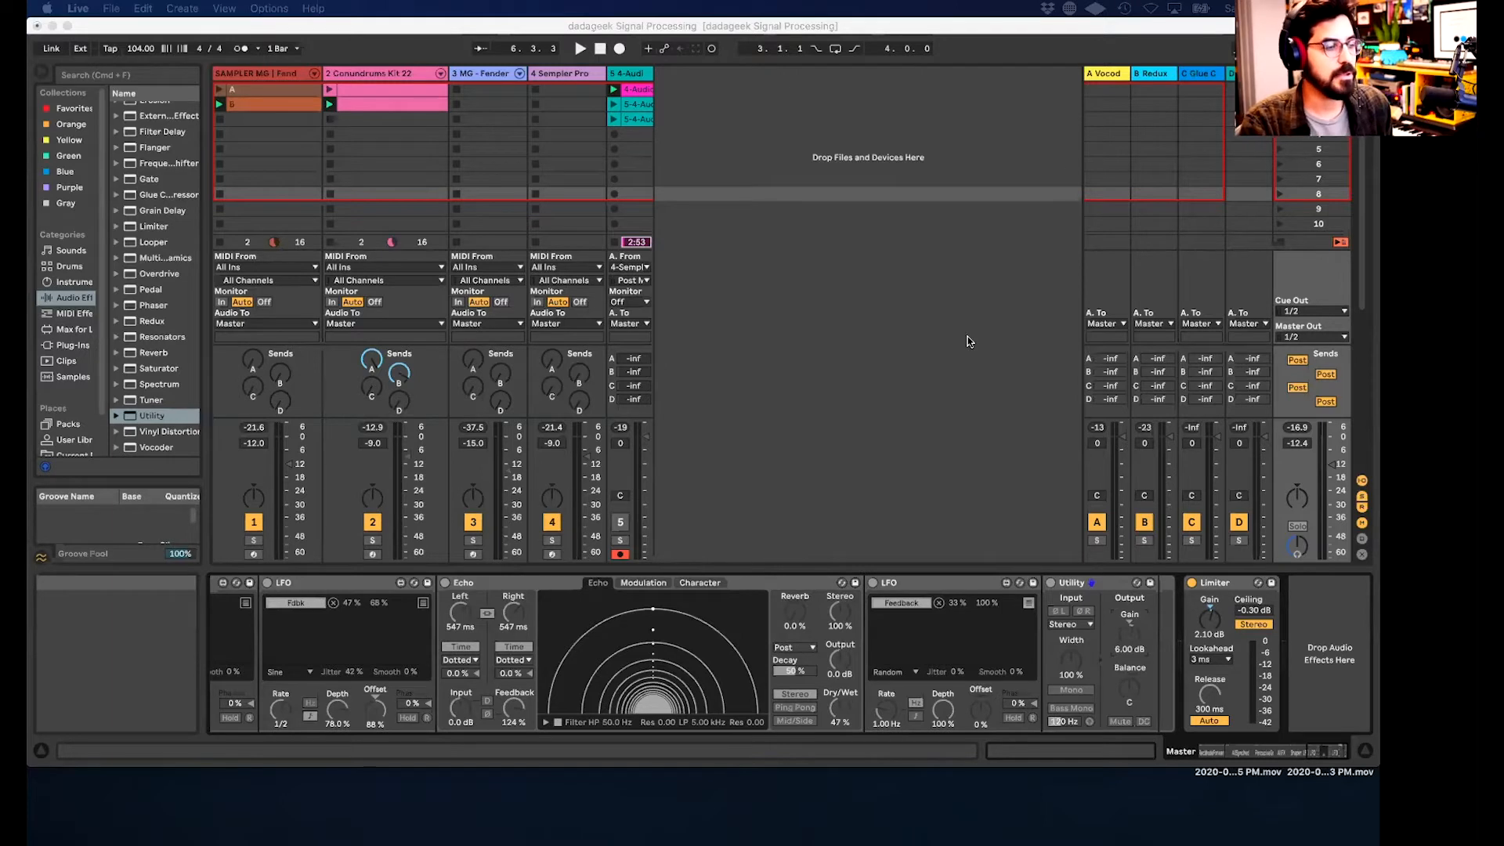
- Play the session with the SAMPLER MG track's devices shown, and lower the master volume to -17.4 dB
{"action": "left_click", "coordinate": [991, 311]}
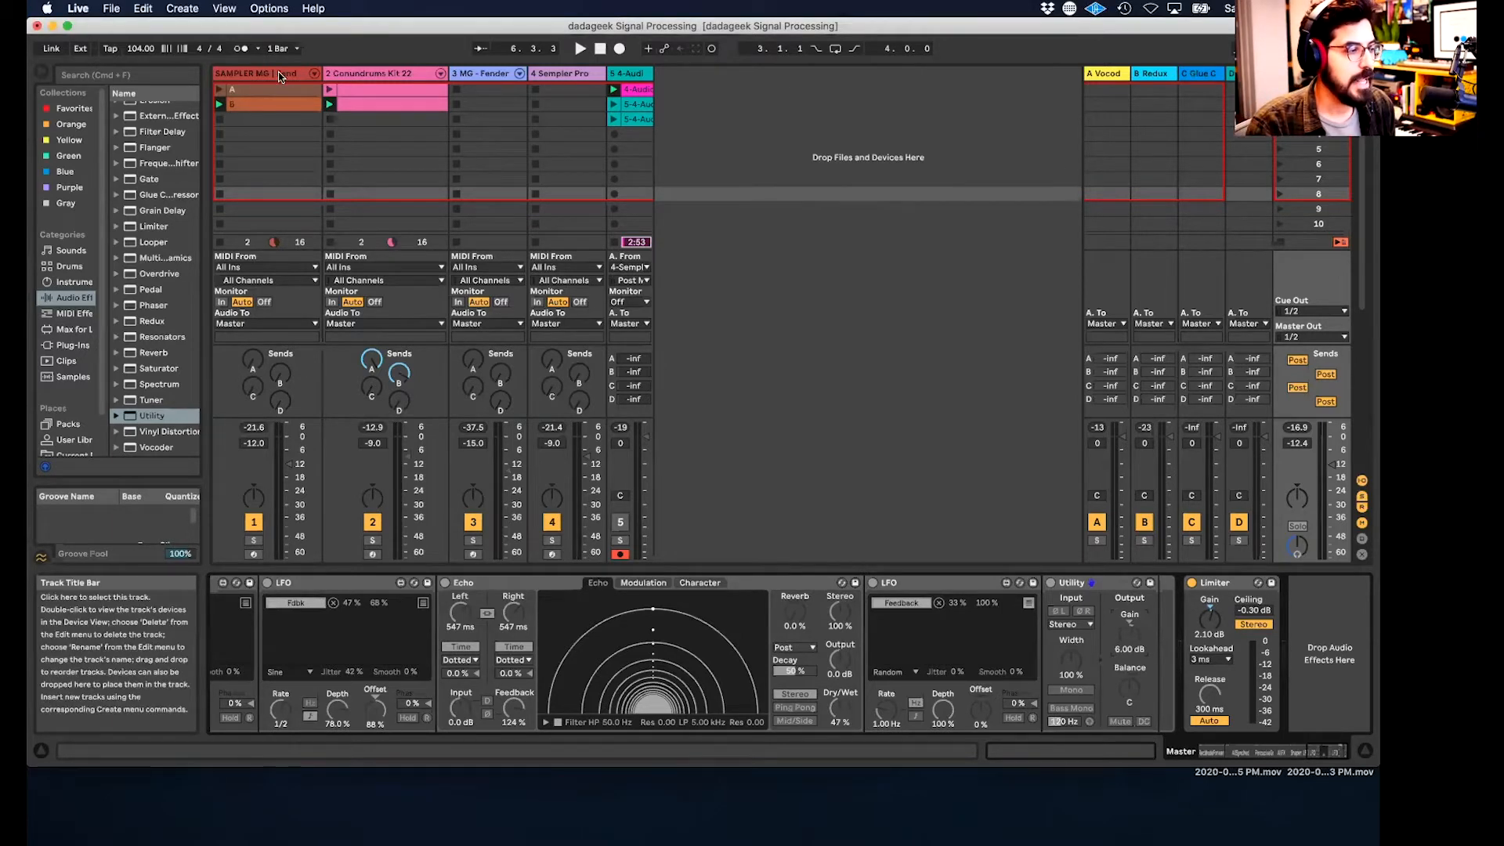
{"action": "left_click", "coordinate": [308, 189]}
{"action": "left_click", "coordinate": [311, 586]}
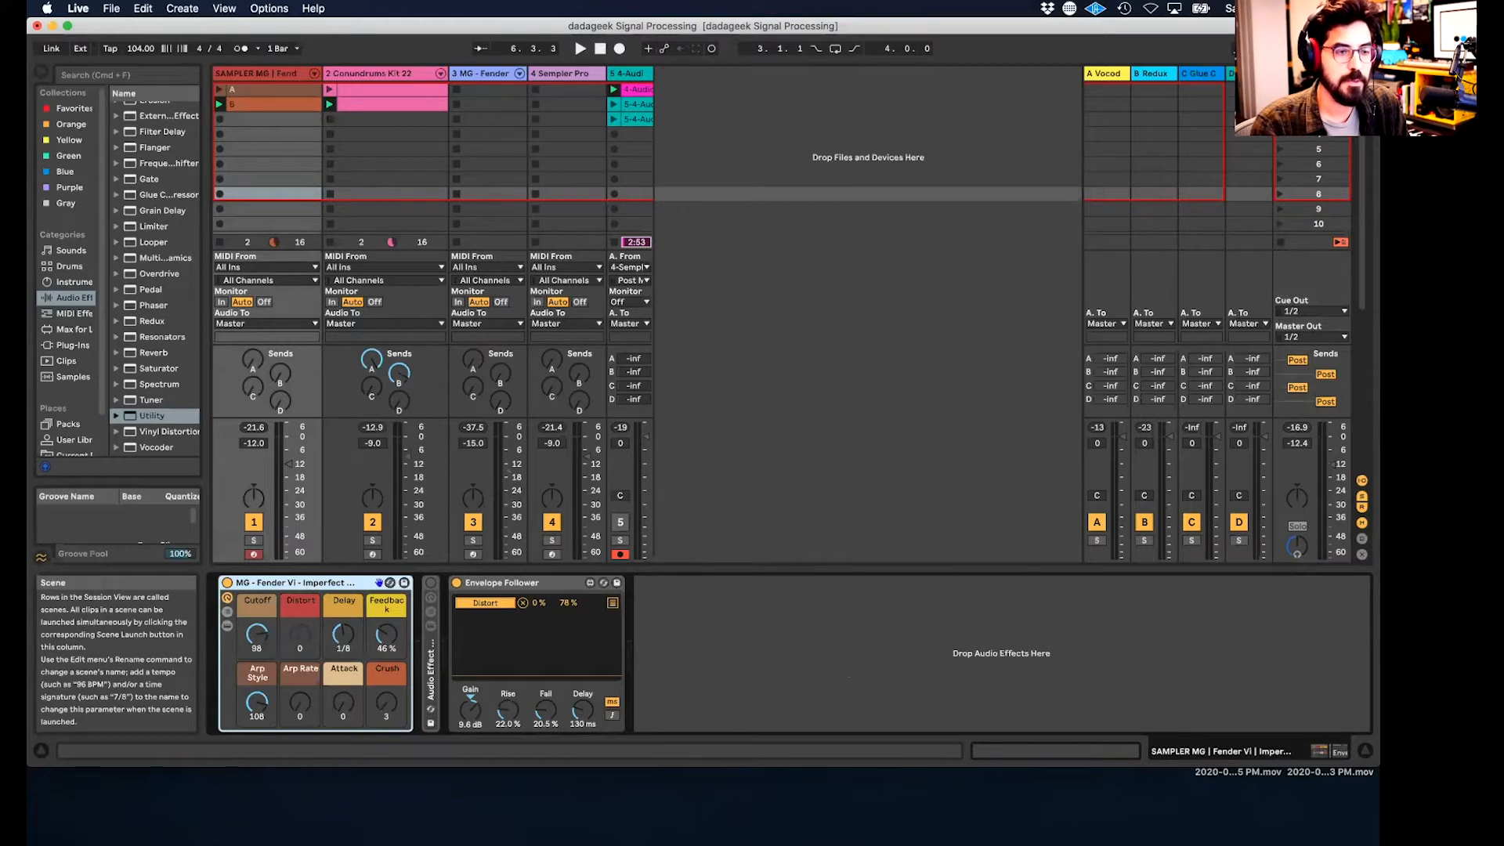
{"action": "key", "text": "space"}
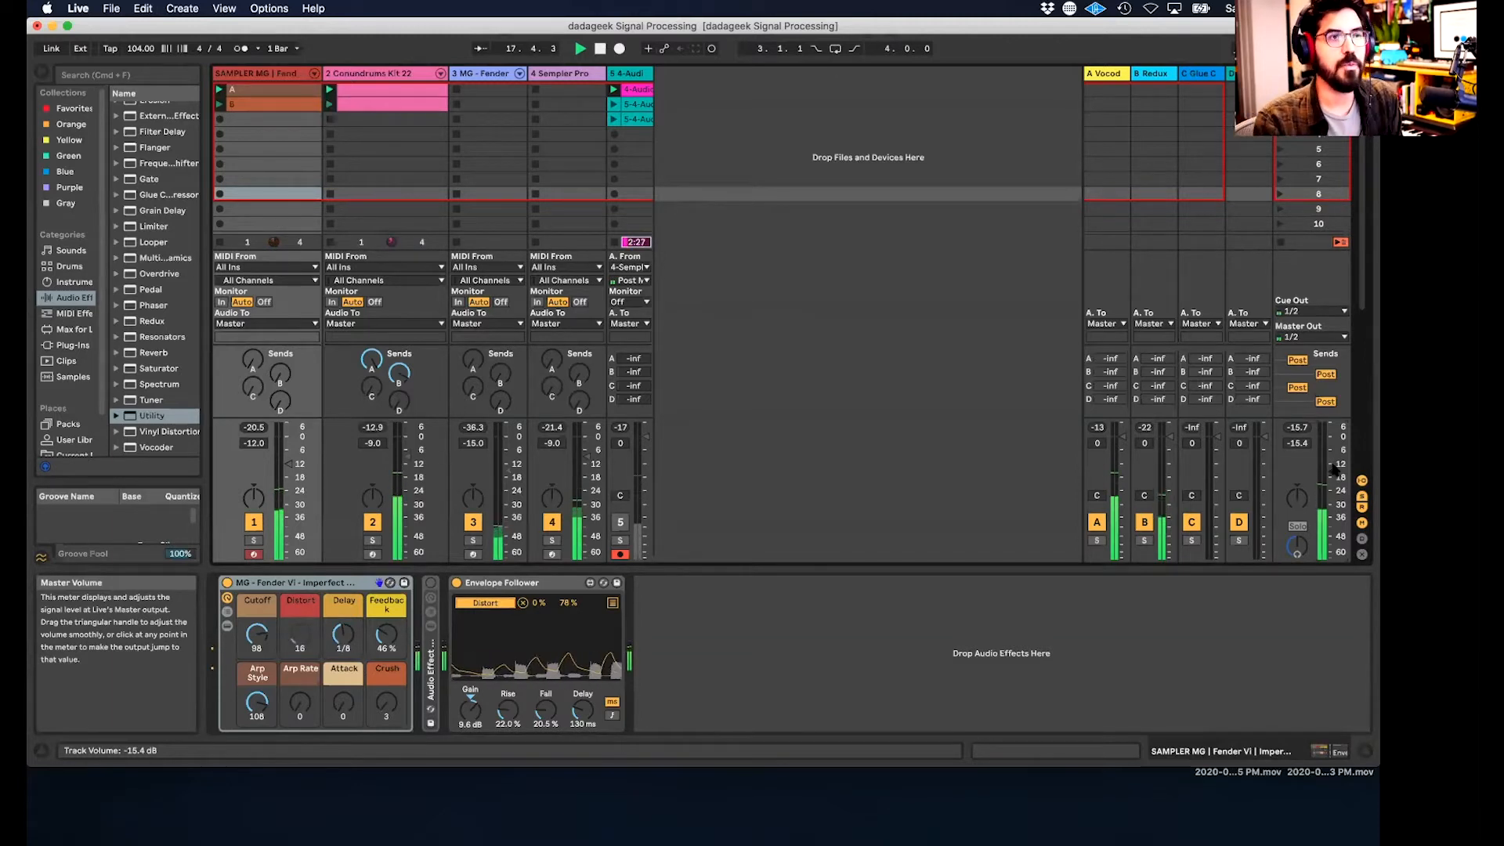
{"action": "left_click_drag", "start_coordinate": [1335, 470], "coordinate": [1334, 475]}
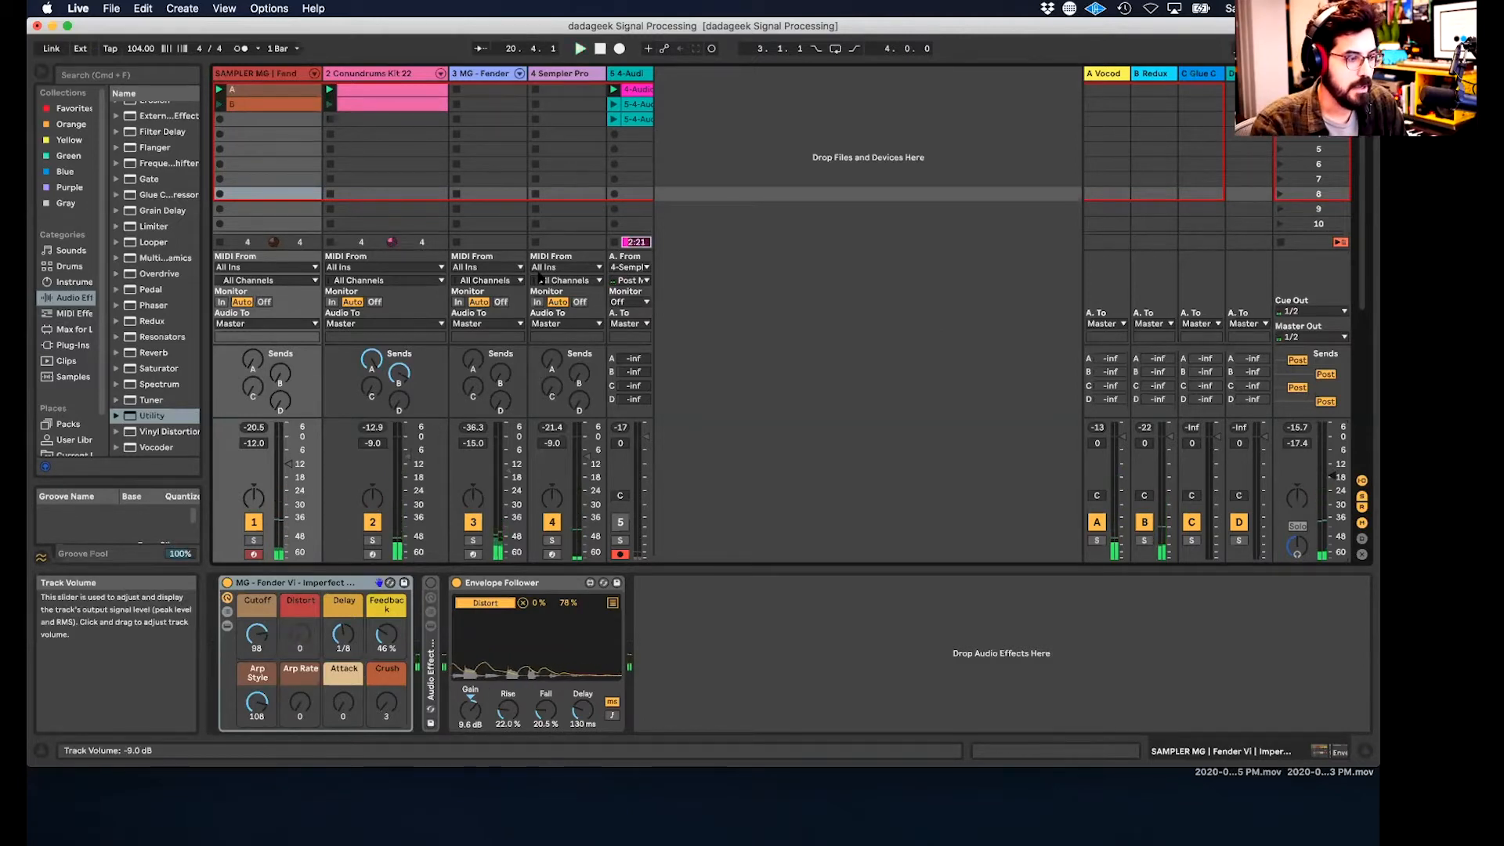
- Widen the 4-Audio 1 track and inspect its first clip's waveform in an enlarged clip view, closing the view when done
{"action": "left_click_drag", "start_coordinate": [650, 73], "coordinate": [830, 73]}
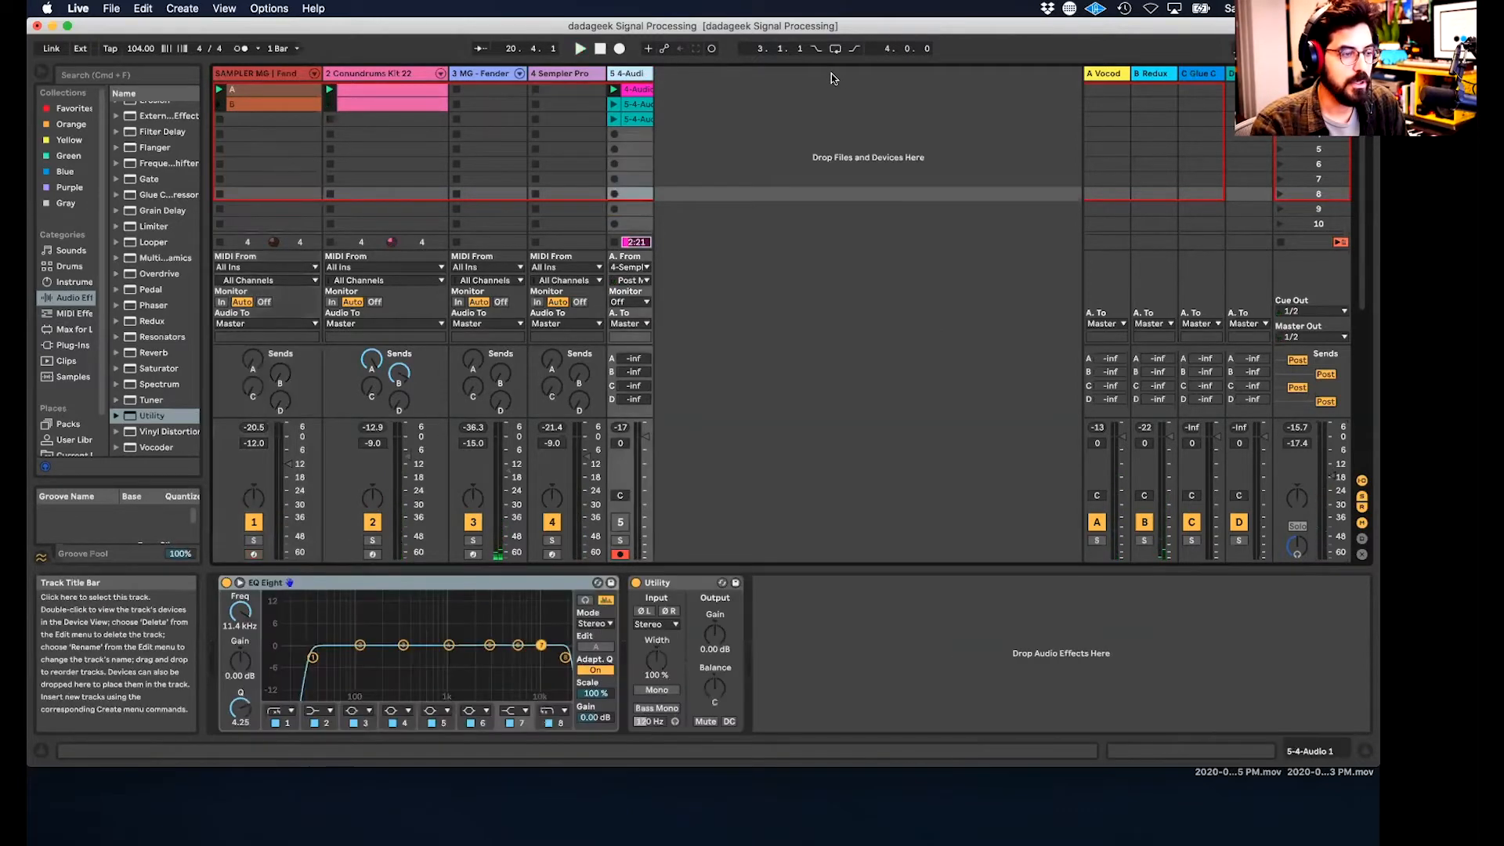
{"action": "left_click", "coordinate": [732, 88]}
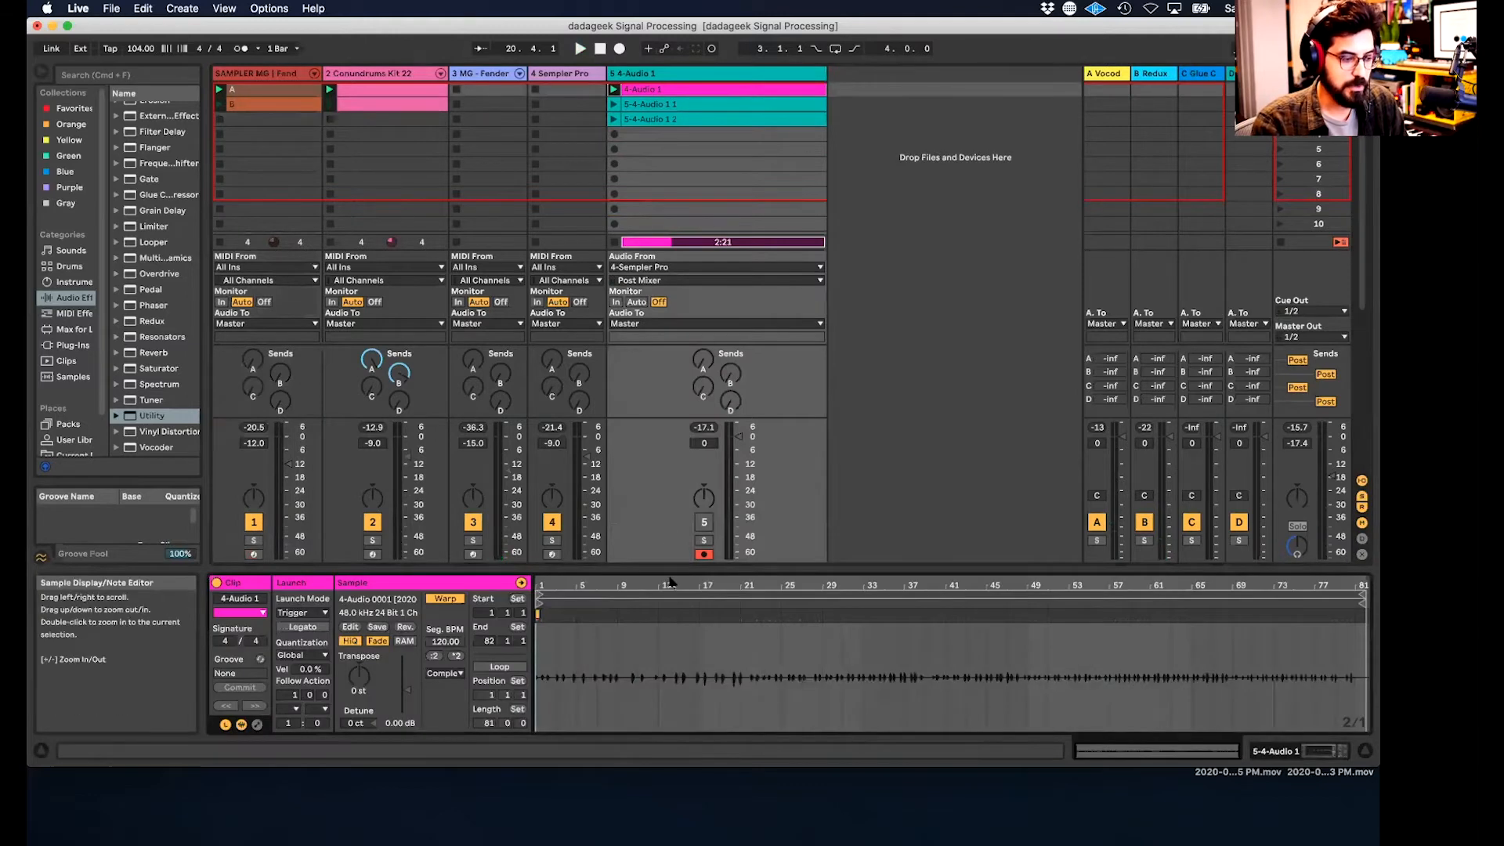
{"action": "left_click_drag", "start_coordinate": [665, 570], "coordinate": [665, 358]}
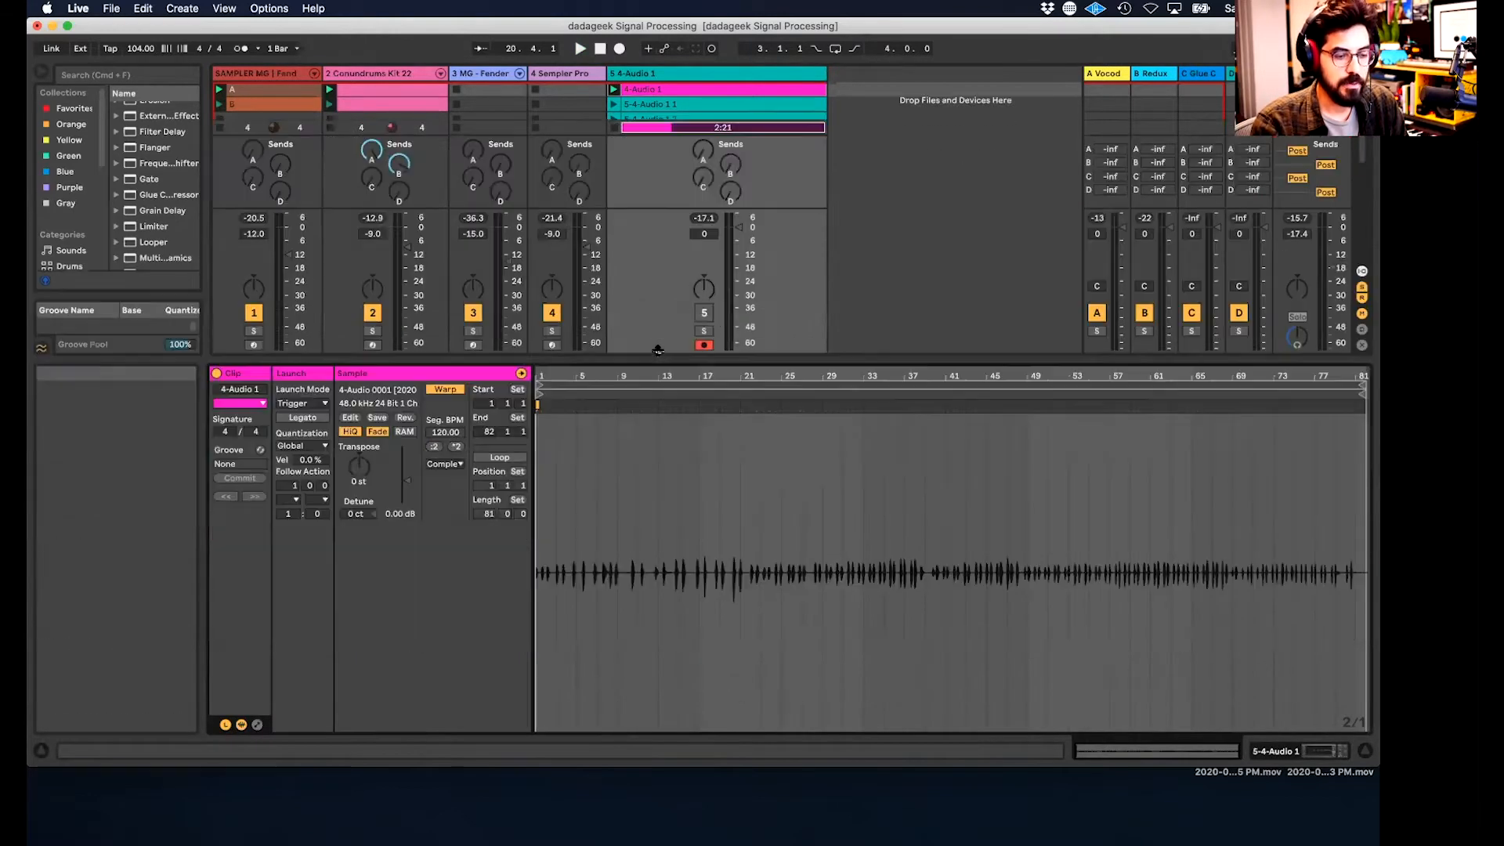
{"action": "key", "text": "super+alt+l"}
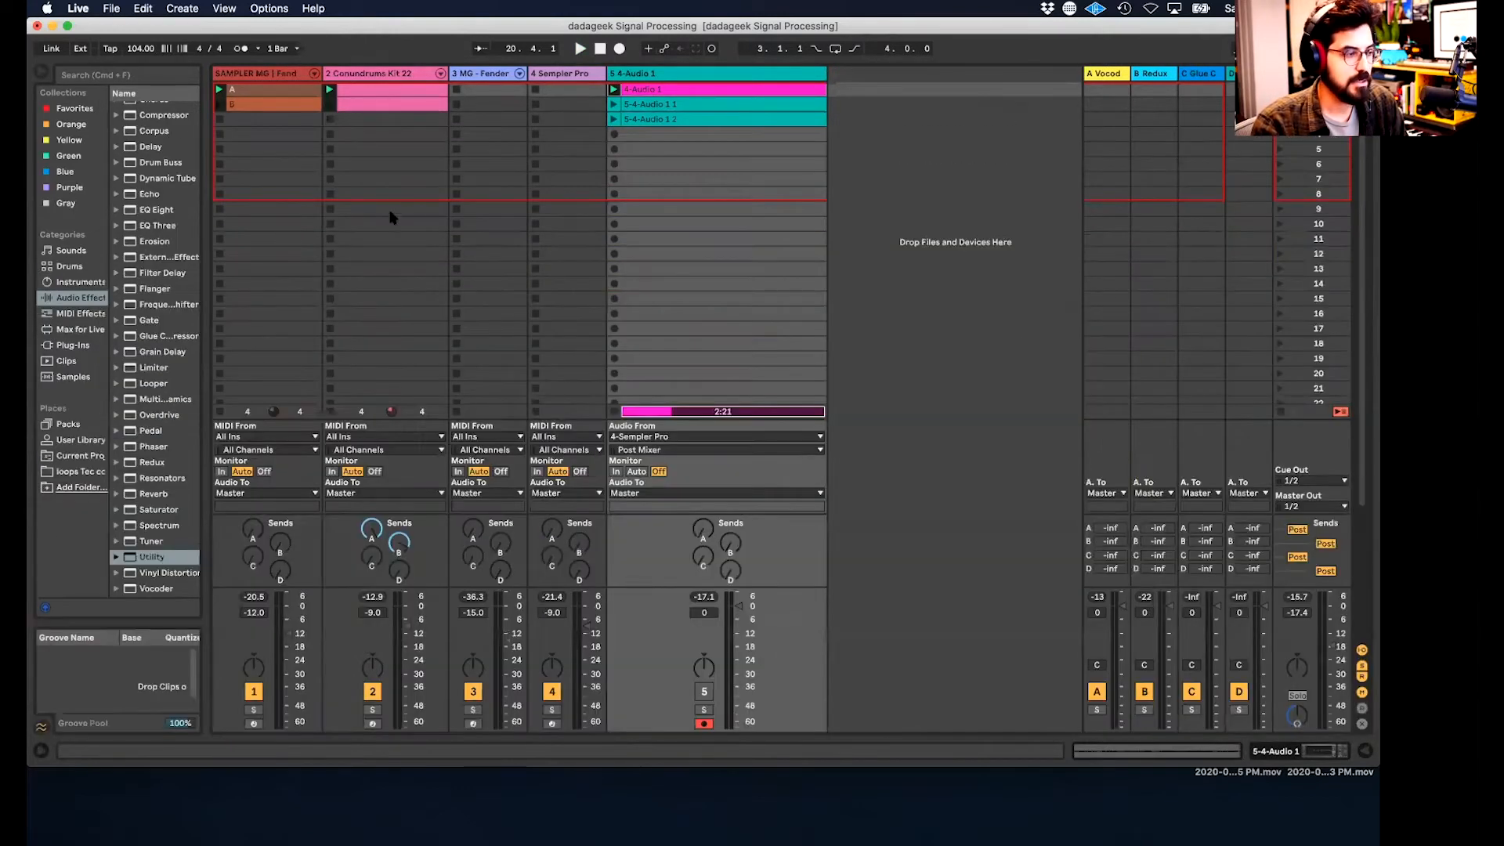
- Show the SAMPLER MG track's devices, solo the track and play its clips
{"action": "double_click", "coordinate": [281, 75]}
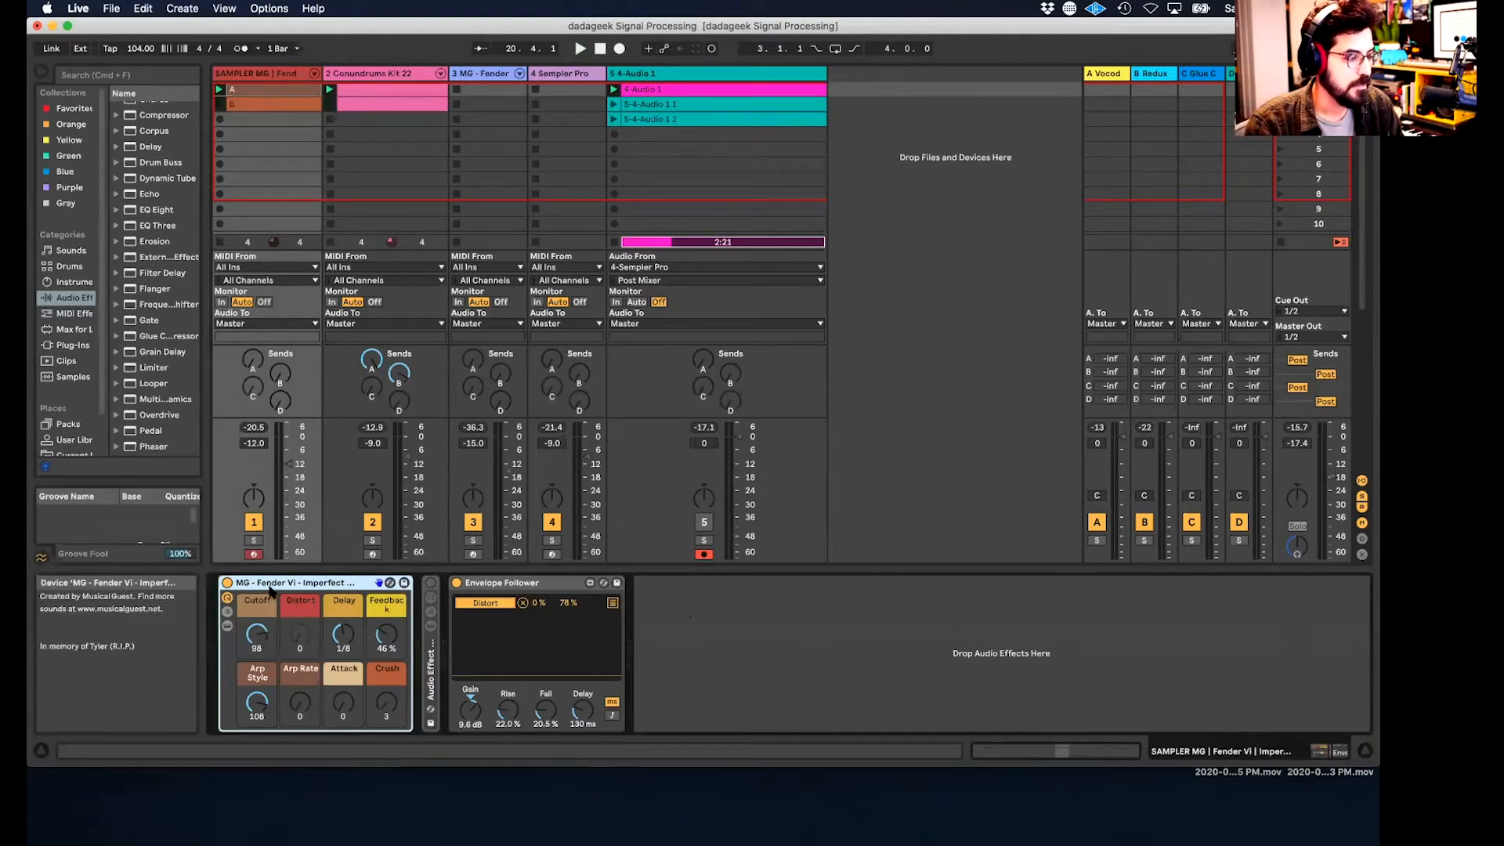
{"action": "left_click", "coordinate": [253, 540]}
{"action": "left_click", "coordinate": [221, 104]}
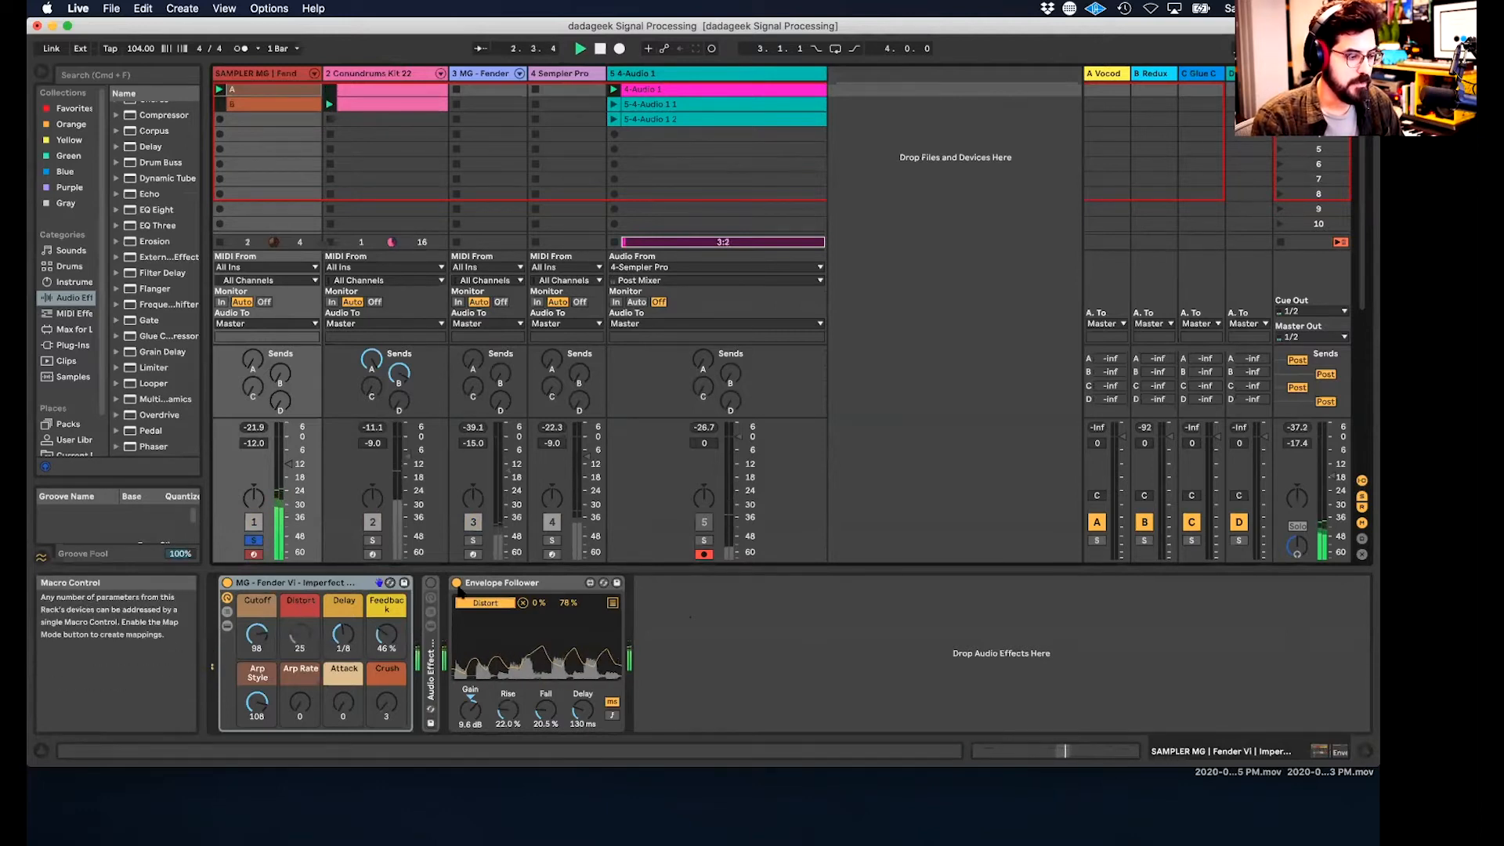
- Set the Fender Vi rack's Cutoff to 127 and Feedback to 99 %, and raise the master volume to -12.5 dB
{"action": "left_click_drag", "start_coordinate": [257, 633], "coordinate": [257, 607]}
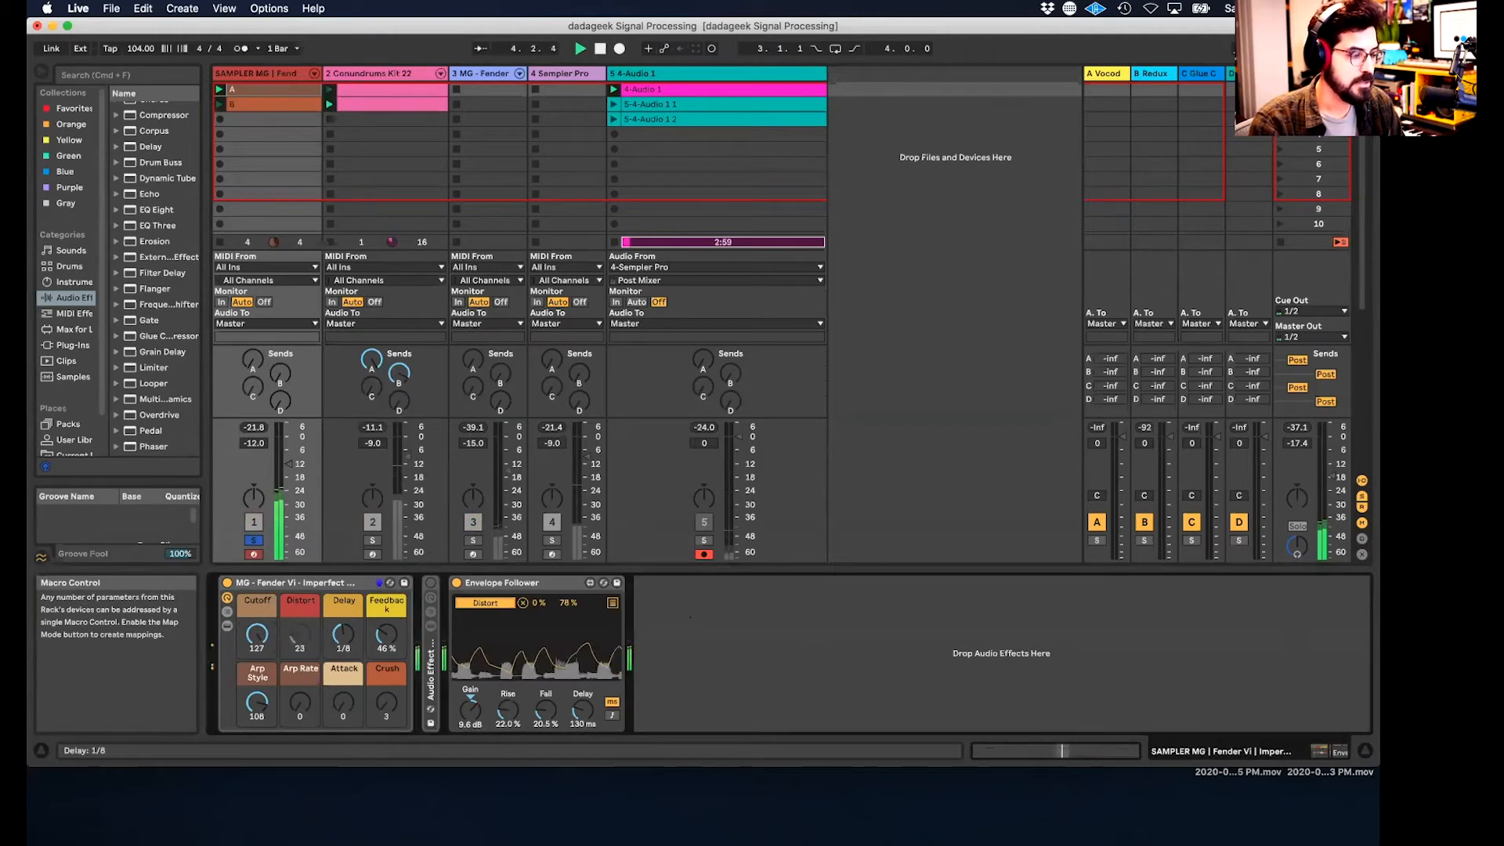
{"action": "left_click_drag", "start_coordinate": [343, 634], "coordinate": [386, 583]}
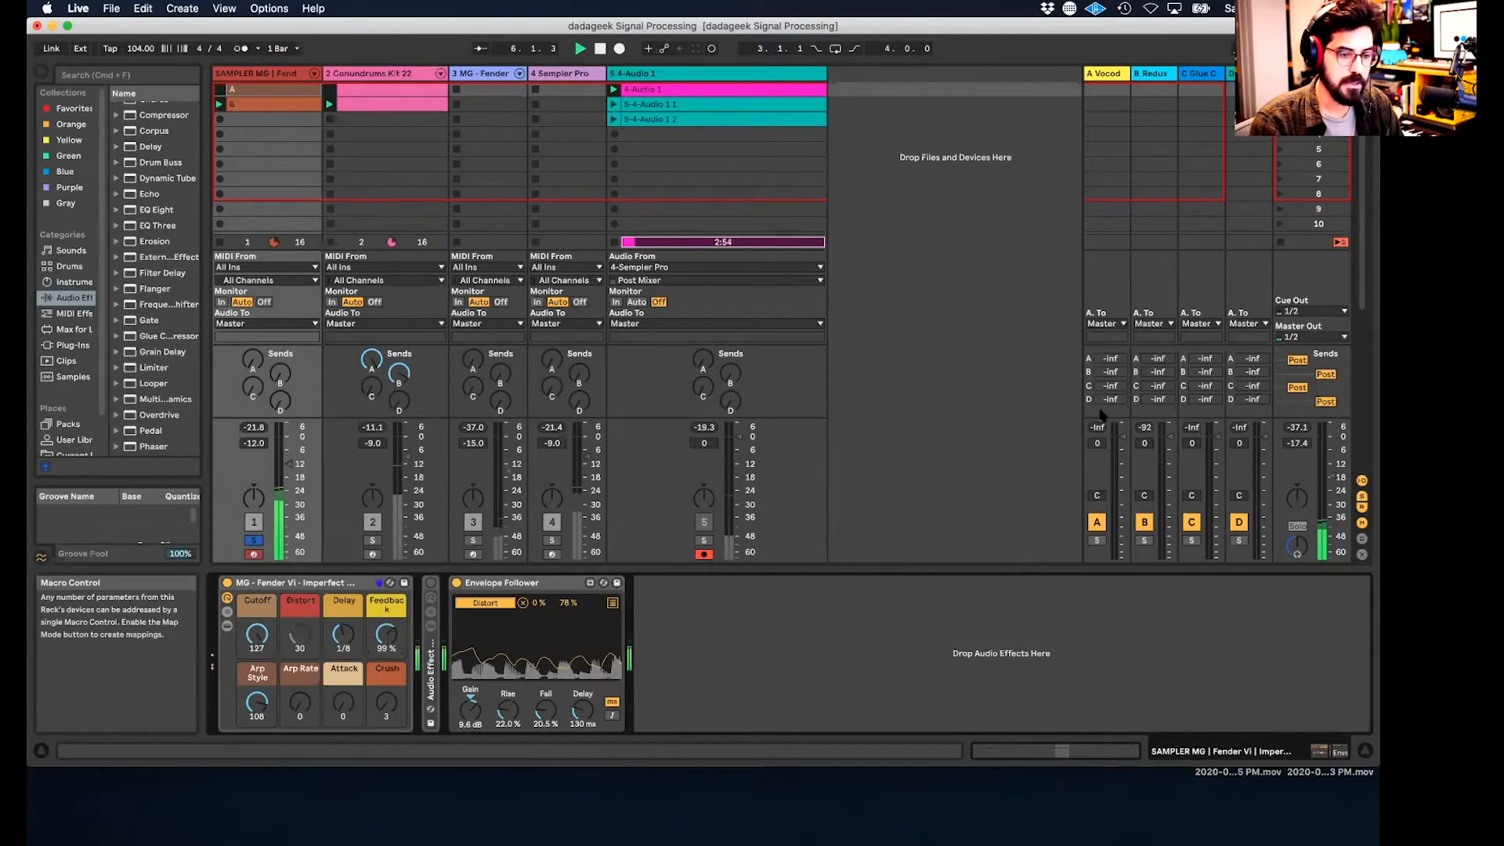
{"action": "left_click_drag", "start_coordinate": [1331, 476], "coordinate": [1331, 468]}
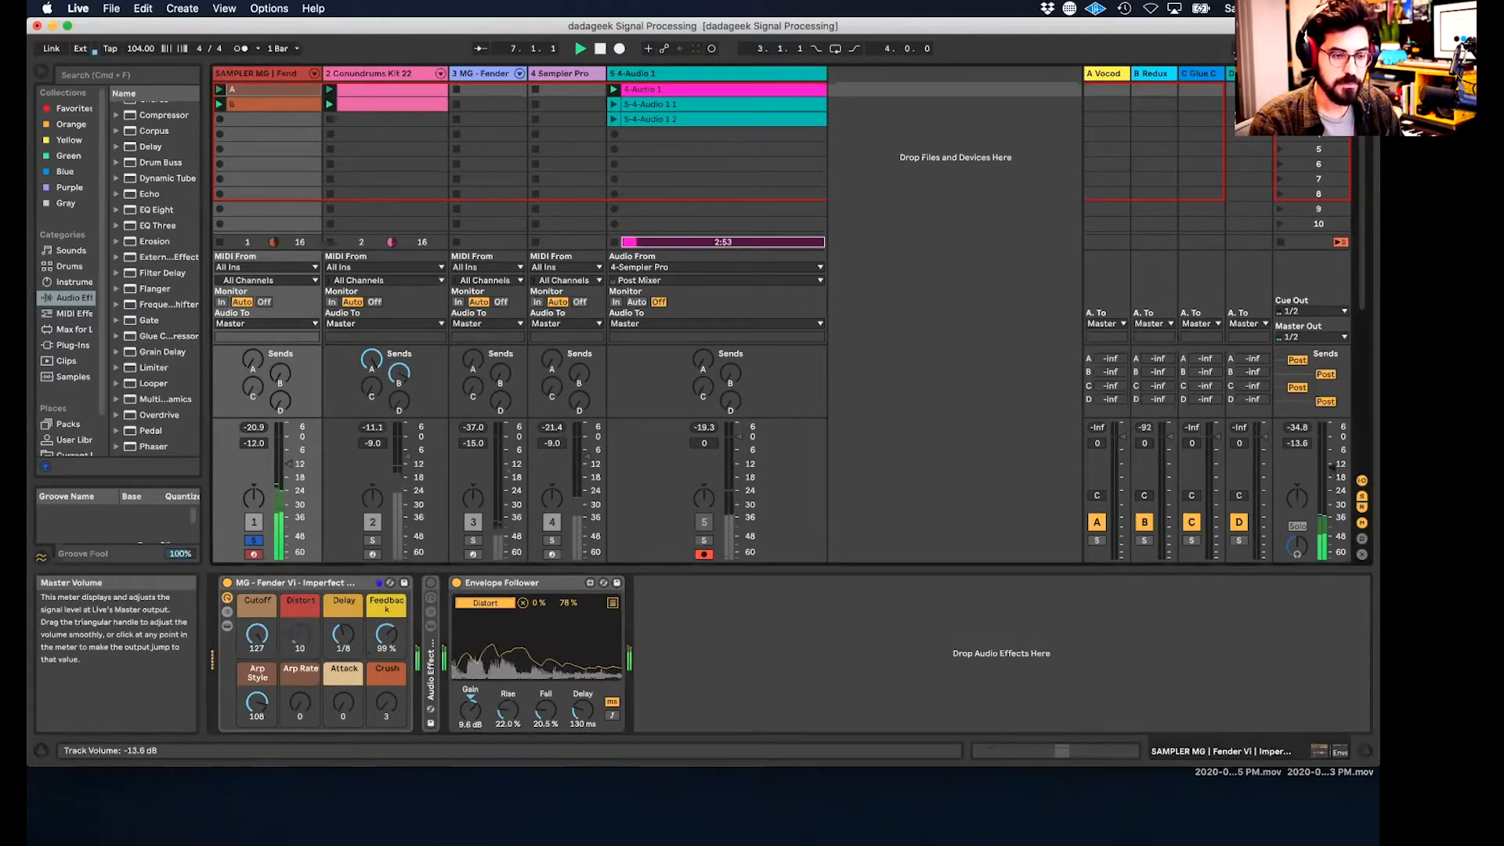
- Set the Fender Vi rack's macros to Arp Style 21, Feedback 34 %, Attack 6 and Cutoff 84
{"action": "left_click_drag", "start_coordinate": [300, 703], "coordinate": [261, 732]}
{"action": "mouse_move", "coordinate": [385, 629]}
{"action": "left_mouse_down"}
{"action": "mouse_move", "coordinate": [386, 670]}
{"action": "mouse_move", "coordinate": [385, 636]}
{"action": "left_mouse_up"}
{"action": "left_click_drag", "start_coordinate": [346, 702], "coordinate": [346, 697]}
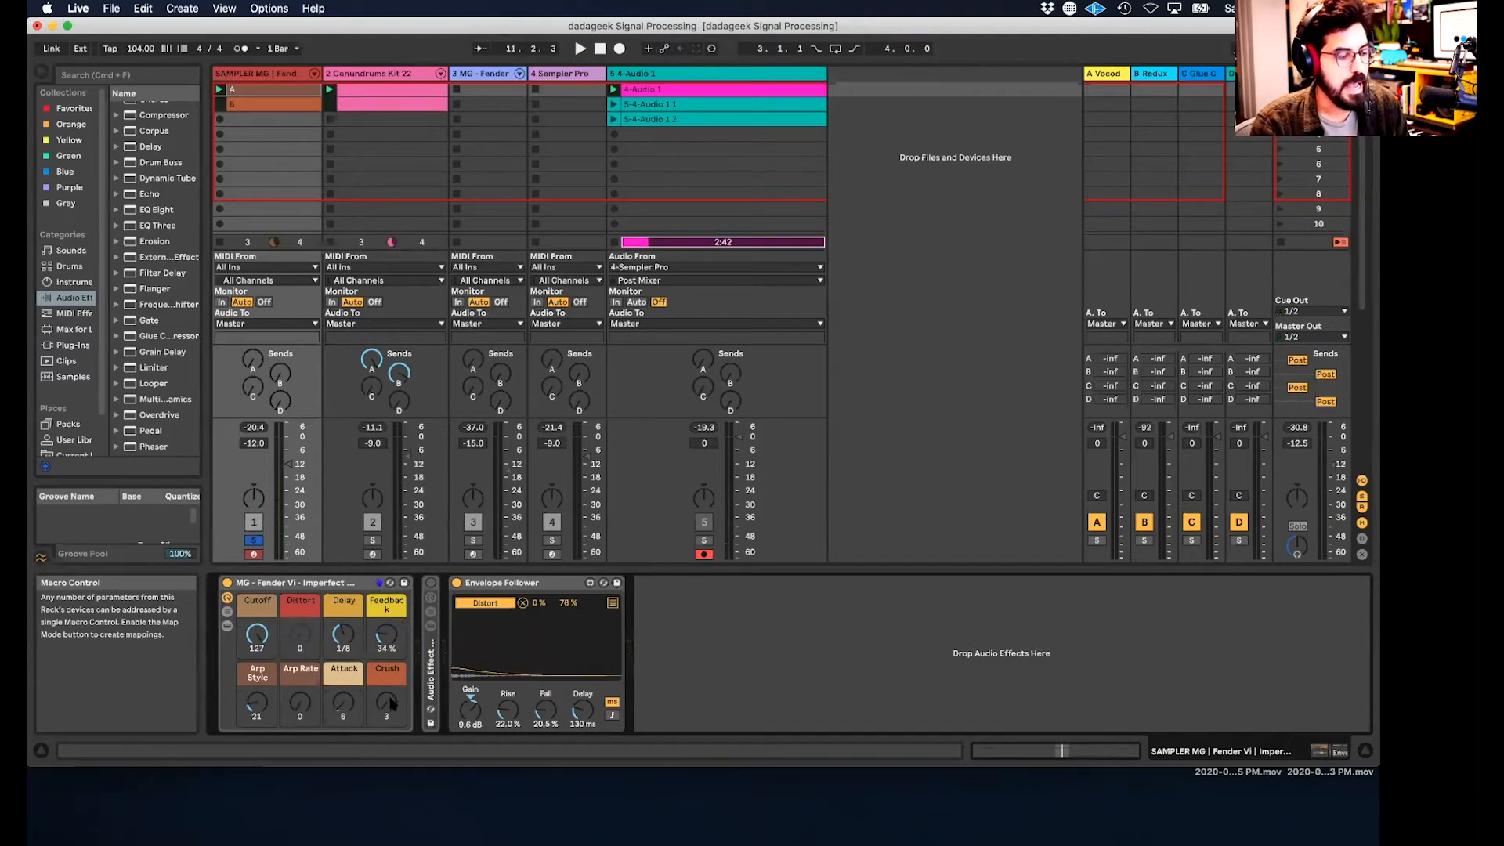
{"action": "left_click_drag", "start_coordinate": [256, 635], "coordinate": [264, 651]}
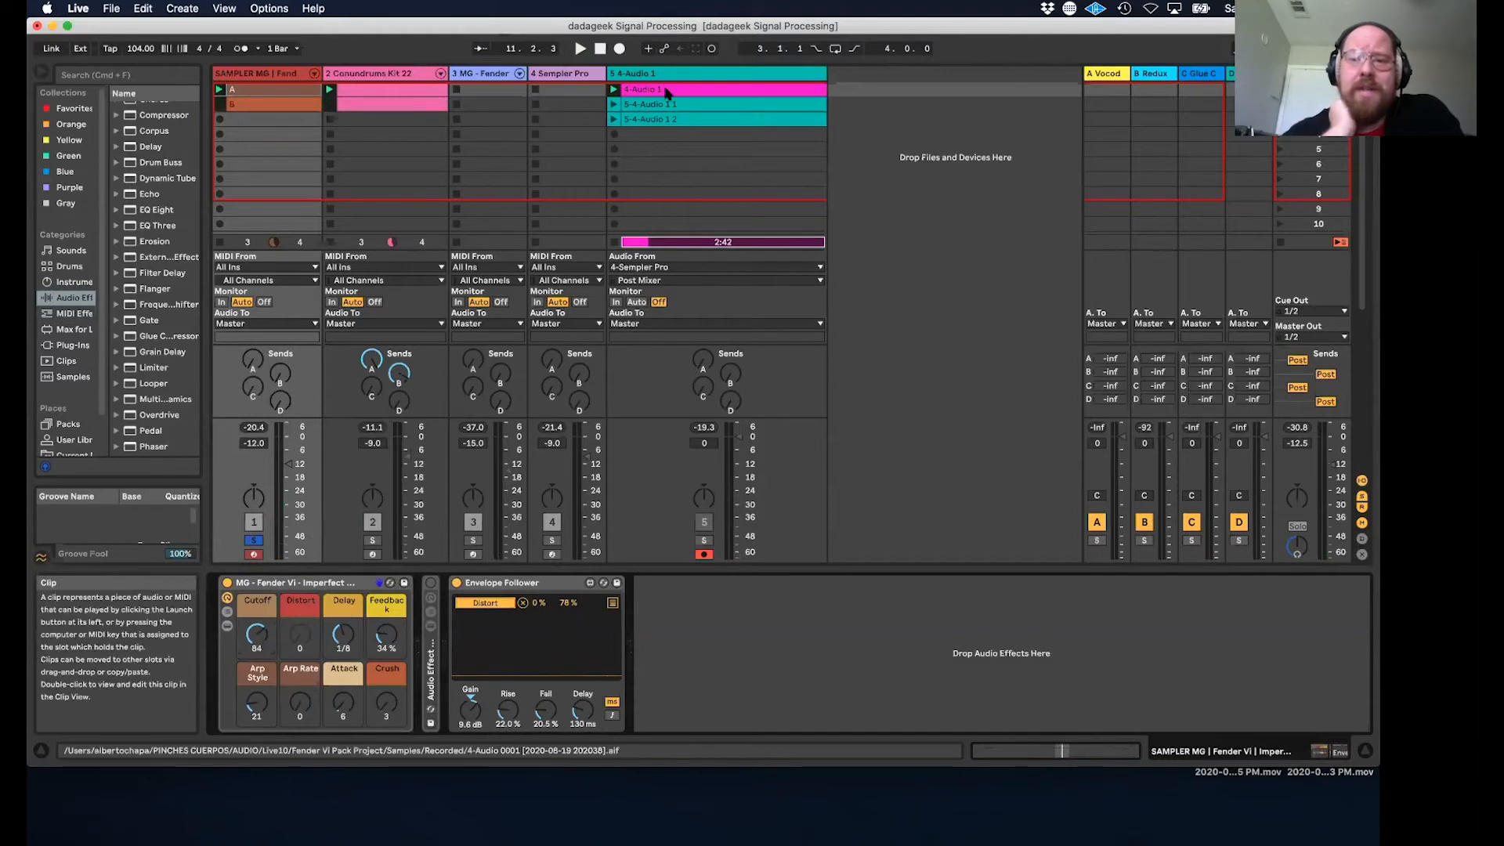
- Solo the 4-Audio 1 track during playback, set its first clip's gain to 16.3 dB, and release the solo
{"action": "double_click", "coordinate": [667, 90]}
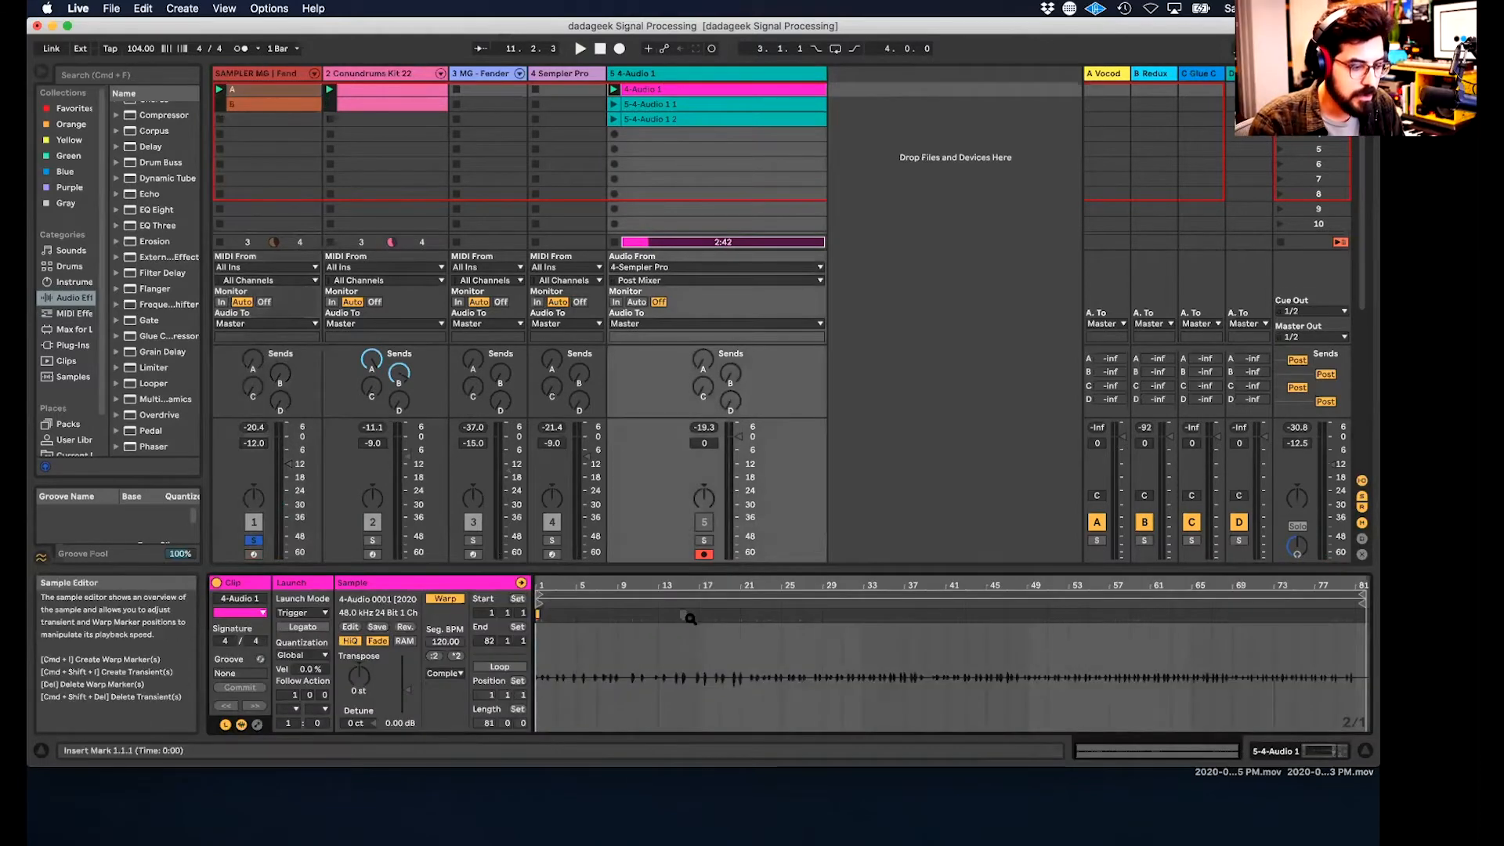
{"action": "left_click", "coordinate": [704, 541]}
{"action": "key", "text": "space"}
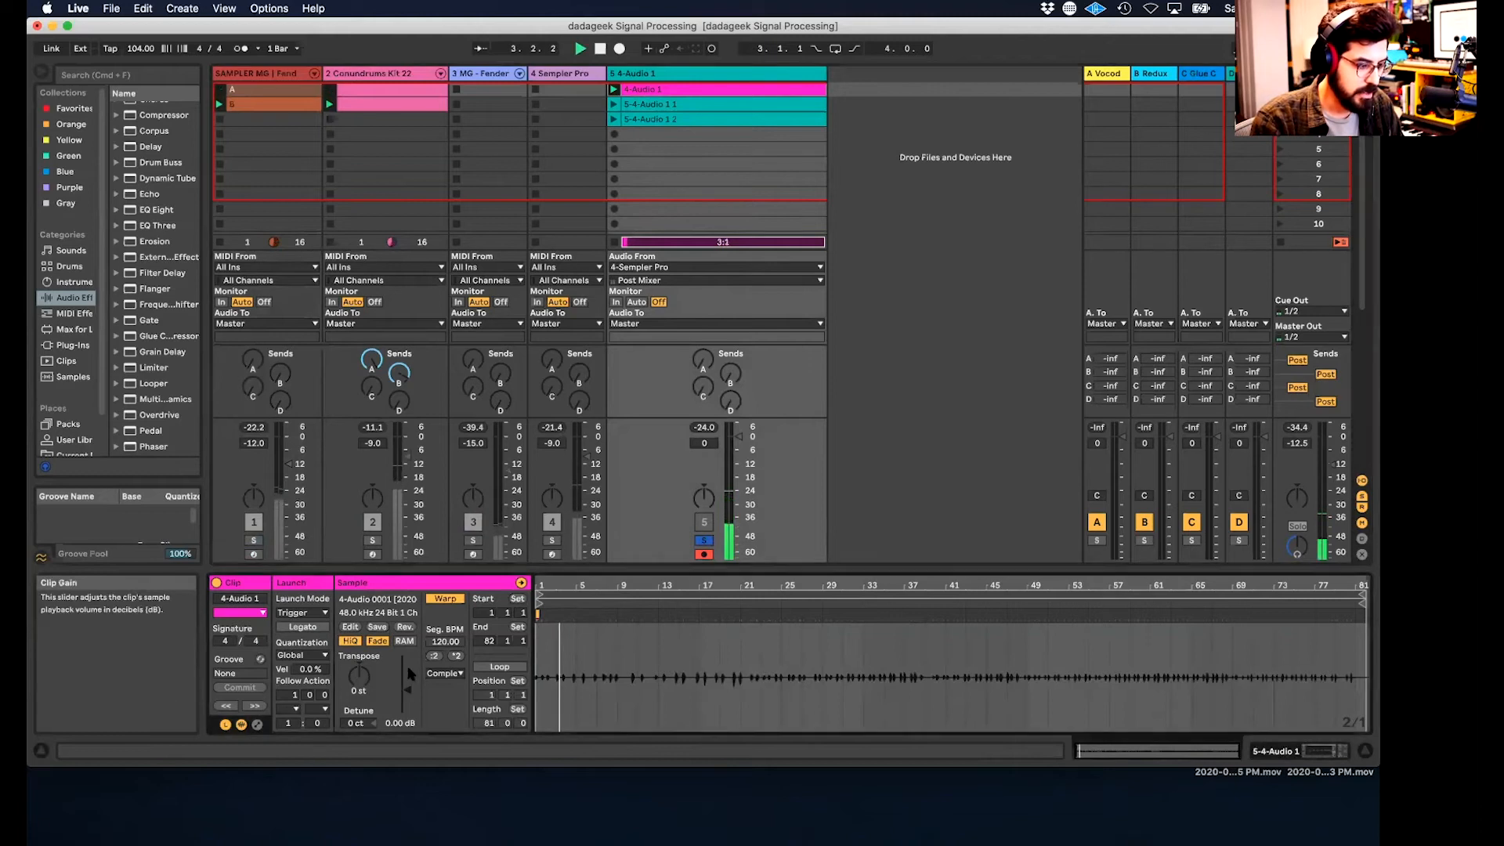
{"action": "left_click_drag", "start_coordinate": [410, 672], "coordinate": [407, 666]}
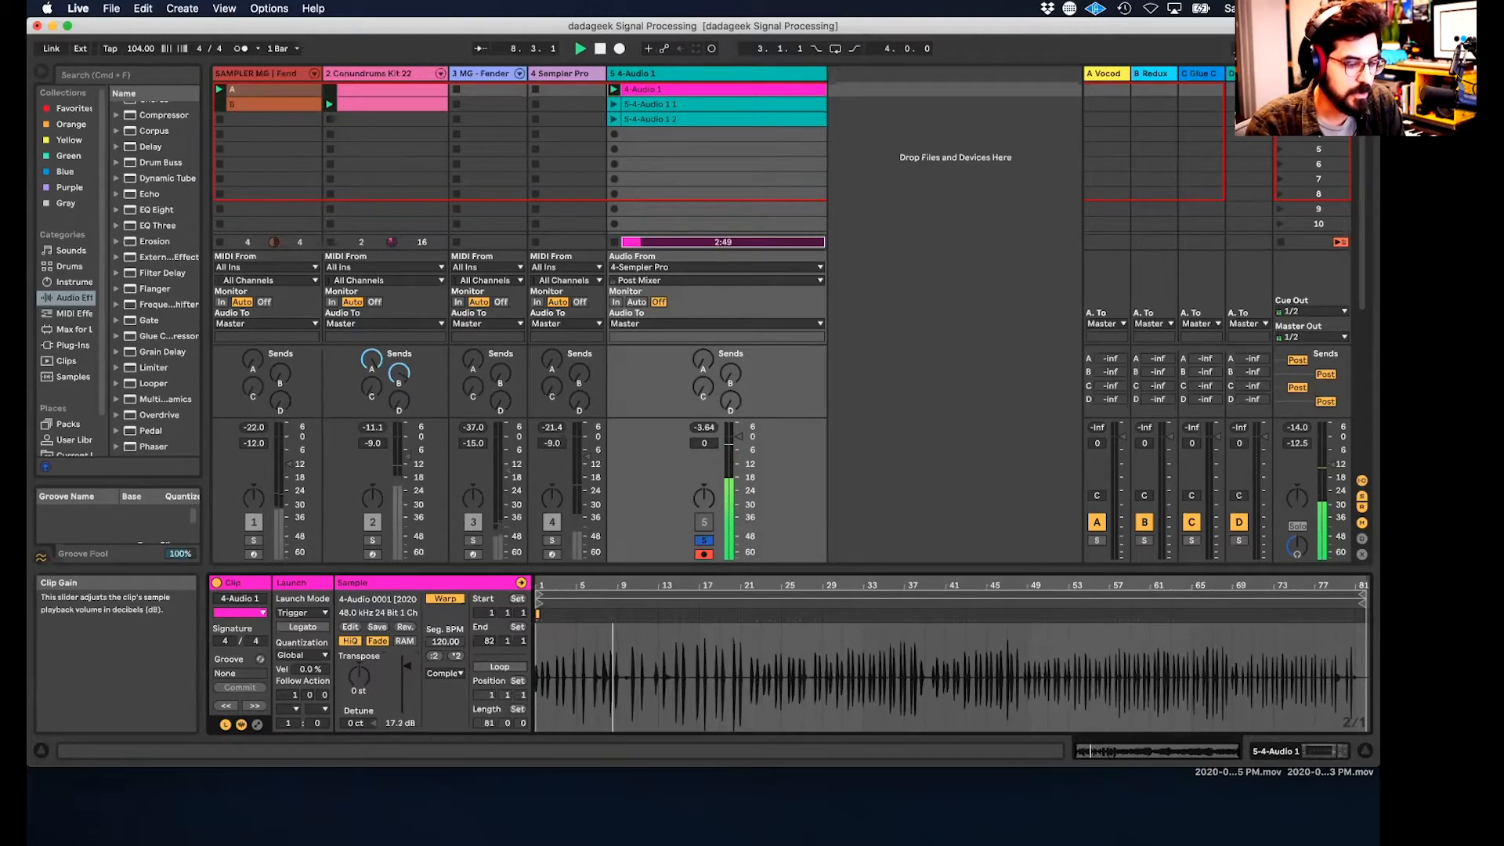
{"action": "left_click_drag", "start_coordinate": [407, 666], "coordinate": [410, 667]}
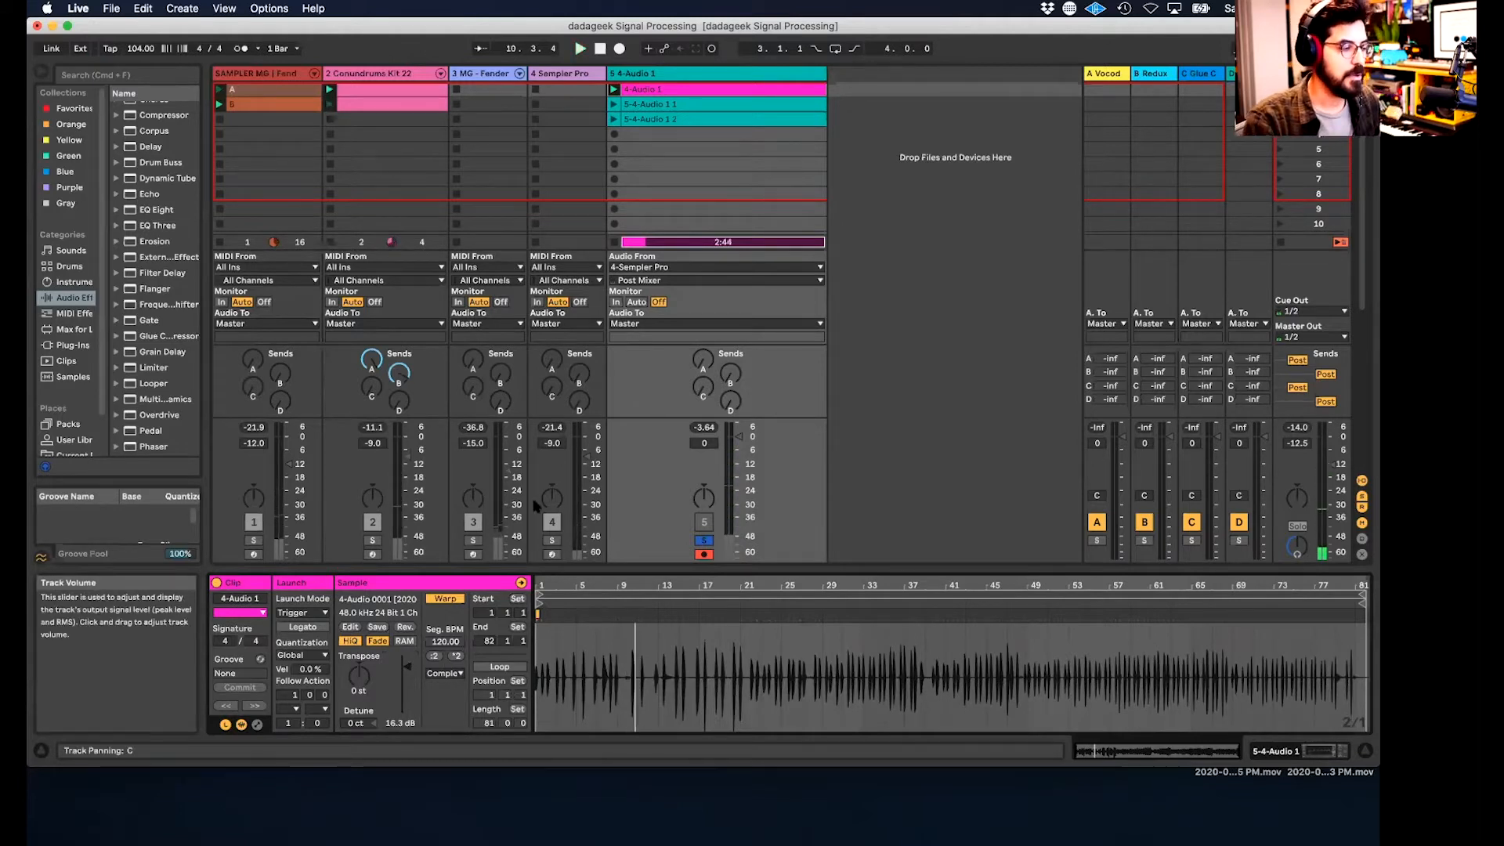
{"action": "left_click", "coordinate": [704, 540]}
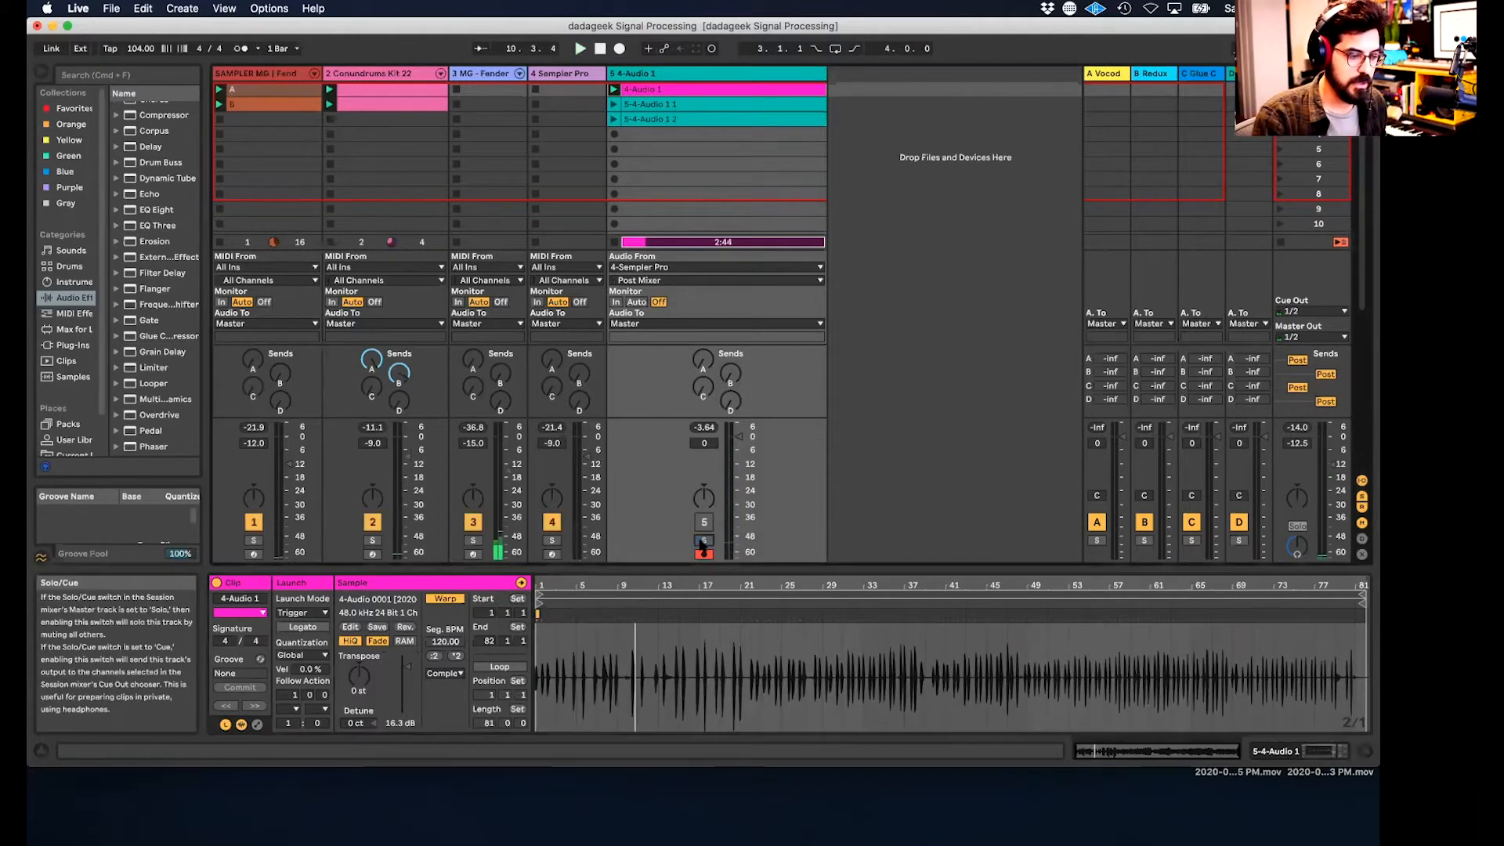
- Solo the SAMPLER MG track again and bring up its devices
{"action": "left_click", "coordinate": [253, 539]}
{"action": "right_click", "coordinate": [296, 141]}
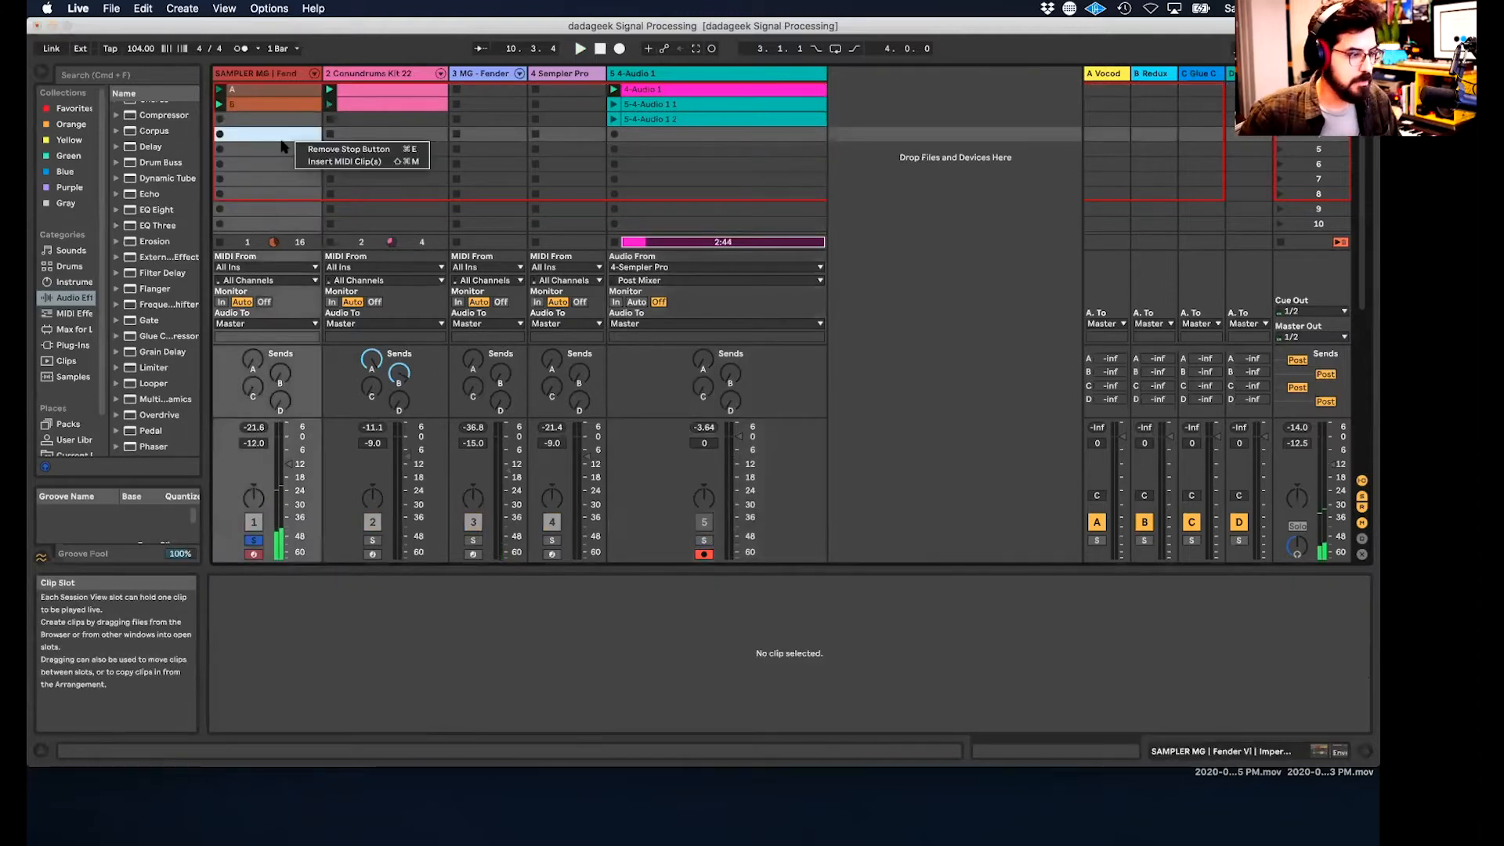
{"action": "left_click", "coordinate": [268, 75]}
{"action": "double_click", "coordinate": [268, 76]}
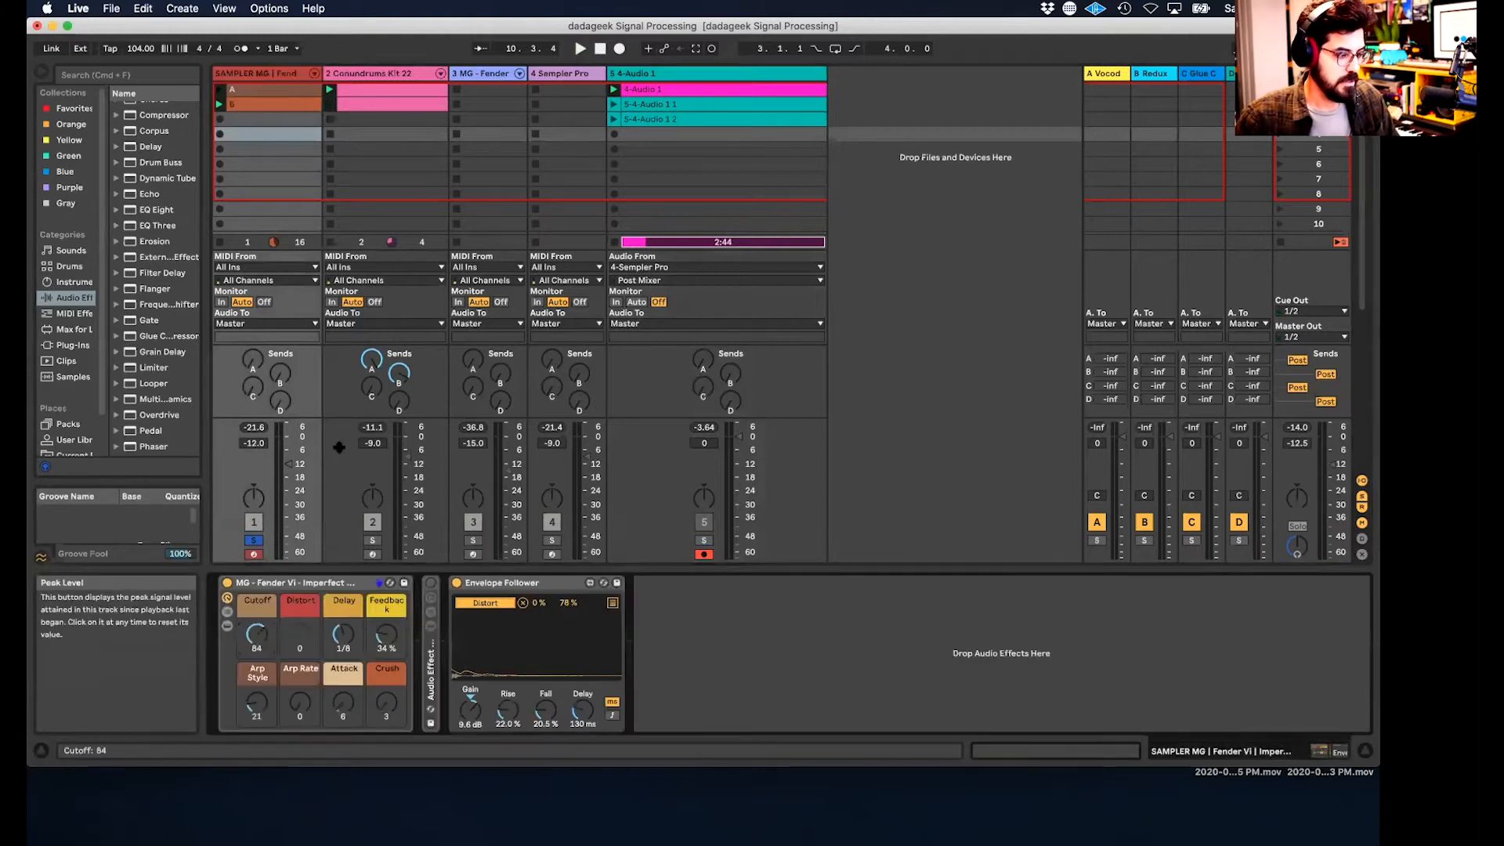
- Try the Fender Vi rack with Arp Rate at 66, Arp Style at 117 and Crush at 30
{"action": "left_click_drag", "start_coordinate": [304, 702], "coordinate": [303, 646]}
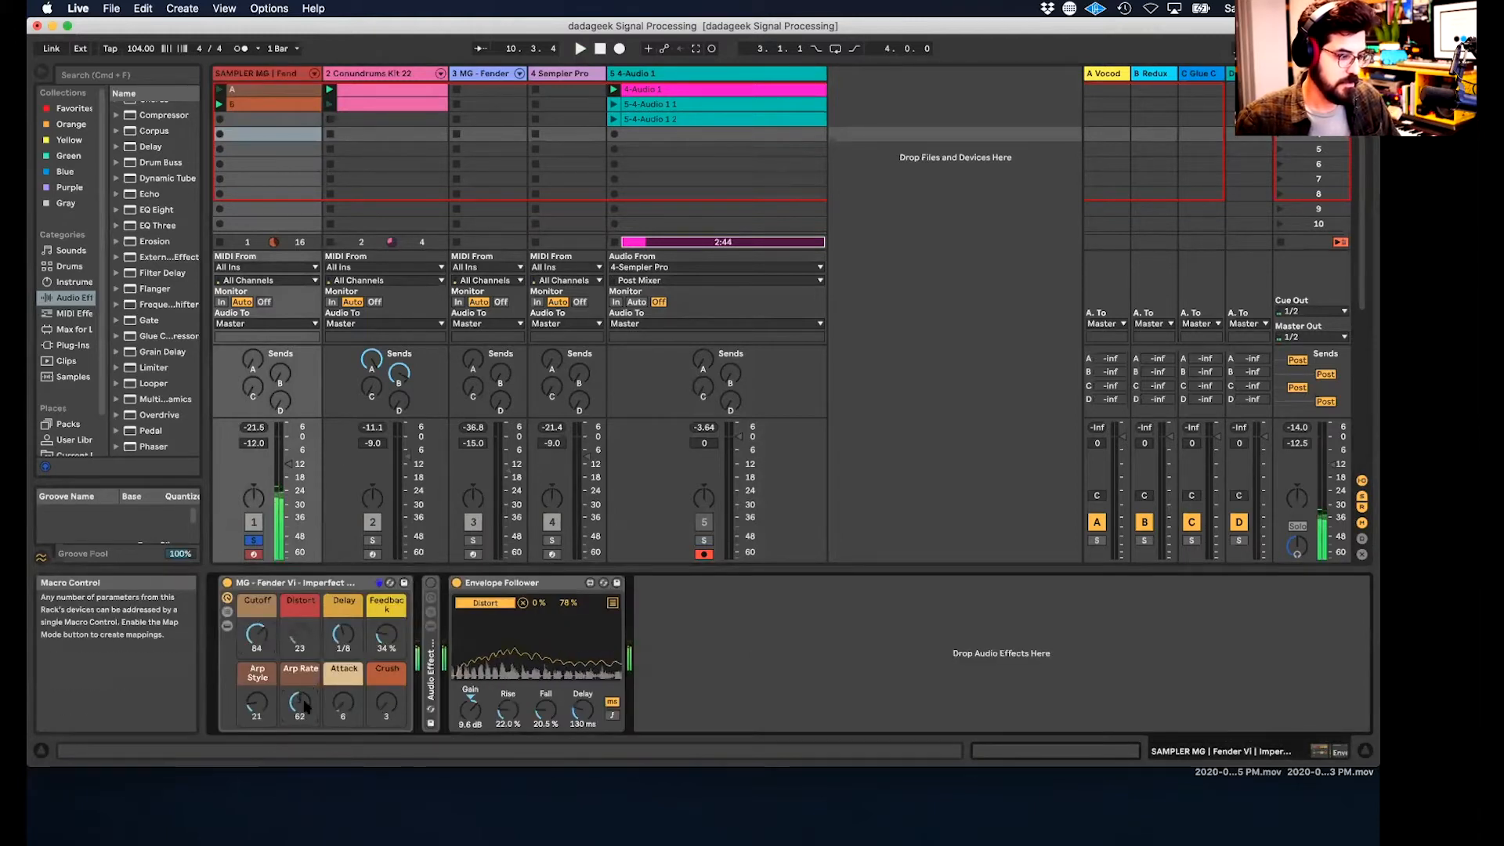
{"action": "left_click_drag", "start_coordinate": [257, 702], "coordinate": [256, 626]}
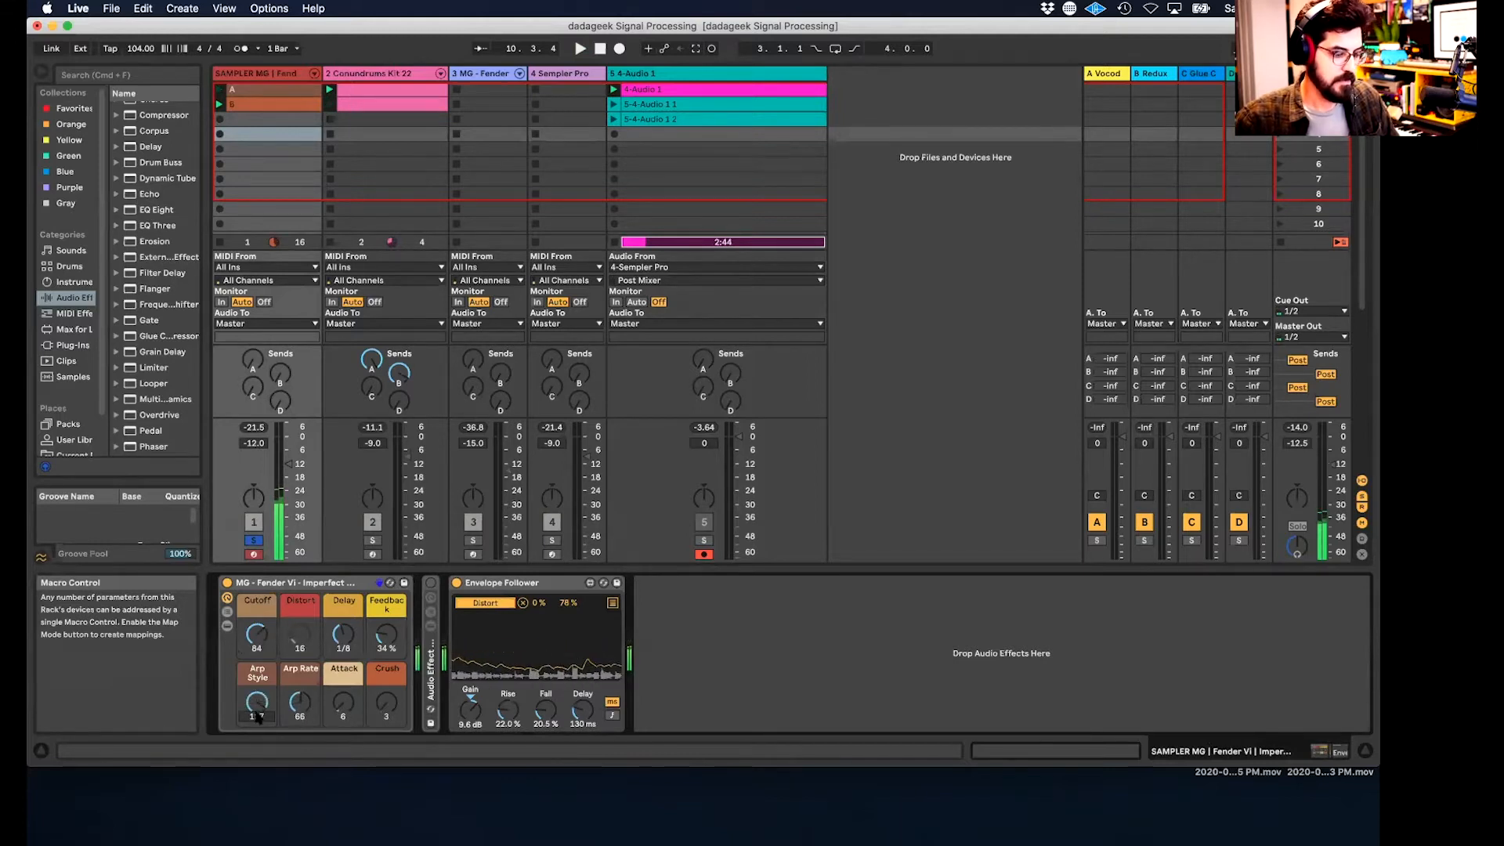
{"action": "left_click_drag", "start_coordinate": [386, 702], "coordinate": [385, 689]}
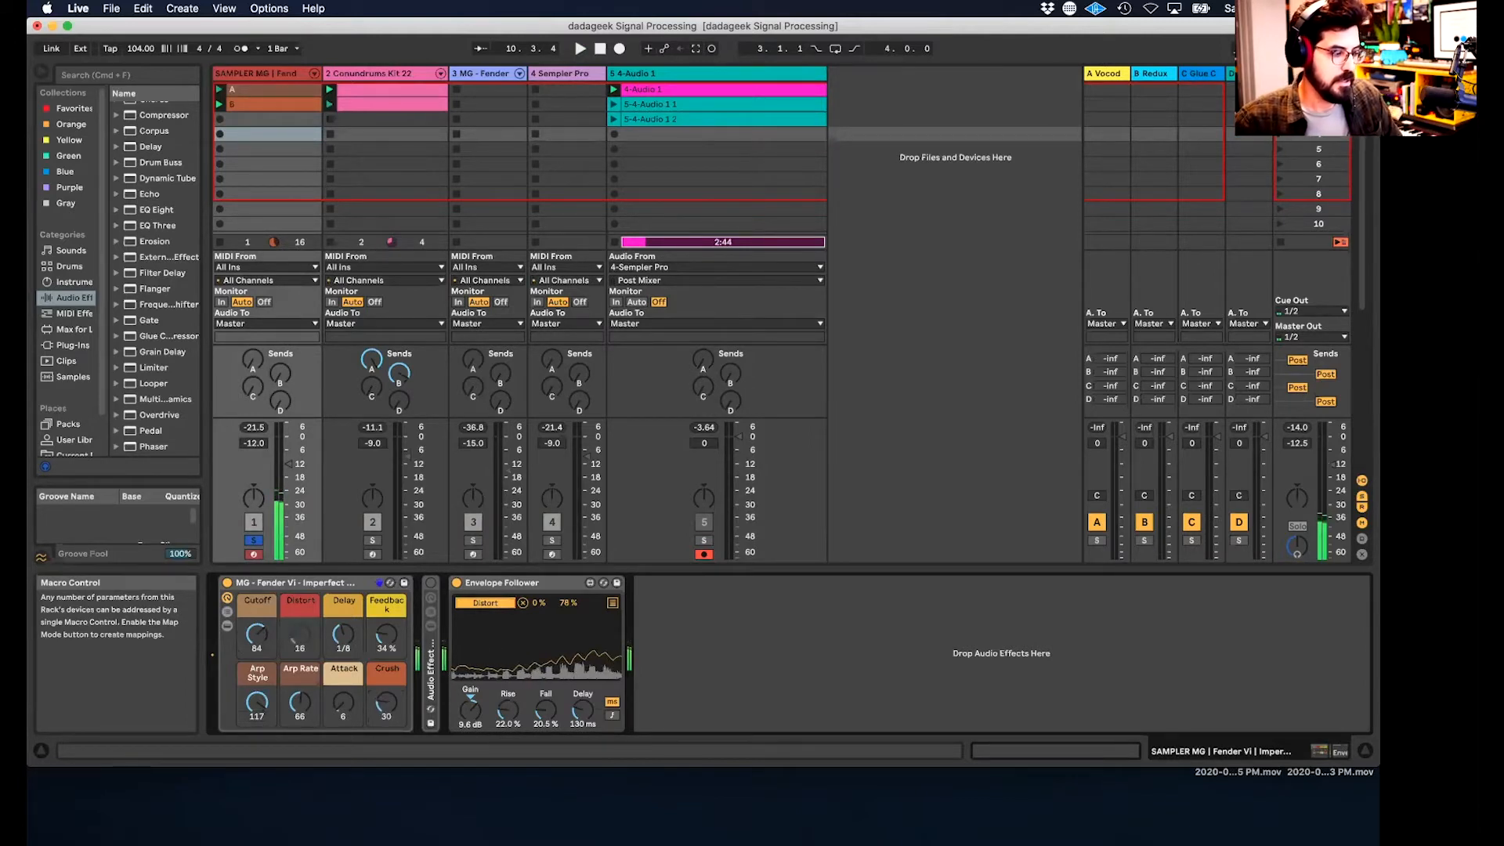
- Play the soloed track with Arp Style at 79, Arp Rate at 0 and Crush at 9, and stop its clips
{"action": "key", "text": "space"}
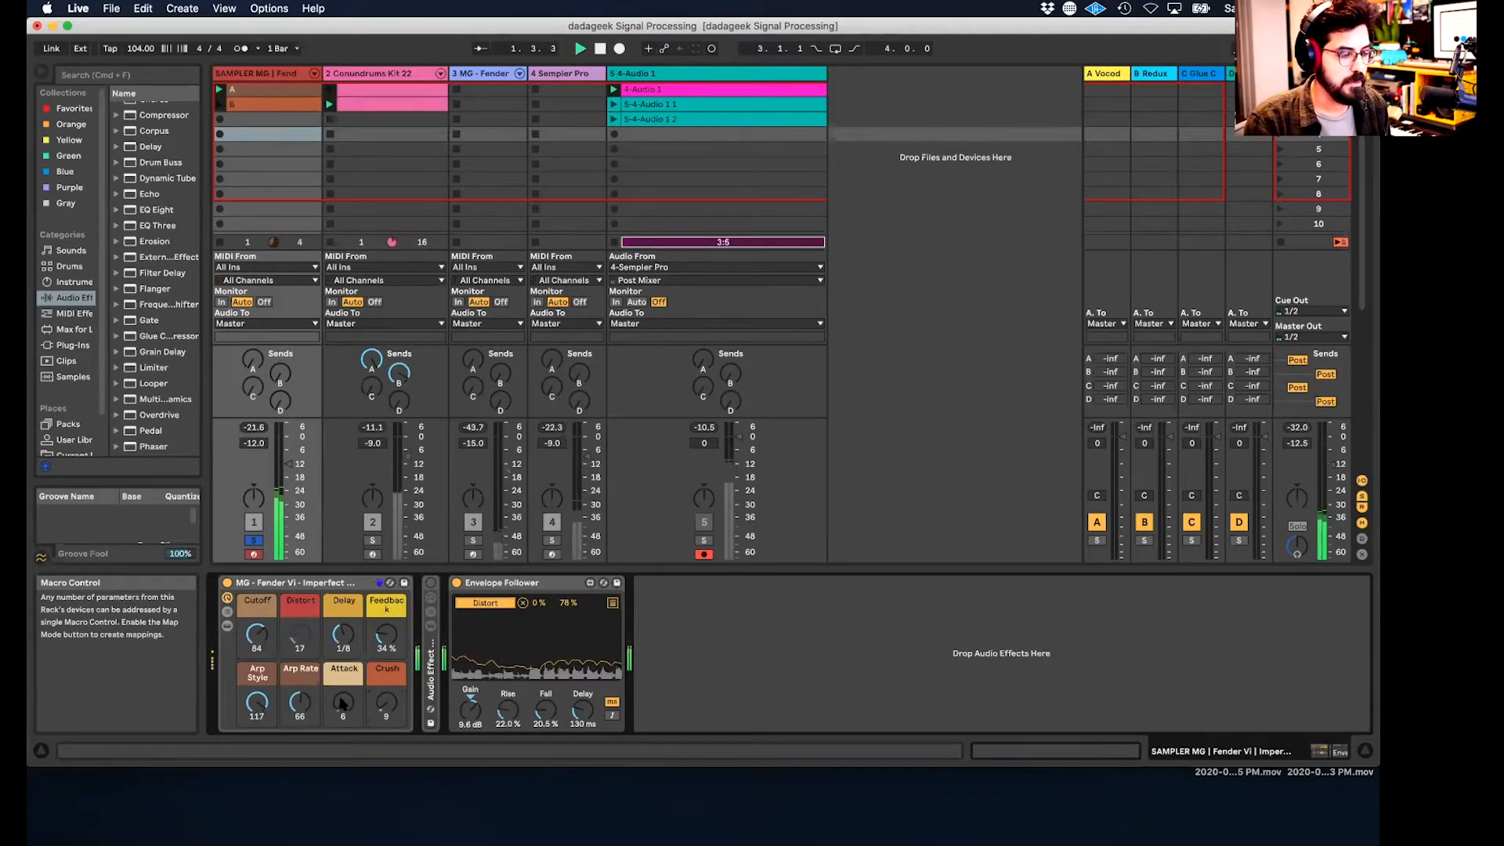
{"action": "left_click_drag", "start_coordinate": [254, 709], "coordinate": [254, 674]}
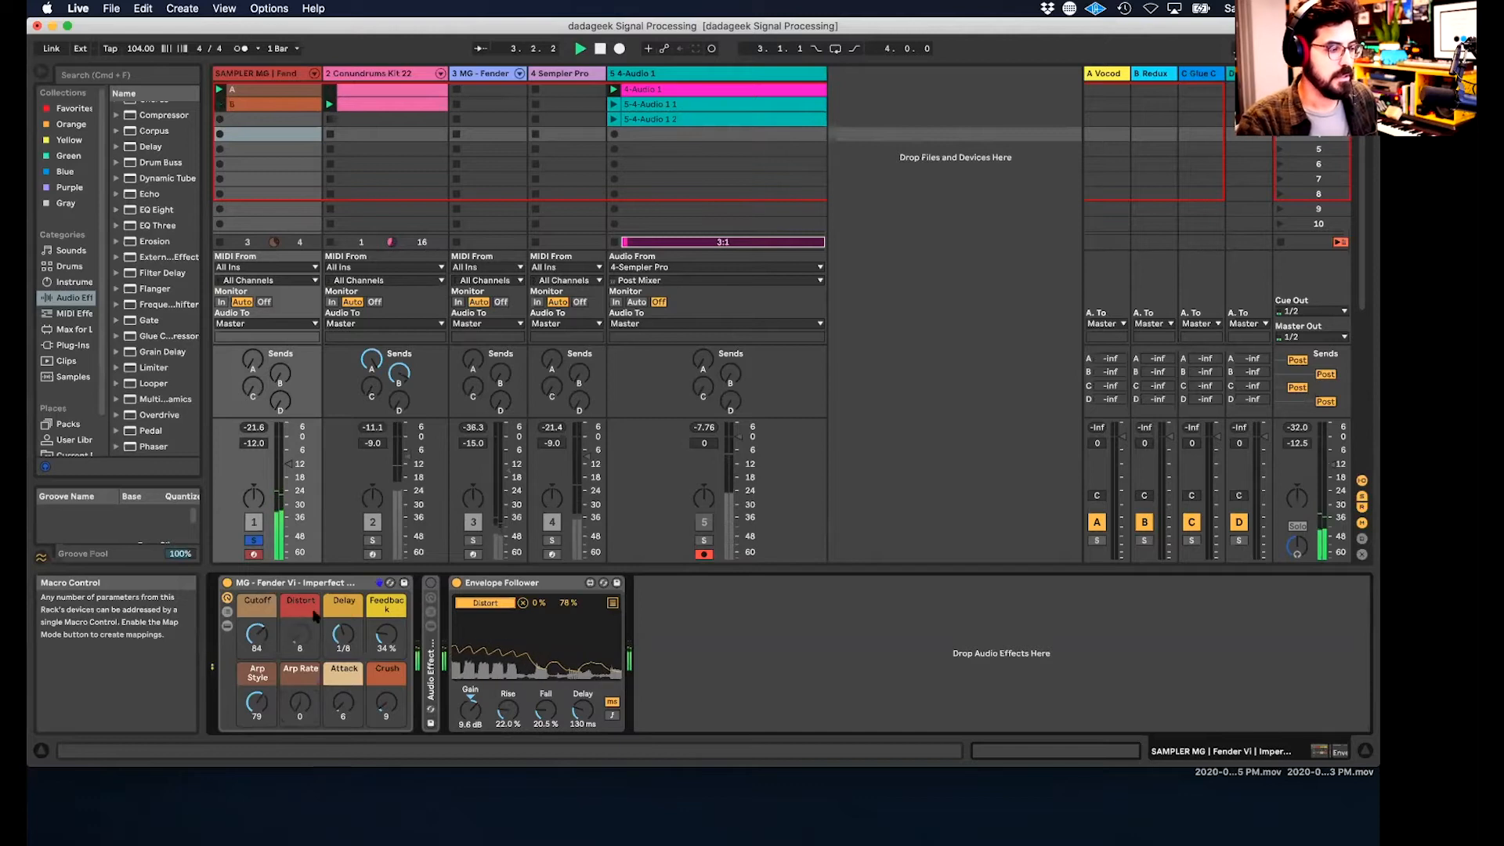
{"action": "left_click", "coordinate": [219, 242]}
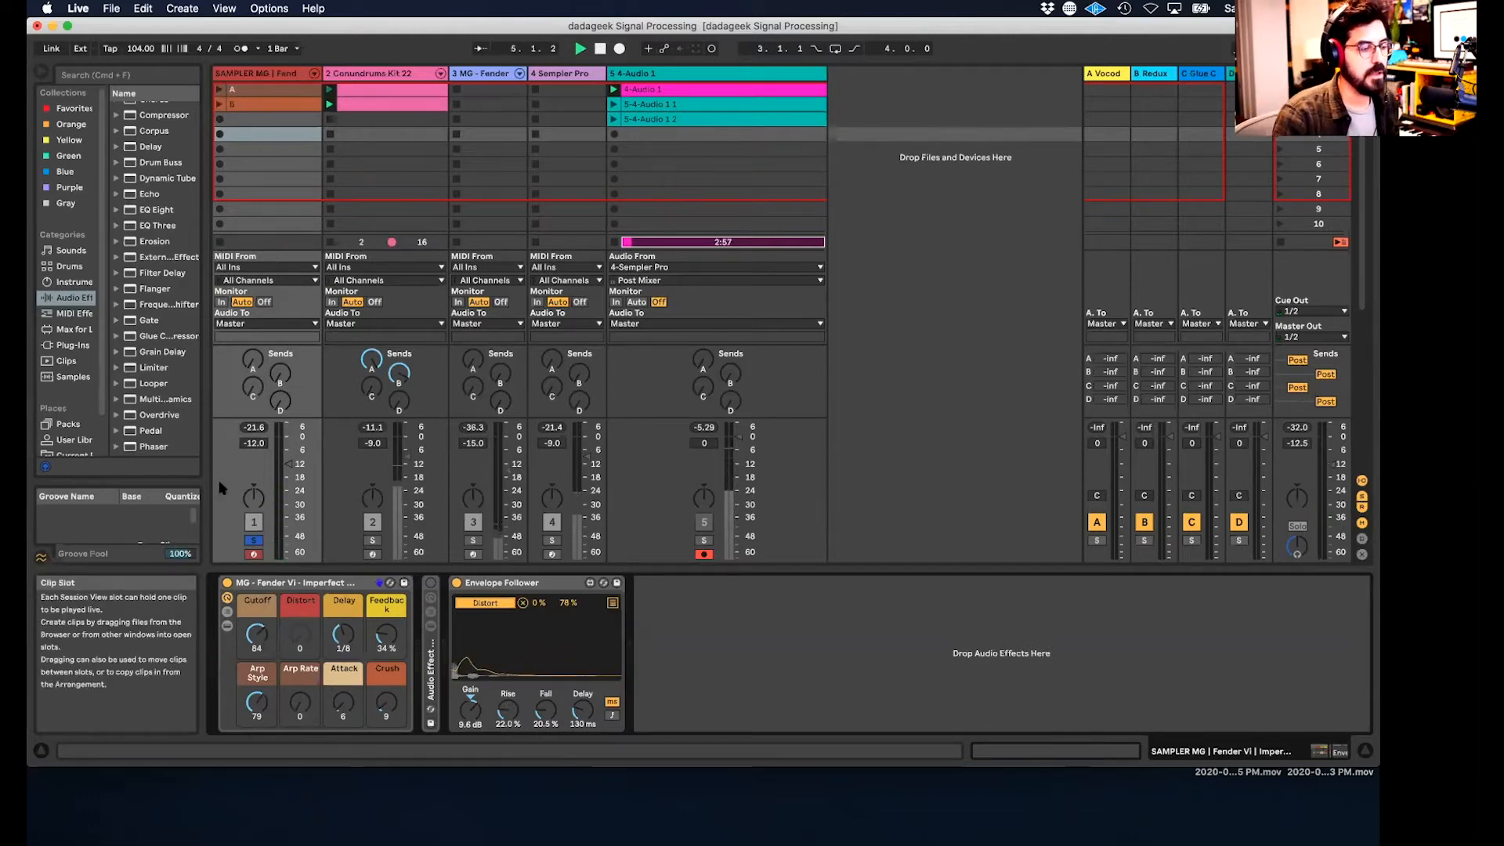
- Reveal the devices and chain list inside the Fender Vi rack
{"action": "left_click", "coordinate": [227, 627]}
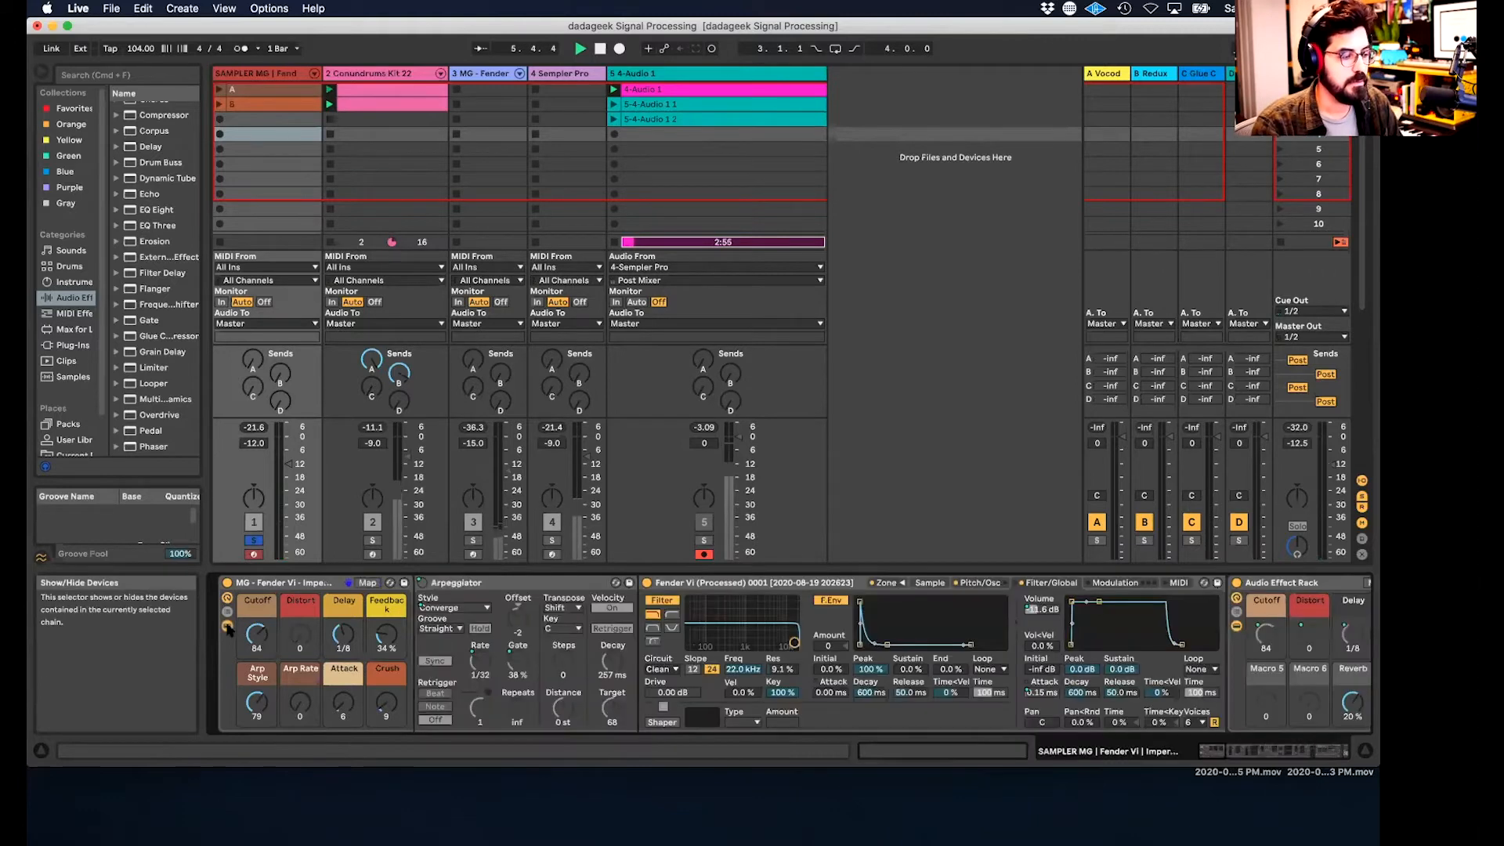
{"action": "left_click", "coordinate": [227, 613]}
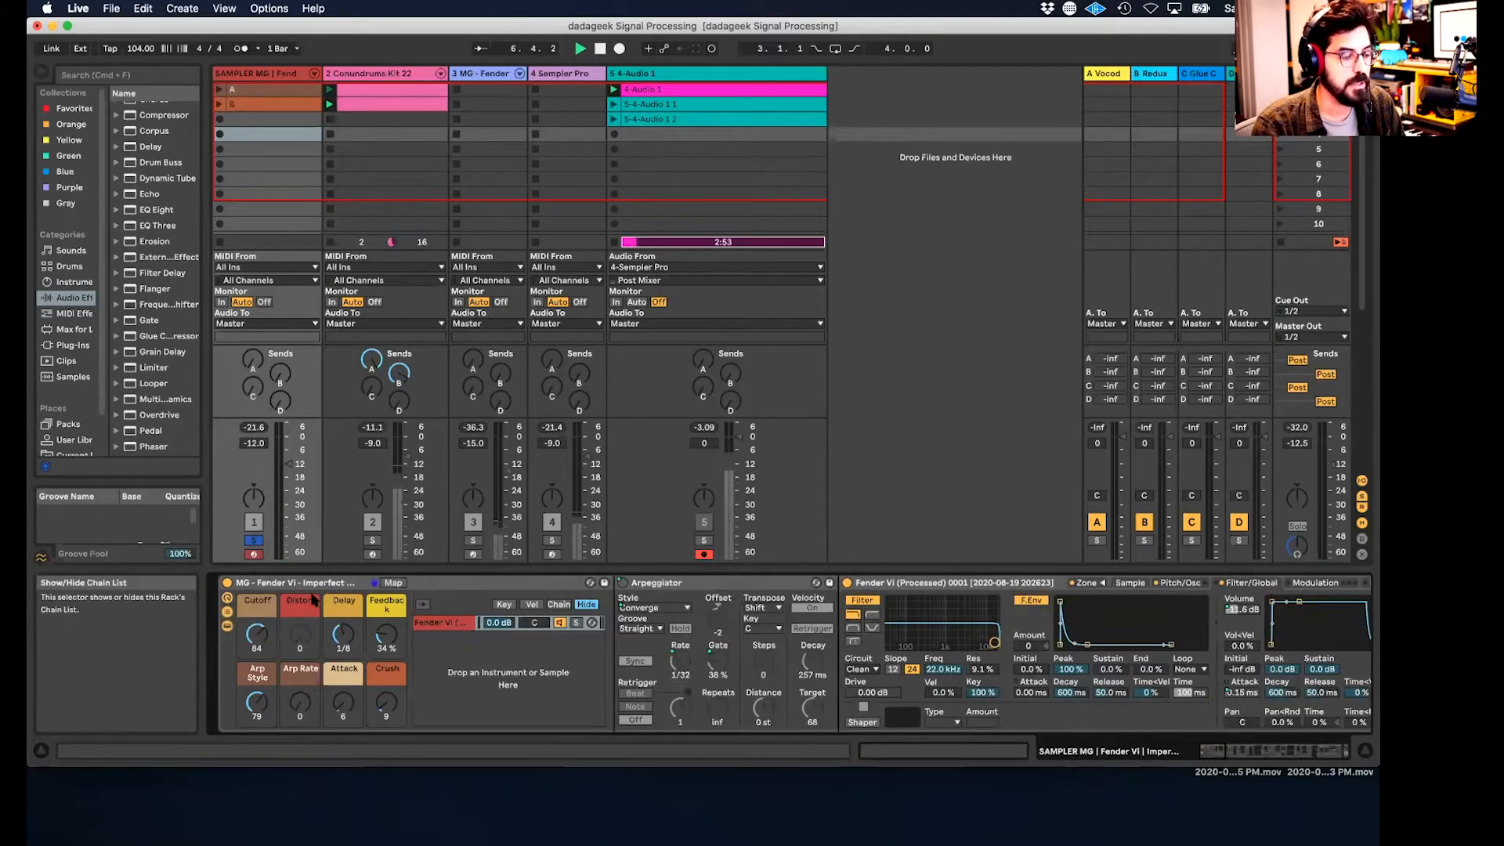
{"action": "left_click", "coordinate": [310, 583]}
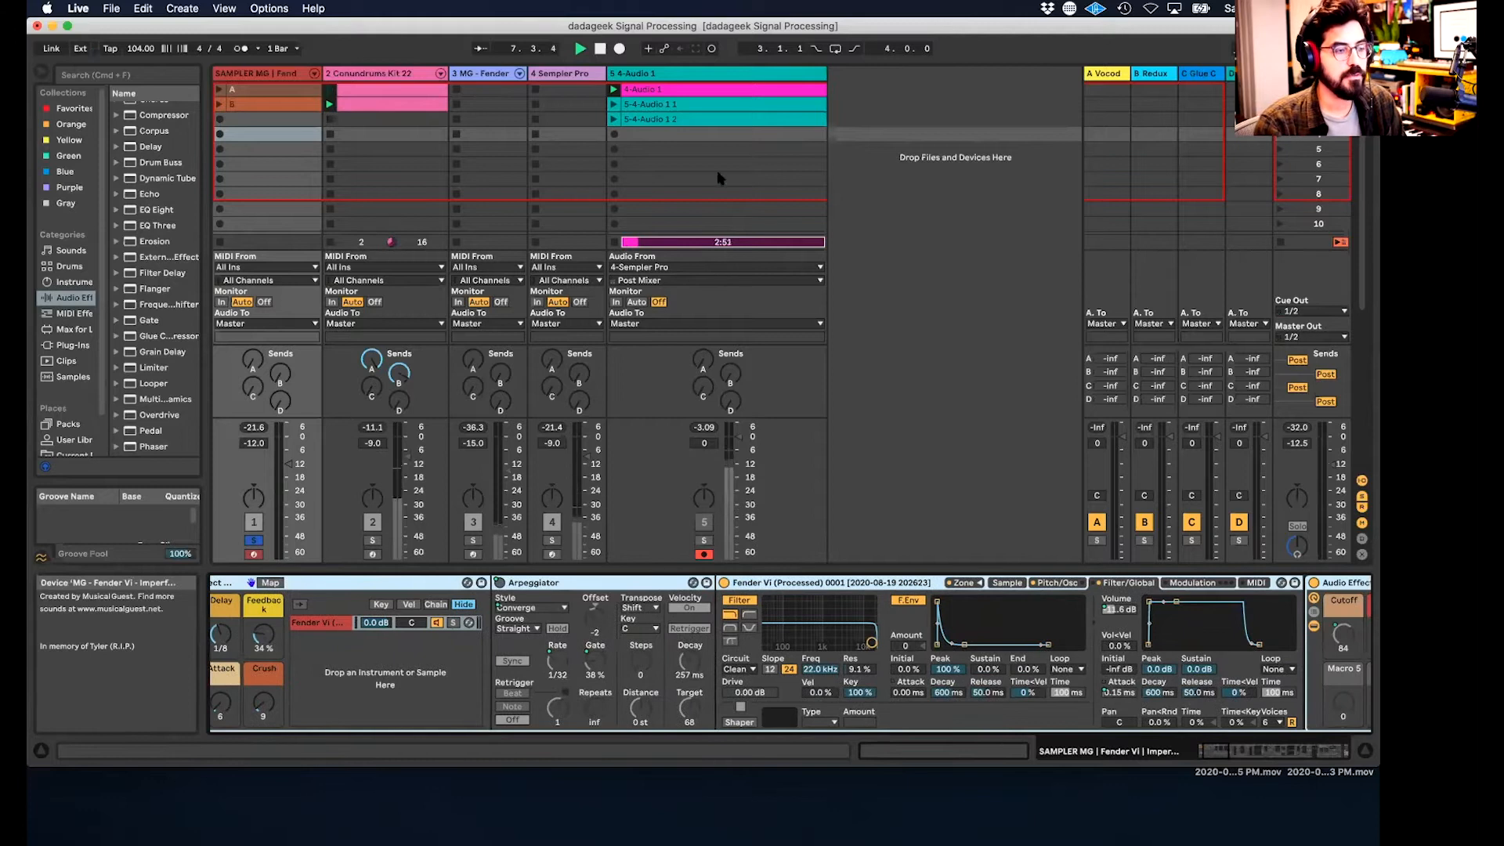
- View the first 4-Audio 1 clip, and examine the sample waveform loaded in the Fender Vi rack's Sampler
{"action": "double_click", "coordinate": [683, 90]}
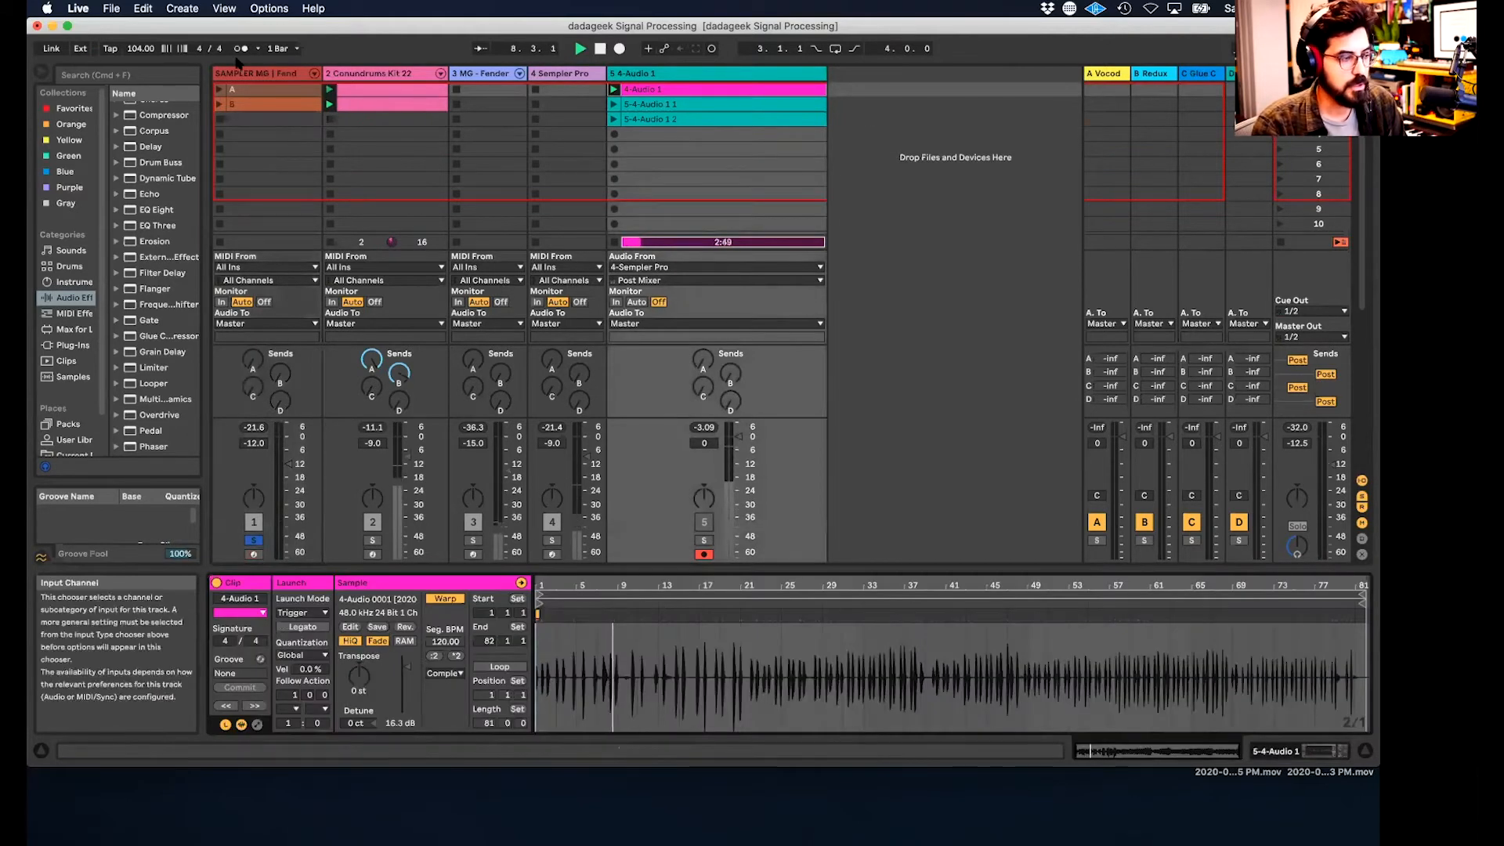
{"action": "double_click", "coordinate": [261, 75]}
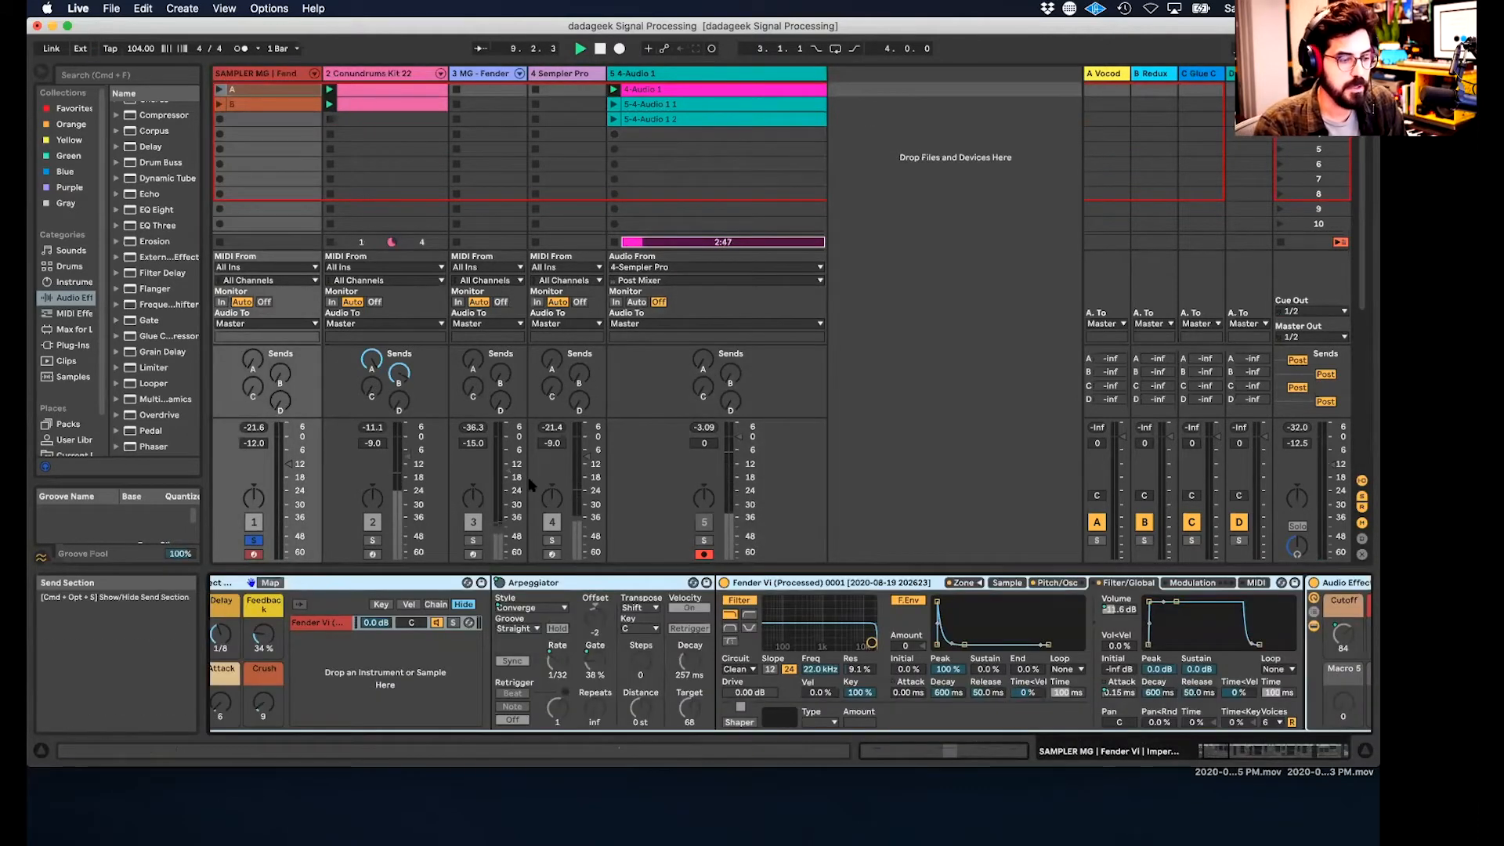
{"action": "scroll", "coordinate": [899, 600], "scroll_direction": "right", "scroll_amount": 2}
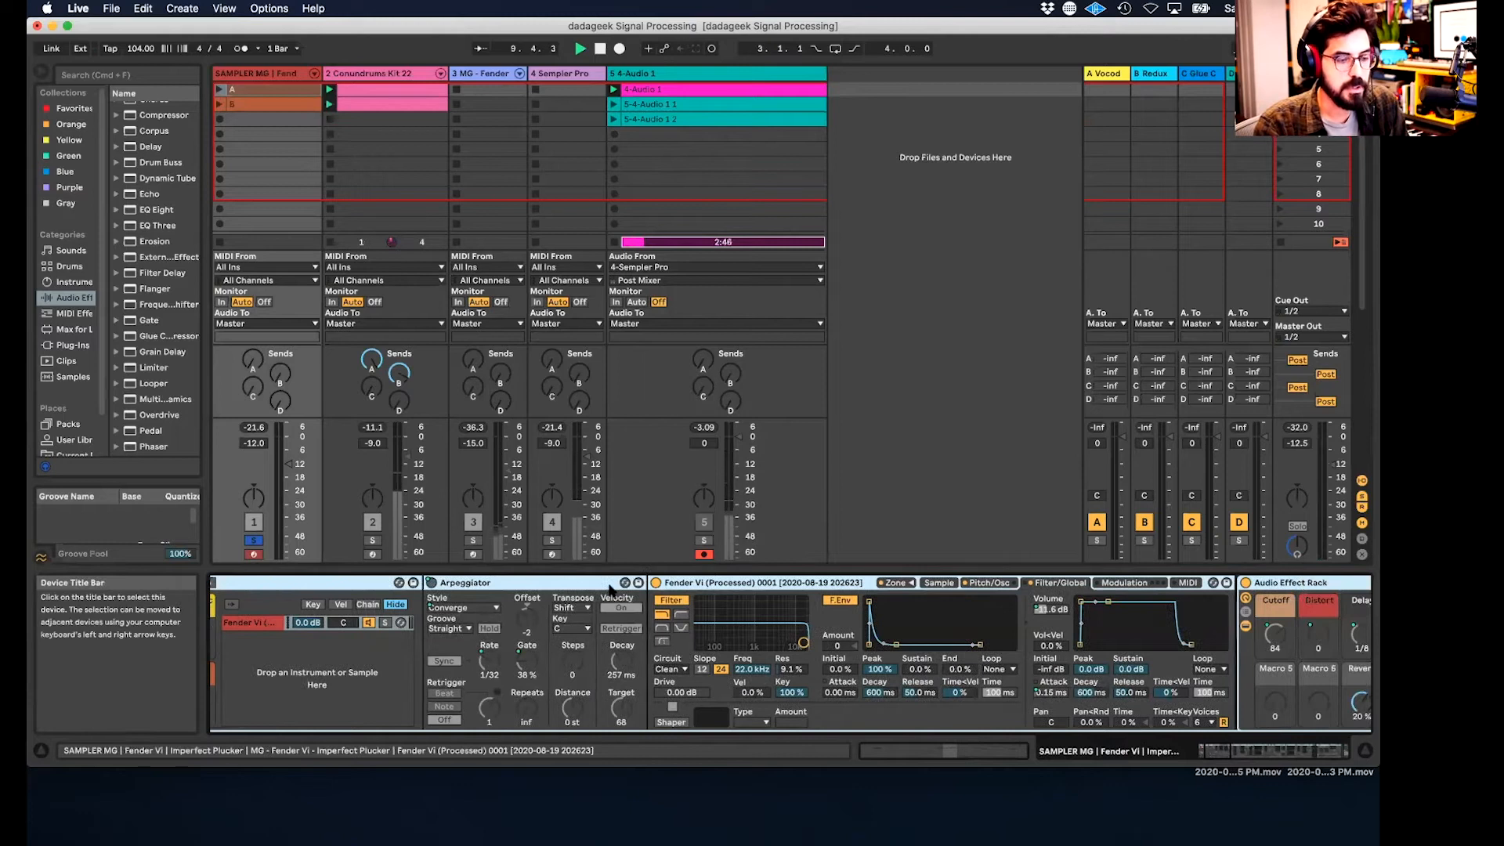
{"action": "left_click", "coordinate": [924, 582]}
{"action": "left_click_drag", "start_coordinate": [708, 612], "coordinate": [1008, 613]}
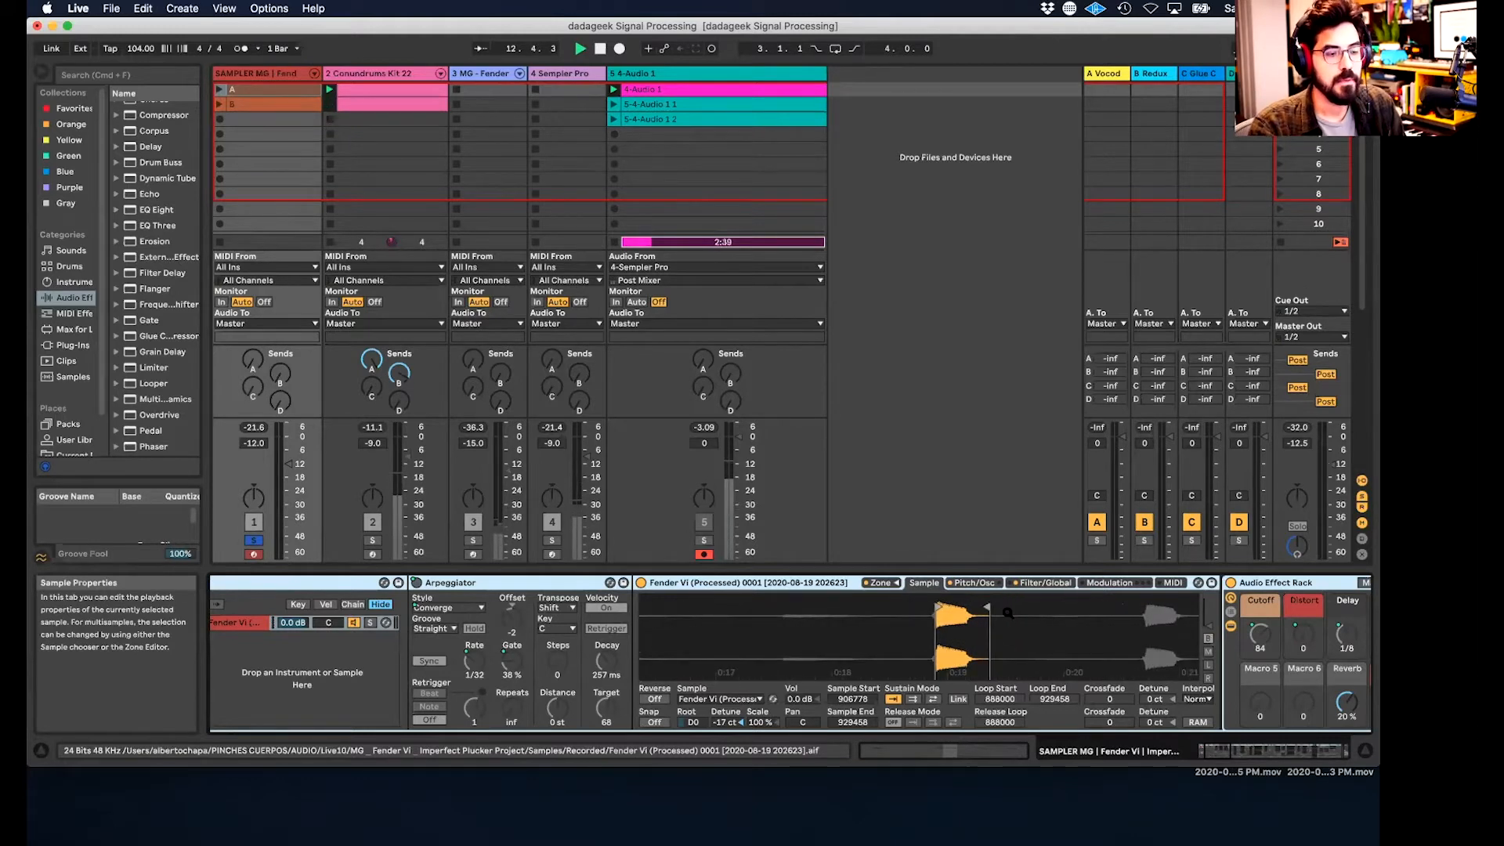
- Show the Sampler's zone layer list and look through the last Fender Vi sample layers with their key zones
{"action": "left_click", "coordinate": [888, 583]}
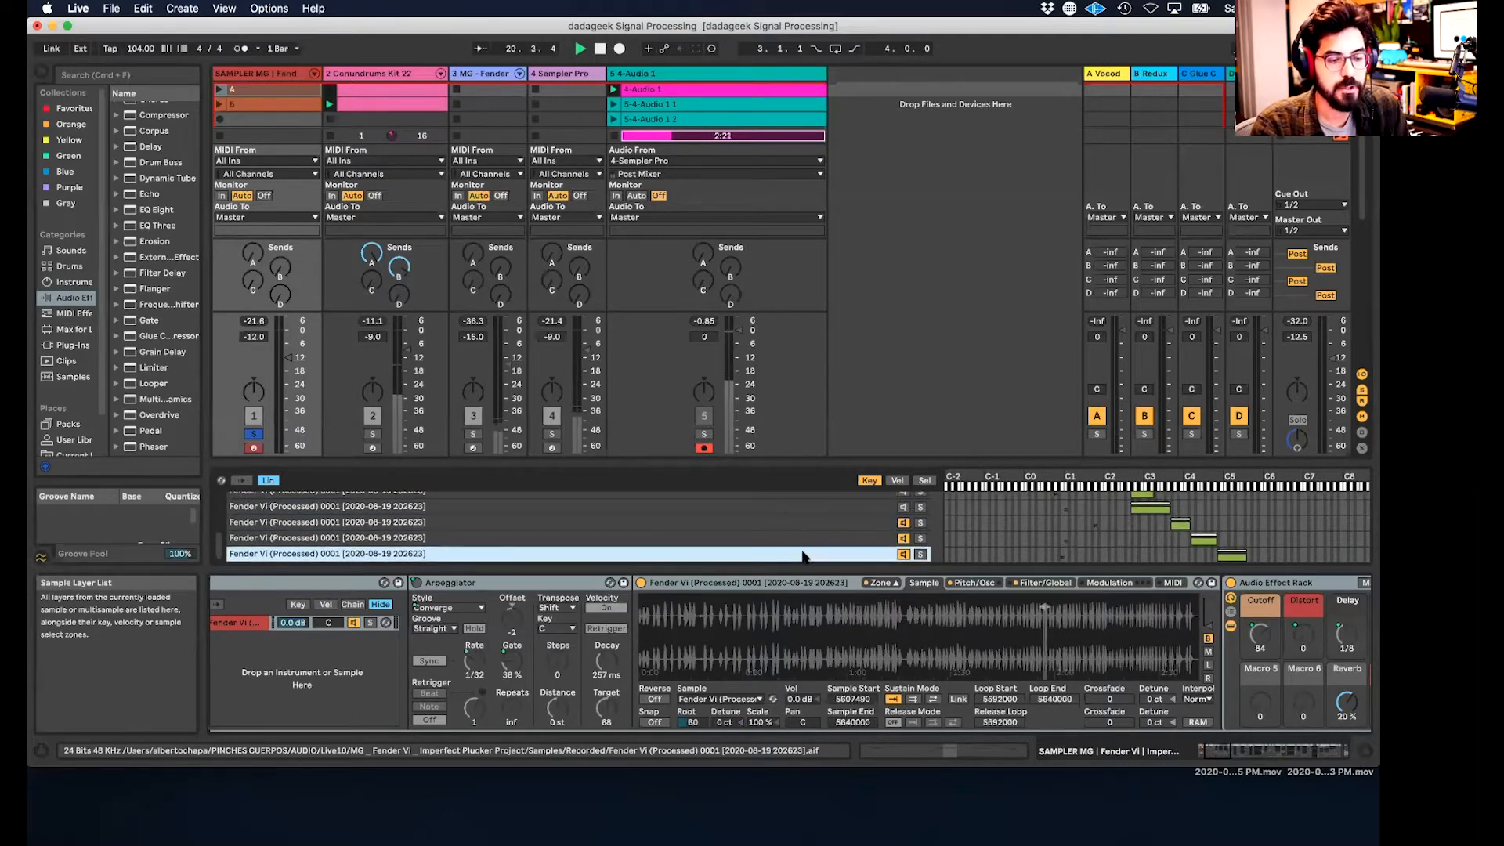
{"action": "left_click", "coordinate": [789, 538]}
{"action": "left_click", "coordinate": [790, 522]}
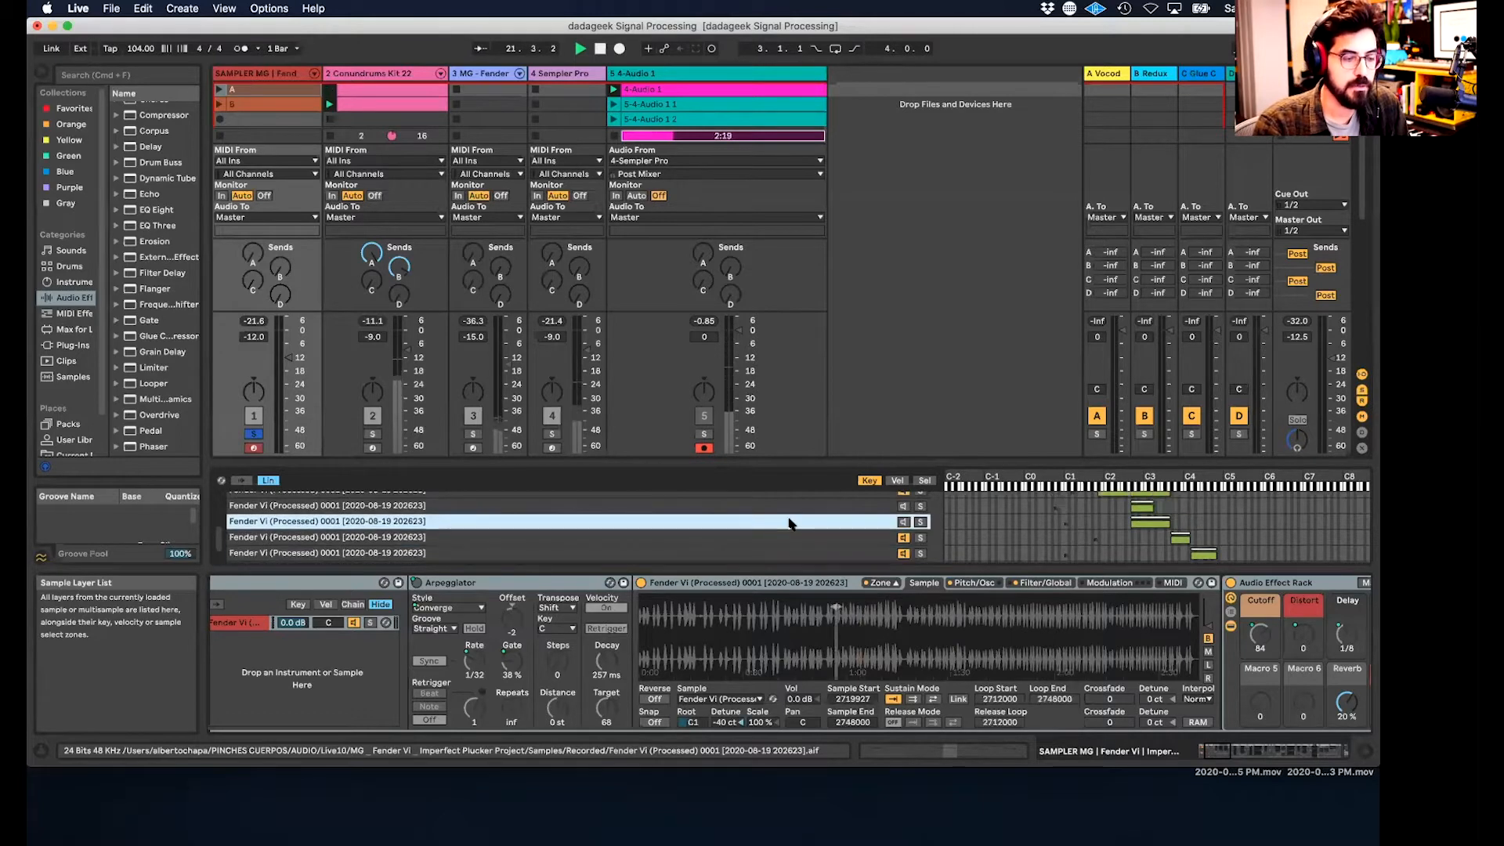
{"action": "left_click", "coordinate": [773, 505]}
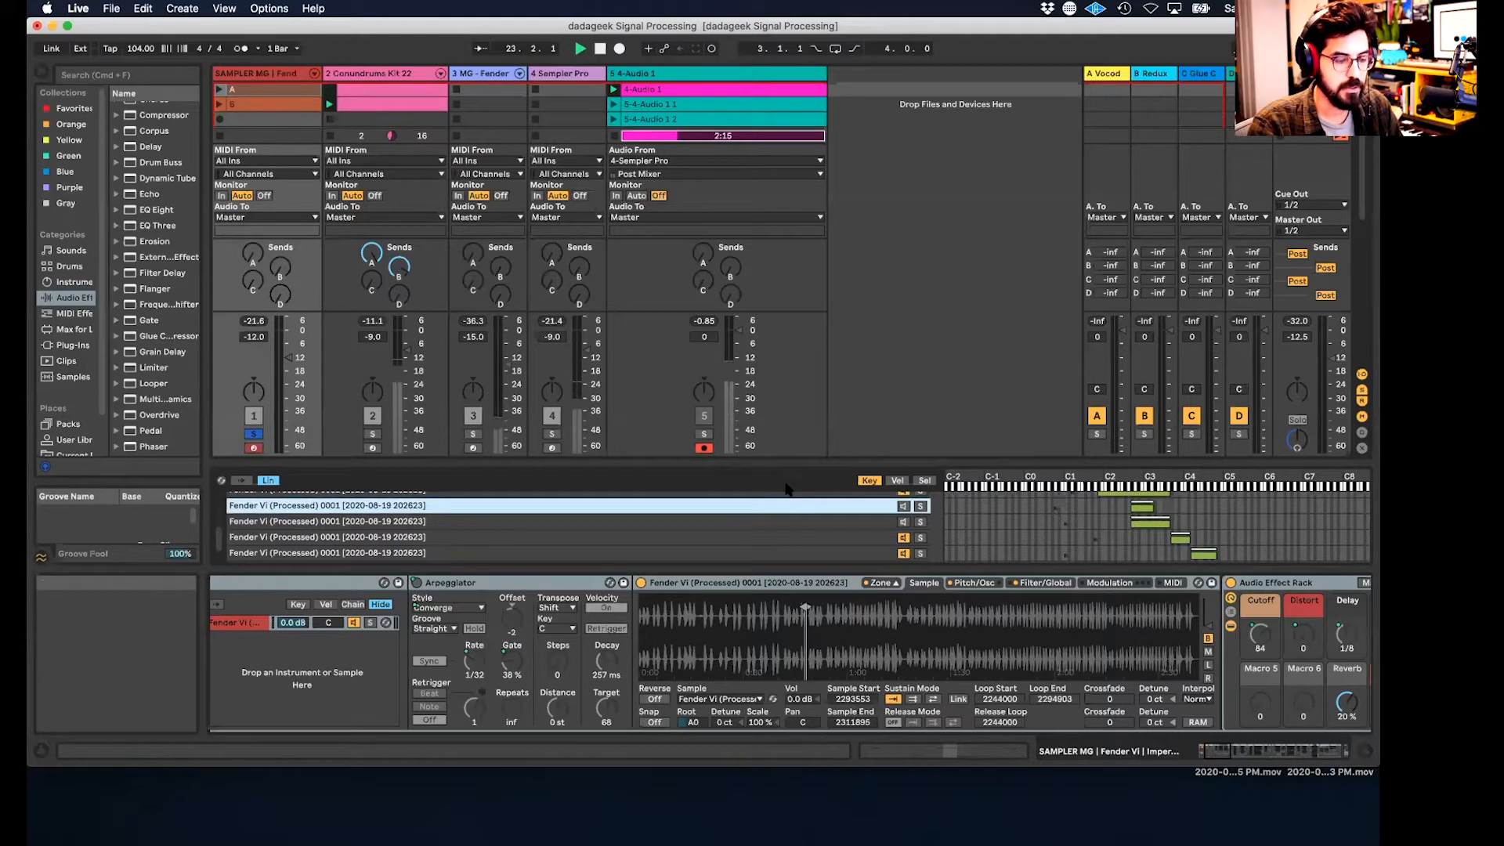
- Examine the effects following the Sampler, from the Flanger and first Auto Filter through Chorus, EQ Eight and Glue Compressor to the Saturator
{"action": "left_click", "coordinate": [974, 588]}
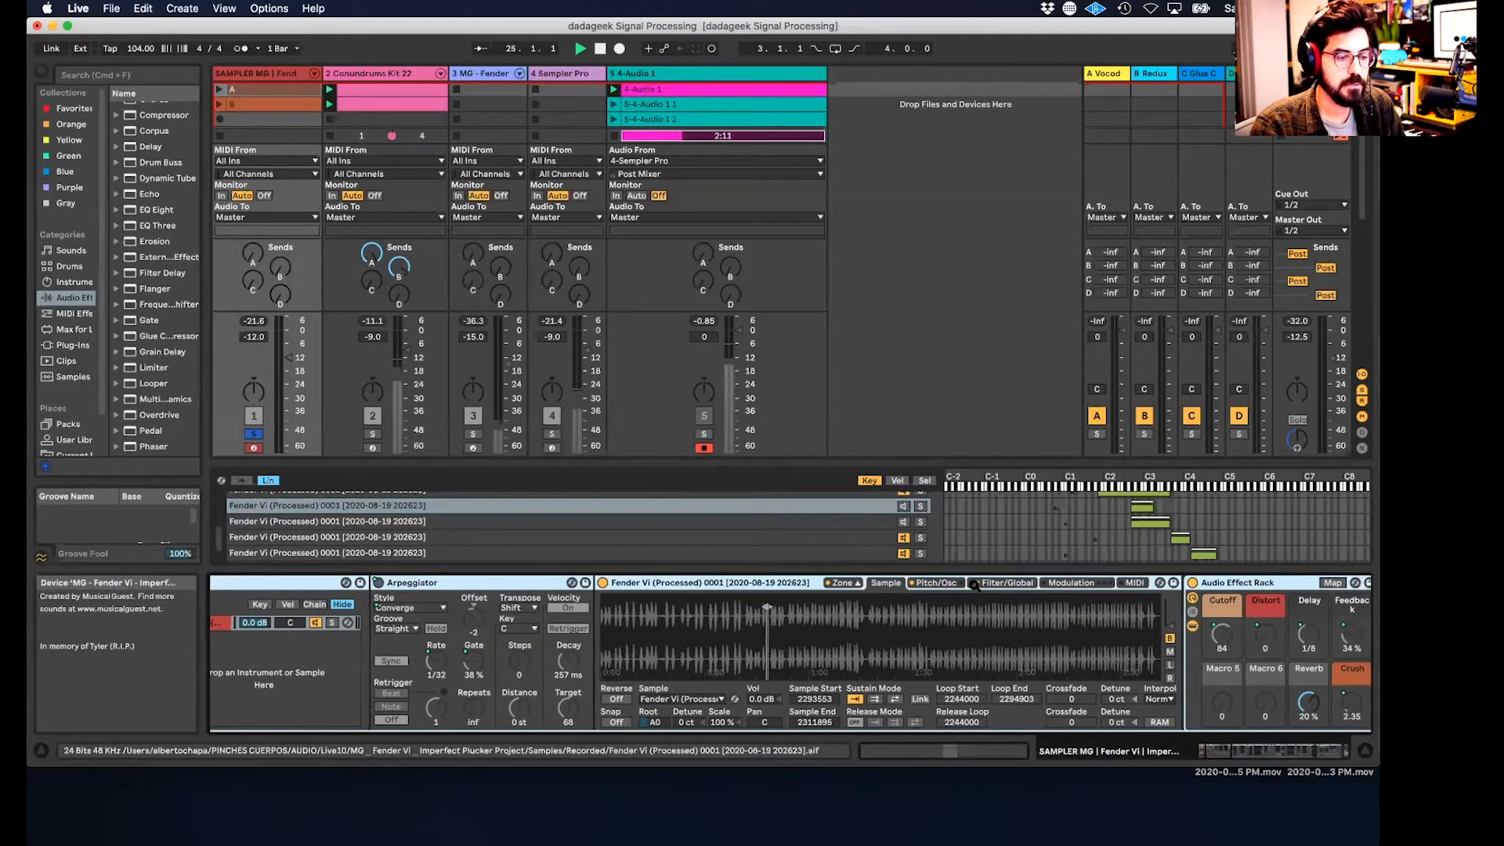
{"action": "scroll", "coordinate": [787, 665], "scroll_direction": "right", "scroll_amount": 10}
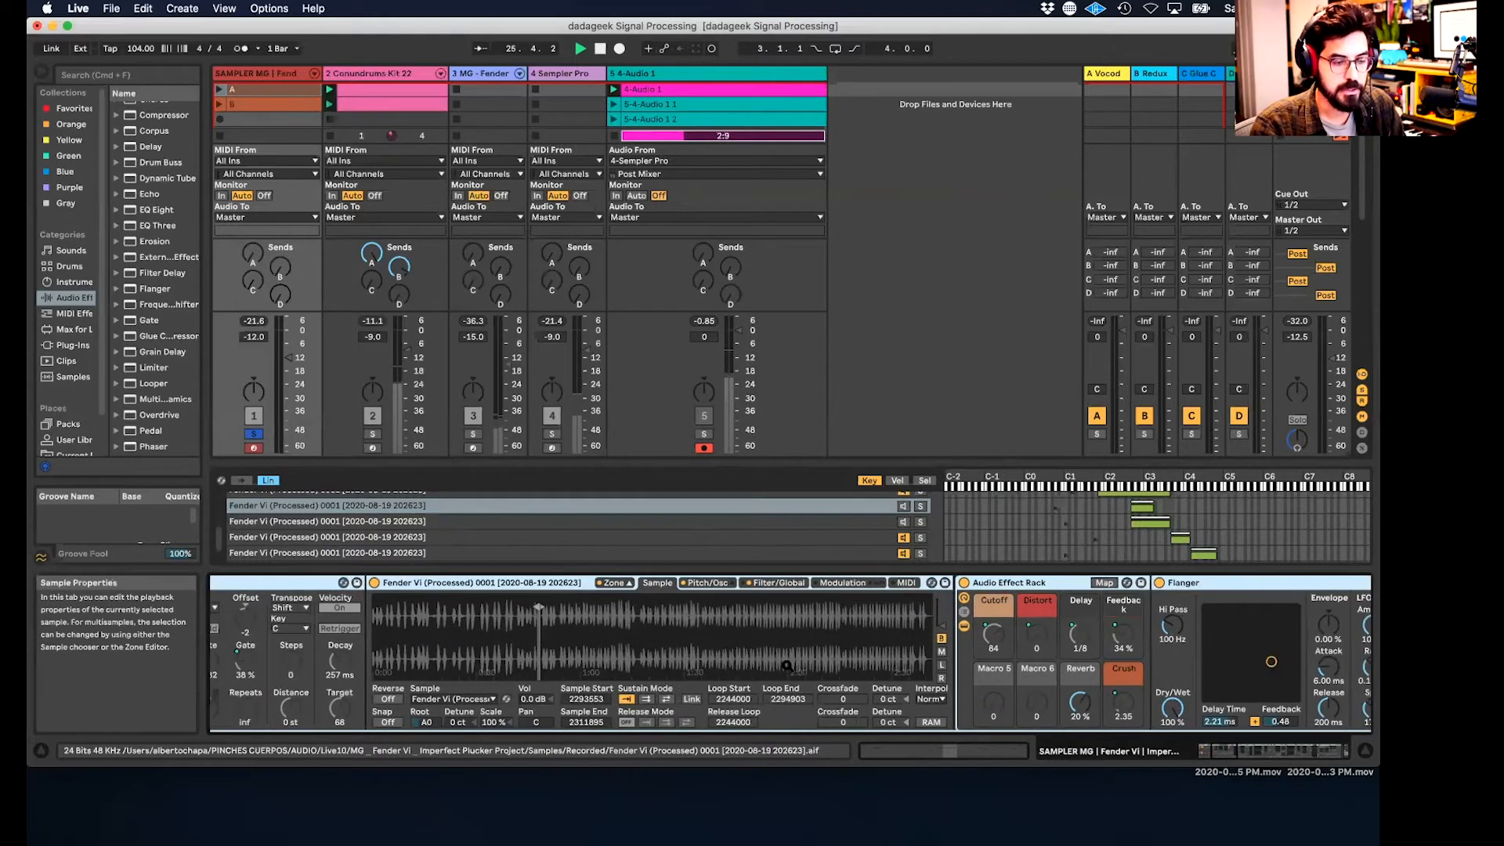
{"action": "scroll", "coordinate": [634, 595], "scroll_direction": "right", "scroll_amount": 8}
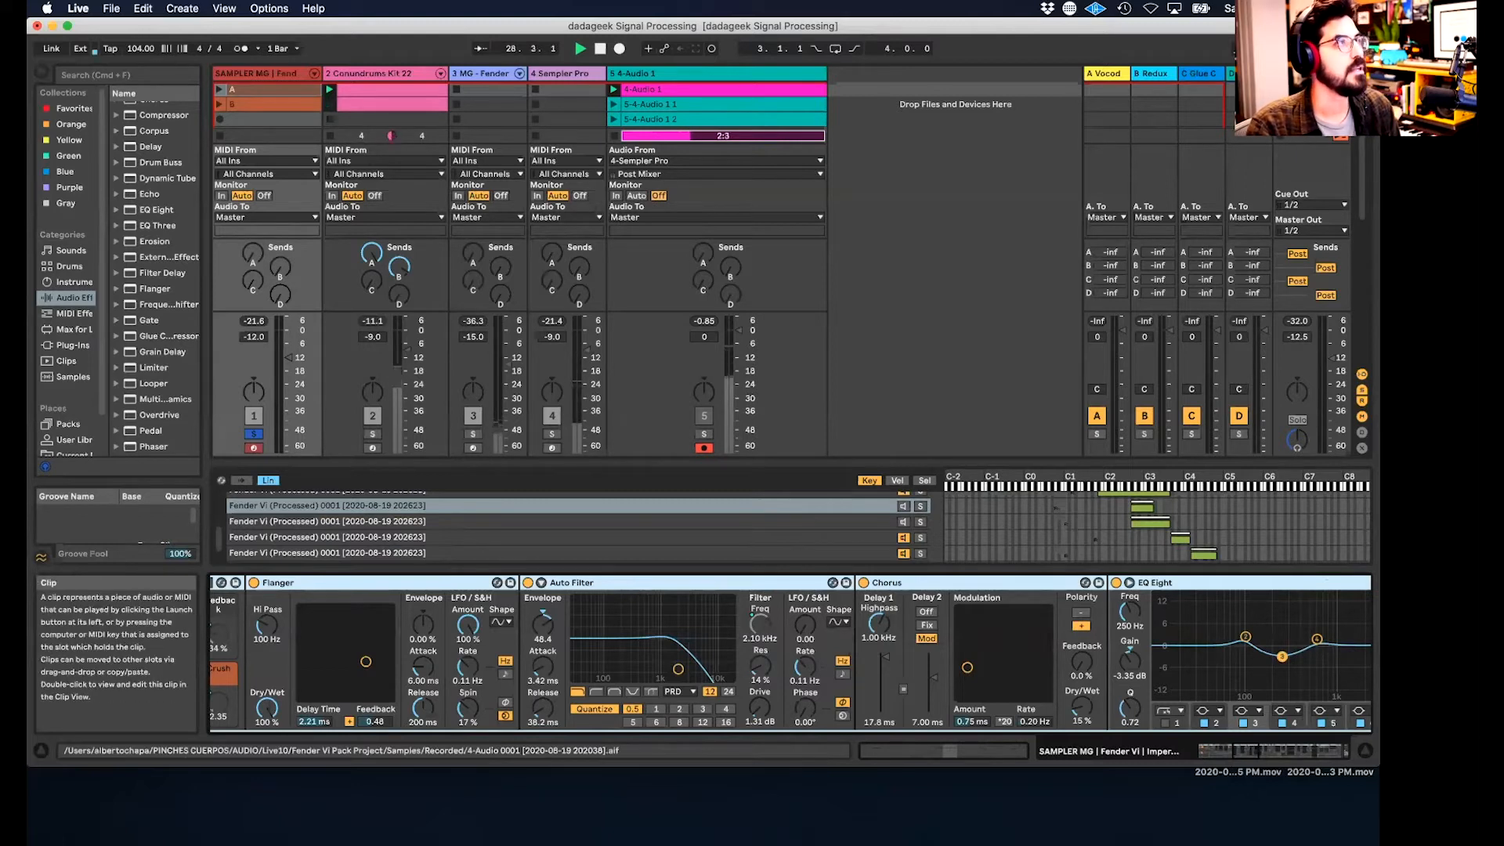
{"action": "key", "text": "super+Tab"}
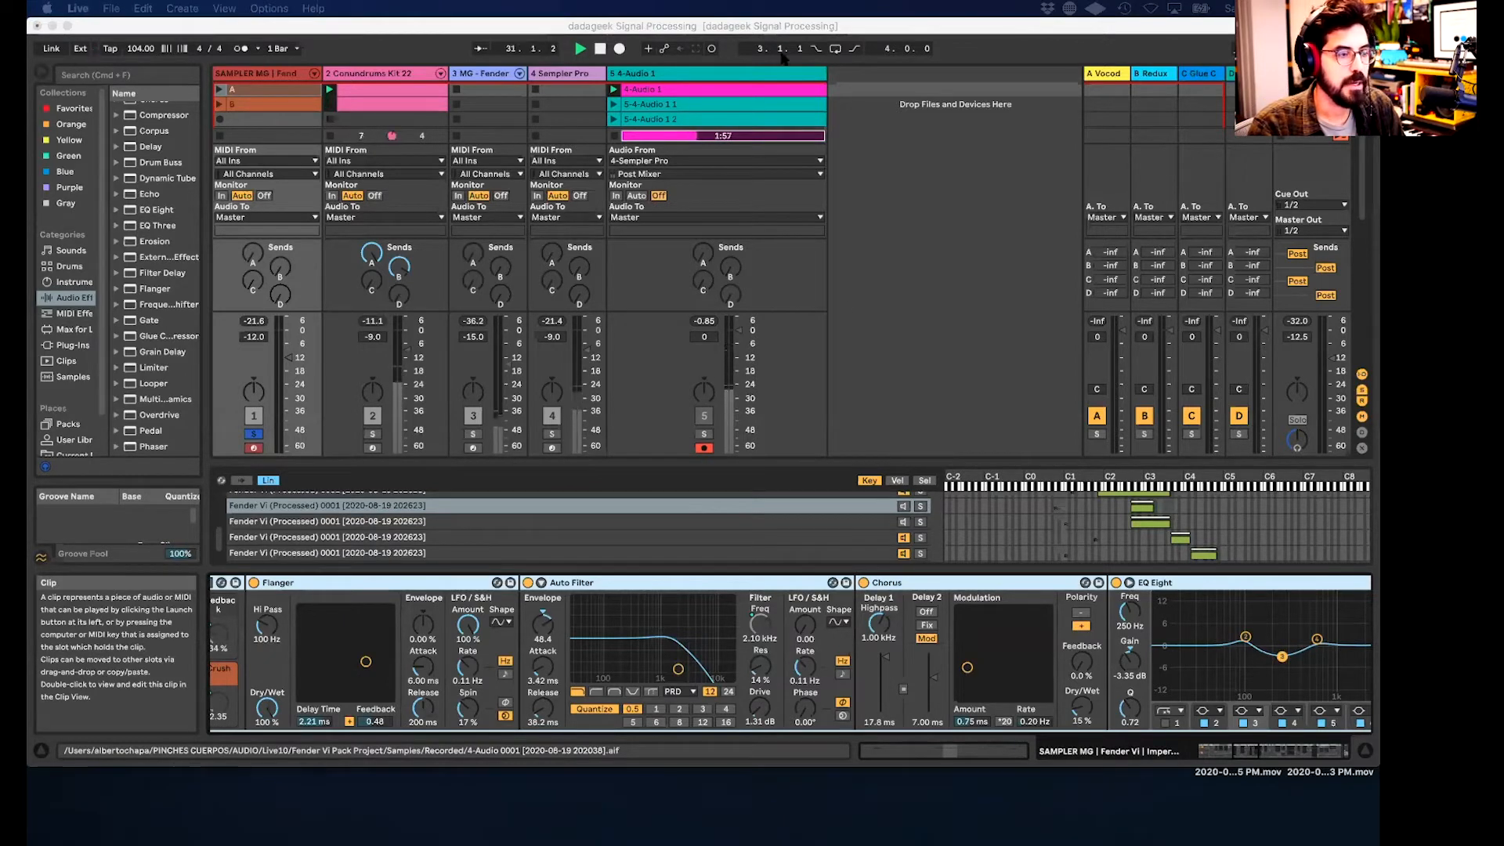
{"action": "scroll", "coordinate": [891, 605], "scroll_direction": "right", "scroll_amount": 5}
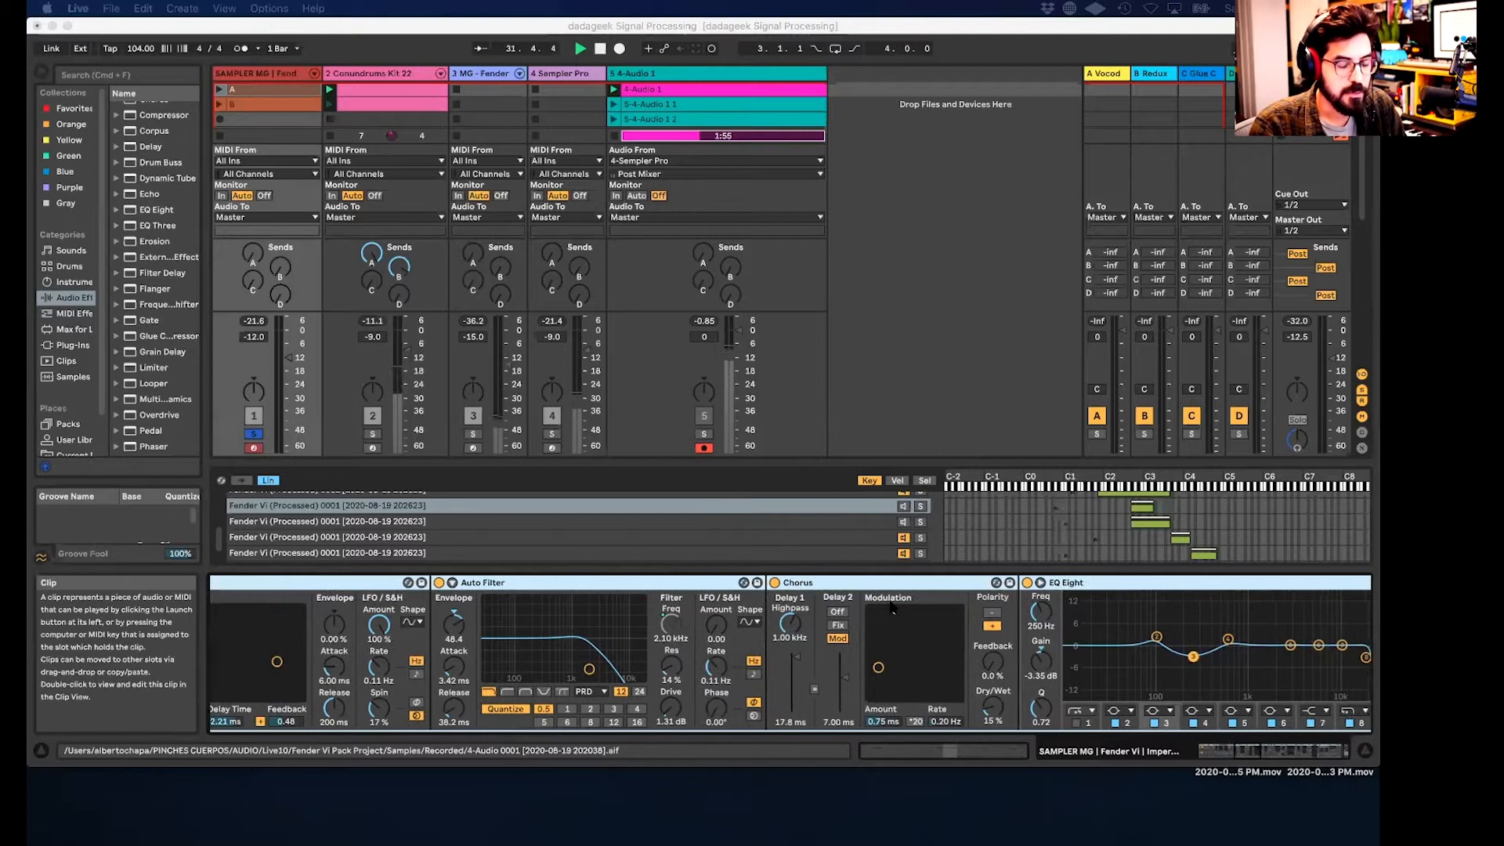
{"action": "scroll", "coordinate": [890, 606], "scroll_direction": "right", "scroll_amount": 3}
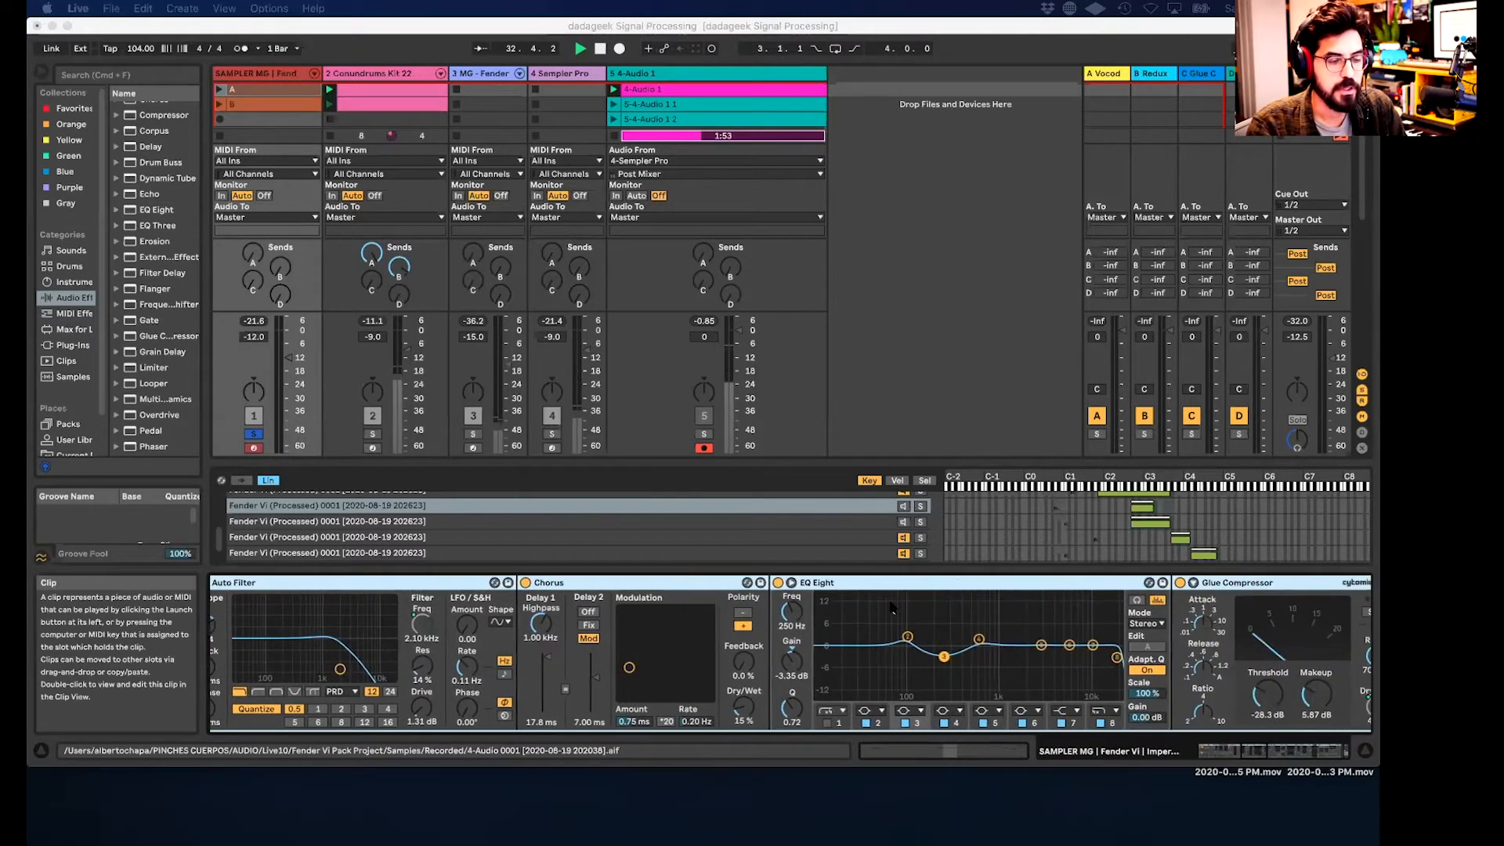
{"action": "scroll", "coordinate": [891, 605], "scroll_direction": "right", "scroll_amount": 5}
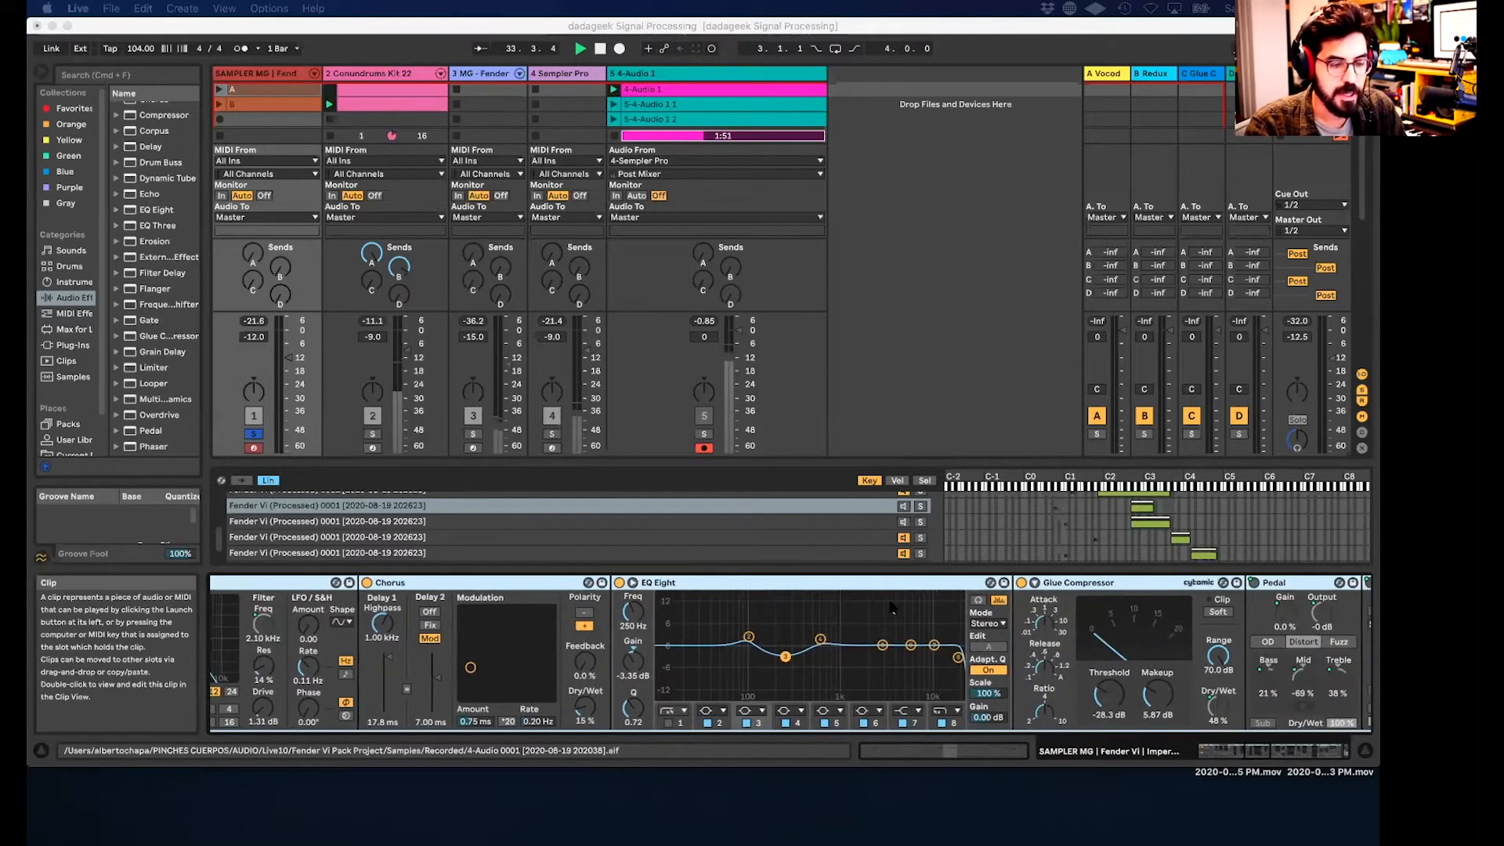
{"action": "scroll", "coordinate": [890, 606], "scroll_direction": "right", "scroll_amount": 9}
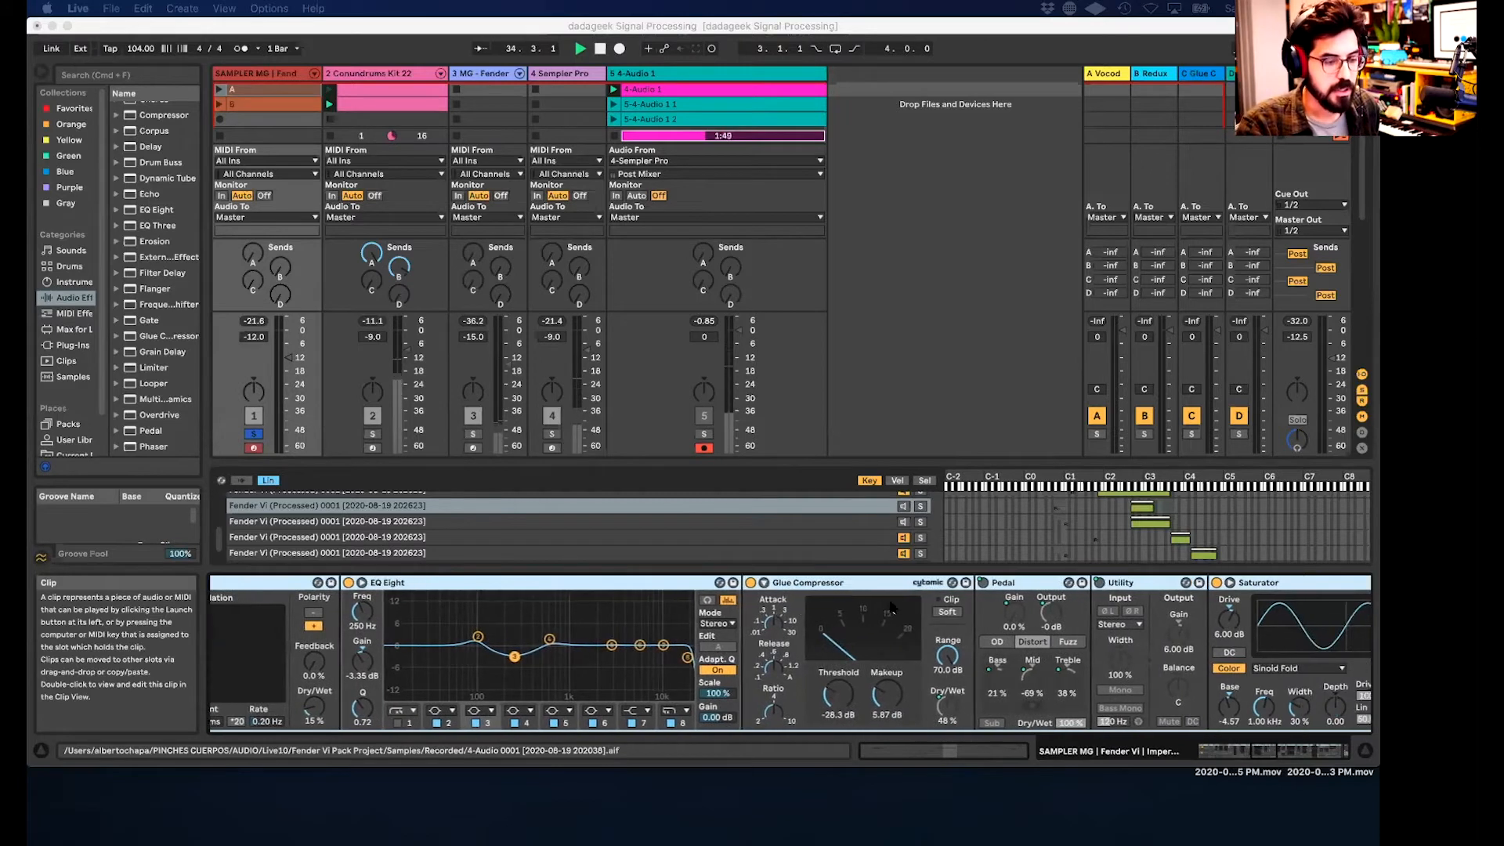
- Examine the rest of the effect chain, from Vinyl Distortion and the second EQ Eight through the second Auto Filter to Echo and Reverb
{"action": "scroll", "coordinate": [891, 605], "scroll_direction": "right", "scroll_amount": 9}
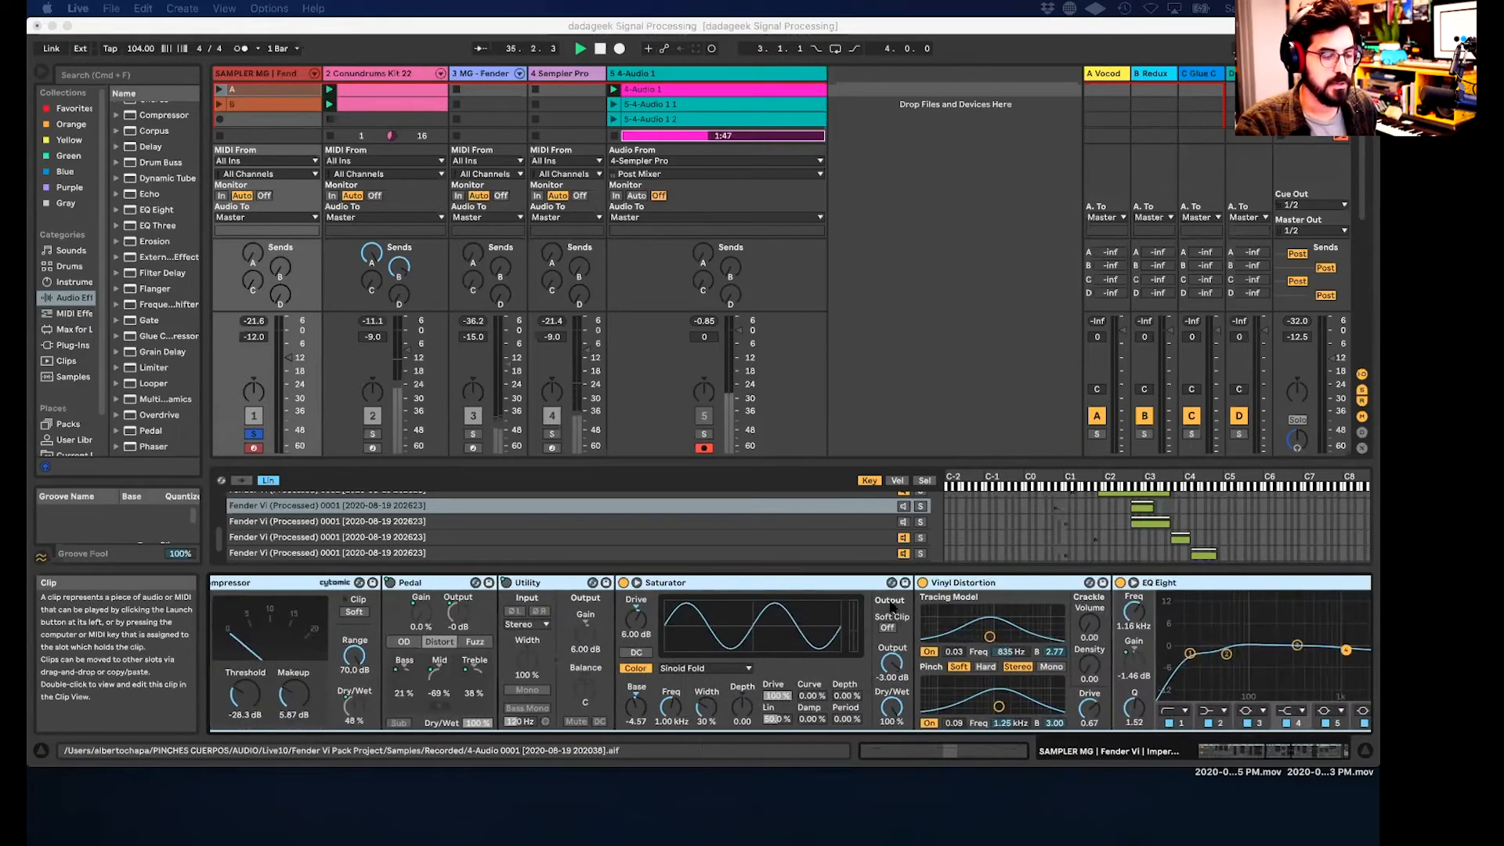
{"action": "scroll", "coordinate": [891, 605], "scroll_direction": "right", "scroll_amount": 3}
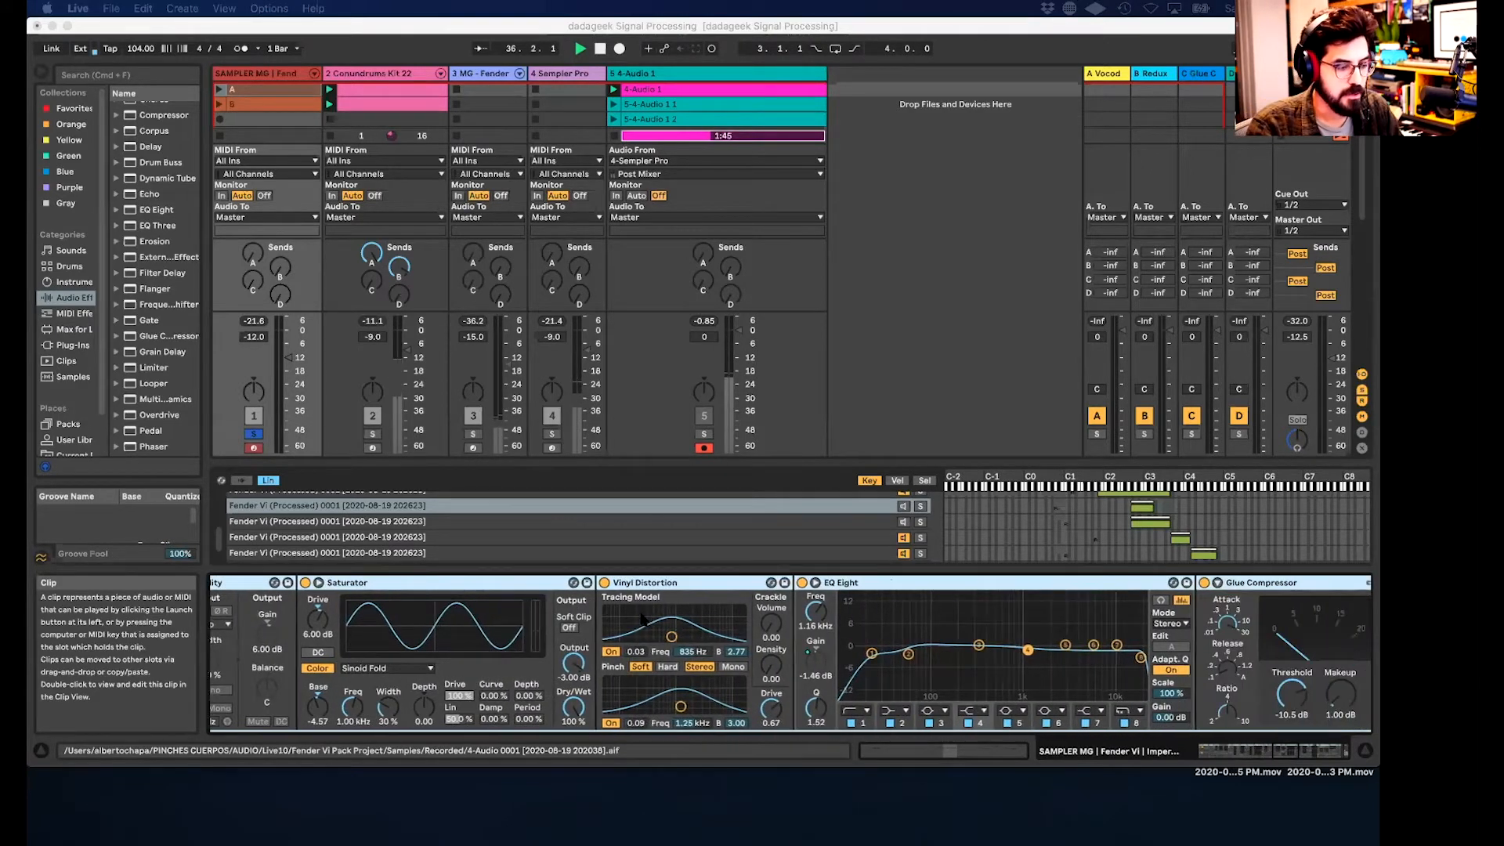
{"action": "scroll", "coordinate": [642, 618], "scroll_direction": "right", "scroll_amount": 7}
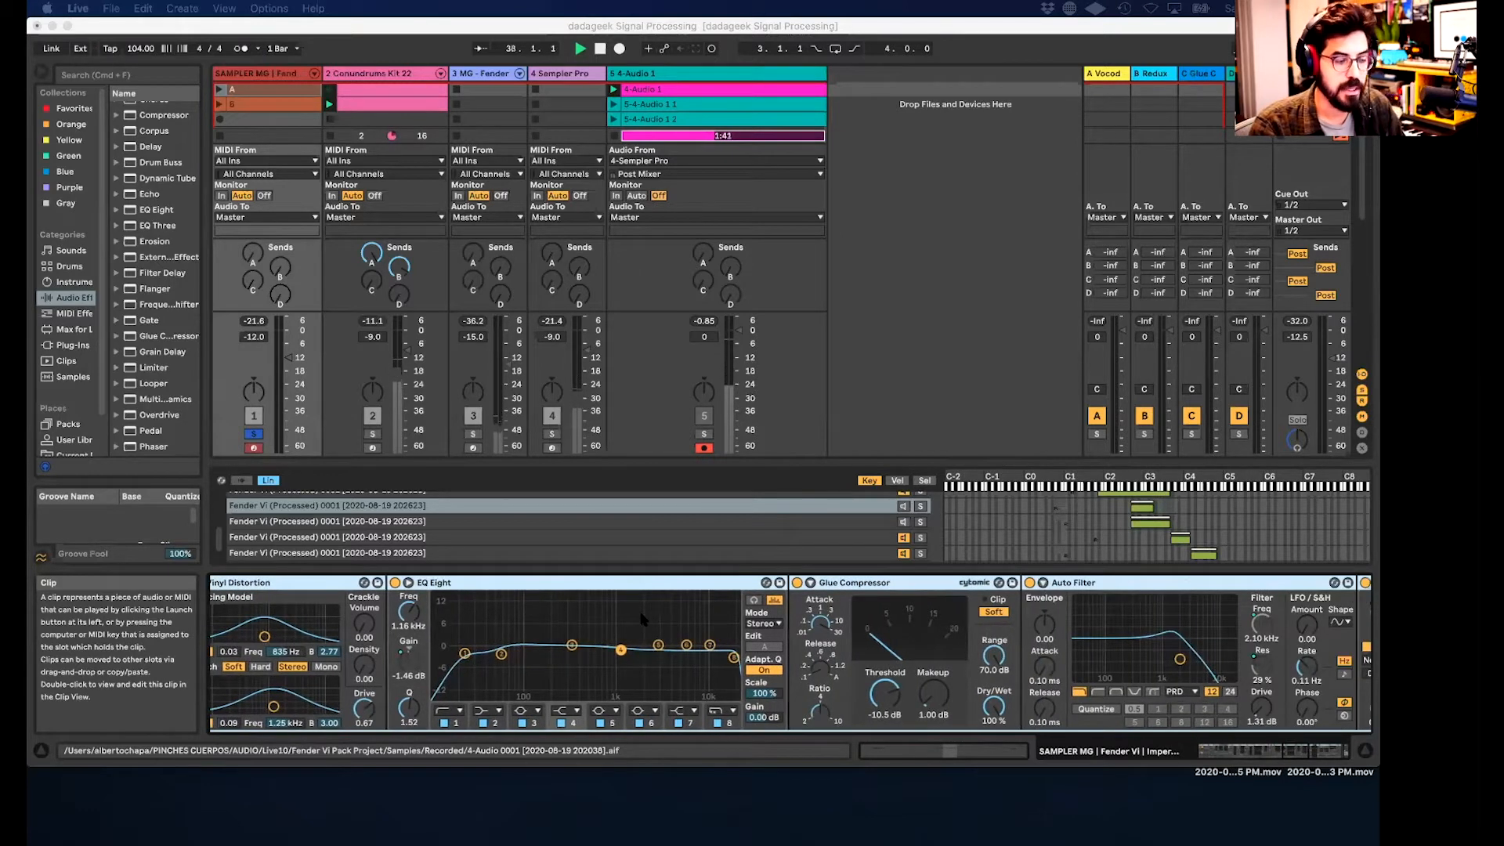
{"action": "scroll", "coordinate": [641, 619], "scroll_direction": "right", "scroll_amount": 2}
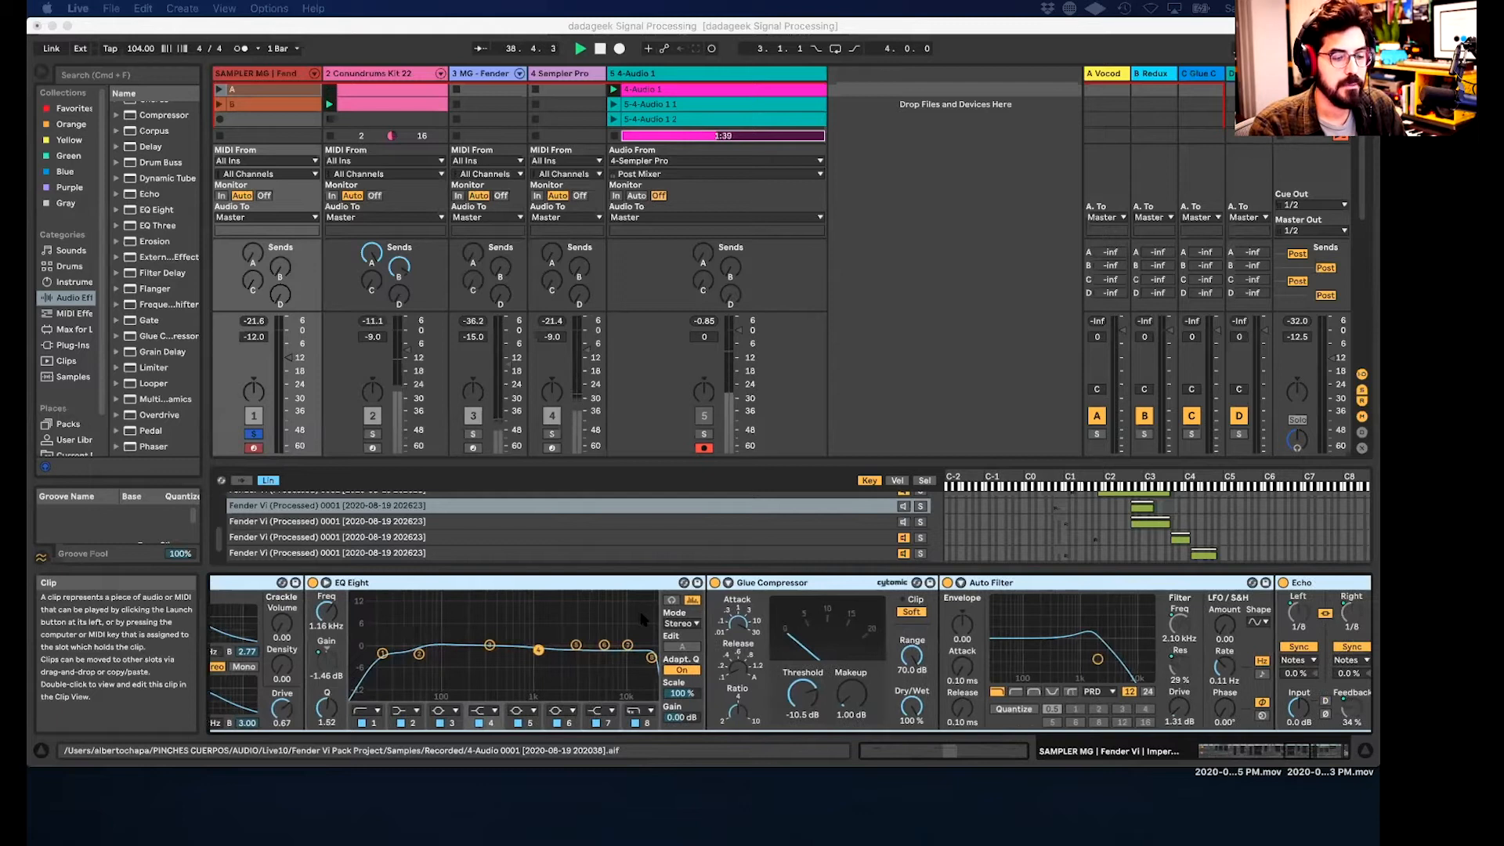
{"action": "scroll", "coordinate": [640, 620], "scroll_direction": "right", "scroll_amount": 14}
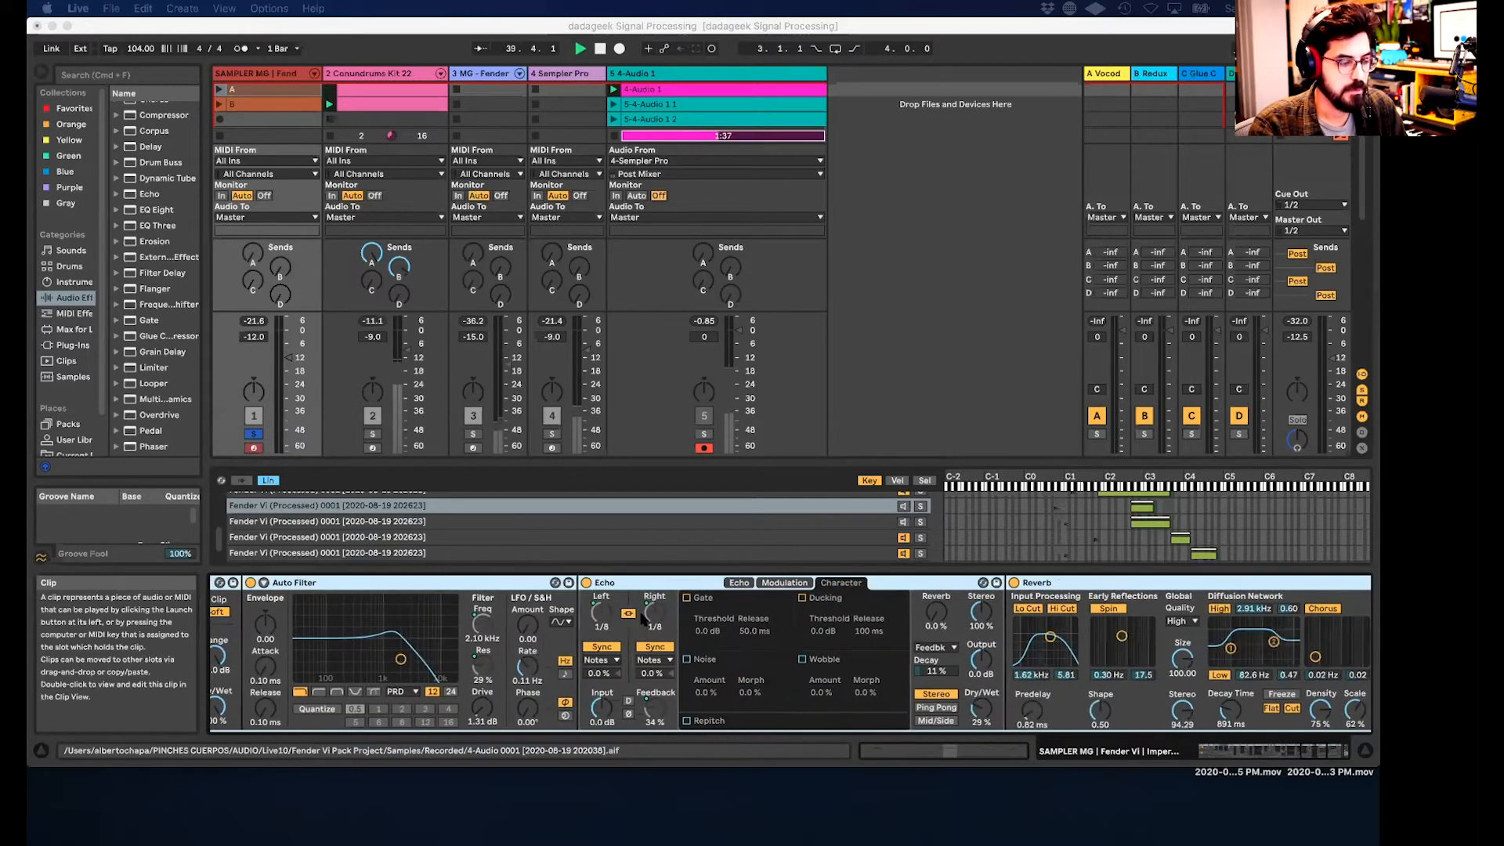
{"action": "scroll", "coordinate": [643, 618], "scroll_direction": "left", "scroll_amount": 4}
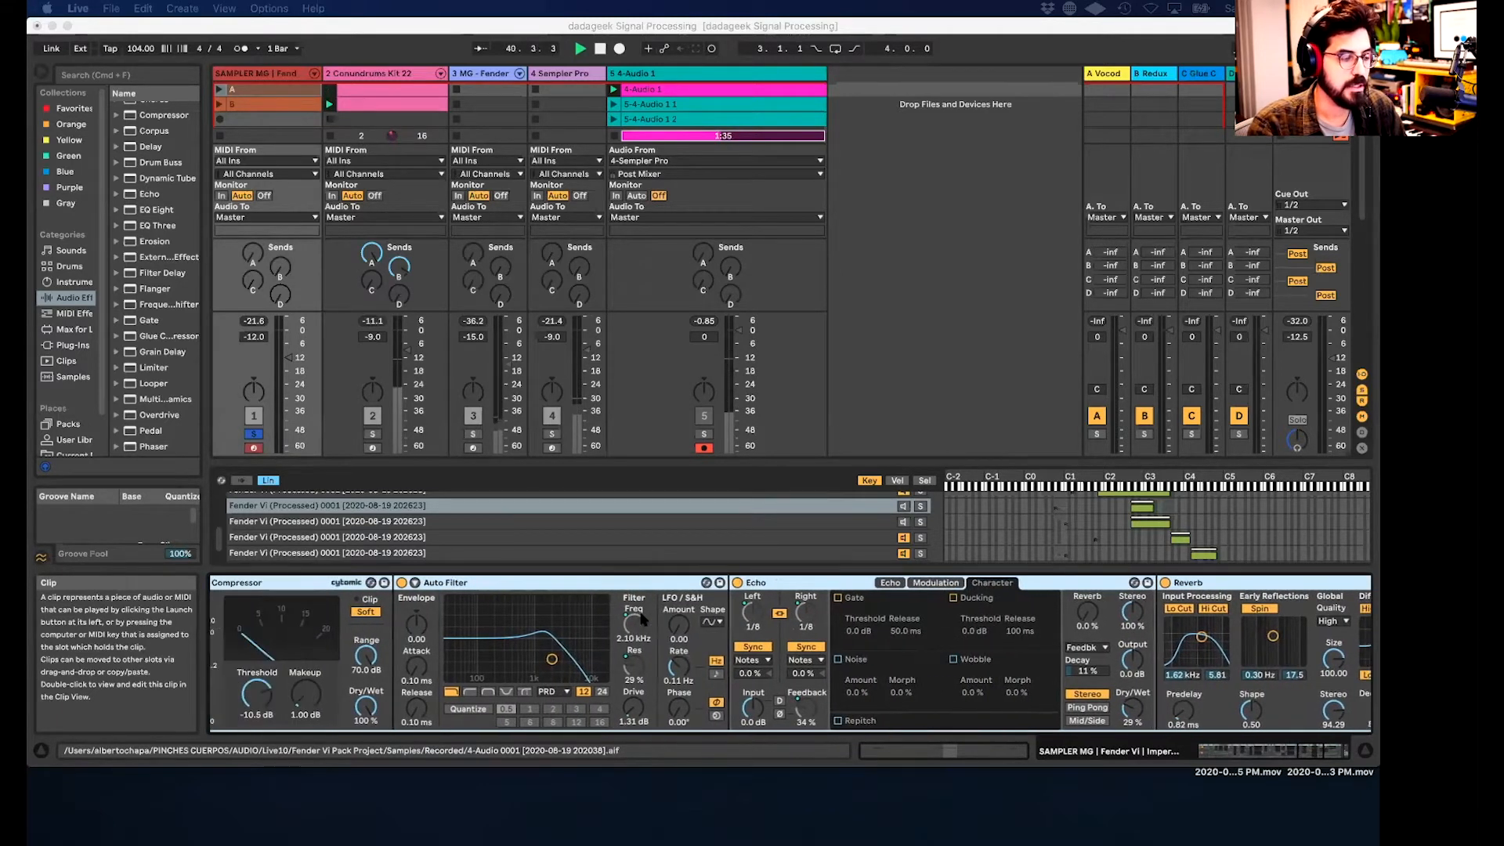
{"action": "scroll", "coordinate": [642, 618], "scroll_direction": "left", "scroll_amount": 1}
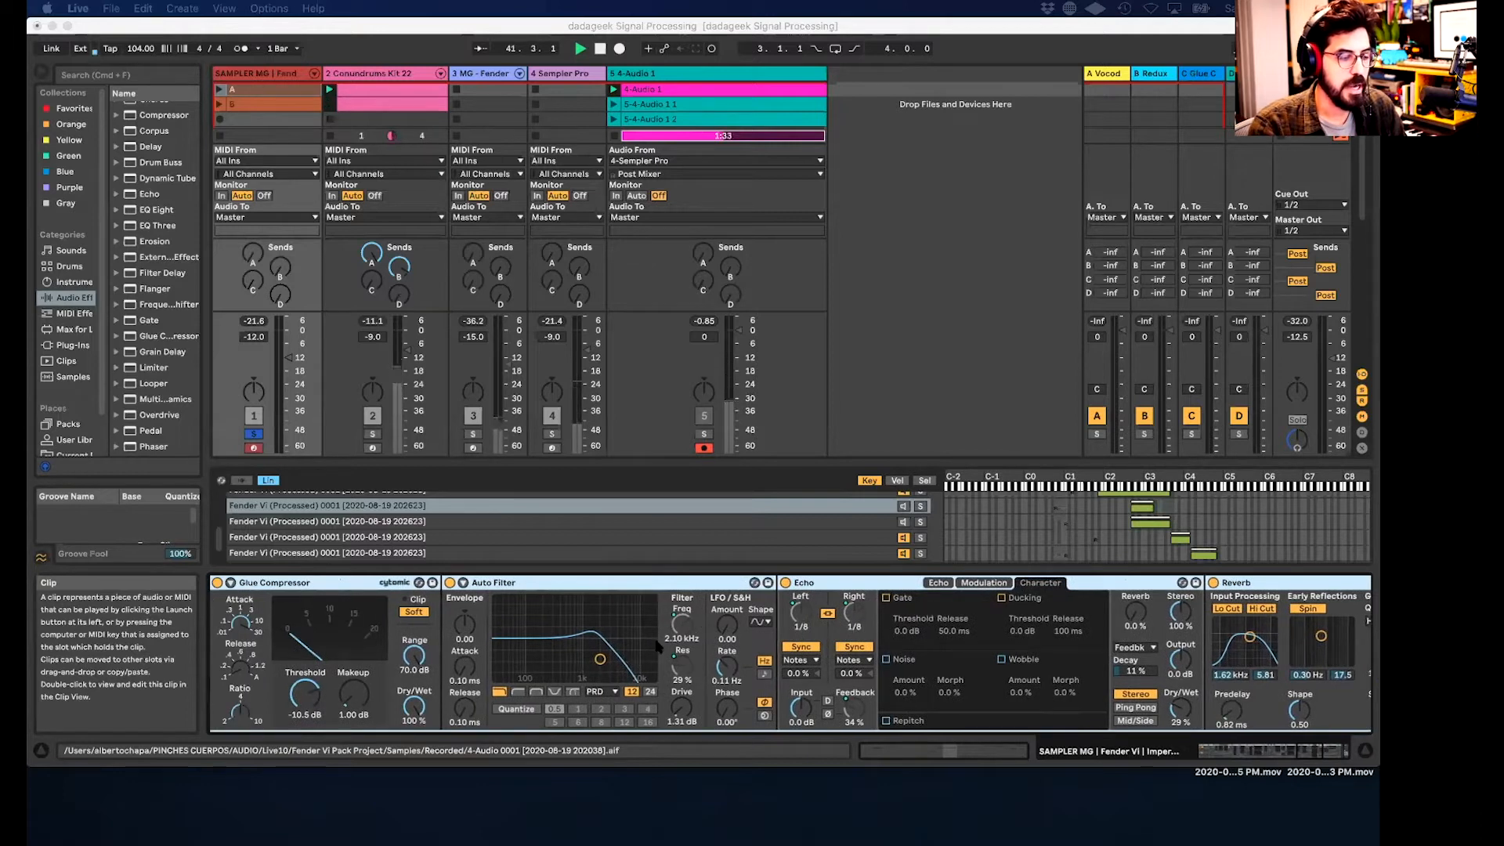
{"action": "scroll", "coordinate": [674, 638], "scroll_direction": "left", "scroll_amount": 1}
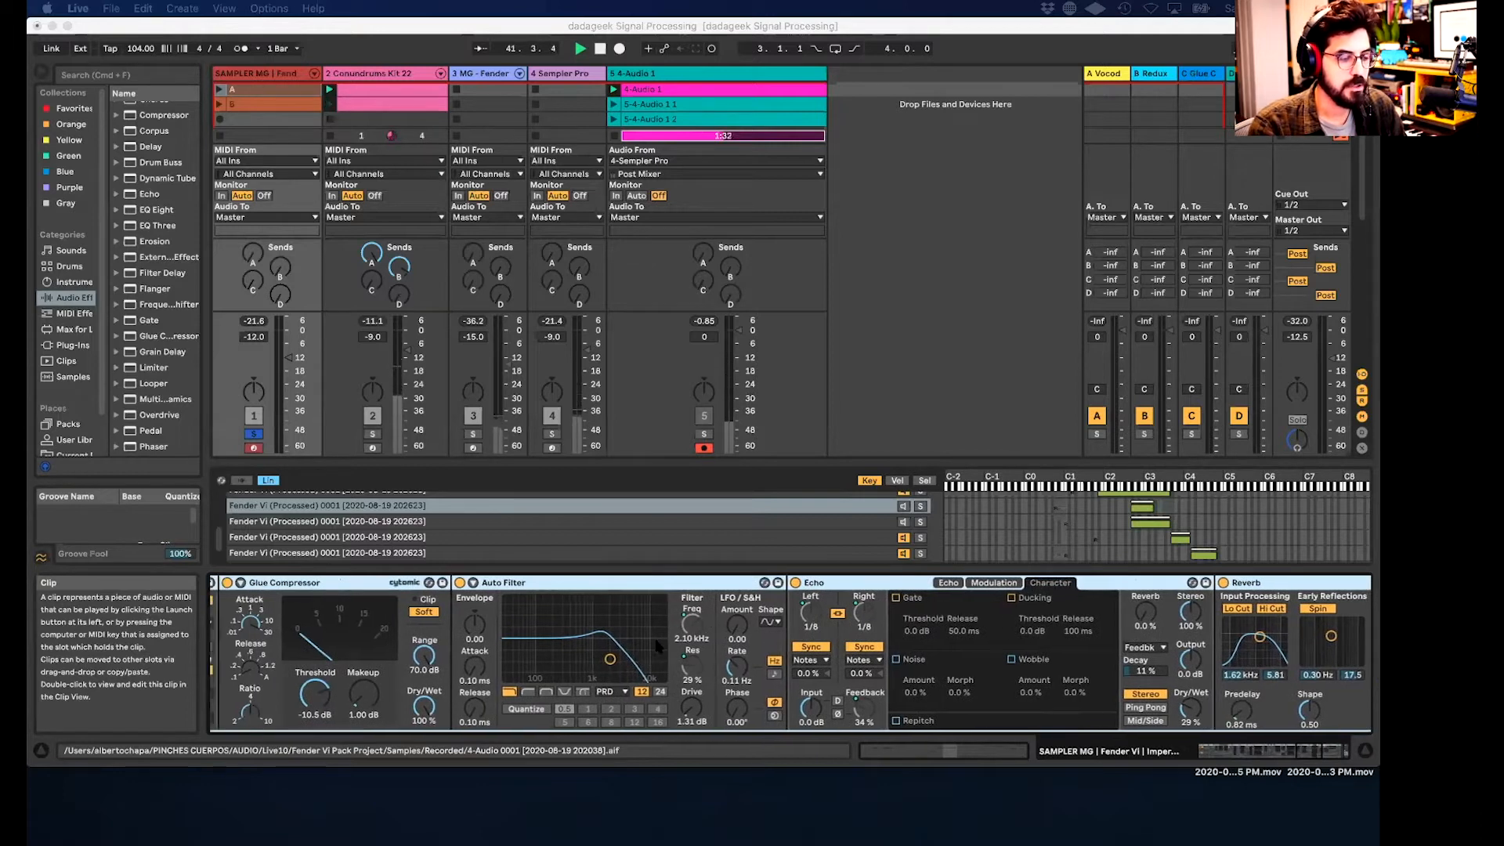
- Check the macro mapping options of the second Auto Filter's frequency, and review the Audio Effect Rack's macros
{"action": "right_click", "coordinate": [698, 627]}
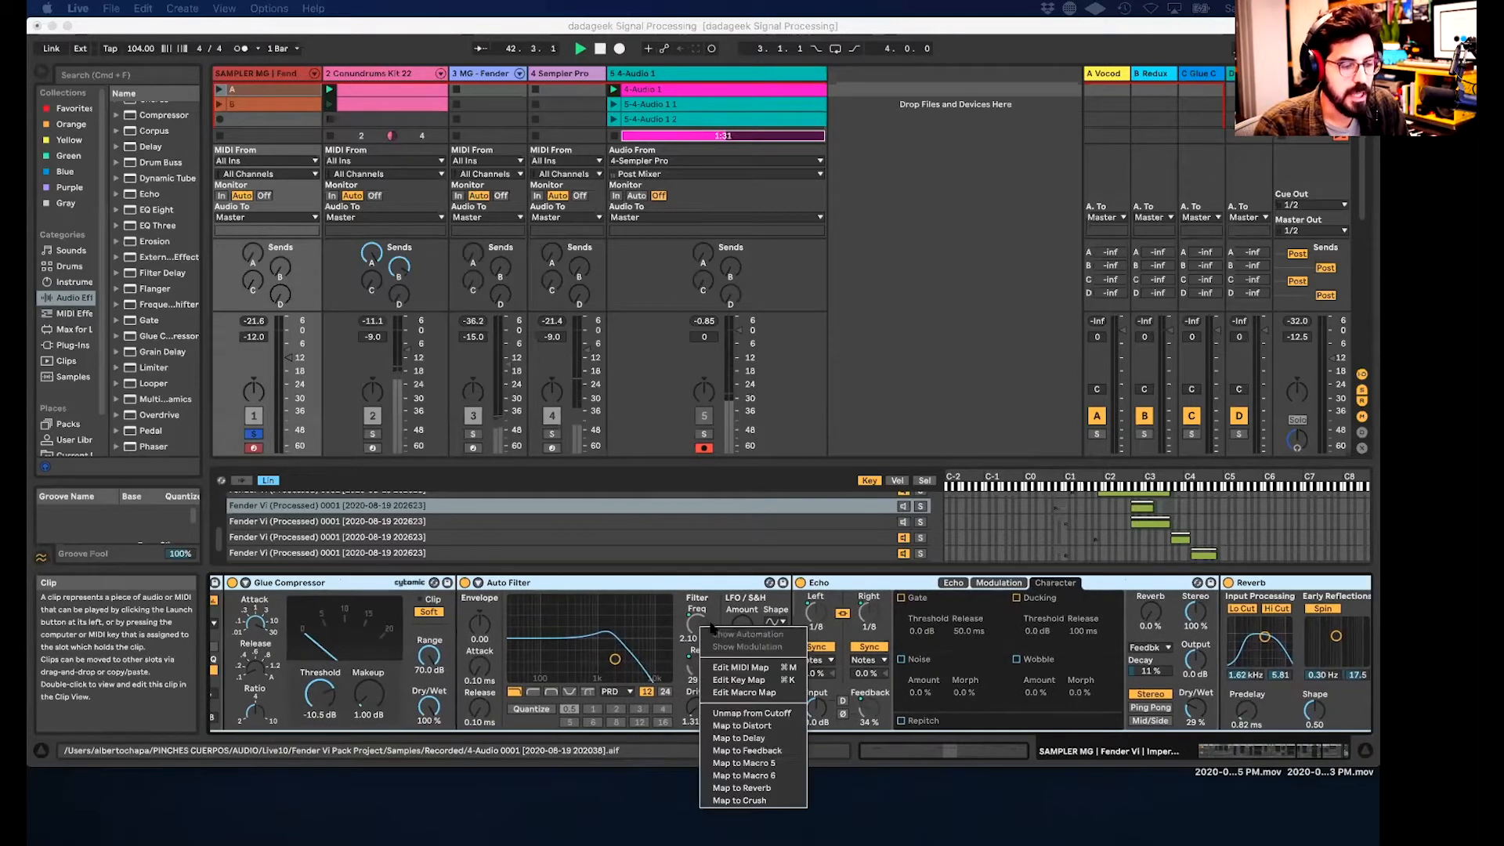
{"action": "left_click", "coordinate": [669, 593]}
{"action": "scroll", "coordinate": [719, 625], "scroll_direction": "left", "scroll_amount": 10}
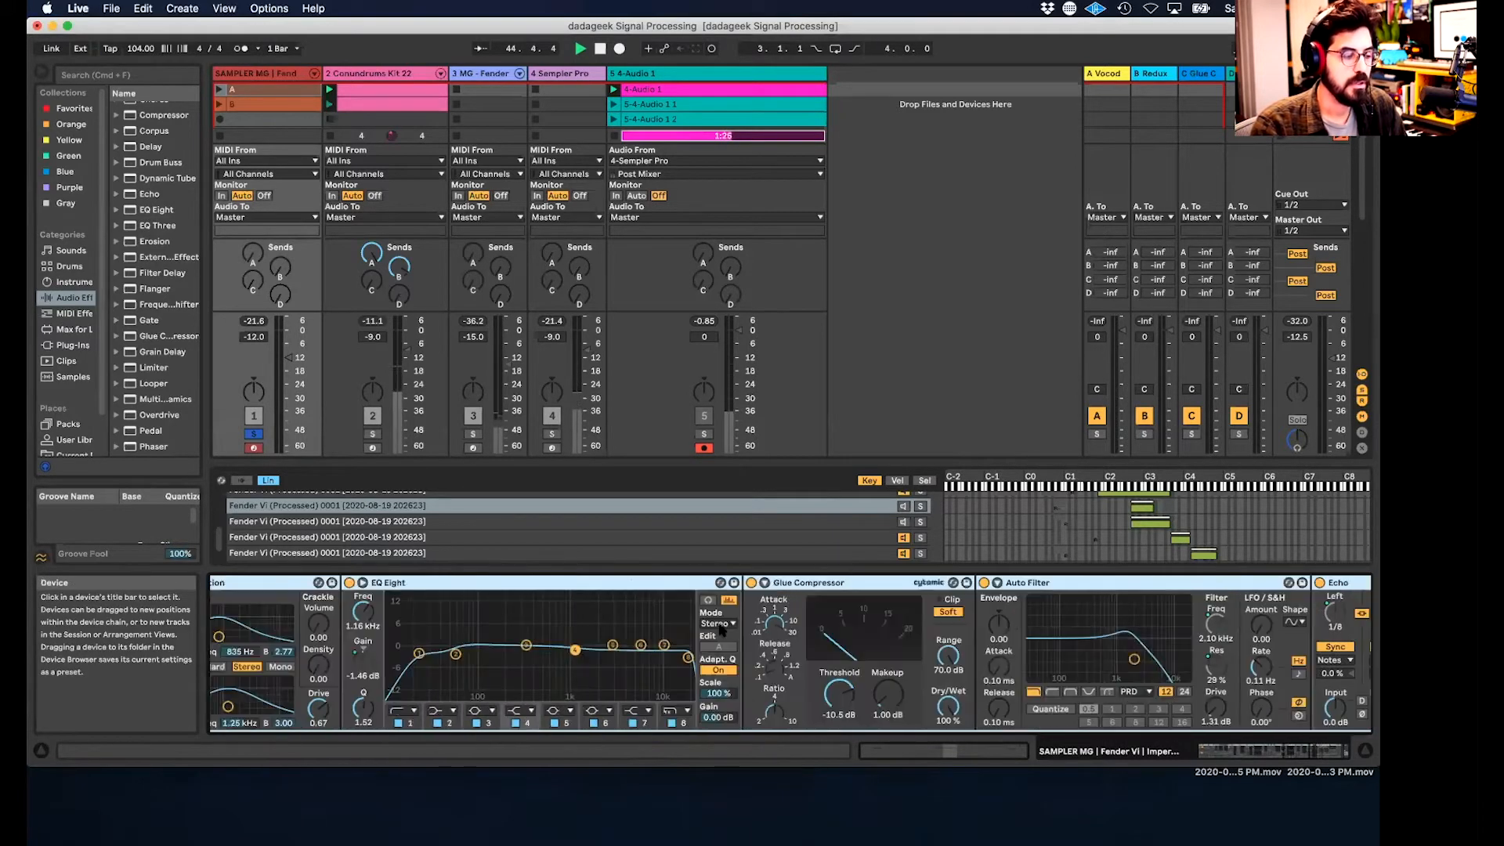
{"action": "scroll", "coordinate": [721, 626], "scroll_direction": "left", "scroll_amount": 15}
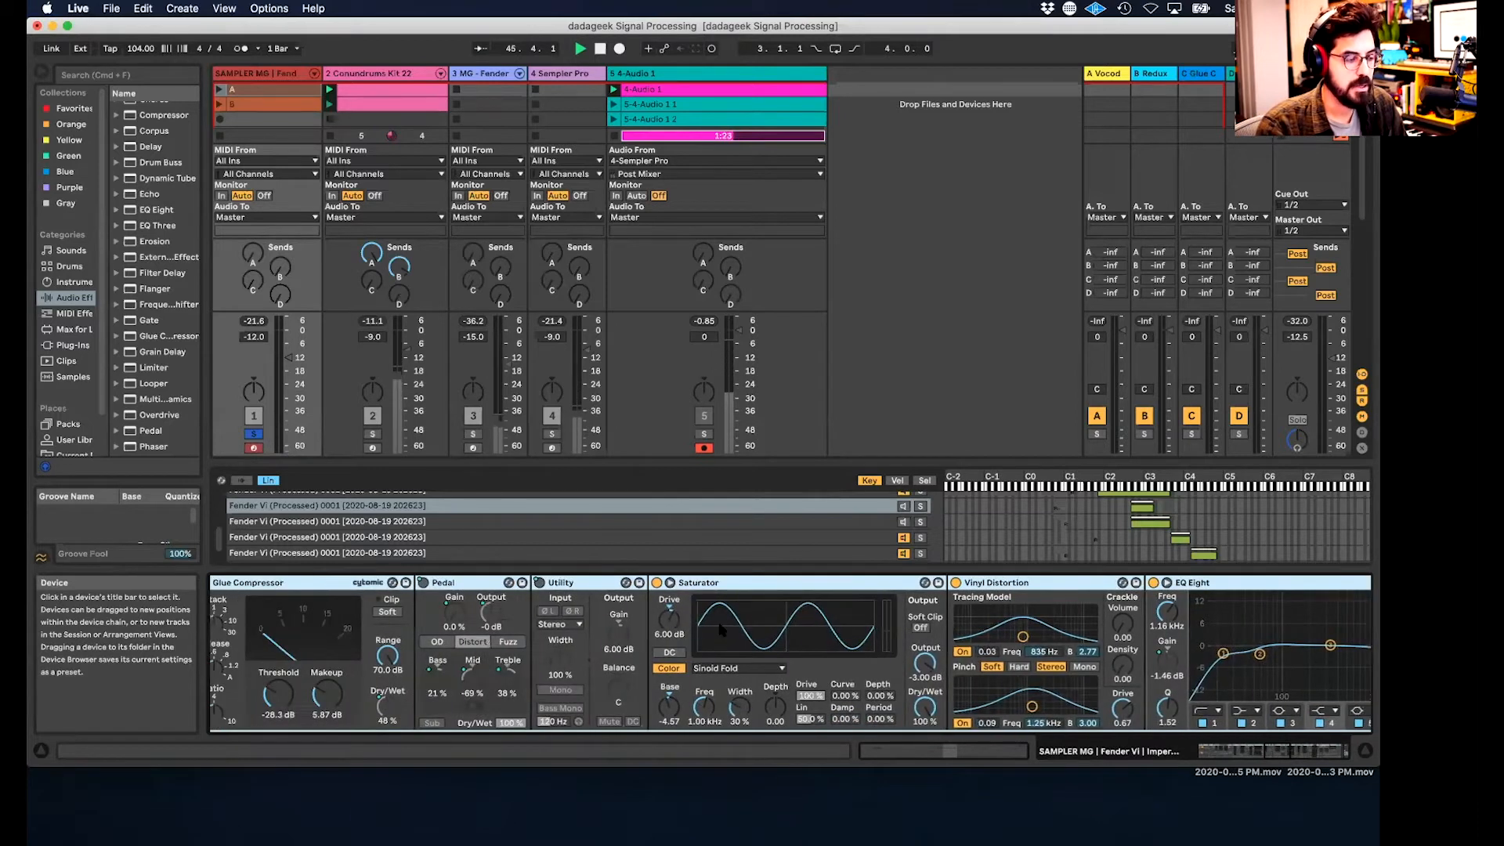
{"action": "scroll", "coordinate": [720, 629], "scroll_direction": "left", "scroll_amount": 20}
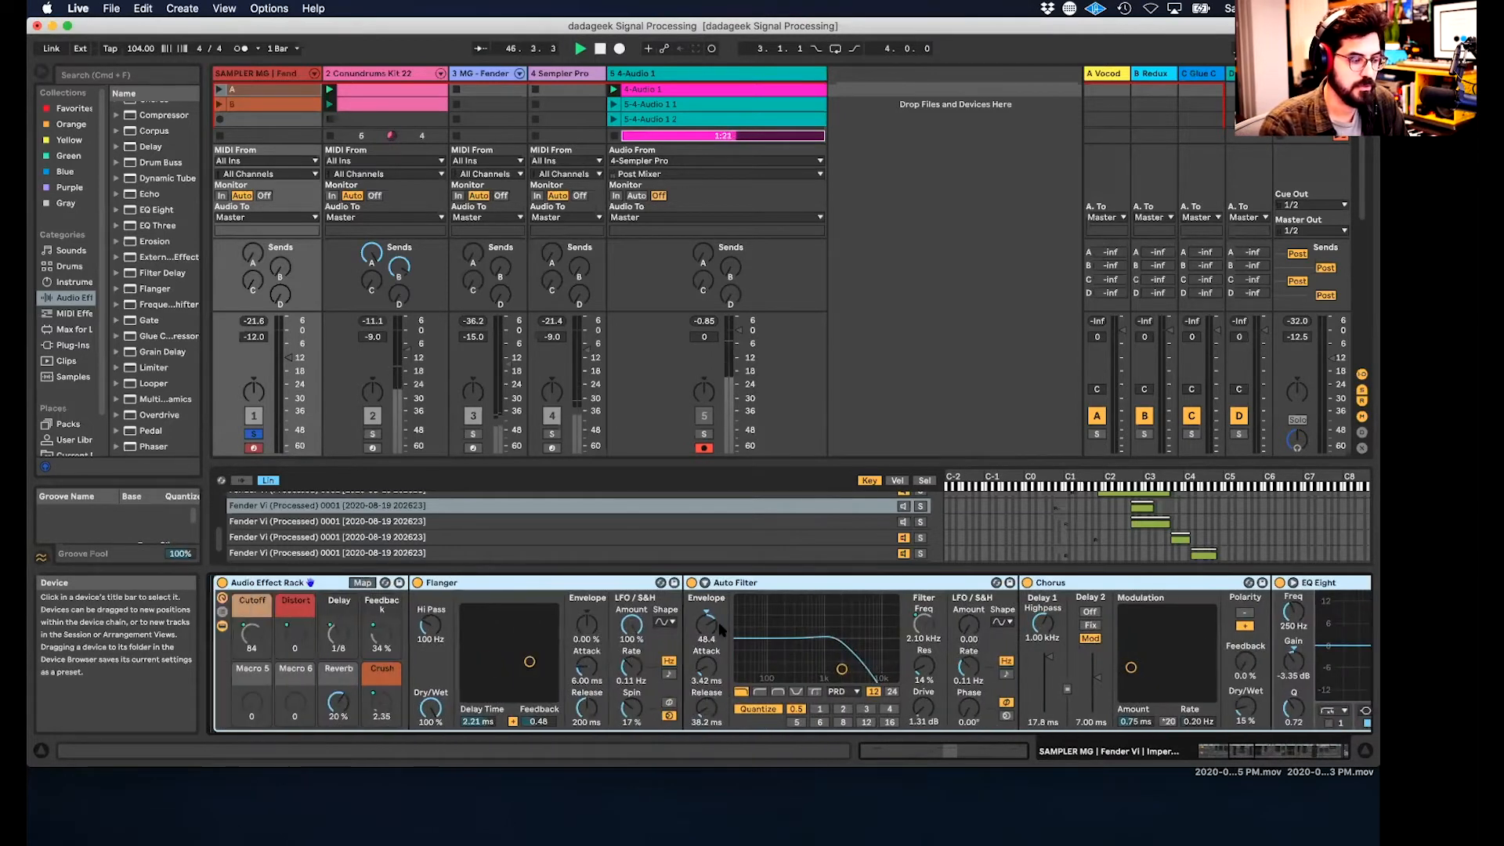
{"action": "scroll", "coordinate": [719, 626], "scroll_direction": "left", "scroll_amount": 7}
{"action": "scroll", "coordinate": [674, 642], "scroll_direction": "right", "scroll_amount": 3}
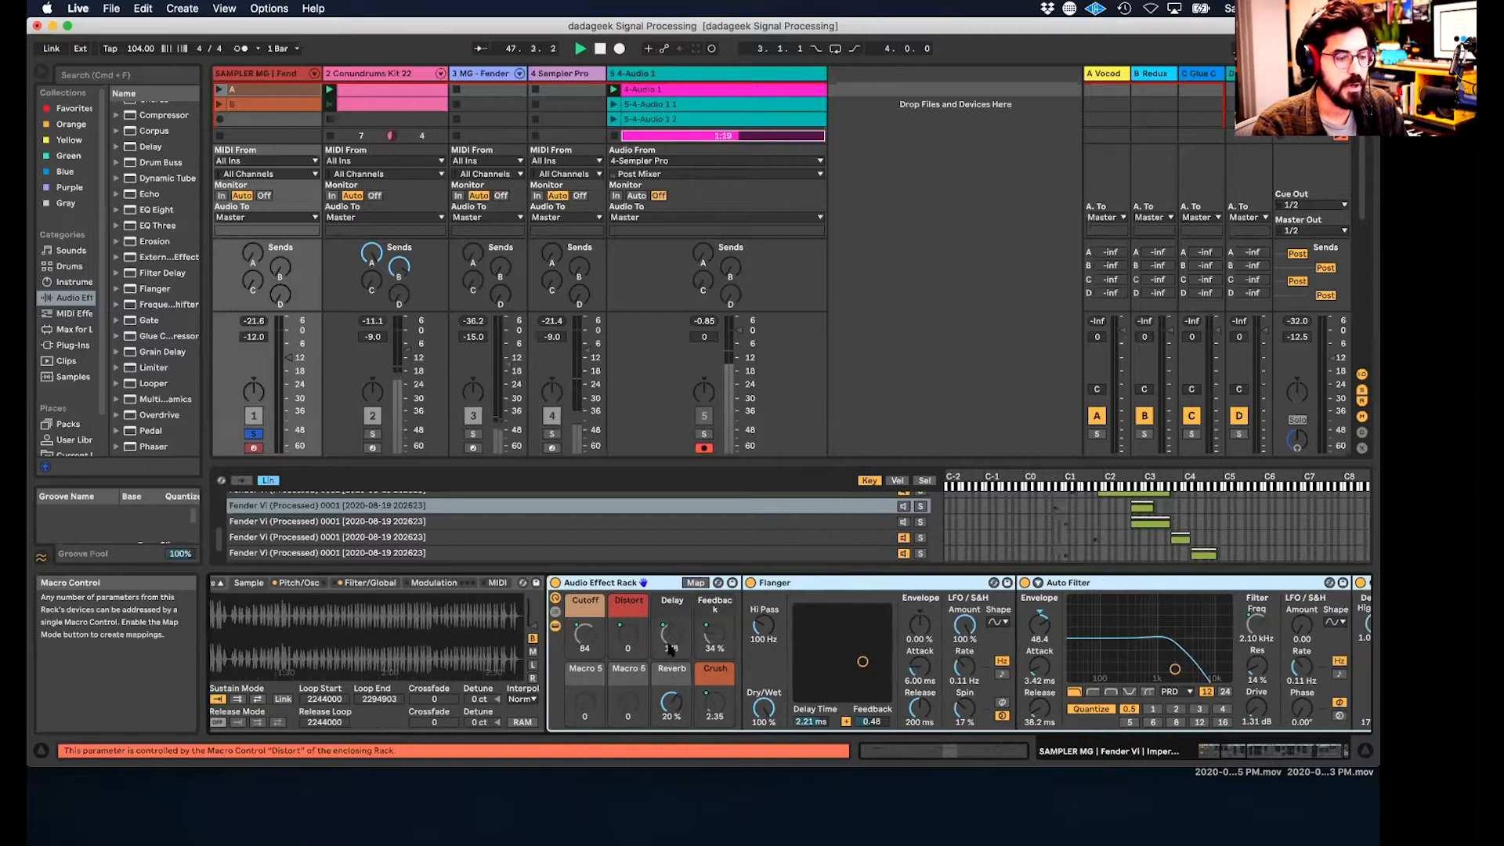
- Compare the first Auto Filter's frequency setting with the second EQ Eight's curve and the second Auto Filter in the effect chain
{"action": "scroll", "coordinate": [940, 642], "scroll_direction": "right", "scroll_amount": 2}
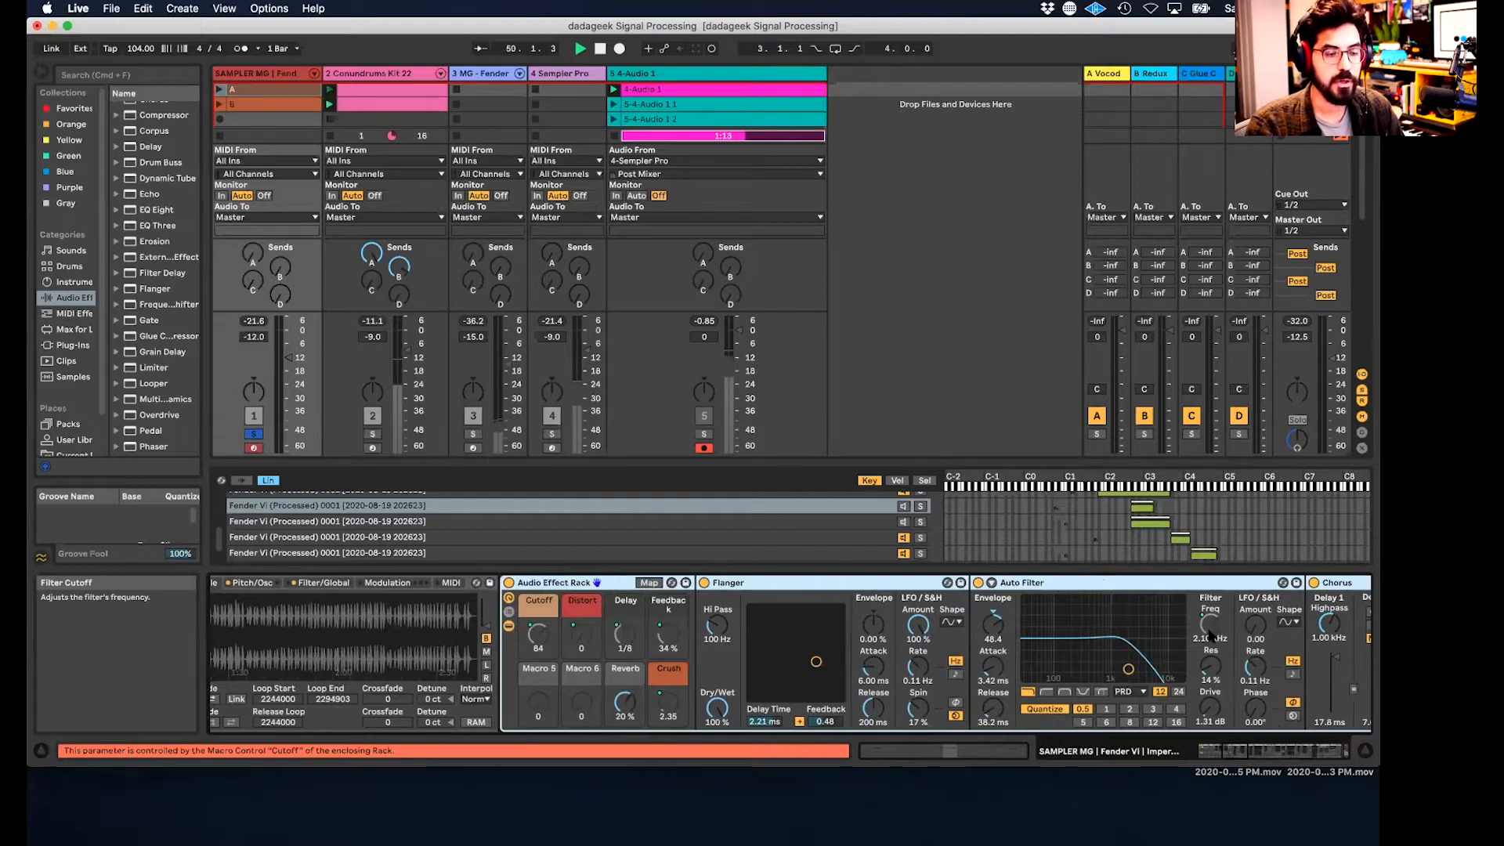
{"action": "scroll", "coordinate": [1210, 636], "scroll_direction": "right", "scroll_amount": 15}
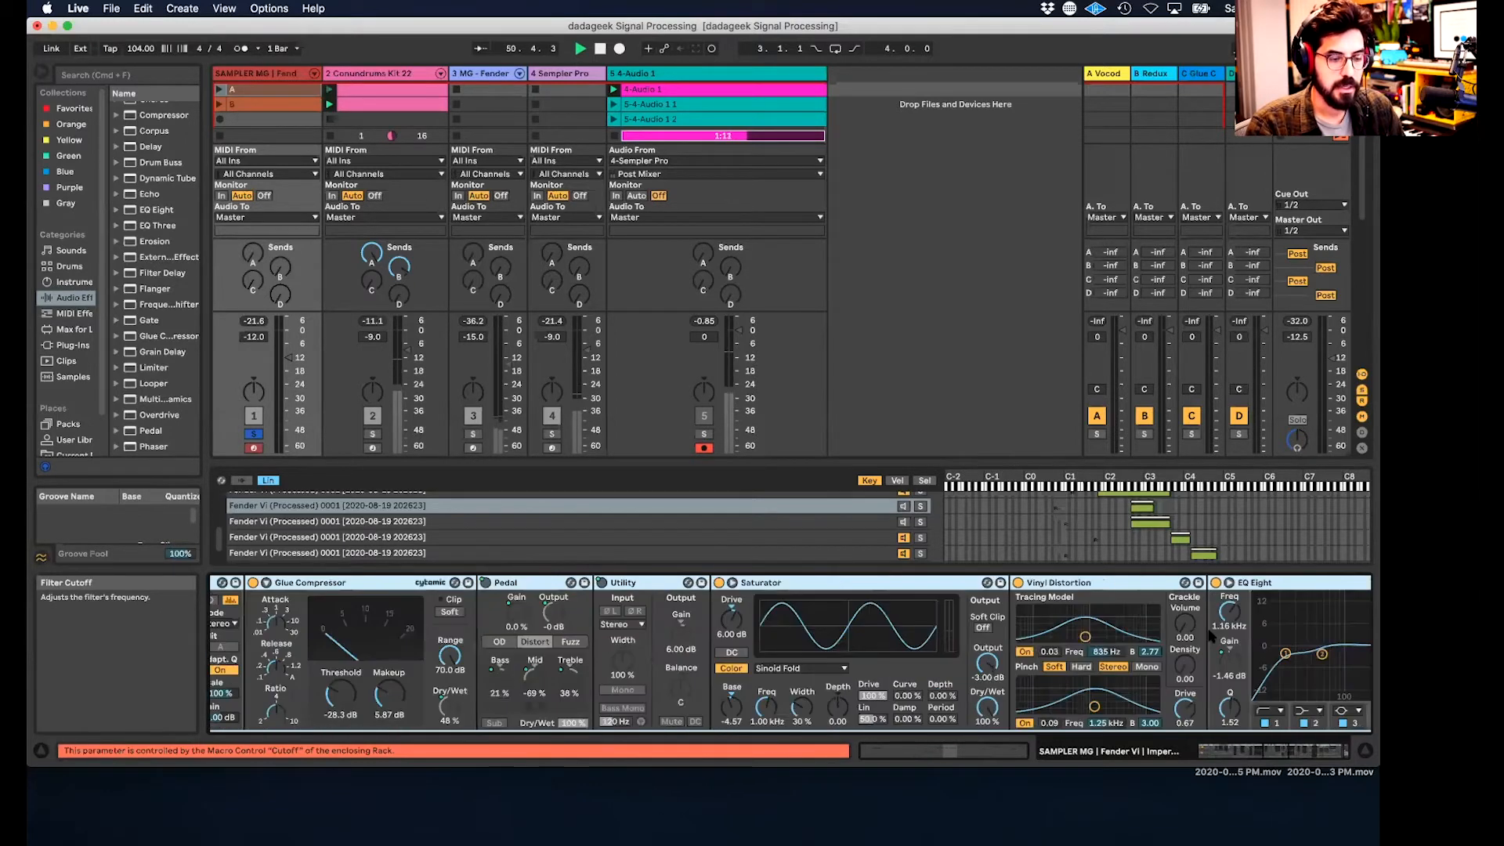
{"action": "scroll", "coordinate": [1211, 636], "scroll_direction": "right", "scroll_amount": 8}
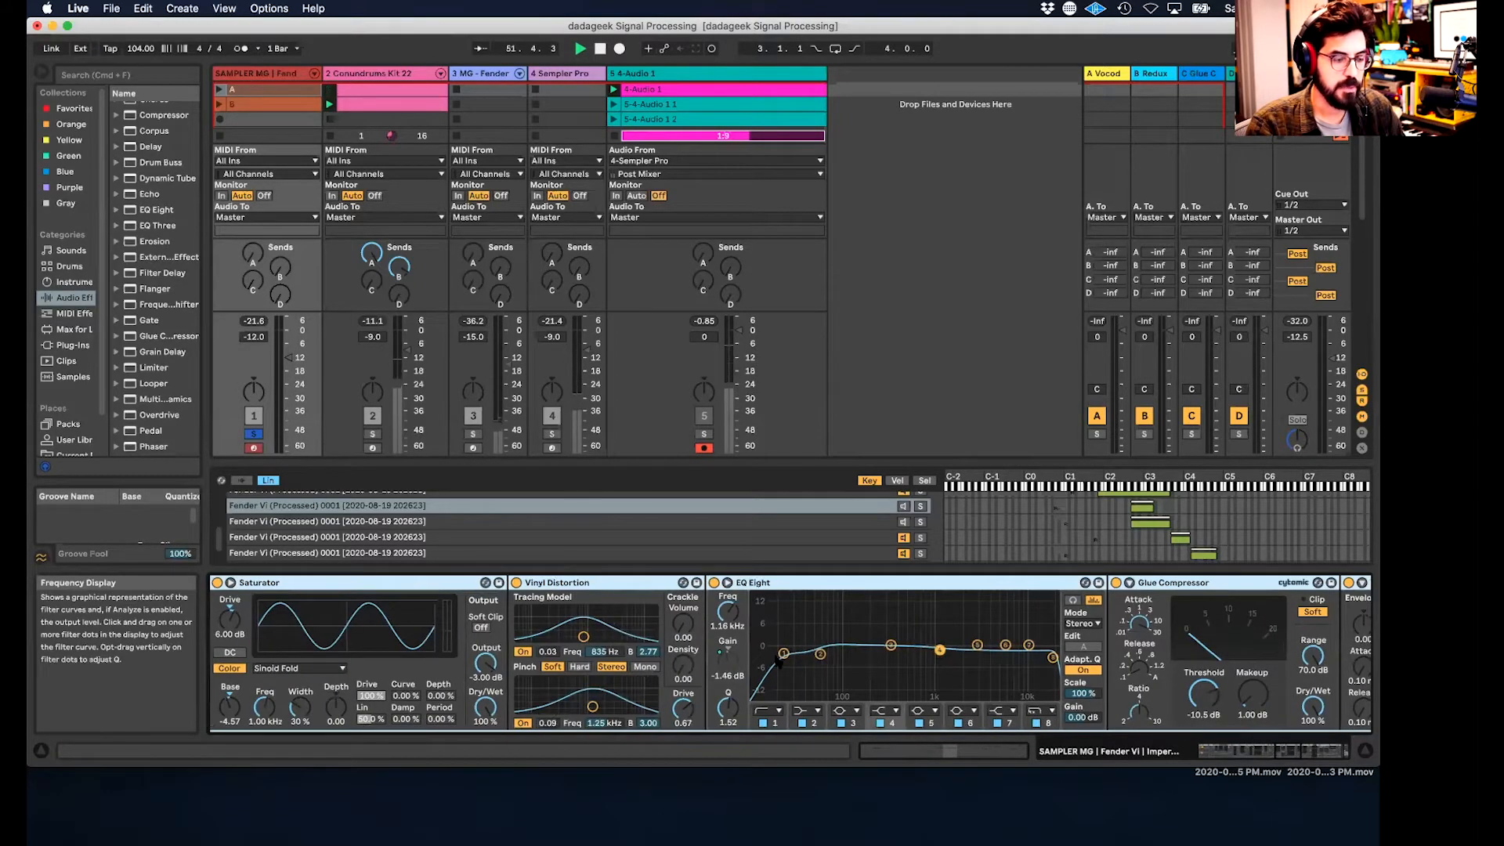
{"action": "left_click", "coordinate": [939, 651]}
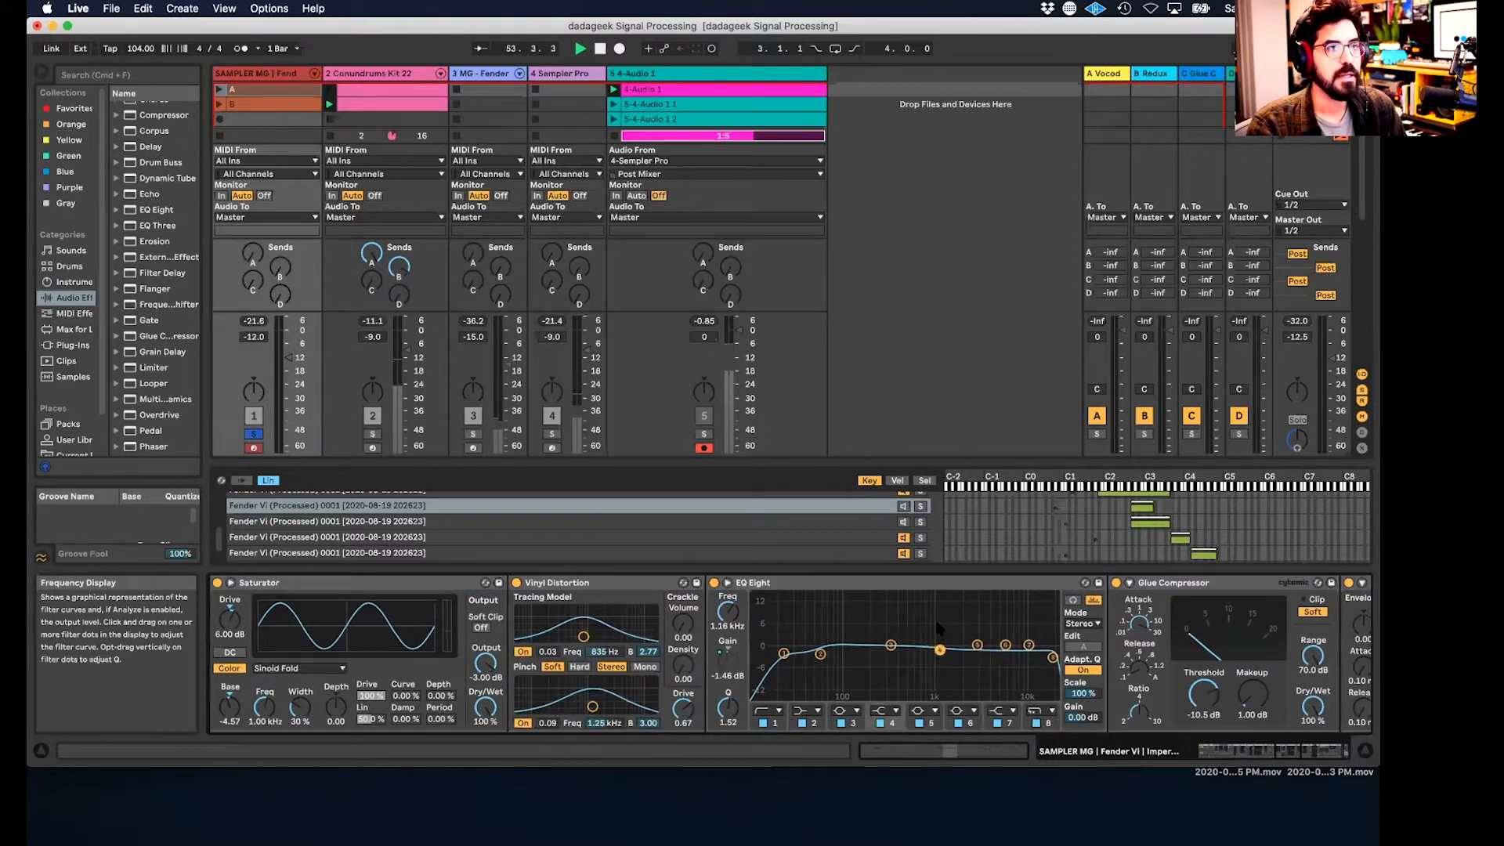
{"action": "scroll", "coordinate": [936, 626], "scroll_direction": "left", "scroll_amount": 20}
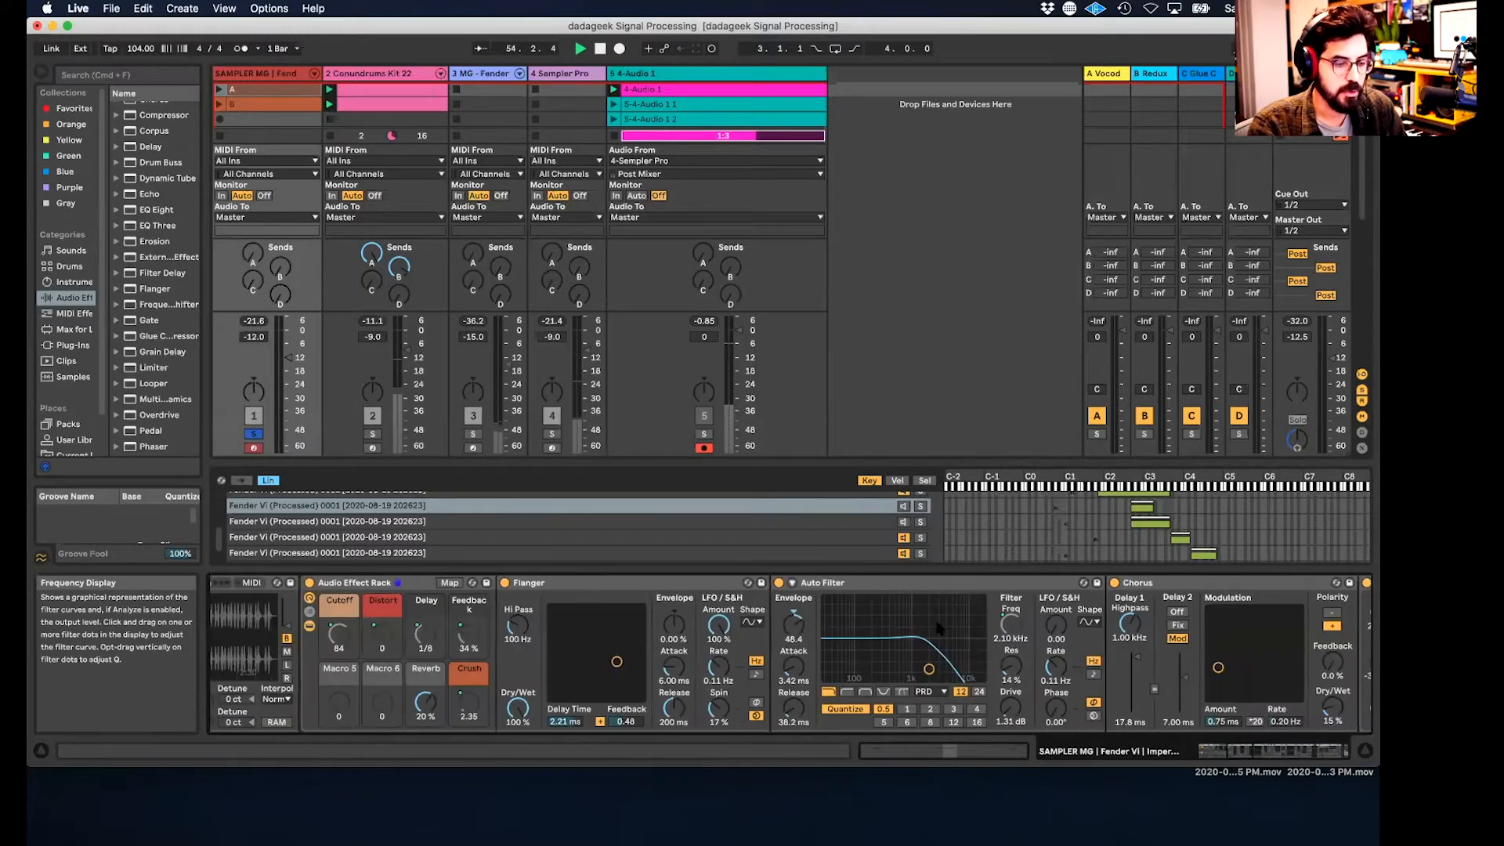
{"action": "scroll", "coordinate": [939, 626], "scroll_direction": "right", "scroll_amount": 20}
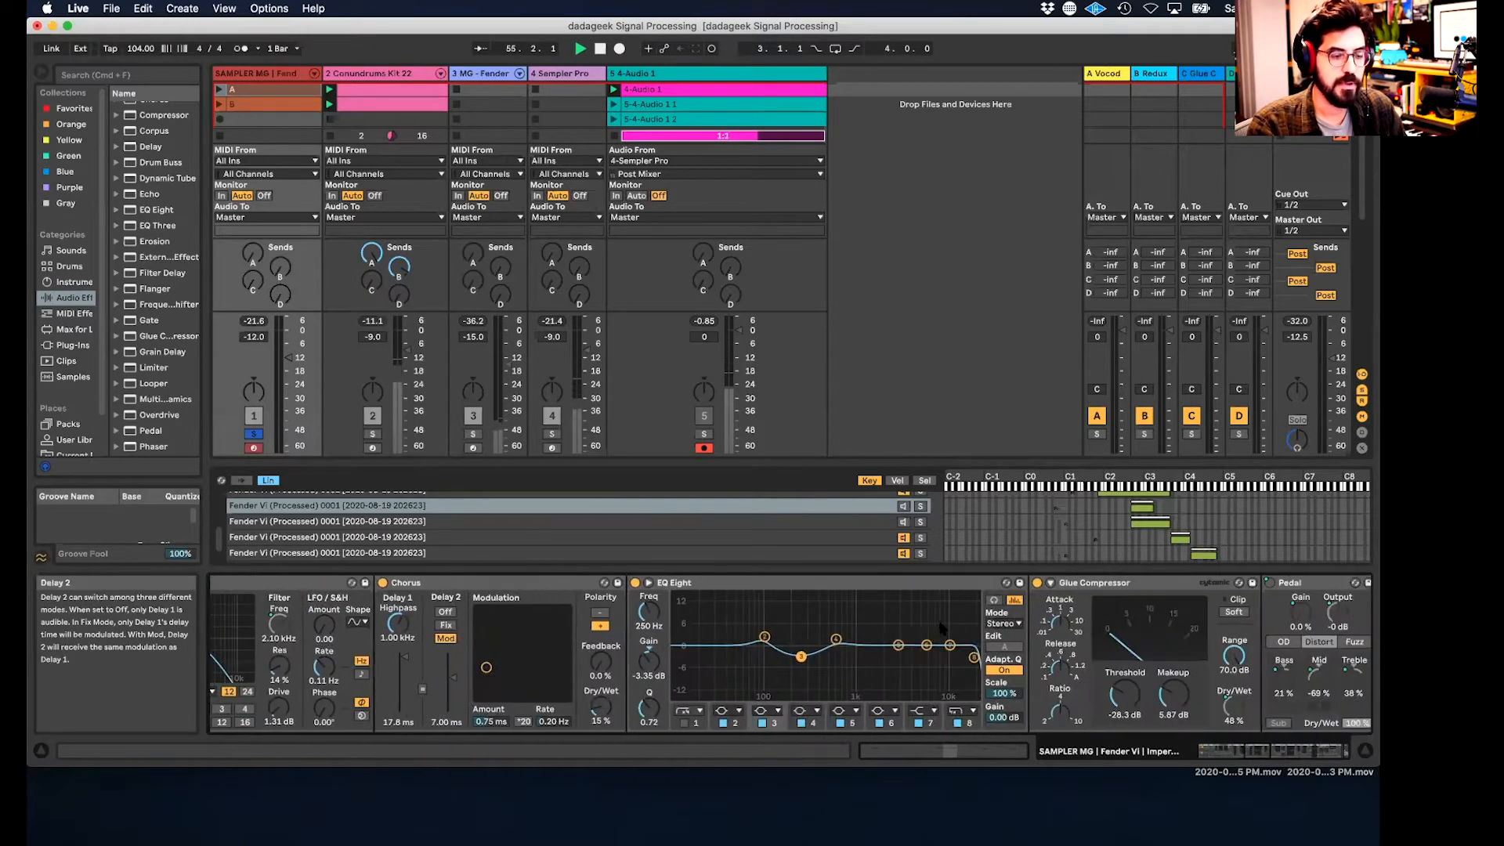
{"action": "scroll", "coordinate": [941, 626], "scroll_direction": "left", "scroll_amount": 5}
{"action": "scroll", "coordinate": [941, 626], "scroll_direction": "right", "scroll_amount": 10}
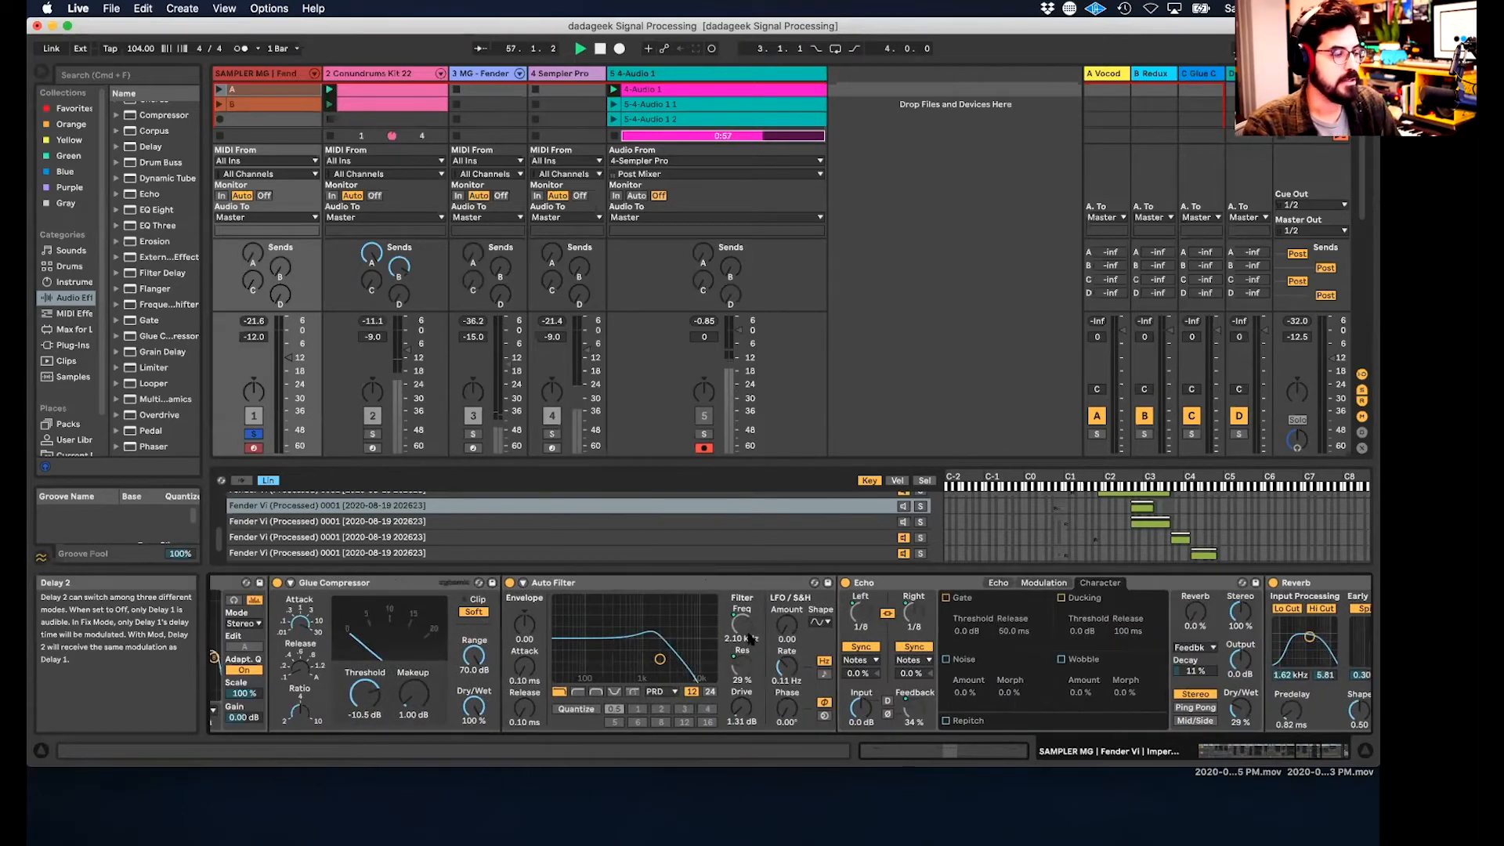
- Select the second Auto Filter and examine its place in the chain after the second EQ Eight and Glue Compressor
{"action": "left_click", "coordinate": [623, 585]}
{"action": "scroll", "coordinate": [623, 589], "scroll_direction": "left", "scroll_amount": 10}
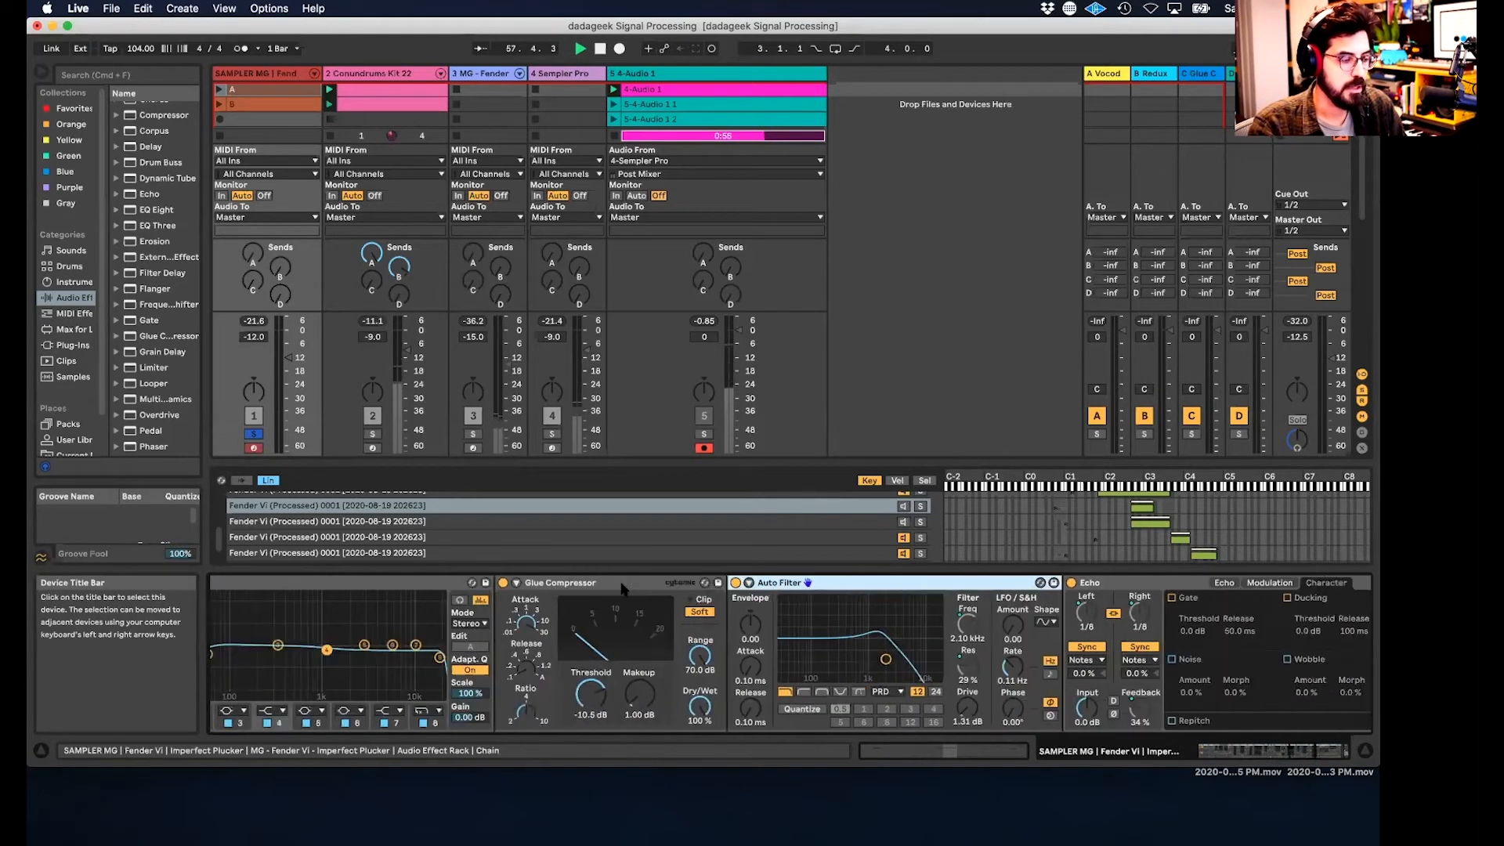
{"action": "scroll", "coordinate": [624, 589], "scroll_direction": "right", "scroll_amount": 8}
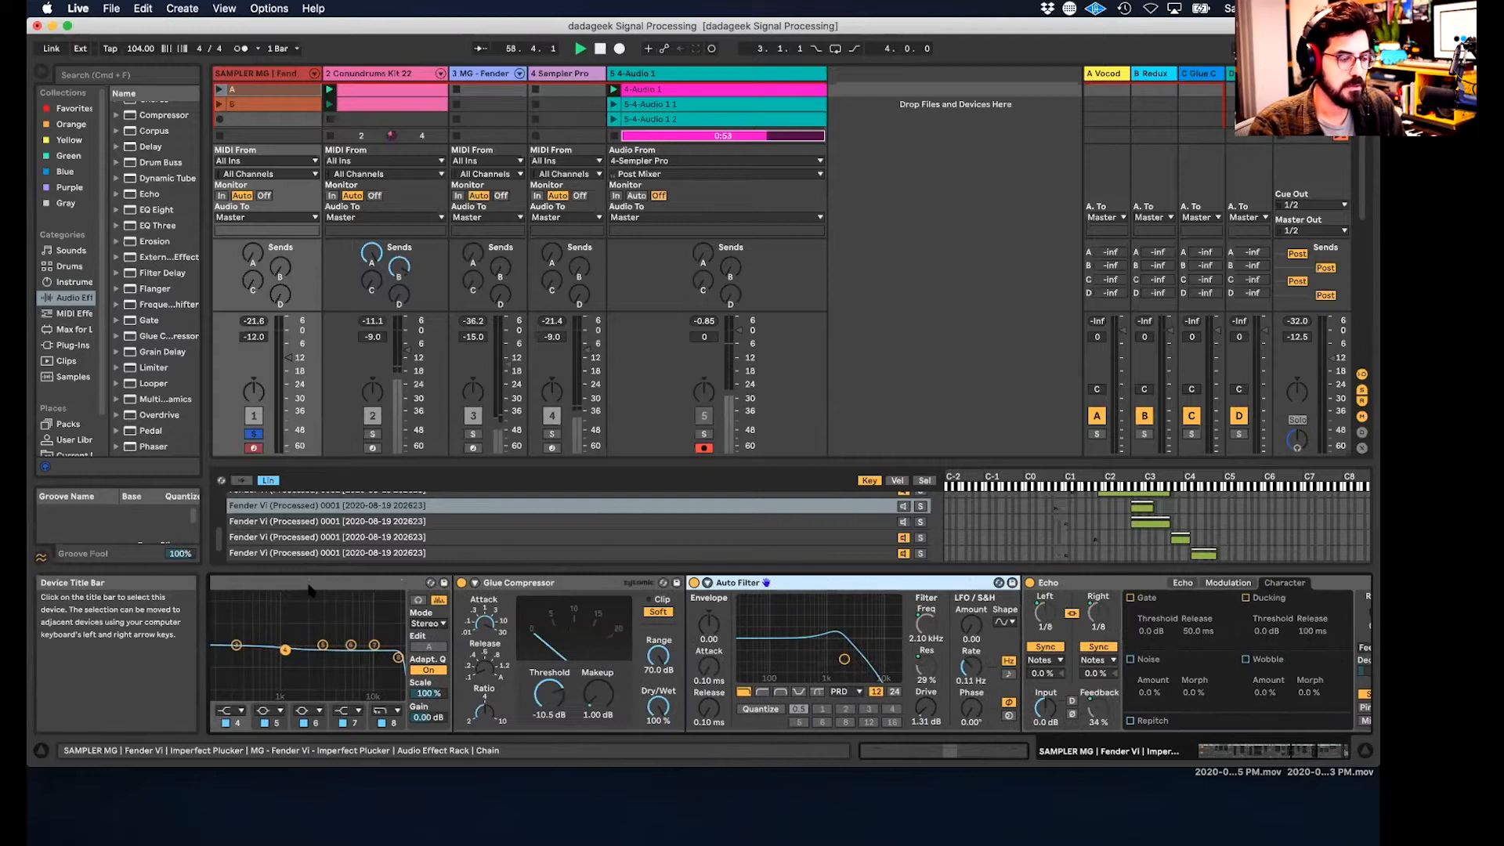
{"action": "scroll", "coordinate": [356, 591], "scroll_direction": "left", "scroll_amount": 5}
{"action": "scroll", "coordinate": [356, 591], "scroll_direction": "left", "scroll_amount": 5}
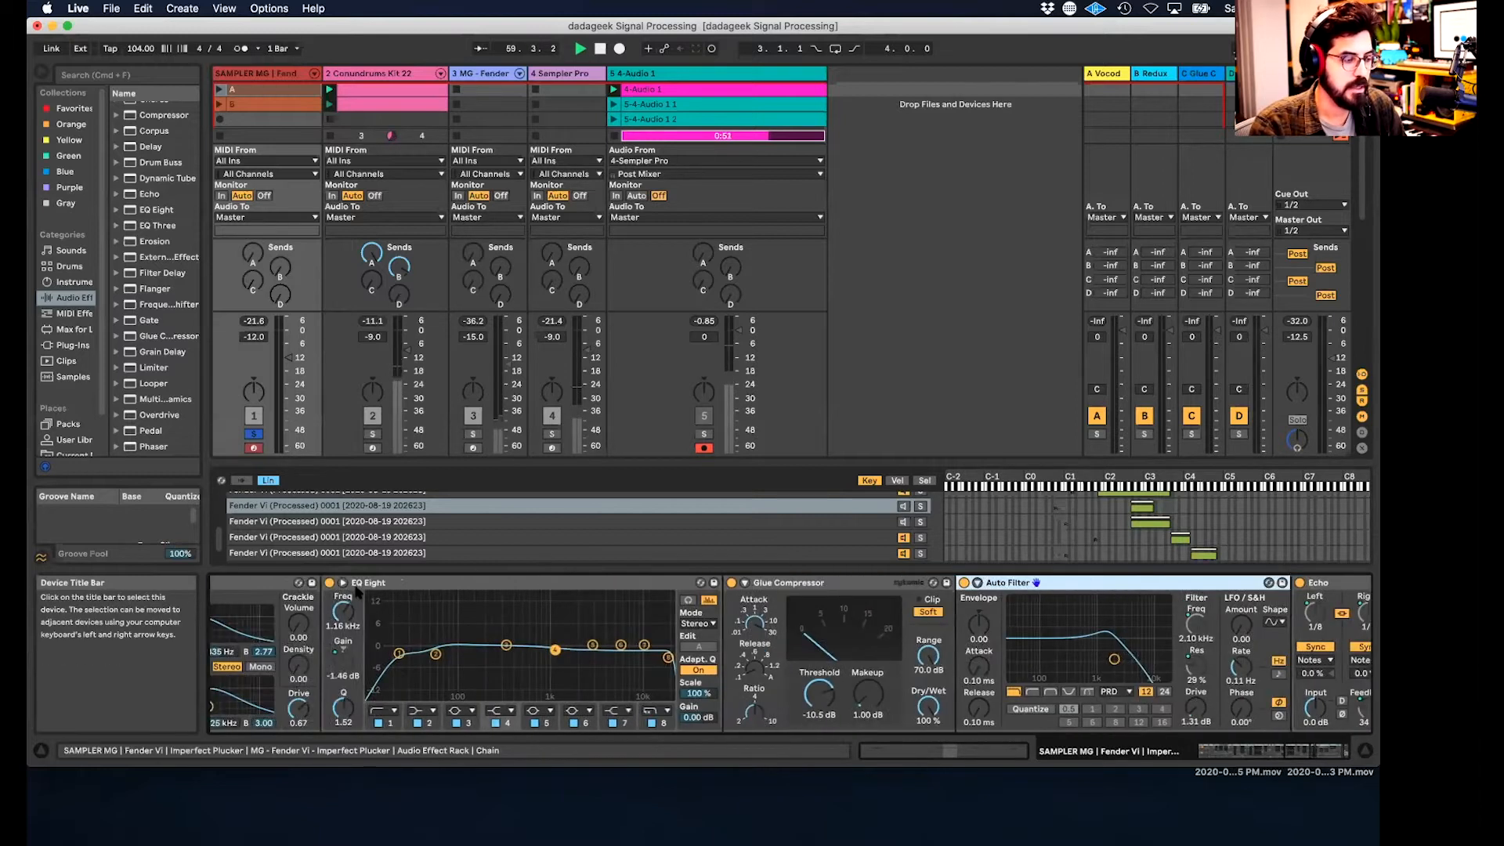
{"action": "scroll", "coordinate": [795, 616], "scroll_direction": "right", "scroll_amount": 8}
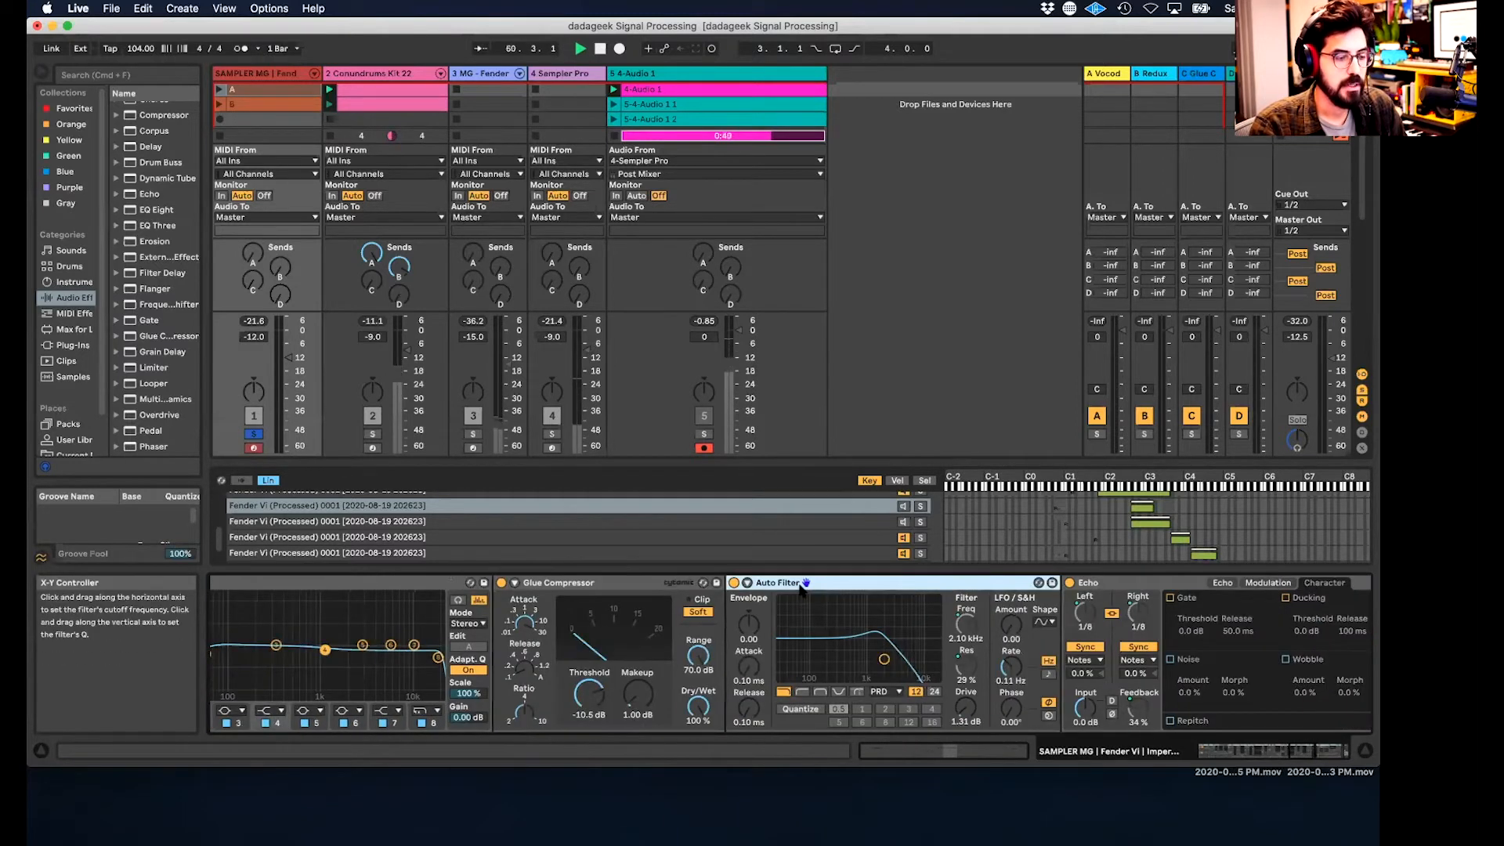
- Review the whole effect chain from the Flanger and first Auto Filter through to the Envelope Follower, returning to the Imperfect Plucker rack's macros
{"action": "scroll", "coordinate": [920, 675], "scroll_direction": "right", "scroll_amount": 15}
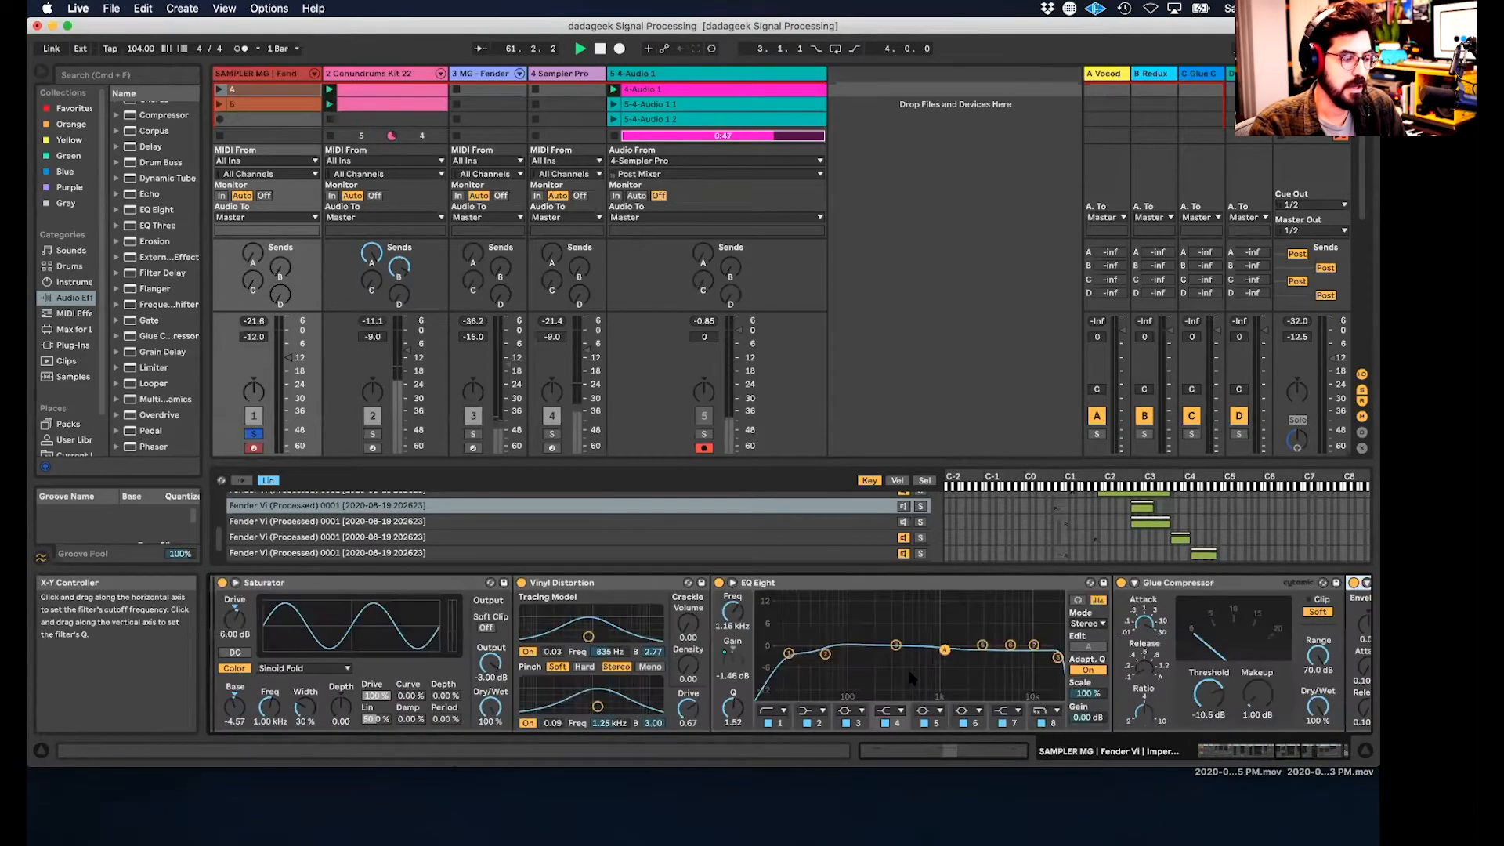
{"action": "scroll", "coordinate": [910, 679], "scroll_direction": "left", "scroll_amount": 15}
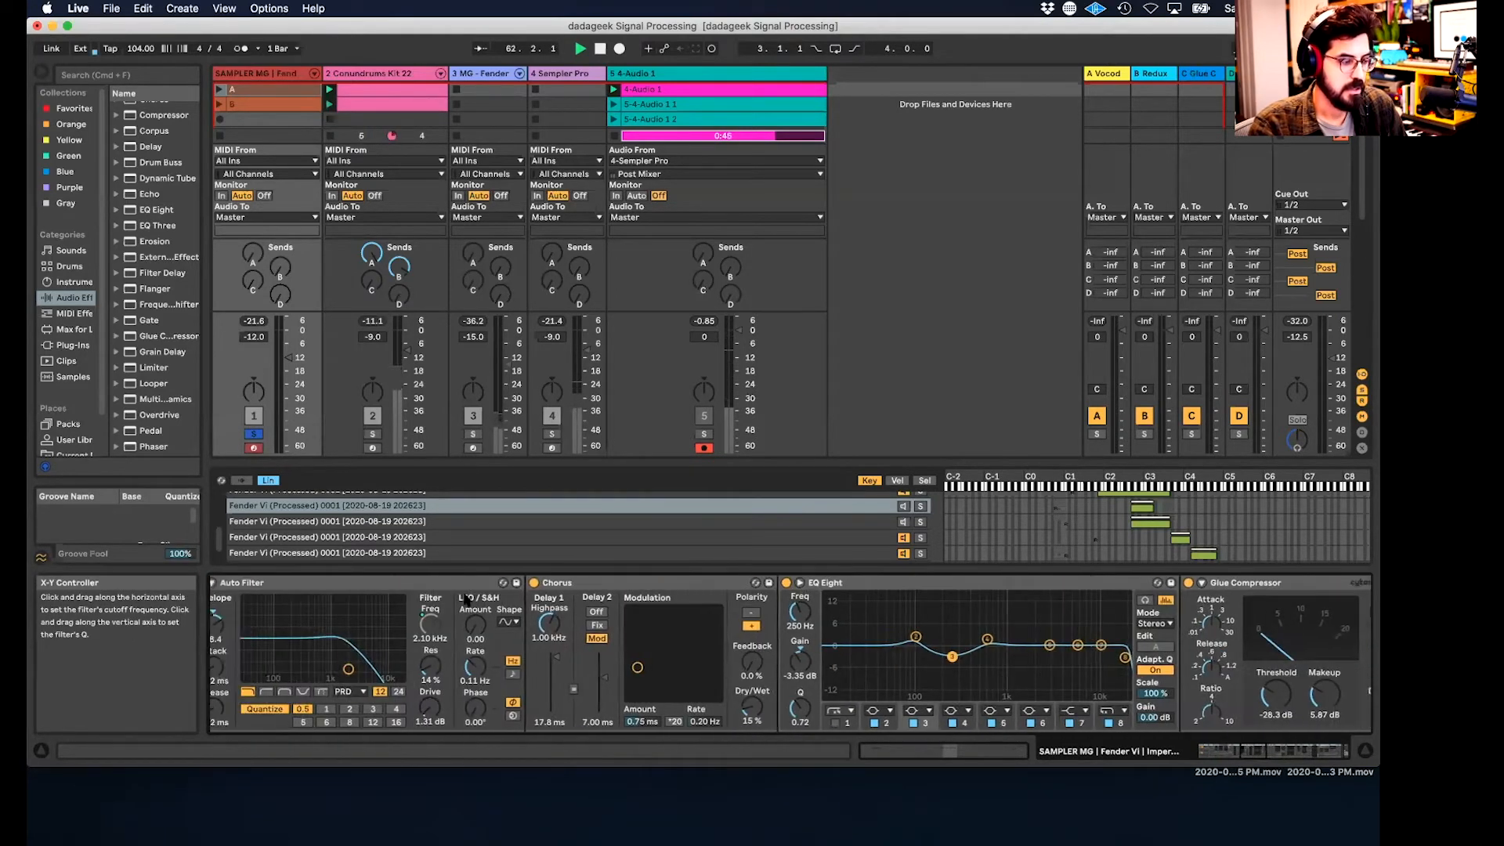
{"action": "scroll", "coordinate": [421, 586], "scroll_direction": "left", "scroll_amount": 8}
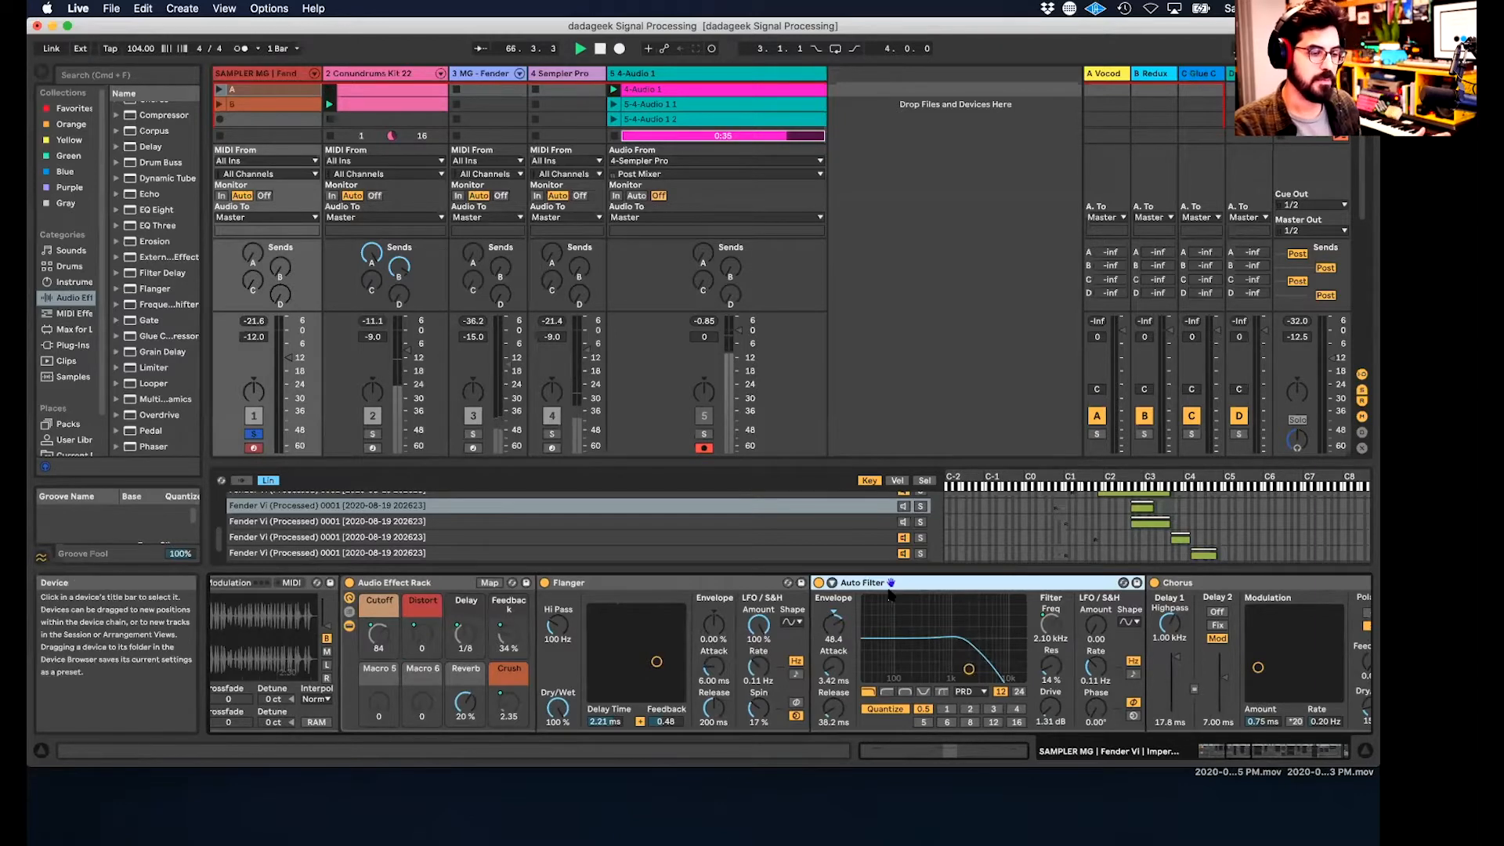
{"action": "scroll", "coordinate": [890, 595], "scroll_direction": "right", "scroll_amount": 3}
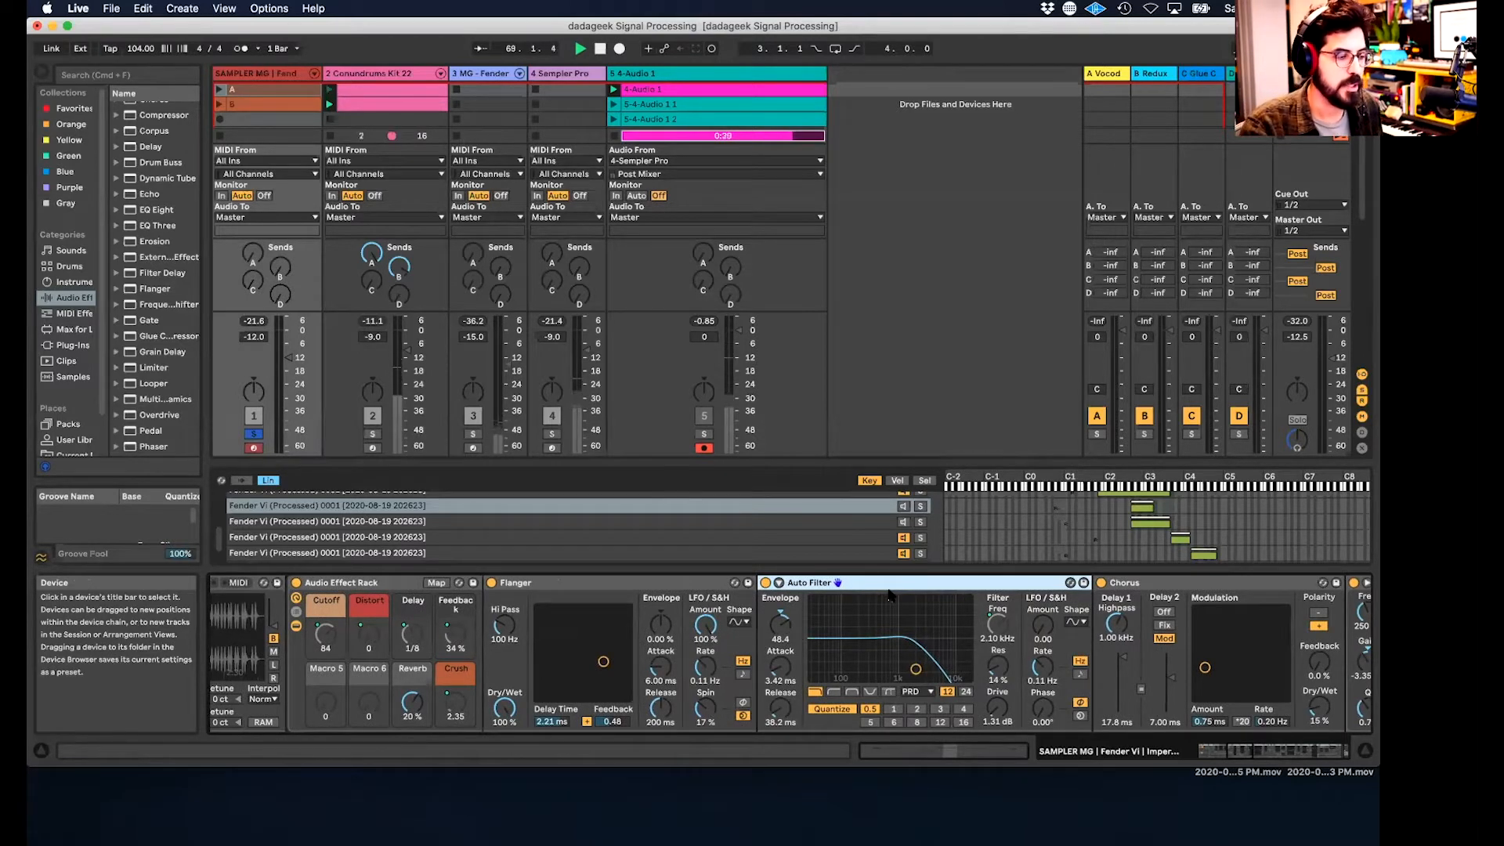
{"action": "scroll", "coordinate": [890, 595], "scroll_direction": "right", "scroll_amount": 15}
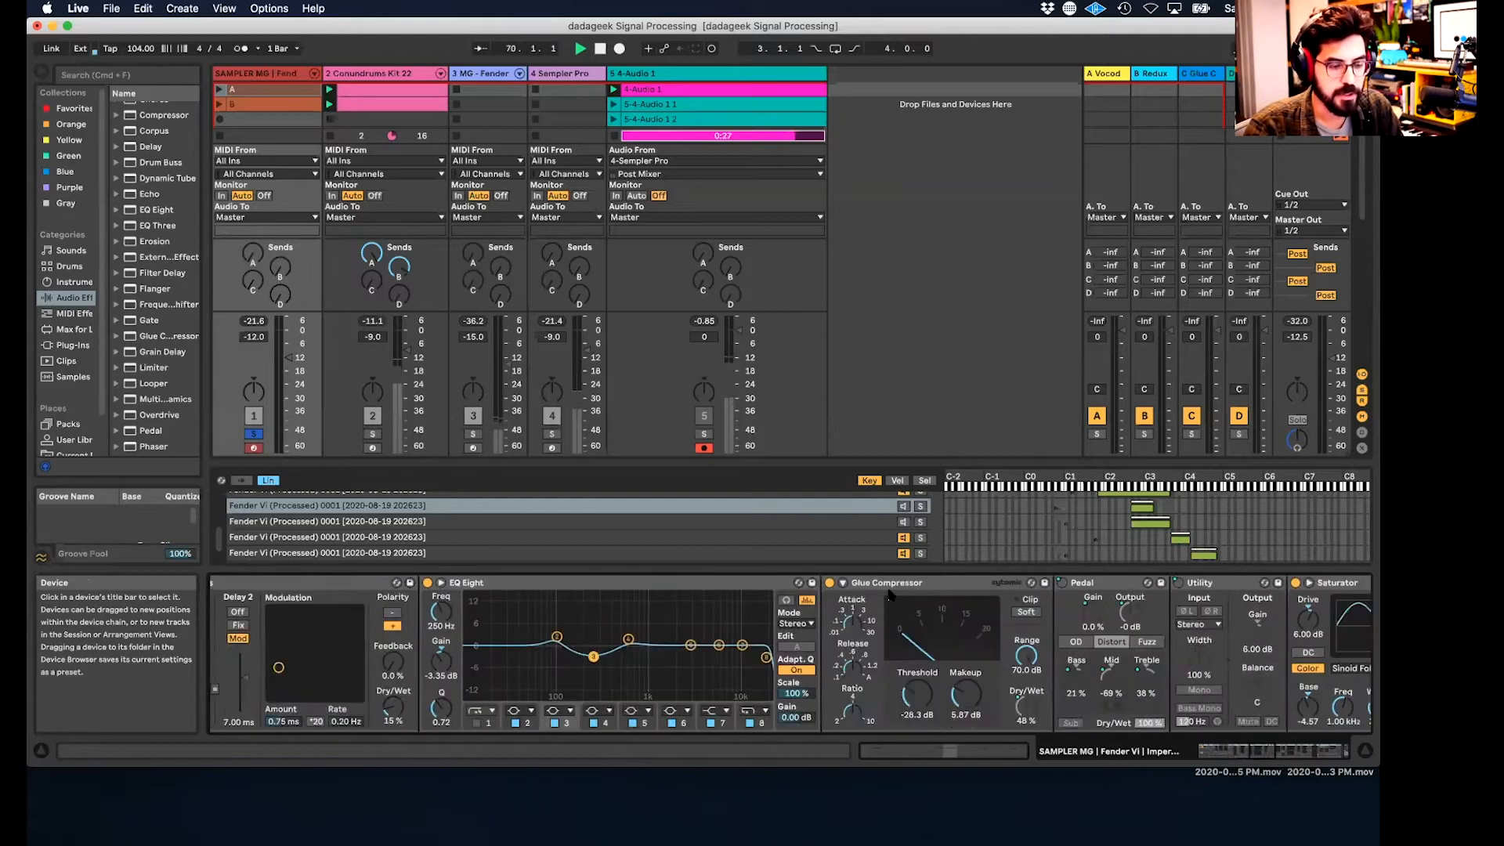
{"action": "scroll", "coordinate": [890, 596], "scroll_direction": "right", "scroll_amount": 15}
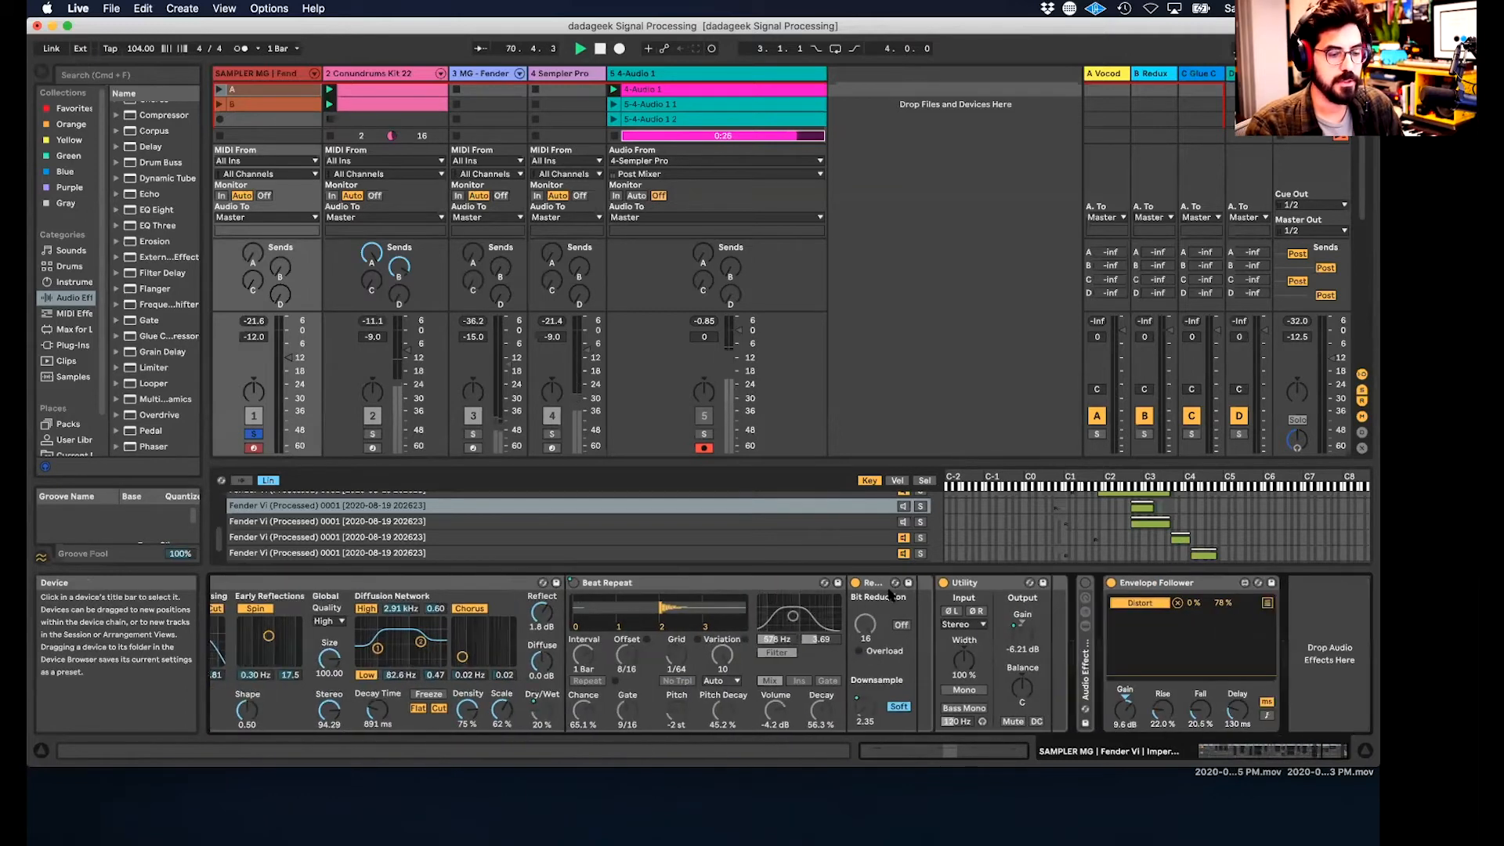
{"action": "scroll", "coordinate": [890, 595], "scroll_direction": "left", "scroll_amount": 20}
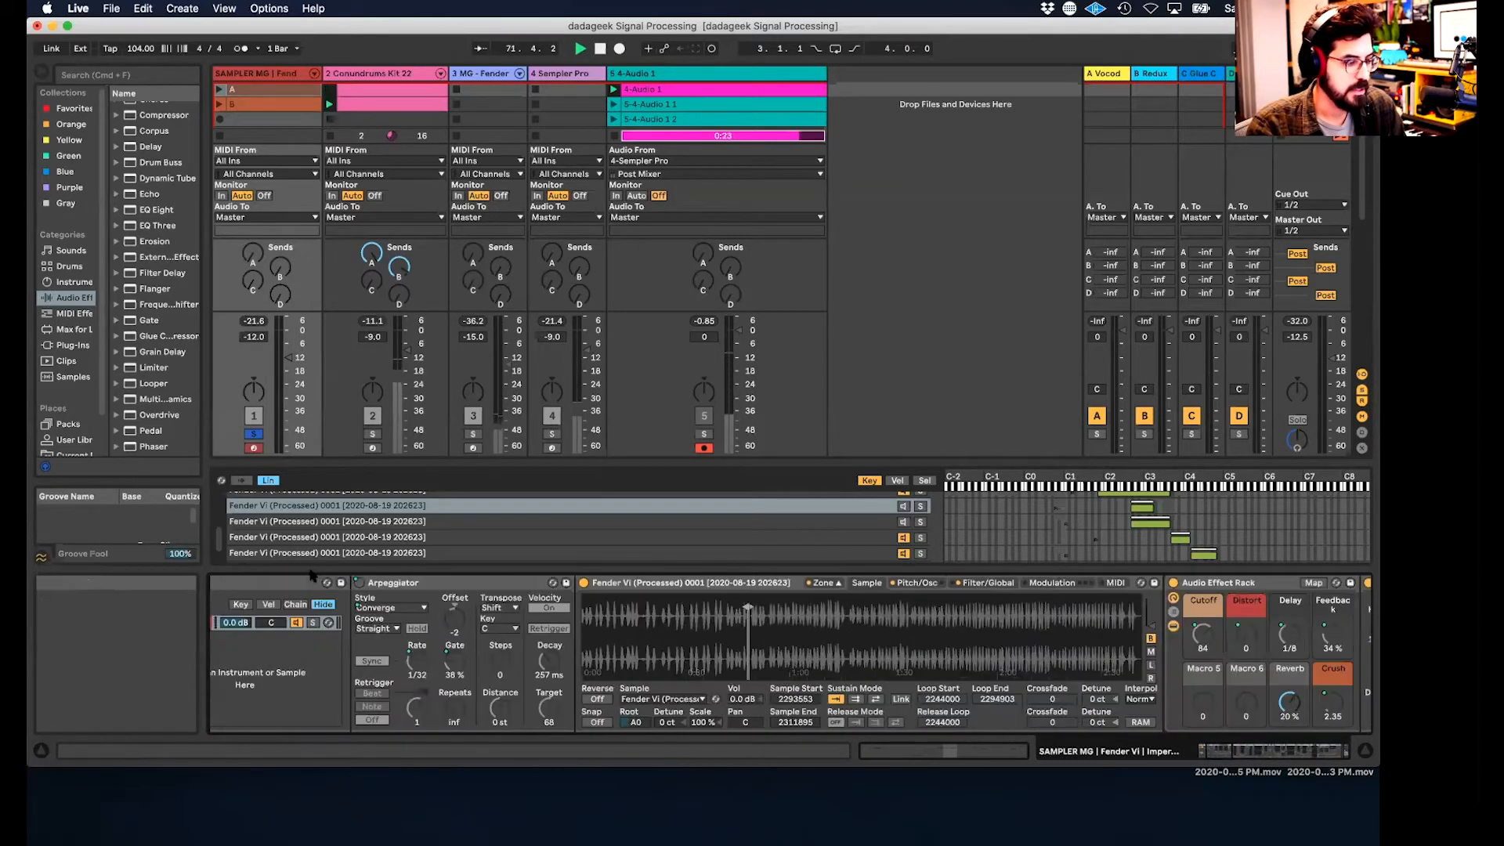
{"action": "scroll", "coordinate": [337, 597], "scroll_direction": "left", "scroll_amount": 5}
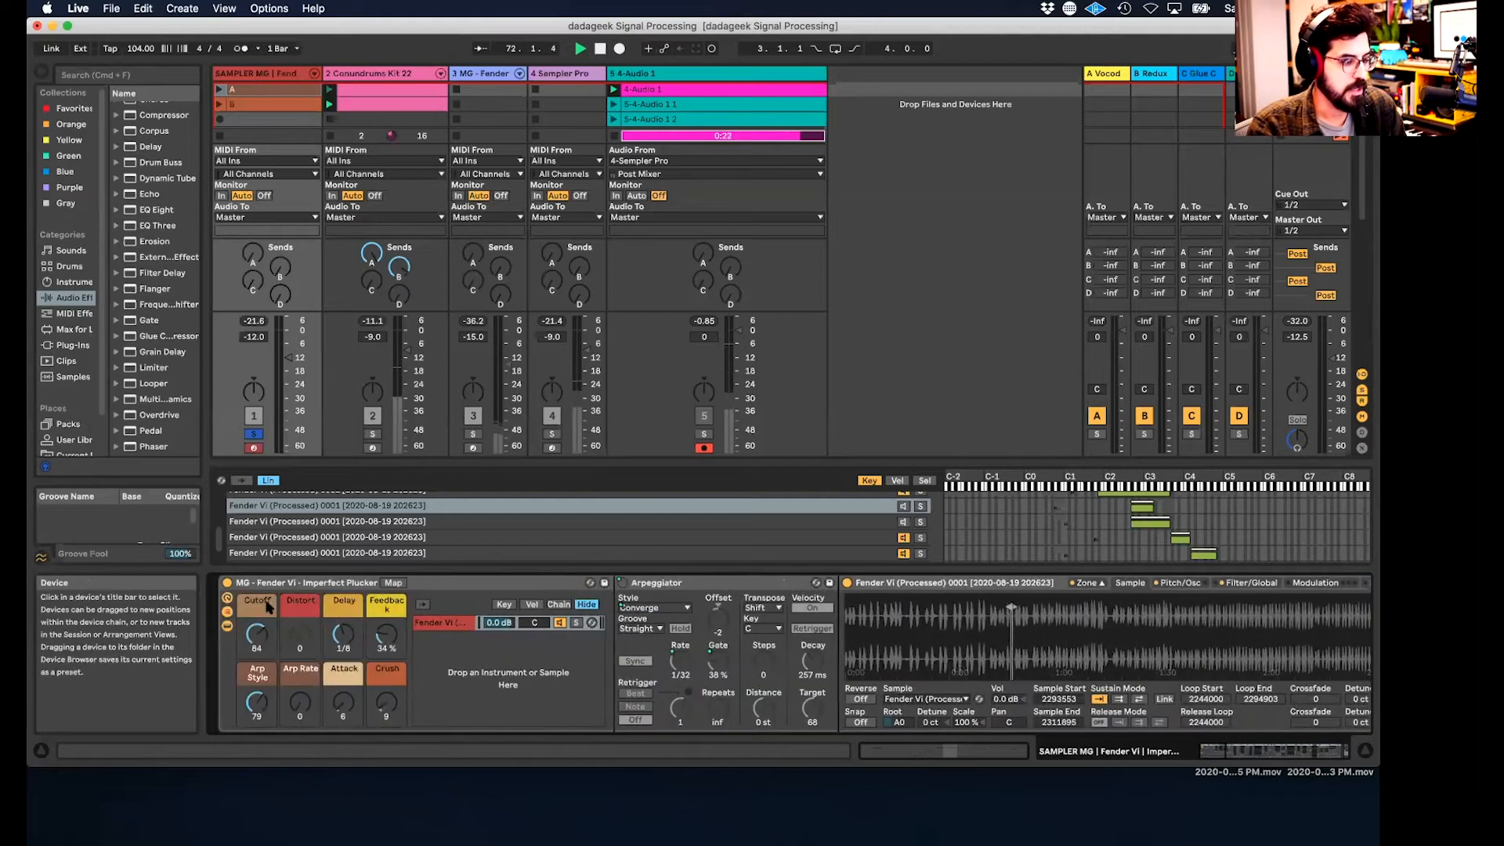
- Hide the chain list and devices of the MG - Fender Vi Imperfect Plucker rack so only its macros show, and select the rack
{"action": "left_click", "coordinate": [227, 611]}
{"action": "left_click", "coordinate": [227, 626]}
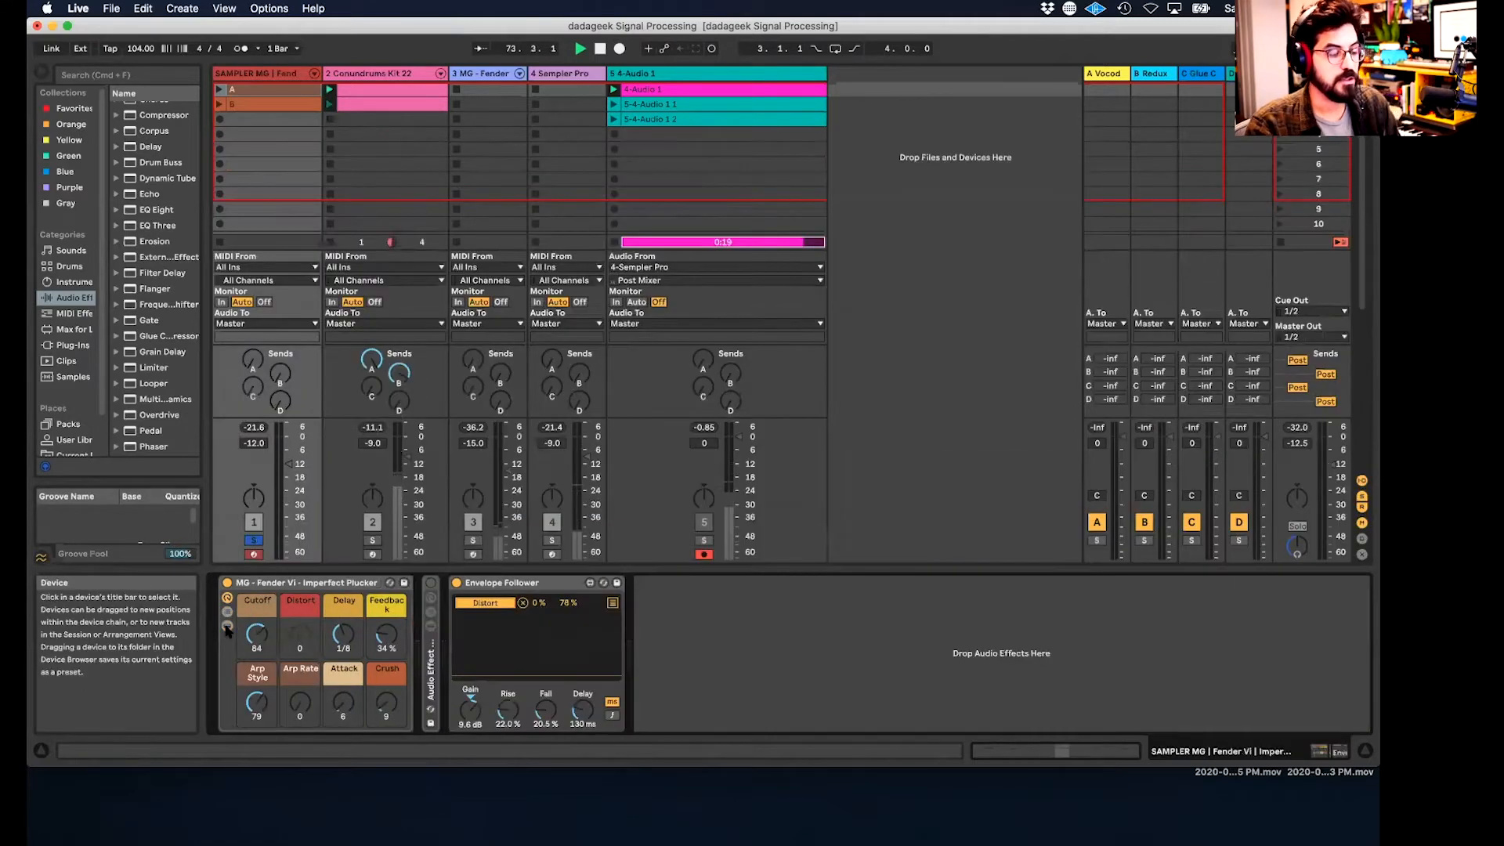
{"action": "left_click", "coordinate": [287, 583]}
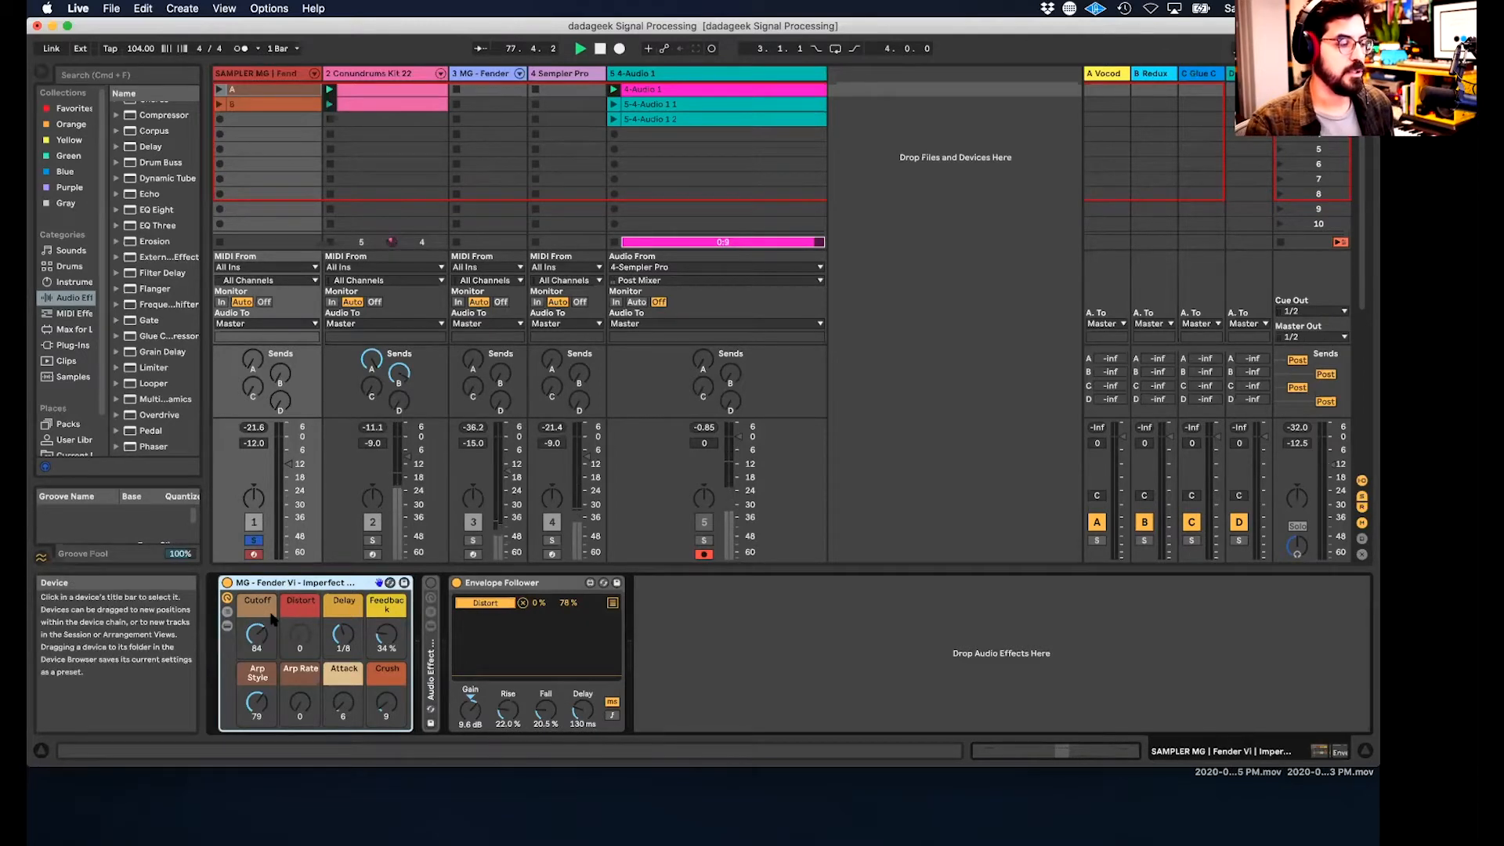
- Solo the Conundrums Kit 22 track with its volume set to -11.8 dB, and open its drum clip for viewing
{"action": "left_click", "coordinate": [380, 77]}
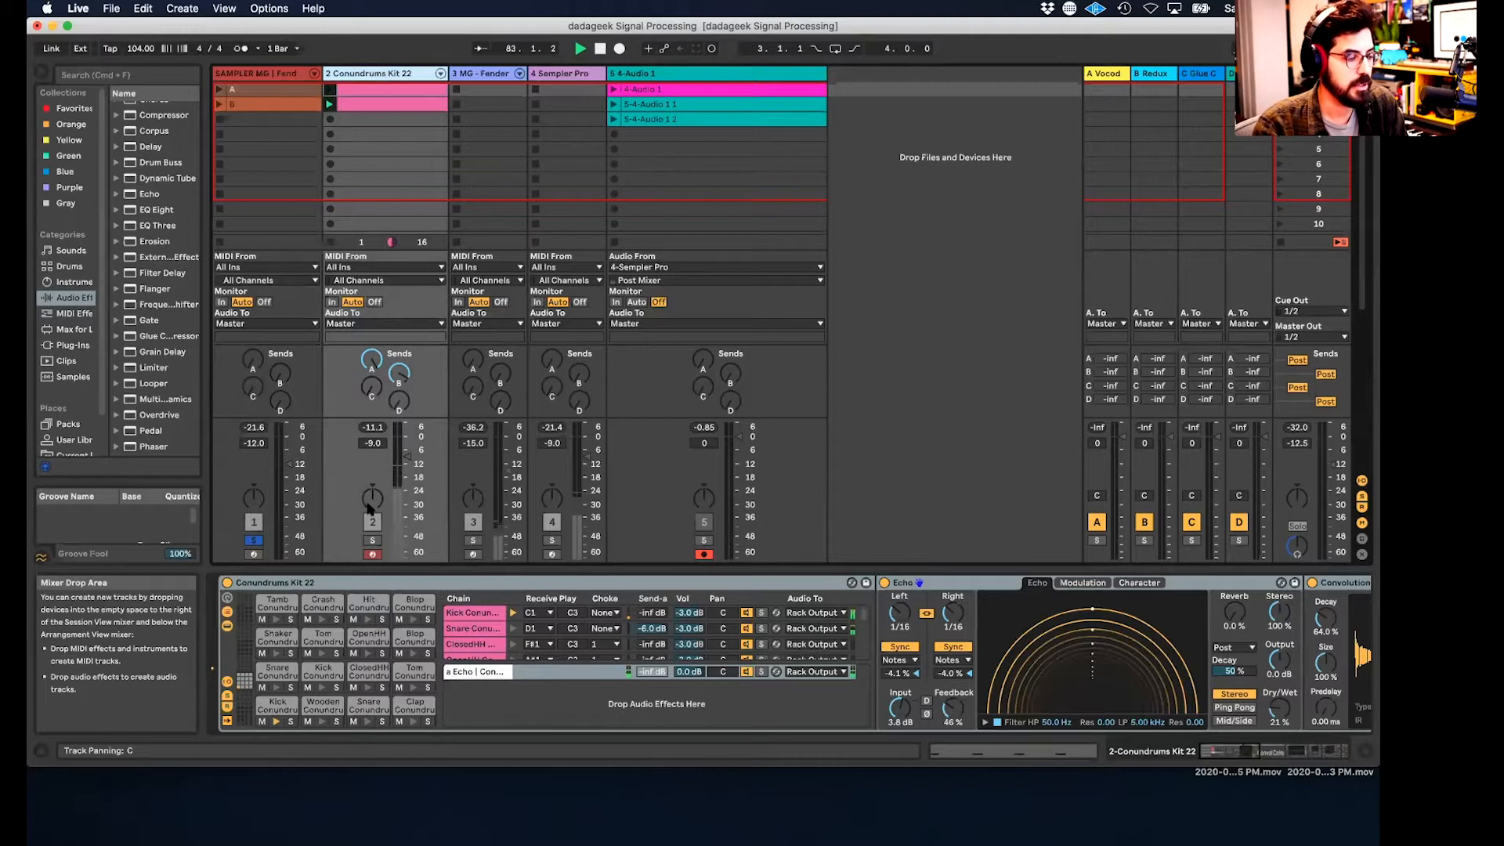
{"action": "left_click", "coordinate": [371, 540]}
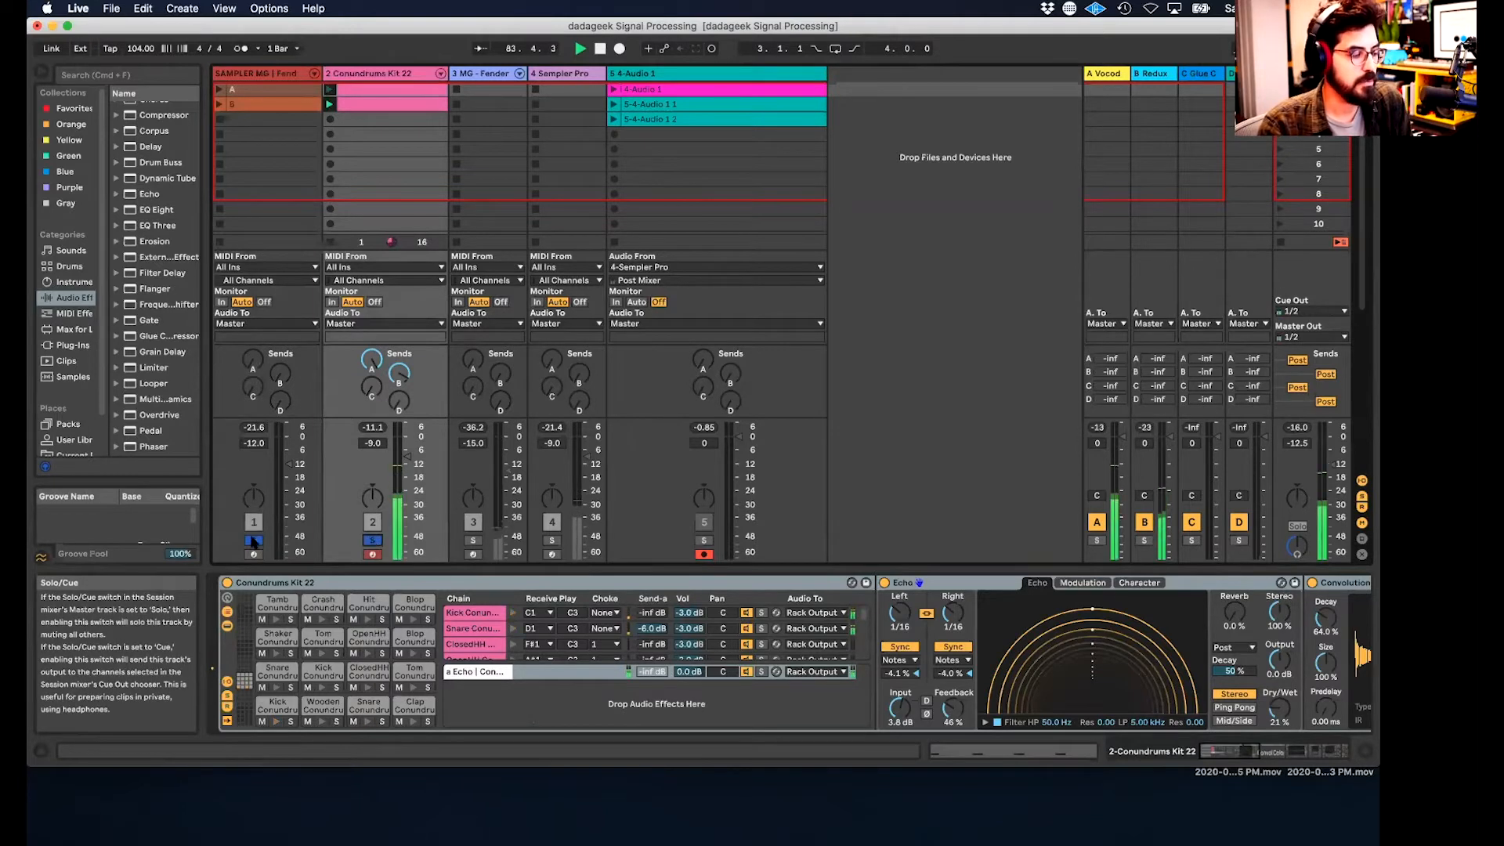
{"action": "left_click_drag", "start_coordinate": [382, 472], "coordinate": [382, 481]}
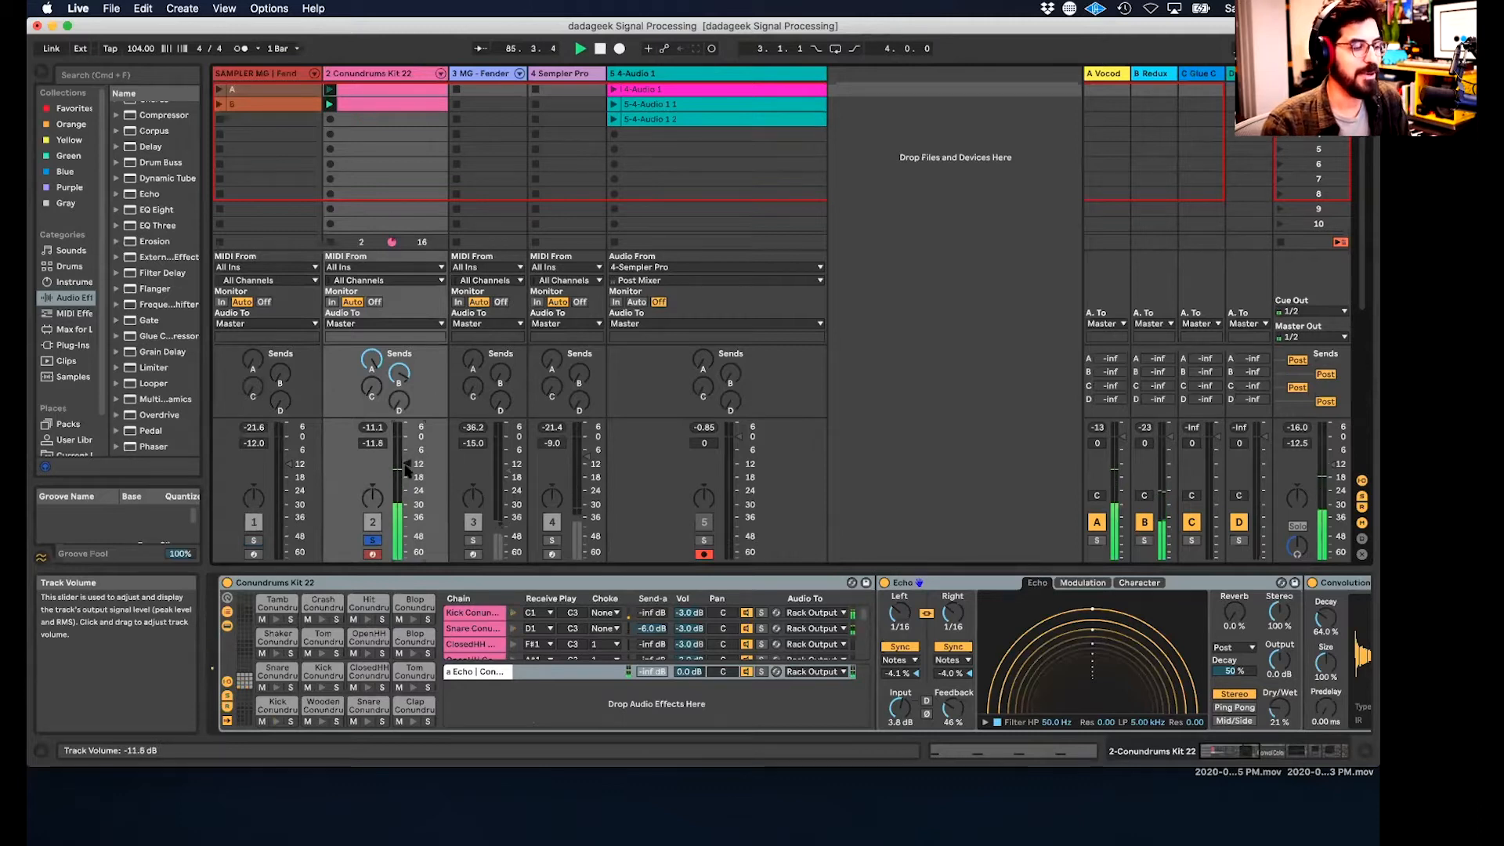
{"action": "left_click", "coordinate": [381, 96]}
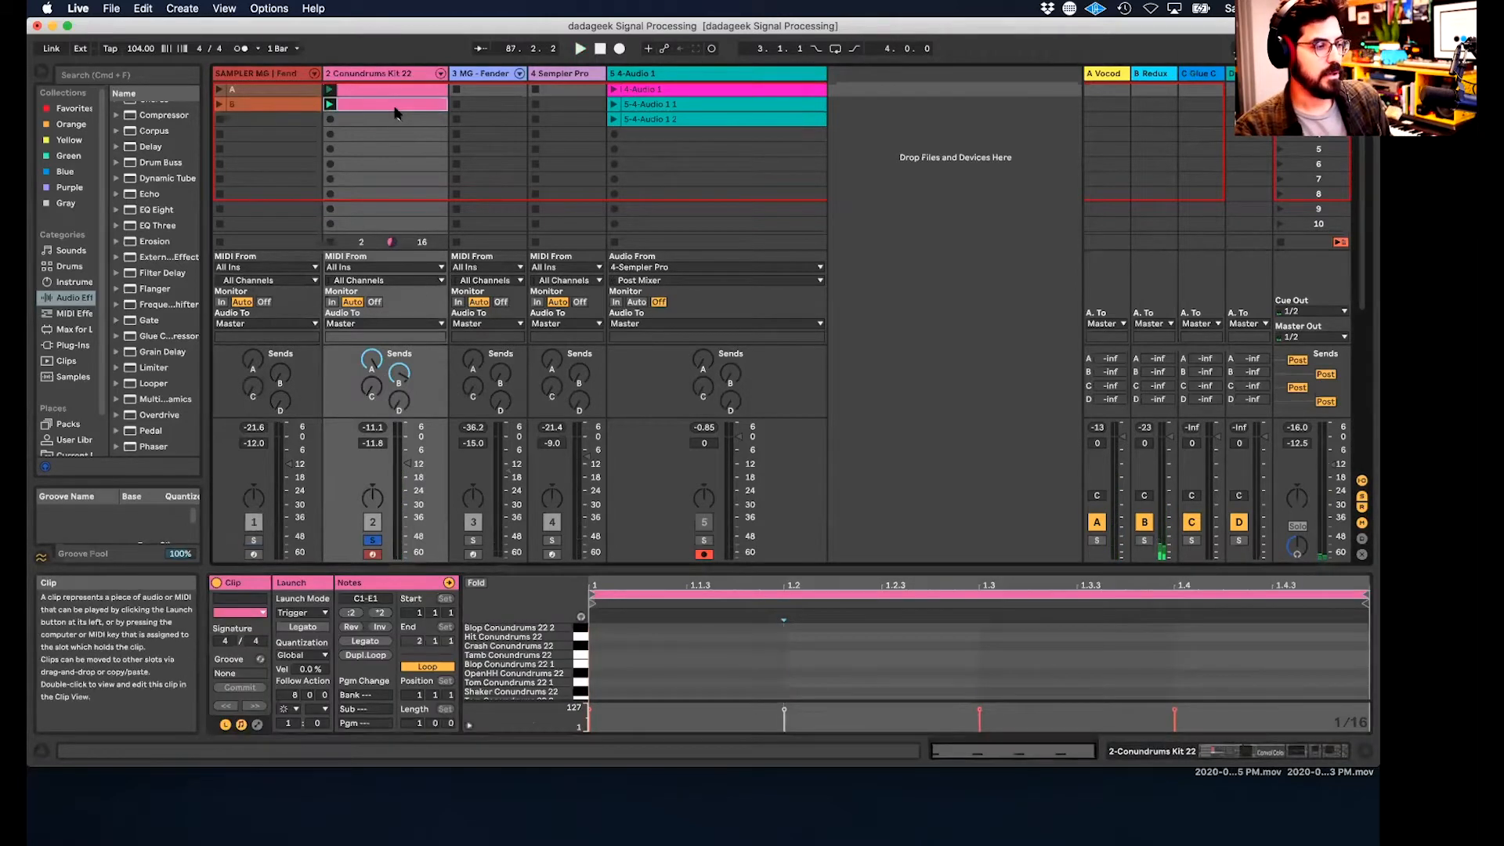
- Insert an audio track after Conundrums Kit 22 that takes its audio from 2-Conundrums Kit 22, with monitoring set to In
{"action": "left_click", "coordinate": [413, 76]}
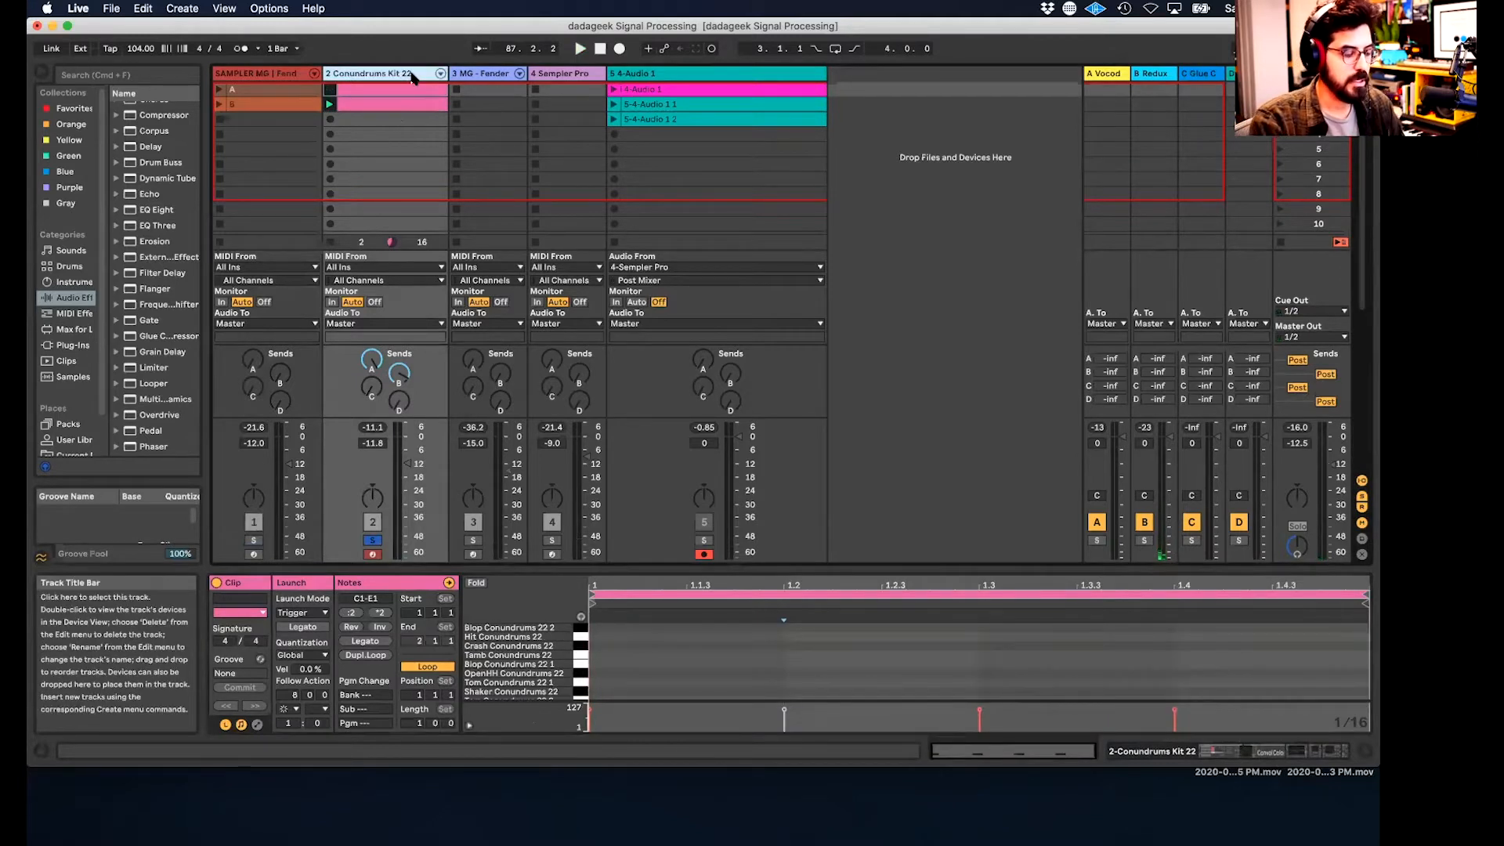
{"action": "key", "text": "super+t"}
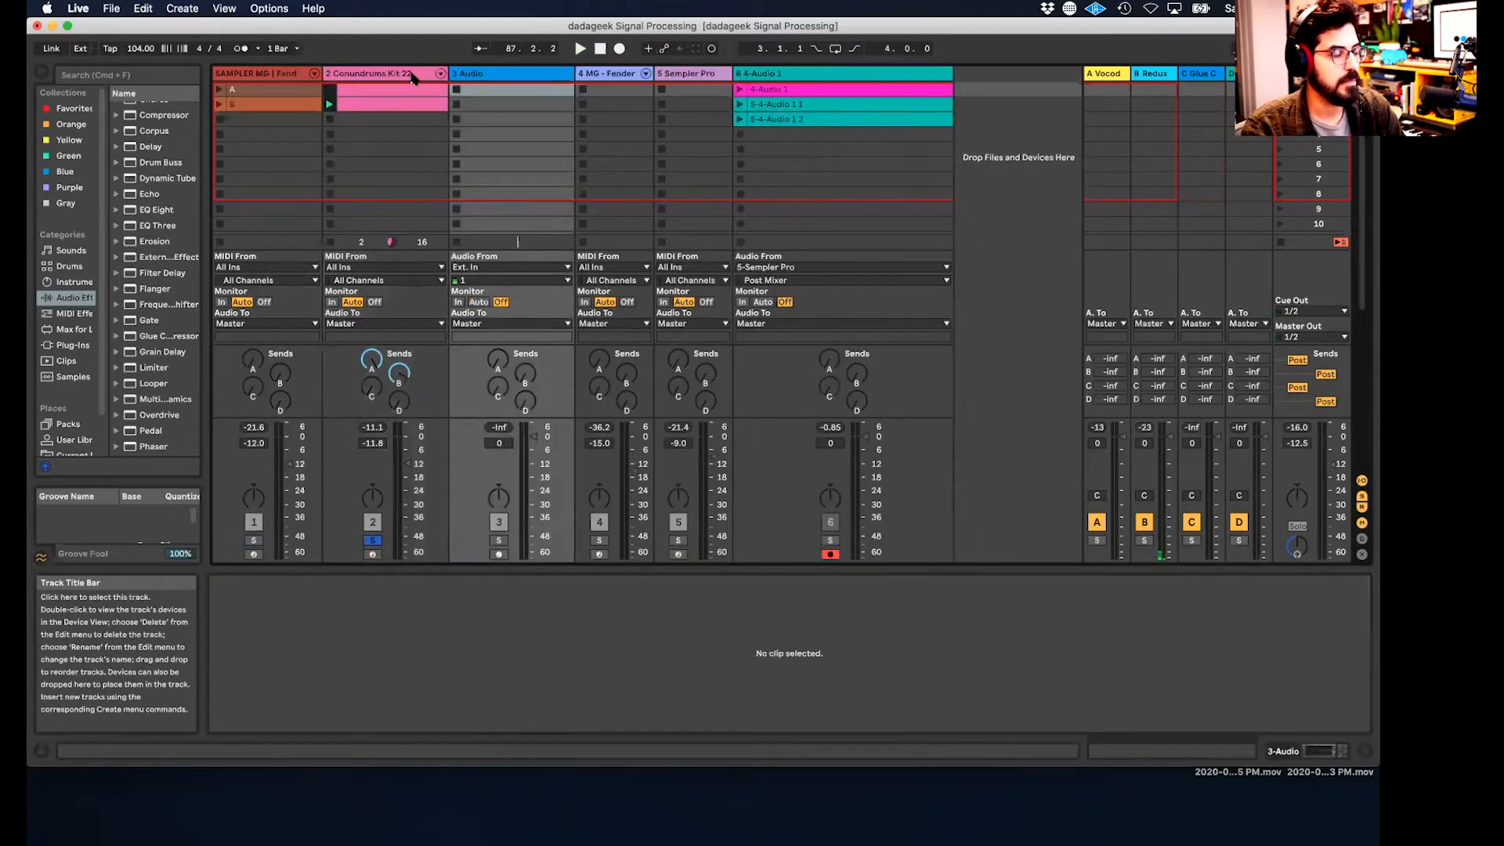
{"action": "left_click", "coordinate": [538, 76]}
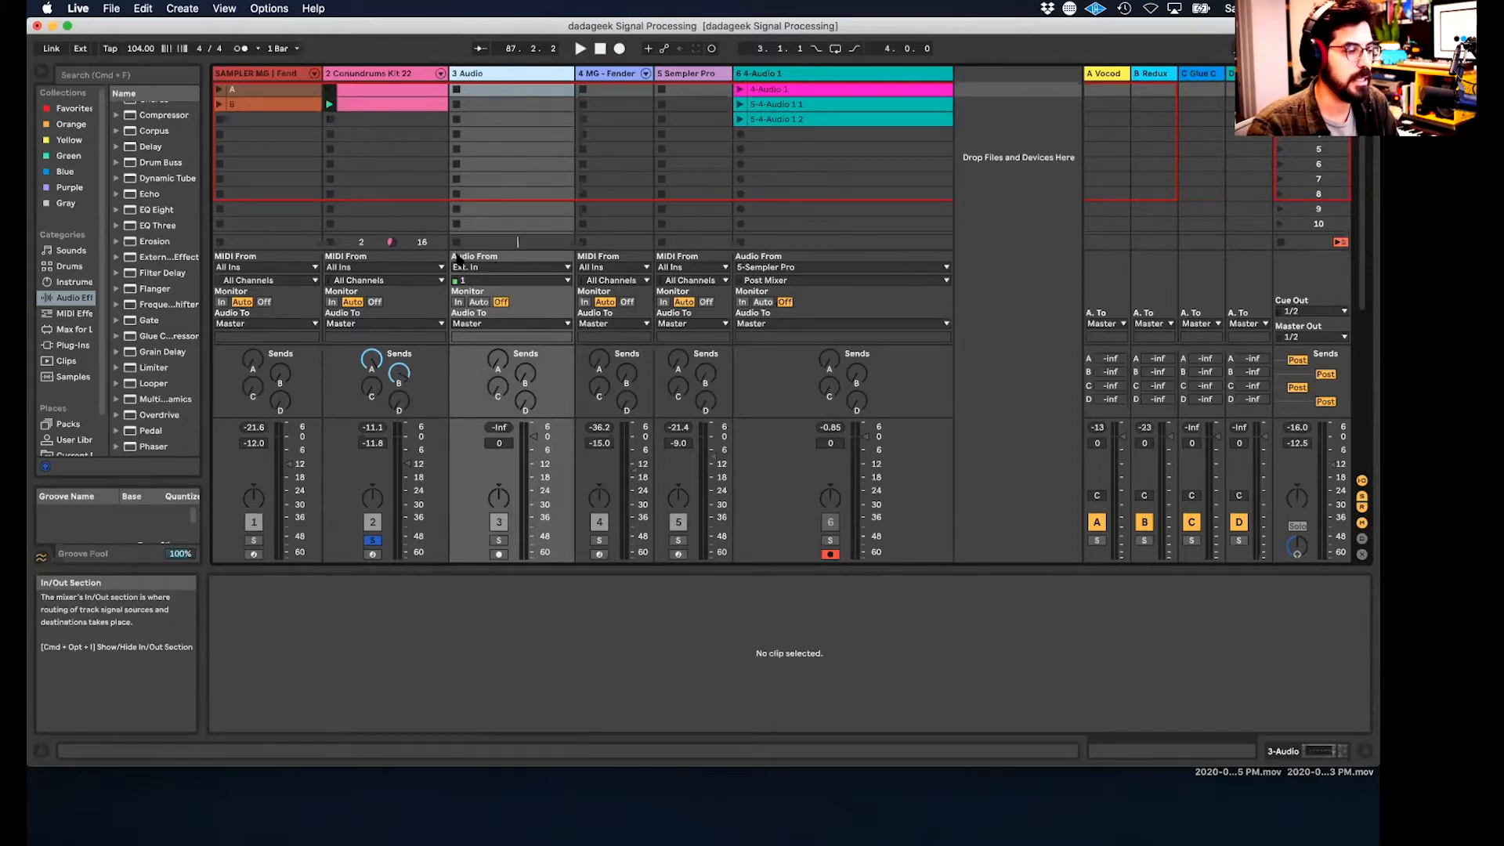
{"action": "left_click", "coordinate": [488, 268]}
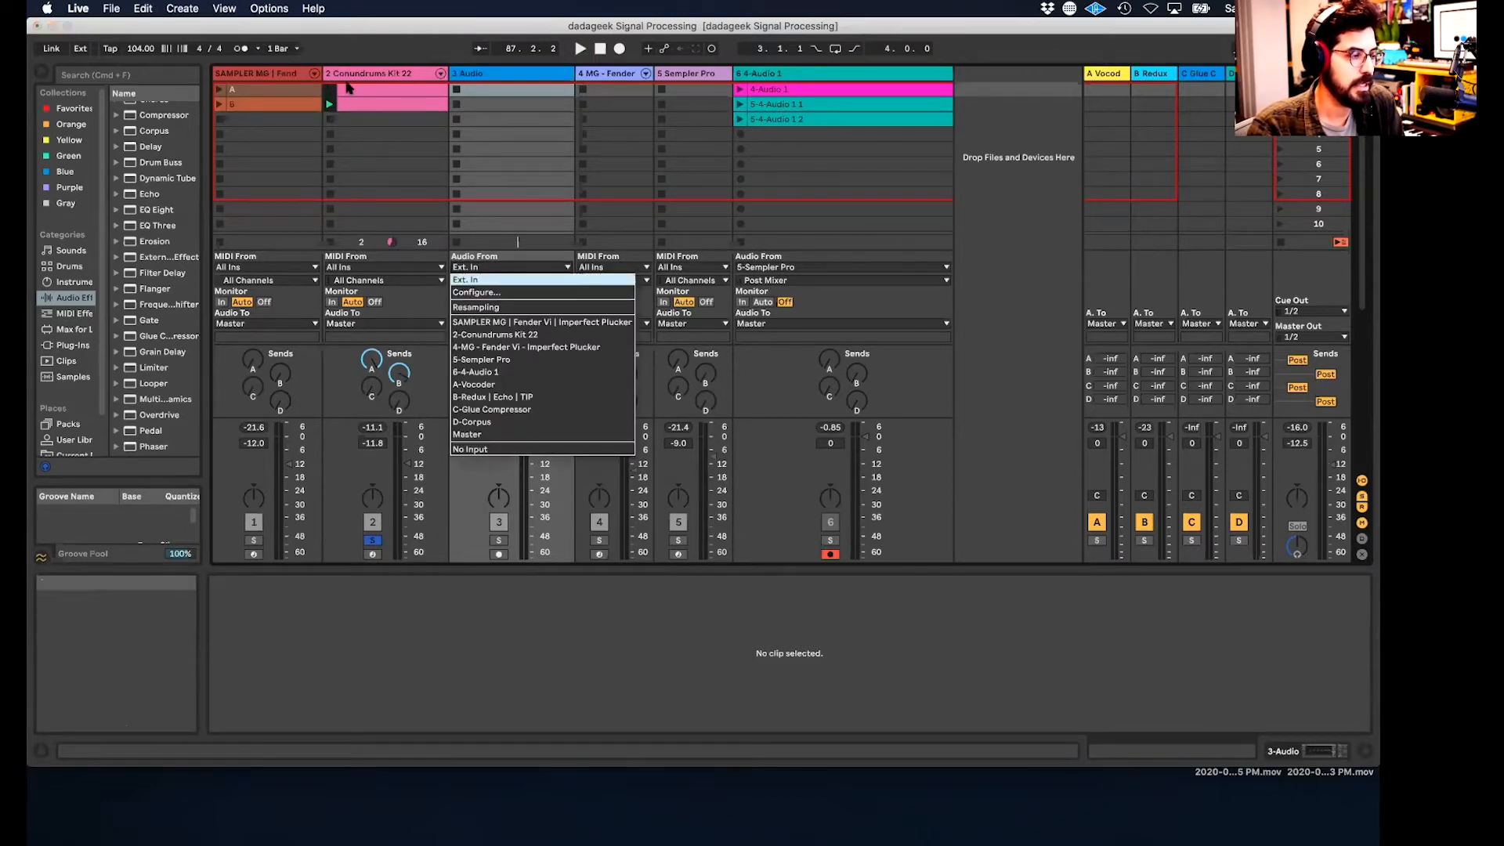
{"action": "left_click", "coordinate": [544, 337]}
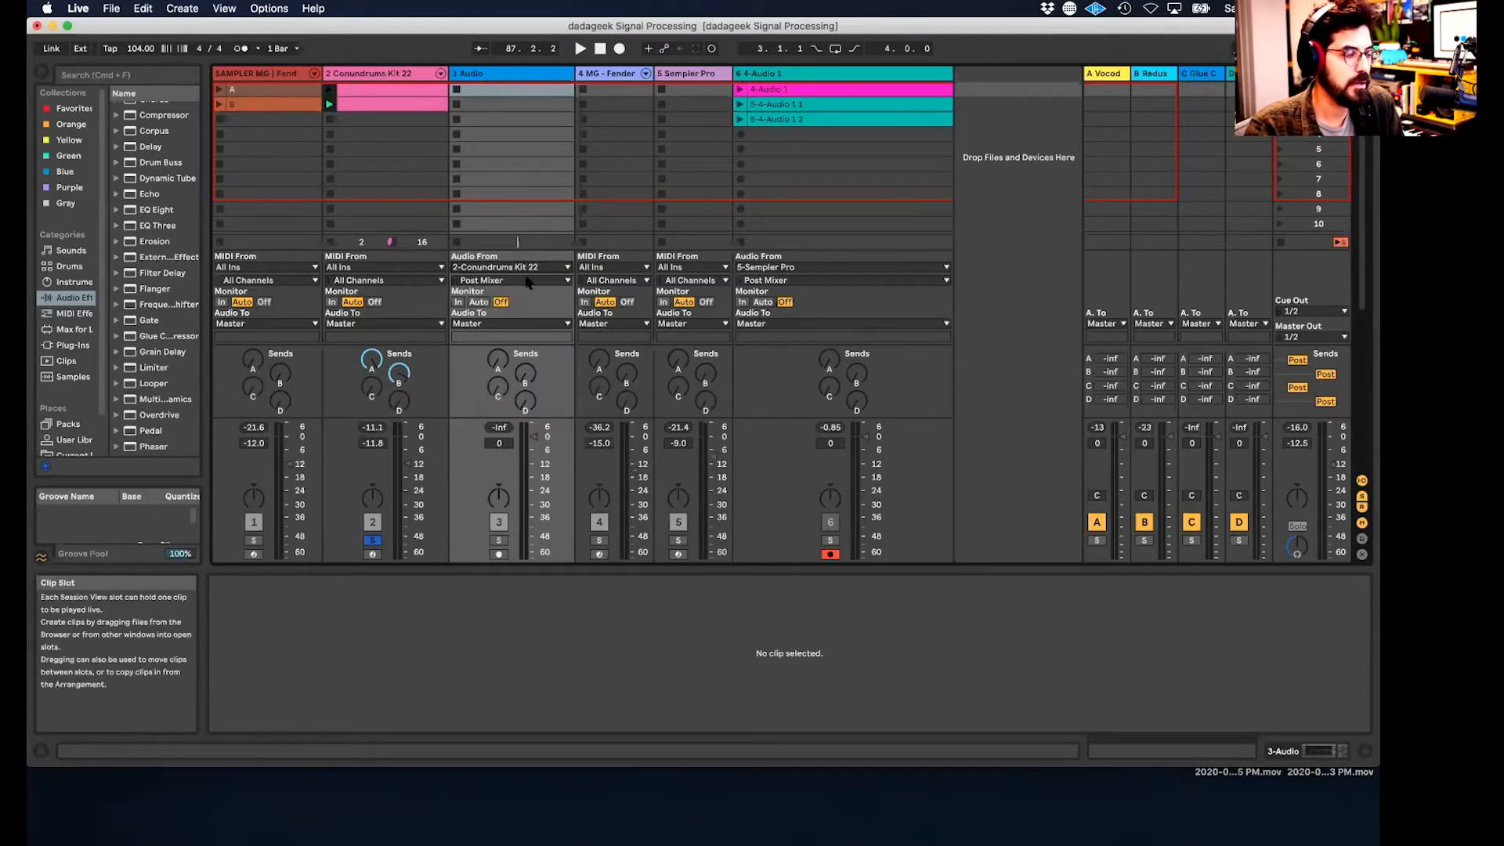
{"action": "left_click", "coordinate": [459, 303]}
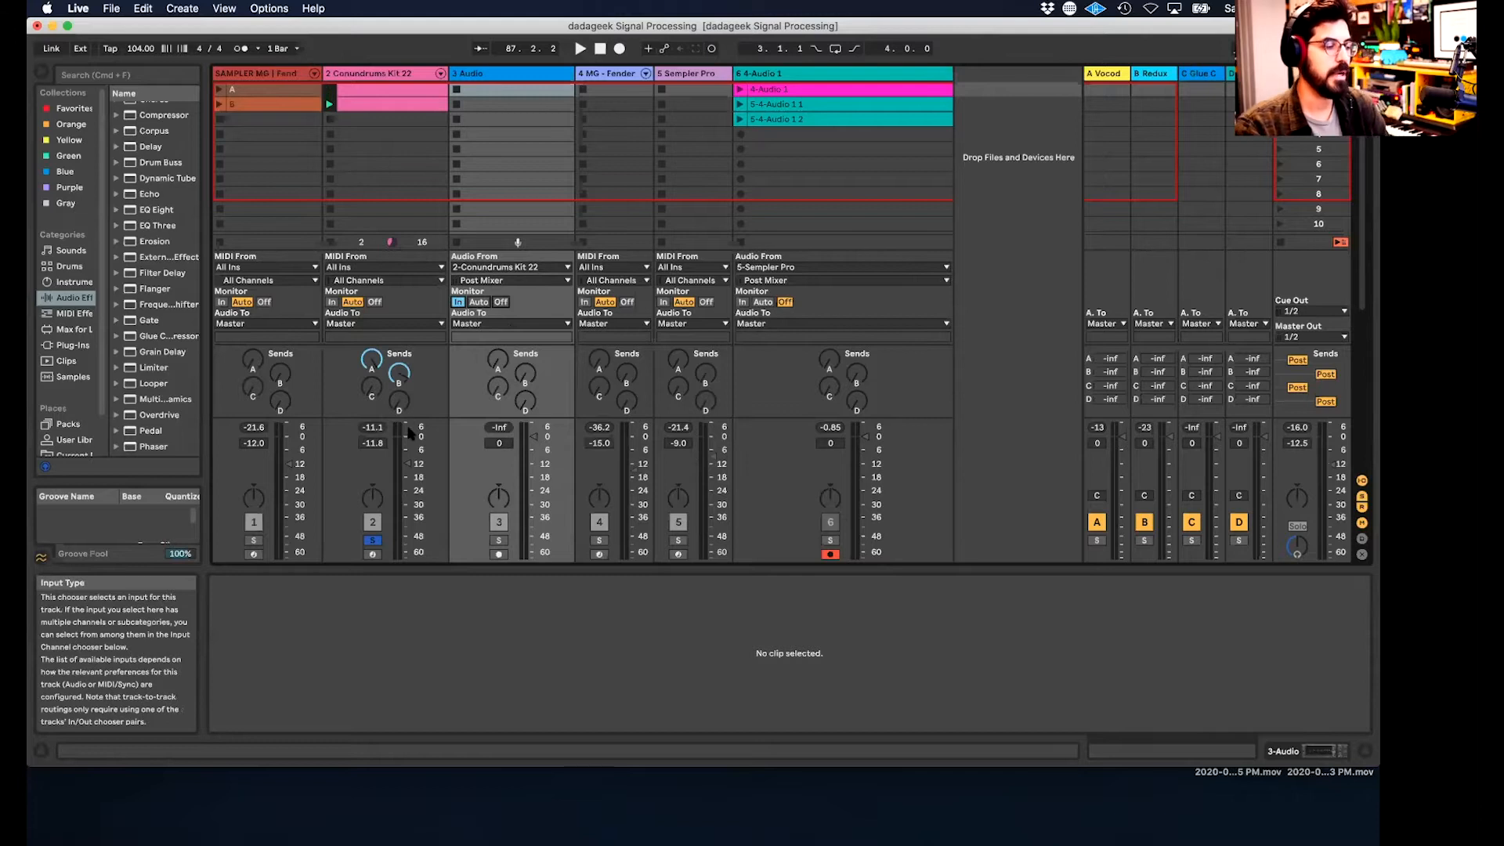
- Play and solo the new audio track, and set its input channel to the Pre FX signal
{"action": "key", "text": "space"}
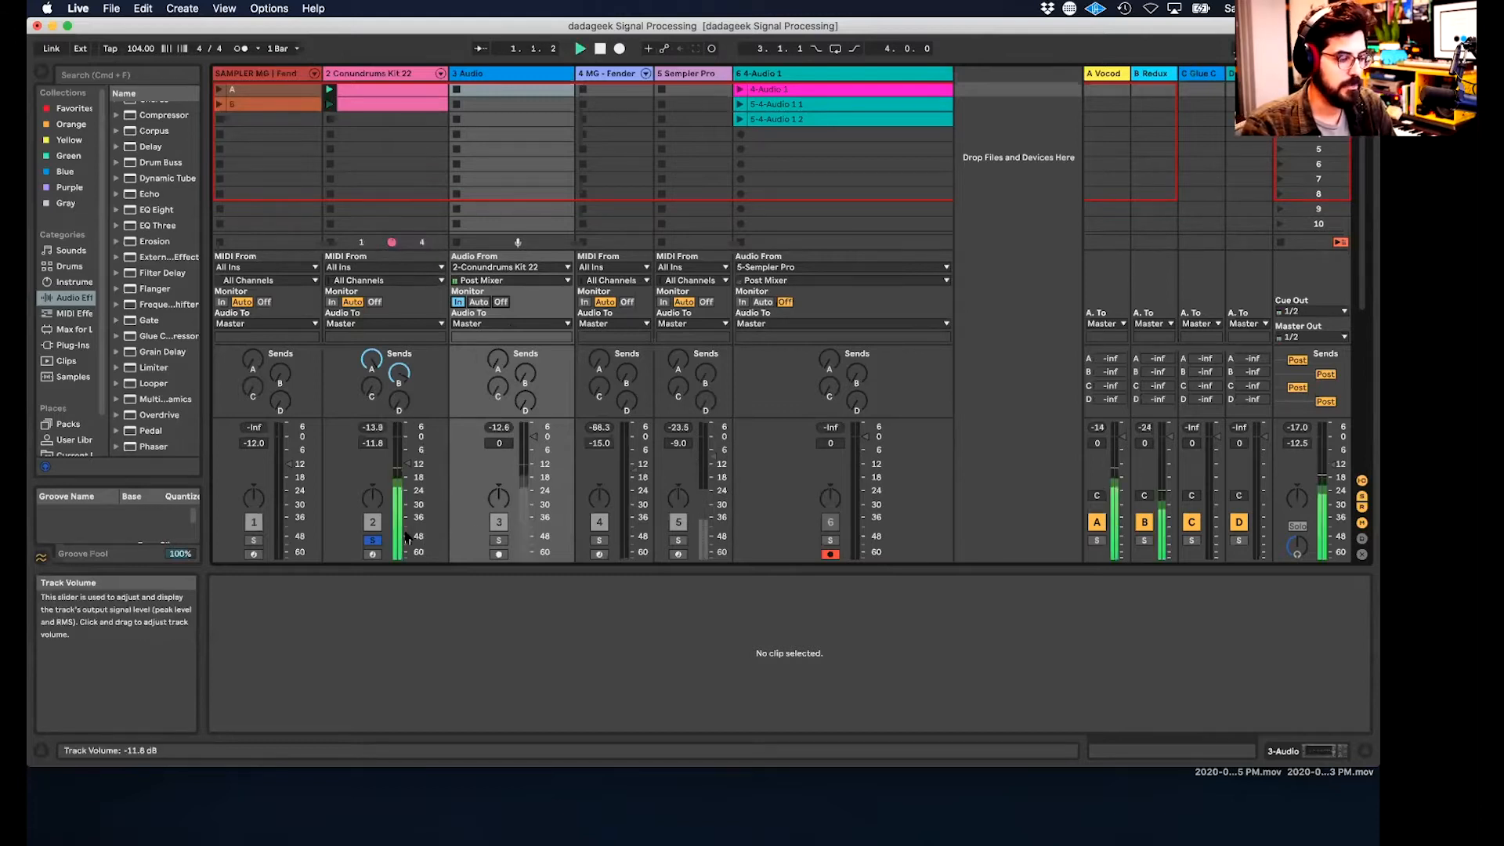
{"action": "left_click", "coordinate": [499, 540]}
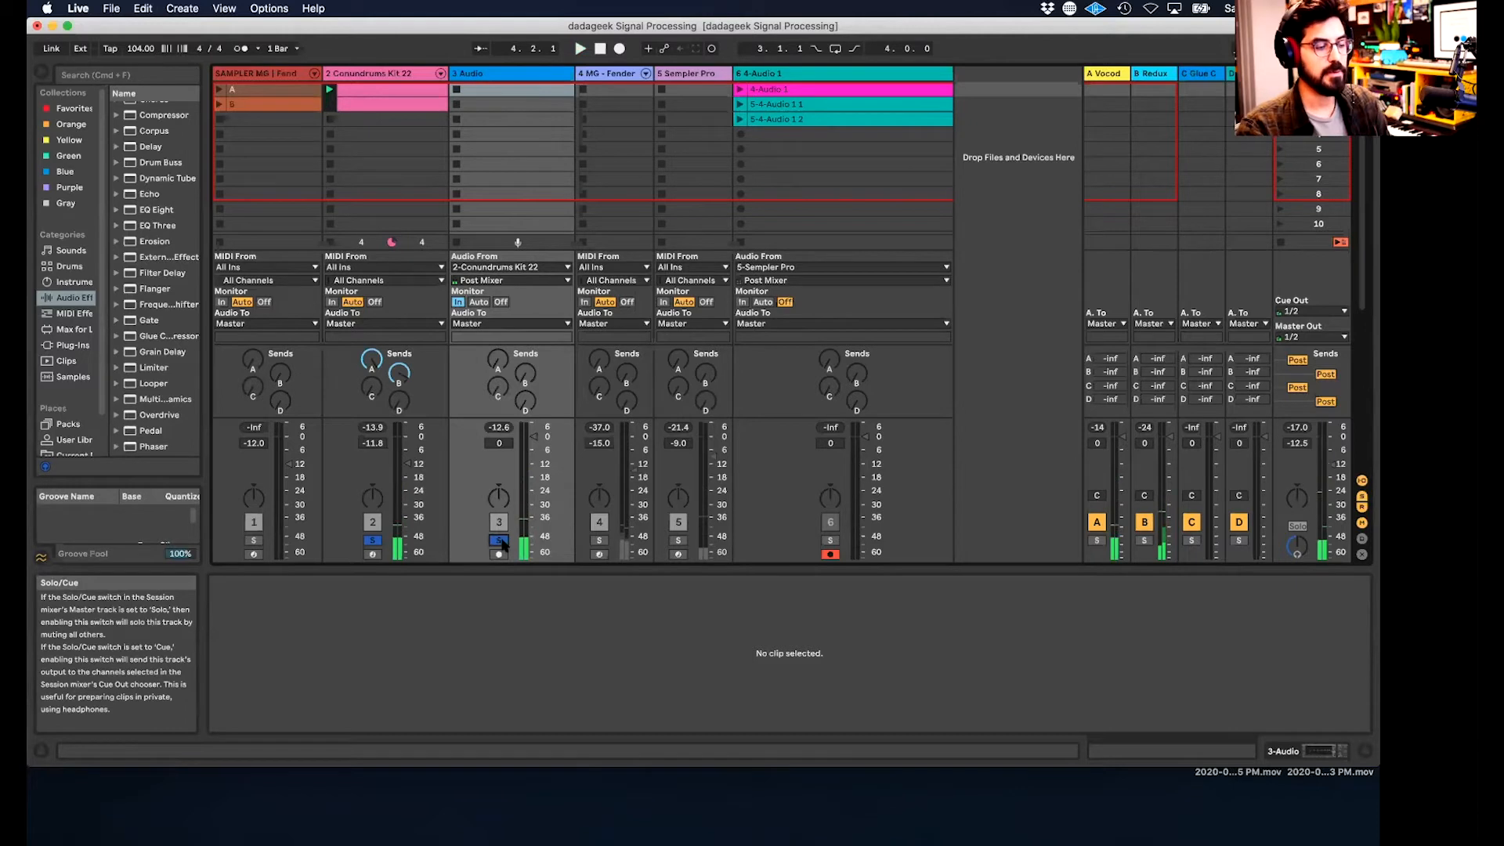
{"action": "left_click", "coordinate": [497, 281]}
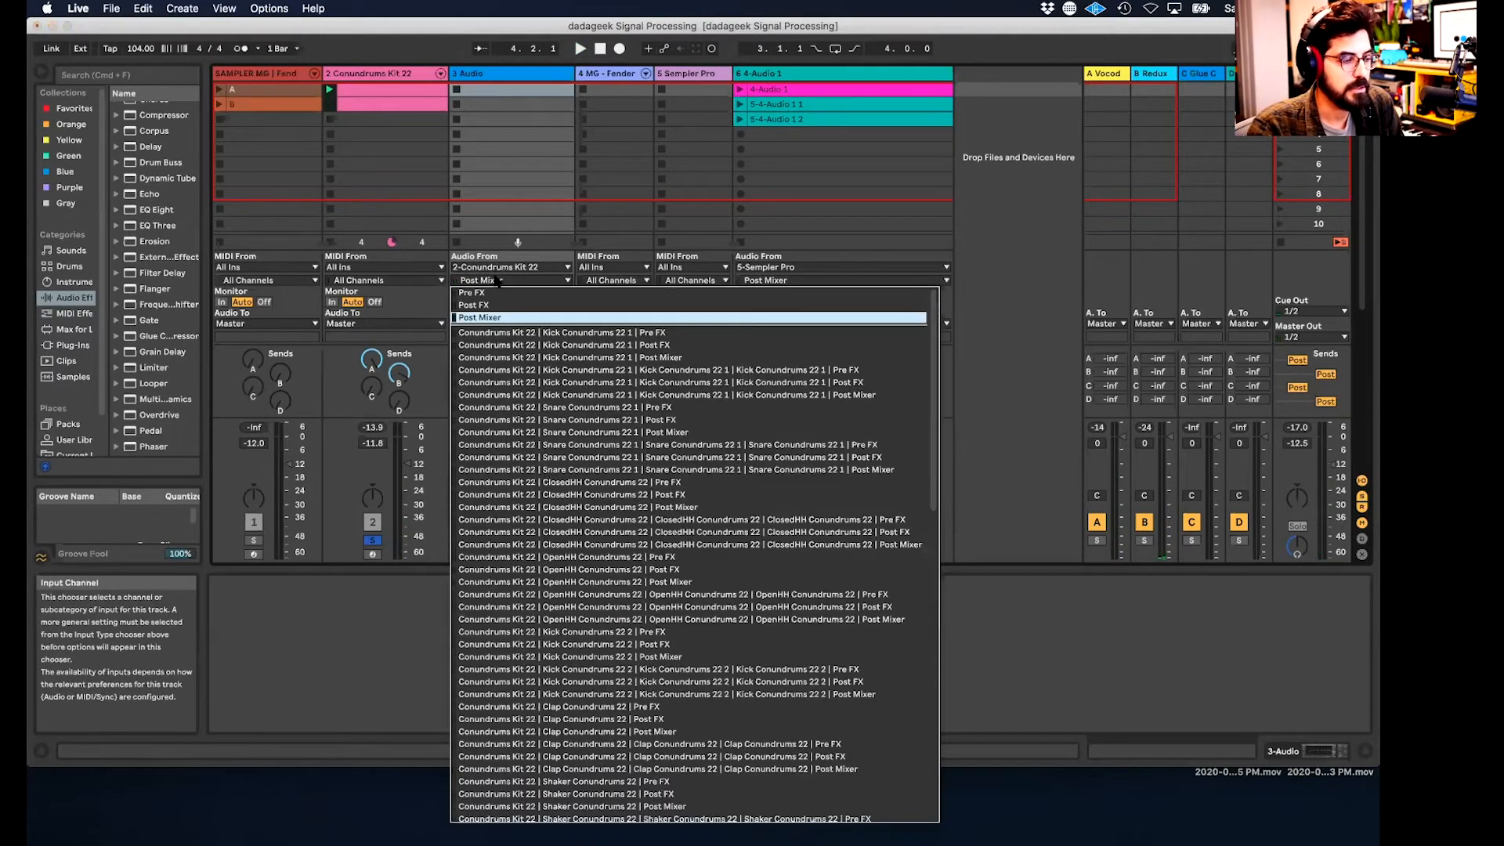
{"action": "left_click", "coordinate": [497, 280]}
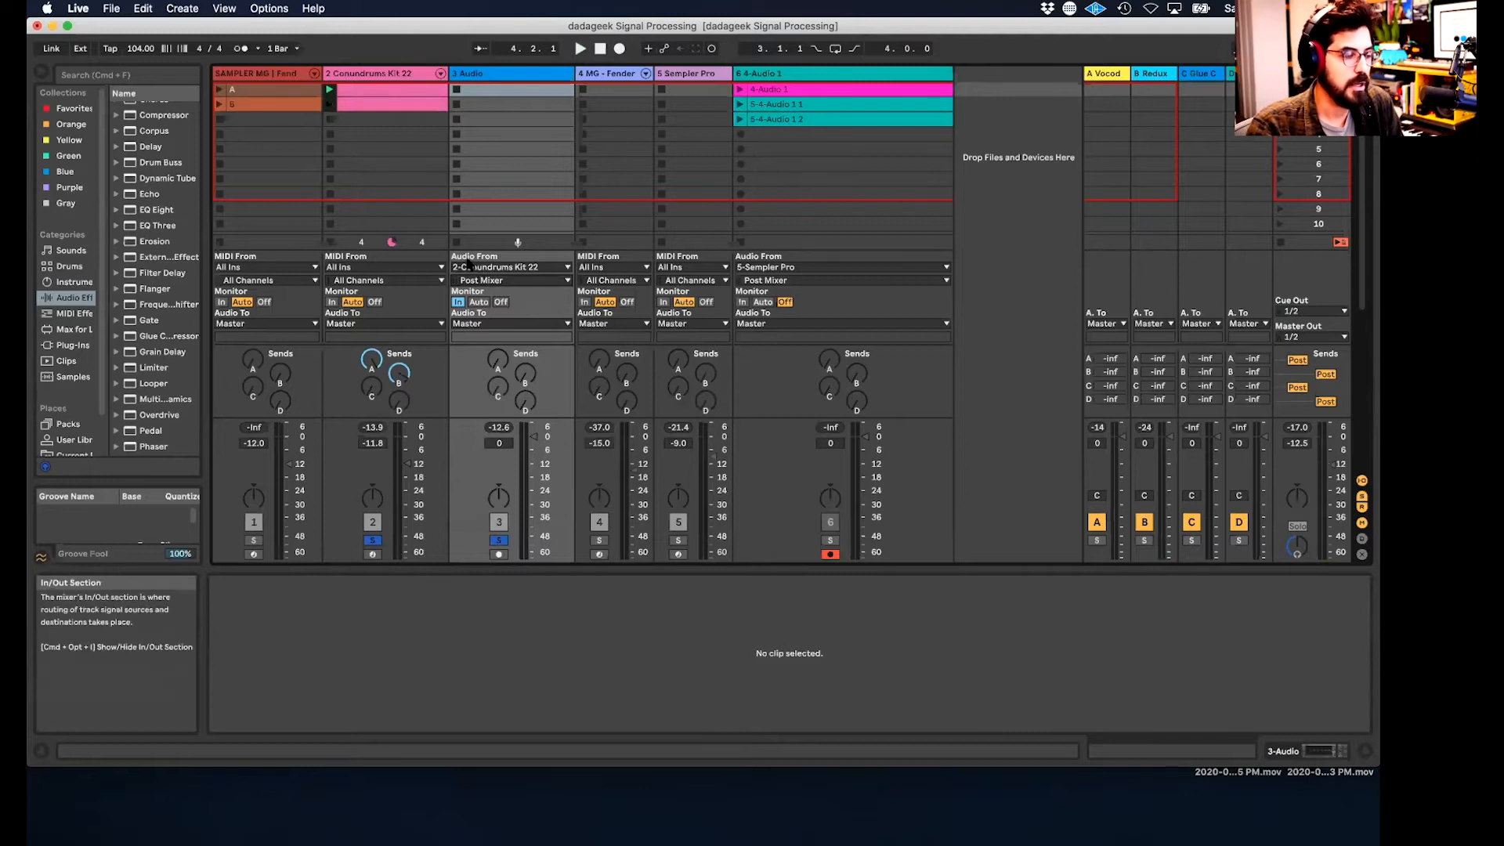
{"action": "left_click", "coordinate": [512, 280]}
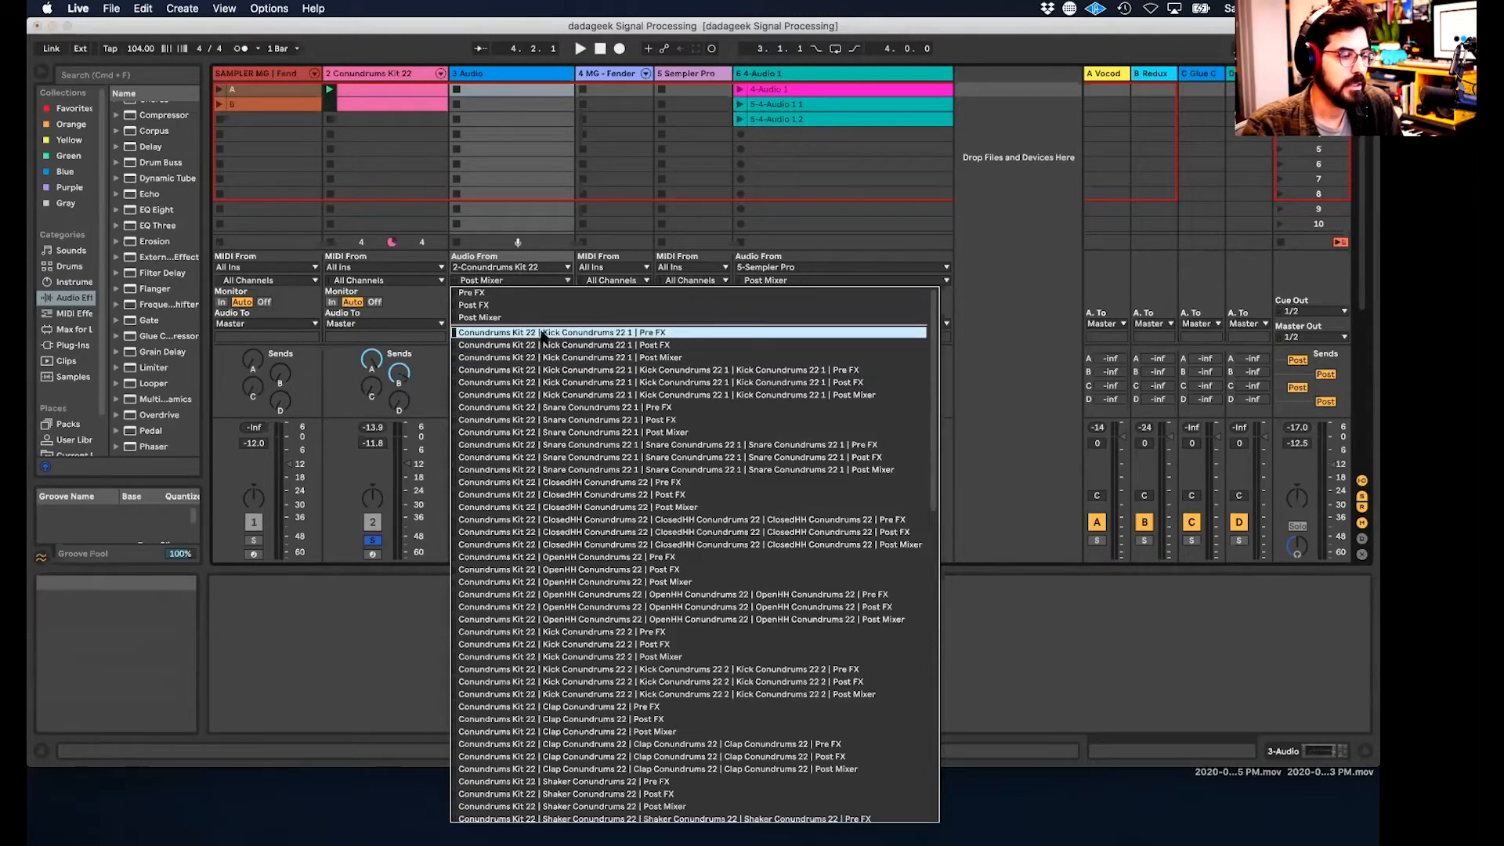
{"action": "left_click", "coordinate": [666, 335]}
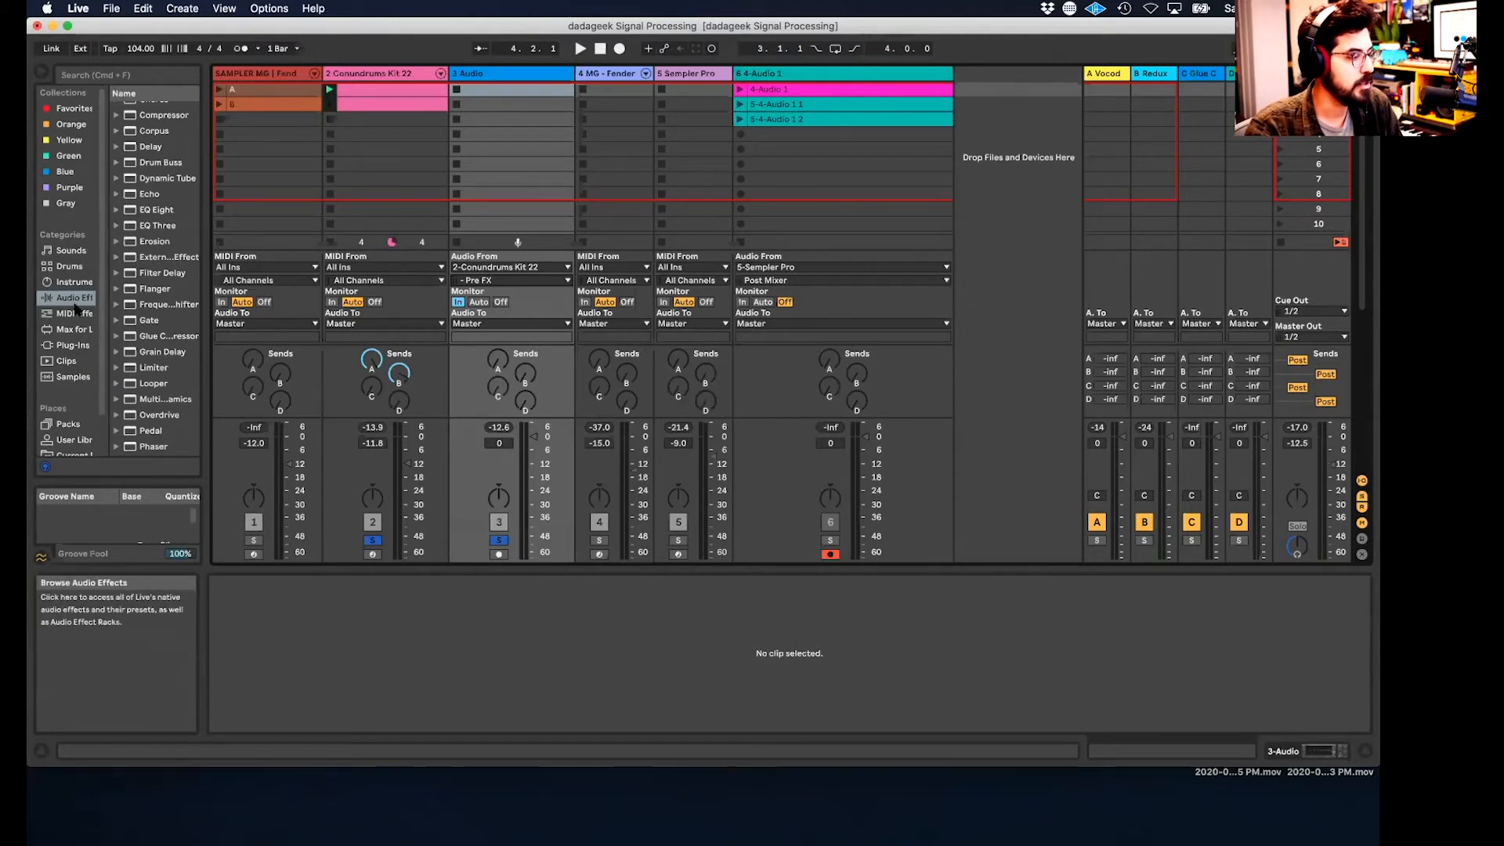
- Widen the browser's device list and add a Resonators audio effect to the new audio track
{"action": "left_click_drag", "start_coordinate": [108, 274], "coordinate": [133, 271]}
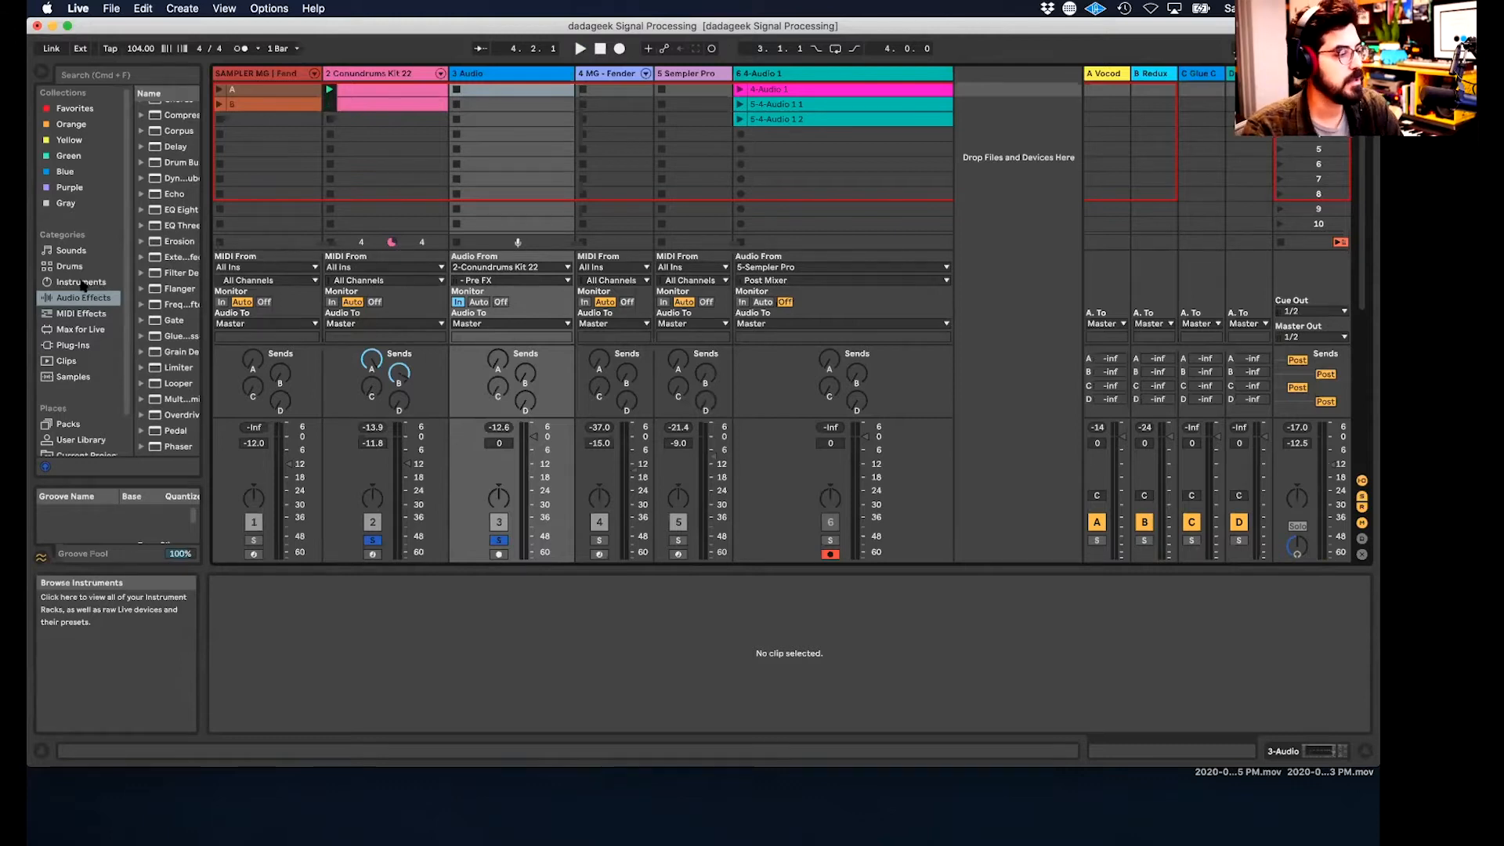
{"action": "left_click_drag", "start_coordinate": [133, 289], "coordinate": [69, 292]}
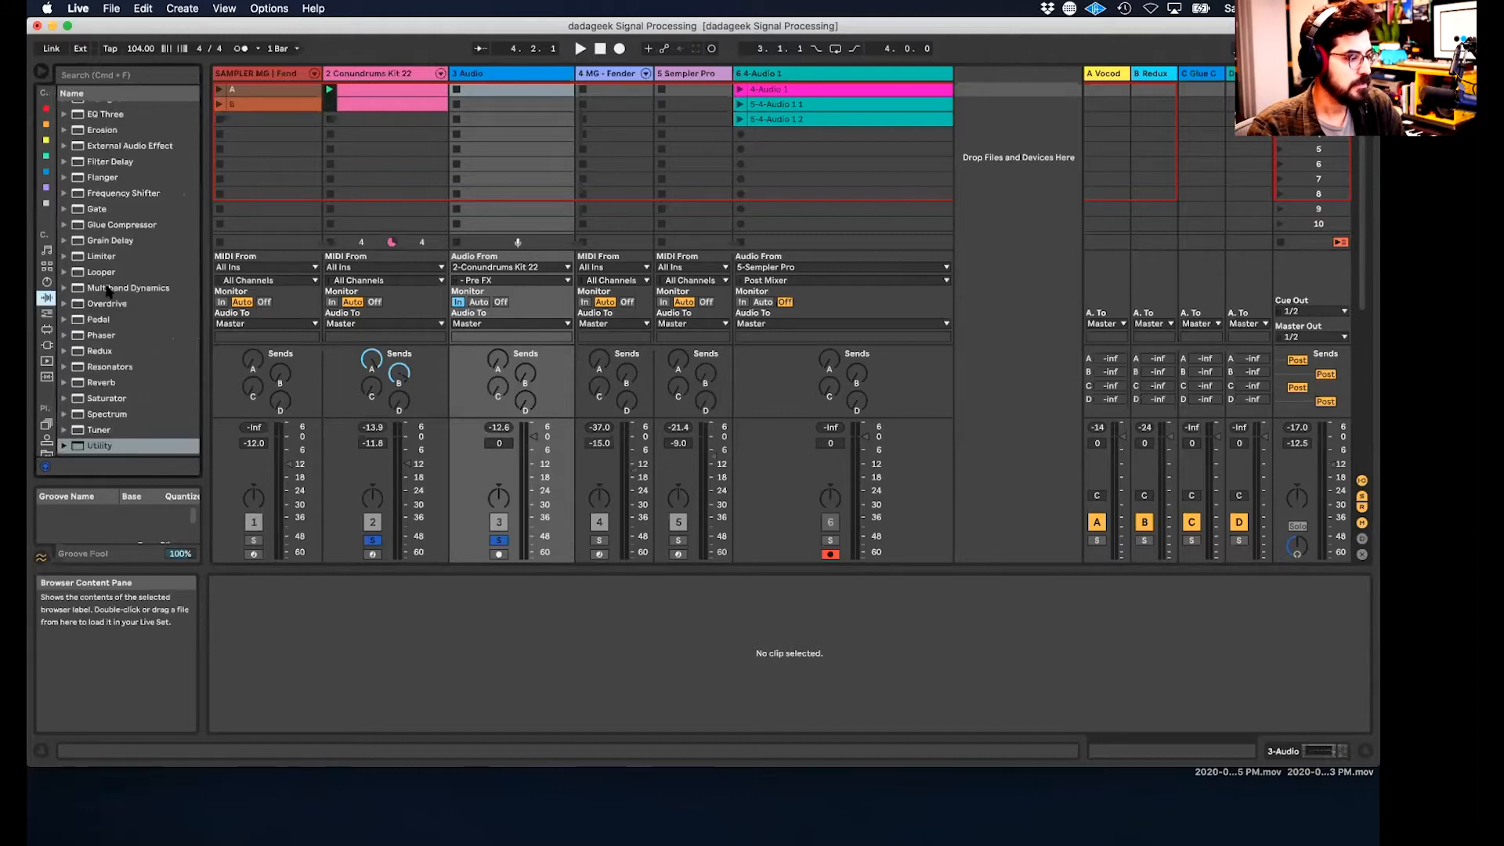
{"action": "scroll", "coordinate": [108, 289], "scroll_direction": "down", "scroll_amount": 2}
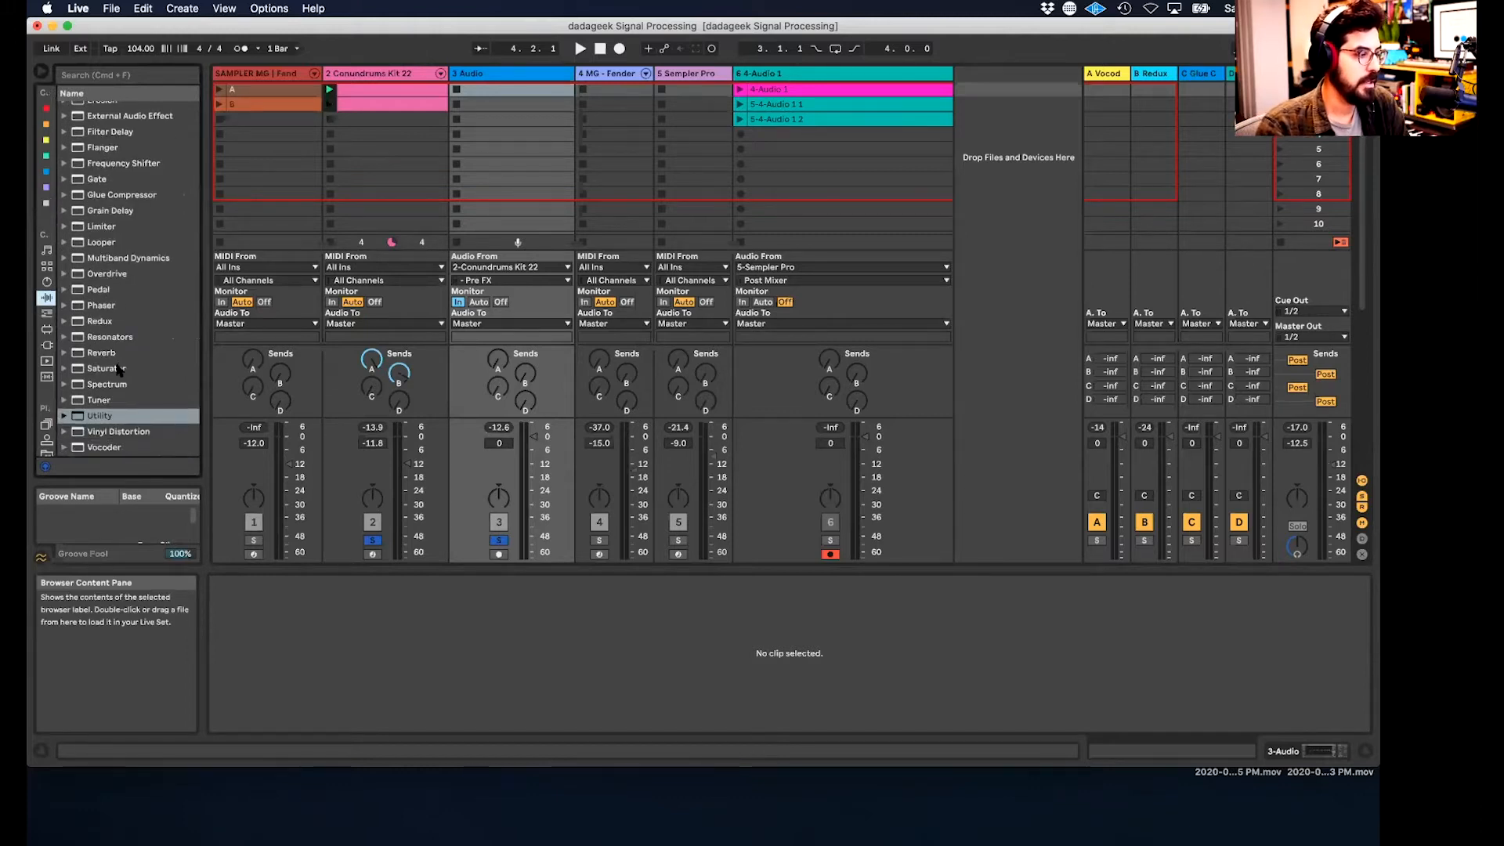
{"action": "left_click", "coordinate": [118, 338]}
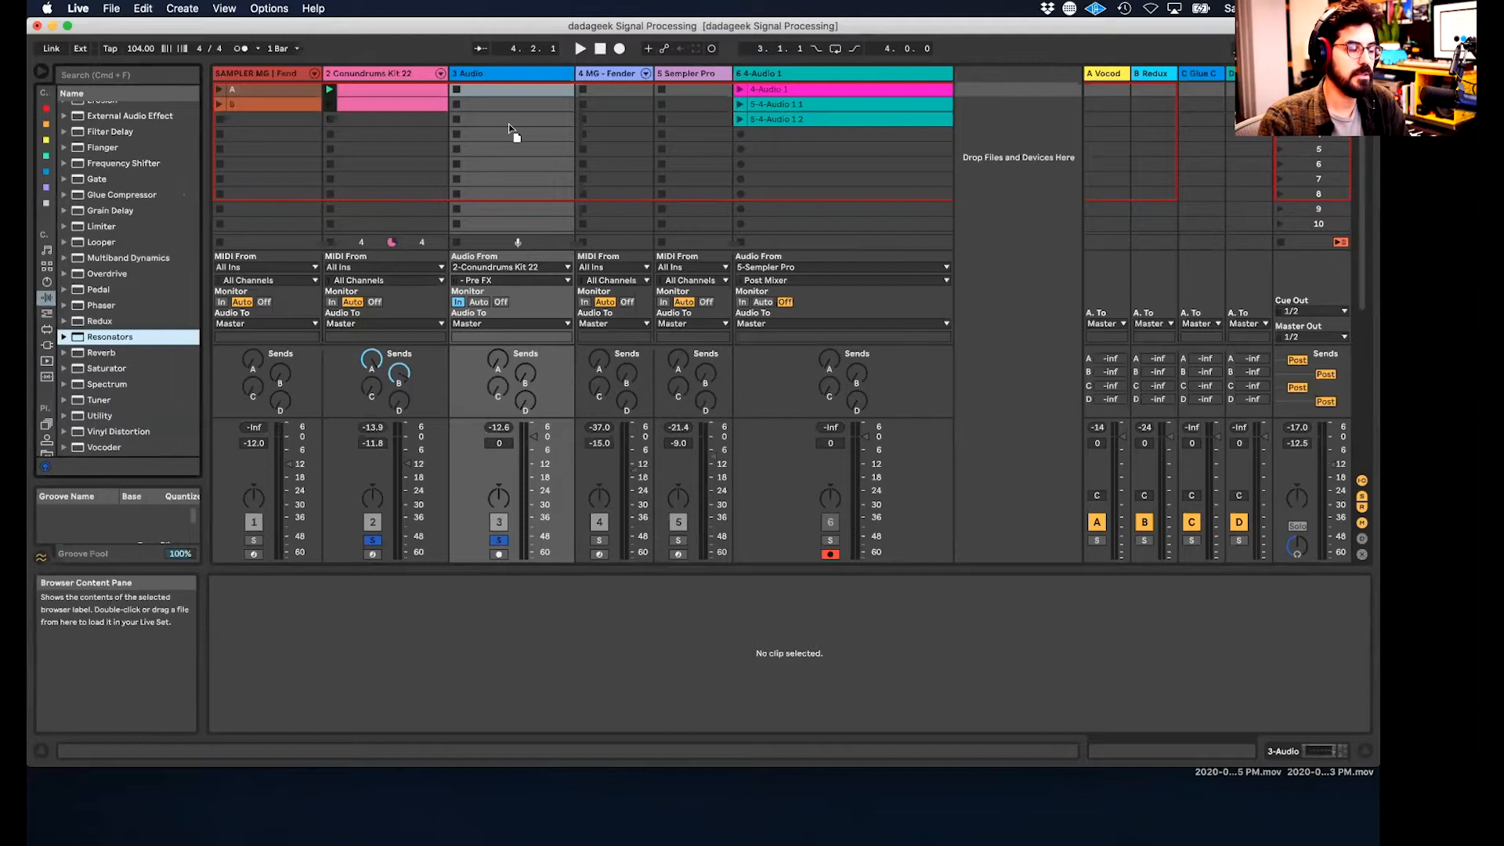
{"action": "left_click", "coordinate": [505, 74]}
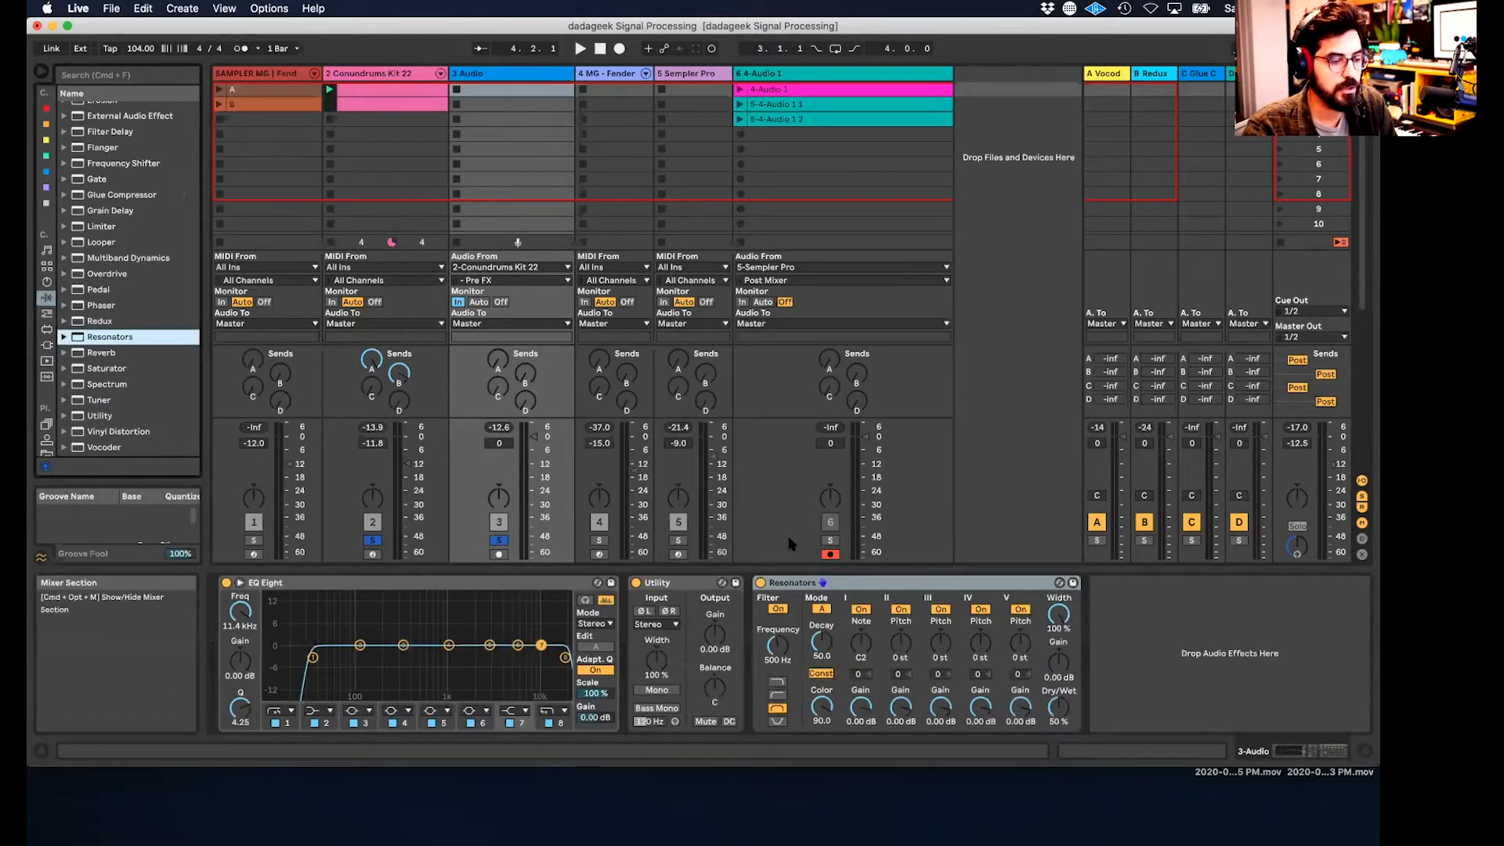
- Turn off the EQ Eight and Utility on the audio track, and play the drums through Resonators
{"action": "left_click", "coordinate": [636, 583]}
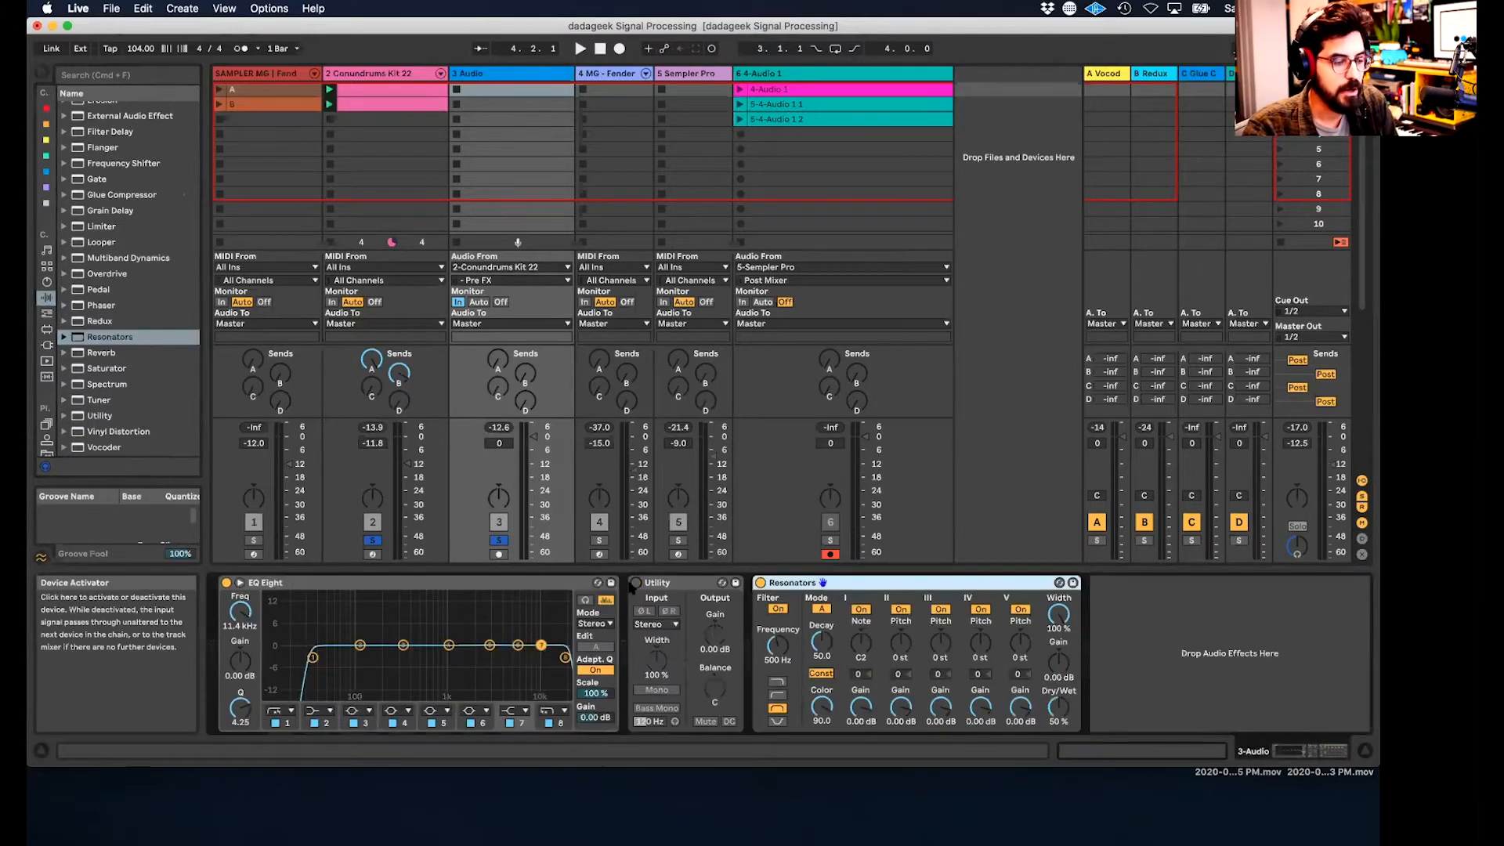
{"action": "left_click", "coordinate": [227, 583]}
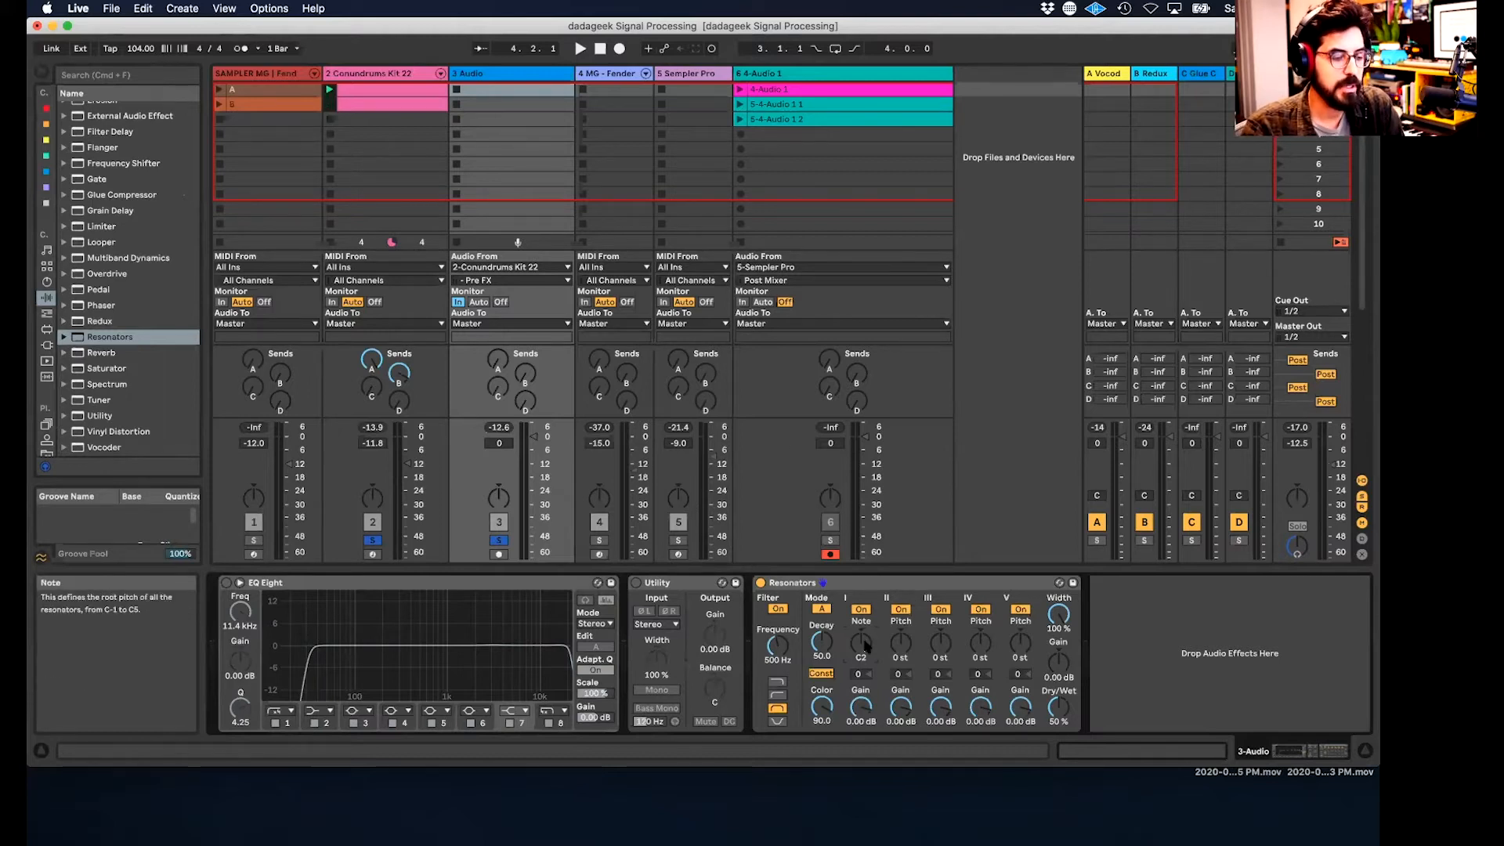
{"action": "mouse_move", "coordinate": [861, 644]}
{"action": "left_mouse_down"}
{"action": "mouse_move", "coordinate": [861, 612]}
{"action": "mouse_move", "coordinate": [864, 641]}
{"action": "left_mouse_up"}
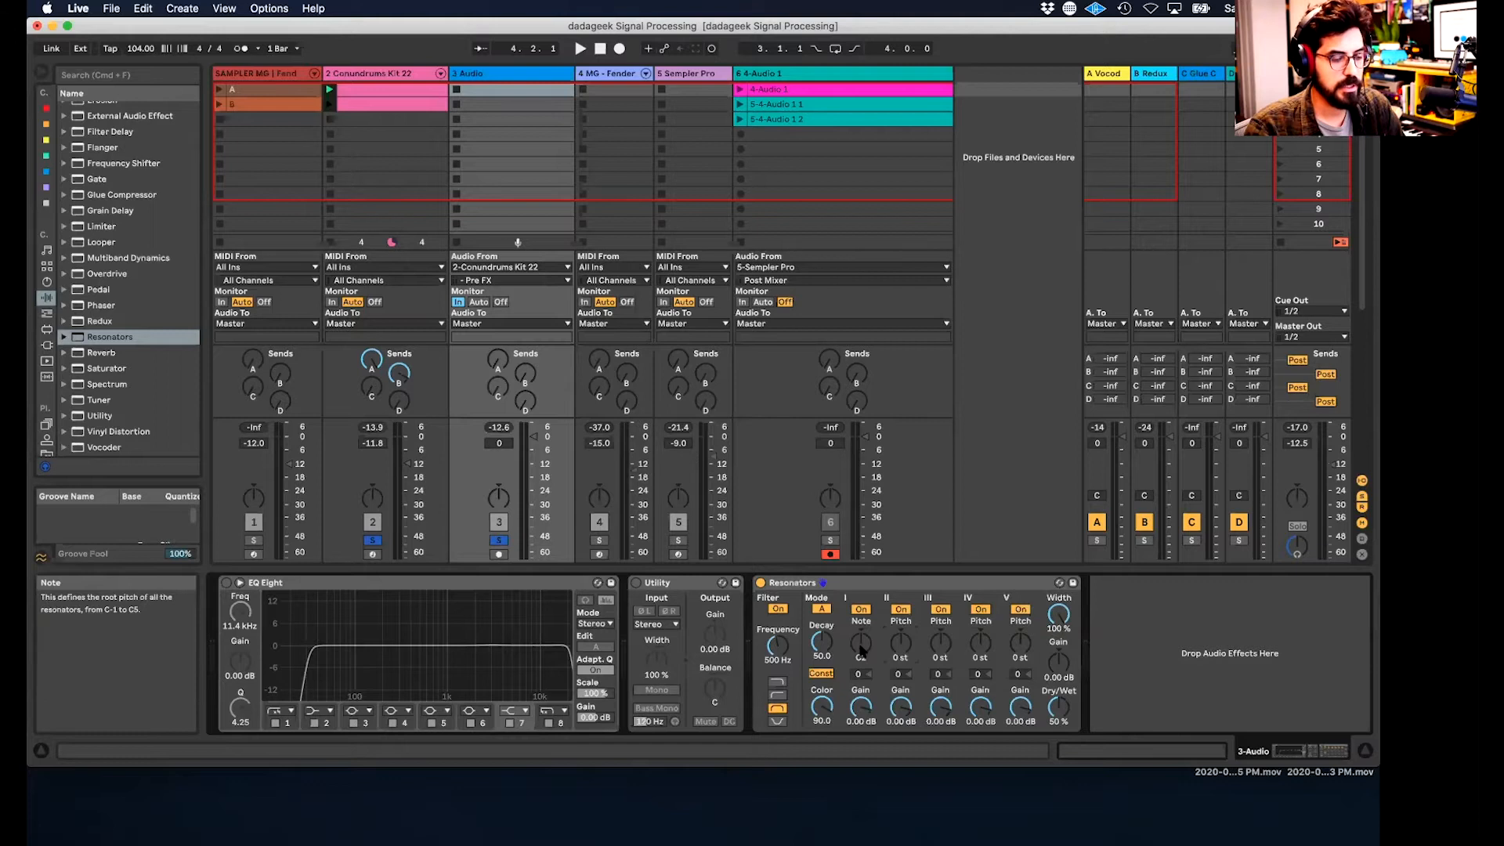
{"action": "key", "text": "space"}
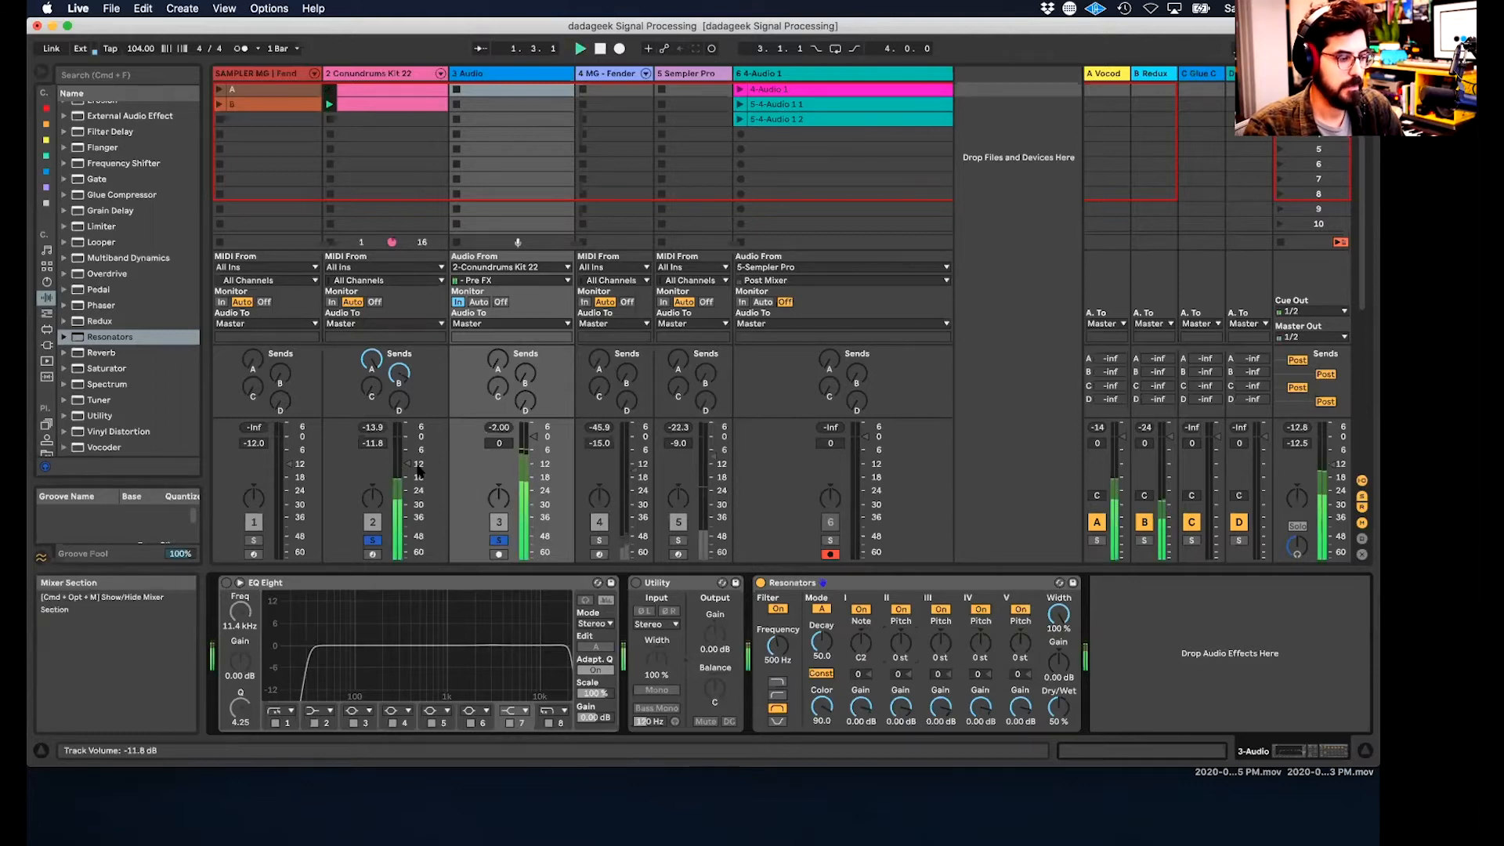
- Lower Conundrums Kit 22 to -46 dB, and set Resonators to 100% wet, 38.9 decay and II-V pitches of -8, +9, -15 and +7 st
{"action": "left_click_drag", "start_coordinate": [407, 463], "coordinate": [407, 513]}
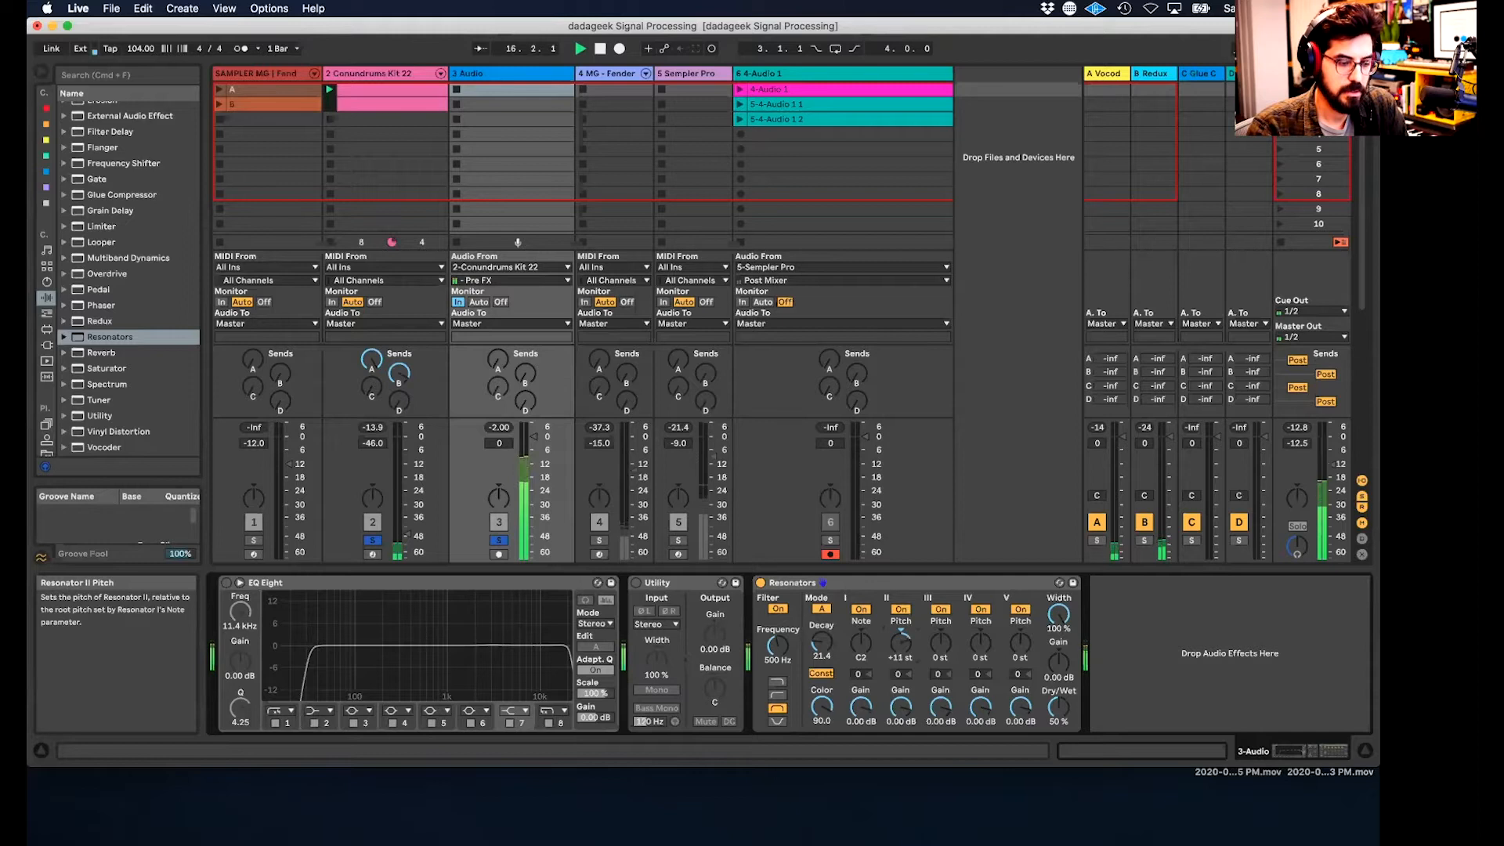
{"action": "left_click_drag", "start_coordinate": [1059, 706], "coordinate": [1058, 674]}
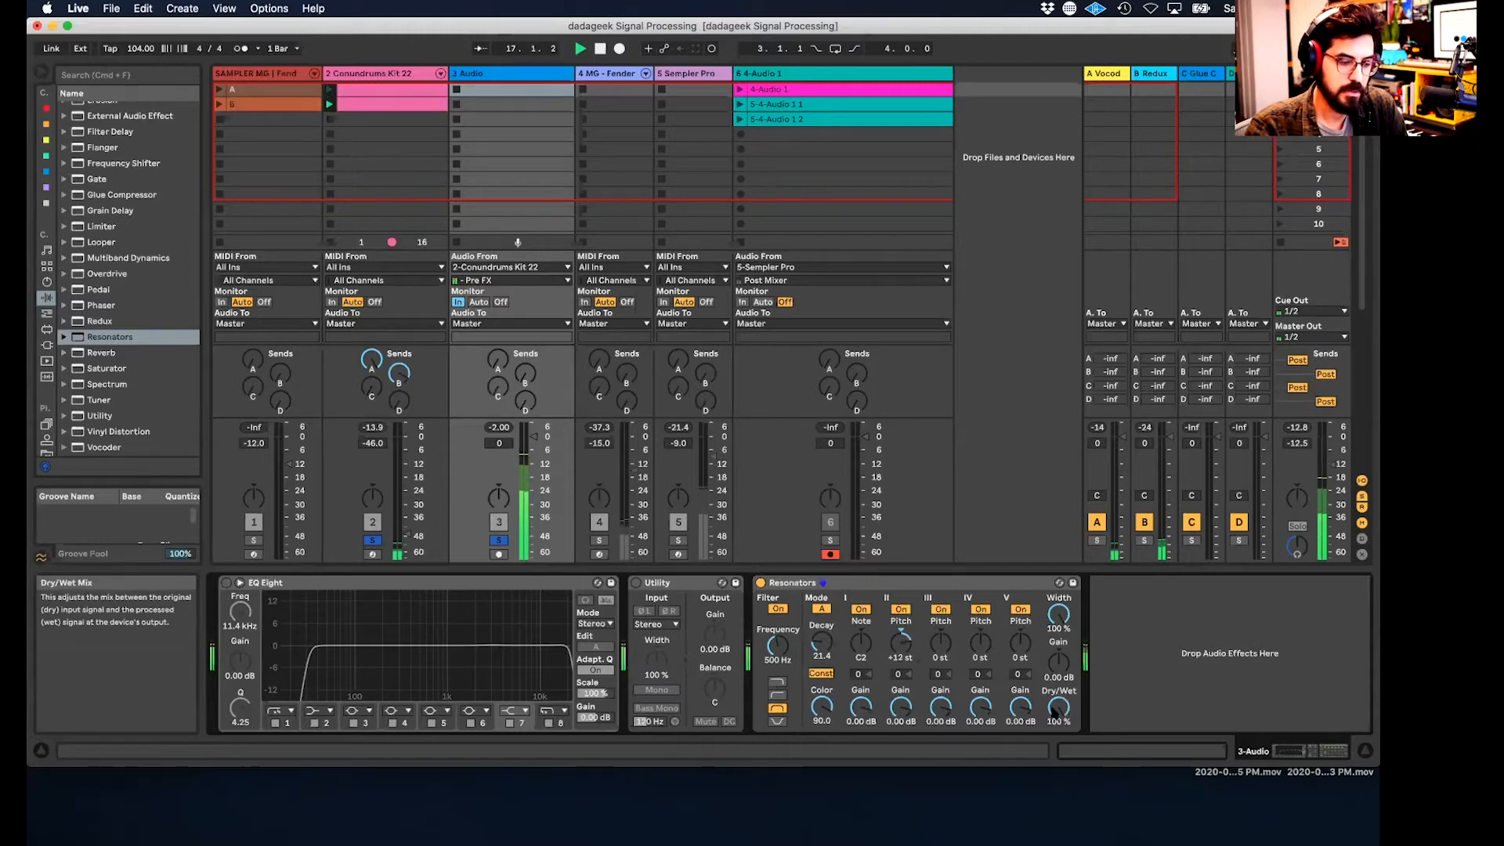
{"action": "left_click_drag", "start_coordinate": [899, 658], "coordinate": [899, 638]}
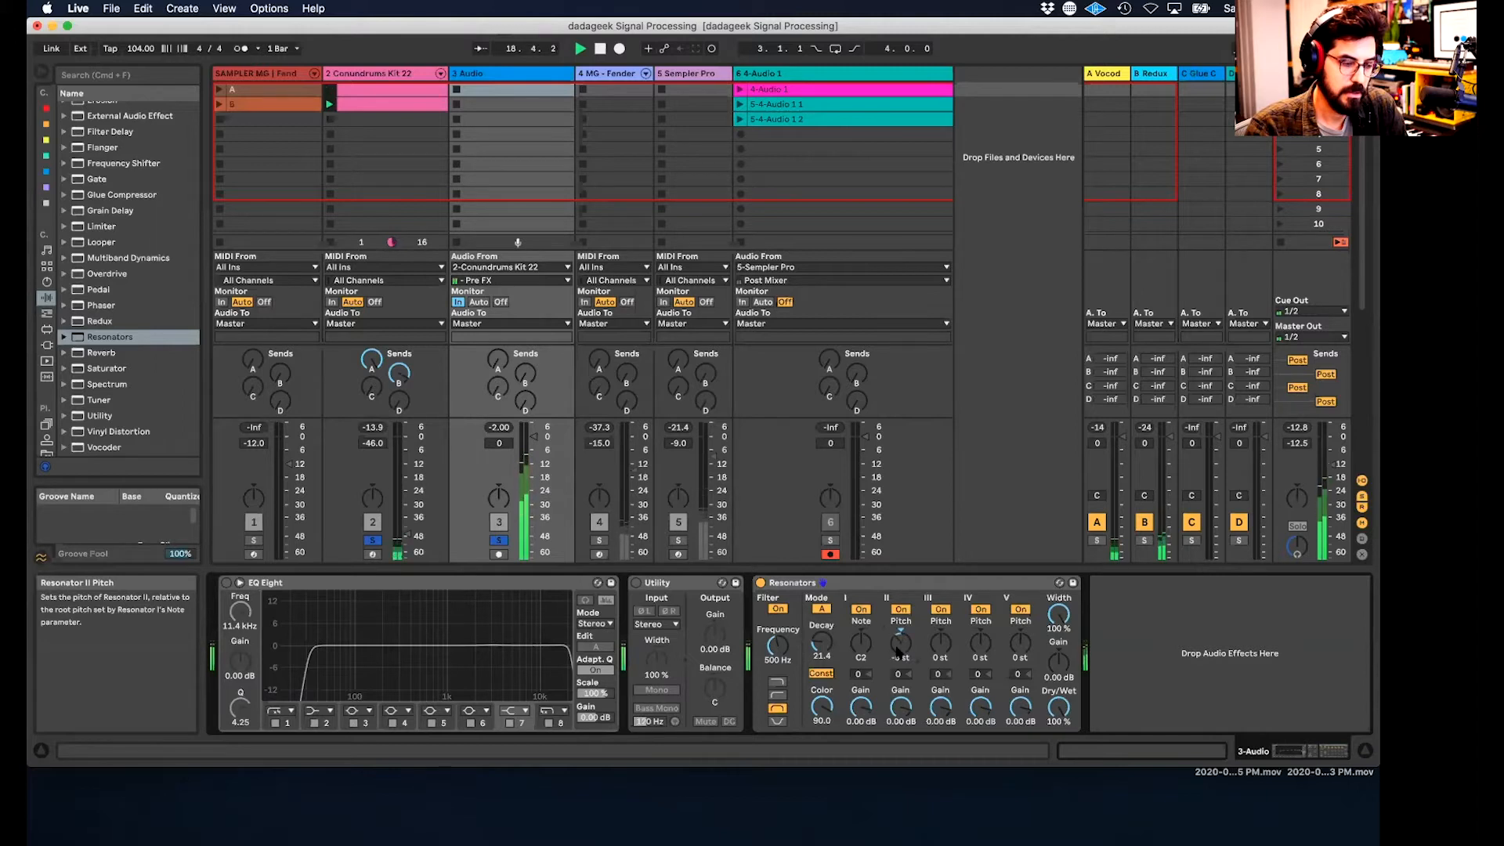
{"action": "left_click_drag", "start_coordinate": [833, 647], "coordinate": [833, 641]}
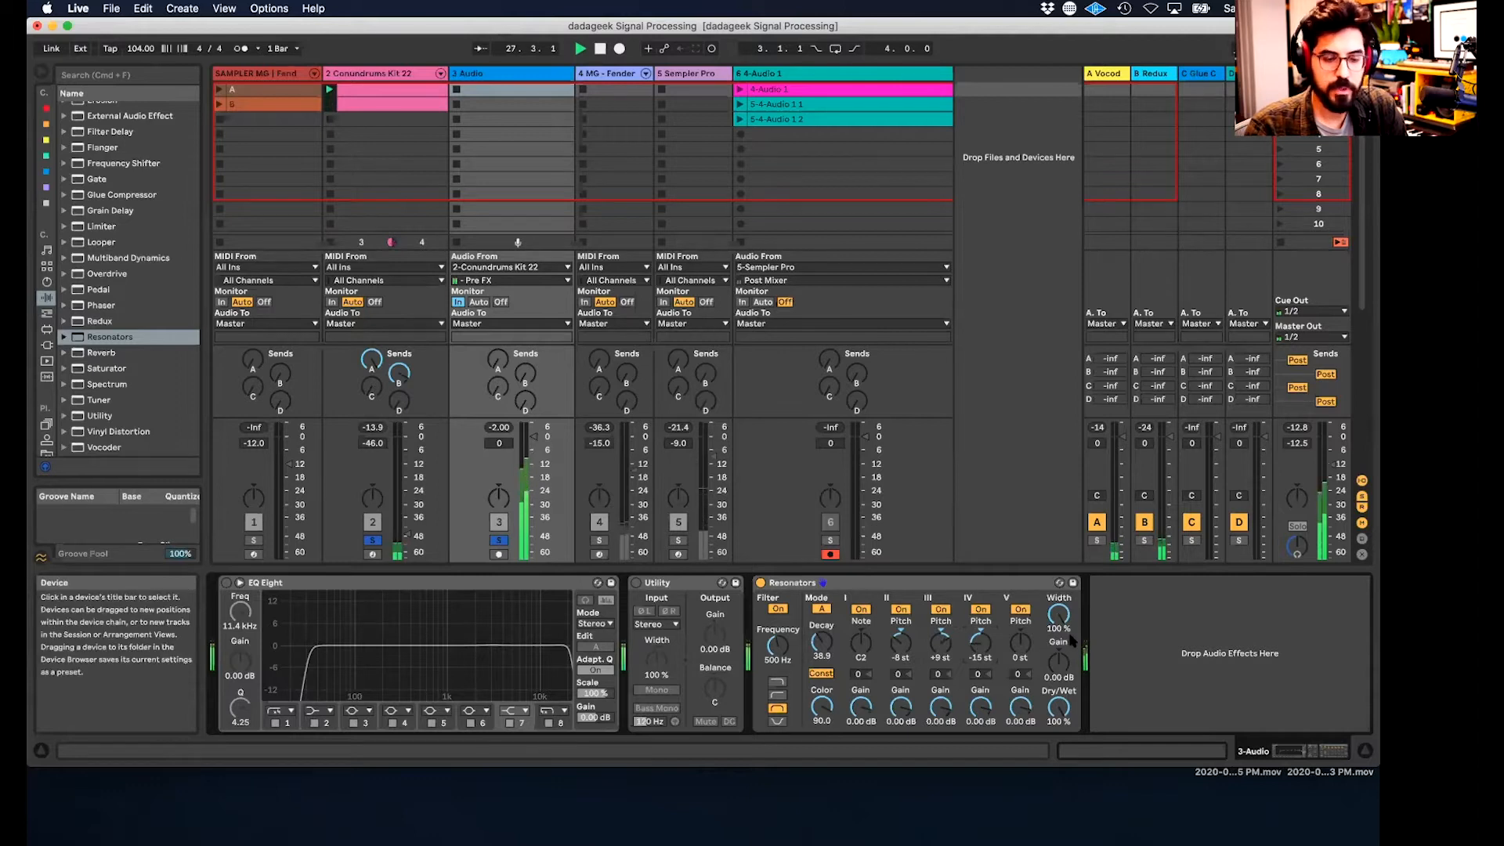
{"action": "left_click_drag", "start_coordinate": [1020, 644], "coordinate": [1020, 631]}
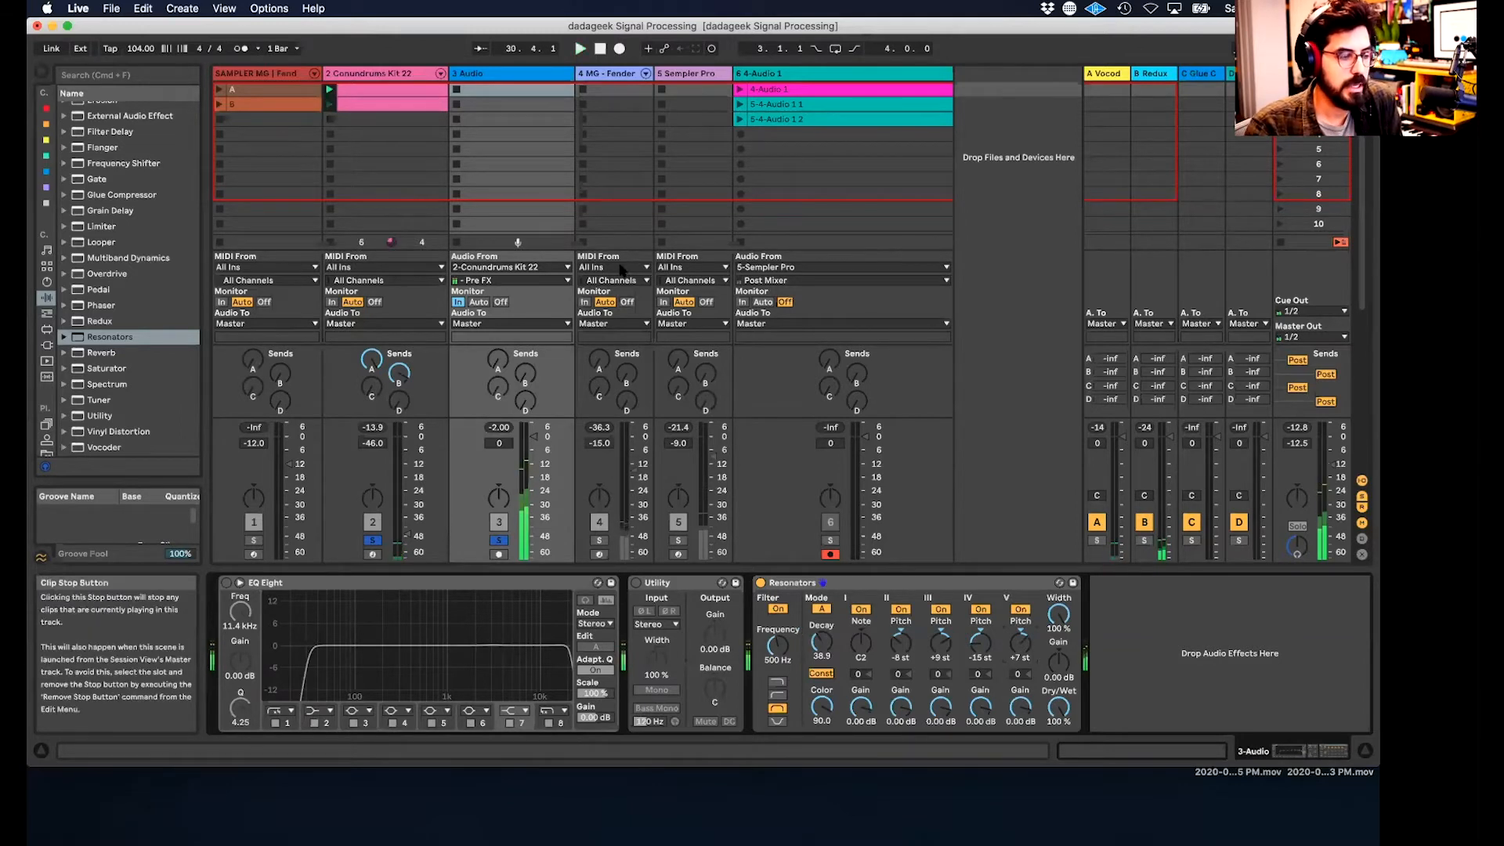
- Restart playback and rebalance the mix, with Conundrums Kit 22 at -10.4 dB and the Resonators audio track at -5.6 dB
{"action": "key", "text": "space"}
{"action": "key", "text": "space"}
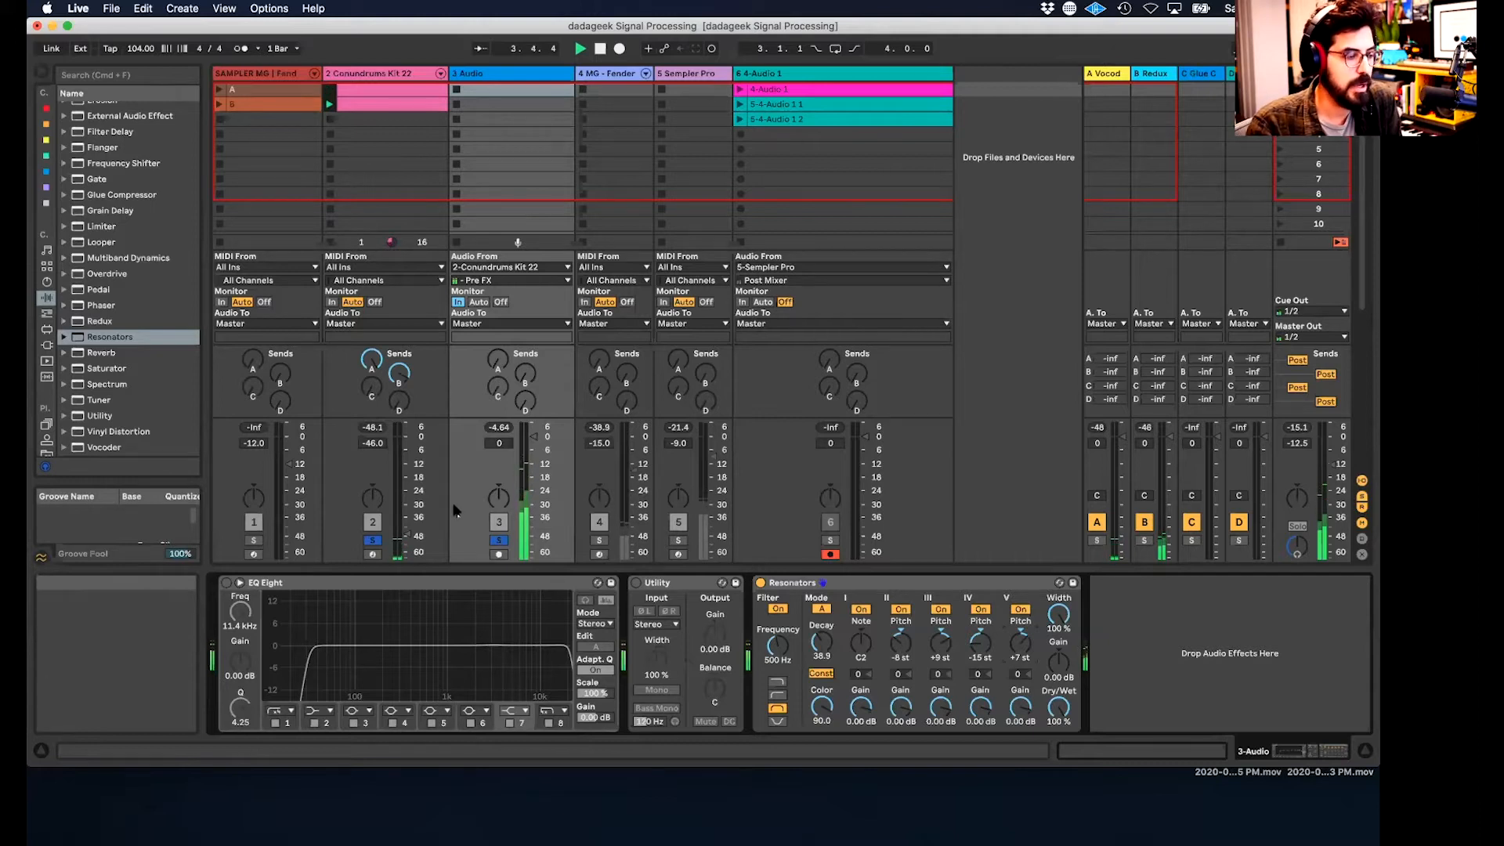
{"action": "left_click_drag", "start_coordinate": [408, 534], "coordinate": [407, 470]}
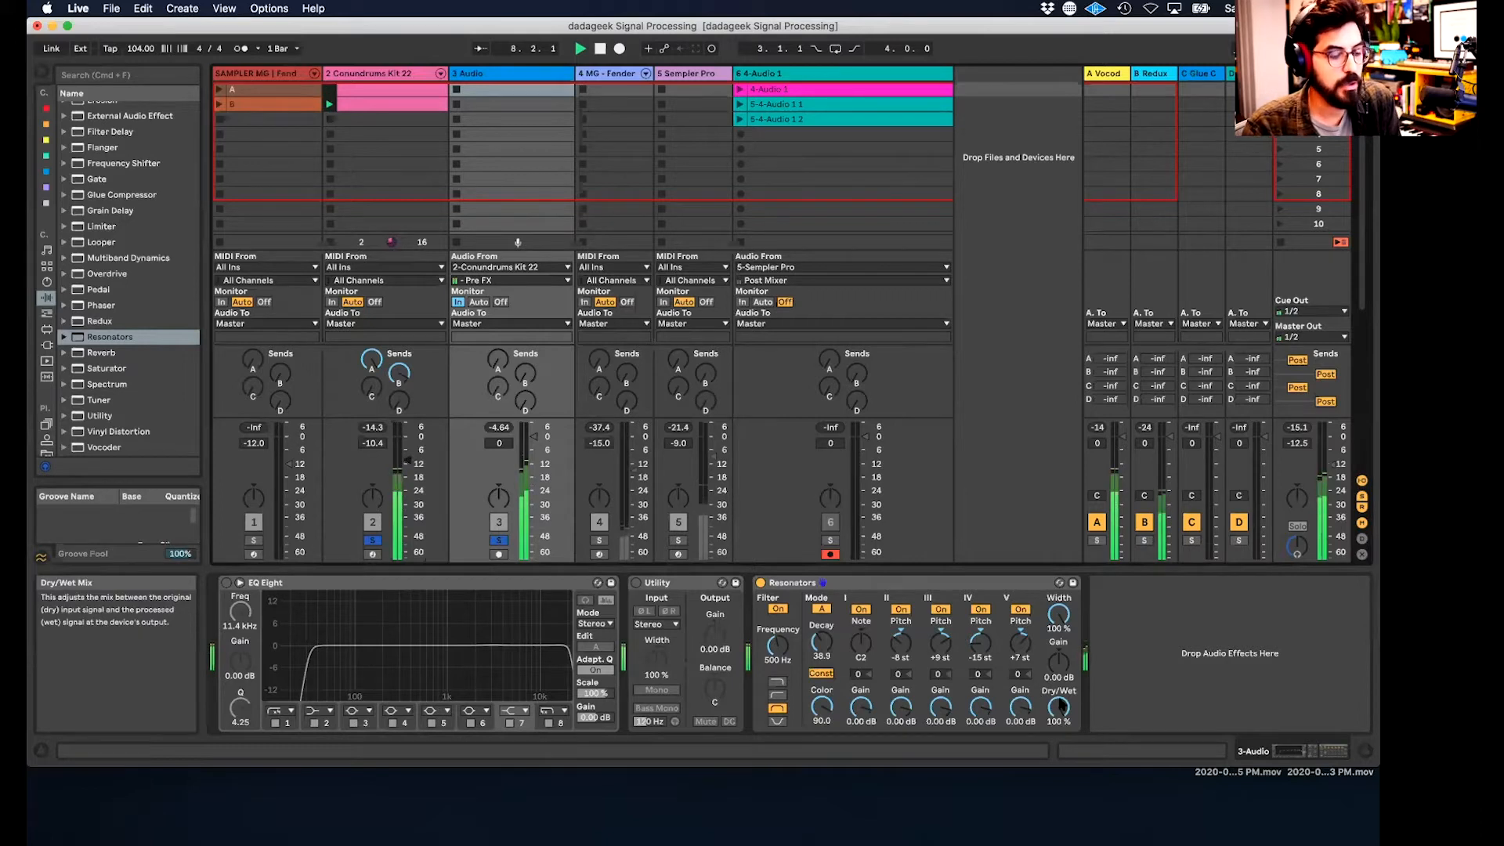
{"action": "left_click_drag", "start_coordinate": [535, 448], "coordinate": [535, 454]}
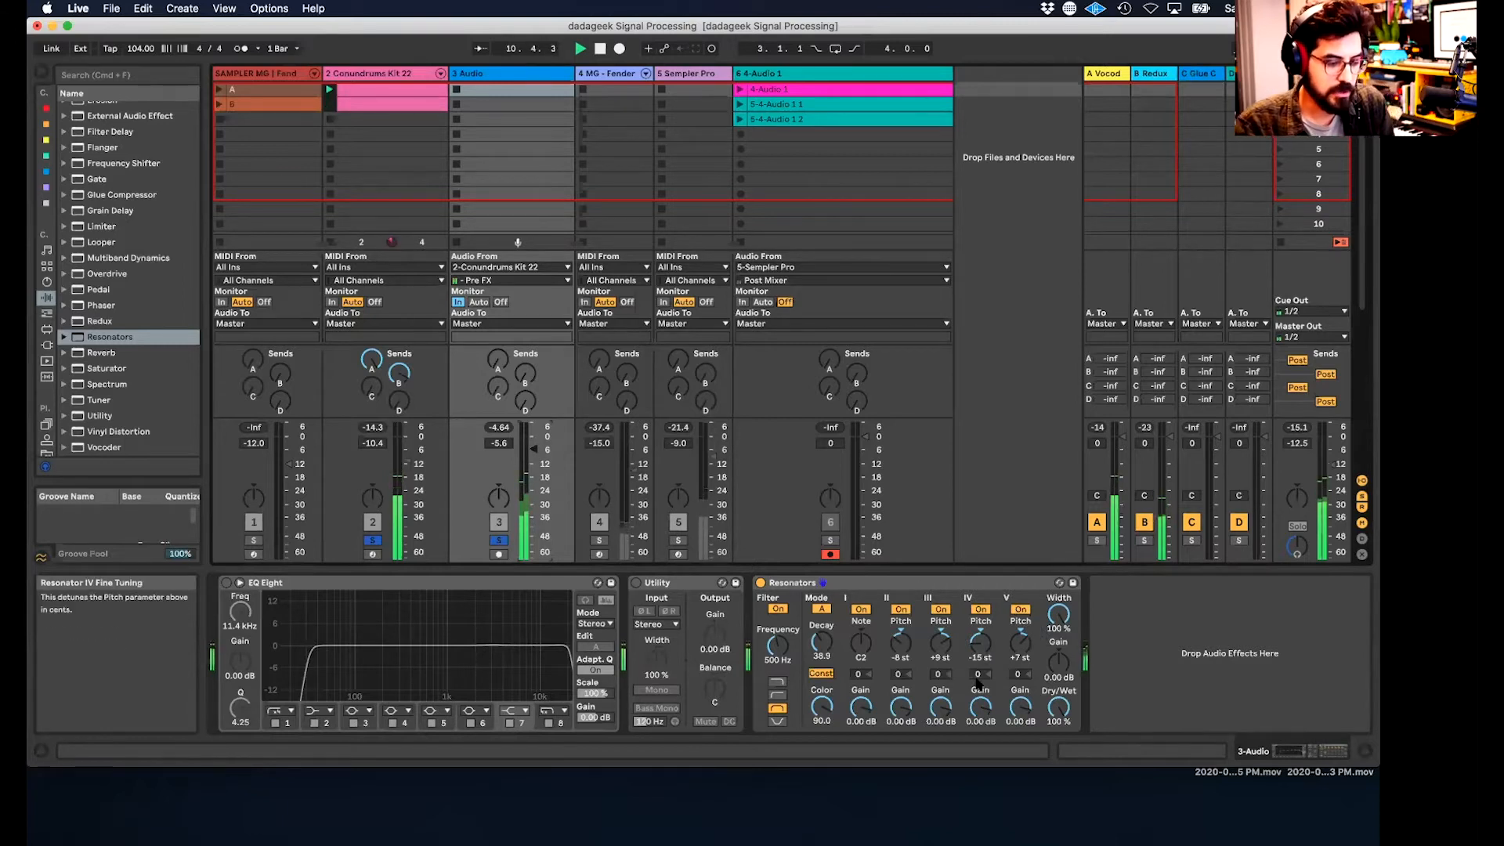
- Try the Resonators decay at 100, set it to 34.1, and lower the audio track's volume to -7.4 dB
{"action": "left_click_drag", "start_coordinate": [821, 644], "coordinate": [820, 651]}
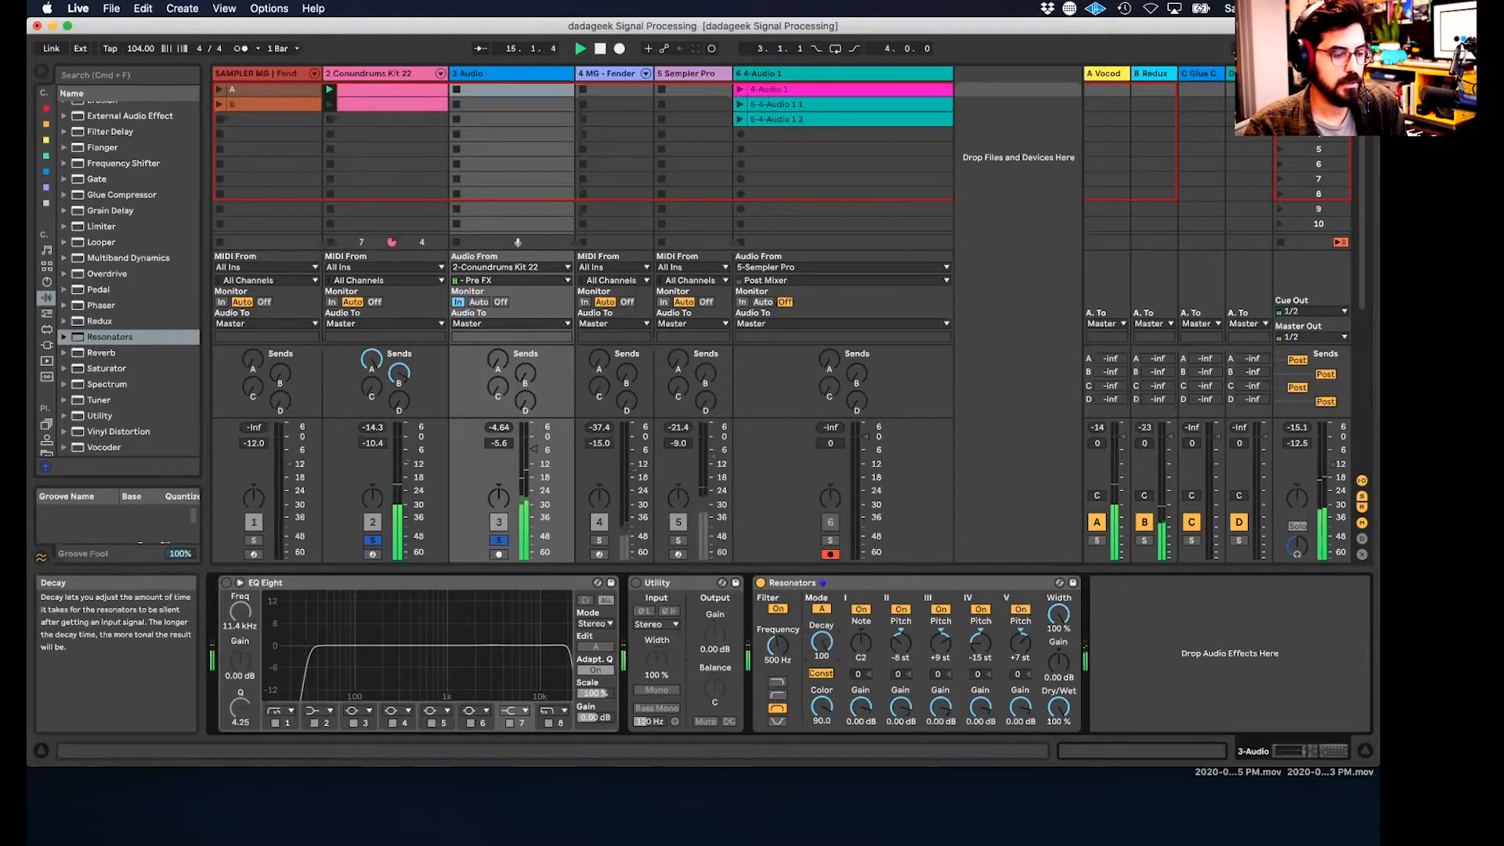
{"action": "left_click_drag", "start_coordinate": [821, 642], "coordinate": [822, 693]}
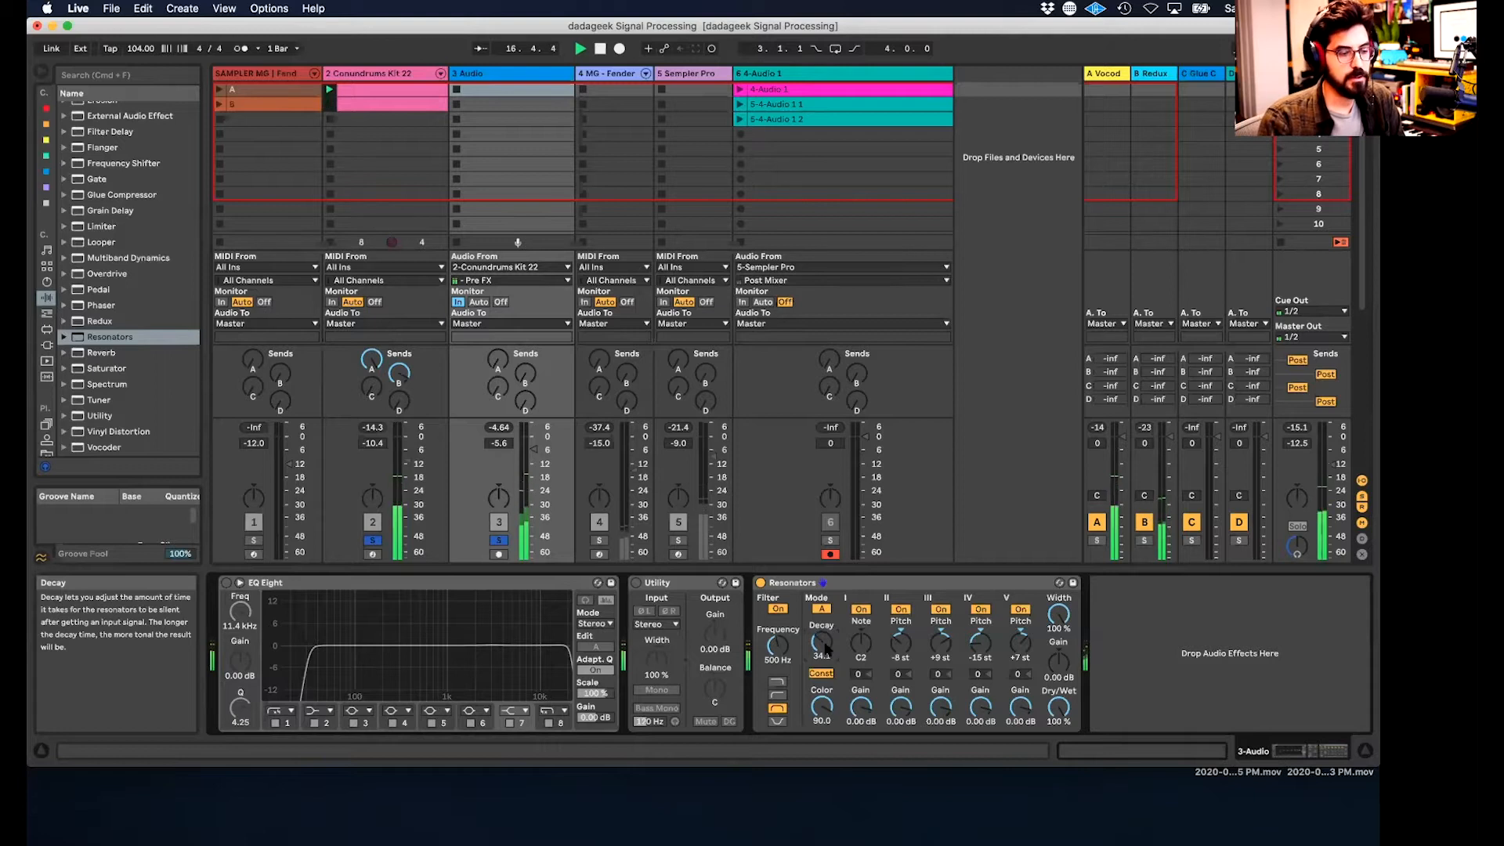
{"action": "left_click_drag", "start_coordinate": [533, 449], "coordinate": [533, 452]}
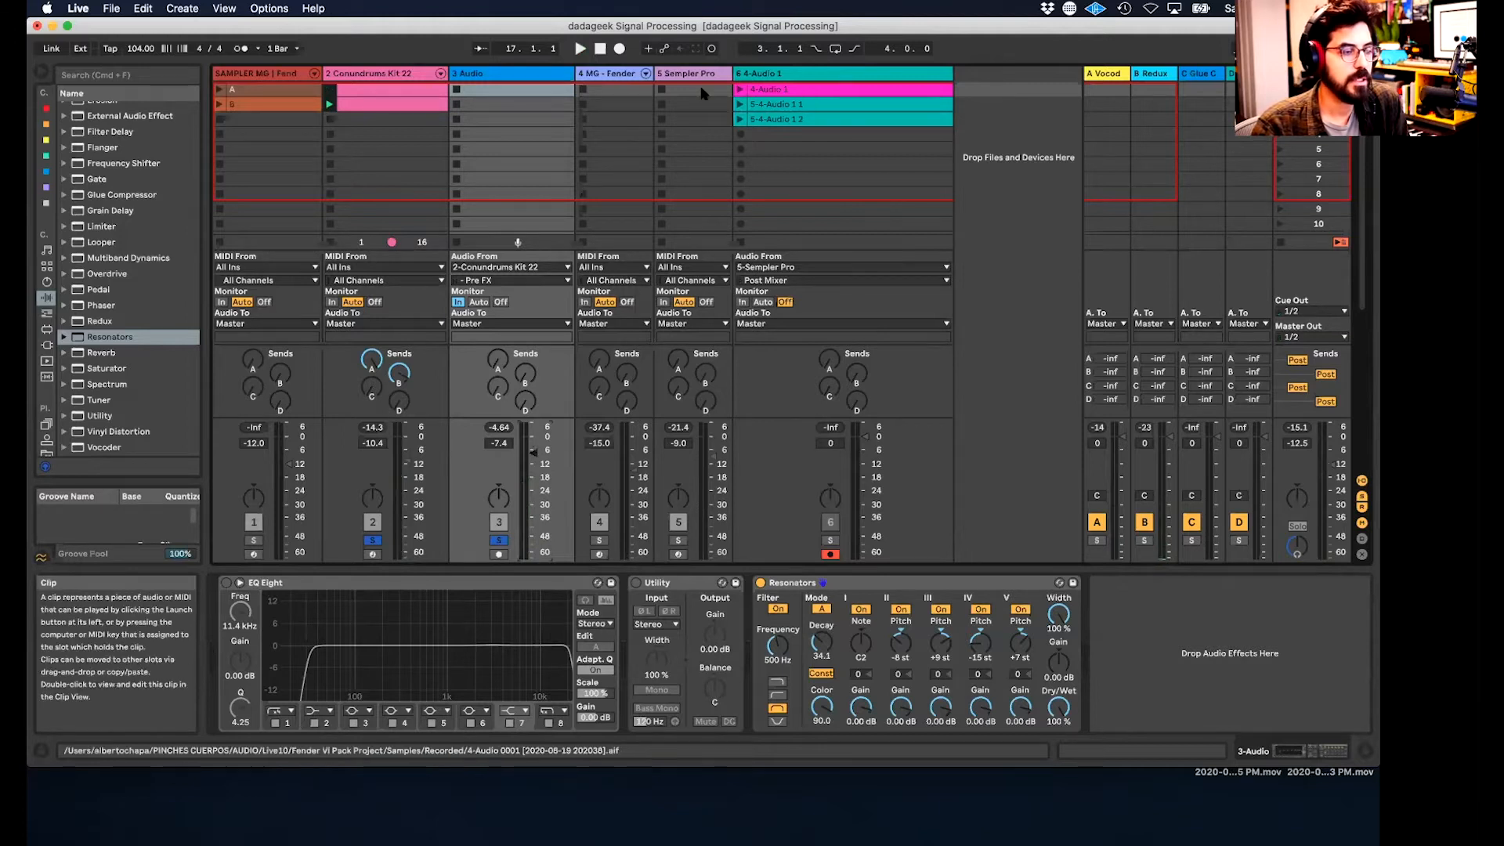
- Copy the 5-4-Audio 1 1 clip from the last audio track into the first clip slot of the Resonators audio track
{"action": "left_click", "coordinate": [546, 89]}
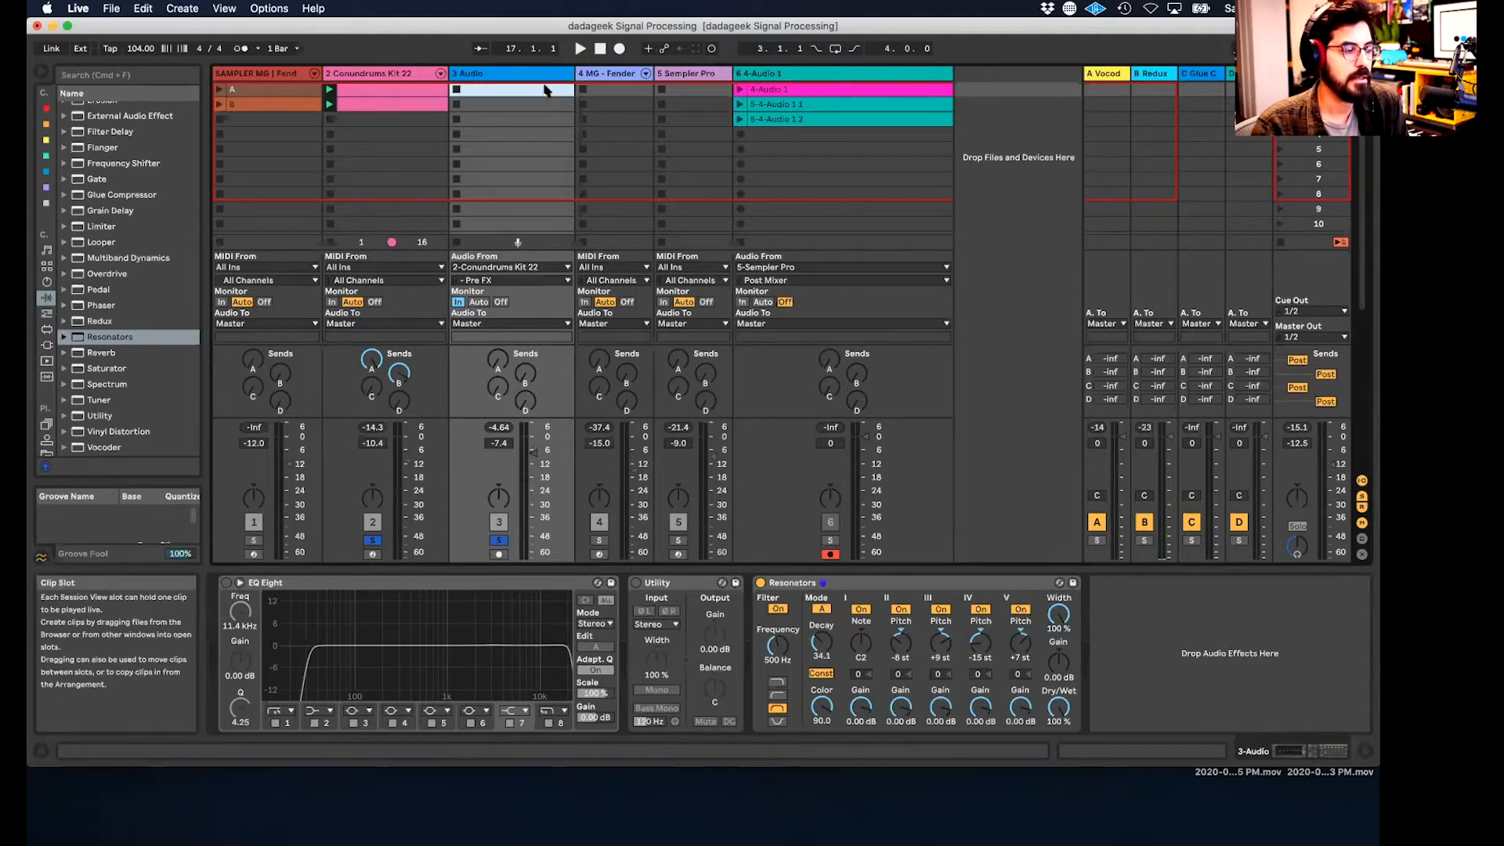
{"action": "left_click", "coordinate": [864, 92]}
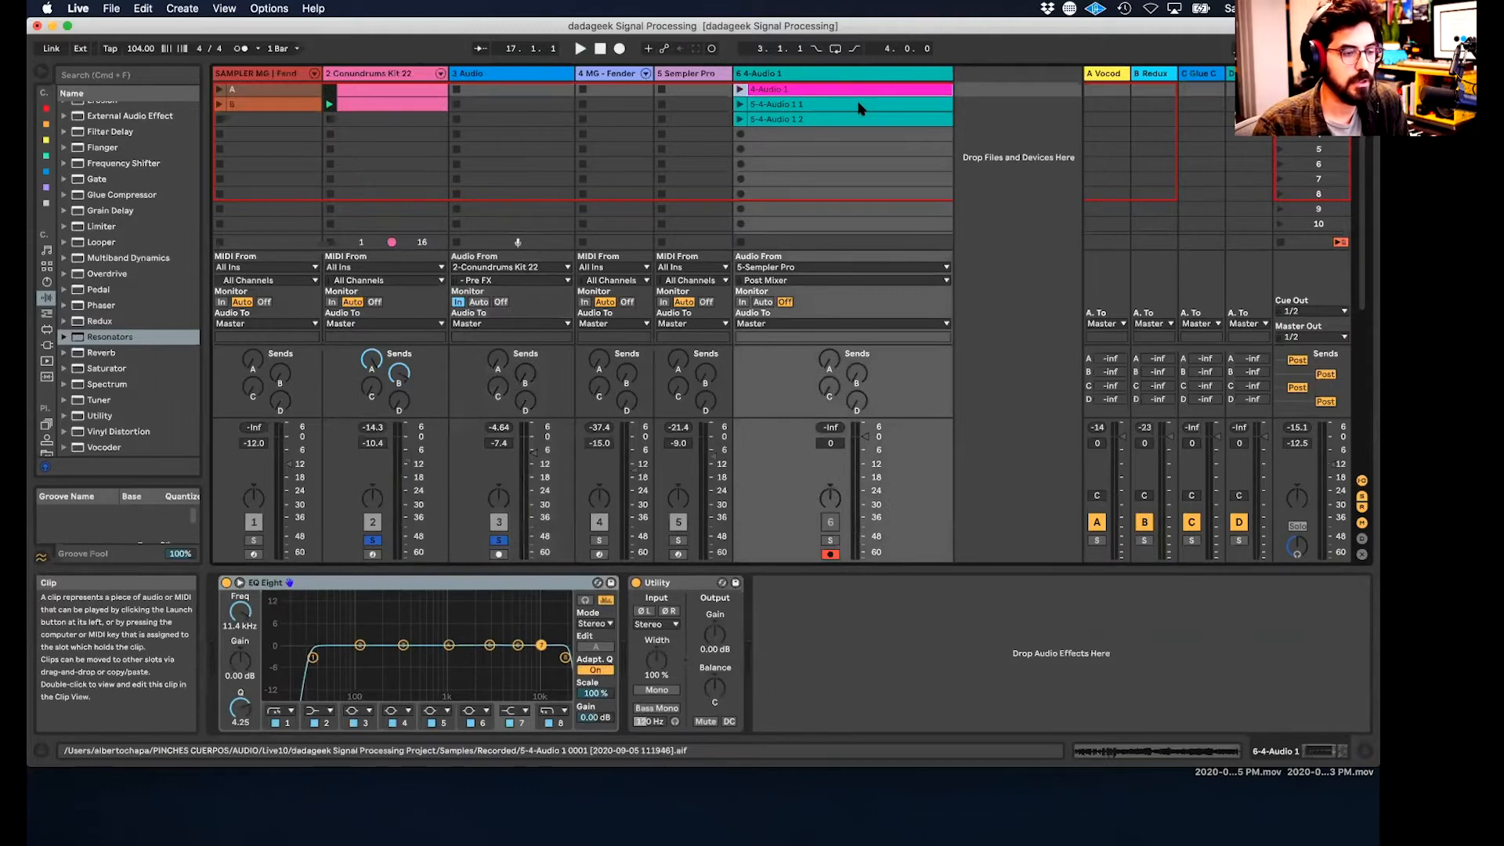
{"action": "left_click", "coordinate": [859, 107]}
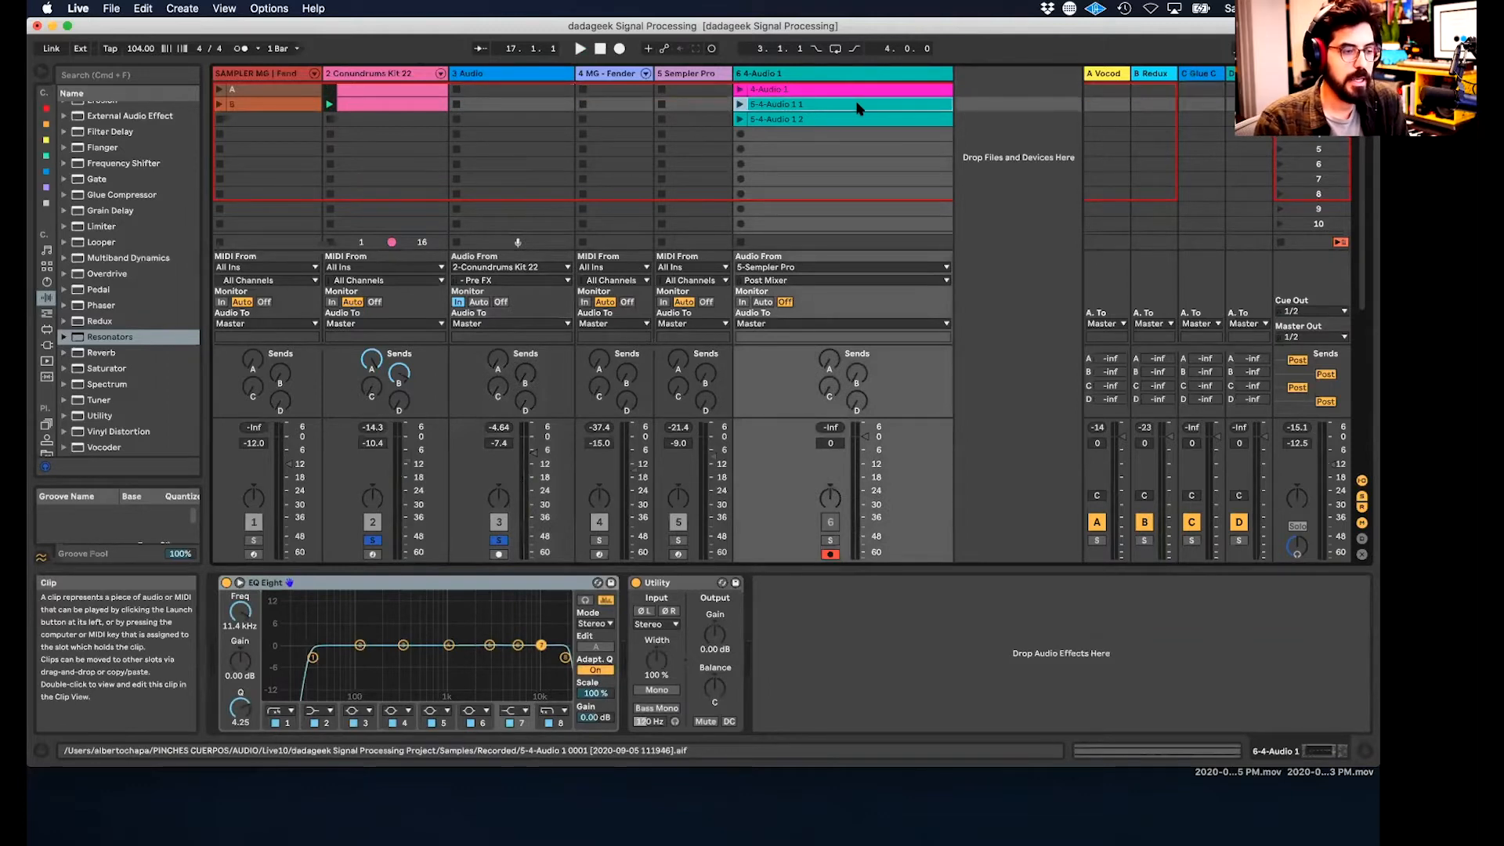
{"action": "right_click", "coordinate": [805, 105]}
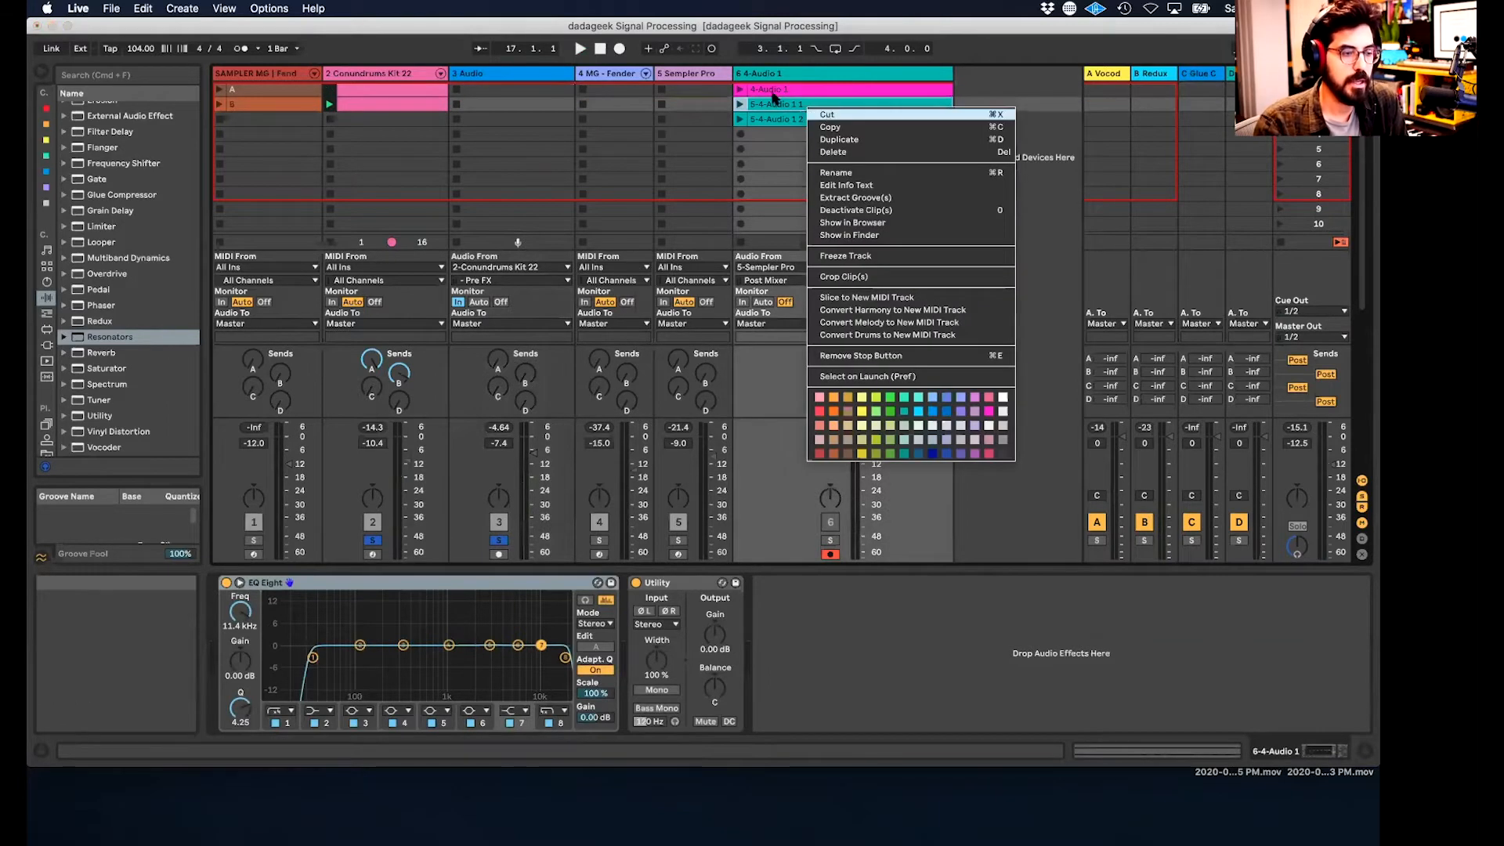
{"action": "left_click", "coordinate": [860, 129]}
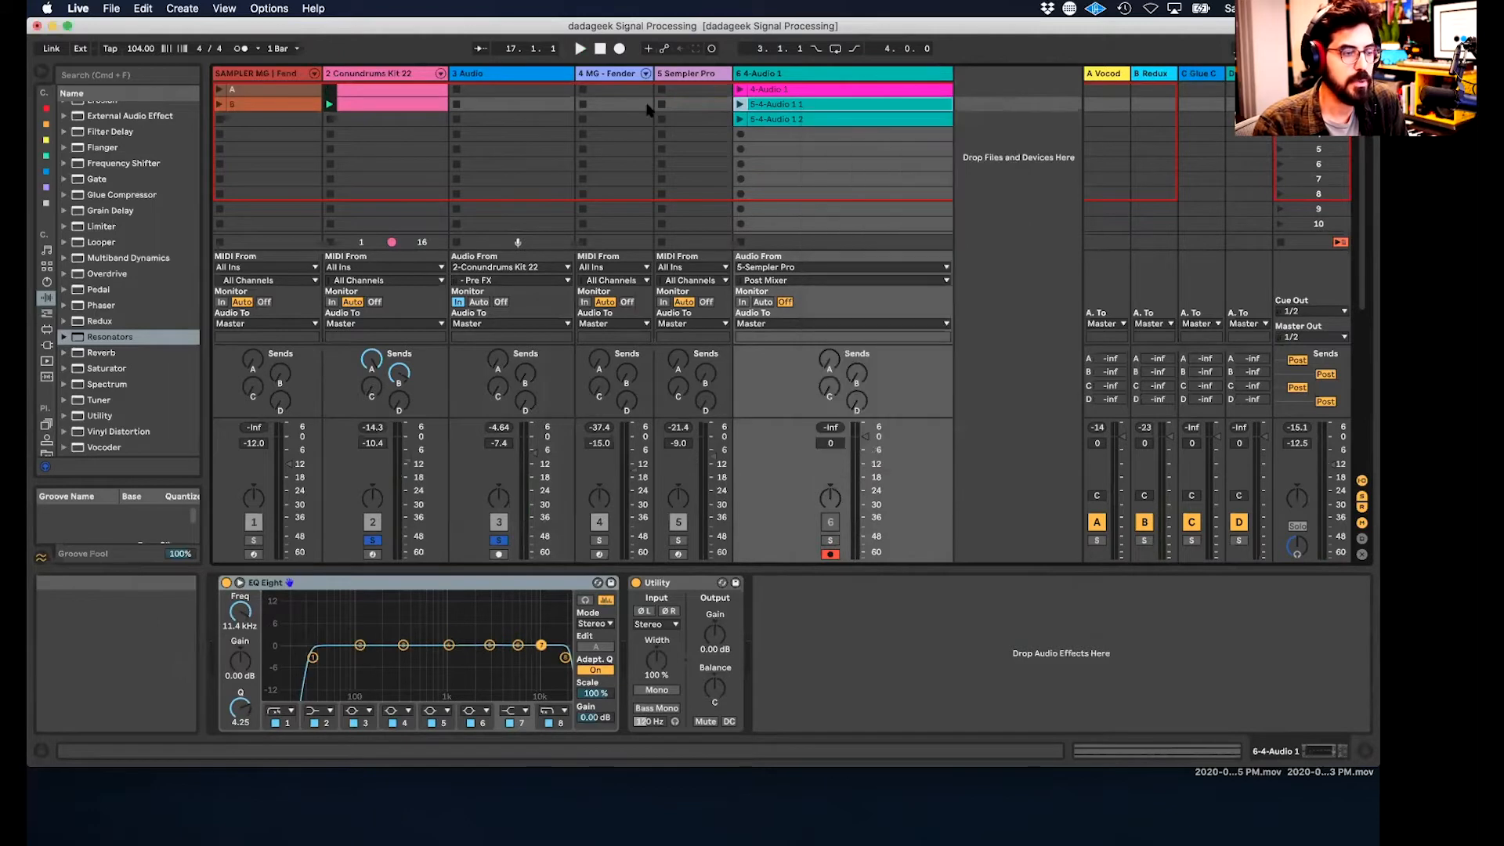
{"action": "left_click", "coordinate": [537, 91]}
{"action": "right_click", "coordinate": [534, 92]}
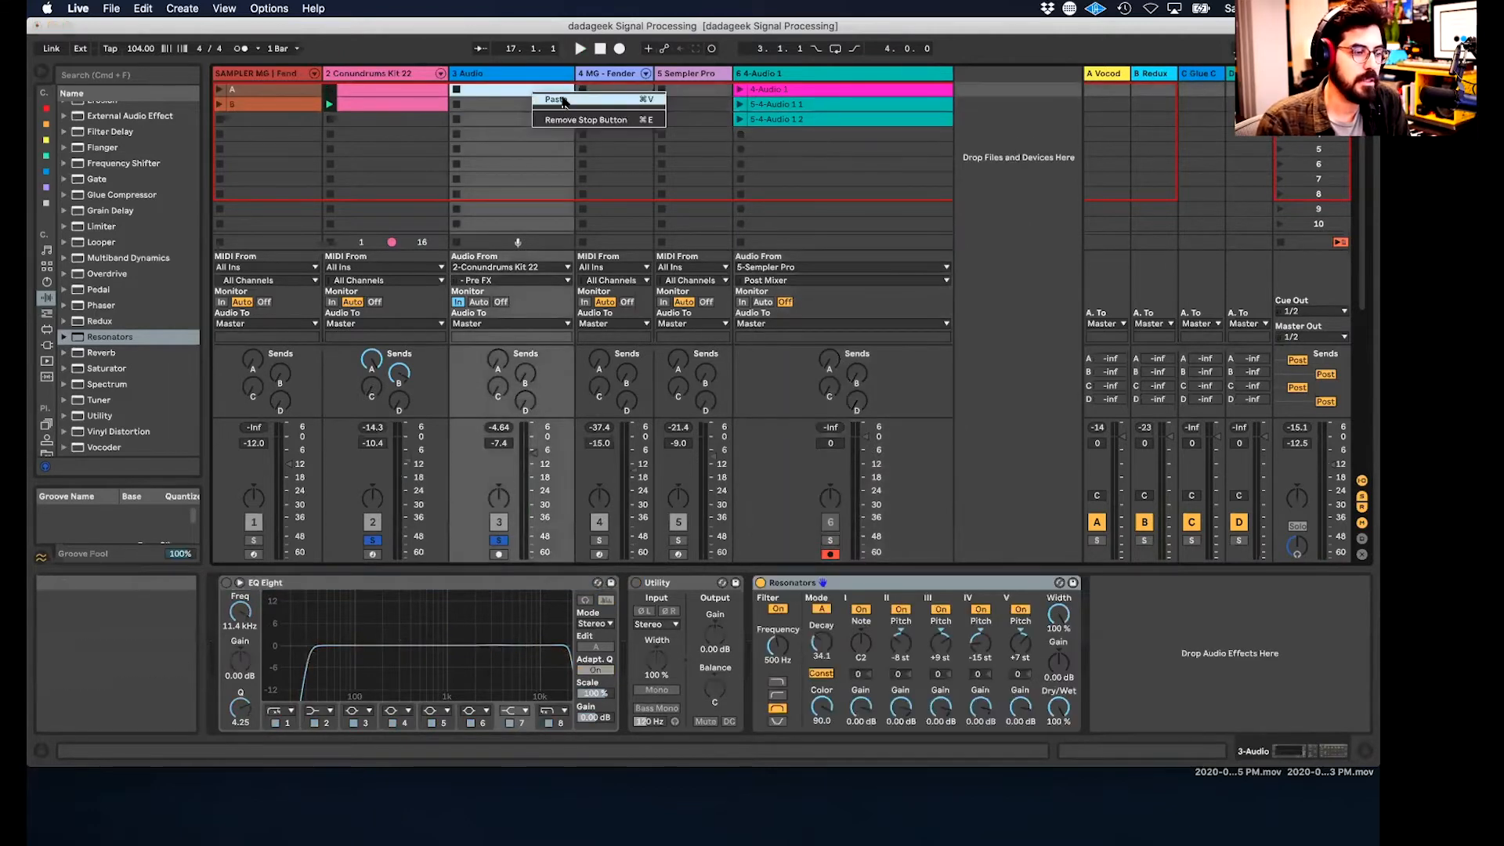
{"action": "left_click", "coordinate": [558, 99]}
- Silence the pasted clip by lowering its clip gain to -inf dB, and launch it with the track's devices shown
{"action": "left_click", "coordinate": [530, 92]}
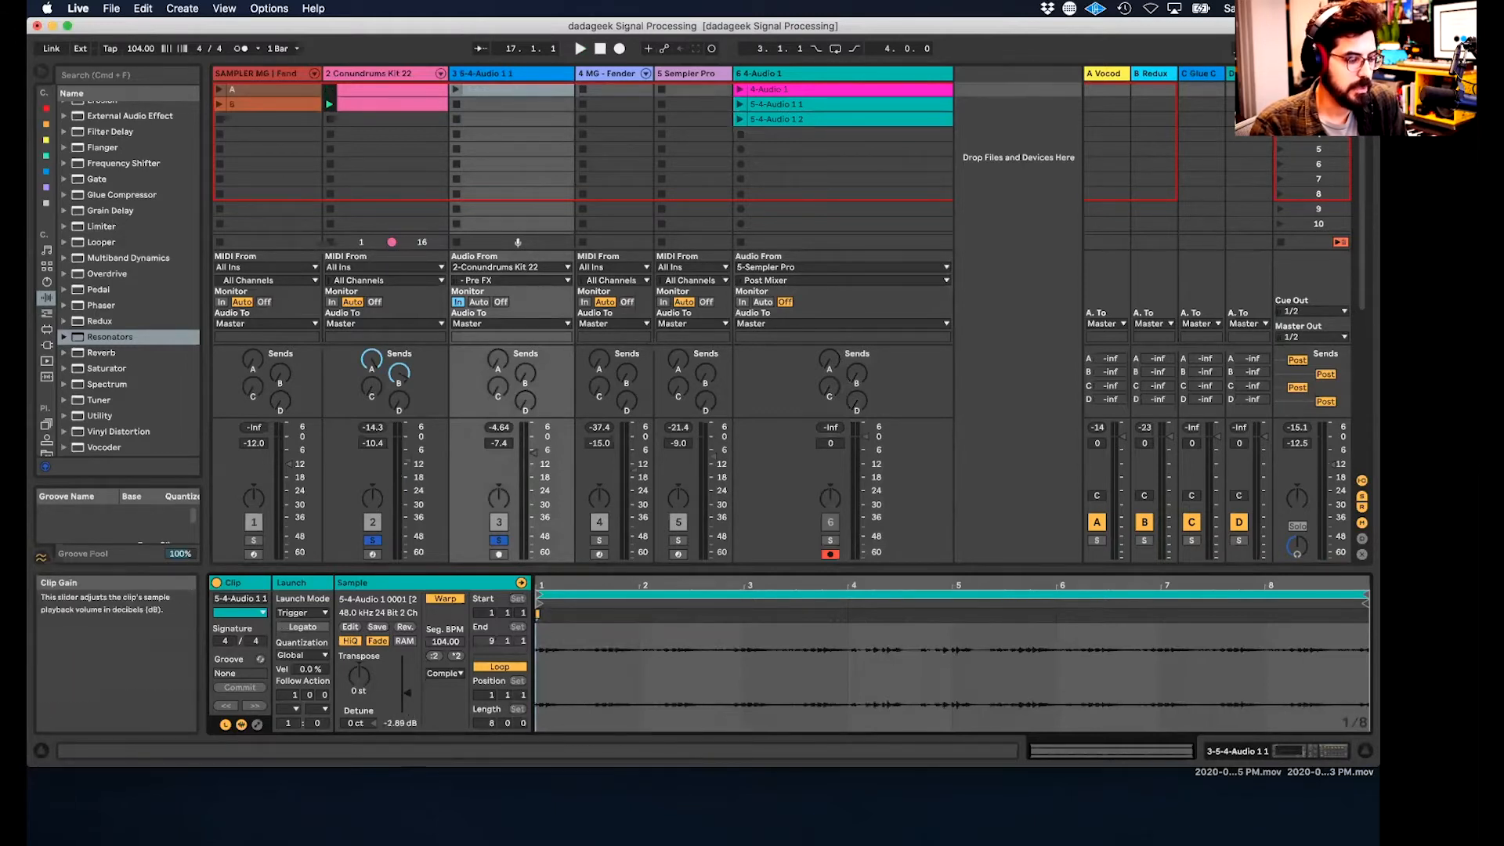
{"action": "left_click_drag", "start_coordinate": [406, 693], "coordinate": [406, 714]}
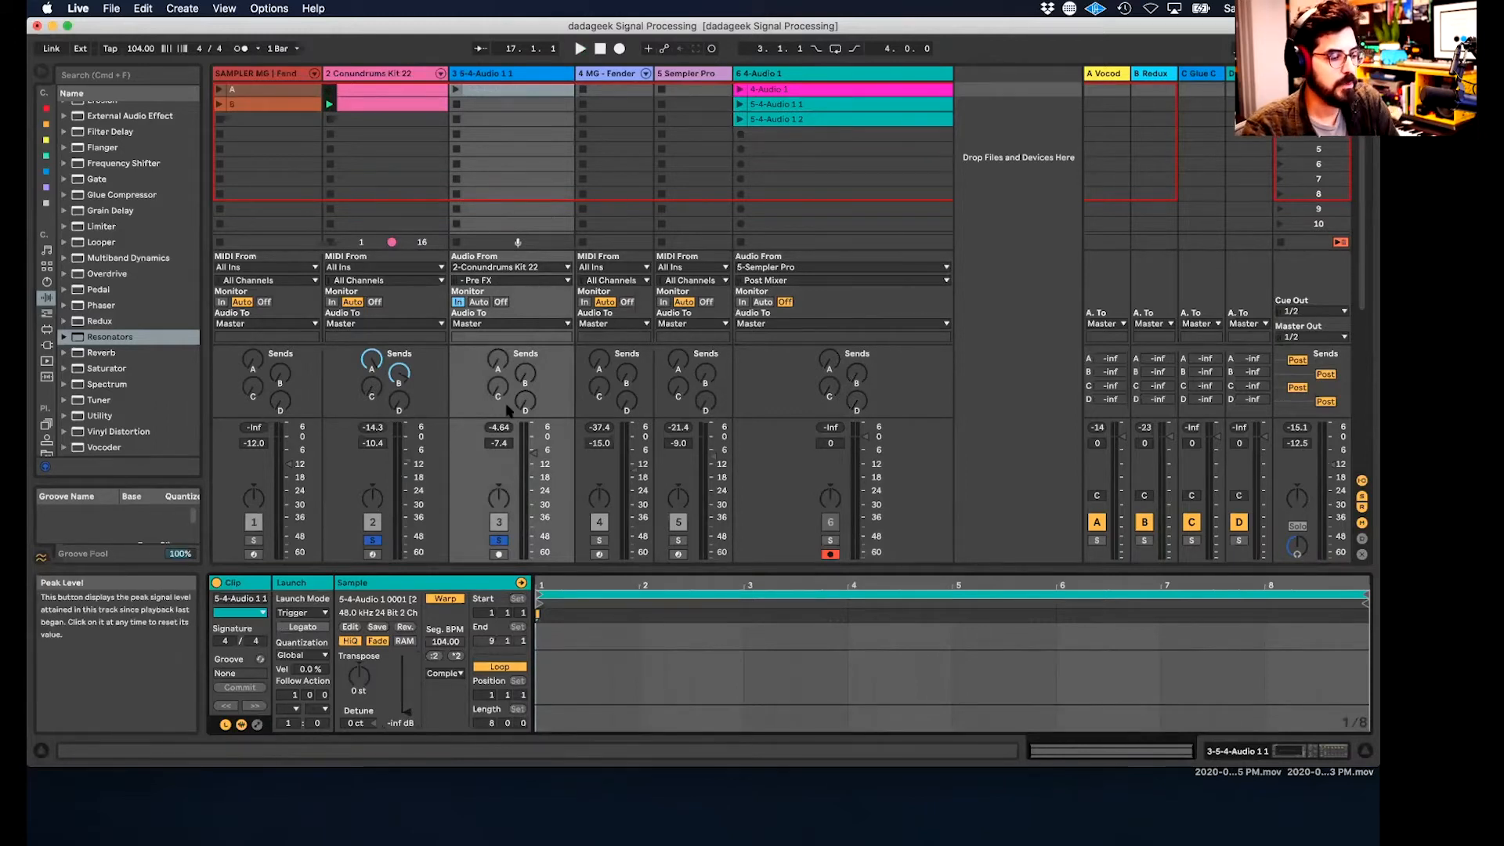
{"action": "double_click", "coordinate": [502, 75]}
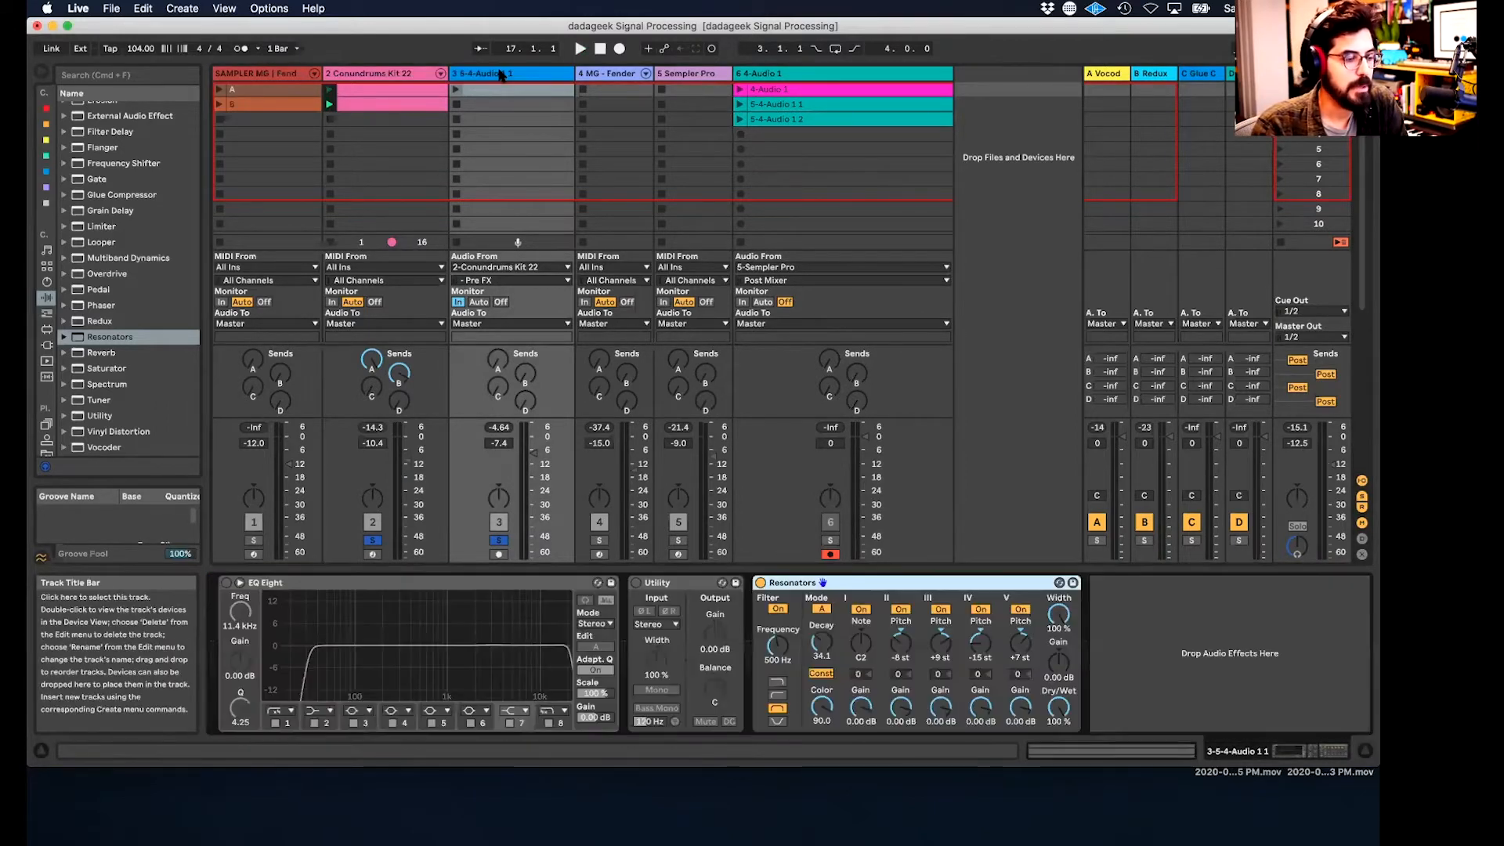
{"action": "left_click", "coordinate": [456, 90]}
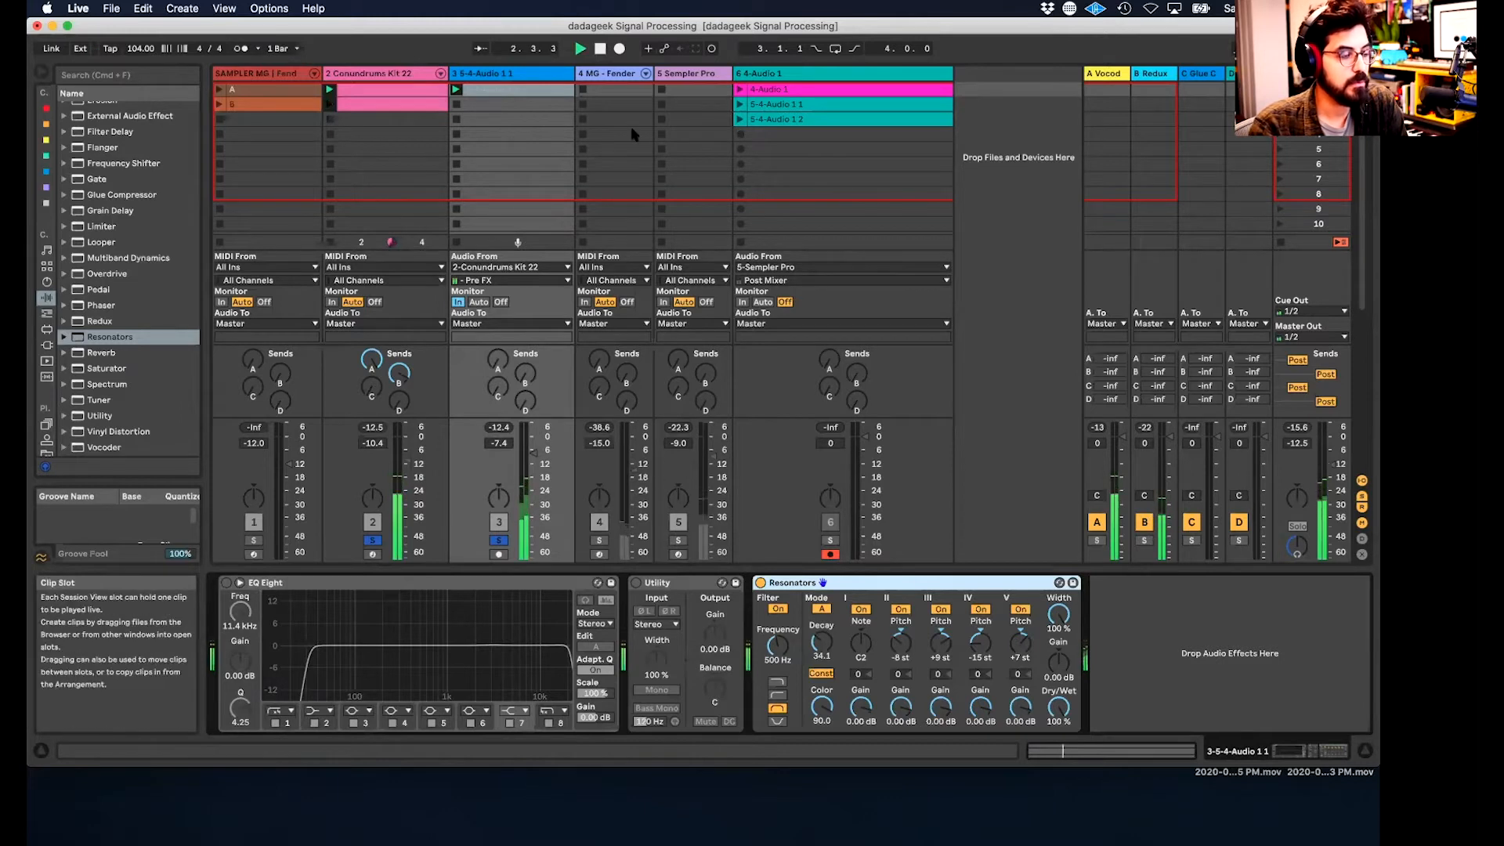
- Show the automation of Resonator I's Note in the clip and raise the envelope to D2 from bar 2 to bar 3
{"action": "right_click", "coordinate": [869, 642]}
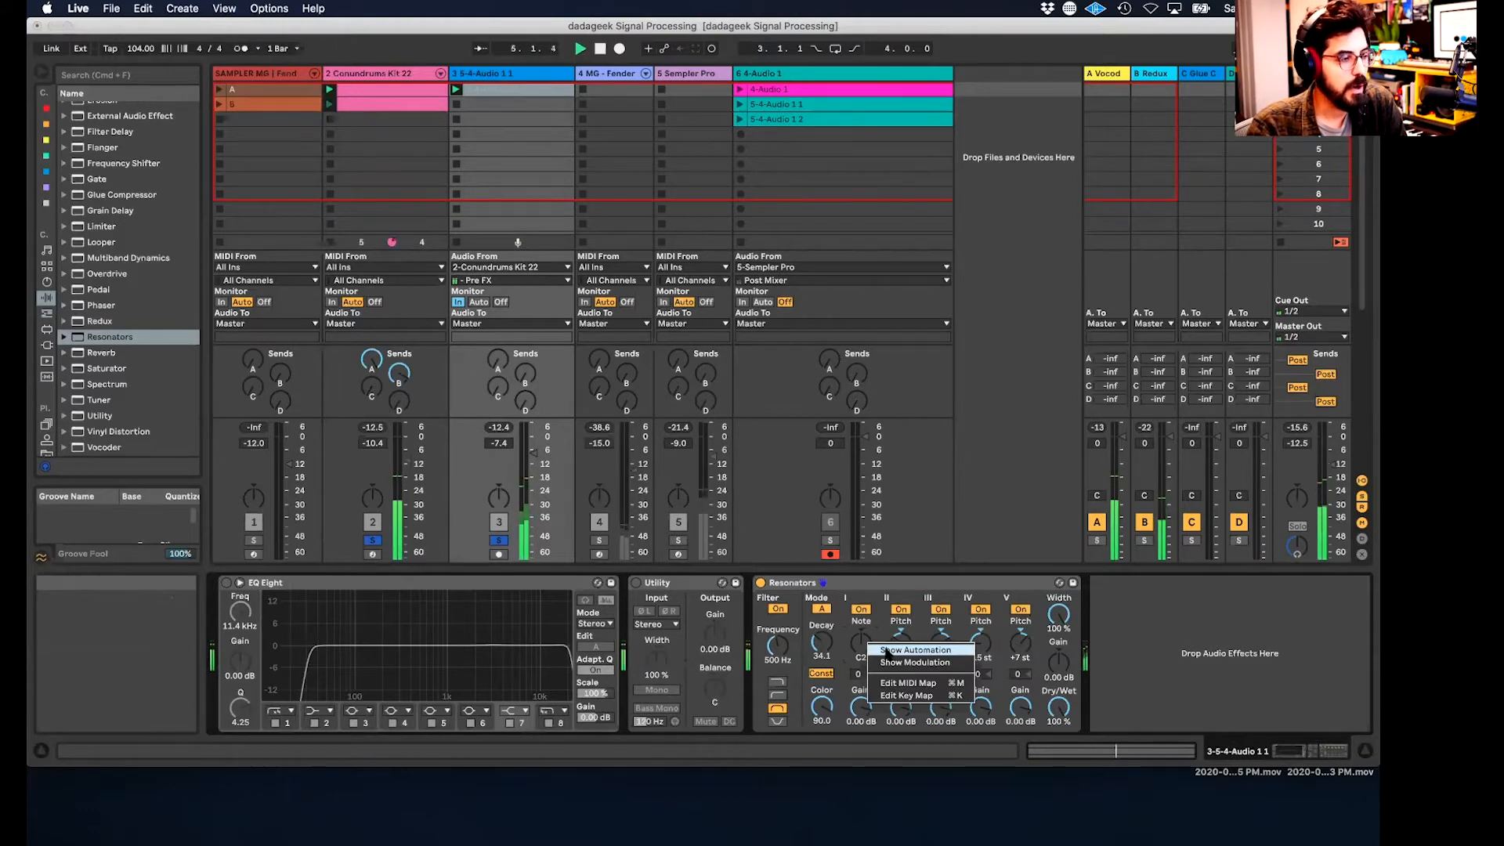
{"action": "left_click", "coordinate": [886, 651]}
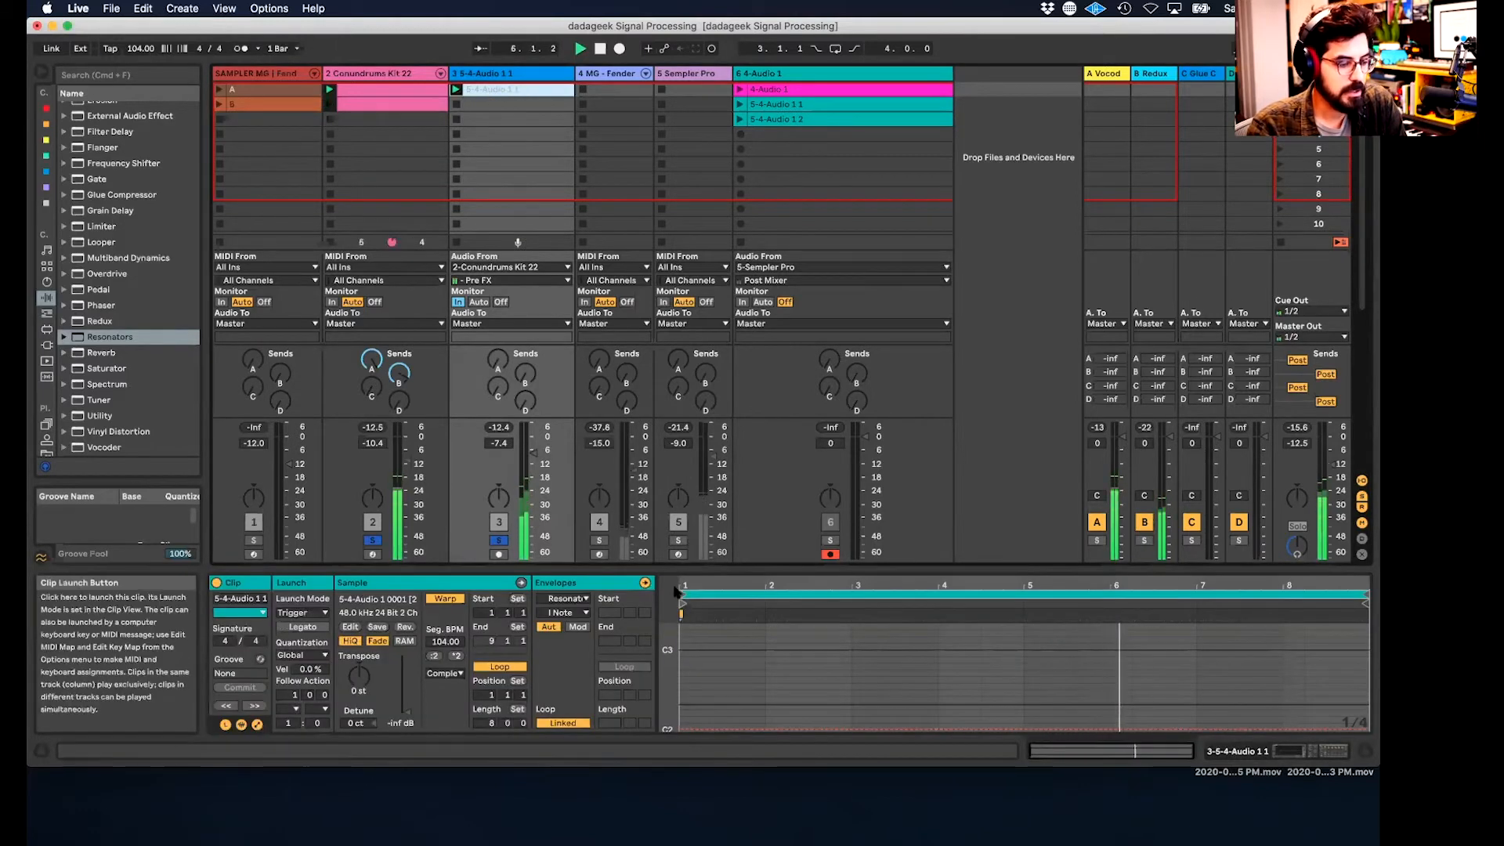
{"action": "left_click", "coordinate": [685, 730]}
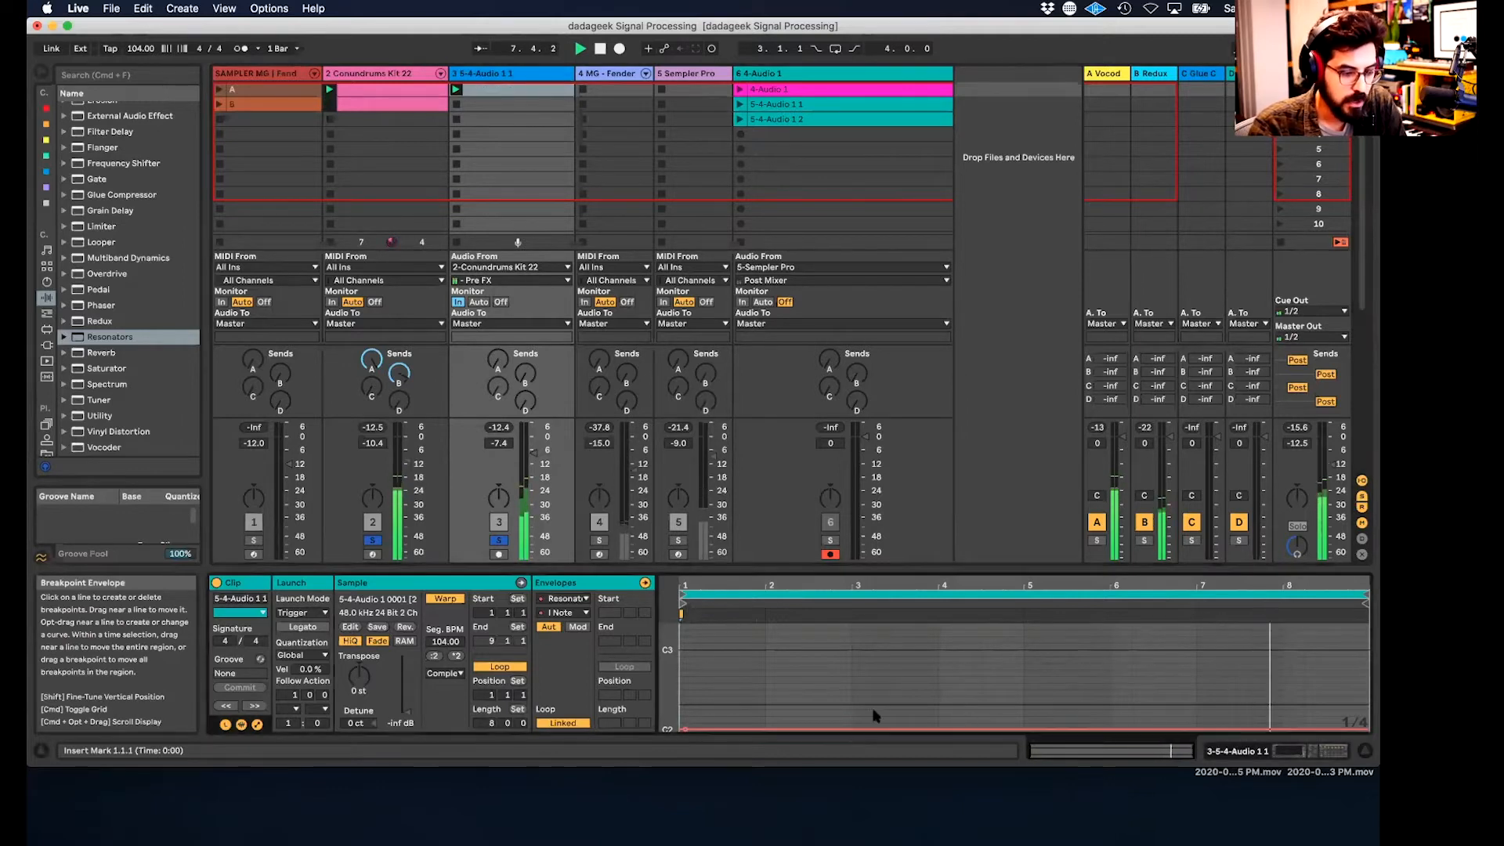
{"action": "left_click", "coordinate": [765, 729]}
{"action": "left_click_drag", "start_coordinate": [787, 729], "coordinate": [765, 715]}
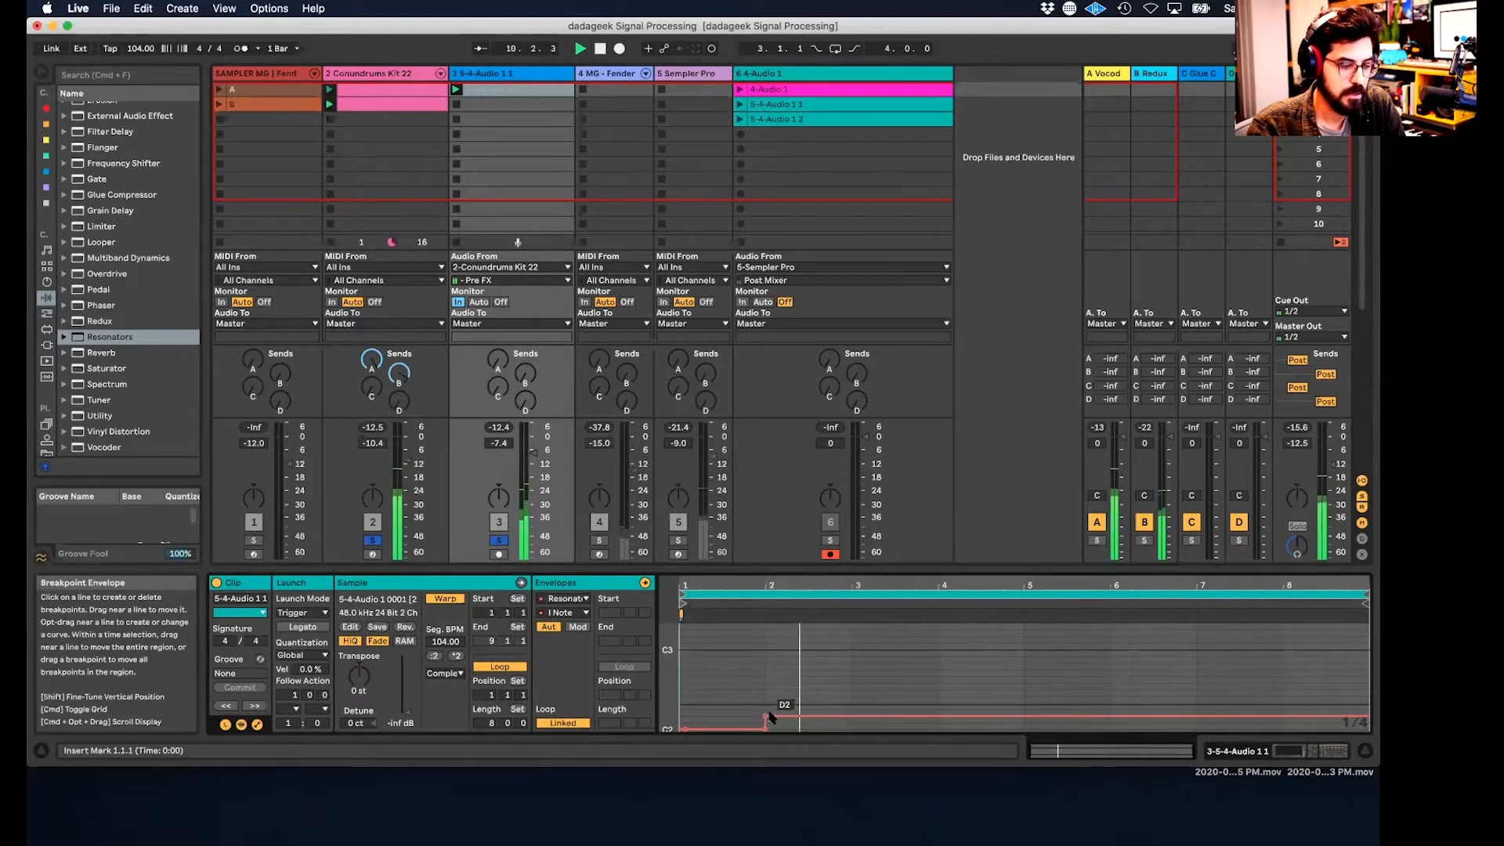
{"action": "mouse_move", "coordinate": [854, 716]}
{"action": "left_mouse_down"}
{"action": "mouse_move", "coordinate": [855, 730]}
{"action": "mouse_move", "coordinate": [837, 722]}
{"action": "mouse_move", "coordinate": [850, 715]}
{"action": "left_mouse_up"}
- Shorten the clip loop to four bars, raise the Note envelope from bar 4 onward, and slope the edges of the D2 step
{"action": "left_click_drag", "start_coordinate": [1363, 604], "coordinate": [987, 681]}
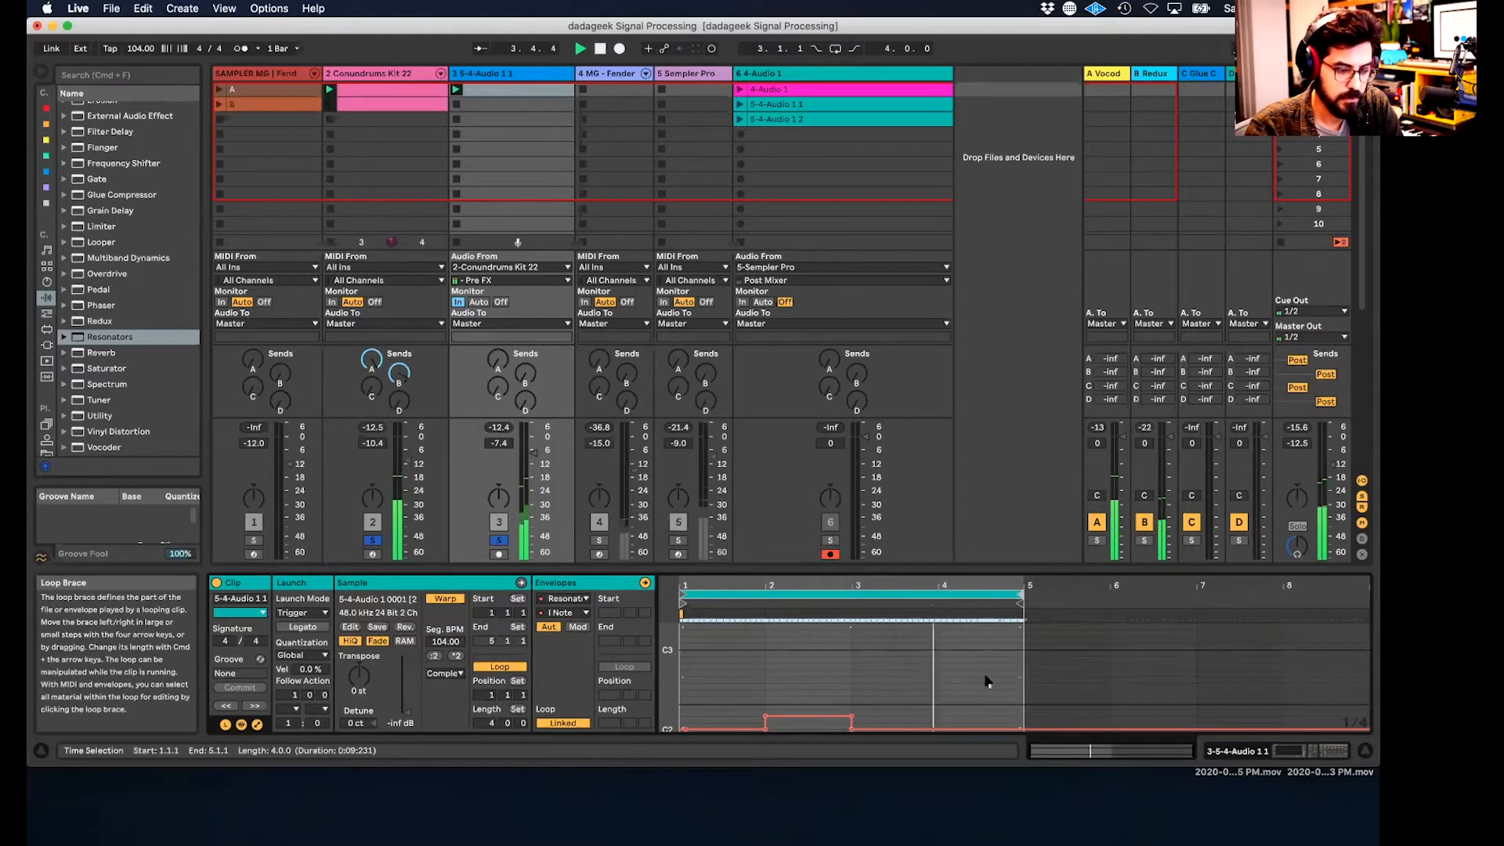
{"action": "left_click_drag", "start_coordinate": [952, 729], "coordinate": [953, 703]}
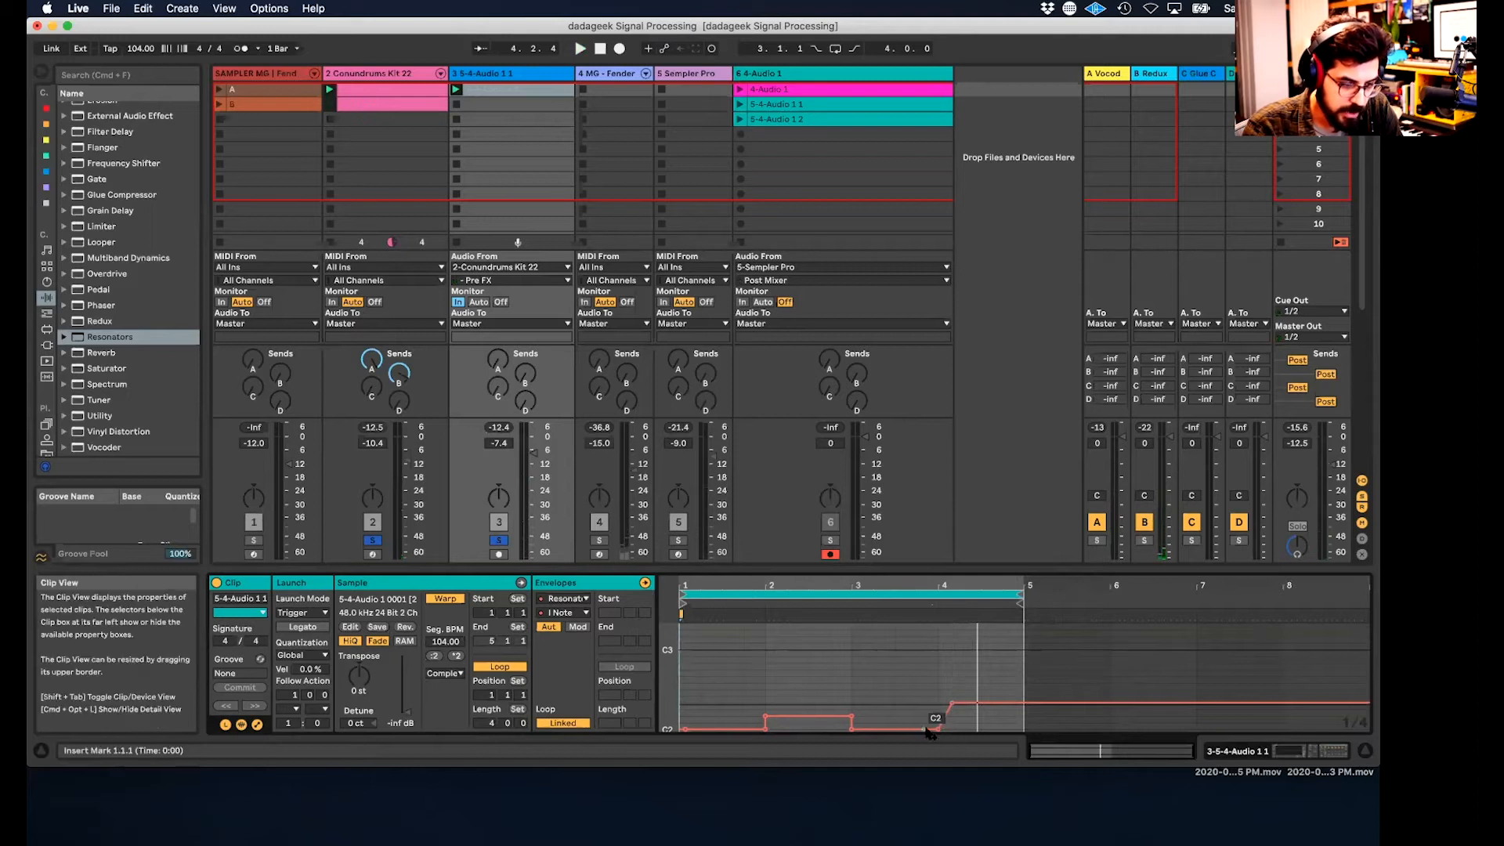
{"action": "left_click_drag", "start_coordinate": [952, 703], "coordinate": [938, 703]}
{"action": "left_click", "coordinate": [893, 603]}
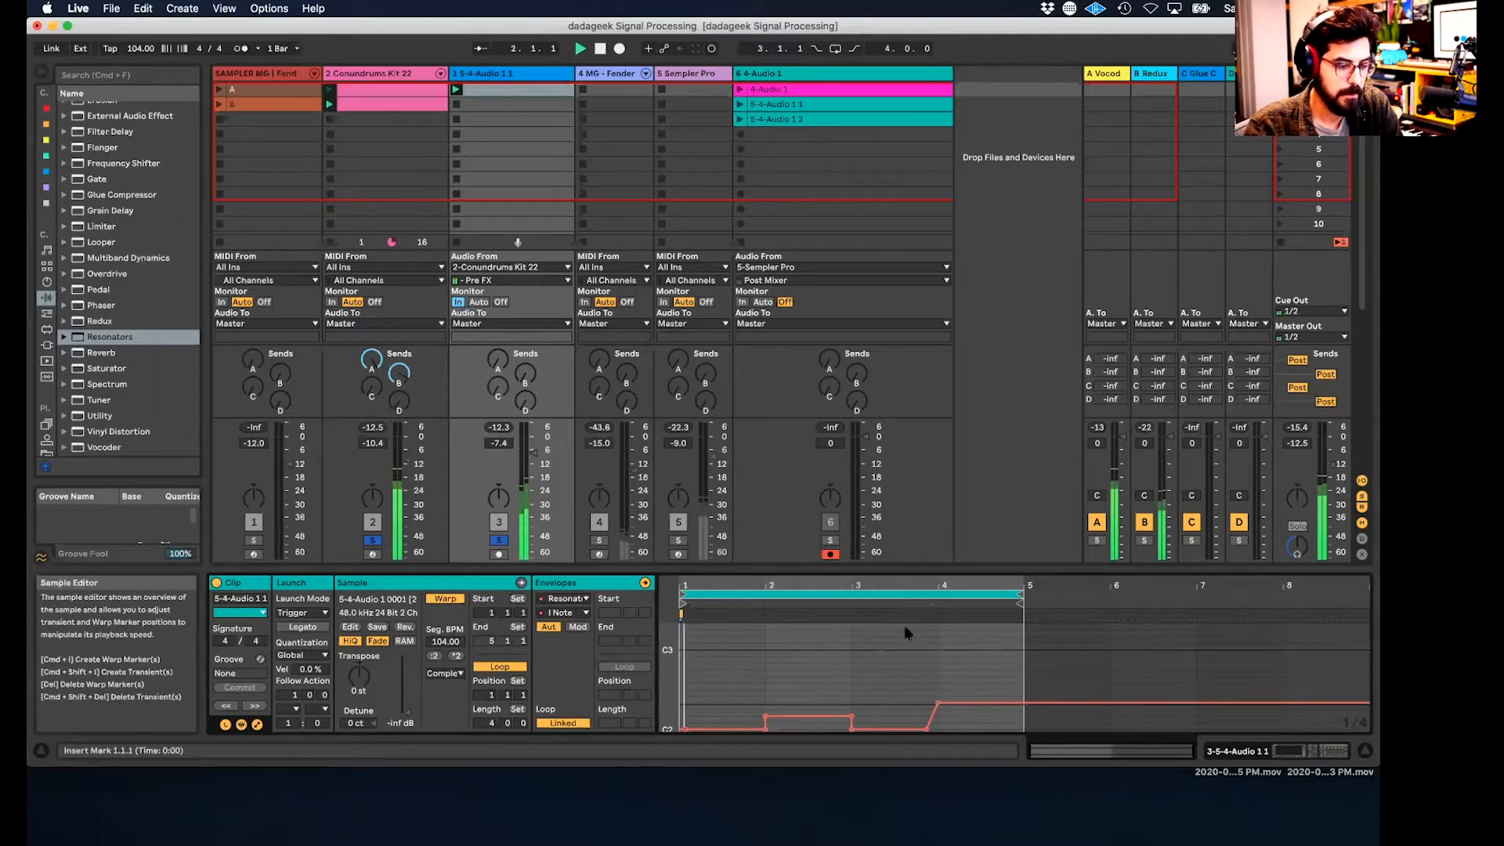
{"action": "left_click_drag", "start_coordinate": [766, 716], "coordinate": [831, 716]}
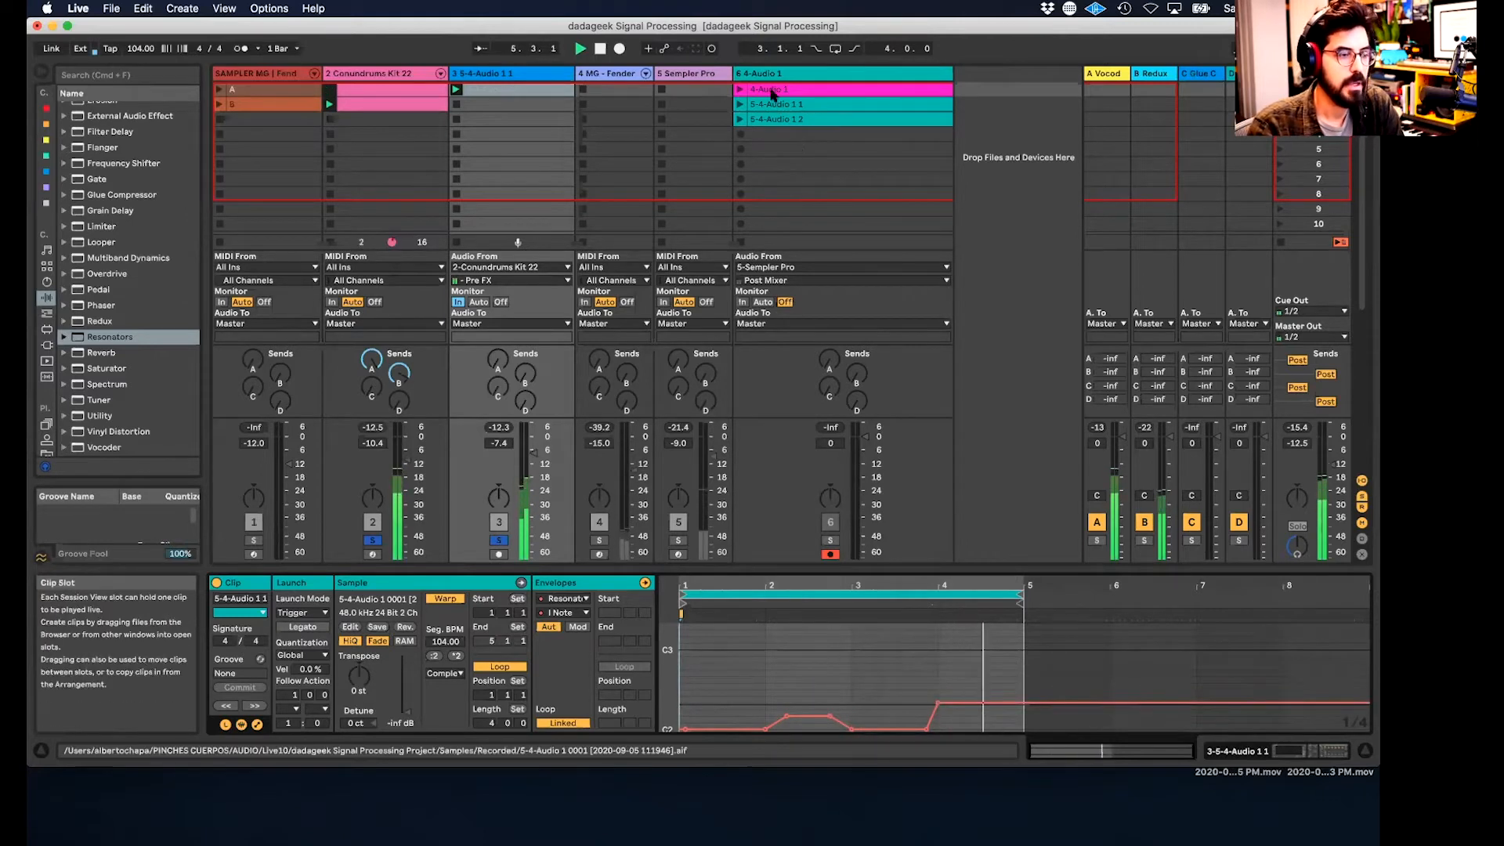
- Return to the audio track's devices and set the Resonators decay to 22.2
{"action": "left_click", "coordinate": [512, 76]}
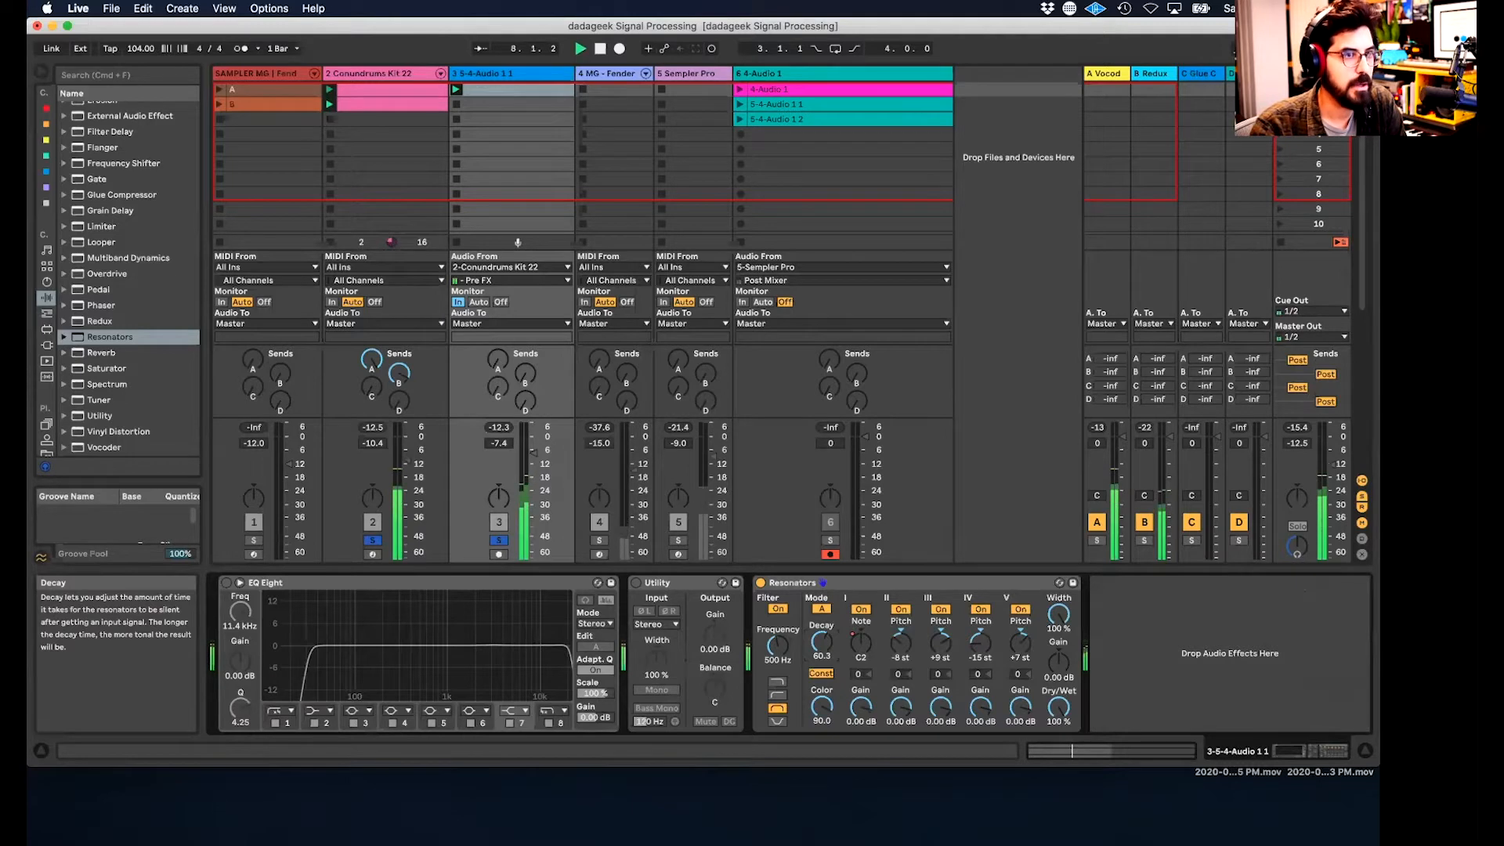
{"action": "left_click_drag", "start_coordinate": [821, 642], "coordinate": [829, 639]}
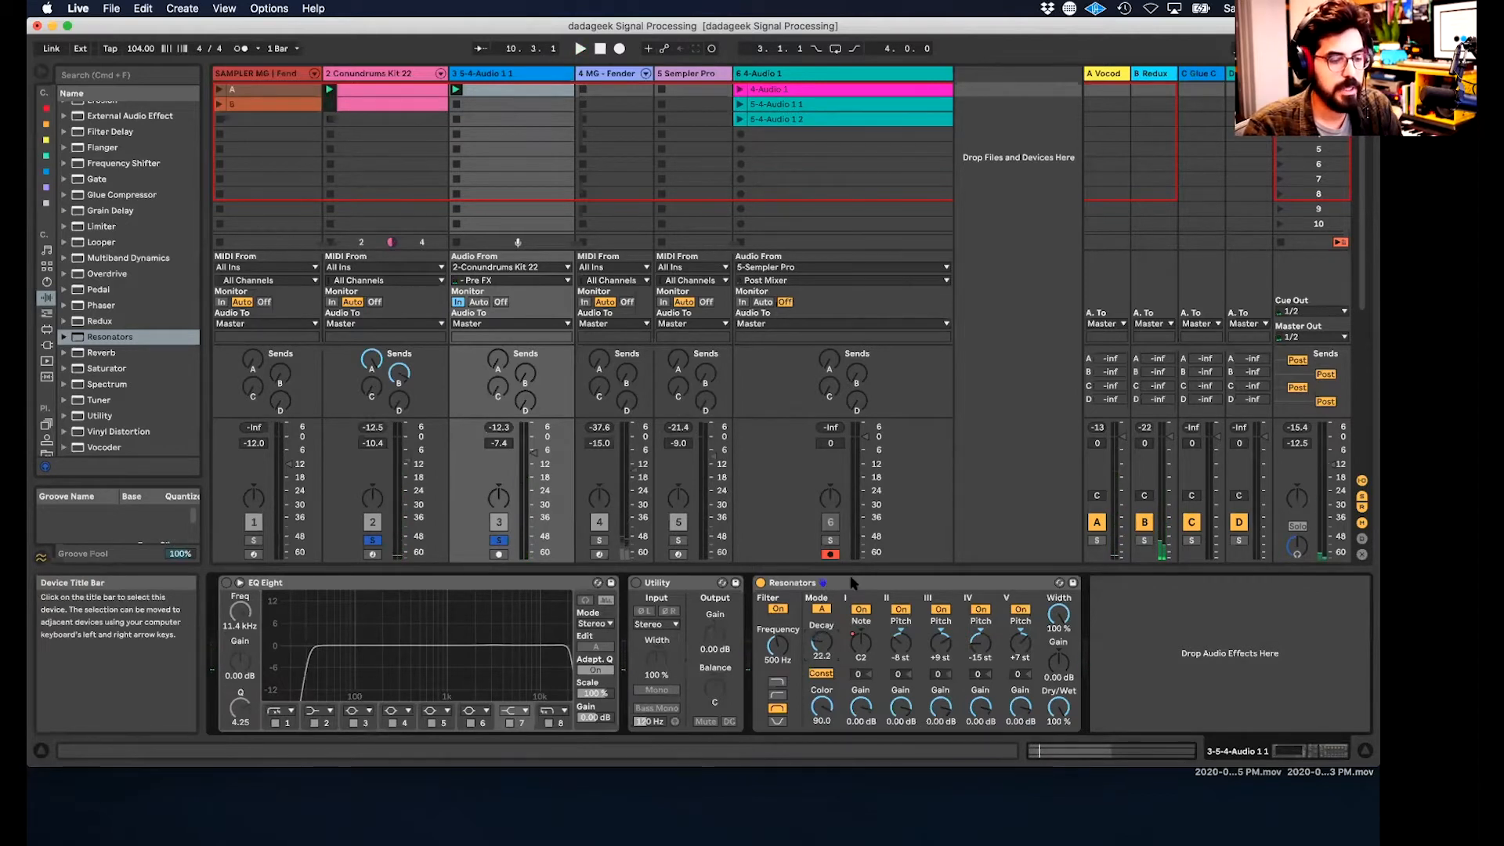
- Add a Glue Compressor after Resonators on the audio track and set its Range to 11.2 dB
{"action": "left_click", "coordinate": [853, 582]}
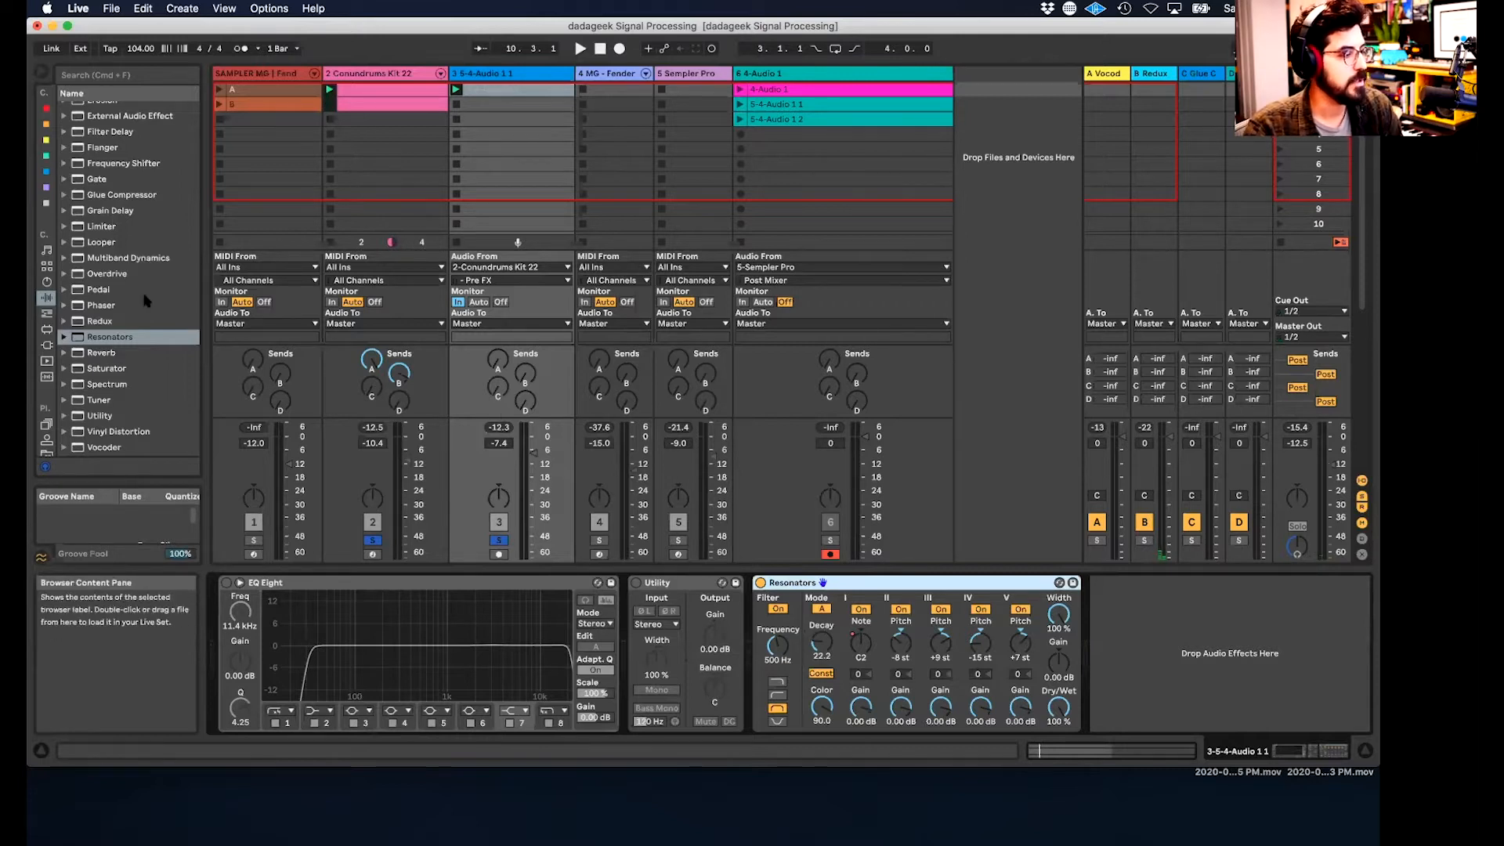
{"action": "scroll", "coordinate": [135, 300], "scroll_direction": "up", "scroll_amount": 3}
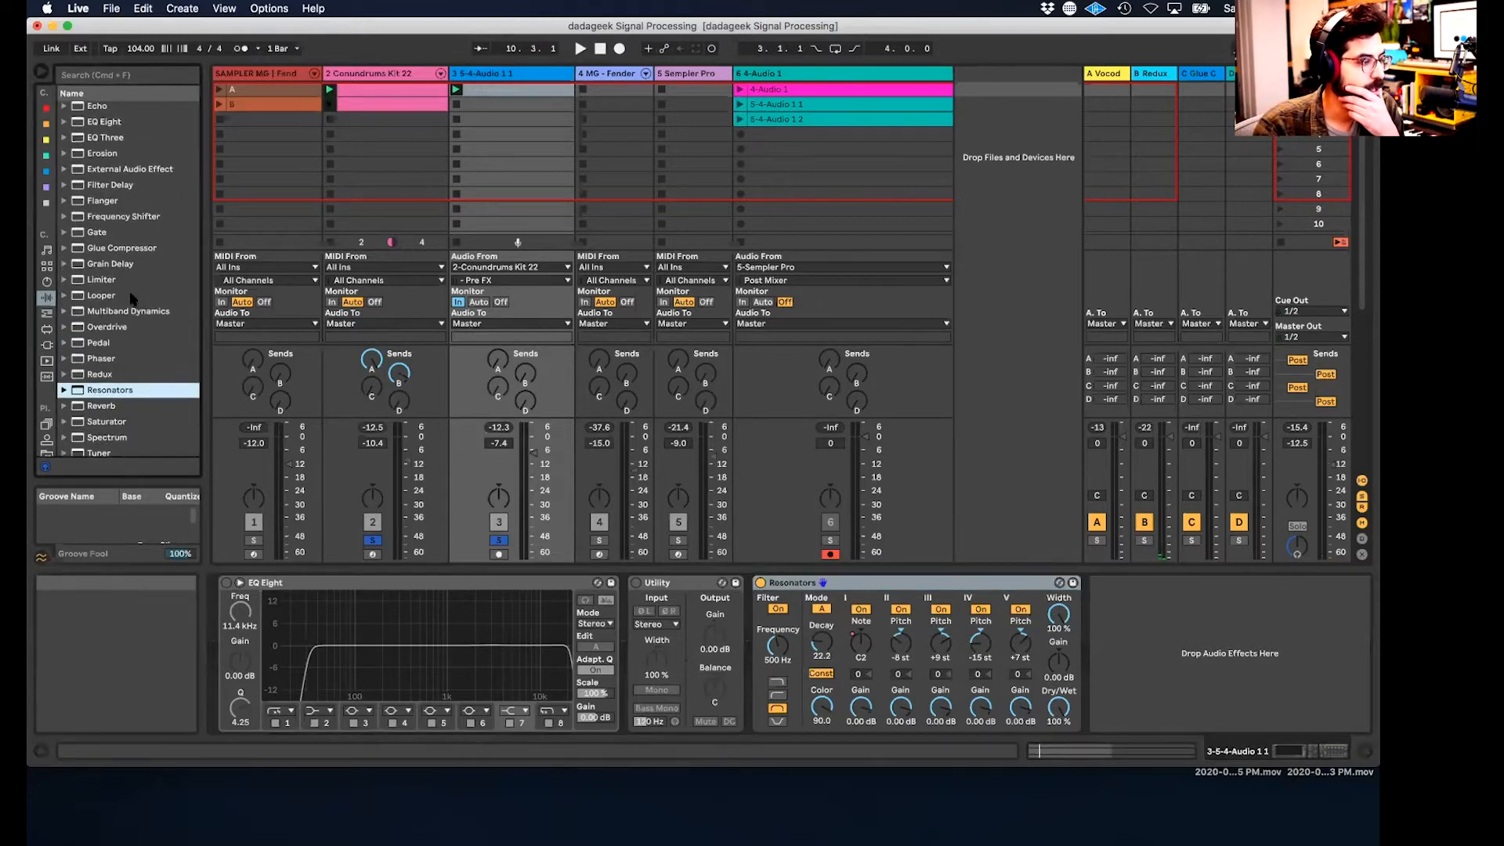
{"action": "left_click_drag", "start_coordinate": [110, 286], "coordinate": [1091, 593]}
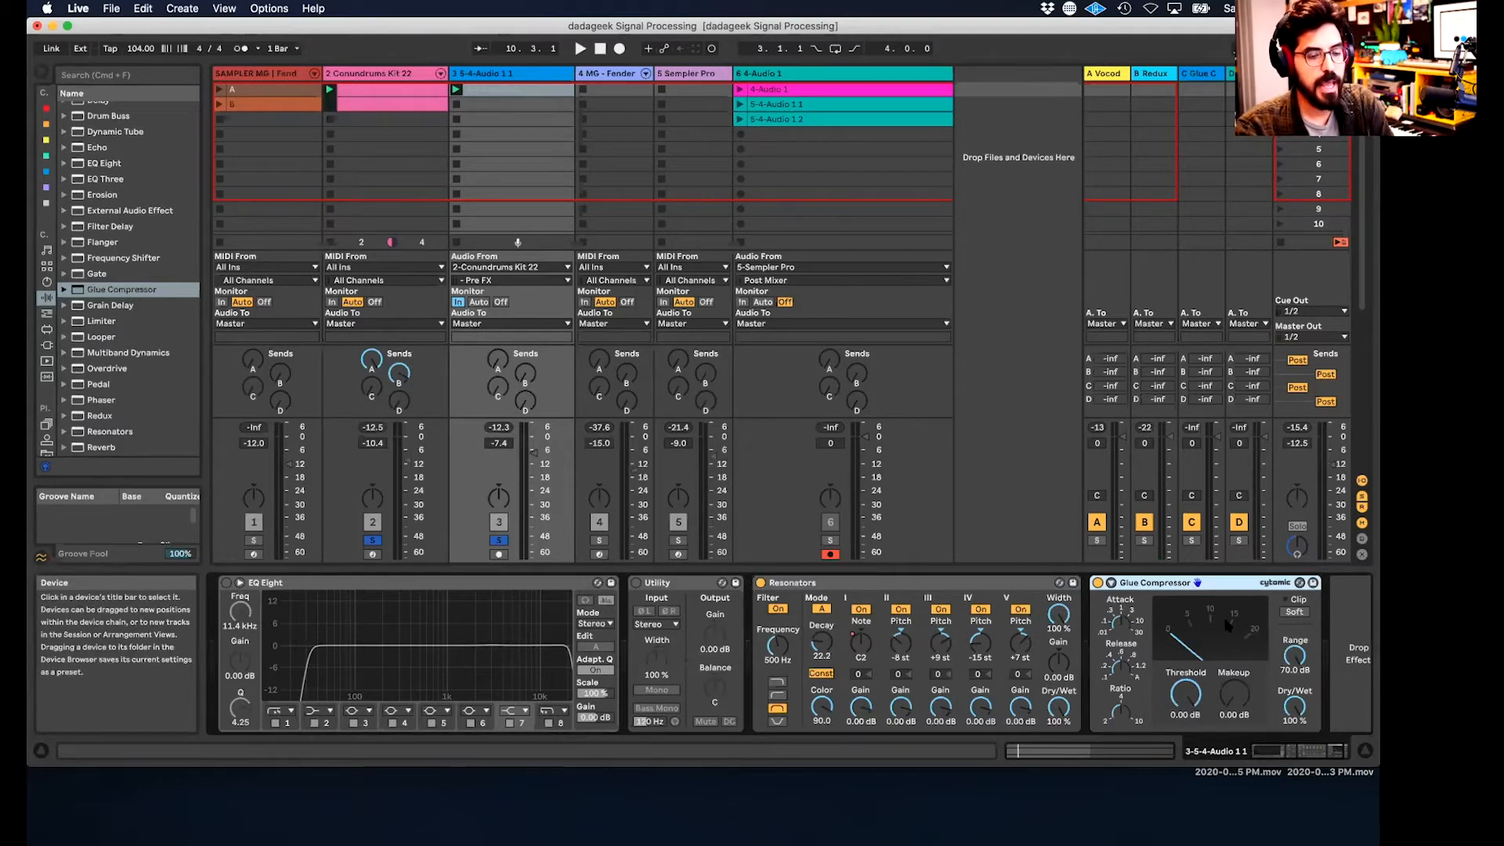
{"action": "left_click_drag", "start_coordinate": [1294, 656], "coordinate": [1294, 693]}
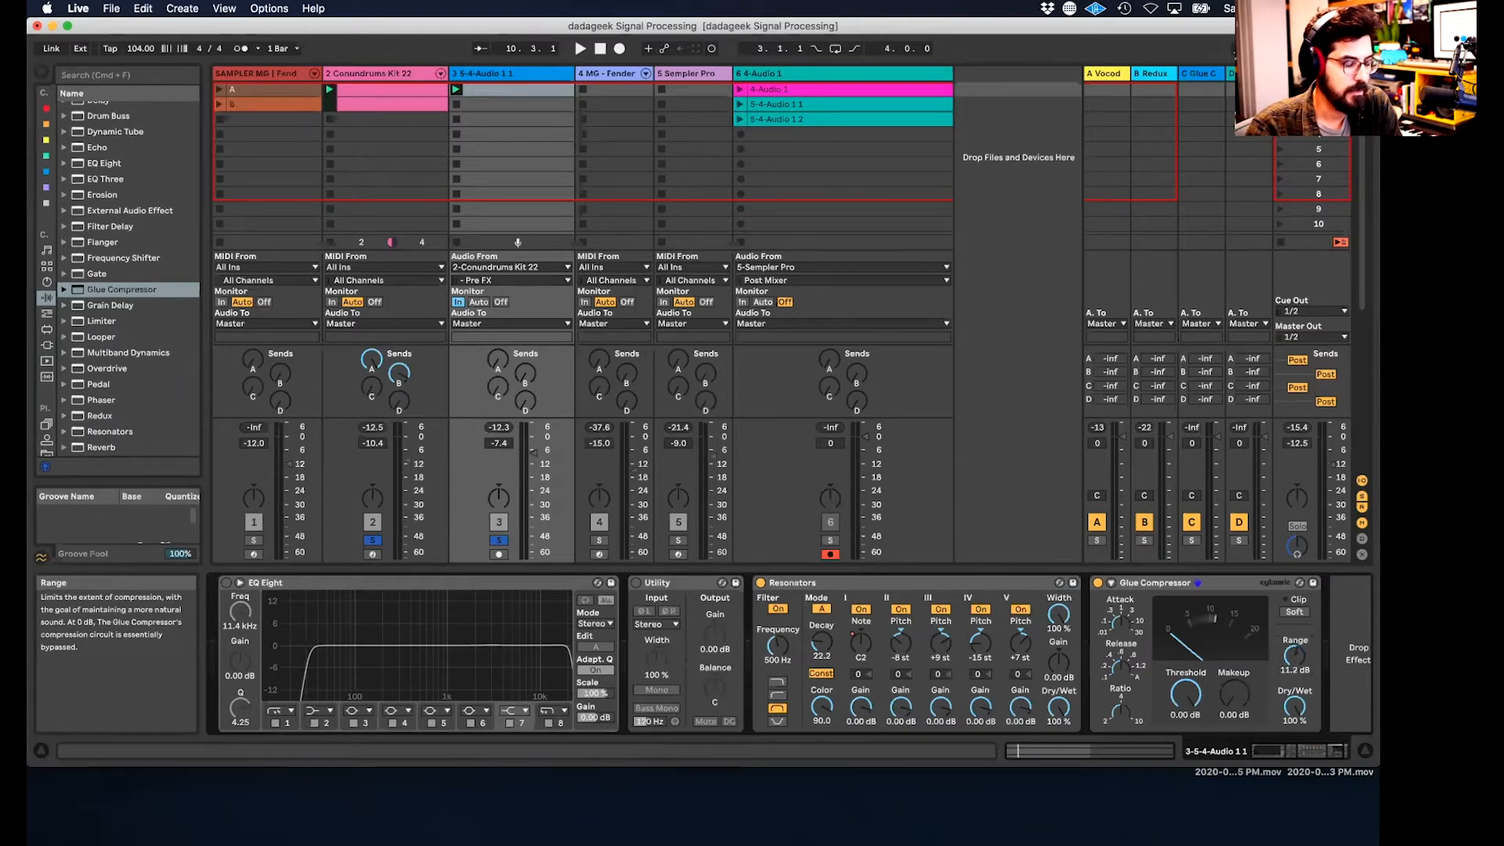
- During playback, lower the Glue Compressor's Range to 0 dB, raise its Makeup to 17.6 dB and turn on Soft clipping
{"action": "left_click_drag", "start_coordinate": [1294, 658], "coordinate": [1293, 676]}
{"action": "key", "text": "space"}
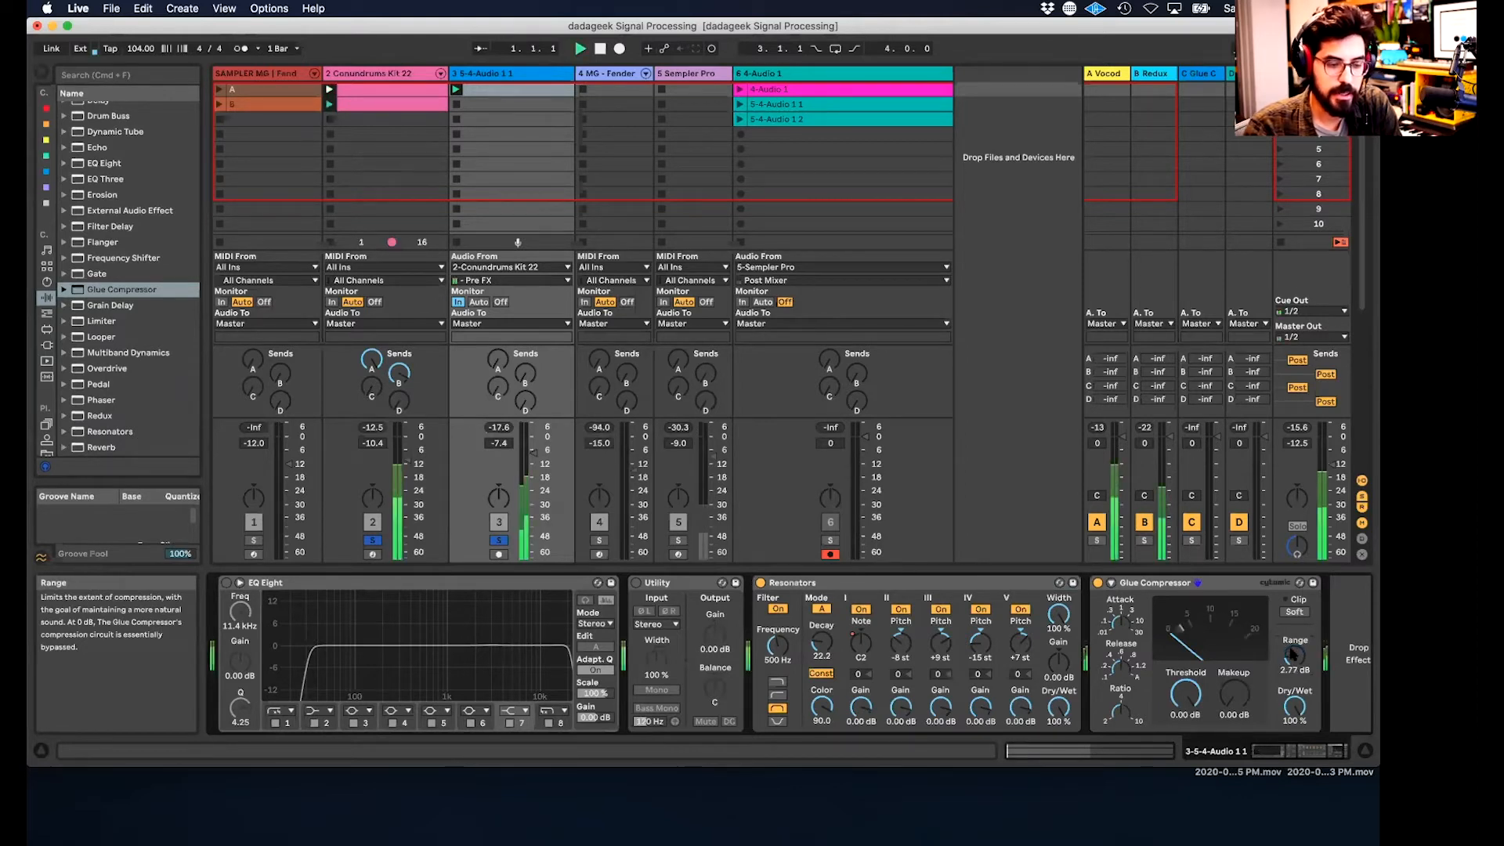
{"action": "left_click_drag", "start_coordinate": [1234, 694], "coordinate": [1234, 658]}
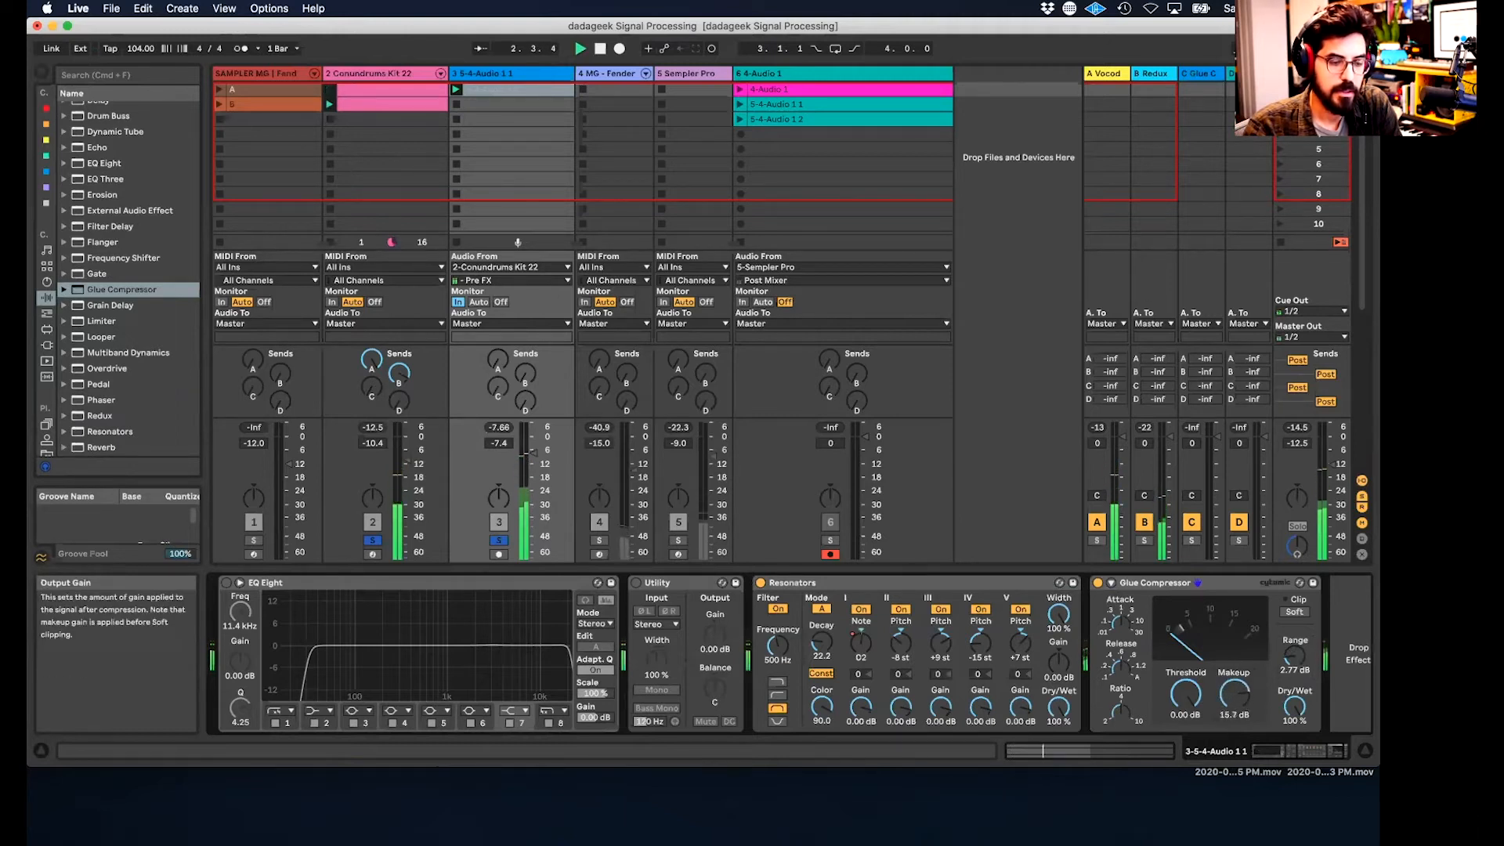
{"action": "left_click_drag", "start_coordinate": [1233, 658], "coordinate": [1233, 647]}
{"action": "left_click", "coordinate": [1295, 611]}
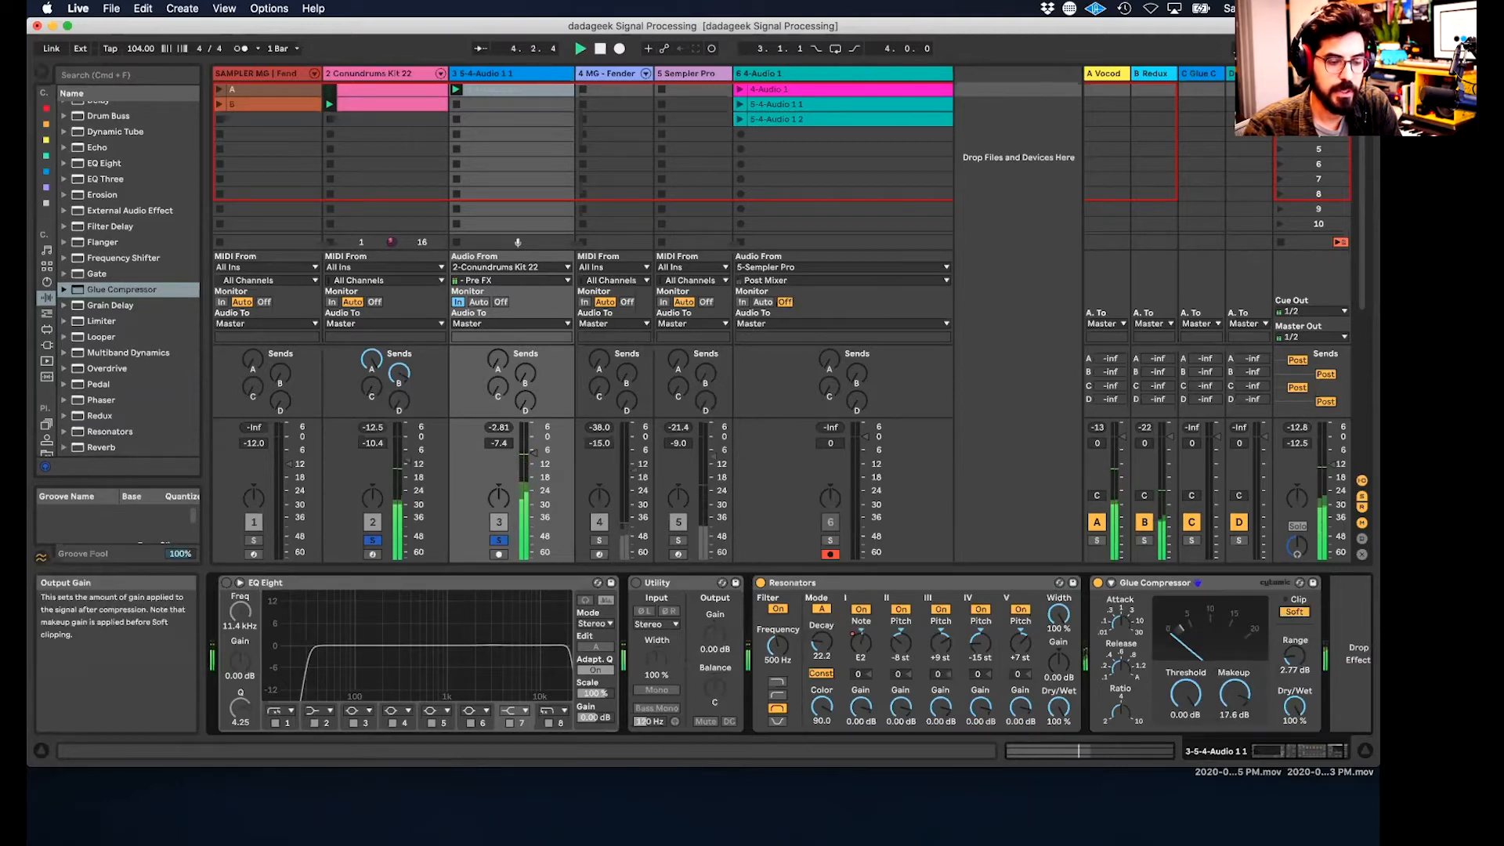
{"action": "left_click_drag", "start_coordinate": [1294, 657], "coordinate": [1295, 664]}
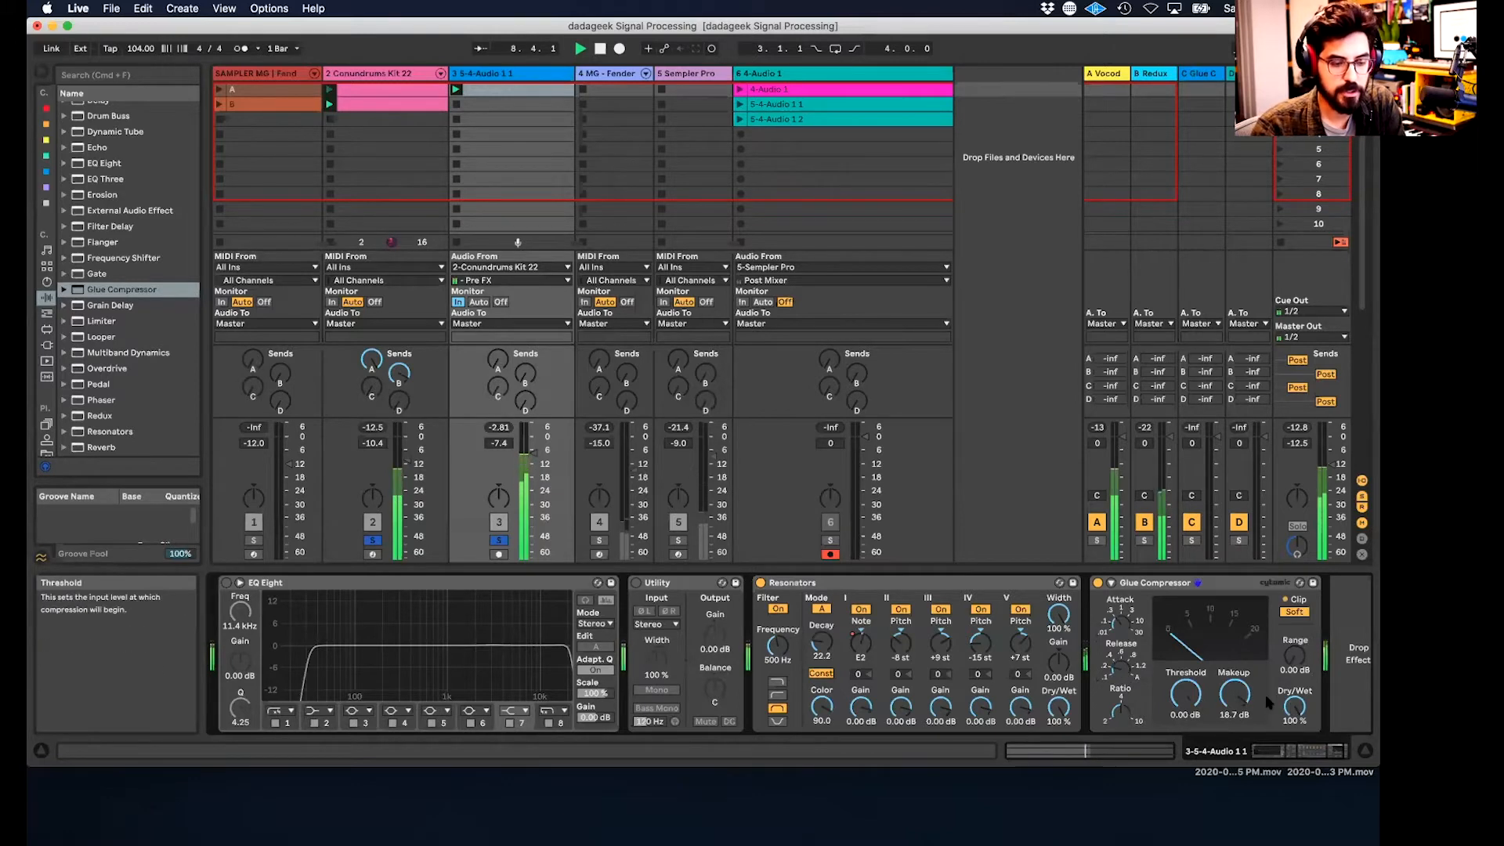
- Raise the Glue Compressor's Makeup to 19.2 dB, compare the sound with it bypassed, and set its Dry/Wet to 36%
{"action": "left_click_drag", "start_coordinate": [1234, 693], "coordinate": [1294, 743]}
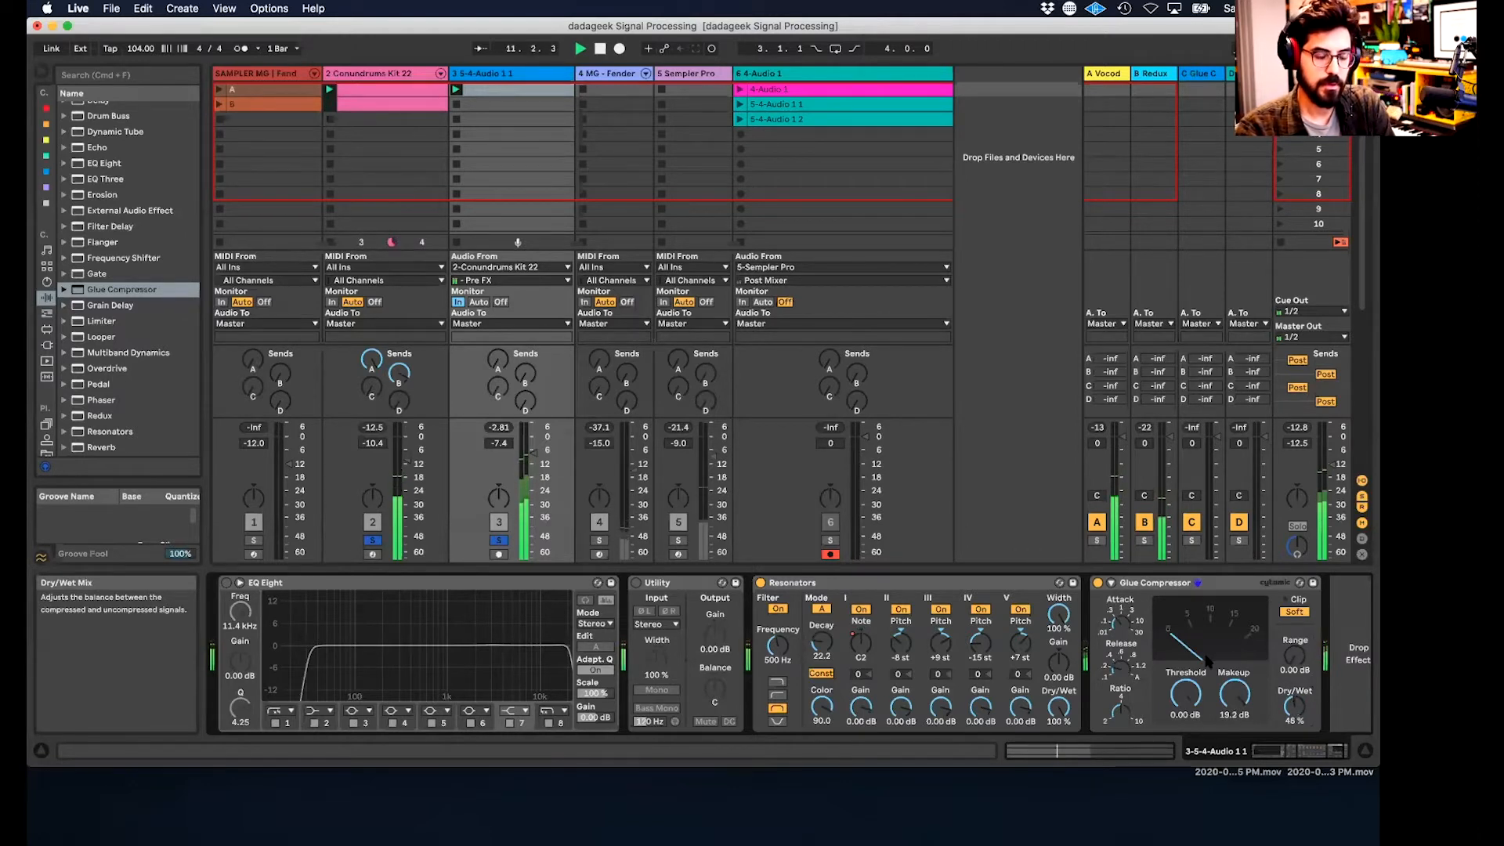
{"action": "left_click", "coordinate": [1098, 583]}
{"action": "left_click", "coordinate": [1097, 583]}
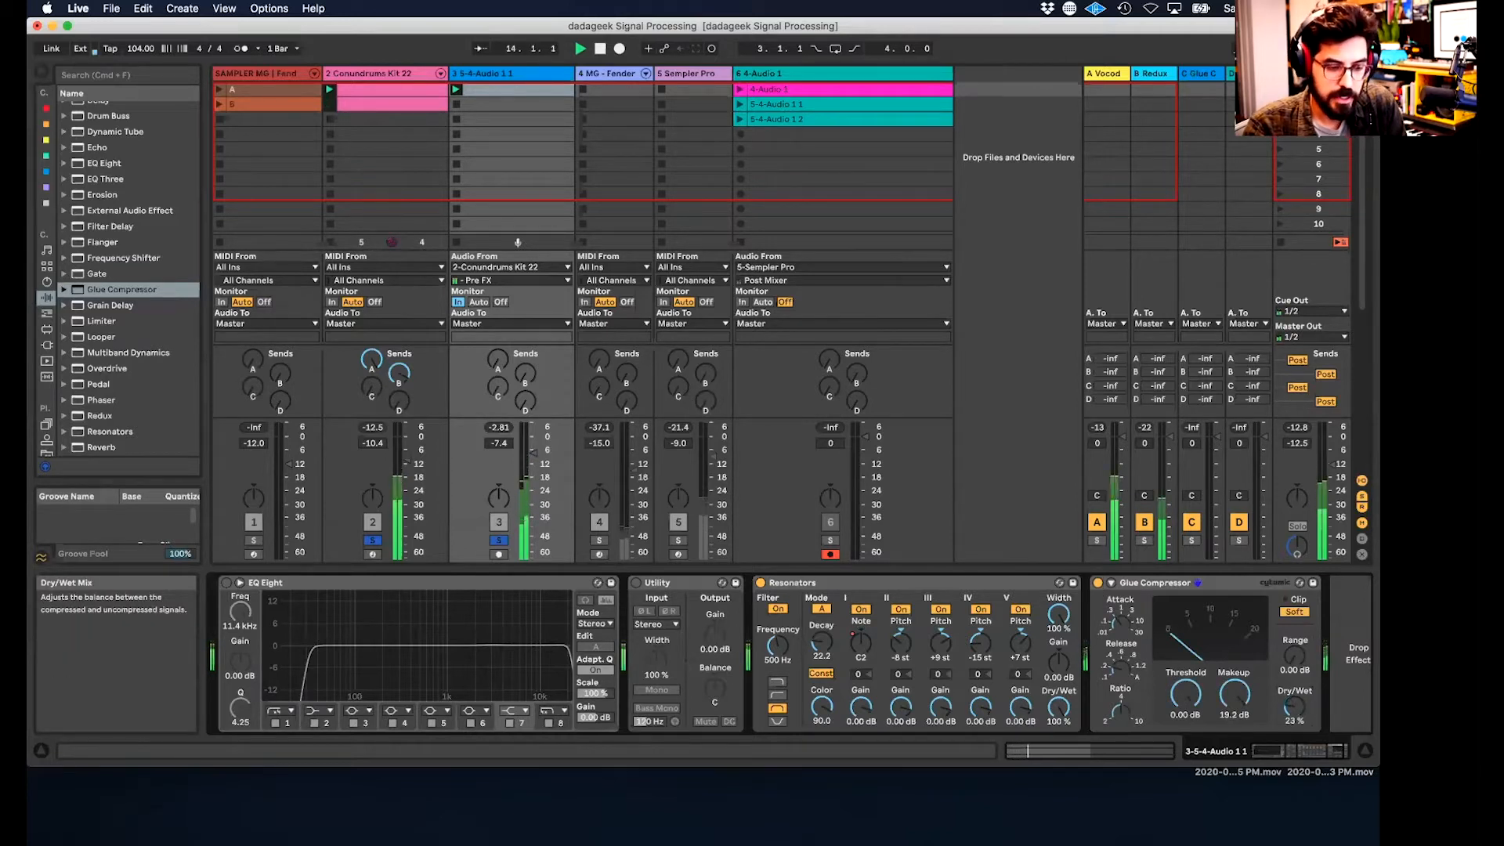
{"action": "left_click_drag", "start_coordinate": [1297, 704], "coordinate": [1297, 693]}
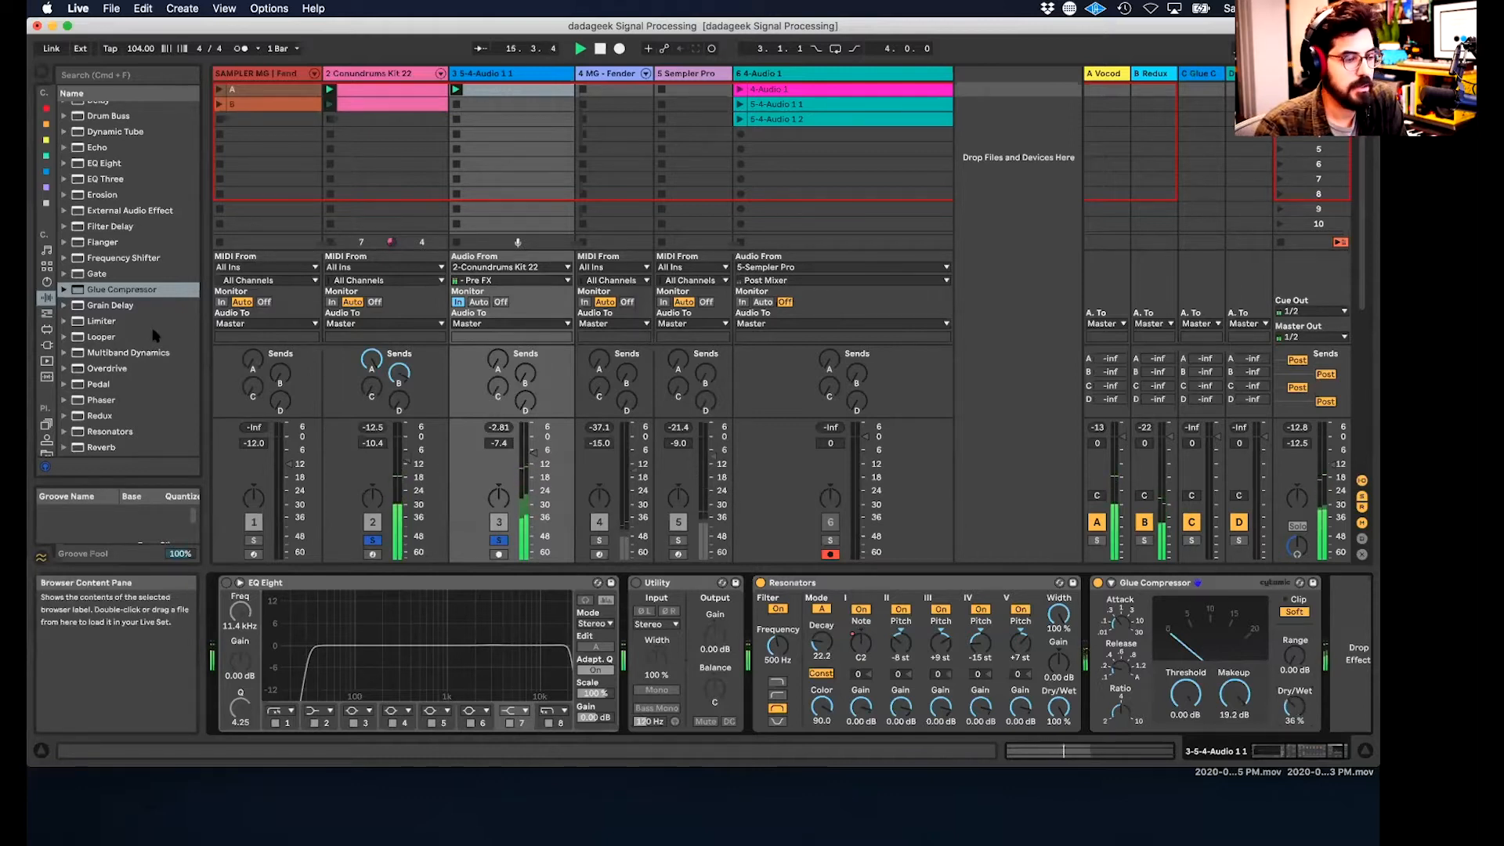
- Add an Echo effect after the Glue Compressor on the audio track
{"action": "scroll", "coordinate": [153, 335], "scroll_direction": "down", "scroll_amount": 2}
{"action": "scroll", "coordinate": [153, 335], "scroll_direction": "up", "scroll_amount": 2}
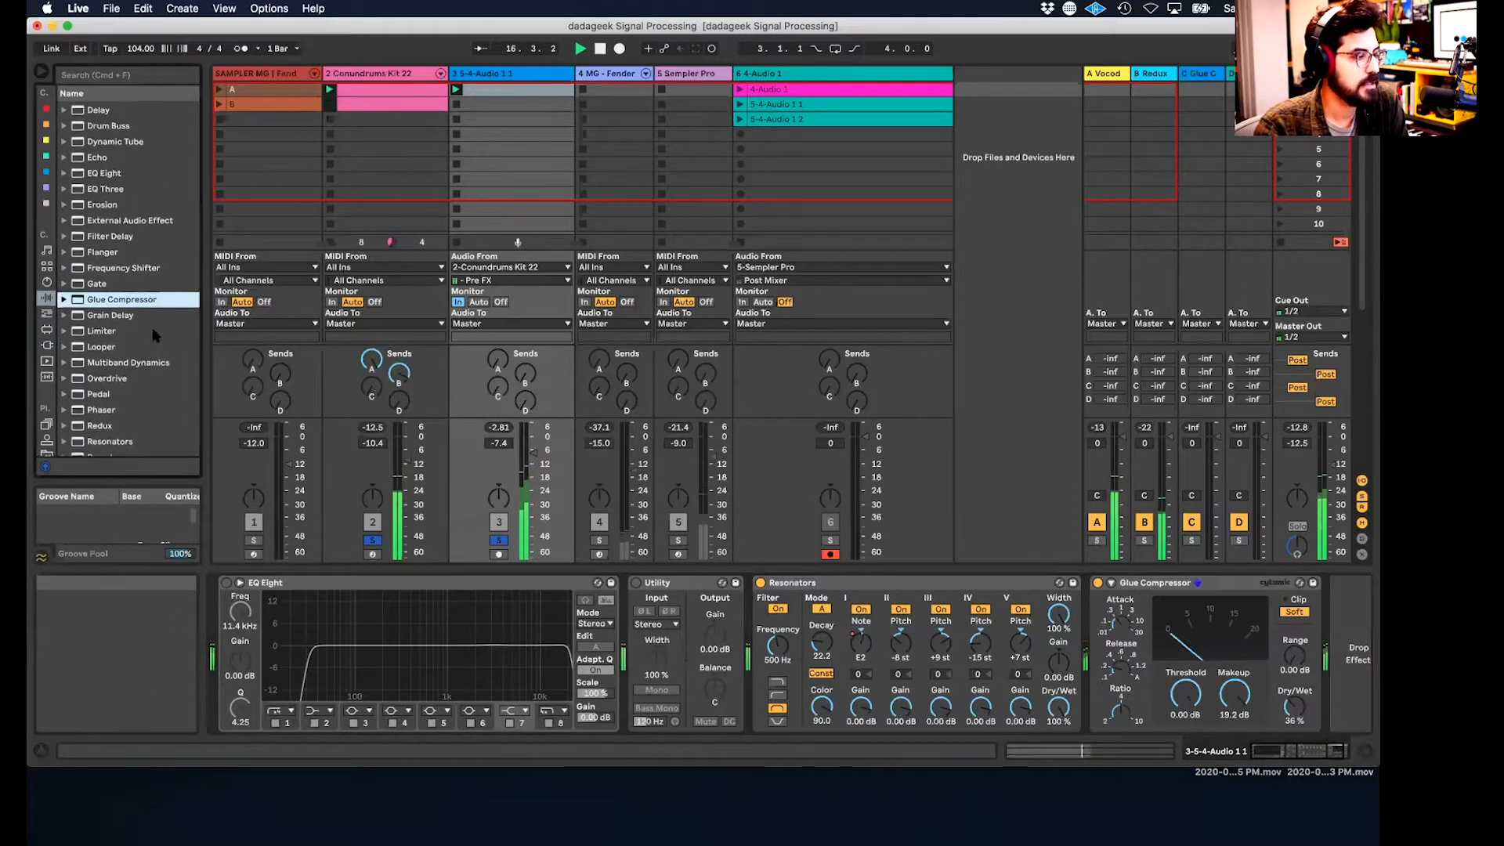
{"action": "scroll", "coordinate": [153, 335], "scroll_direction": "up", "scroll_amount": 2}
{"action": "left_click_drag", "start_coordinate": [84, 201], "coordinate": [1335, 598]}
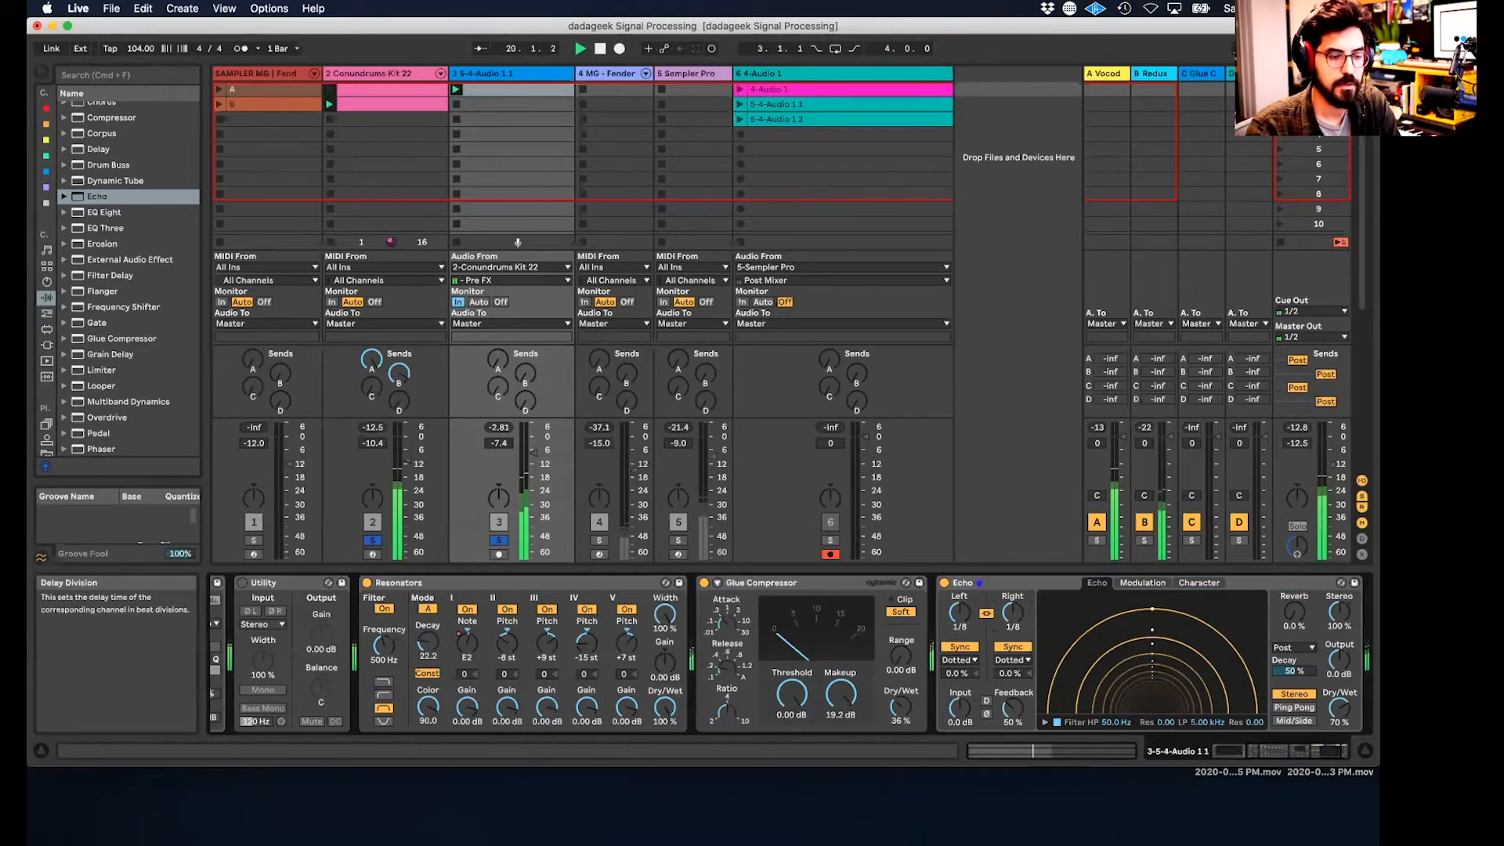
- Set the sync mode of both Echo delay channels to Notes and turn off Repitch in its Character settings
{"action": "left_click_drag", "start_coordinate": [960, 613], "coordinate": [1013, 611]}
{"action": "left_click", "coordinate": [1013, 659]}
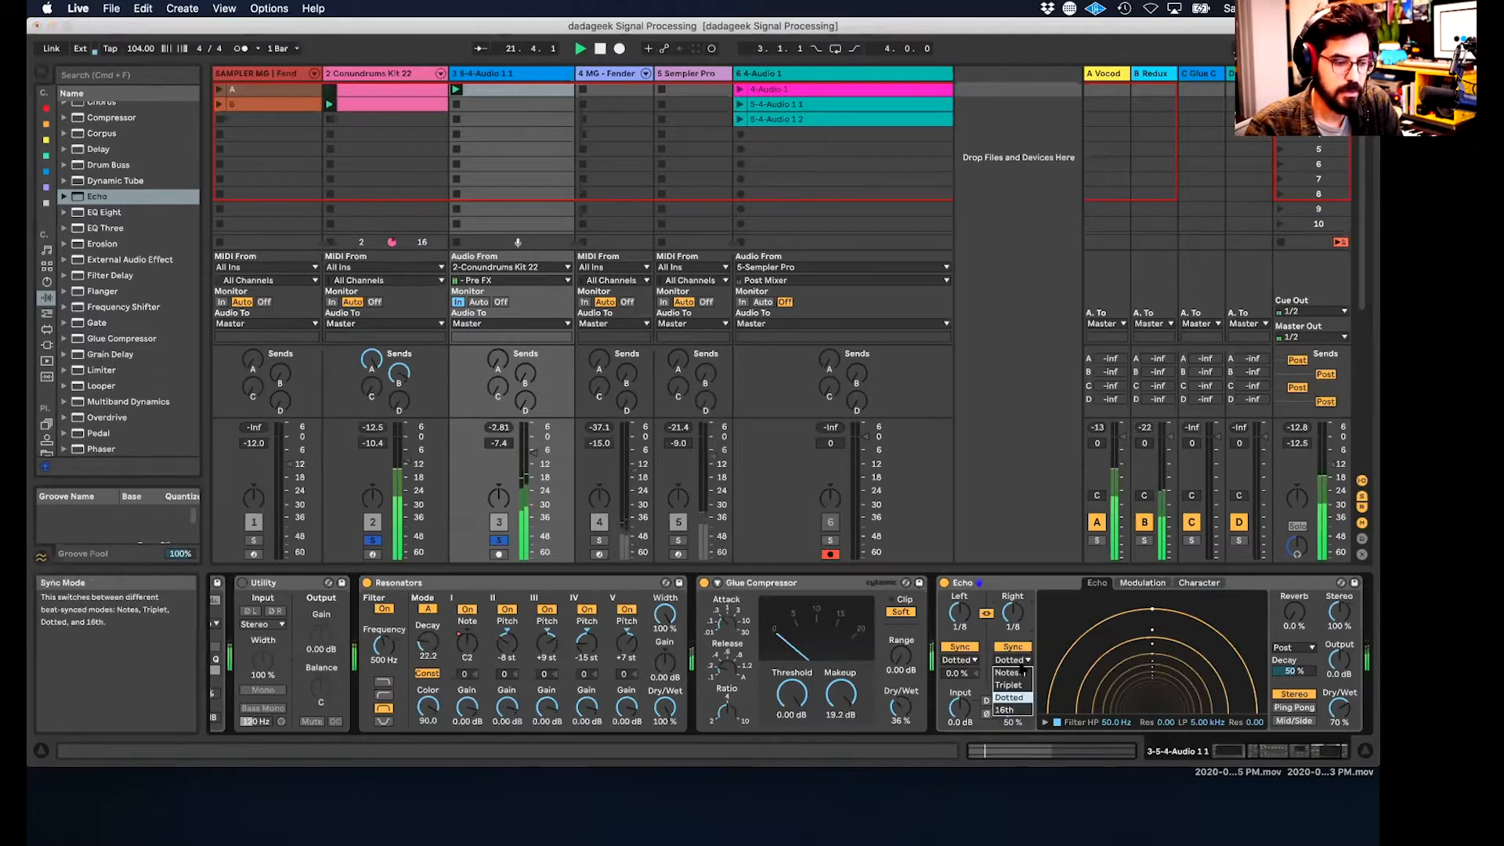
{"action": "left_click", "coordinate": [1018, 673]}
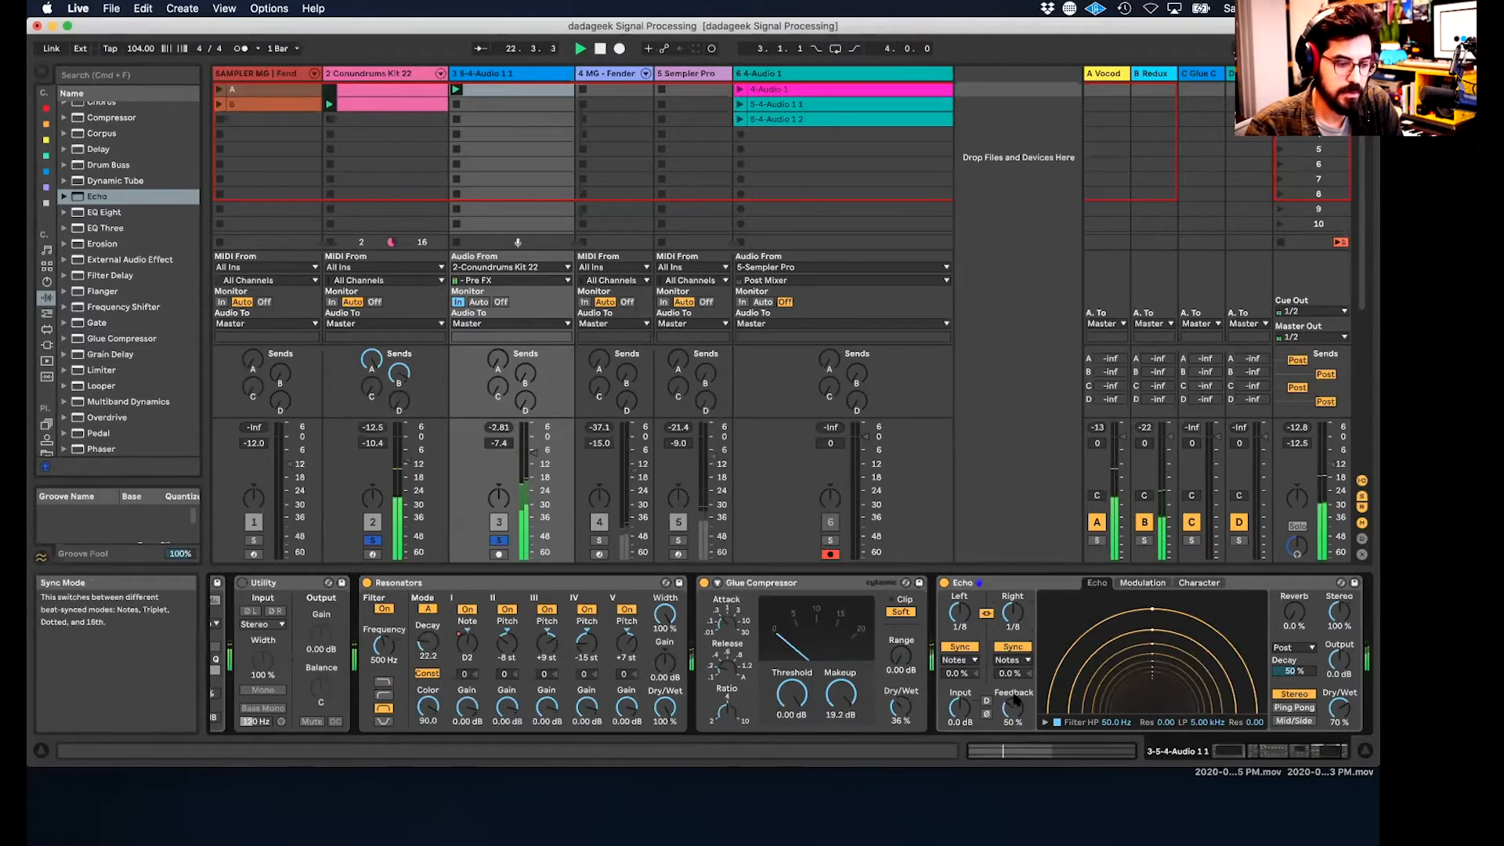
{"action": "left_click", "coordinate": [1206, 584]}
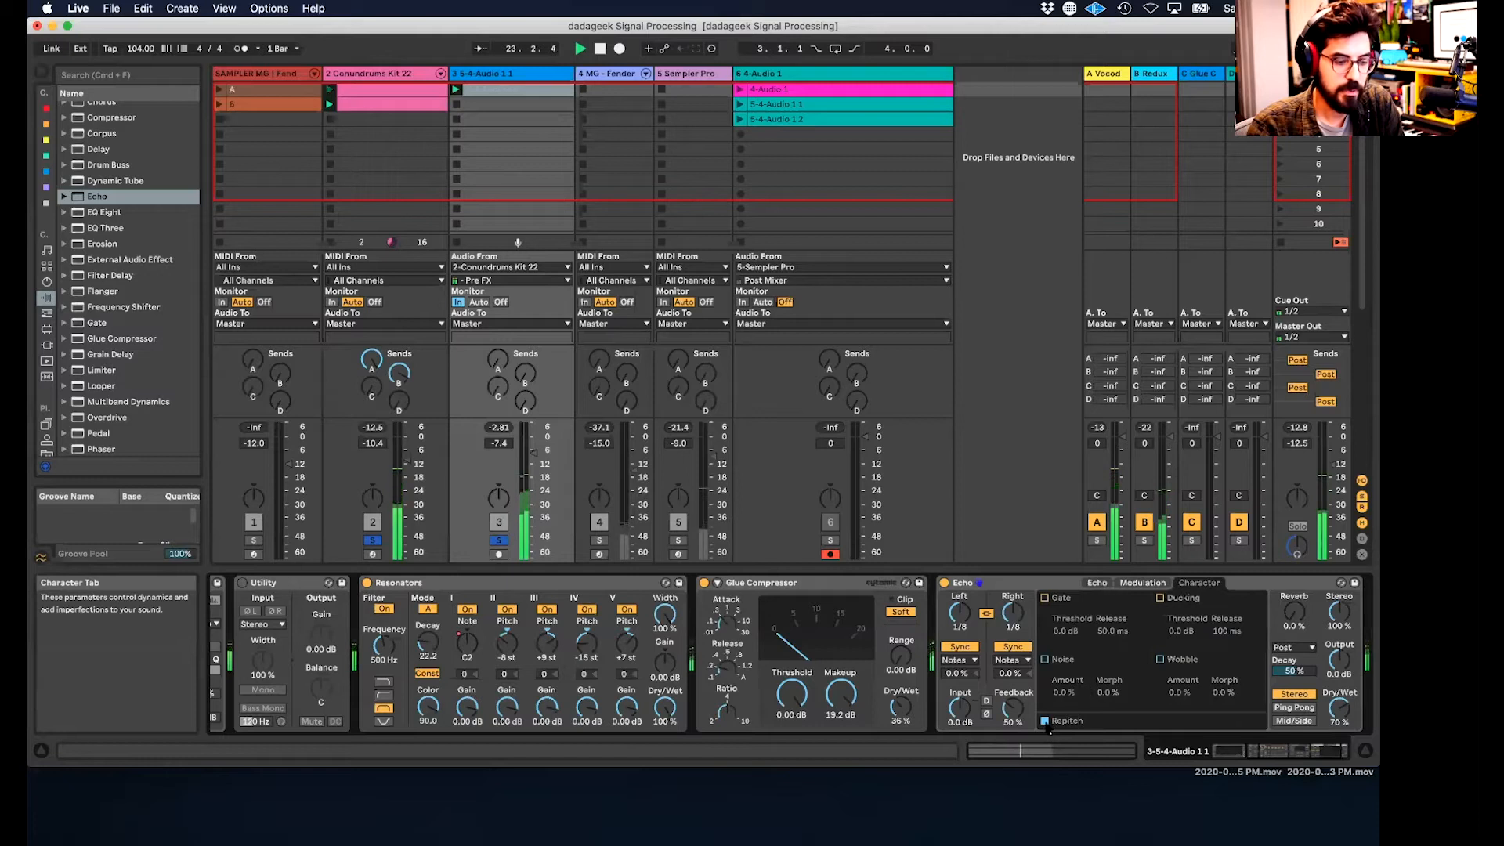
{"action": "left_click", "coordinate": [1097, 584]}
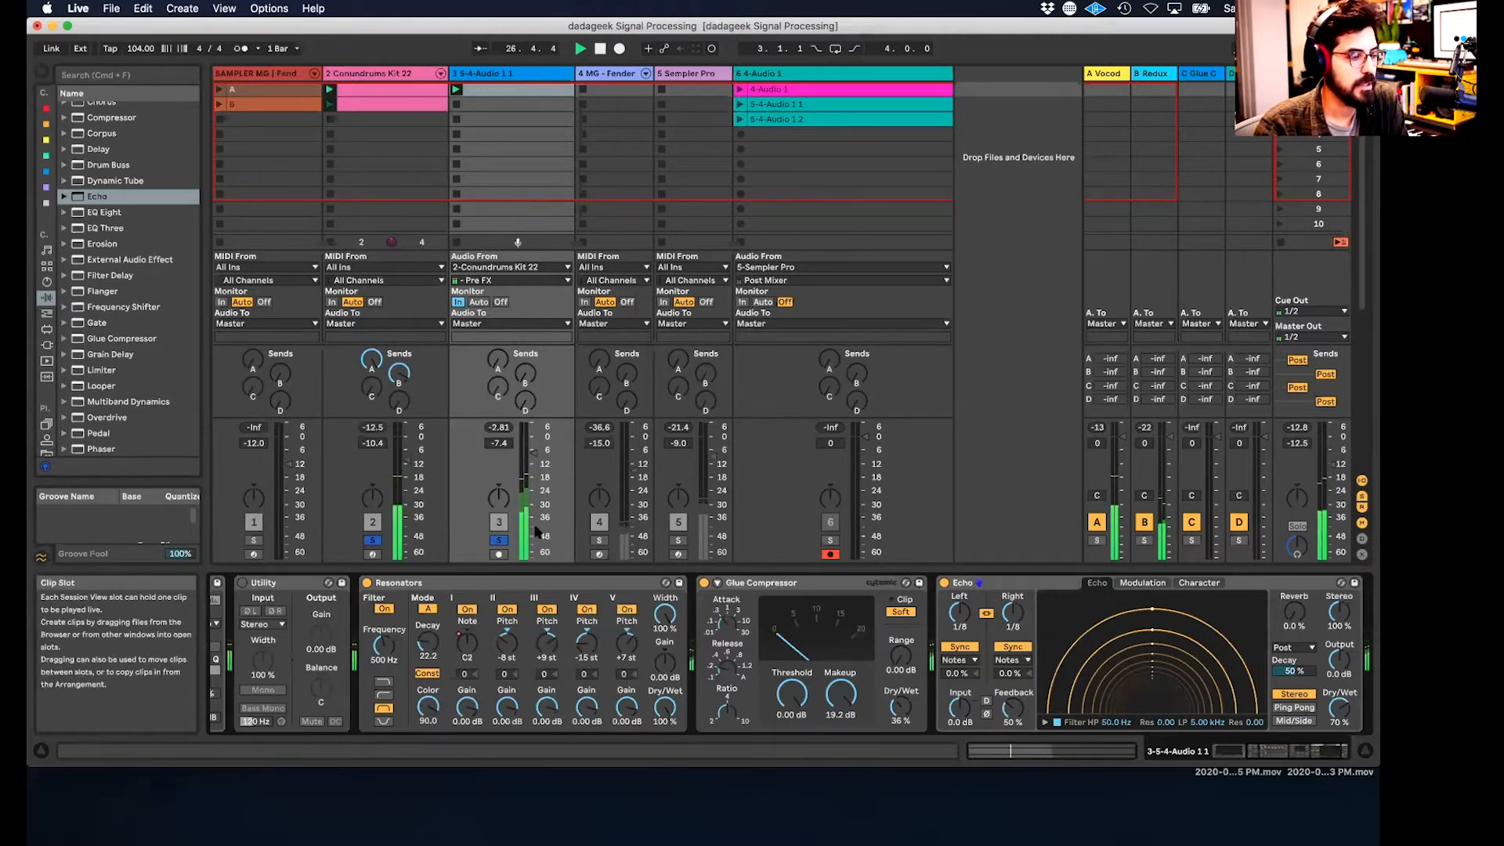
- Compare the mix with the audio track's solo off and on, and show the Character settings of Echo
{"action": "left_click", "coordinate": [500, 540]}
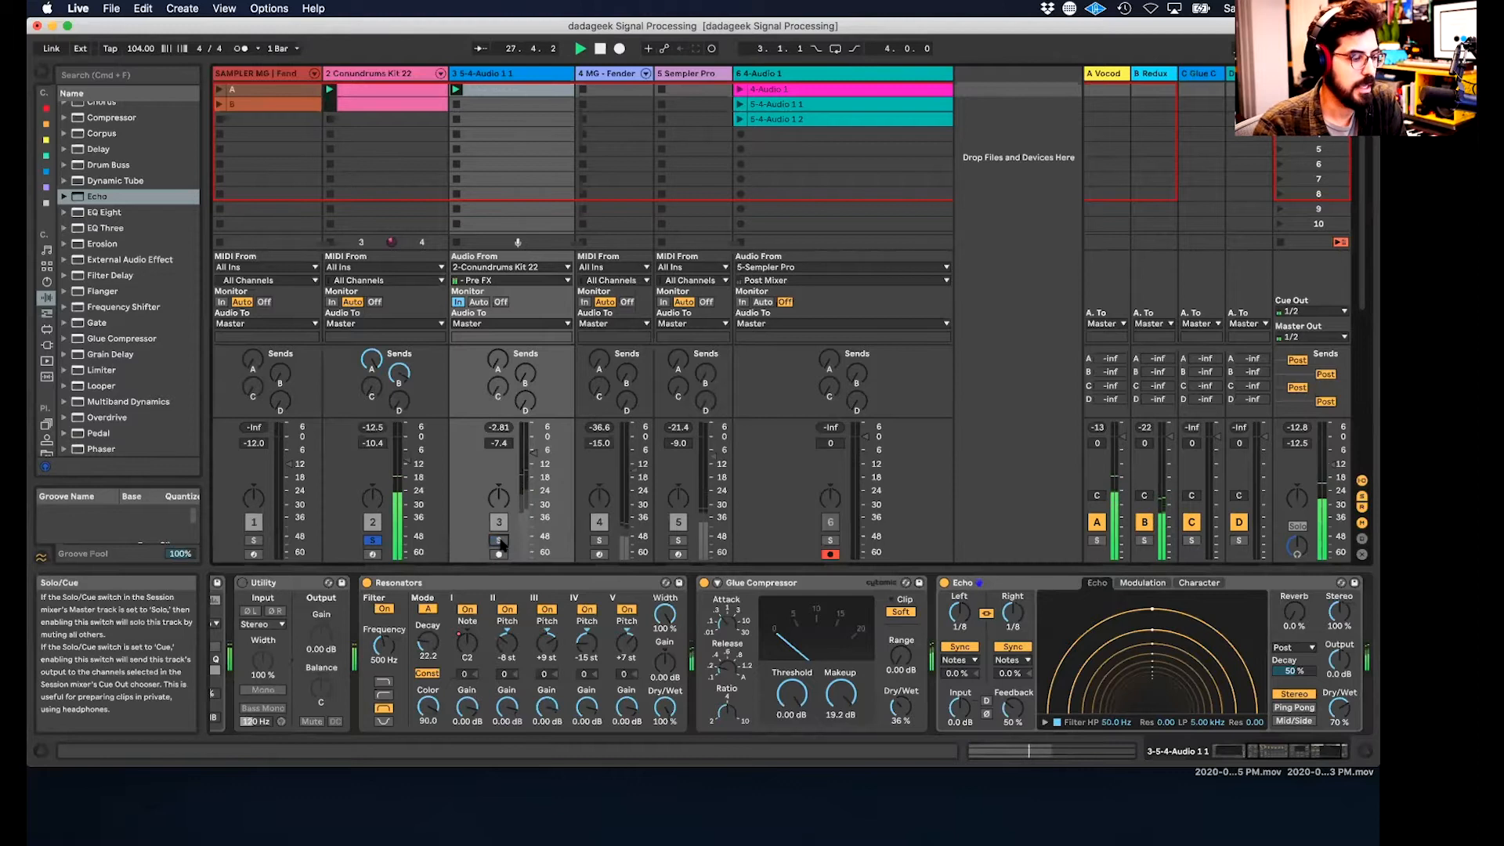
{"action": "left_click", "coordinate": [499, 540]}
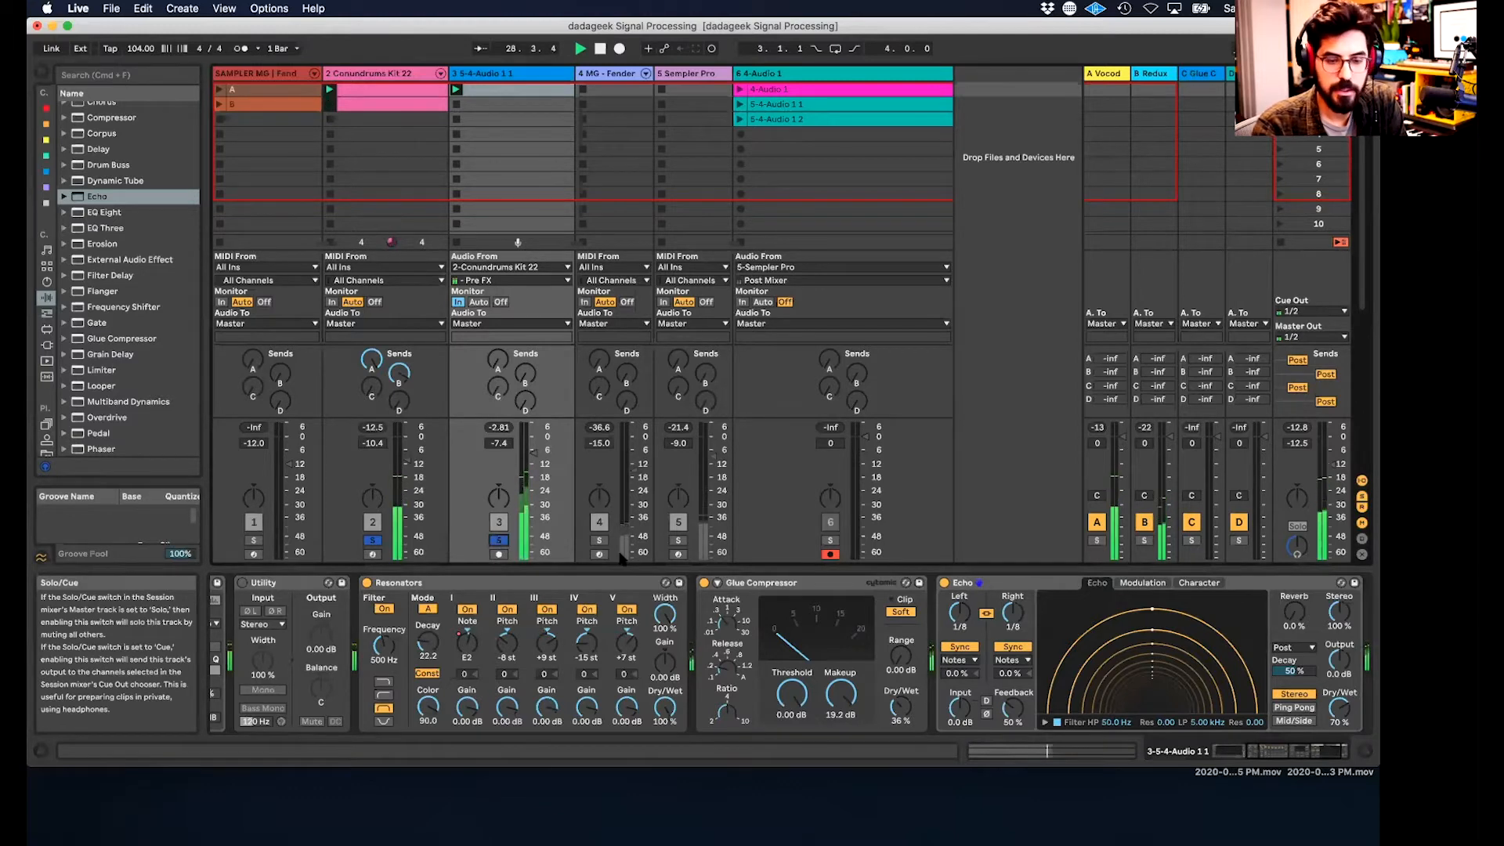
{"action": "scroll", "coordinate": [568, 639], "scroll_direction": "left", "scroll_amount": 3}
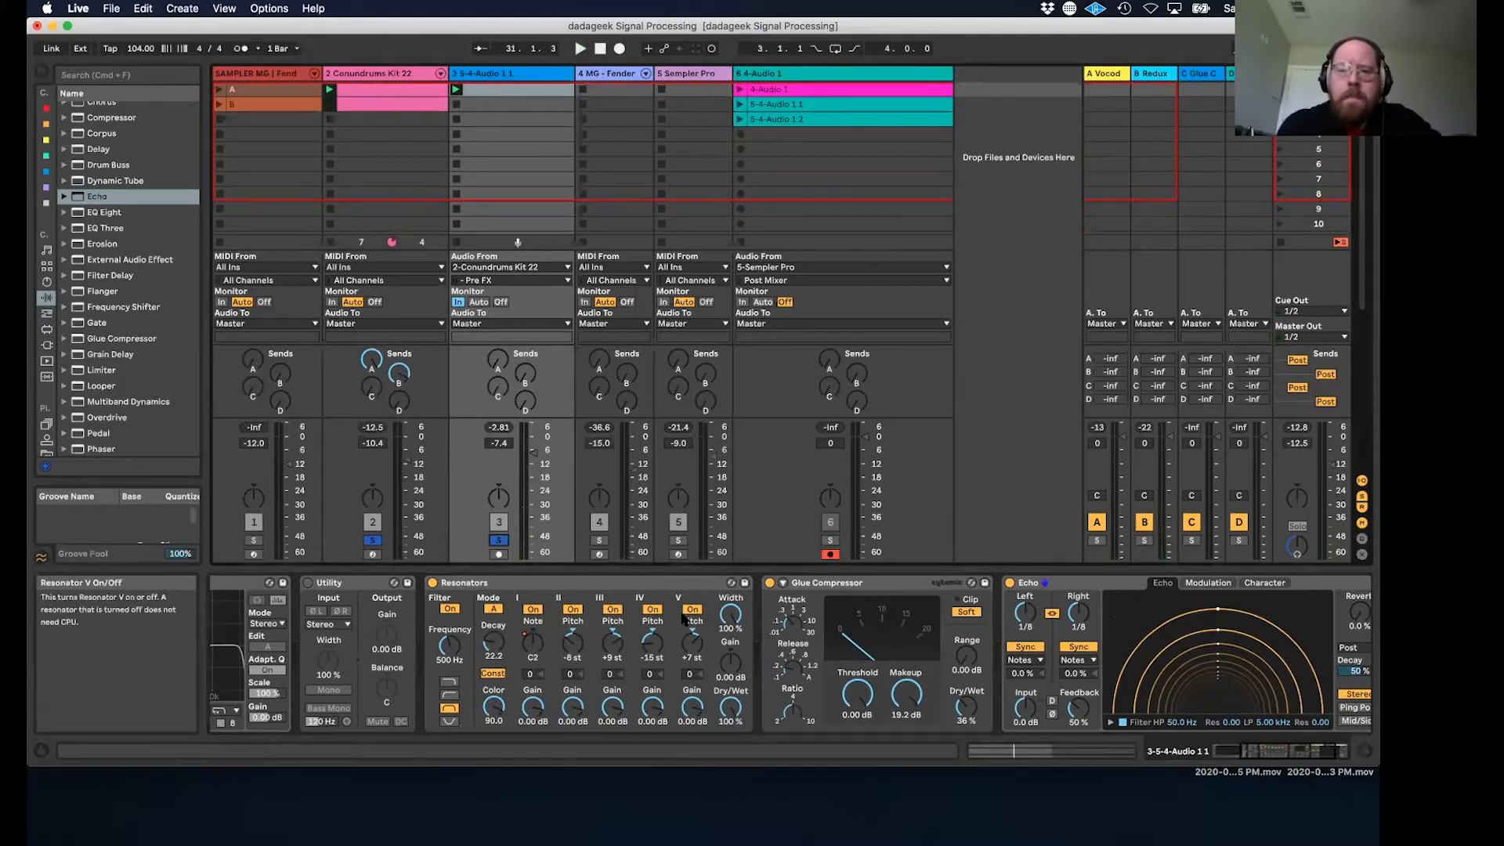
{"action": "scroll", "coordinate": [666, 622], "scroll_direction": "right", "scroll_amount": 3}
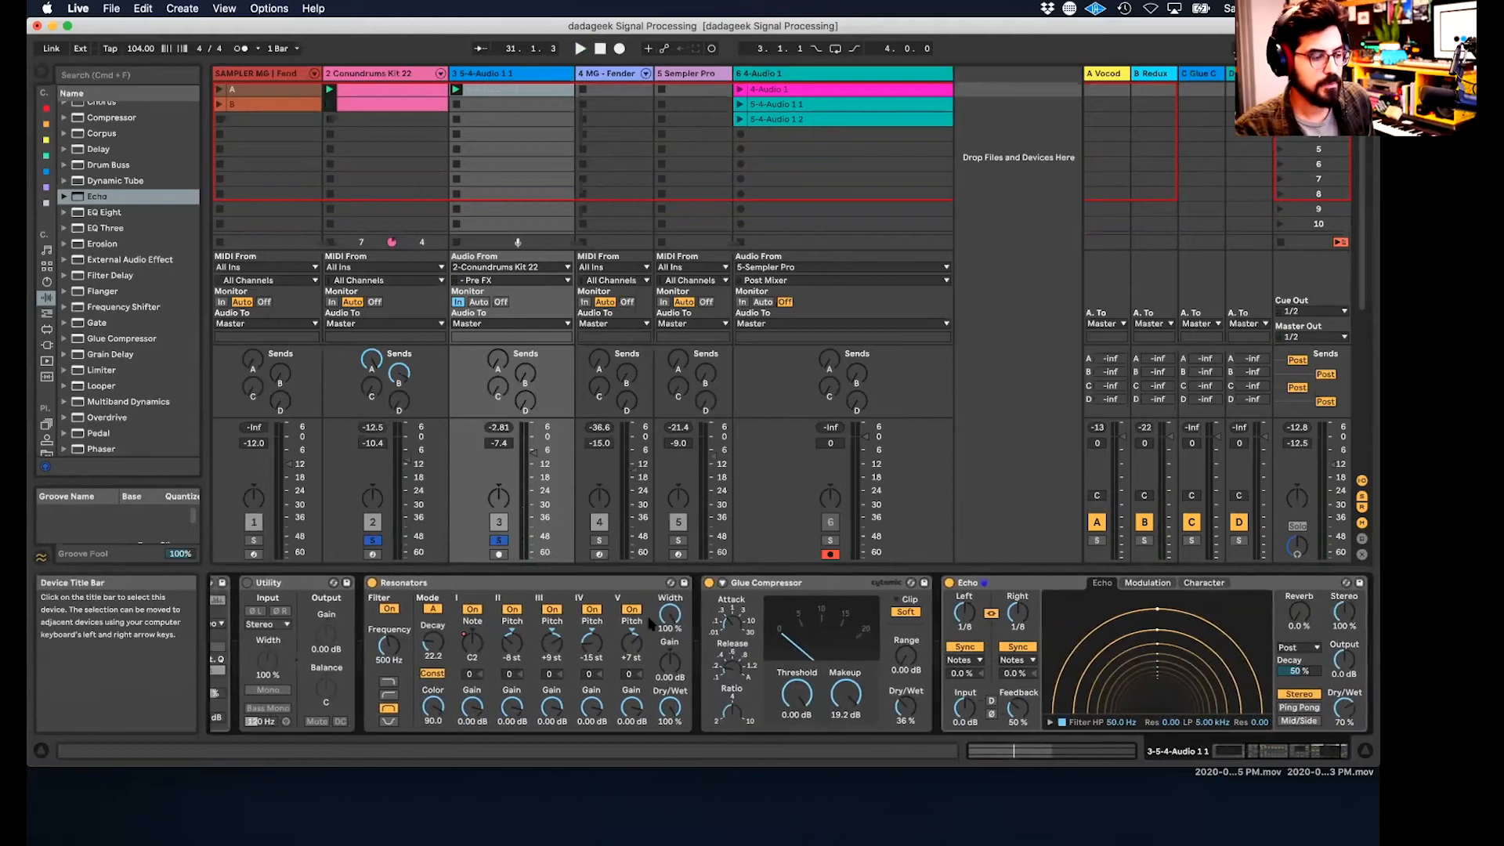
{"action": "scroll", "coordinate": [649, 623], "scroll_direction": "right", "scroll_amount": 3}
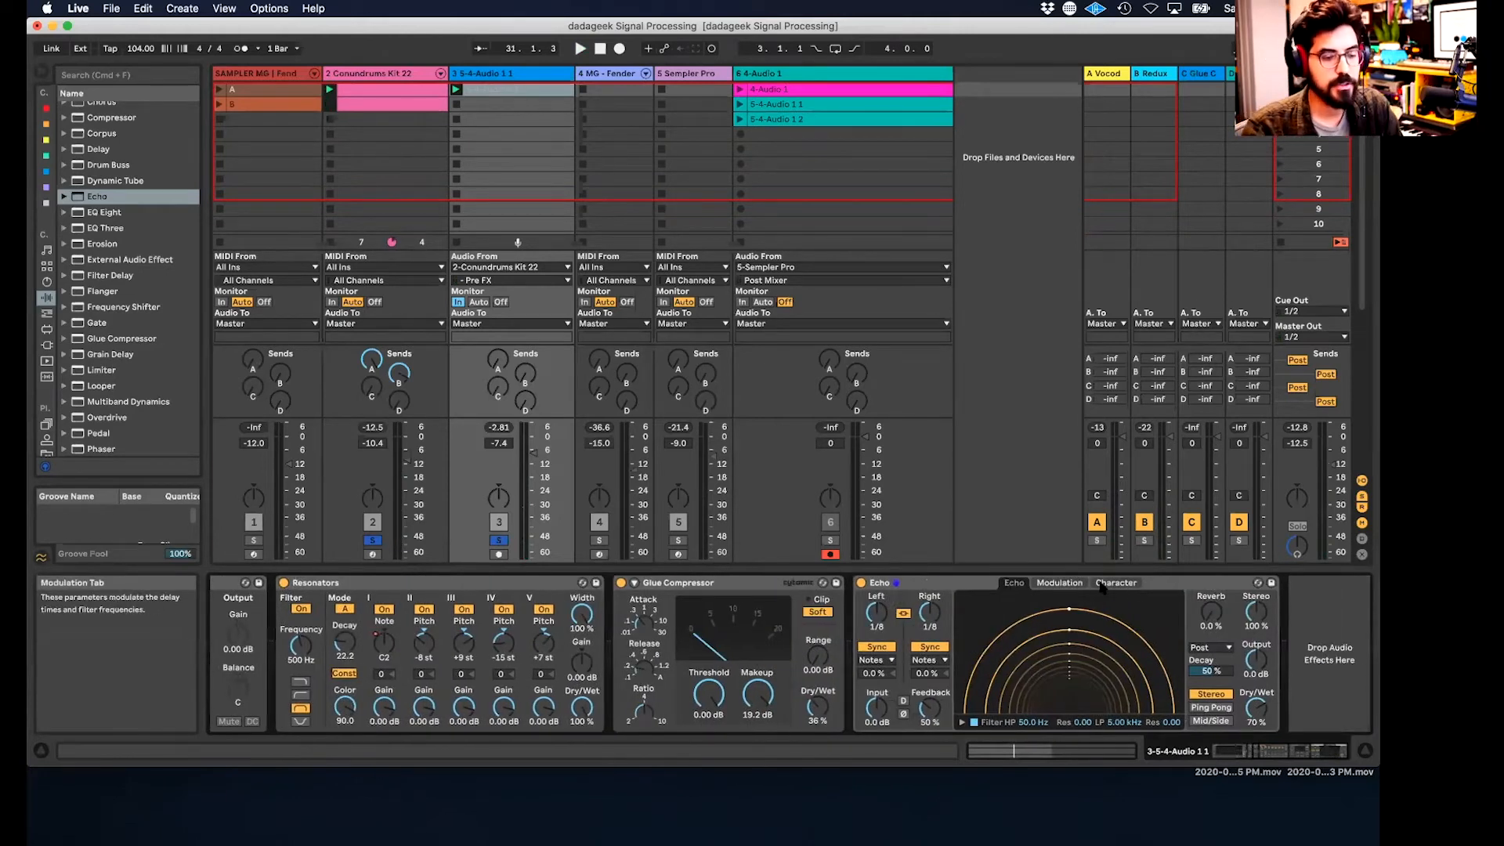
{"action": "left_click", "coordinate": [1163, 585]}
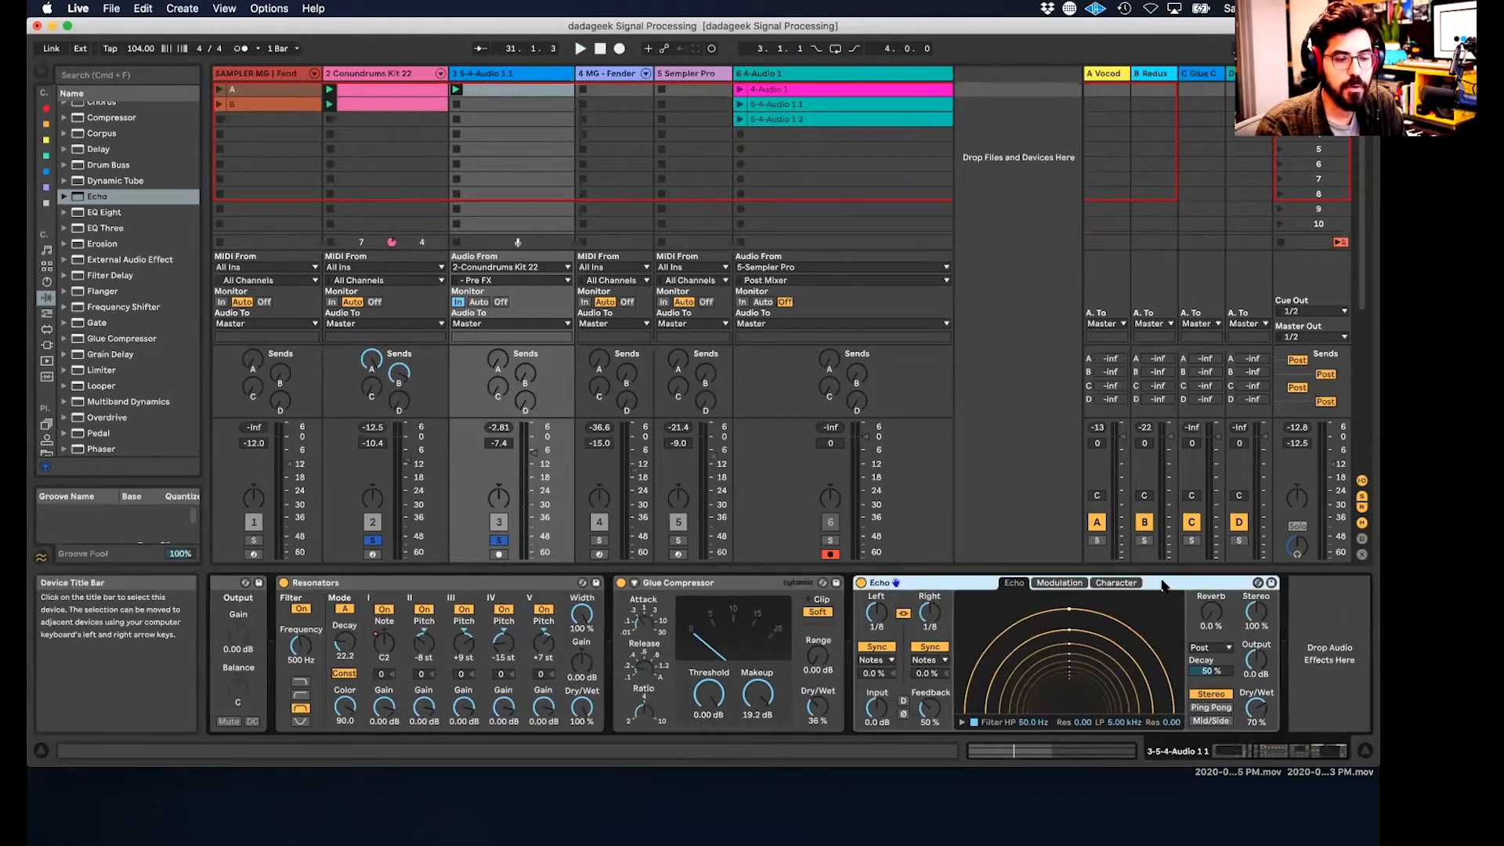
{"action": "left_click", "coordinate": [1121, 583]}
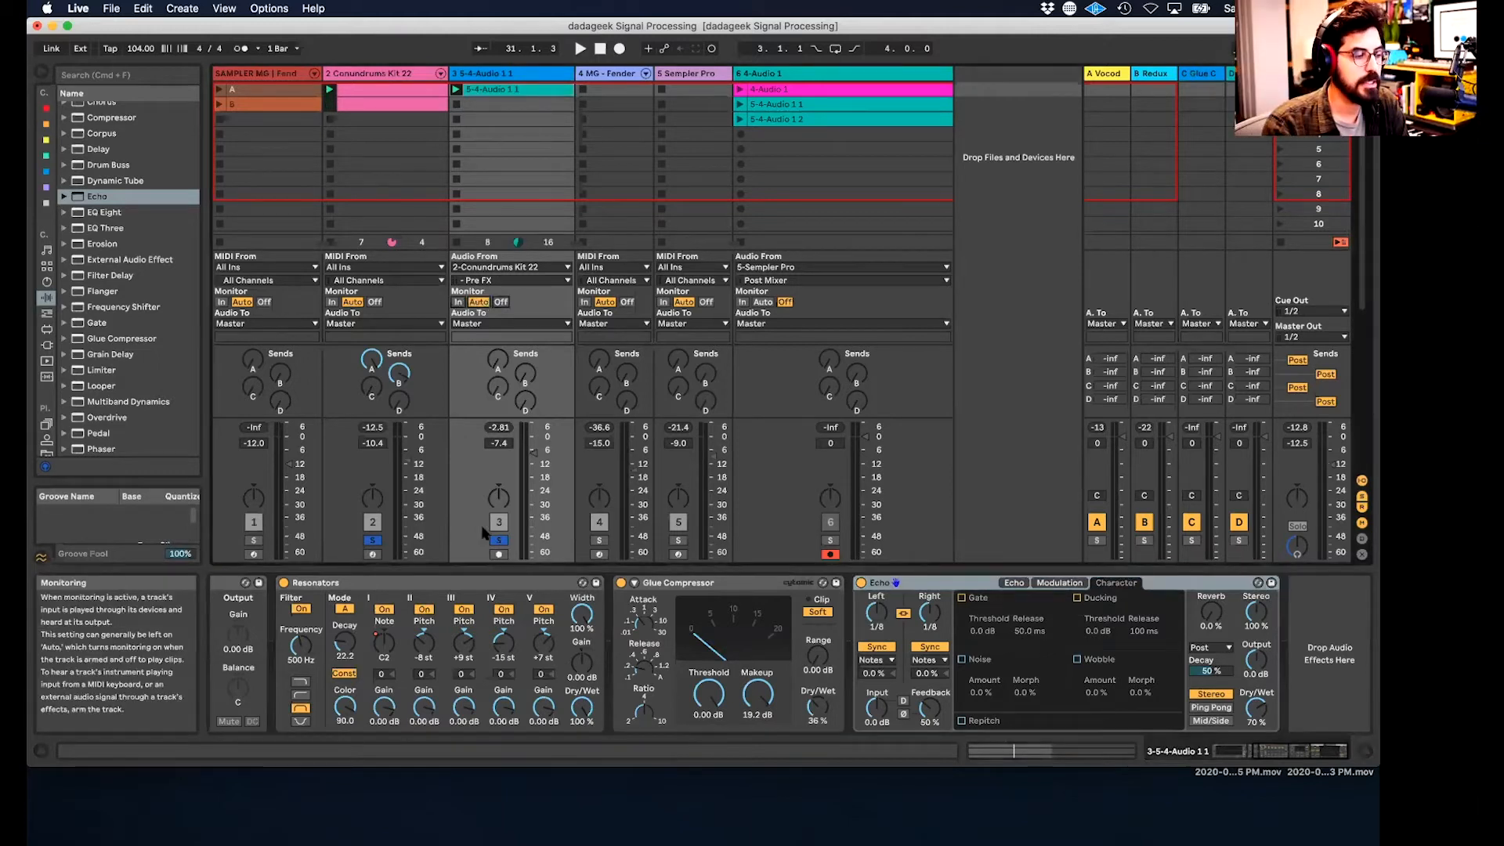
- Turn off solo on the Conundrums drum track and the audio track and play all tracks together
{"action": "left_click", "coordinate": [499, 541]}
{"action": "left_click", "coordinate": [373, 540]}
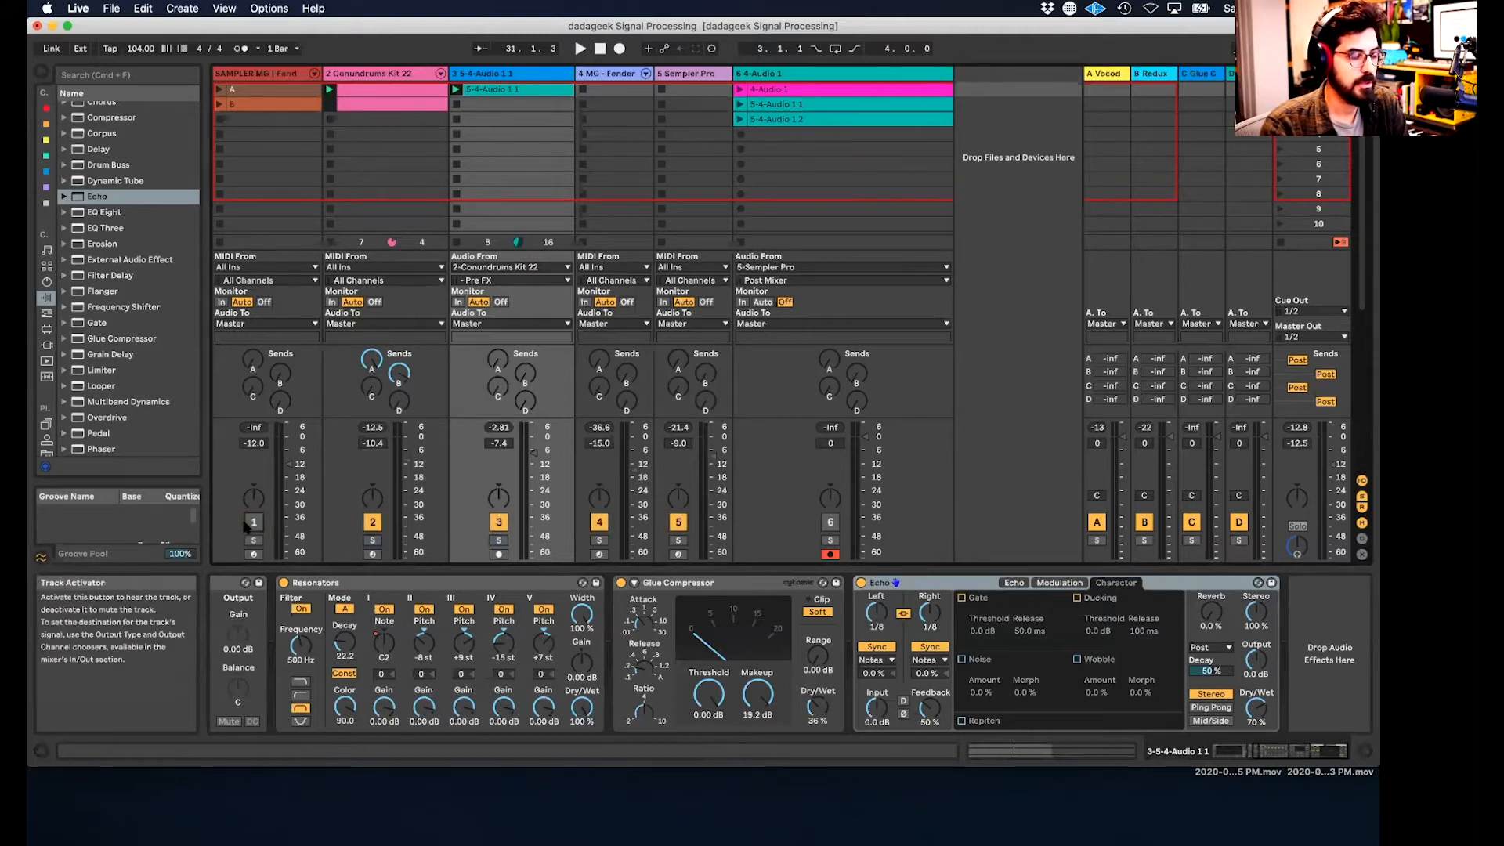
{"action": "key", "text": "space"}
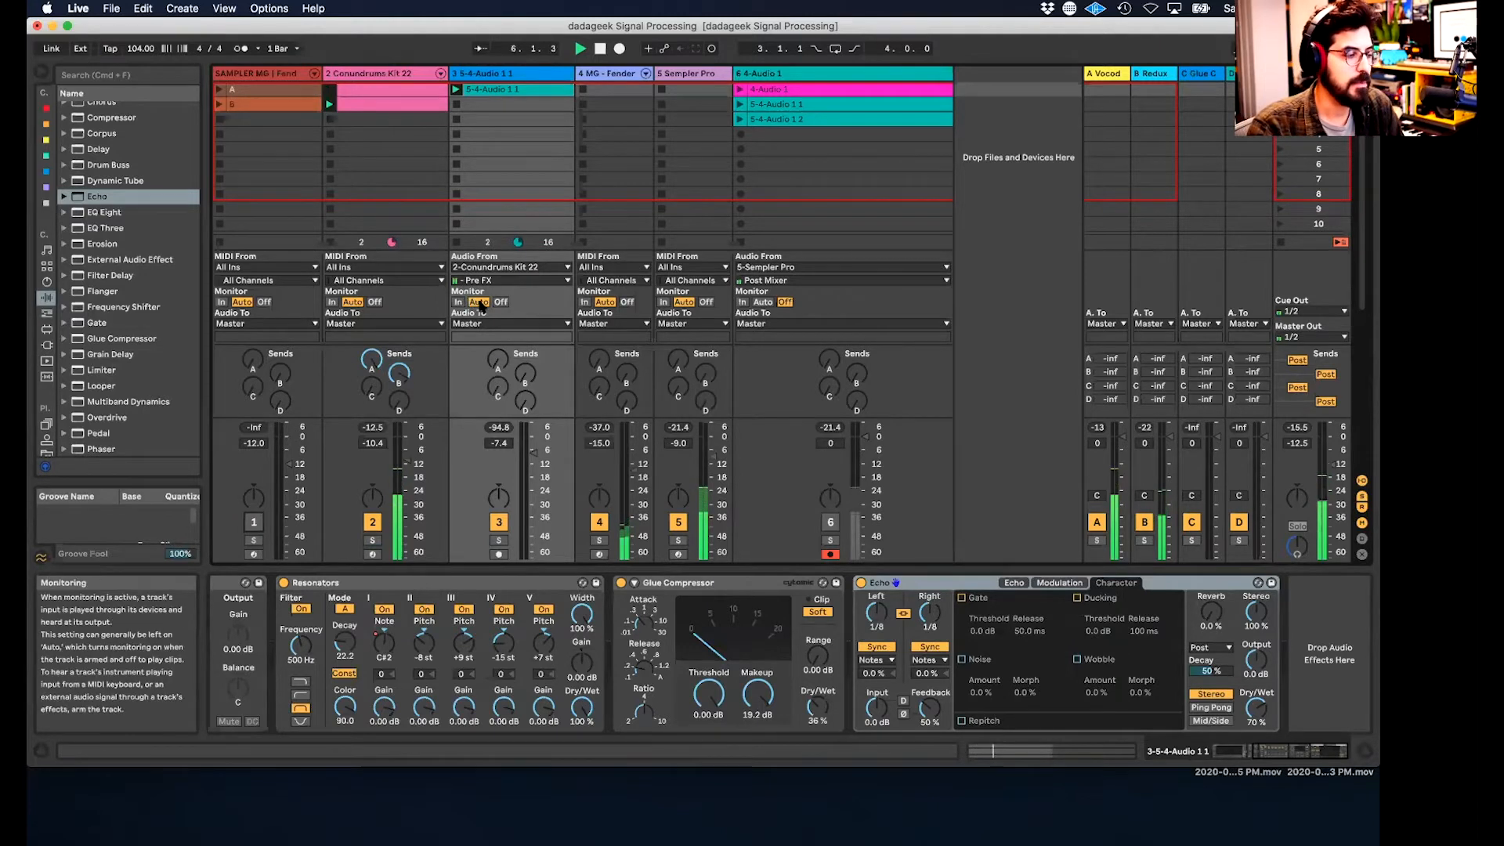
- Arm the audio track for recording and raise its volume to -4.5 dB
{"action": "left_click", "coordinate": [499, 555]}
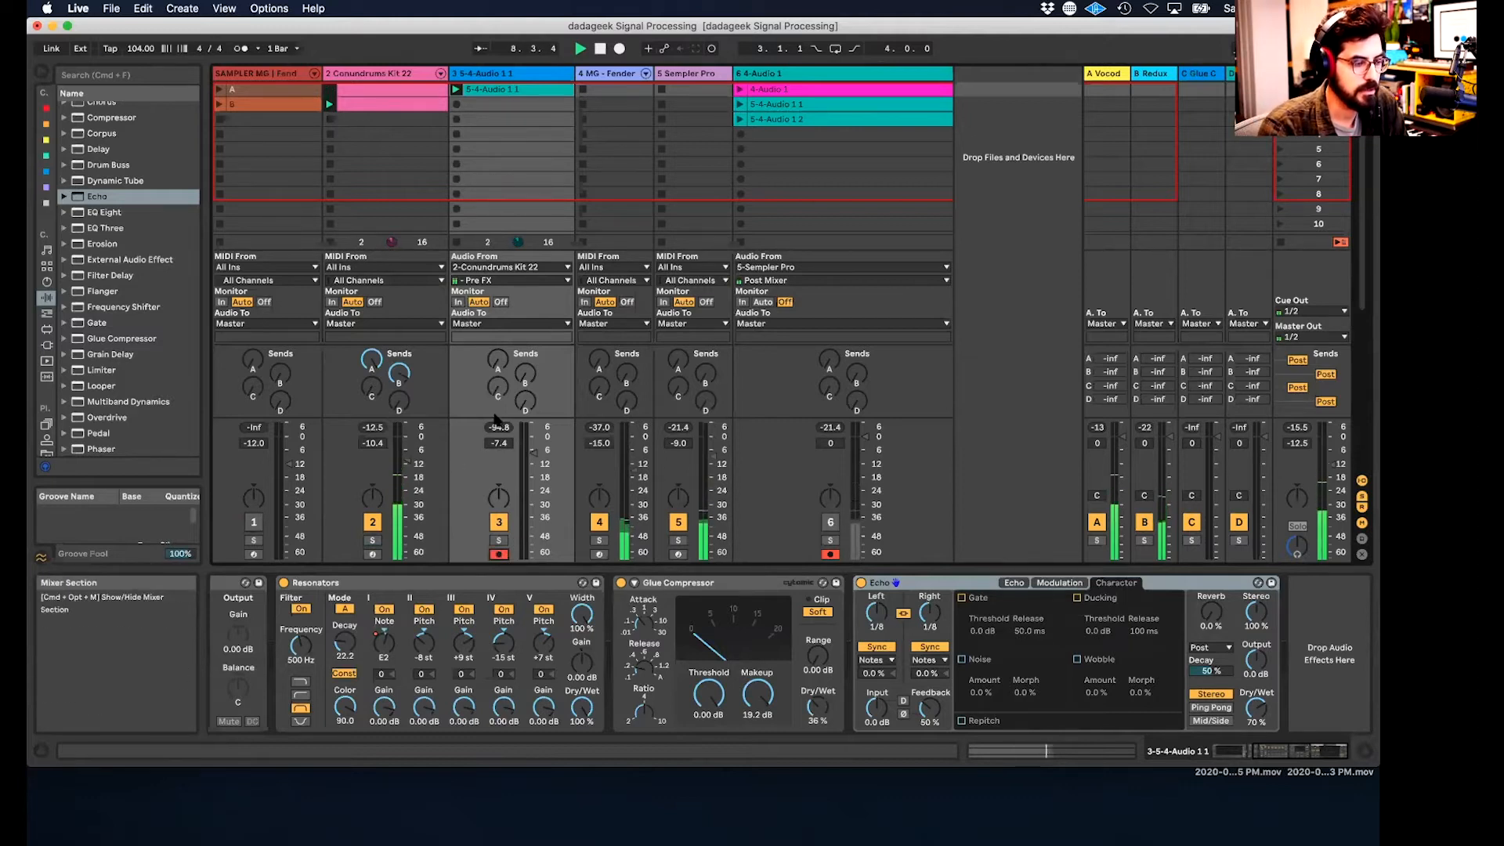
{"action": "left_click_drag", "start_coordinate": [534, 452], "coordinate": [535, 447]}
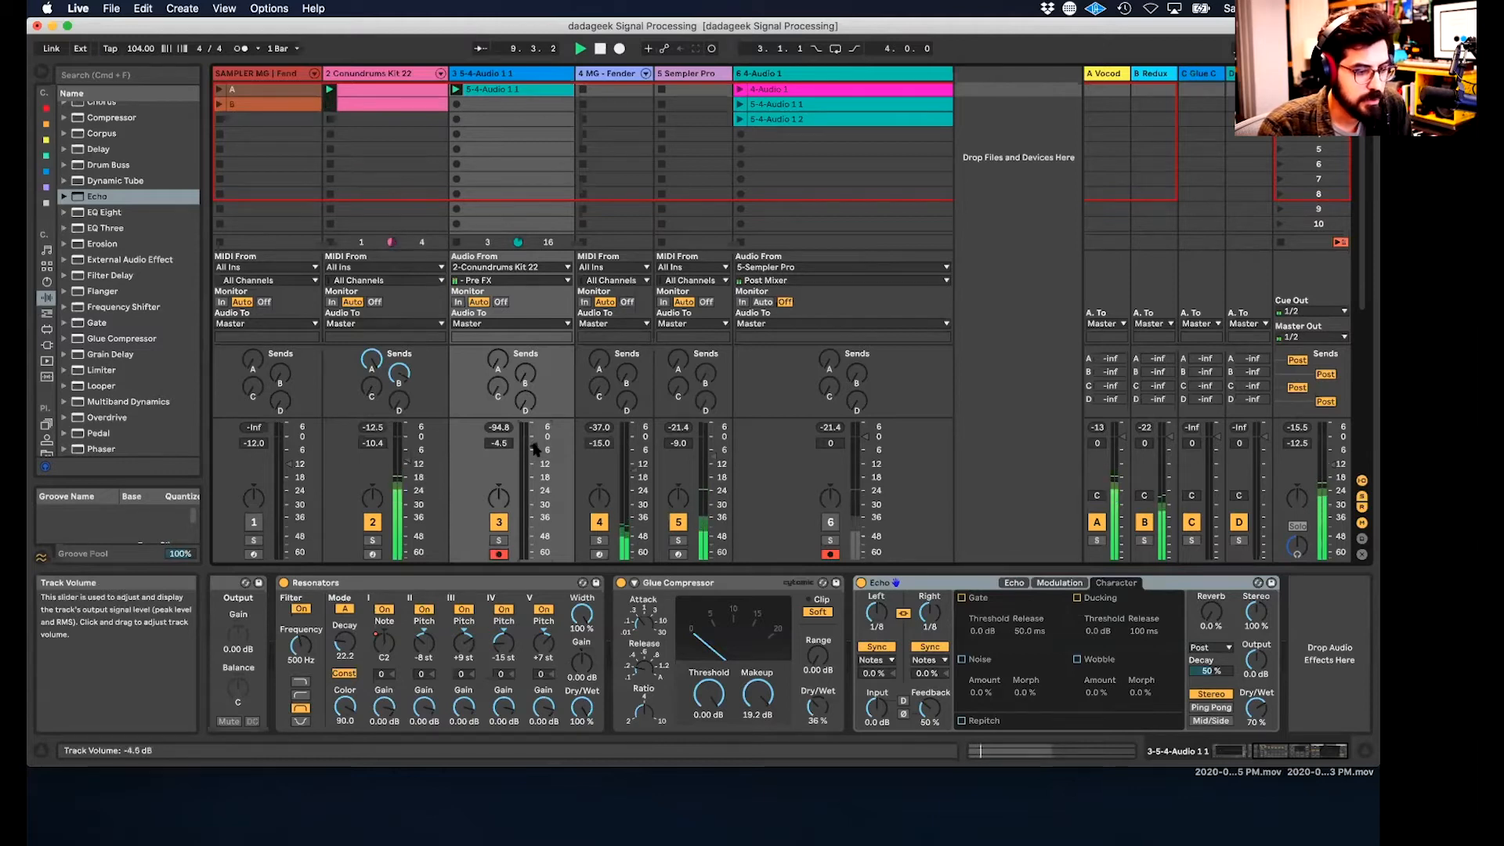
{"action": "scroll", "coordinate": [556, 588], "scroll_direction": "left", "scroll_amount": 5}
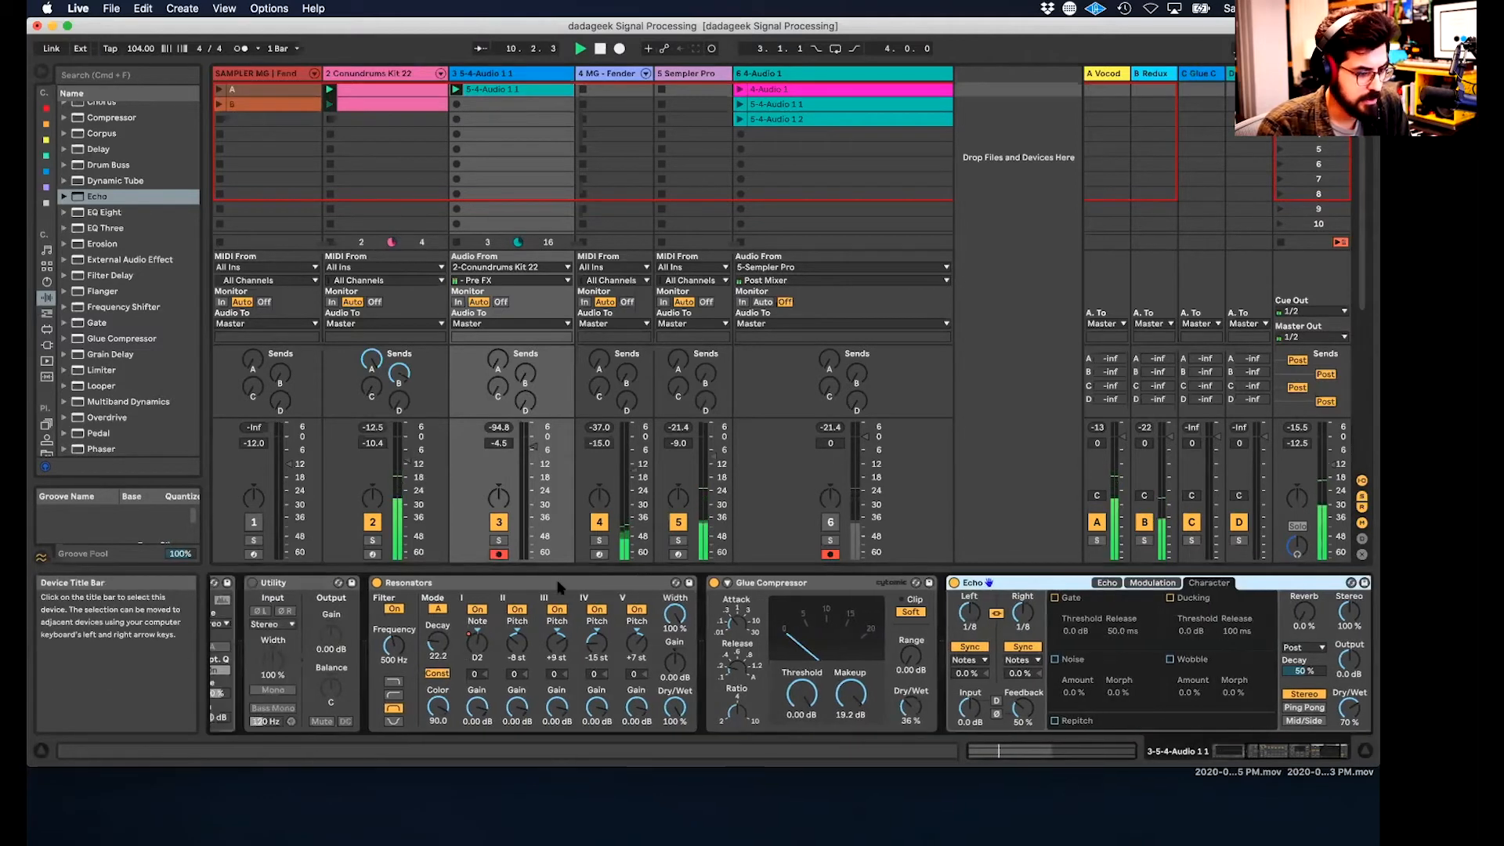
{"action": "scroll", "coordinate": [558, 587], "scroll_direction": "left", "scroll_amount": 5}
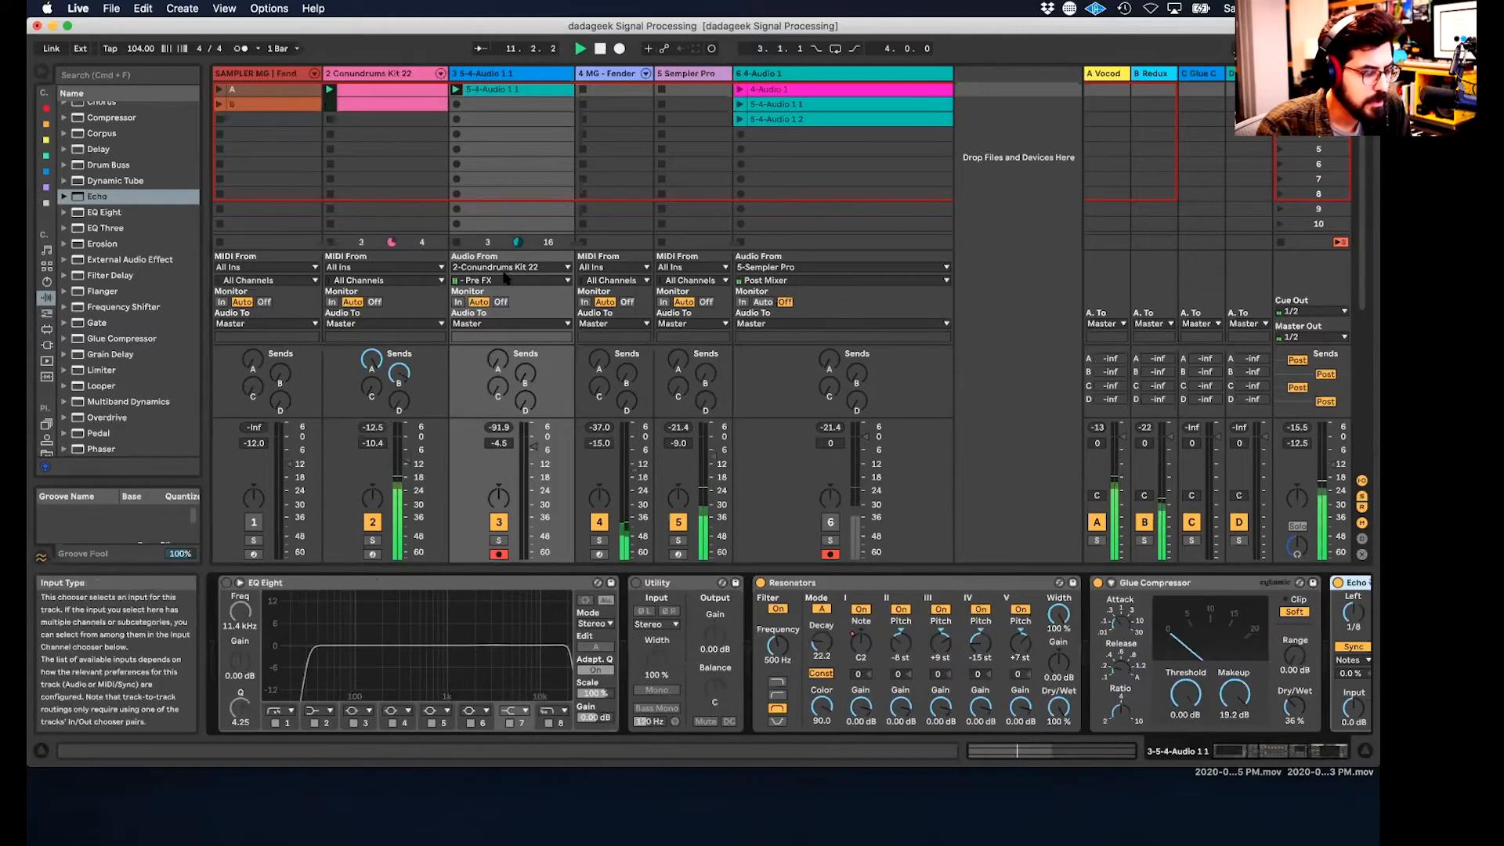
- Set the tap point of the audio track's input from the Conundrums drums to Post Mixer
{"action": "left_click", "coordinate": [505, 279]}
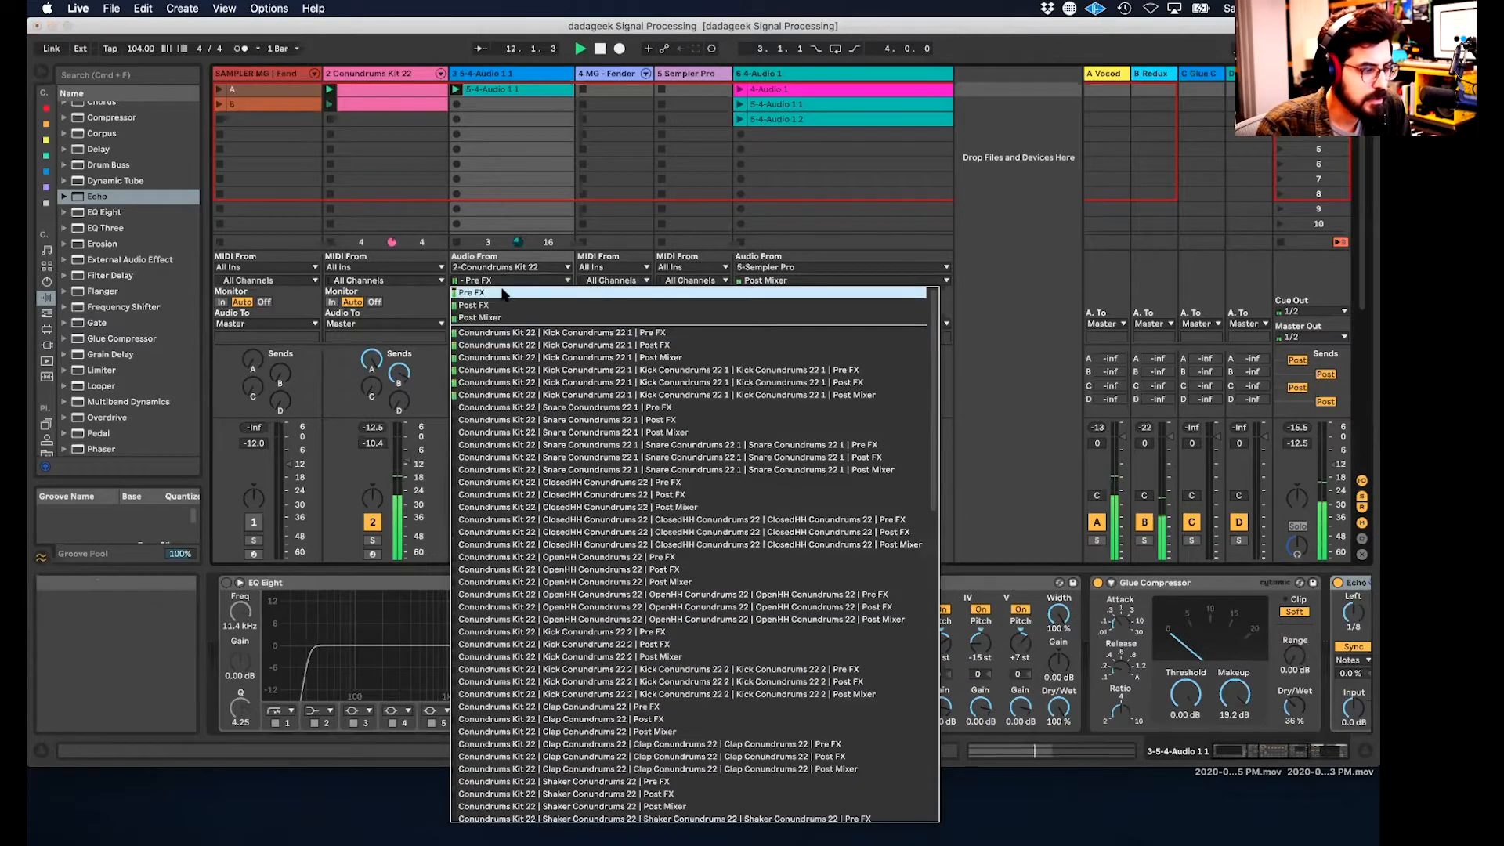
{"action": "left_click", "coordinate": [502, 293]}
{"action": "left_click", "coordinate": [501, 280]}
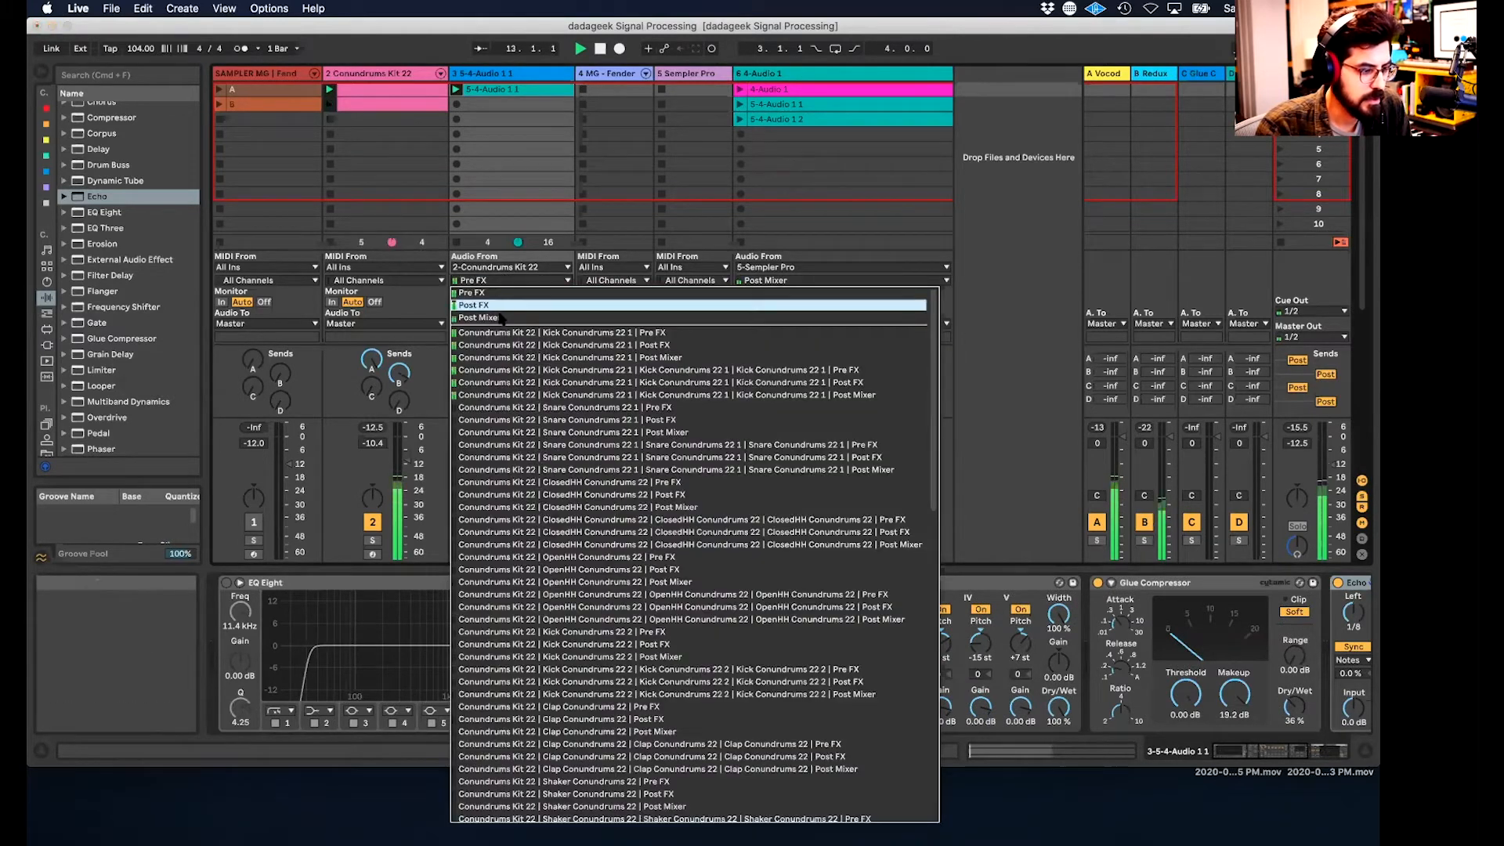
{"action": "left_click", "coordinate": [502, 317]}
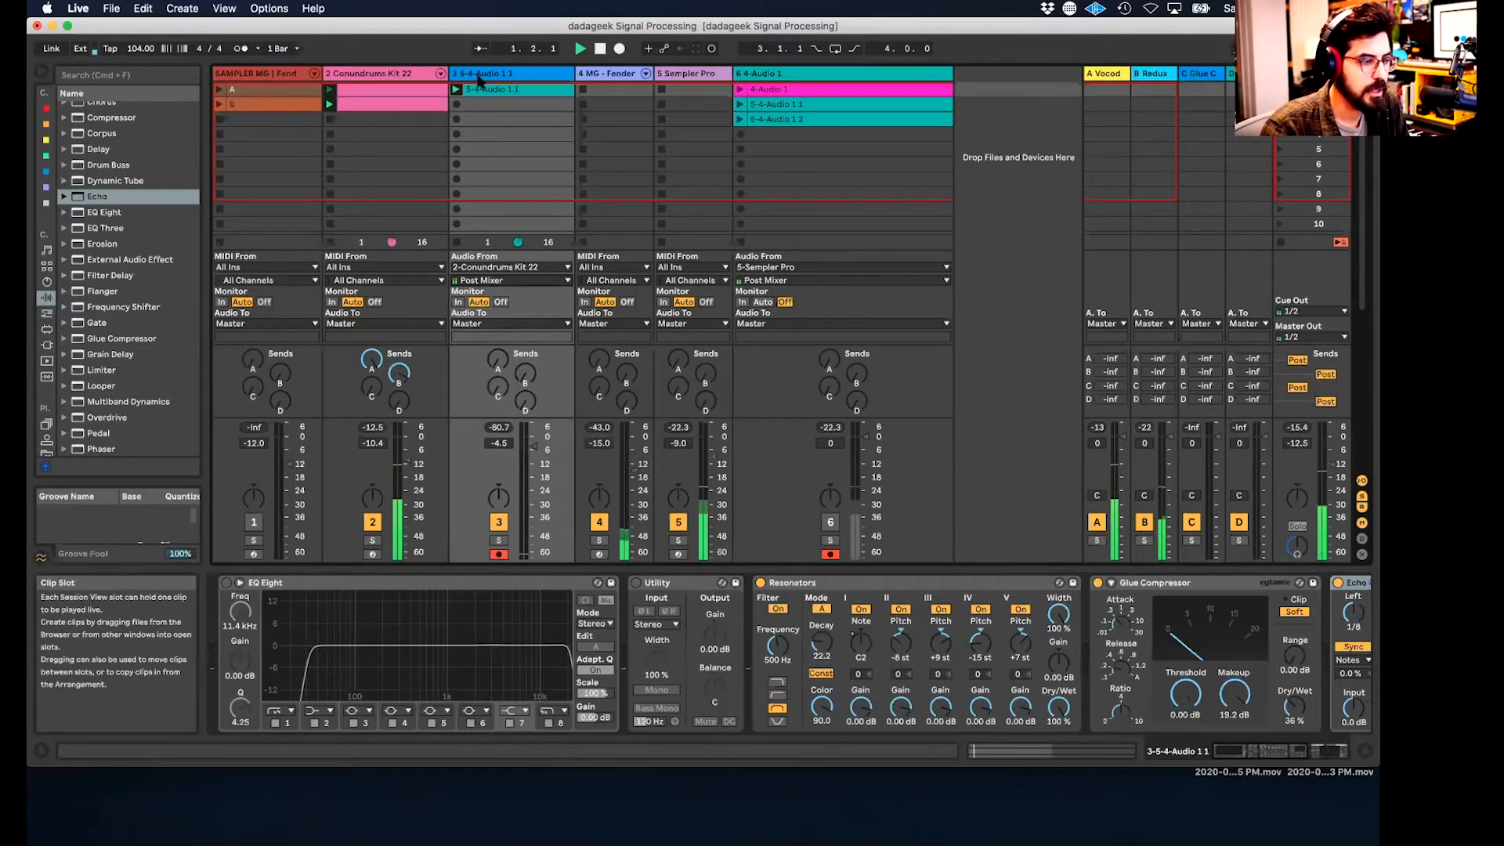
- Switch the audio track's monitoring to In and back to Auto, and check its device chain
{"action": "left_click", "coordinate": [558, 522]}
{"action": "scroll", "coordinate": [557, 533], "scroll_direction": "down", "scroll_amount": 1}
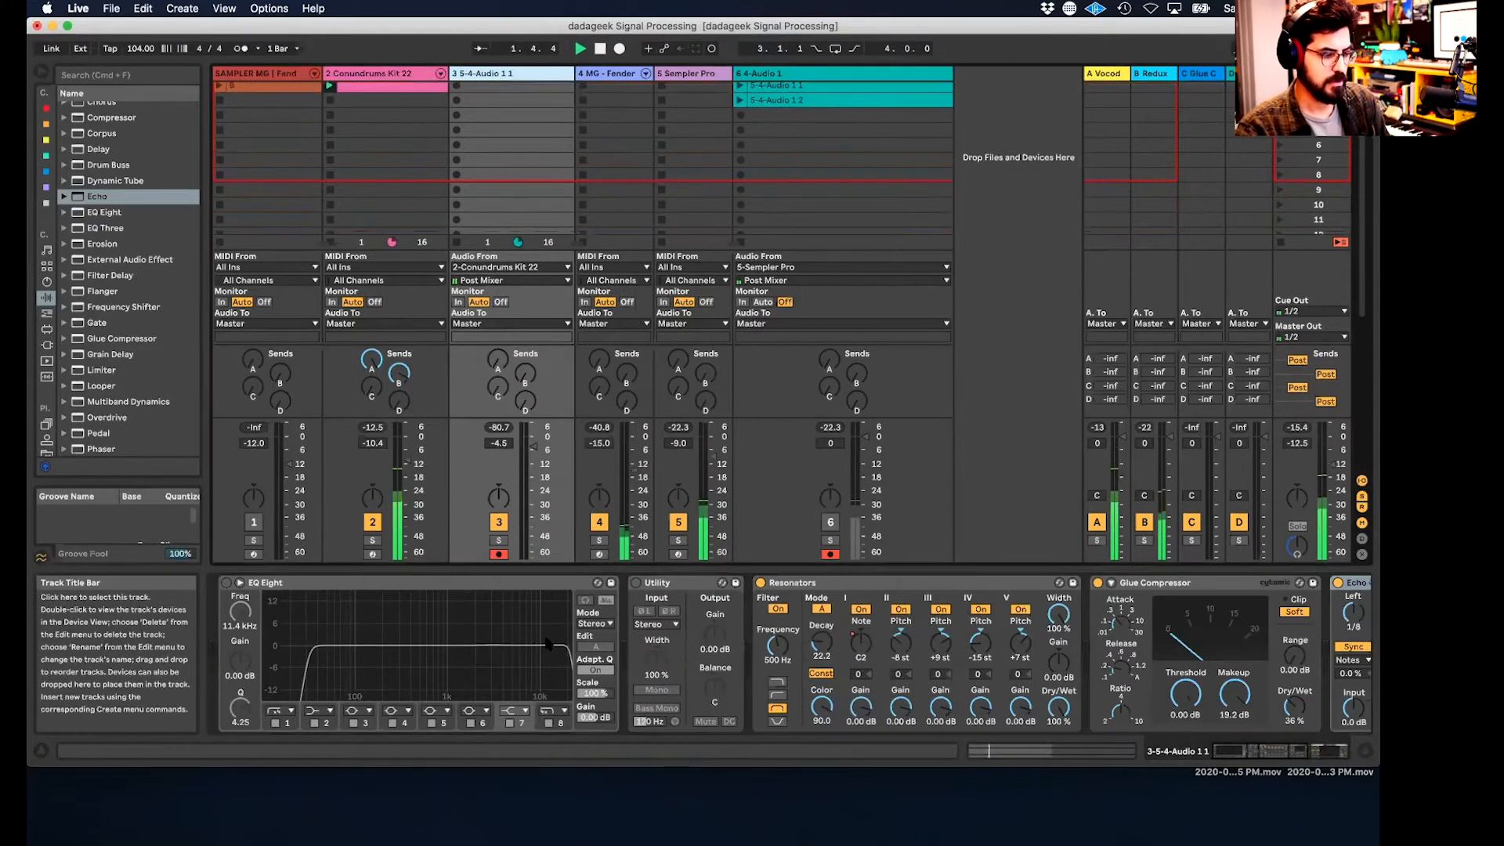
{"action": "left_click", "coordinate": [459, 301]}
{"action": "left_click", "coordinate": [478, 302]}
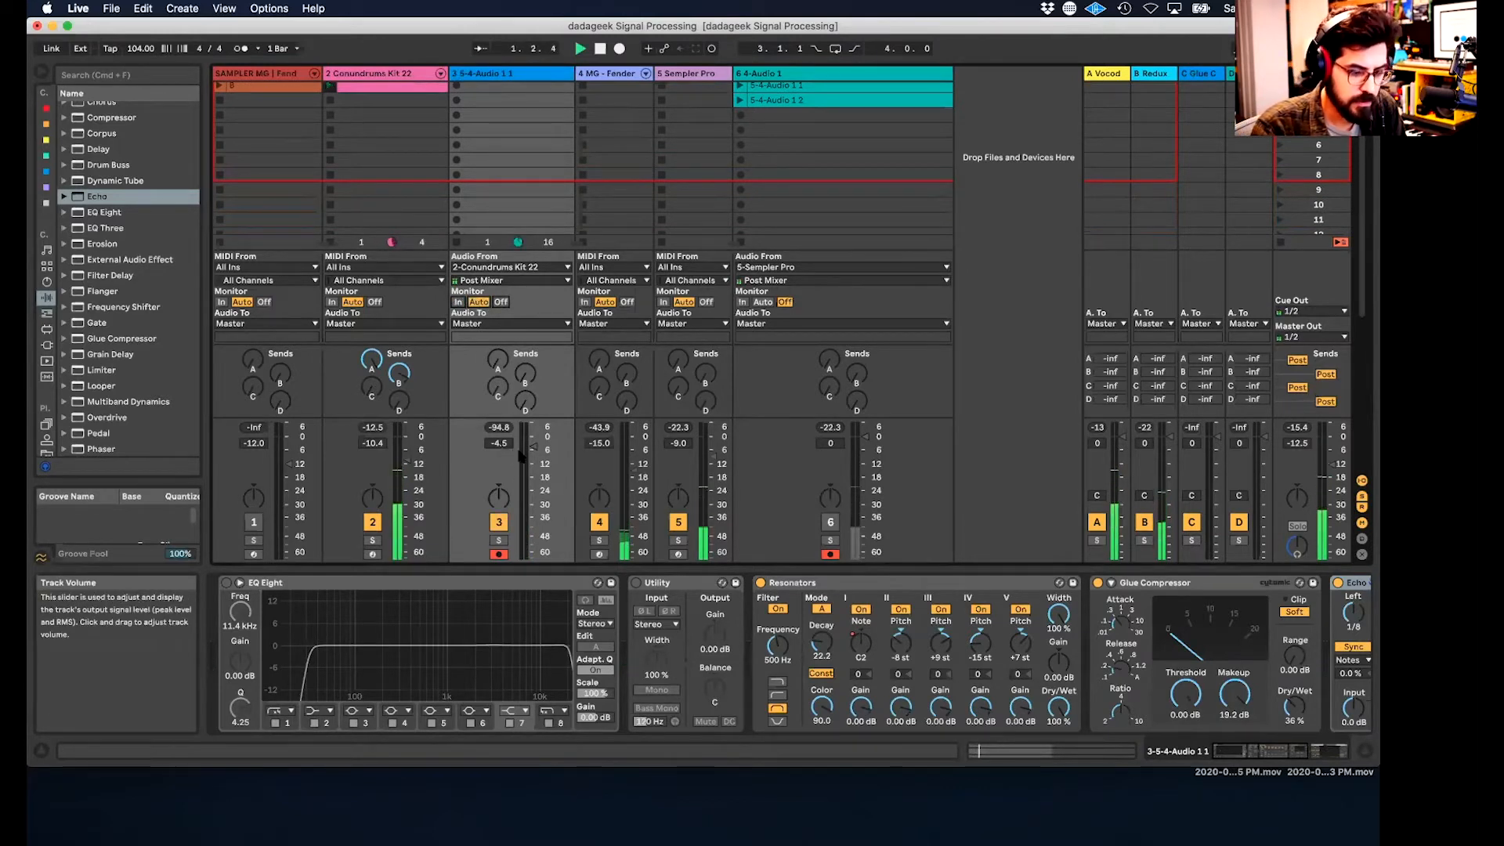
{"action": "scroll", "coordinate": [498, 709], "scroll_direction": "right", "scroll_amount": 5}
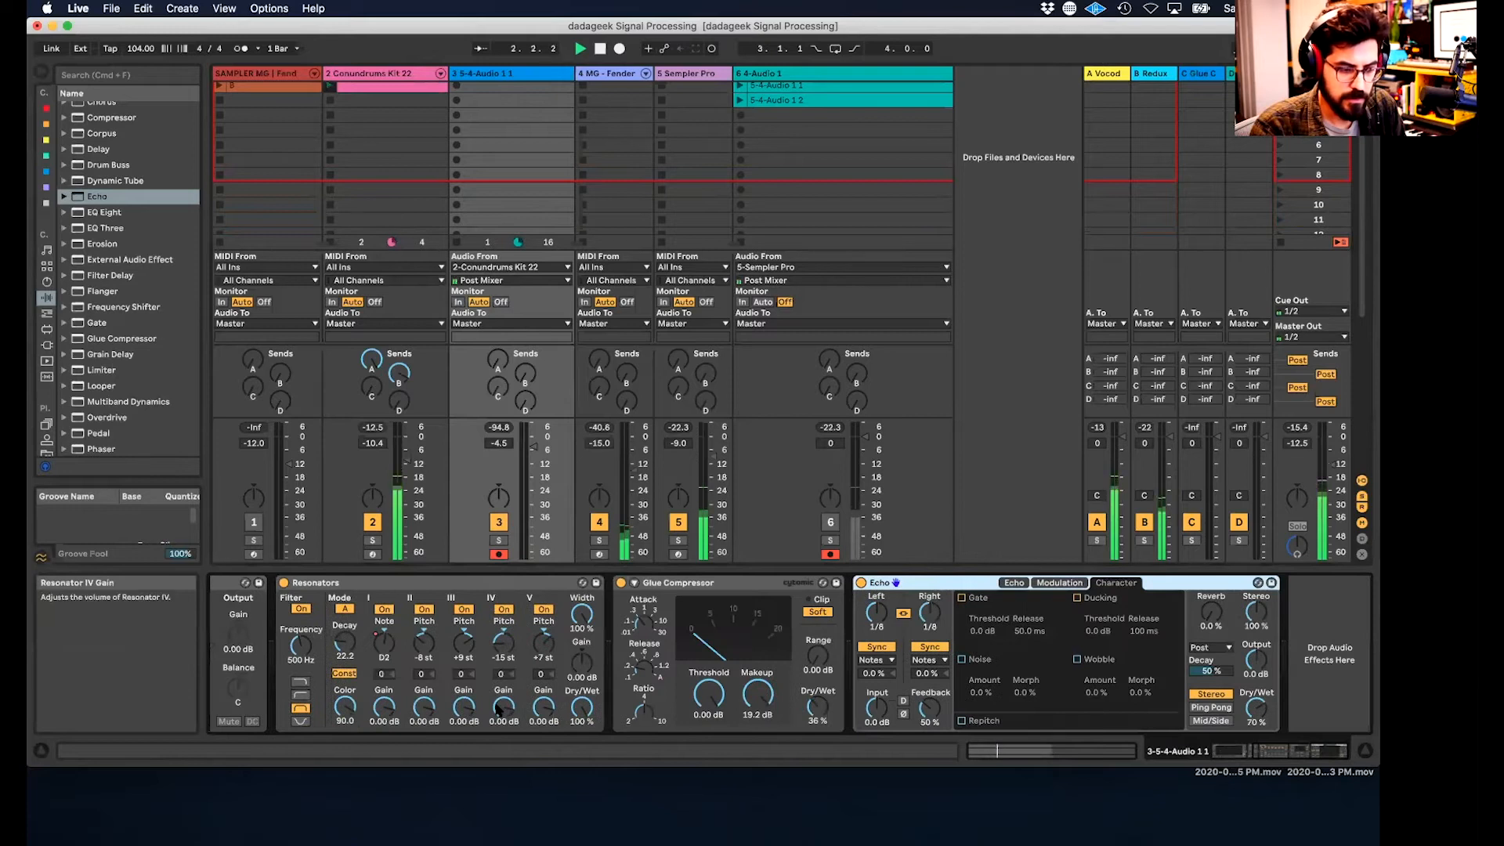
{"action": "scroll", "coordinate": [498, 709], "scroll_direction": "left", "scroll_amount": 5}
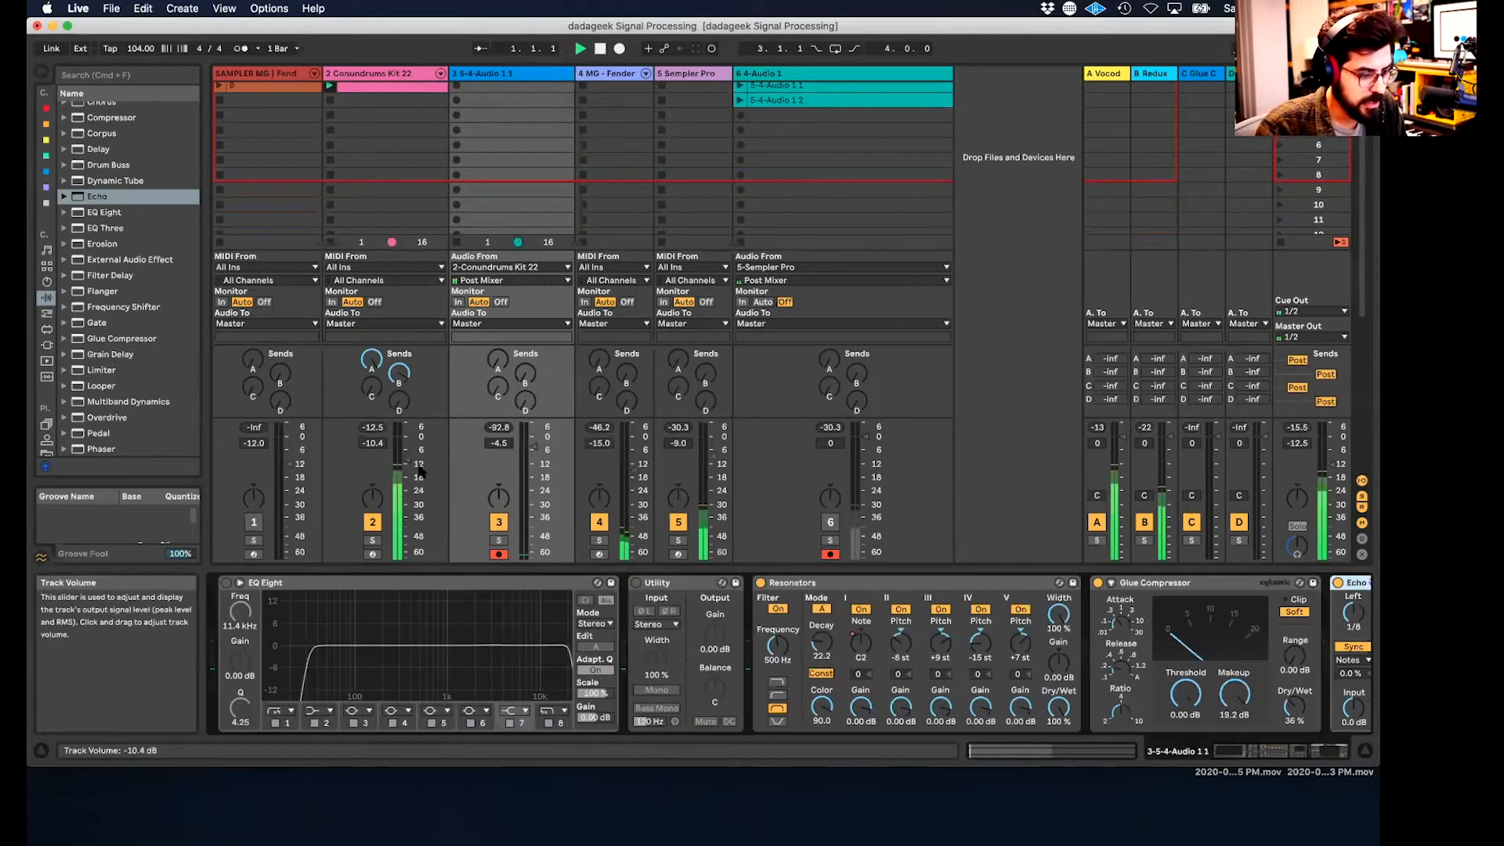
- Try Pre FX as the audio track's input tap point and return it to Post Mixer
{"action": "left_click", "coordinate": [503, 279]}
{"action": "left_click", "coordinate": [505, 292]}
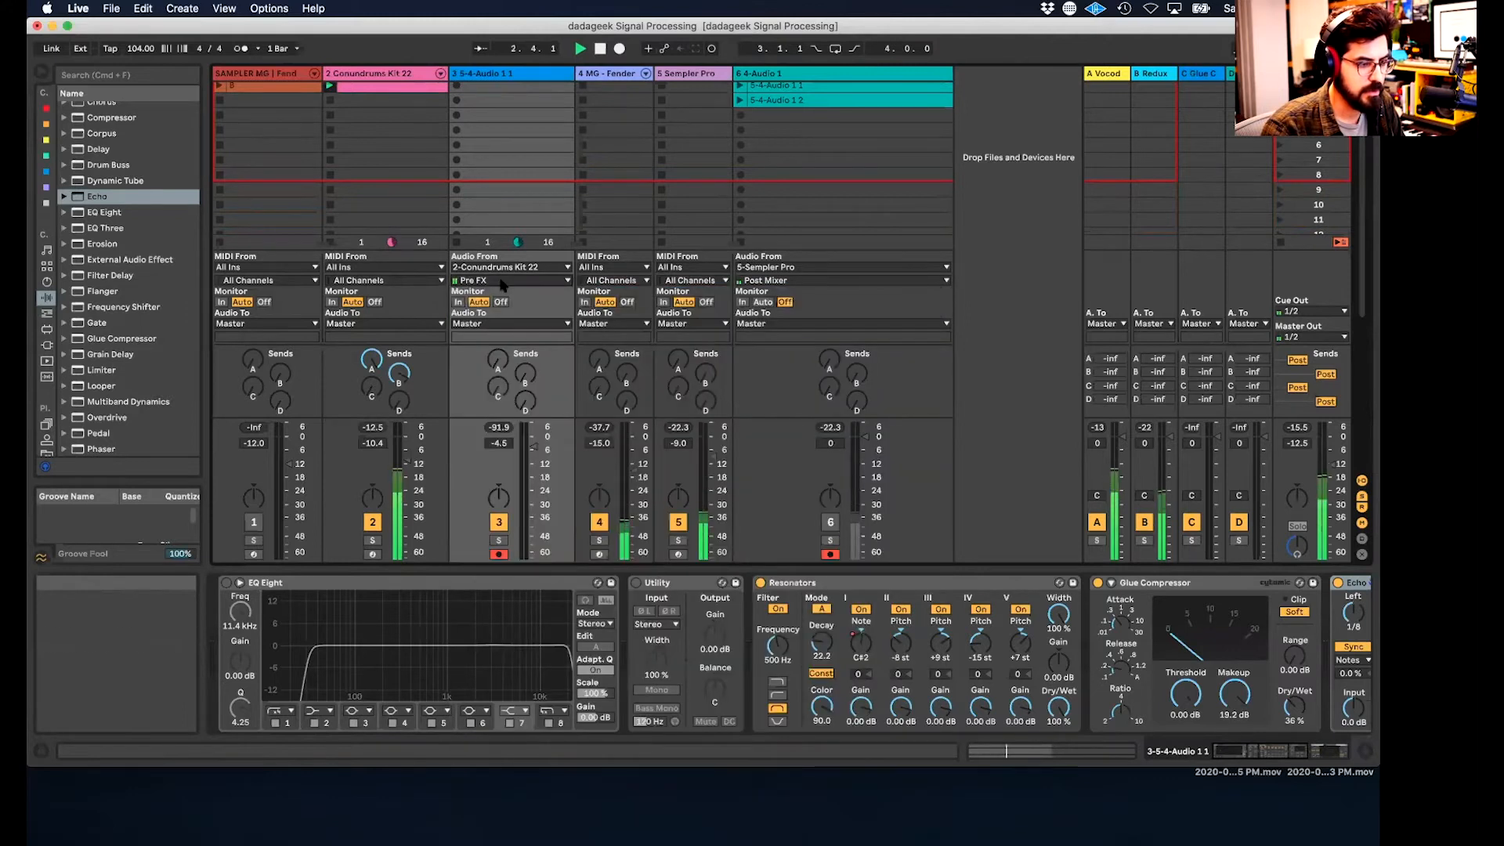
{"action": "left_click", "coordinate": [504, 281]}
{"action": "left_click", "coordinate": [505, 316]}
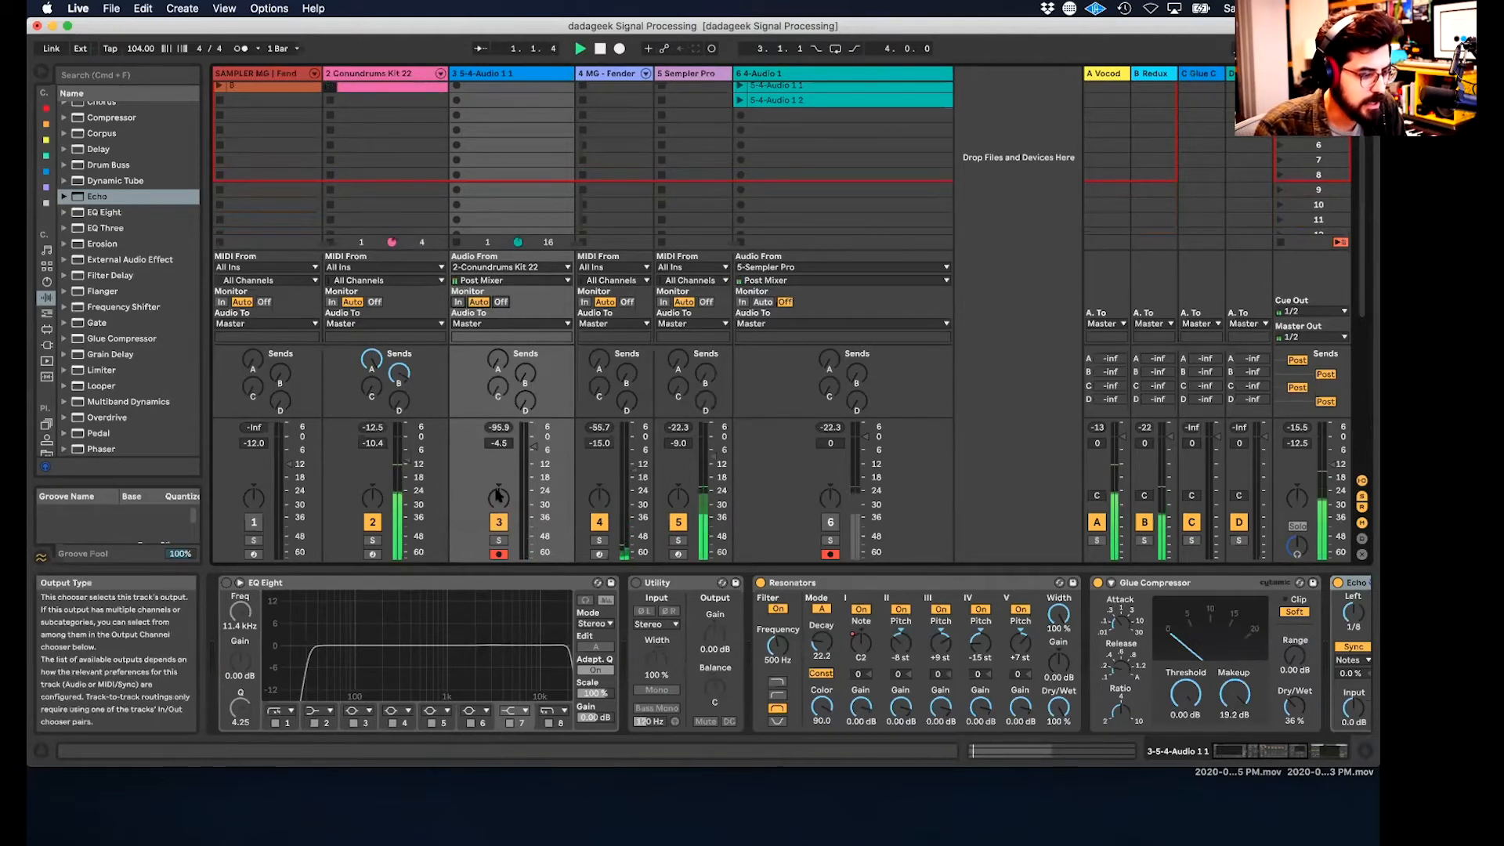
- Disarm the 4-Audio 1 track and the audio track fed by the Conundrums drums, and stop playback with the latter selected
{"action": "left_click", "coordinate": [830, 553]}
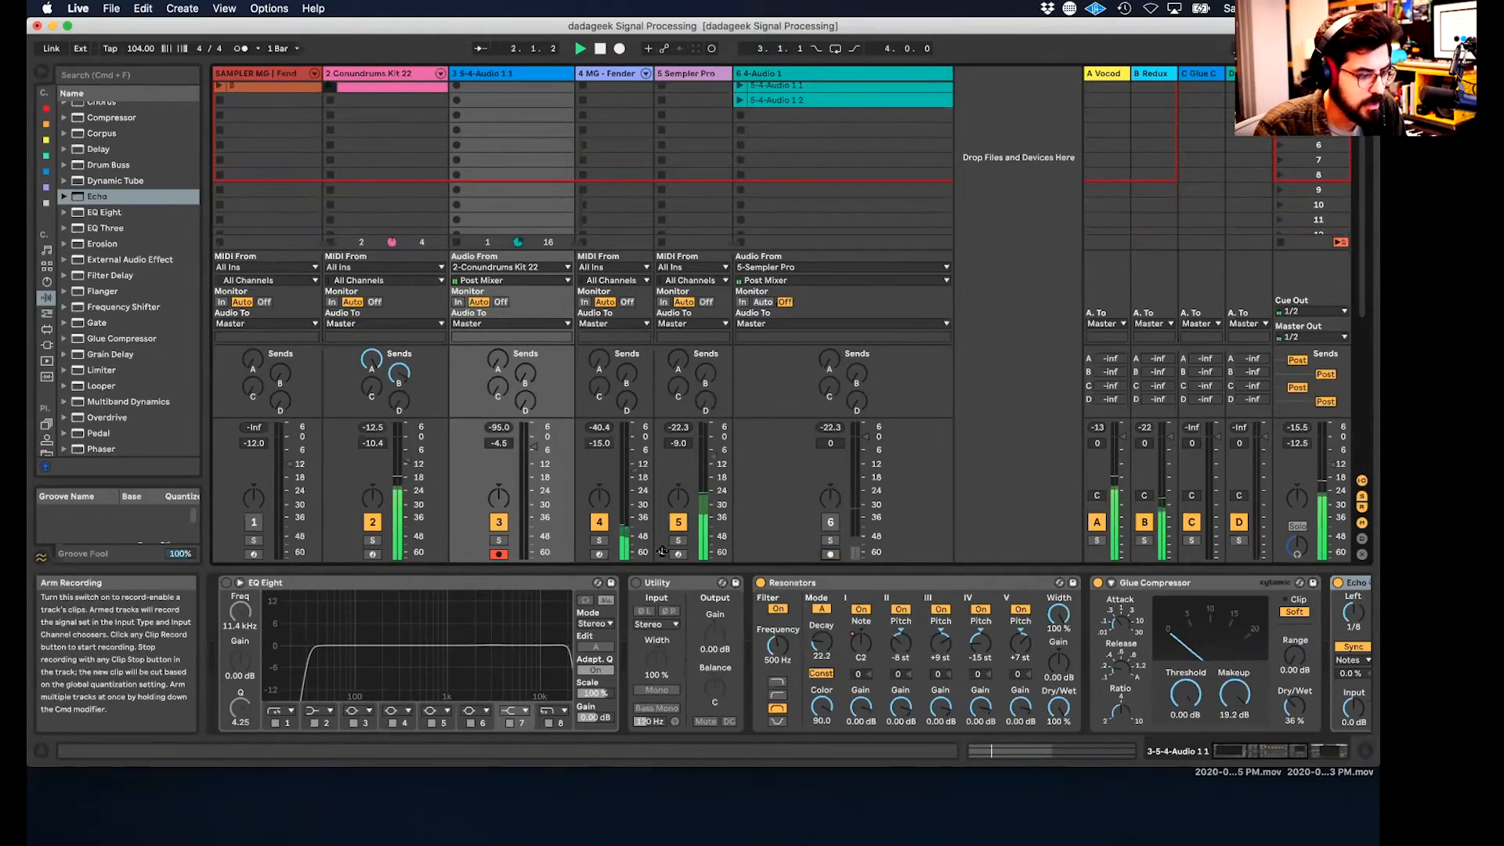
{"action": "left_click", "coordinate": [498, 553]}
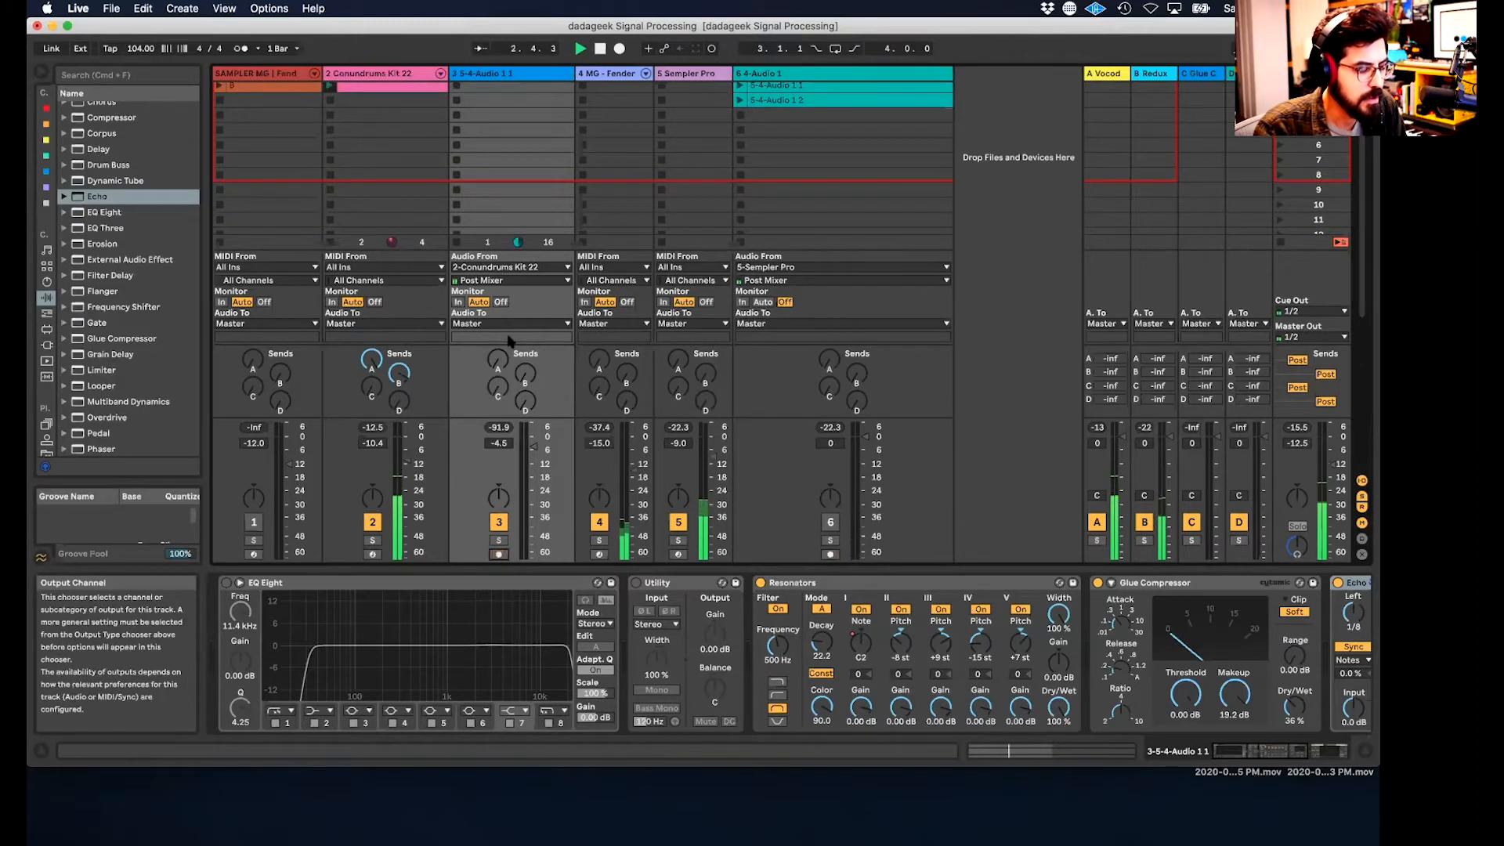
{"action": "left_click", "coordinate": [522, 73]}
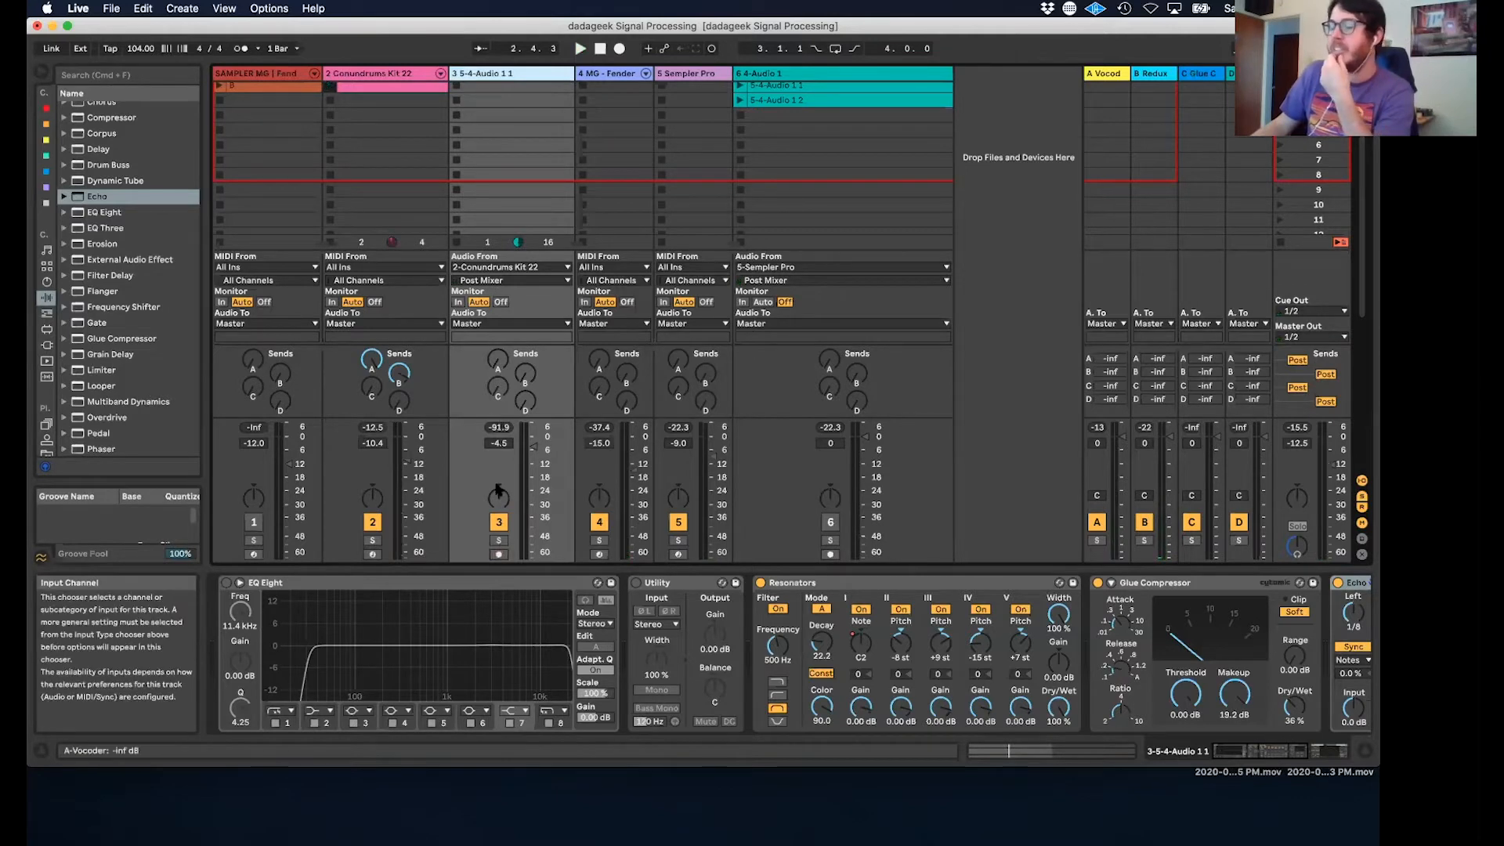
- Arm the Conundrums-fed audio track again and play the session to monitor its input, finishing with playback stopped
{"action": "left_click", "coordinate": [498, 554]}
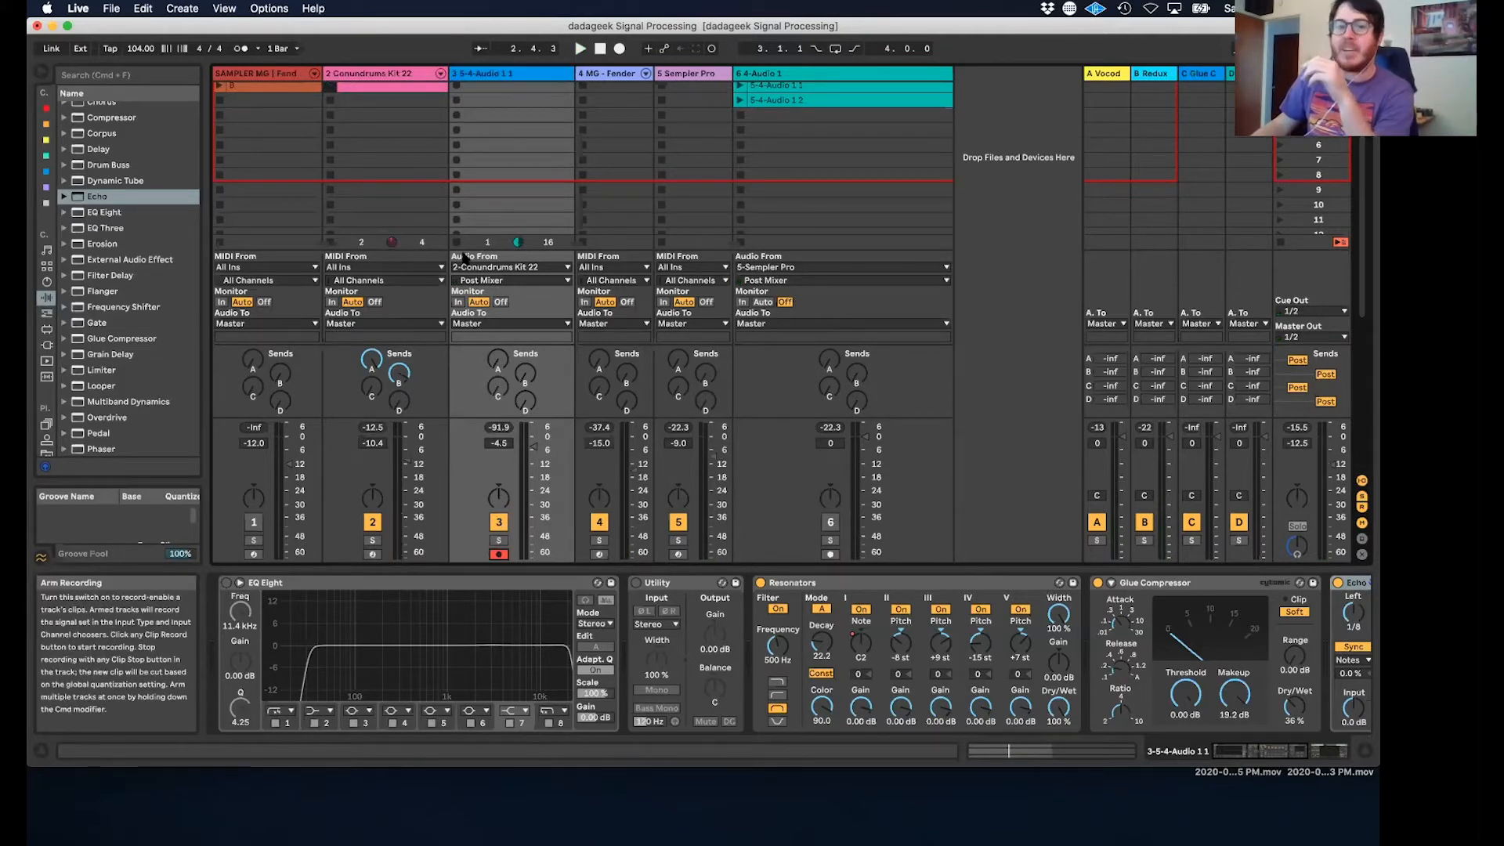
{"action": "scroll", "coordinate": [480, 130], "scroll_direction": "up", "scroll_amount": 2}
{"action": "key", "text": "space"}
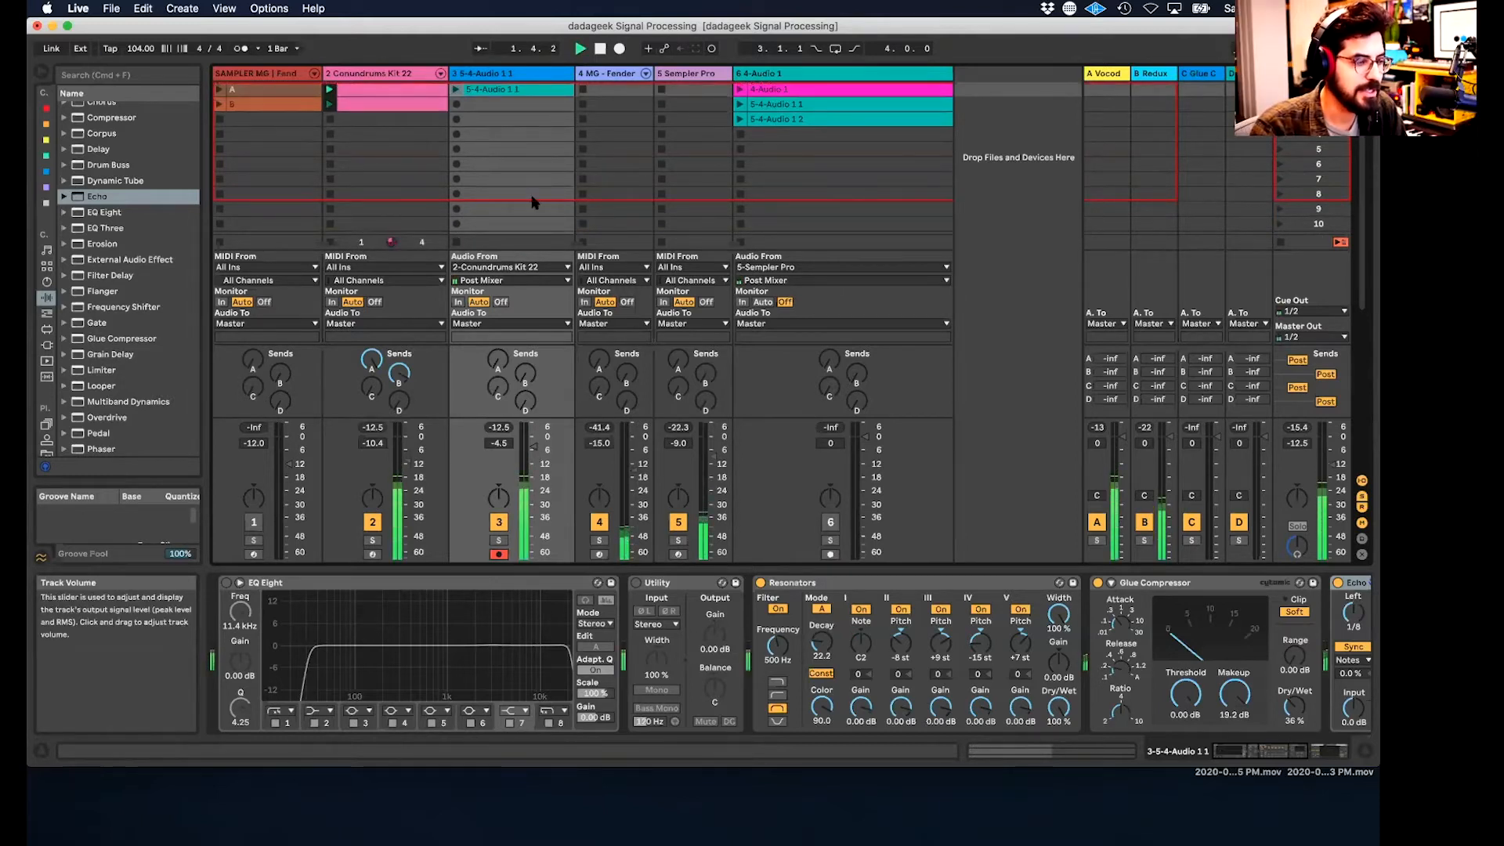
{"action": "scroll", "coordinate": [533, 202], "scroll_direction": "down", "scroll_amount": 1}
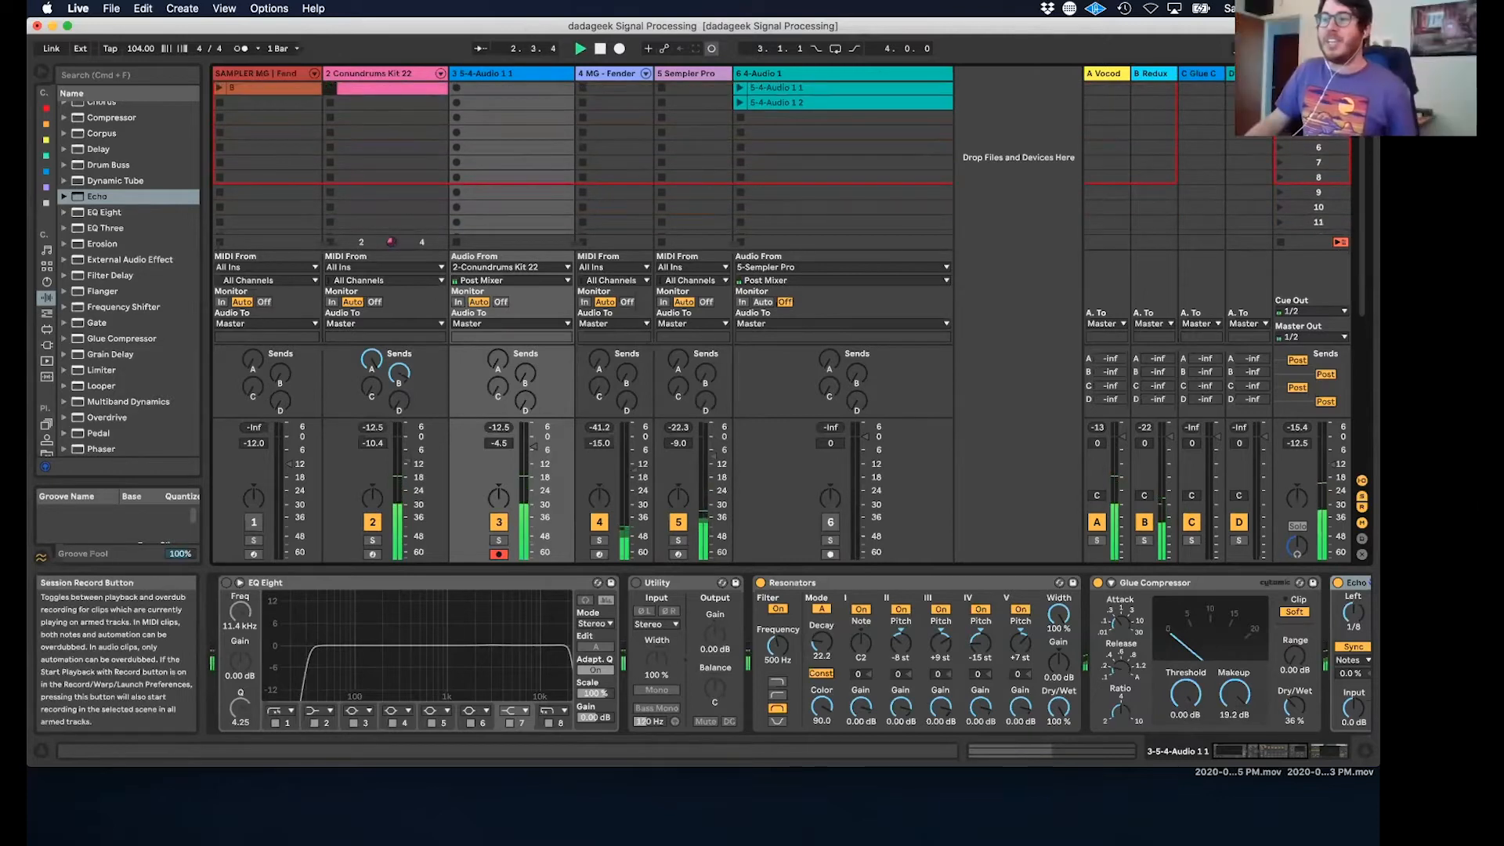
{"action": "scroll", "coordinate": [636, 288], "scroll_direction": "down", "scroll_amount": 1}
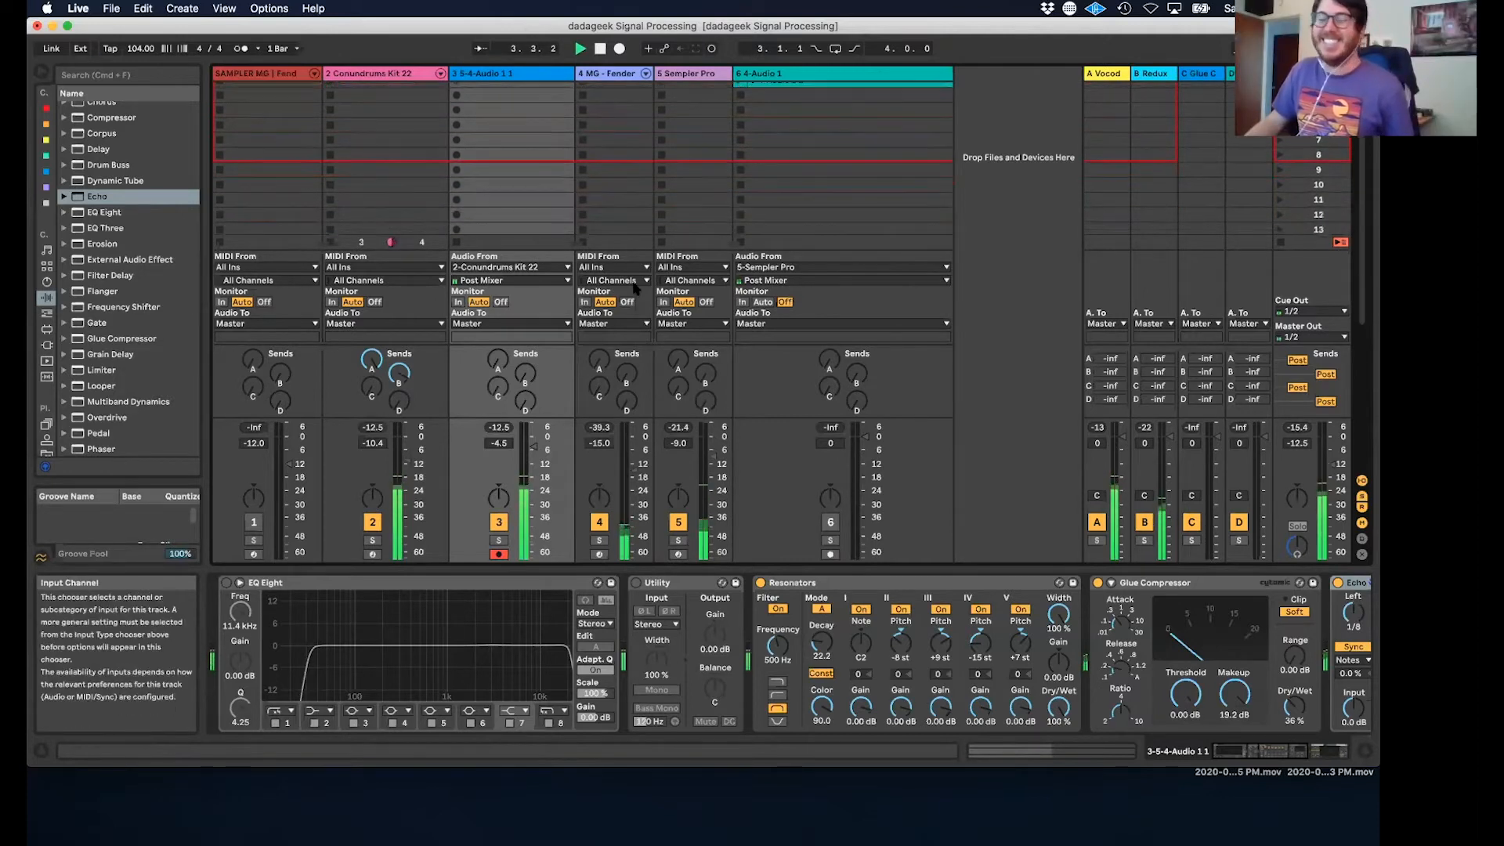
{"action": "scroll", "coordinate": [564, 219], "scroll_direction": "up", "scroll_amount": 3}
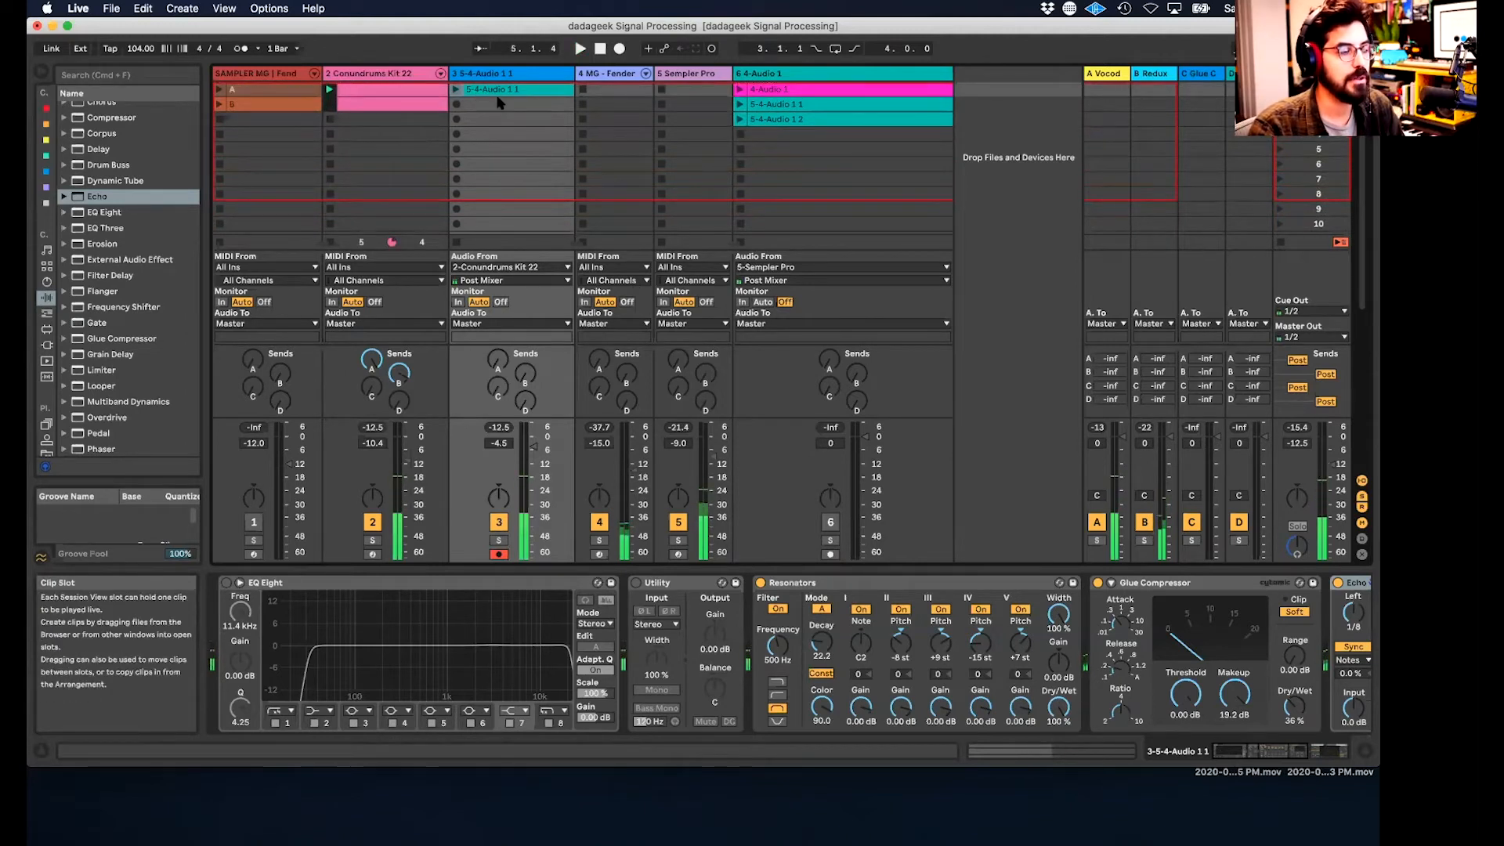
- Switch the Conundrums-fed audio track's monitoring to In, select its recorded clip, and return monitoring to Auto
{"action": "left_click", "coordinate": [458, 303]}
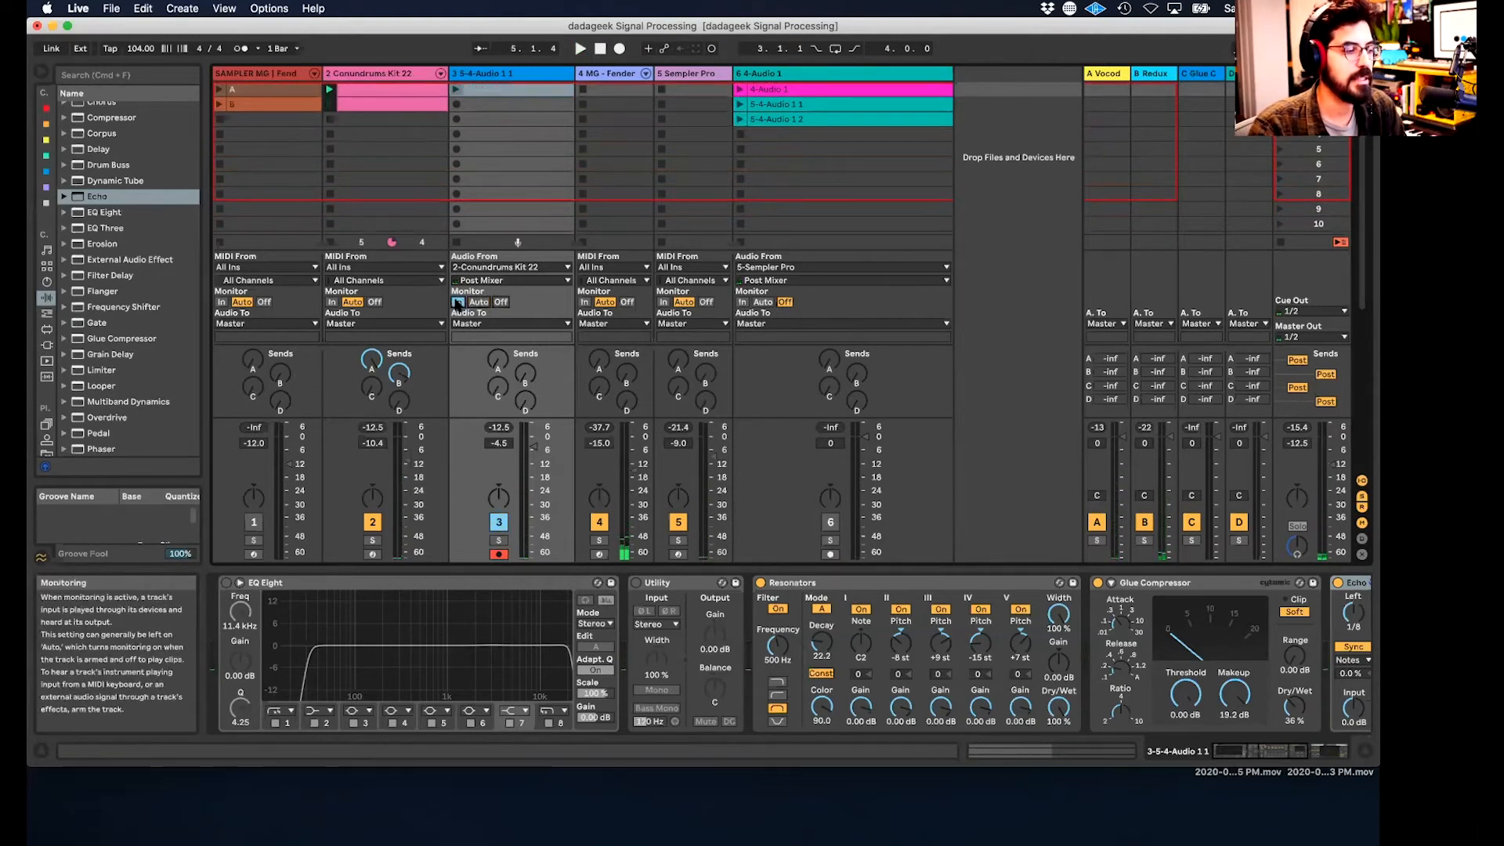
{"action": "left_click", "coordinate": [500, 90]}
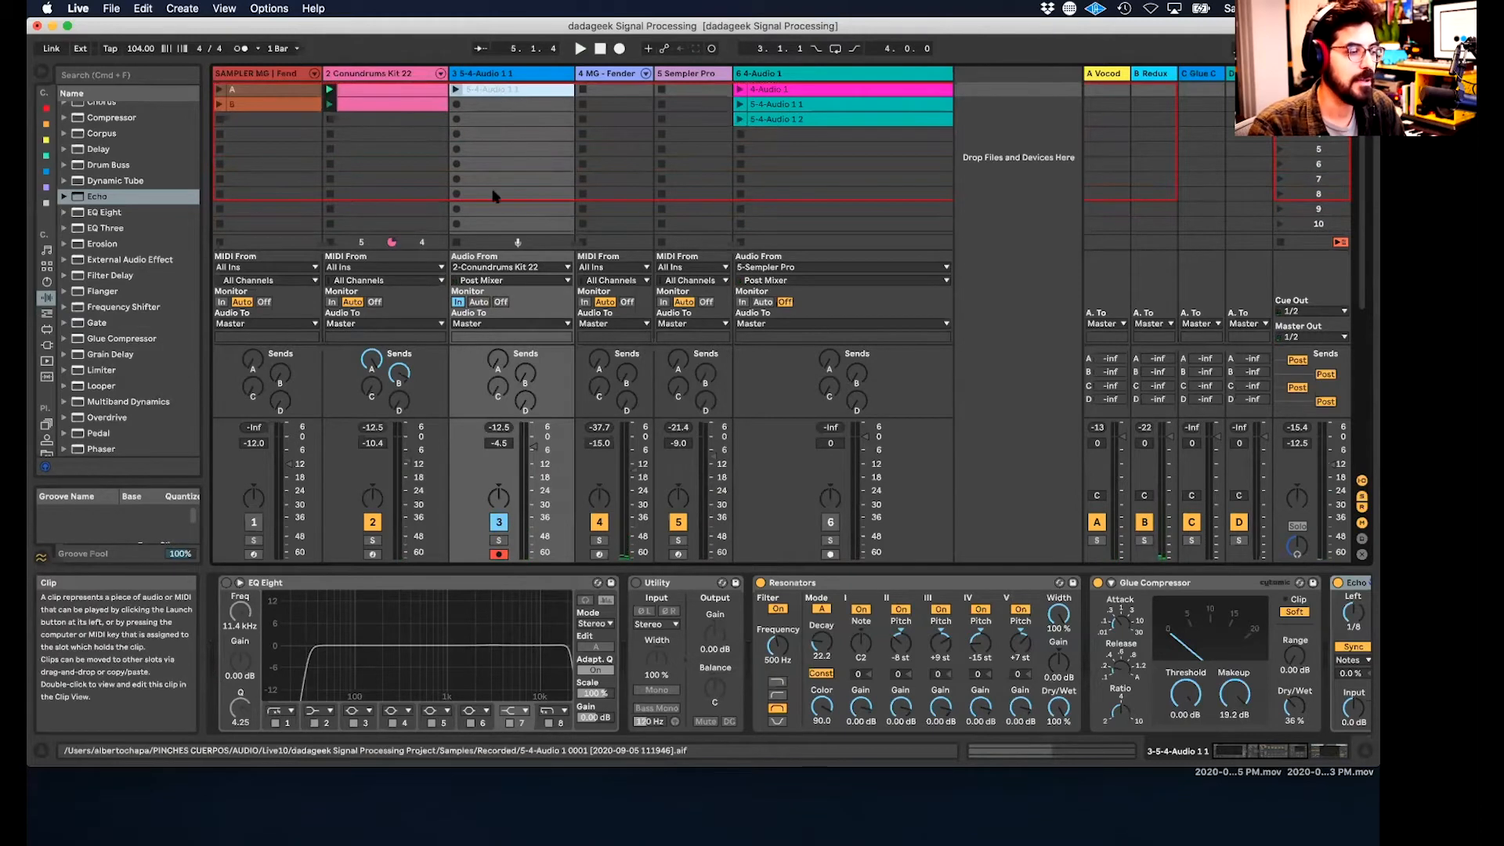
{"action": "left_click", "coordinate": [479, 303]}
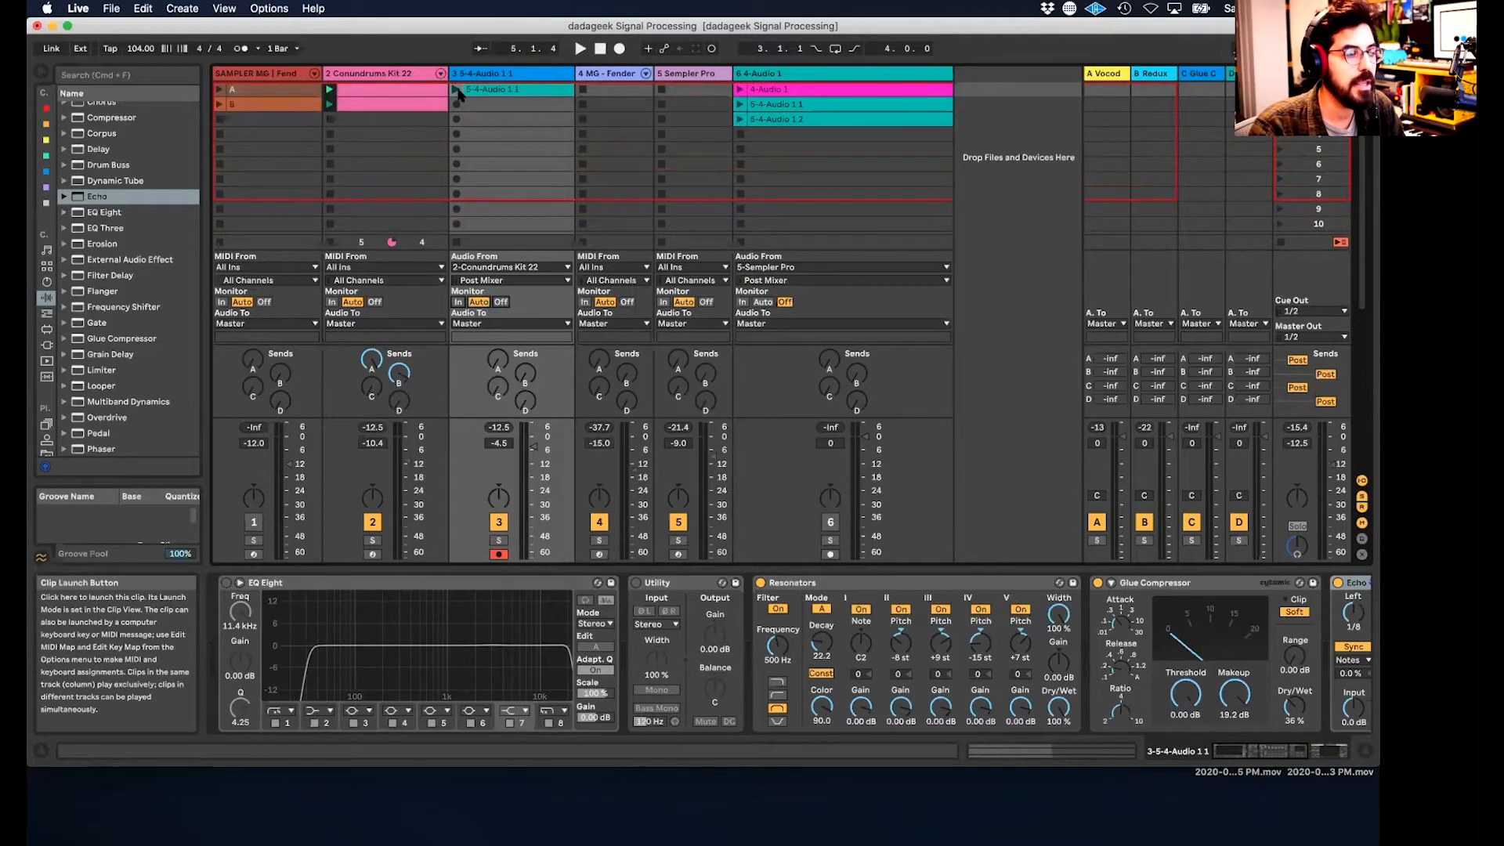
{"action": "scroll", "coordinate": [457, 91], "scroll_direction": "down", "scroll_amount": 3}
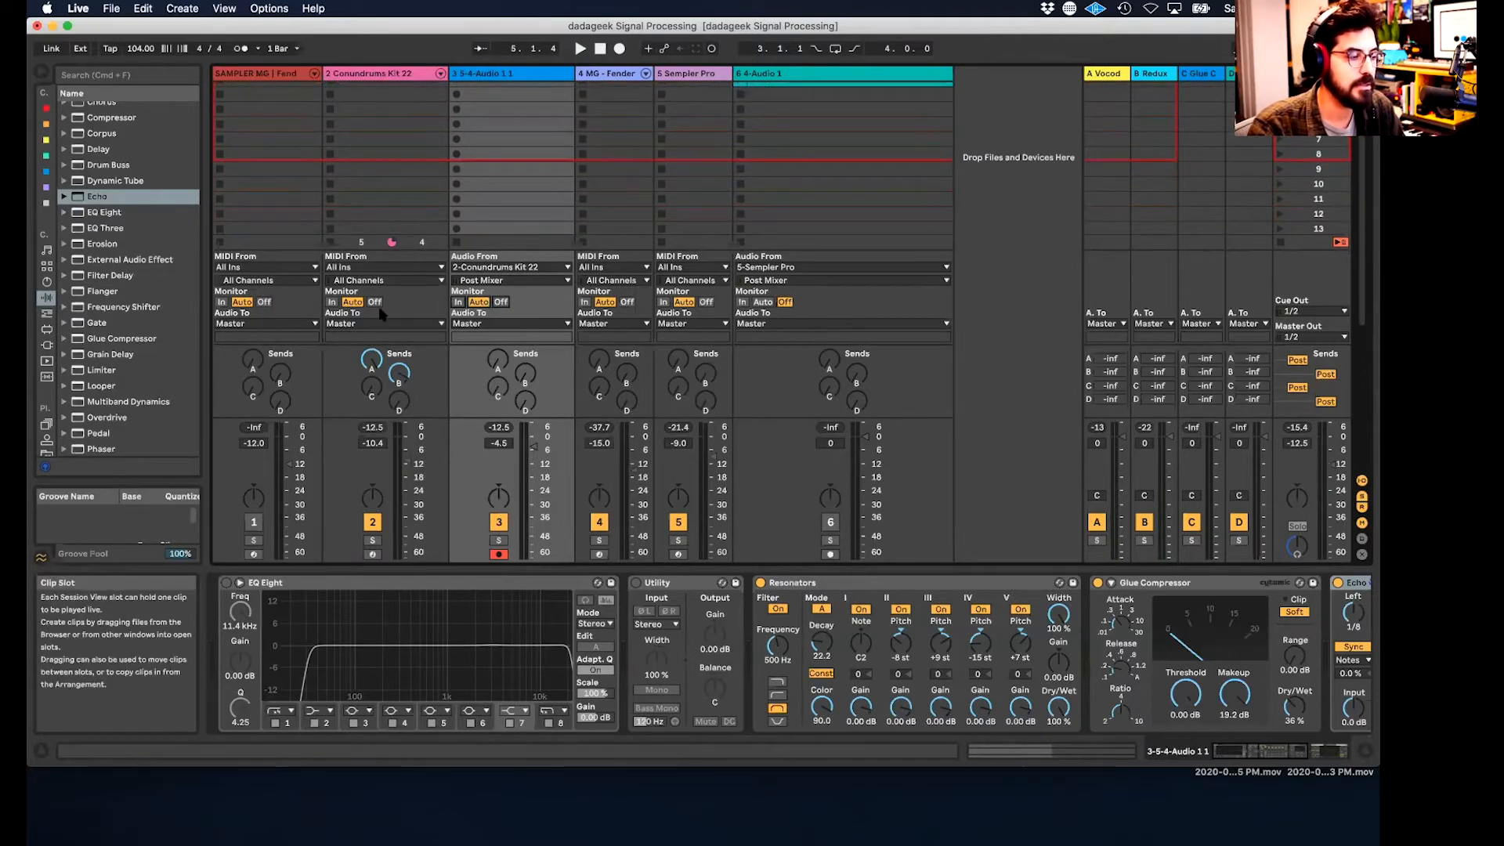
{"action": "scroll", "coordinate": [504, 126], "scroll_direction": "up", "scroll_amount": 3}
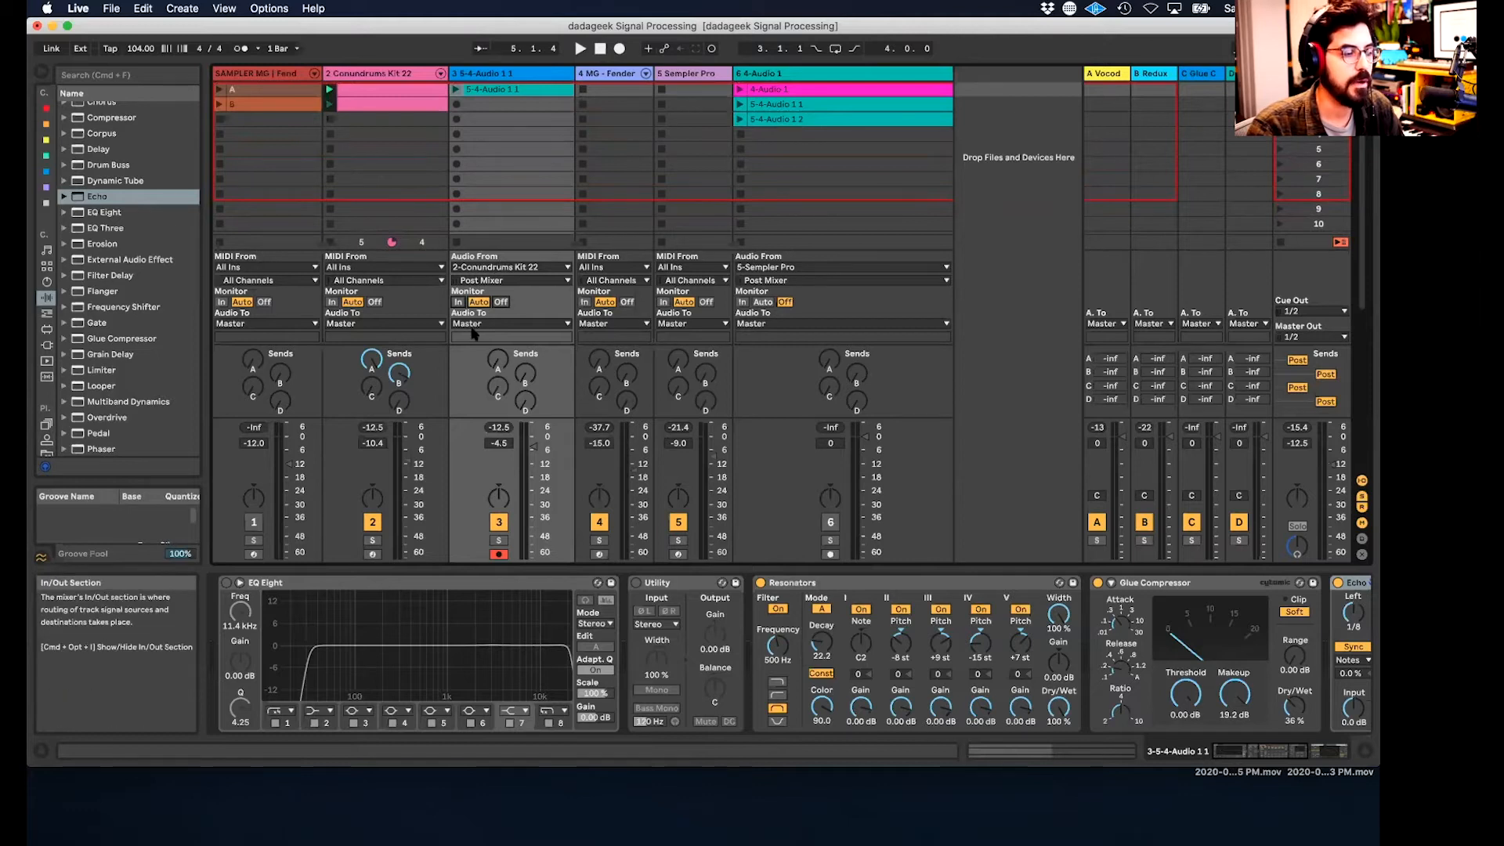
- During playback, disarm the Conundrums-fed audio track and set its monitoring to In
{"action": "scroll", "coordinate": [473, 334], "scroll_direction": "down", "scroll_amount": 2}
{"action": "key", "text": "space"}
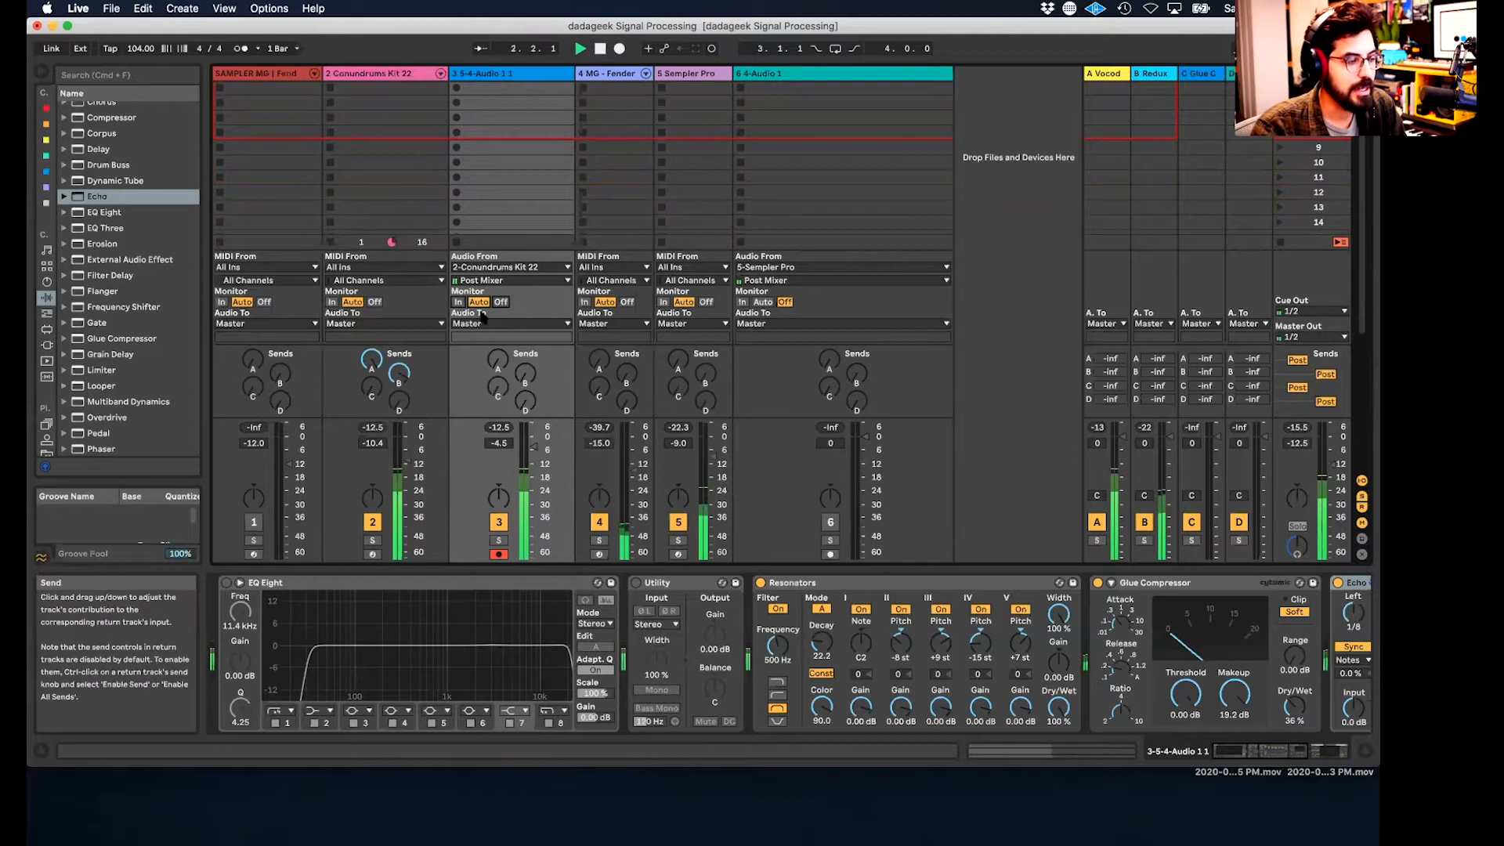
{"action": "left_click", "coordinate": [499, 554]}
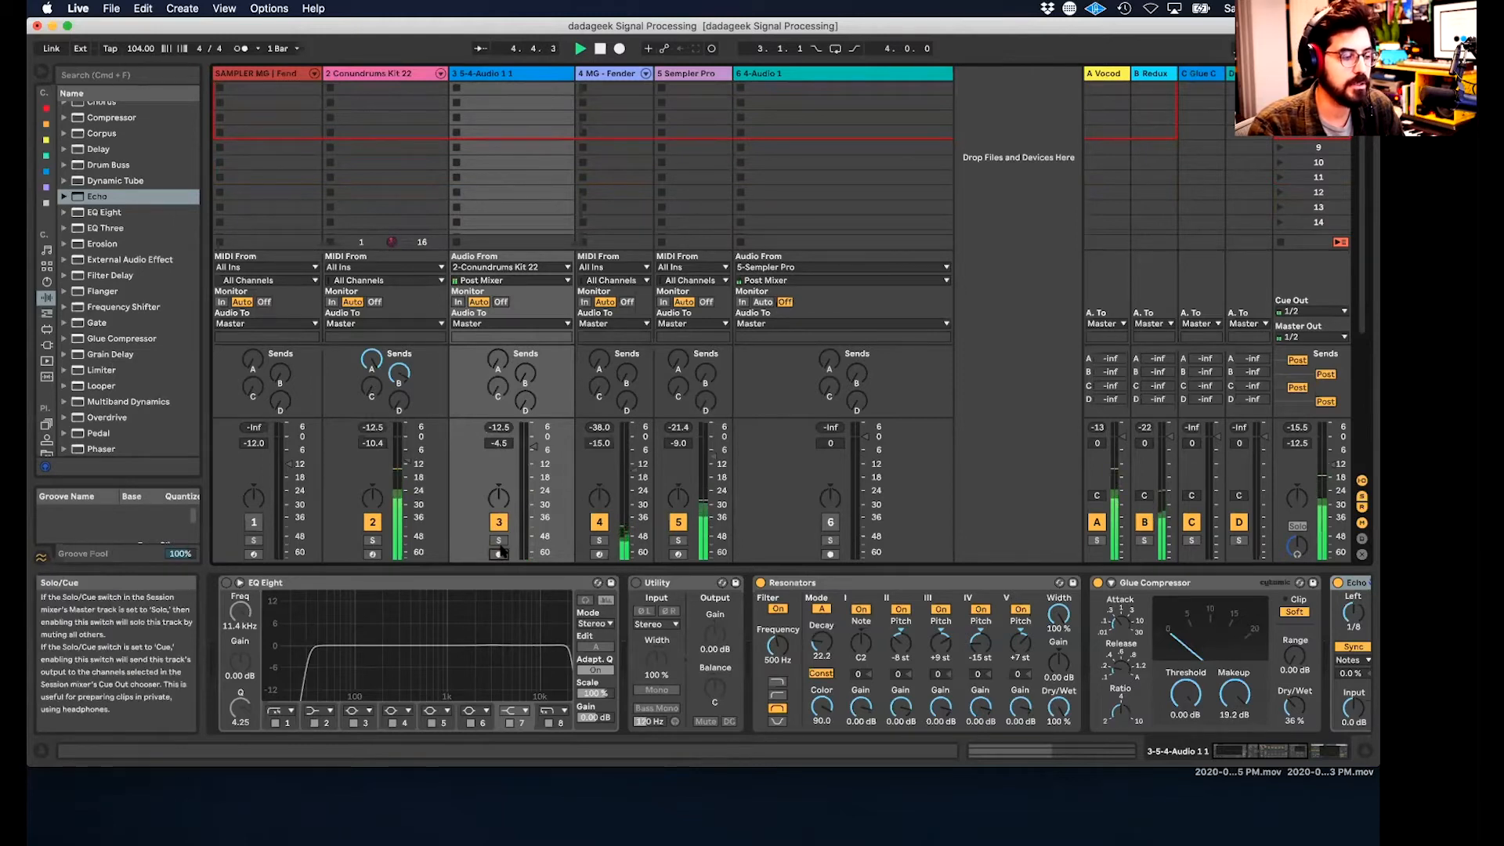
{"action": "left_click", "coordinate": [459, 303]}
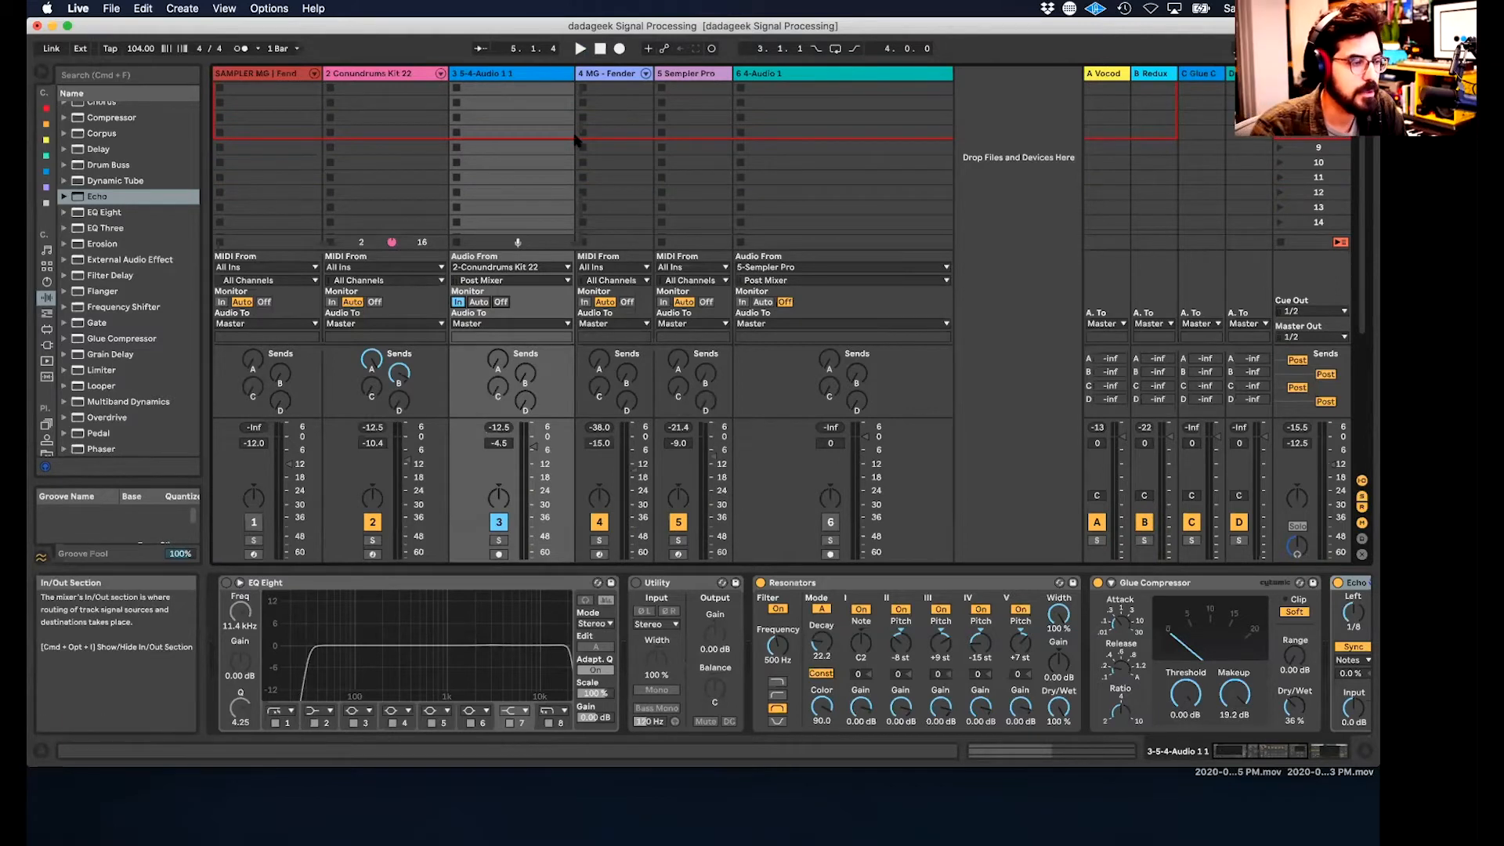
- Narrow the Conundrums-fed audio track's column and view the device chain of the MG-Fender track
{"action": "left_click", "coordinate": [553, 76]}
{"action": "left_click_drag", "start_coordinate": [570, 76], "coordinate": [553, 76]}
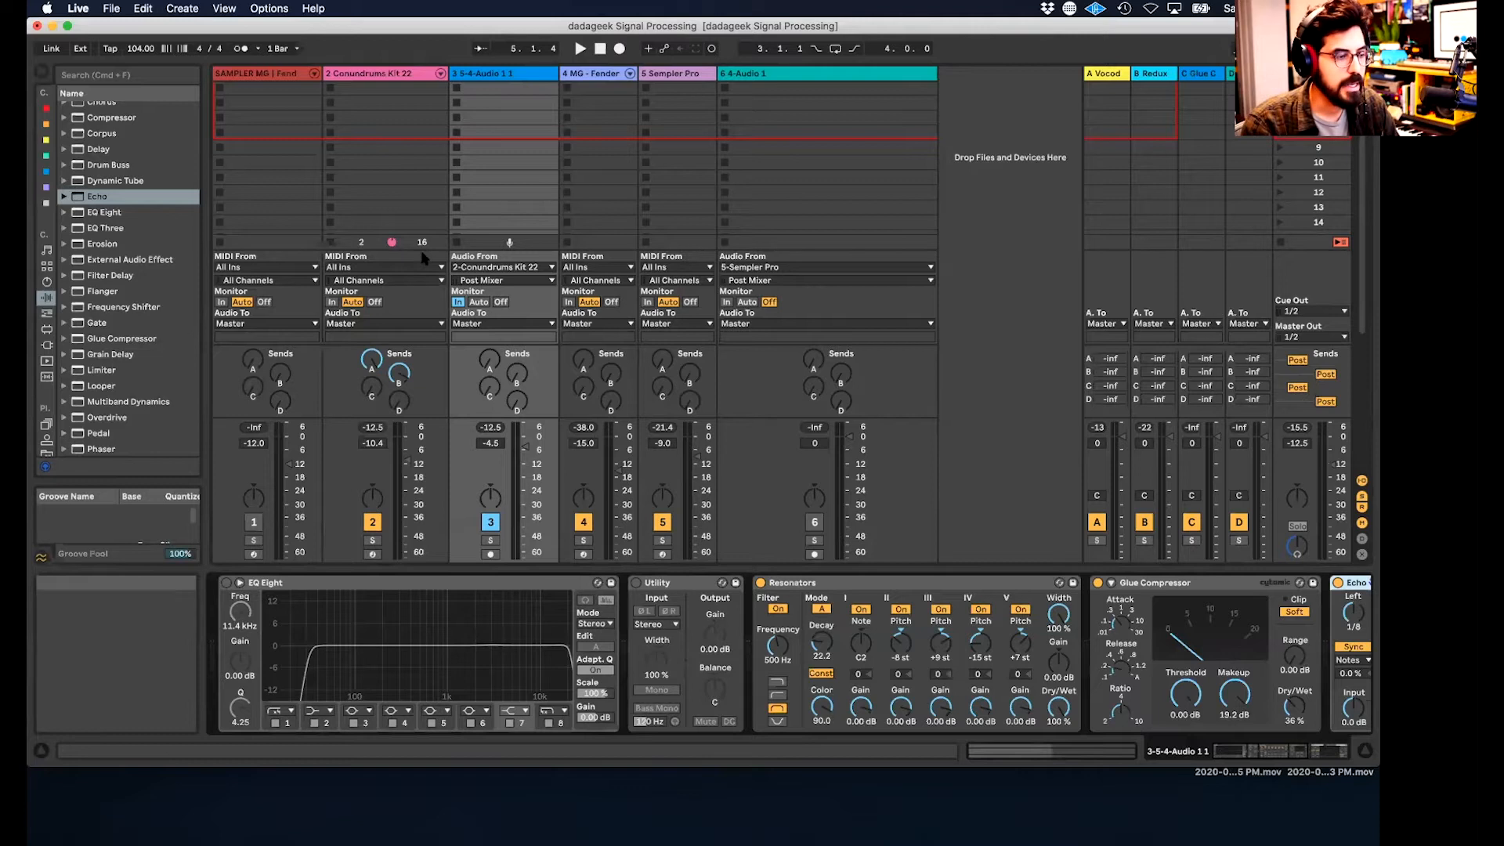
{"action": "left_click", "coordinate": [597, 75]}
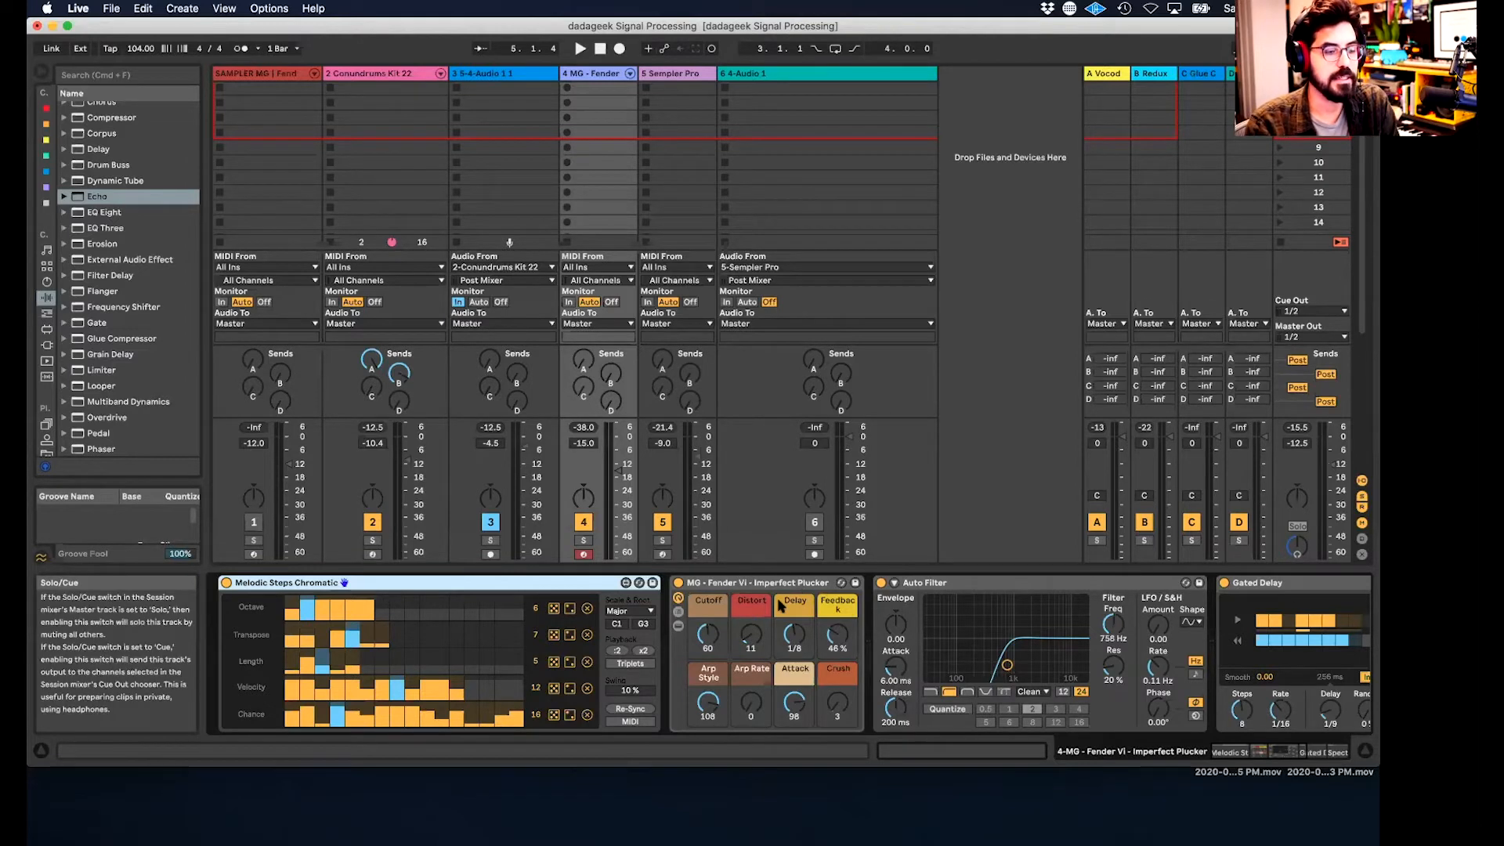
{"action": "scroll", "coordinate": [783, 595], "scroll_direction": "right", "scroll_amount": 5}
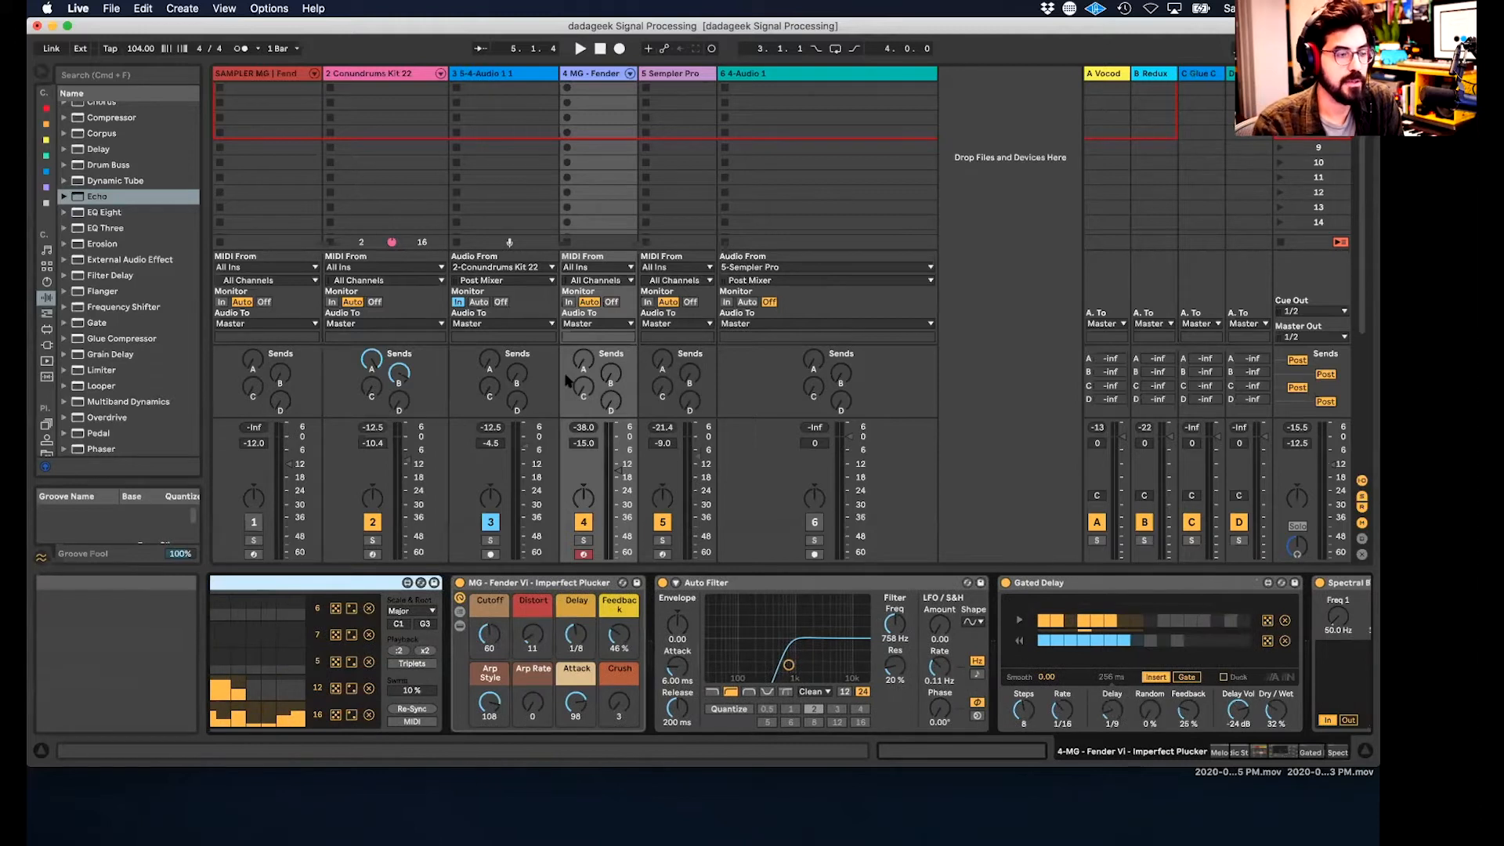
- Open the Sempler Pro track's device window, show its Point sequence, and move the window below the clip slots
{"action": "left_click", "coordinate": [679, 72]}
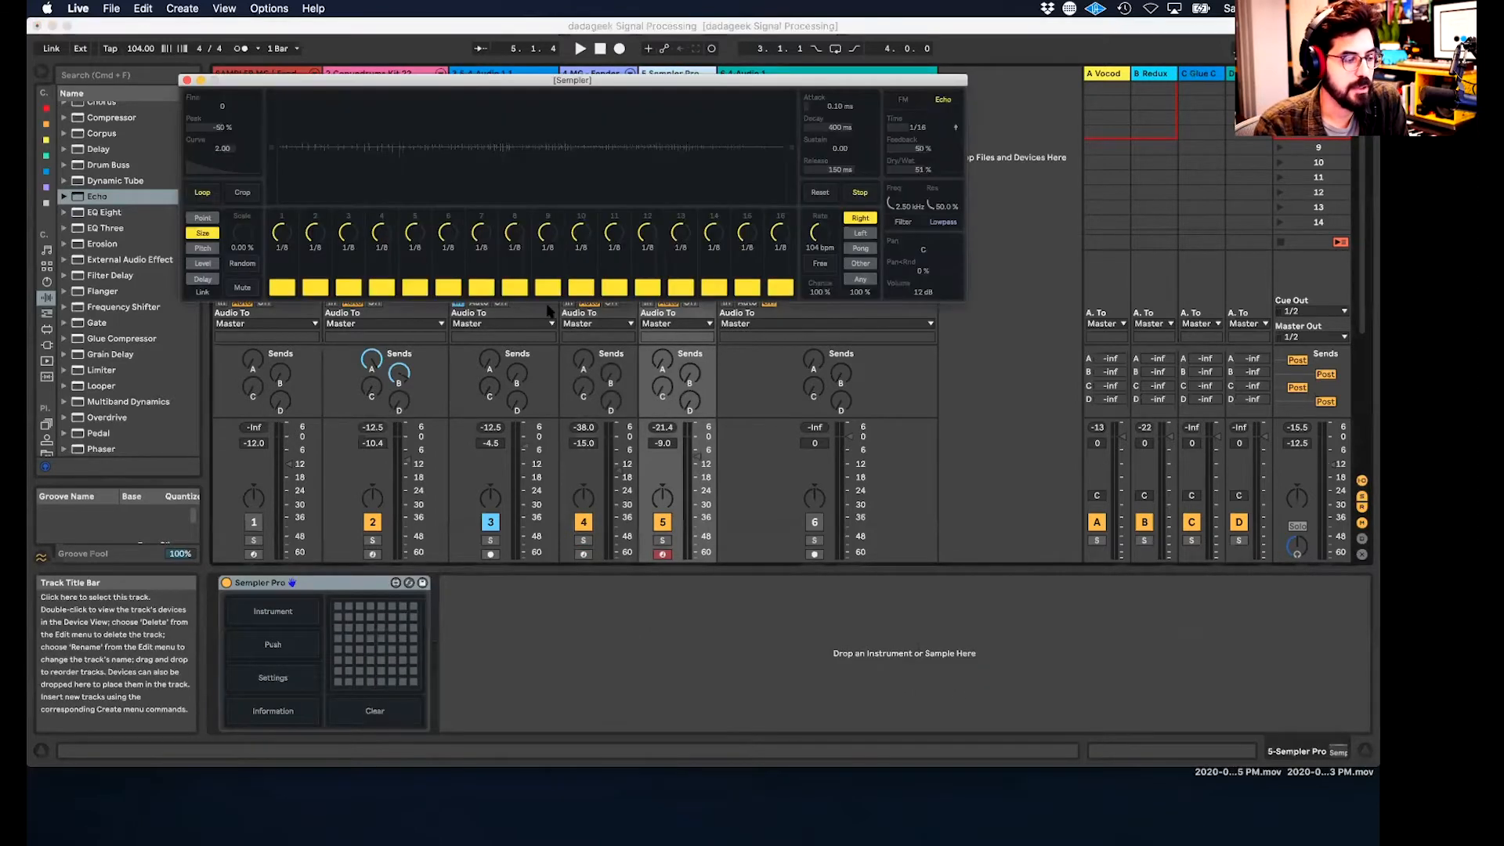
{"action": "left_click_drag", "start_coordinate": [809, 83], "coordinate": [858, 70]}
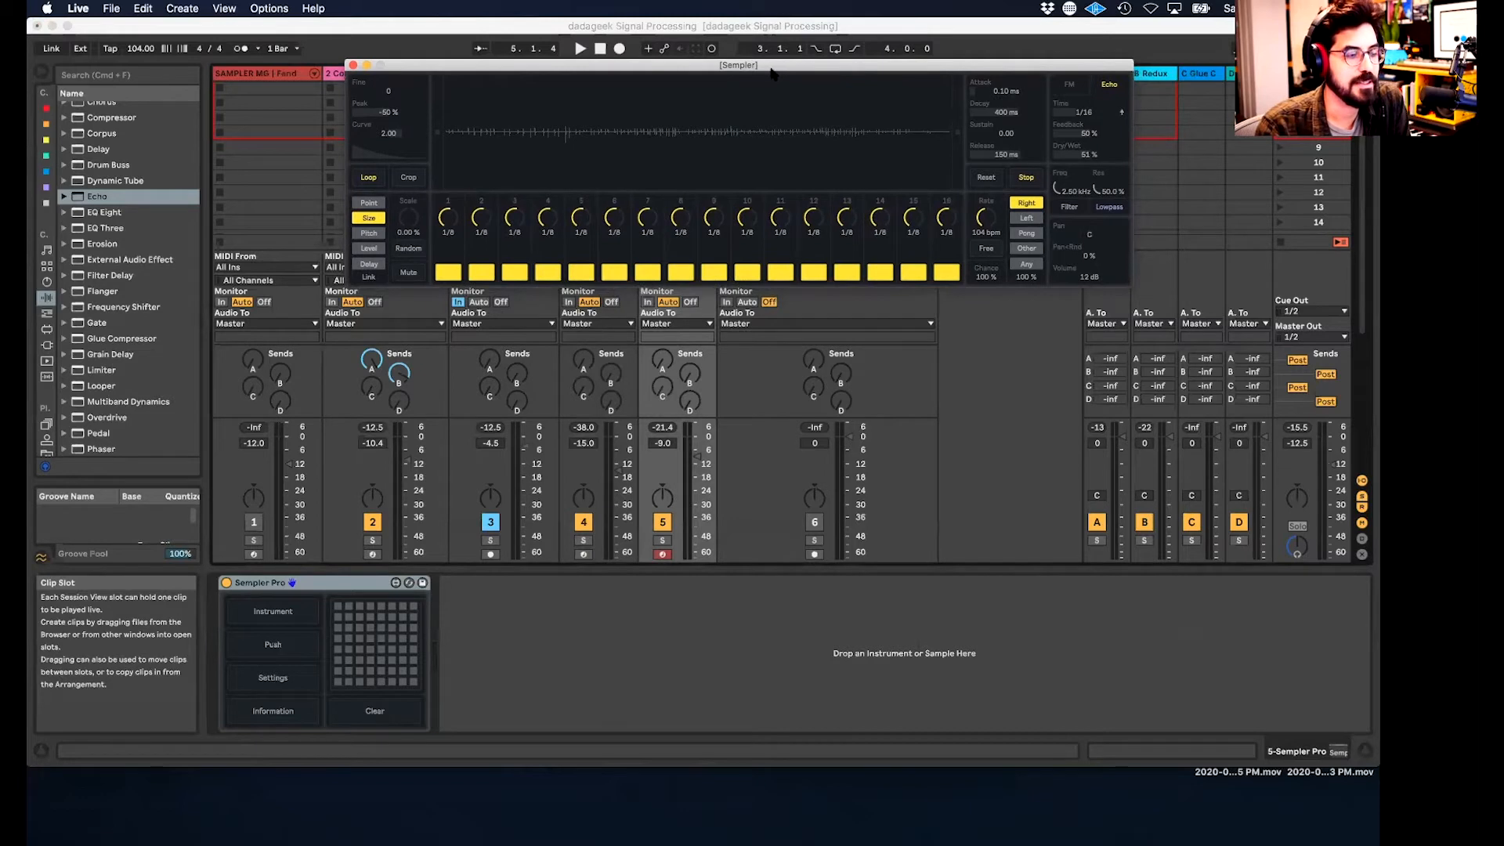
{"action": "left_click_drag", "start_coordinate": [742, 66], "coordinate": [750, 68]}
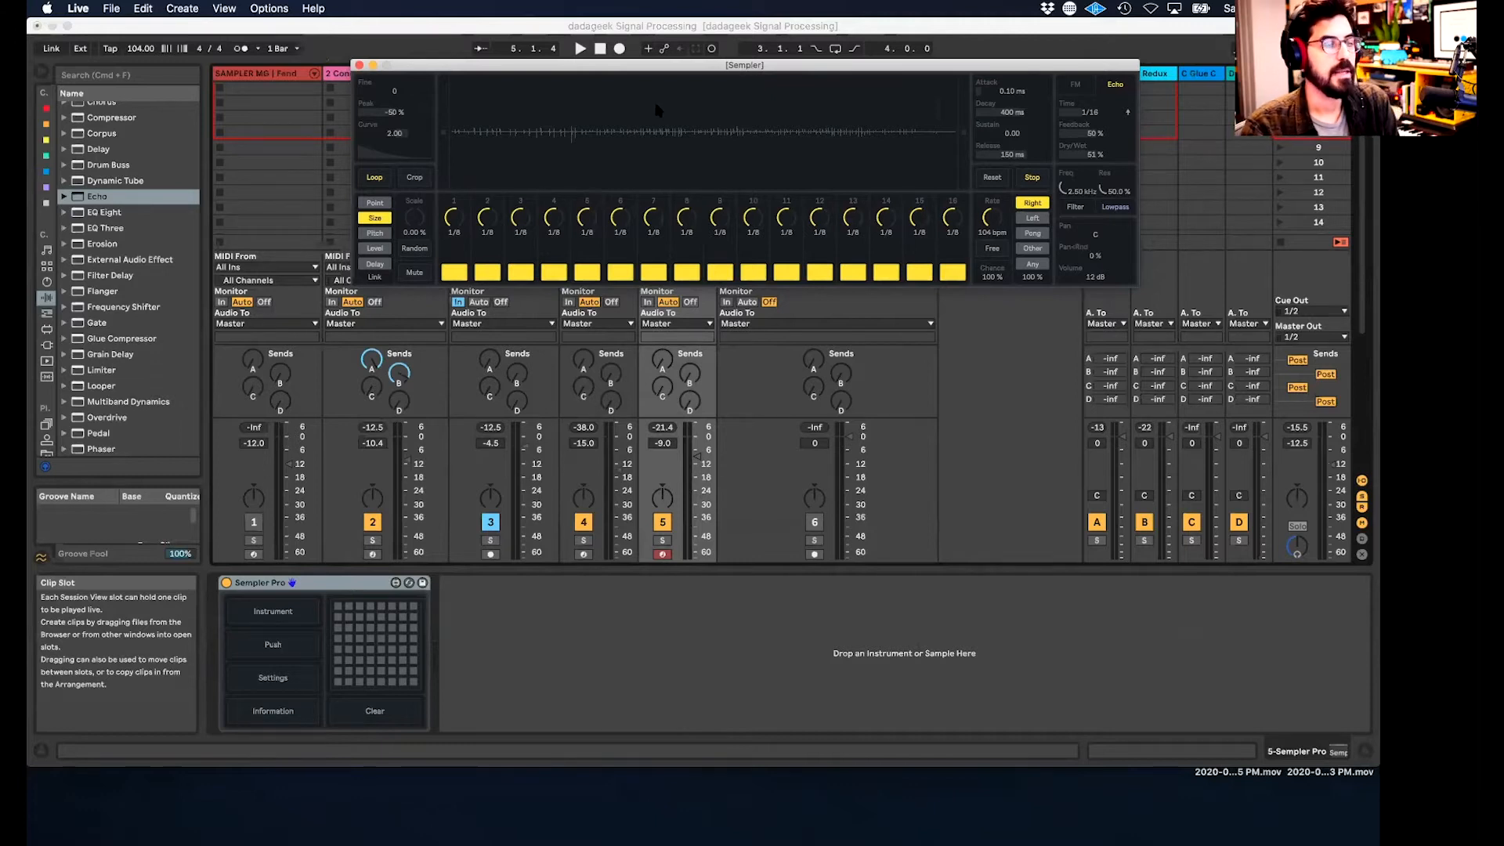
{"action": "left_click", "coordinate": [375, 203]}
{"action": "left_click_drag", "start_coordinate": [733, 66], "coordinate": [732, 205]}
- Look at the waveform and settings of the 4-Audio 1 clip, and return to the Sempler Pro track
{"action": "scroll", "coordinate": [736, 95], "scroll_direction": "up", "scroll_amount": 4}
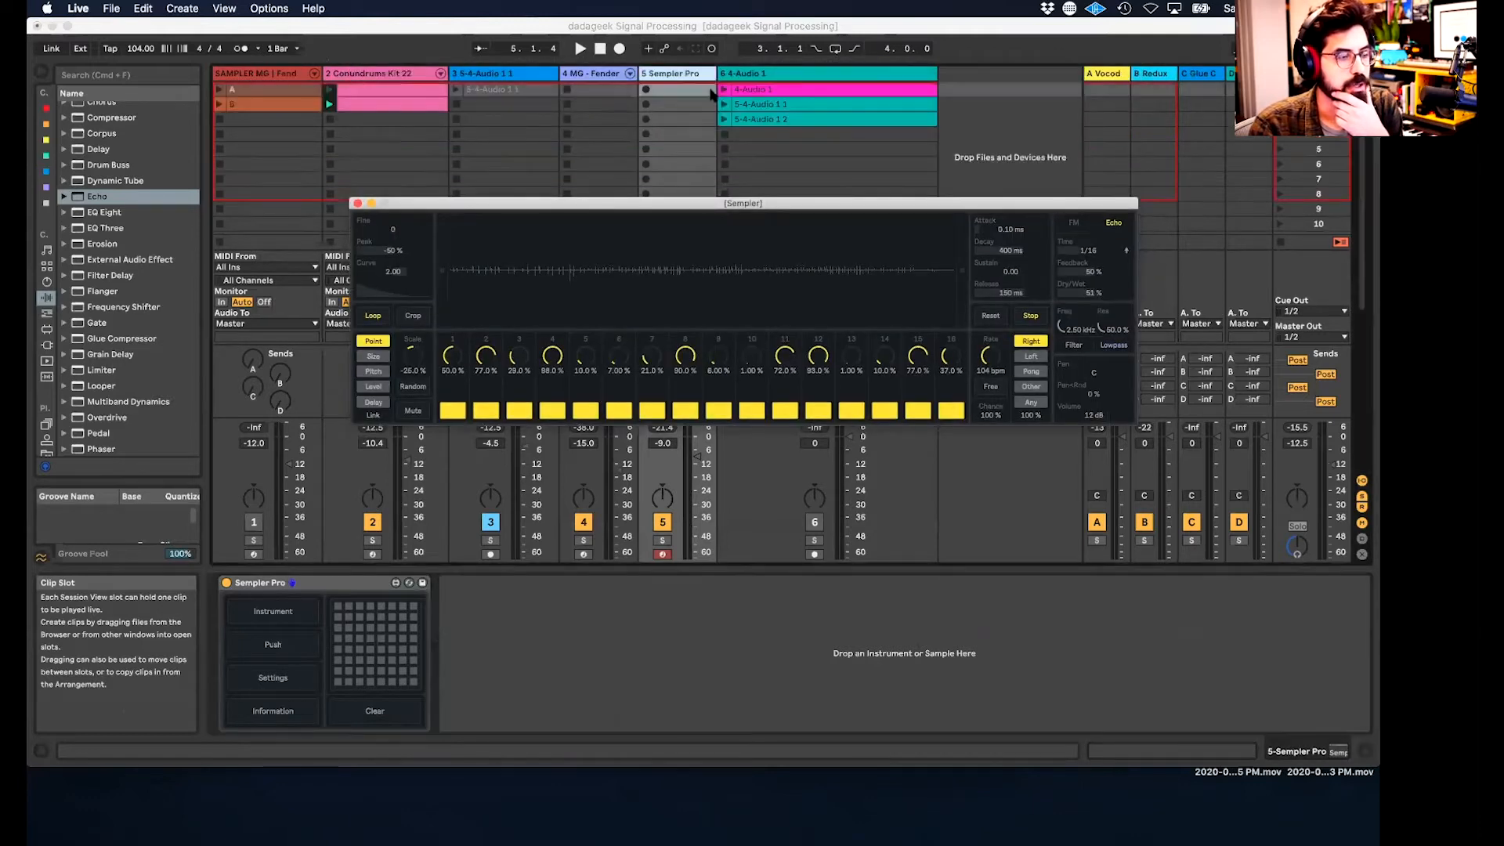
{"action": "left_click", "coordinate": [765, 91]}
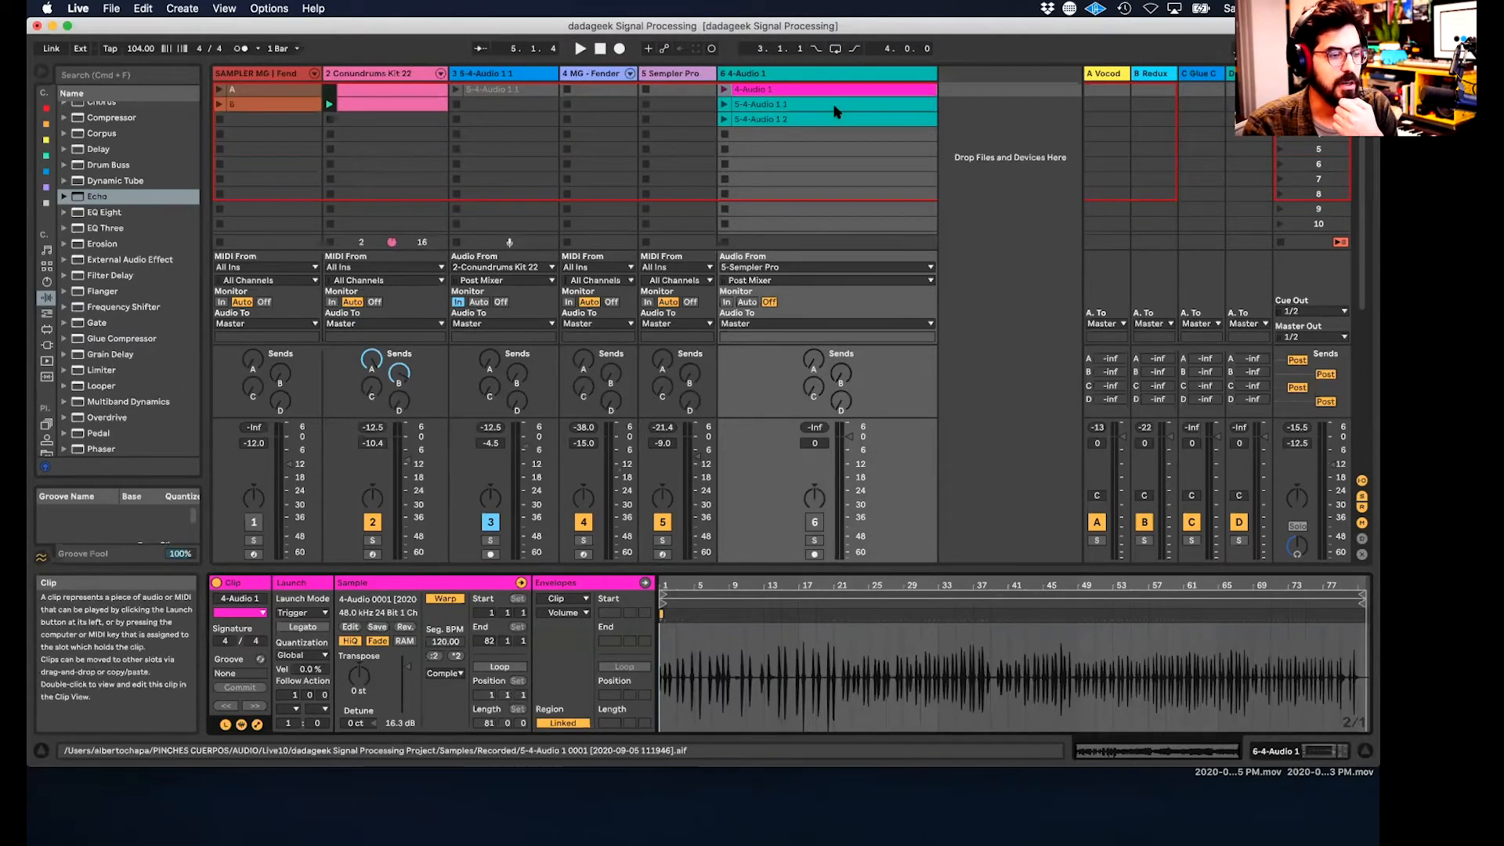
{"action": "left_click", "coordinate": [681, 74]}
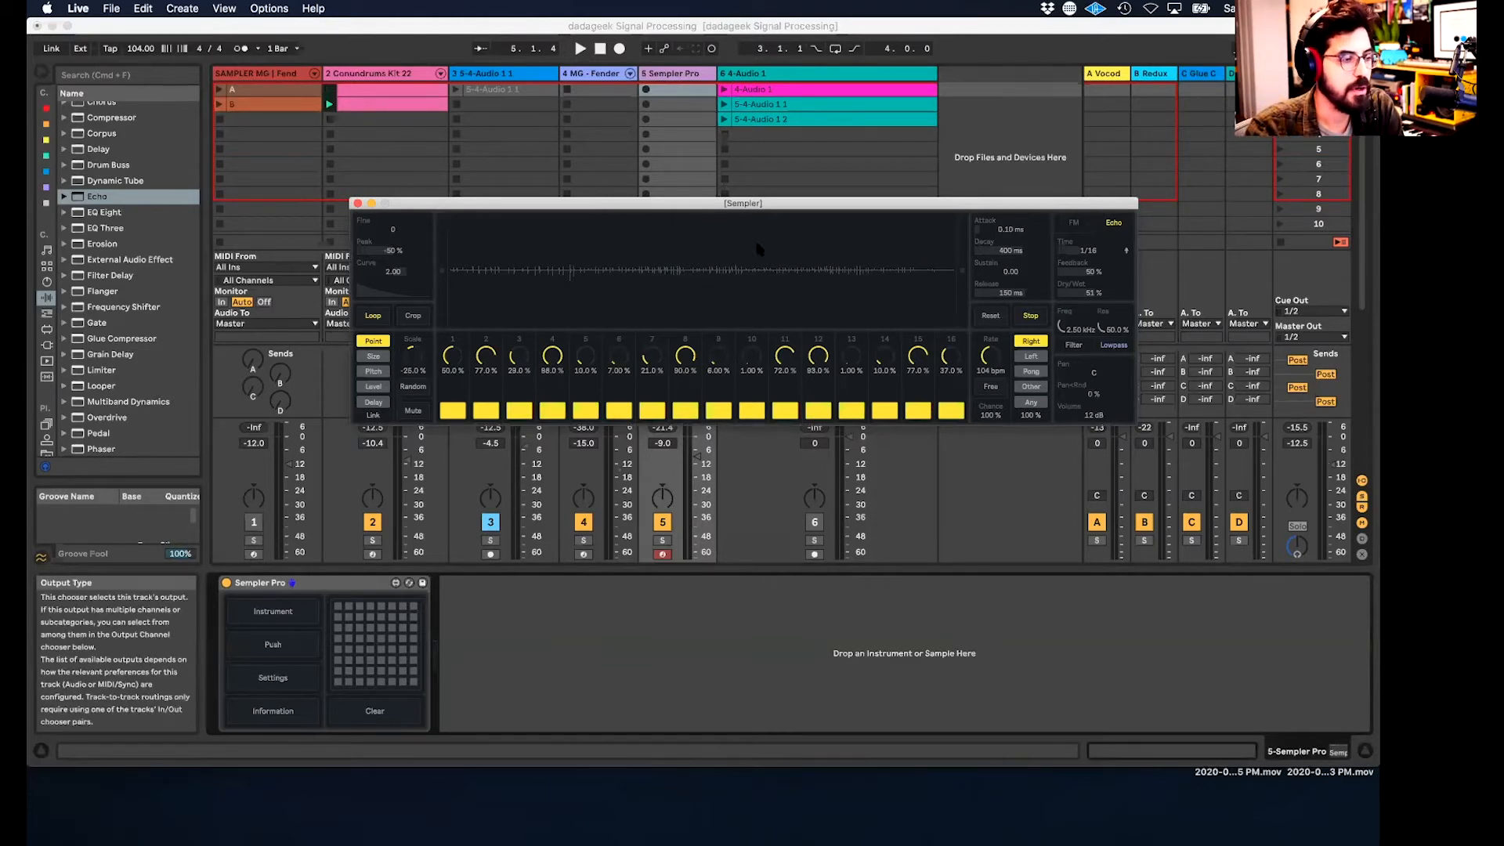
- Solo the Sempler Pro track during playback, with its Echo Dry/Wet at 0% and the track volume at 0.2 dB
{"action": "key", "text": "space"}
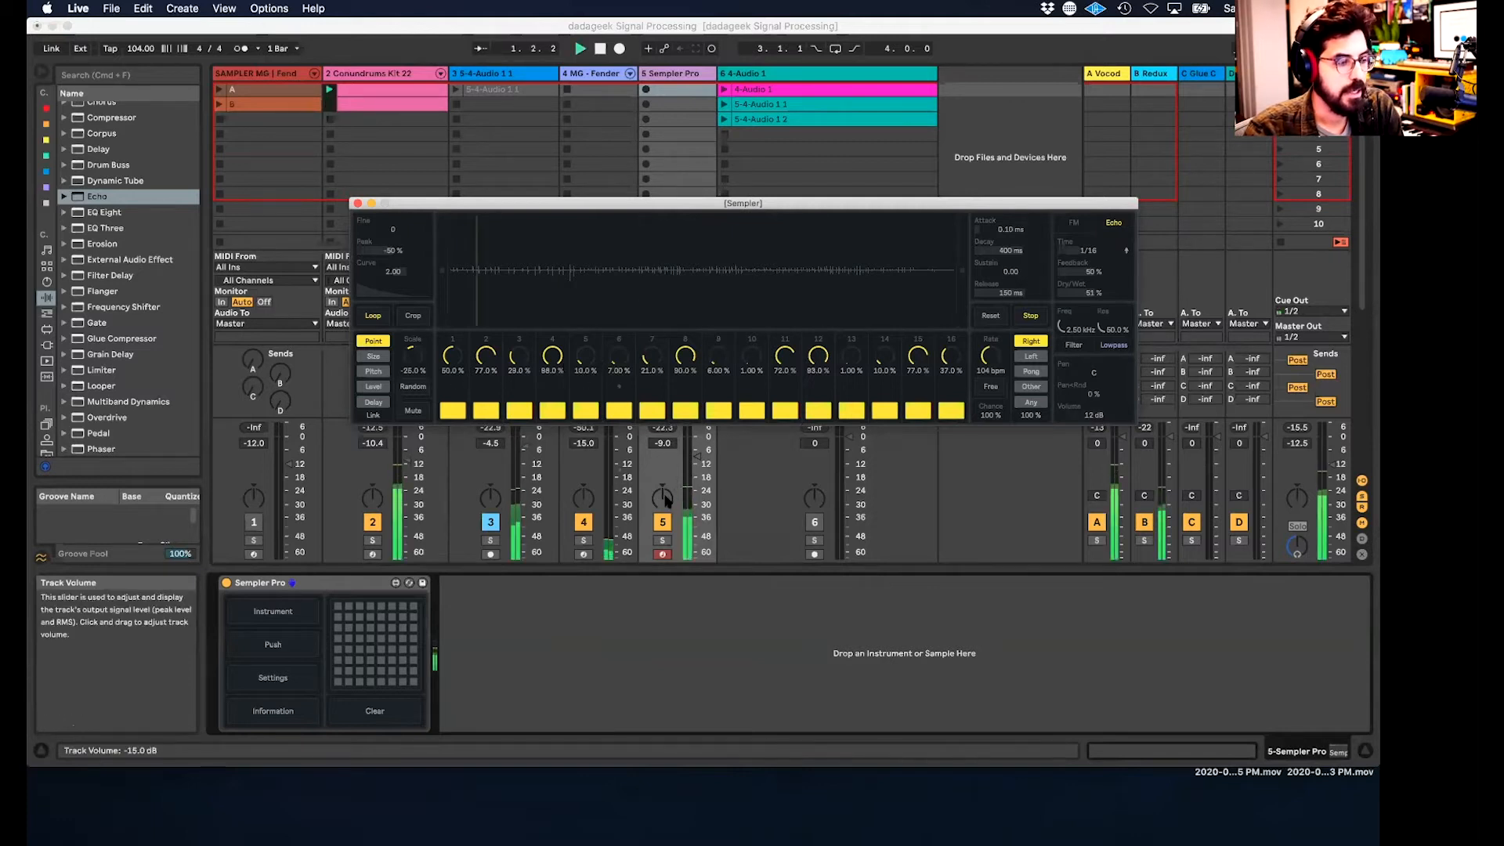
{"action": "left_click", "coordinate": [662, 541]}
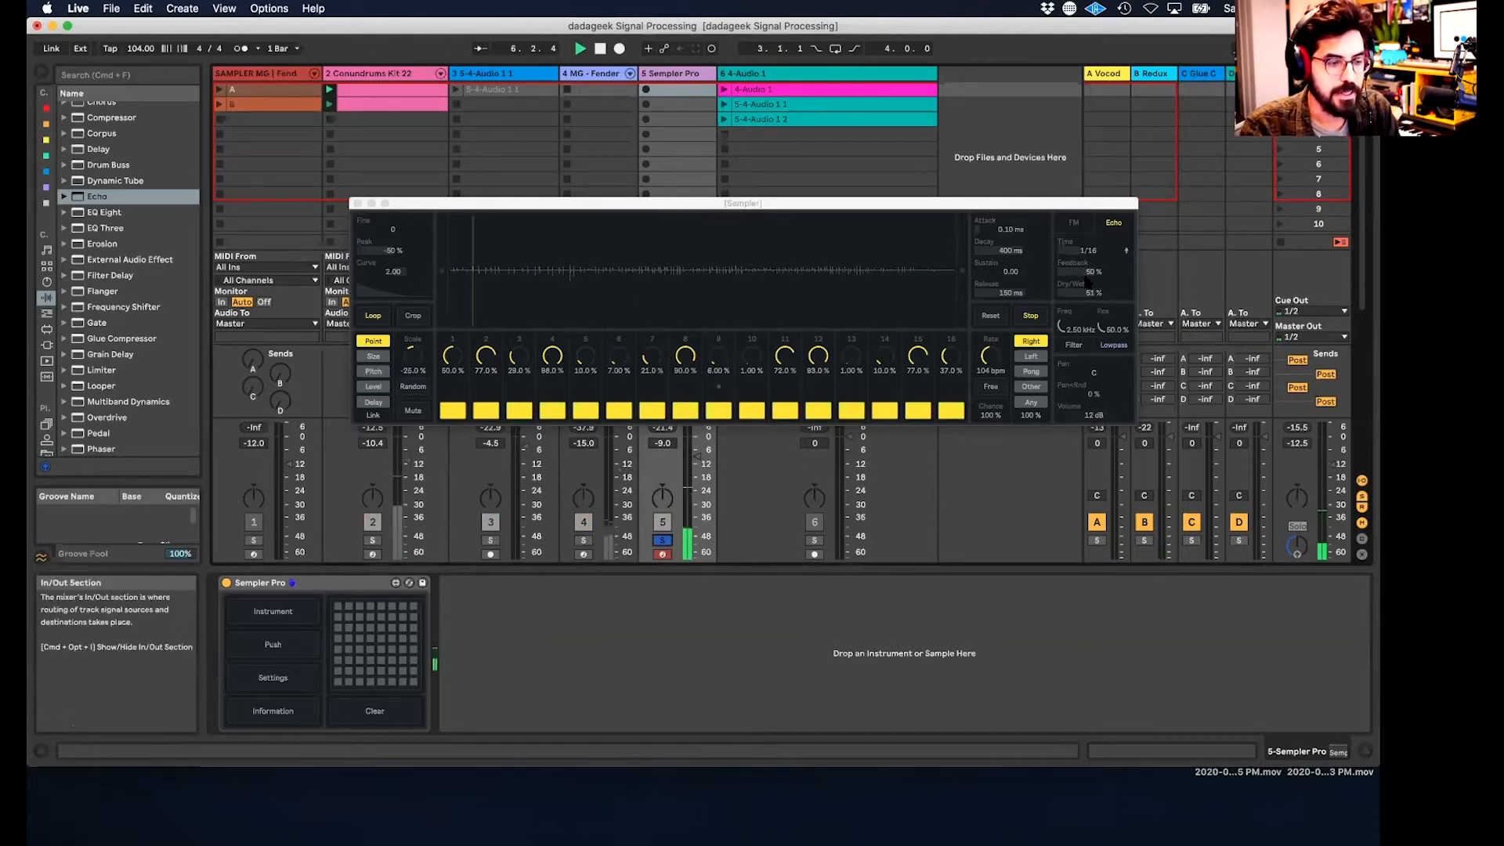
{"action": "left_click_drag", "start_coordinate": [1090, 294], "coordinate": [1090, 341]}
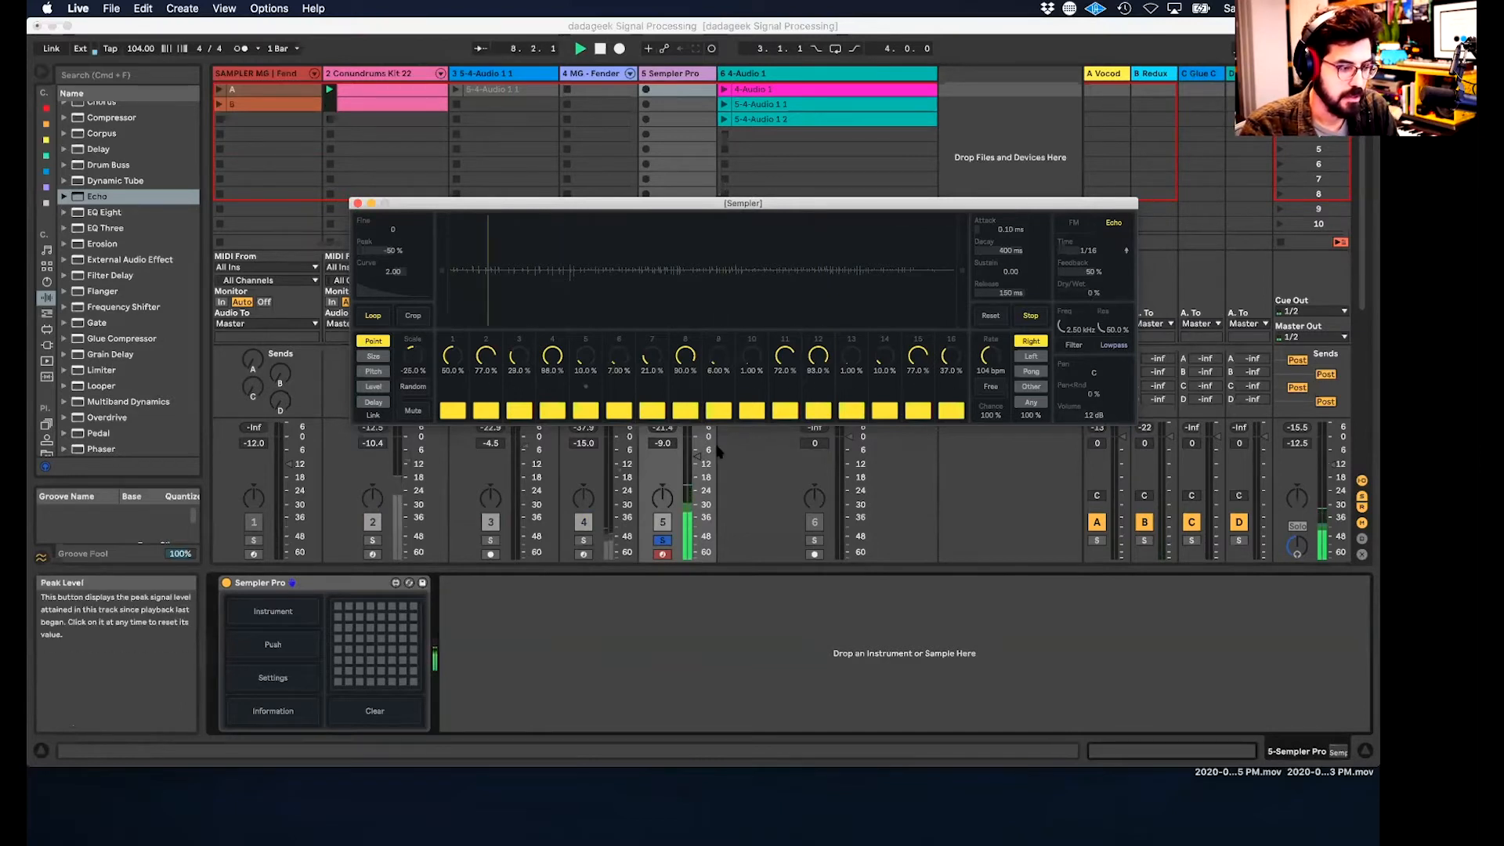
{"action": "left_click_drag", "start_coordinate": [702, 454], "coordinate": [702, 444]}
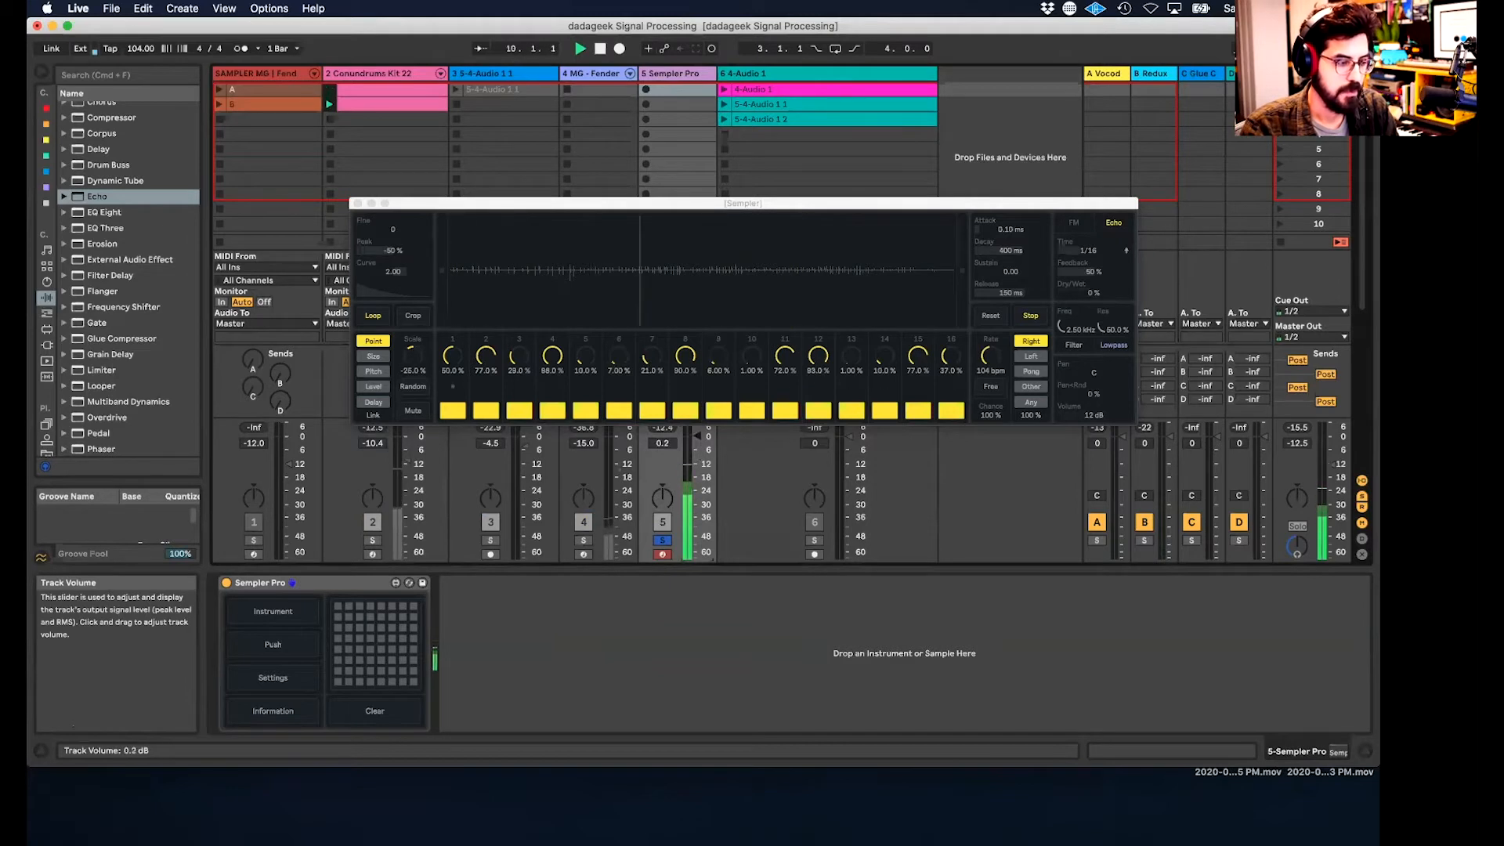
- Randomize the Point values of Sempler Pro's 16 steps several times during playback
{"action": "left_click", "coordinate": [420, 387]}
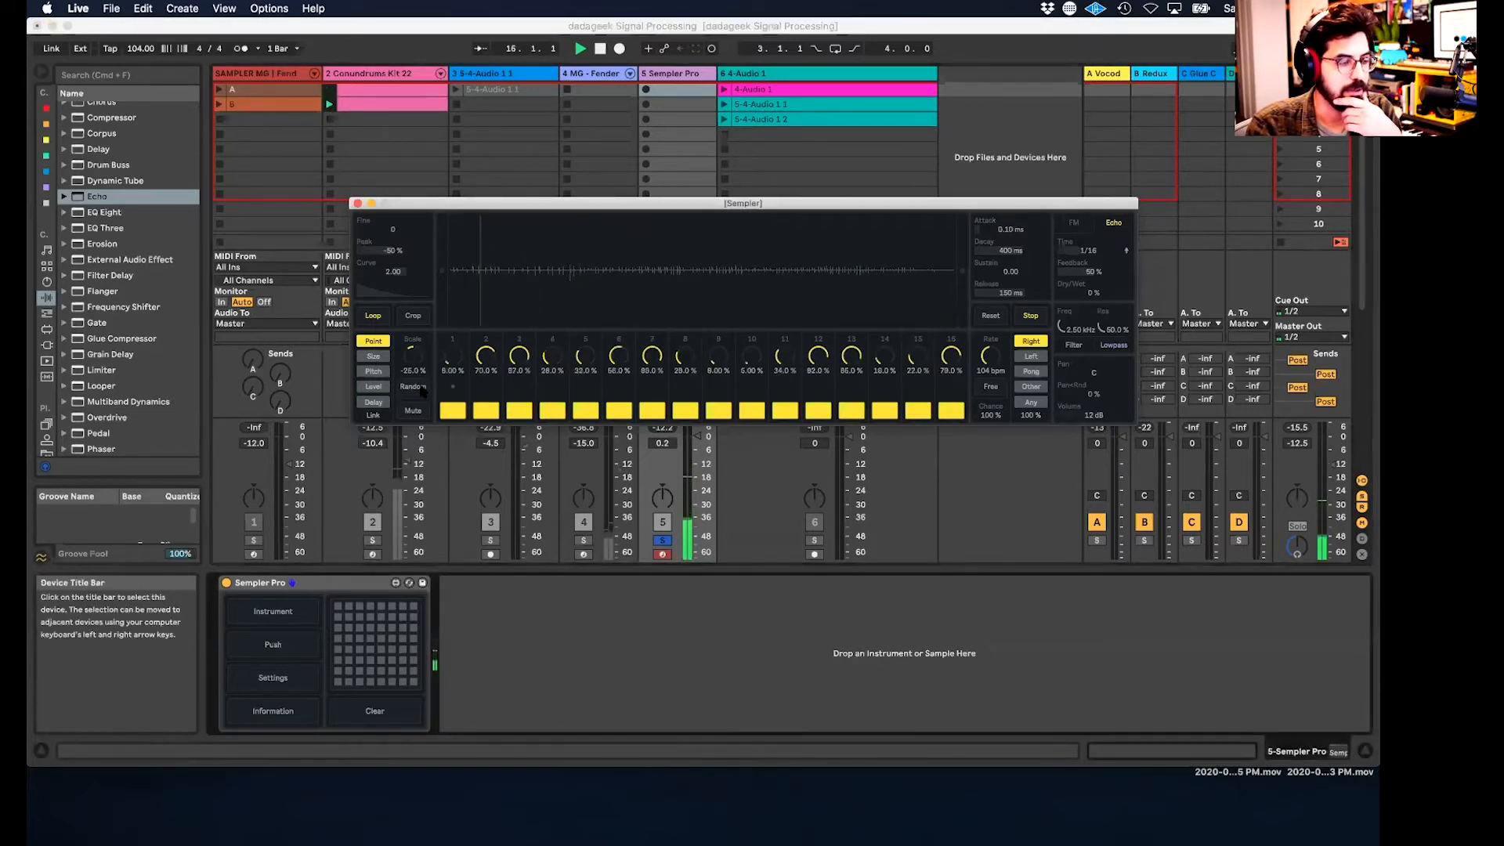
{"action": "left_click", "coordinate": [421, 387]}
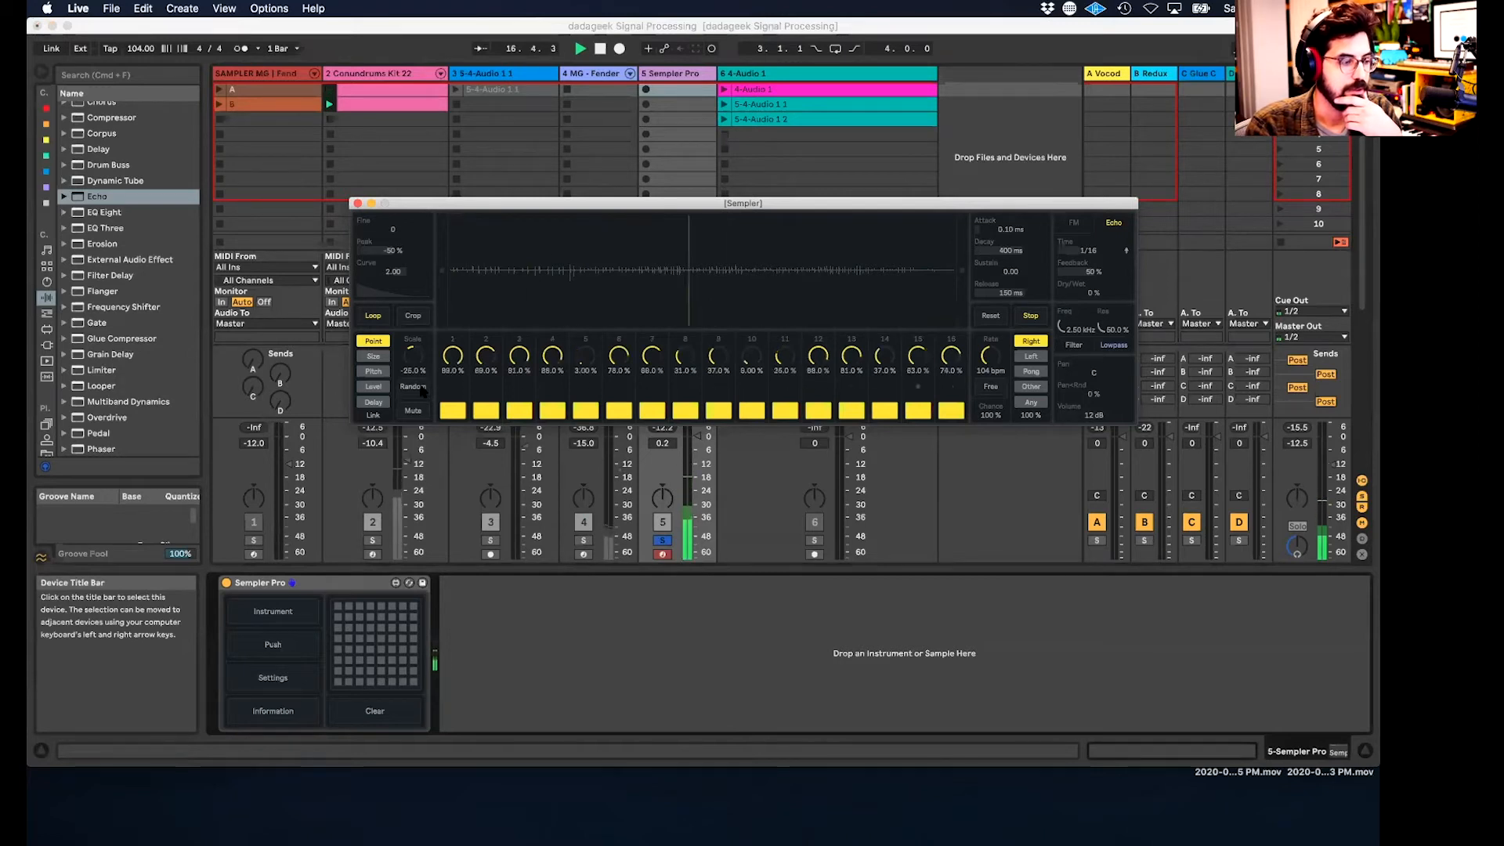
{"action": "left_click", "coordinate": [420, 387]}
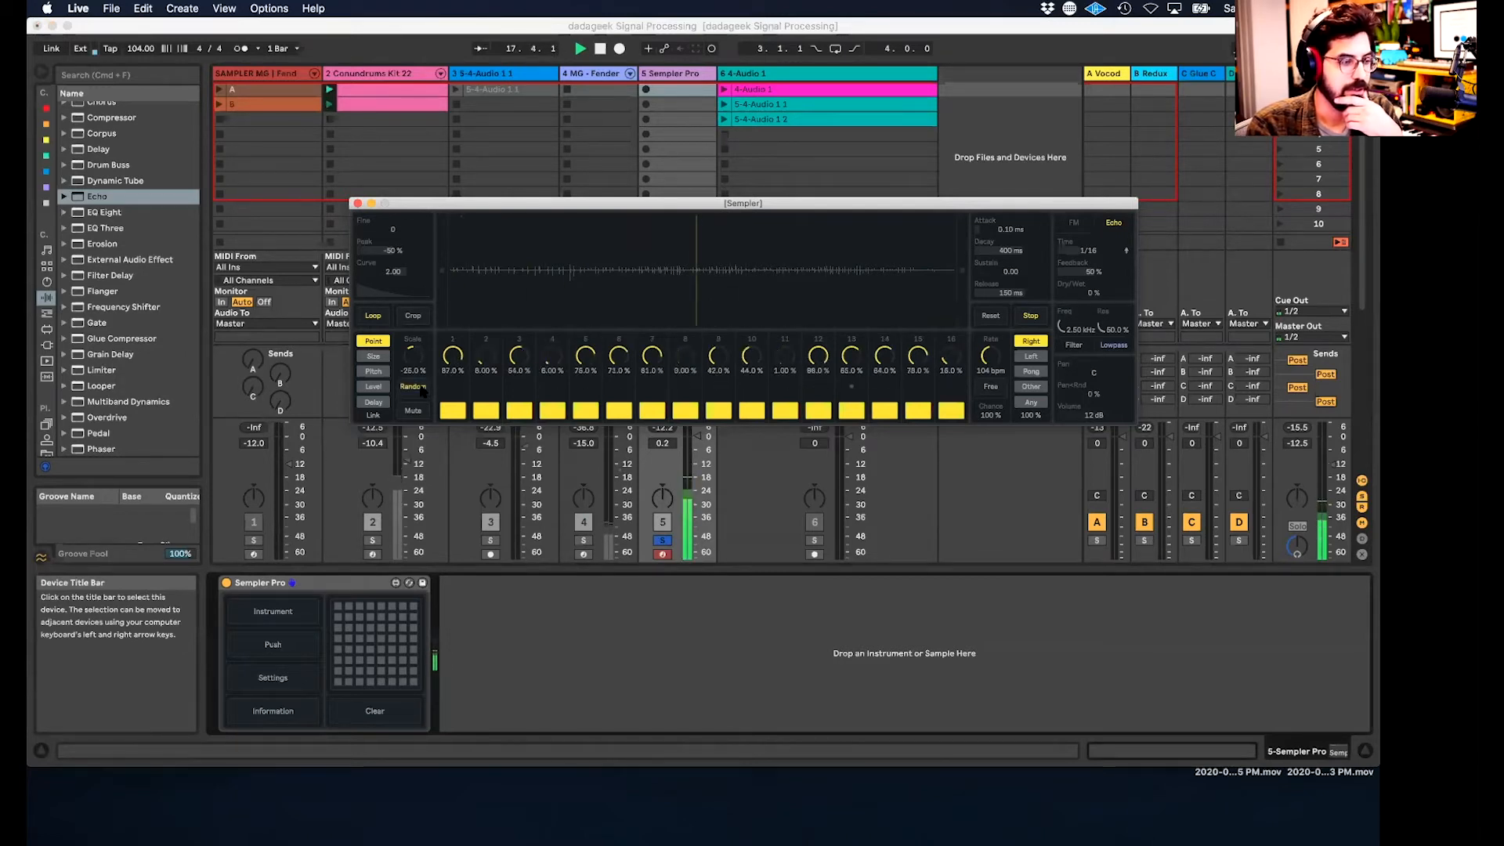
{"action": "left_click", "coordinate": [421, 387]}
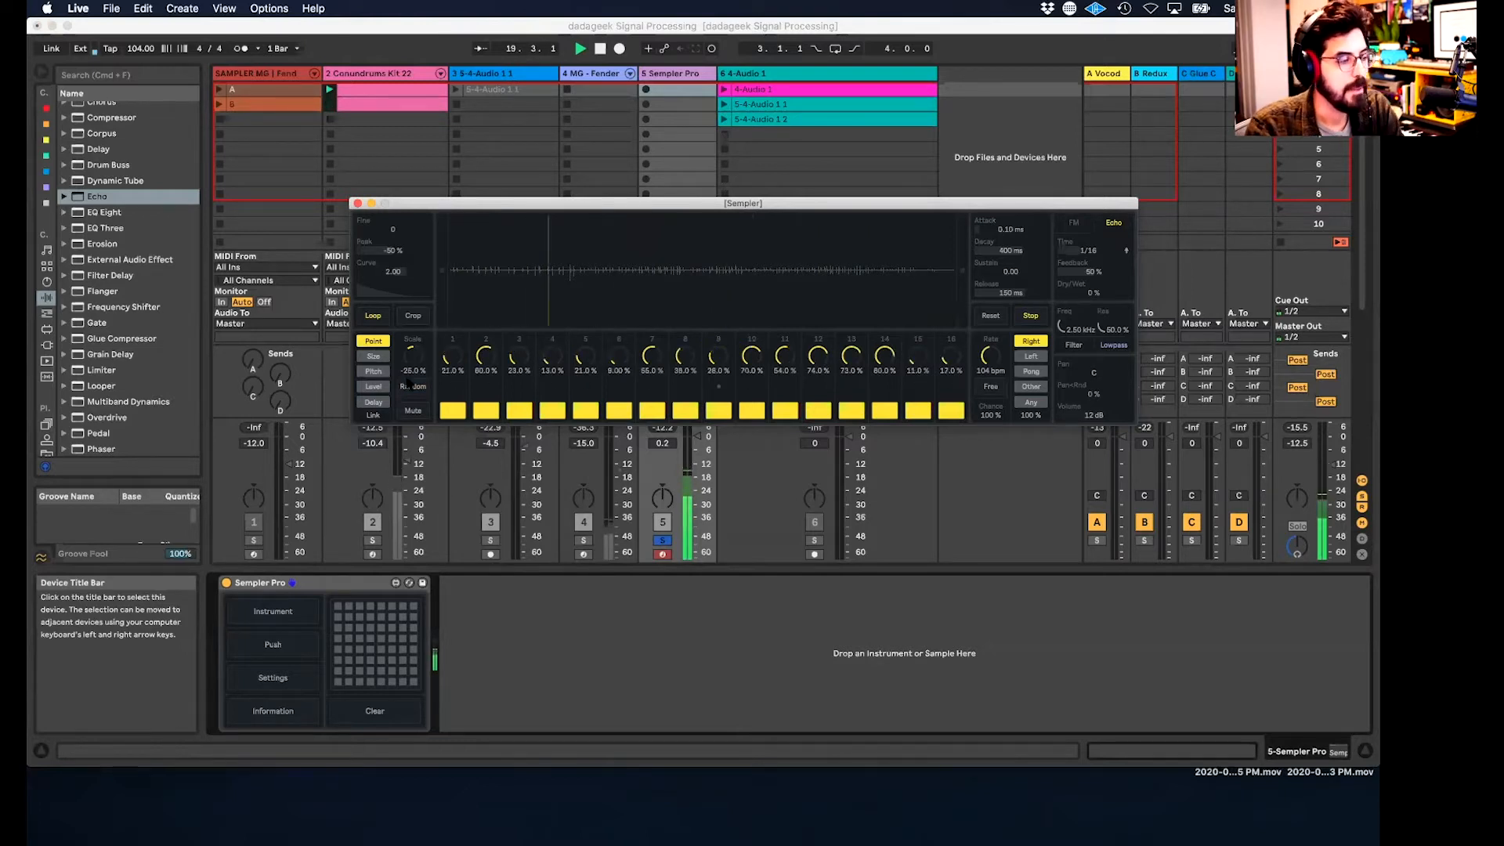
- Show Sempler Pro's Size sequence and randomize the slice sizes of its 16 steps
{"action": "left_click", "coordinate": [373, 357]}
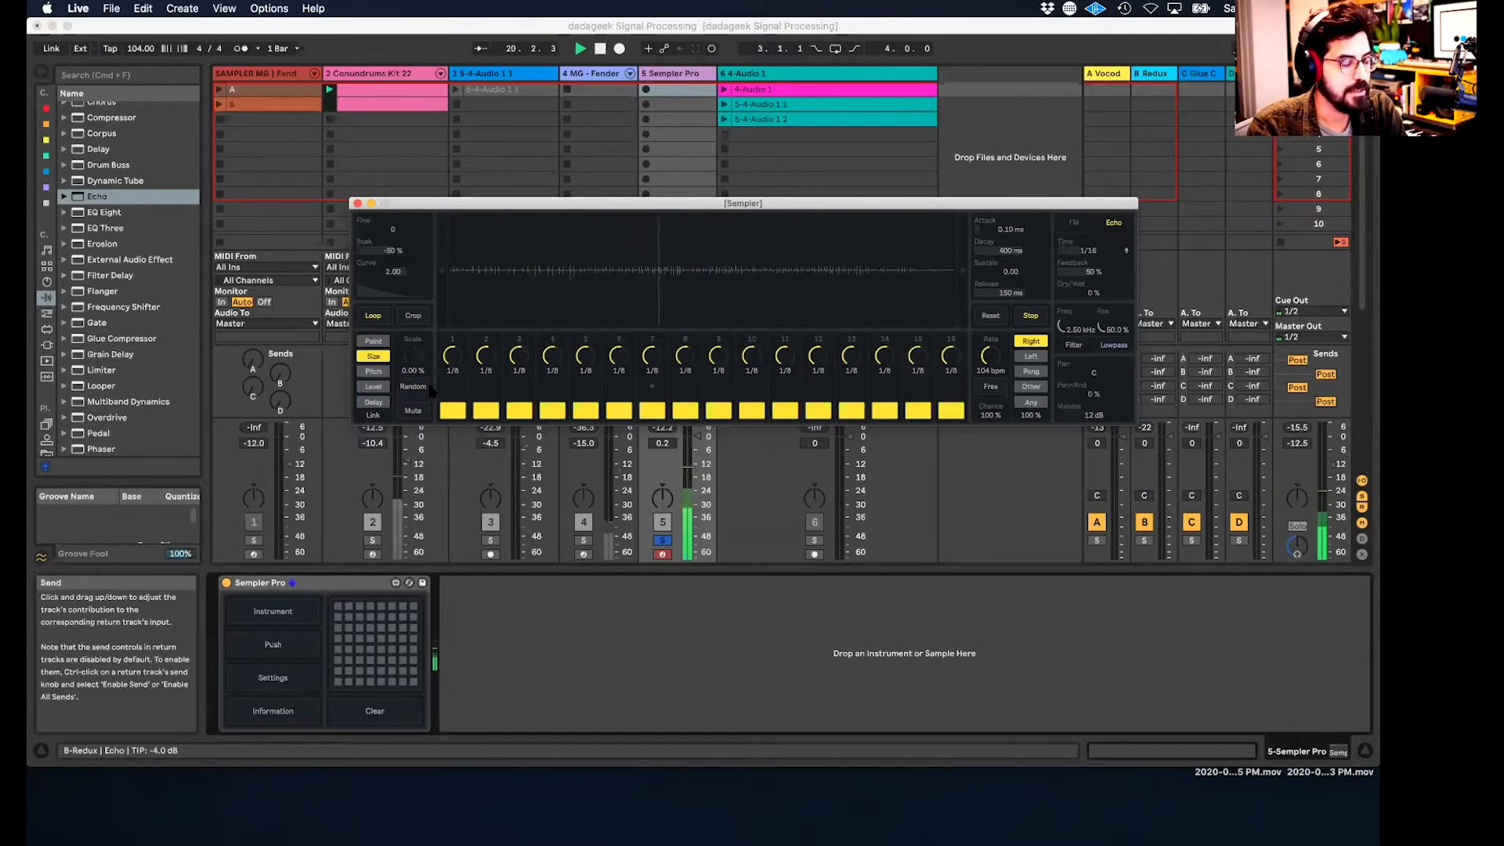
{"action": "left_click", "coordinate": [415, 387]}
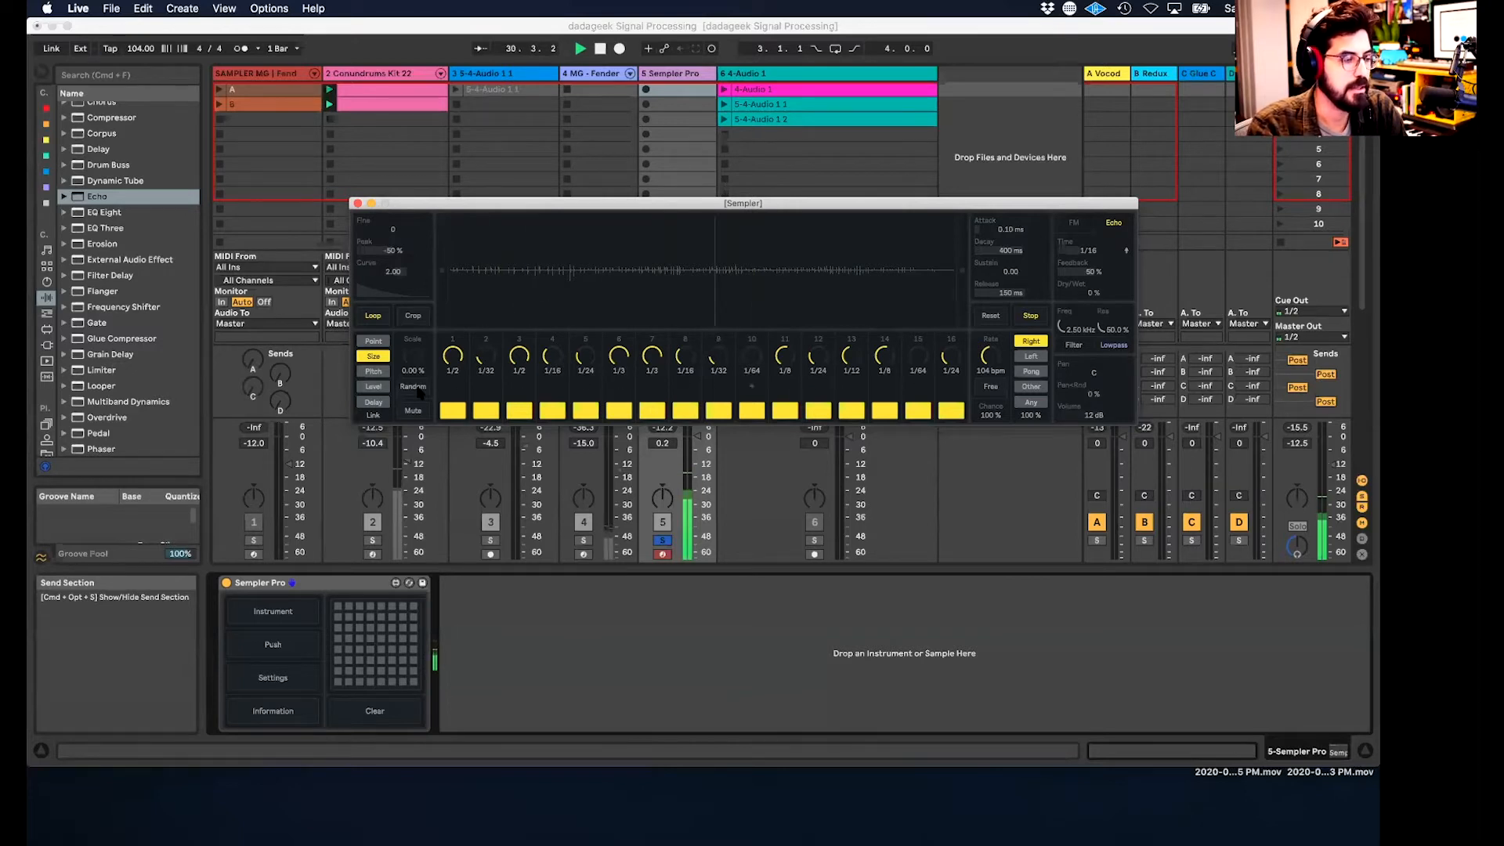
- Randomize the pitch values of Sempler Pro's 16 steps and raise its Echo Dry/Wet to 75%
{"action": "left_click", "coordinate": [373, 371]}
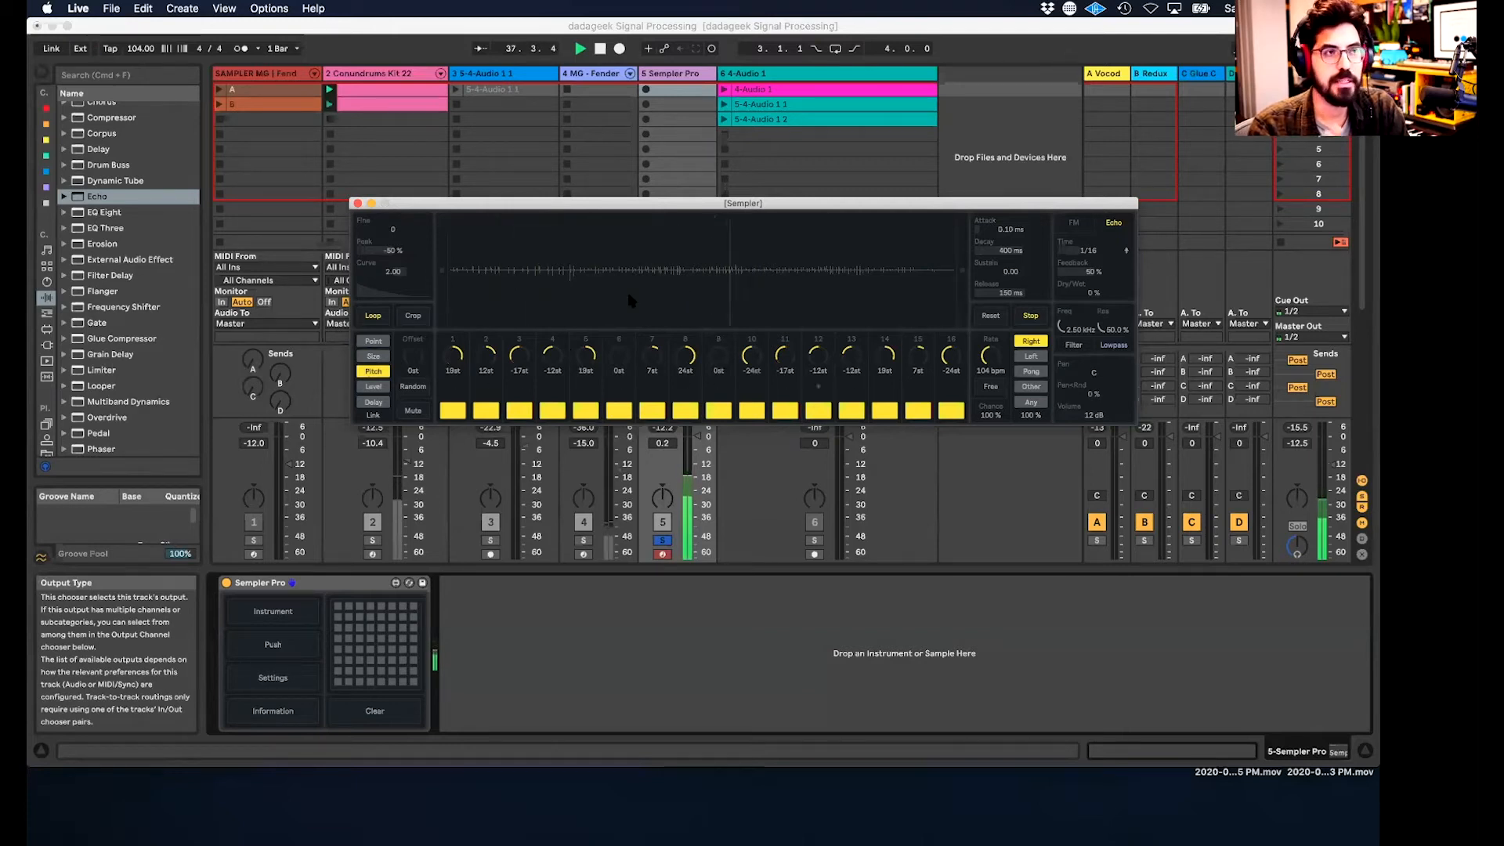
{"action": "left_click", "coordinate": [414, 387]}
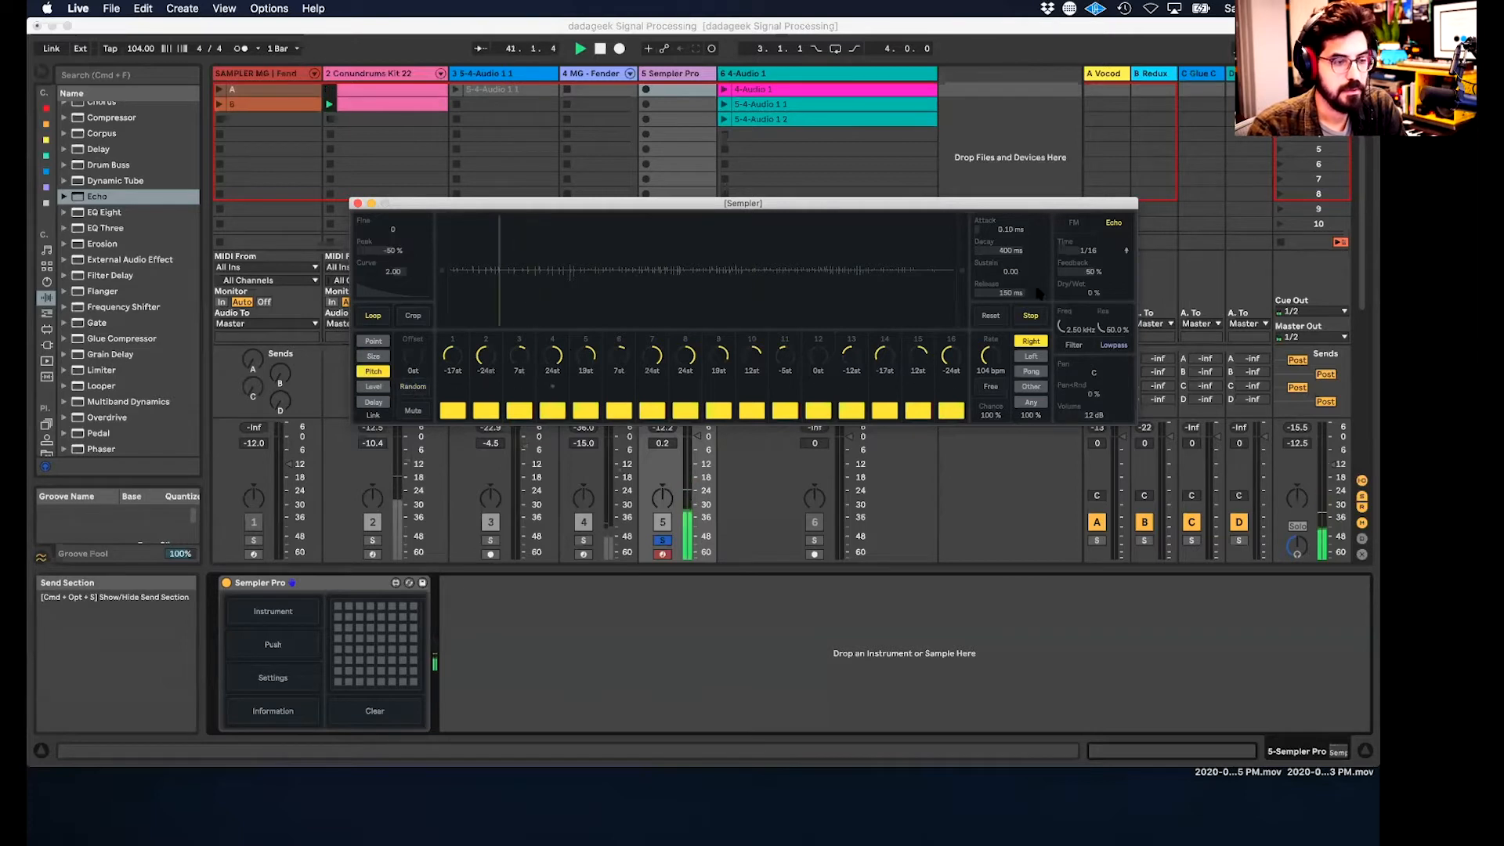
{"action": "mouse_move", "coordinate": [1093, 293]}
{"action": "left_mouse_down"}
{"action": "mouse_move", "coordinate": [1093, 271]}
{"action": "mouse_move", "coordinate": [1093, 291]}
{"action": "left_mouse_up"}
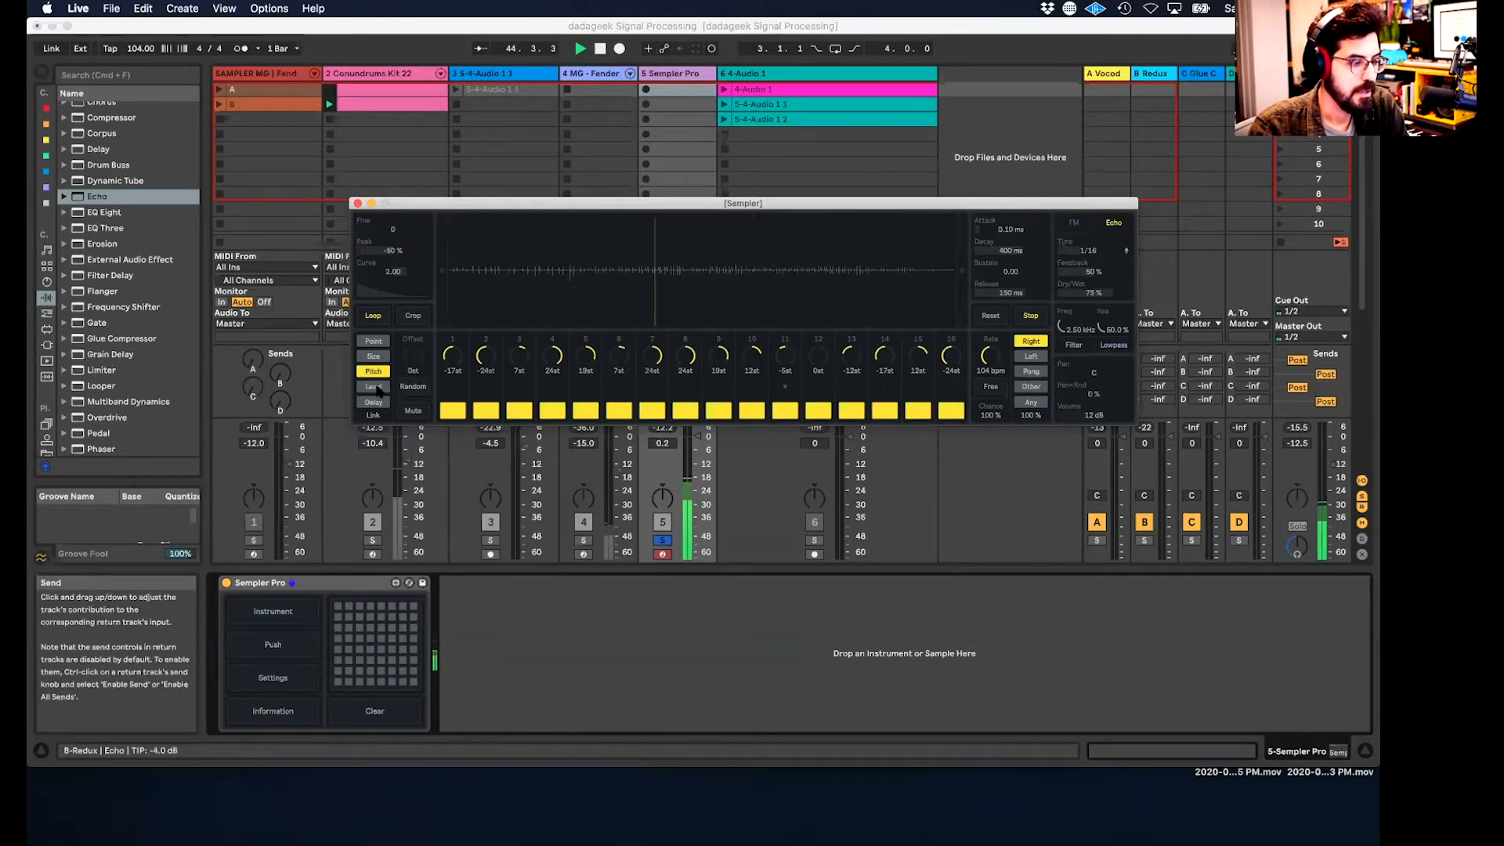
- Show Sempler Pro's Level sequence and randomize the level values of its 16 steps twice during playback
{"action": "left_click", "coordinate": [374, 386]}
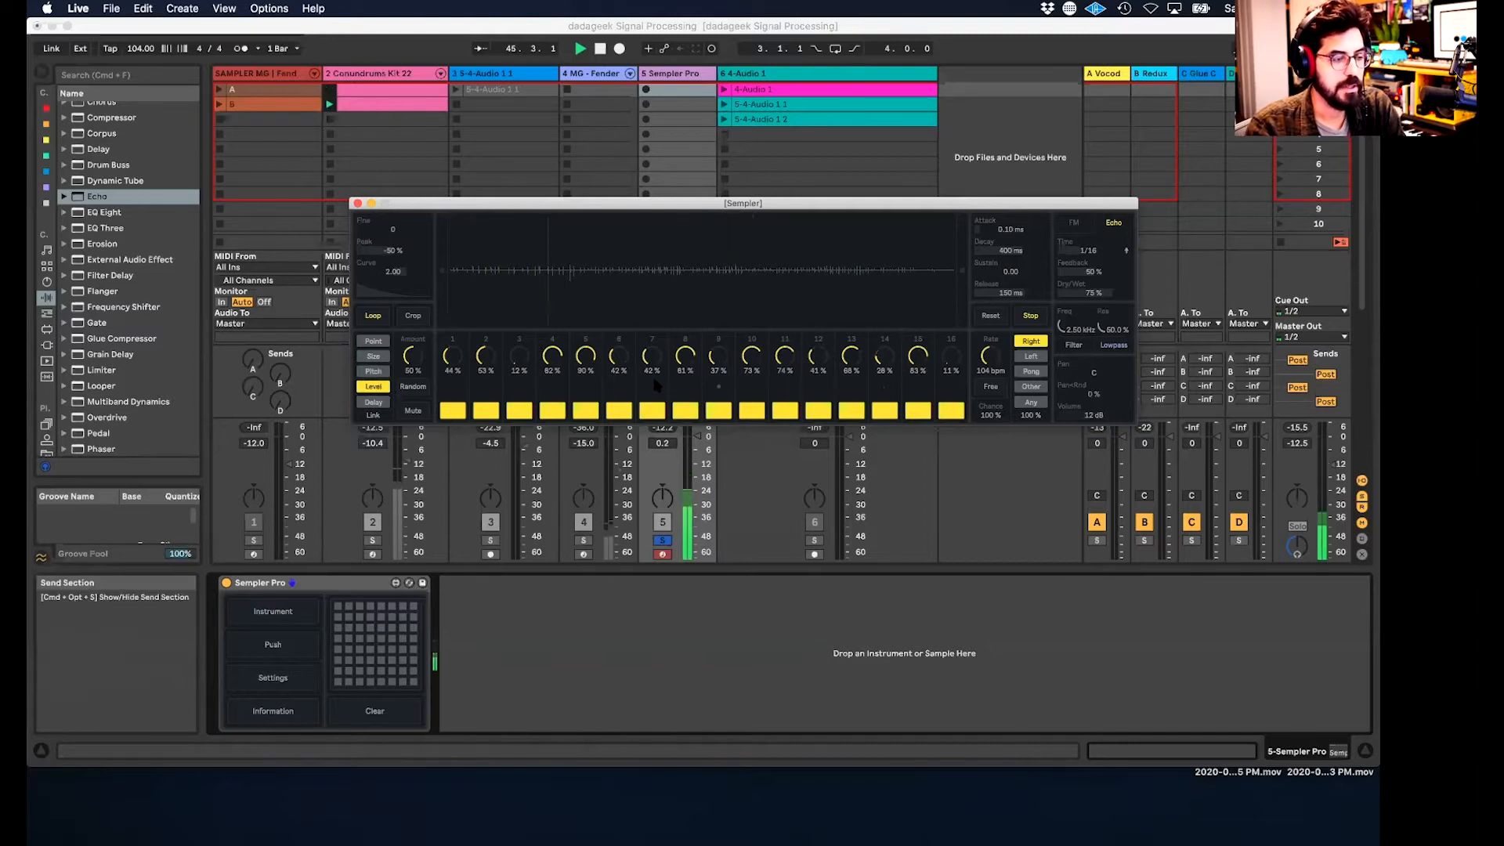
{"action": "left_click", "coordinate": [419, 388]}
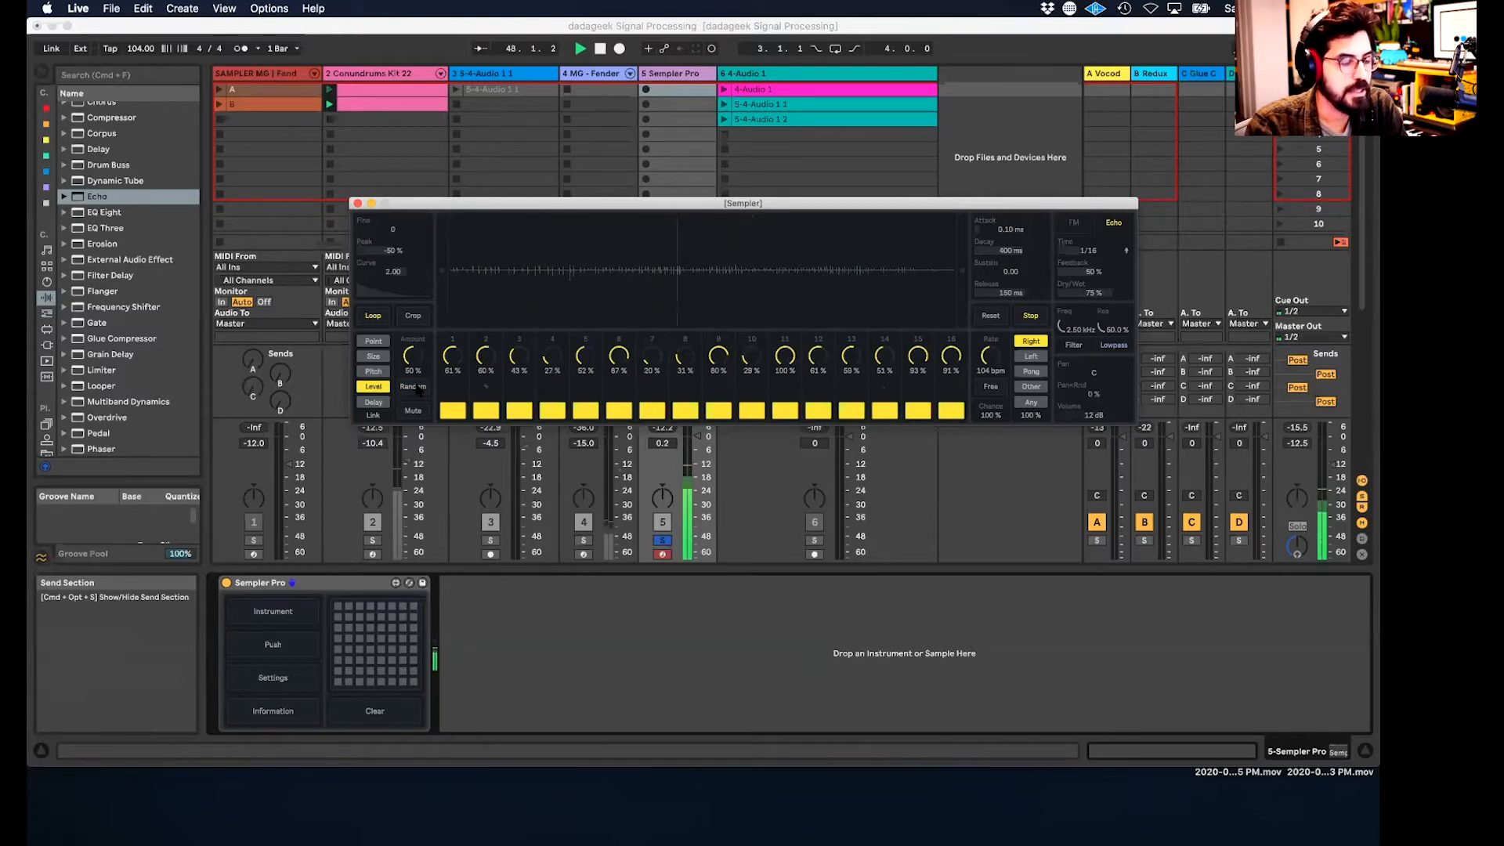
{"action": "left_click", "coordinate": [419, 387]}
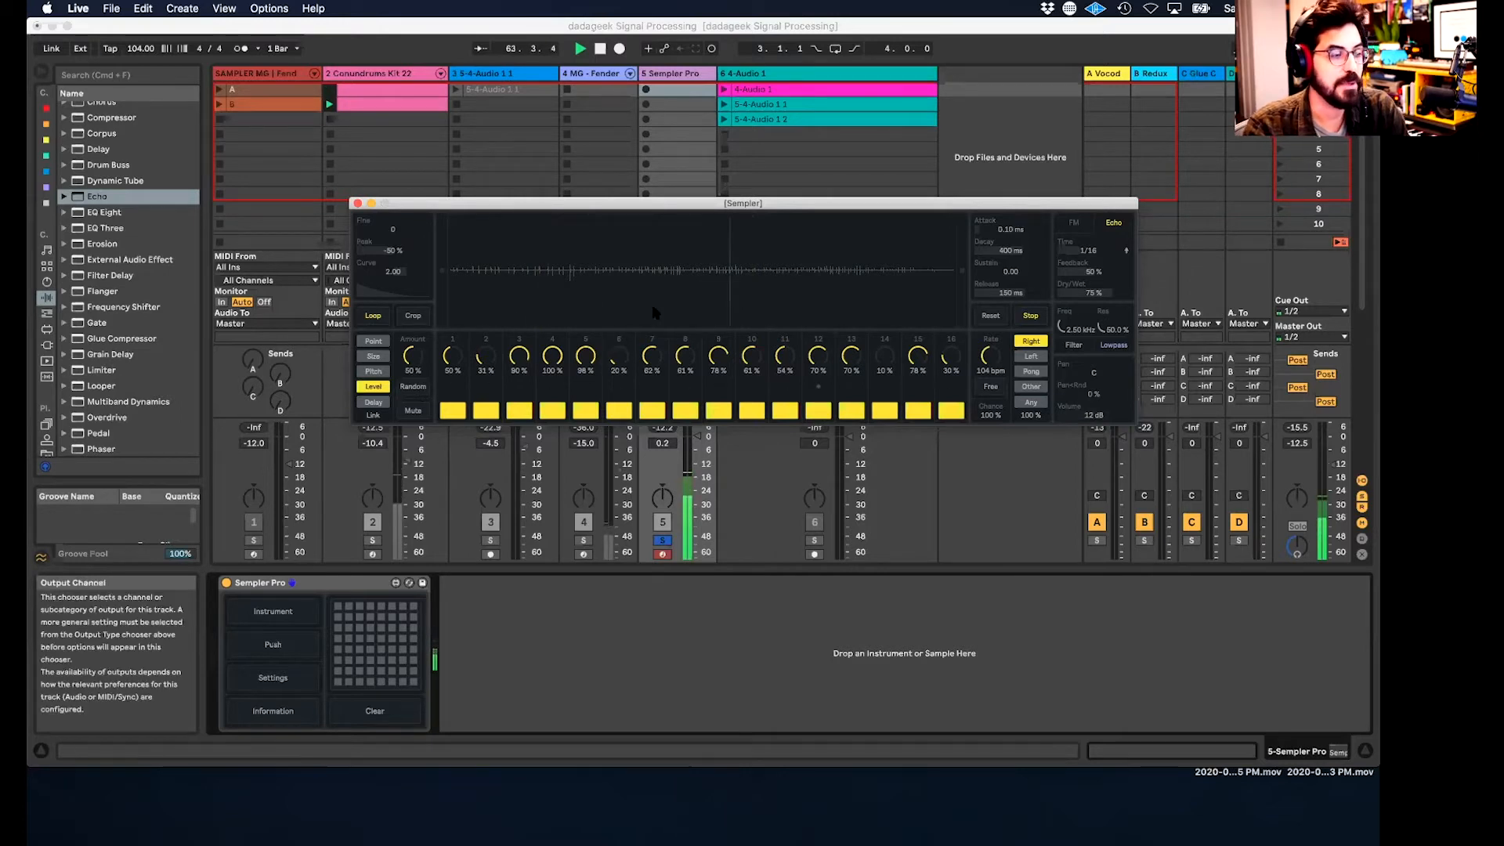
- Move the Sempler window off the Session grid and open the 5-4-Audio 1 1 clip on the 6 4-Audio 1 track
{"action": "left_click_drag", "start_coordinate": [601, 212], "coordinate": [77, 234]}
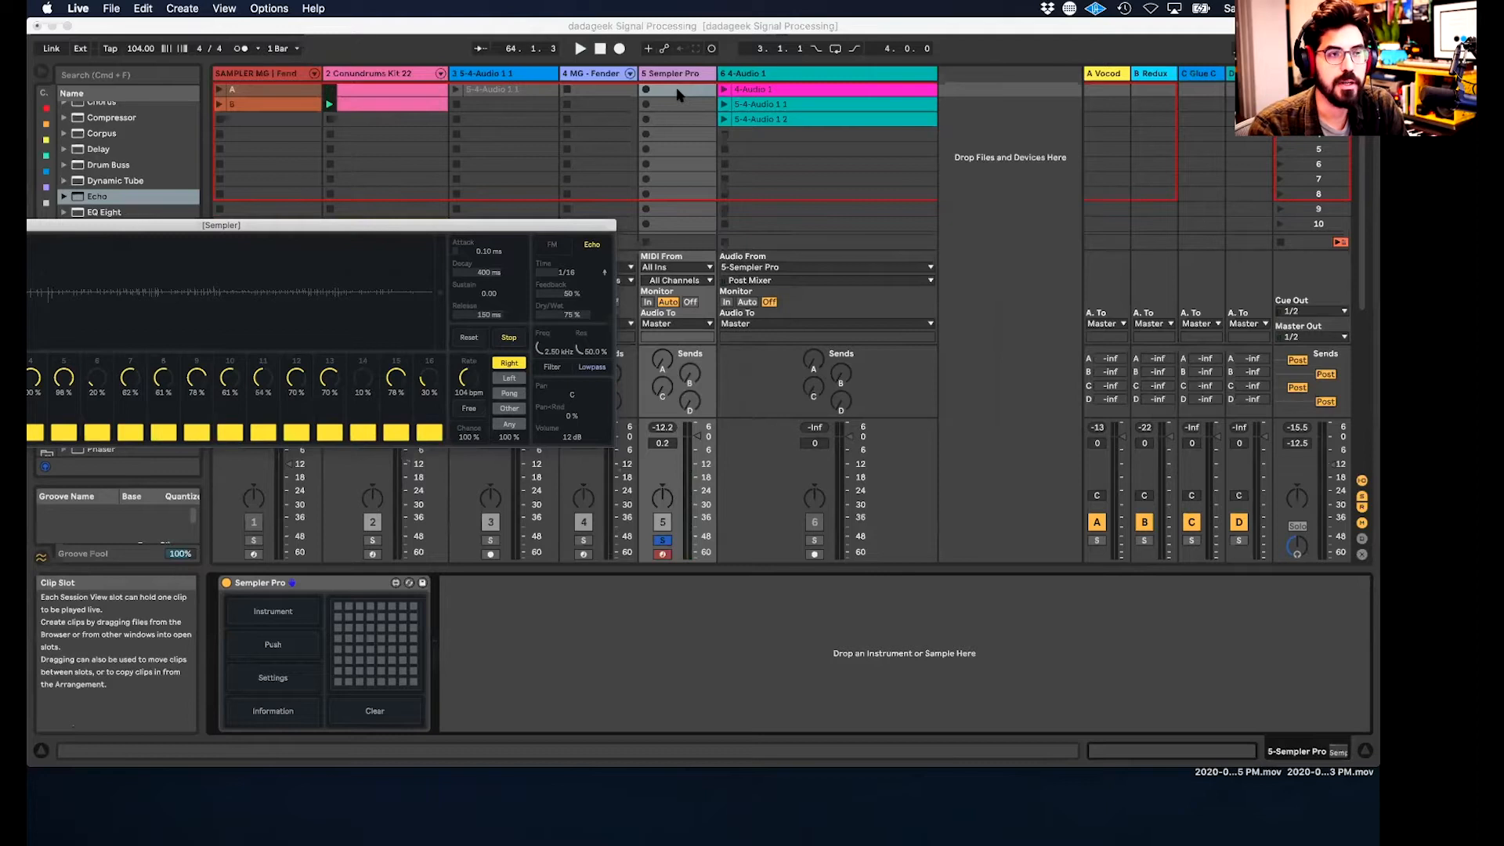
{"action": "left_click", "coordinate": [765, 77]}
{"action": "left_click", "coordinate": [754, 75]}
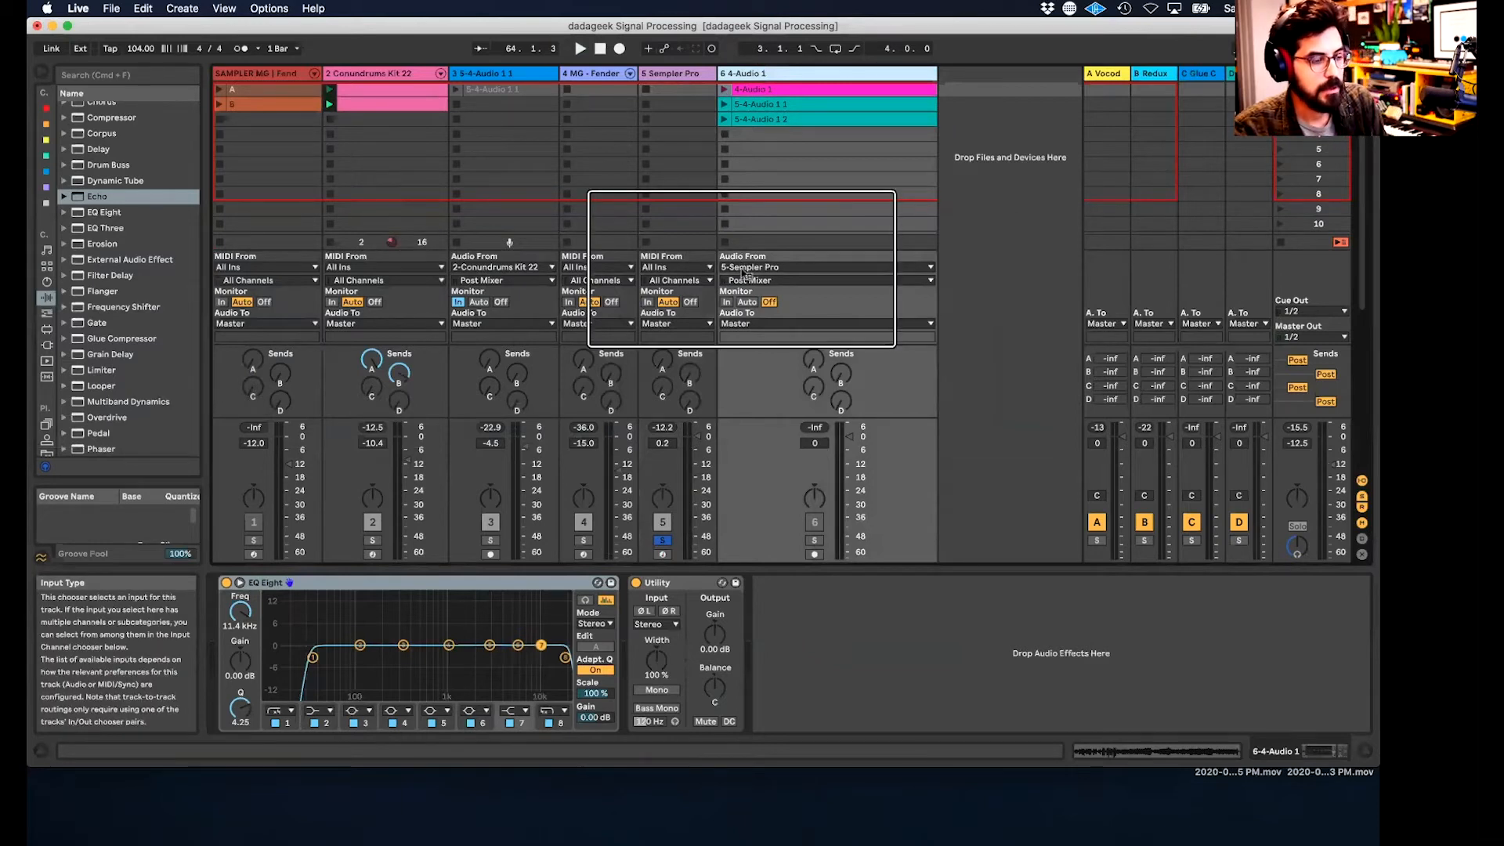
{"action": "left_click", "coordinate": [764, 104]}
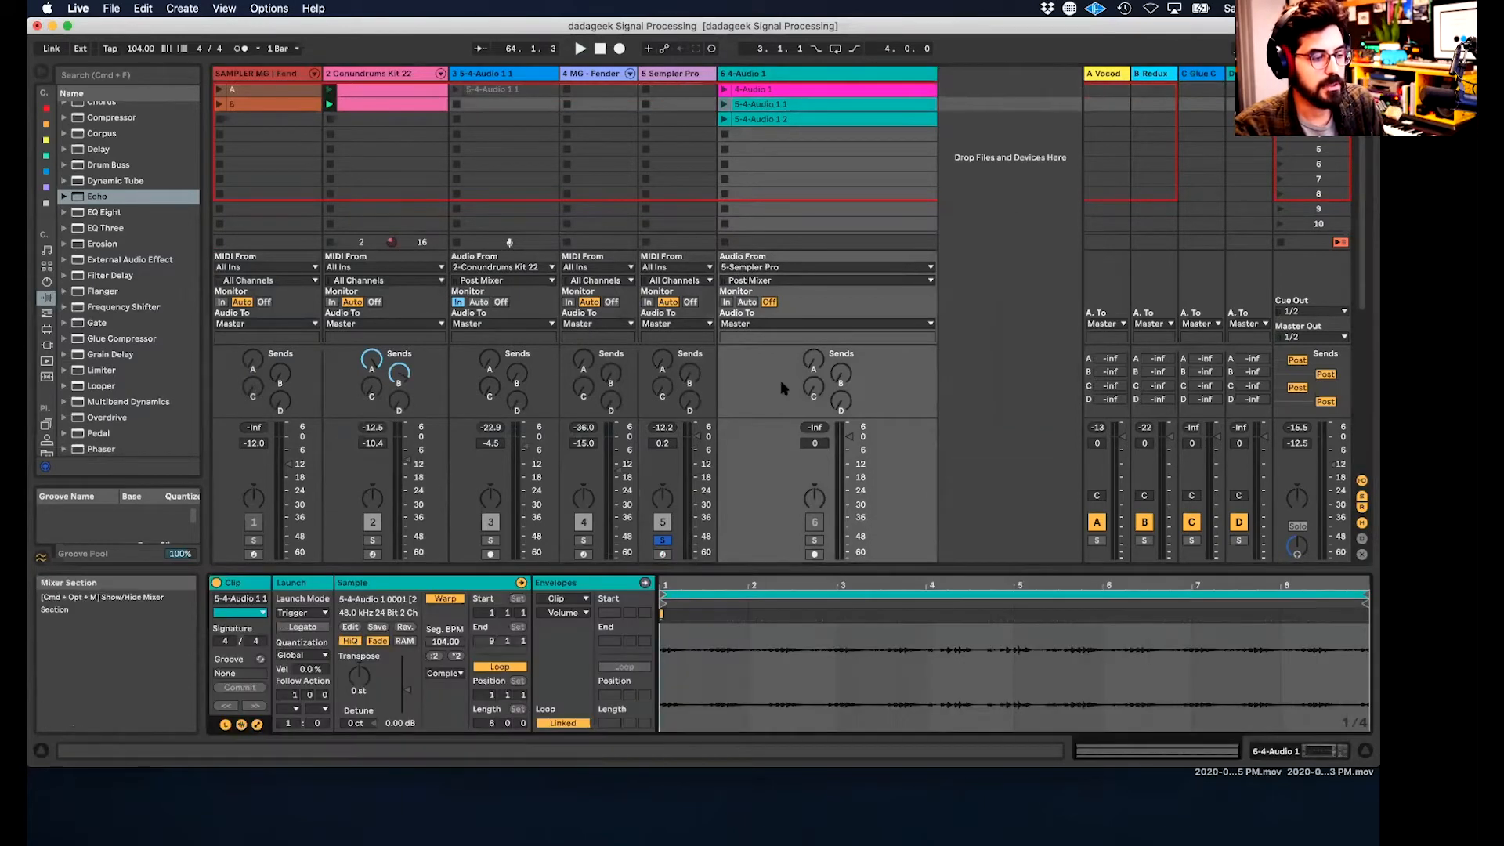
- Solo the 6 4-Audio 1 track, play its 5-4-Audio 1 1 and 5-4-Audio 1 2 clips, and open the second one
{"action": "left_click", "coordinate": [815, 540]}
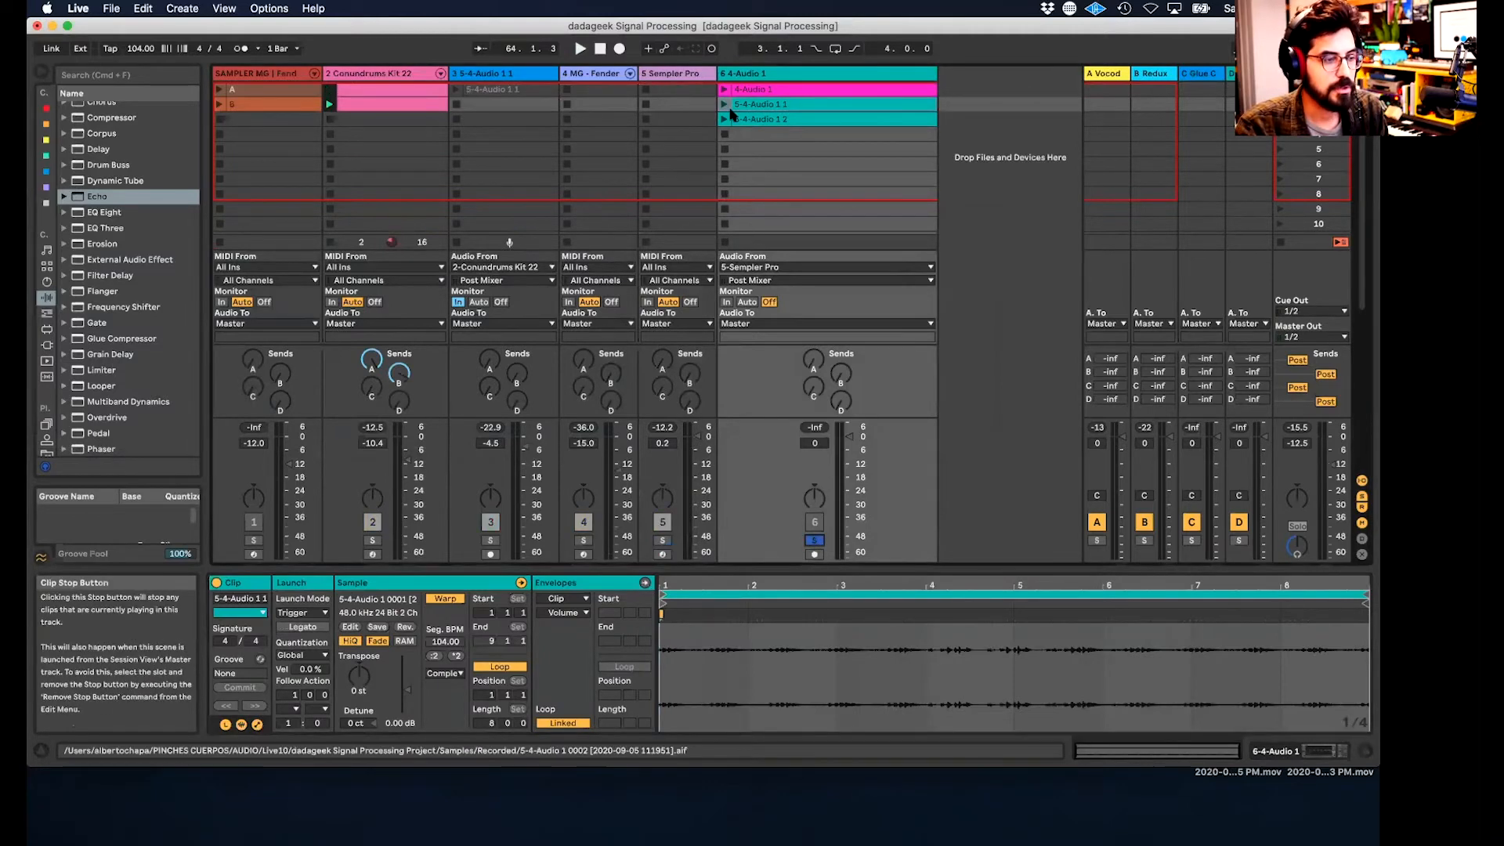
{"action": "left_click", "coordinate": [724, 105]}
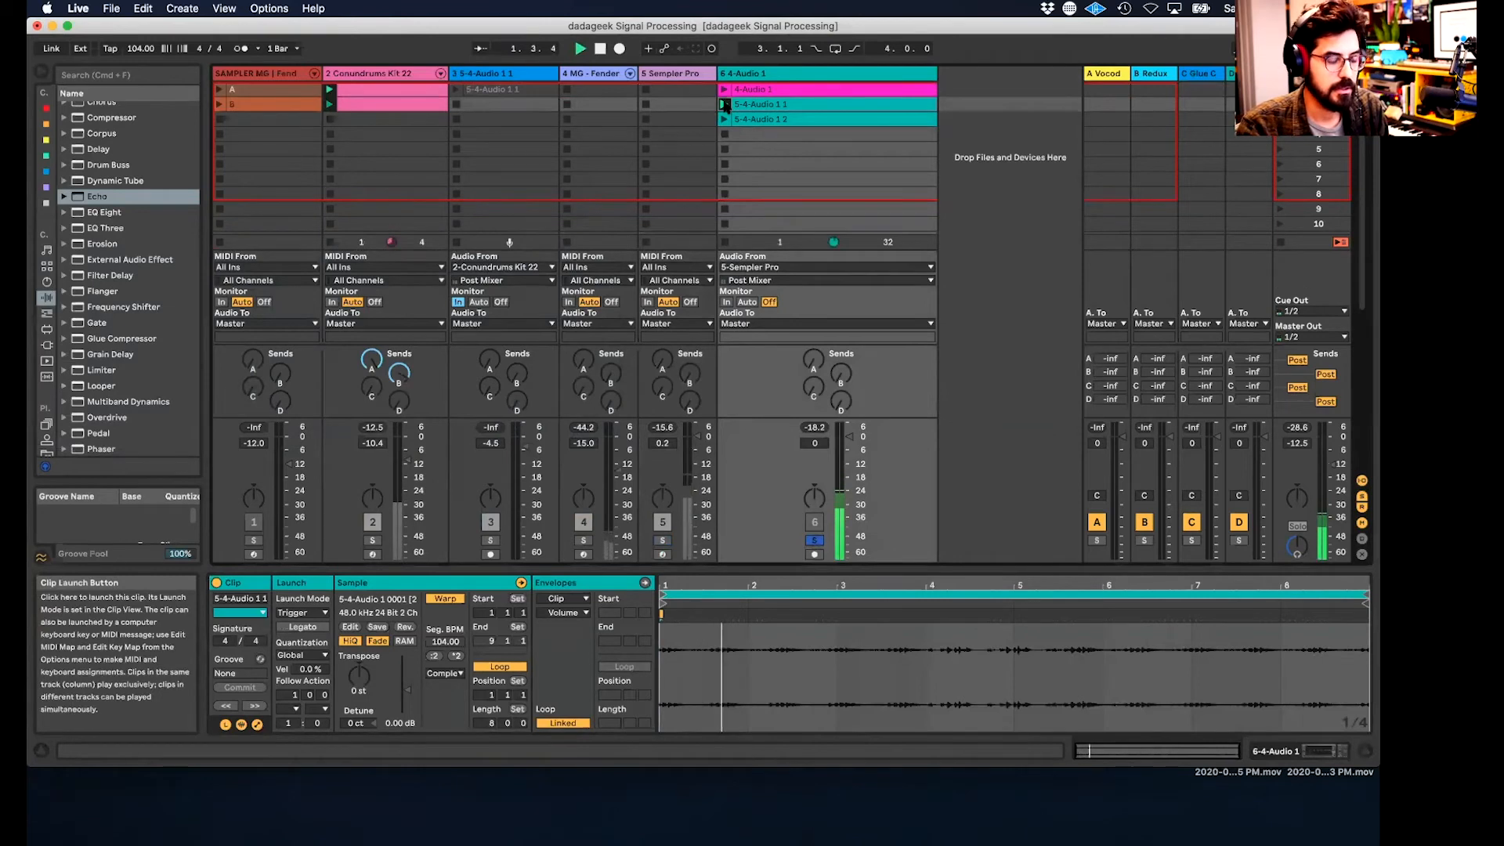
{"action": "left_click", "coordinate": [725, 119]}
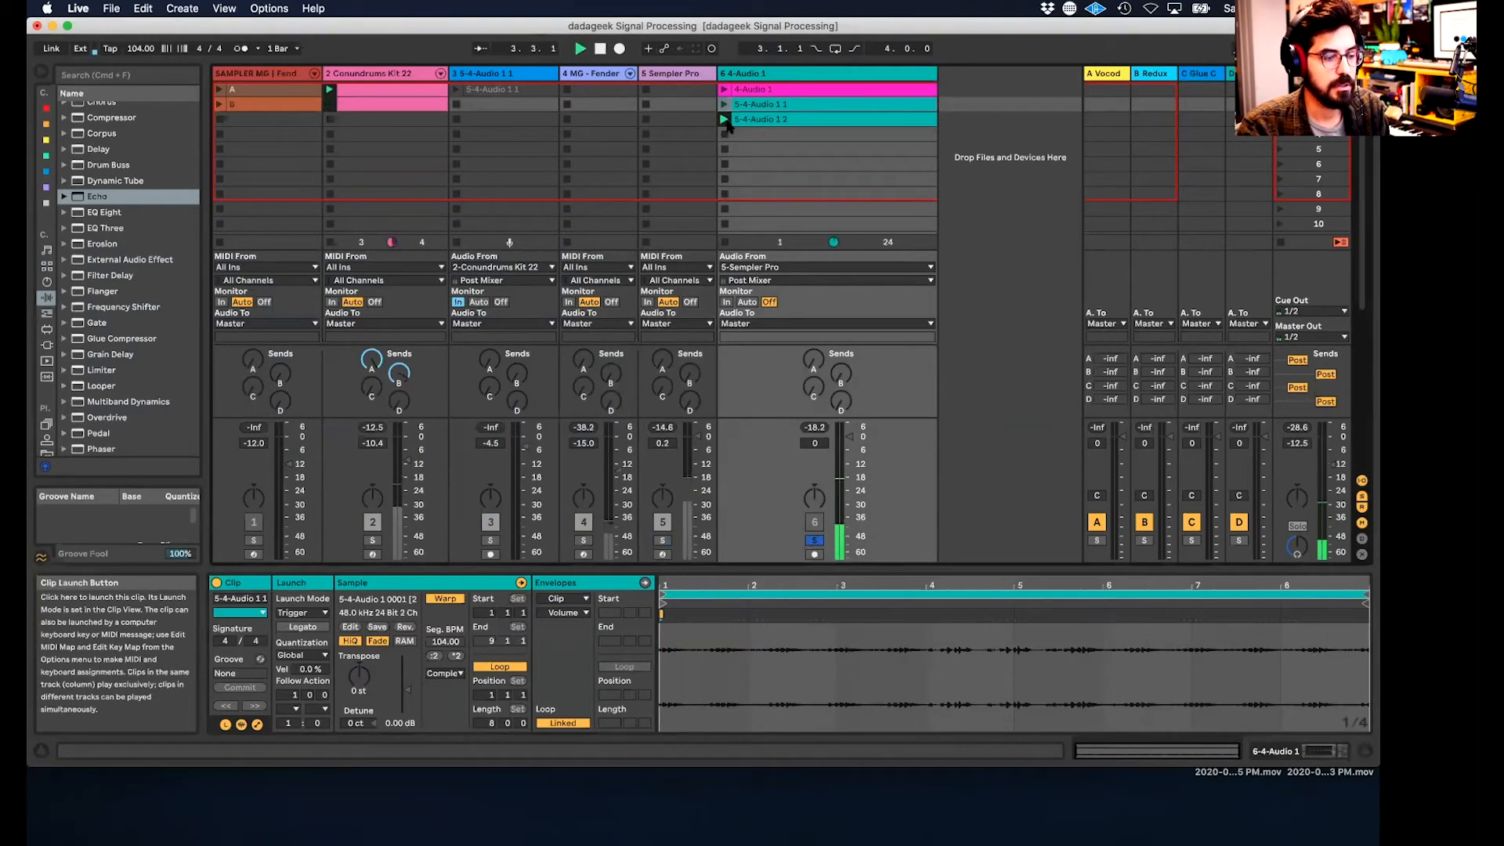
{"action": "left_click", "coordinate": [764, 119]}
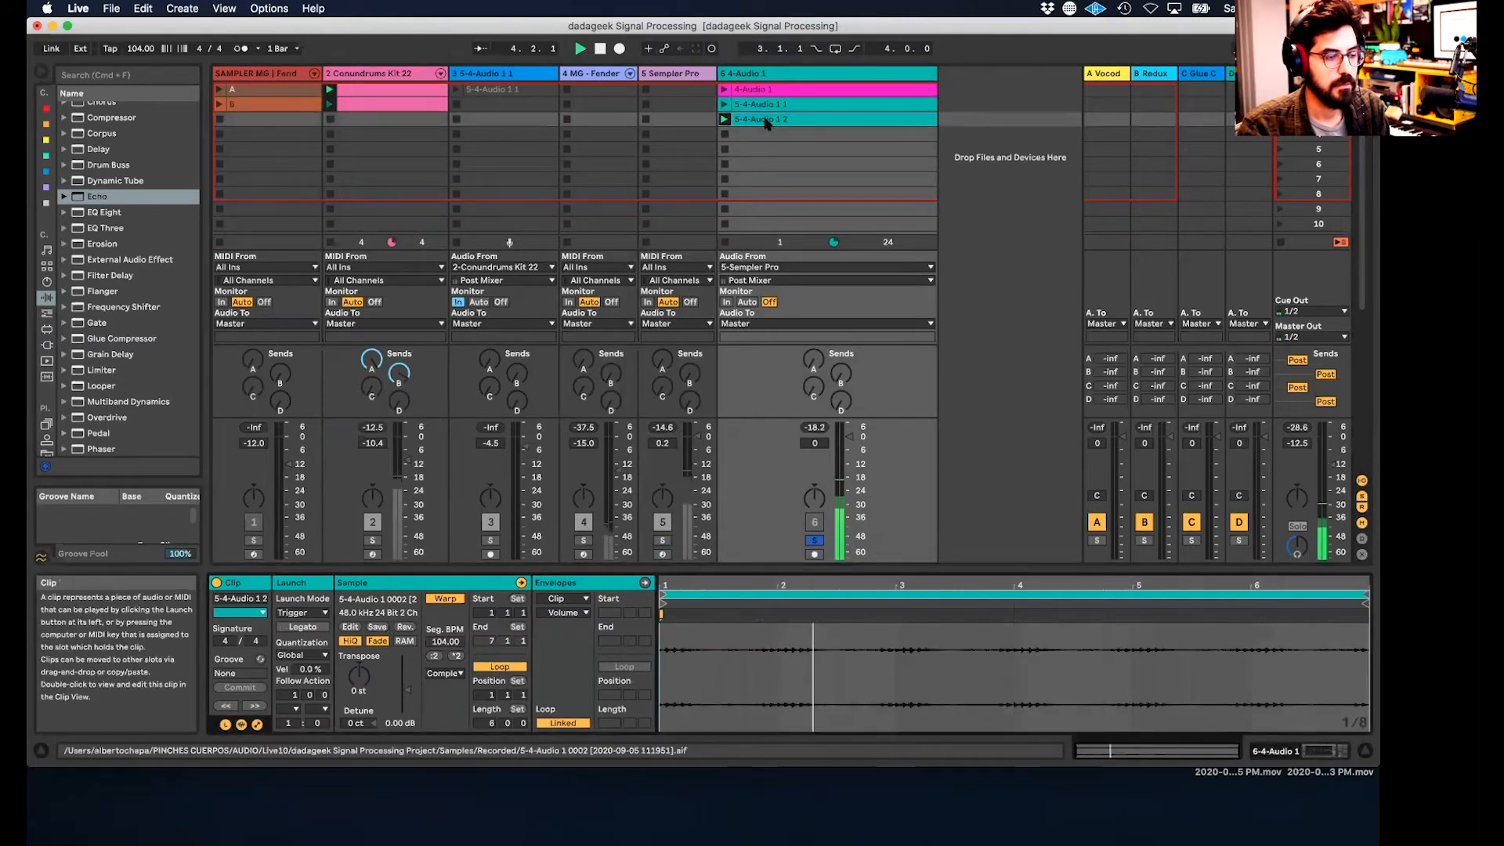
- Return to the Sempler Pro track, restart playback, and move the Sempler window clear of the 6 4-Audio 1 mixer controls
{"action": "left_click", "coordinate": [678, 119]}
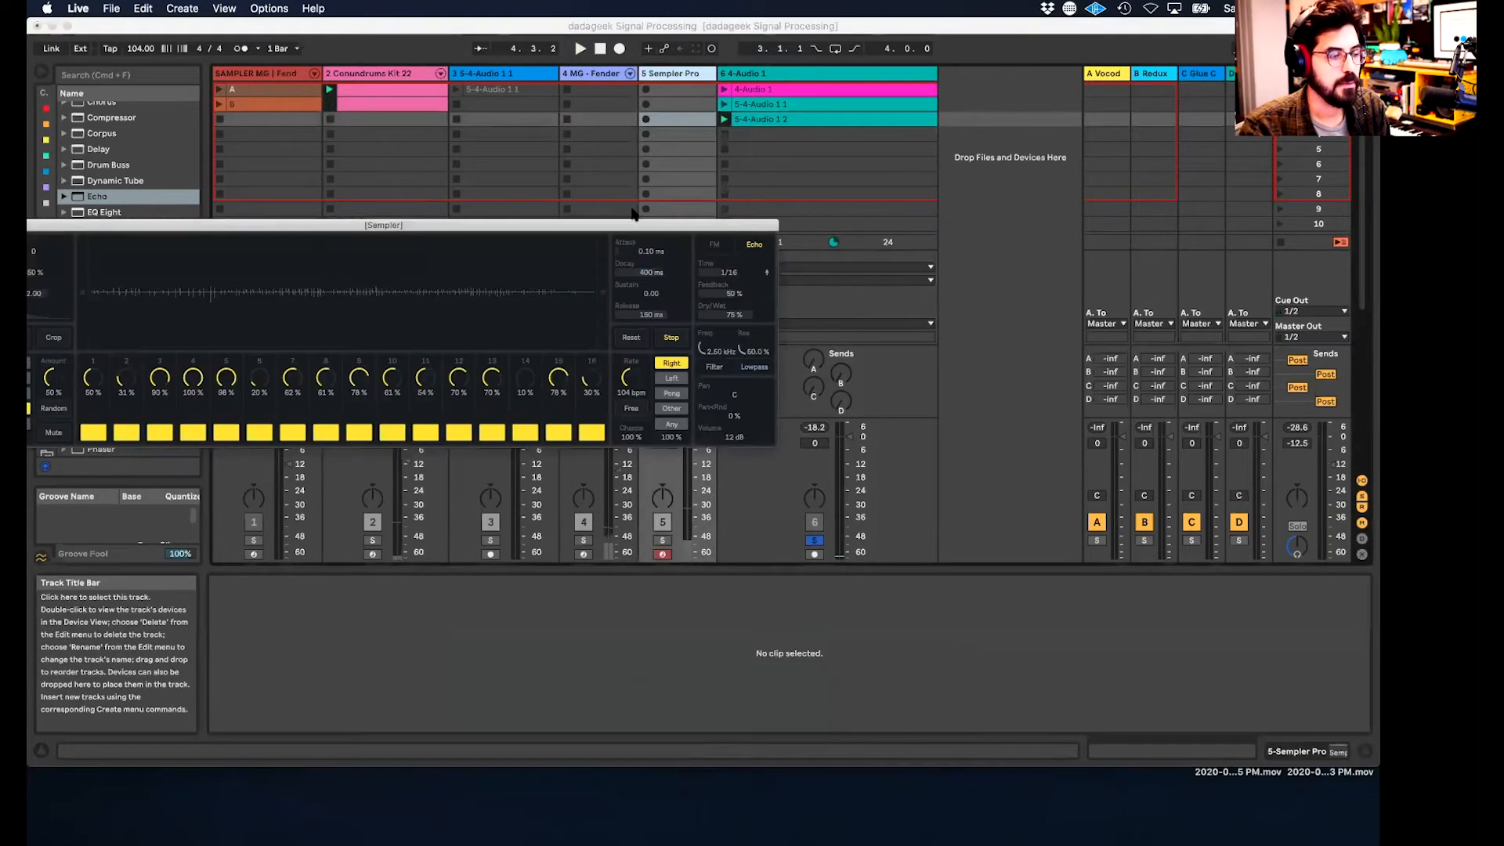
{"action": "left_click_drag", "start_coordinate": [668, 227], "coordinate": [876, 318]}
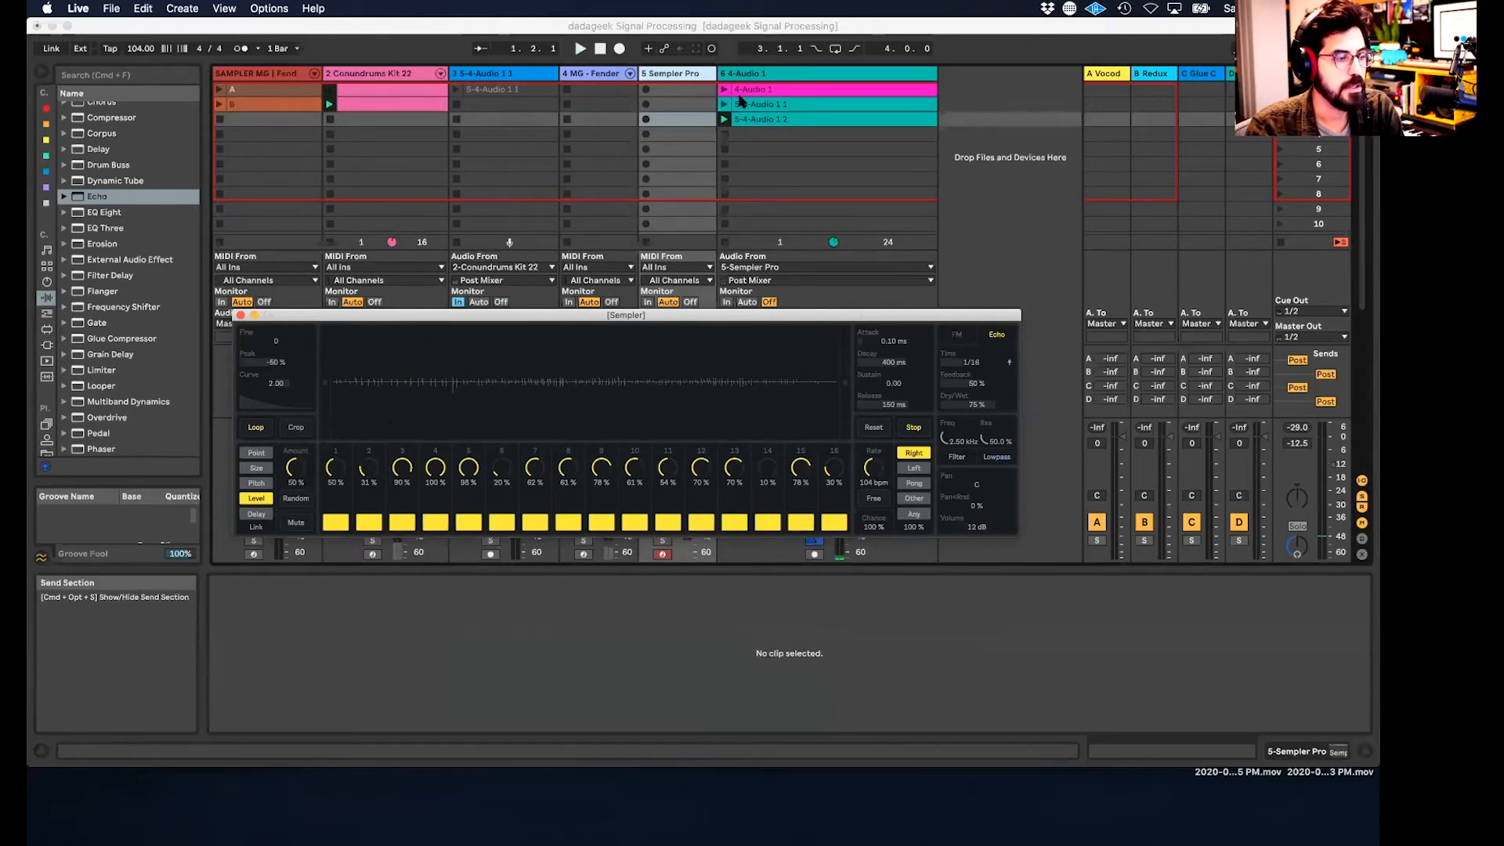
{"action": "left_click", "coordinate": [580, 49]}
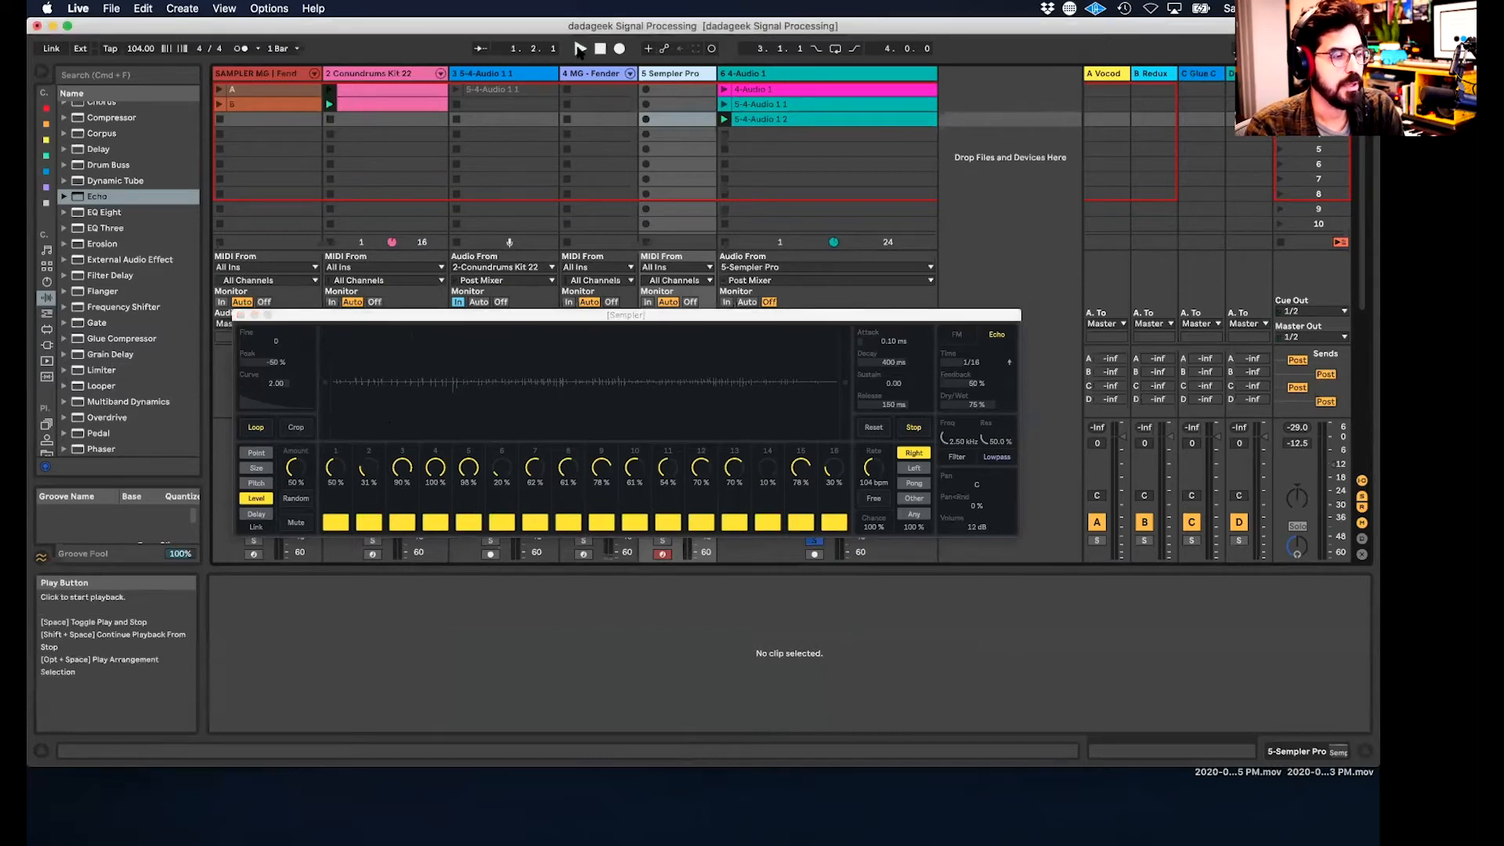
{"action": "left_click", "coordinate": [579, 50]}
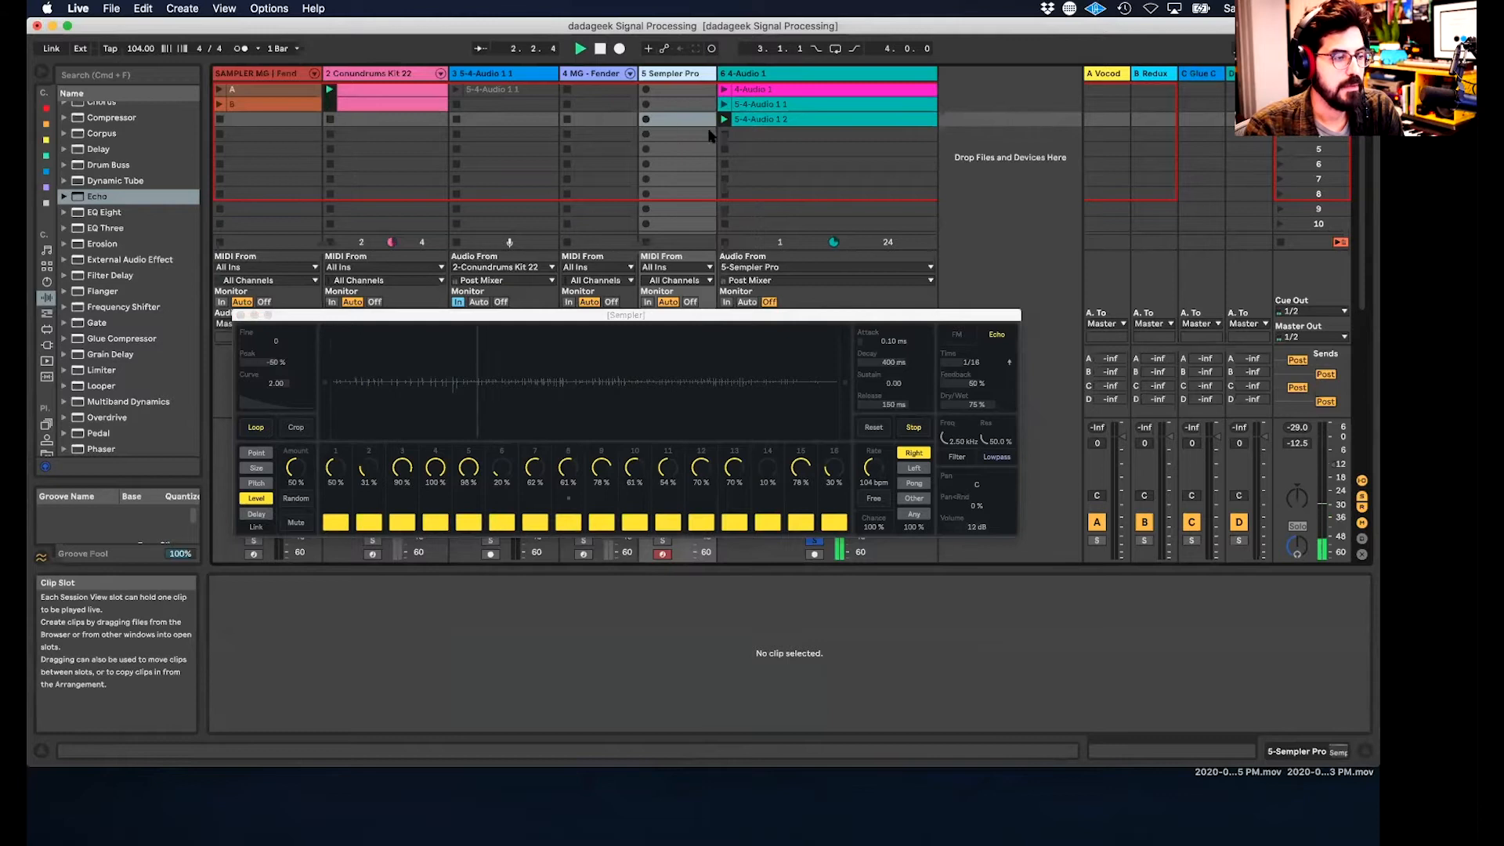
{"action": "left_click", "coordinate": [807, 314]}
{"action": "left_click_drag", "start_coordinate": [579, 314], "coordinate": [271, 158]}
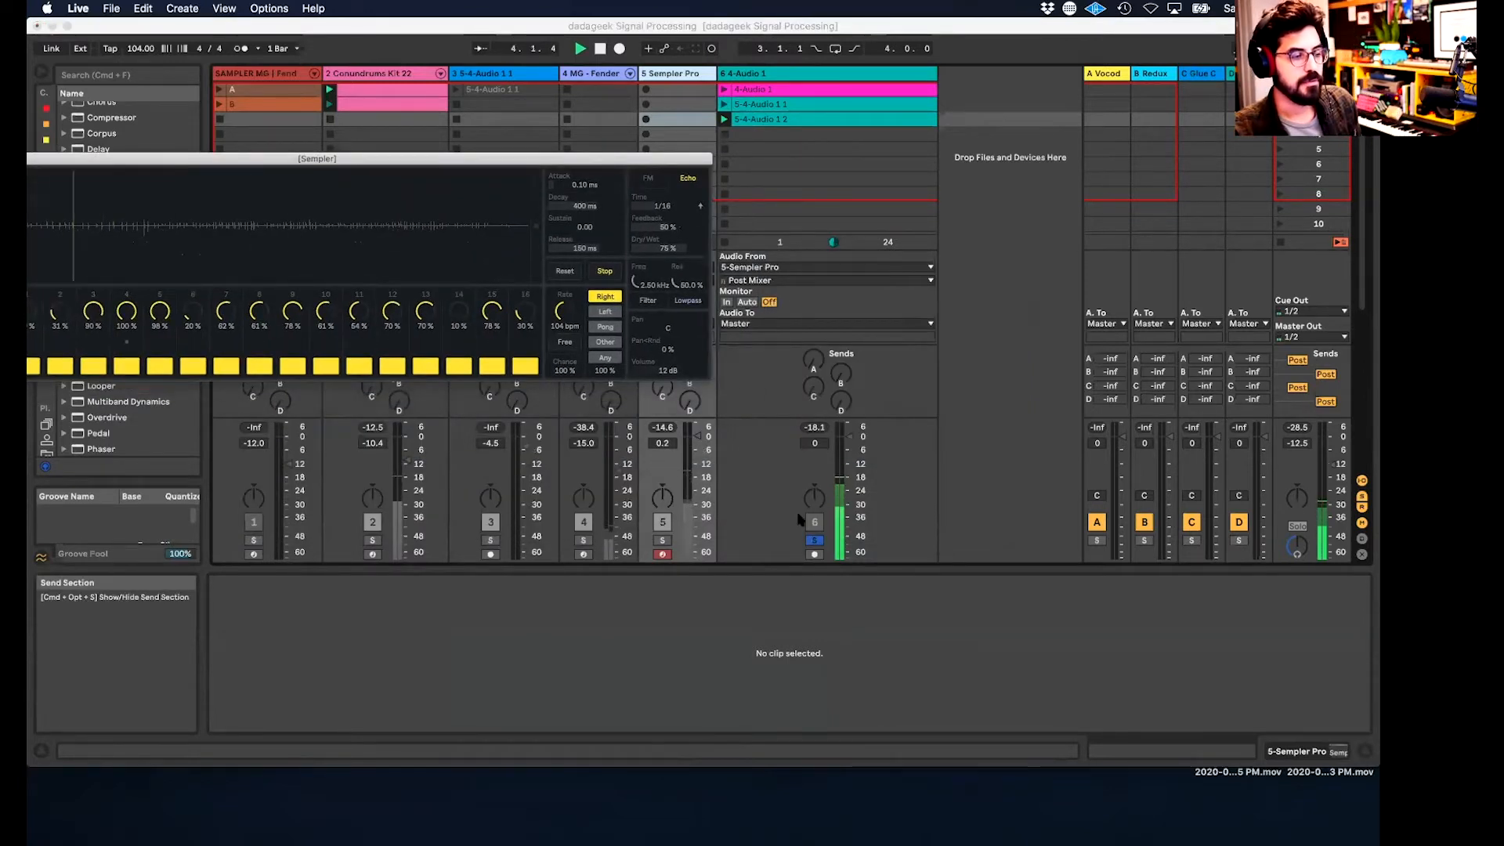
- Arm the 6 4-Audio 1 track, turn off its solo, and start recording a new clip in its fourth slot
{"action": "left_click", "coordinate": [814, 555]}
{"action": "left_click", "coordinate": [815, 540]}
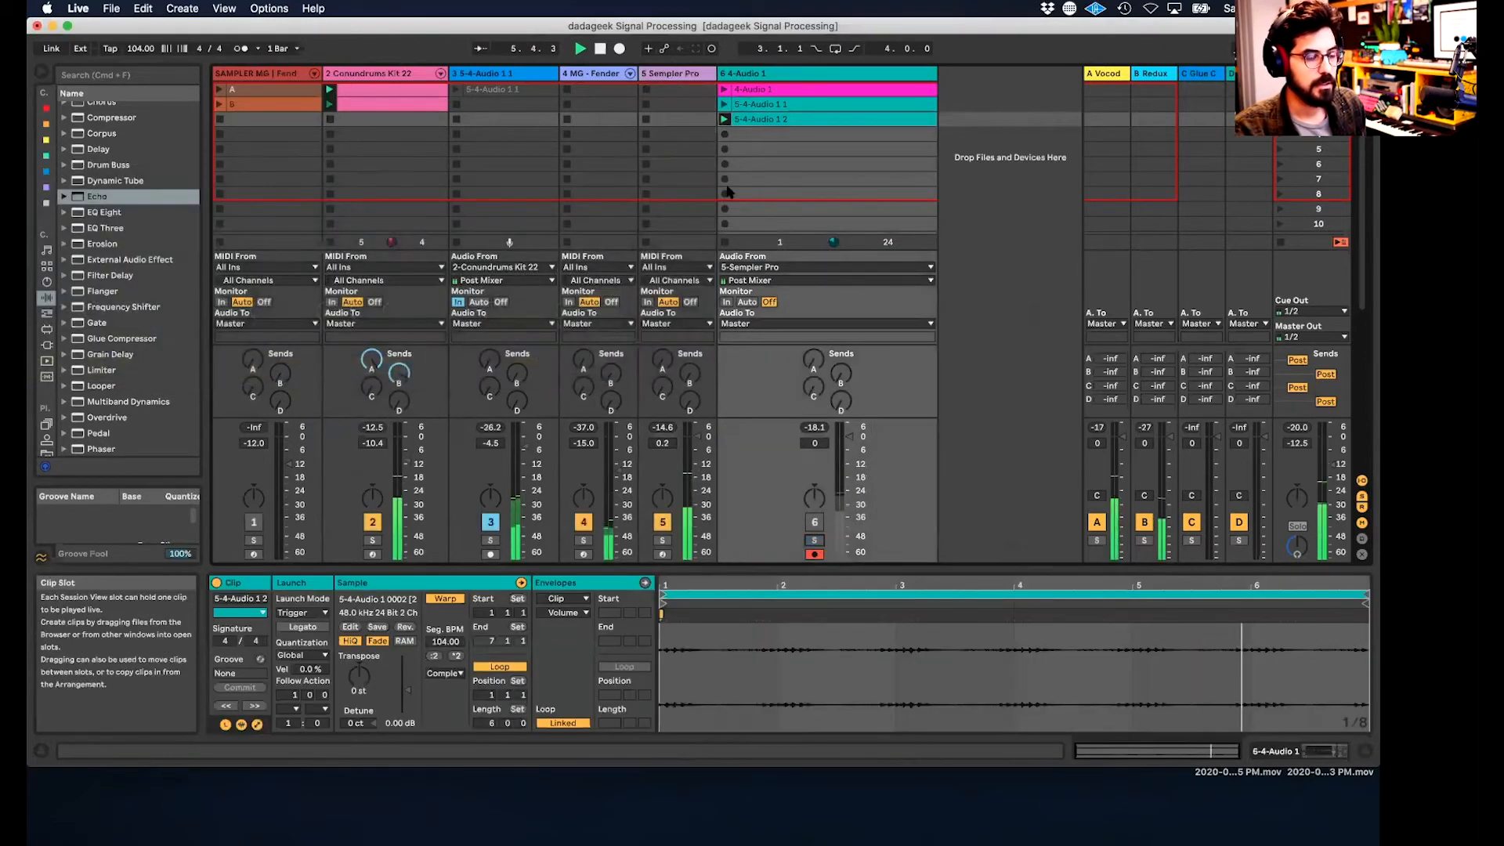
{"action": "left_click", "coordinate": [725, 134]}
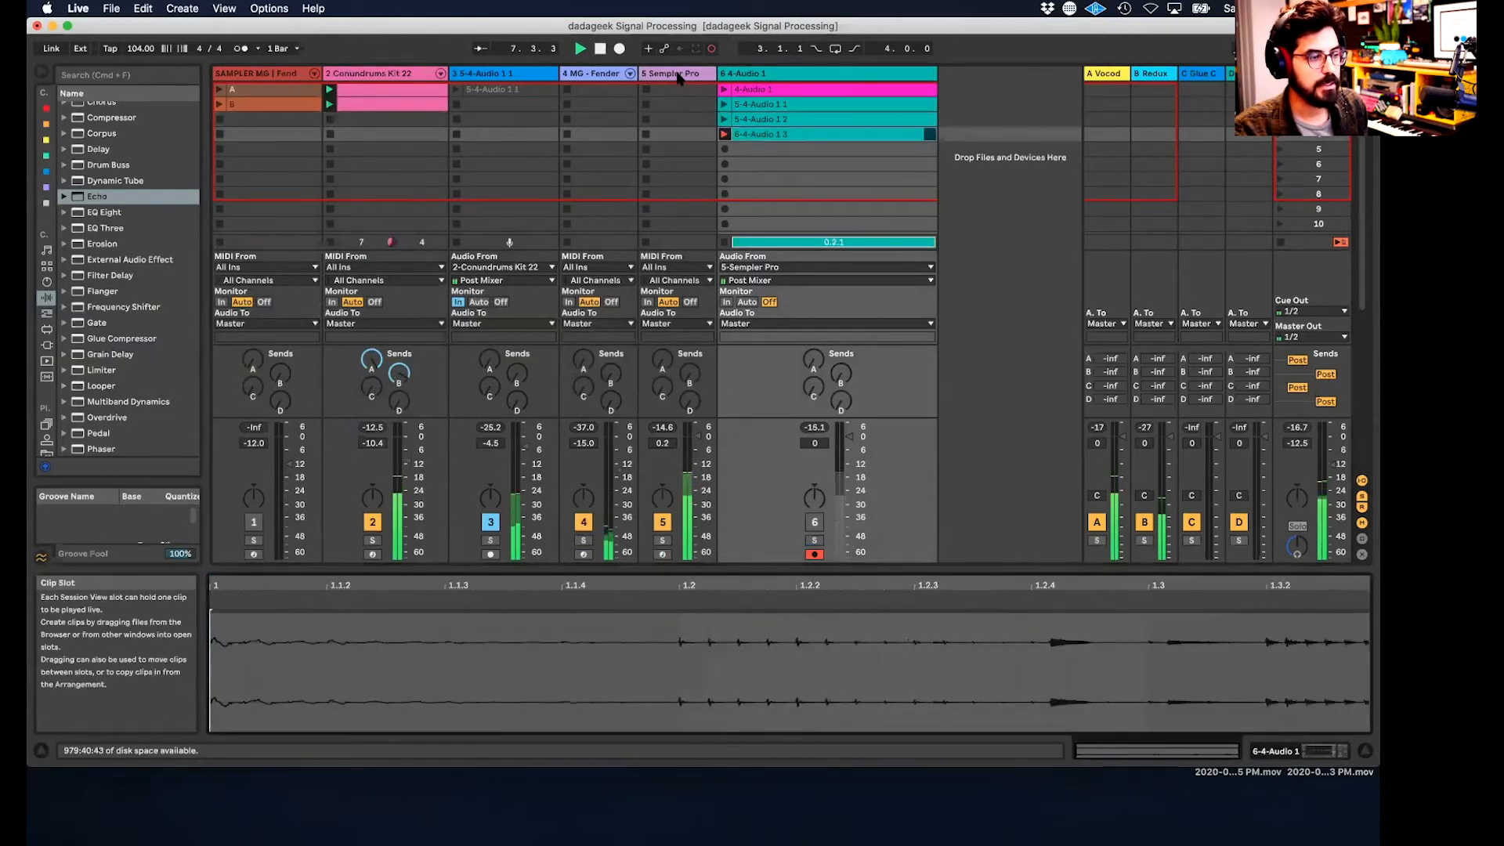
- Show the Sempler Pro device, raise its track volume to 2.7 dB, and bring the whole Sempler window into view
{"action": "double_click", "coordinate": [679, 74]}
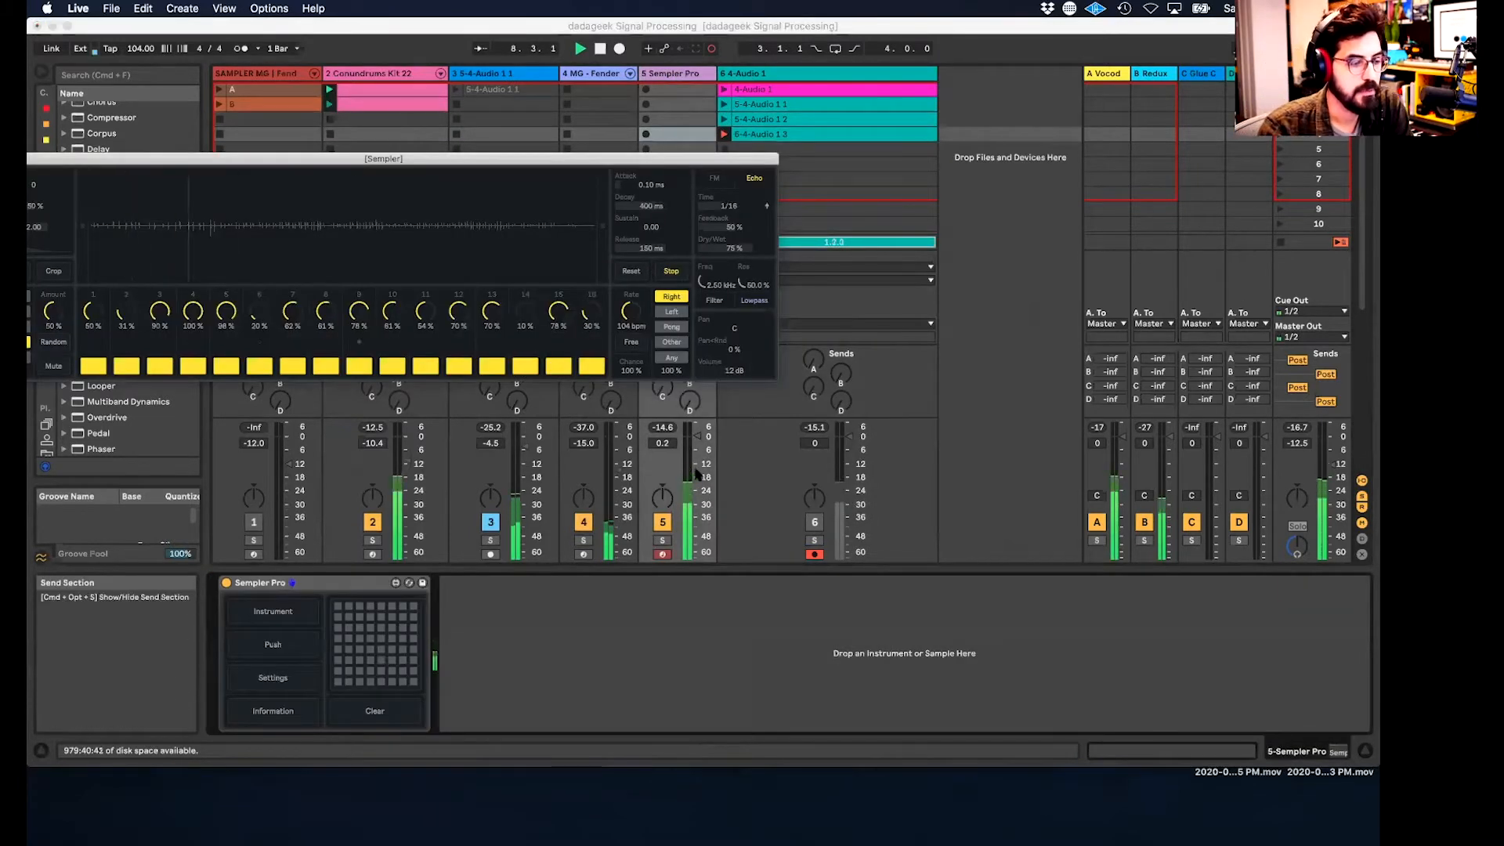
{"action": "left_click", "coordinate": [701, 436]}
{"action": "left_click_drag", "start_coordinate": [701, 436], "coordinate": [699, 429]}
{"action": "left_click_drag", "start_coordinate": [197, 159], "coordinate": [342, 159]}
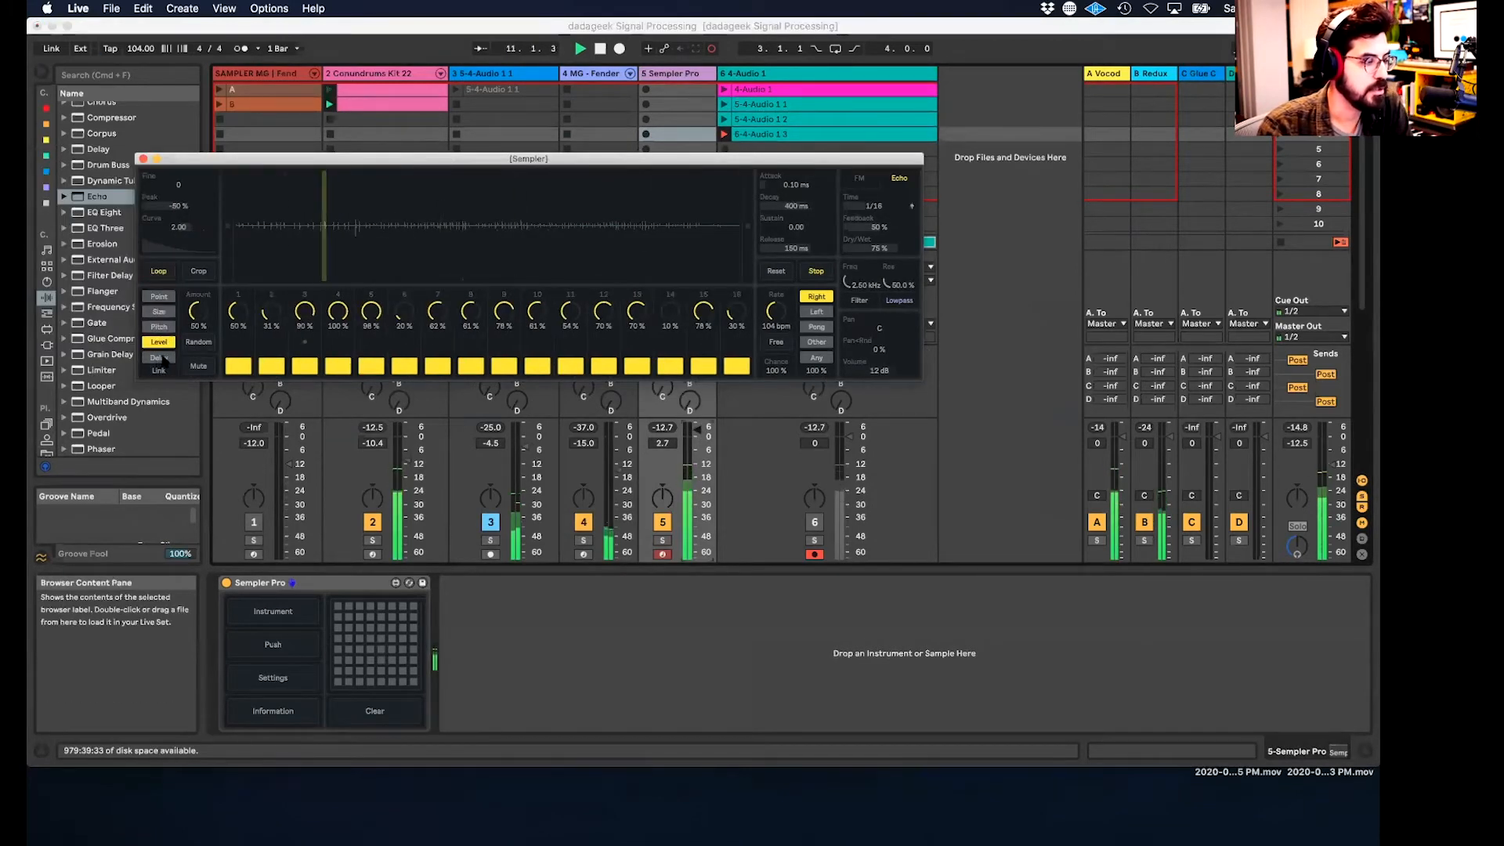
- Go through Sempler Pro's Pitch and Size sequences and randomize the Point values of its 16 steps while recording
{"action": "left_click", "coordinate": [159, 326]}
{"action": "left_click", "coordinate": [159, 313]}
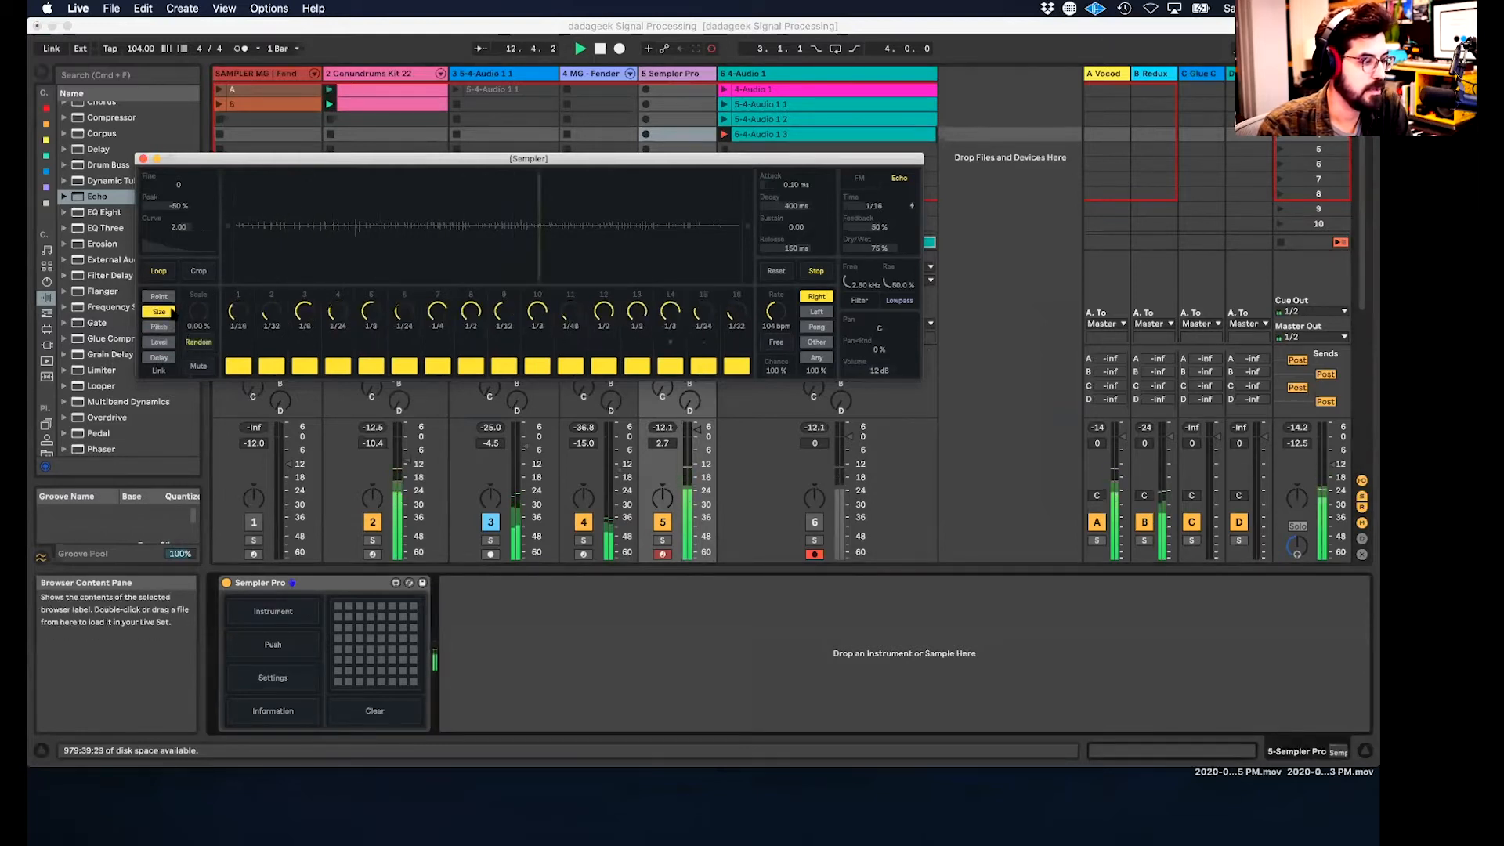
{"action": "left_click", "coordinate": [159, 298]}
{"action": "left_click", "coordinate": [198, 342]}
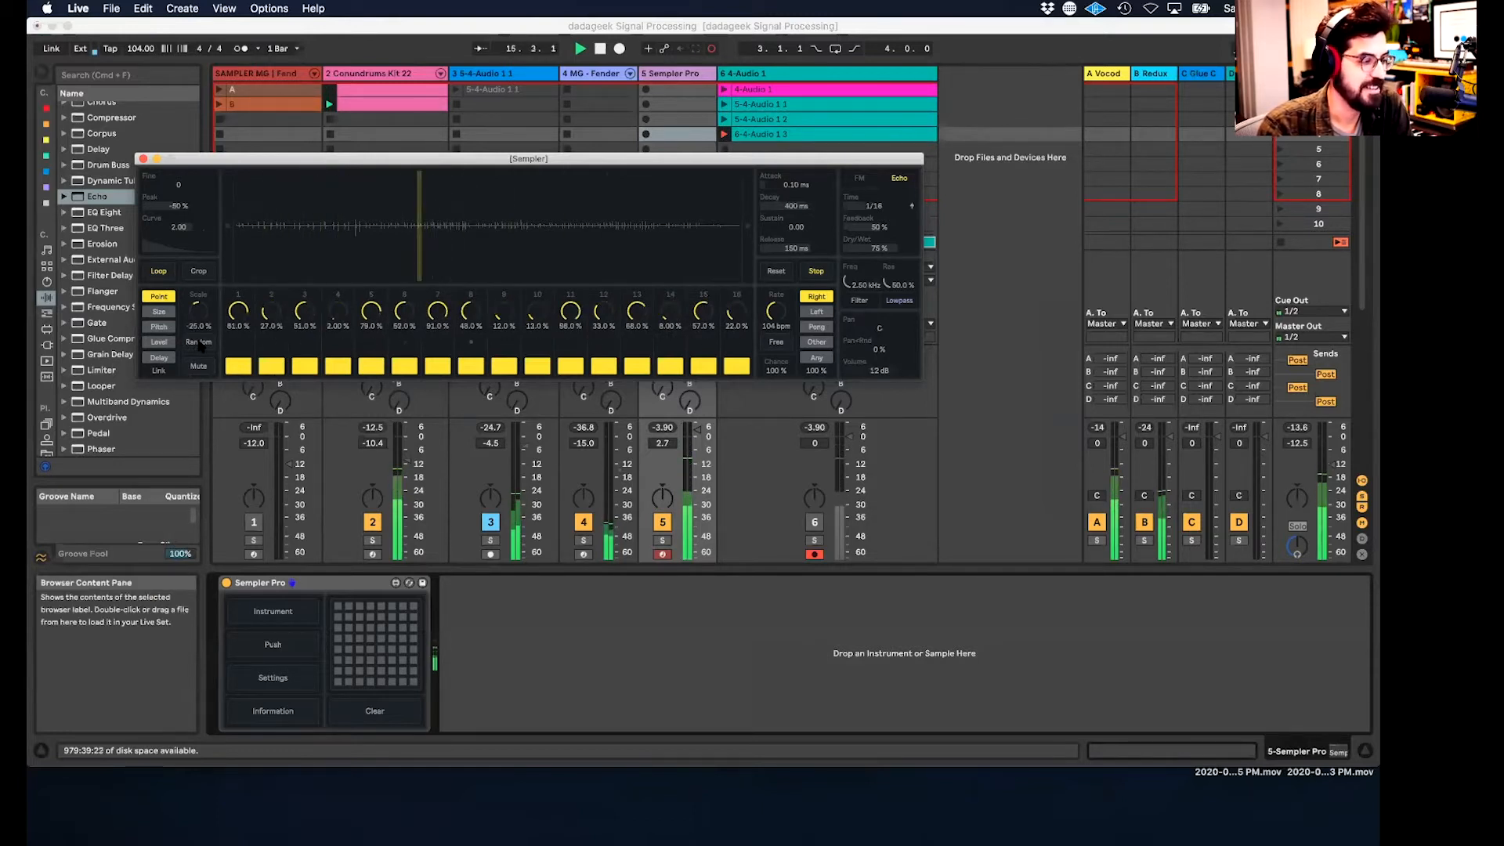
{"action": "left_click", "coordinate": [199, 343]}
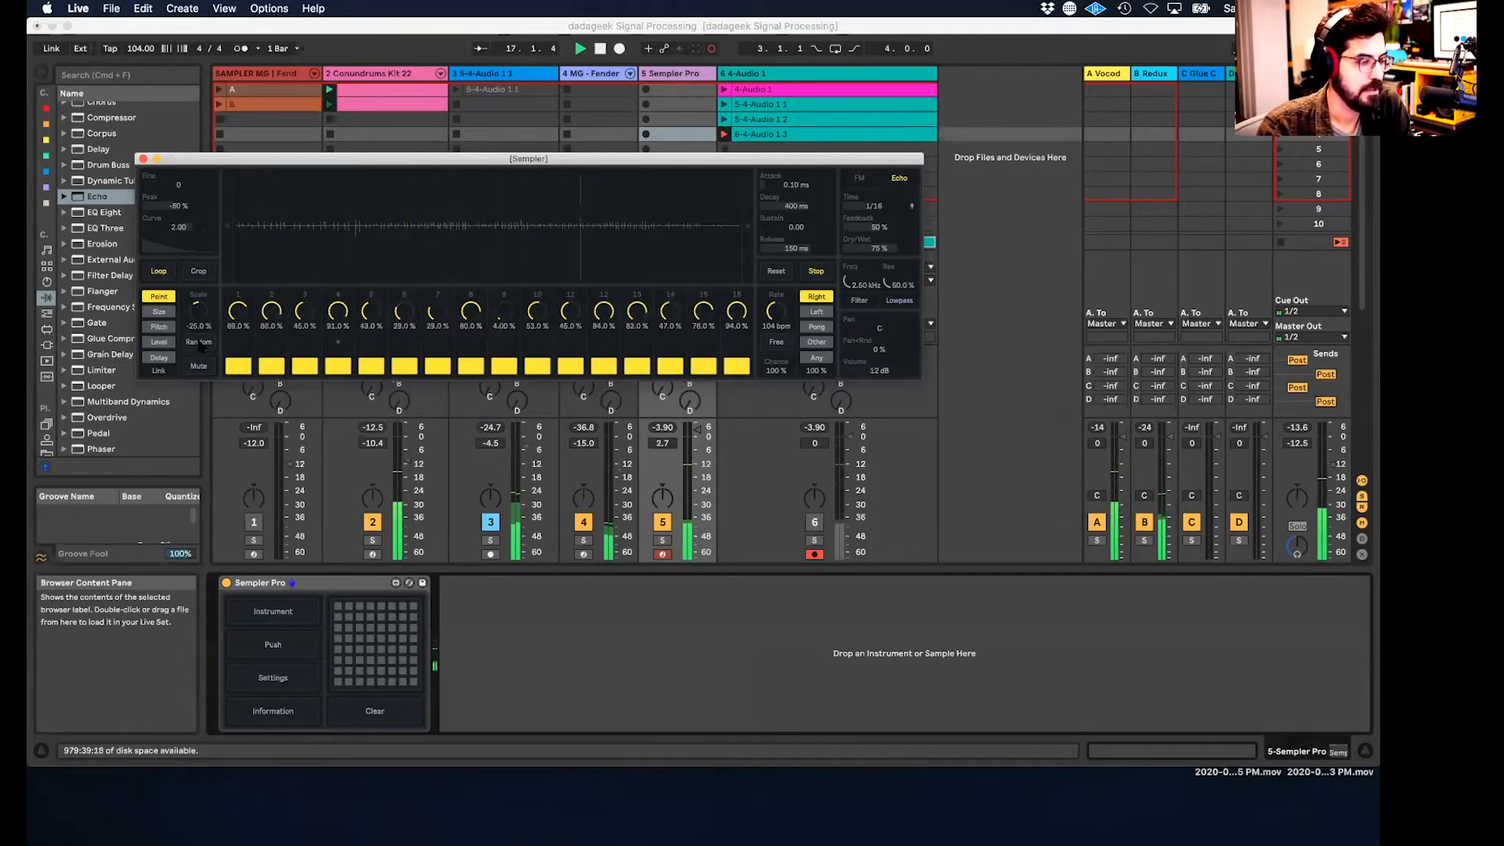
- Randomize the Size values of Sempler Pro's 16 steps several times while the recording continues
{"action": "left_click", "coordinate": [159, 311]}
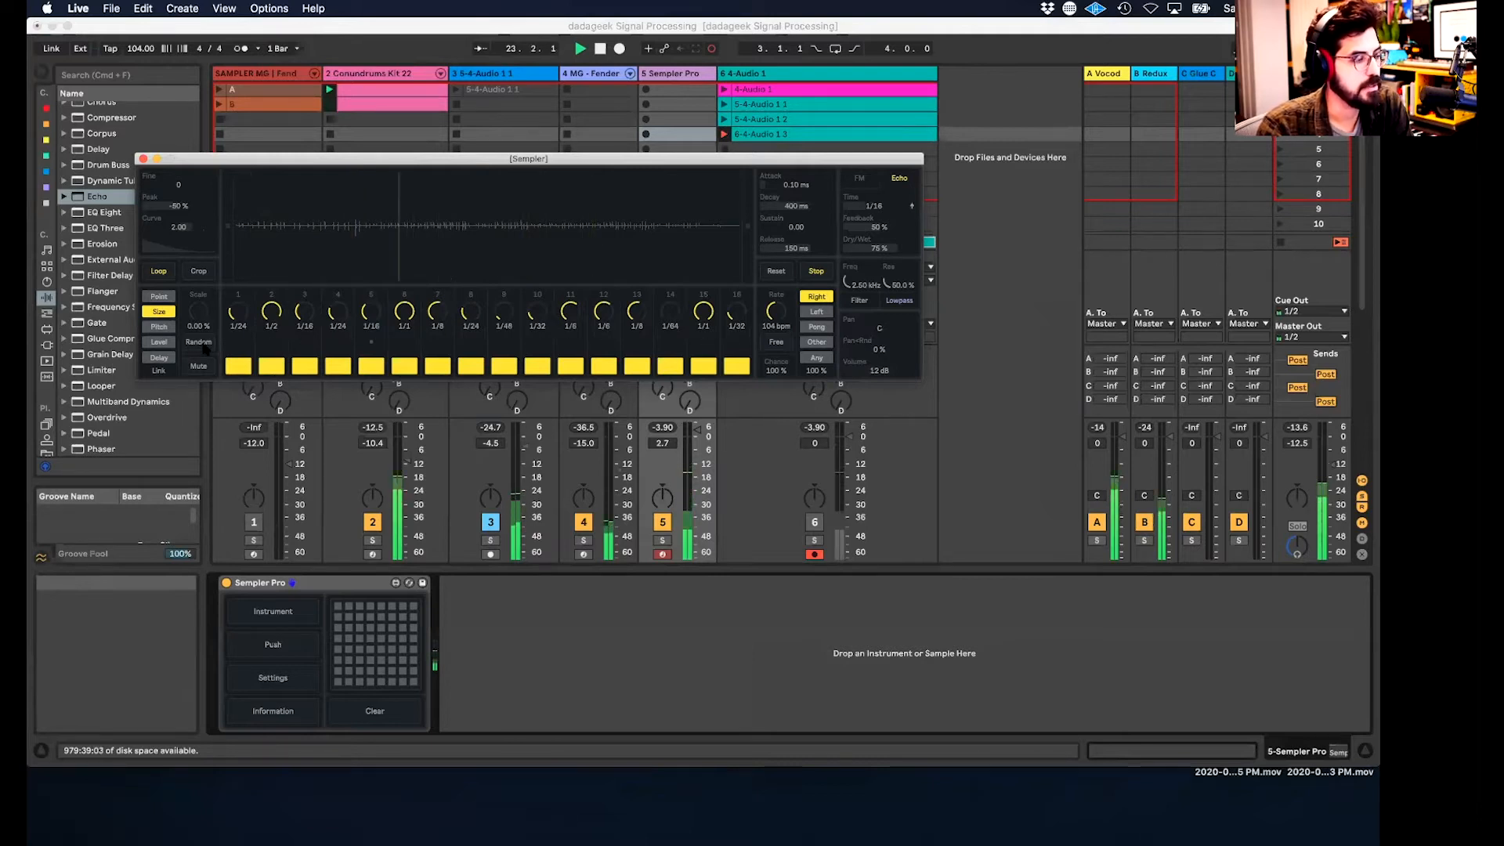
{"action": "left_click", "coordinate": [203, 344]}
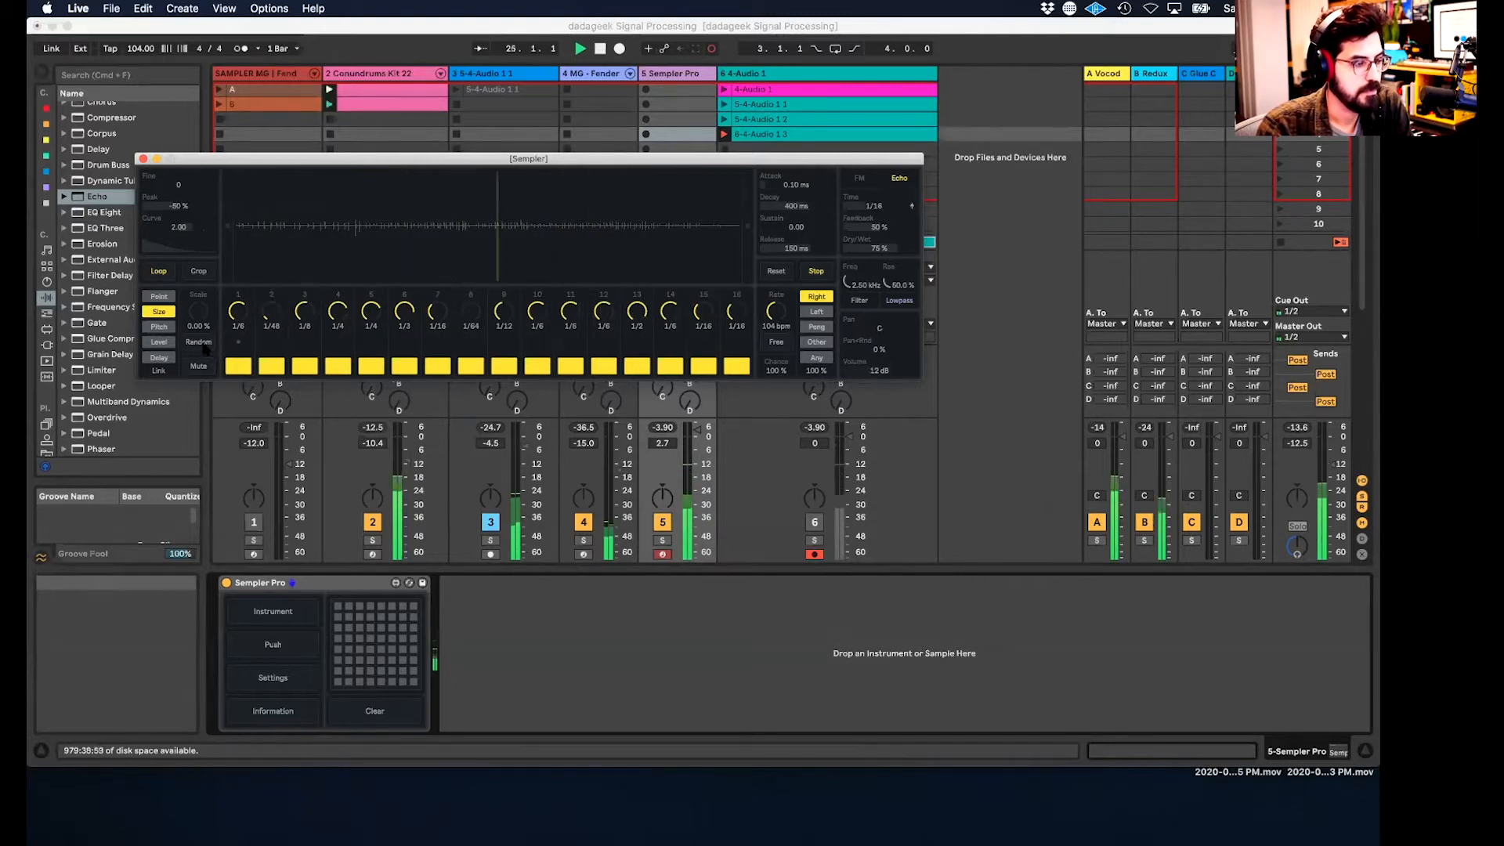
{"action": "left_click", "coordinate": [203, 345]}
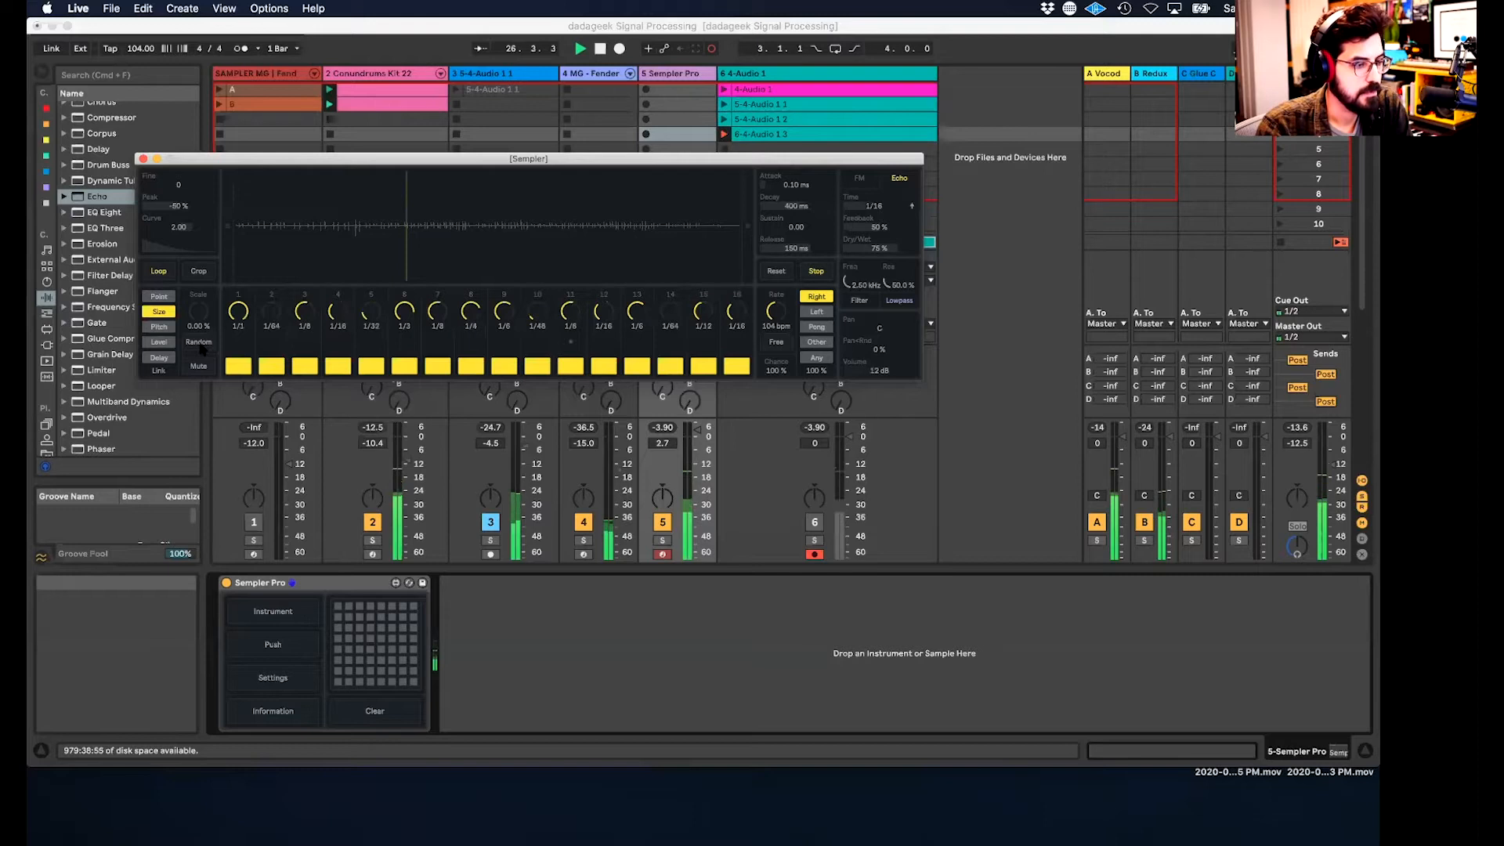
{"action": "left_click", "coordinate": [202, 345]}
- Move the Sempler window below the Session grid and stop playback to end the recording
{"action": "left_click_drag", "start_coordinate": [695, 159], "coordinate": [980, 518]}
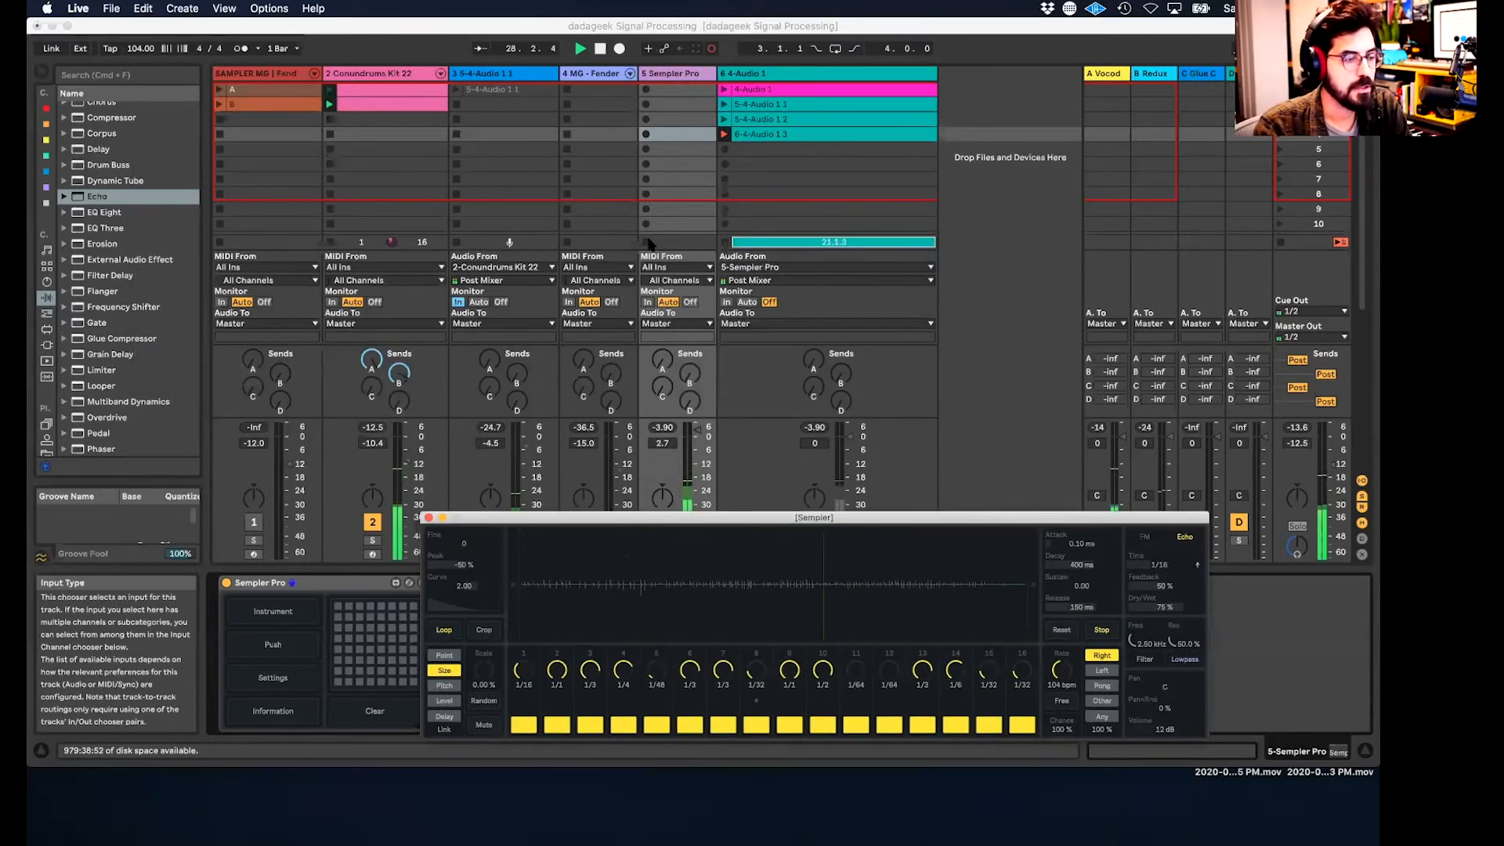
{"action": "left_click", "coordinate": [659, 241]}
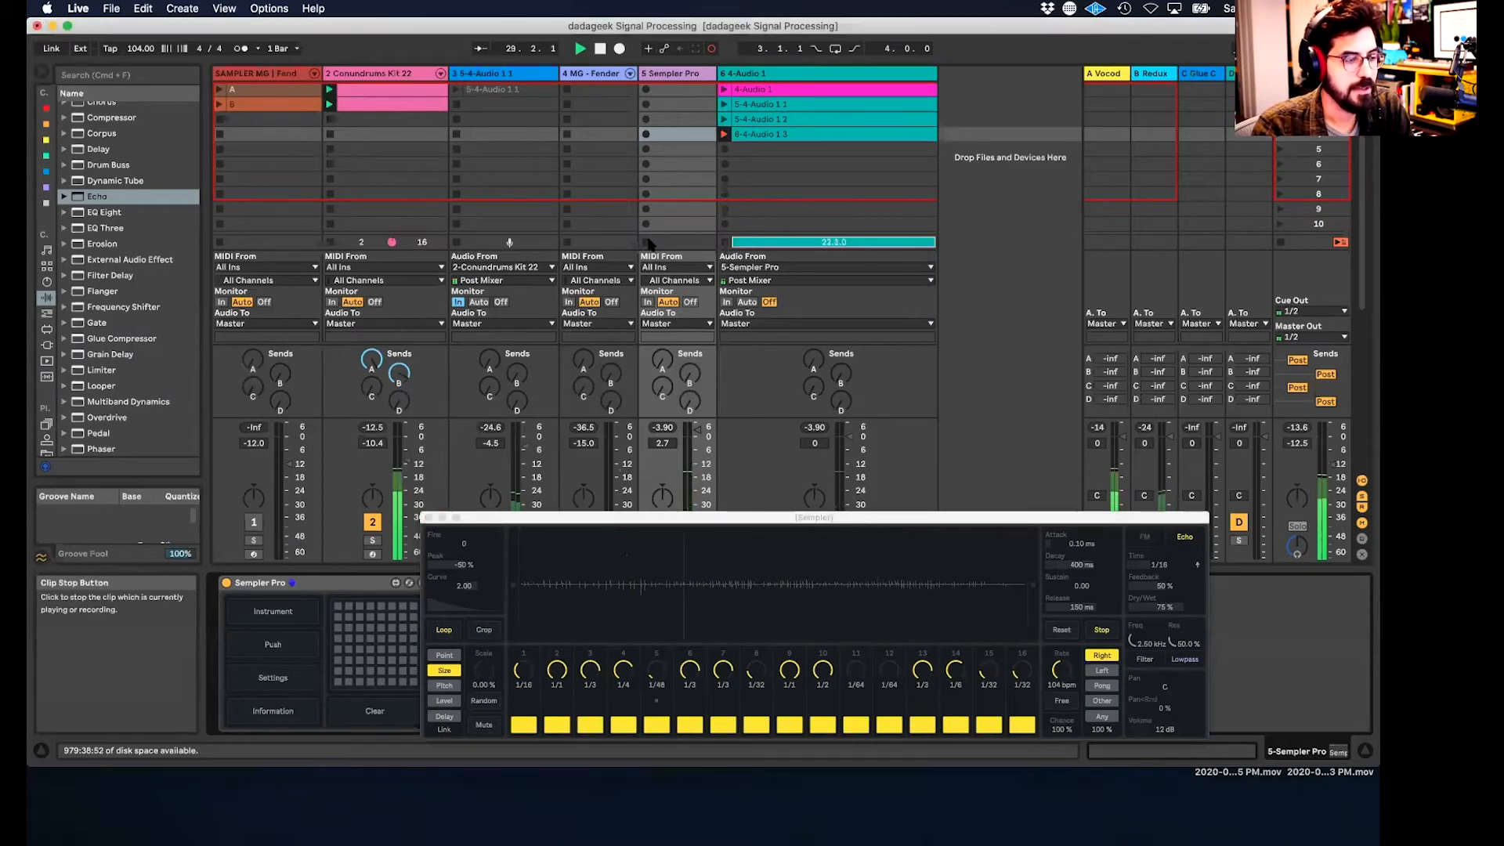
{"action": "key", "text": "space"}
- Open the newly recorded 6-4-Audio 1 3 clip and set its loop to two bars starting at bar 19
{"action": "left_click", "coordinate": [760, 134]}
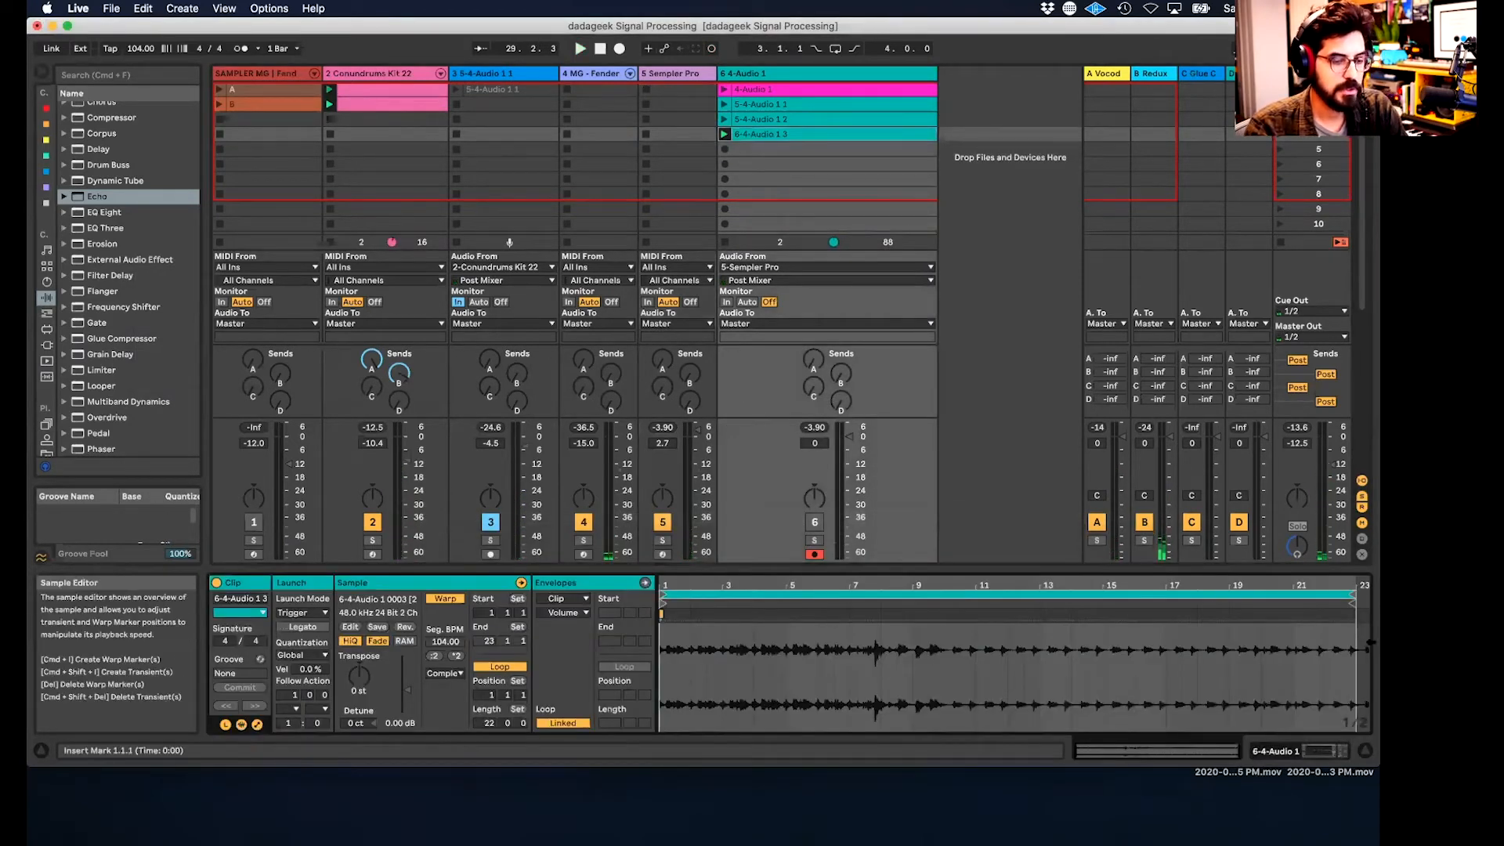
{"action": "left_click_drag", "start_coordinate": [1353, 602], "coordinate": [918, 601]}
{"action": "left_click_drag", "start_coordinate": [737, 641], "coordinate": [1261, 593]}
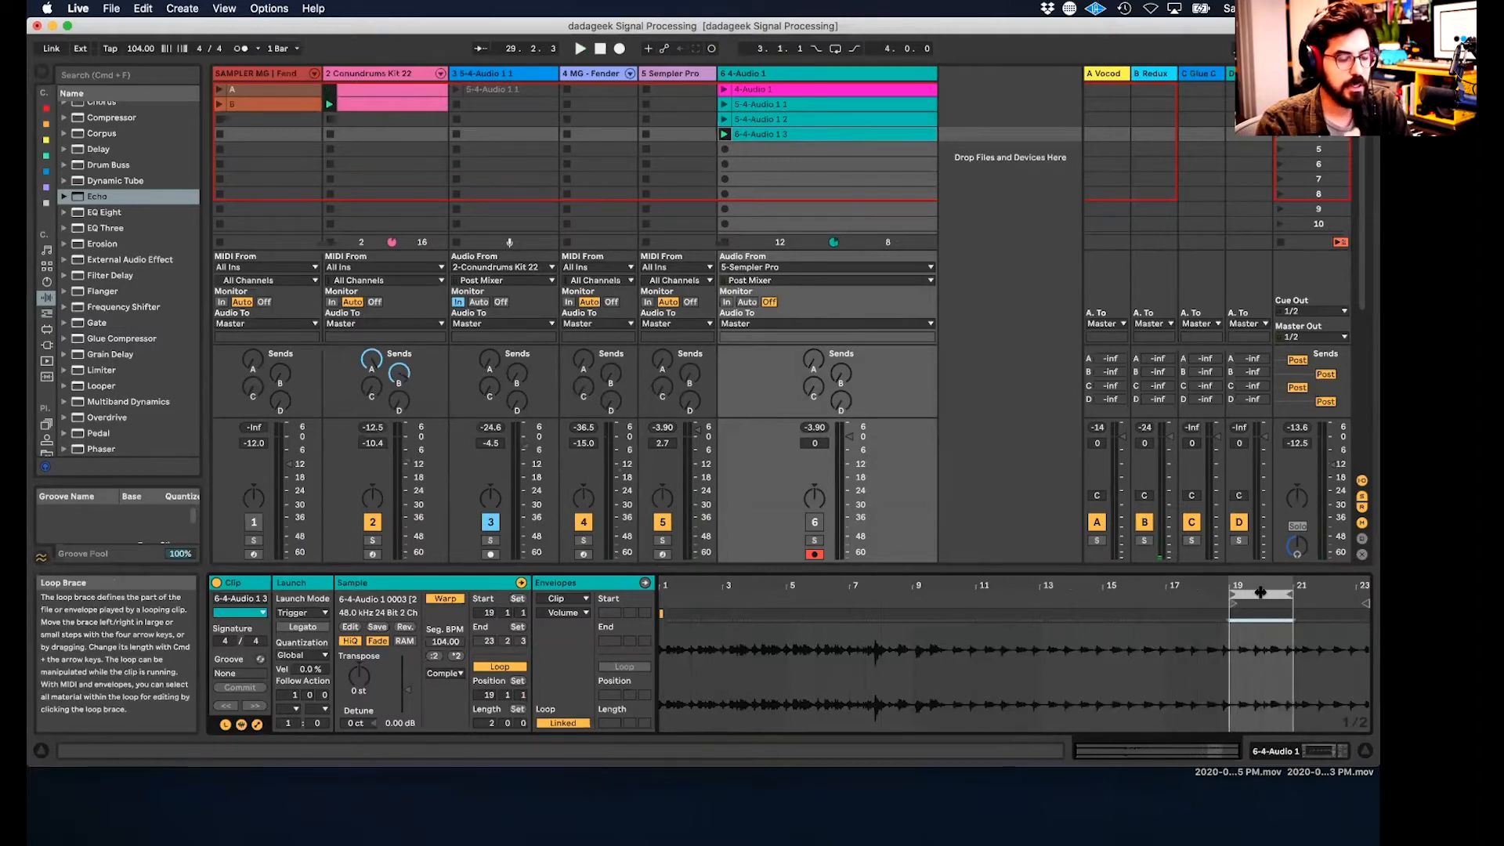
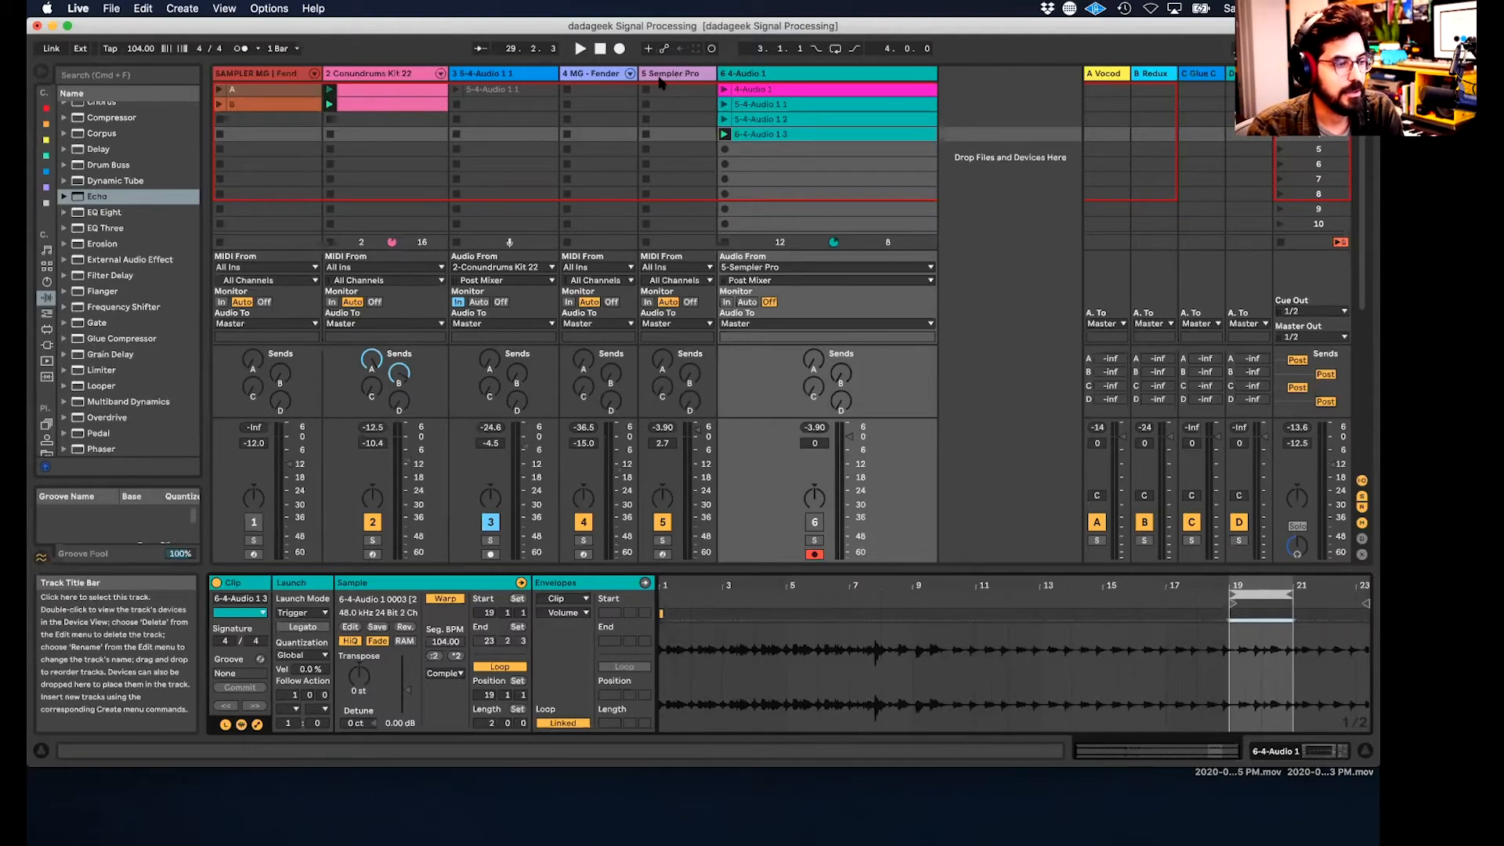
- Return to the Sempler Pro track, reposition the Sempler window, and launch the 4-Audio 1 clip on the 6 4-Audio 1 track
{"action": "left_click", "coordinate": [662, 78]}
{"action": "left_click_drag", "start_coordinate": [585, 433], "coordinate": [418, 346]}
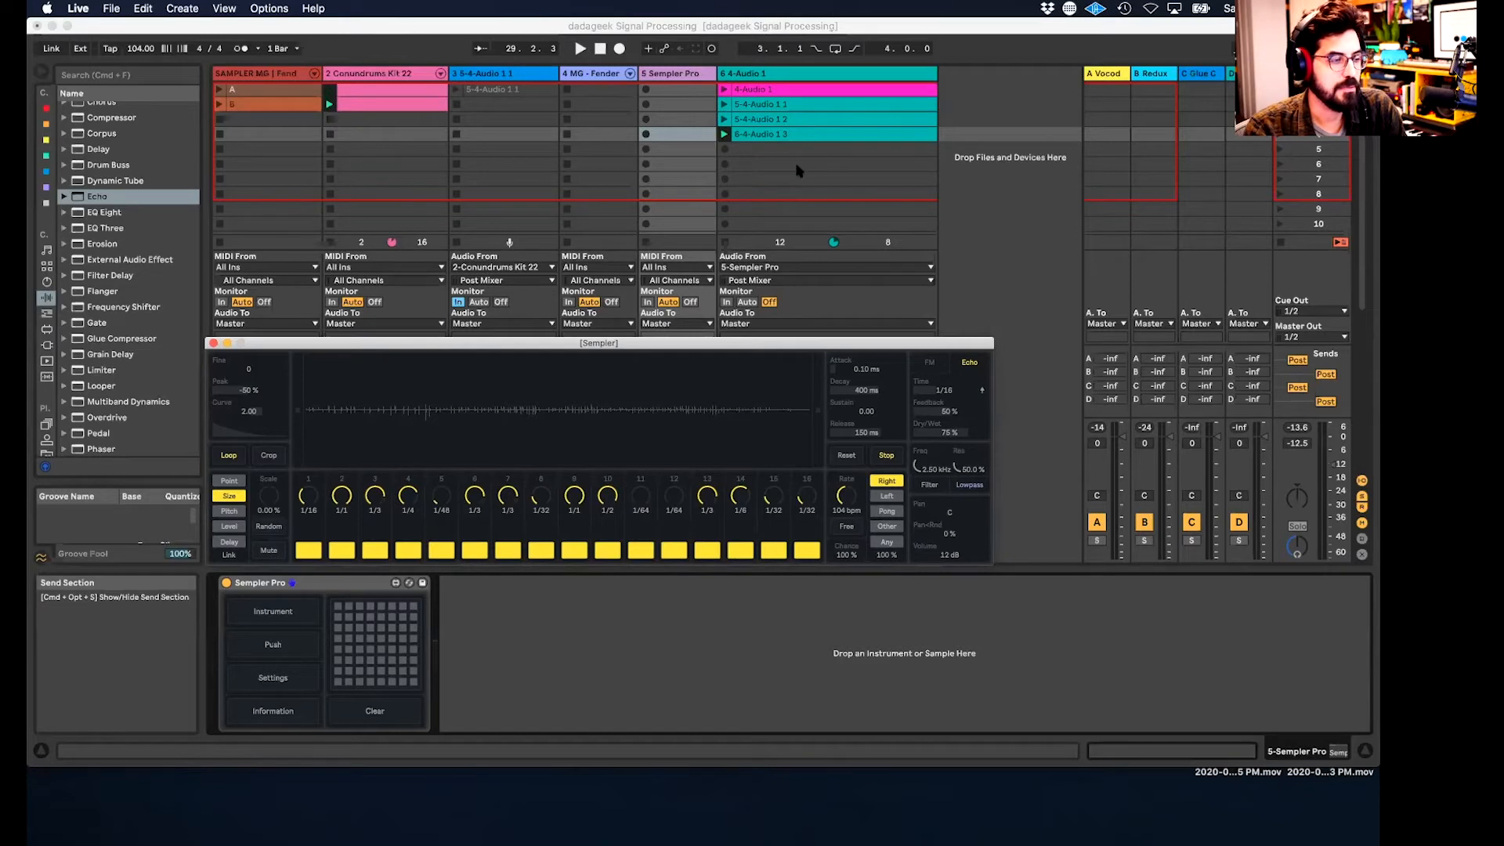
{"action": "left_click", "coordinate": [772, 95]}
{"action": "left_click", "coordinate": [736, 91]}
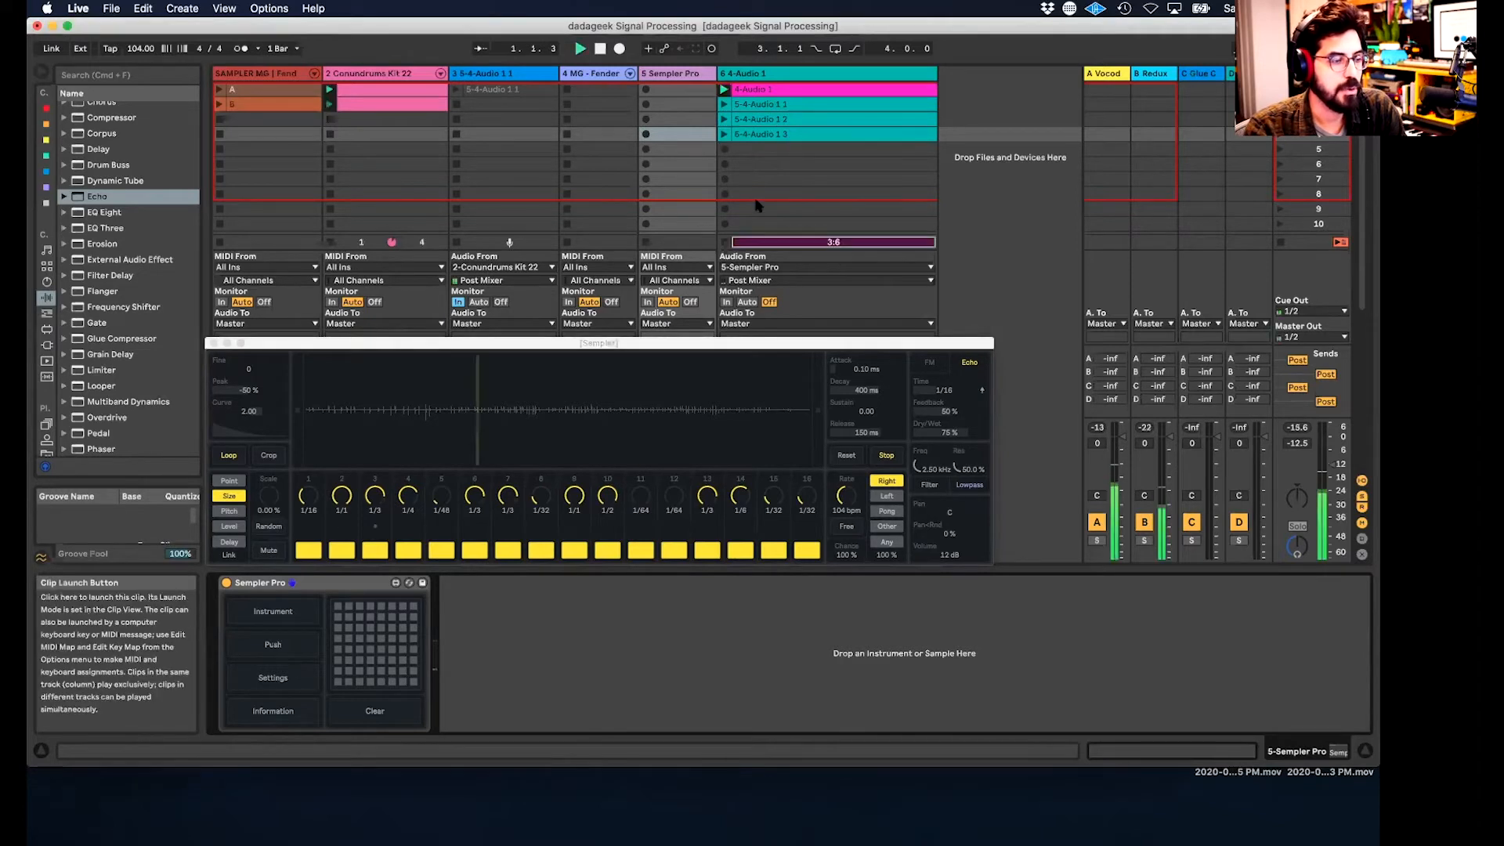
- Move the Sempler window below the mixer and audition the 6 4-Audio 1 track in solo, ending with the solo released
{"action": "left_click_drag", "start_coordinate": [772, 343], "coordinate": [768, 733]}
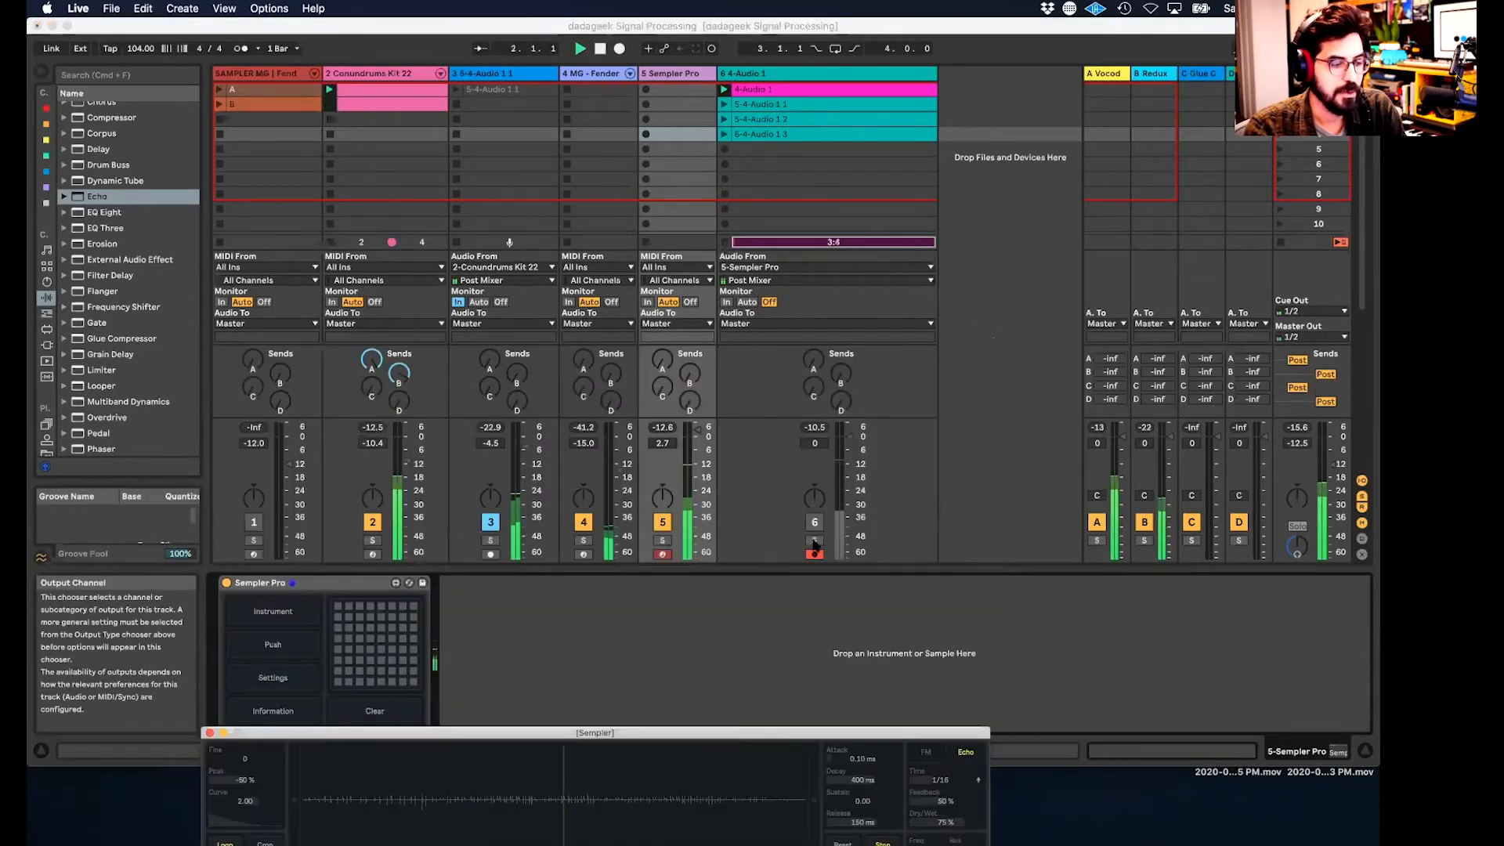
{"action": "left_click", "coordinate": [815, 540]}
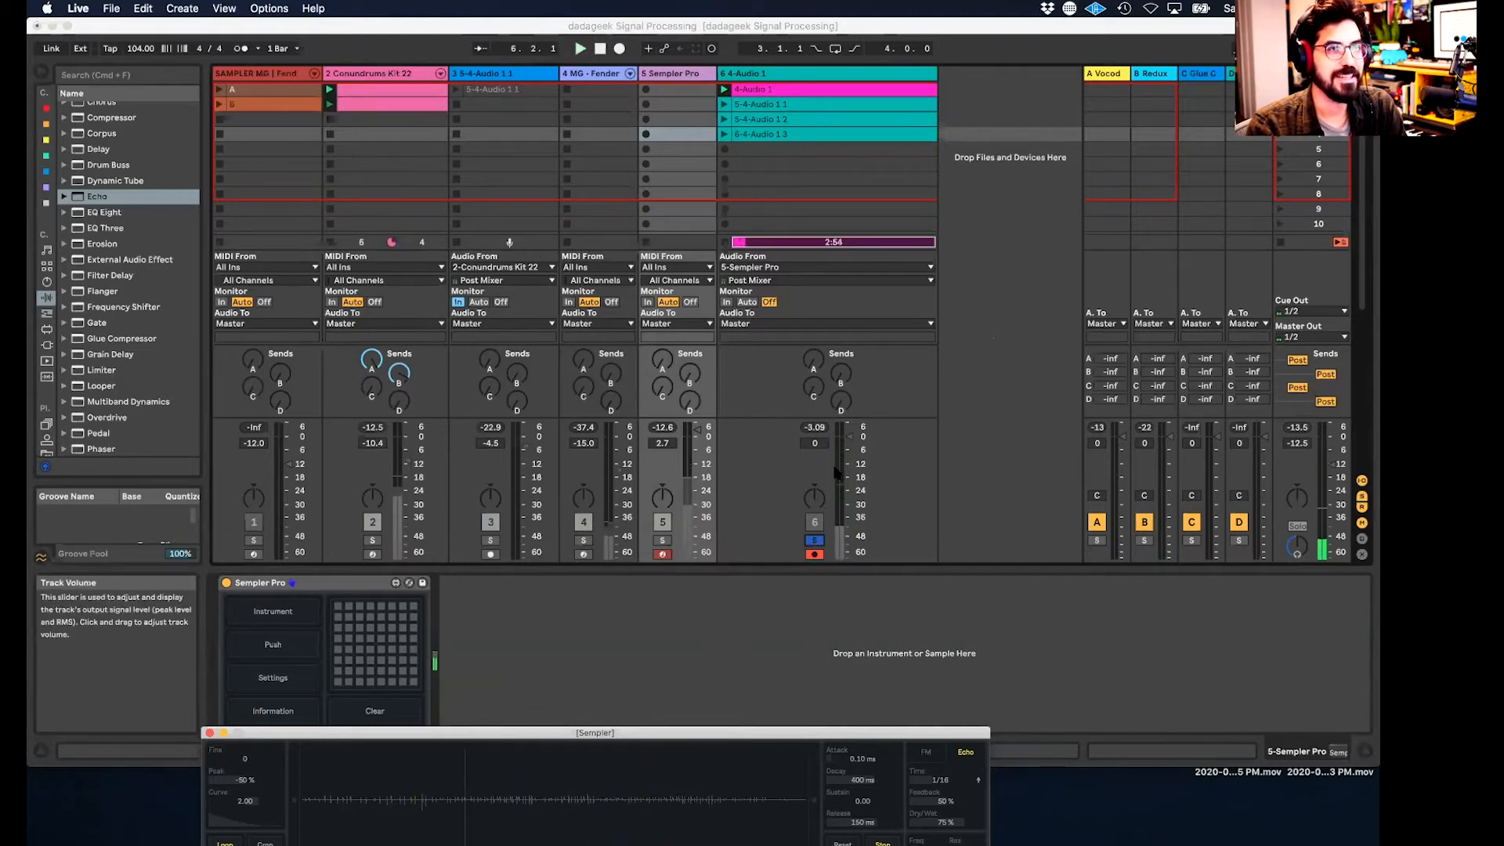
{"action": "left_click", "coordinate": [815, 542]}
{"action": "left_click", "coordinate": [815, 542]}
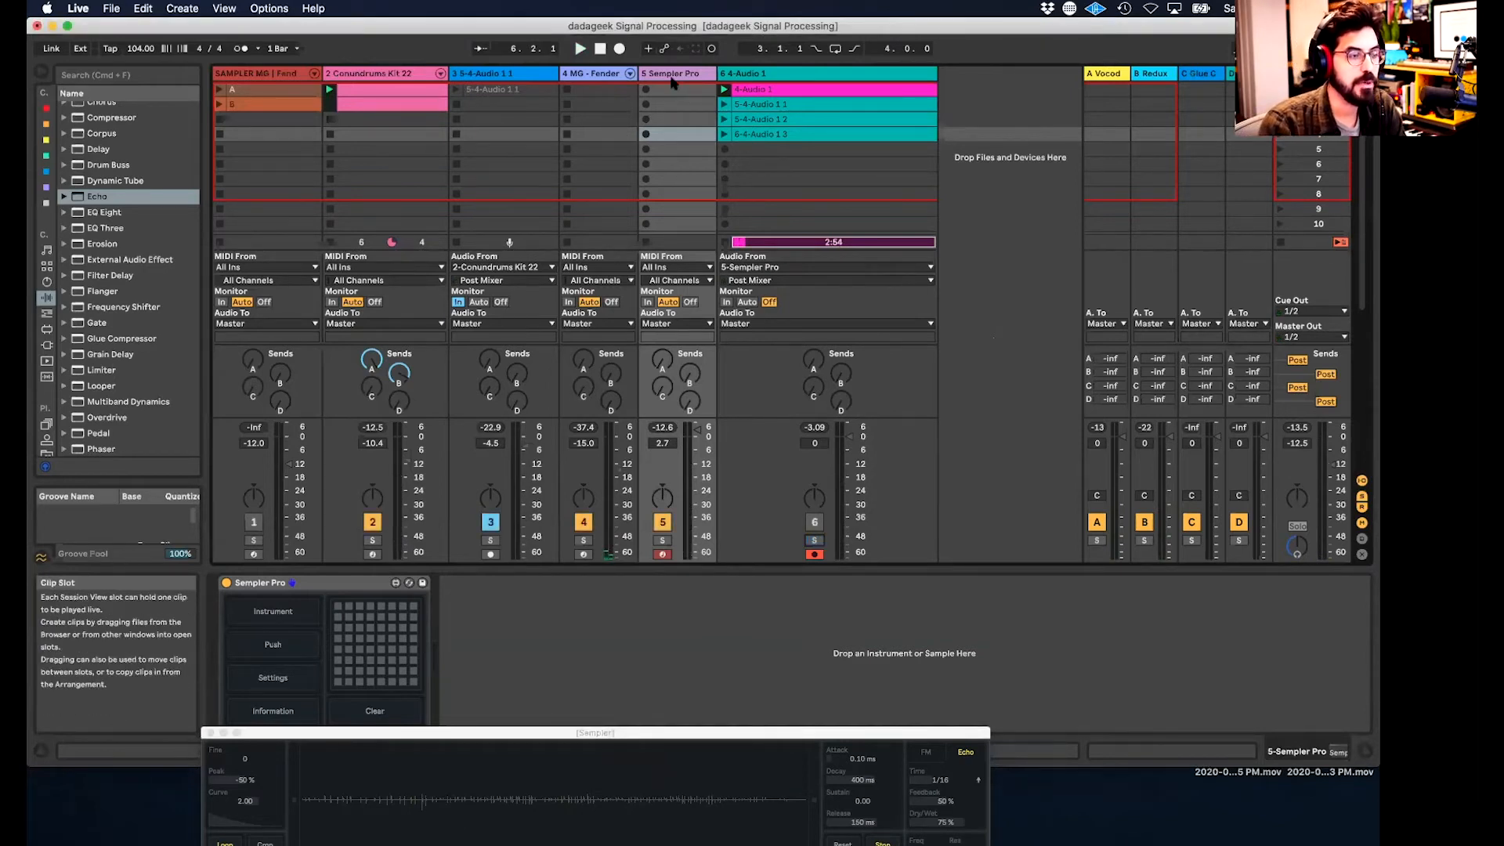
- Inspect the 4-Audio 1 clip's waveform up close and view the devices on the Sempler Pro and MG - Fender tracks
{"action": "left_click", "coordinate": [750, 90]}
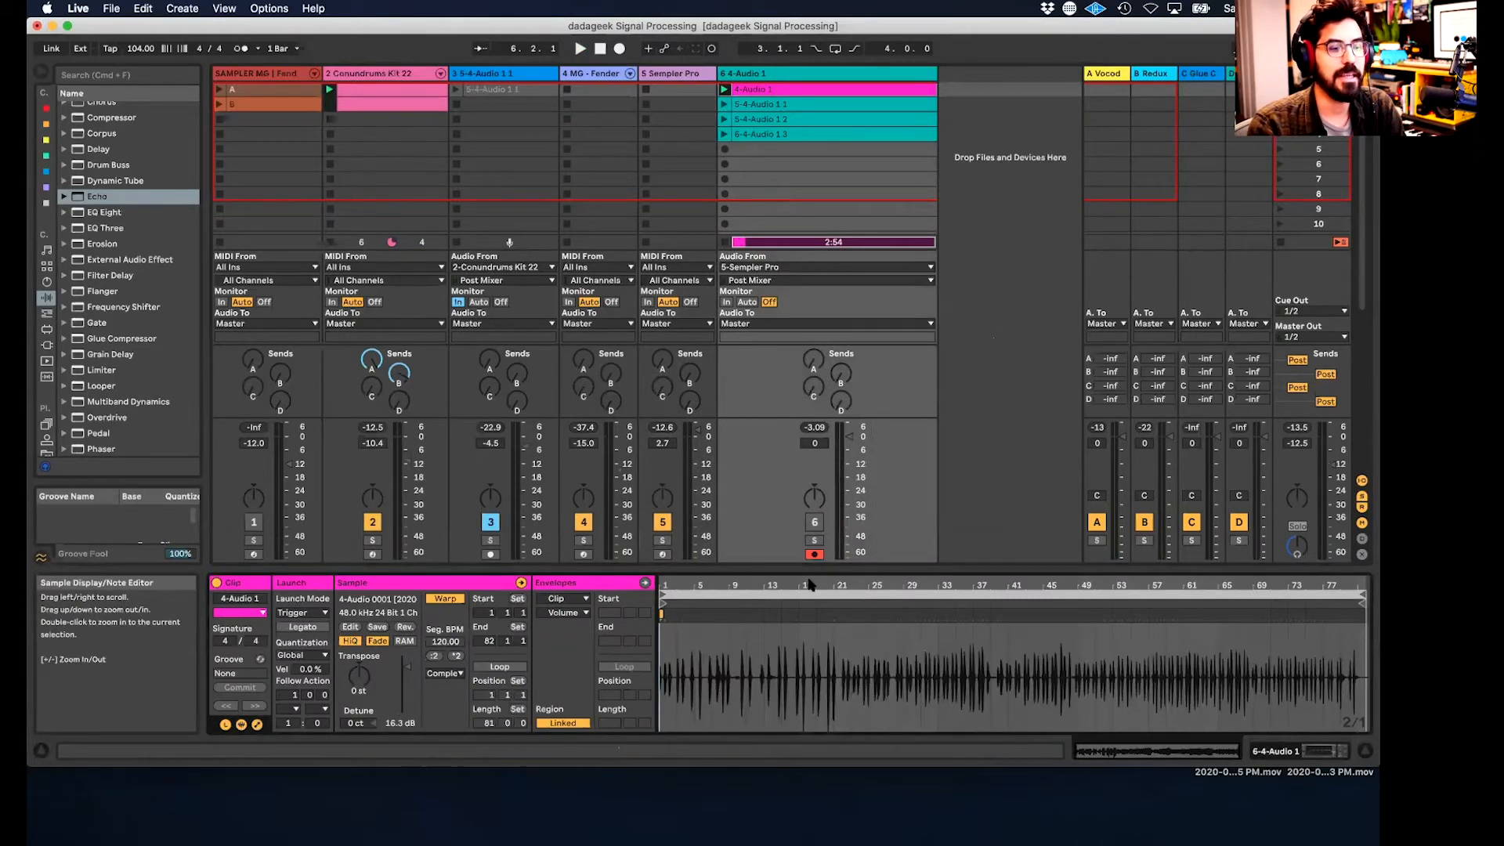
{"action": "left_click_drag", "start_coordinate": [842, 586], "coordinate": [841, 611]}
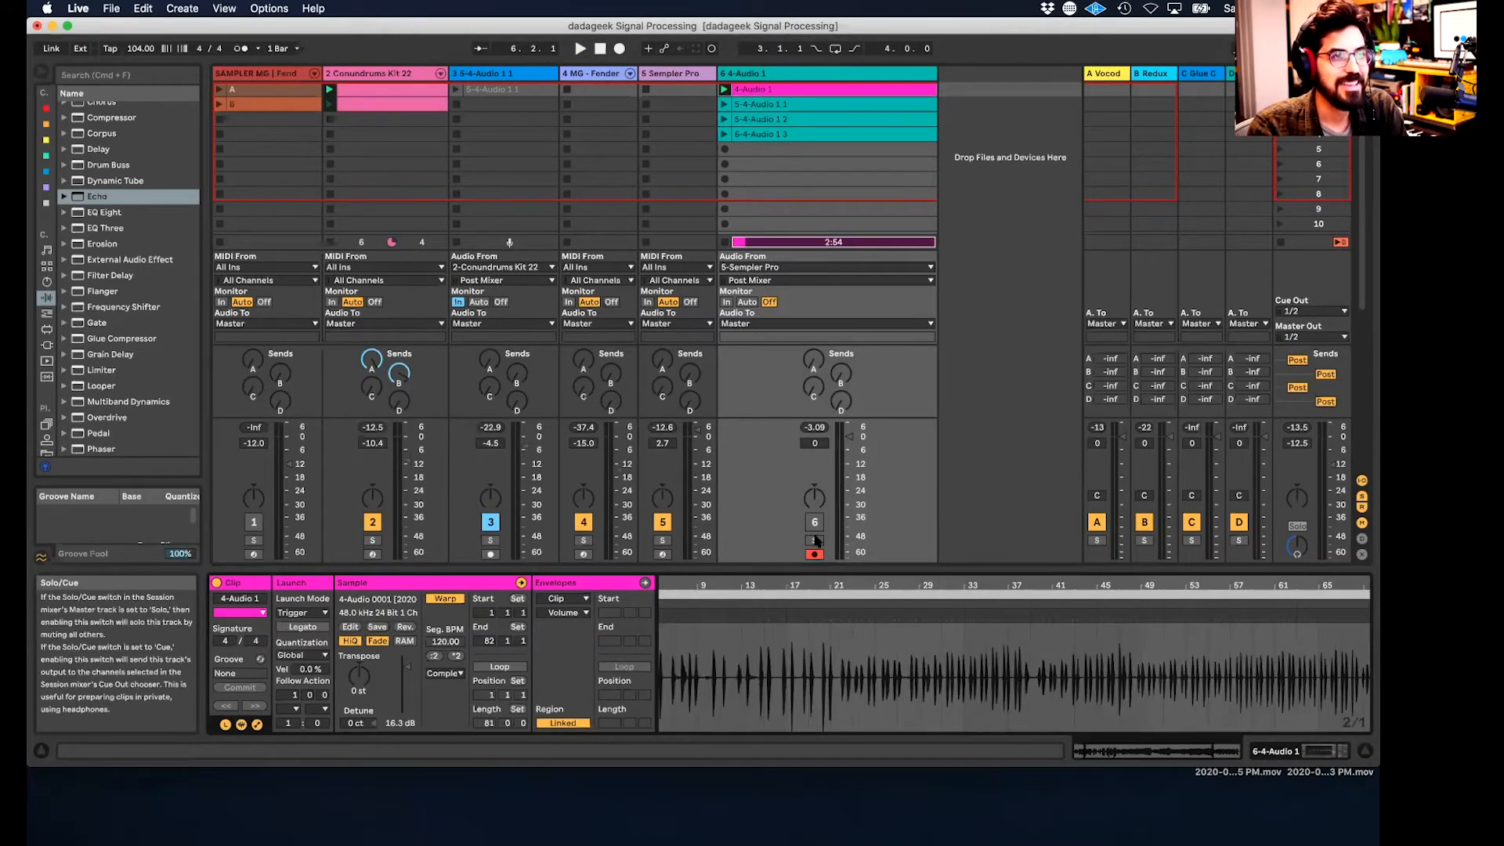
{"action": "left_click", "coordinate": [678, 73]}
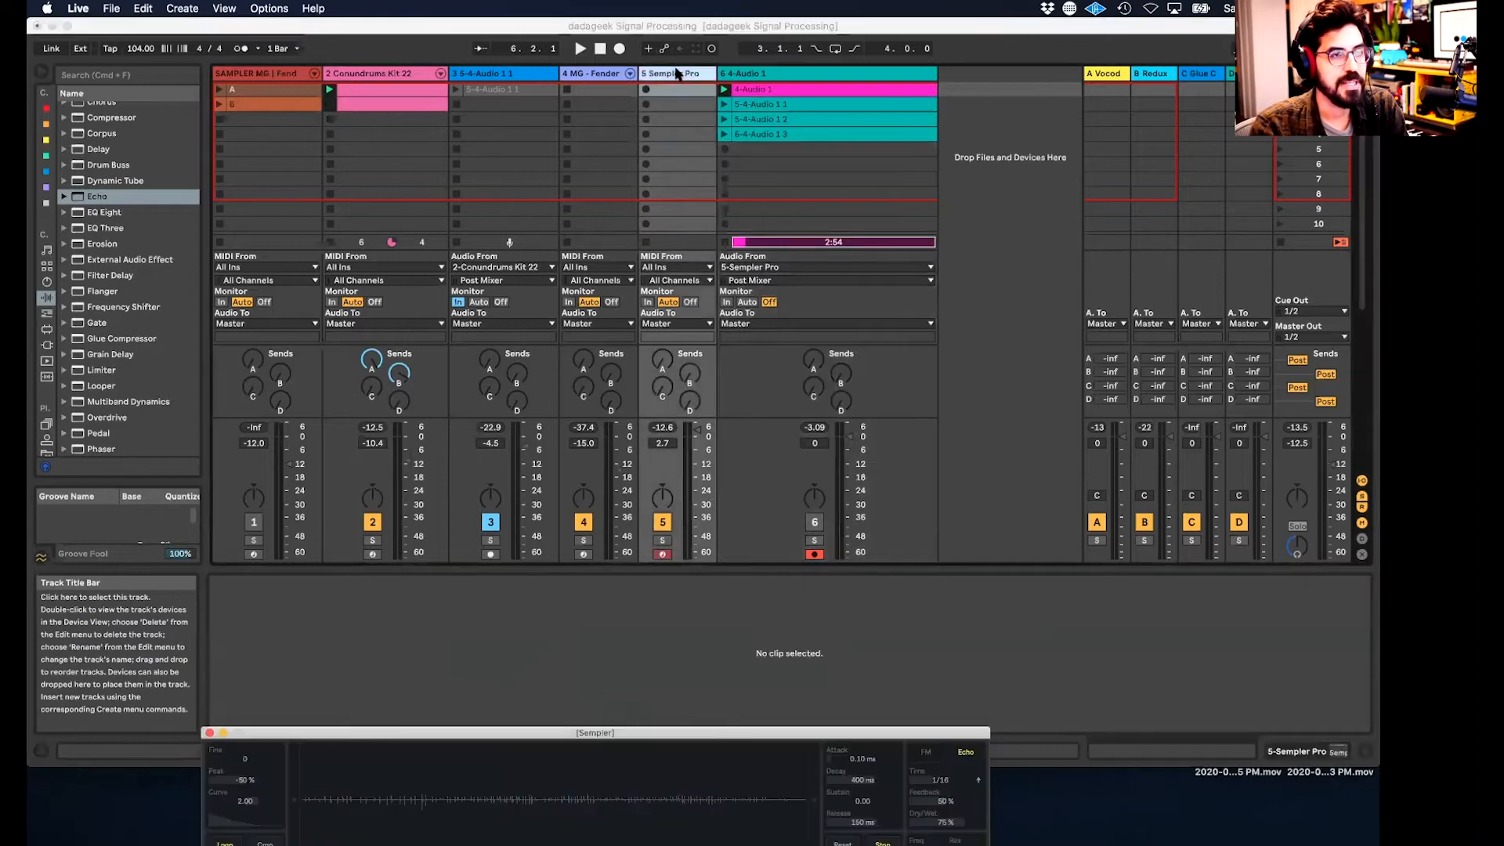
{"action": "left_click", "coordinate": [588, 73]}
{"action": "left_click", "coordinate": [588, 73]}
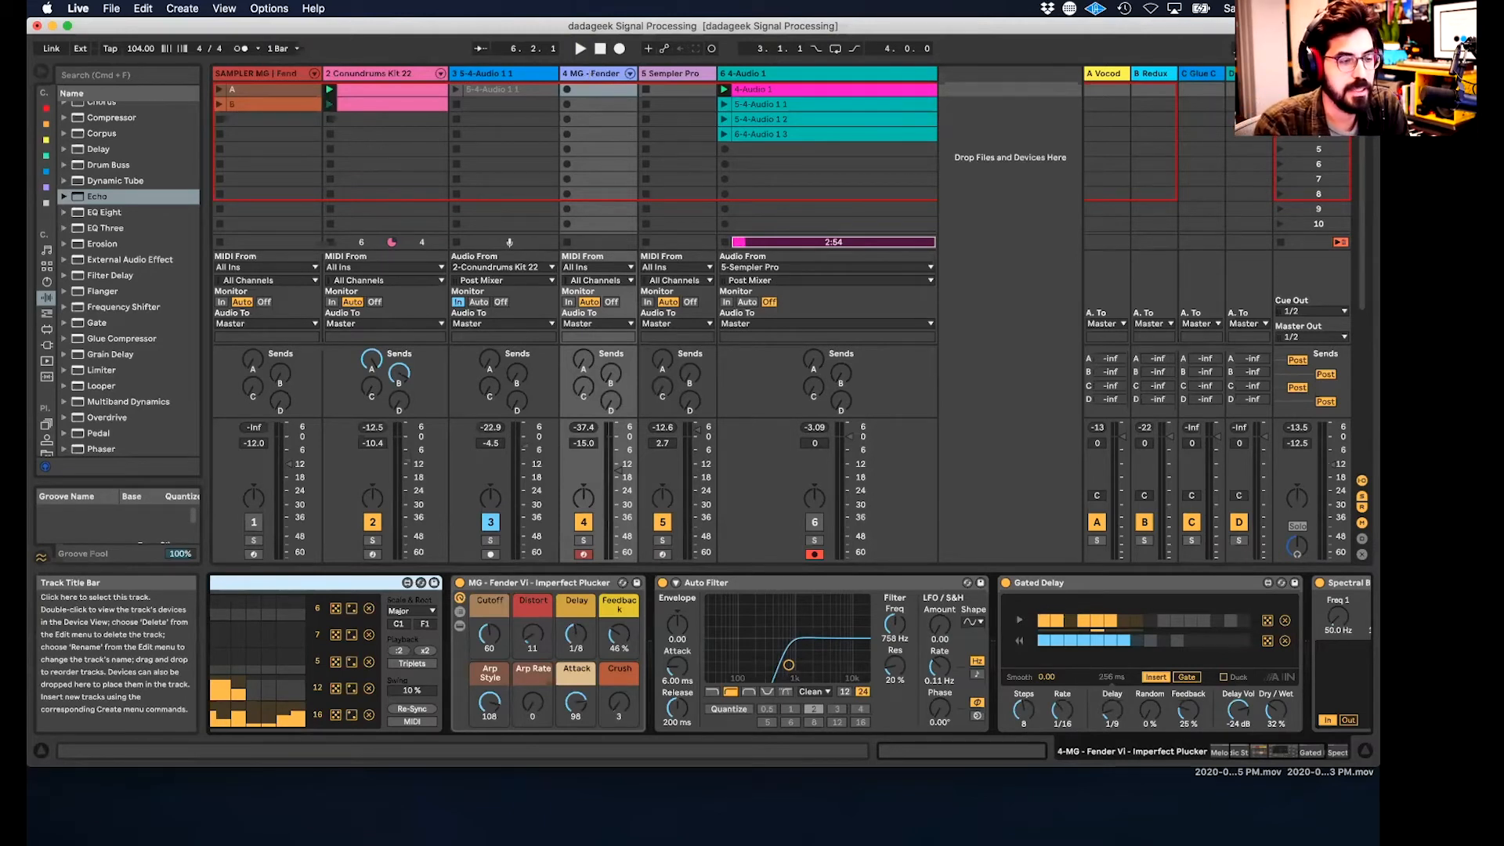
- Narrow the 6 4-Audio 1 track column in the Session grid
{"action": "left_click", "coordinate": [1029, 212]}
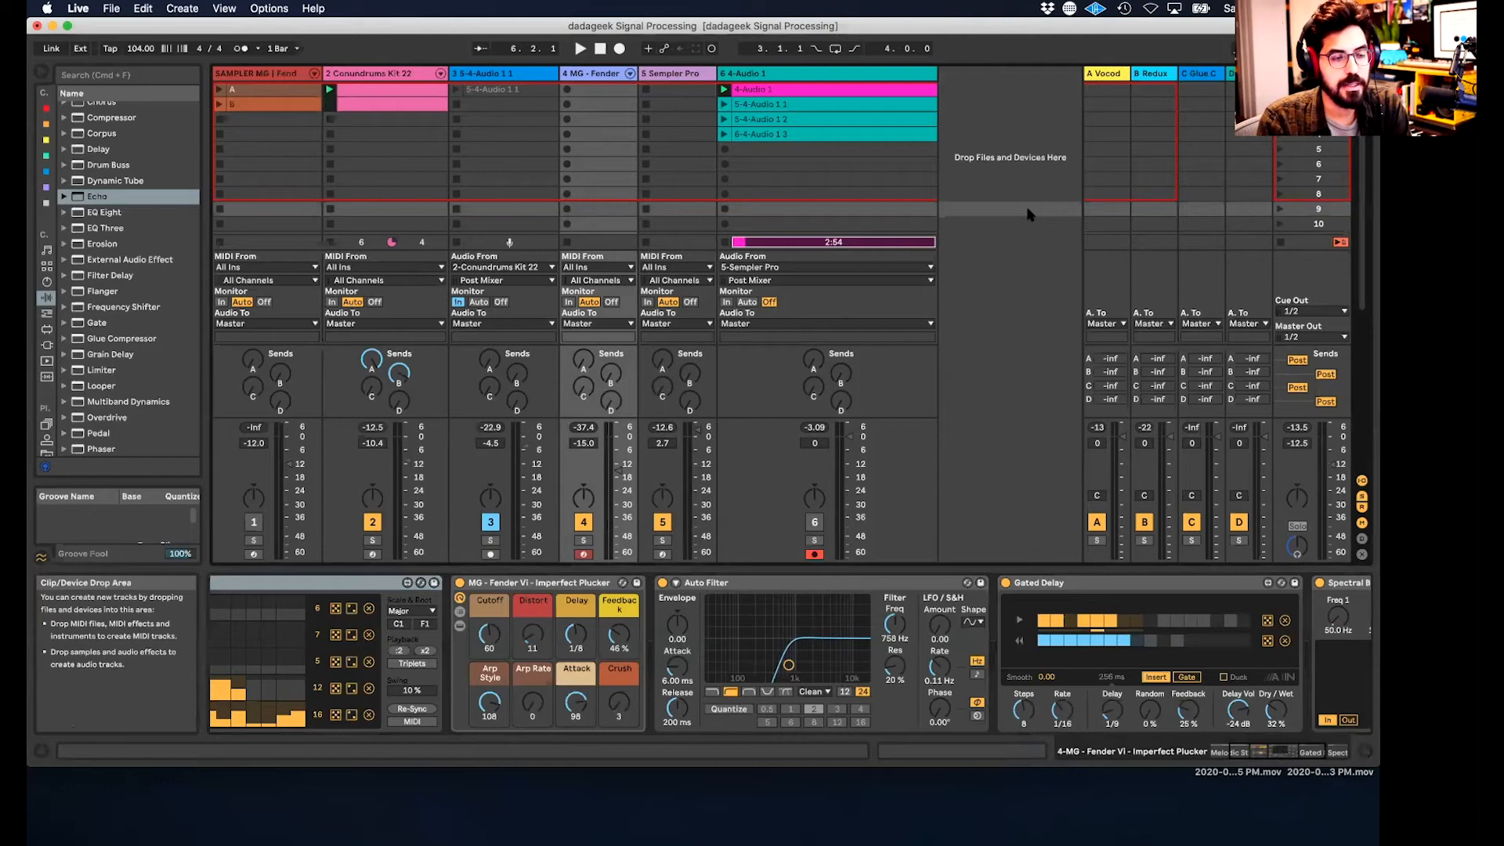
{"action": "left_click_drag", "start_coordinate": [944, 80], "coordinate": [838, 86]}
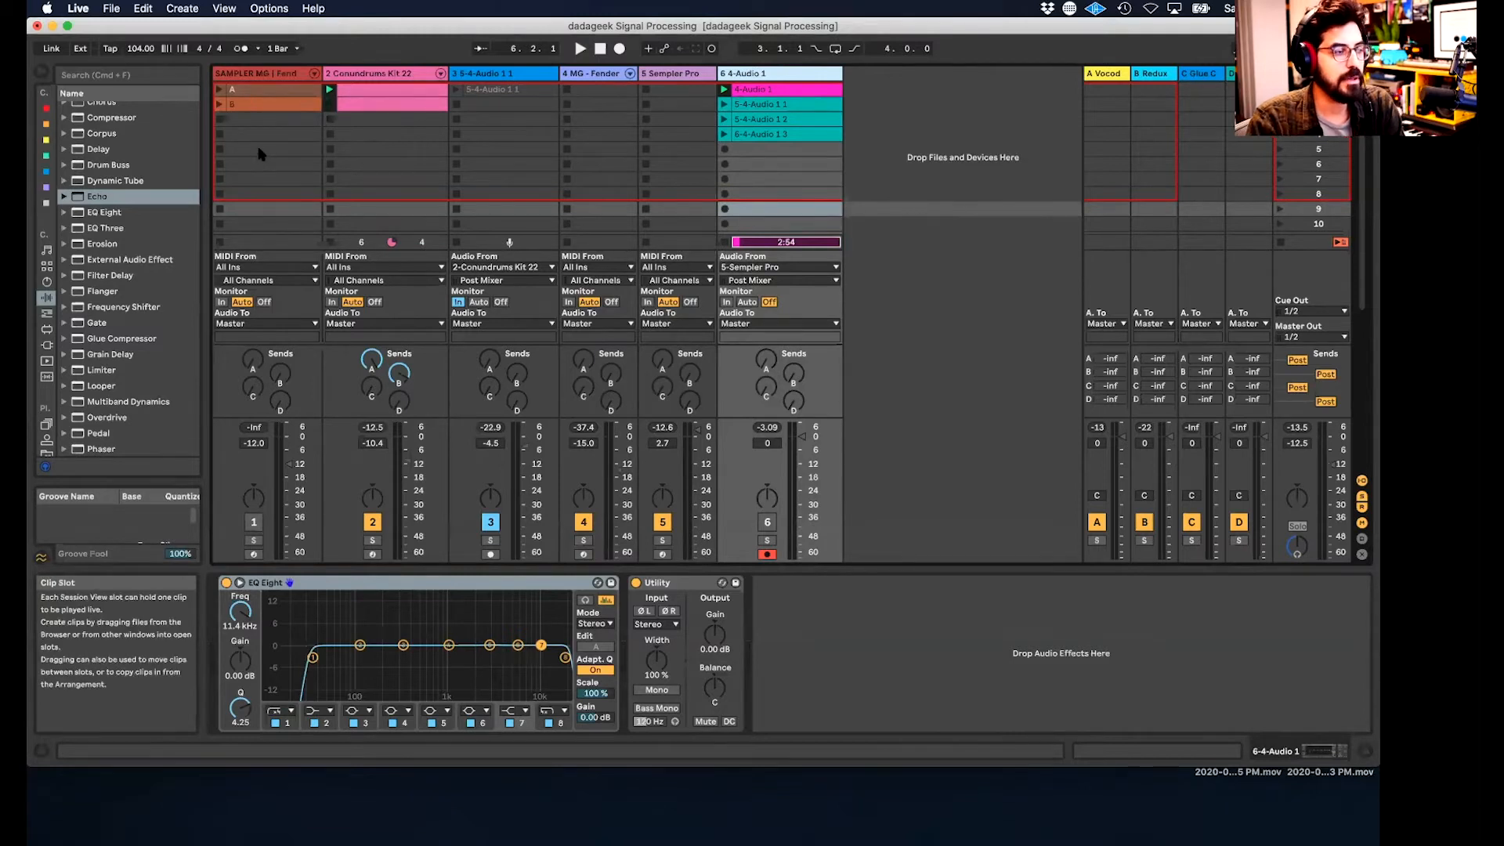
- Launch clip A on the SAMPLER MG track and deactivate tracks 3, 4 and 5, ending with playback stopped
{"action": "left_click", "coordinate": [220, 89]}
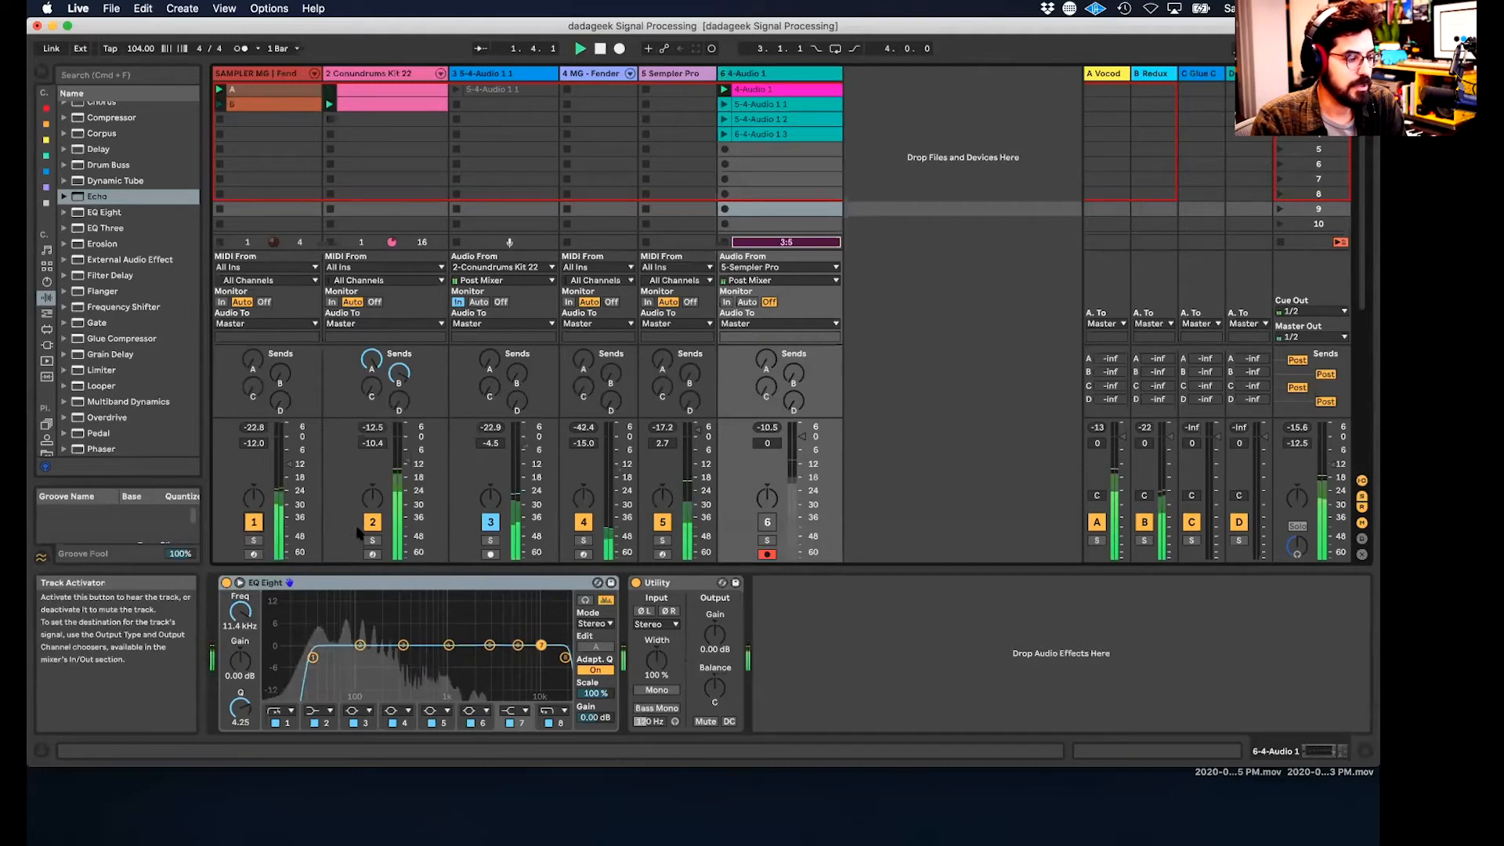
{"action": "left_click", "coordinate": [491, 522]}
{"action": "left_click", "coordinate": [584, 522]}
{"action": "left_click", "coordinate": [663, 523]}
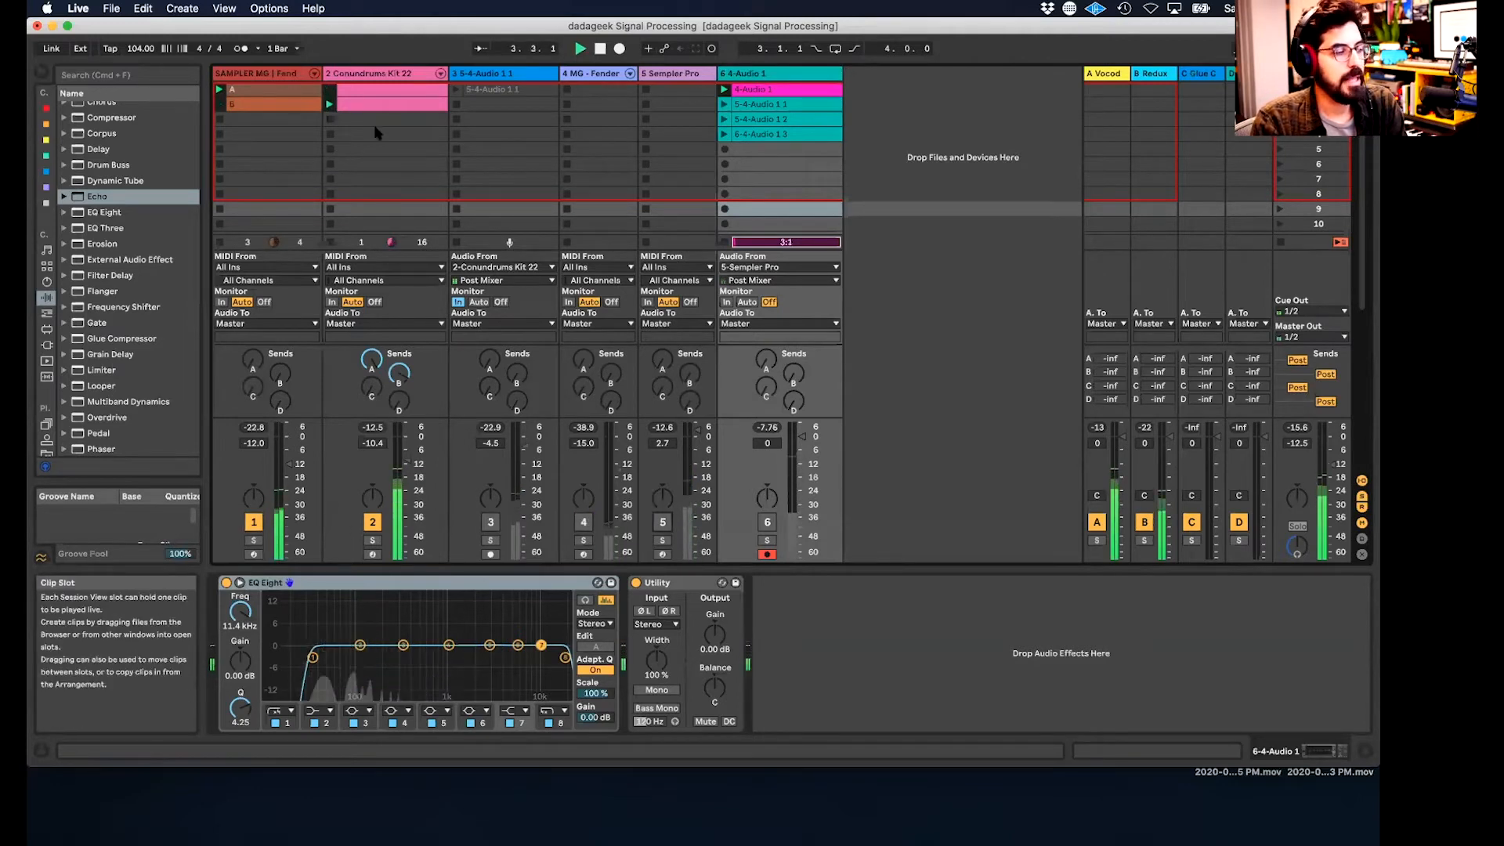
{"action": "key", "text": "space"}
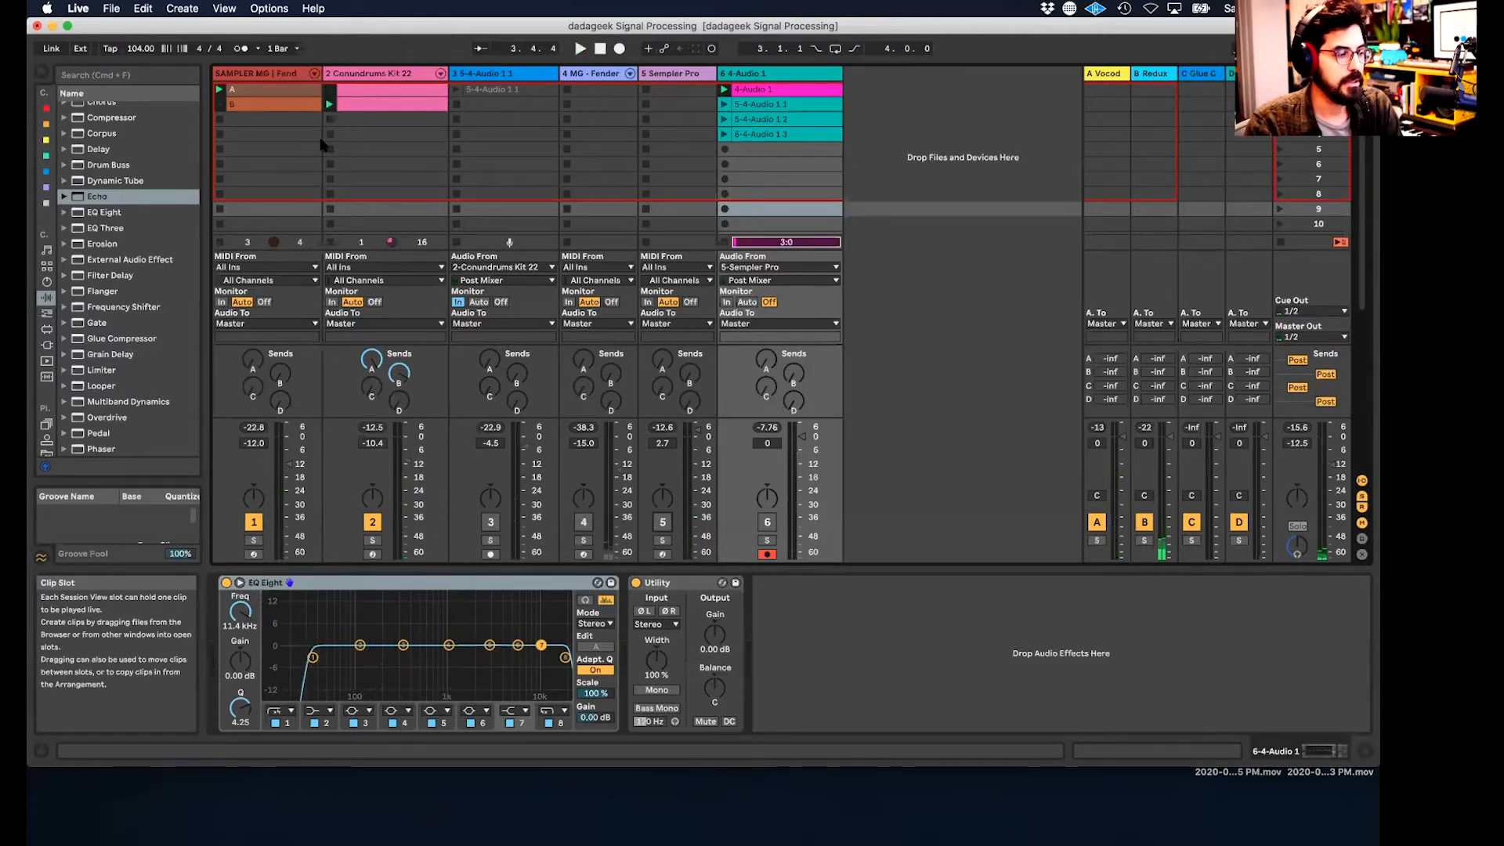
- Launch the "Launch These Clips for" and "It Can Also Get Pretty" clips on the SAMPLER MG track with its volume raised to -5.3 dB
{"action": "scroll", "coordinate": [321, 145], "scroll_direction": "down", "scroll_amount": 12}
{"action": "scroll", "coordinate": [255, 116], "scroll_direction": "up", "scroll_amount": 2}
{"action": "scroll", "coordinate": [235, 102], "scroll_direction": "down", "scroll_amount": 2}
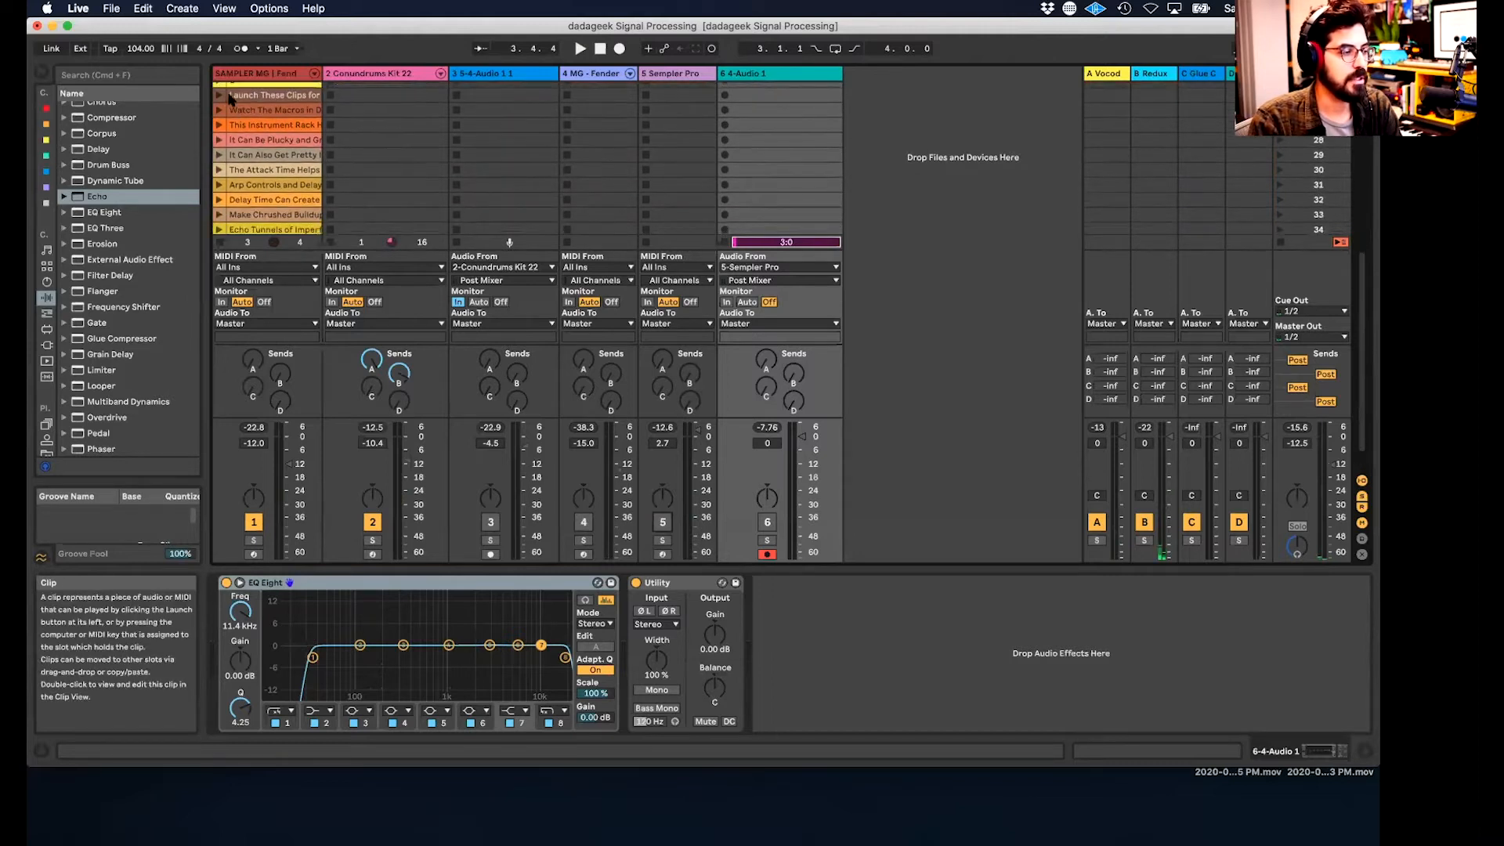
{"action": "left_click", "coordinate": [221, 96]}
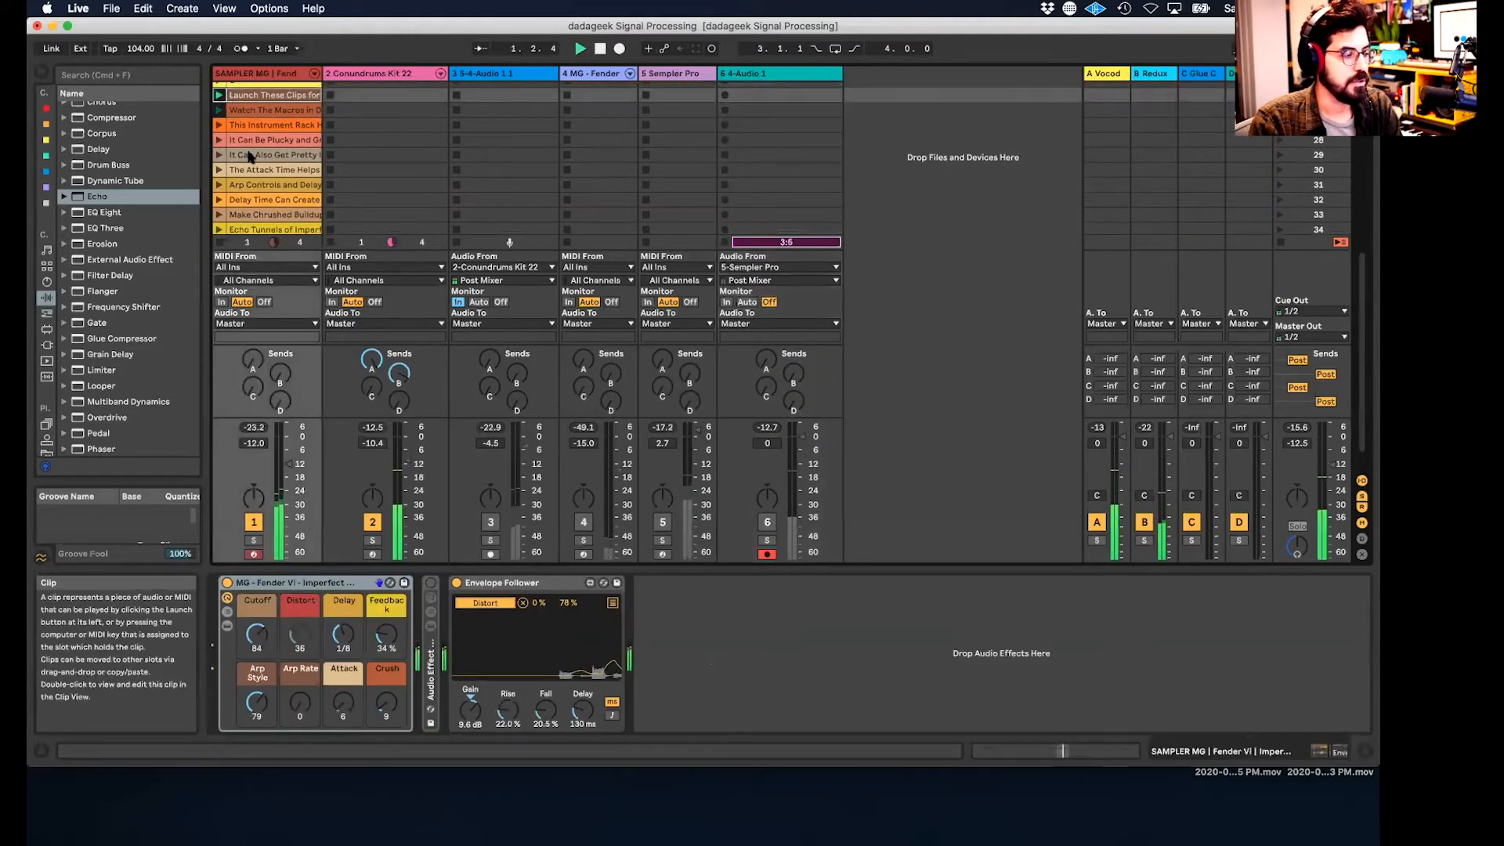
{"action": "left_click_drag", "start_coordinate": [289, 464], "coordinate": [288, 448]}
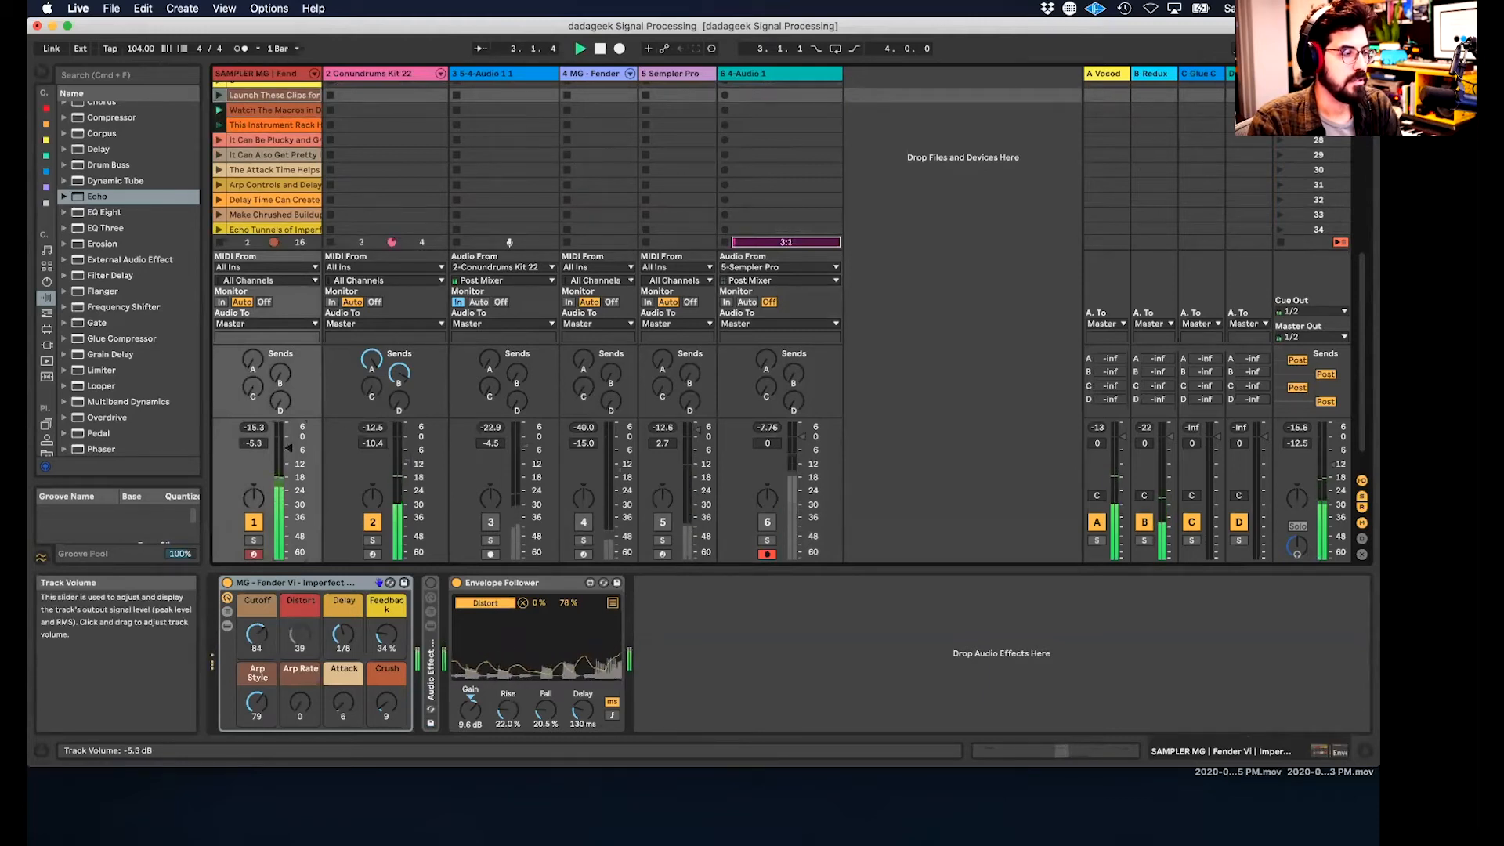
{"action": "left_click", "coordinate": [221, 156]}
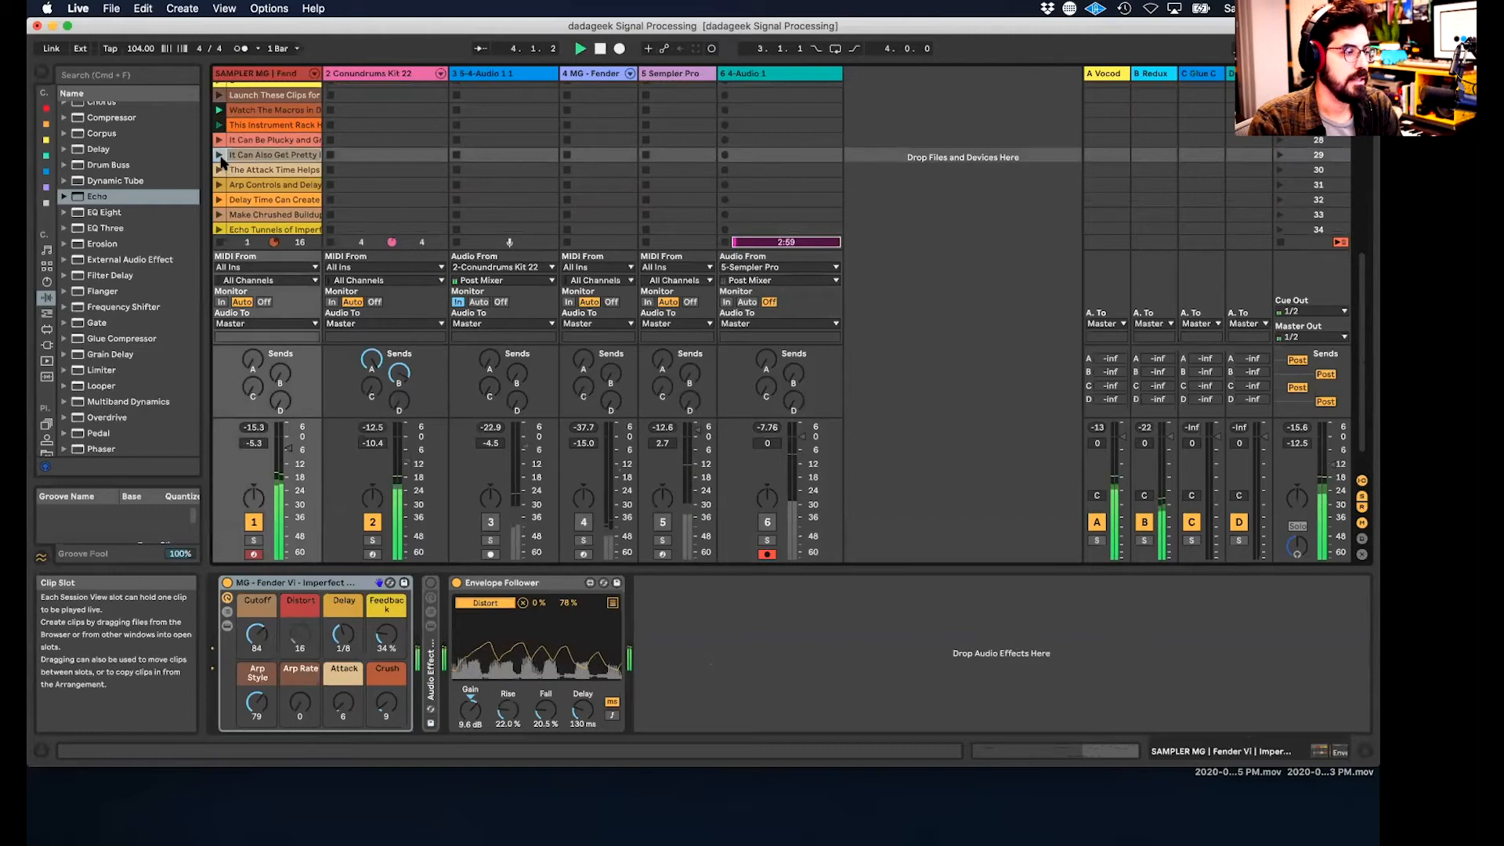
- Widen the SAMPLER MG track column and launch its clip A in the first scene again
{"action": "mouse_move", "coordinate": [321, 74]}
{"action": "left_mouse_down"}
{"action": "mouse_move", "coordinate": [430, 88]}
{"action": "mouse_move", "coordinate": [338, 87]}
{"action": "left_mouse_up"}
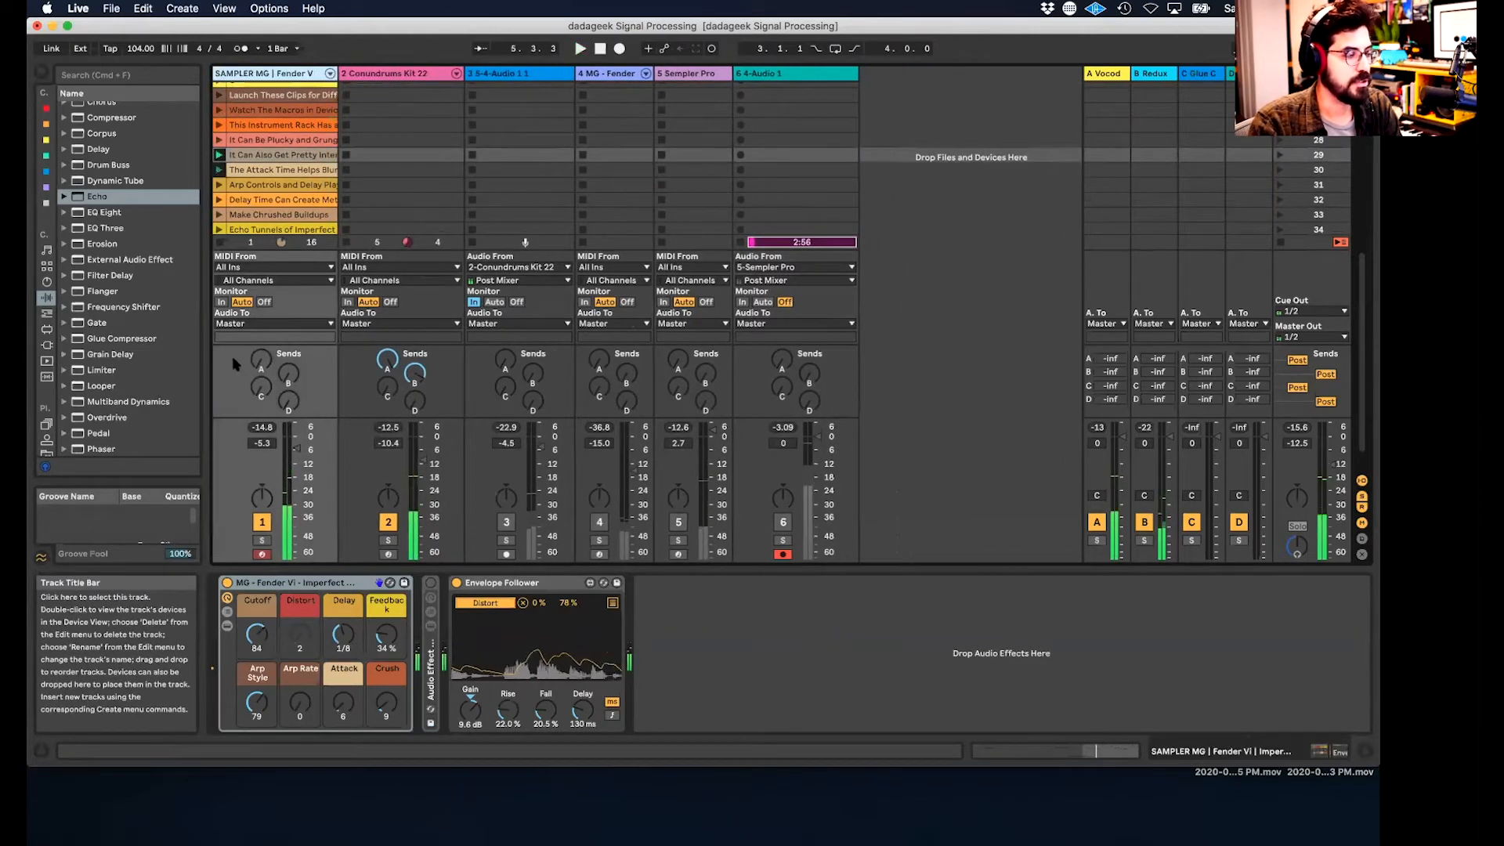
{"action": "scroll", "coordinate": [269, 212], "scroll_direction": "down", "scroll_amount": 3}
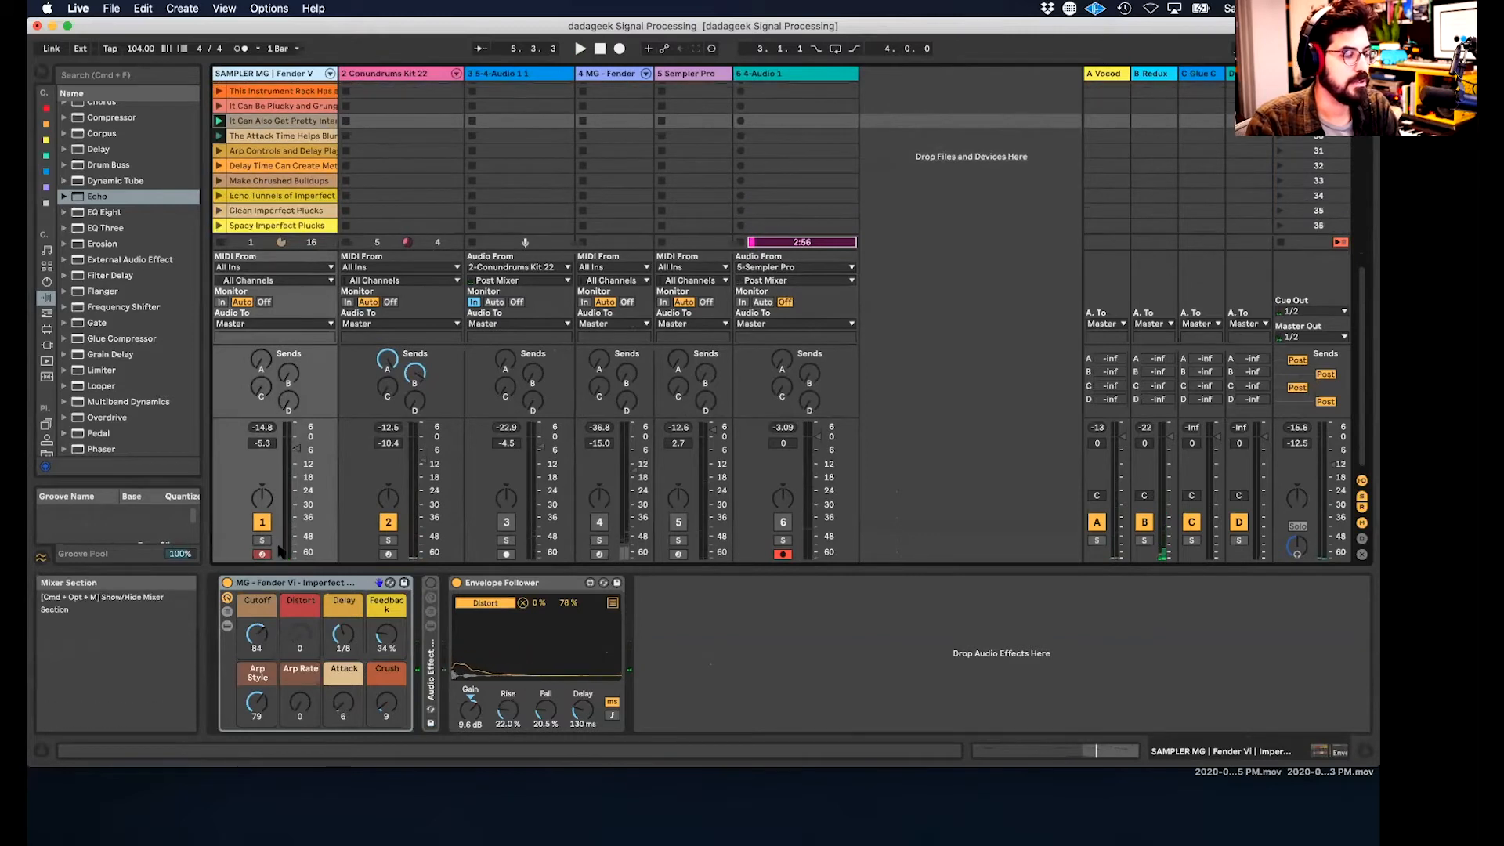
{"action": "scroll", "coordinate": [278, 549], "scroll_direction": "up", "scroll_amount": 15}
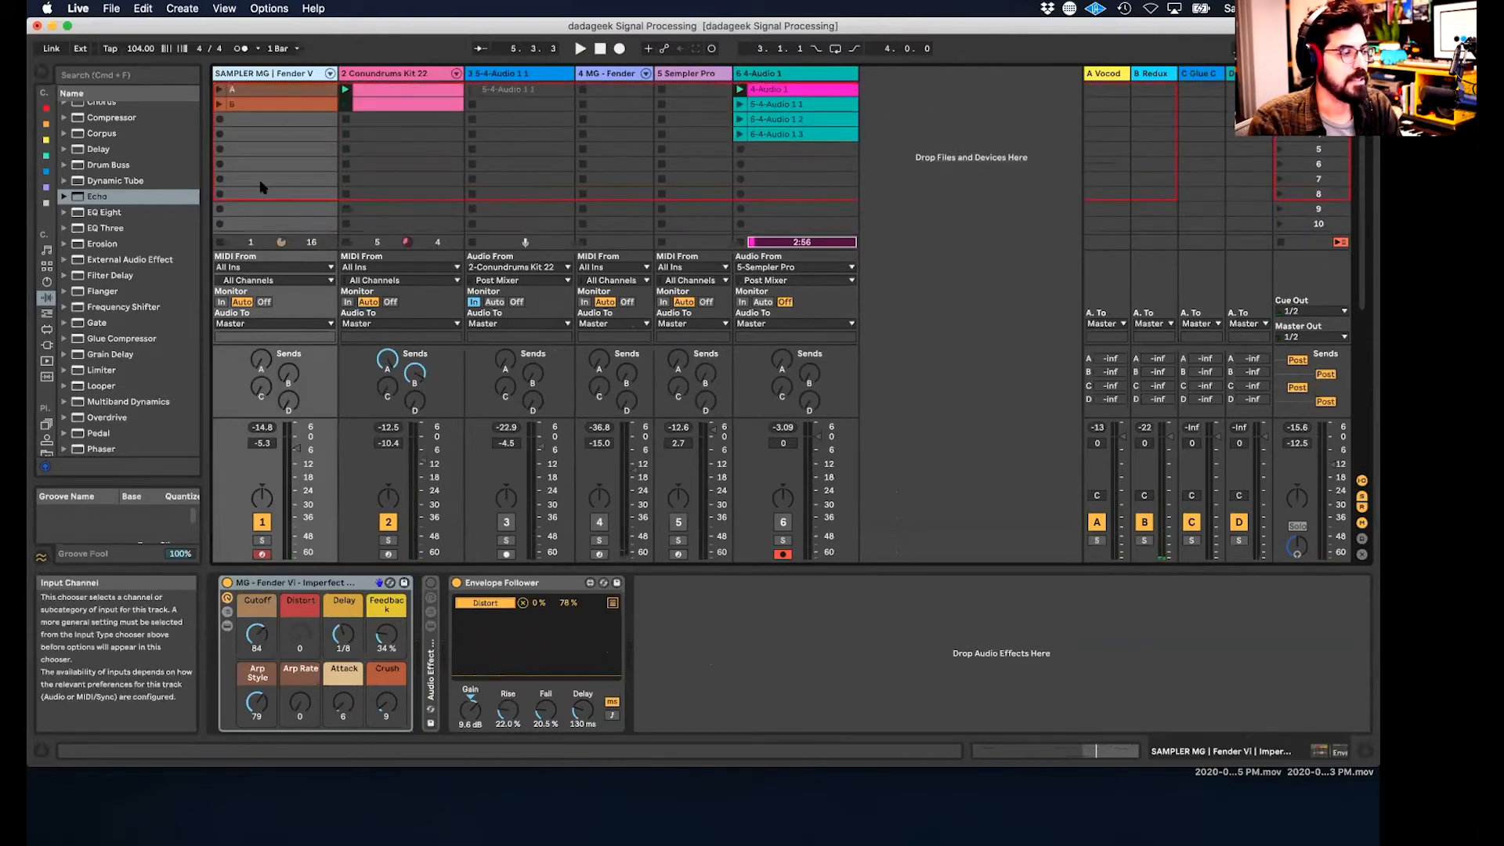
{"action": "left_click", "coordinate": [220, 91]}
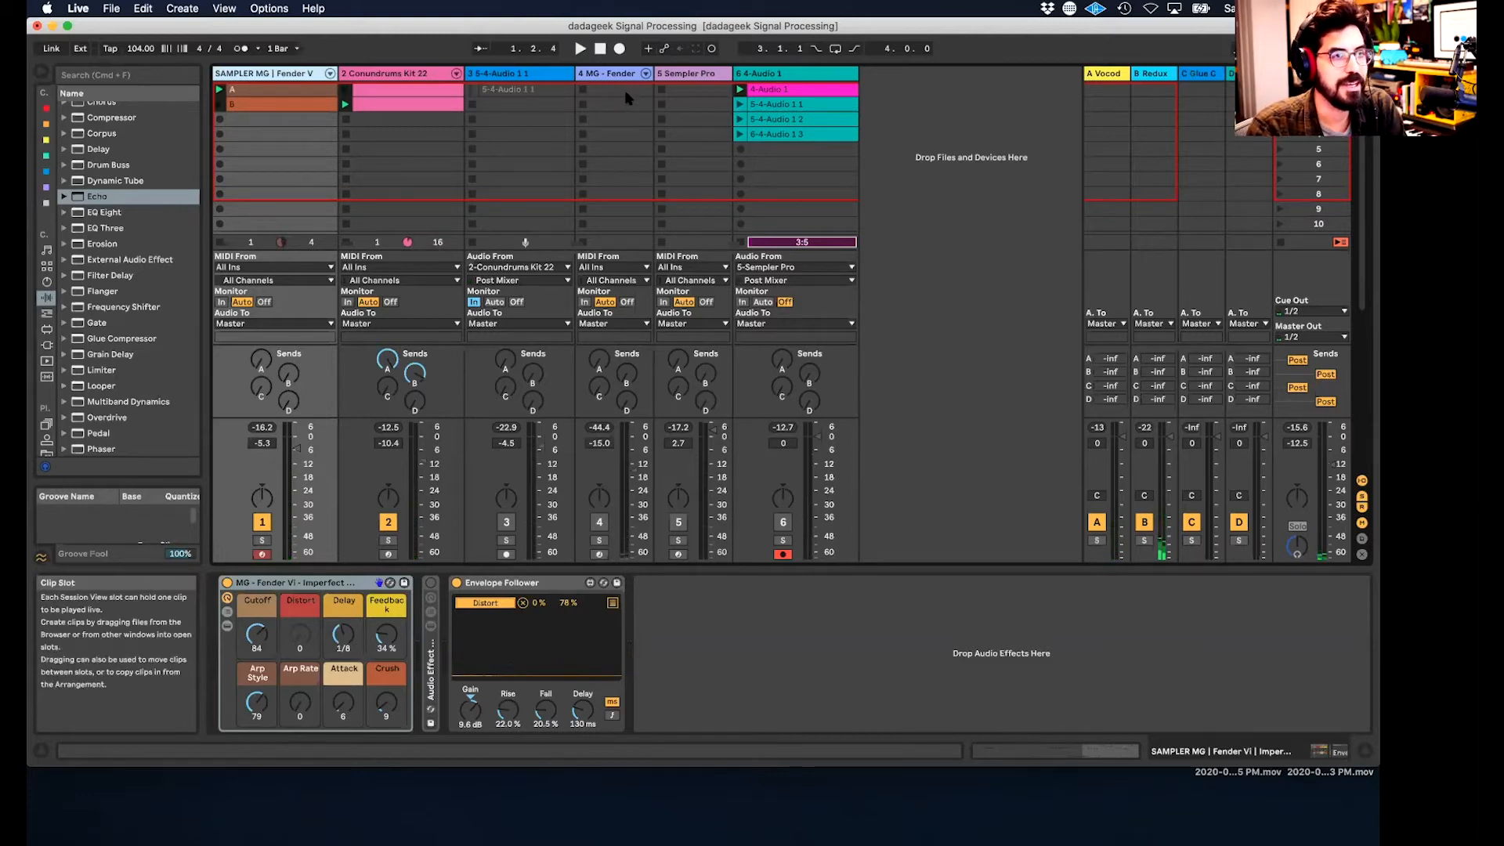
- Activate tracks 5 and 6 and set the volumes to -11.0 dB on track 1, -11.8 dB on track 2 and -1.3 dB on track 5
{"action": "left_click", "coordinate": [681, 73]}
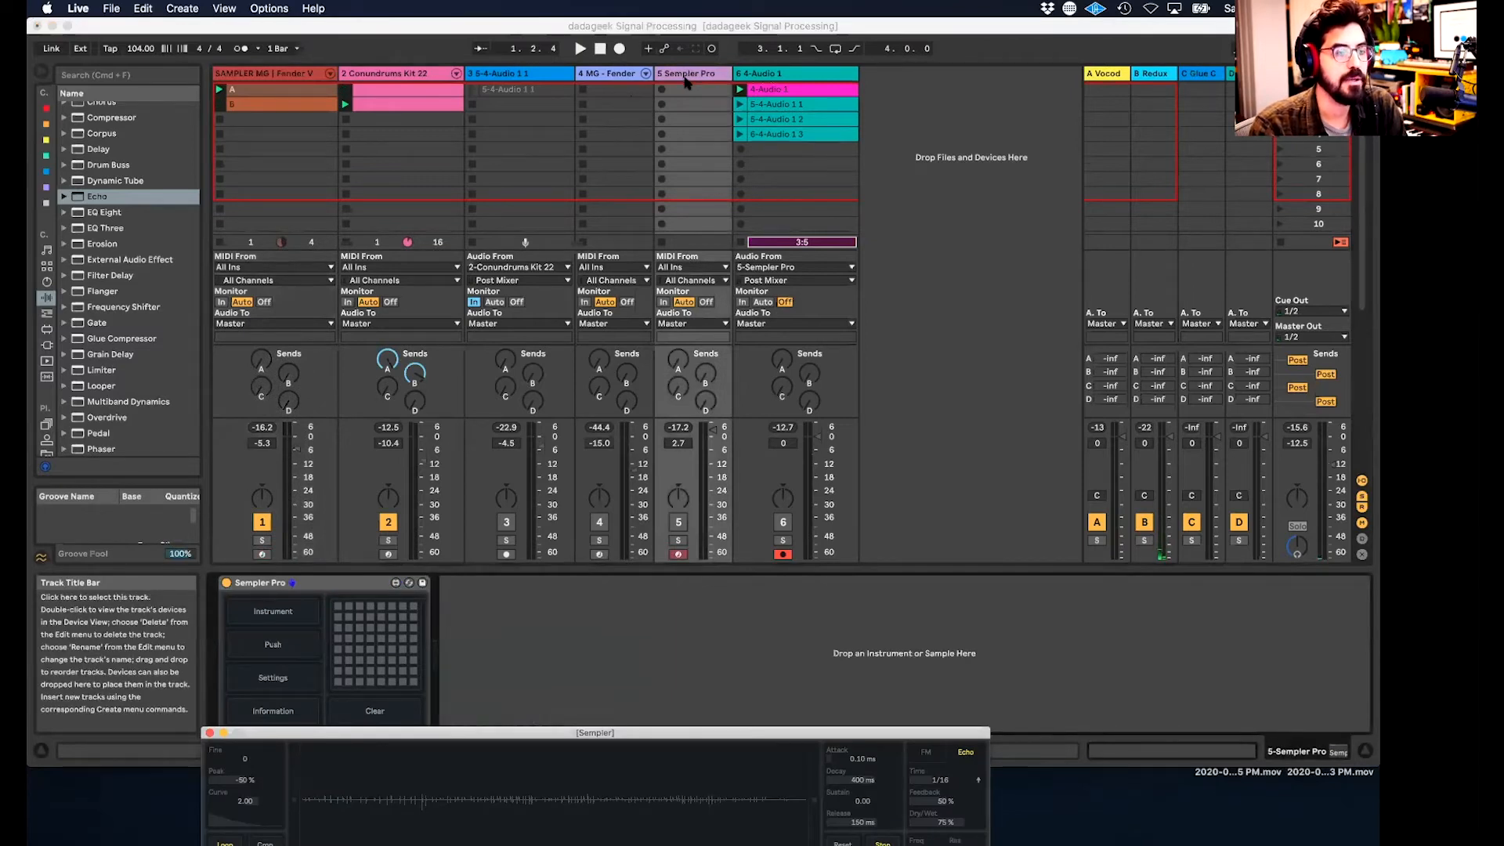
{"action": "left_click", "coordinate": [782, 91]}
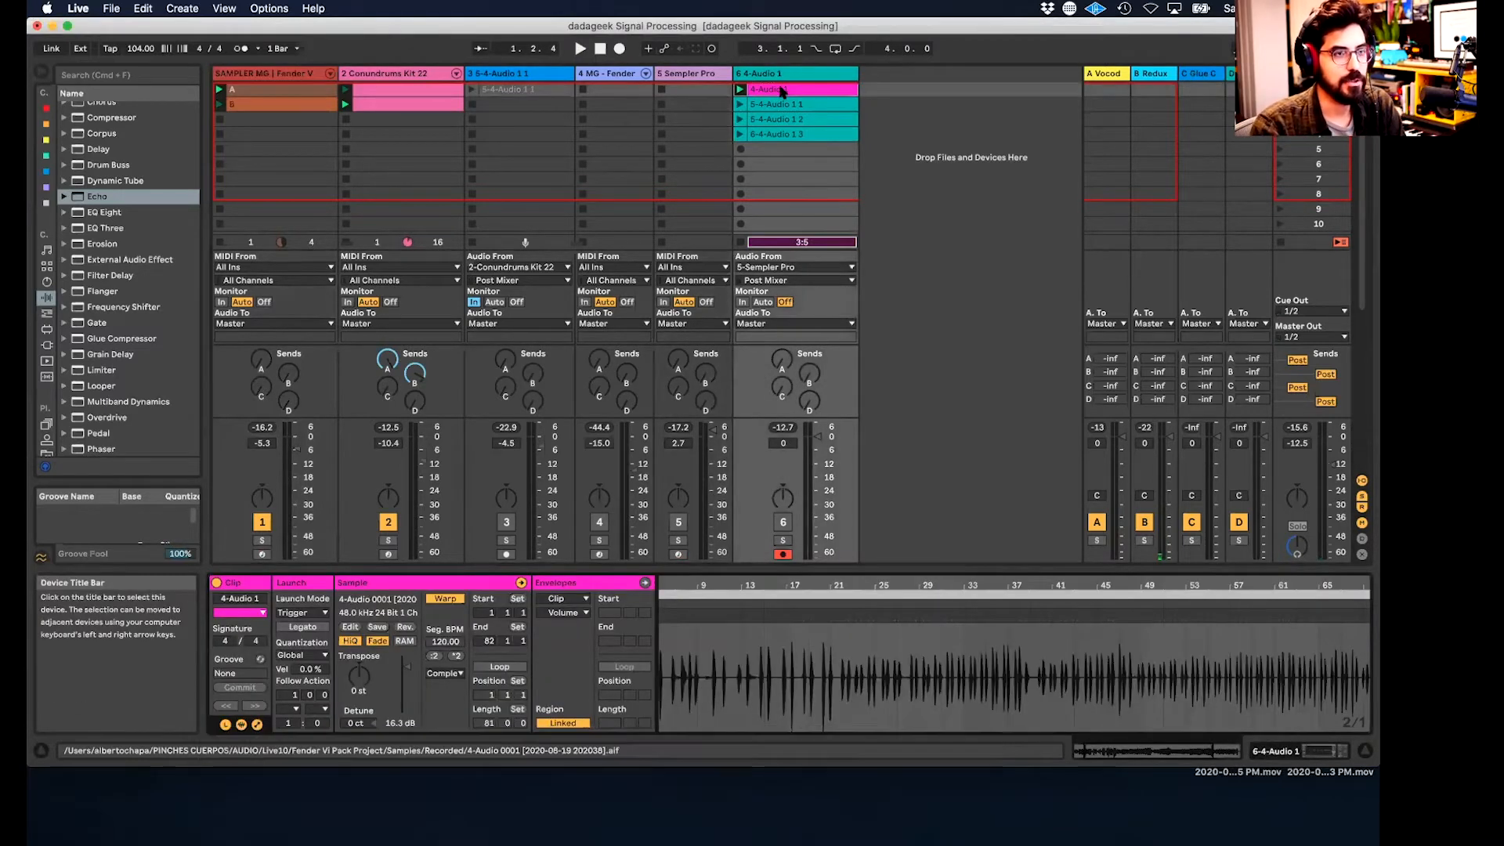
{"action": "left_click", "coordinate": [677, 522]}
{"action": "key", "text": "space"}
{"action": "left_click_drag", "start_coordinate": [712, 430], "coordinate": [713, 443]}
{"action": "left_click_drag", "start_coordinate": [297, 449], "coordinate": [297, 461]}
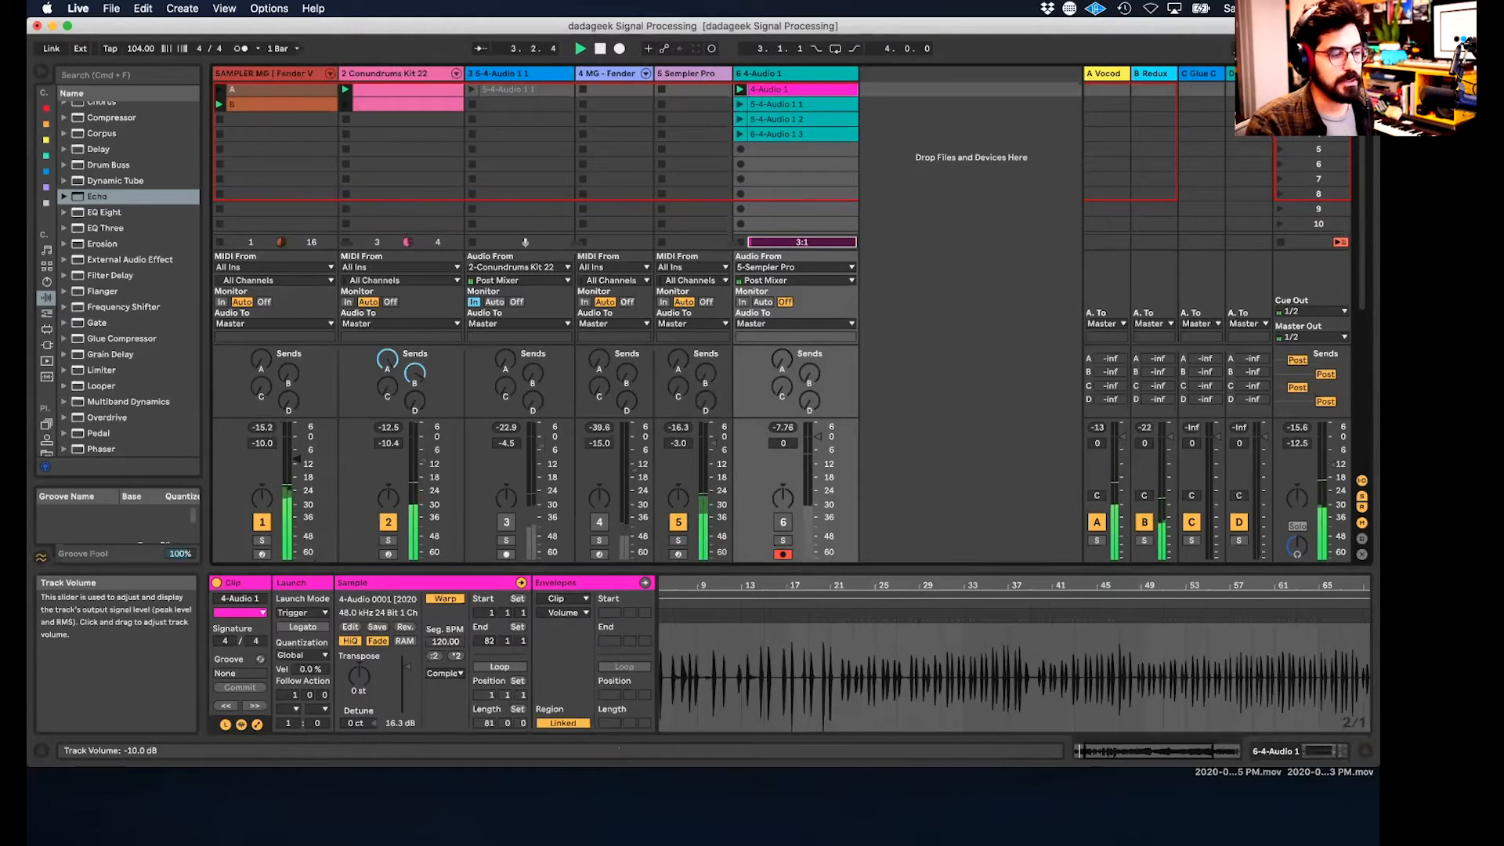
{"action": "left_click_drag", "start_coordinate": [423, 461], "coordinate": [423, 464]}
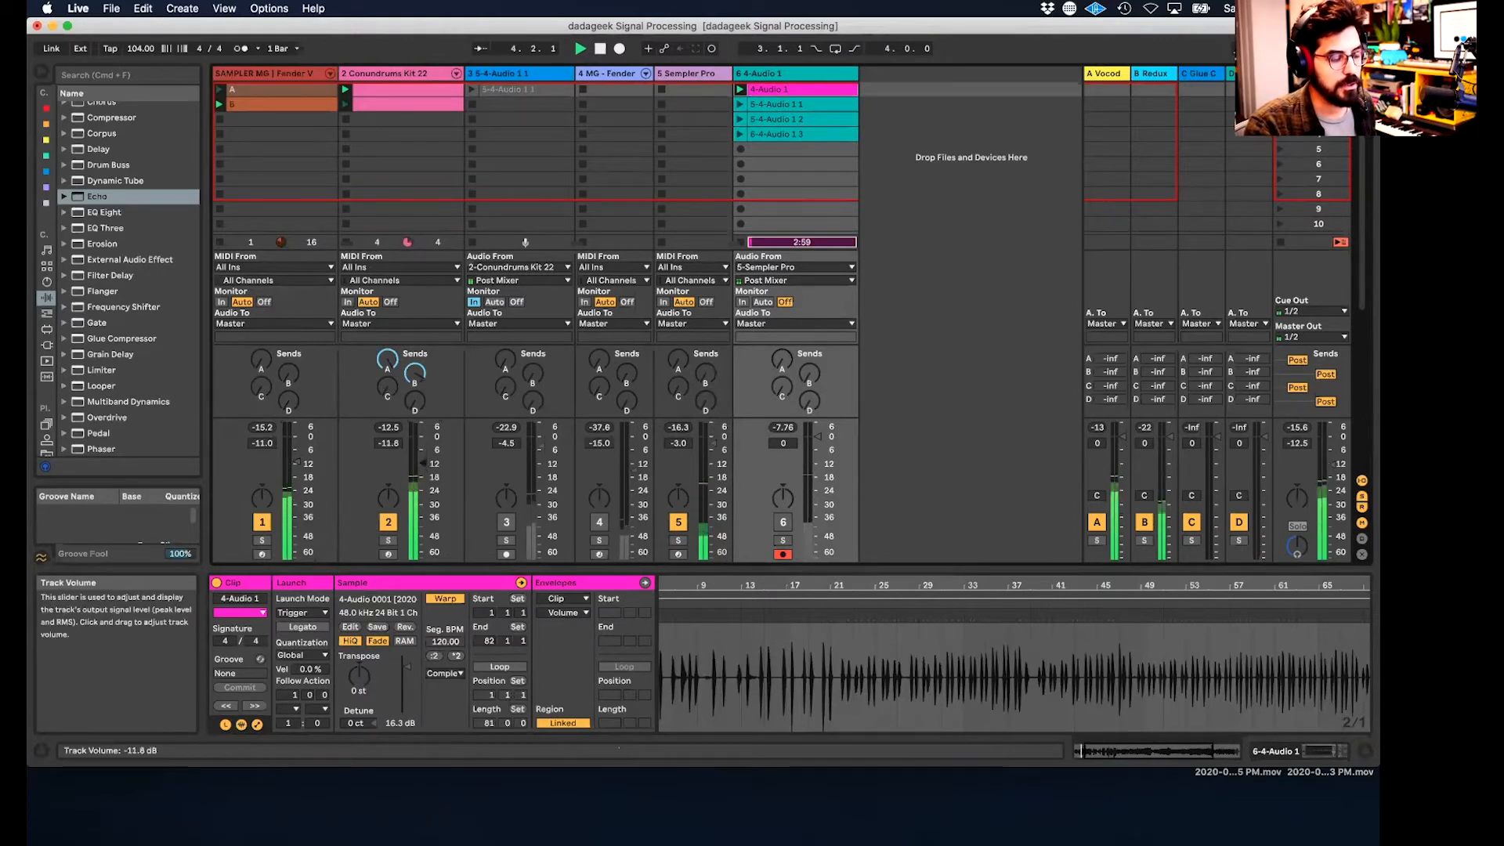
{"action": "left_click_drag", "start_coordinate": [716, 444], "coordinate": [717, 440]}
{"action": "left_click", "coordinate": [782, 522]}
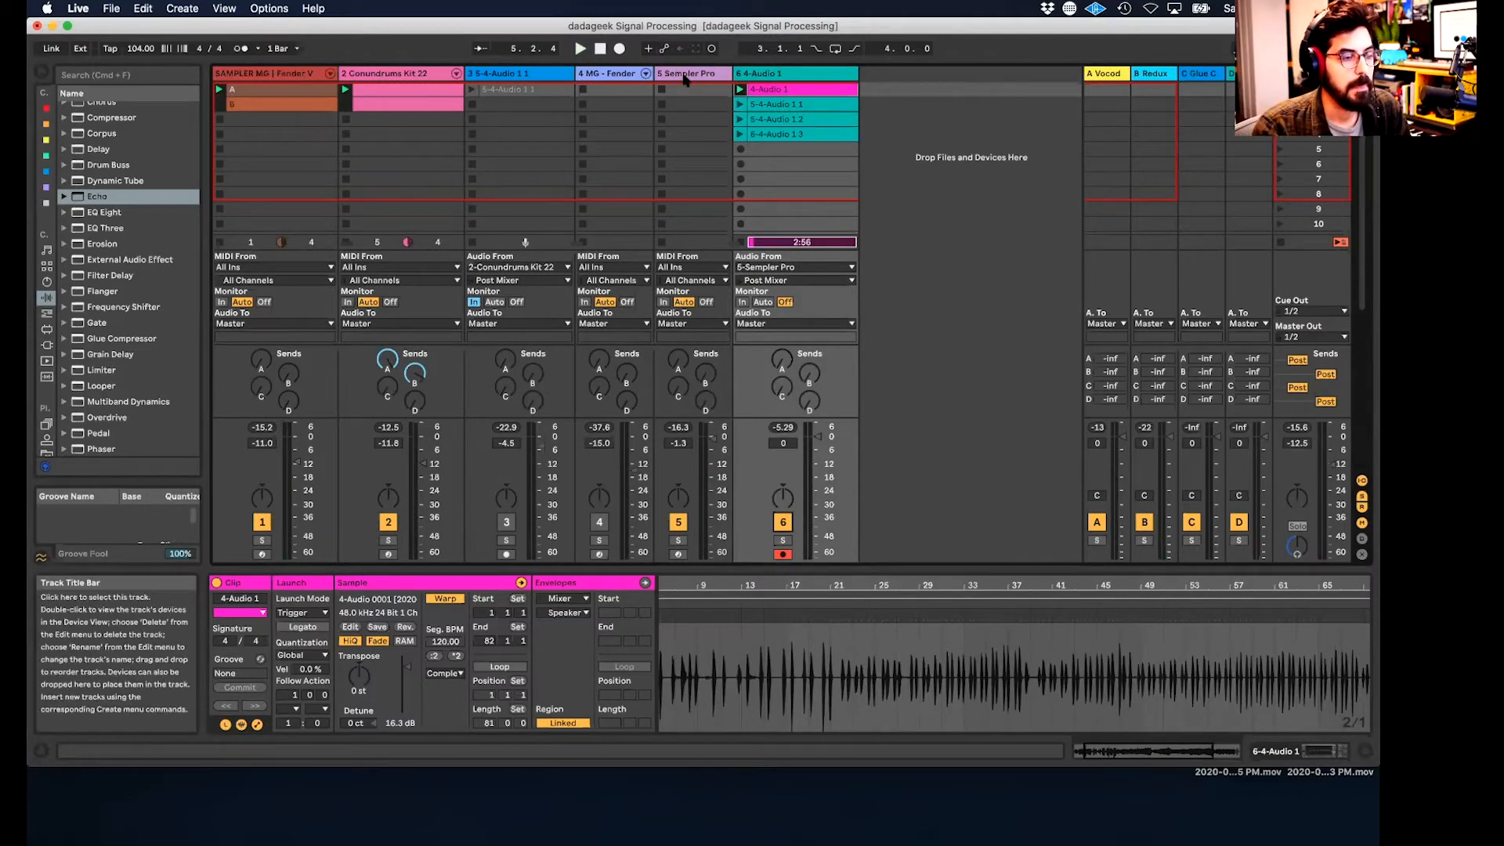
- Show the 4 MG - Fender track's device chain at full track width and look at the Imperfect Plucker rack's chains and devices
{"action": "left_click", "coordinate": [596, 74]}
{"action": "double_click", "coordinate": [610, 78]}
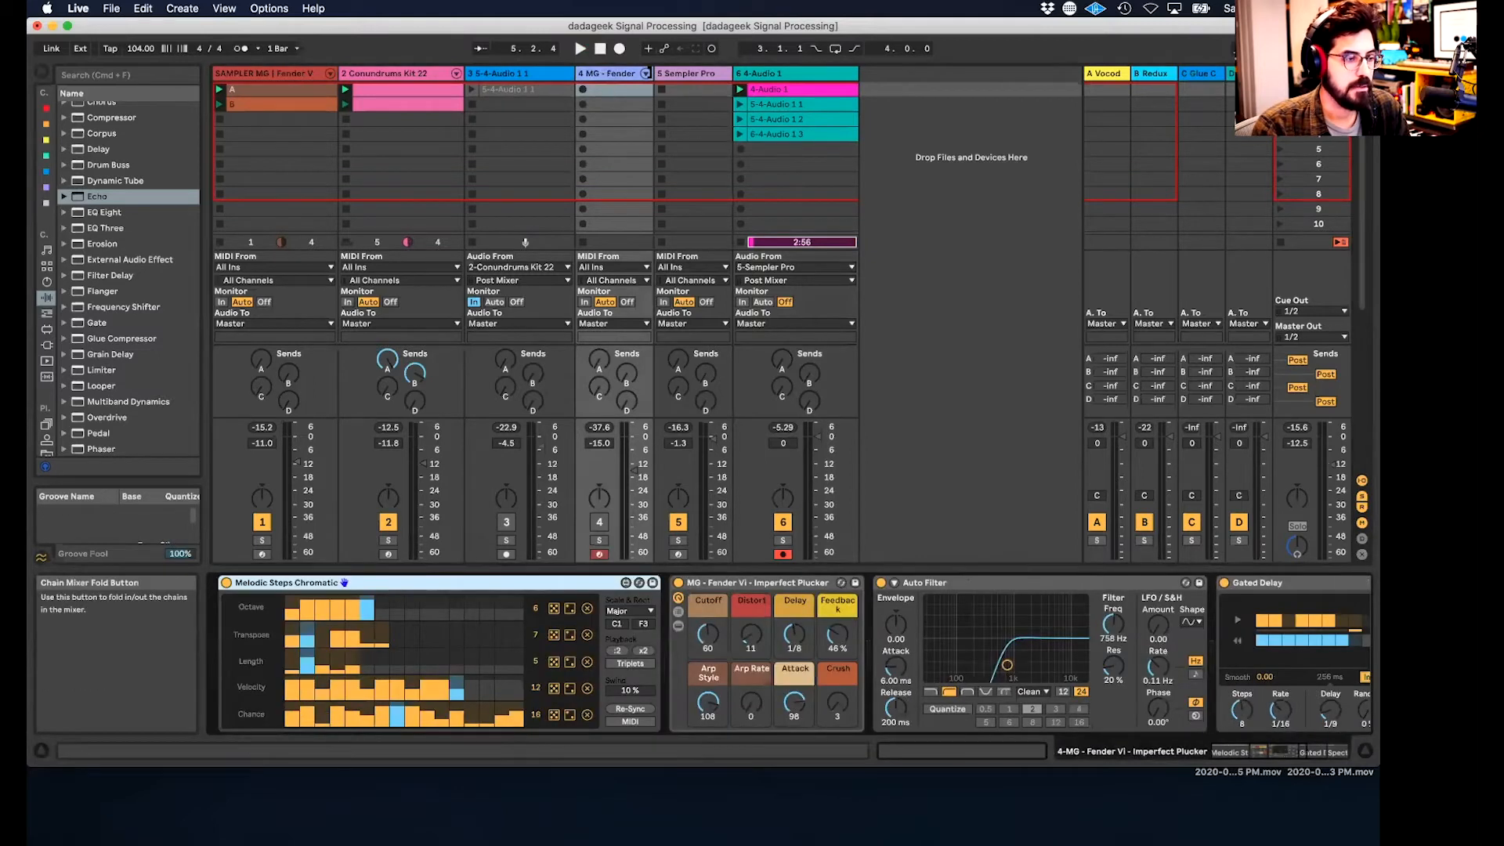
{"action": "left_click", "coordinate": [646, 73]}
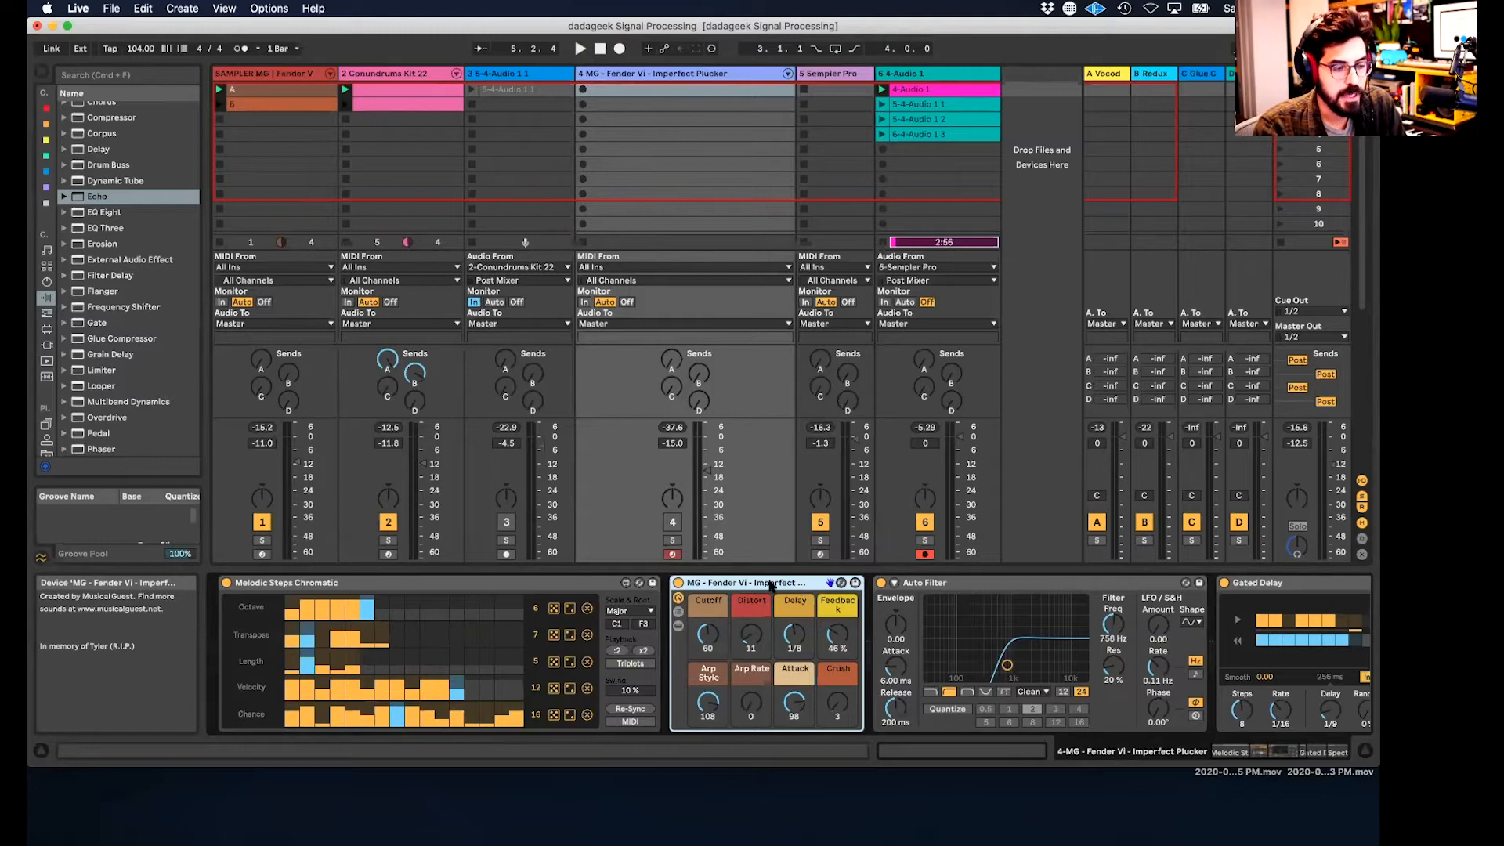
{"action": "left_click", "coordinate": [678, 614]}
{"action": "left_click", "coordinate": [678, 614]}
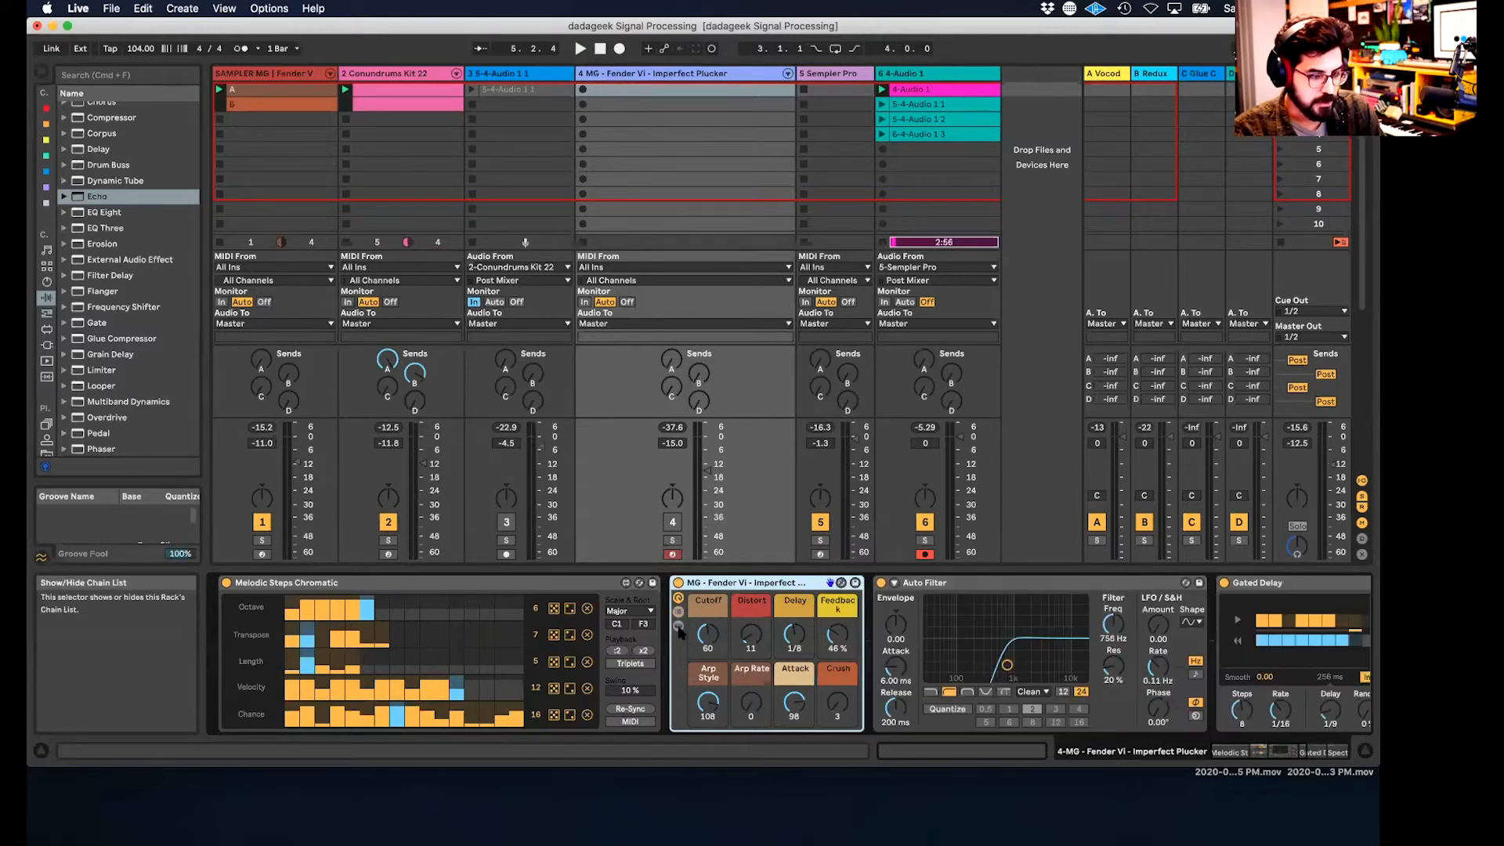
{"action": "left_click", "coordinate": [678, 625]}
{"action": "left_click", "coordinate": [678, 626]}
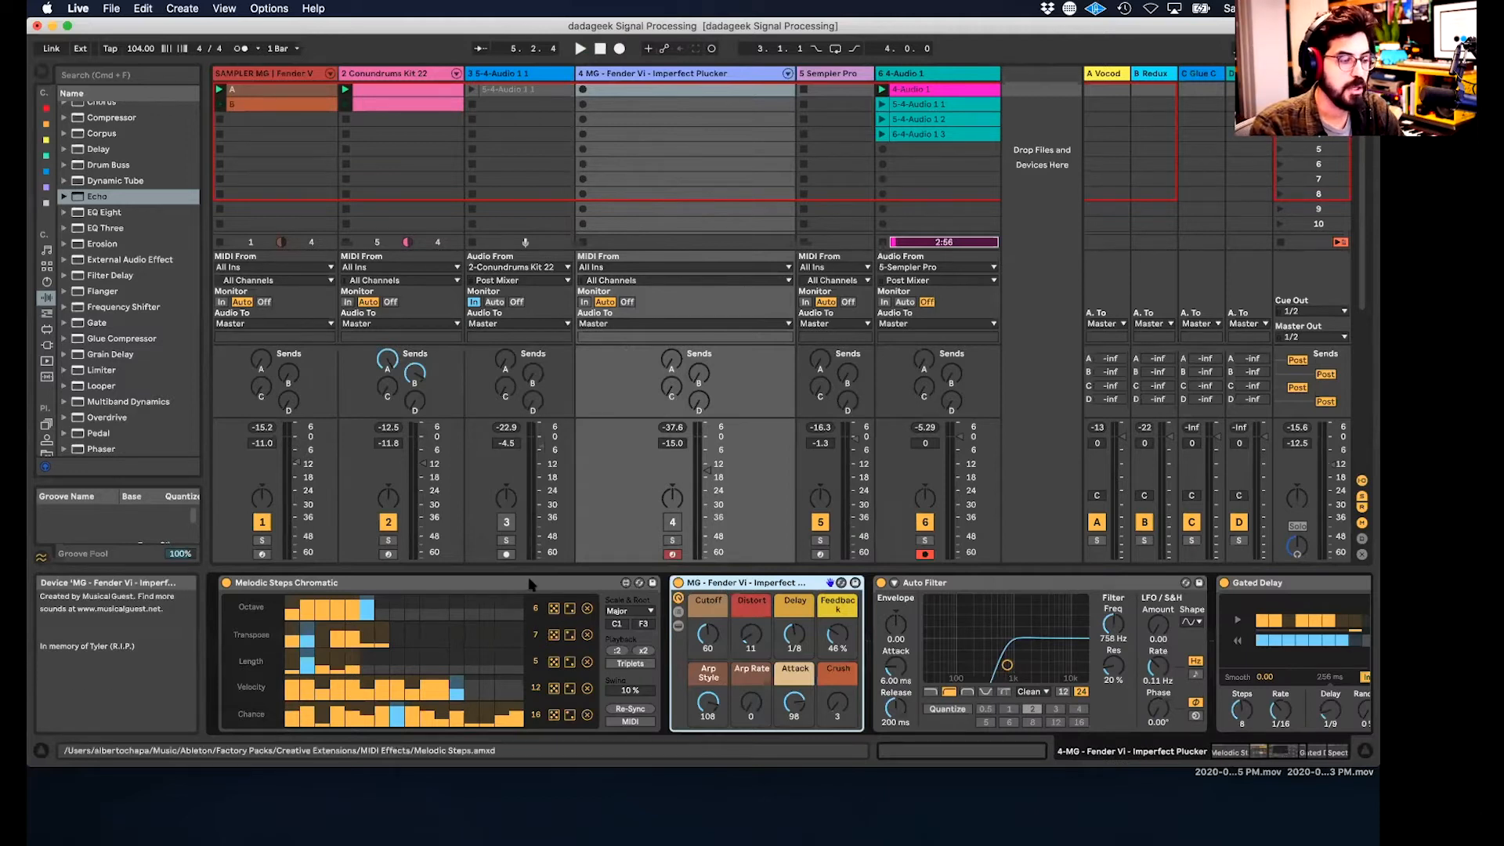
- Solo the MG - Fender Vi track and browse the hot-swap alternatives for Melodic Steps in a widened browser, keeping the current device
{"action": "left_click", "coordinate": [672, 541]}
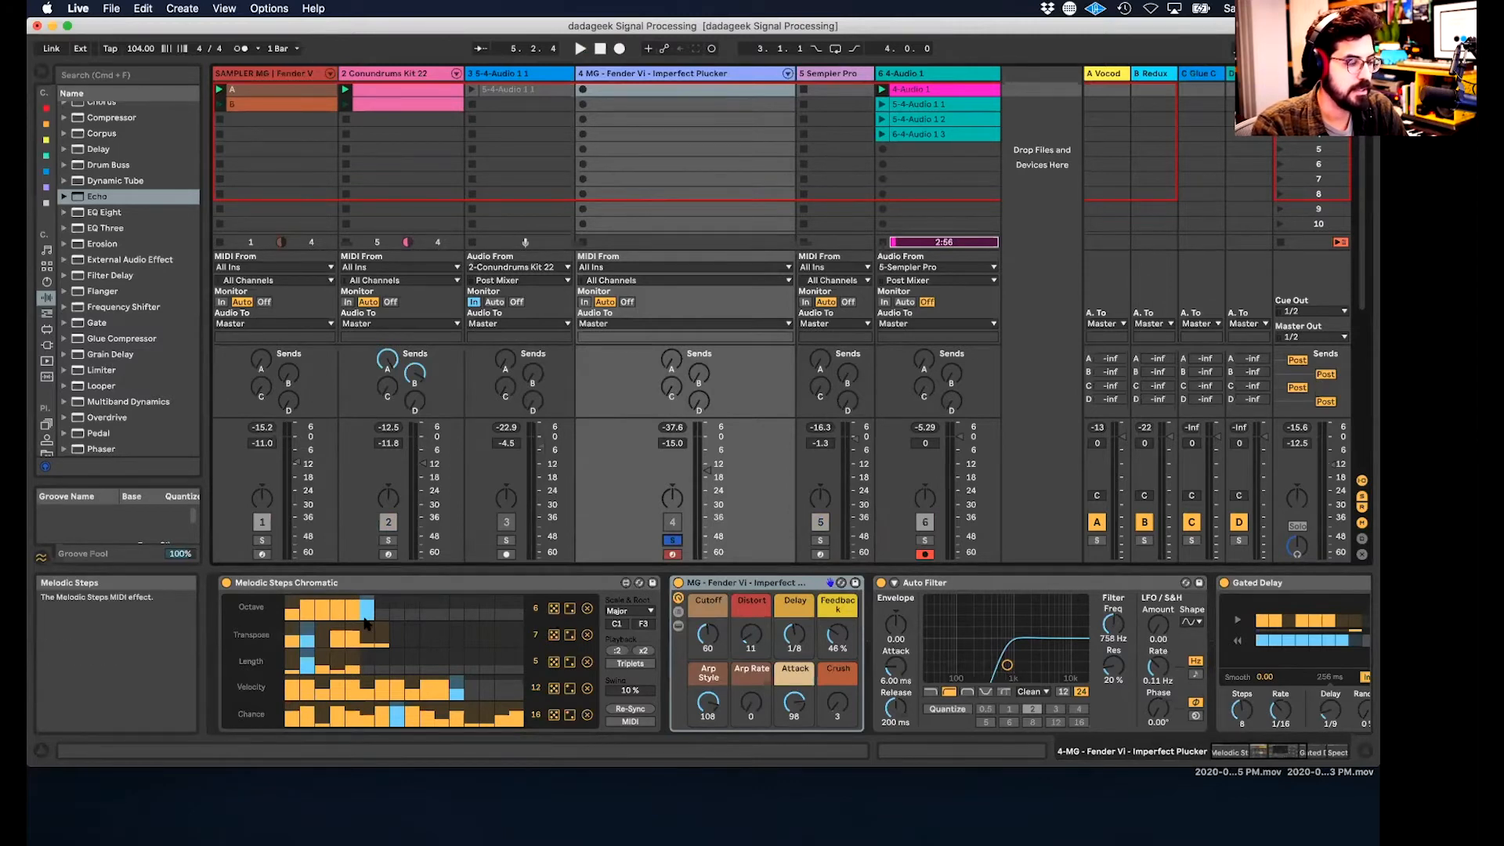
{"action": "left_click", "coordinate": [640, 584]}
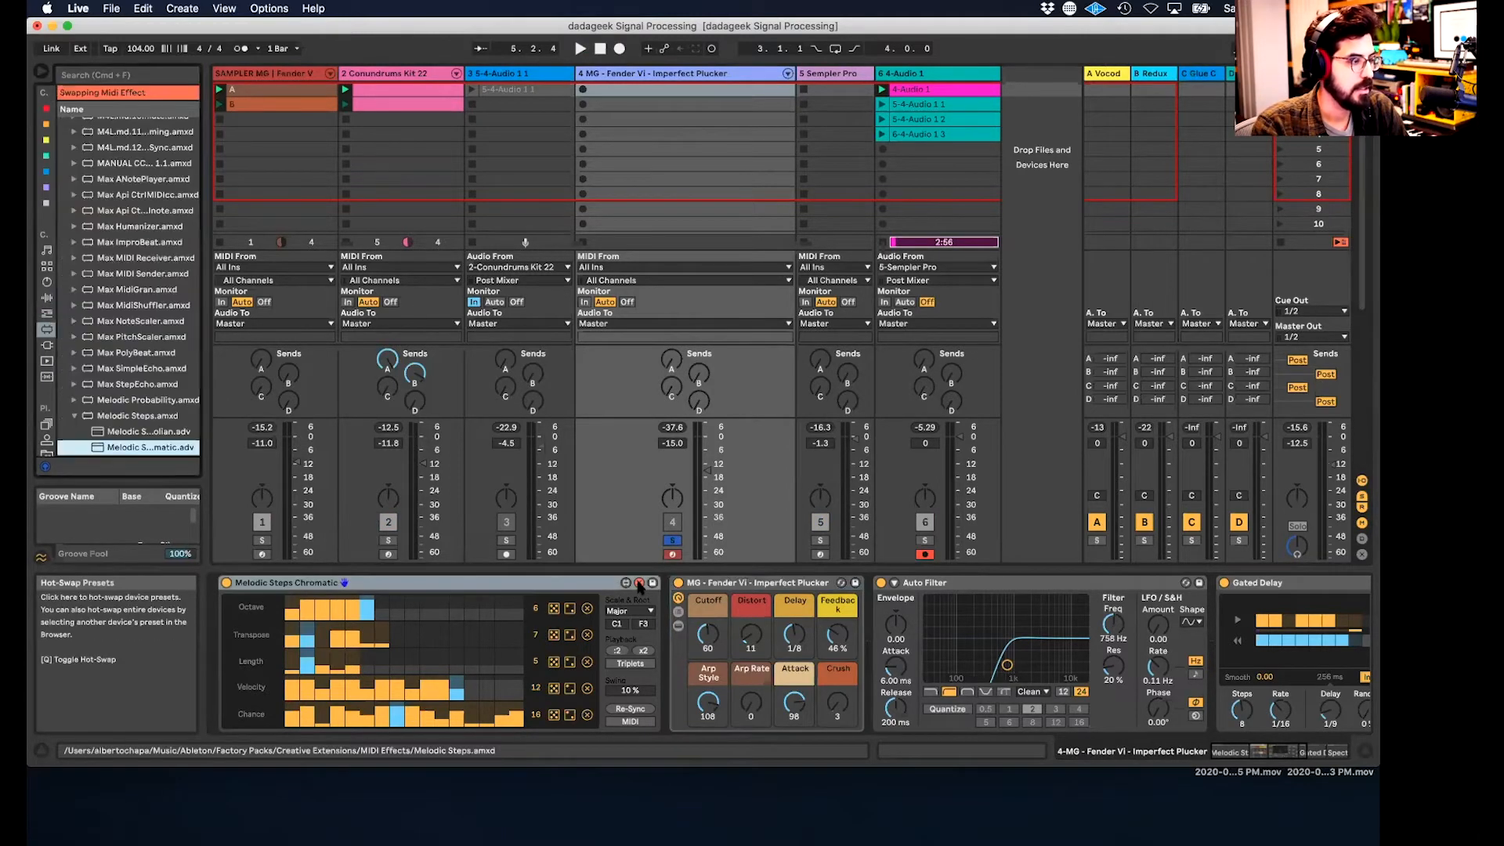
{"action": "left_click_drag", "start_coordinate": [202, 402], "coordinate": [354, 404]}
{"action": "scroll", "coordinate": [235, 408], "scroll_direction": "up", "scroll_amount": 15}
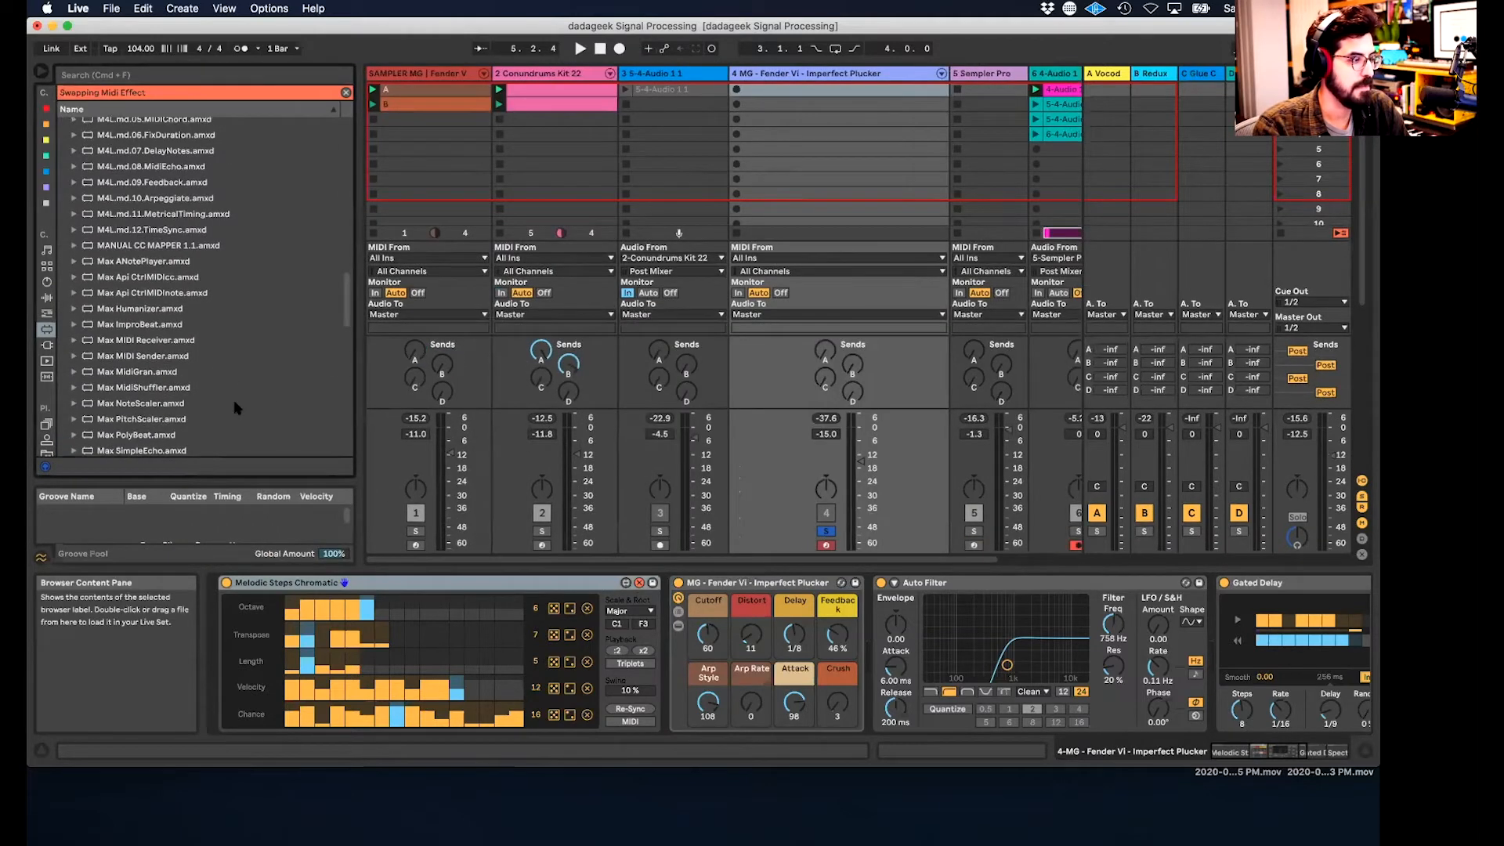
{"action": "left_click", "coordinate": [640, 584]}
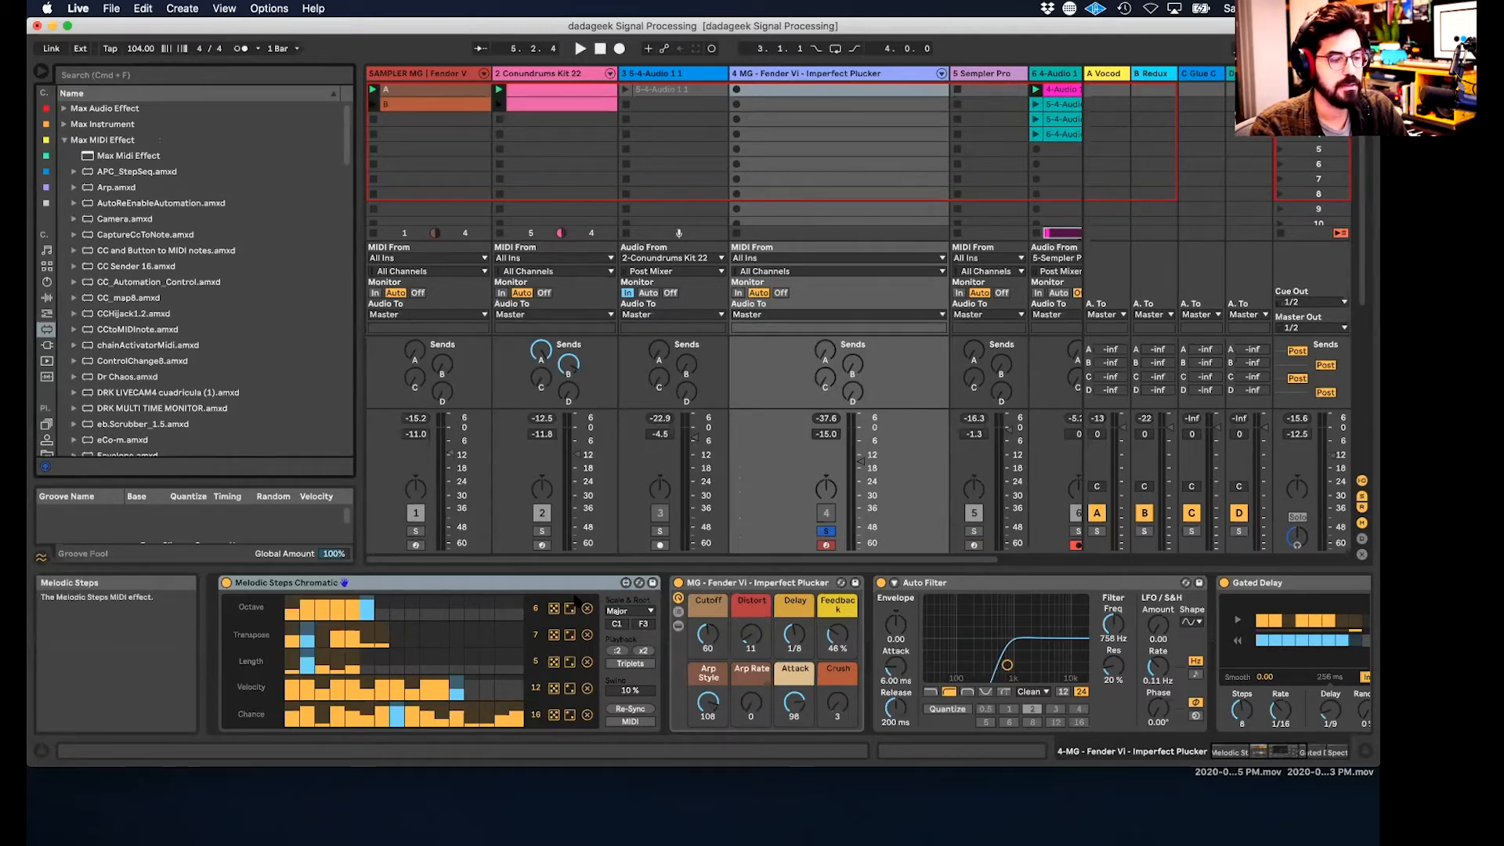
- Select the MG - Fender Vi rack and start playback to hear Melodic Steps driving it
{"action": "left_click", "coordinate": [741, 583]}
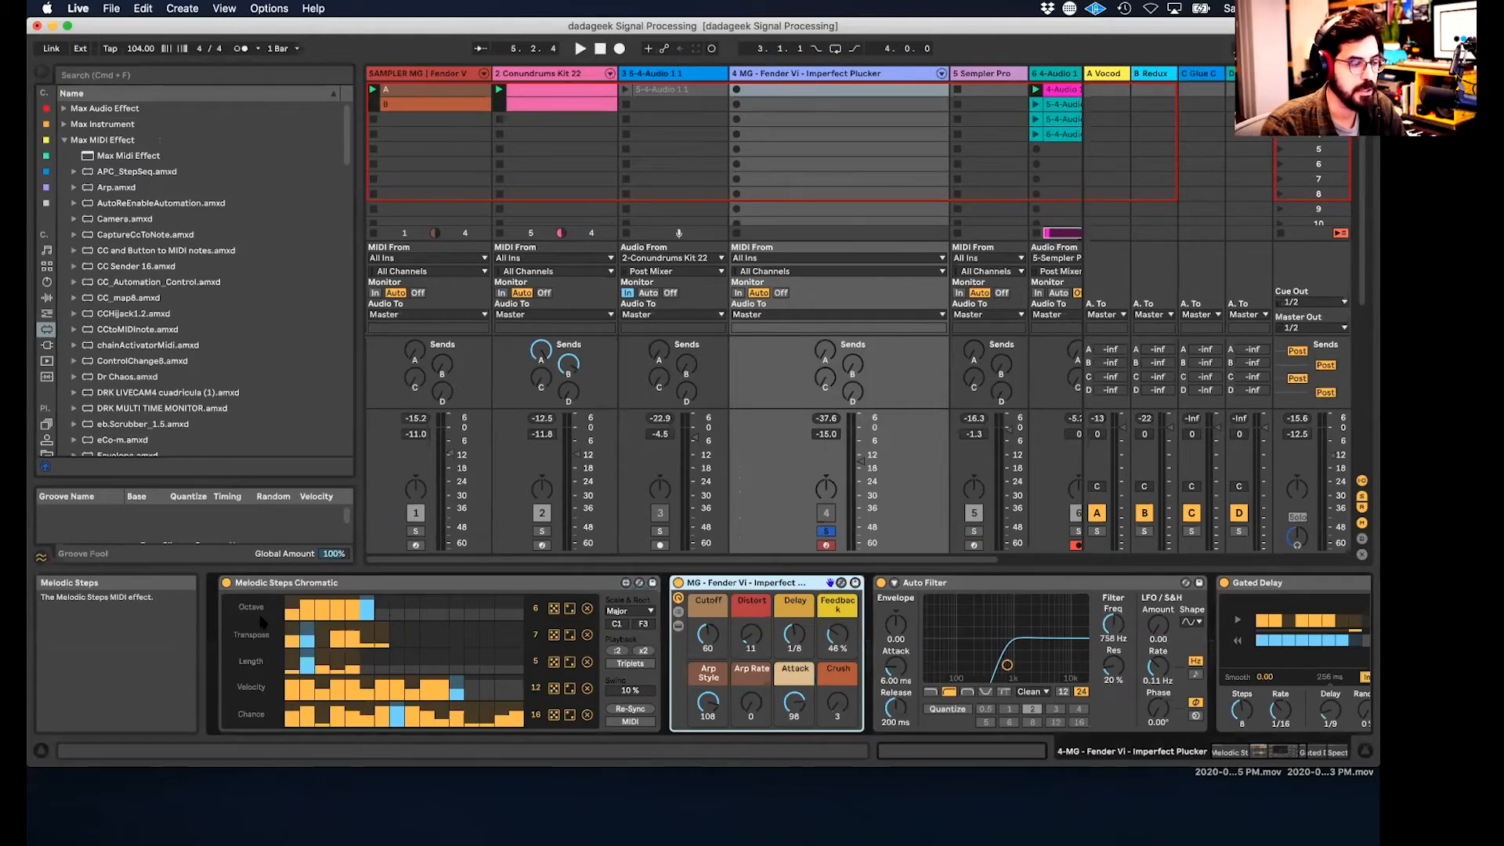
{"action": "key", "text": "space"}
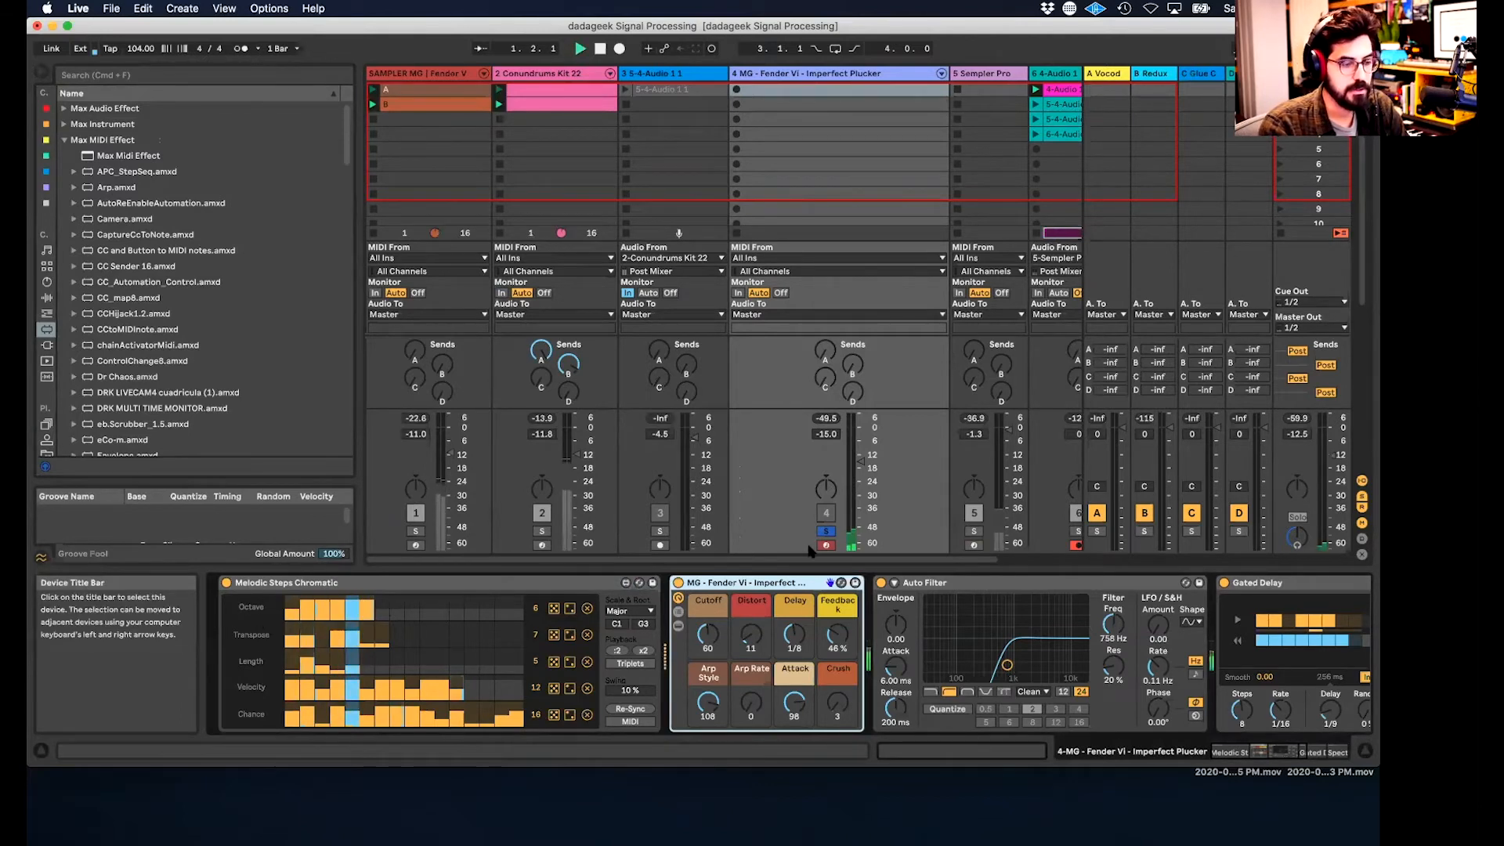
- Set the MG - Fender Vi track's volume to -2.0 dB and switch off Spectral Blur and Gated Delay in its device chain
{"action": "left_click_drag", "start_coordinate": [862, 459], "coordinate": [861, 431]}
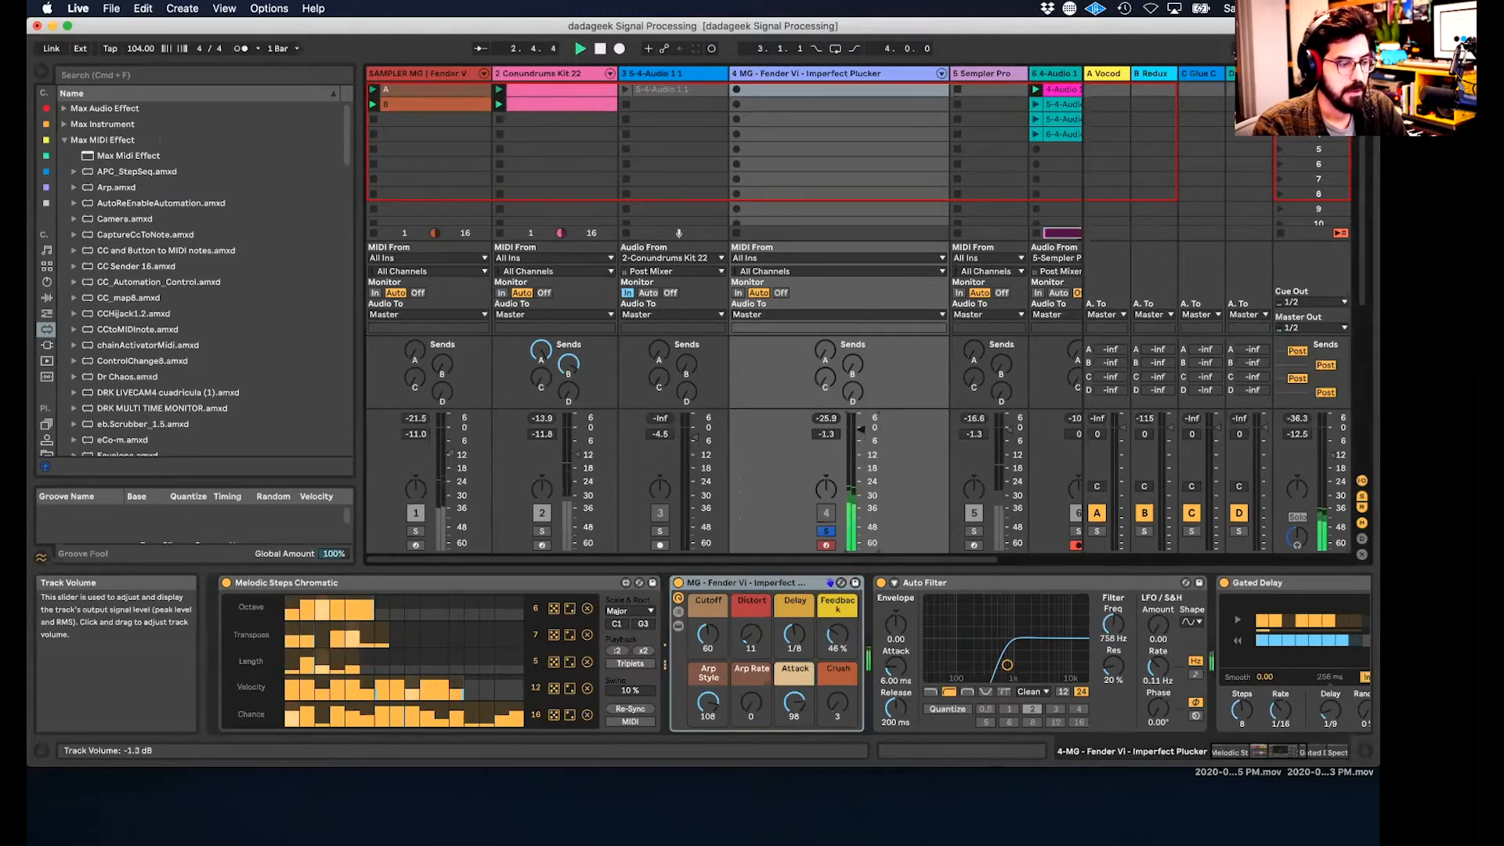
{"action": "scroll", "coordinate": [705, 626], "scroll_direction": "right", "scroll_amount": 10}
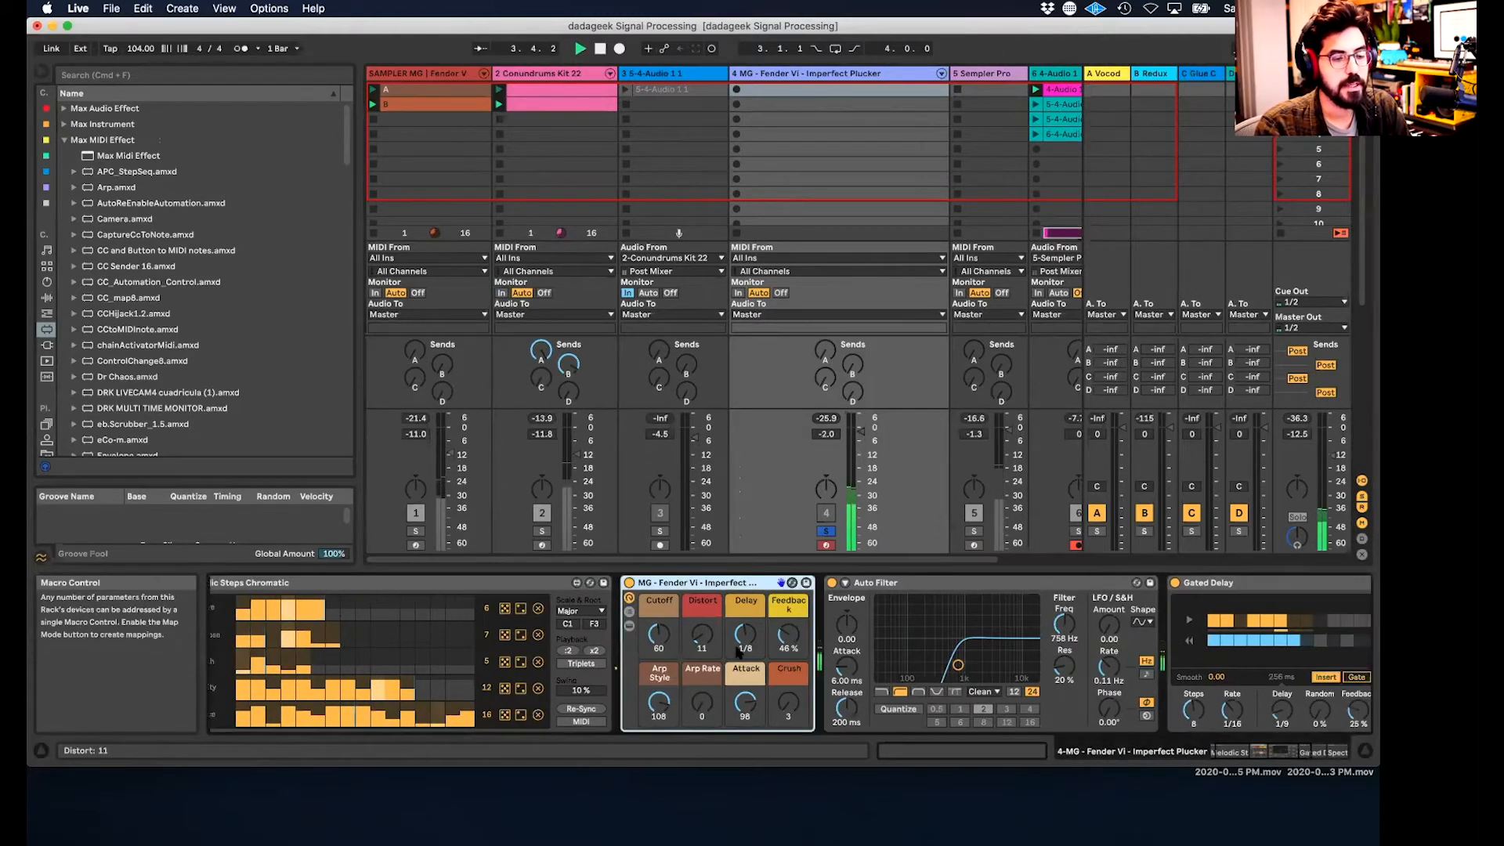
{"action": "scroll", "coordinate": [737, 652], "scroll_direction": "left", "scroll_amount": 10}
{"action": "scroll", "coordinate": [740, 652], "scroll_direction": "right", "scroll_amount": 10}
{"action": "left_click", "coordinate": [1054, 582]}
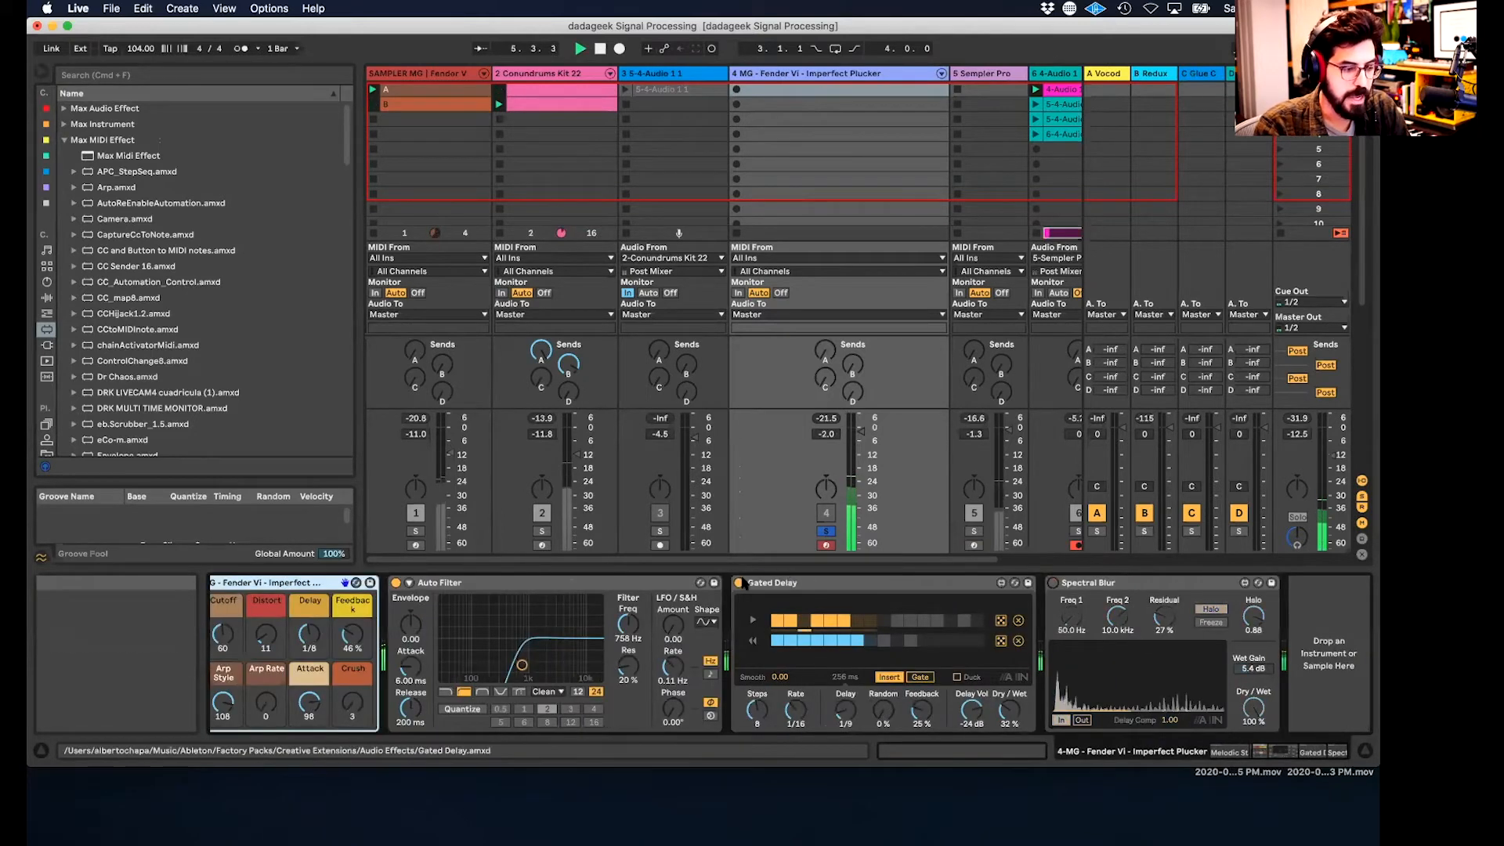
{"action": "left_click", "coordinate": [738, 582]}
{"action": "scroll", "coordinate": [321, 607], "scroll_direction": "left", "scroll_amount": 10}
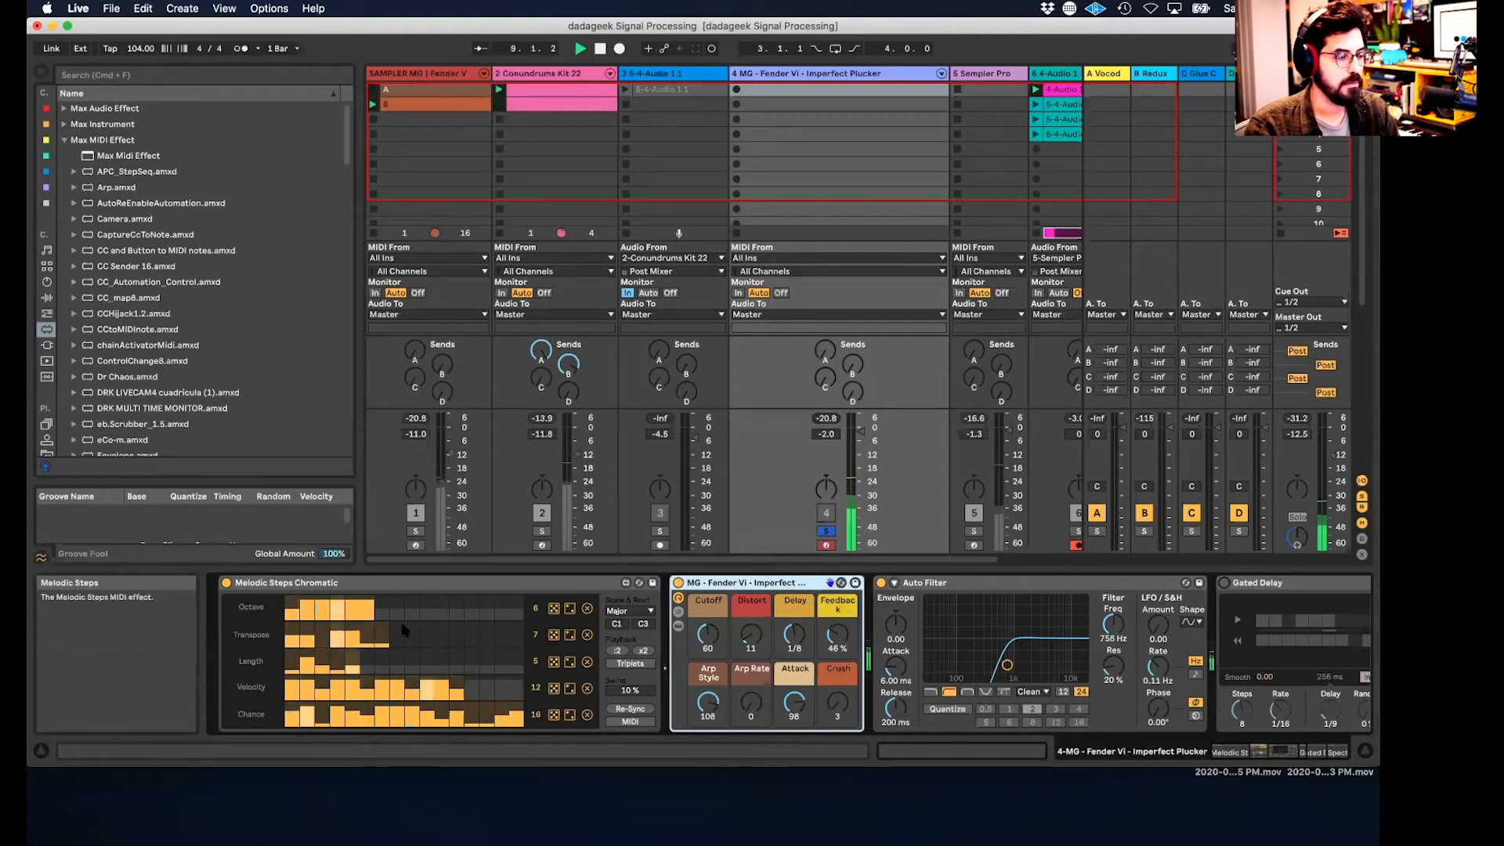
- Compare the sound with Melodic Steps off and on, and solo the 2 Conundrums Kit 22 track together with the Fender track
{"action": "left_click", "coordinate": [226, 584]}
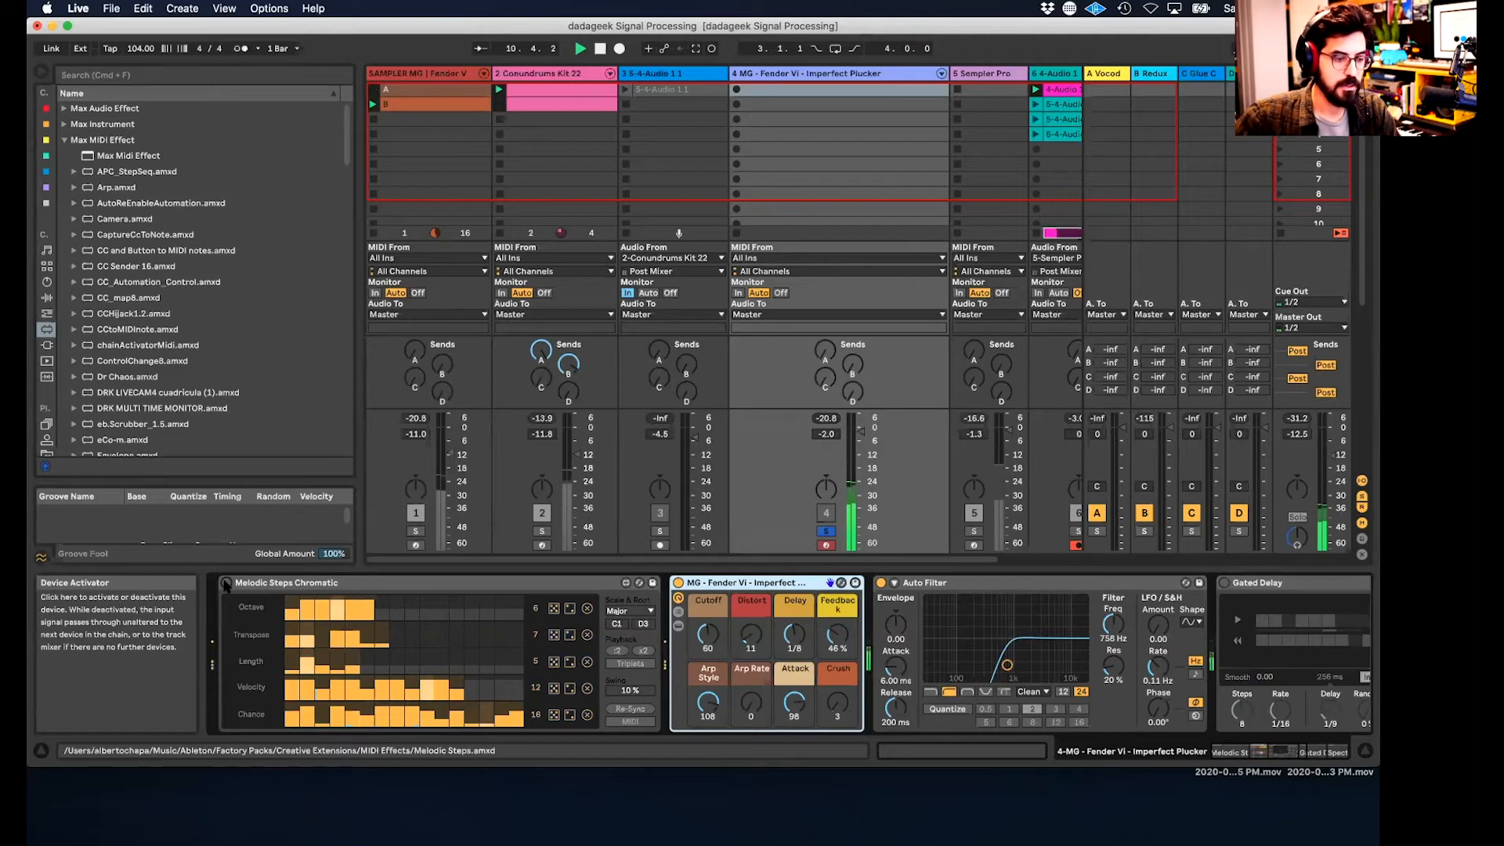
{"action": "left_click", "coordinate": [227, 584]}
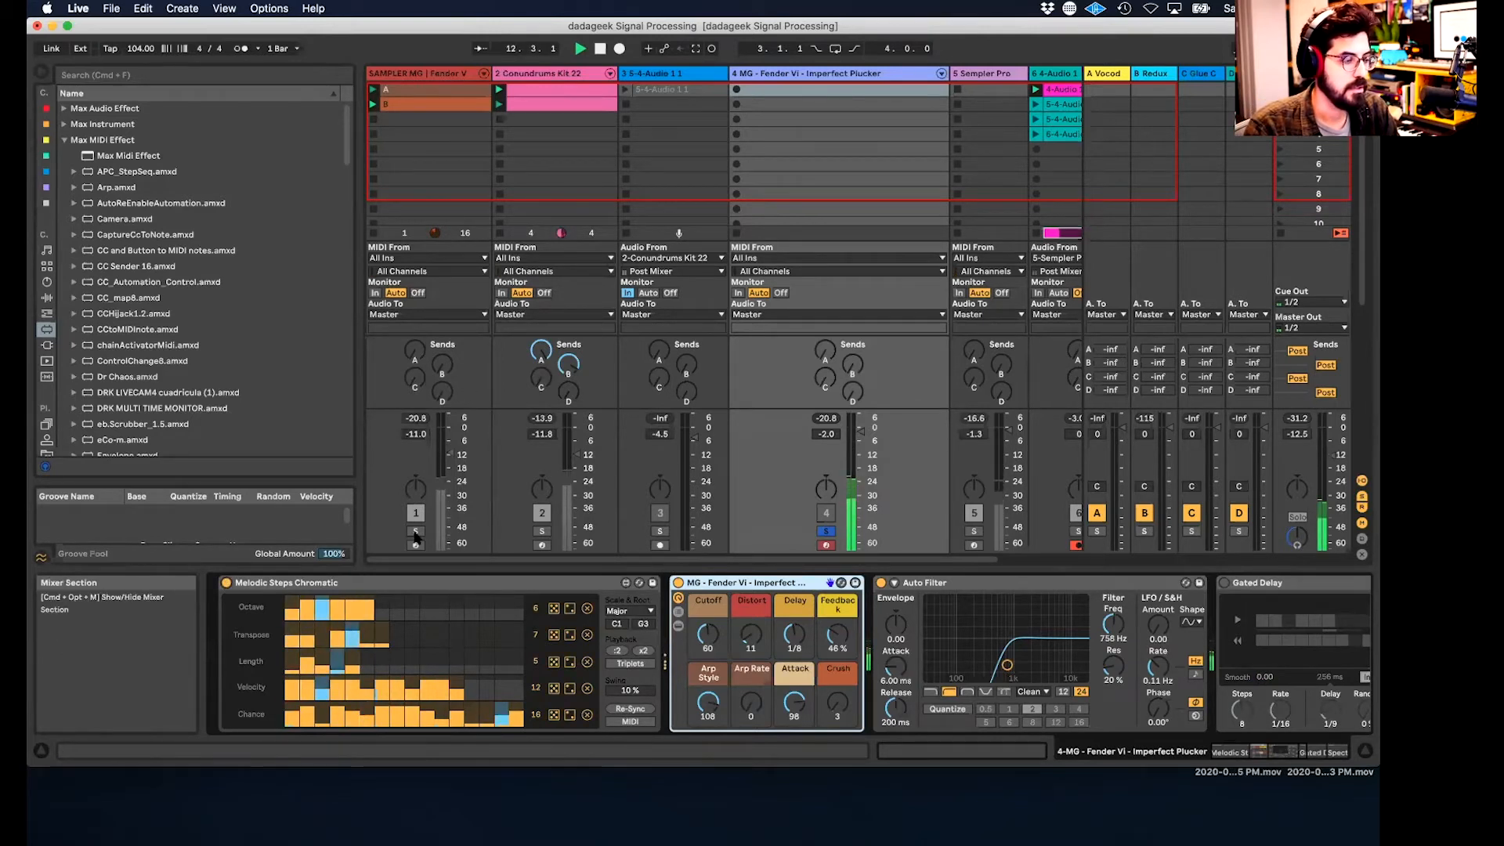
{"action": "left_click", "coordinate": [542, 531]}
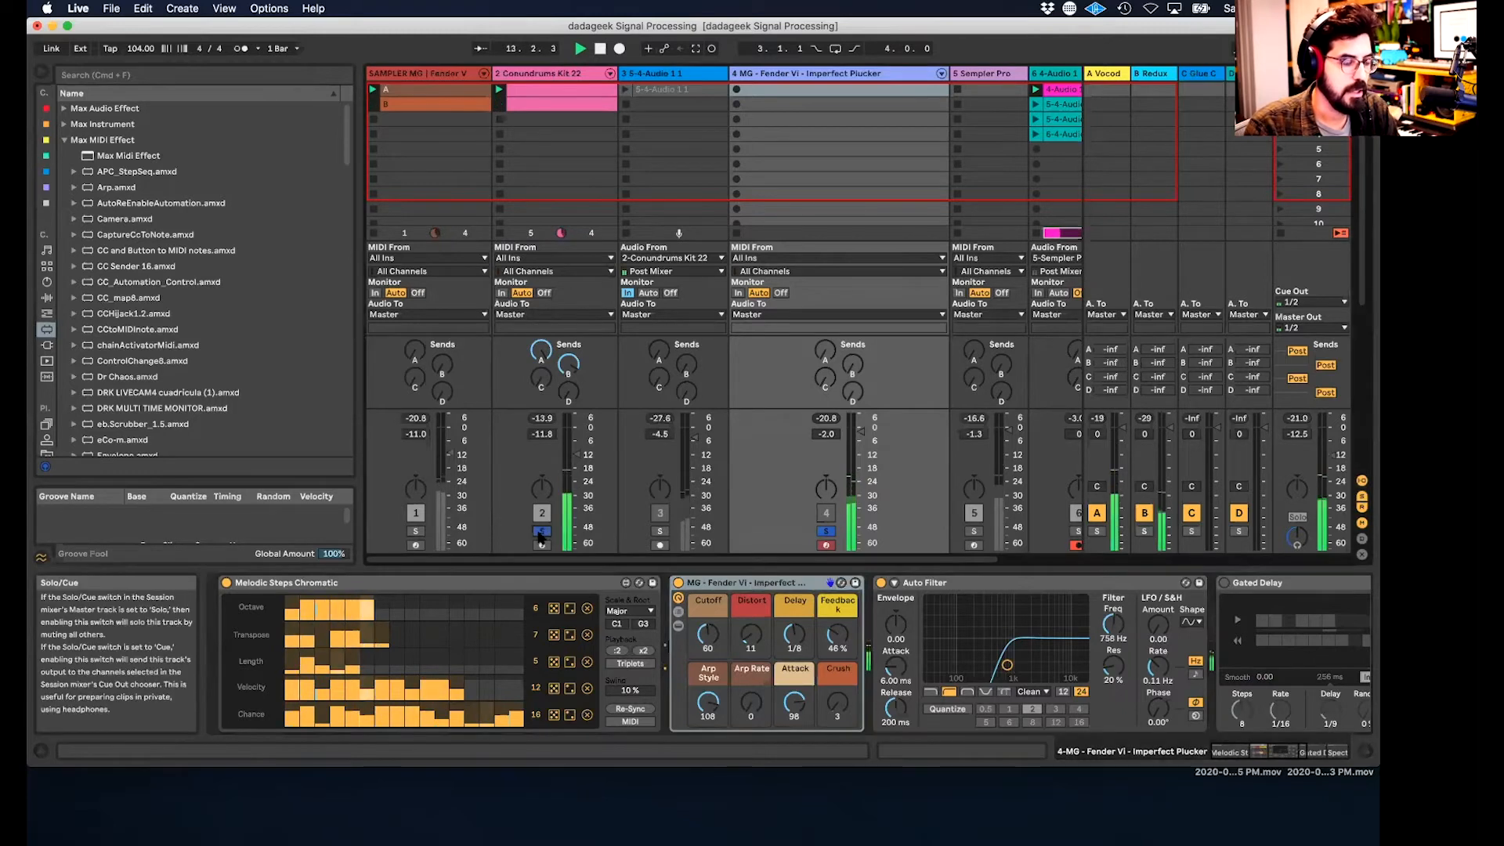
{"action": "left_click", "coordinate": [416, 531]}
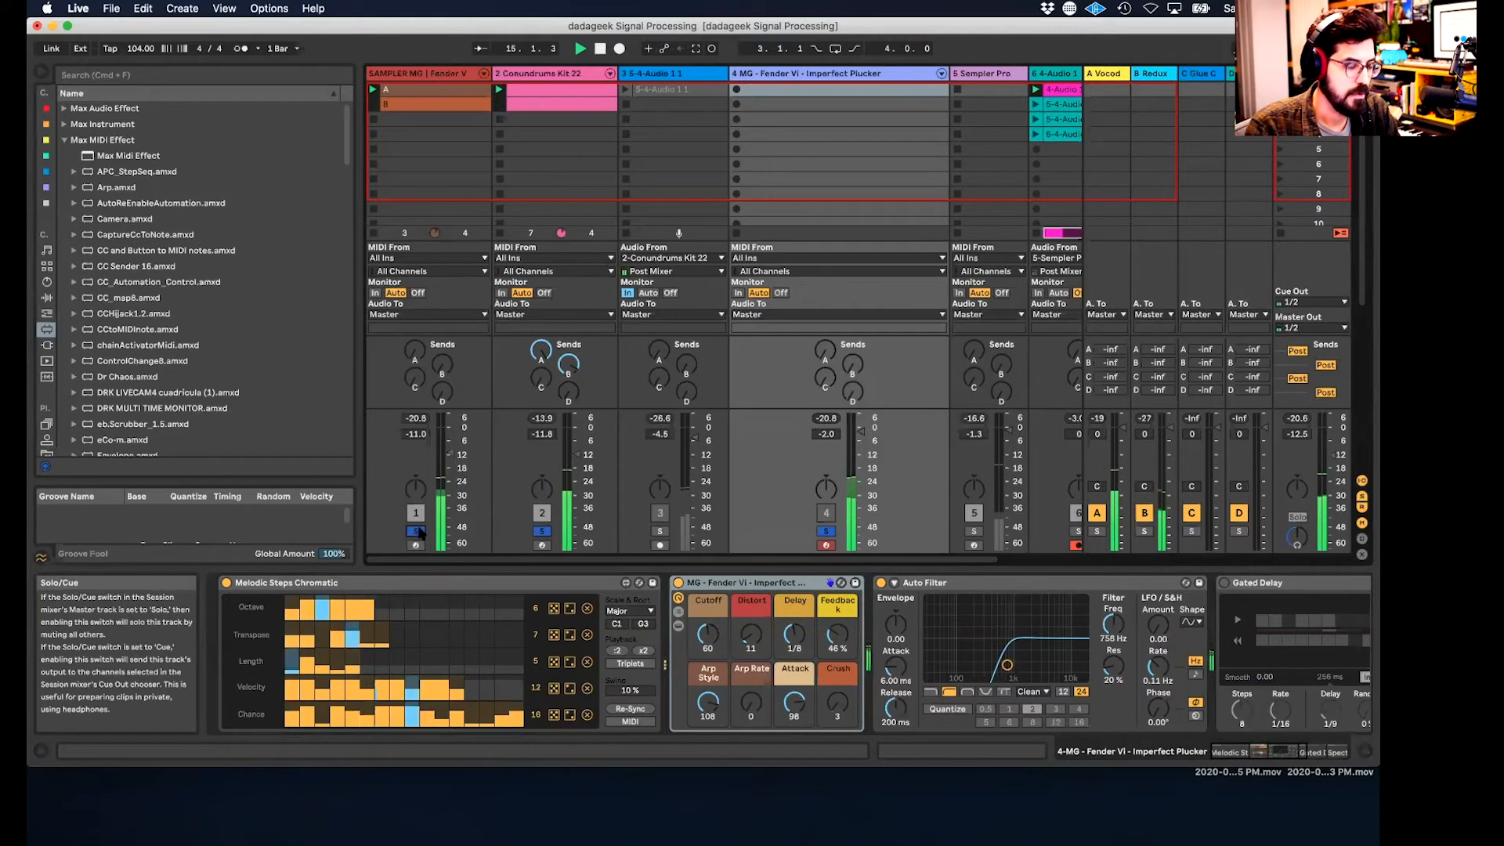
{"action": "left_click", "coordinate": [416, 531]}
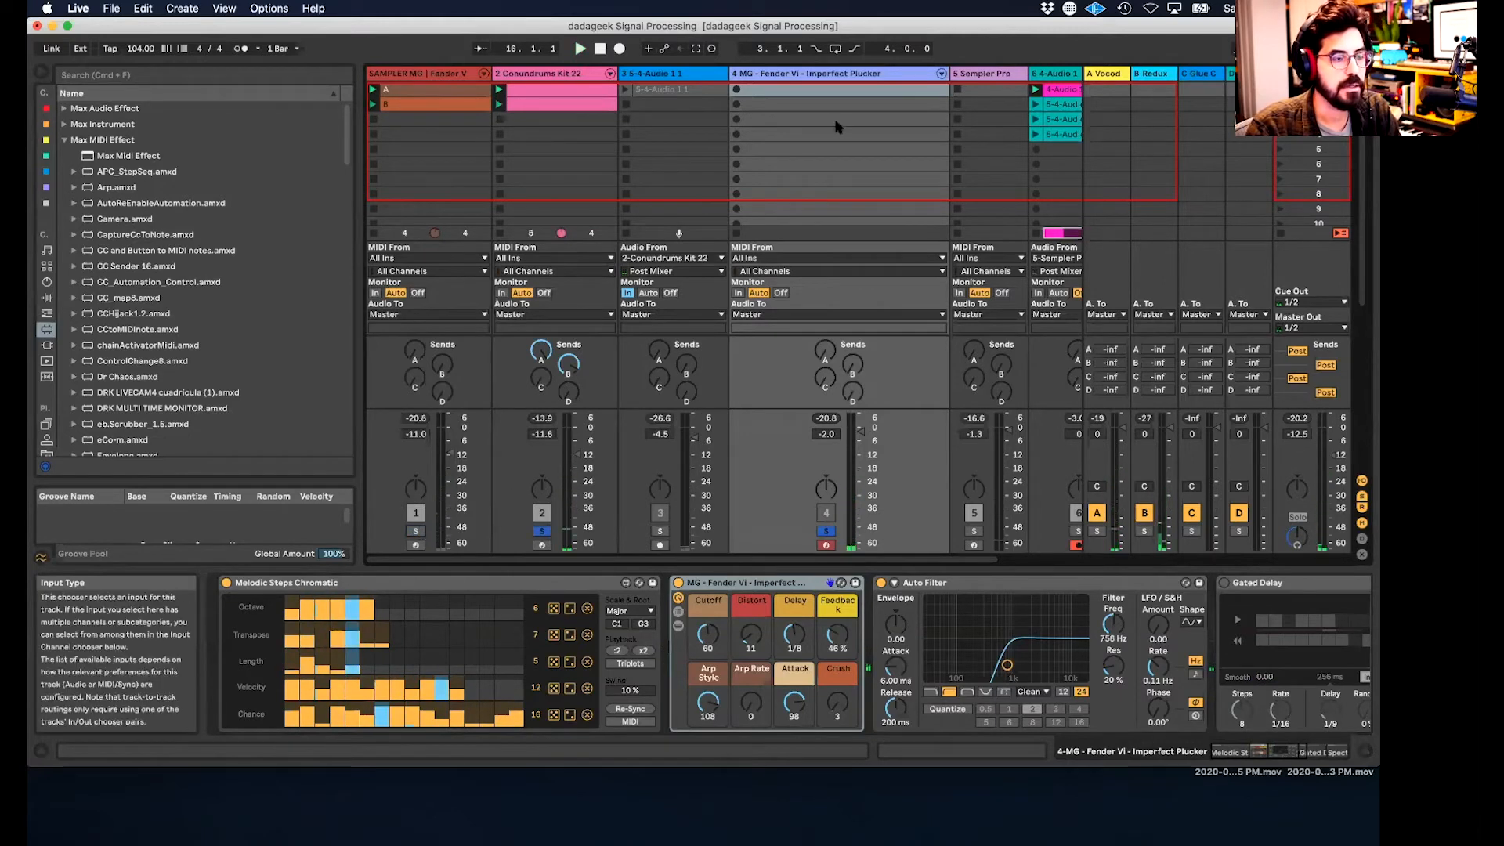
- Set track 6's audio input to 4-MG - Fender Vi - Imperfect Plucker and record a new clip into its fifth slot
{"action": "left_click", "coordinate": [809, 79]}
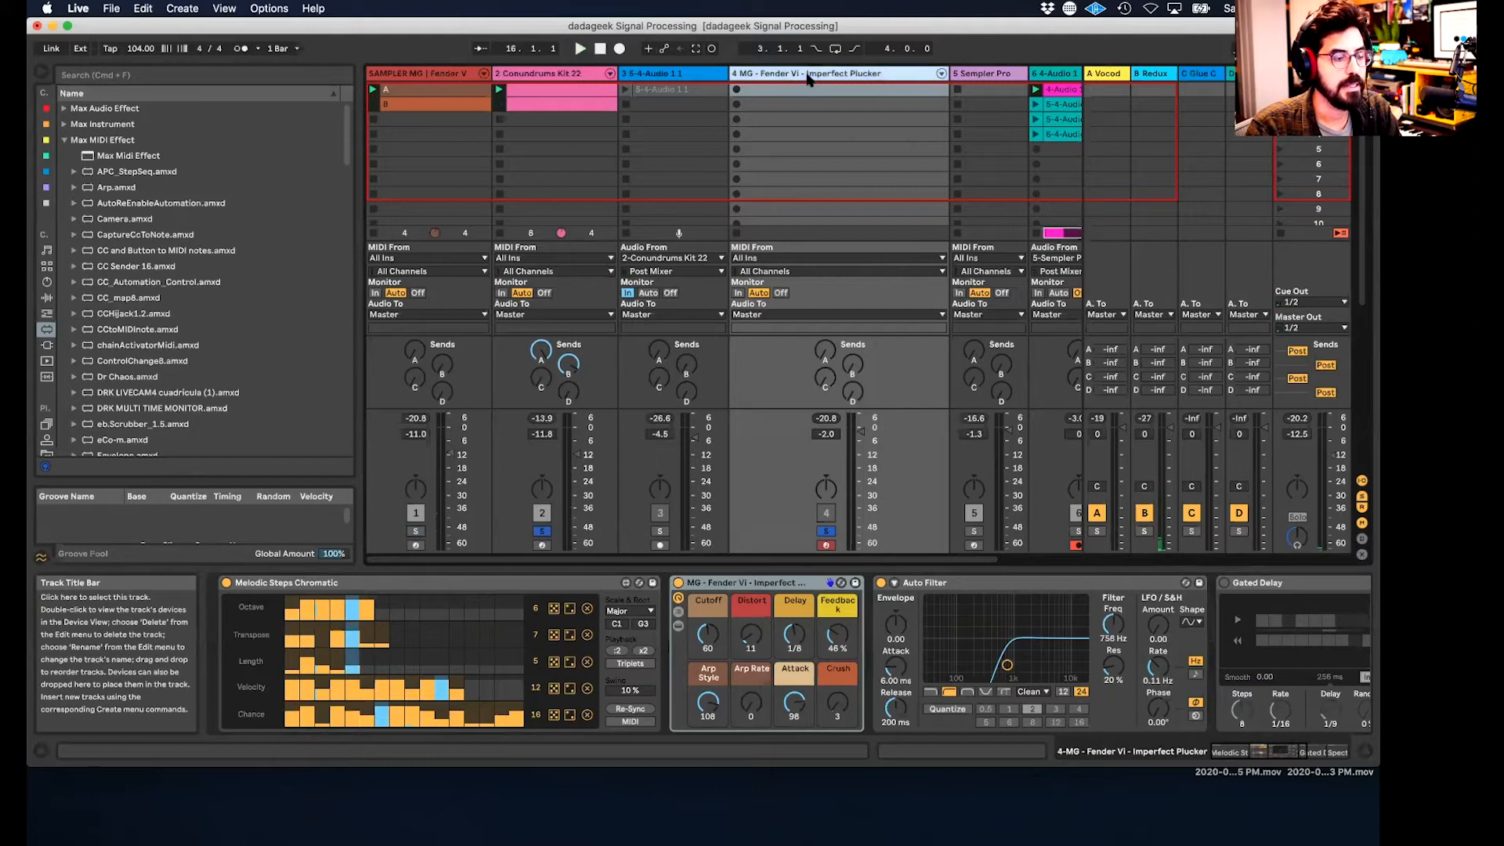
{"action": "scroll", "coordinate": [949, 132], "scroll_direction": "right", "scroll_amount": 3}
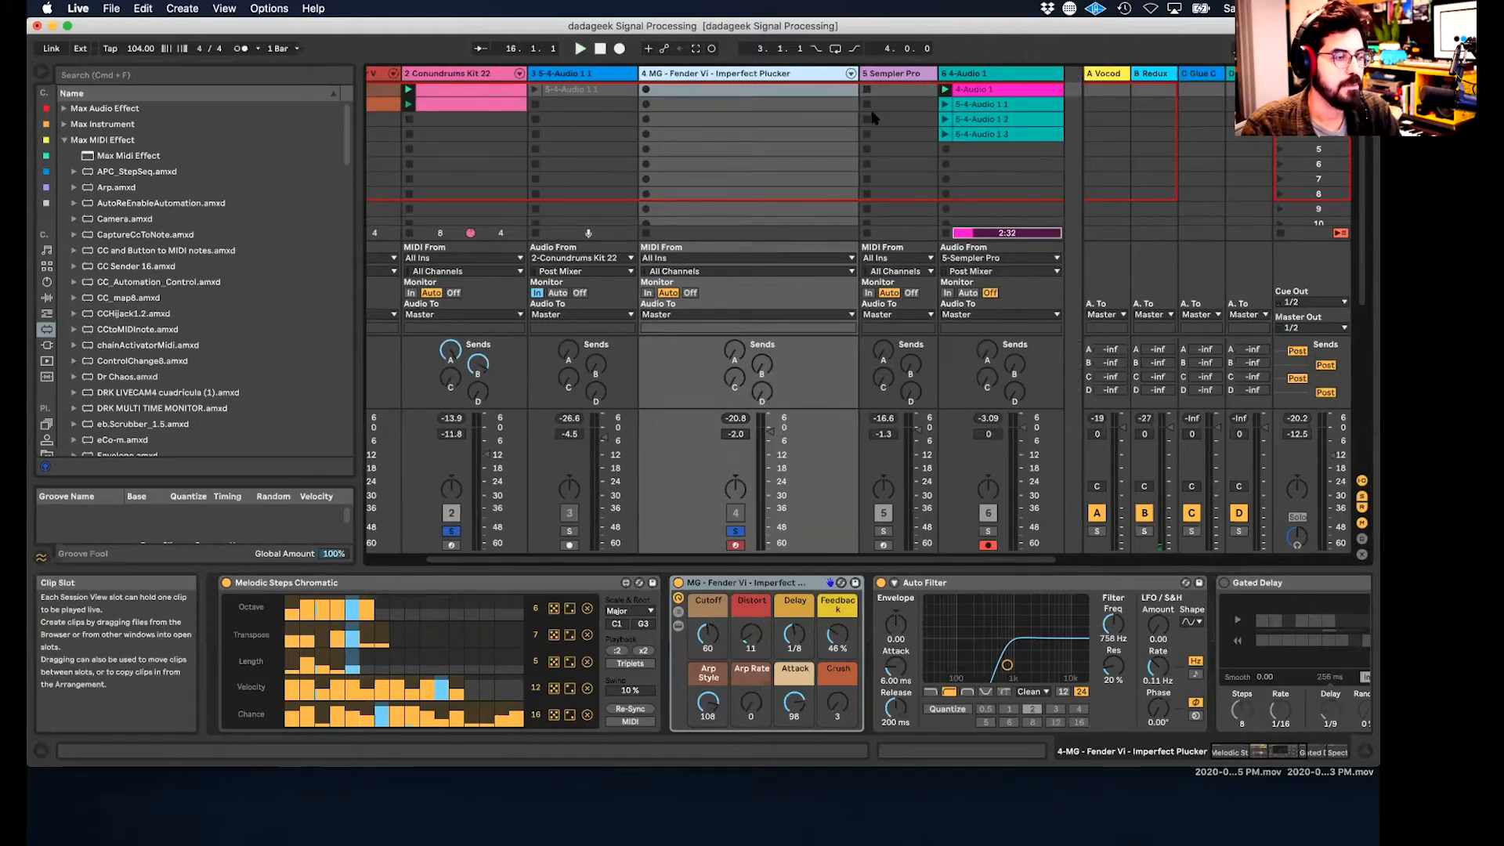
{"action": "left_click", "coordinate": [972, 258]}
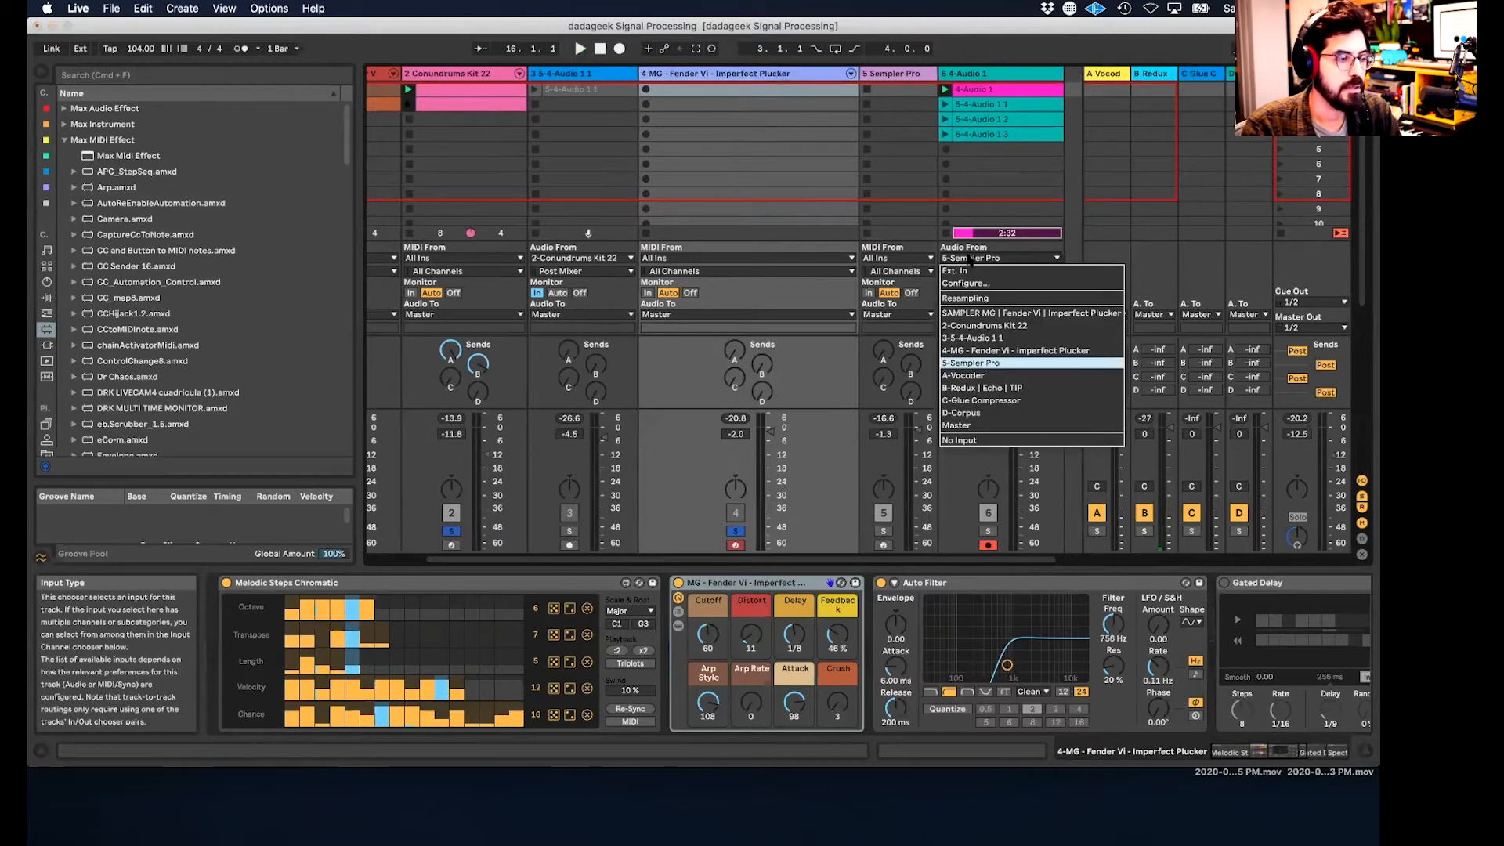
{"action": "left_click", "coordinate": [972, 352]}
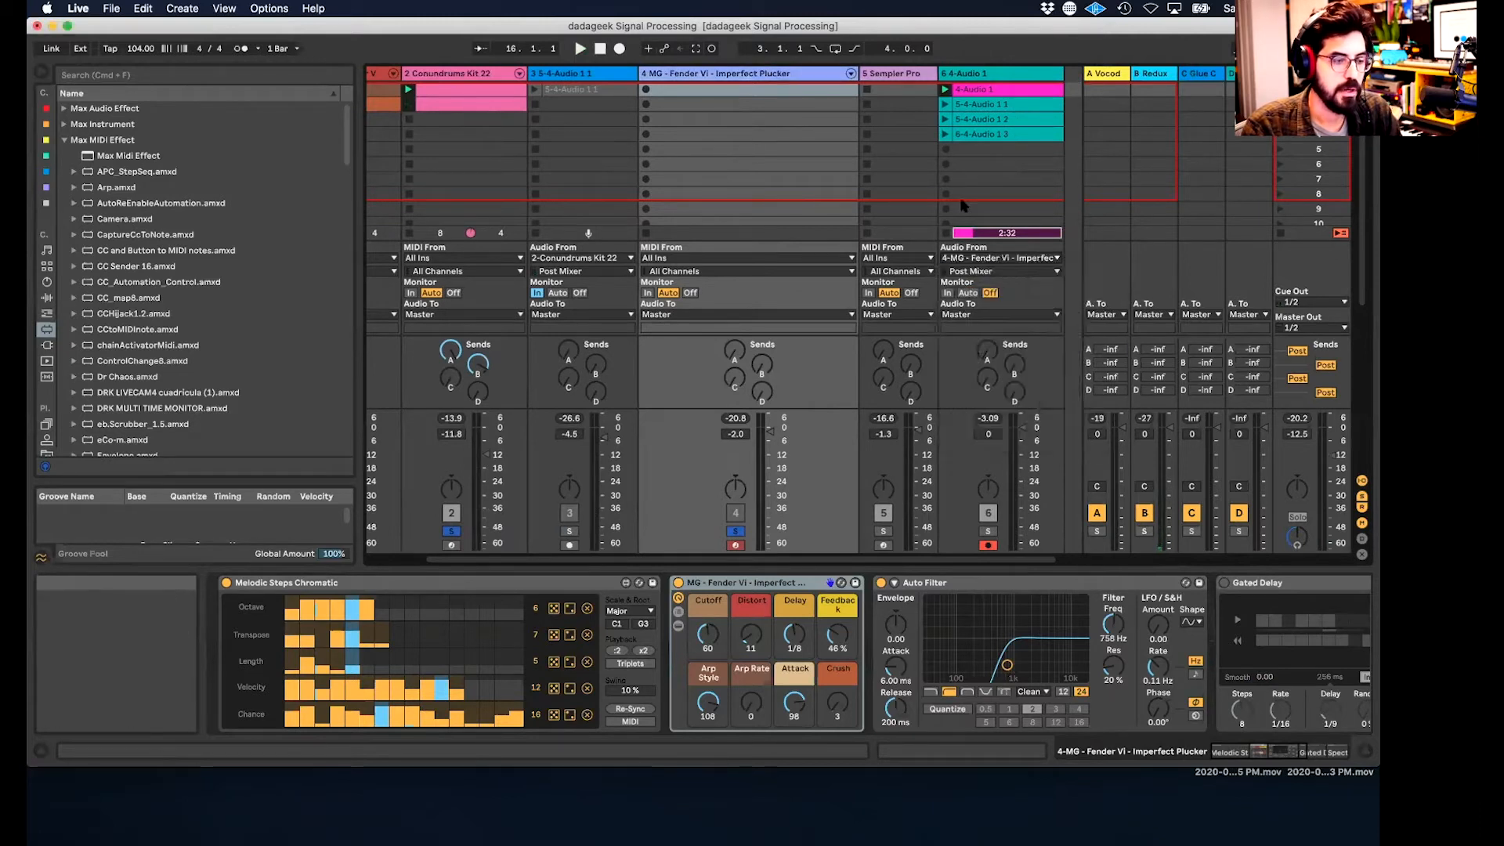
{"action": "left_click", "coordinate": [945, 149]}
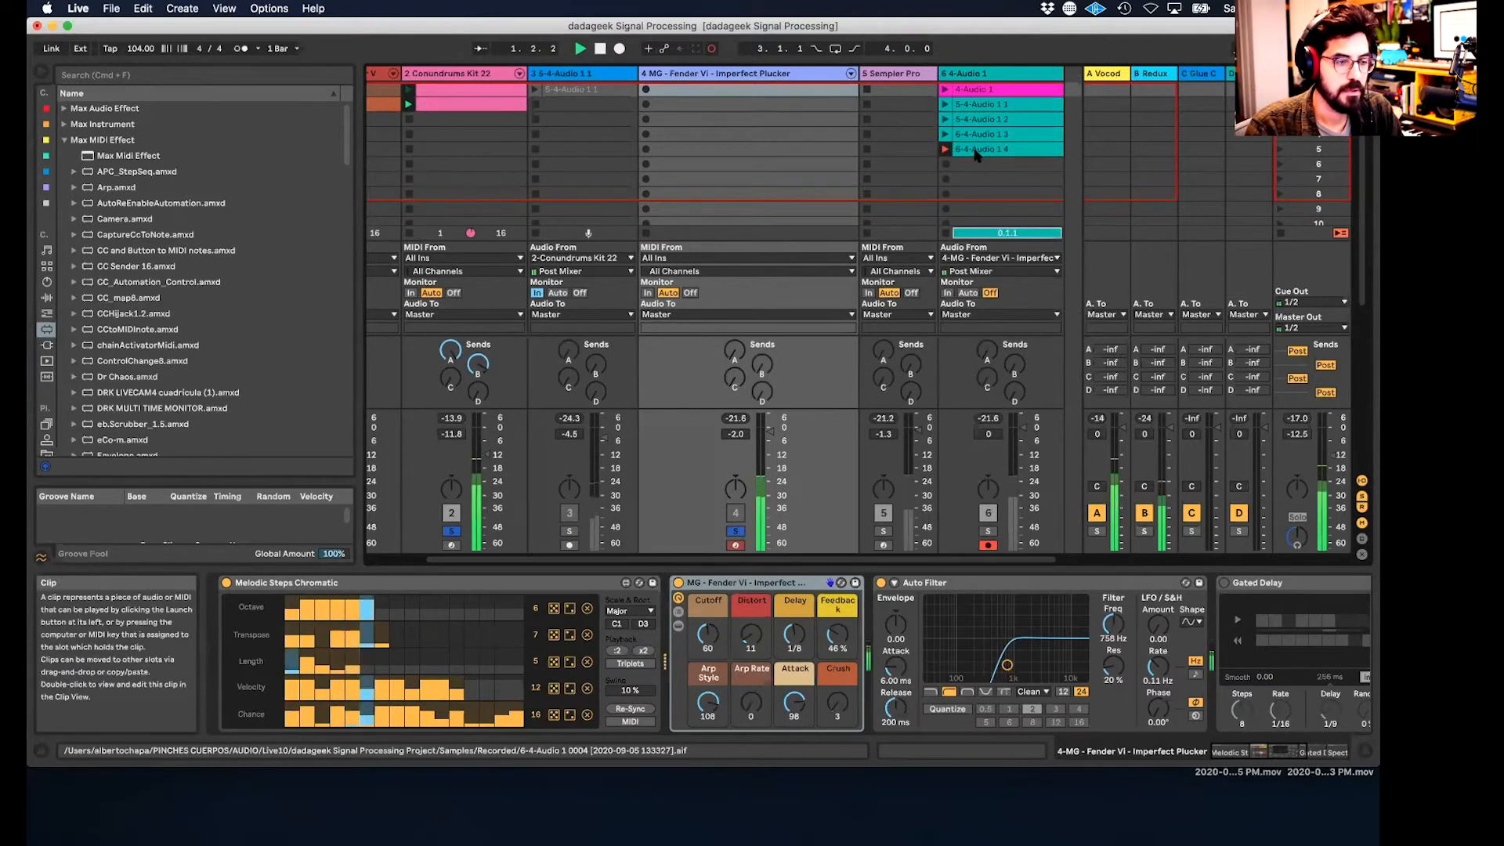
{"action": "left_click", "coordinate": [975, 151]}
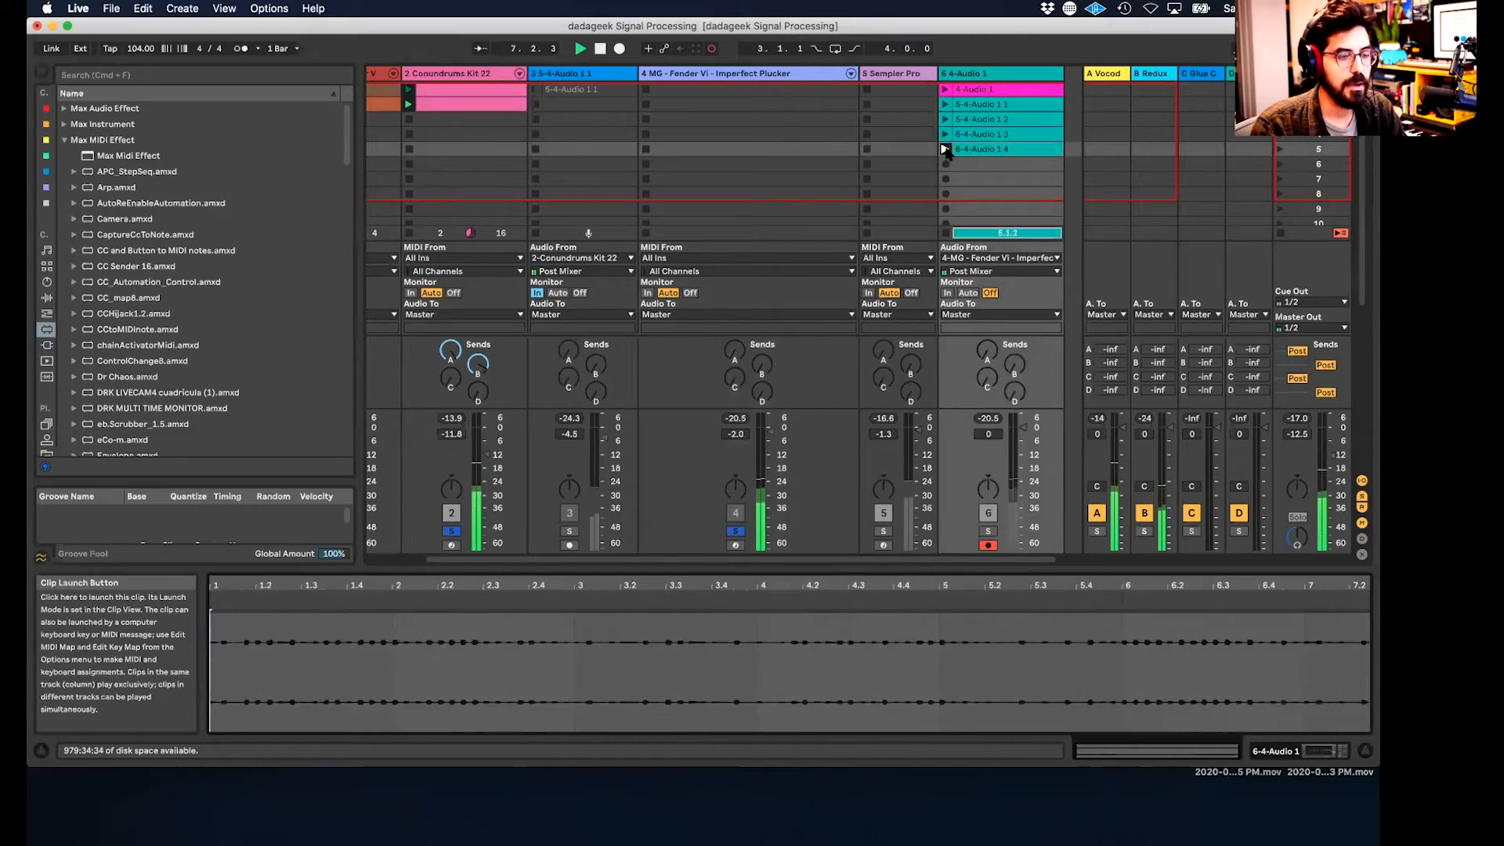
- Play the MG - Fender Vi track soloed on its own and randomize the Melodic Steps patterns, including Velocity and Chance
{"action": "left_click", "coordinate": [883, 74]}
{"action": "left_click", "coordinate": [809, 74]}
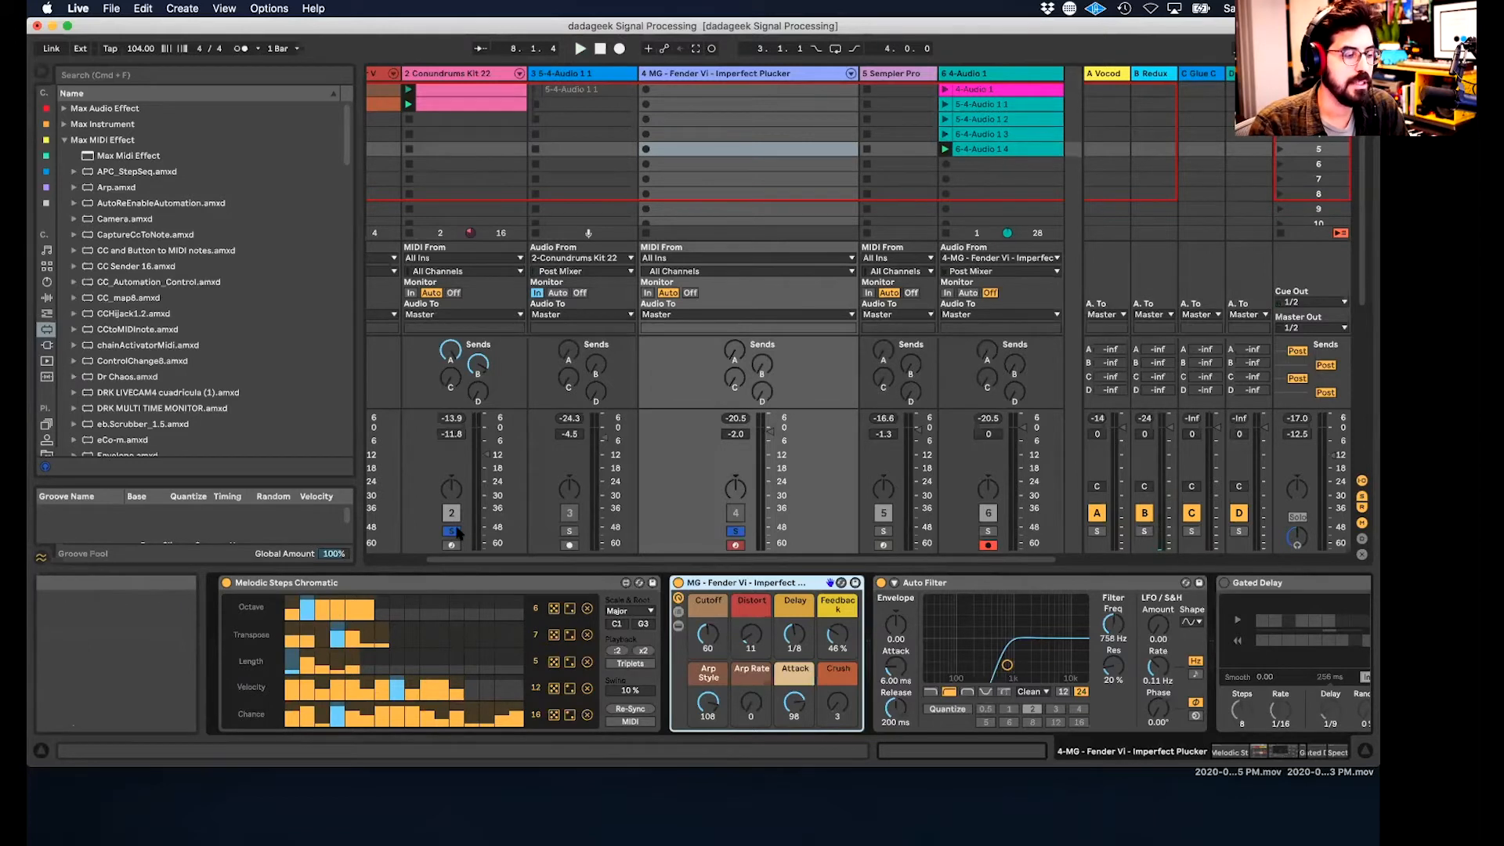
{"action": "scroll", "coordinate": [649, 523], "scroll_direction": "left", "scroll_amount": 3}
{"action": "key", "text": "space"}
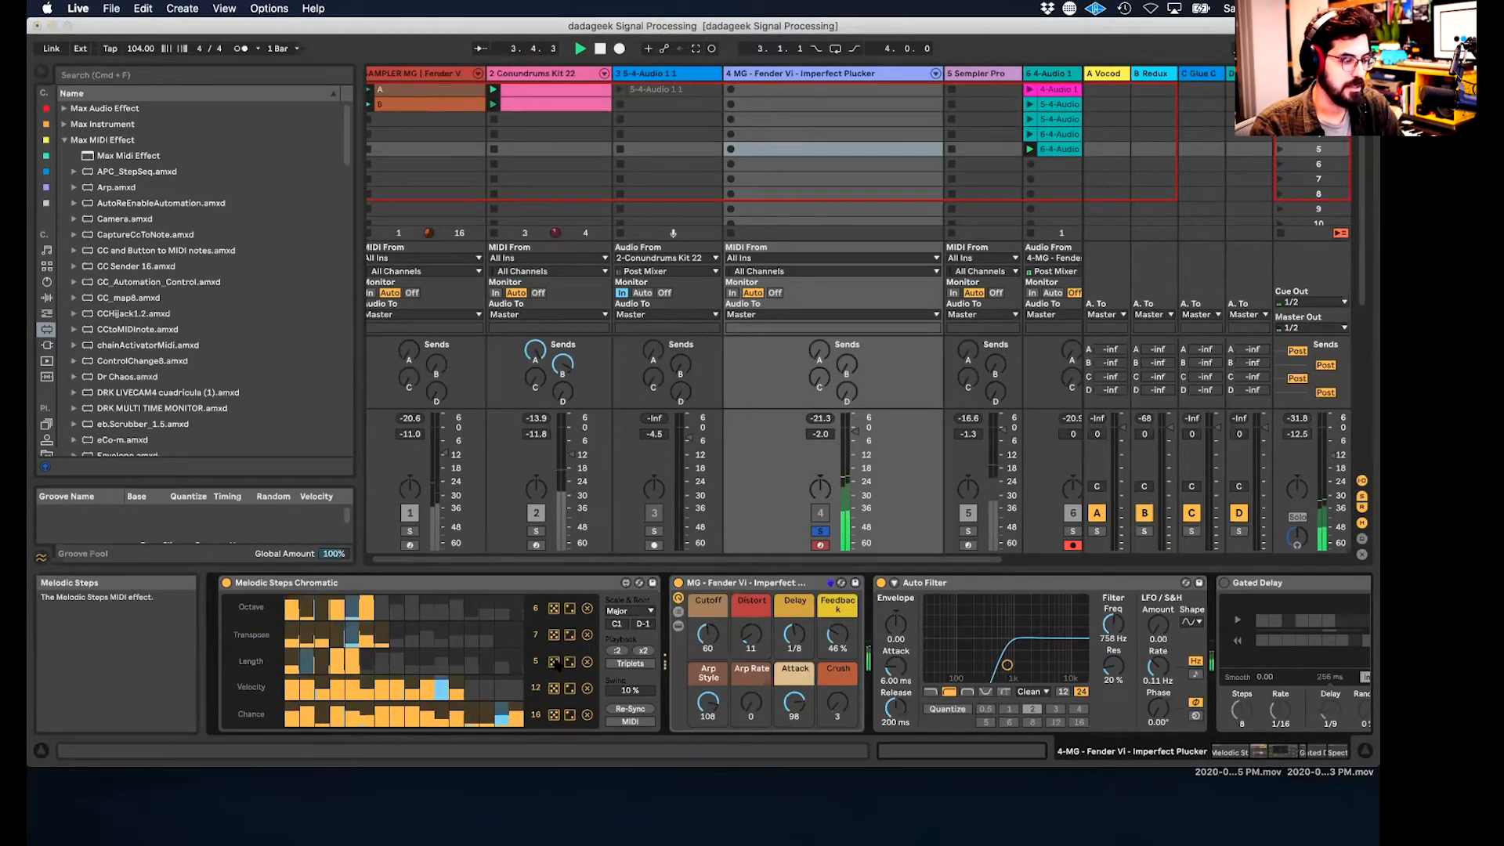
{"action": "left_click", "coordinate": [554, 688]}
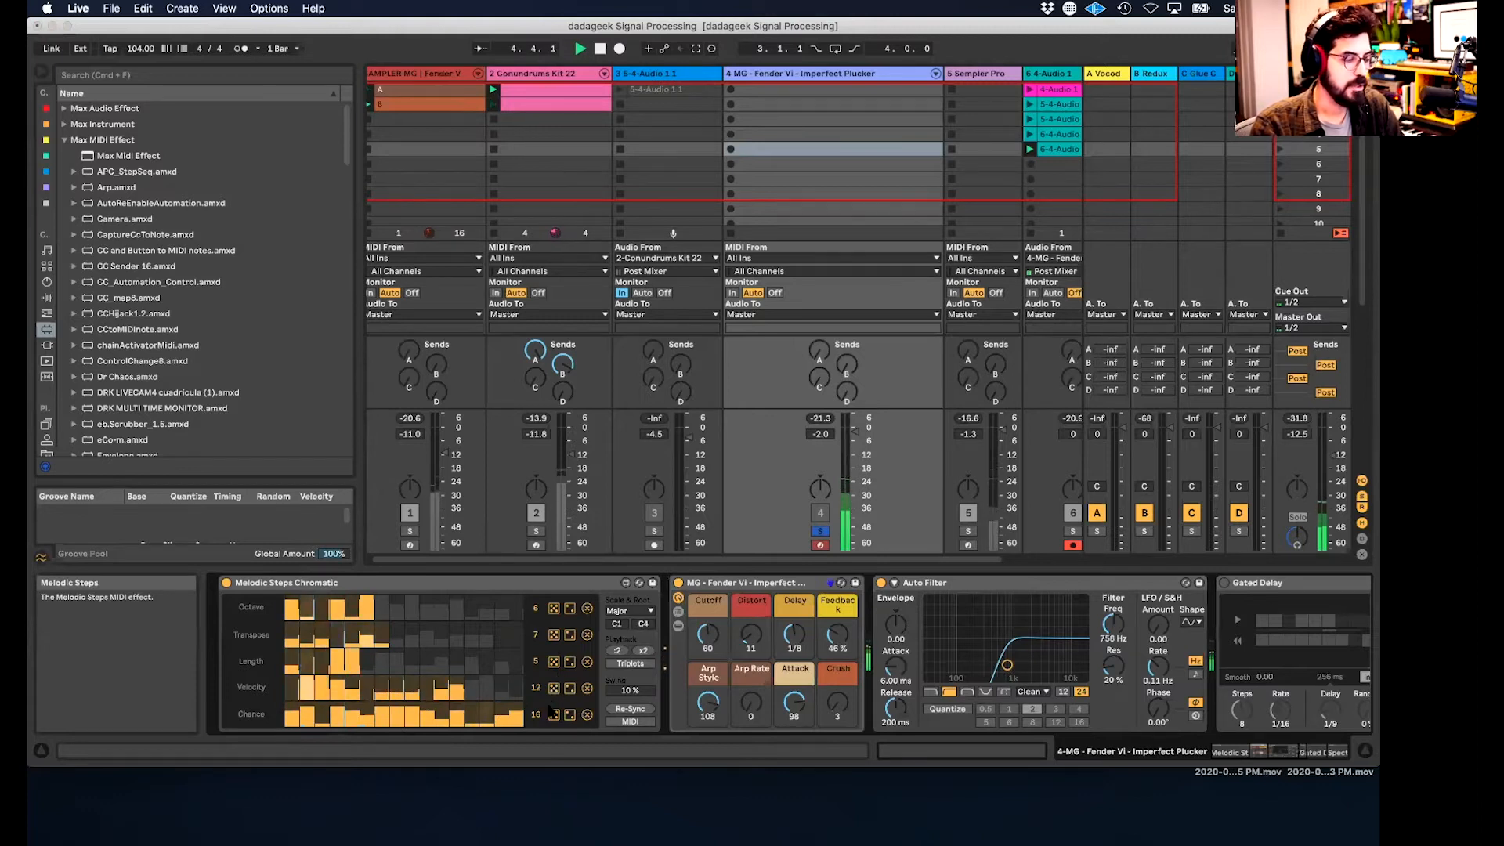
{"action": "left_click", "coordinate": [553, 715]}
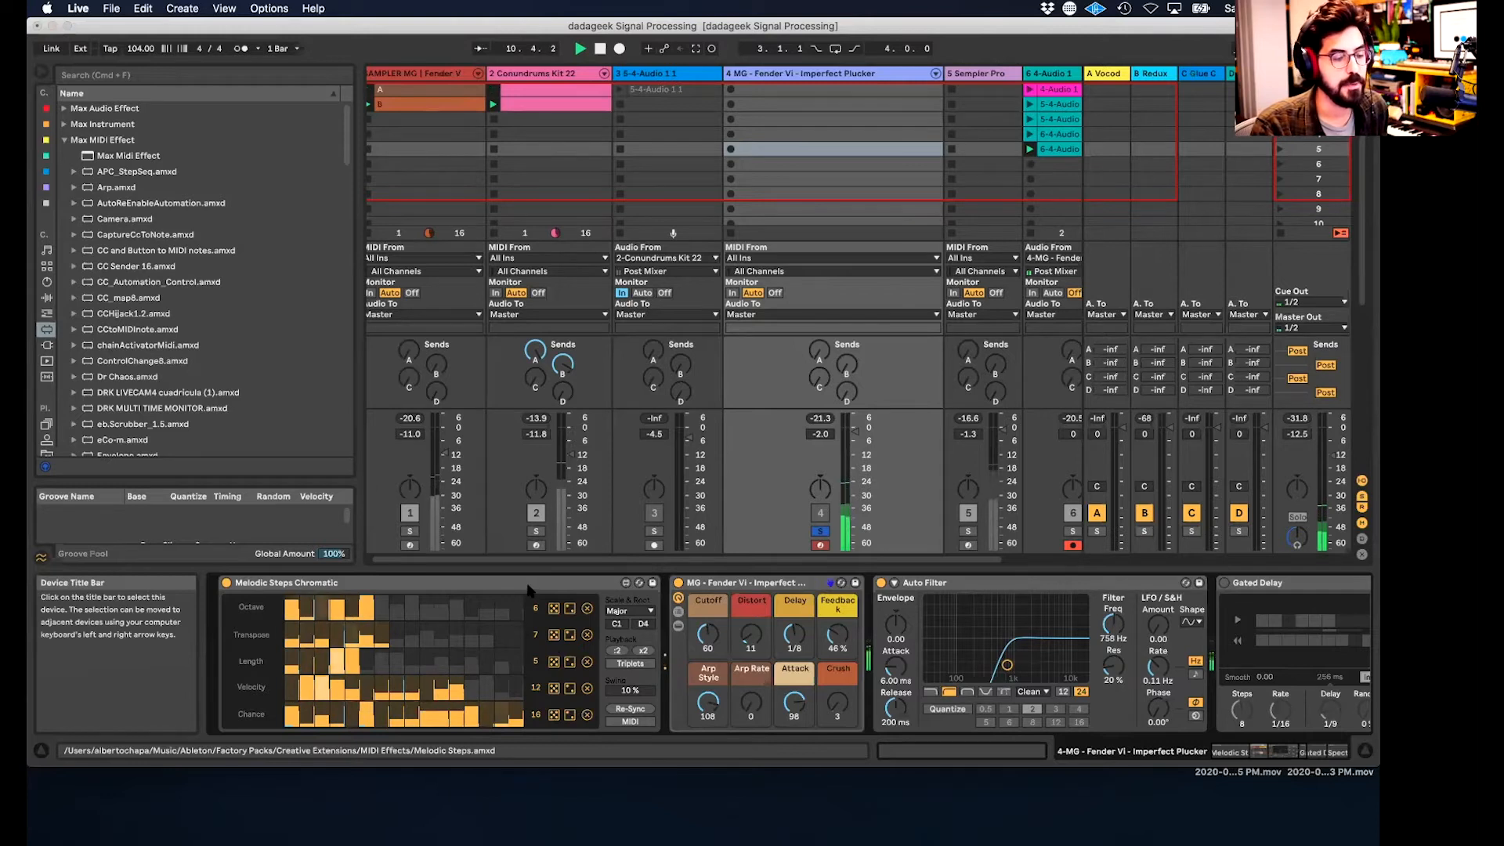
- Set the Auto Filter's frequency to 844 Hz on the Fender track and compare the sound with the filter off and on
{"action": "left_click", "coordinate": [737, 585]}
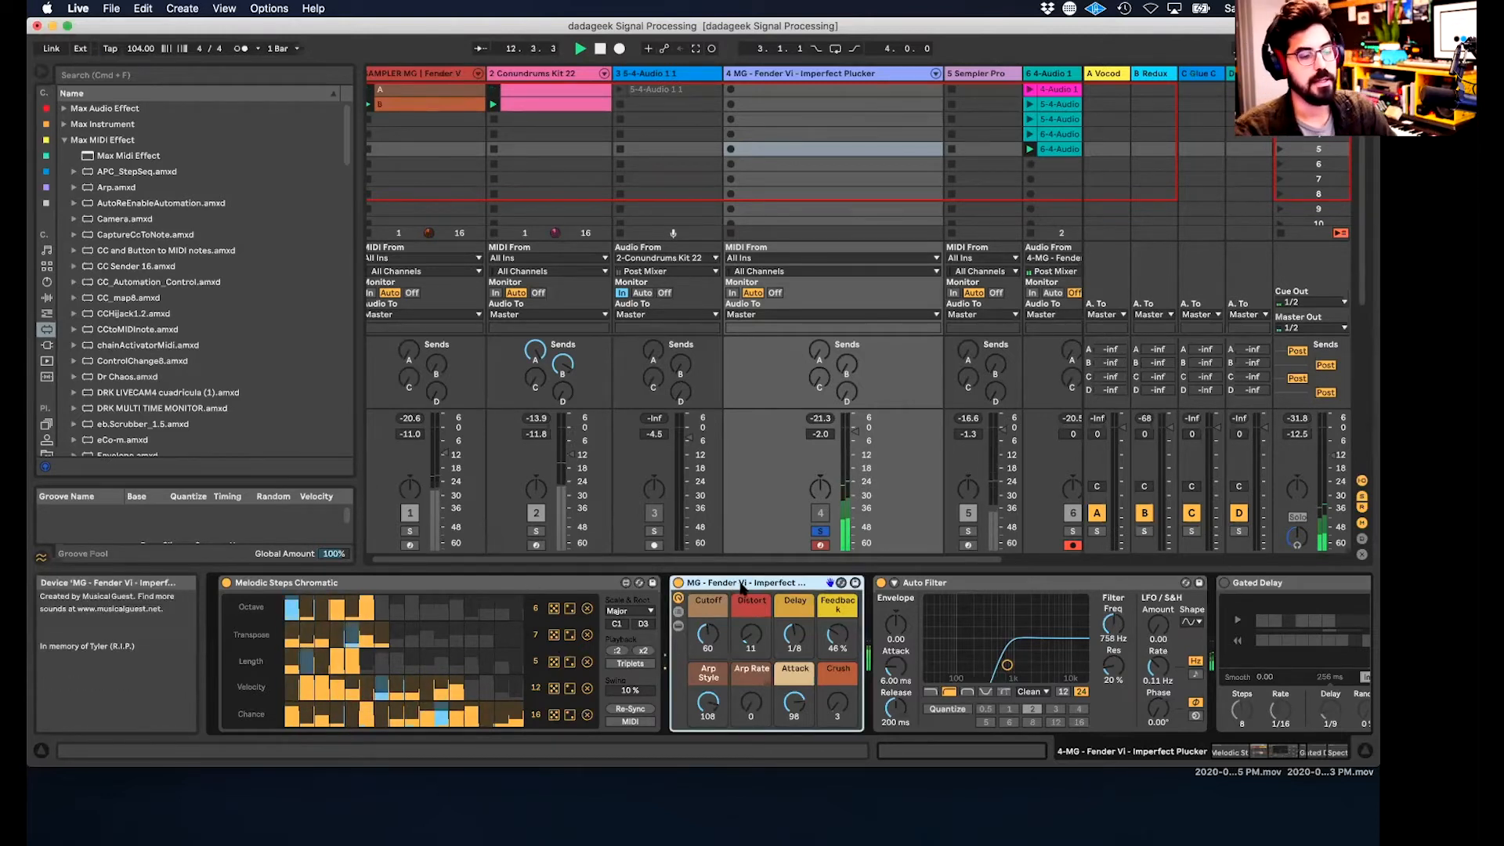
{"action": "scroll", "coordinate": [705, 596], "scroll_direction": "right", "scroll_amount": 5}
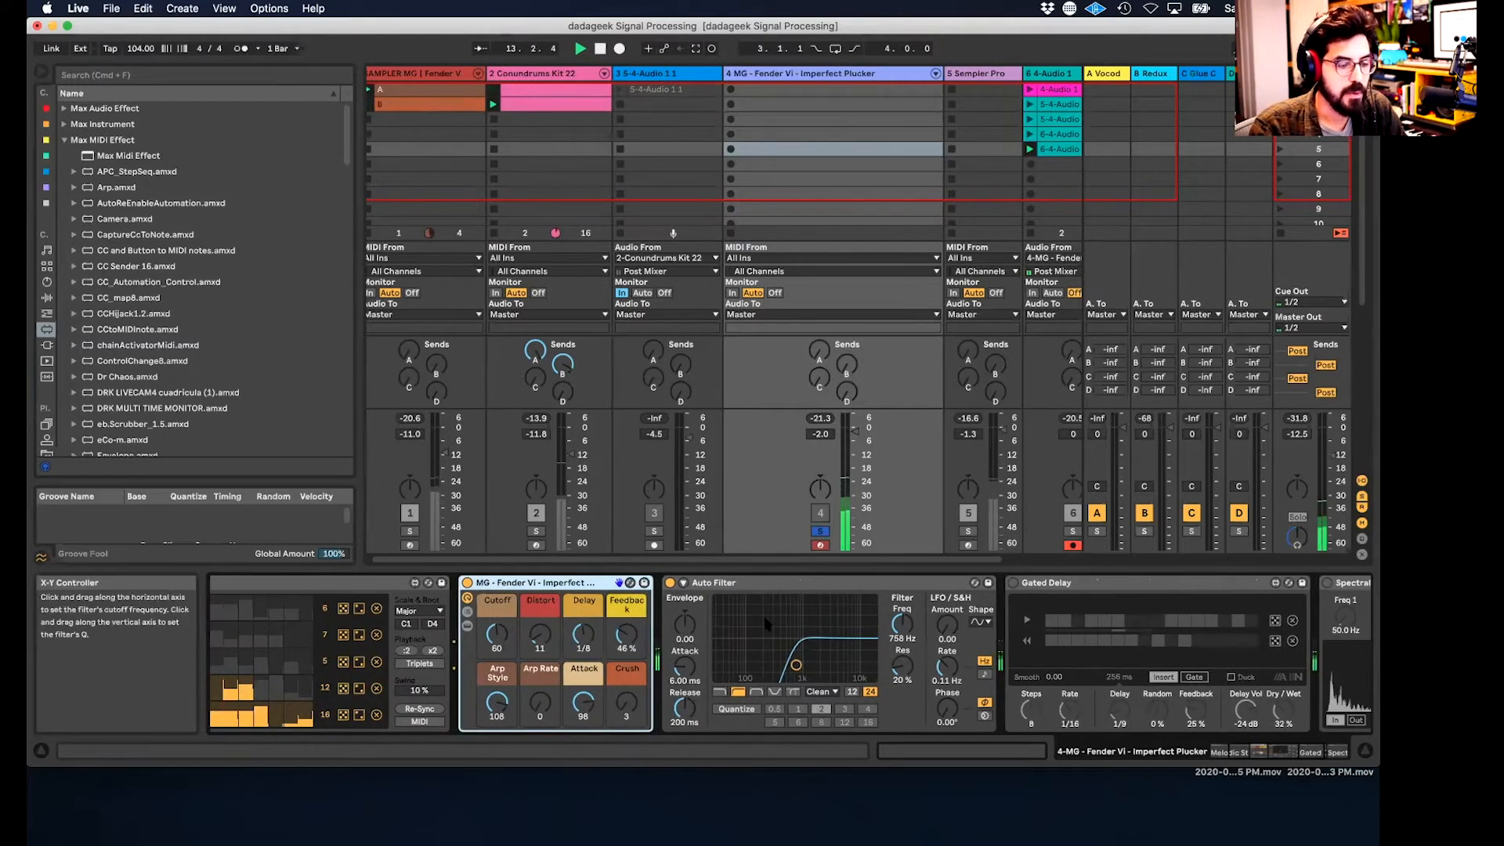
{"action": "left_click", "coordinate": [669, 583]}
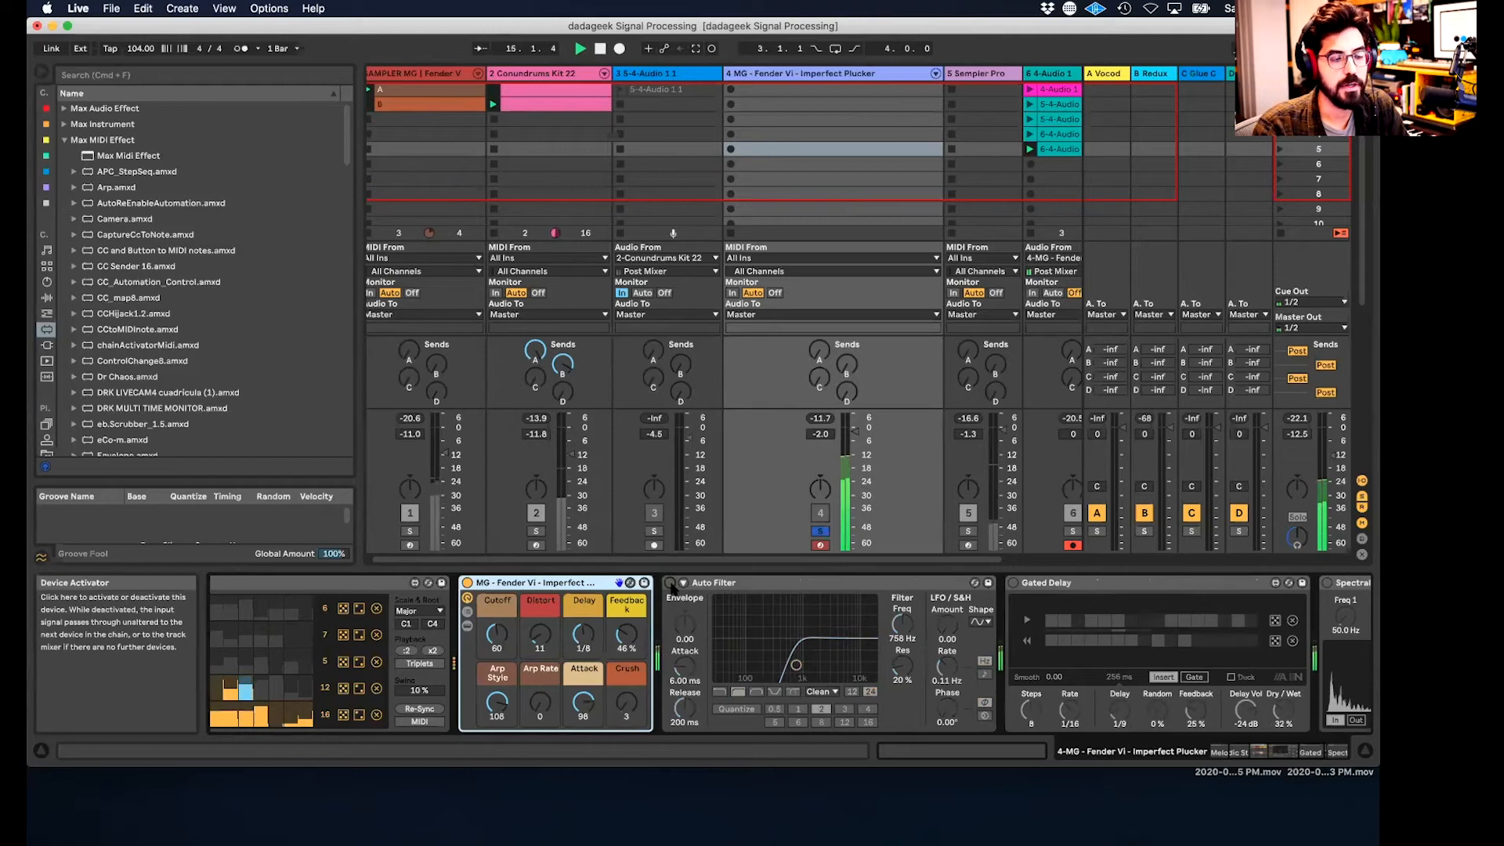
{"action": "left_click", "coordinate": [670, 583]}
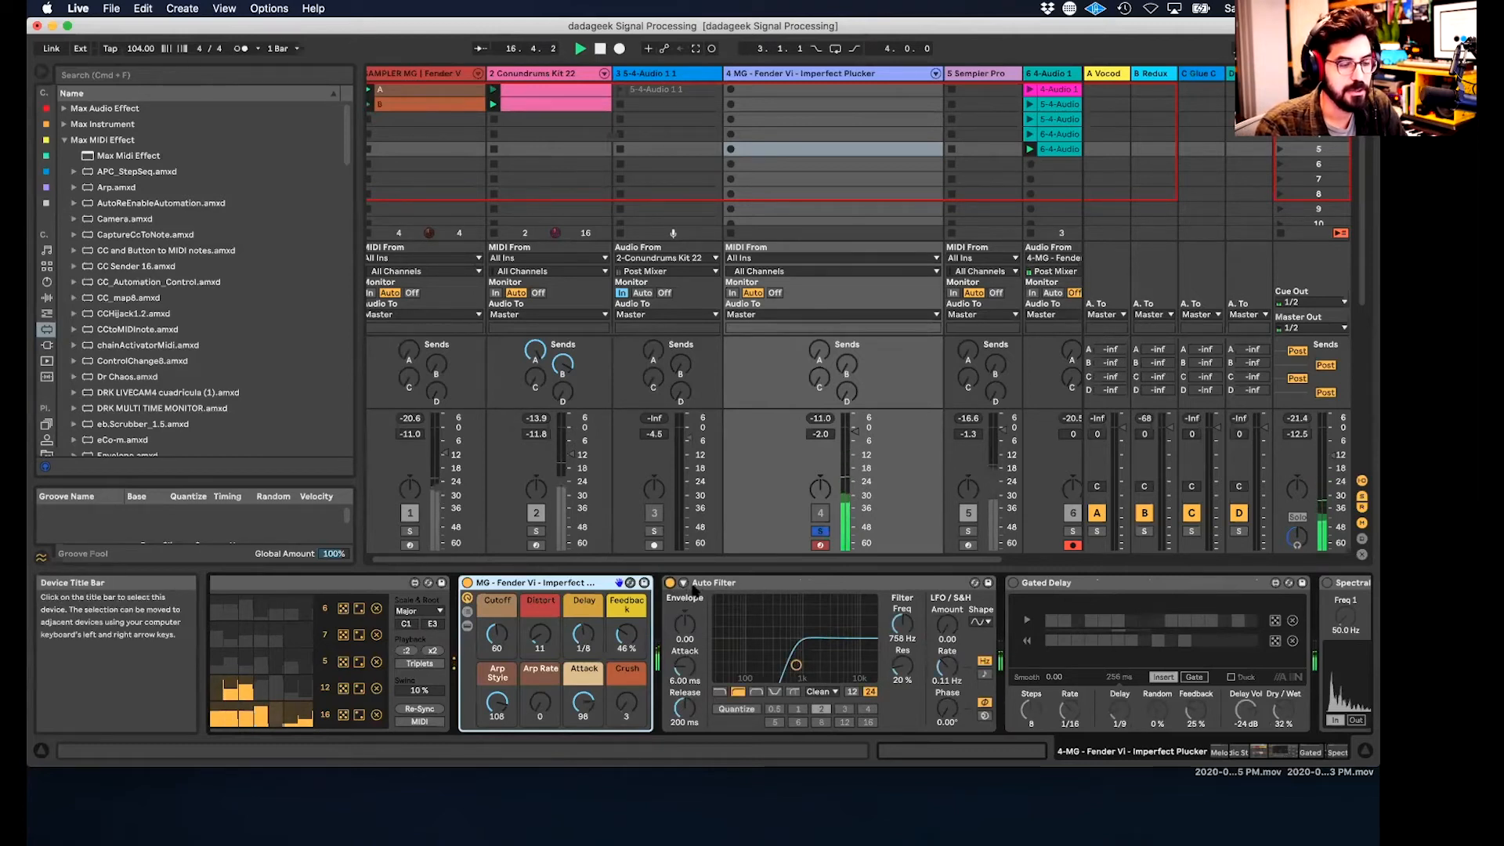
{"action": "left_click_drag", "start_coordinate": [797, 661], "coordinate": [799, 661]}
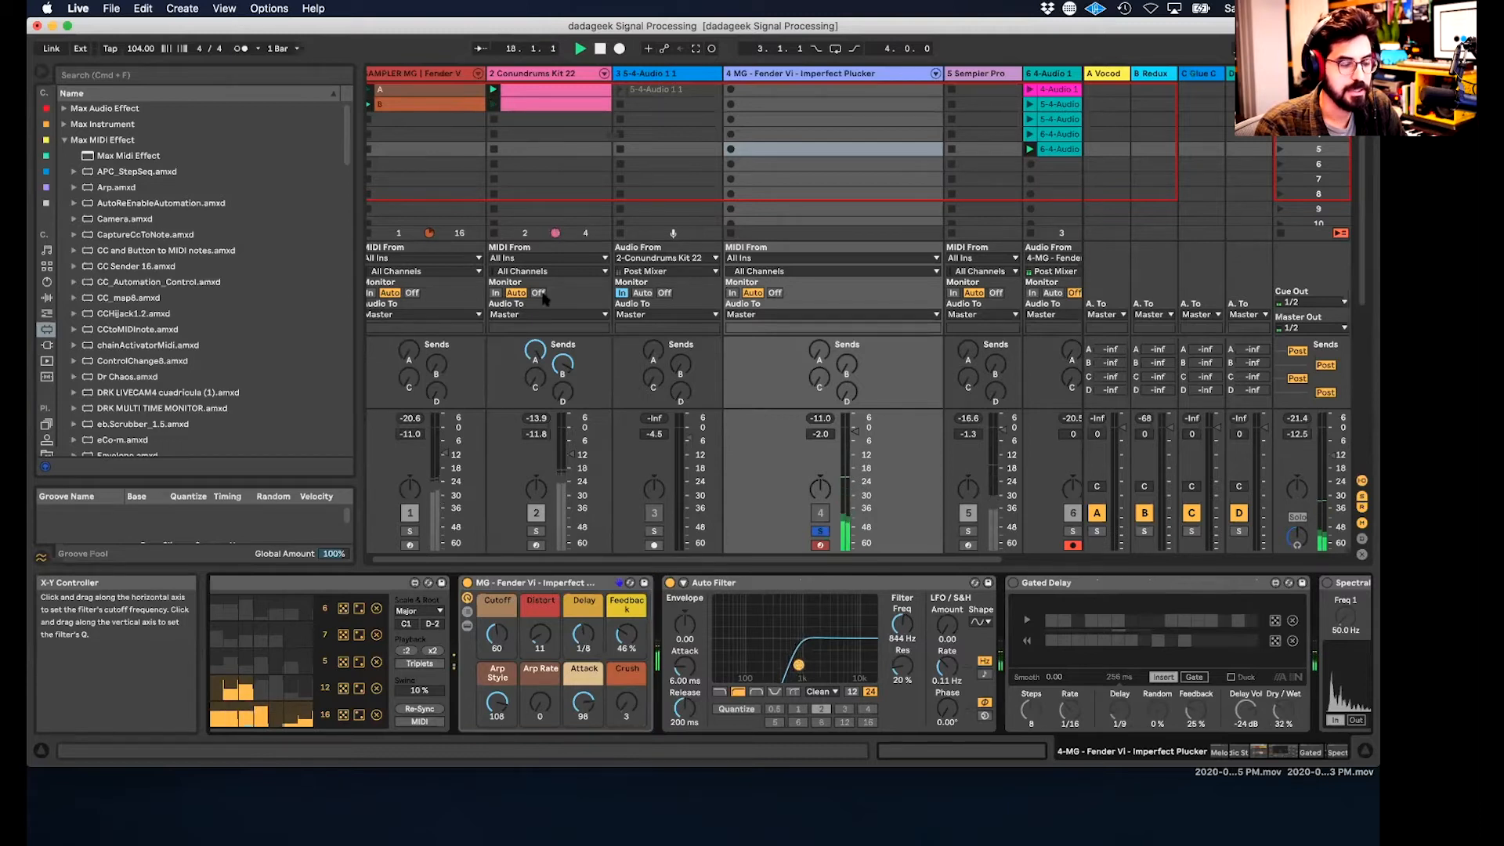
{"action": "left_click", "coordinate": [671, 583]}
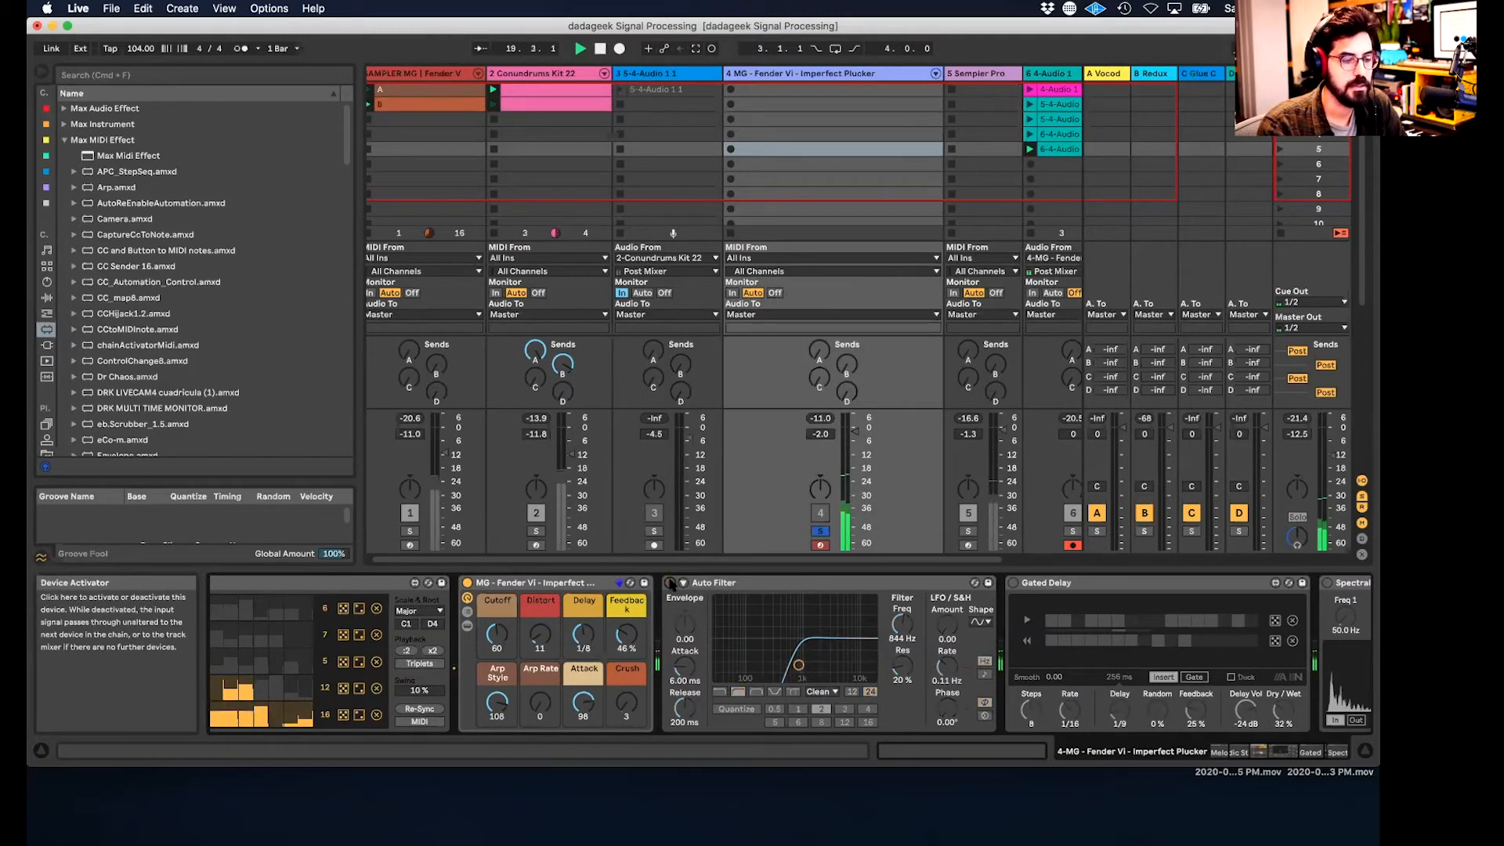
{"action": "left_click", "coordinate": [670, 583]}
- Switch Gated Delay back on in the Fender track's chain, randomize both of its step rows and leave the device selected
{"action": "scroll", "coordinate": [672, 619], "scroll_direction": "left", "scroll_amount": 5}
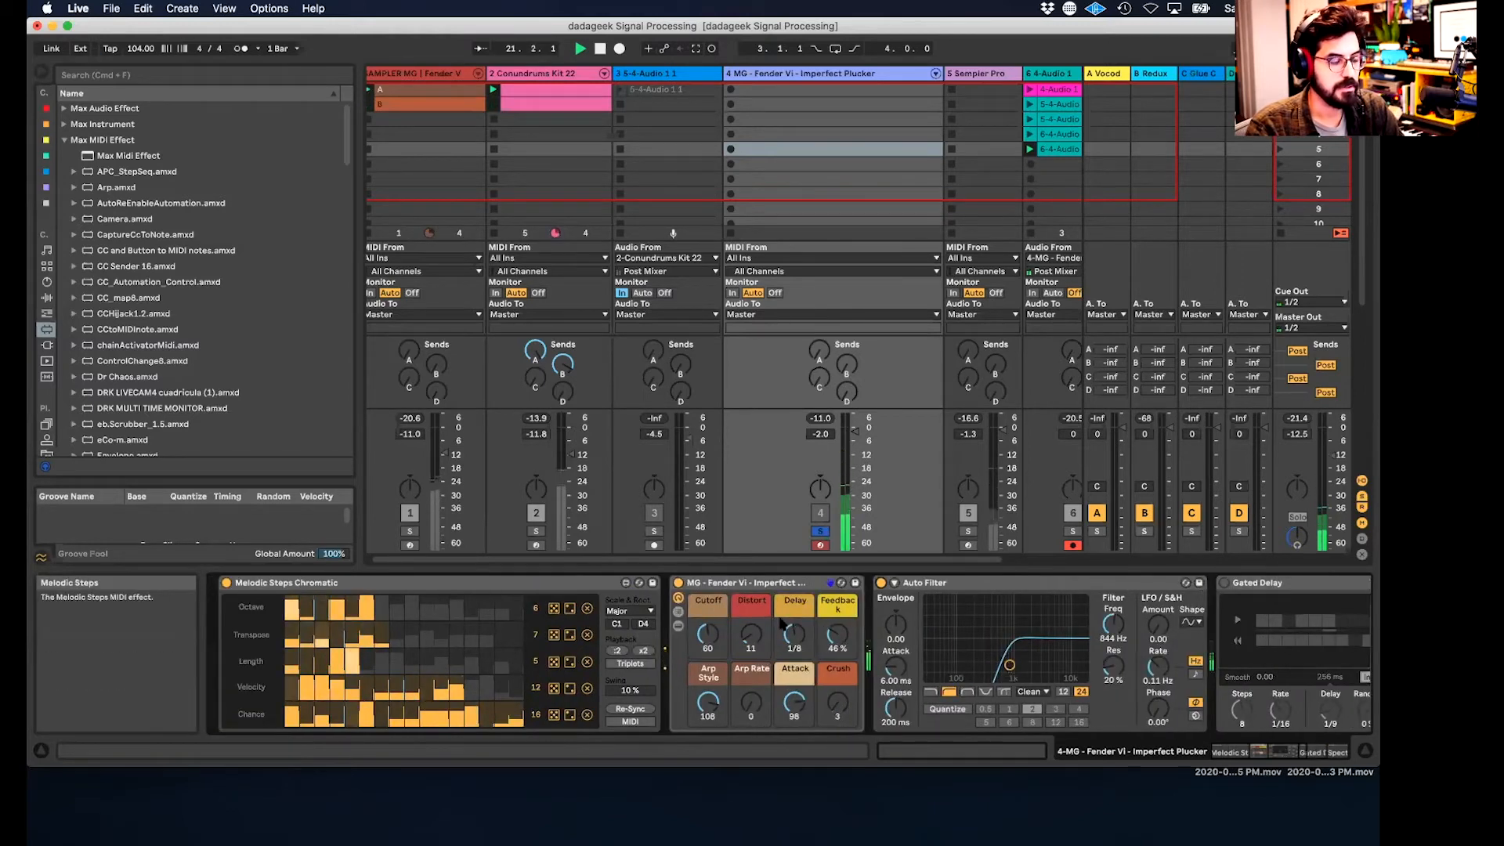
{"action": "scroll", "coordinate": [781, 623], "scroll_direction": "right", "scroll_amount": 6}
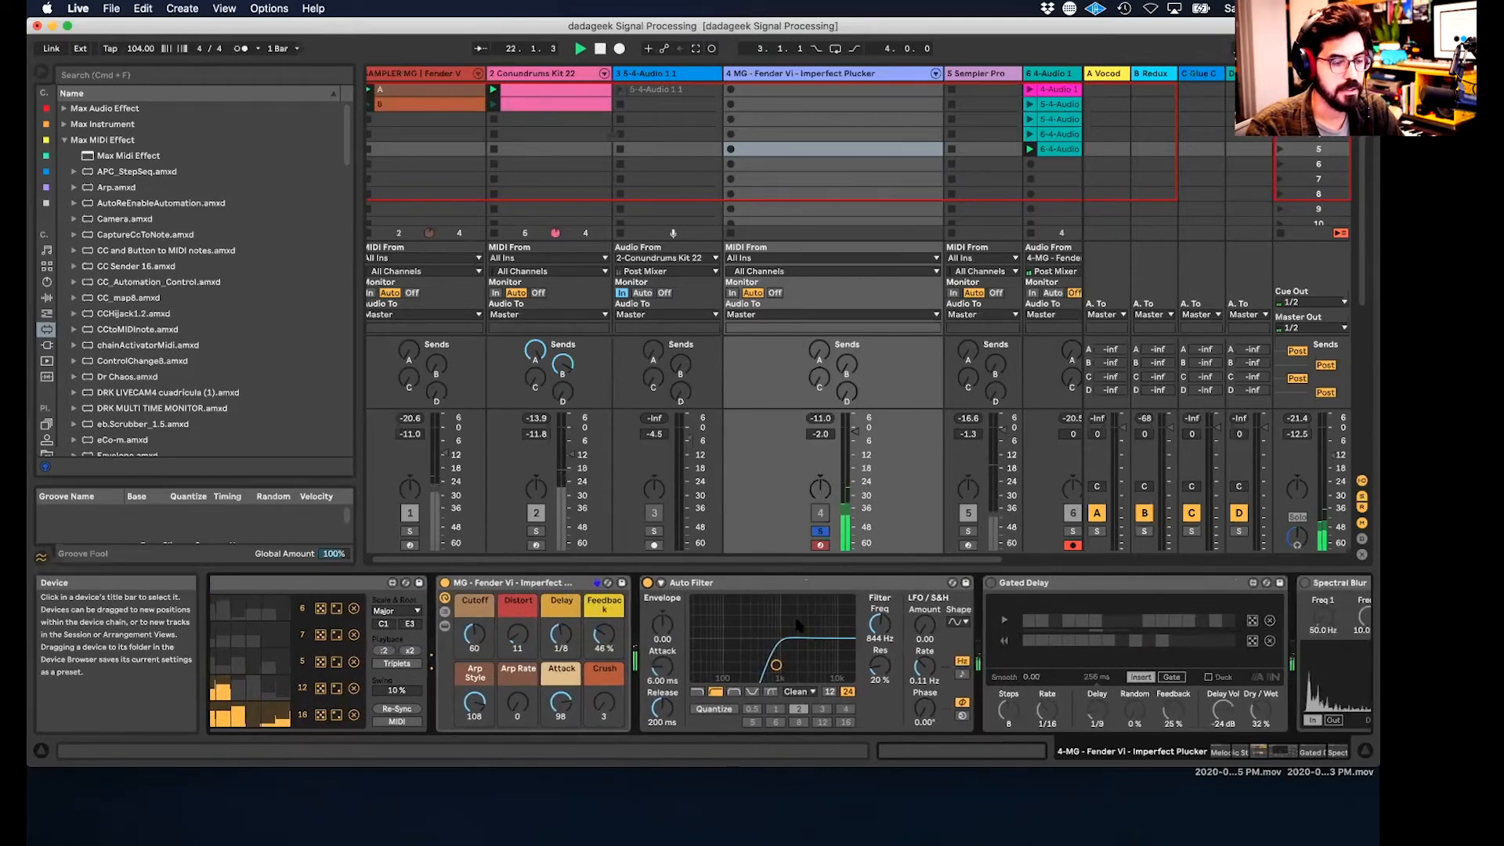
{"action": "scroll", "coordinate": [797, 624], "scroll_direction": "right", "scroll_amount": 3}
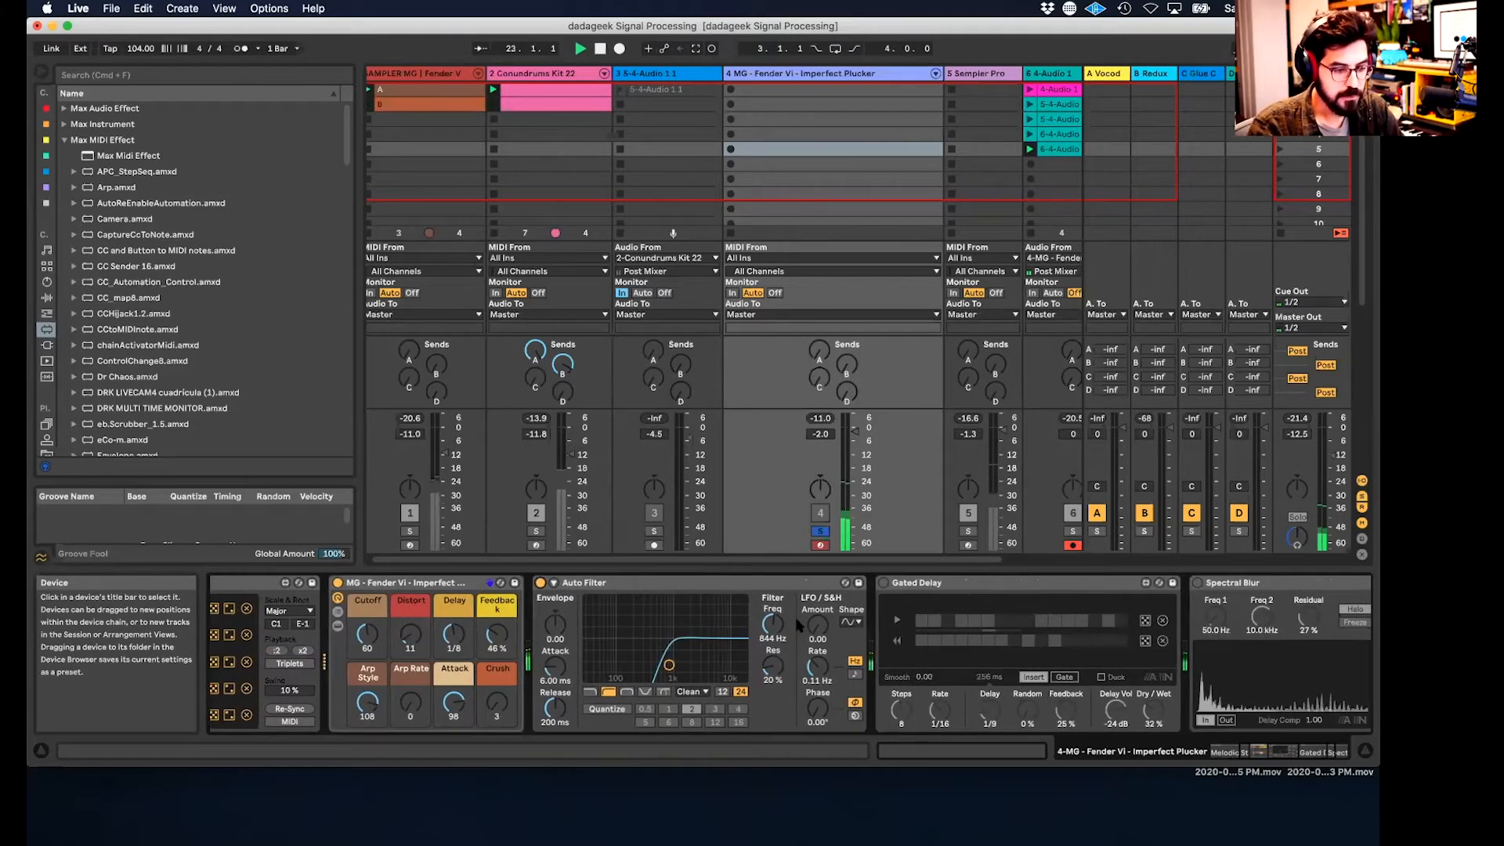
{"action": "scroll", "coordinate": [796, 625], "scroll_direction": "right", "scroll_amount": 4}
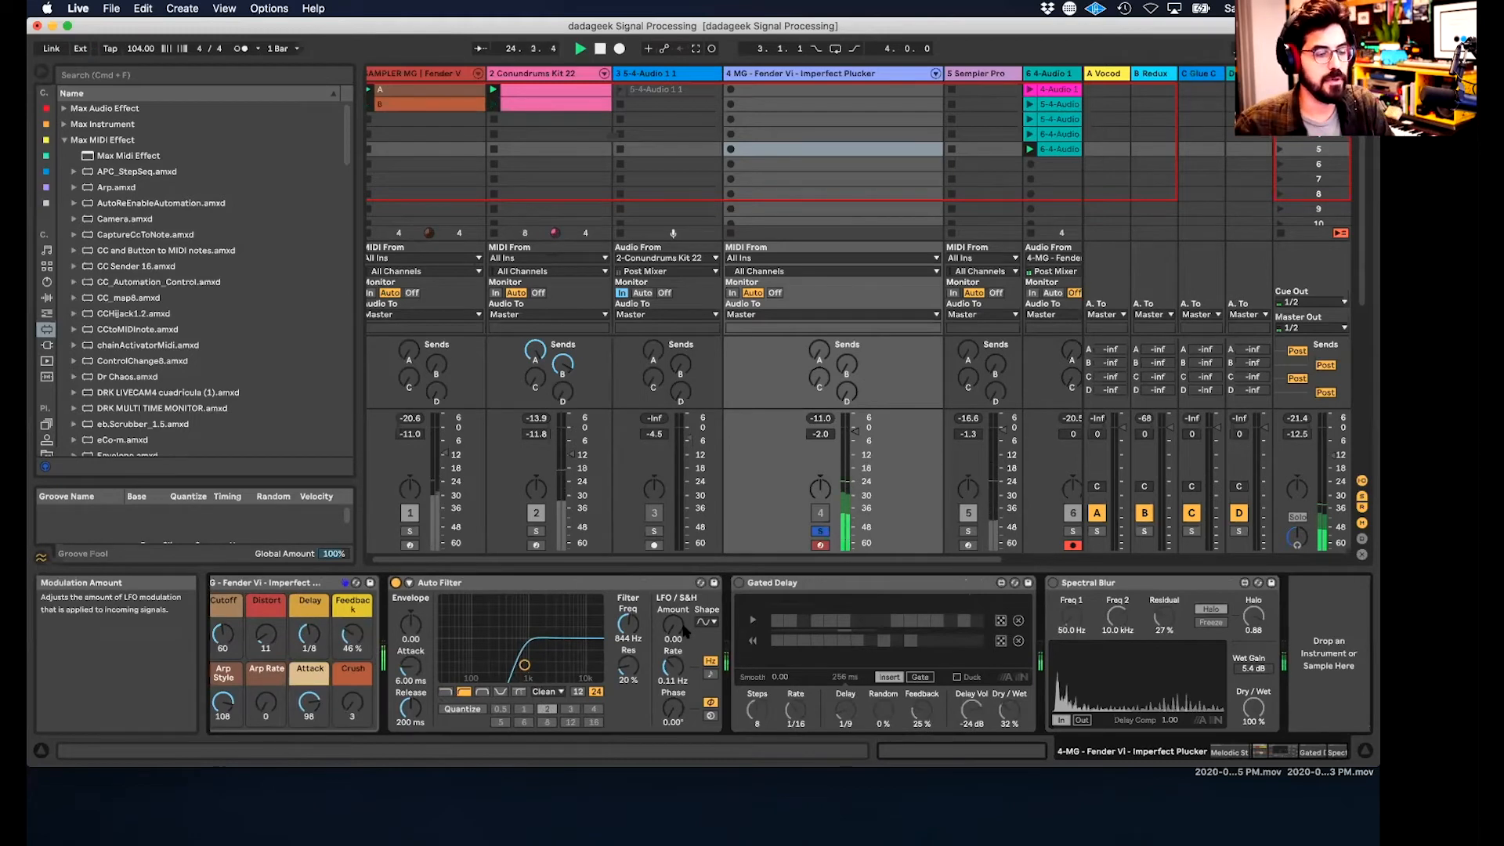
{"action": "left_click", "coordinate": [738, 583]}
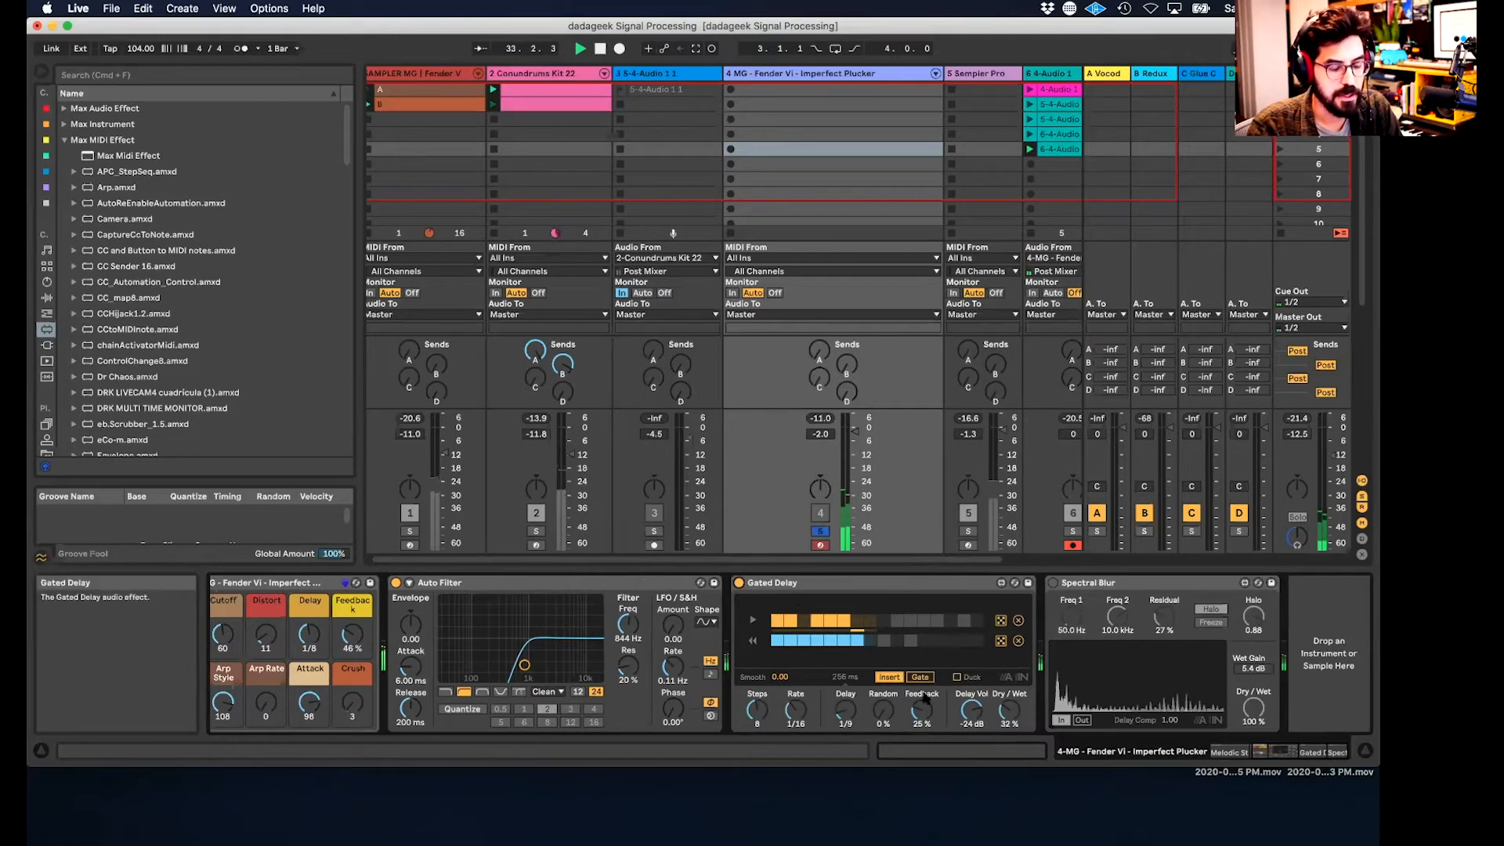
{"action": "left_click", "coordinate": [859, 587]}
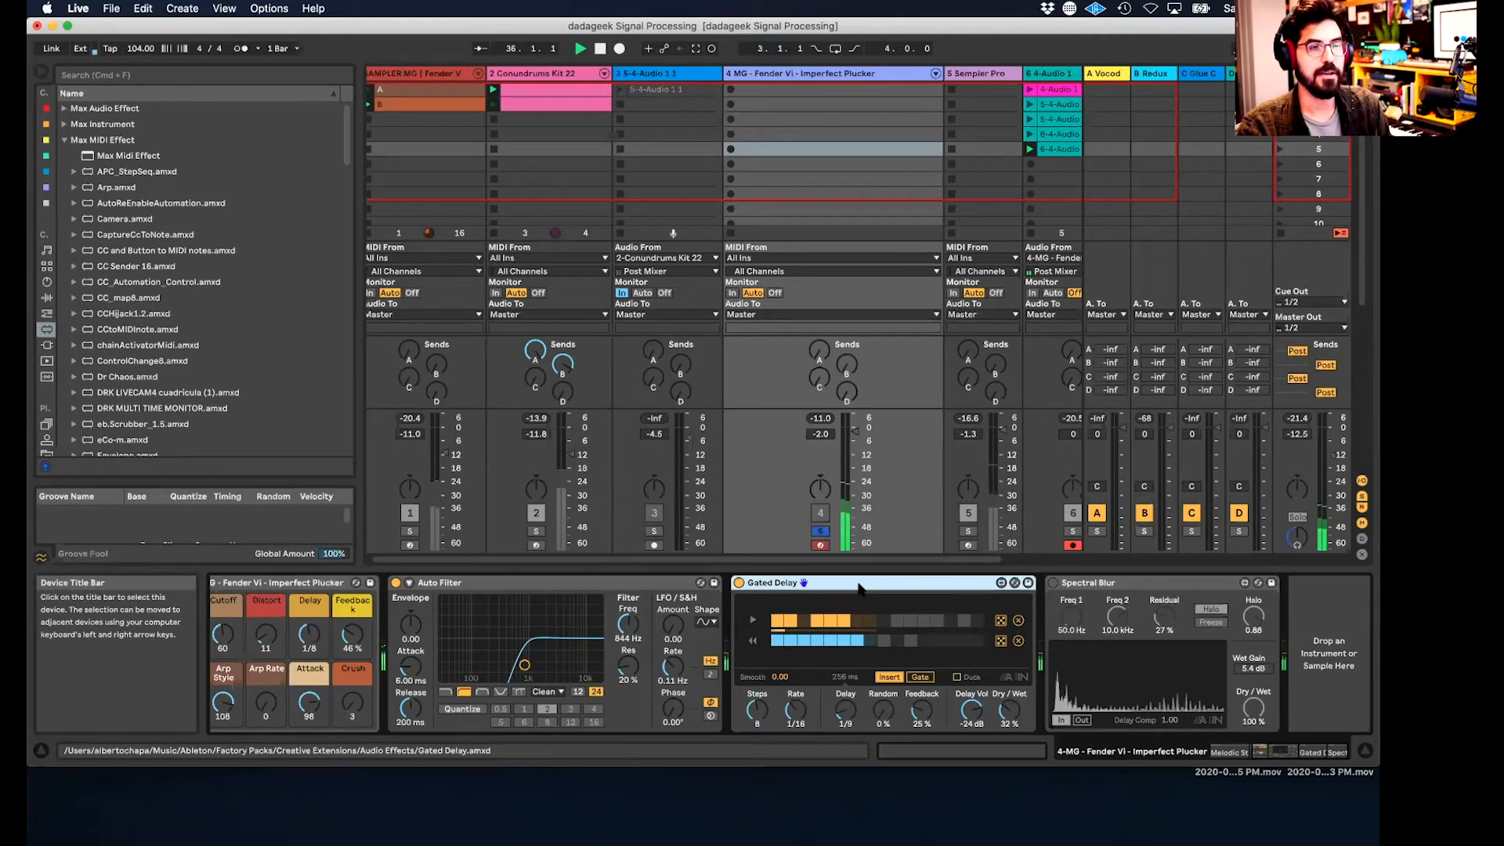
{"action": "left_click", "coordinate": [1000, 622]}
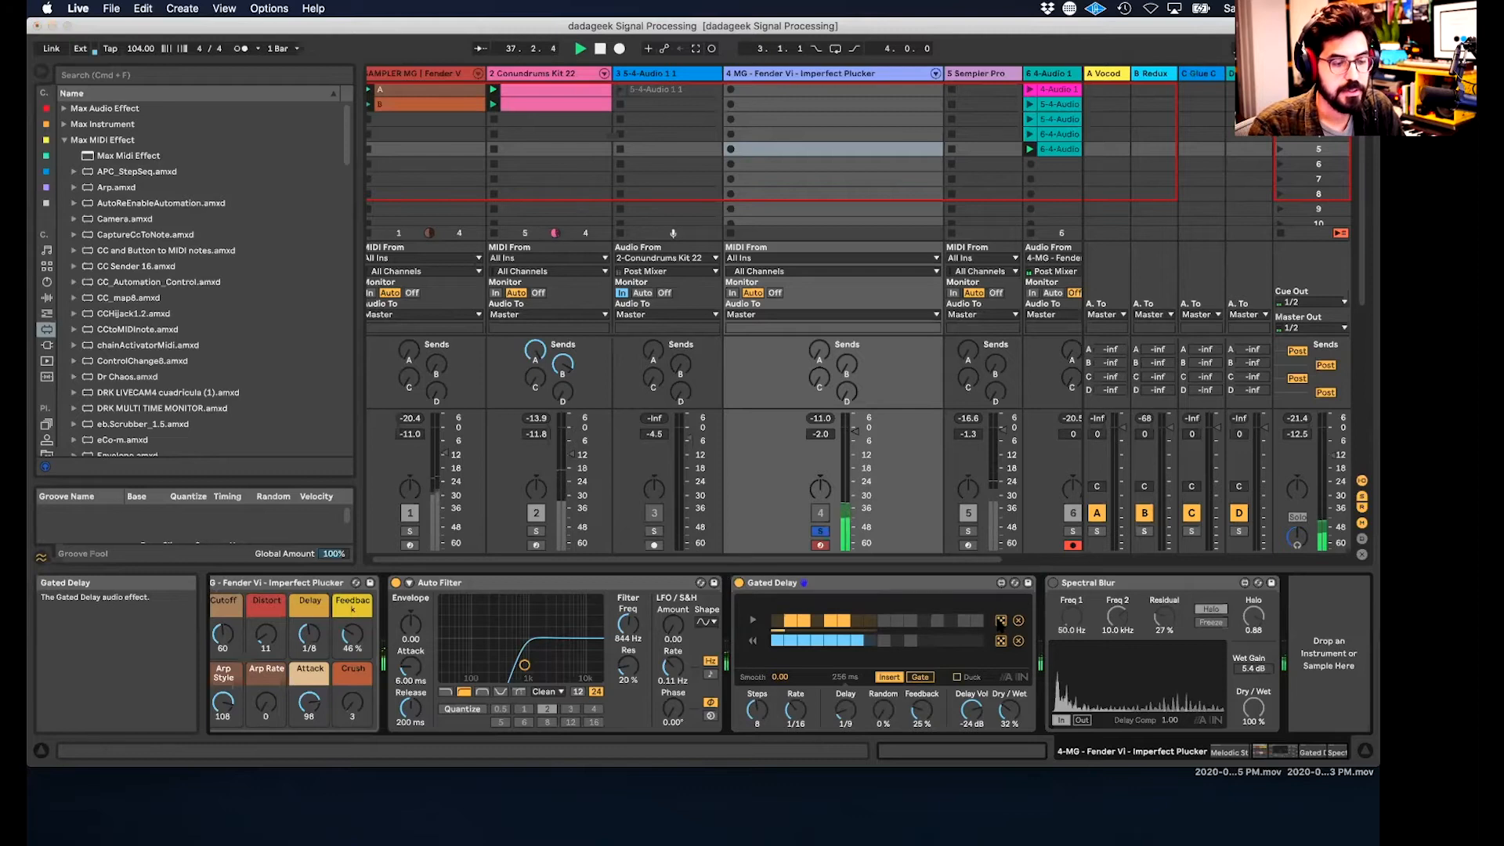
{"action": "left_click", "coordinate": [1001, 640]}
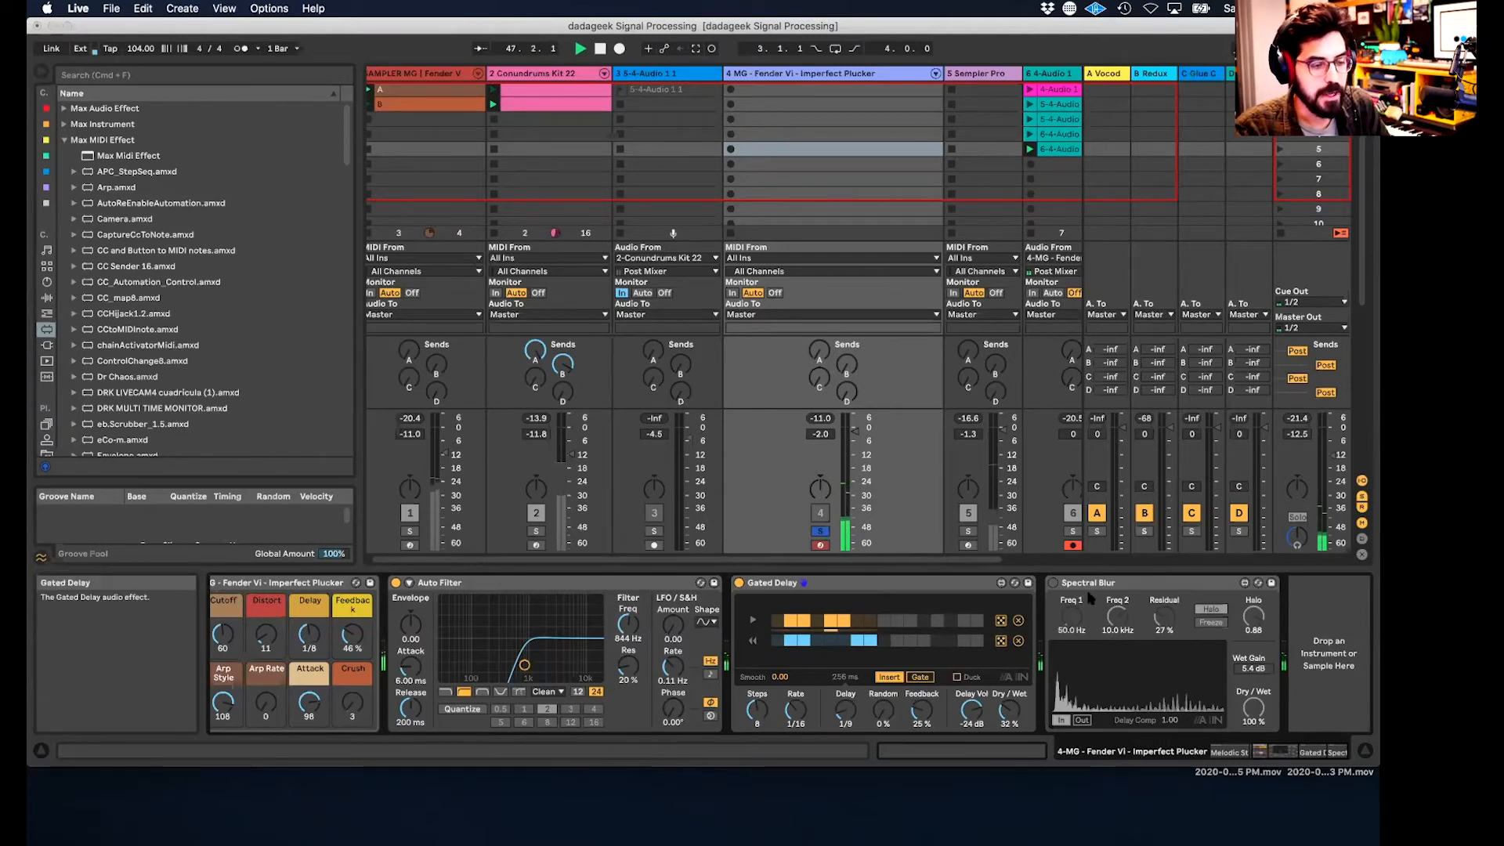
{"action": "left_click", "coordinate": [1113, 583]}
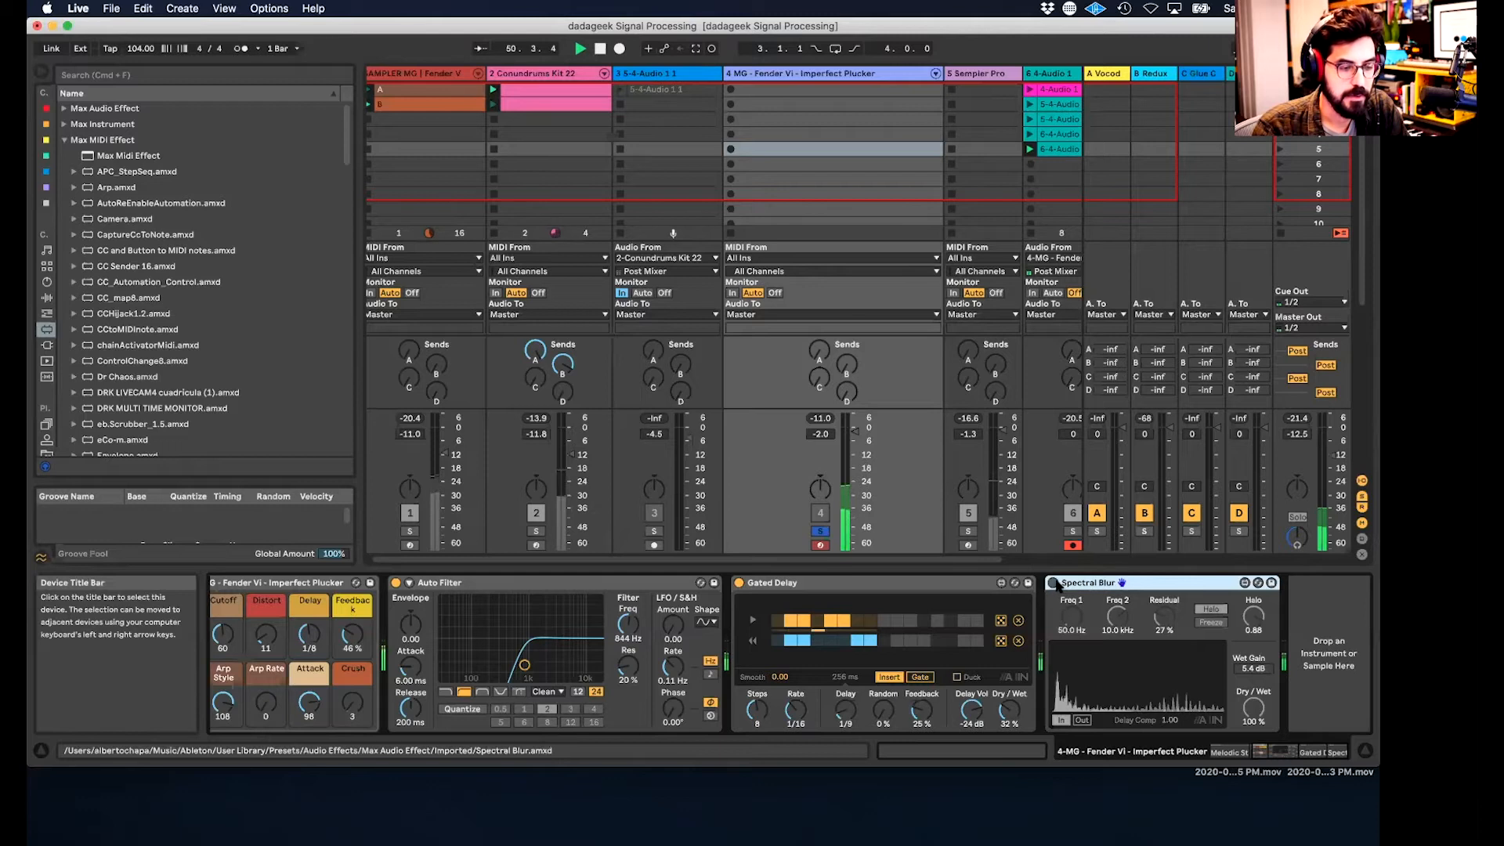
{"action": "left_click", "coordinate": [883, 584]}
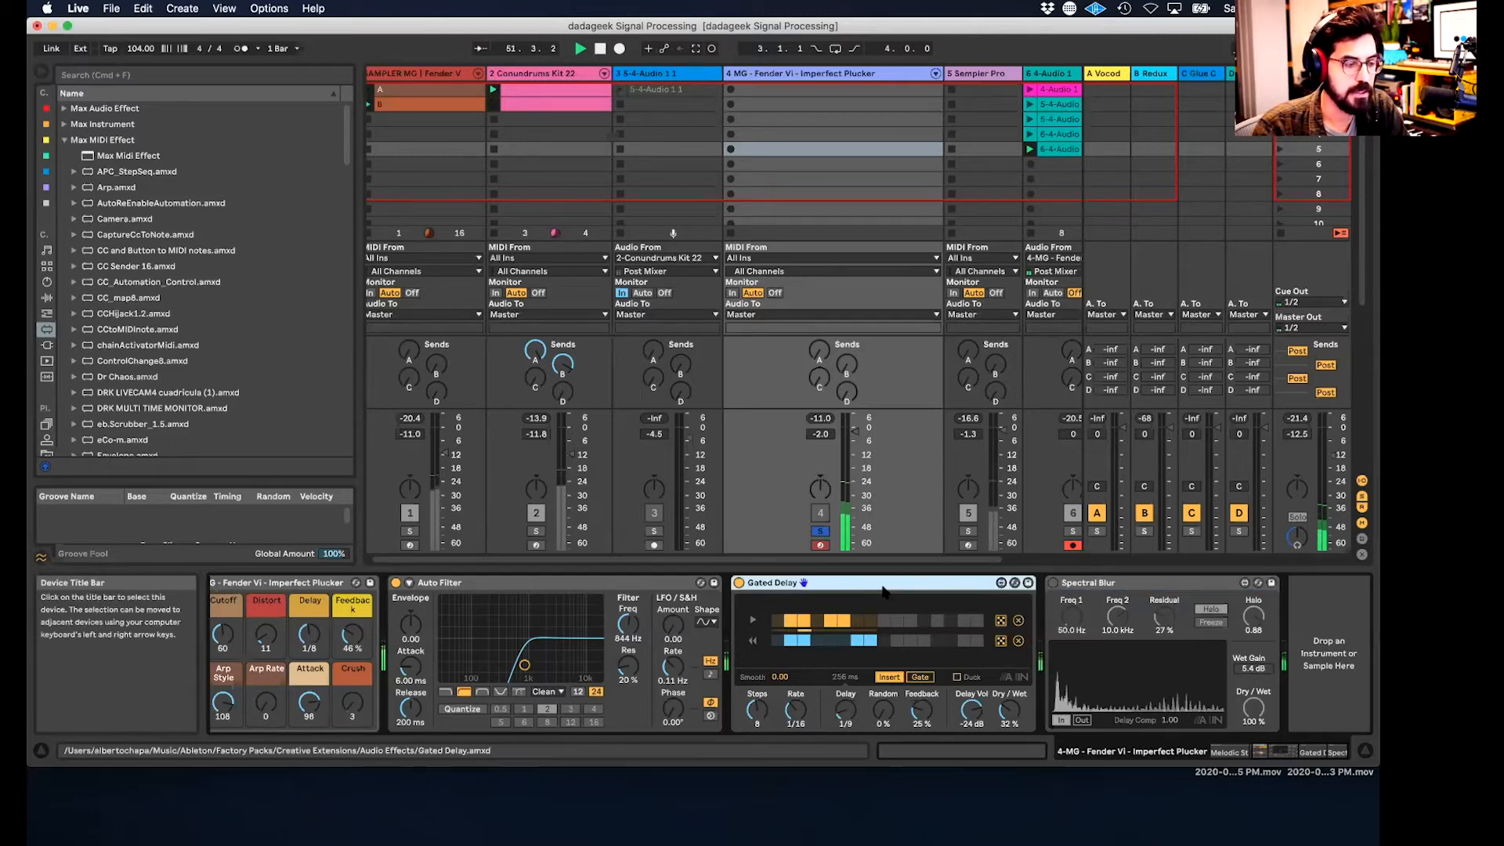
- Select Spectral Blur in the Fender track's device chain and raise the track volume to 0.2 dB
{"action": "scroll", "coordinate": [884, 586], "scroll_direction": "left", "scroll_amount": 6}
{"action": "left_click", "coordinate": [451, 586]}
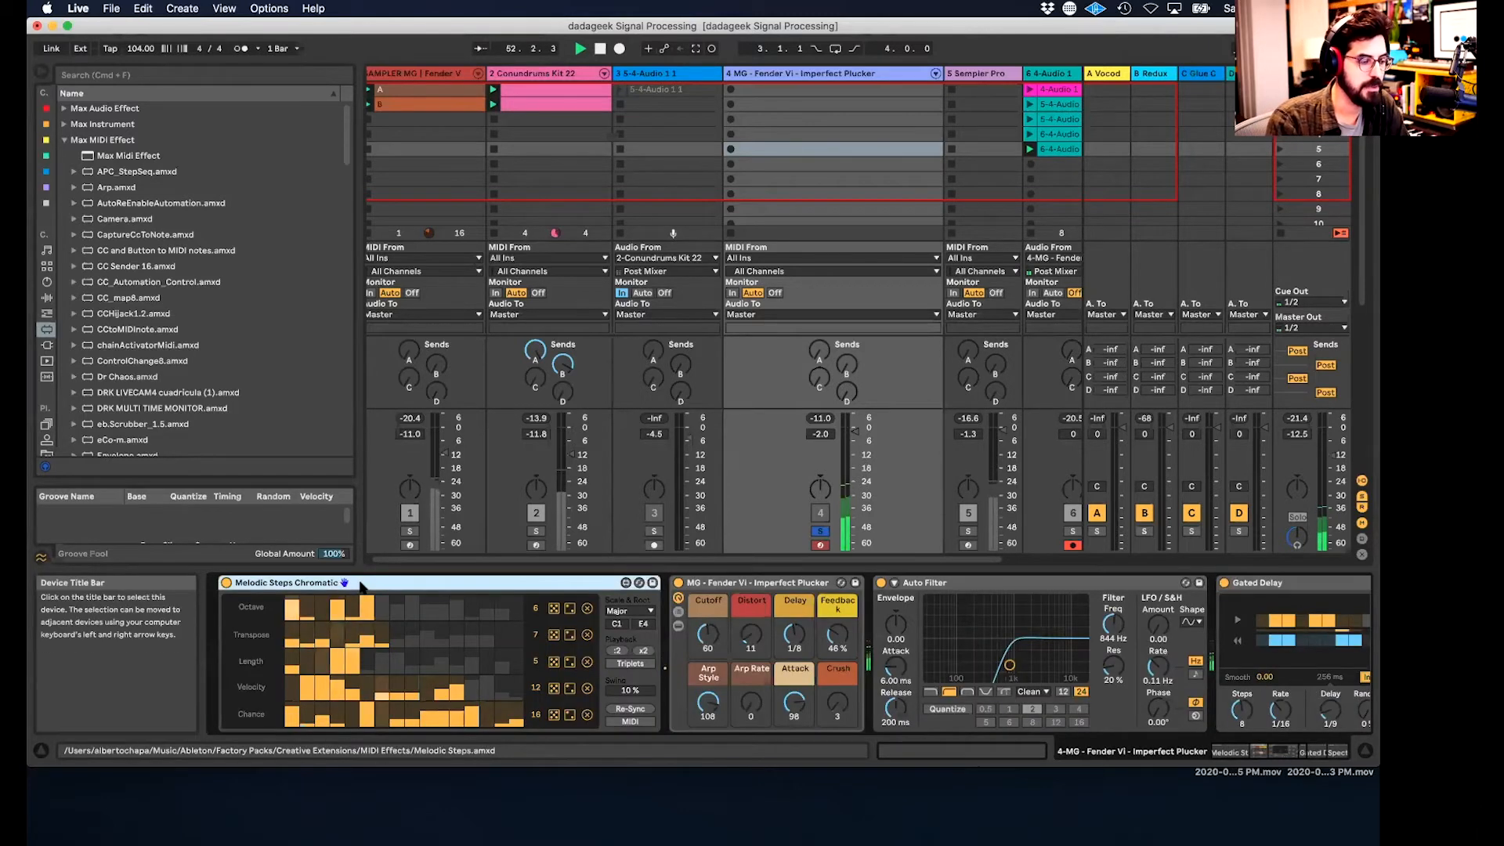
{"action": "scroll", "coordinate": [373, 602], "scroll_direction": "right", "scroll_amount": 6}
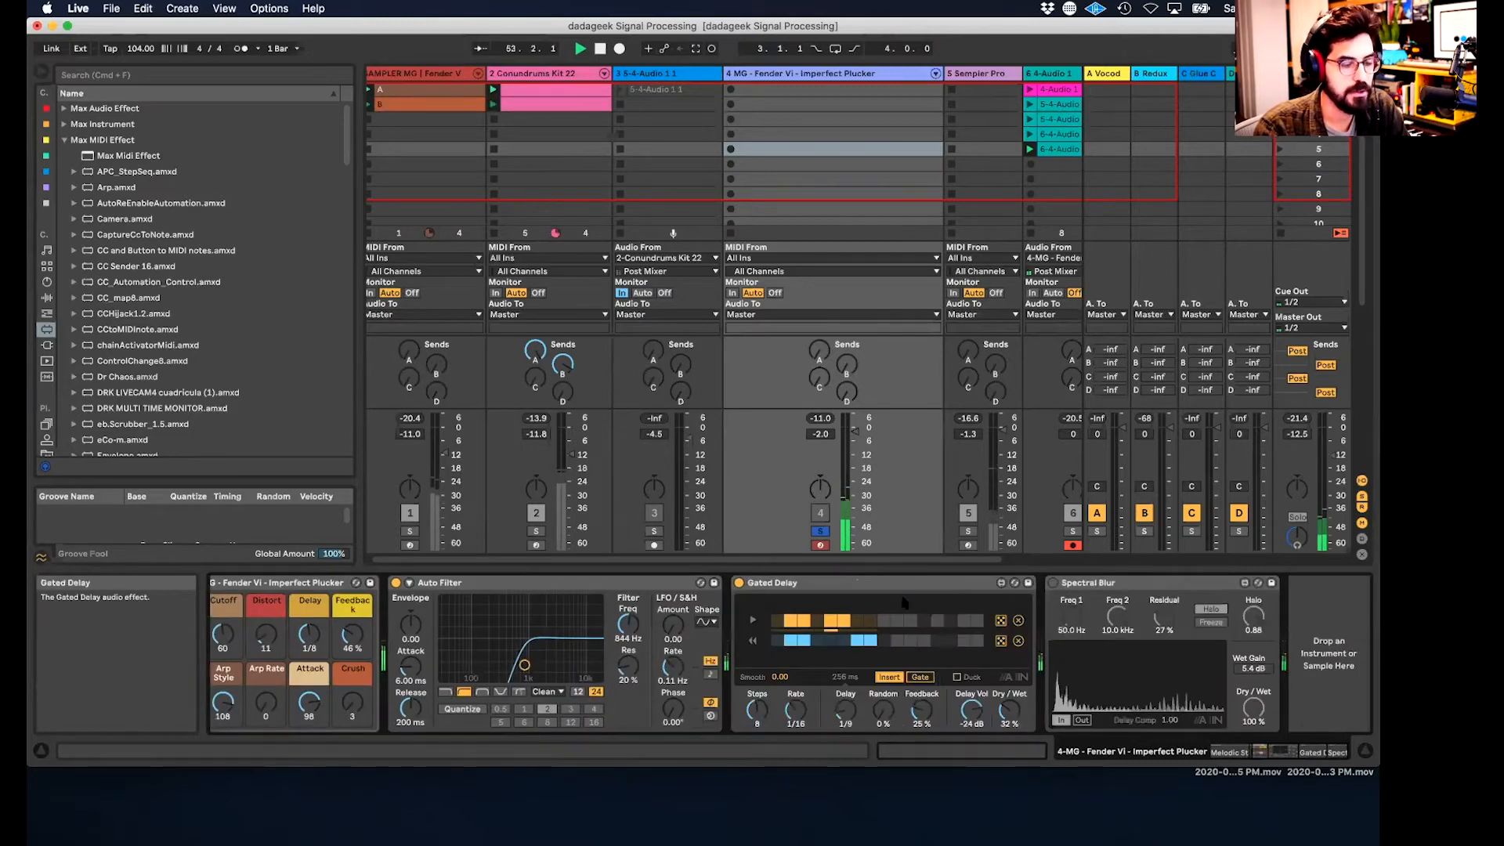
{"action": "left_click", "coordinate": [1087, 586]}
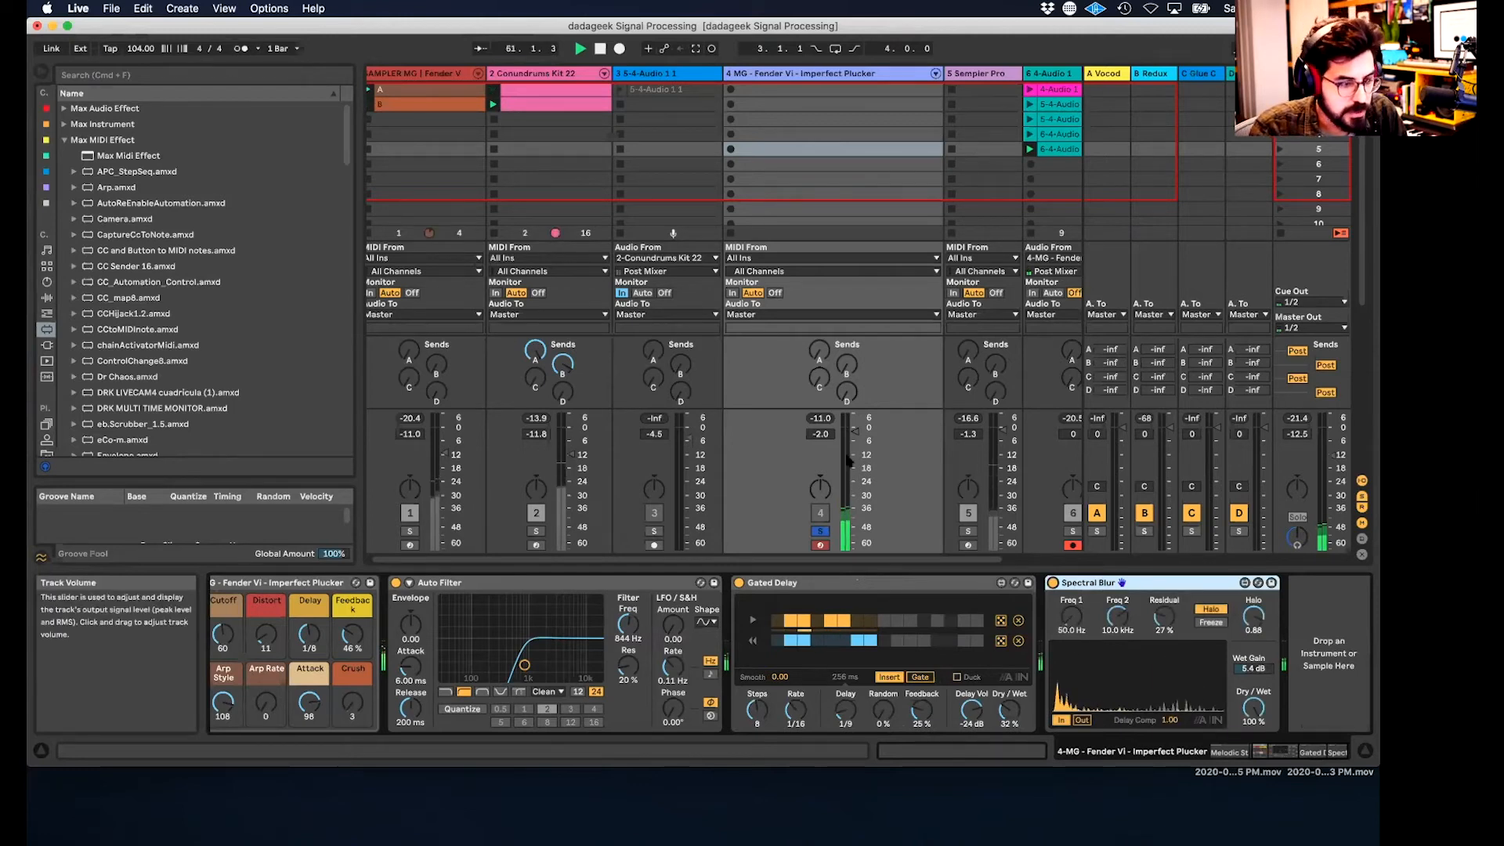
{"action": "left_click_drag", "start_coordinate": [856, 435], "coordinate": [857, 430]}
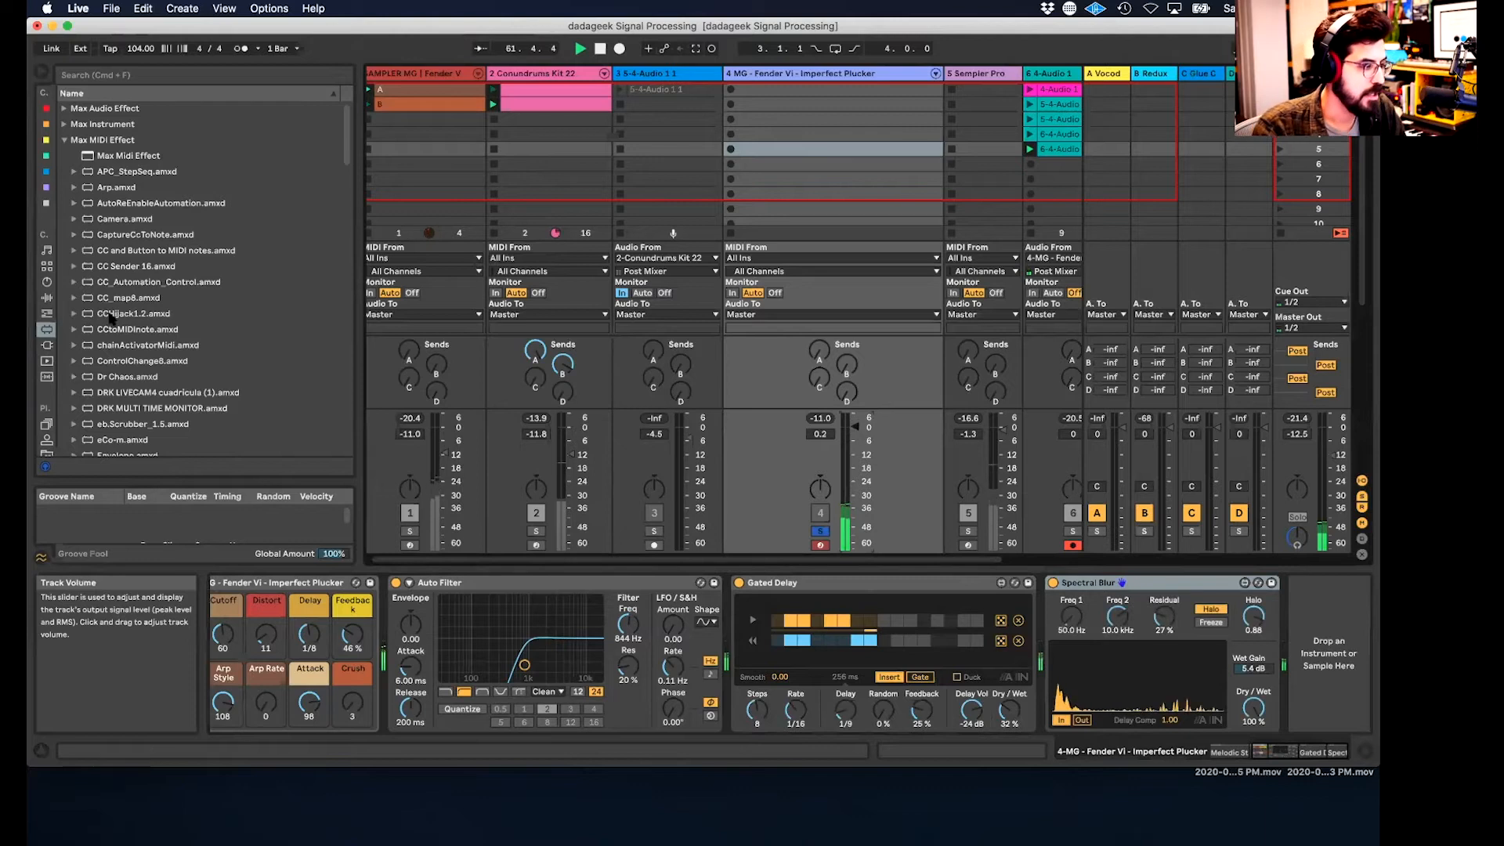
- Widen the browser to show its categories and add the Utility audio effect after Spectral Blur on the Fender track
{"action": "left_click_drag", "start_coordinate": [59, 245], "coordinate": [188, 250]}
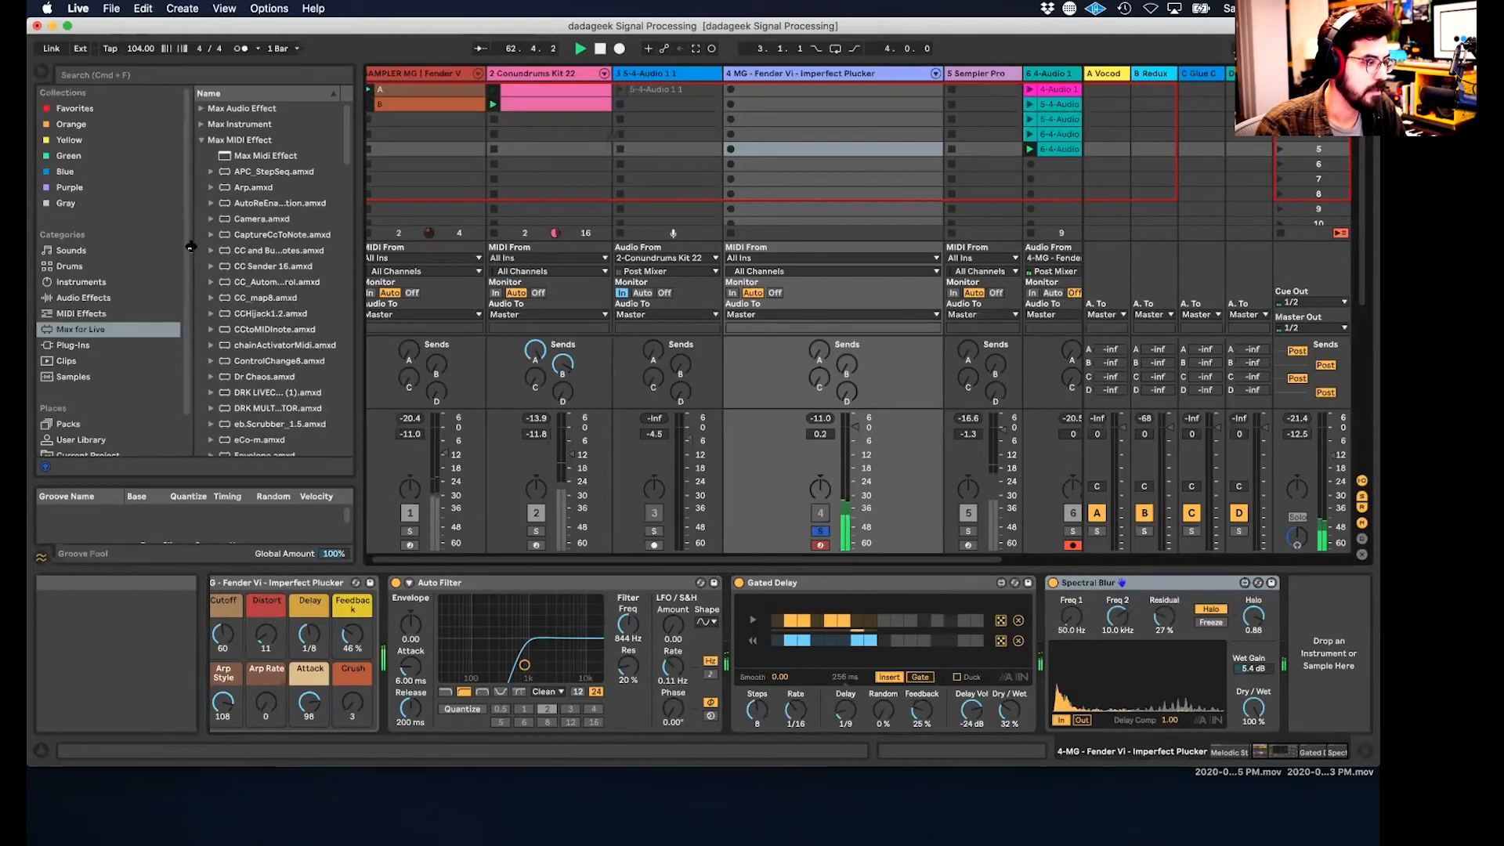
{"action": "left_click", "coordinate": [76, 298]}
{"action": "scroll", "coordinate": [229, 298], "scroll_direction": "down", "scroll_amount": 5}
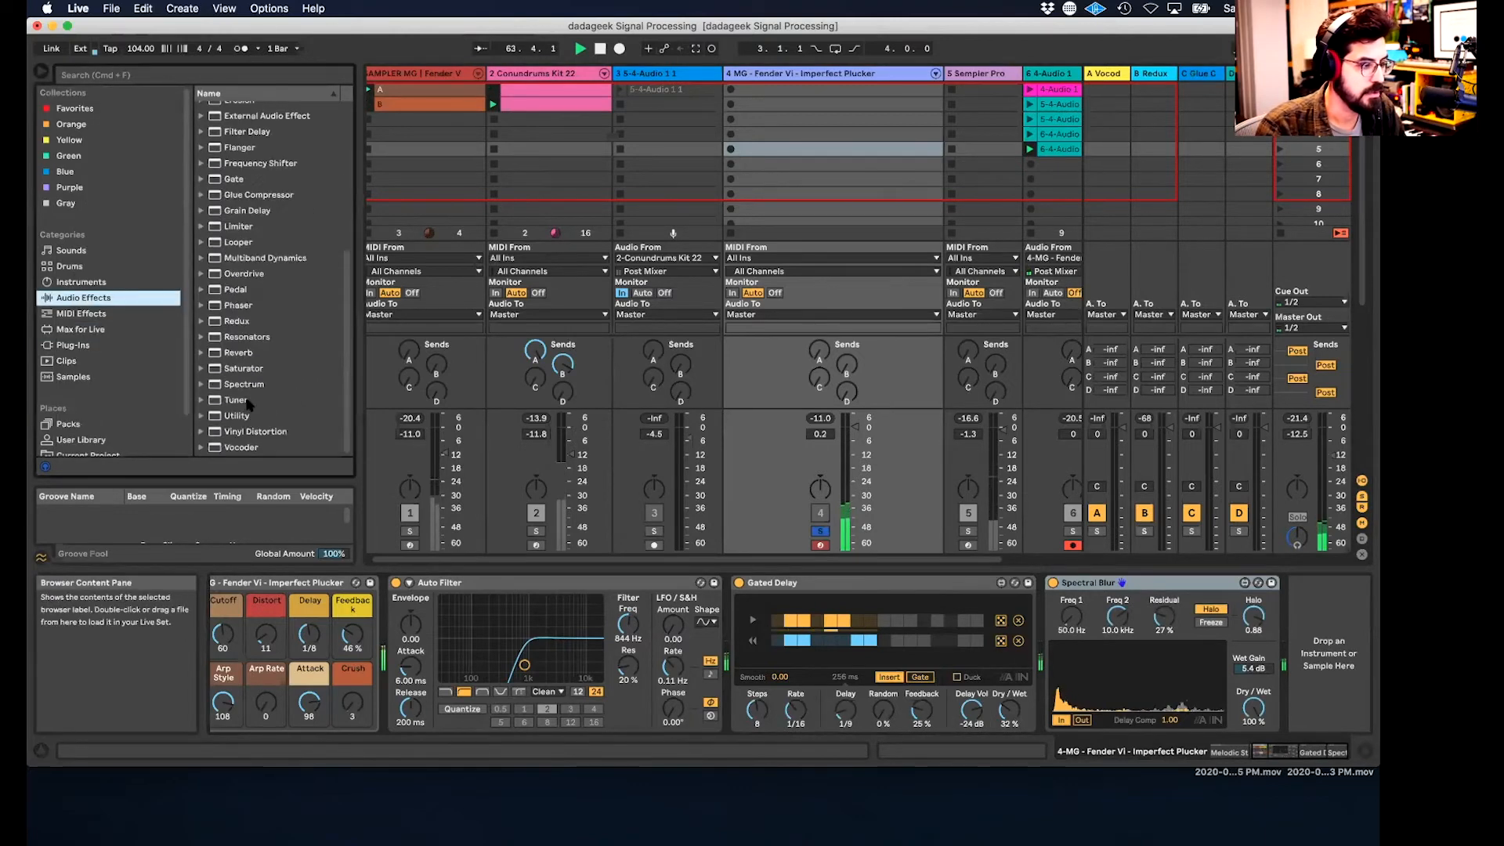
{"action": "left_click", "coordinate": [244, 415]}
{"action": "left_click_drag", "start_coordinate": [1366, 589], "coordinate": [1335, 595]}
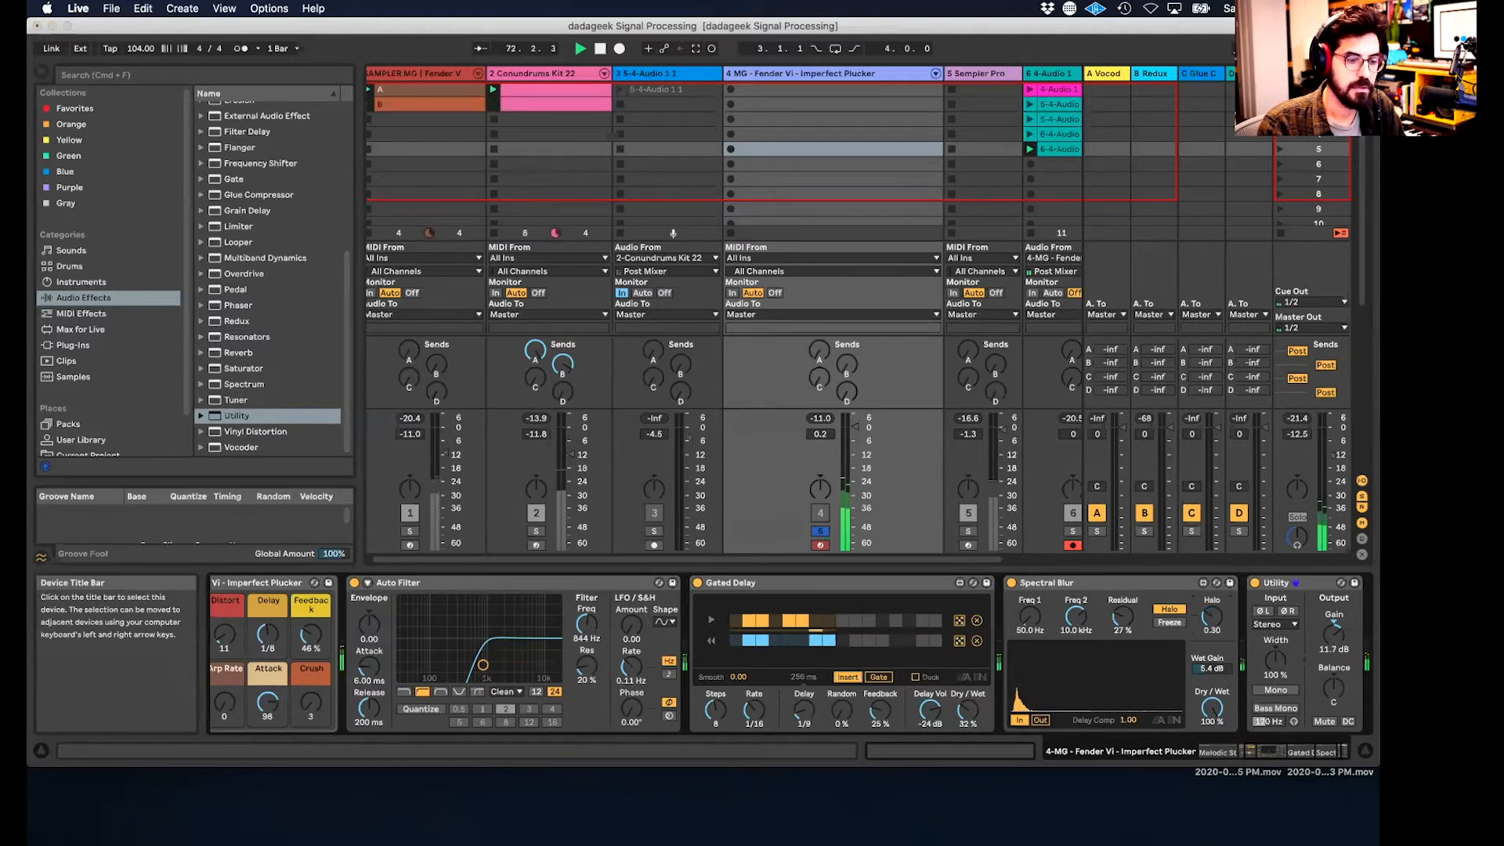
- Compare Spectral Blur at 0% and 100% Dry/Wet, leave it at 100% and set its Halo to 0.99
{"action": "left_click_drag", "start_coordinate": [1212, 707], "coordinate": [1211, 775]}
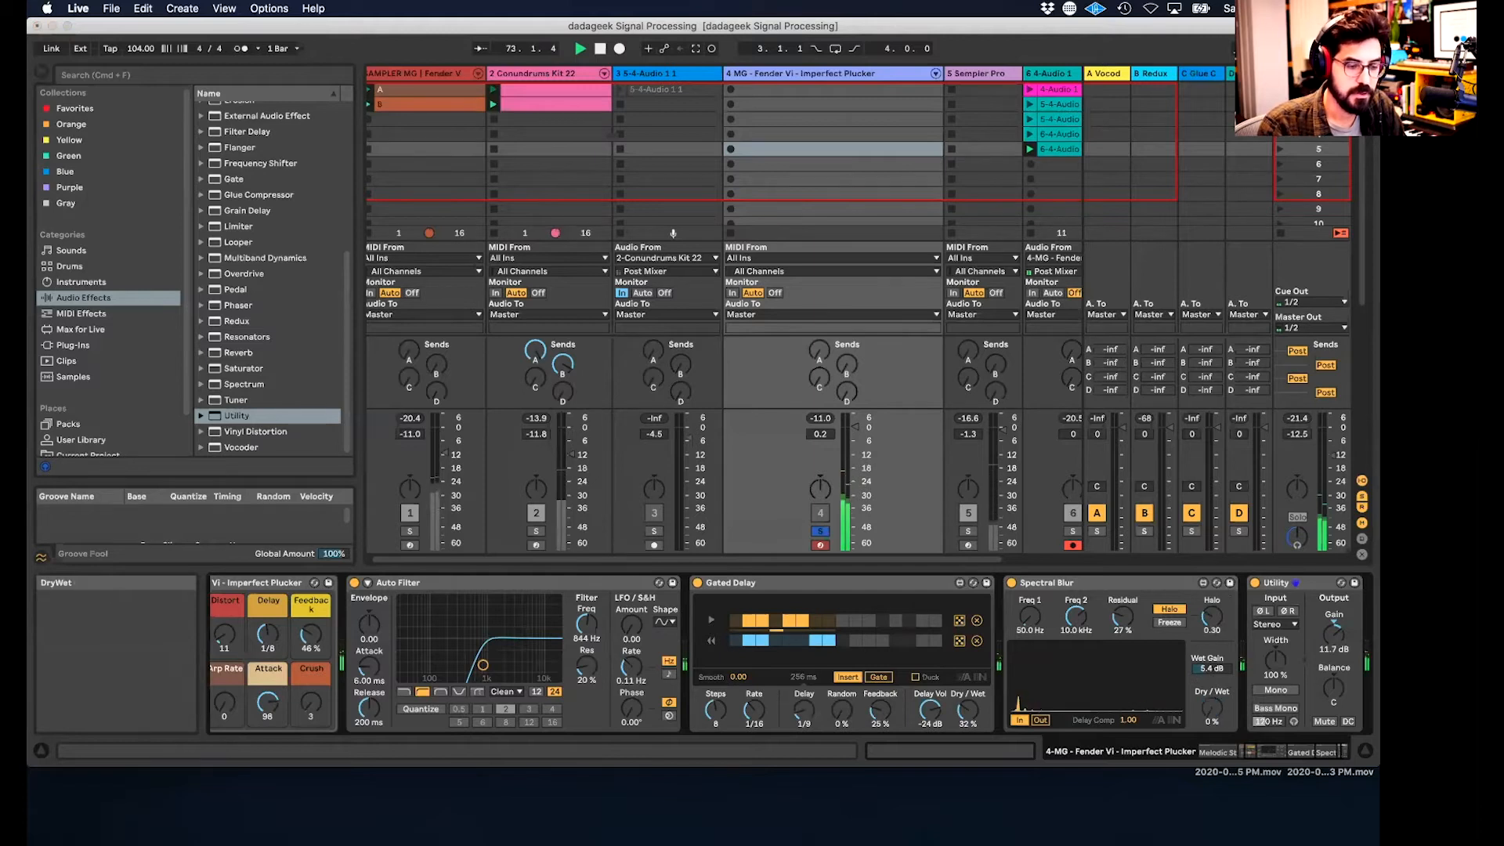
{"action": "left_click_drag", "start_coordinate": [1212, 710], "coordinate": [1212, 636]}
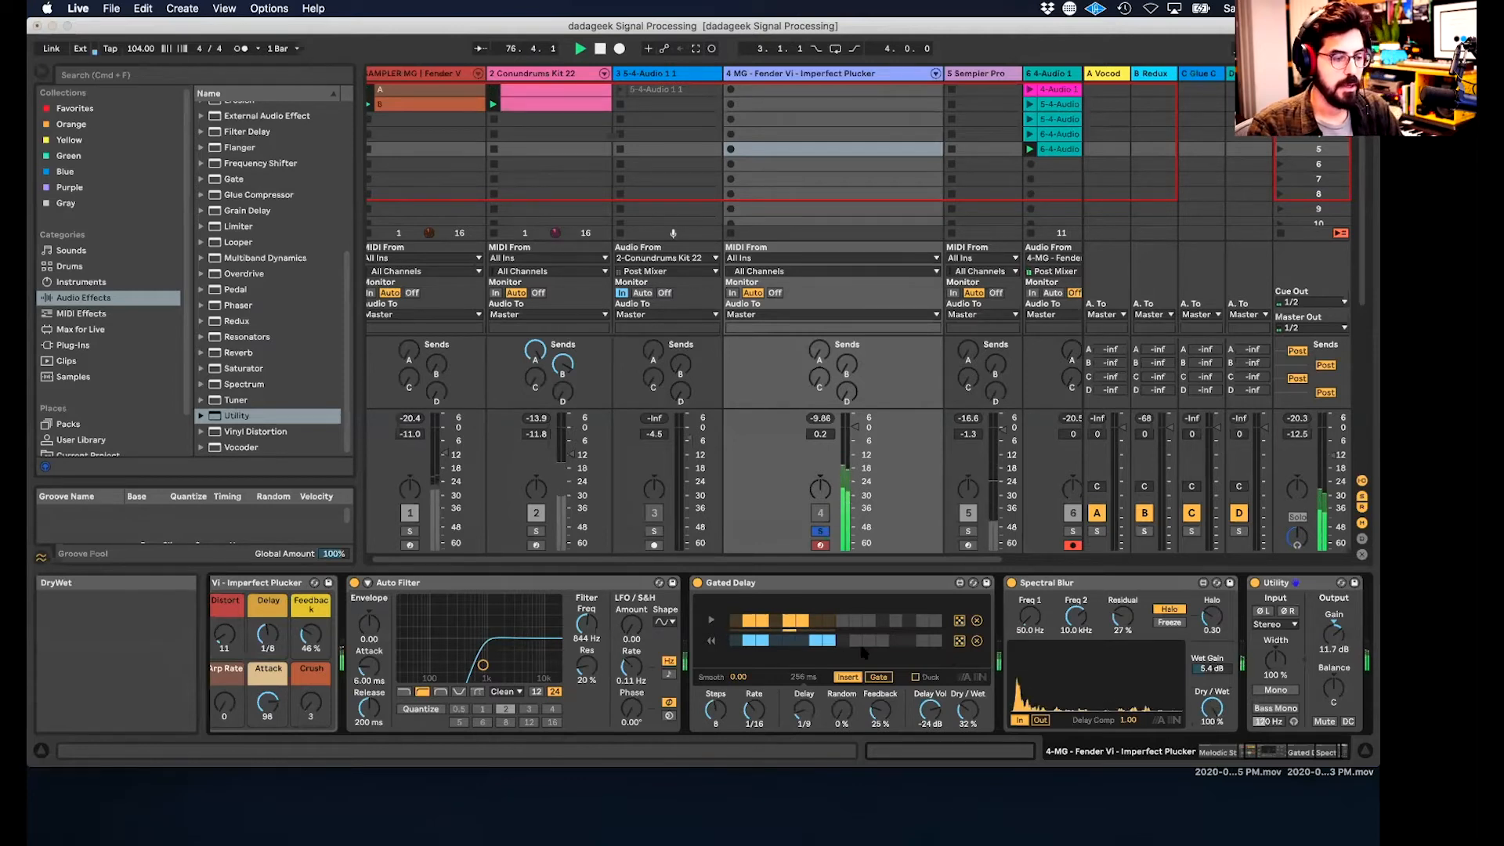
{"action": "left_click_drag", "start_coordinate": [1221, 617], "coordinate": [1212, 594]}
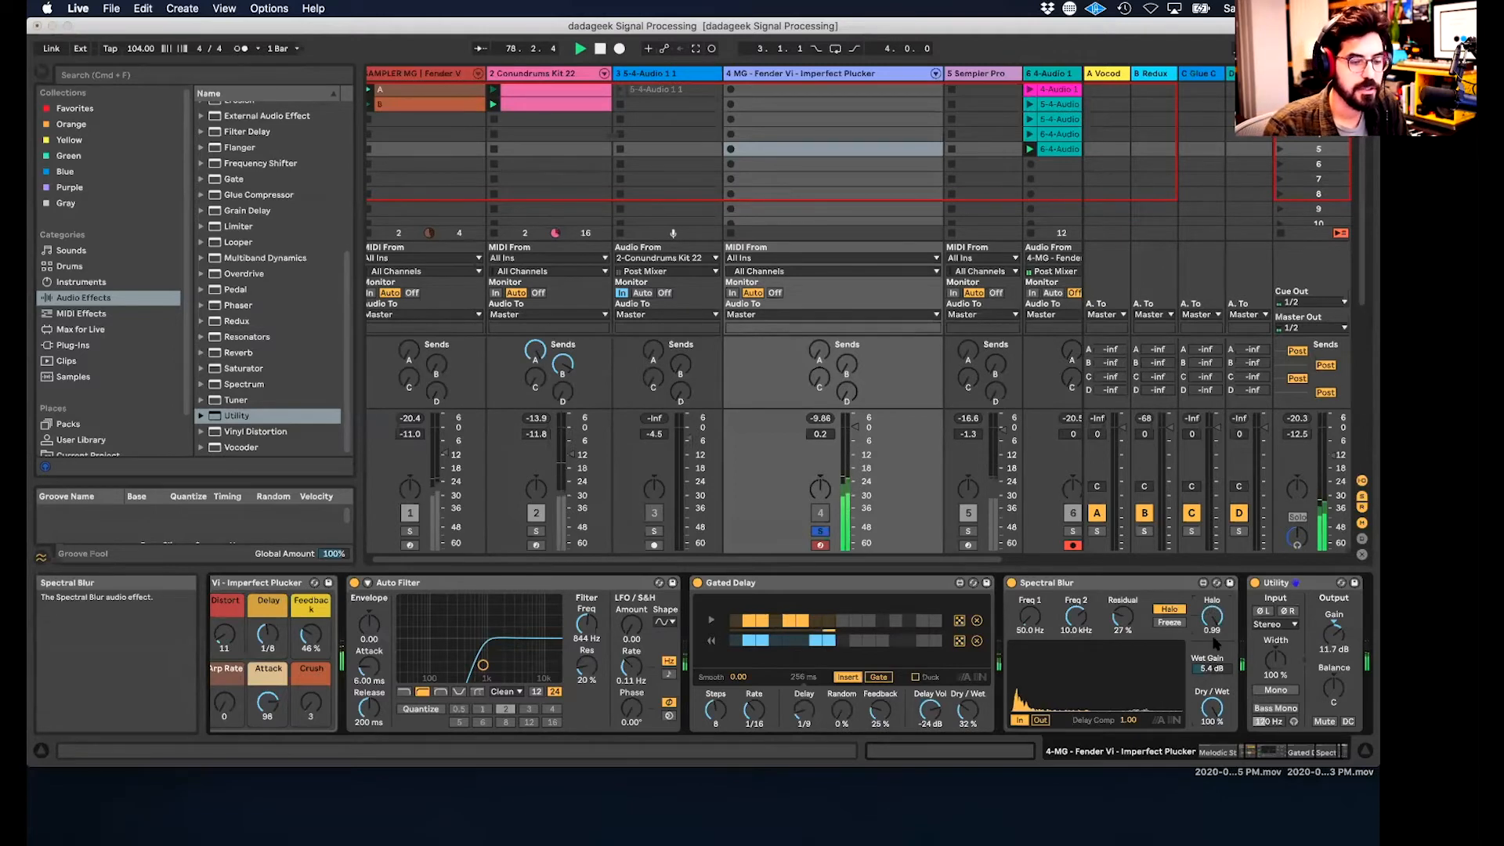
- Set the Utility's output gain on the Fender track to 7.22 dB
{"action": "scroll", "coordinate": [1210, 648], "scroll_direction": "right", "scroll_amount": 1}
{"action": "scroll", "coordinate": [1212, 649], "scroll_direction": "right", "scroll_amount": 1}
{"action": "left_click_drag", "start_coordinate": [1307, 630], "coordinate": [1307, 638]}
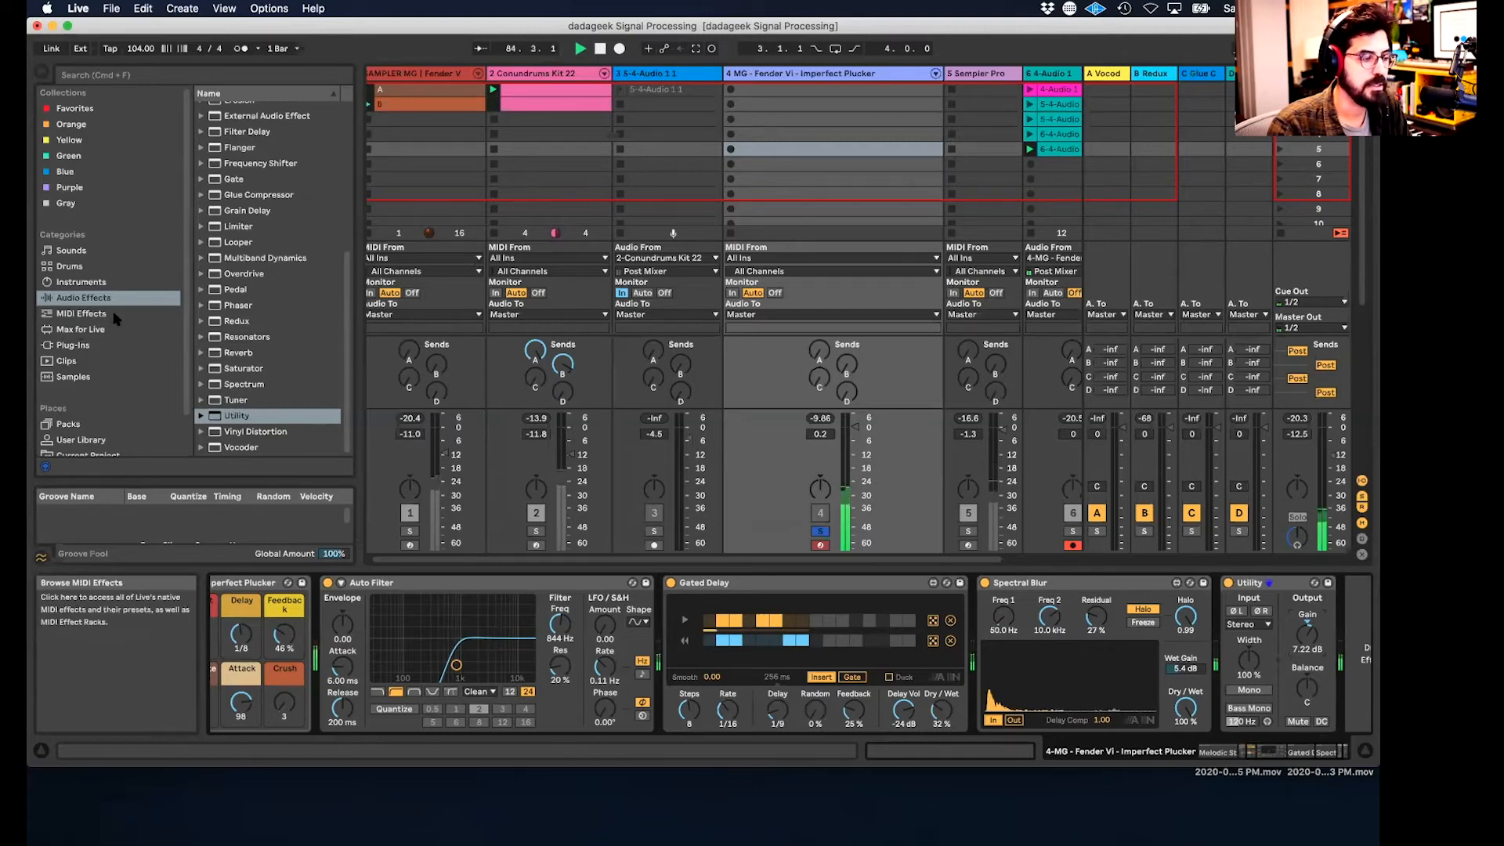
- Insert a Gate between Spectral Blur and Utility and try thresholds of -49.3 dB and -25.4 dB
{"action": "left_click_drag", "start_coordinate": [238, 183], "coordinate": [1187, 601]}
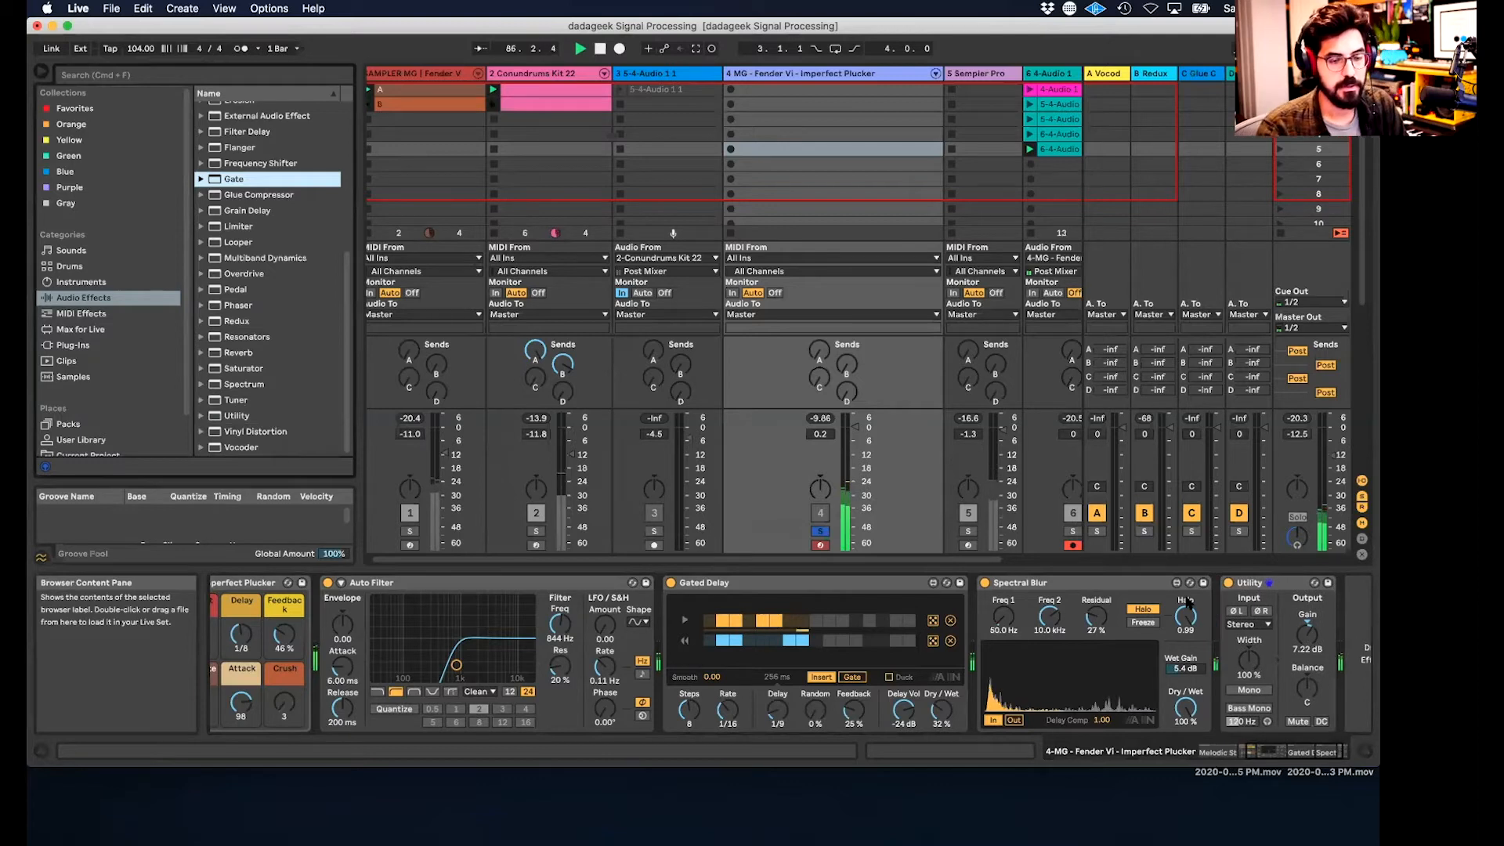
{"action": "double_click", "coordinate": [217, 179]}
{"action": "left_click_drag", "start_coordinate": [1211, 592], "coordinate": [1051, 592]}
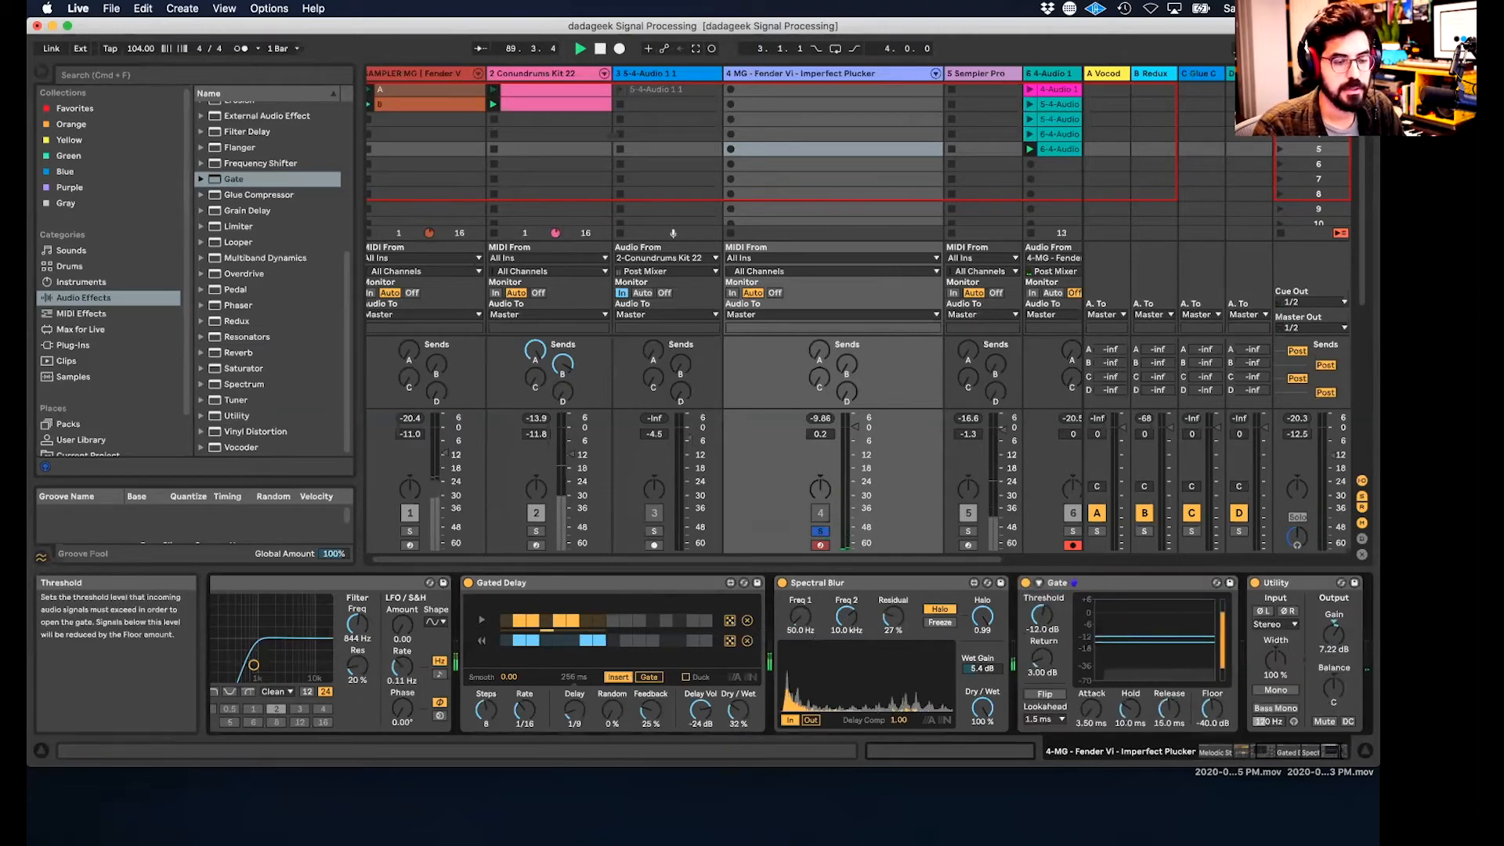
{"action": "left_click_drag", "start_coordinate": [1042, 615], "coordinate": [1041, 691]}
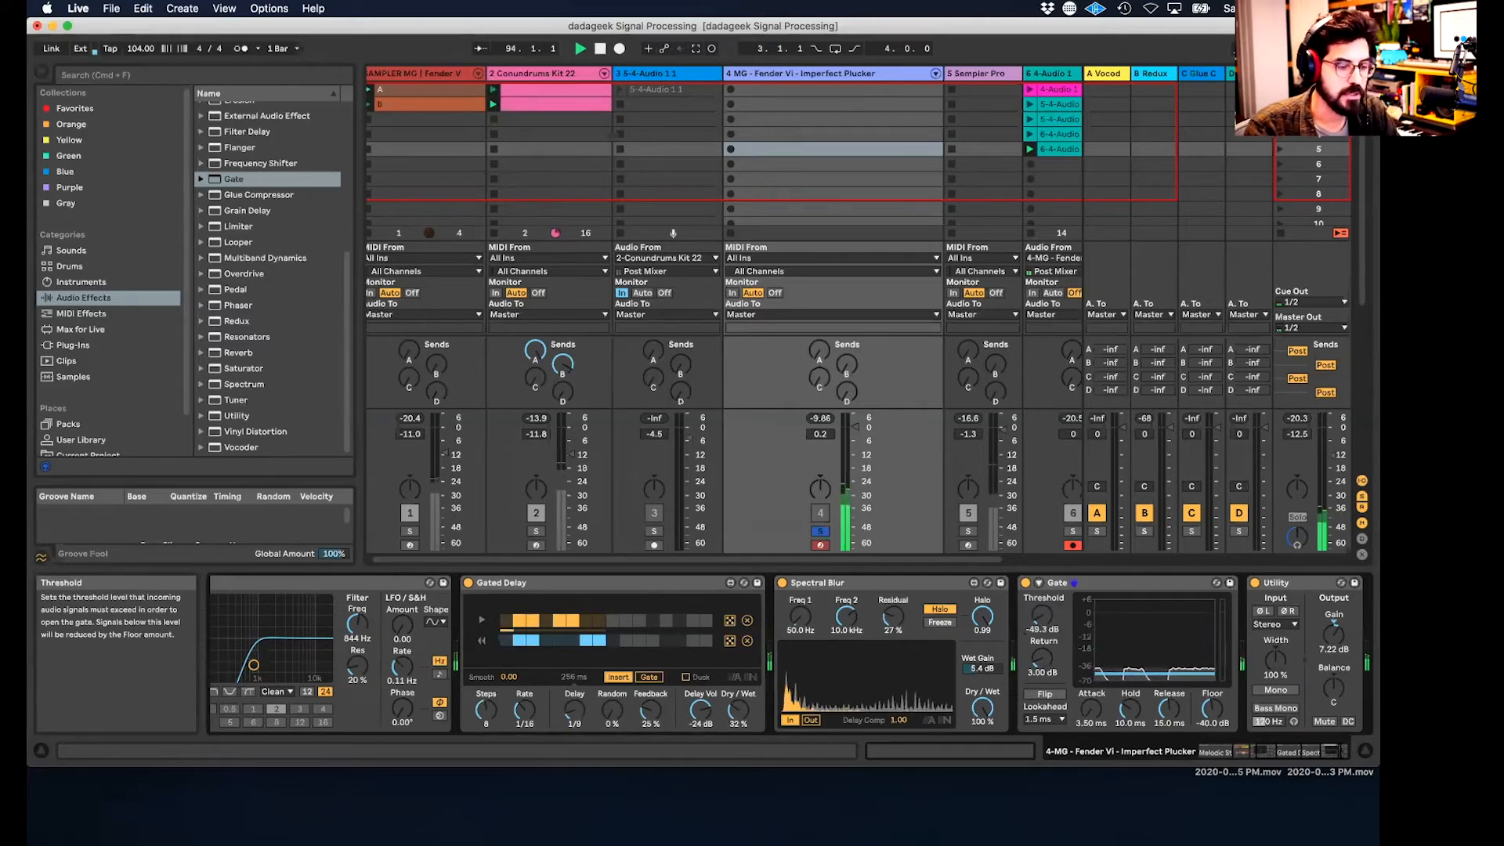
{"action": "left_click_drag", "start_coordinate": [1042, 615], "coordinate": [1042, 585]}
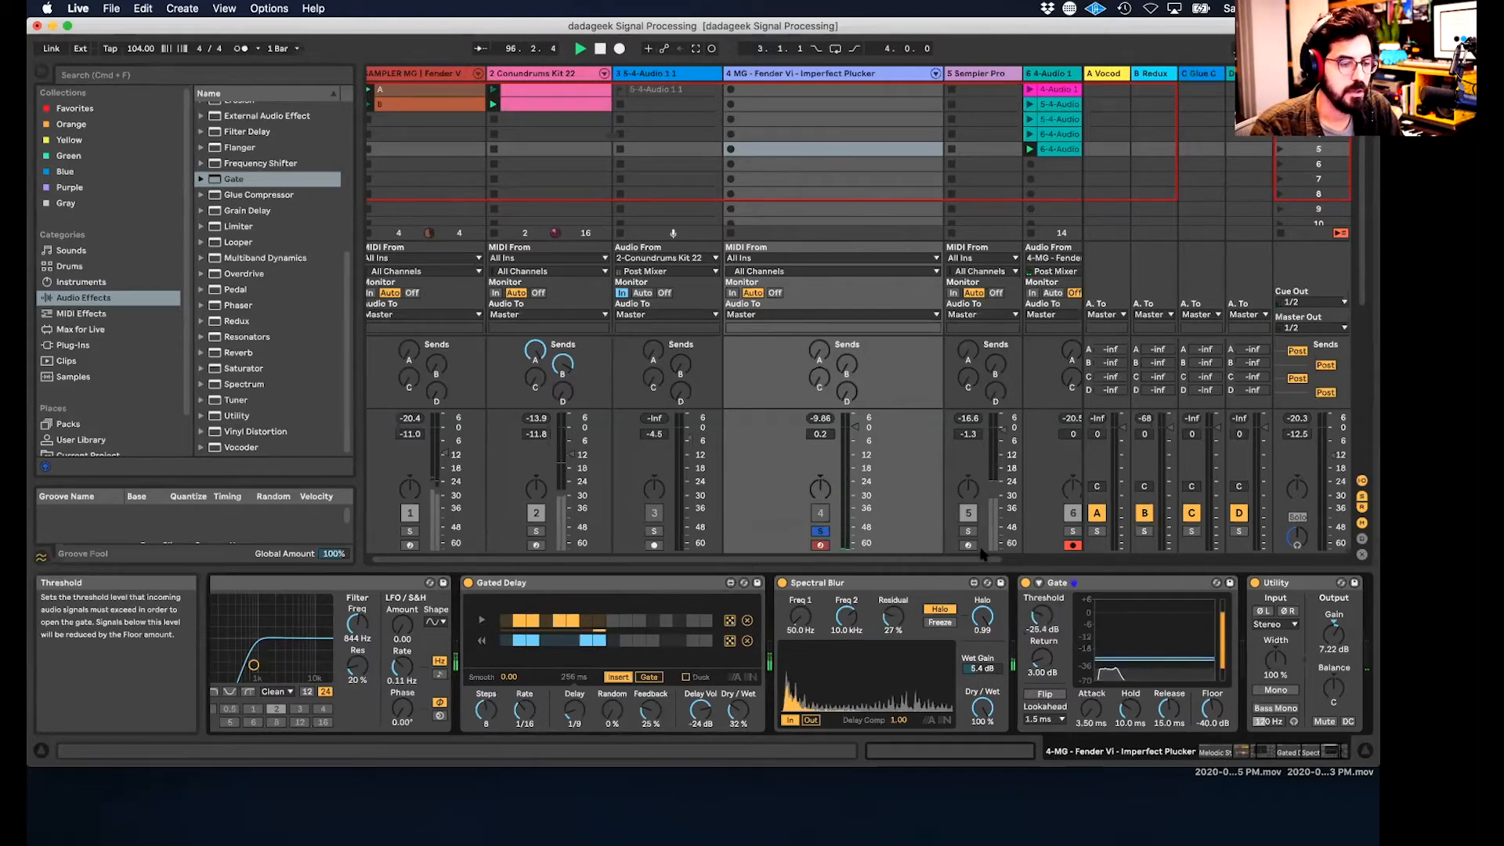
- Unfold the Gate's sidechain section and set its threshold to -34.6 dB
{"action": "left_click", "coordinate": [1039, 584]}
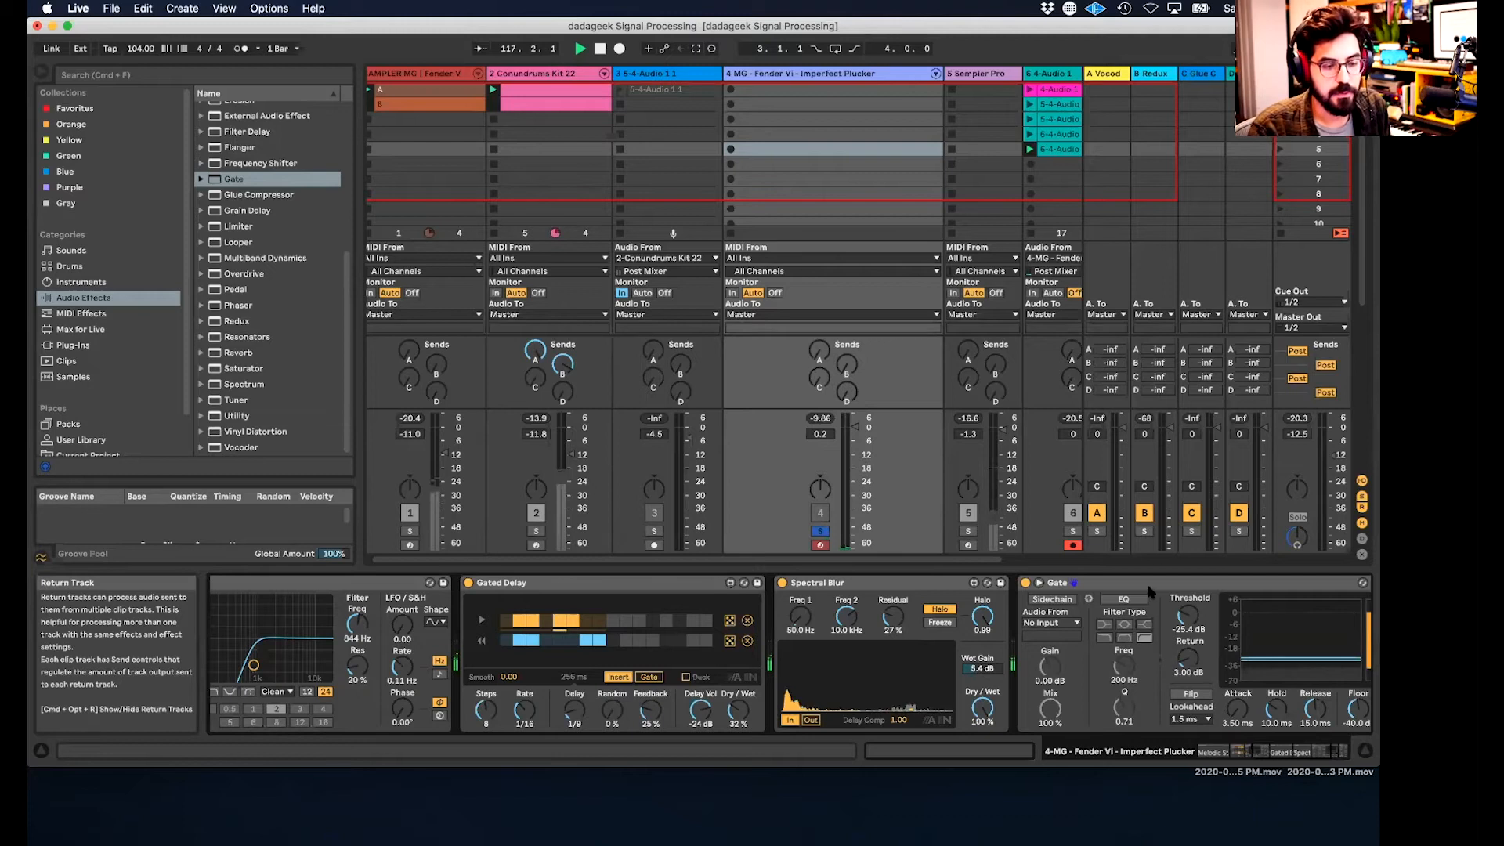
{"action": "scroll", "coordinate": [1149, 591], "scroll_direction": "right", "scroll_amount": 3}
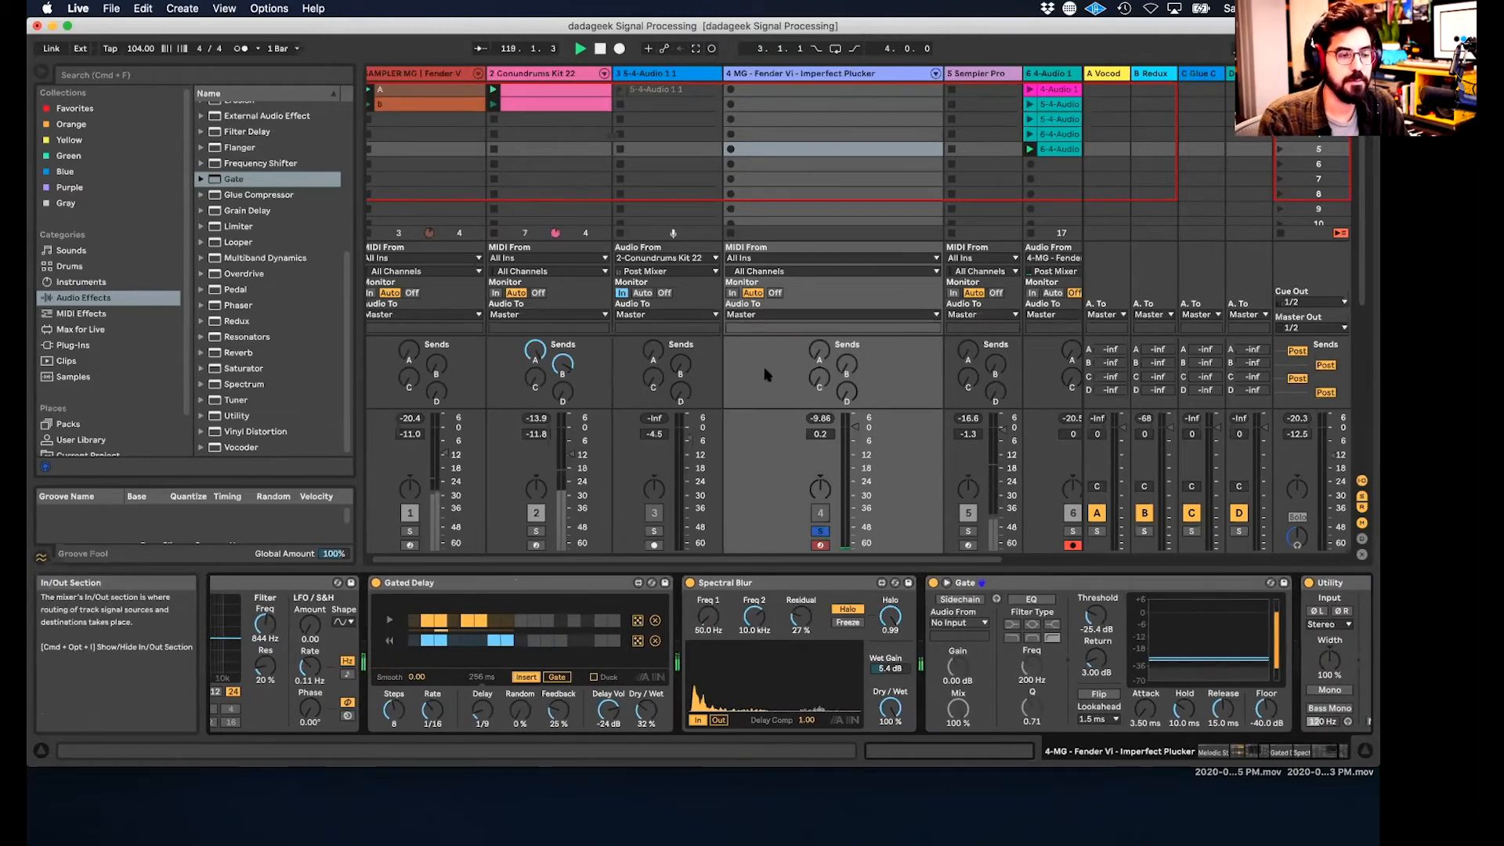
{"action": "mouse_move", "coordinate": [1095, 616]}
{"action": "left_mouse_down"}
{"action": "mouse_move", "coordinate": [1095, 659]}
{"action": "mouse_move", "coordinate": [1105, 594]}
{"action": "left_mouse_up"}
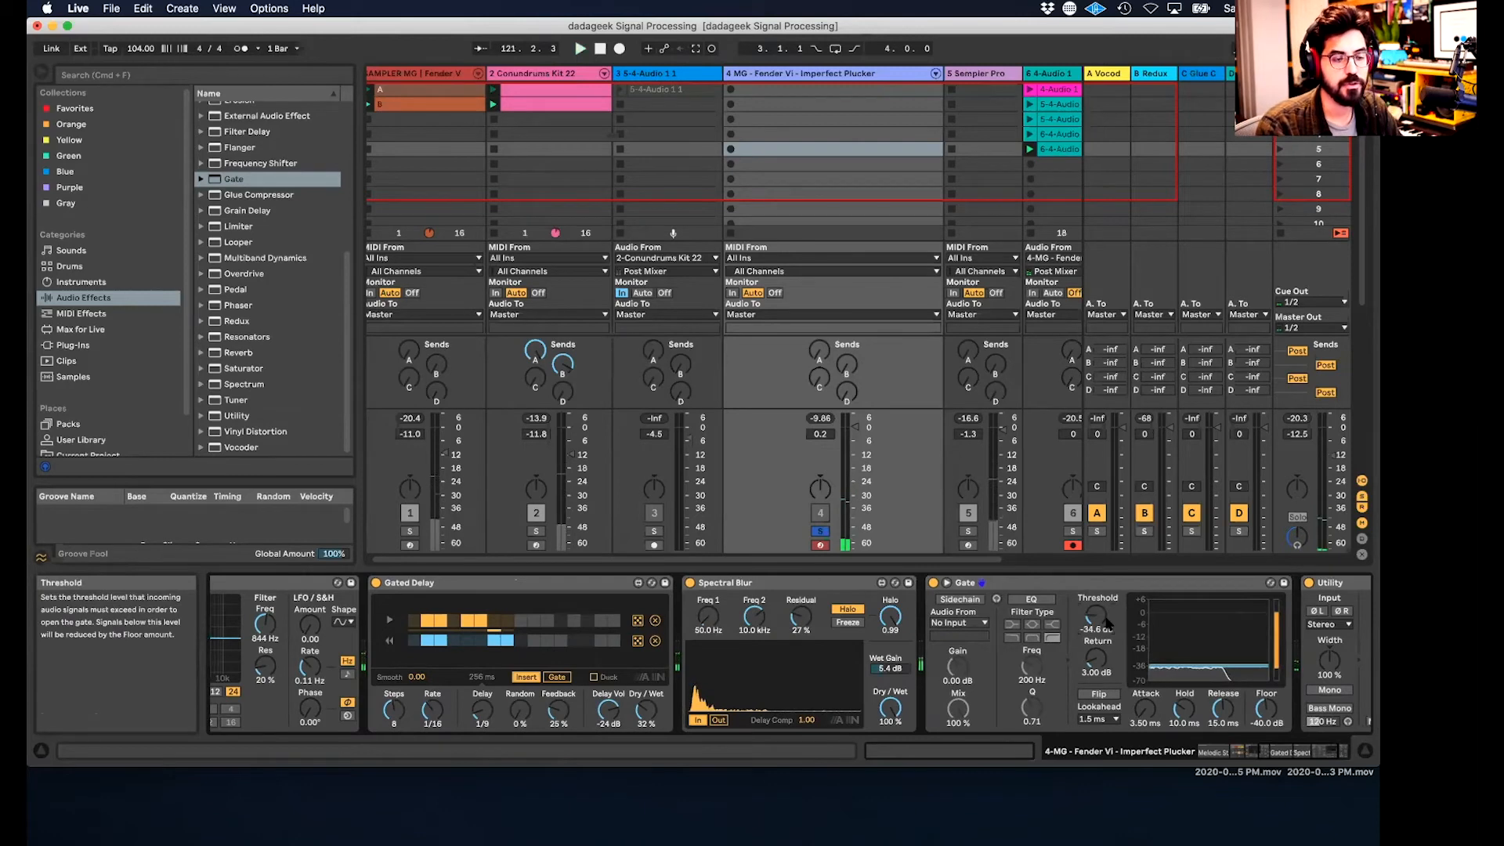
- Enable the Gate's sidechain with 2-Conundrums Kit 22 as source, tapped at the ClosedHH Conundrums 22 Pre FX point
{"action": "left_click", "coordinate": [959, 599]}
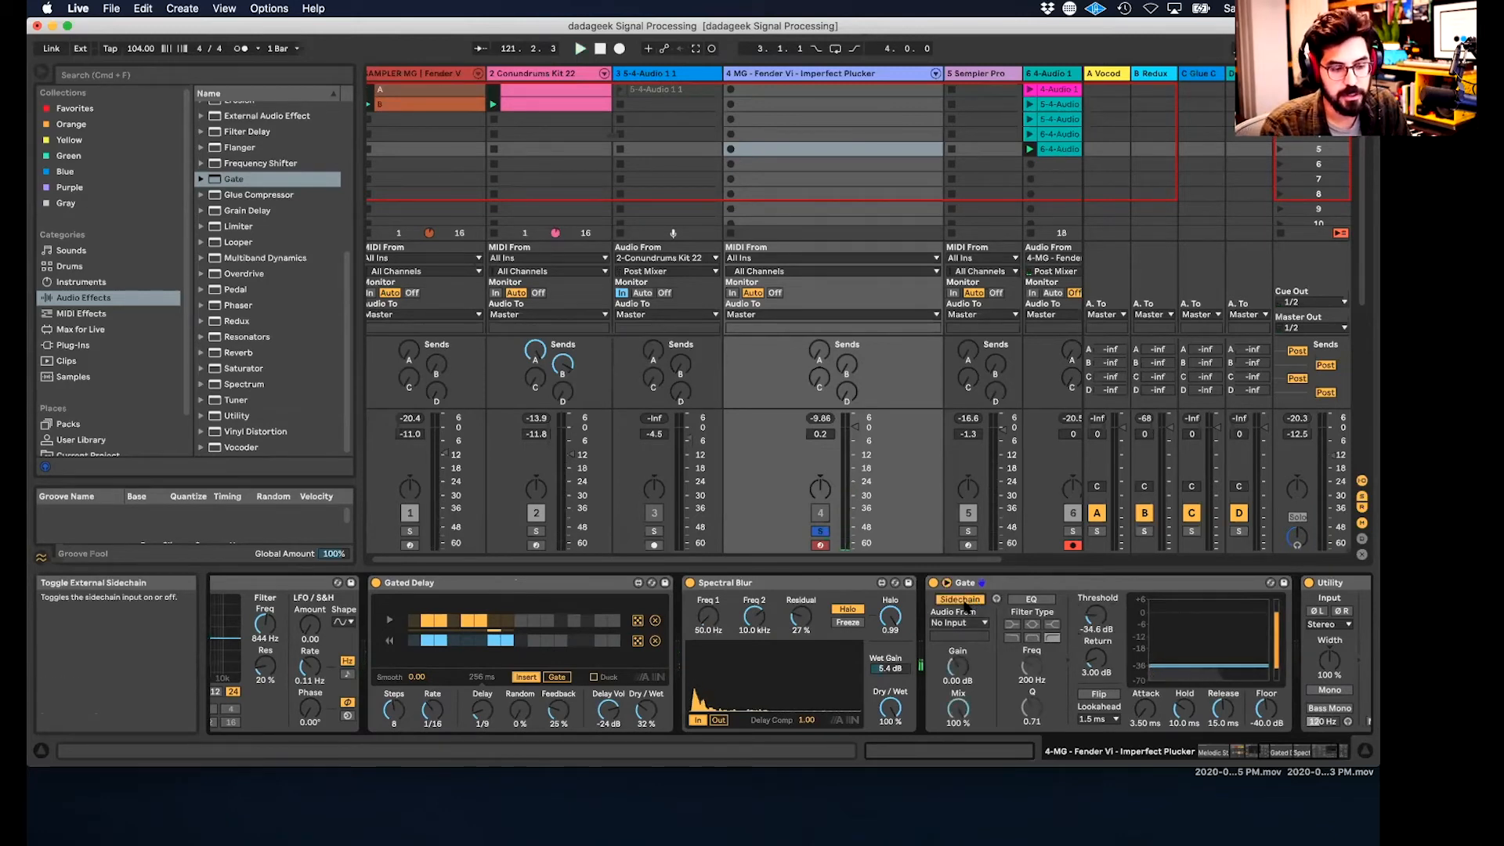
{"action": "left_click", "coordinate": [970, 621]}
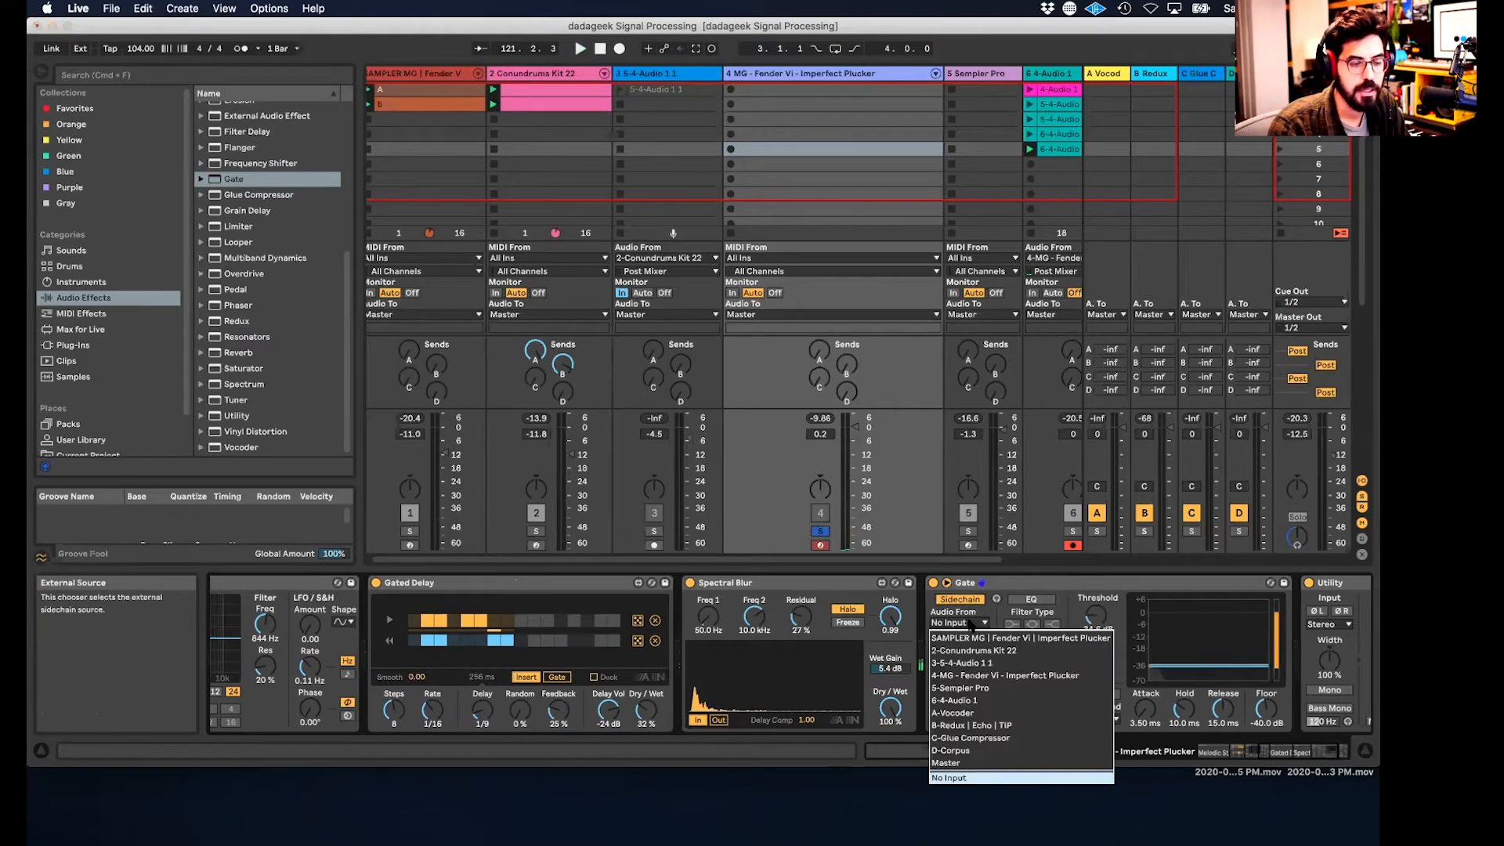
{"action": "left_click", "coordinate": [1000, 652]}
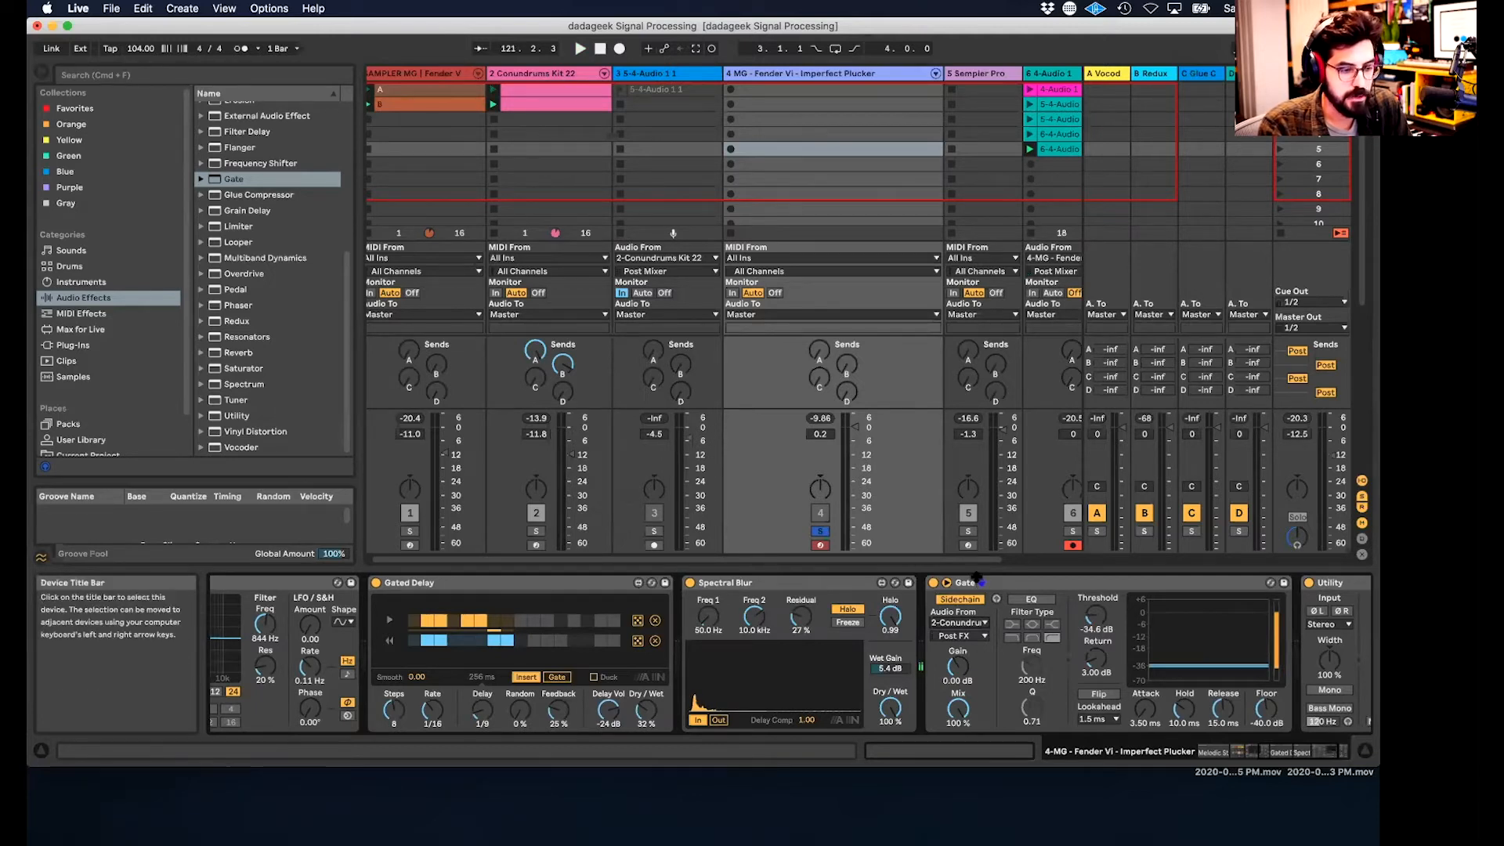
{"action": "left_click", "coordinate": [979, 636]}
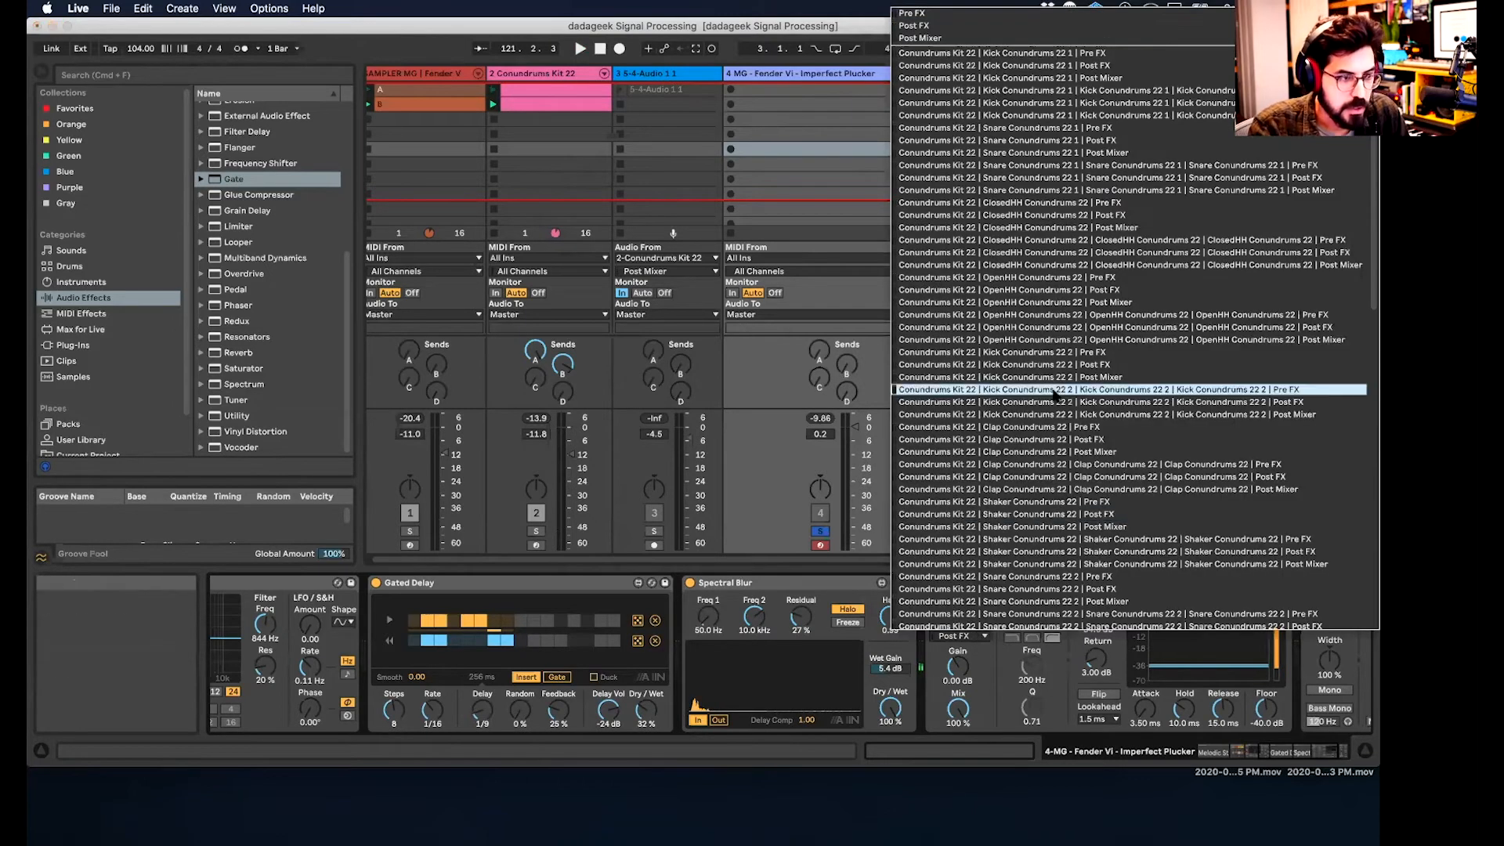
{"action": "left_click", "coordinate": [1125, 204]}
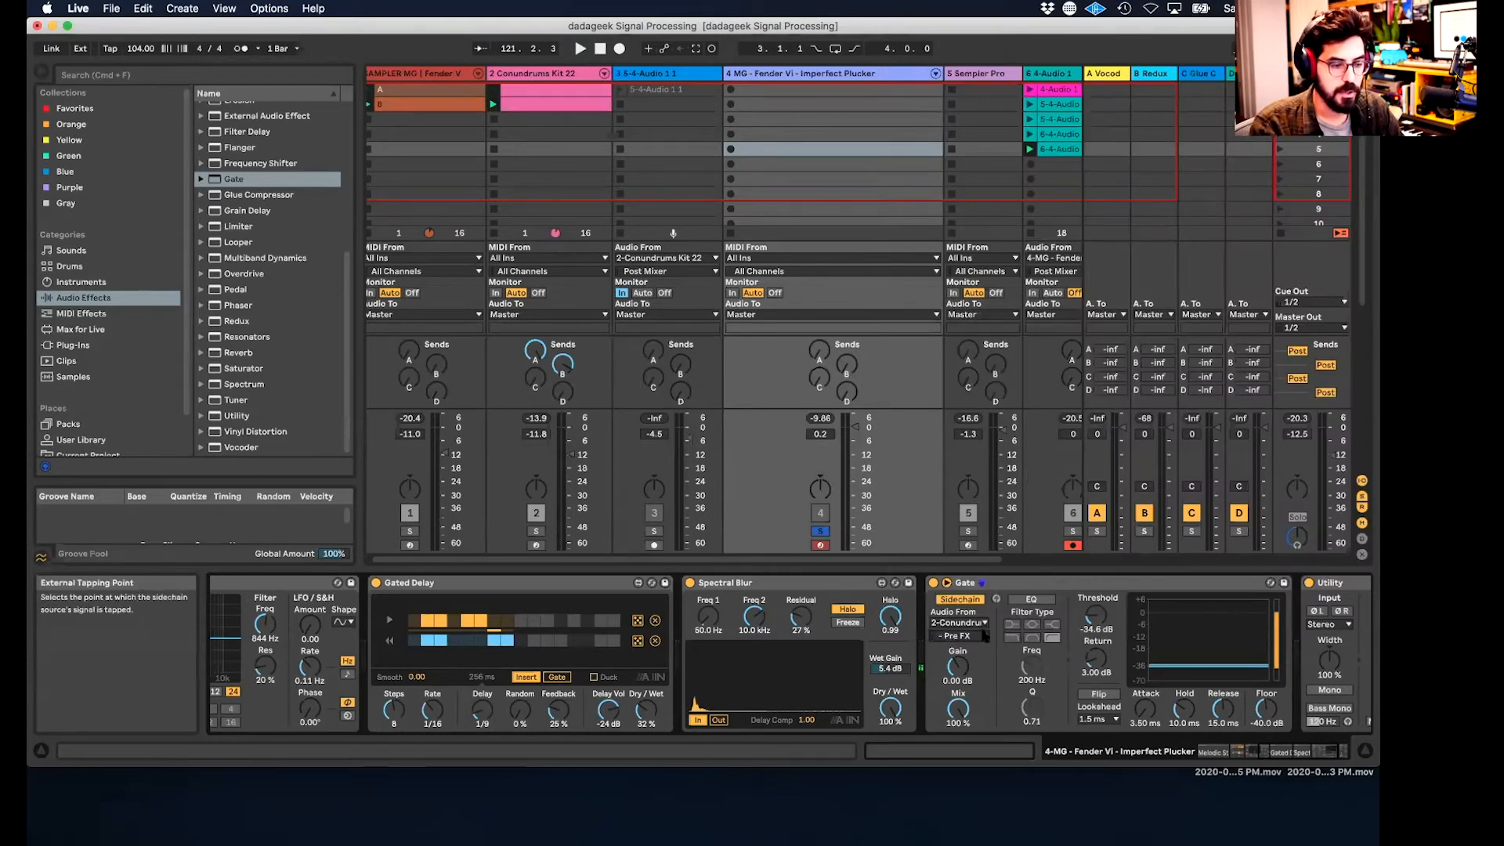
- Open the second Conundrums Kit 22 clip and set its follow action to No Action
{"action": "left_click", "coordinate": [527, 105]}
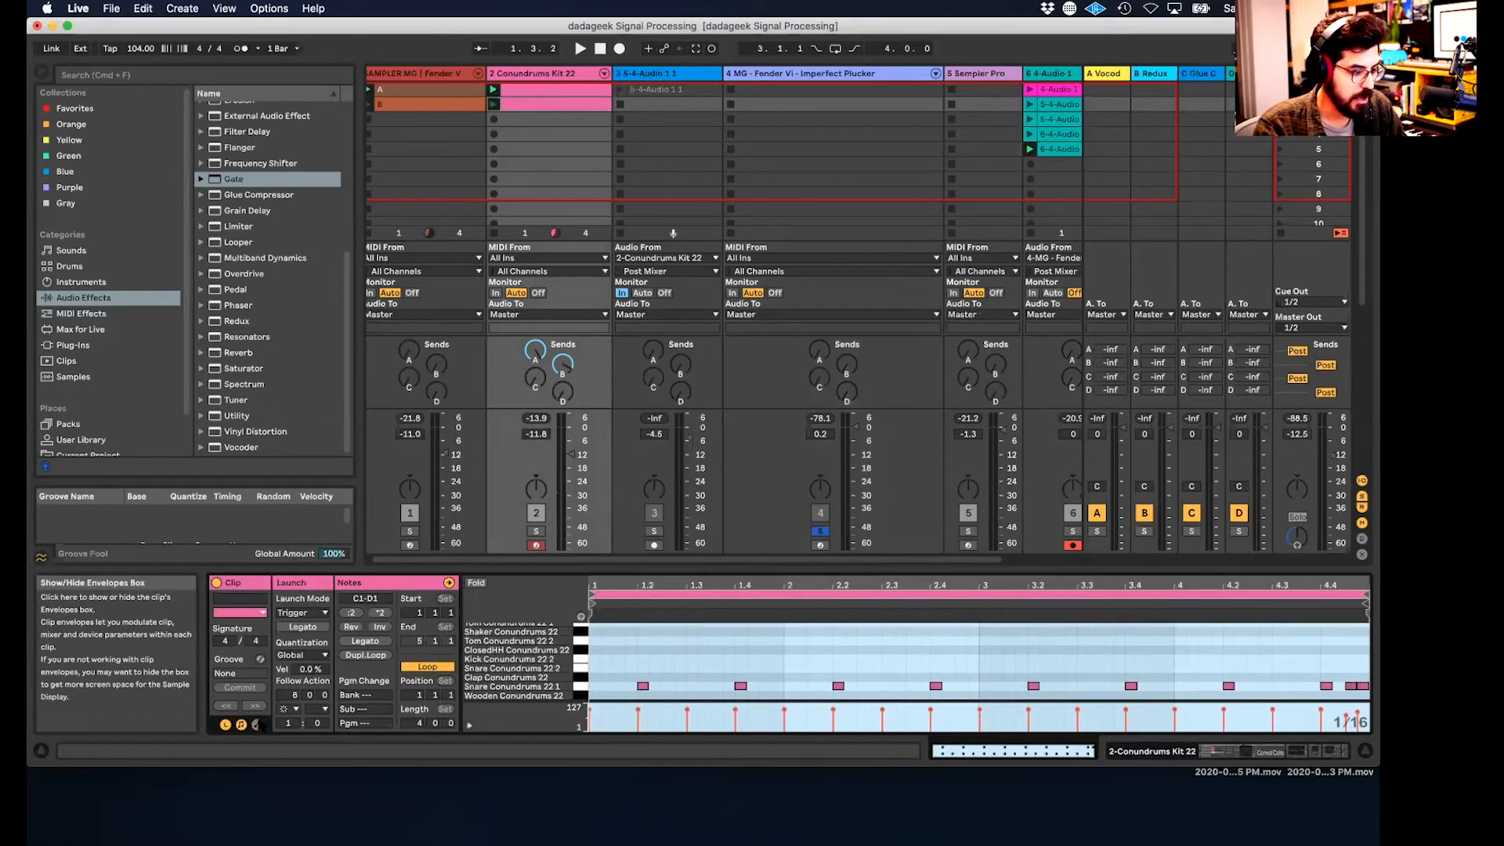
{"action": "left_click", "coordinate": [257, 724]}
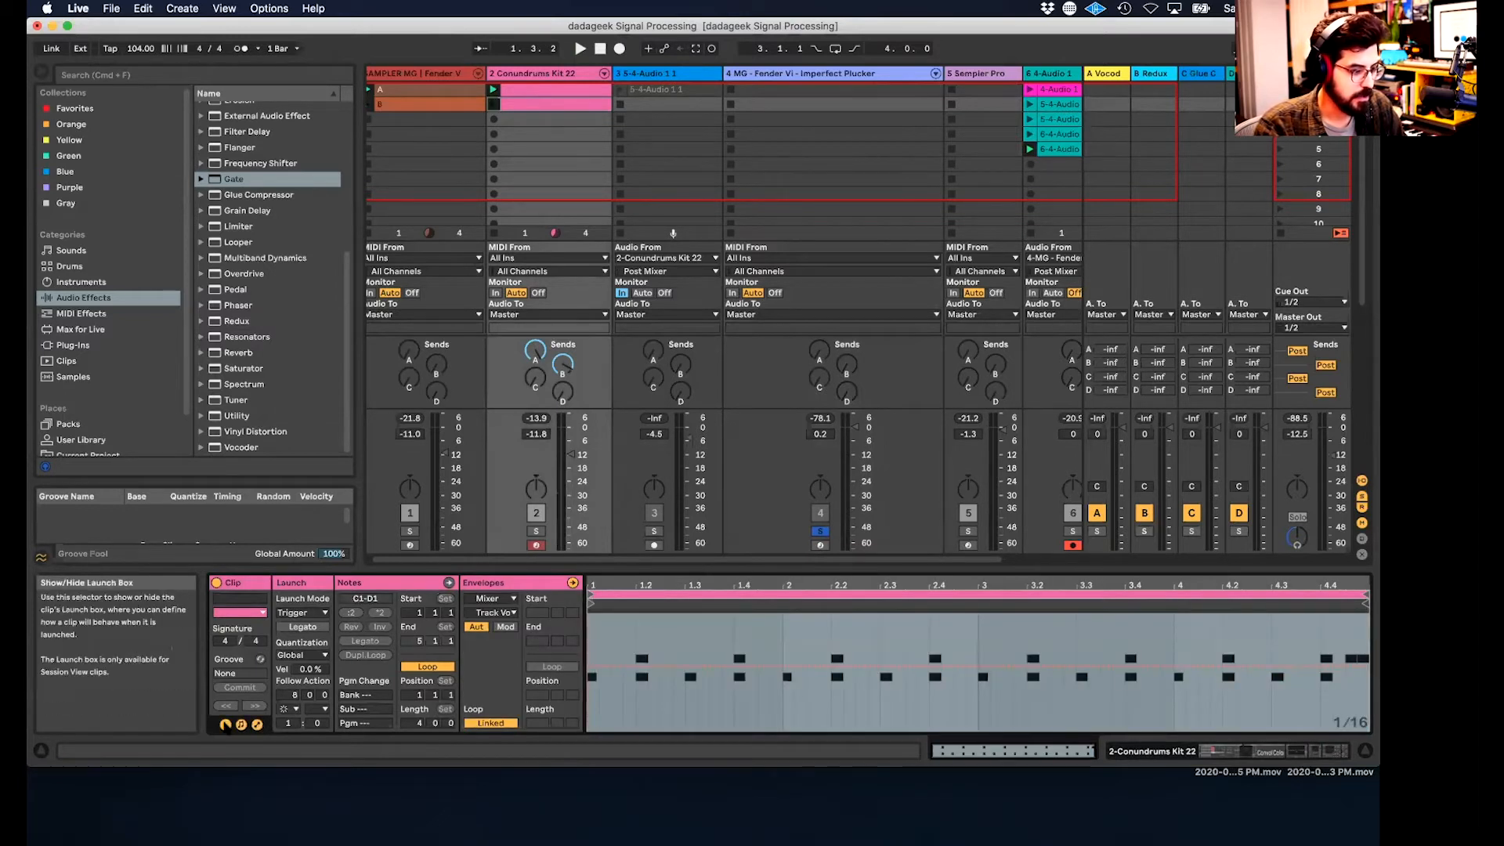
{"action": "left_click", "coordinate": [295, 709]}
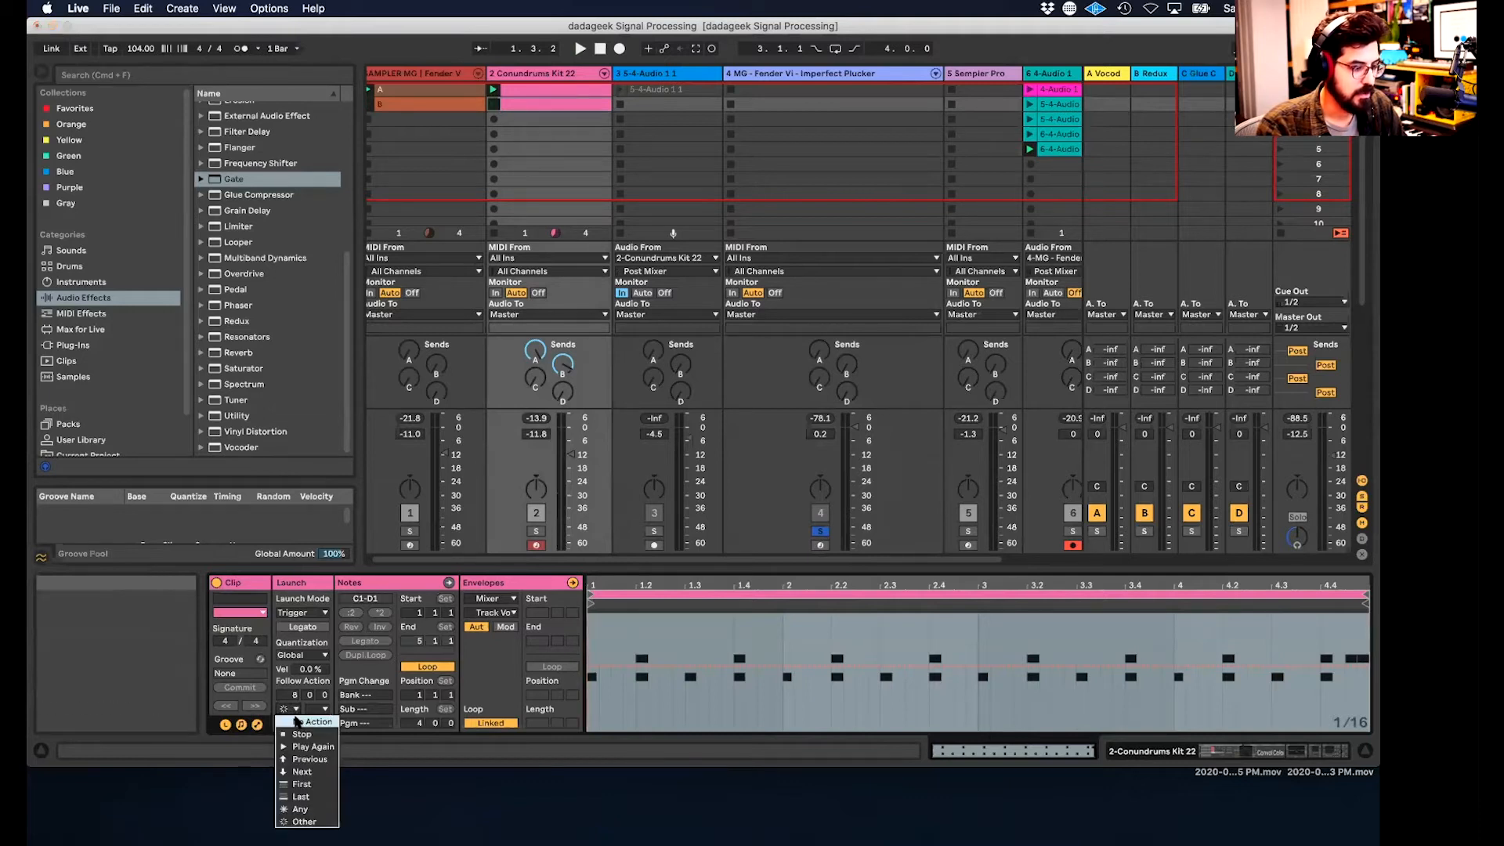
{"action": "left_click", "coordinate": [305, 719]}
- Start playback and solo the Conundrums Kit 22 track, with its devices shown
{"action": "key", "text": "space"}
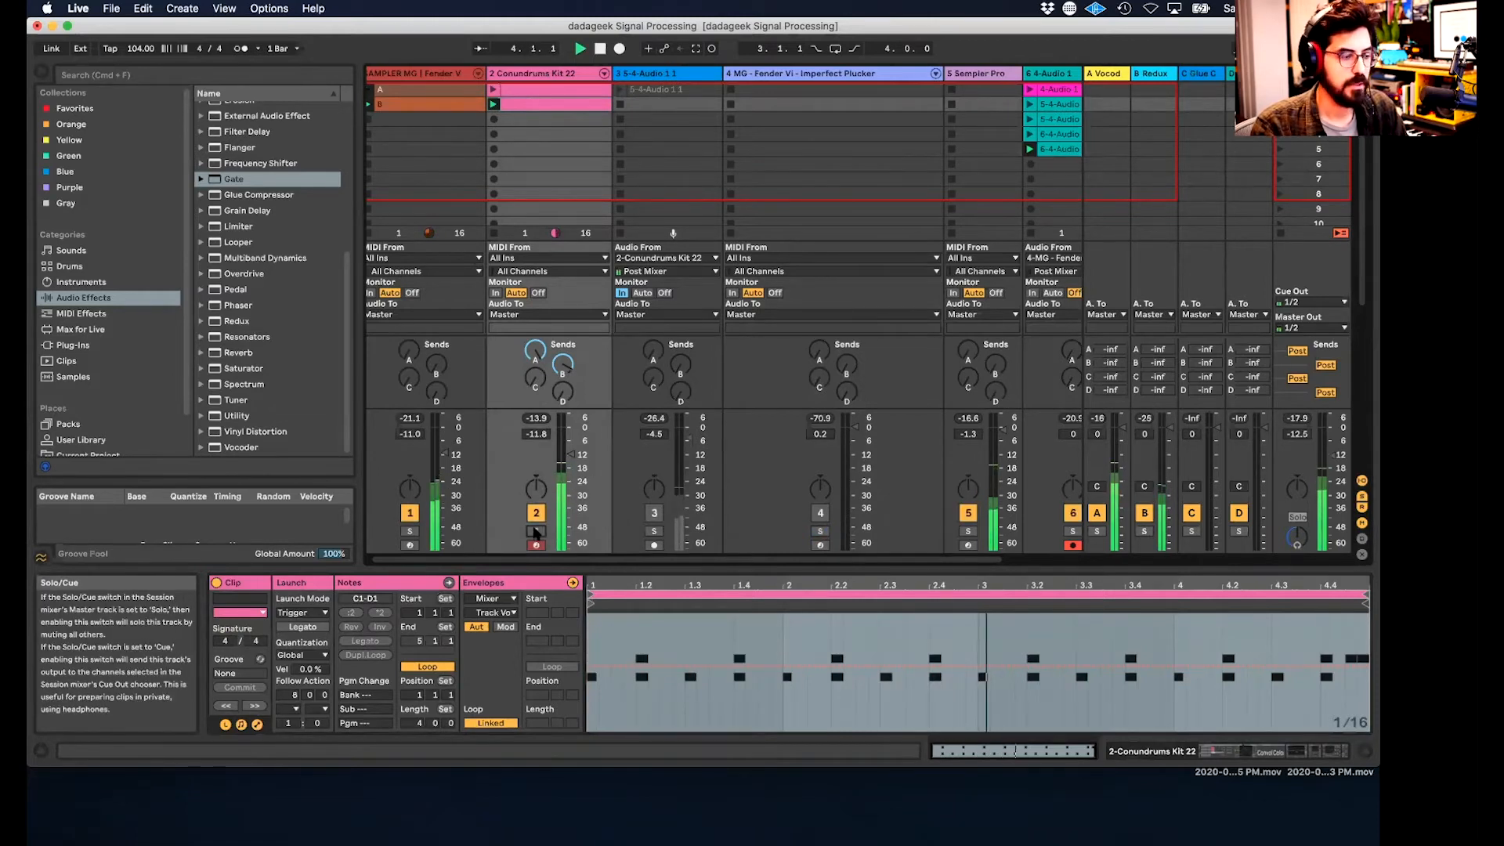
{"action": "left_click", "coordinate": [535, 531]}
{"action": "left_click", "coordinate": [531, 73]}
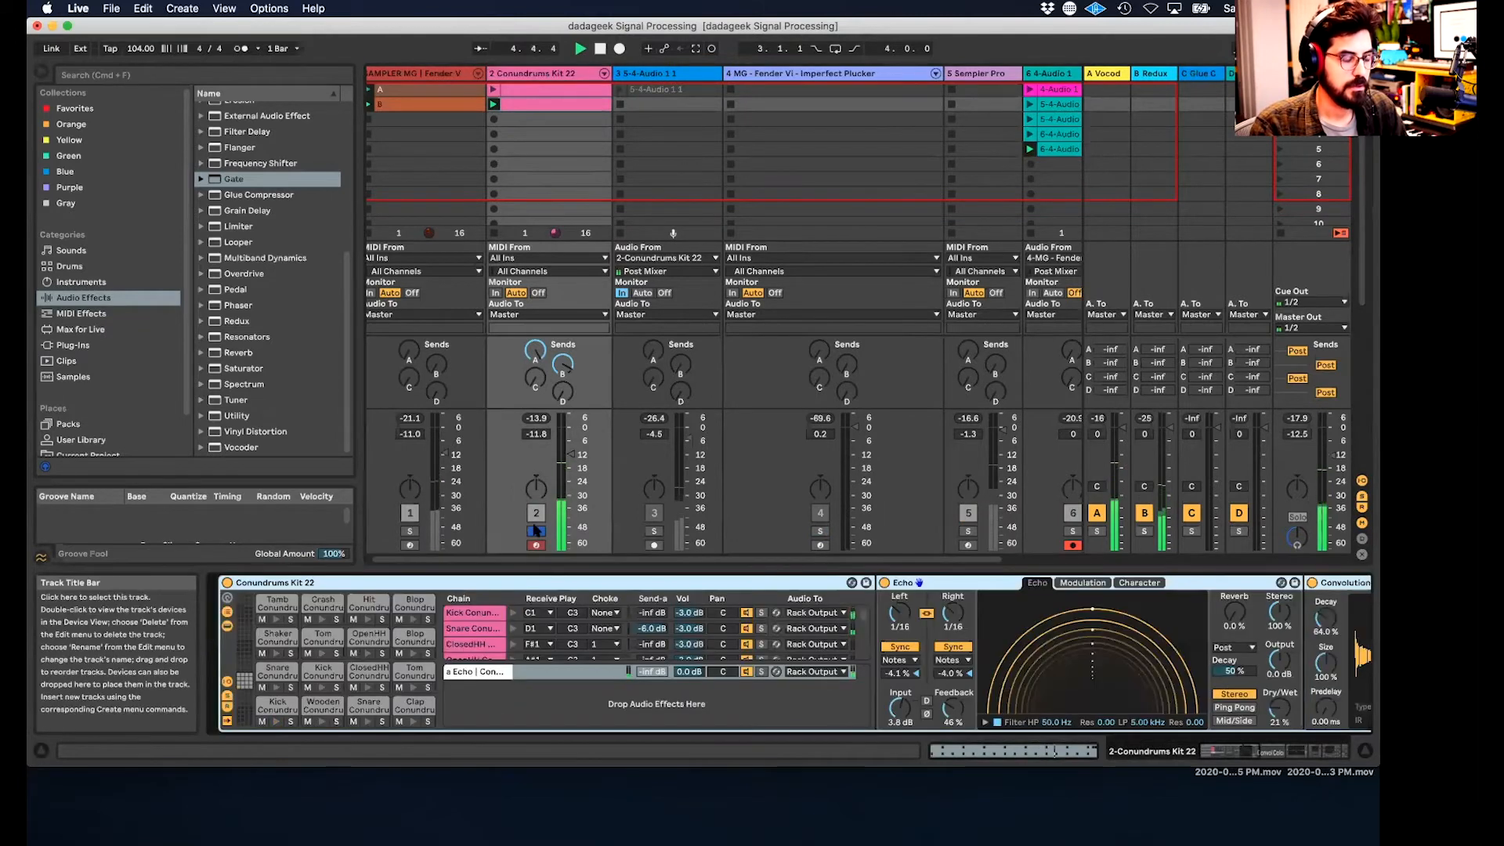
- Show the playing drum clip's notes and draw eight consecutive sixteenth notes in the ClosedHH Conundrums 22 row from 1.1.1 to 1.3.1
{"action": "left_click", "coordinate": [549, 96]}
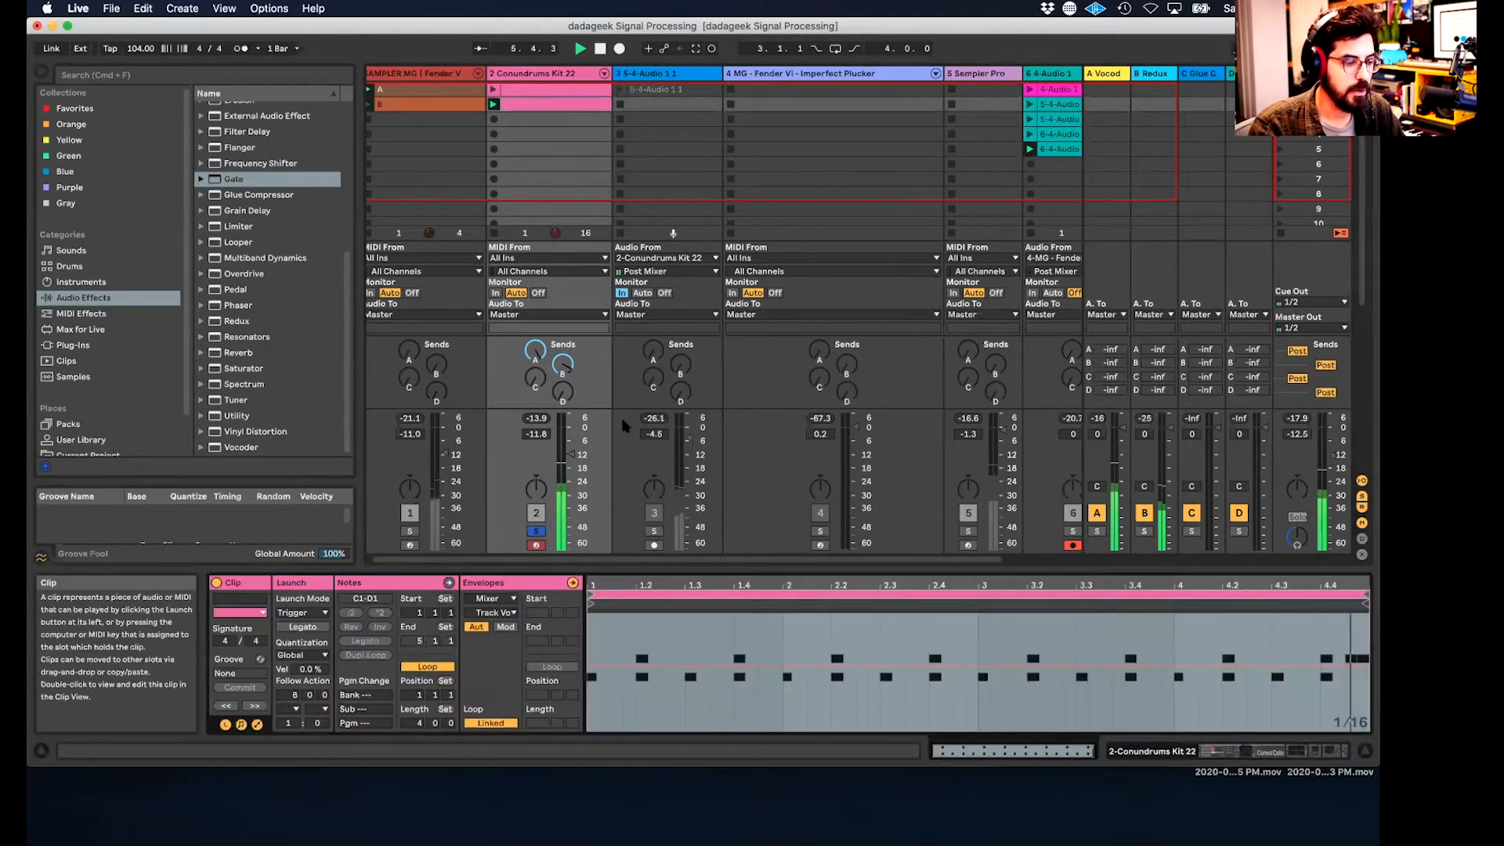
{"action": "left_click", "coordinate": [257, 724]}
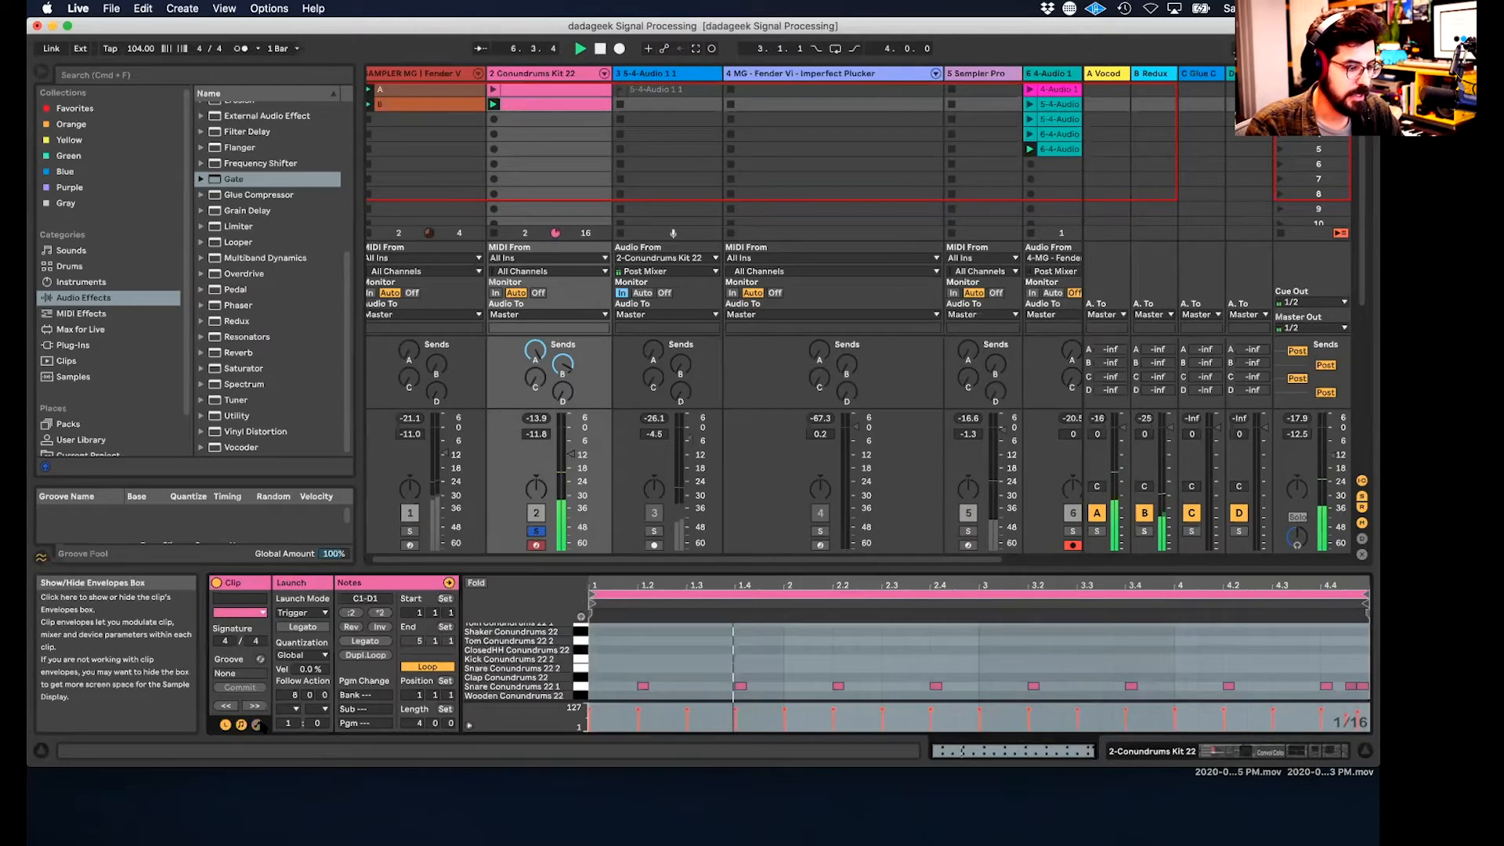
{"action": "double_click", "coordinate": [599, 650]}
{"action": "double_click", "coordinate": [607, 649]}
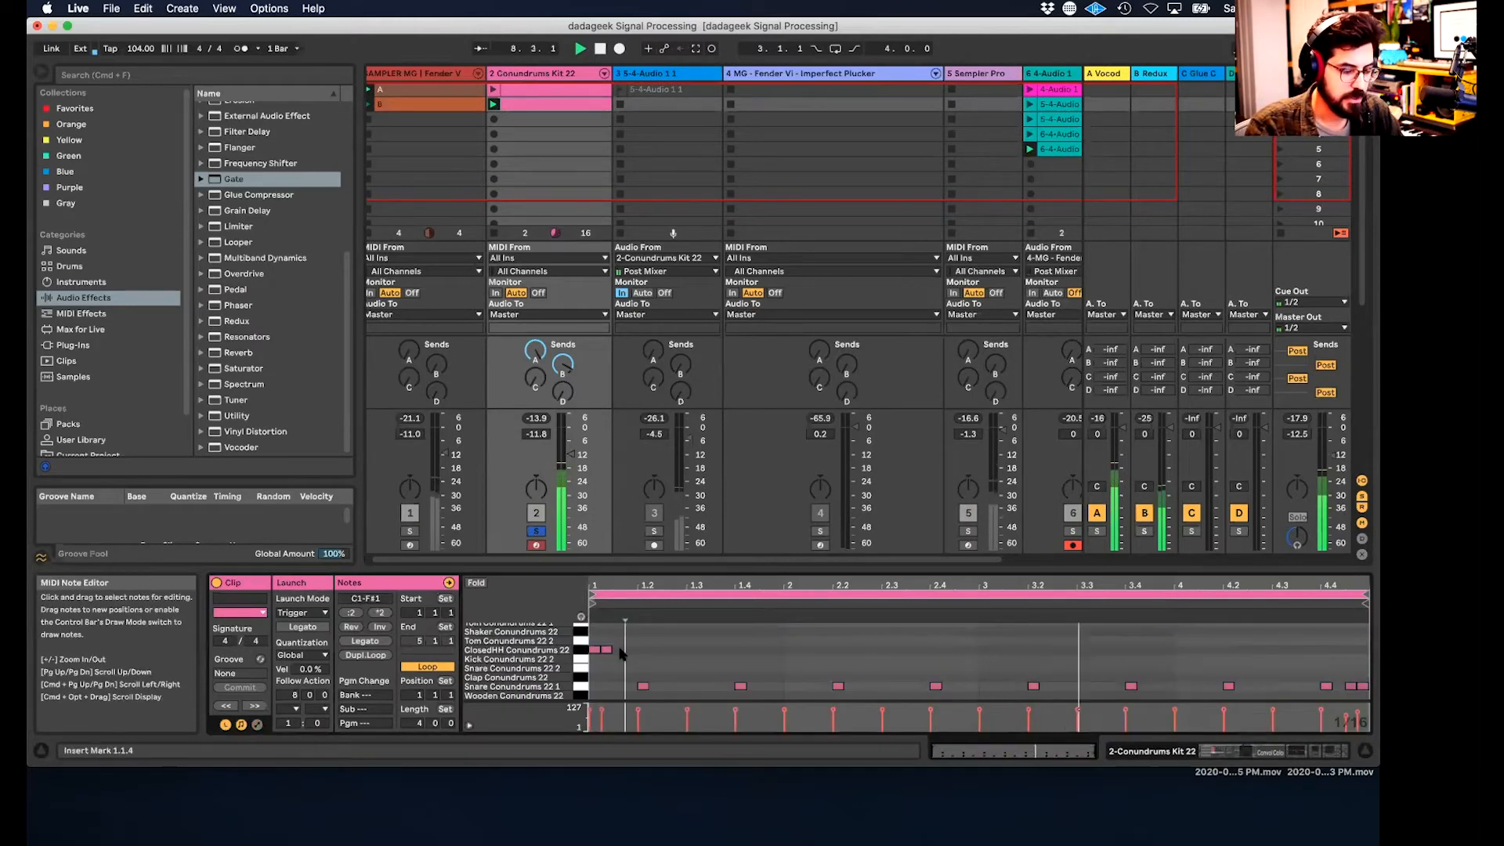
{"action": "double_click", "coordinate": [621, 649]}
{"action": "double_click", "coordinate": [631, 649]}
{"action": "double_click", "coordinate": [643, 649]}
{"action": "double_click", "coordinate": [655, 649]}
{"action": "double_click", "coordinate": [669, 650]}
{"action": "double_click", "coordinate": [678, 650]}
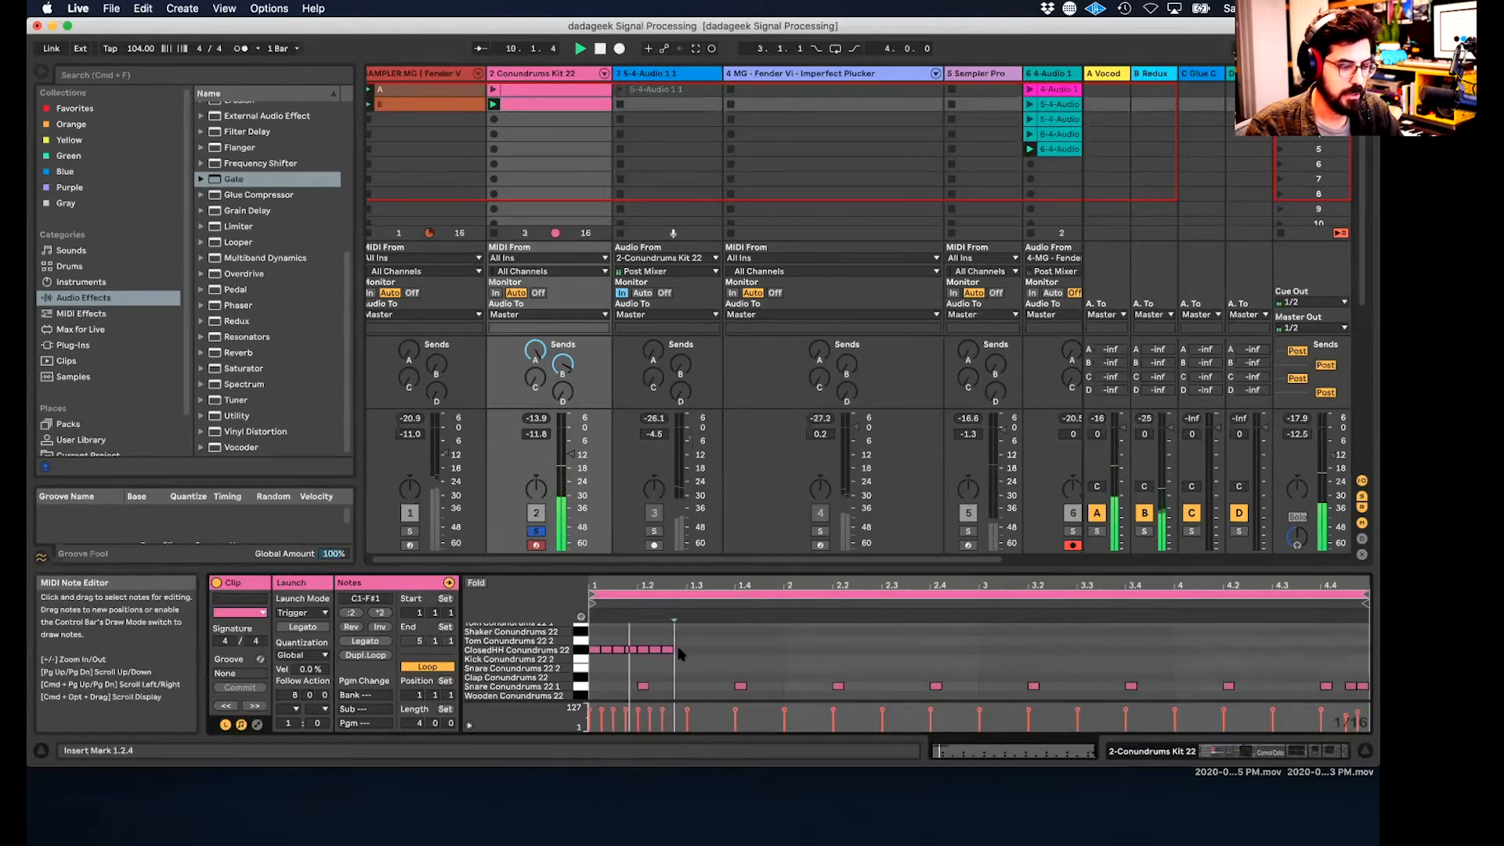
{"action": "double_click", "coordinate": [684, 650]}
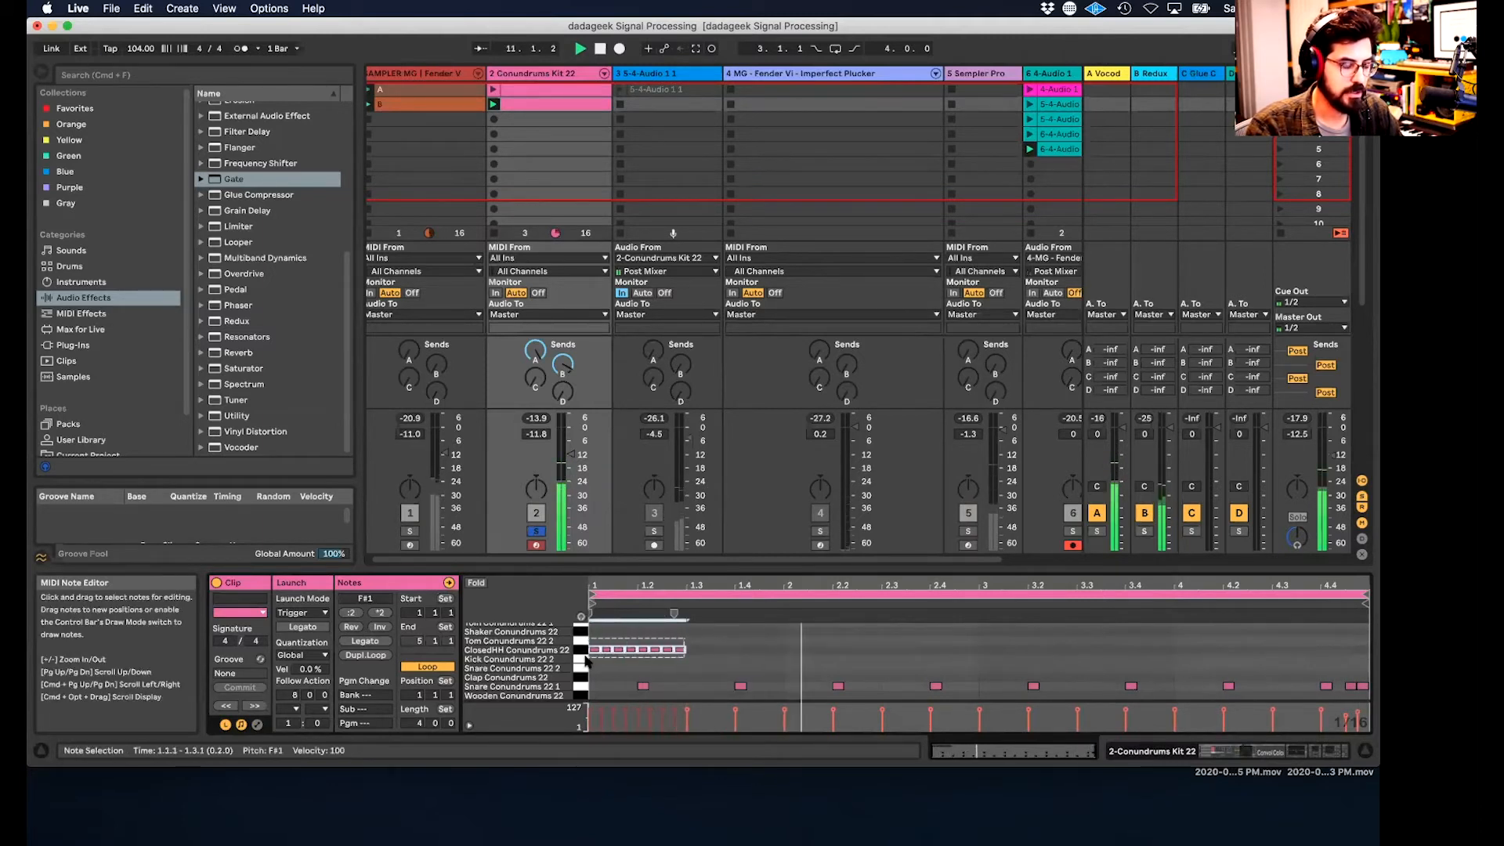
- Select all the closed hi-hat notes and duplicate them seven times to fill the four-bar drum clip
{"action": "left_click", "coordinate": [583, 650]}
{"action": "key", "text": "super+d"}
{"action": "key", "text": "super+d"}
{"action": "key", "text": "super+d"}
{"action": "key", "text": "super+d"}
{"action": "key", "text": "super+d"}
{"action": "key", "text": "super+d"}
{"action": "key", "text": "super+d"}
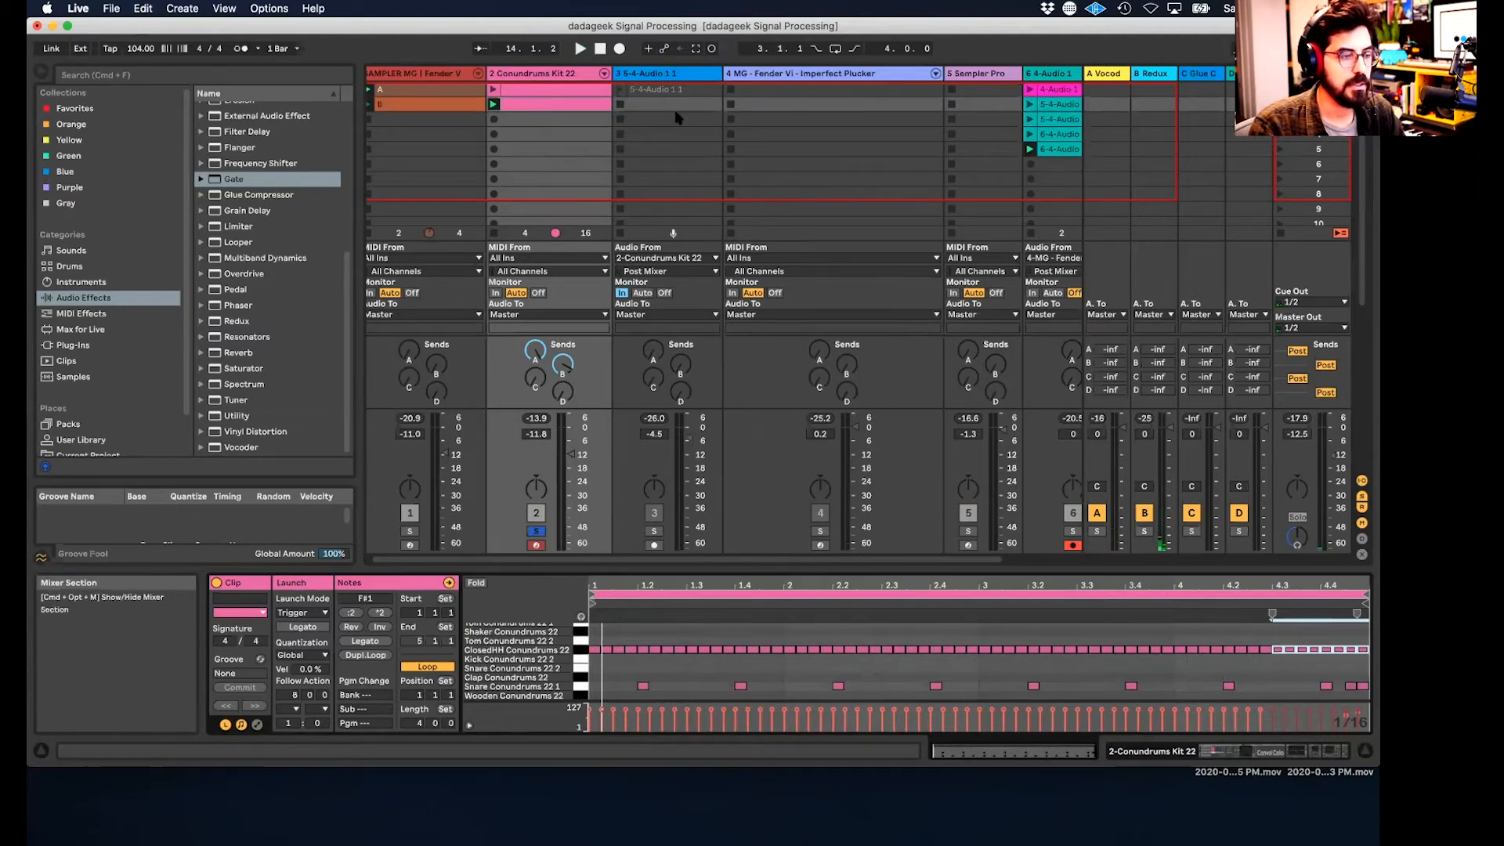
{"action": "scroll", "coordinate": [962, 105], "scroll_direction": "right", "scroll_amount": 3}
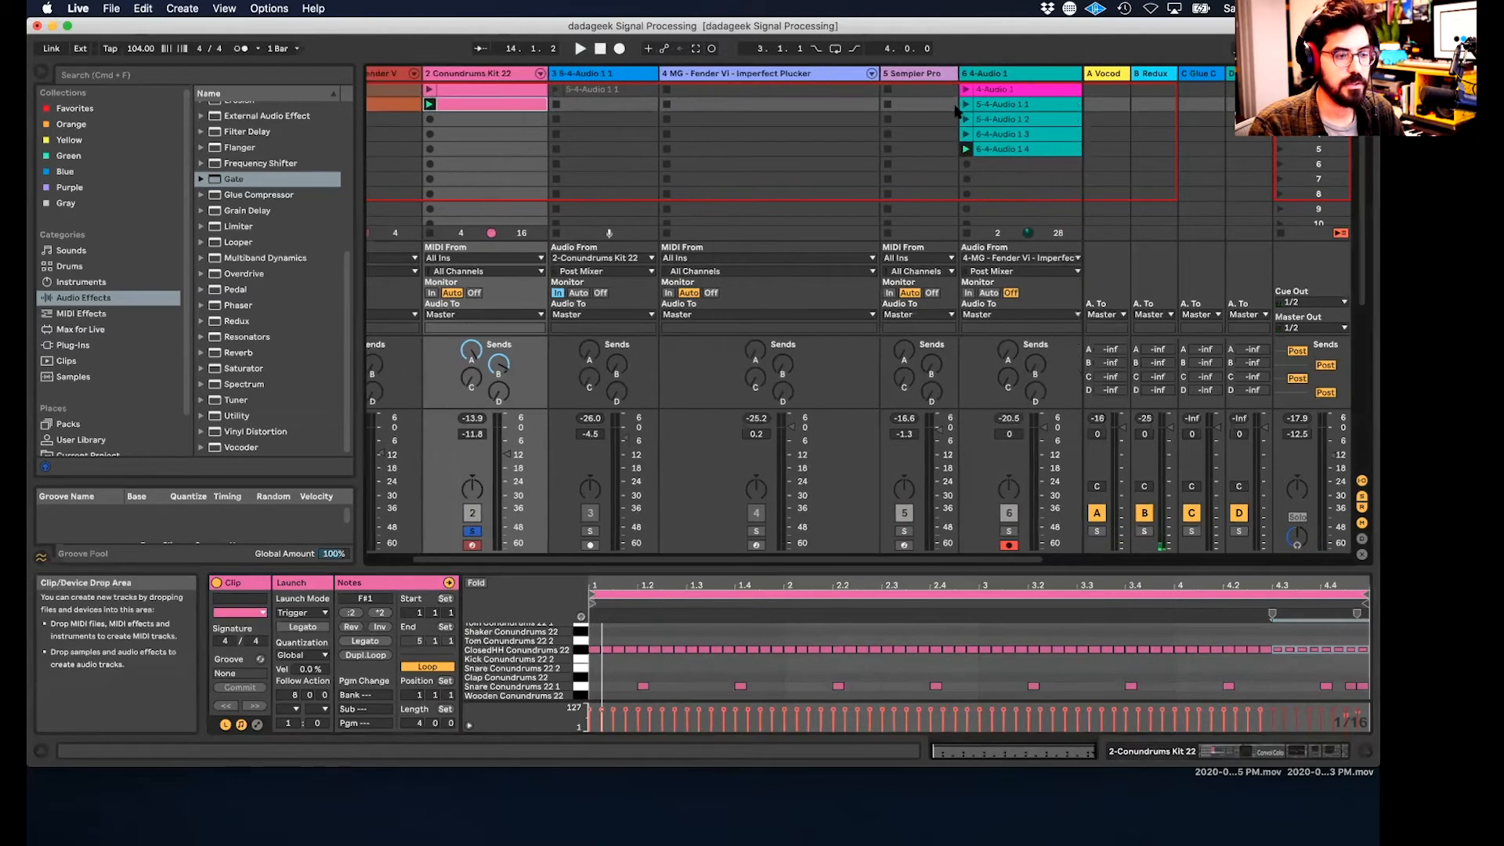
- Play the set briefly with the 5-4-Audio 1 1 track selected and switch that track's monitoring to Auto
{"action": "left_click", "coordinate": [566, 76]}
{"action": "key", "text": "space"}
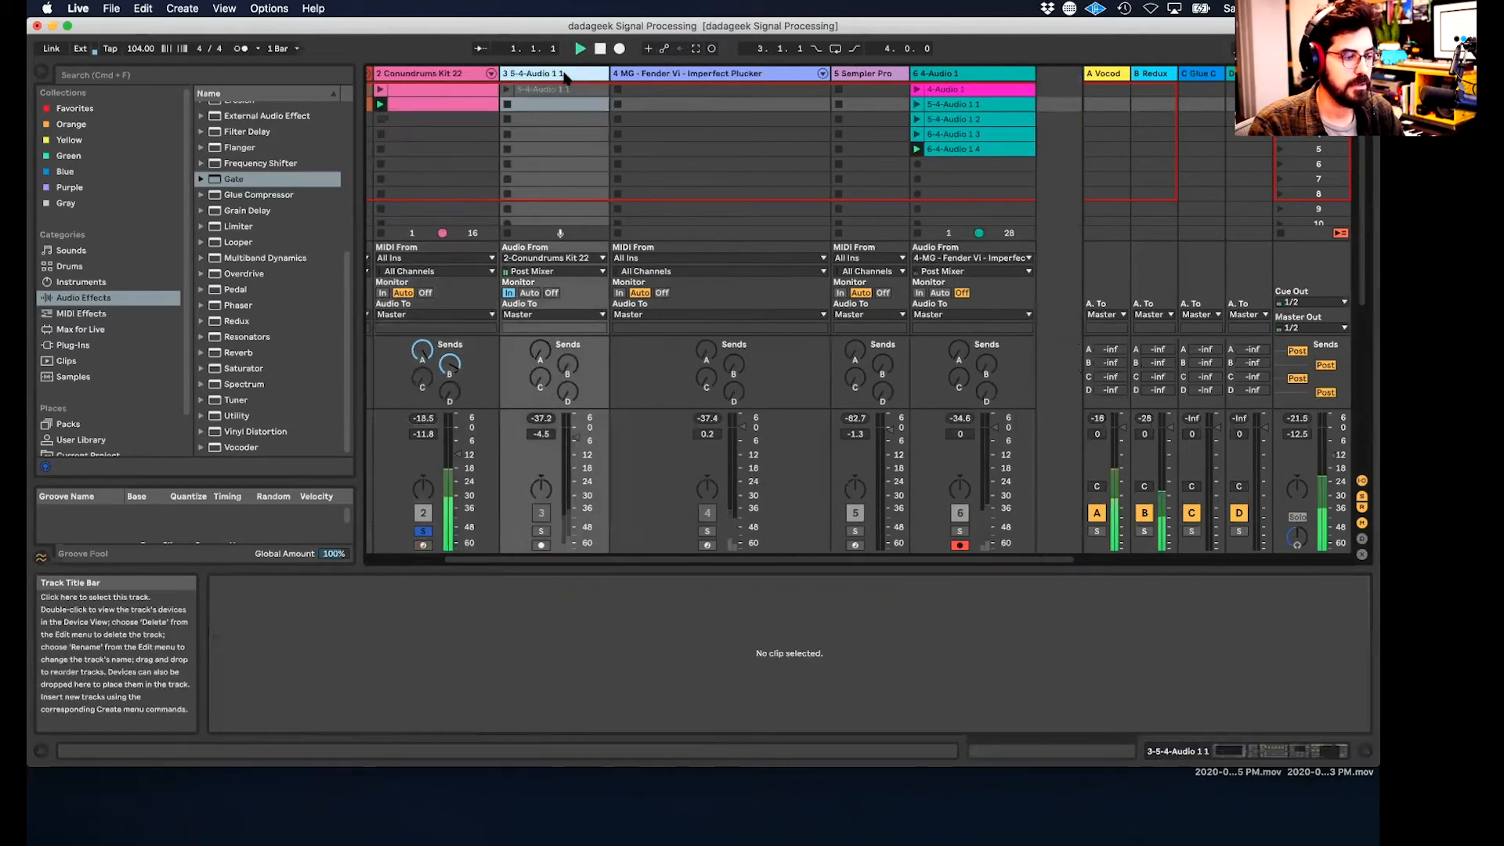
{"action": "left_click", "coordinate": [530, 293]}
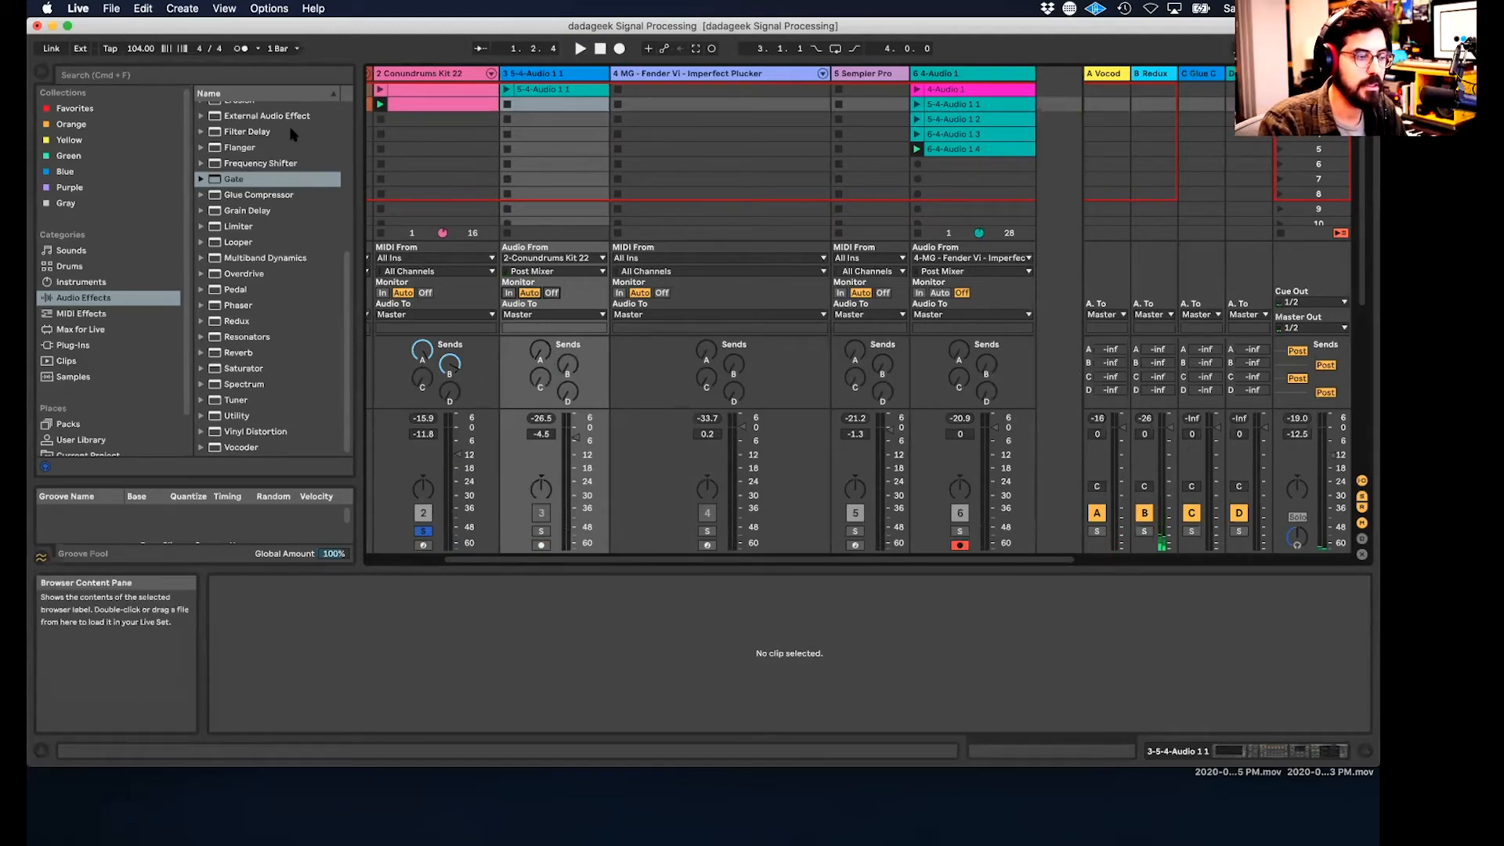
- Copy the 5-4-Audio 1 1 clip into the second slot of its track and delete the copy
{"action": "left_click", "coordinate": [546, 90]}
{"action": "left_click_drag", "start_coordinate": [546, 92], "coordinate": [558, 109]}
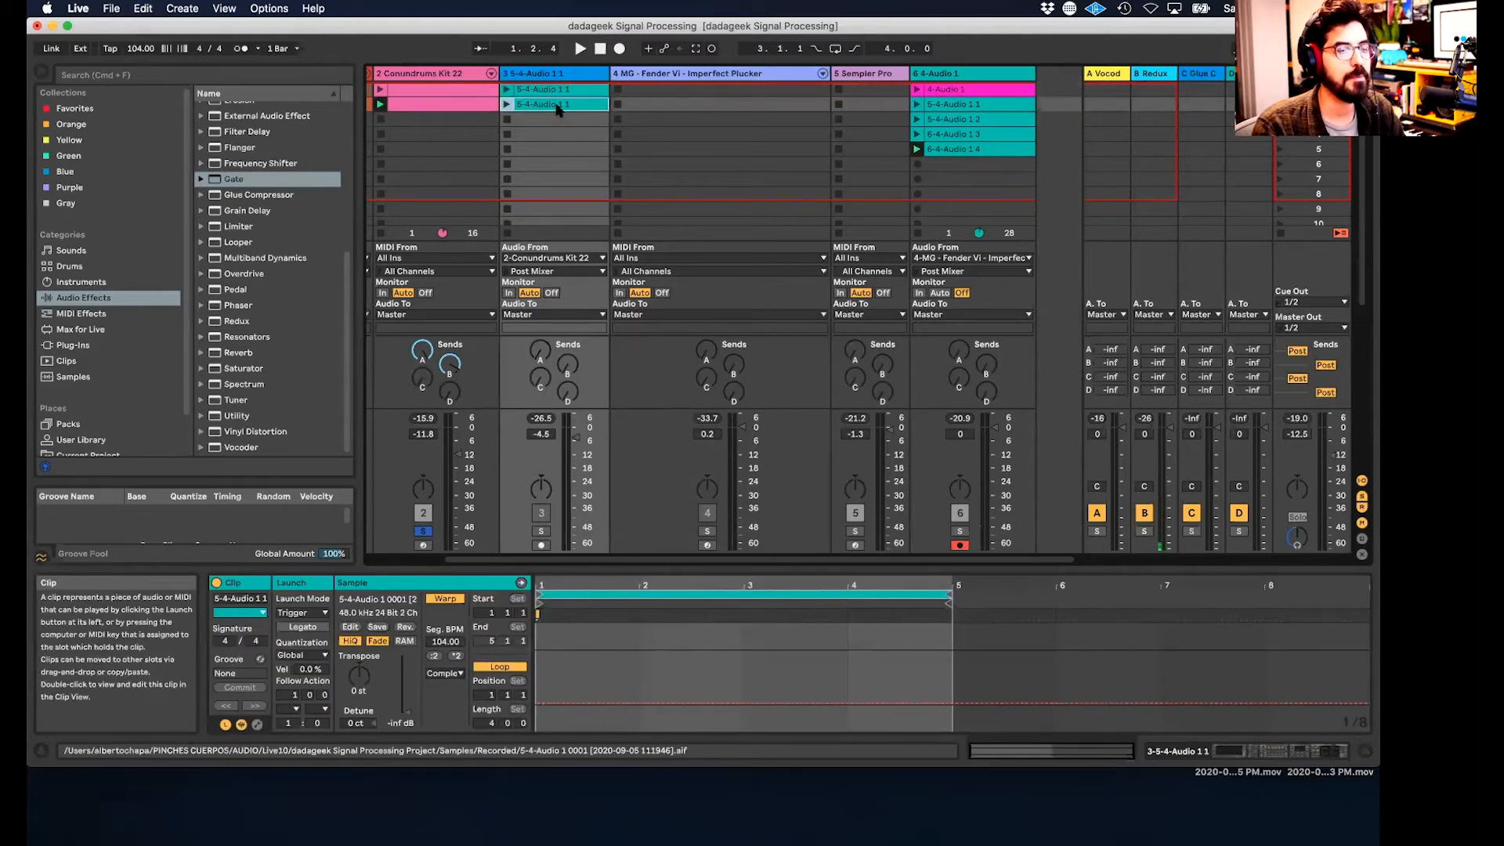
{"action": "key", "text": "Delete"}
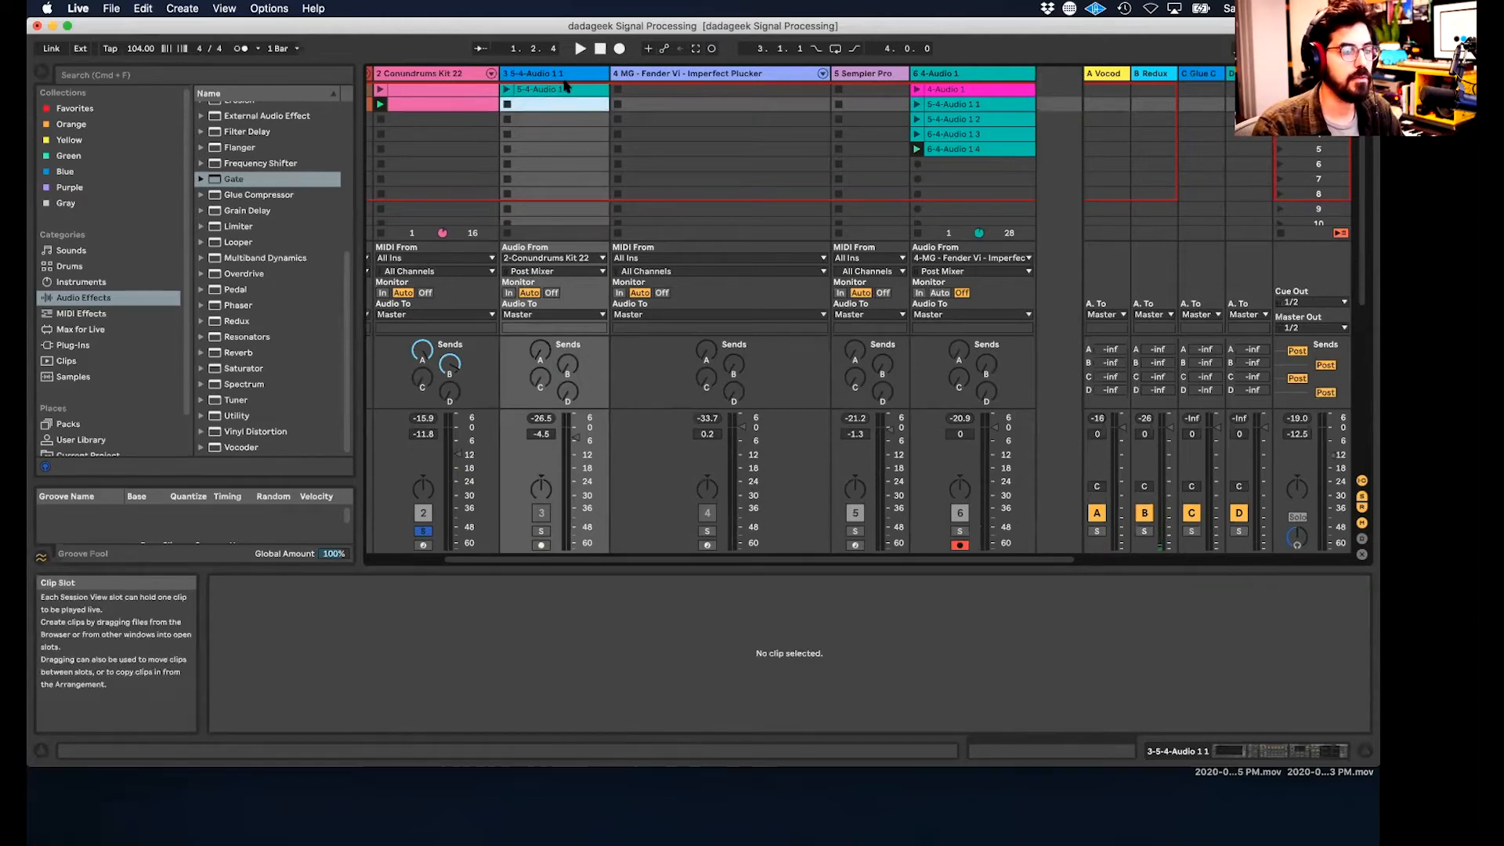
- Duplicate the whole 5-4-Audio 1 1 track and delete the duplicate track
{"action": "left_click", "coordinate": [564, 74]}
{"action": "key", "text": "super+d"}
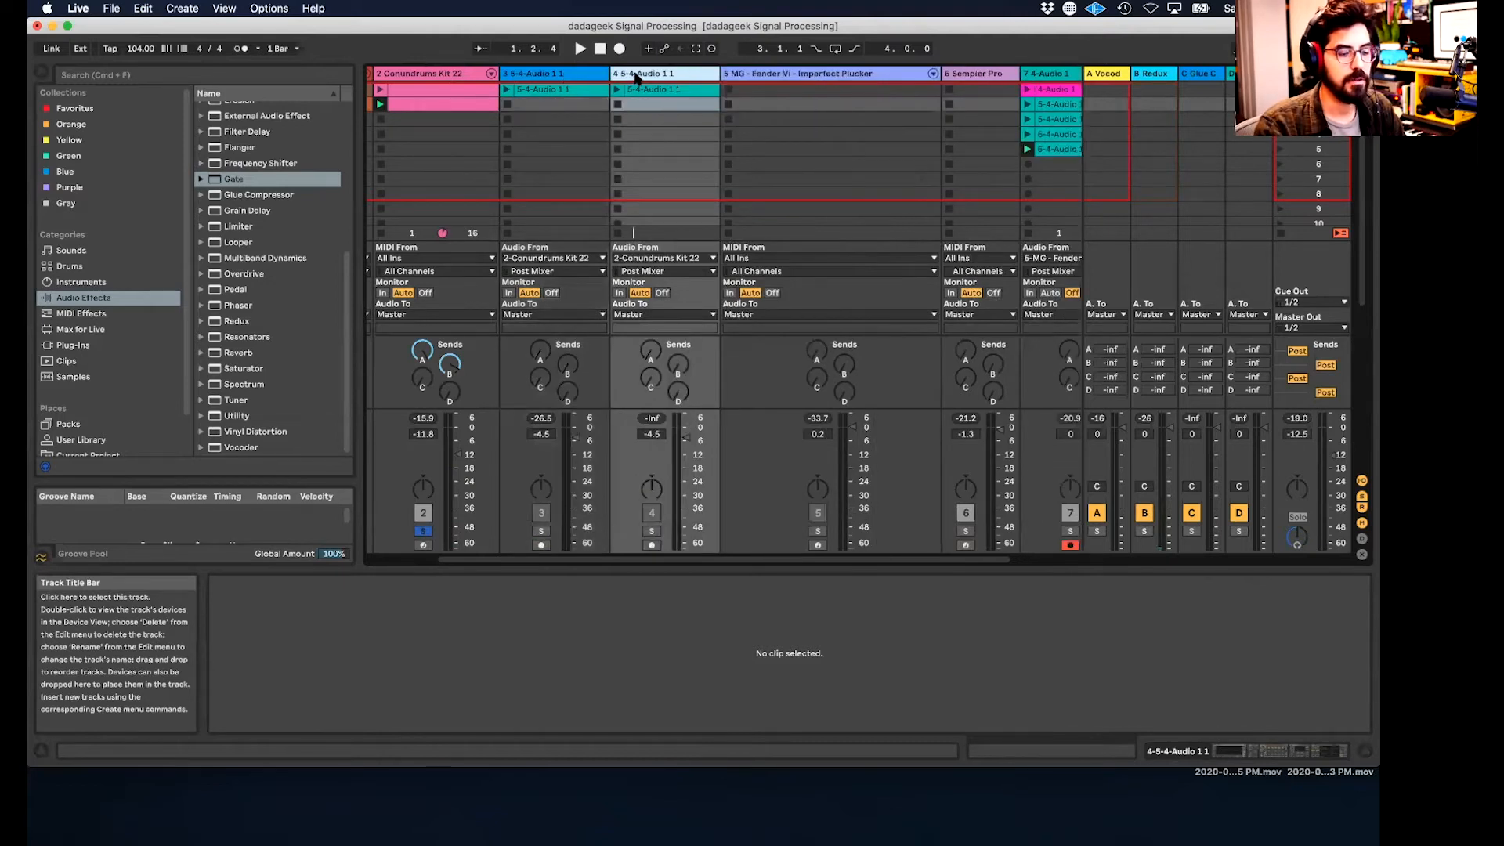
{"action": "key", "text": "Delete"}
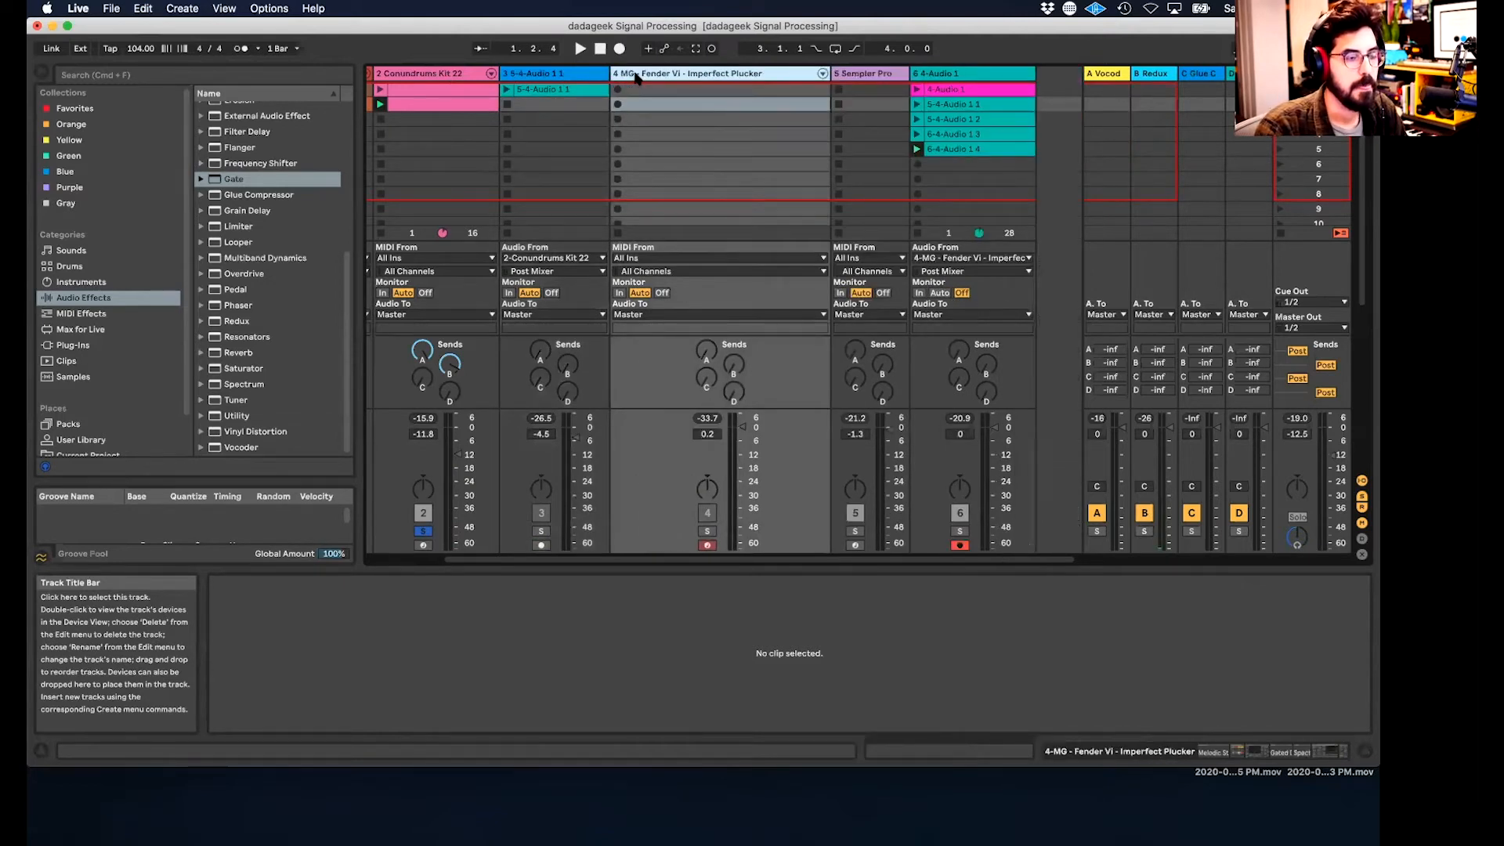
{"action": "scroll", "coordinate": [637, 78], "scroll_direction": "left", "scroll_amount": 1}
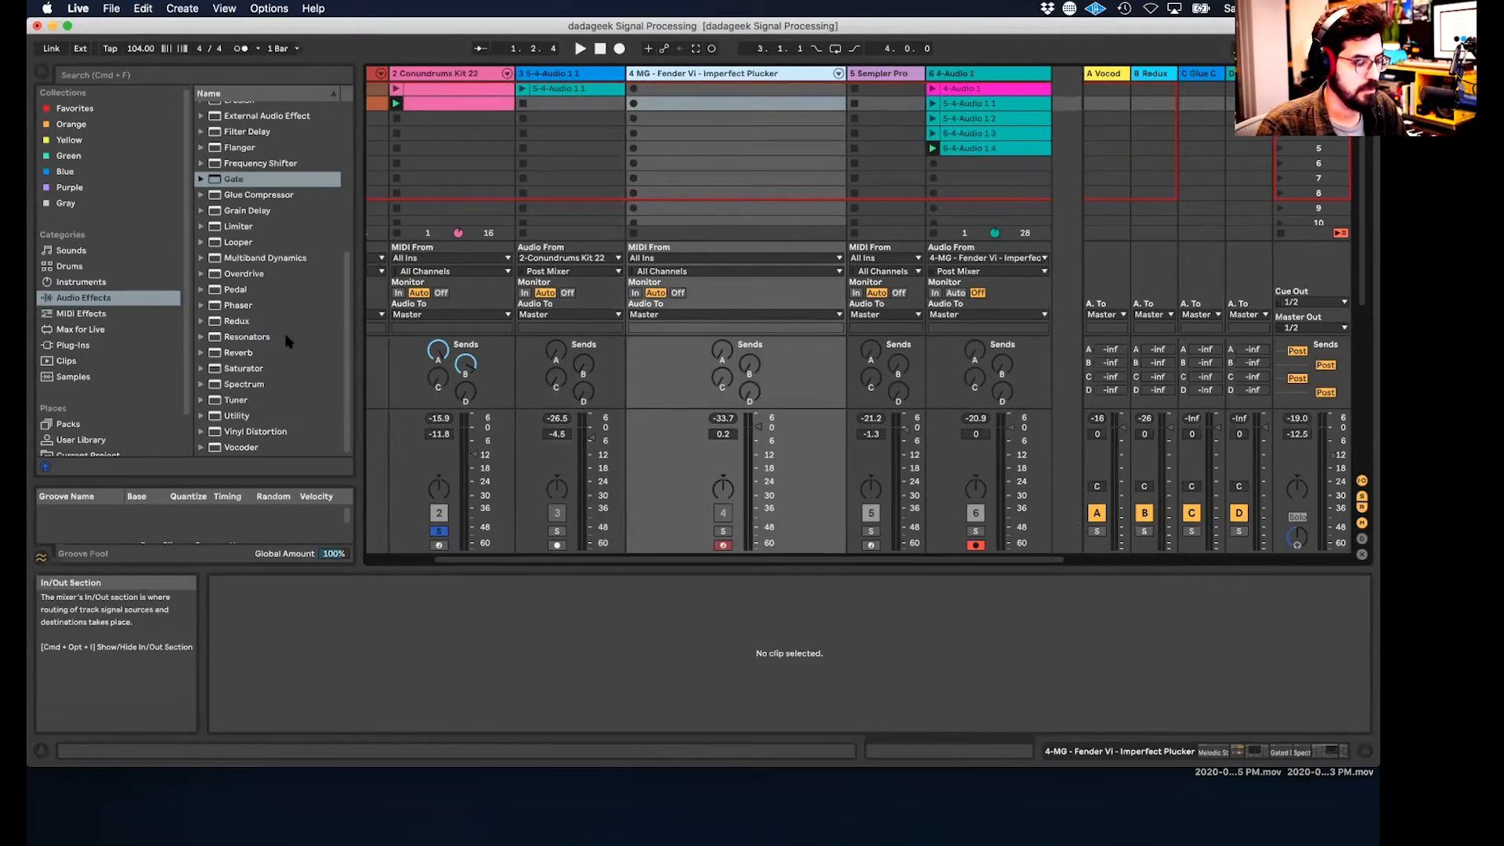
{"action": "right_click", "coordinate": [462, 110]}
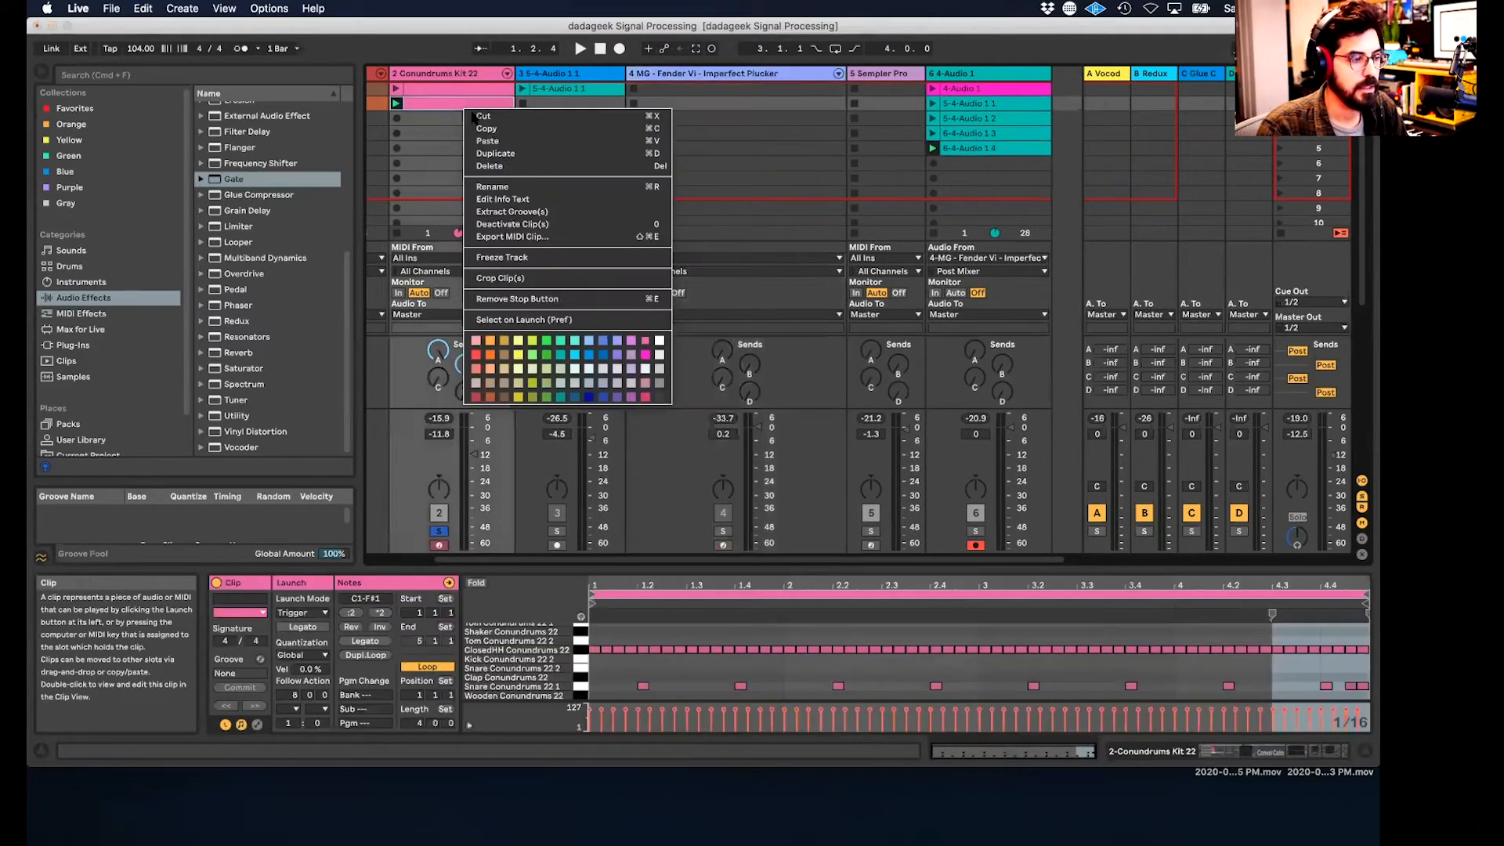
{"action": "left_click", "coordinate": [741, 160]}
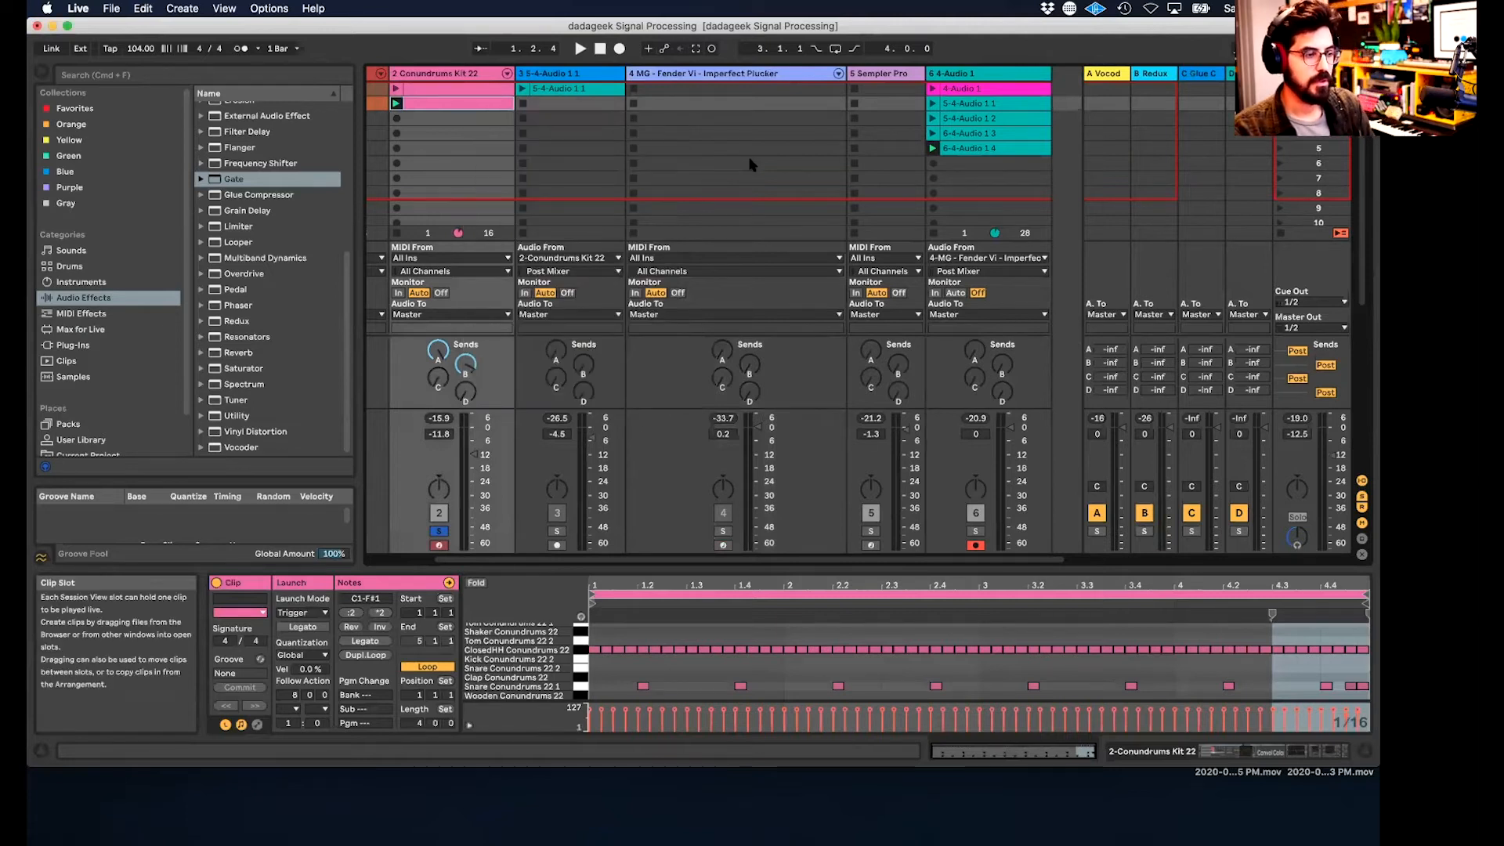
{"action": "scroll", "coordinate": [751, 162], "scroll_direction": "left", "scroll_amount": 2}
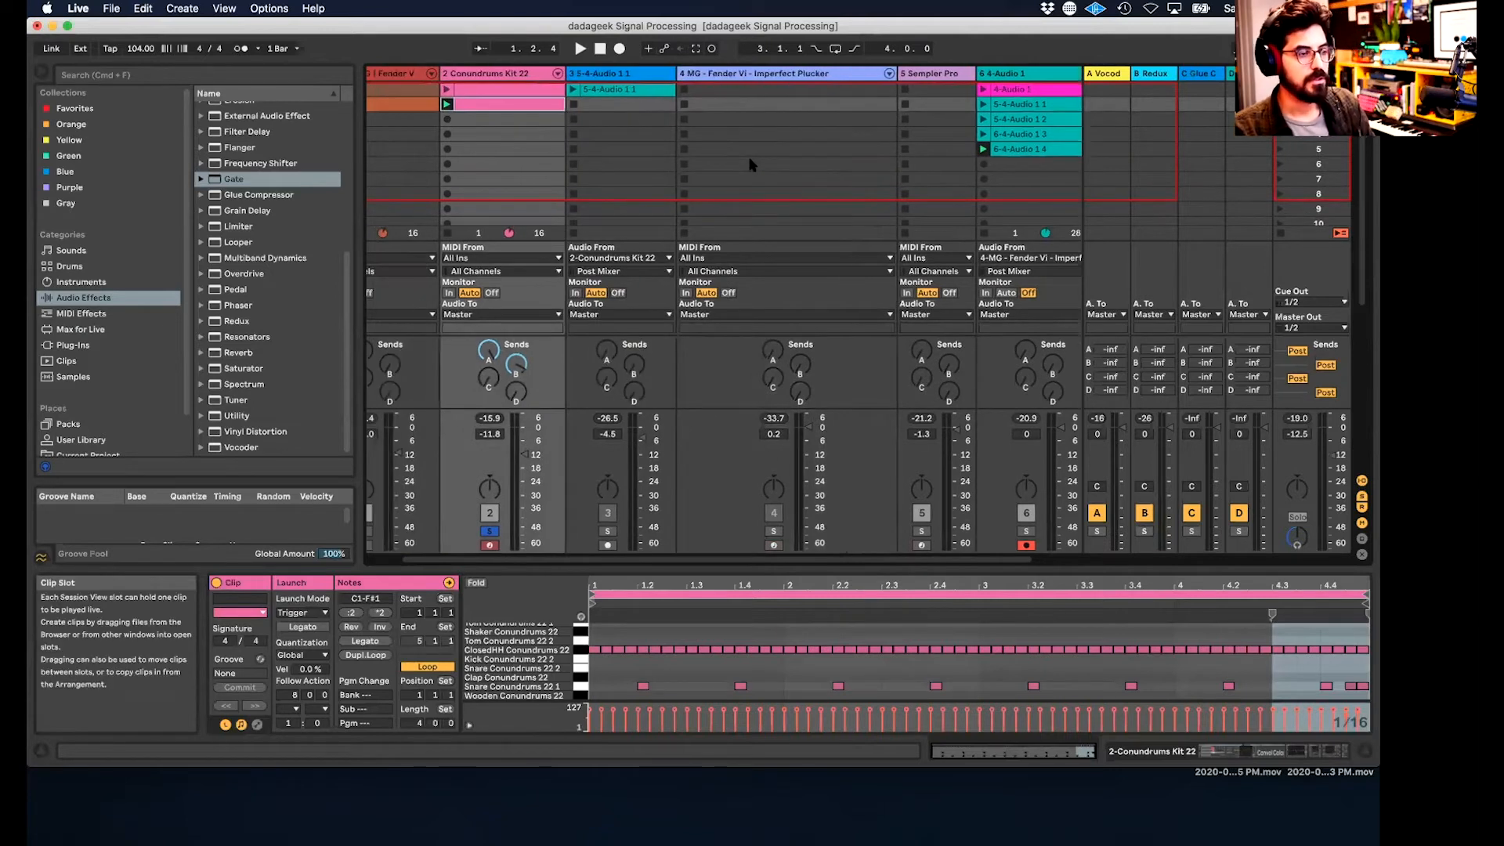
- Start playback, solo the MG - Fender Vi - Imperfect Plucker track and show its device chain
{"action": "key", "text": "space"}
{"action": "left_click", "coordinate": [774, 531]}
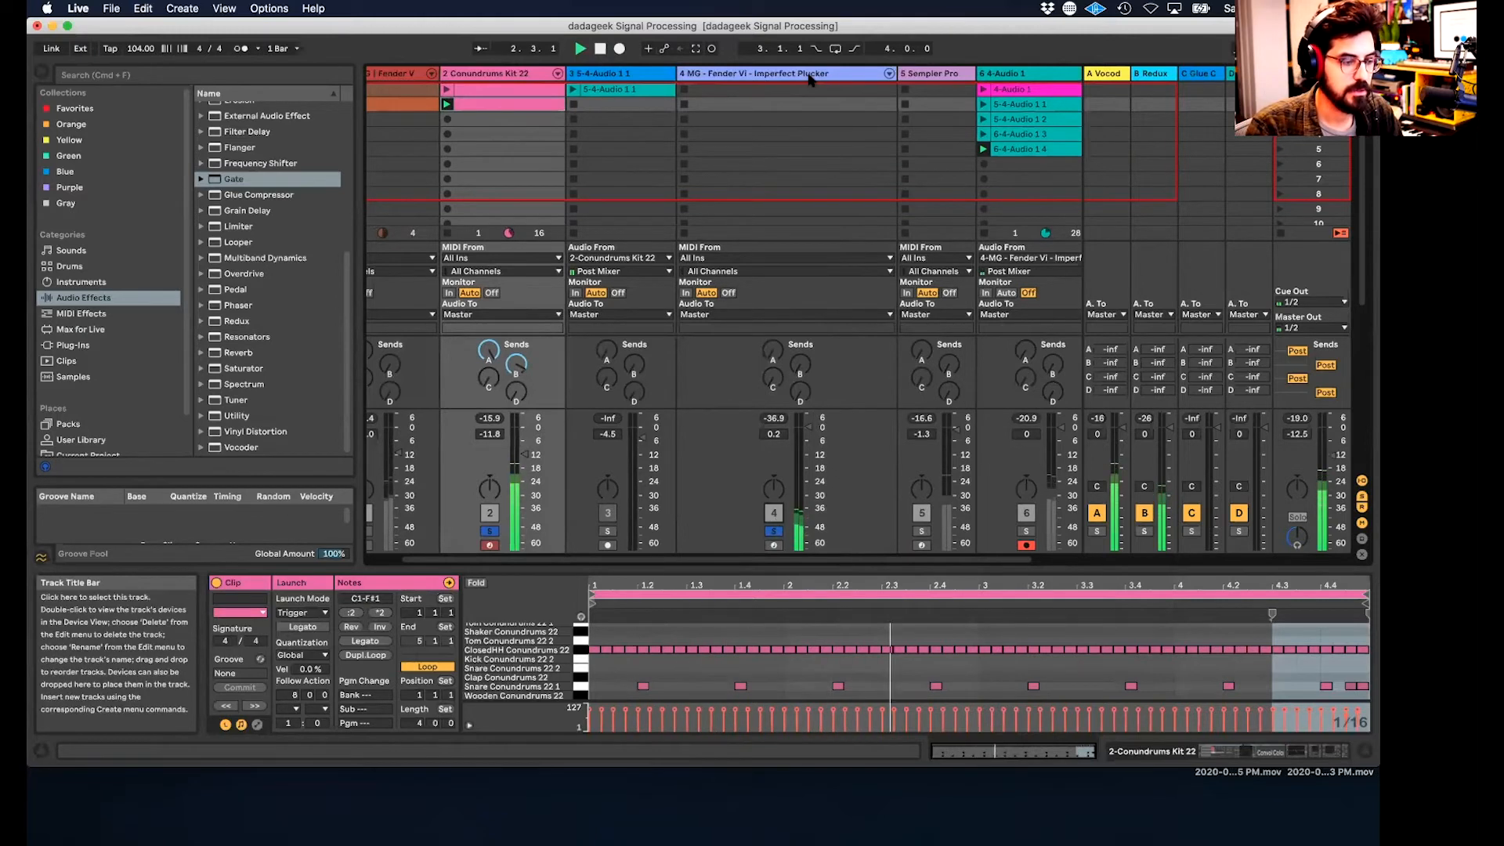
{"action": "left_click", "coordinate": [809, 438]}
- Enable the Gate's sidechain and set its threshold to -43.2 dB, attack 0.02 ms, hold 1.00 ms and release 0.10 ms
{"action": "left_click", "coordinate": [934, 583]}
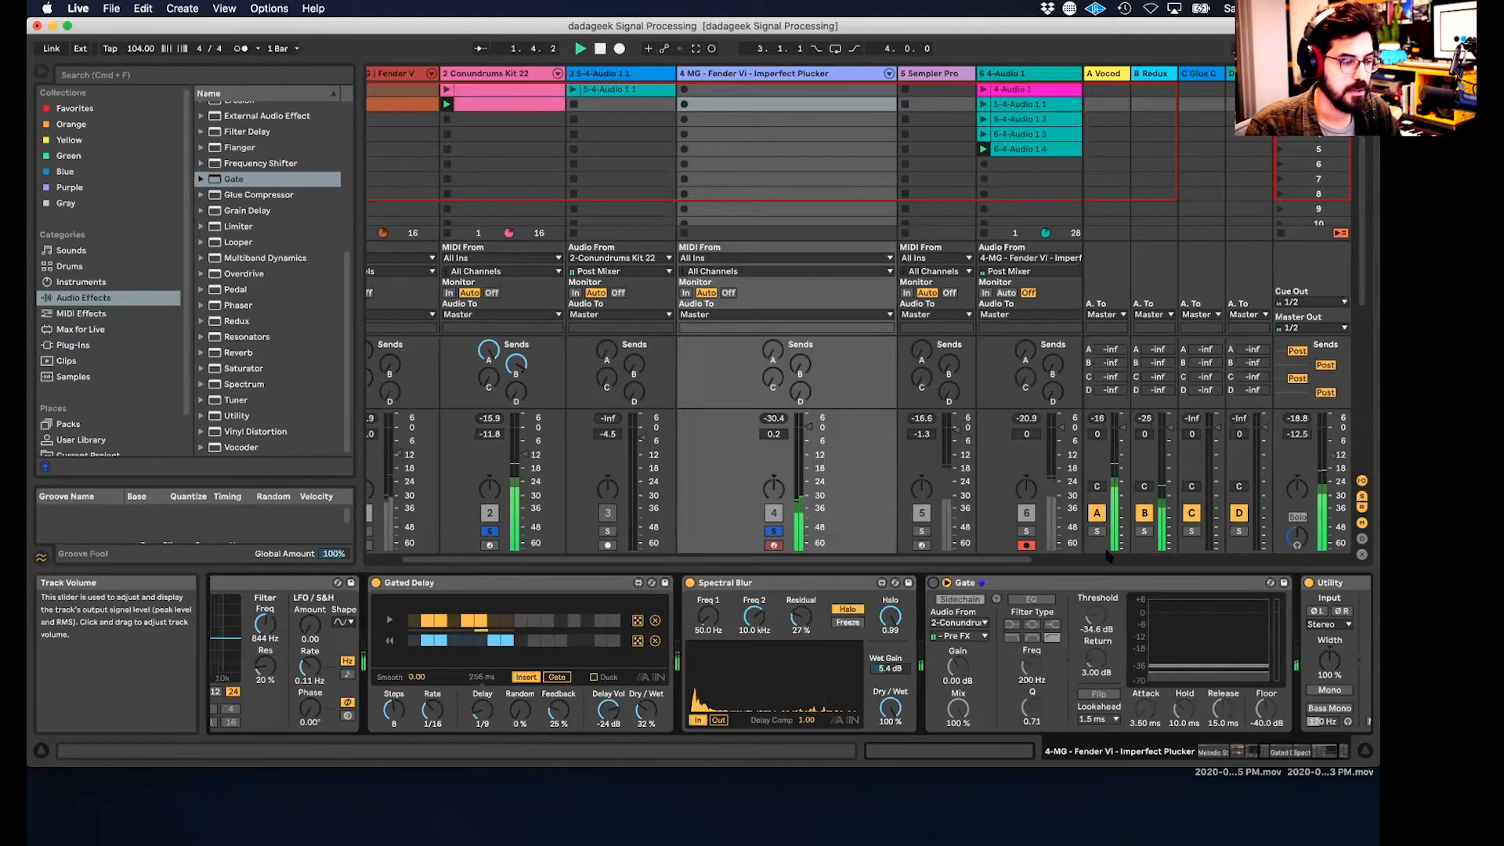
{"action": "left_click", "coordinate": [946, 598]}
{"action": "left_click", "coordinate": [933, 583]}
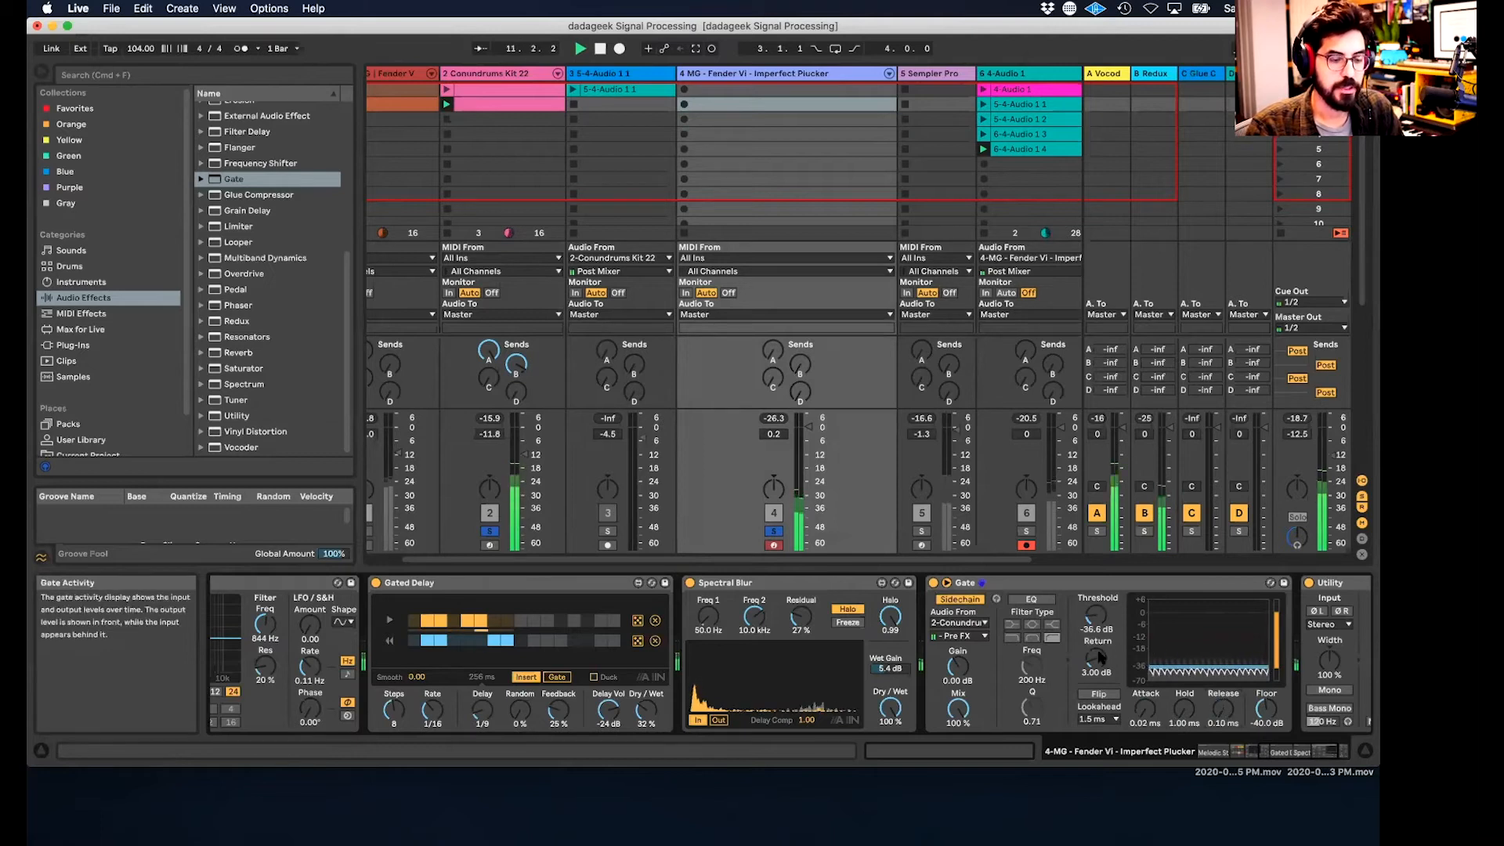
{"action": "left_click_drag", "start_coordinate": [1098, 618], "coordinate": [1097, 633]}
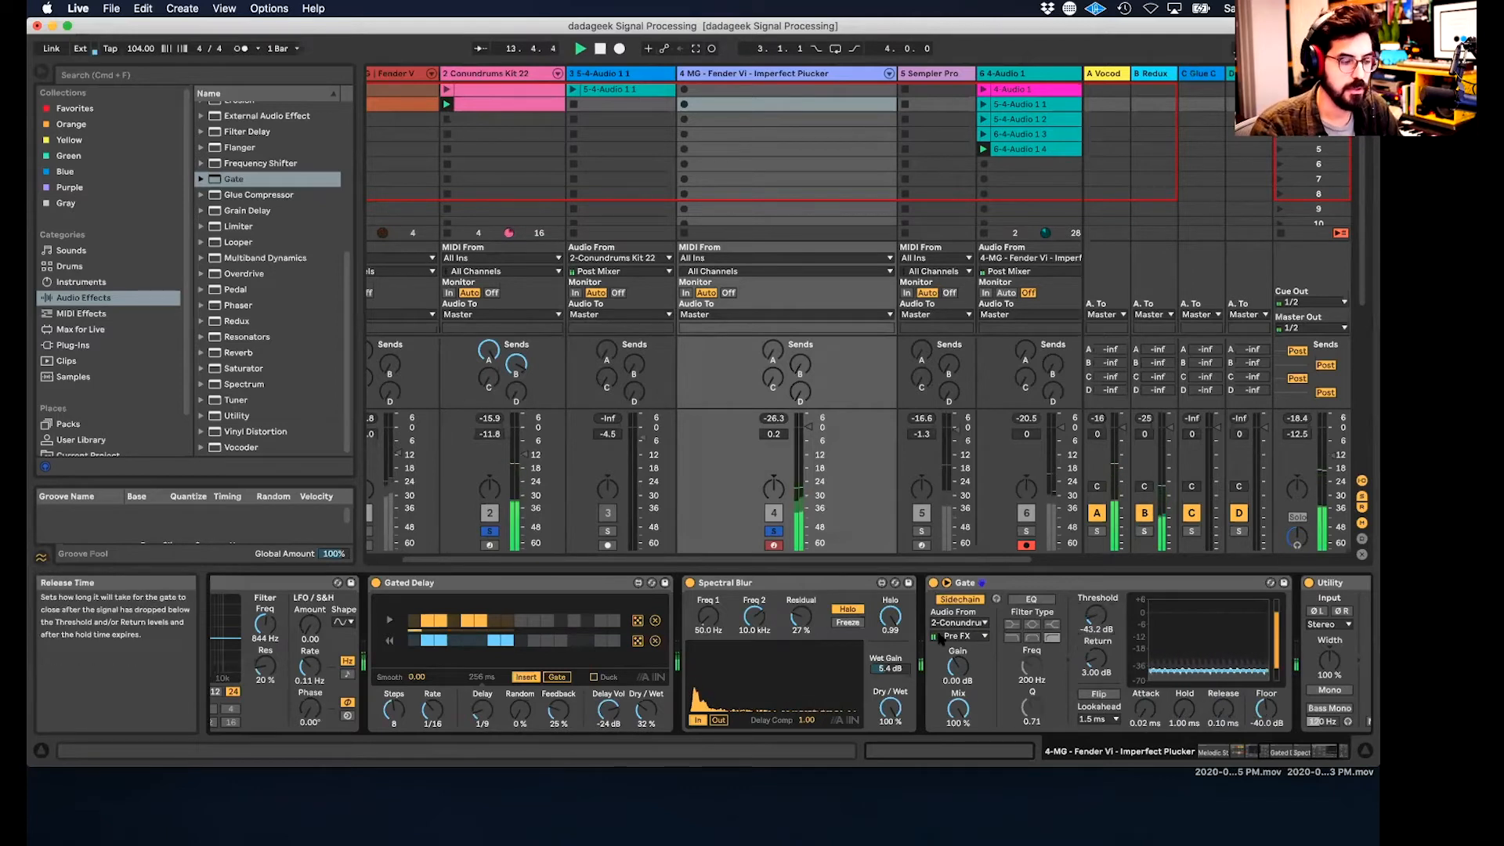
- Set the Auto Filter on the Imperfect Plucker track to a 513 Hz cutoff with 102% resonance
{"action": "scroll", "coordinate": [679, 642], "scroll_direction": "left", "scroll_amount": 10}
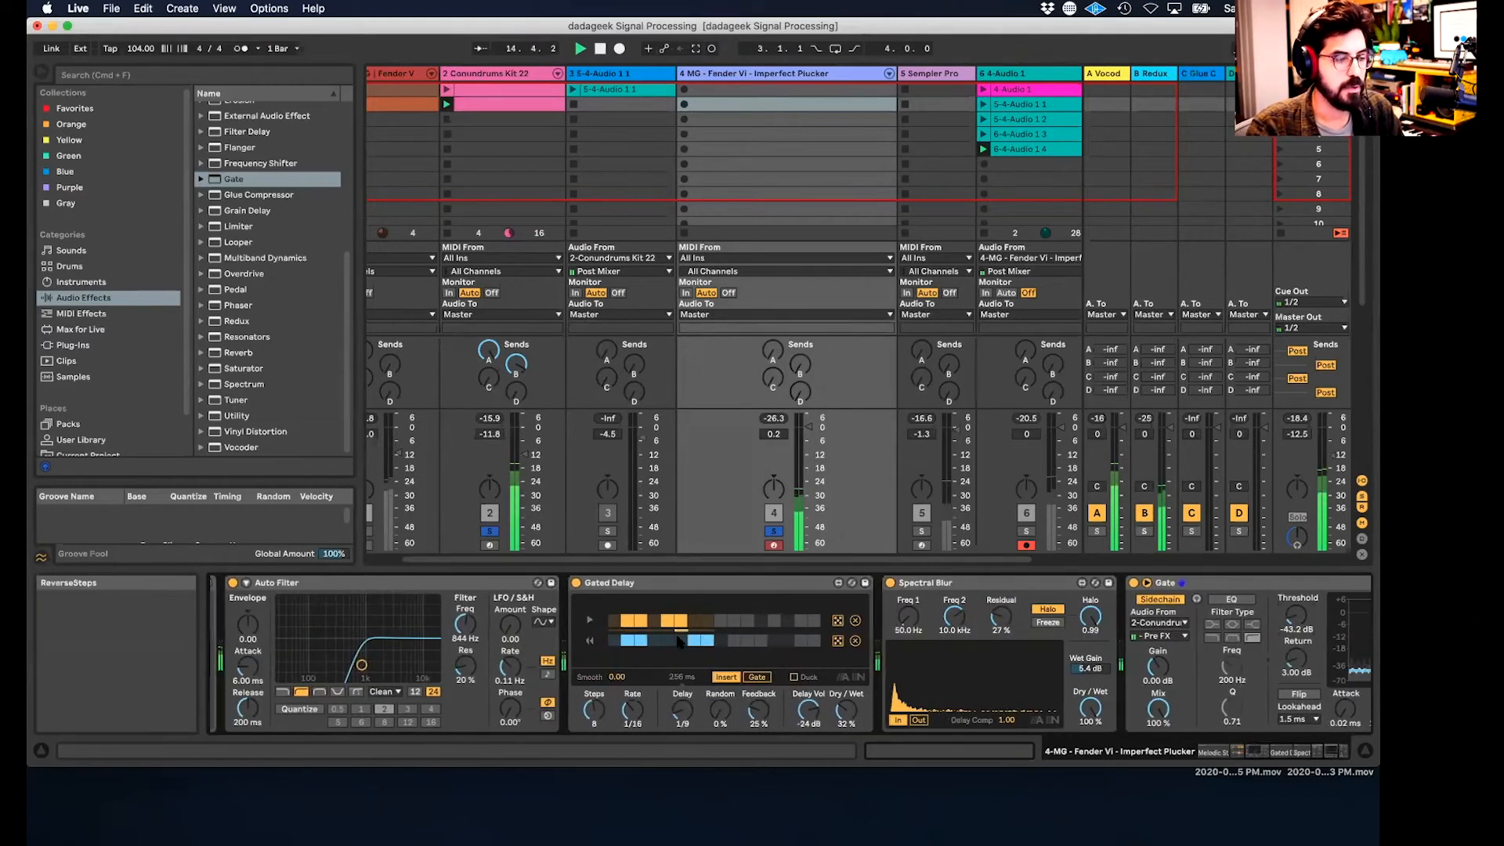
{"action": "scroll", "coordinate": [551, 234], "scroll_direction": "left", "scroll_amount": 2}
{"action": "left_click", "coordinate": [481, 614]}
{"action": "scroll", "coordinate": [481, 614], "scroll_direction": "left", "scroll_amount": 6}
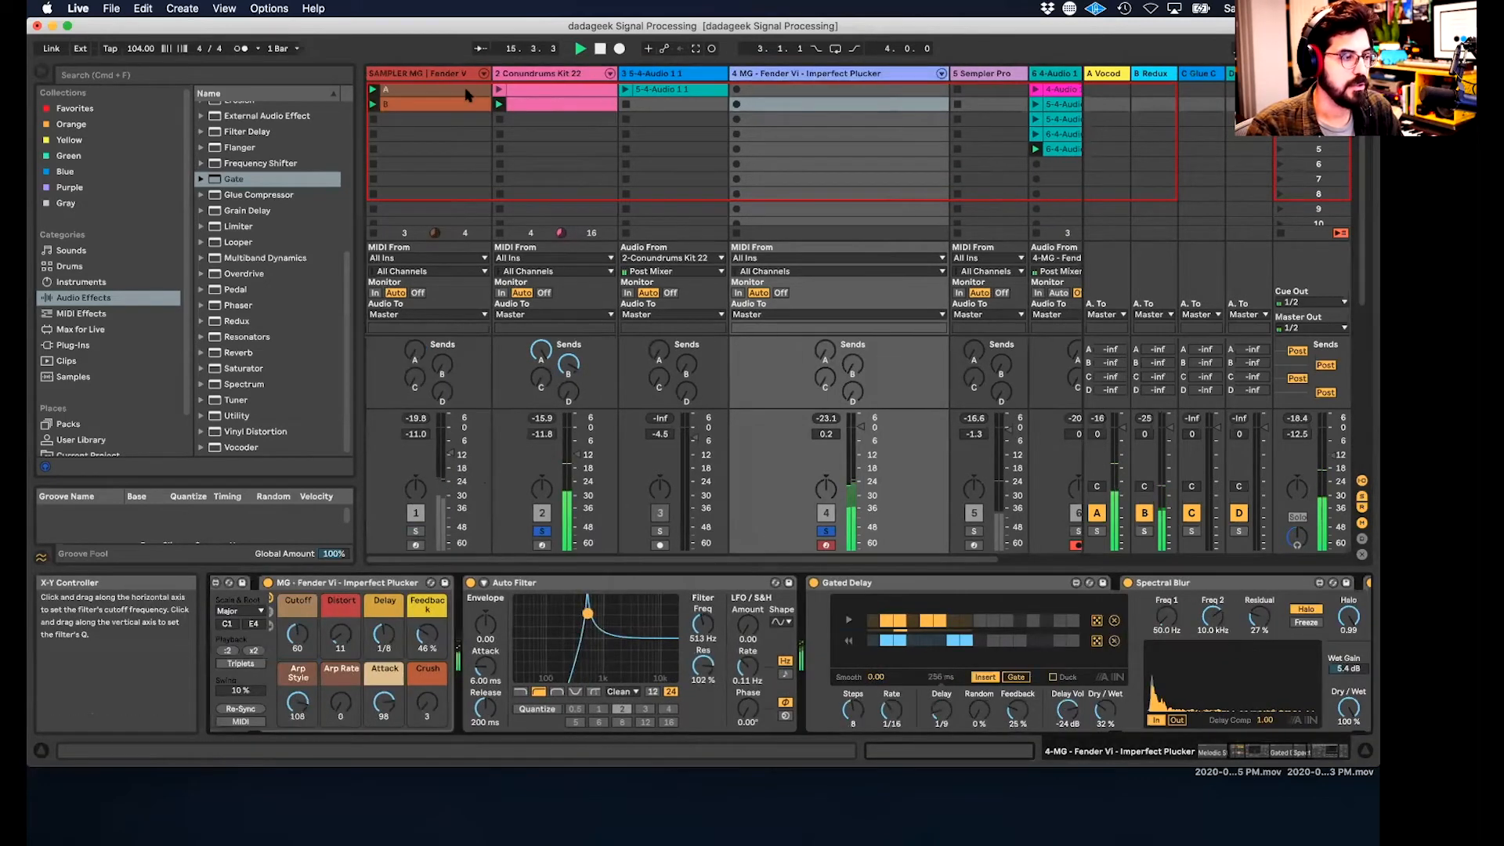
- Mute the ClosedHH chain in Conundrums Kit 22 and lower the Imperfect Plucker track's volume to -22.0 dB
{"action": "left_click", "coordinate": [537, 78]}
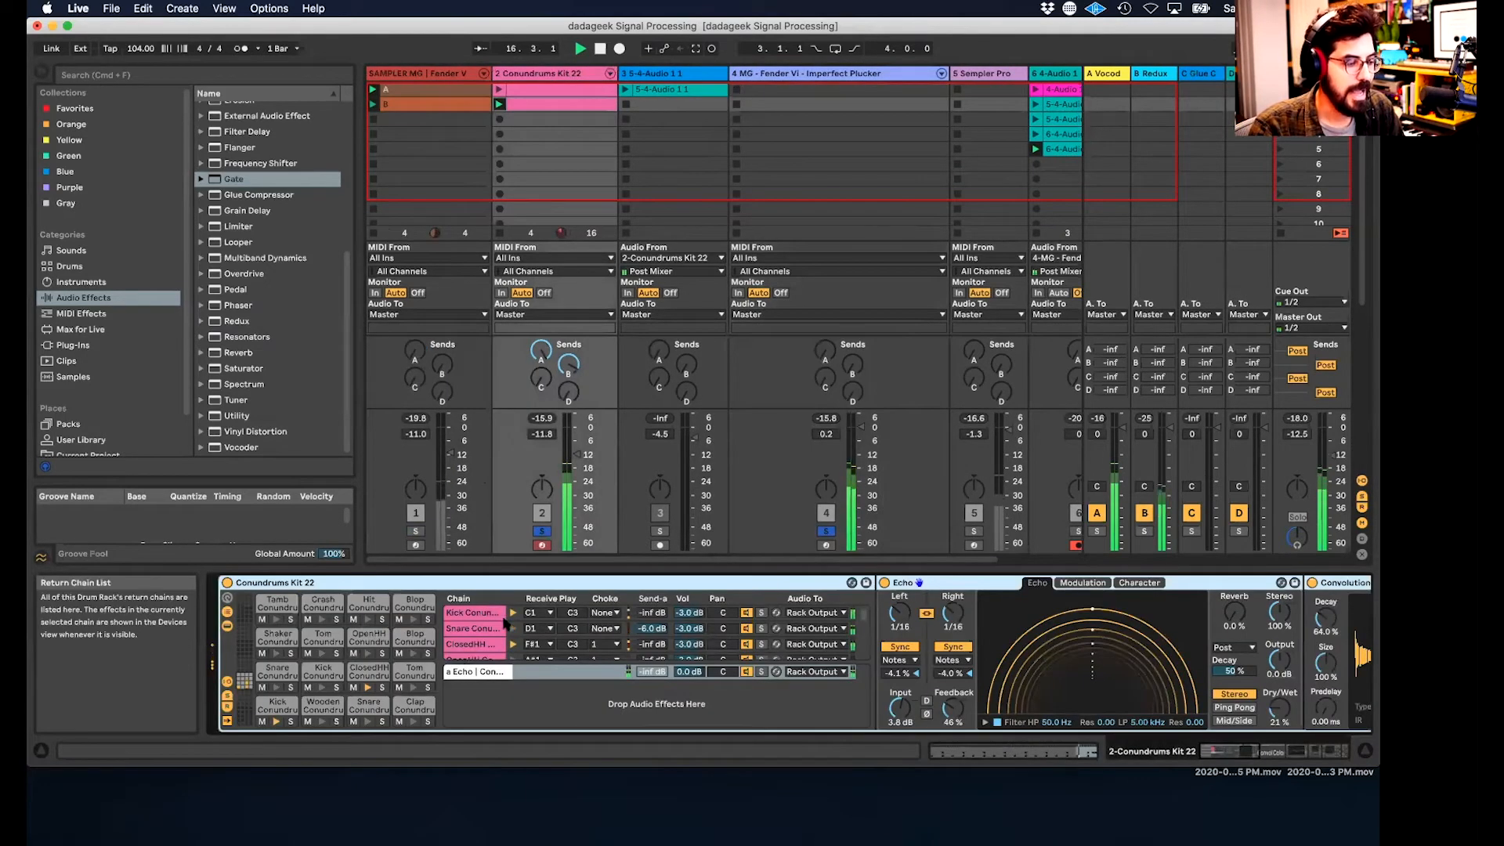
{"action": "left_click", "coordinate": [747, 644]}
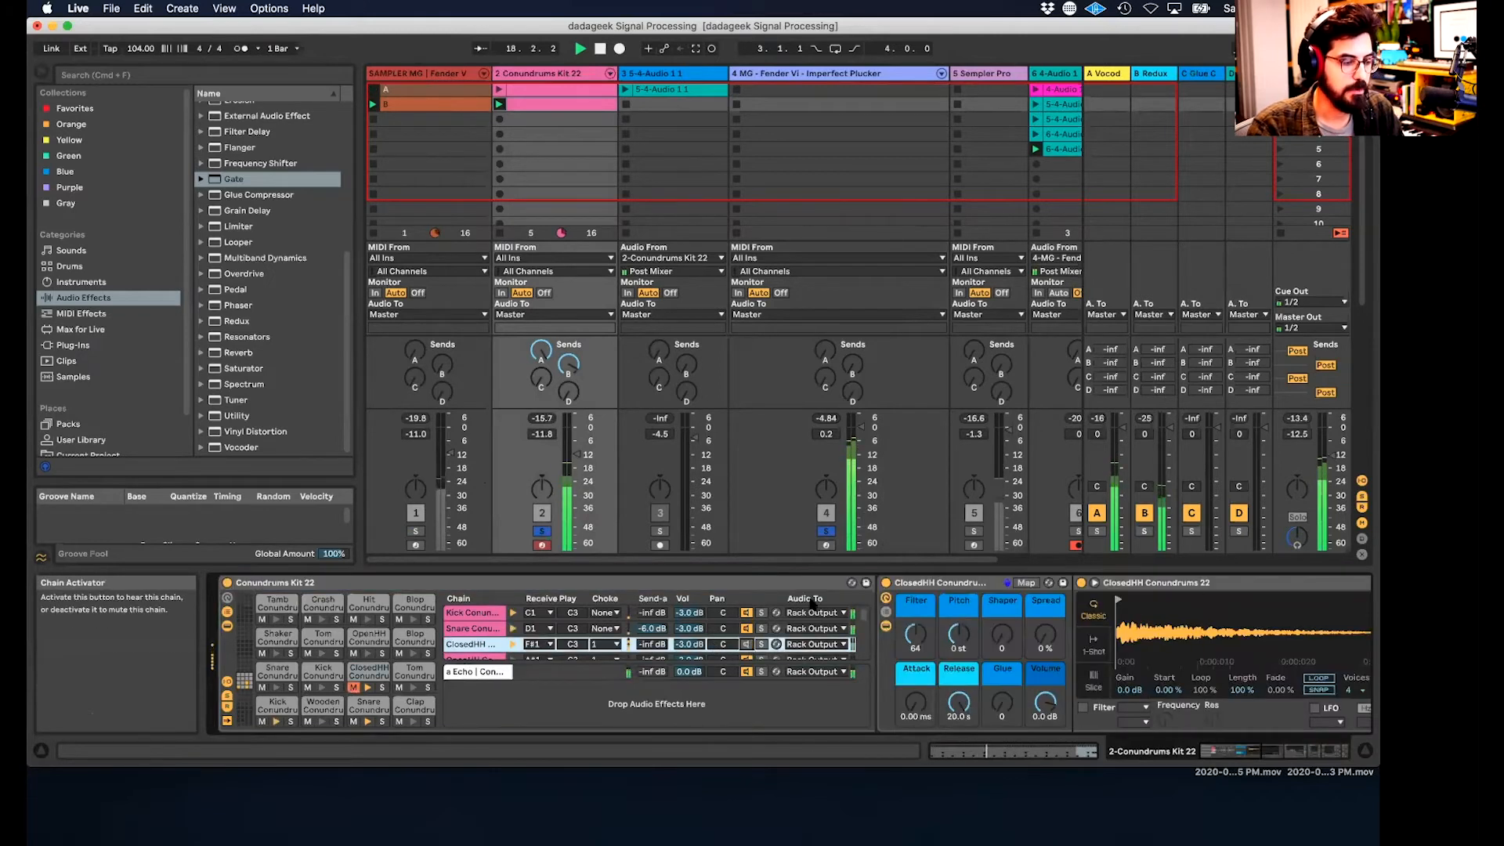
{"action": "left_click_drag", "start_coordinate": [858, 428], "coordinate": [859, 477]}
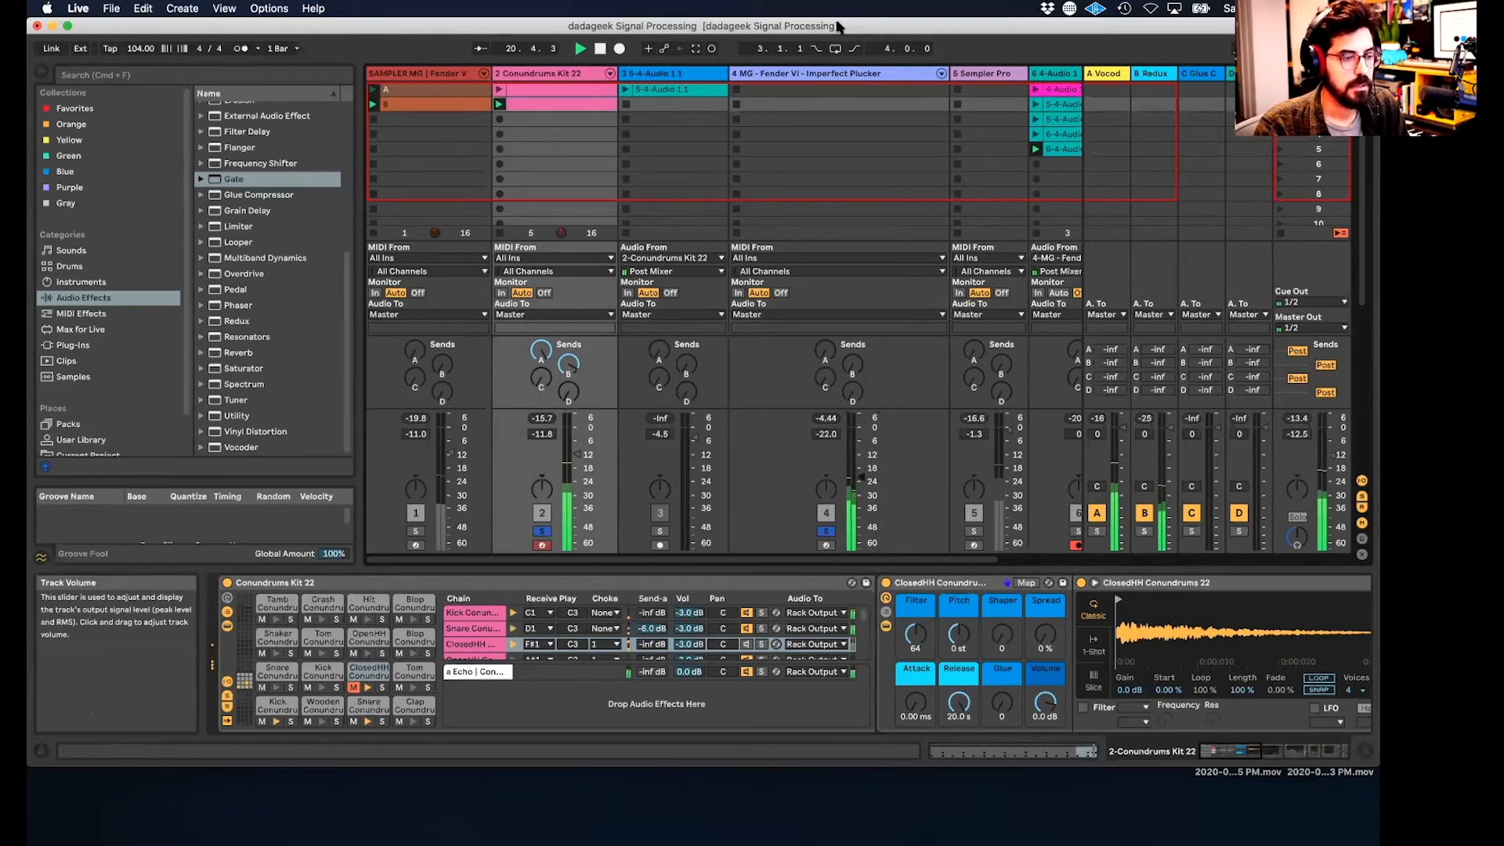
- Turn the sidechain of the Imperfect Plucker track's Gate off and back on to compare the sound
{"action": "left_click", "coordinate": [835, 73]}
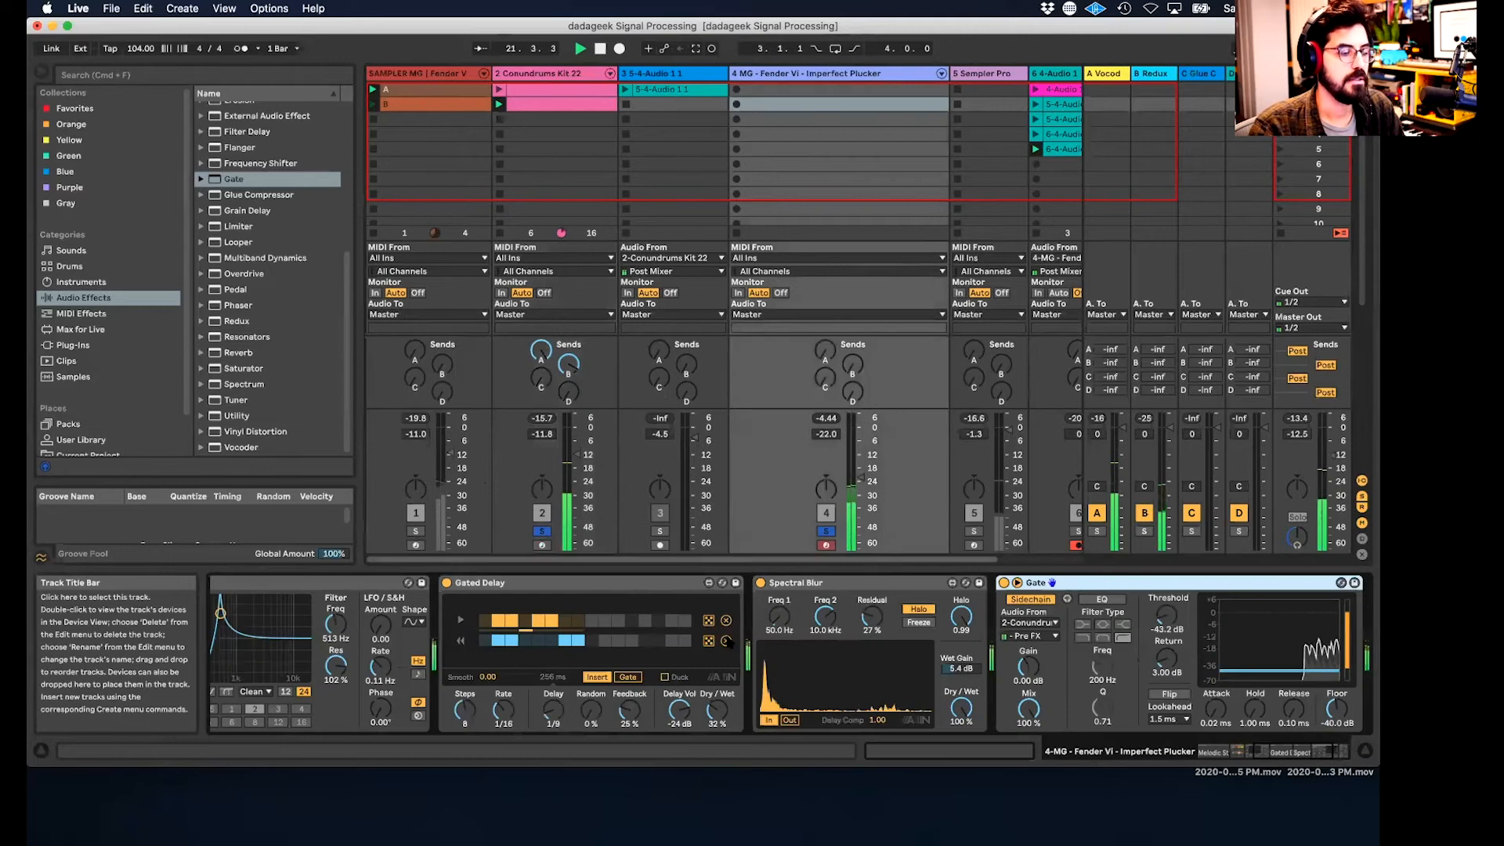
{"action": "scroll", "coordinate": [843, 613], "scroll_direction": "right", "scroll_amount": 5}
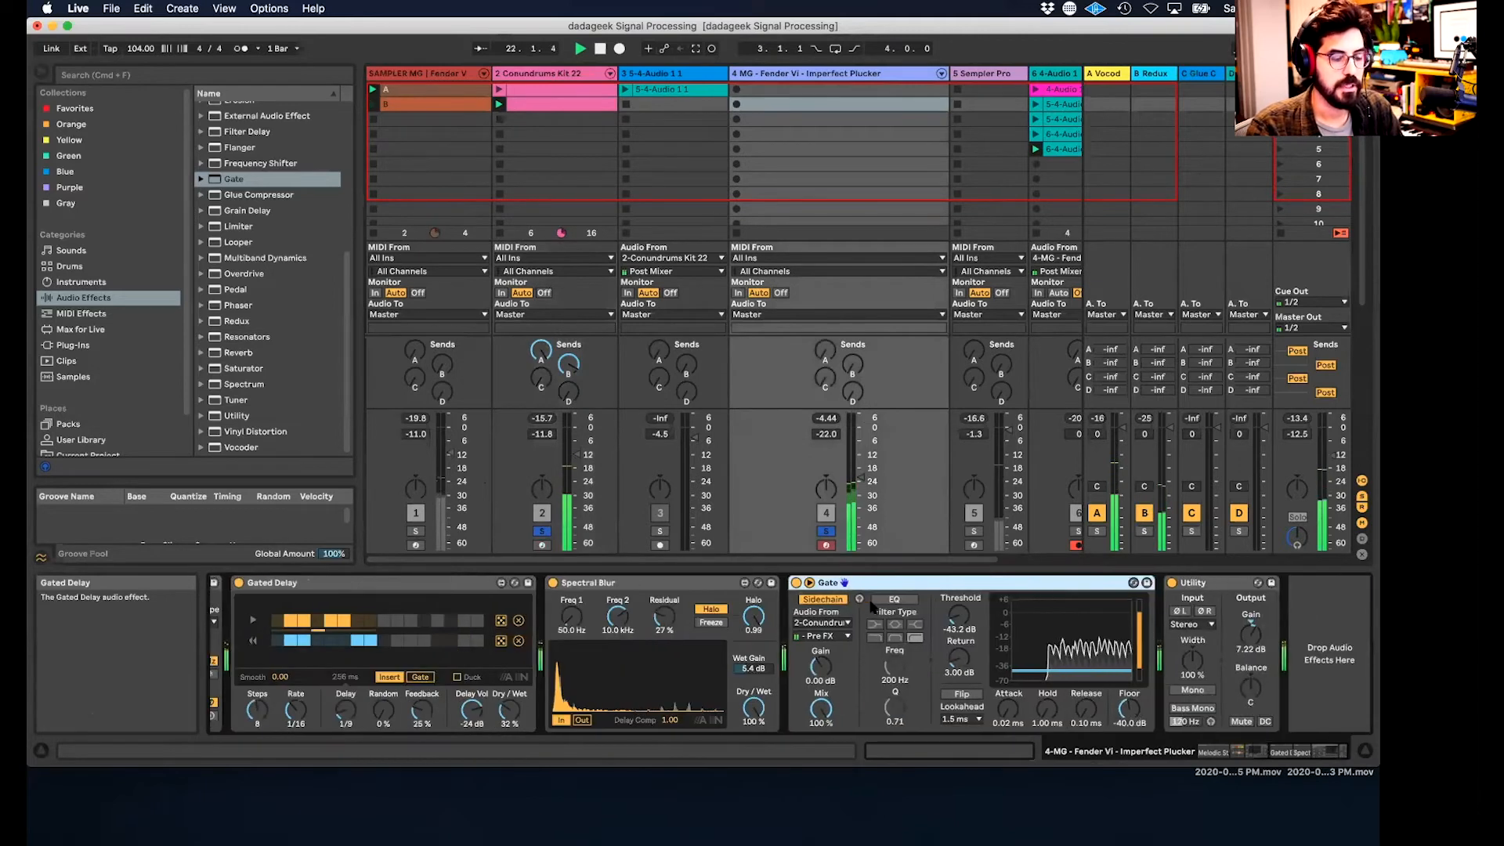
{"action": "left_click", "coordinate": [811, 600]}
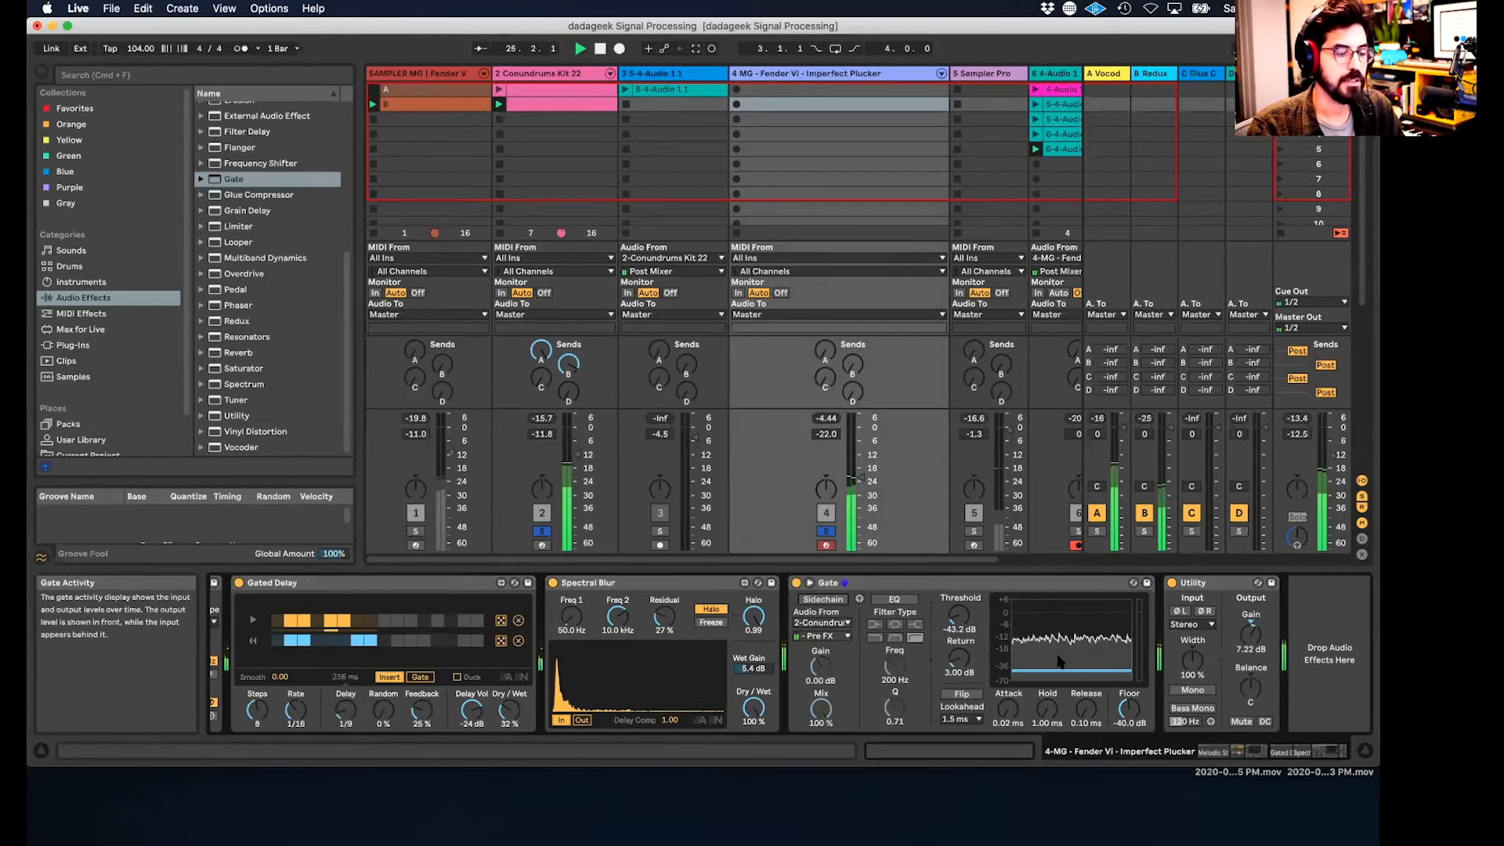
{"action": "left_click", "coordinate": [823, 600]}
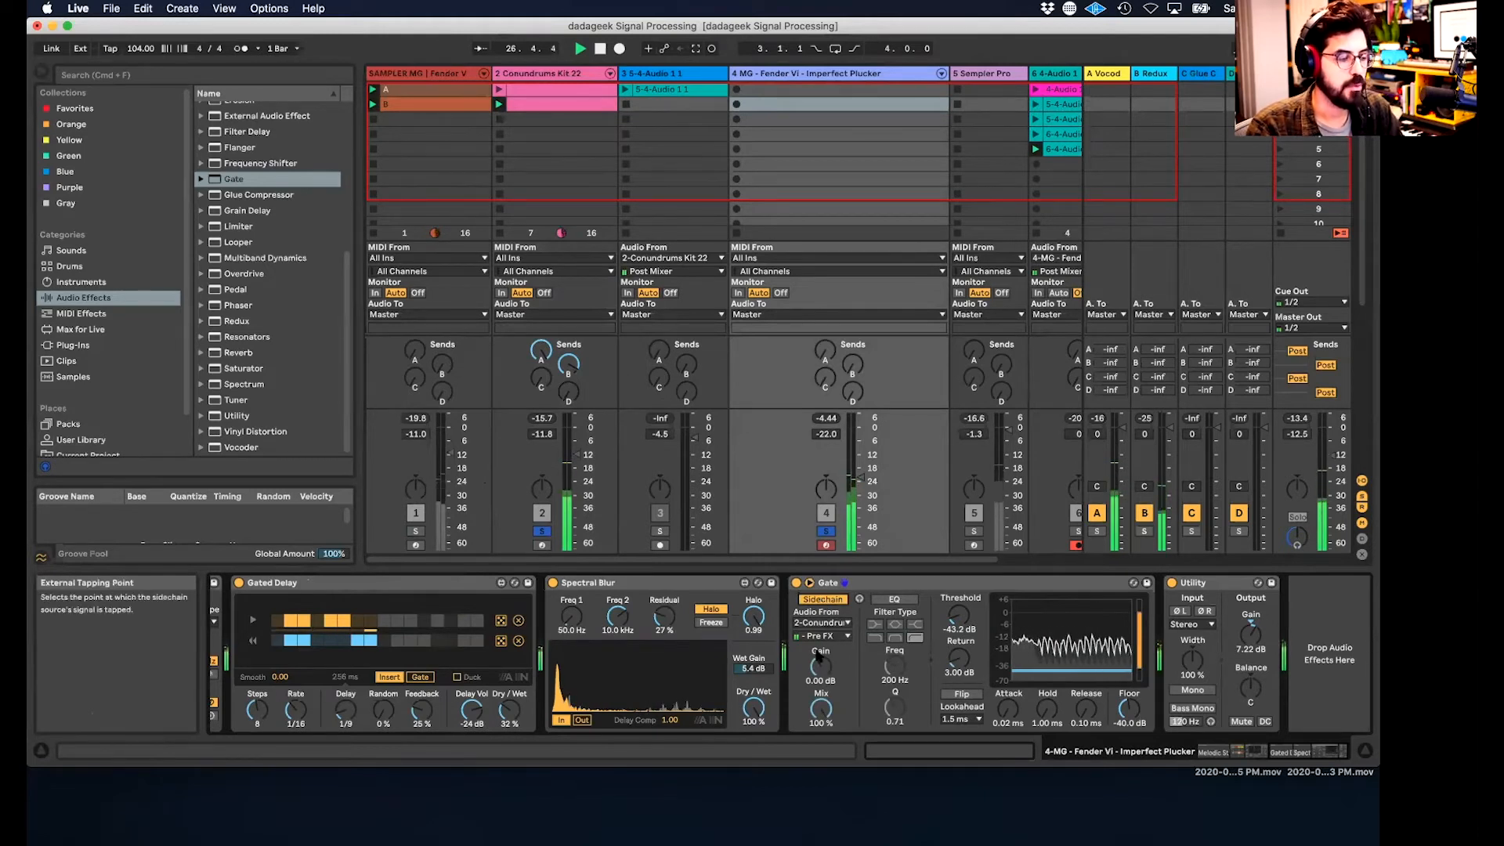
- Audition the first Conundrums Kit 22 clip before relaunching the second, and lower the Imperfect Plucker track's volume to -26.7 dB
{"action": "scroll", "coordinate": [828, 635], "scroll_direction": "left", "scroll_amount": 10}
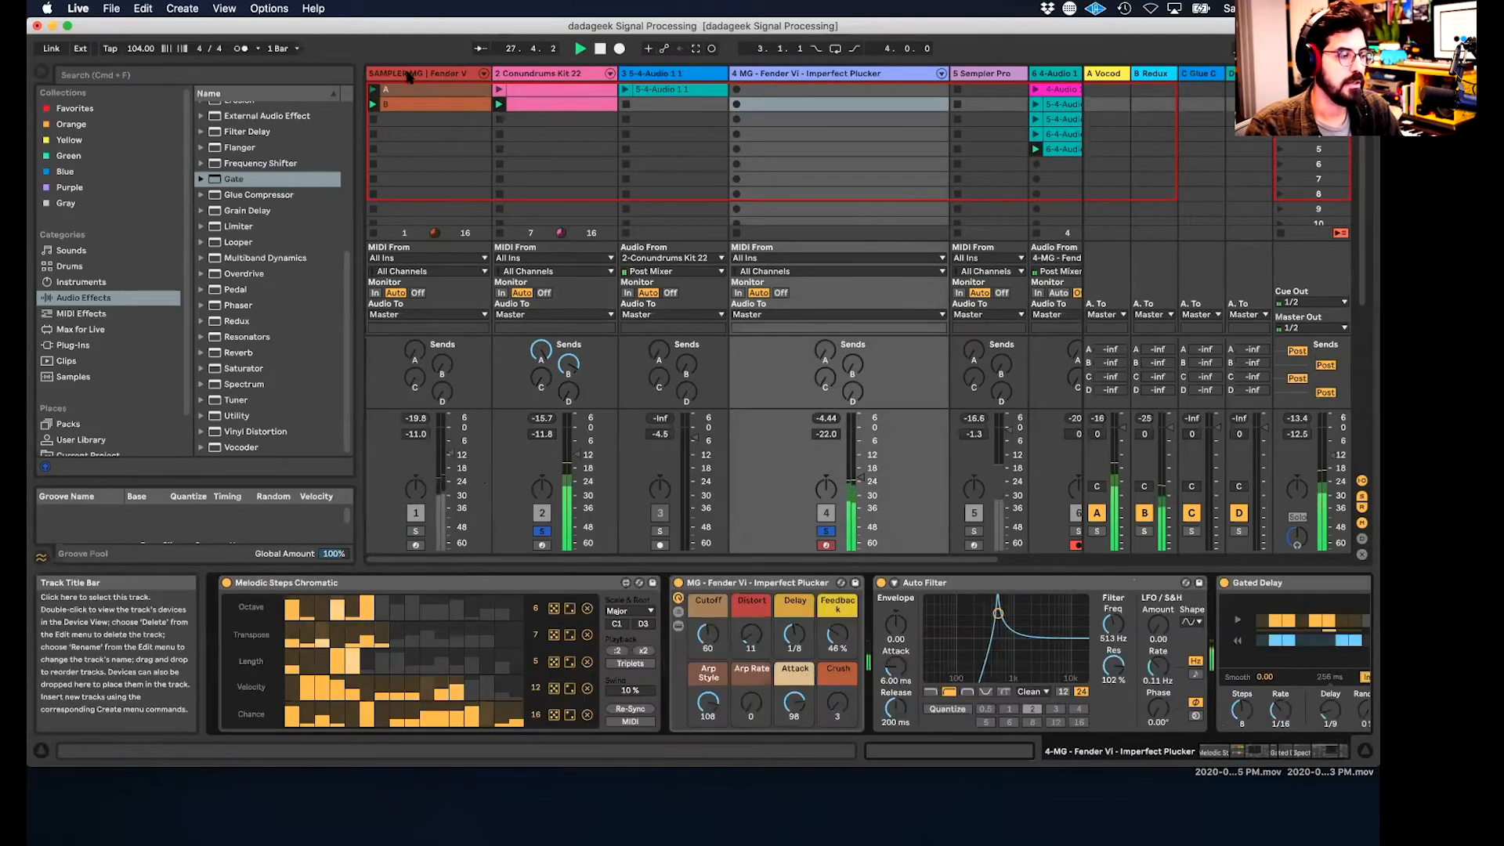
{"action": "left_click", "coordinate": [436, 74]}
{"action": "left_click", "coordinate": [521, 103]}
{"action": "double_click", "coordinate": [524, 107]}
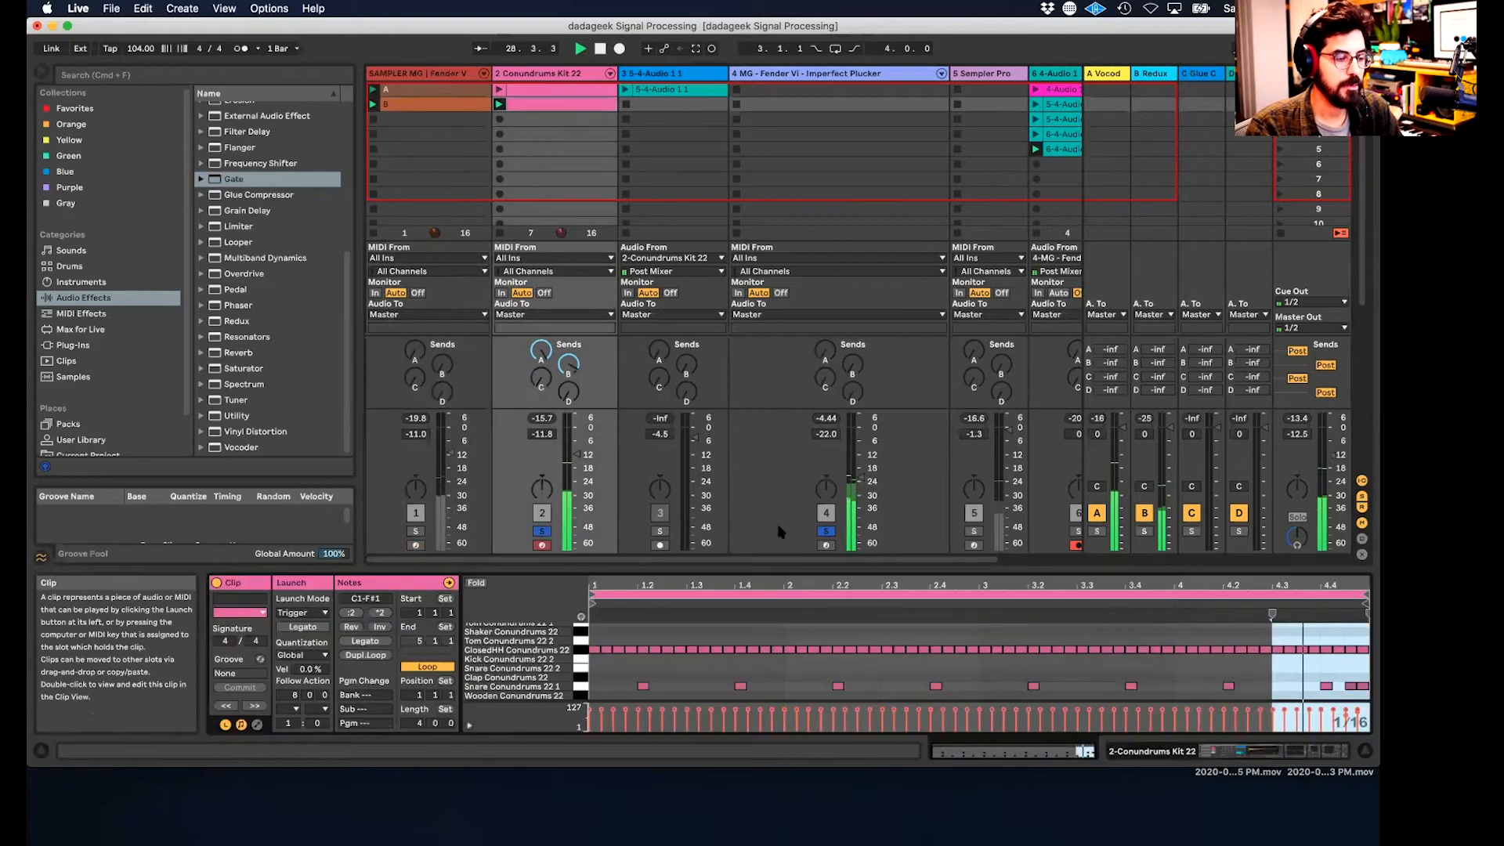
{"action": "left_click", "coordinate": [499, 90]}
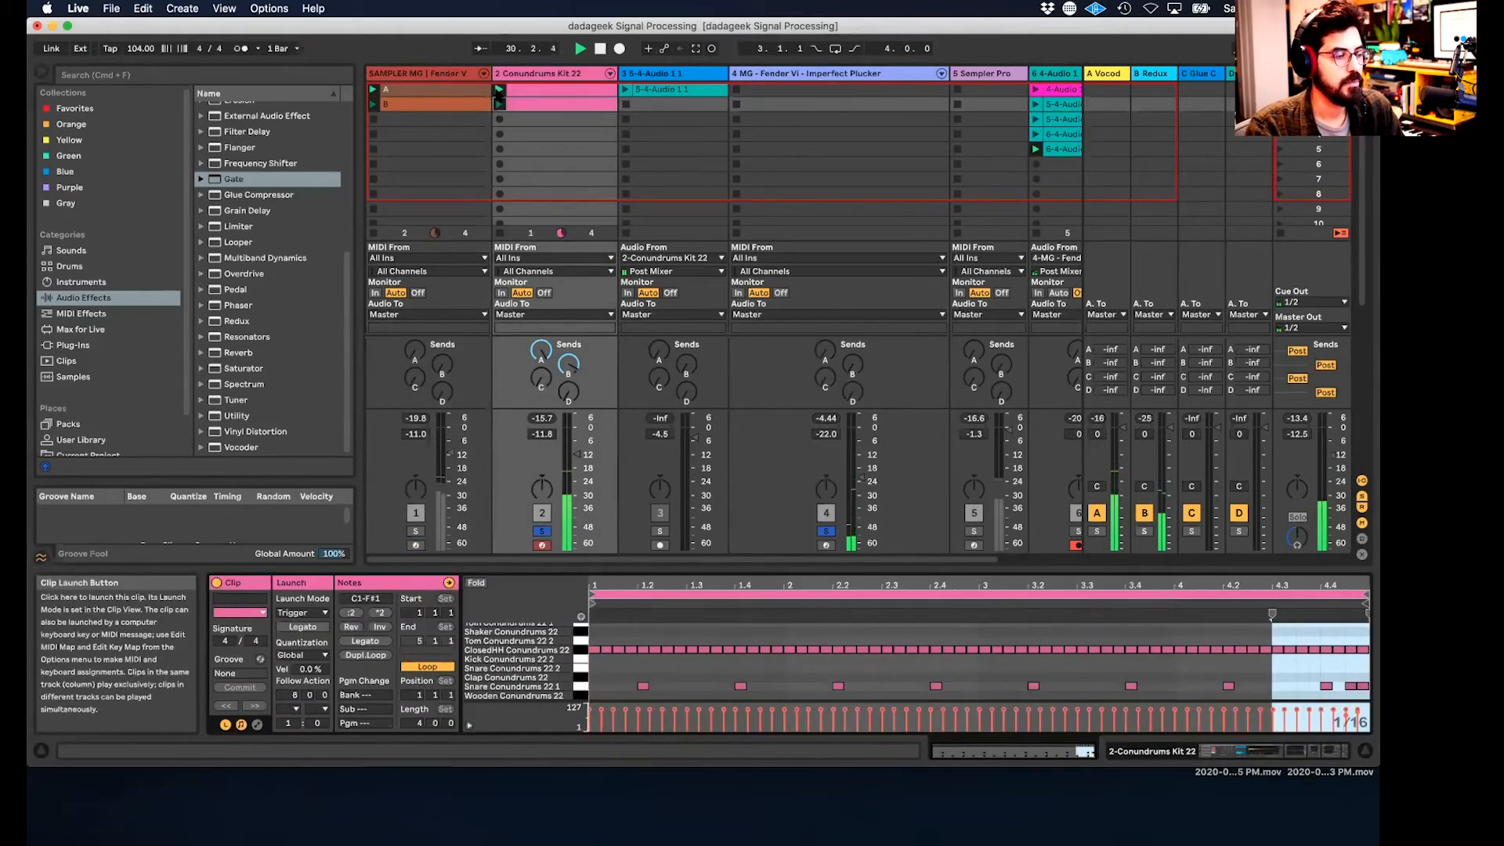
{"action": "left_click", "coordinate": [844, 74]}
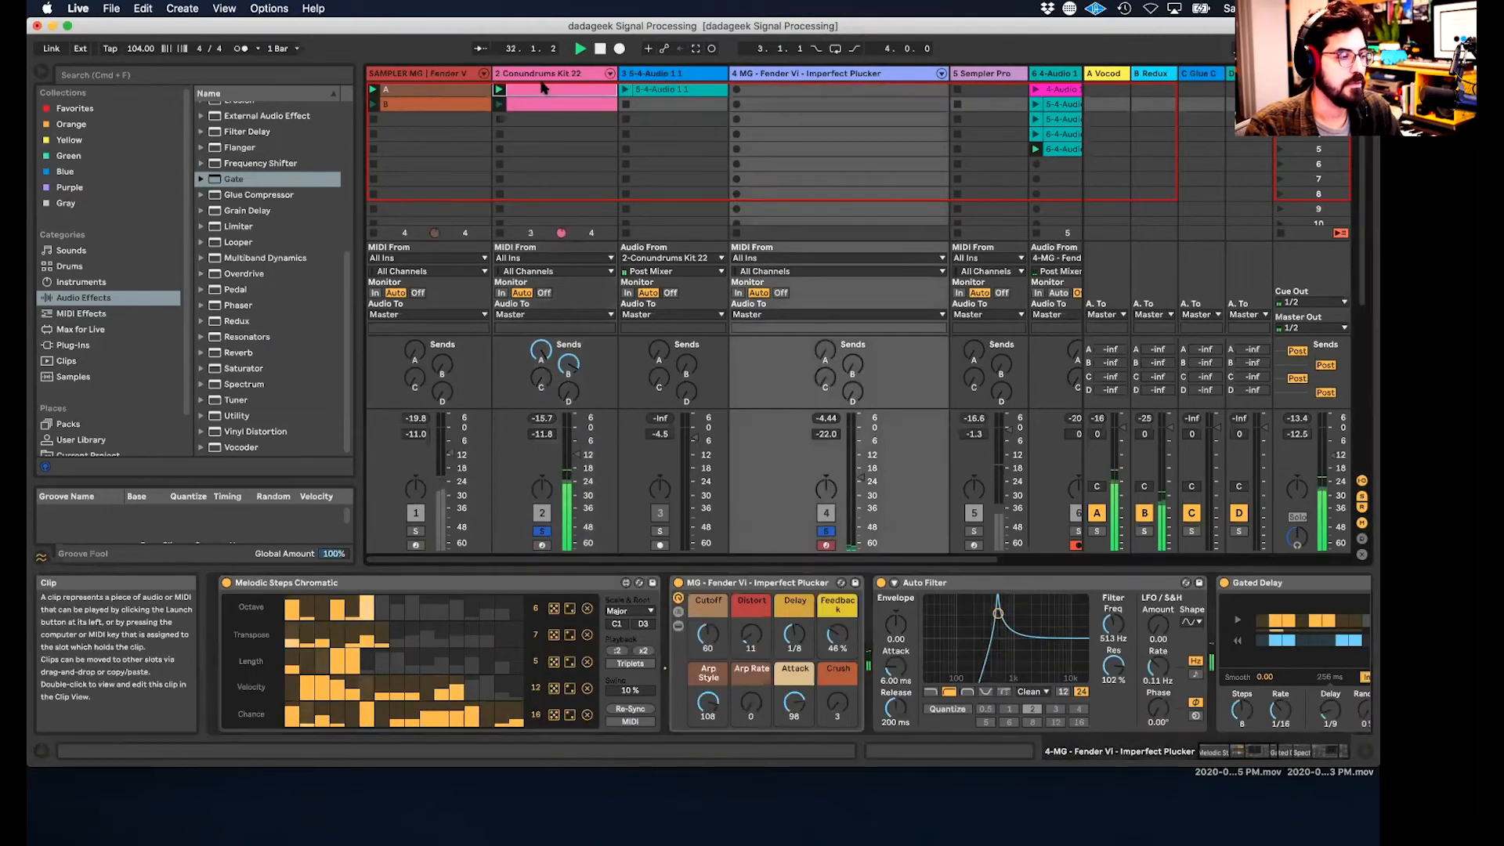
{"action": "left_click", "coordinate": [503, 102]}
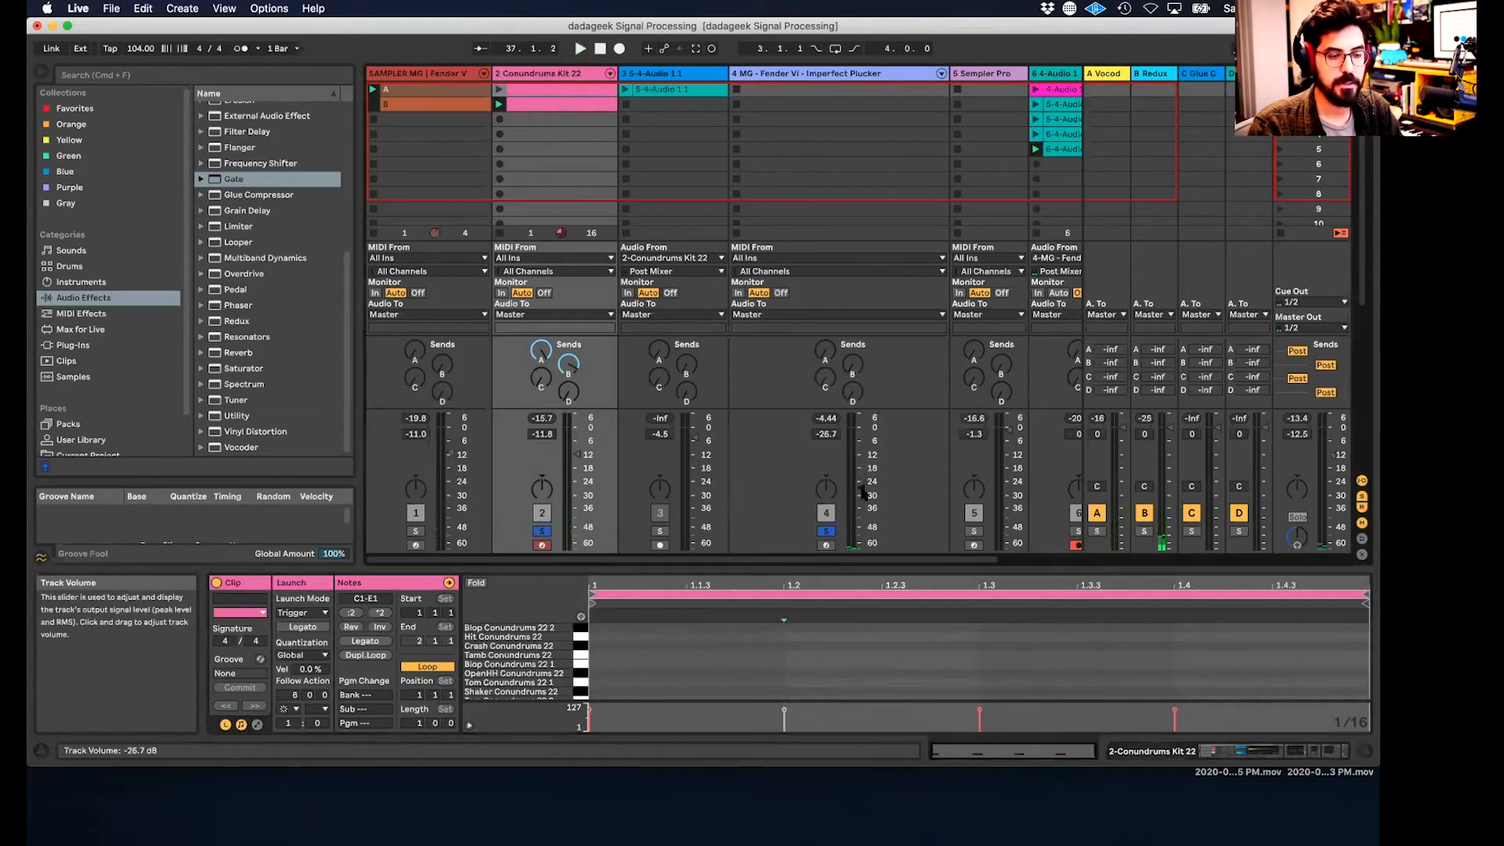
- Add a Filter Delay directly after the Gate on the Imperfect Plucker track
{"action": "double_click", "coordinate": [825, 76]}
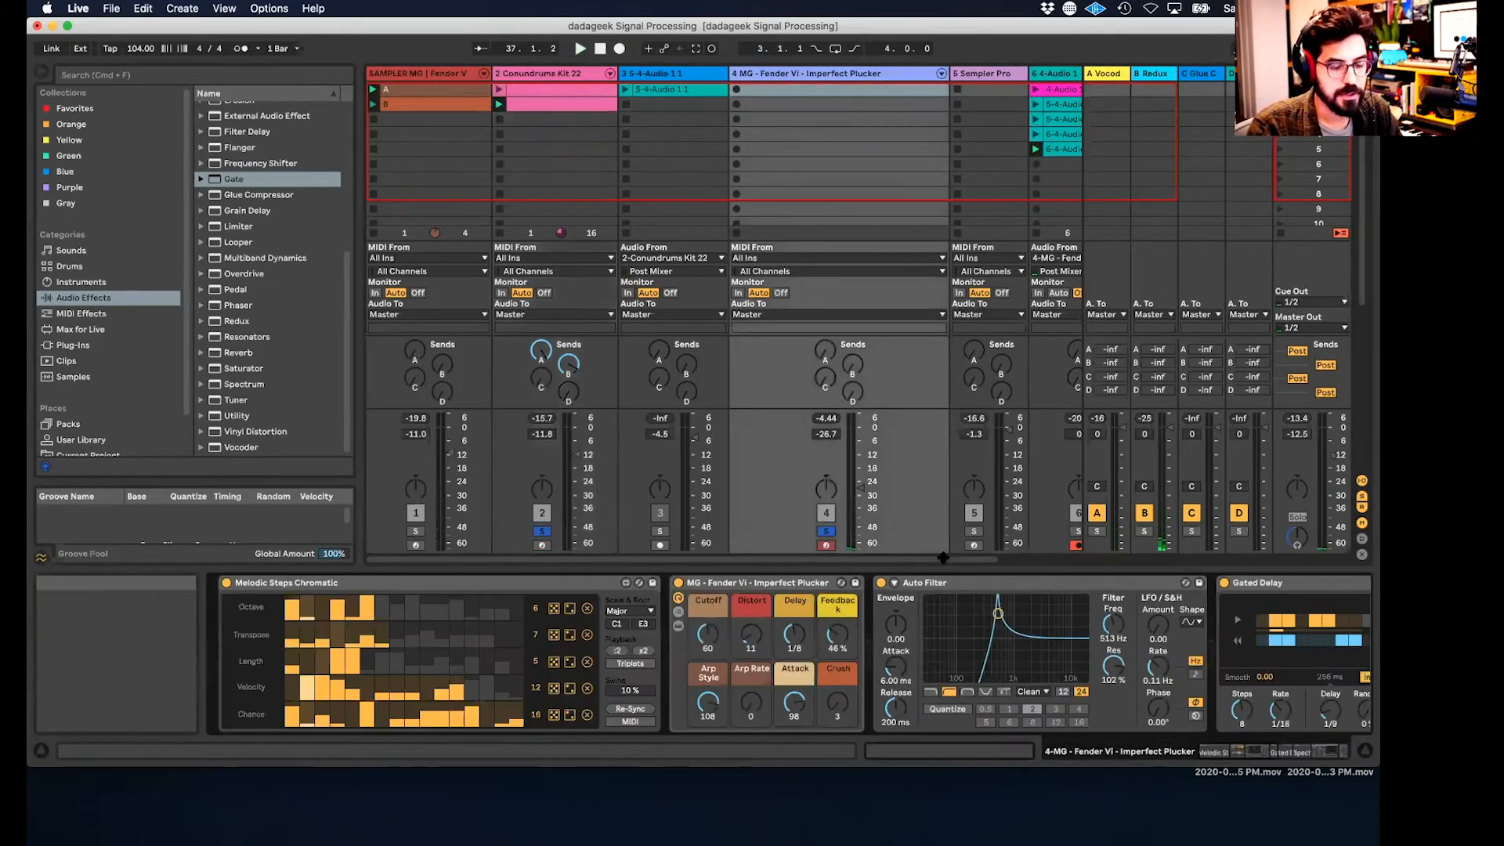
{"action": "scroll", "coordinate": [948, 576], "scroll_direction": "right", "scroll_amount": 10}
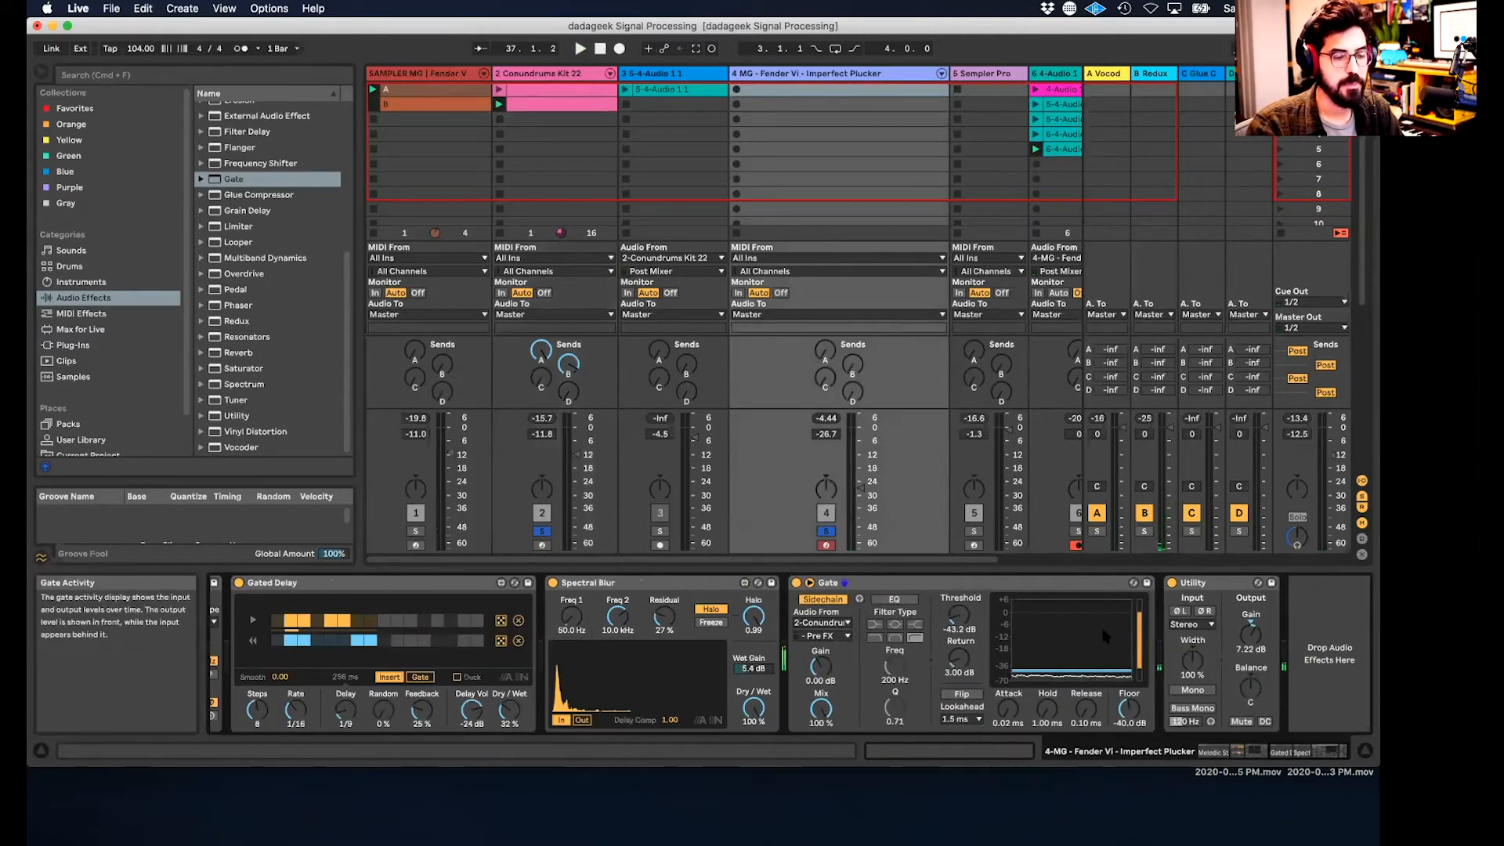
{"action": "left_click", "coordinate": [1210, 583]}
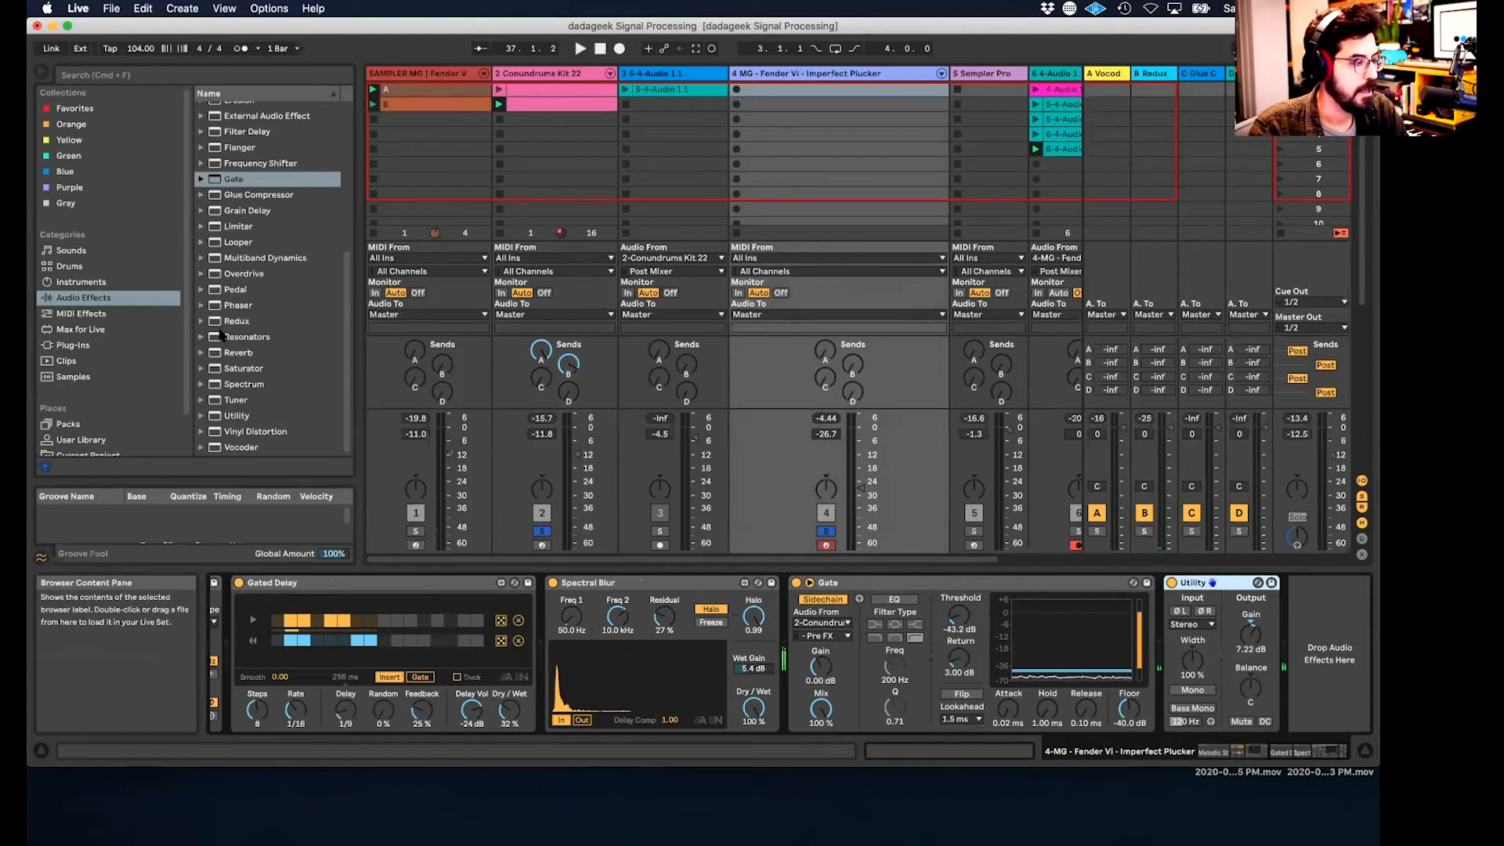
{"action": "scroll", "coordinate": [219, 335], "scroll_direction": "up", "scroll_amount": 1}
{"action": "scroll", "coordinate": [219, 335], "scroll_direction": "down", "scroll_amount": 1}
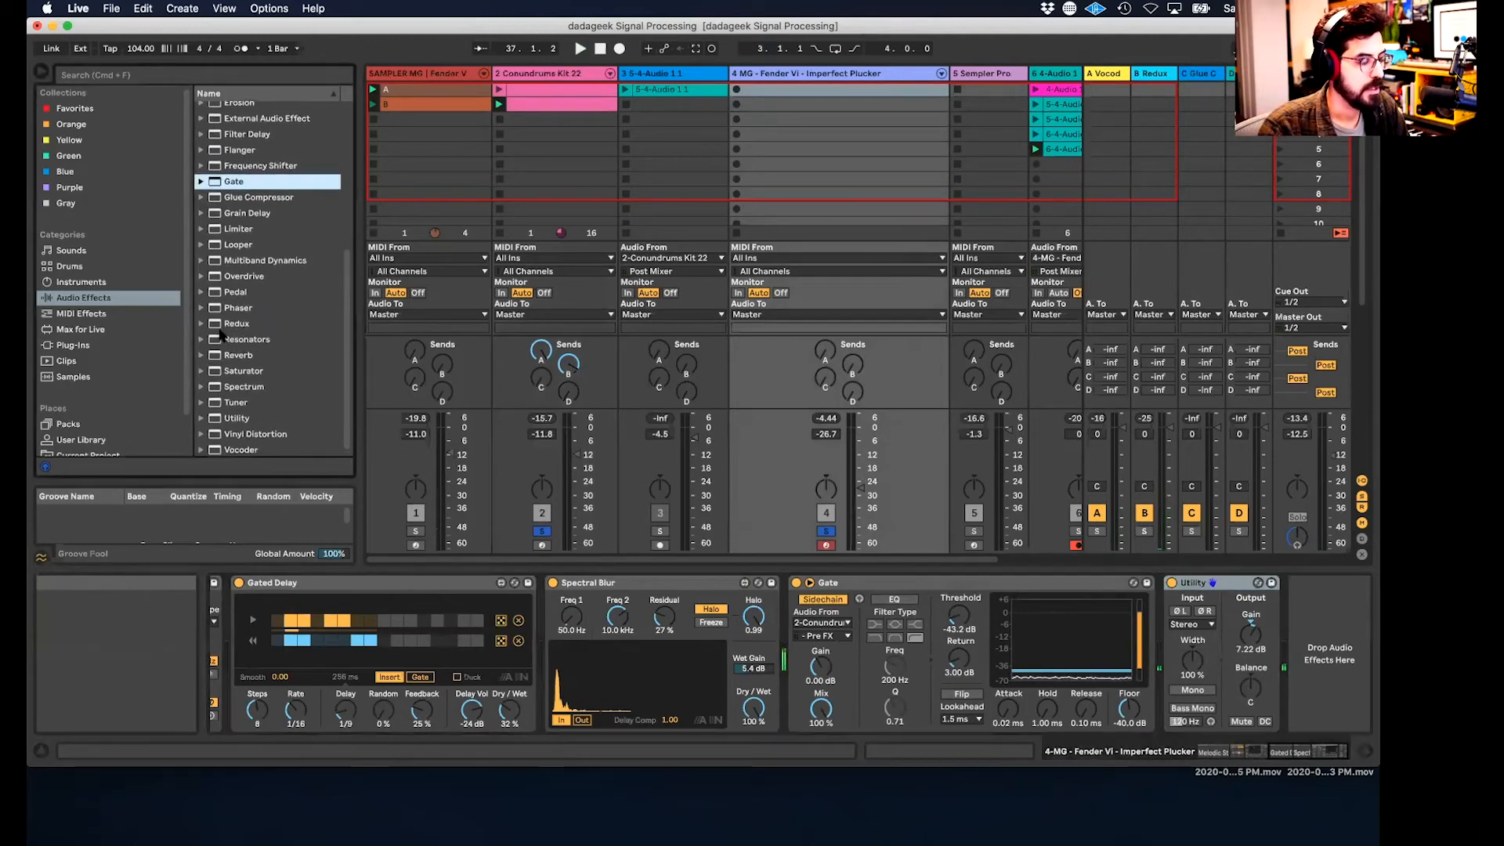
{"action": "scroll", "coordinate": [240, 331], "scroll_direction": "up", "scroll_amount": 5}
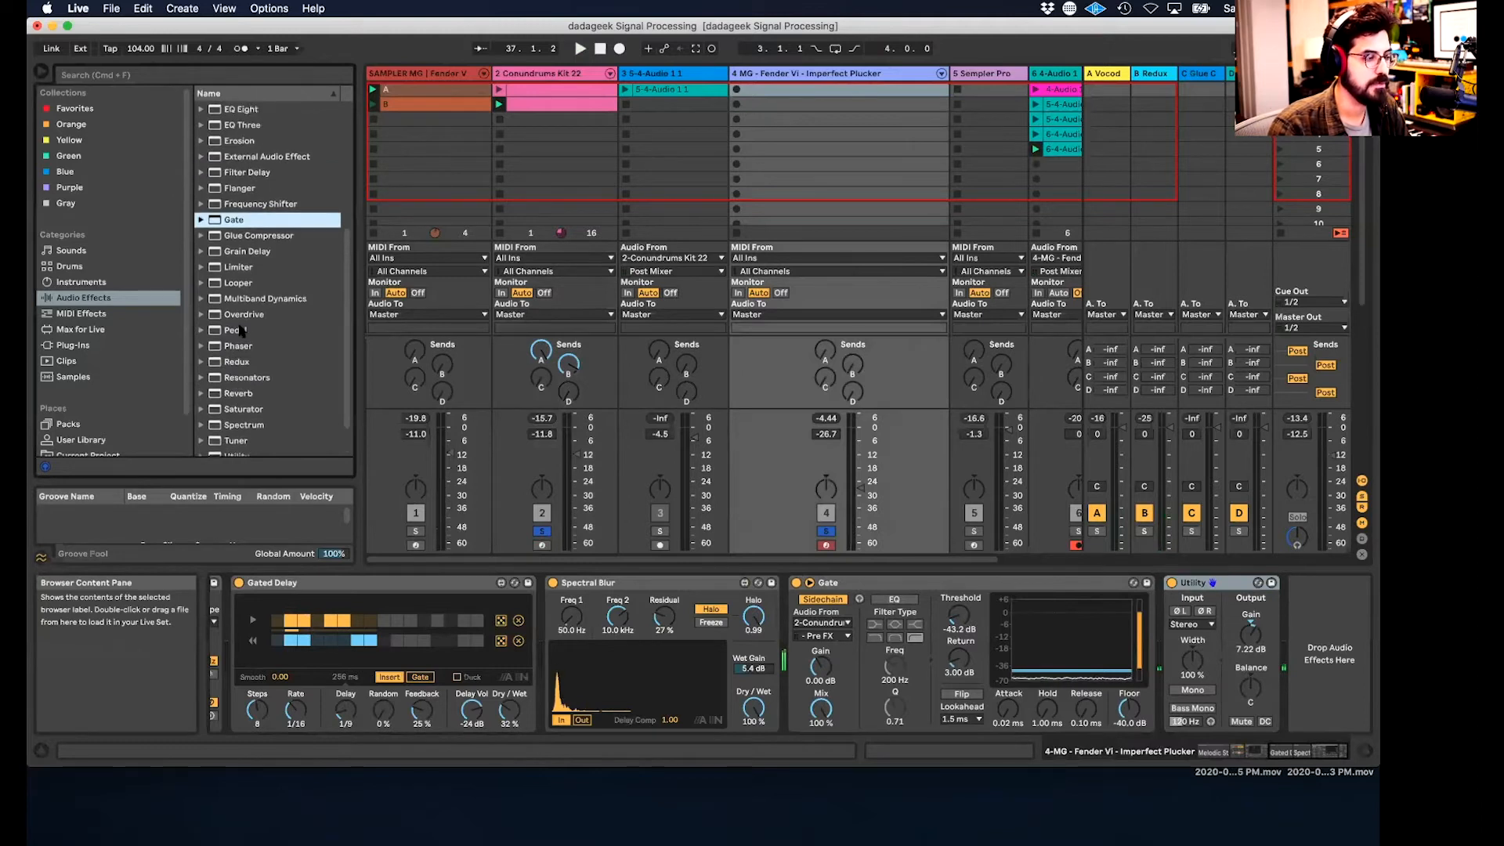
{"action": "left_click", "coordinate": [228, 213]}
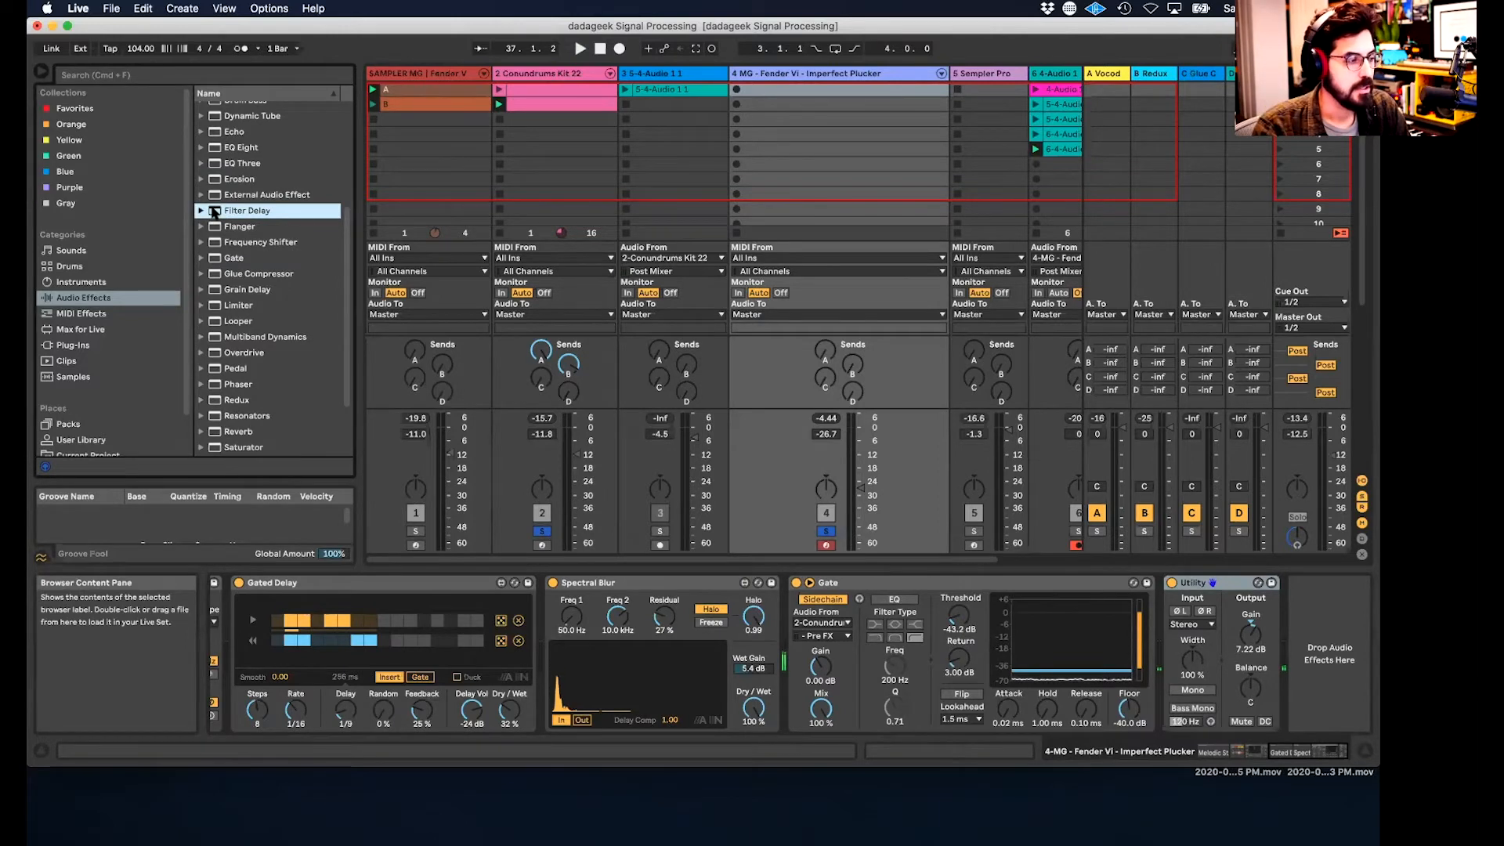
{"action": "left_click_drag", "start_coordinate": [1213, 543], "coordinate": [1168, 598]}
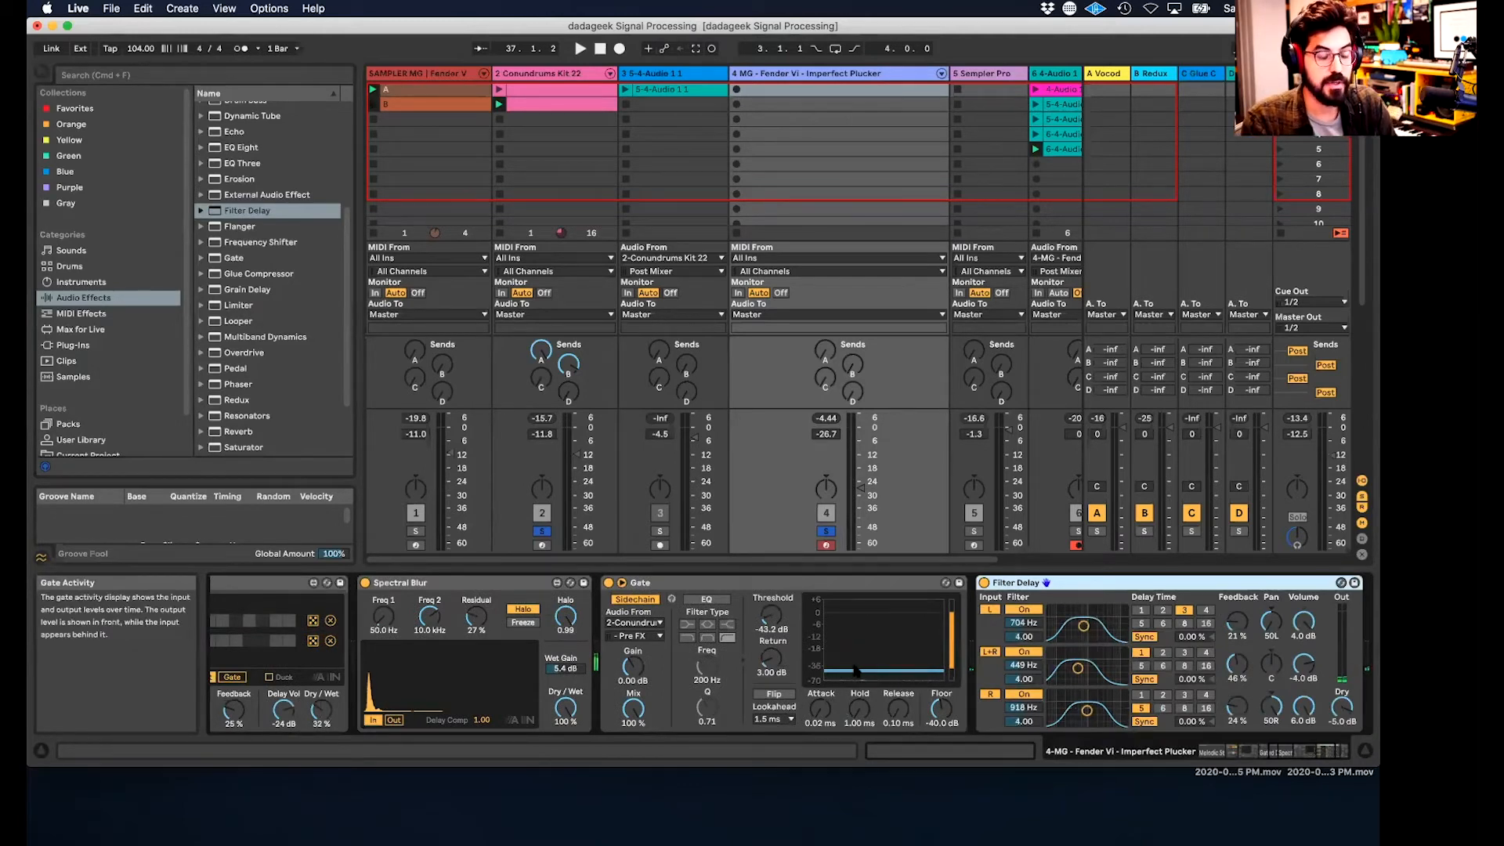
- Set the Filter Delay's L, L+R and R filters to 1.58 kHz, 654 Hz and 1.20 kHz, and switch off the L and R lines
{"action": "left_click_drag", "start_coordinate": [1083, 625], "coordinate": [1090, 711]}
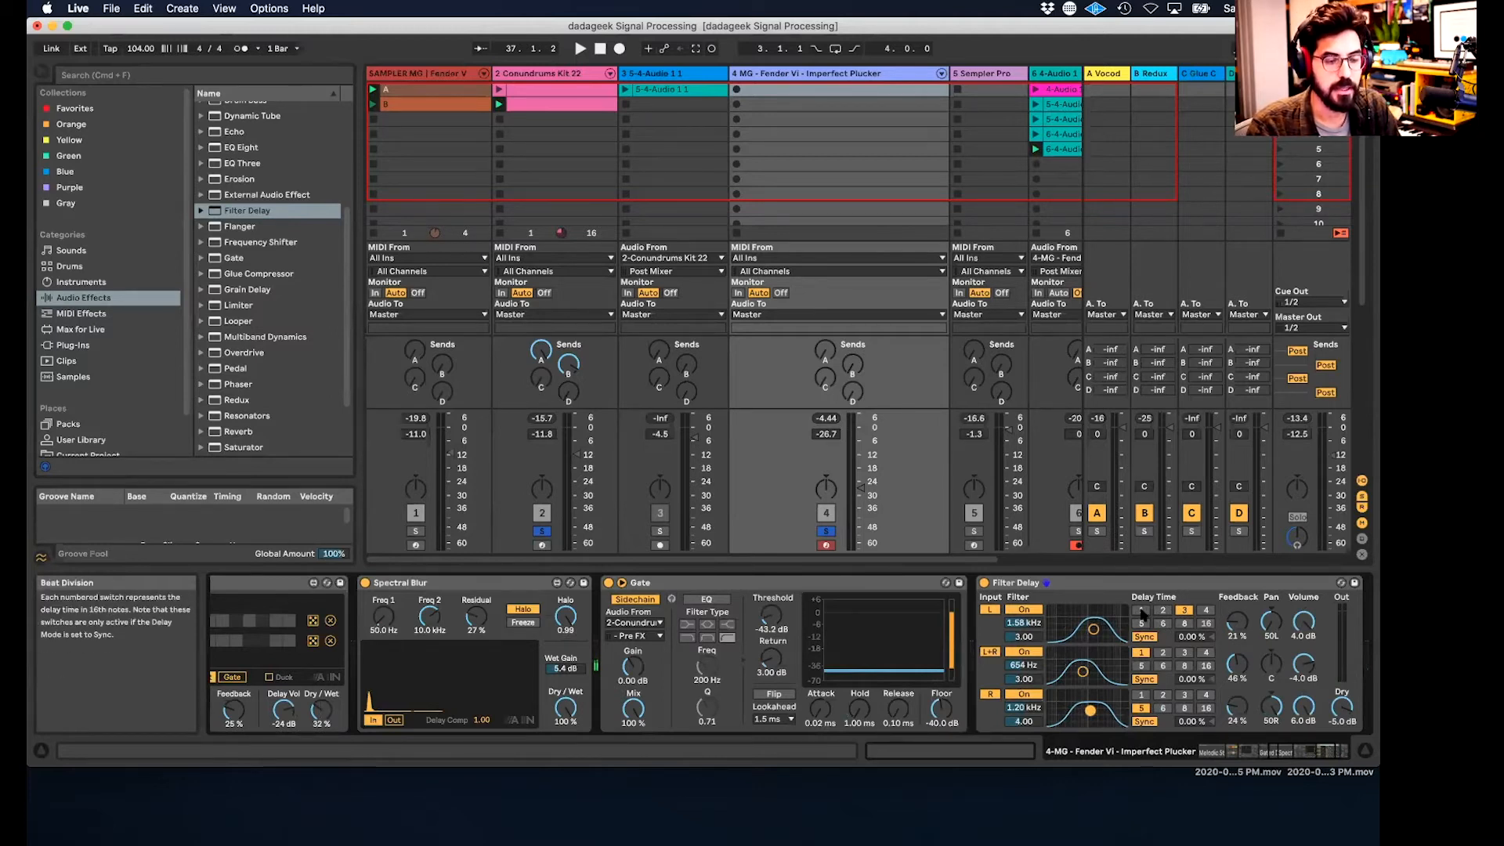
{"action": "left_click", "coordinate": [1182, 611]}
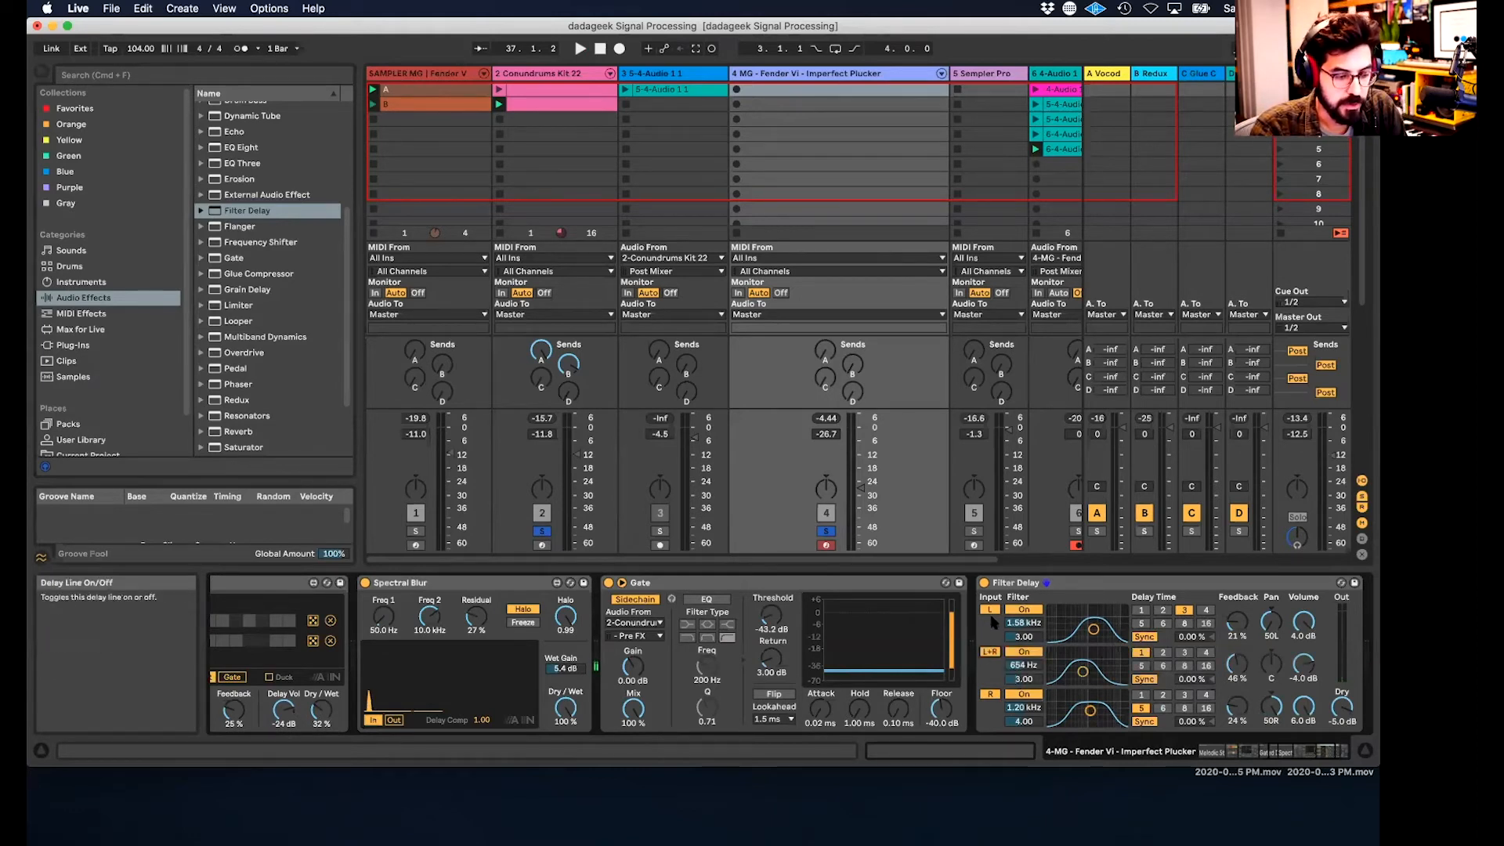
{"action": "left_click", "coordinate": [990, 610]}
{"action": "left_click", "coordinate": [989, 694]}
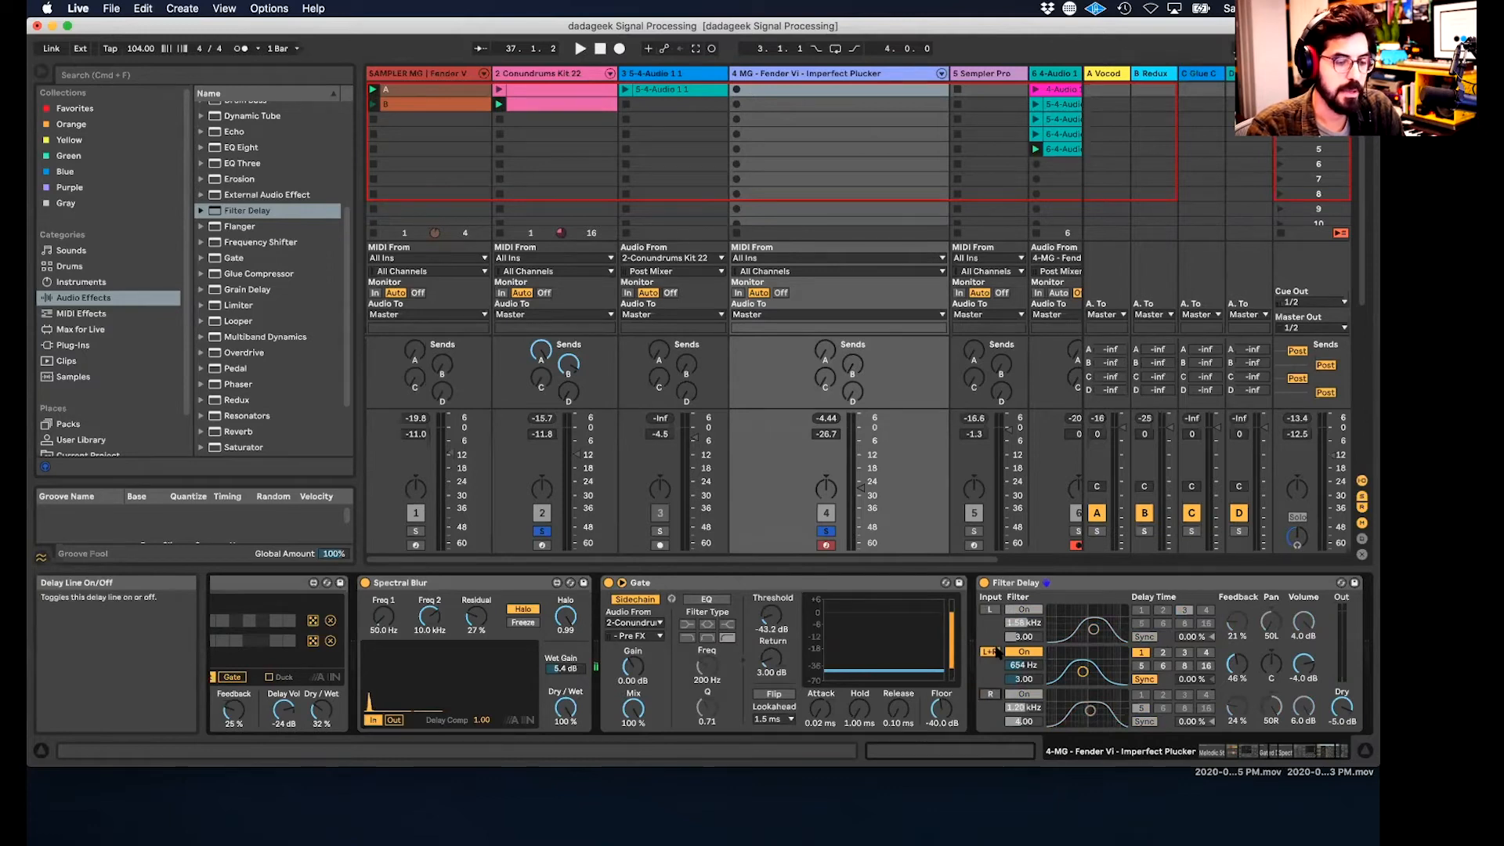
- Start playback and raise the Filter Delay's dry volume to 0.0 dB
{"action": "key", "text": "space"}
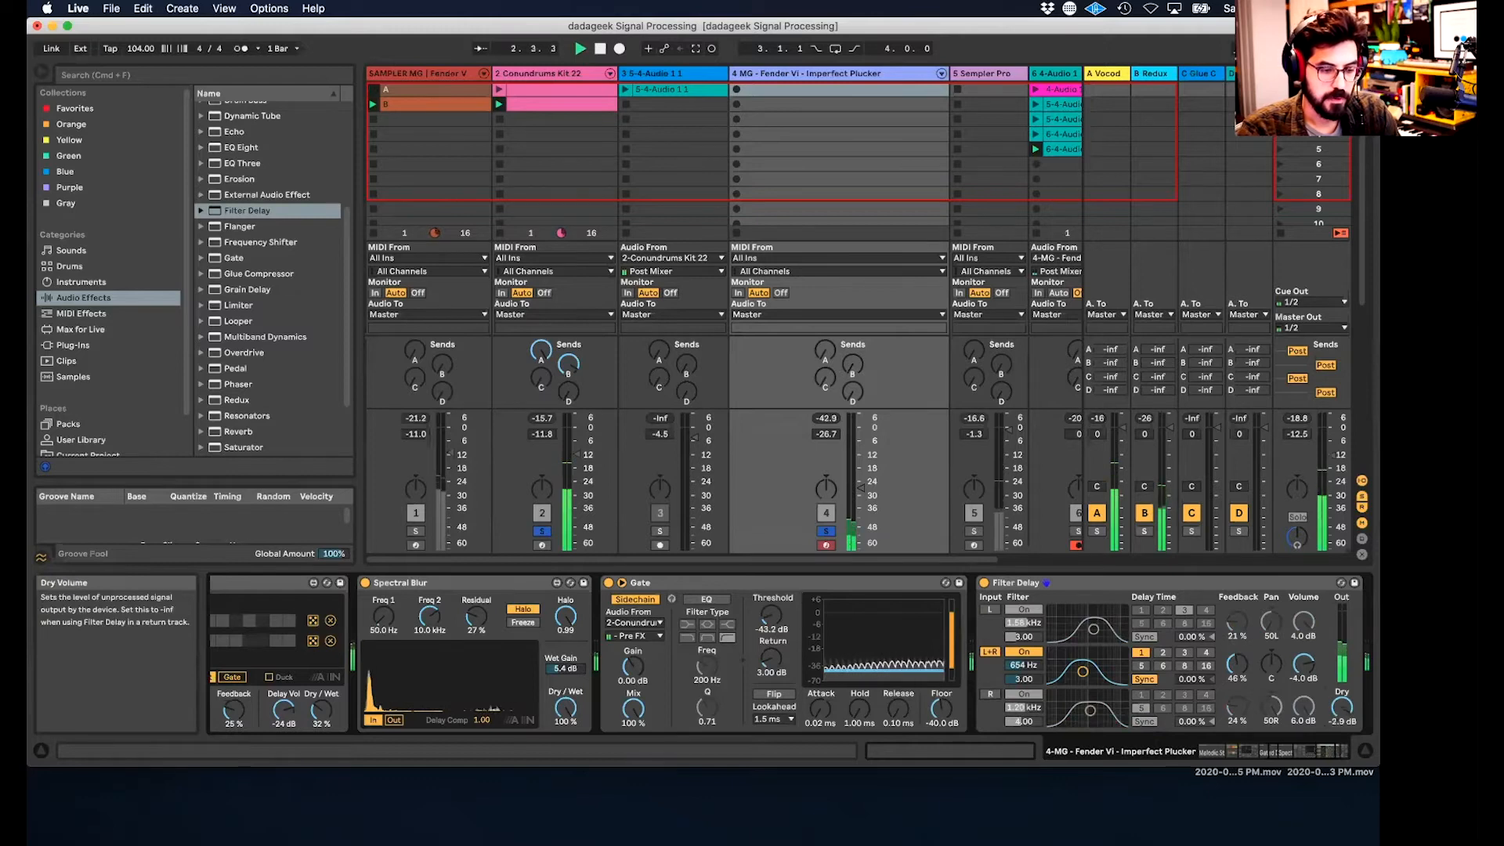
{"action": "left_click_drag", "start_coordinate": [1342, 707], "coordinate": [1341, 681]}
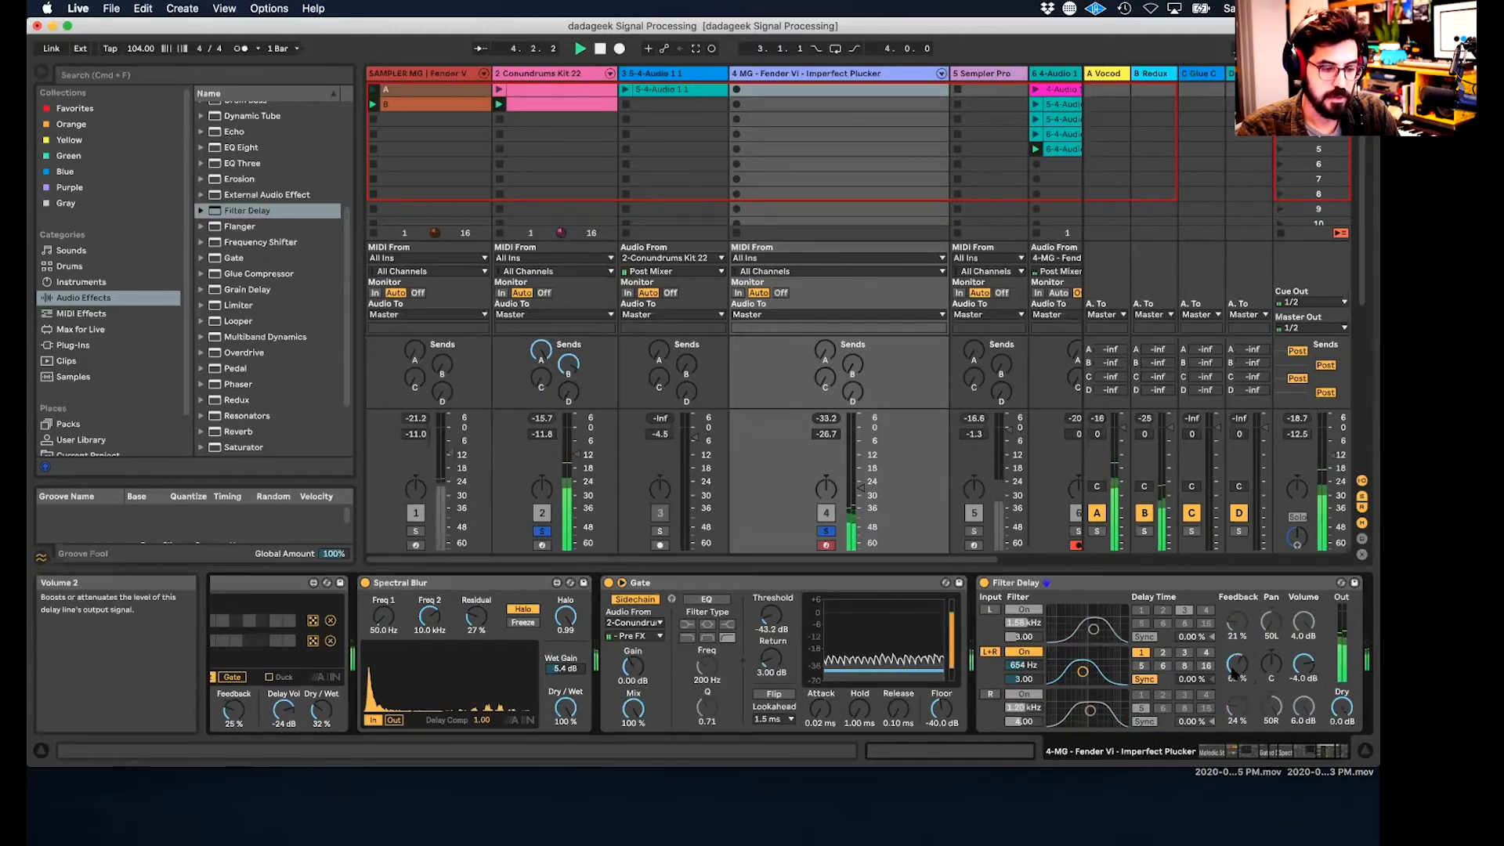
- Set the L+R delay line to 6 sixteenths, 61% feedback and -5.4 dB volume, with its filter at 2.36 kHz and Q 2.25
{"action": "left_click", "coordinate": [1163, 654]}
{"action": "left_click", "coordinate": [1184, 653]}
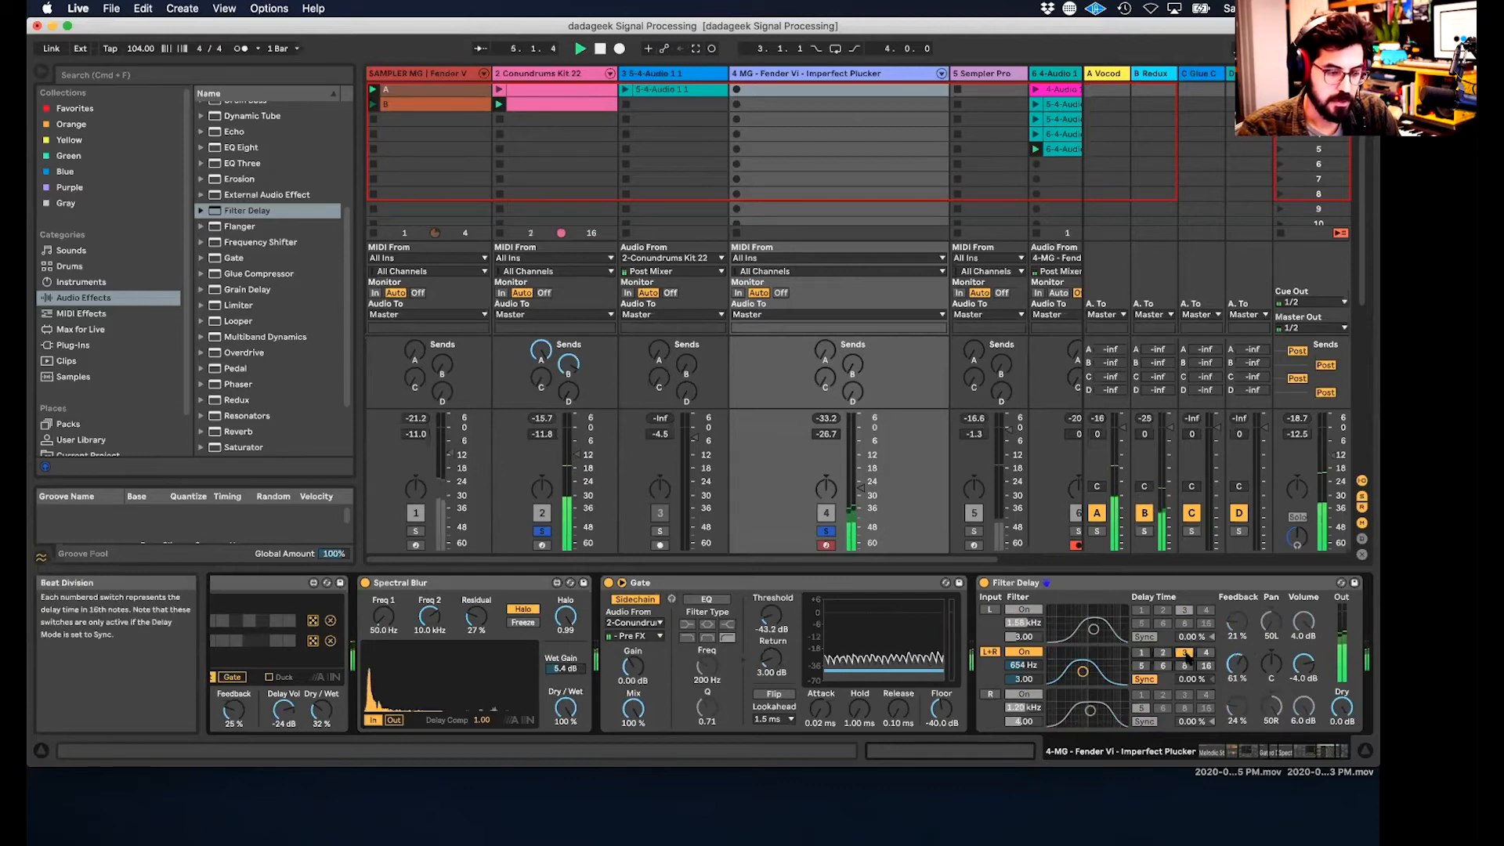
{"action": "left_click", "coordinate": [1206, 653]}
{"action": "left_click_drag", "start_coordinate": [1082, 671], "coordinate": [1100, 675]}
{"action": "left_click", "coordinate": [1163, 666]}
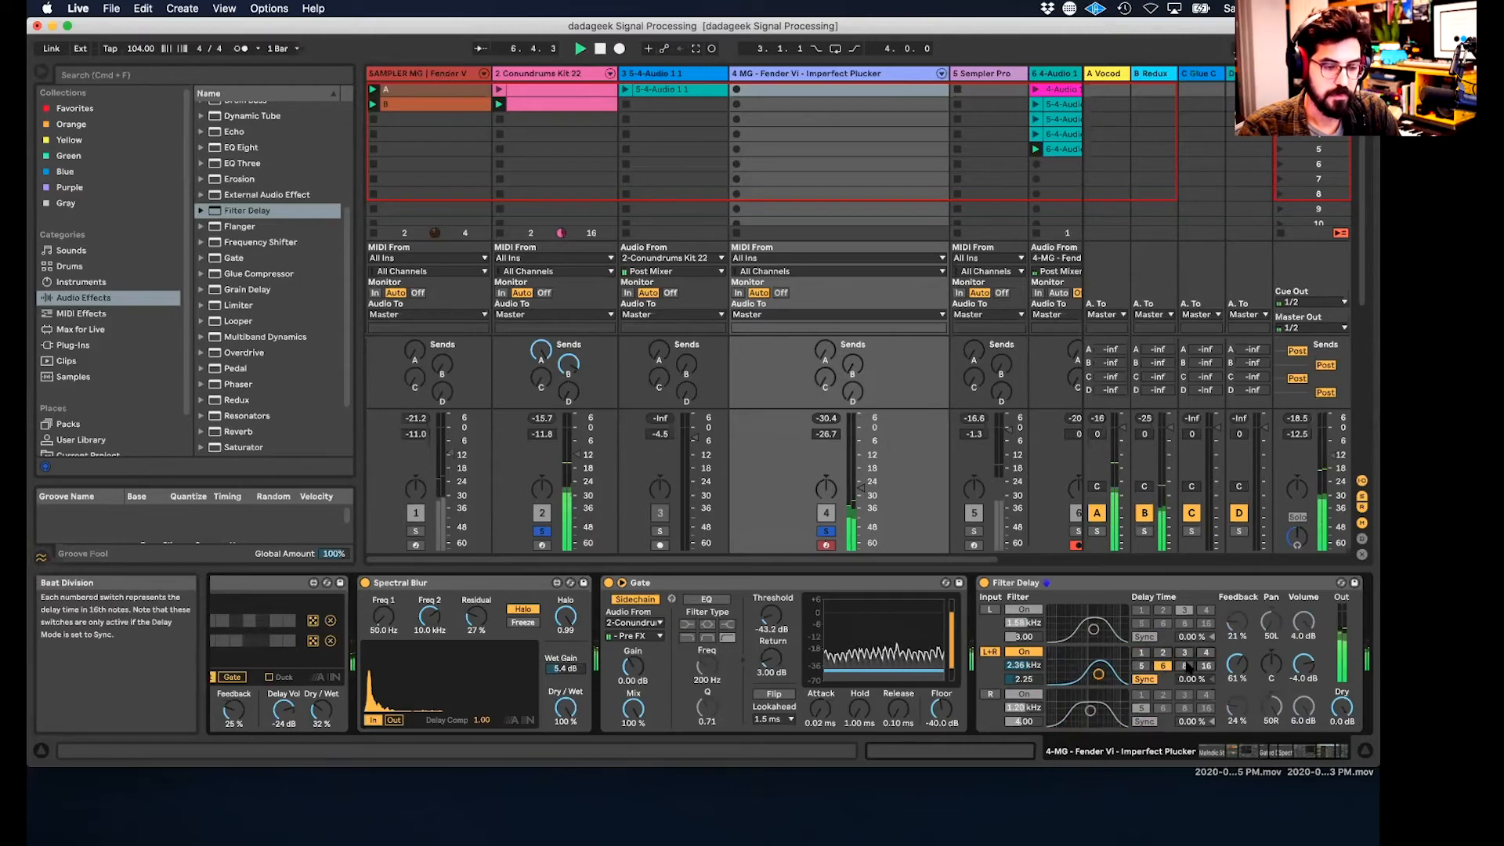
{"action": "mouse_move", "coordinate": [1303, 663]}
{"action": "left_mouse_down"}
{"action": "mouse_move", "coordinate": [1304, 649]}
{"action": "mouse_move", "coordinate": [1303, 673]}
{"action": "left_mouse_up"}
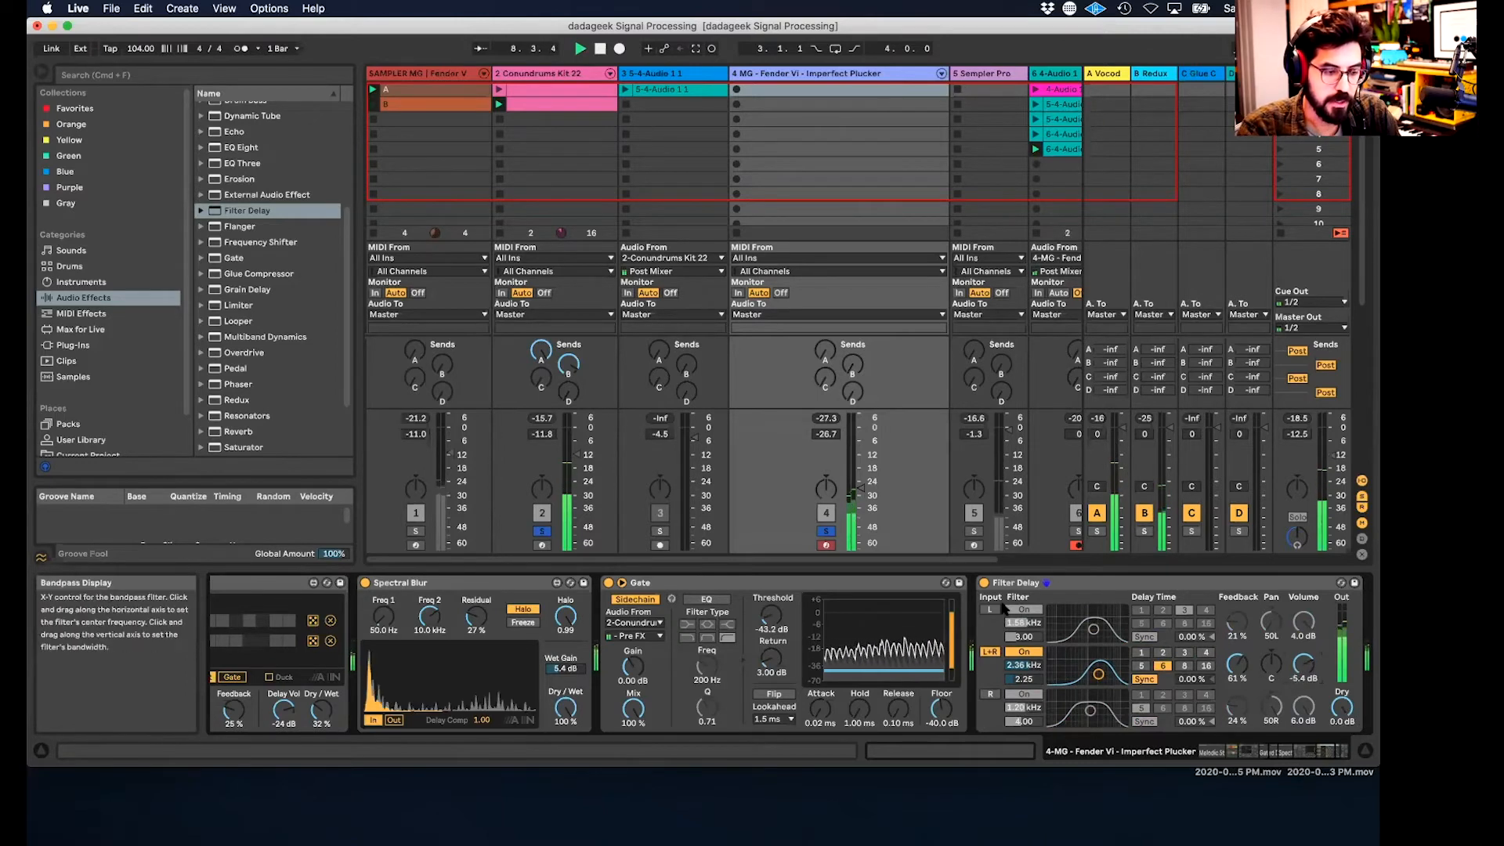
- Switch on the L and R delay lines, setting L to 1 sixteenth with 40% feedback and R to 4 sixteenths with 38% feedback
{"action": "left_click", "coordinate": [991, 609]}
{"action": "left_click", "coordinate": [991, 694]}
{"action": "left_click", "coordinate": [1141, 610]}
{"action": "left_click_drag", "start_coordinate": [1233, 622], "coordinate": [1235, 625]}
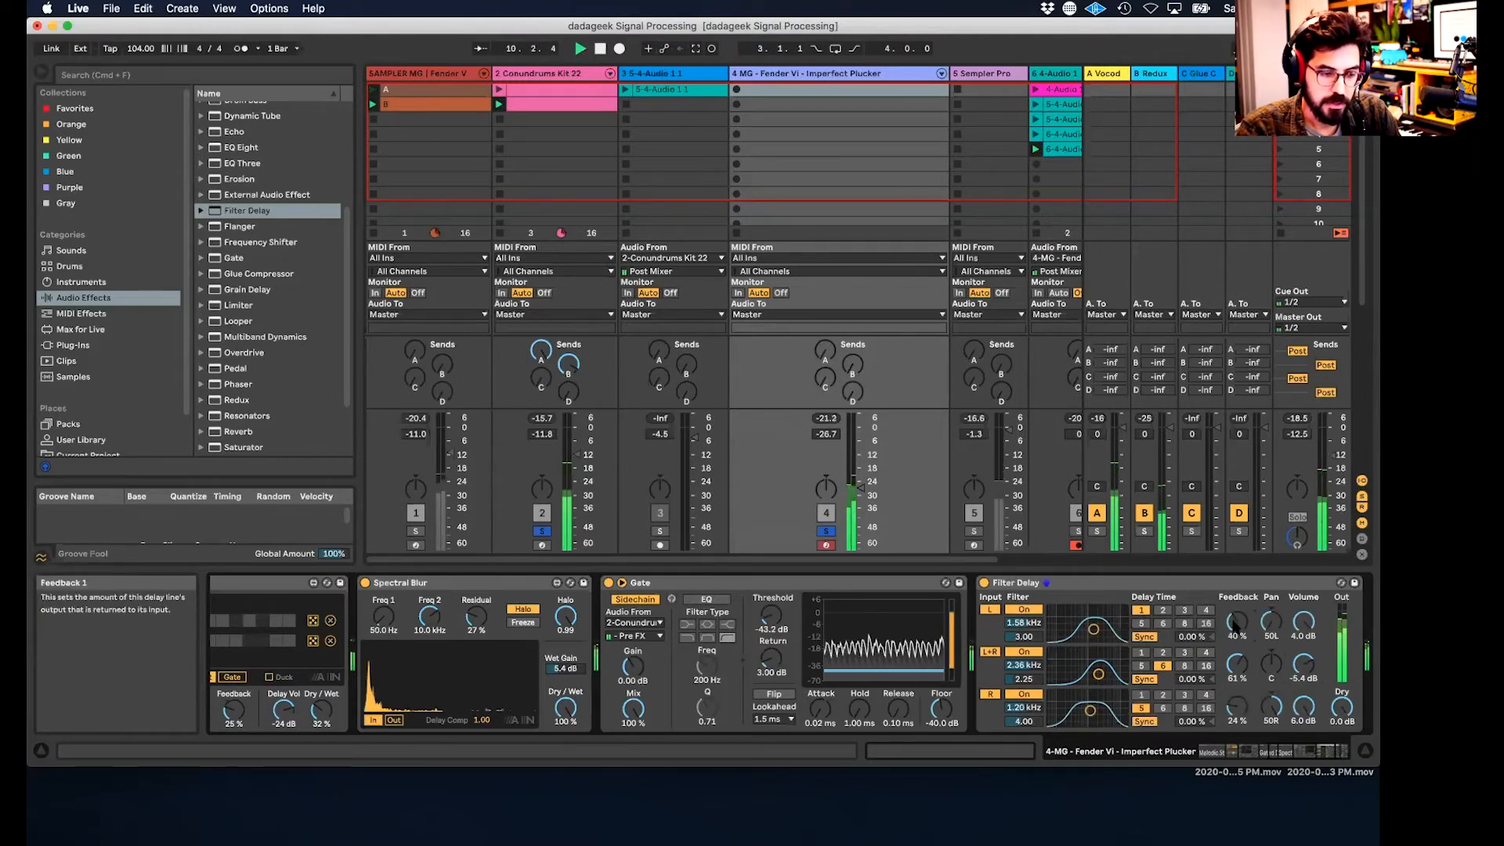
{"action": "left_click_drag", "start_coordinate": [1236, 709], "coordinate": [1237, 700]}
{"action": "left_click", "coordinate": [1206, 695]}
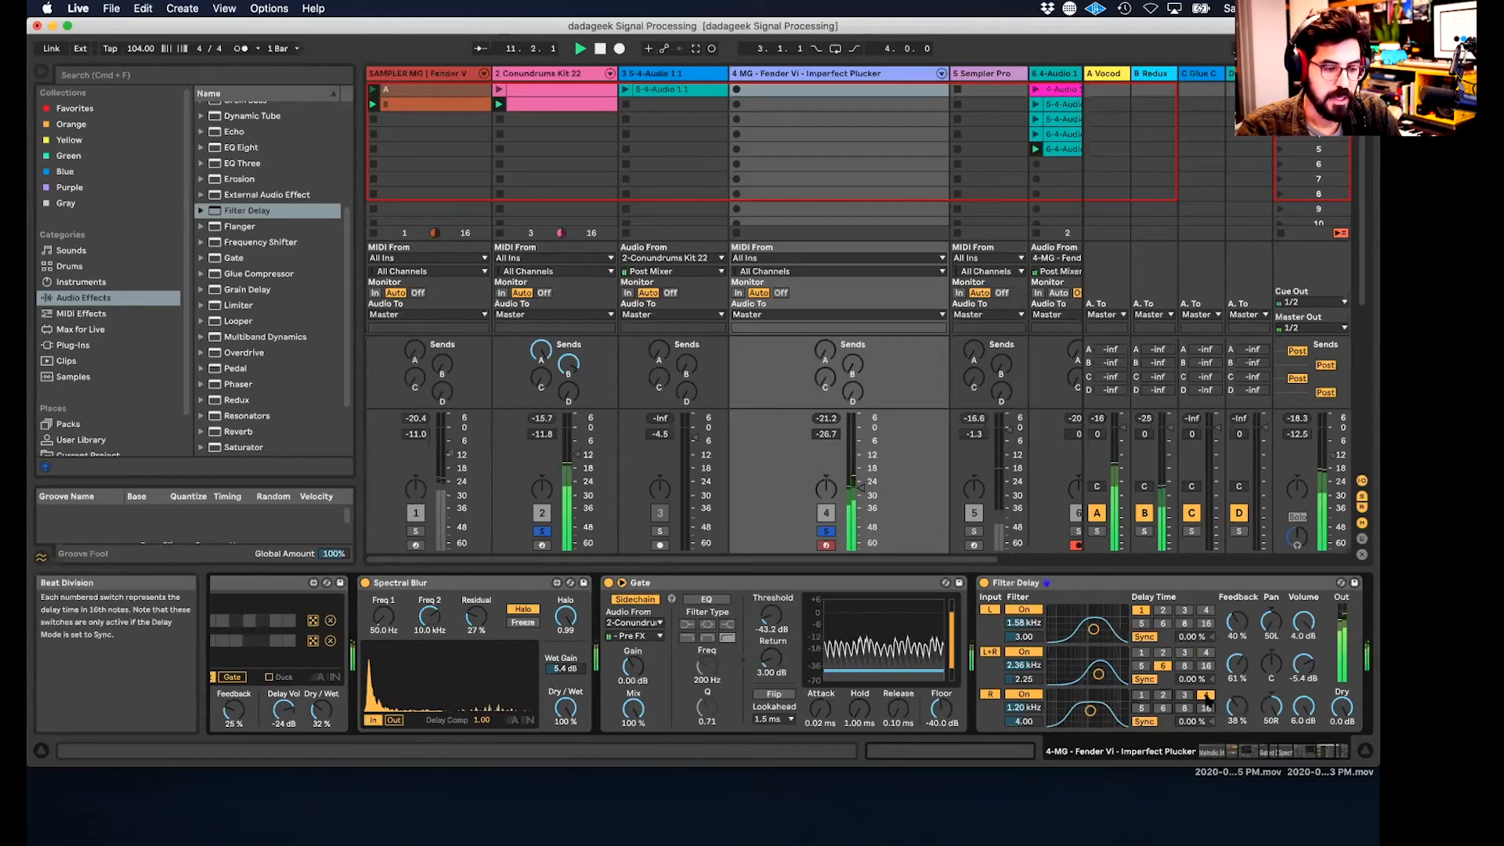
- Set the Filter Delay's R line to 8 sixteenths, then lower the dry volume and reset it to 0.0 dB
{"action": "left_click", "coordinate": [1185, 707]}
{"action": "left_click_drag", "start_coordinate": [1342, 707], "coordinate": [1342, 725]}
{"action": "double_click", "coordinate": [1342, 707]}
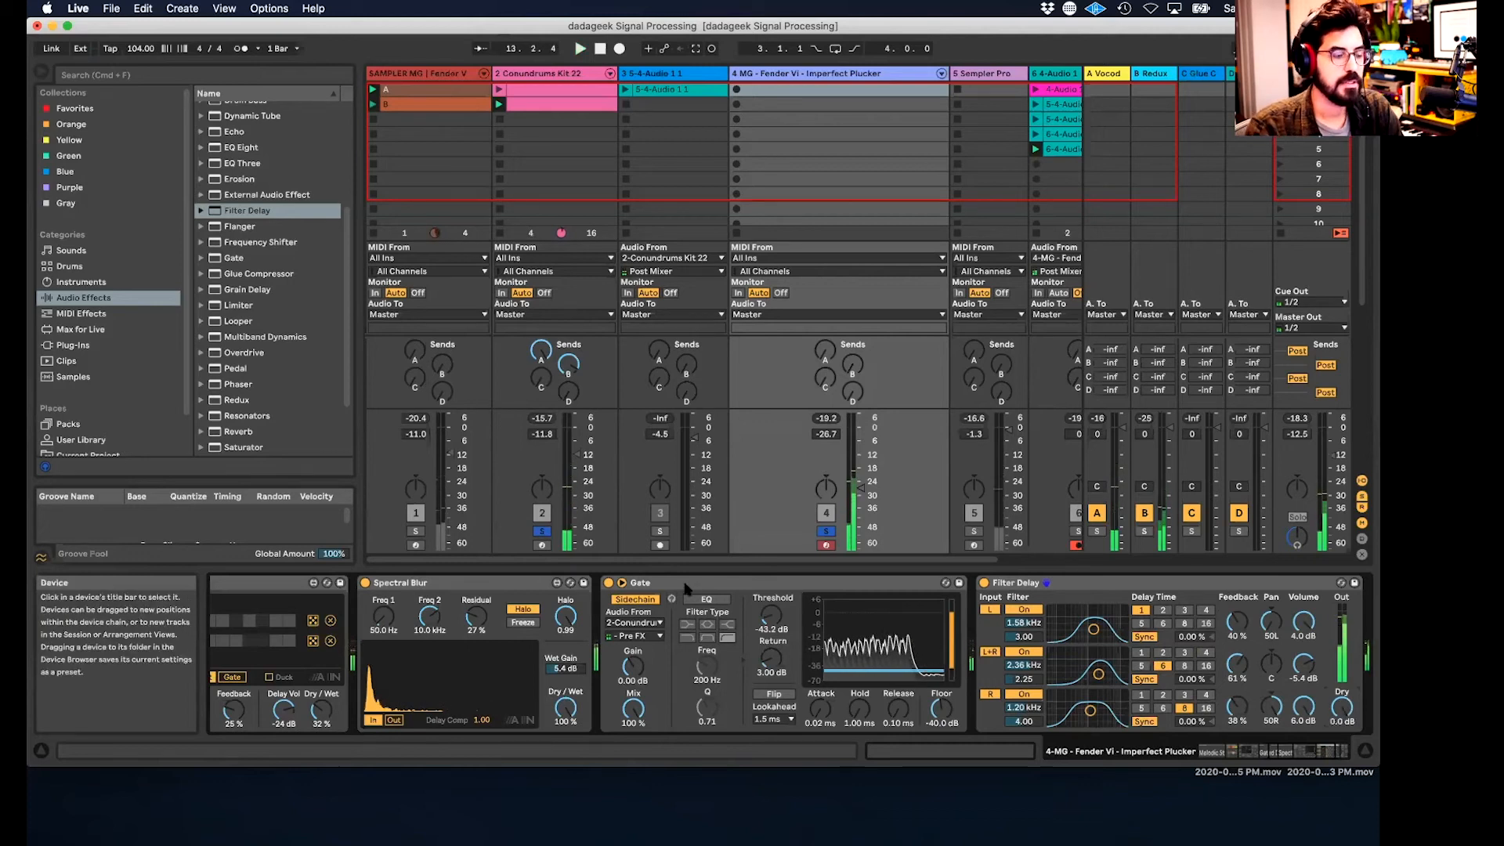
- Move the Filter Delay from the Imperfect Plucker track into the ClosedHH chain of Conundrums Kit 22 and unmute the ClosedHH pad
{"action": "left_click", "coordinate": [1054, 583]}
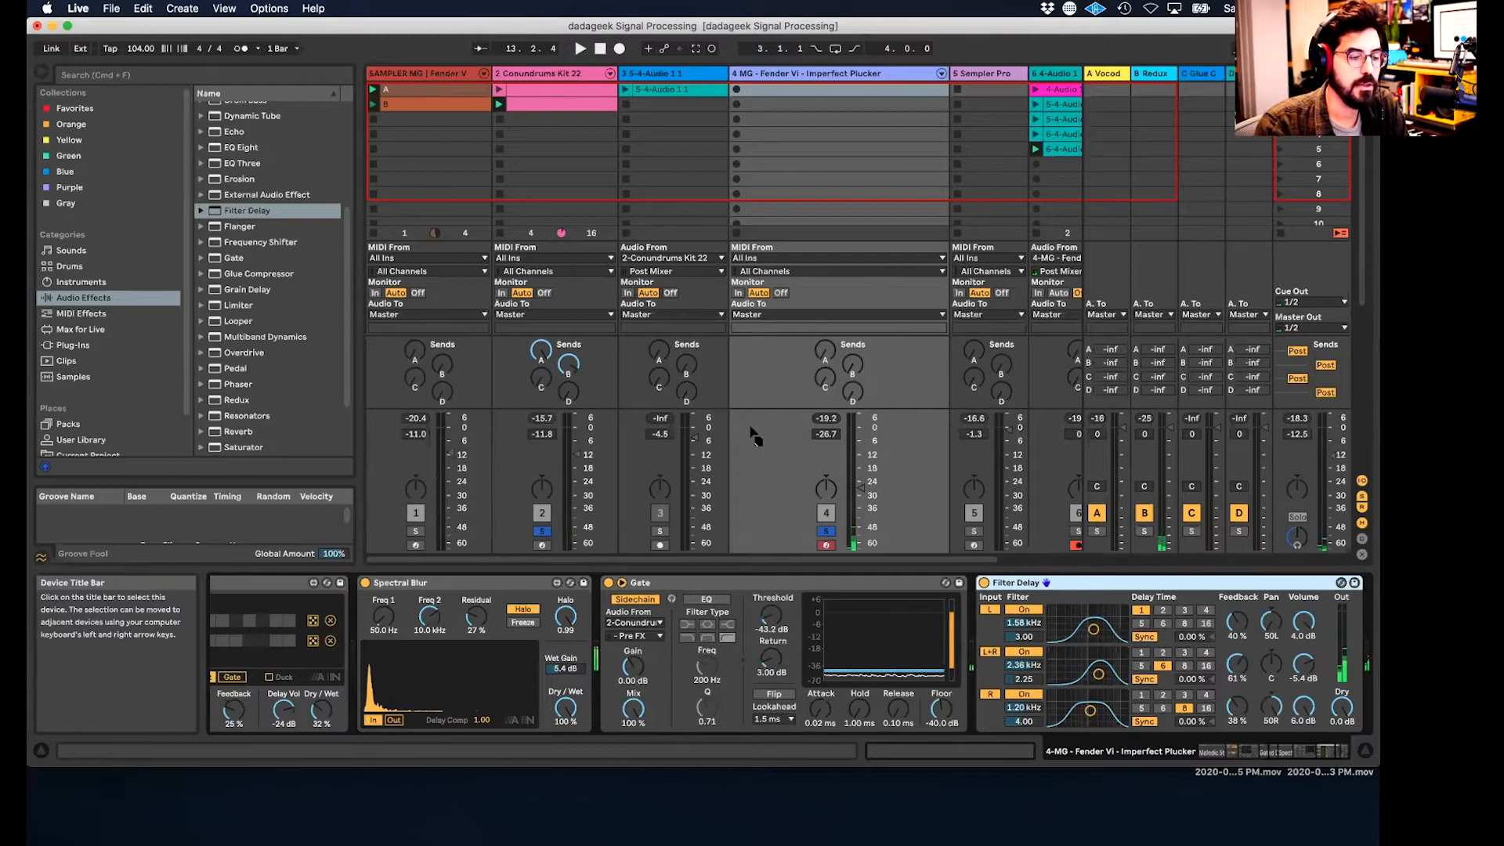
{"action": "left_click", "coordinate": [551, 75]}
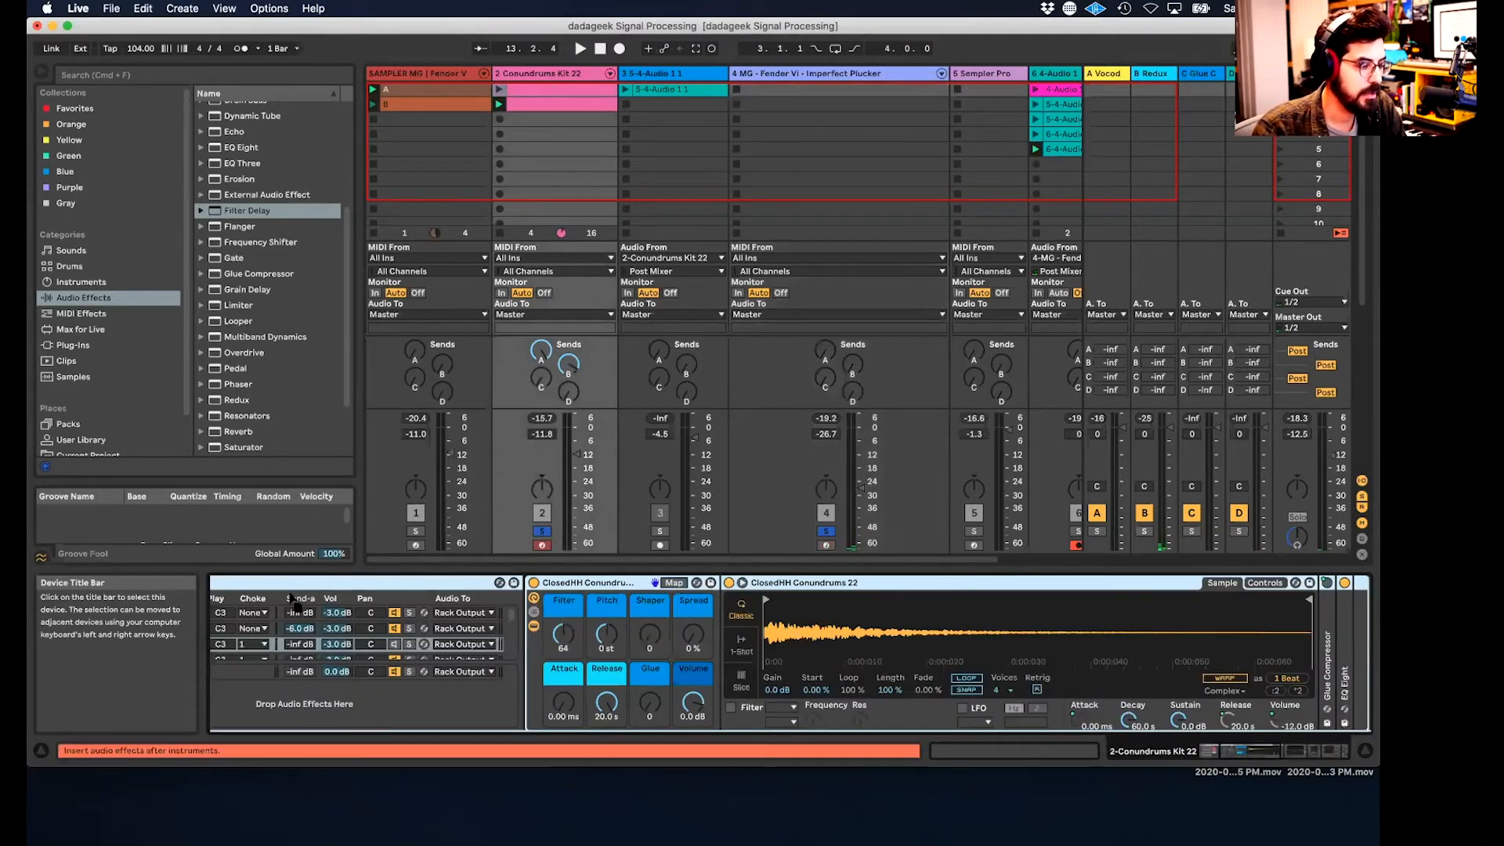
{"action": "scroll", "coordinate": [224, 594], "scroll_direction": "left", "scroll_amount": 5}
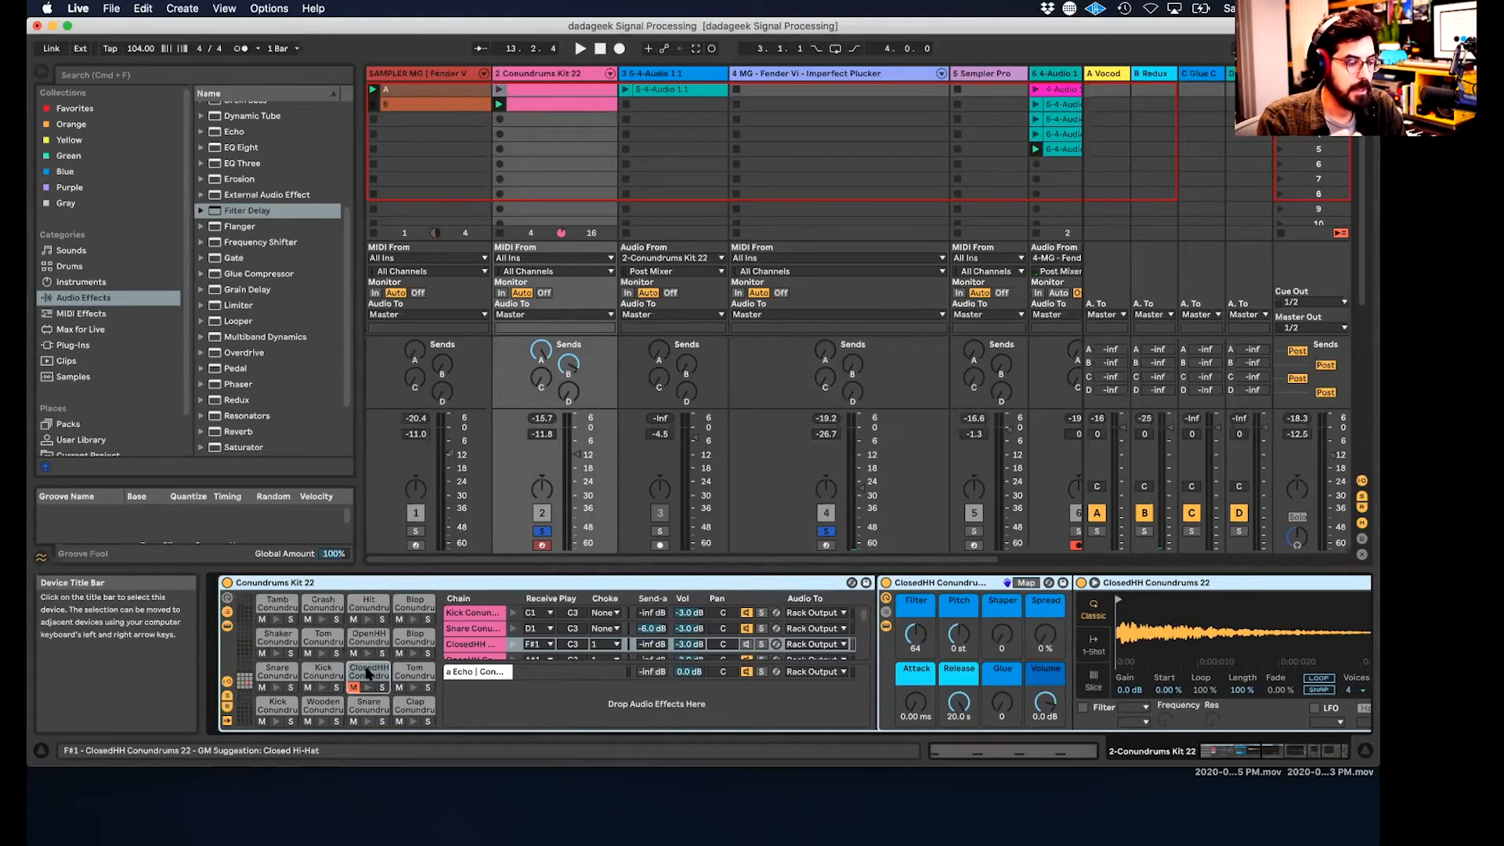
{"action": "scroll", "coordinate": [368, 674], "scroll_direction": "right", "scroll_amount": 9}
{"action": "scroll", "coordinate": [1106, 611], "scroll_direction": "right", "scroll_amount": 1}
{"action": "scroll", "coordinate": [1106, 610], "scroll_direction": "left", "scroll_amount": 10}
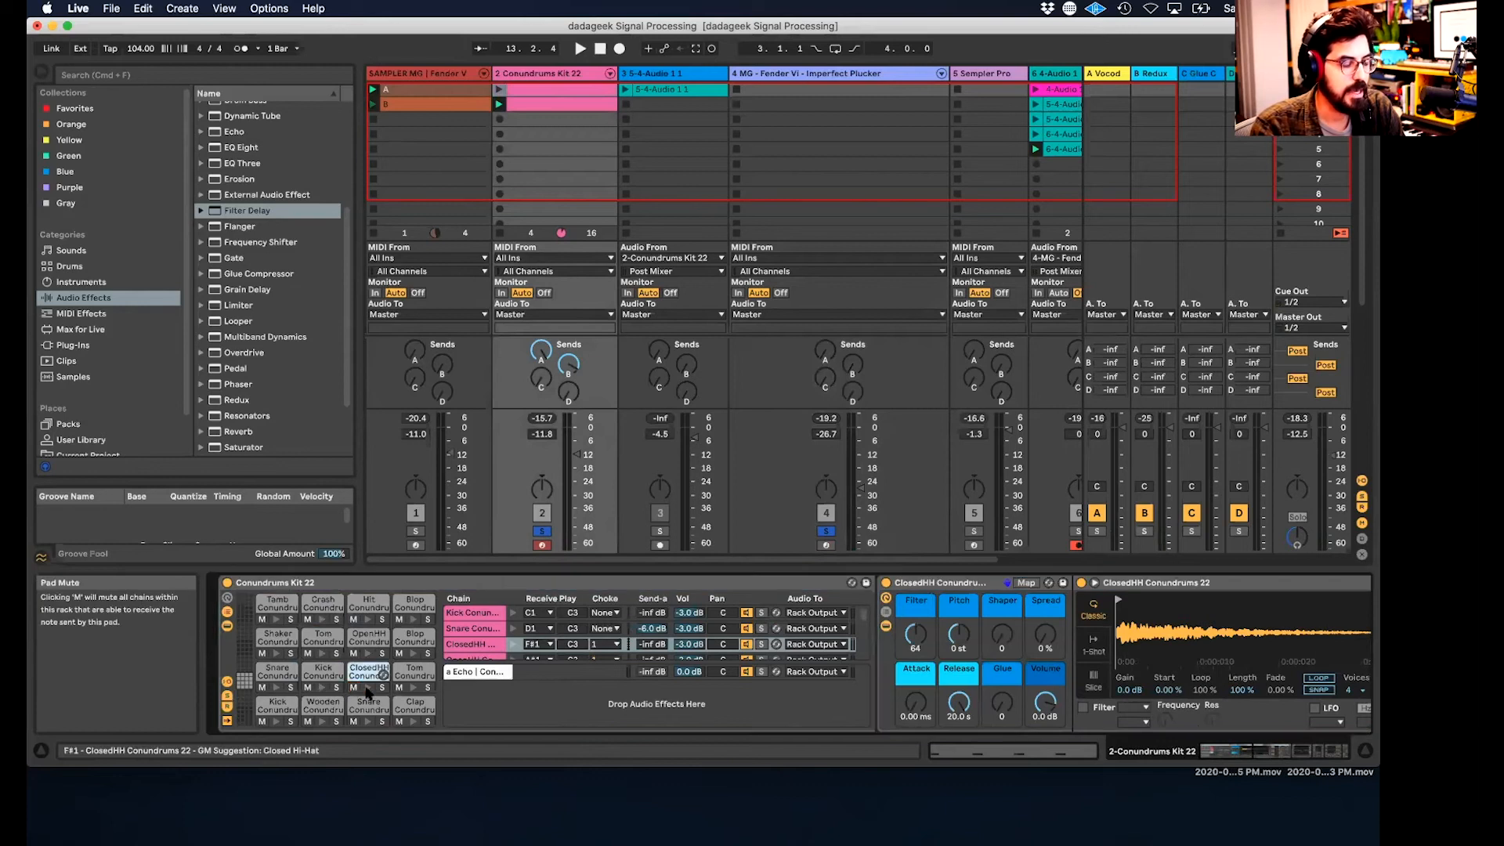
- Play the set and look over the ClosedHH pad's devices in the drum rack
{"action": "key", "text": "space"}
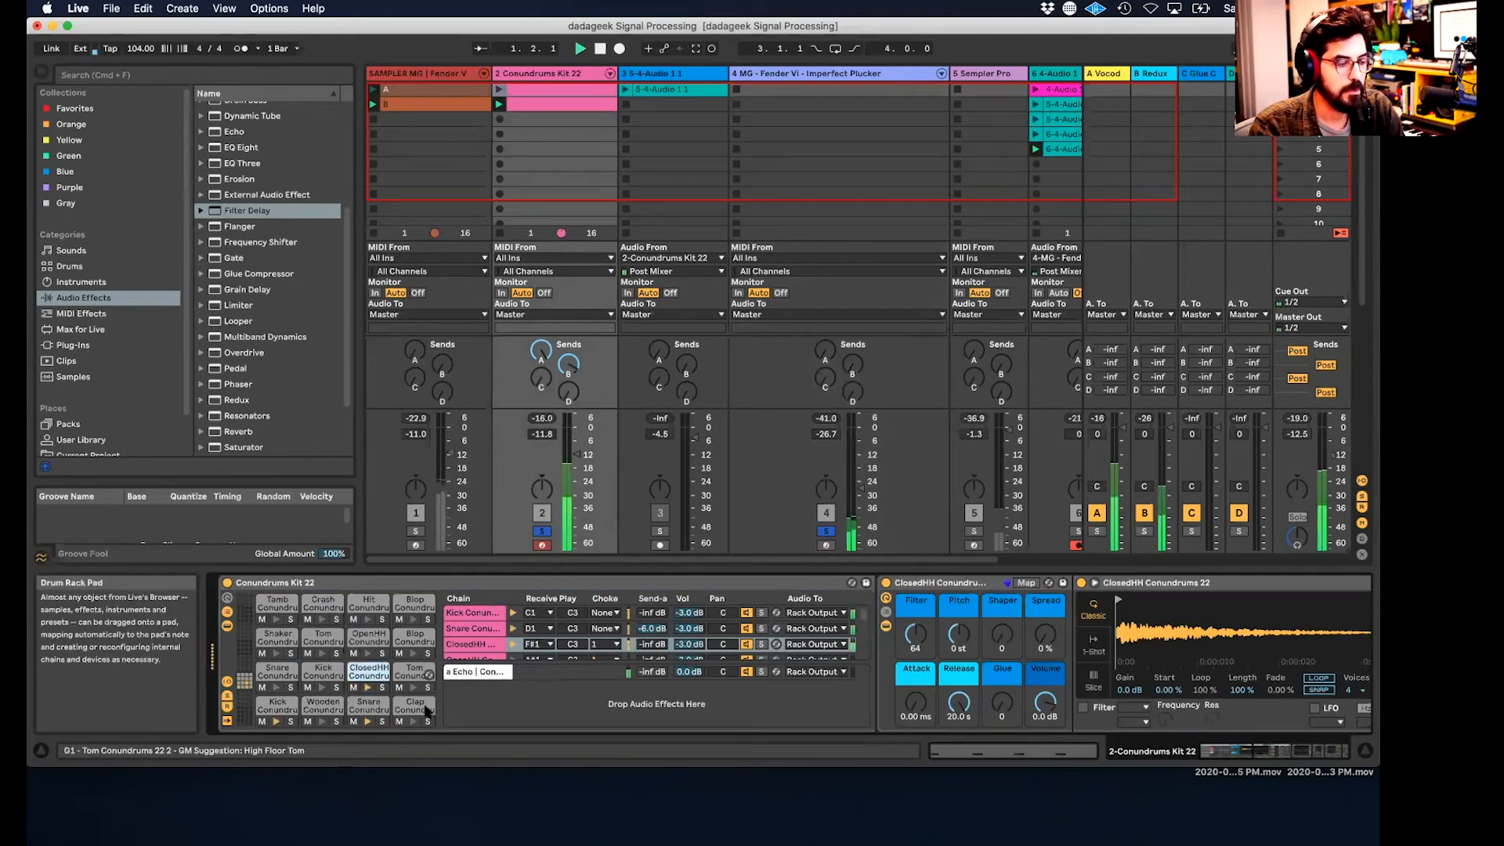
{"action": "scroll", "coordinate": [624, 680], "scroll_direction": "right", "scroll_amount": 8}
{"action": "scroll", "coordinate": [624, 680], "scroll_direction": "right", "scroll_amount": 4}
{"action": "scroll", "coordinate": [624, 680], "scroll_direction": "left", "scroll_amount": 12}
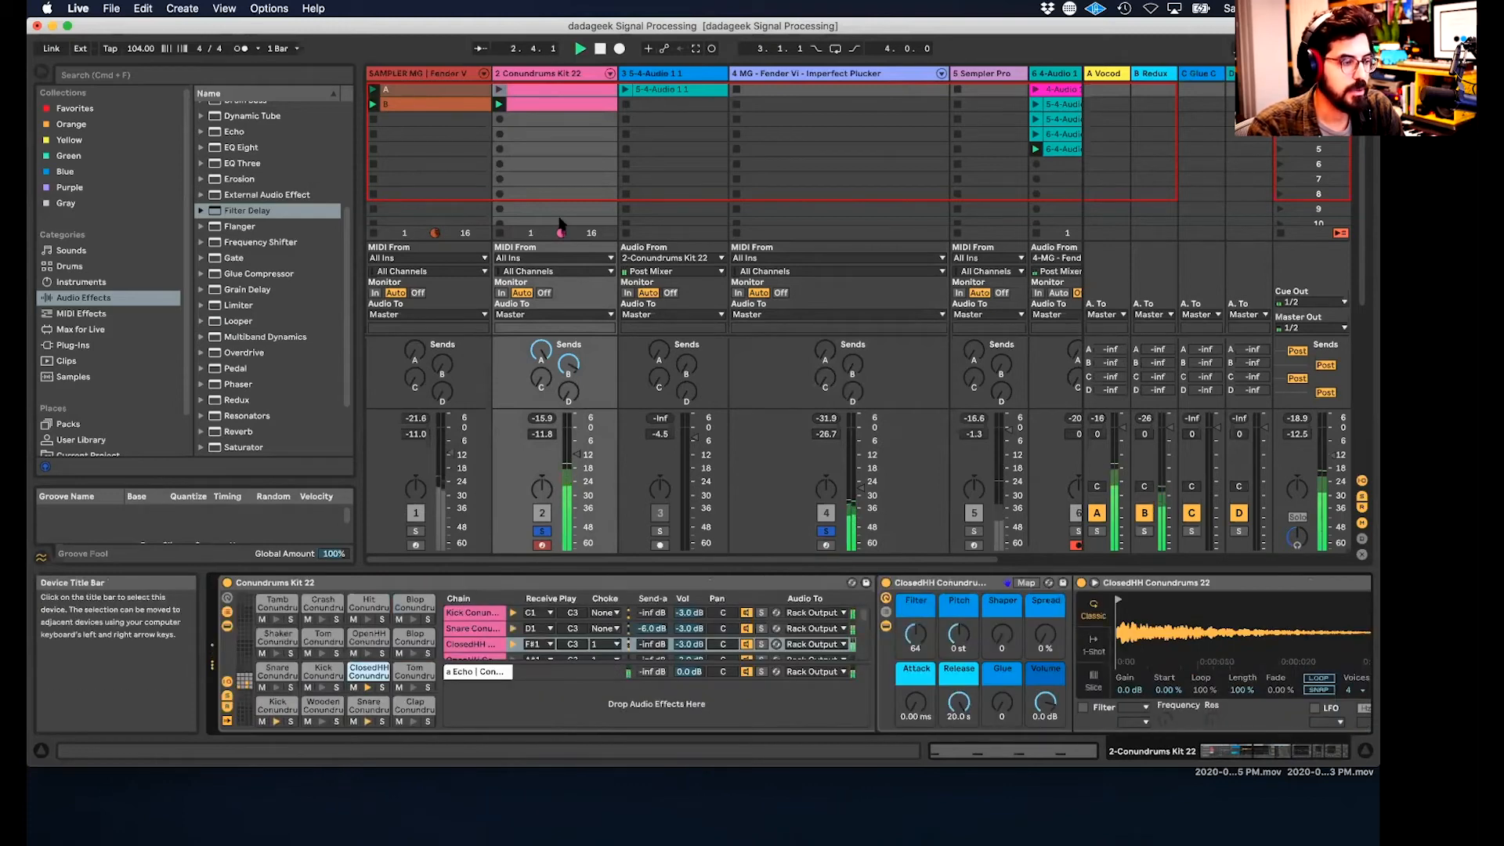
- Stop playback, open the second Conundrums Kit 22 clip and delete all of its ClosedHH notes
{"action": "left_click", "coordinate": [580, 107]}
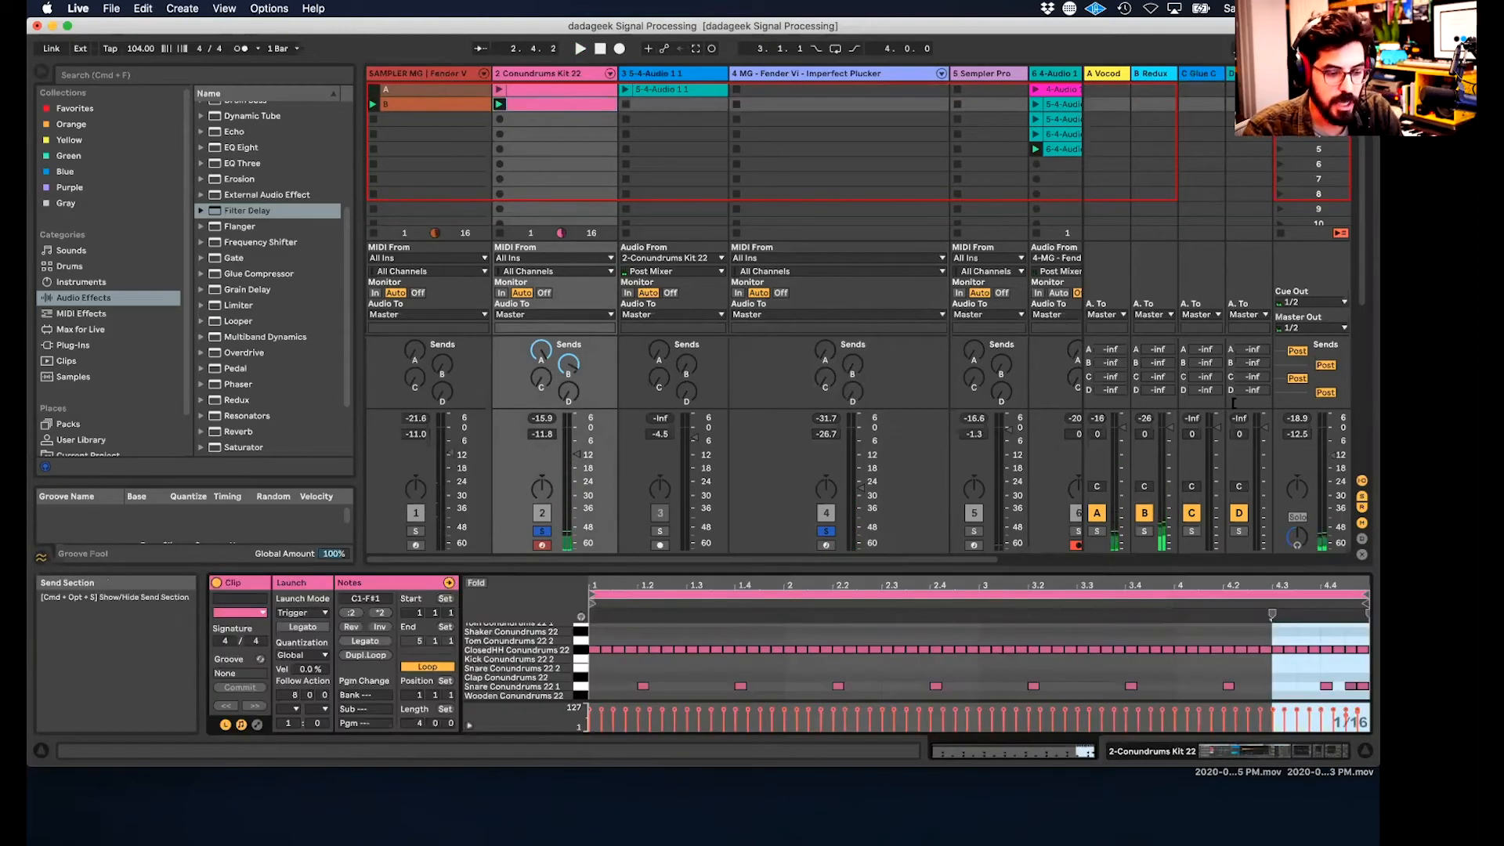
{"action": "left_click", "coordinate": [1292, 655]}
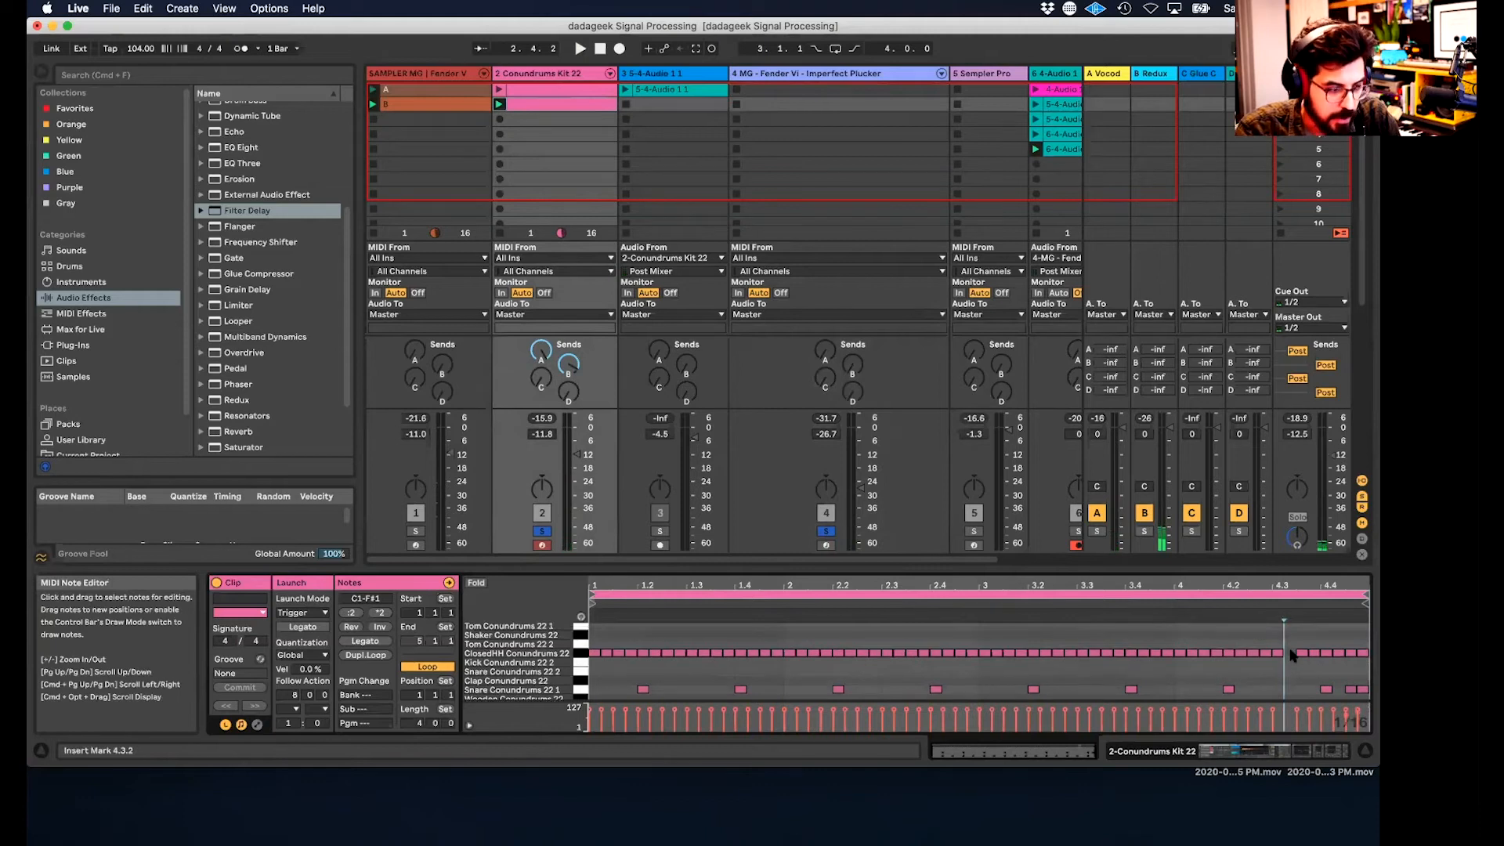
{"action": "left_click_drag", "start_coordinate": [597, 638], "coordinate": [1363, 675]}
{"action": "key", "text": "Delete"}
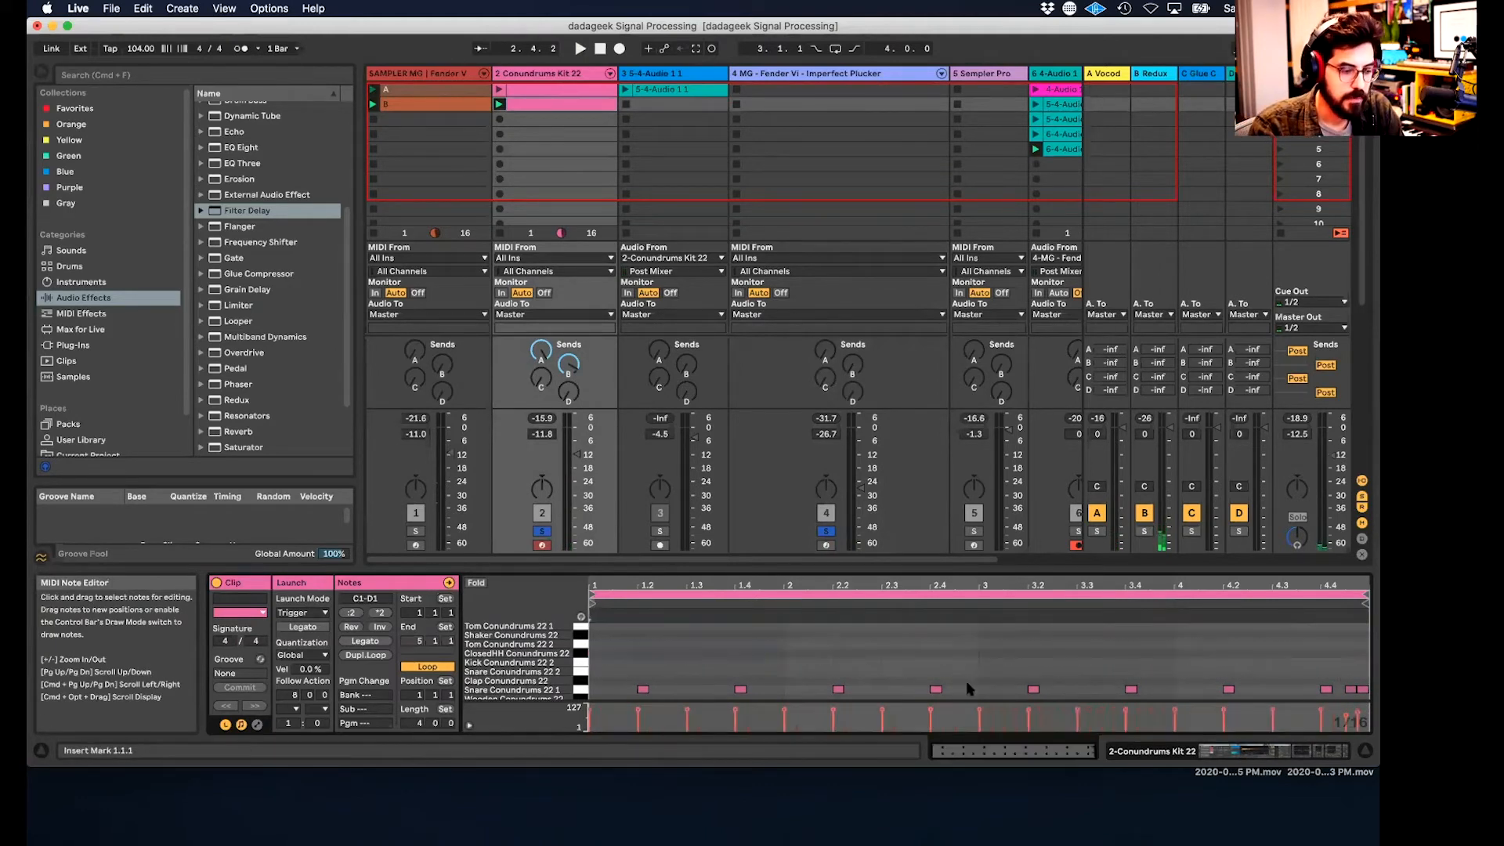
- Set the note grid to 1/4 and add ClosedHH notes at 1.1, 1.3, 2.1 and 2.3
{"action": "right_click", "coordinate": [1178, 647]}
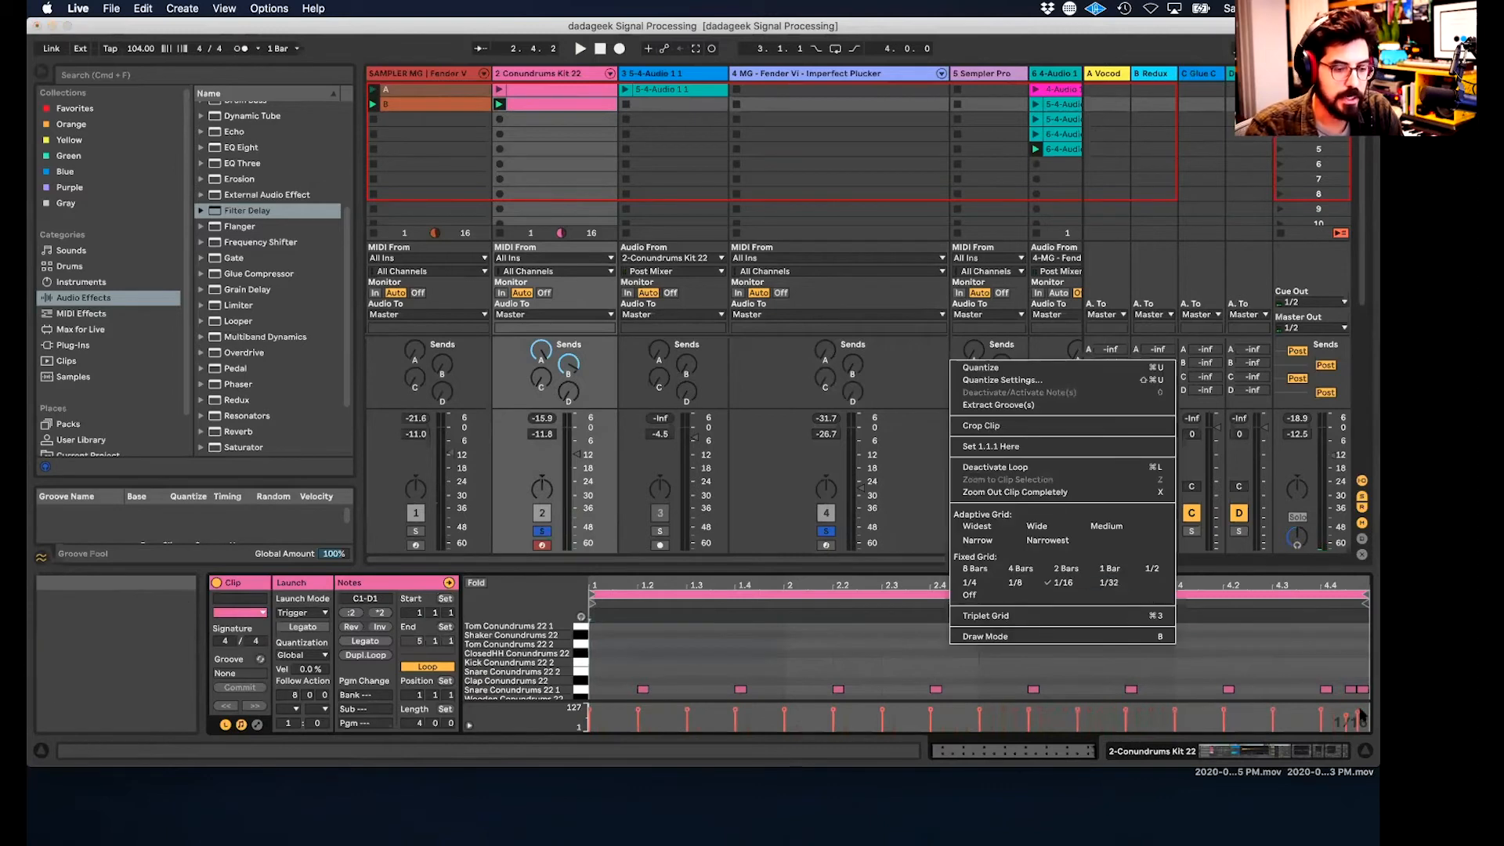
{"action": "left_click", "coordinate": [977, 584]}
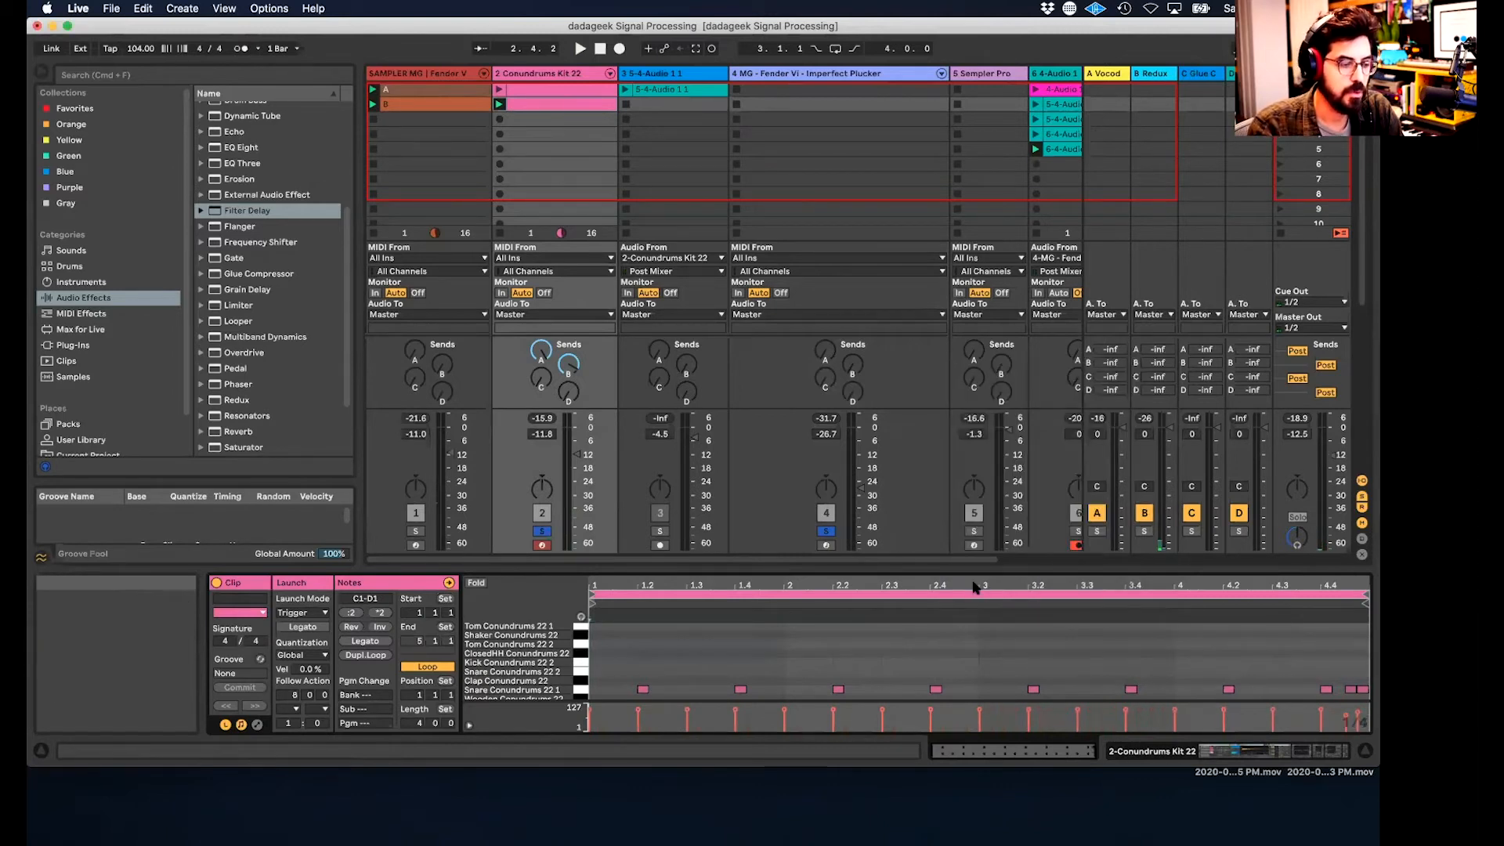
{"action": "double_click", "coordinate": [612, 652]}
{"action": "double_click", "coordinate": [697, 654]}
{"action": "double_click", "coordinate": [802, 662]}
{"action": "left_click_drag", "start_coordinate": [832, 662], "coordinate": [825, 653]}
{"action": "double_click", "coordinate": [901, 654]}
- Duplicate the four ClosedHH notes into bars 3 and 4 of the clip and start playback
{"action": "left_click_drag", "start_coordinate": [975, 650], "coordinate": [596, 655]}
{"action": "key", "text": "super+d"}
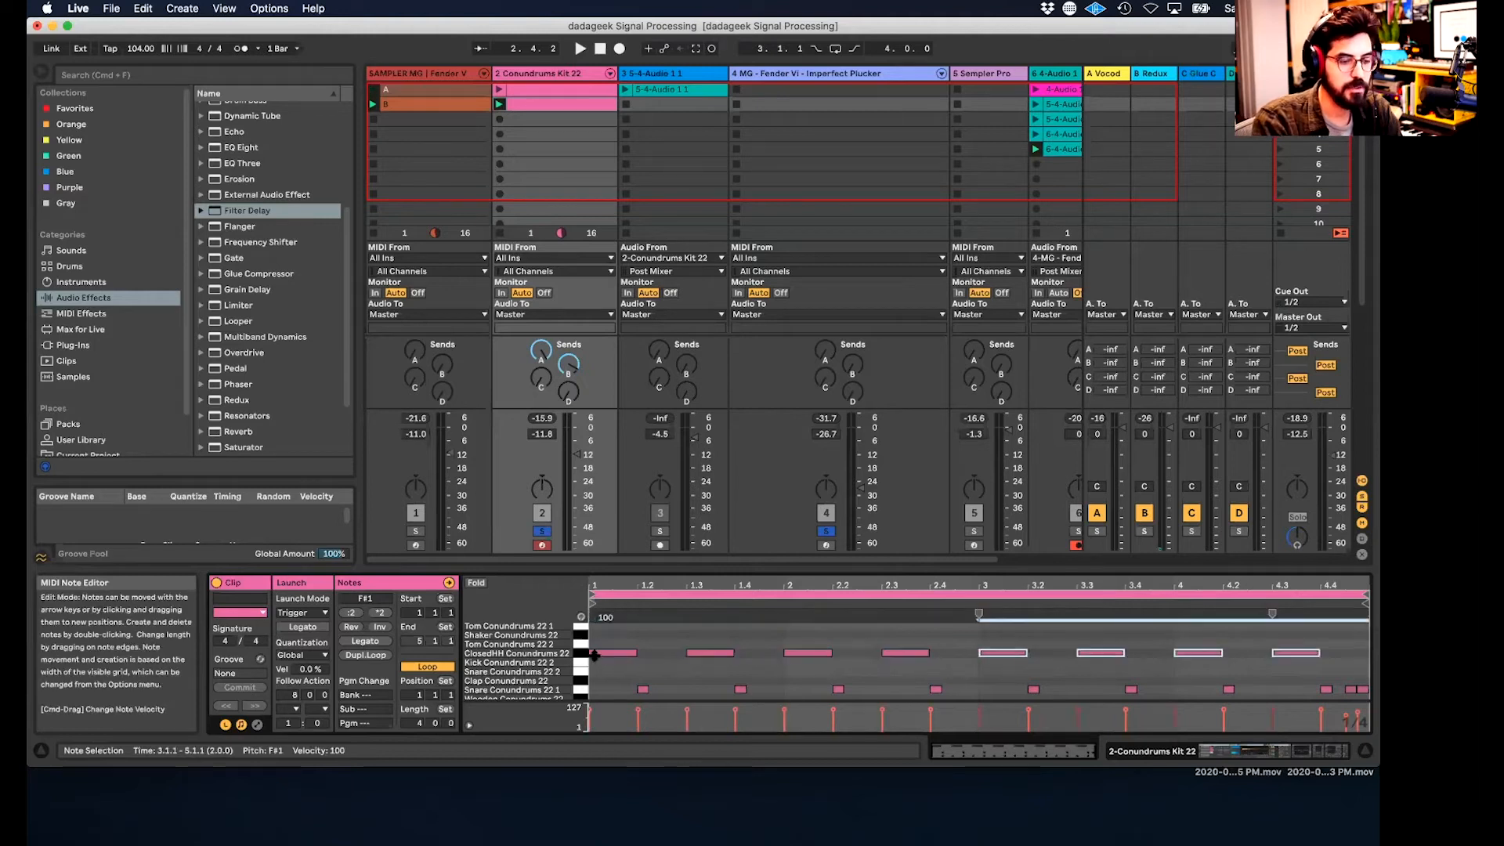
{"action": "key", "text": "space"}
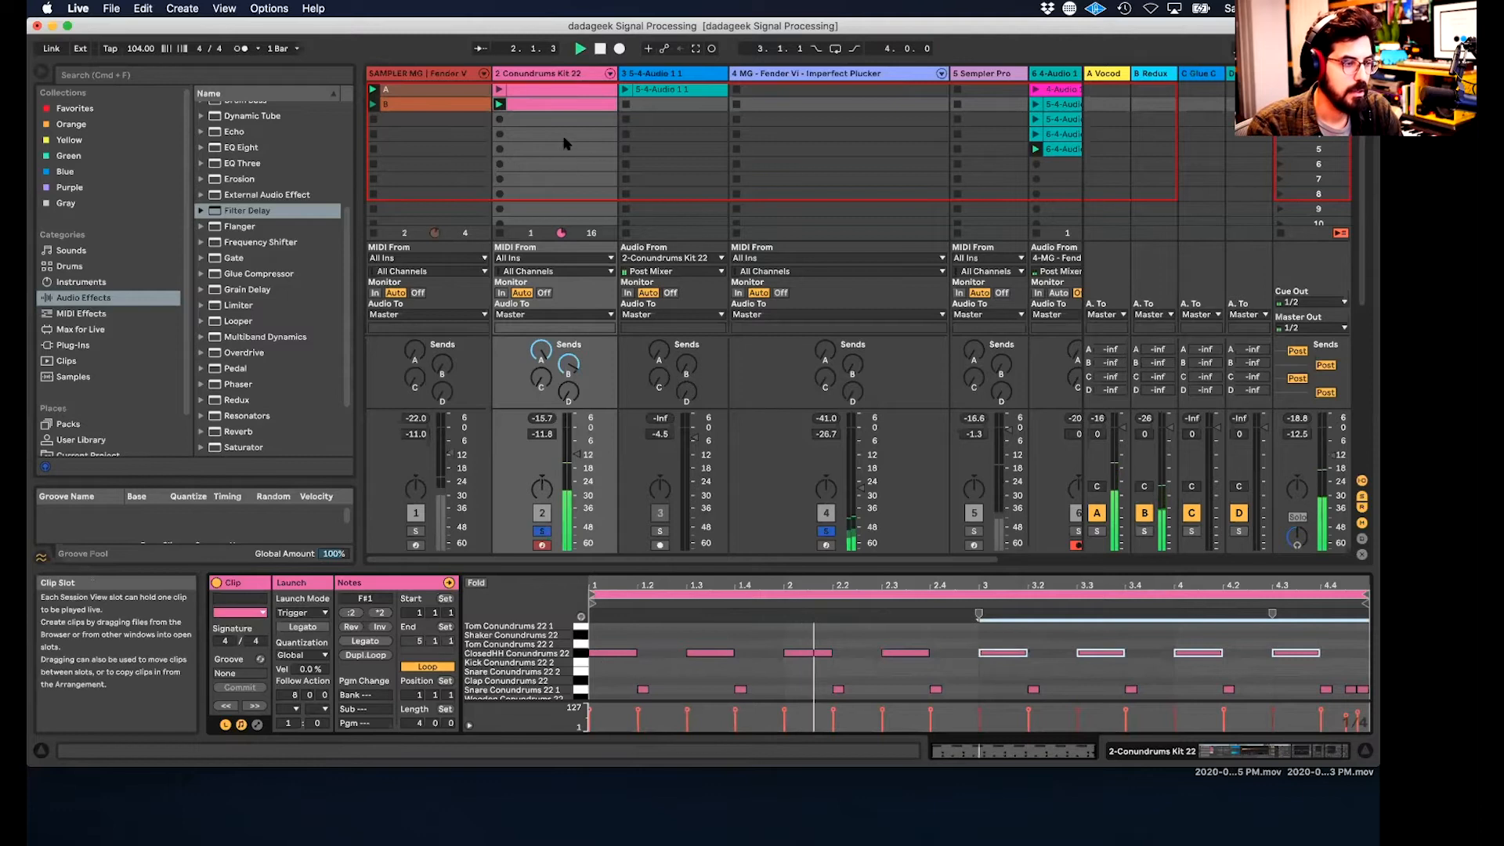
- On the ClosedHH Filter Delay, set the dry volume to -8.9 dB and feedback to 71% for L and L+R and 67% for R
{"action": "double_click", "coordinate": [537, 79]}
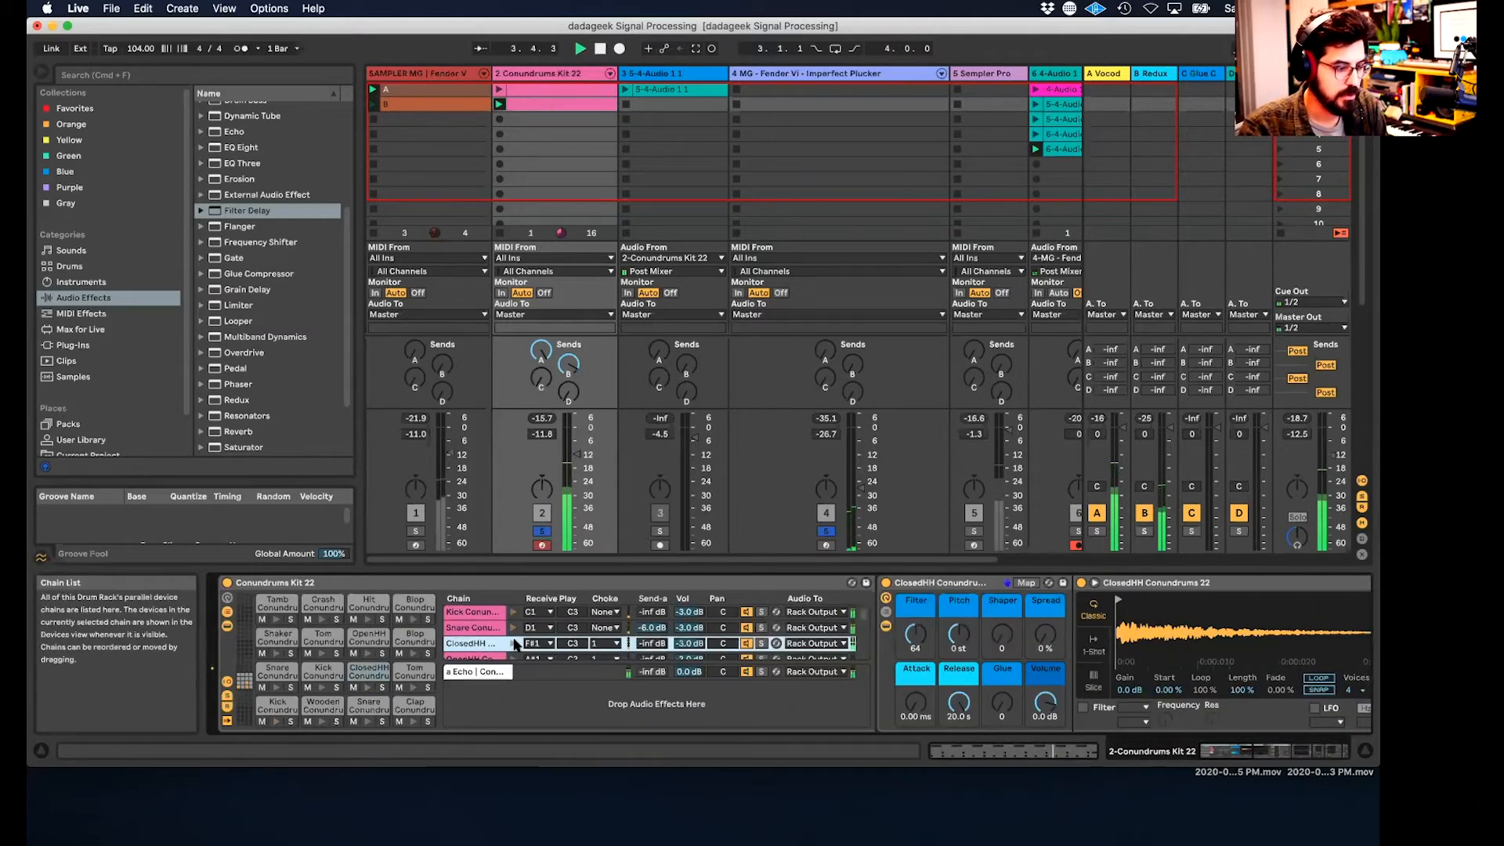
{"action": "scroll", "coordinate": [997, 630], "scroll_direction": "right", "scroll_amount": 10}
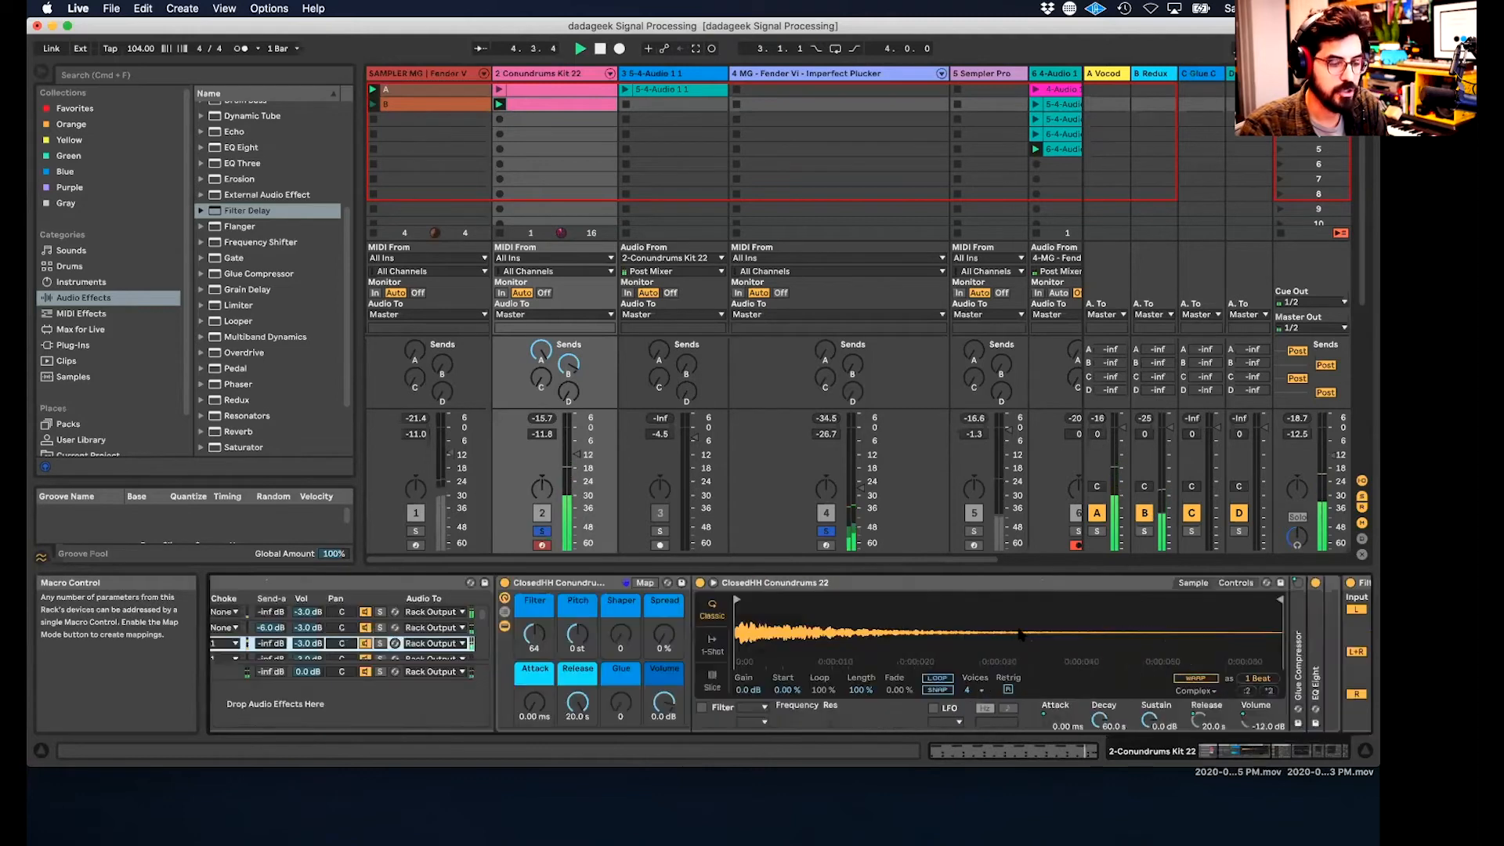
{"action": "scroll", "coordinate": [1020, 633], "scroll_direction": "right", "scroll_amount": 4}
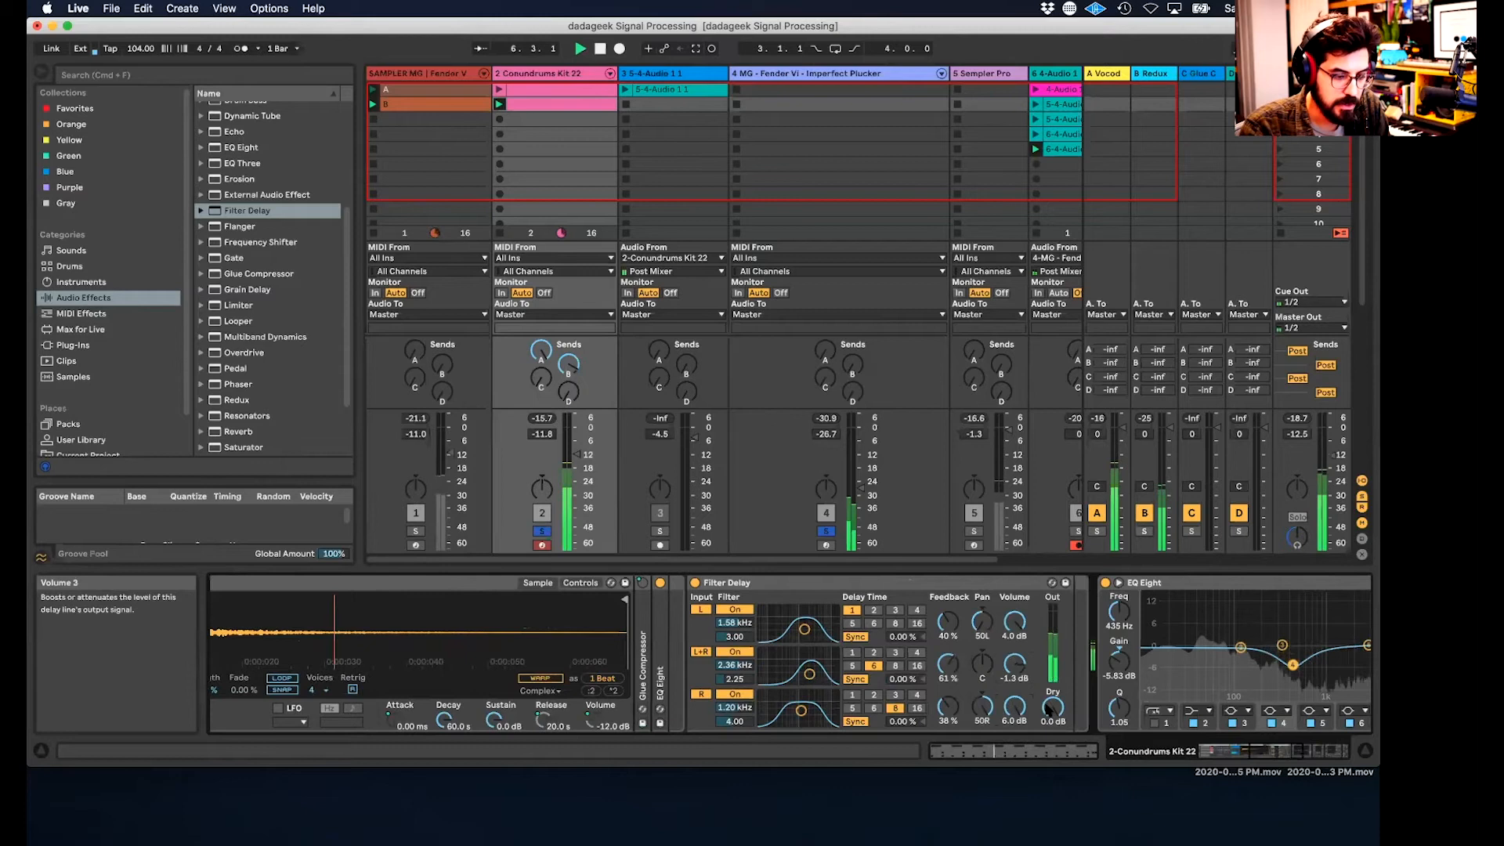
{"action": "left_click_drag", "start_coordinate": [1052, 708], "coordinate": [1052, 725]}
{"action": "left_click_drag", "start_coordinate": [948, 622], "coordinate": [947, 598]}
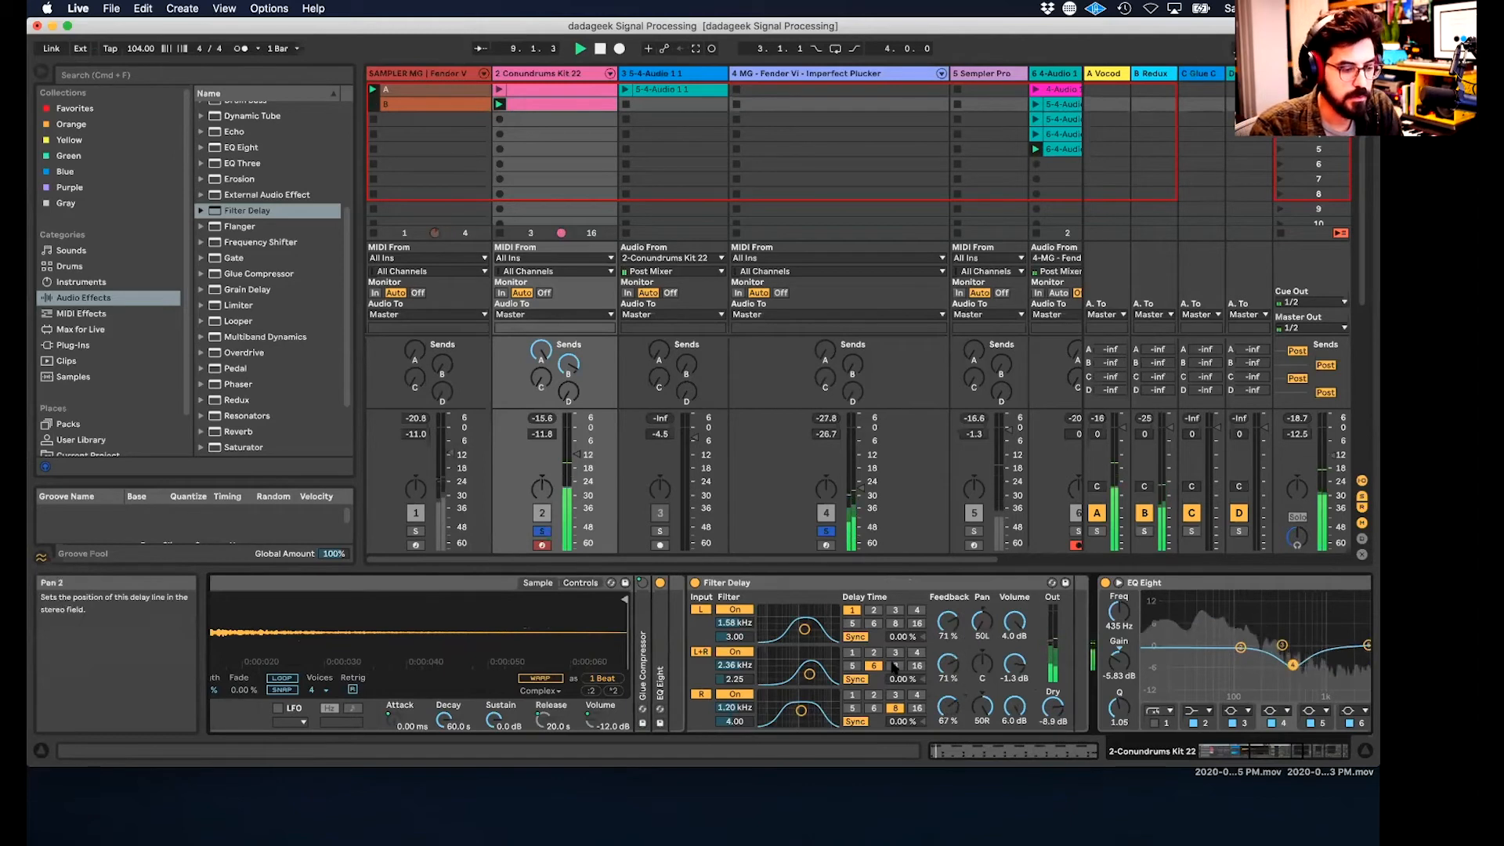
- Set the L, L+R and R filters to 1.38 kHz/Q 5.25, 654 Hz/Q 4.50 and 2.21 kHz/Q 5.25, and the dry volume to -12 dB
{"action": "left_click_drag", "start_coordinate": [809, 675], "coordinate": [803, 627]}
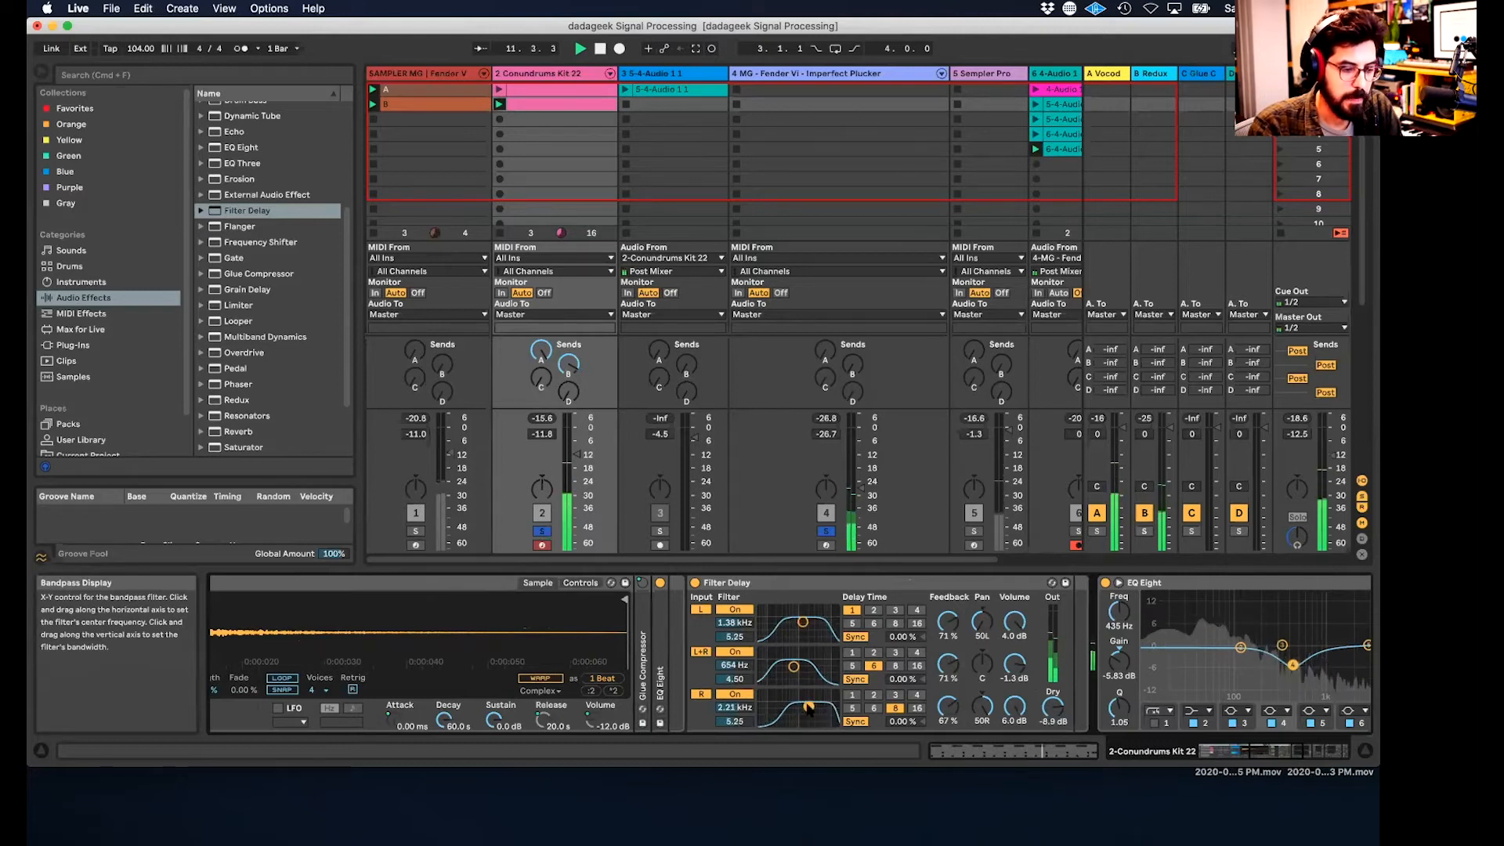
{"action": "scroll", "coordinate": [809, 707], "scroll_direction": "left", "scroll_amount": 1}
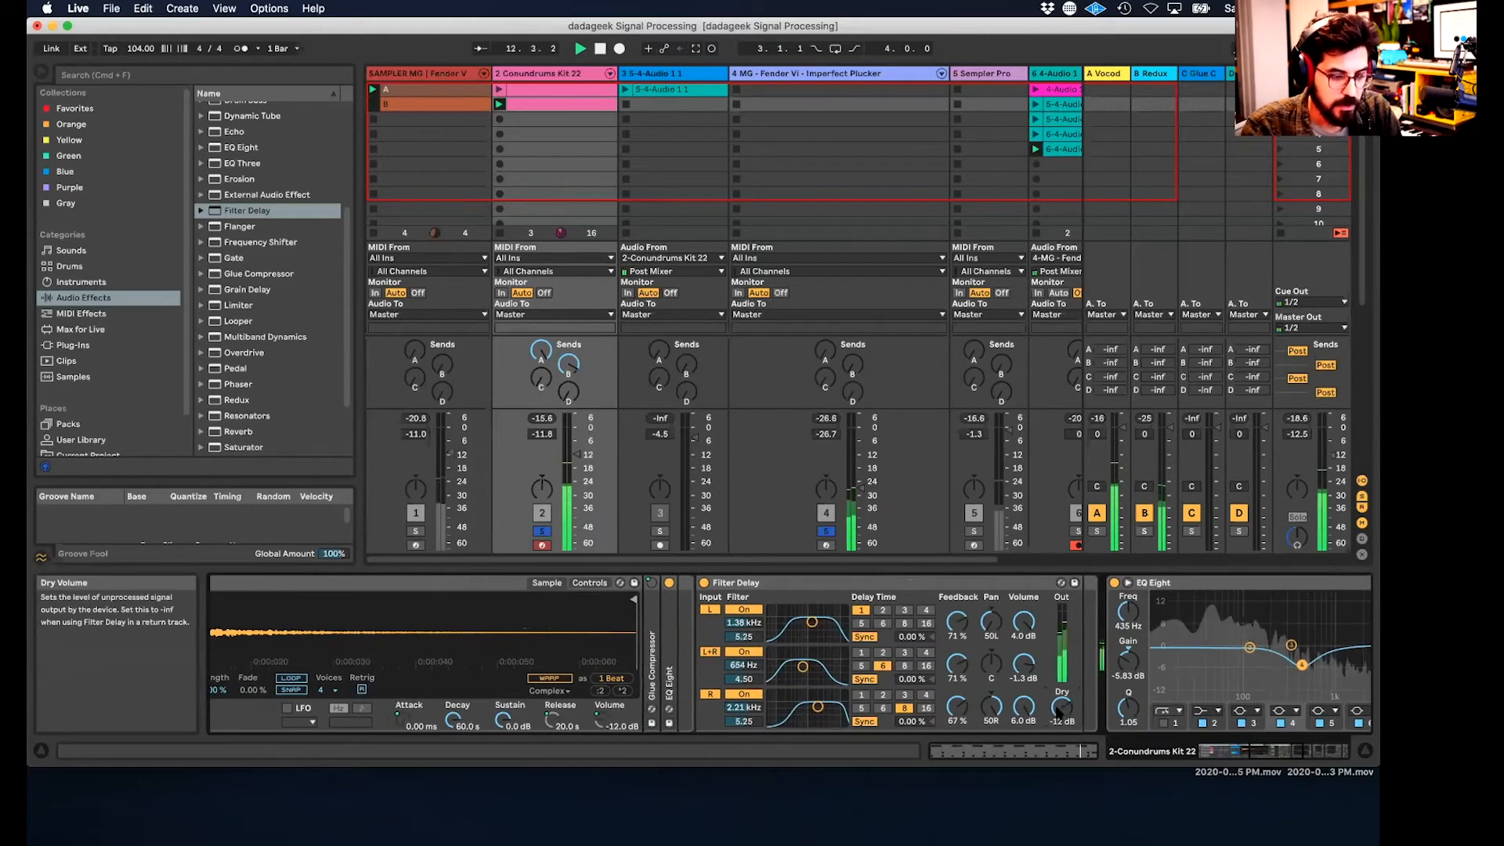
- Raise the ClosedHH chain volume to 3.2 dB and compare the sound with its Filter Delay switched off and back on
{"action": "scroll", "coordinate": [810, 692], "scroll_direction": "left", "scroll_amount": 15}
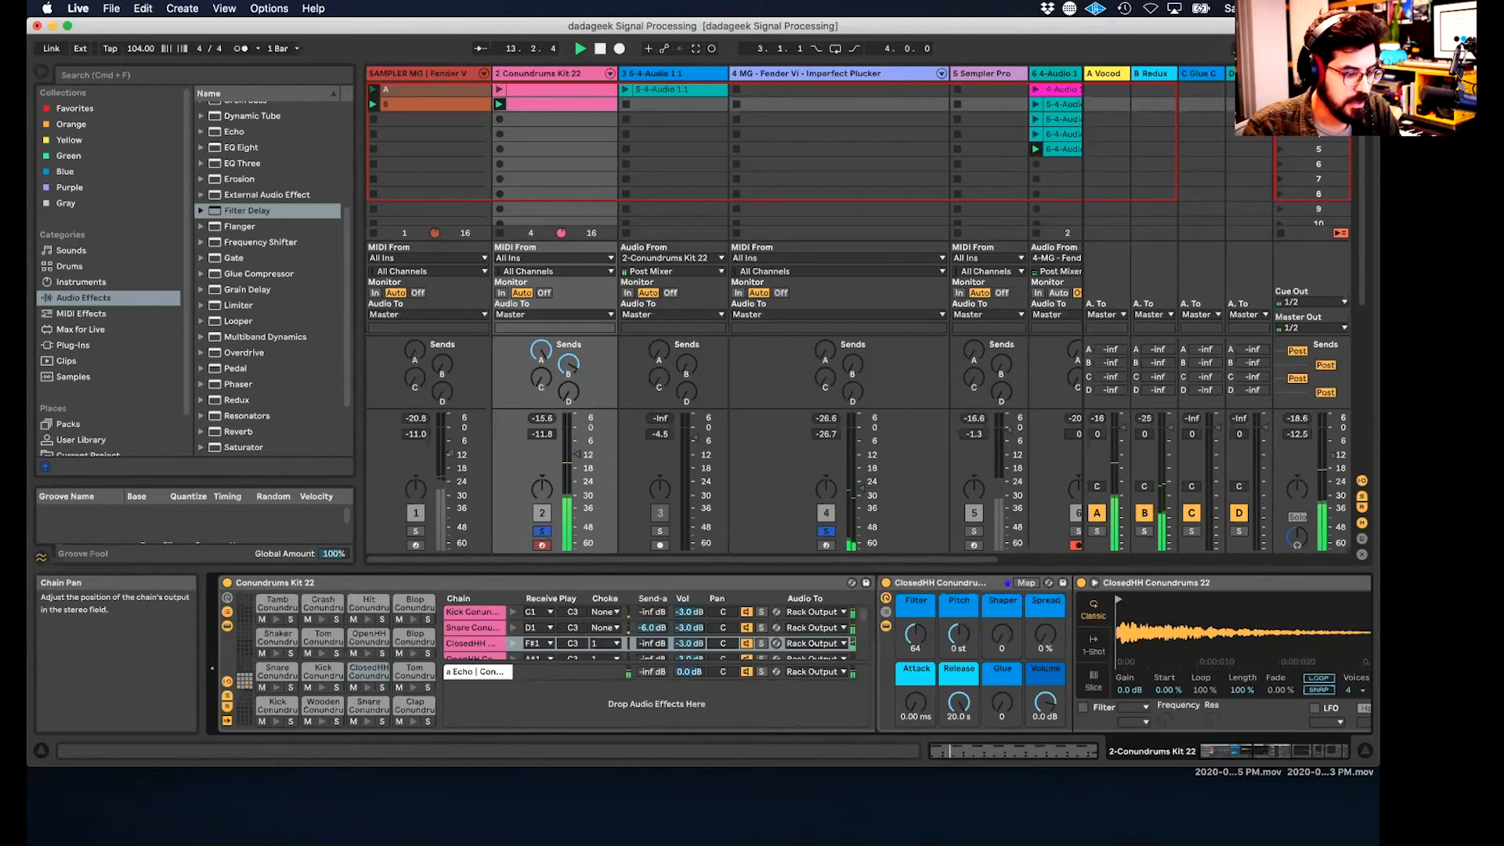
{"action": "left_click_drag", "start_coordinate": [689, 643], "coordinate": [689, 629]}
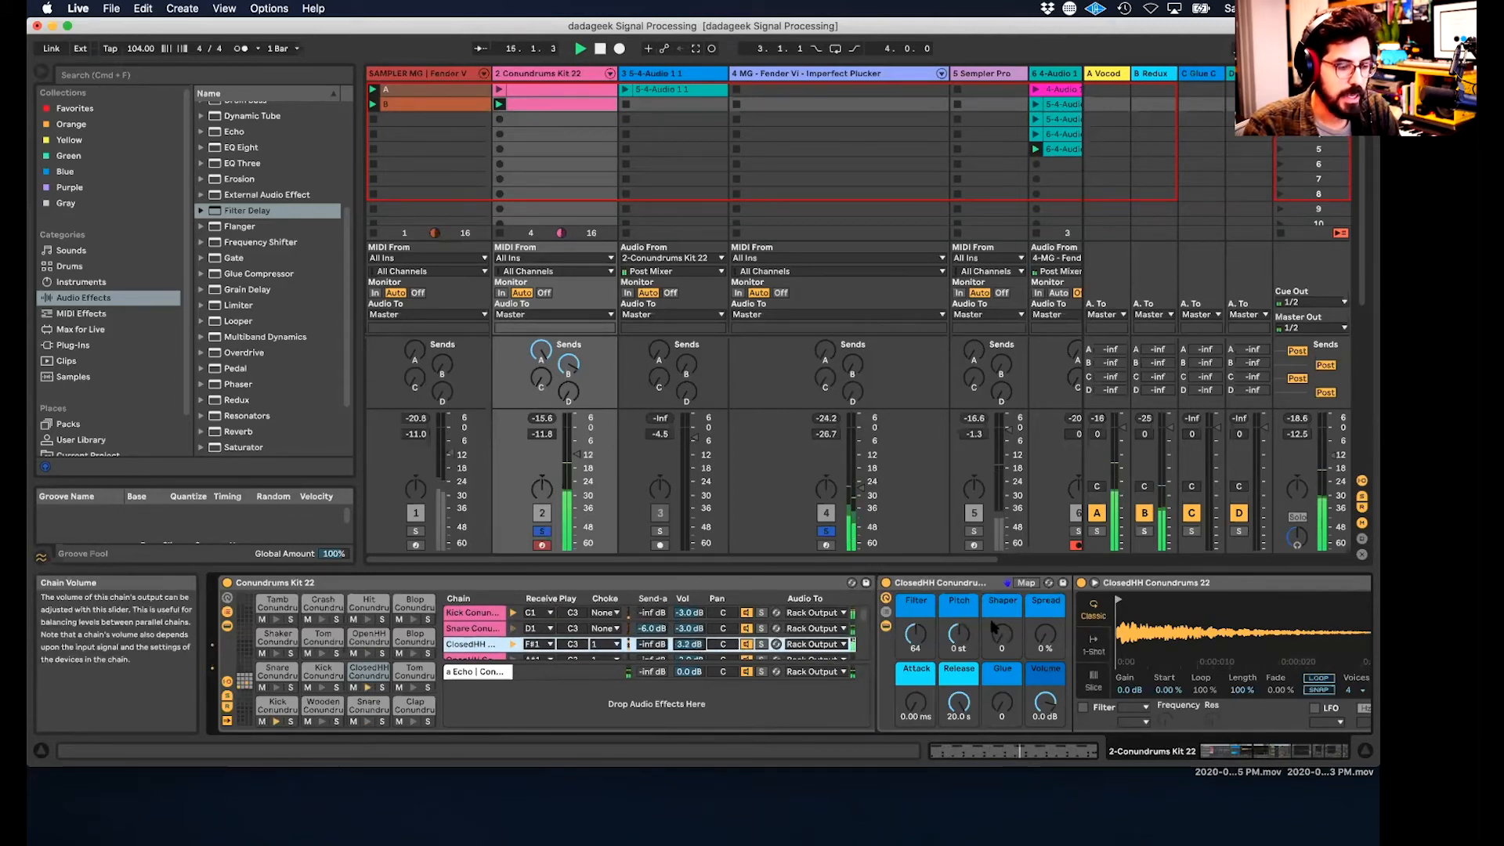
{"action": "scroll", "coordinate": [705, 619], "scroll_direction": "right", "scroll_amount": 15}
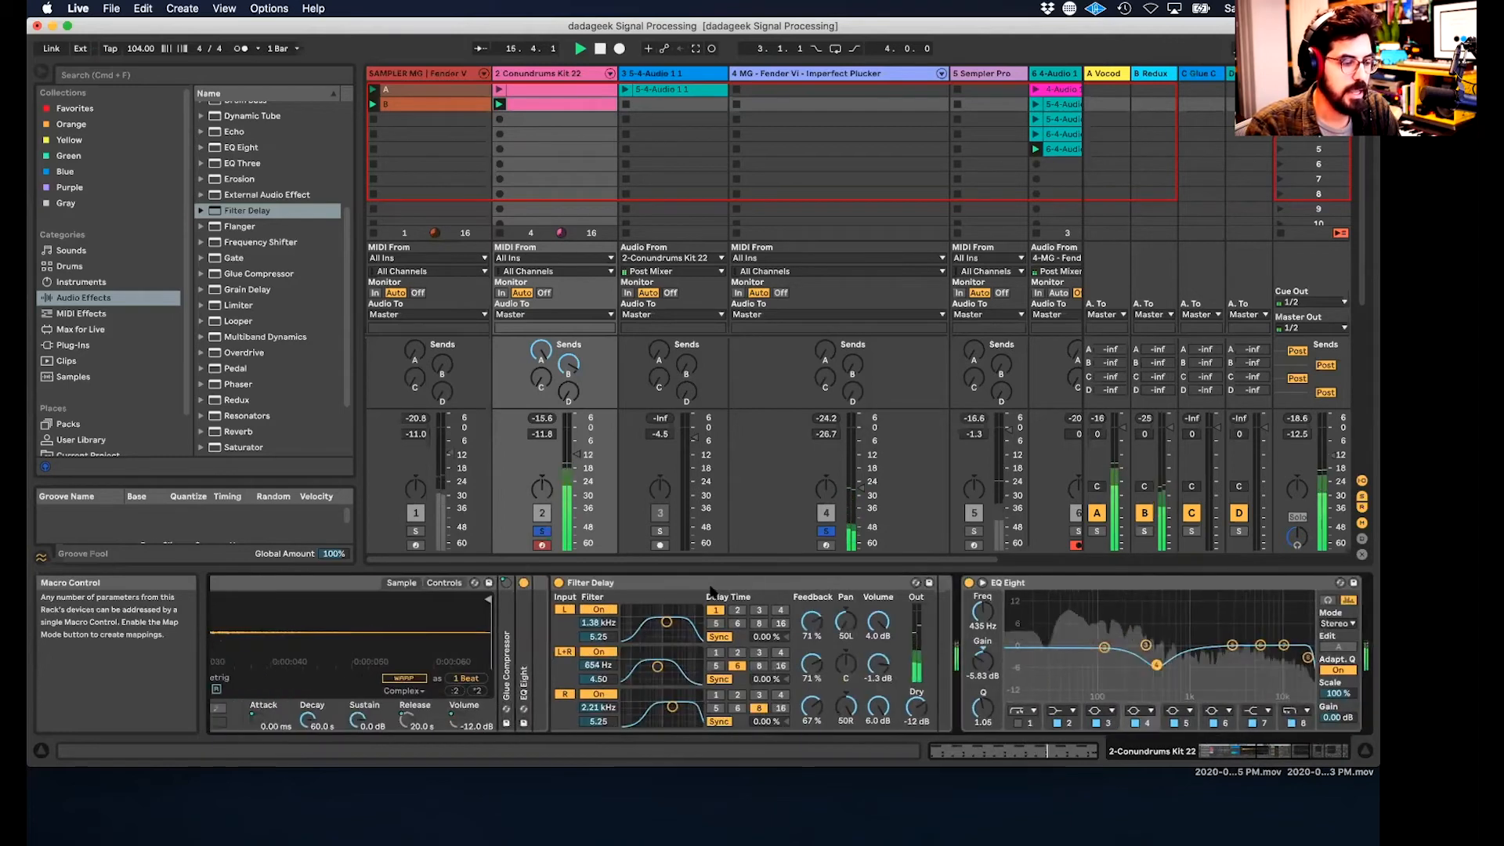
{"action": "left_click", "coordinate": [559, 583]}
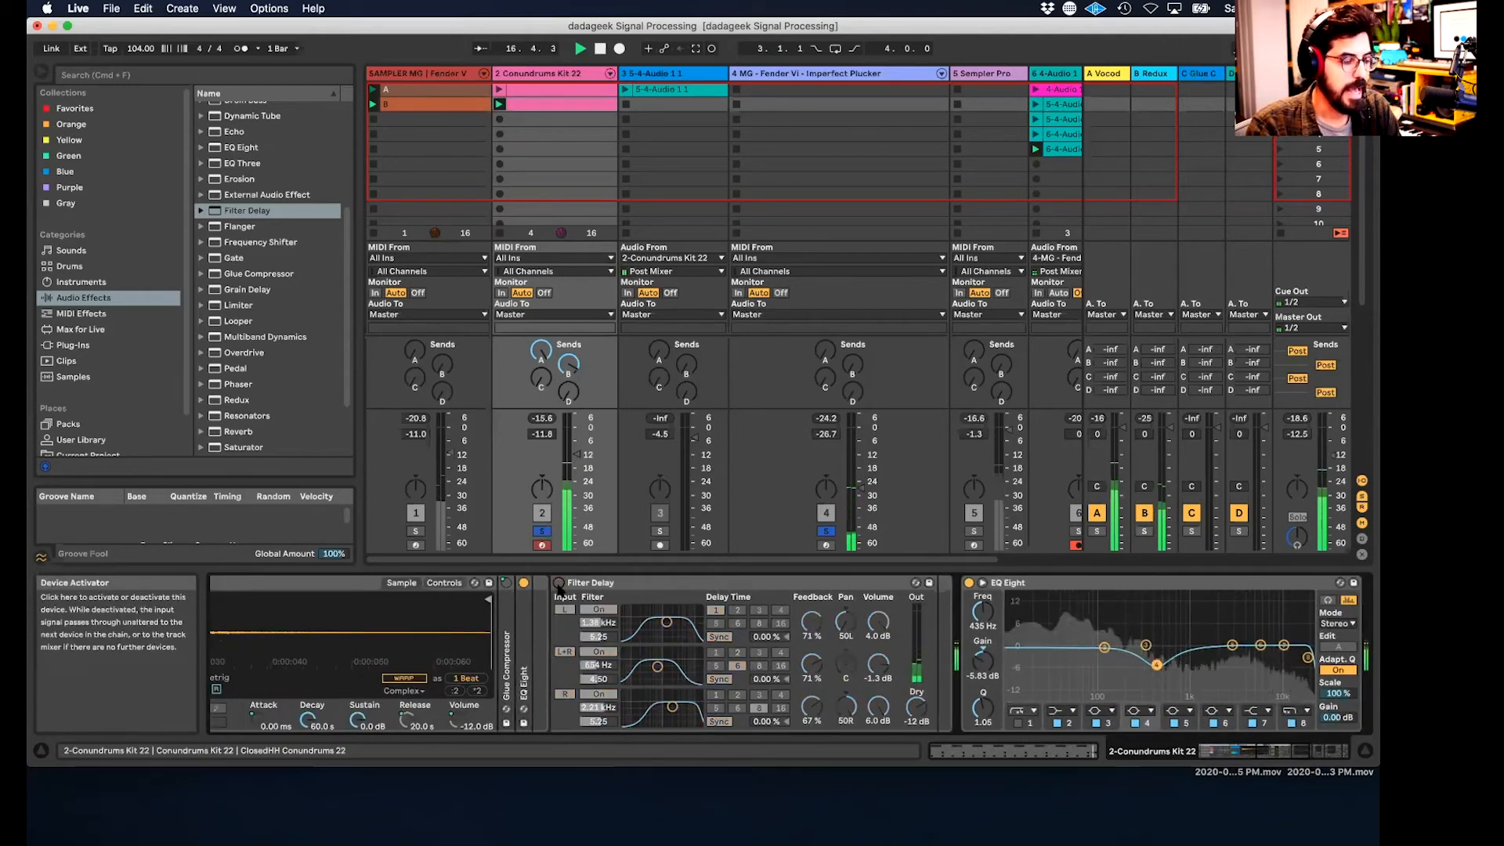
{"action": "left_click", "coordinate": [559, 583]}
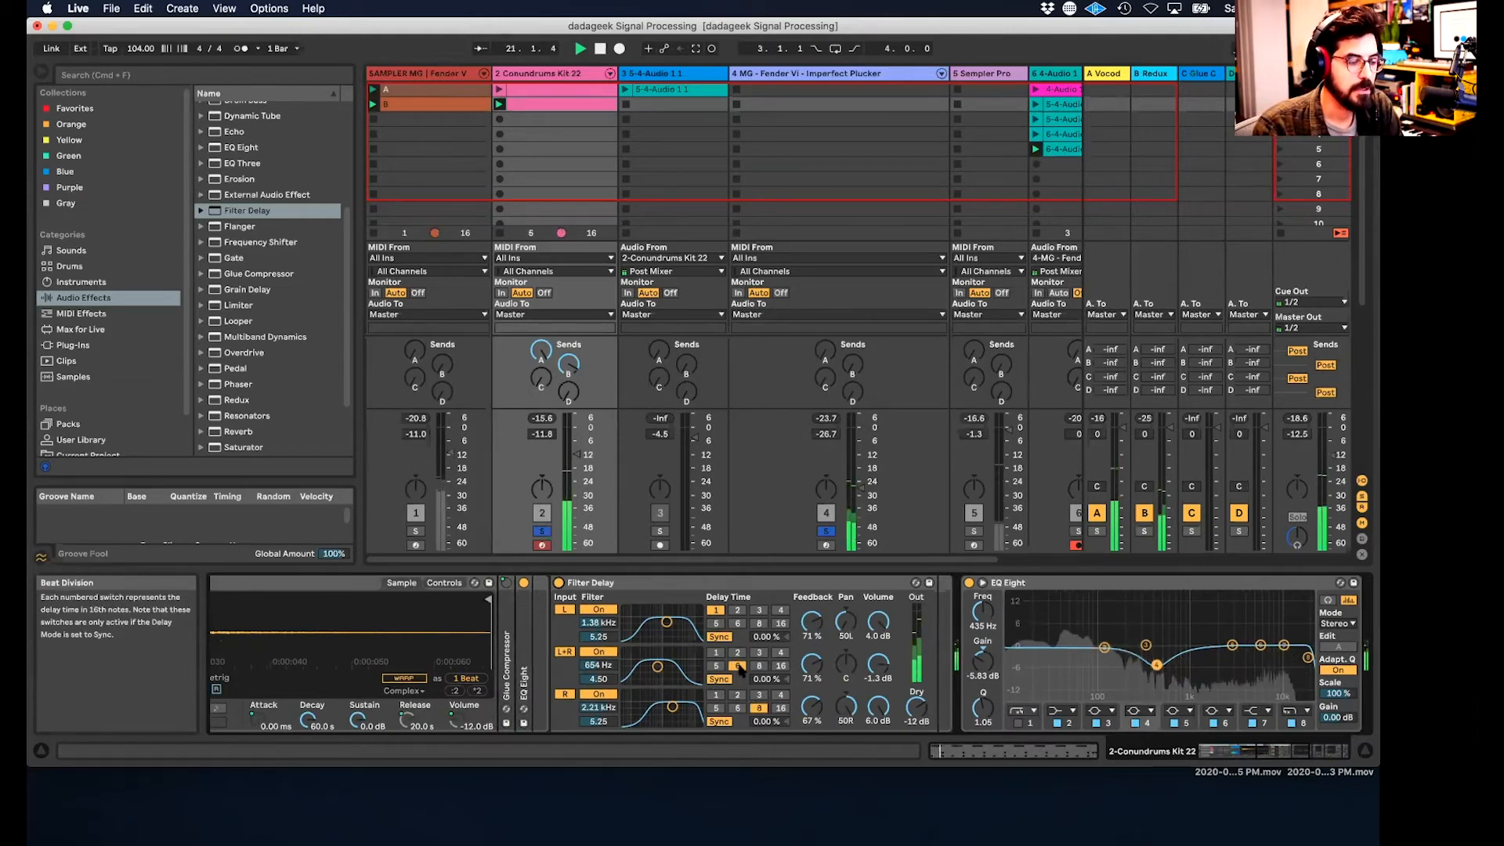
- Set the L+R delay line to 5 sixteenths and 1.80 kHz, and the R line to 3 sixteenths and 1.38 kHz with Q 4.75
{"action": "left_click", "coordinate": [759, 708]}
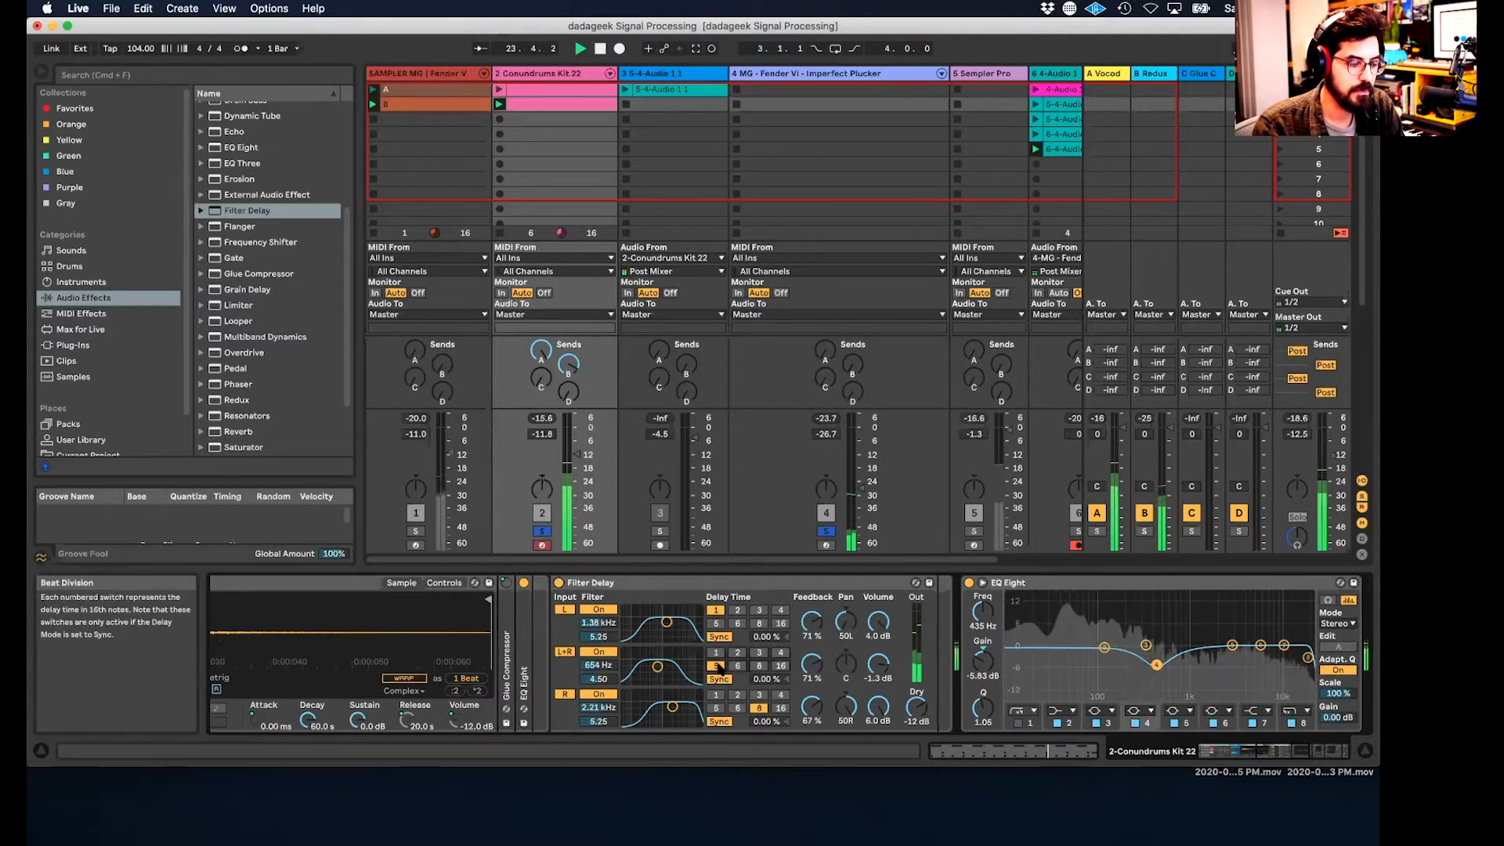
{"action": "left_click", "coordinate": [759, 695]}
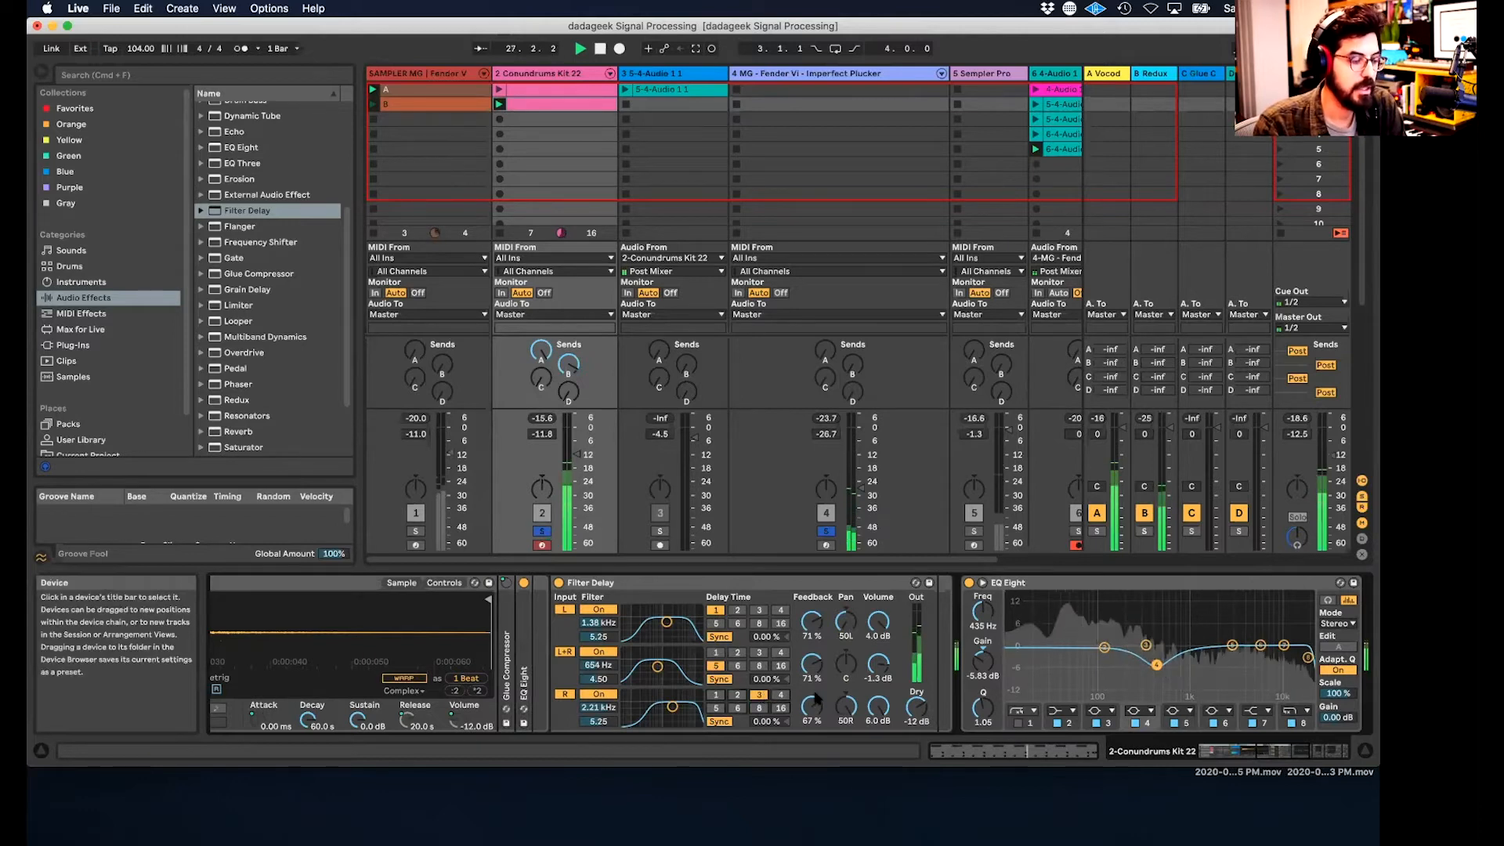
{"action": "left_click_drag", "start_coordinate": [672, 707], "coordinate": [672, 714]}
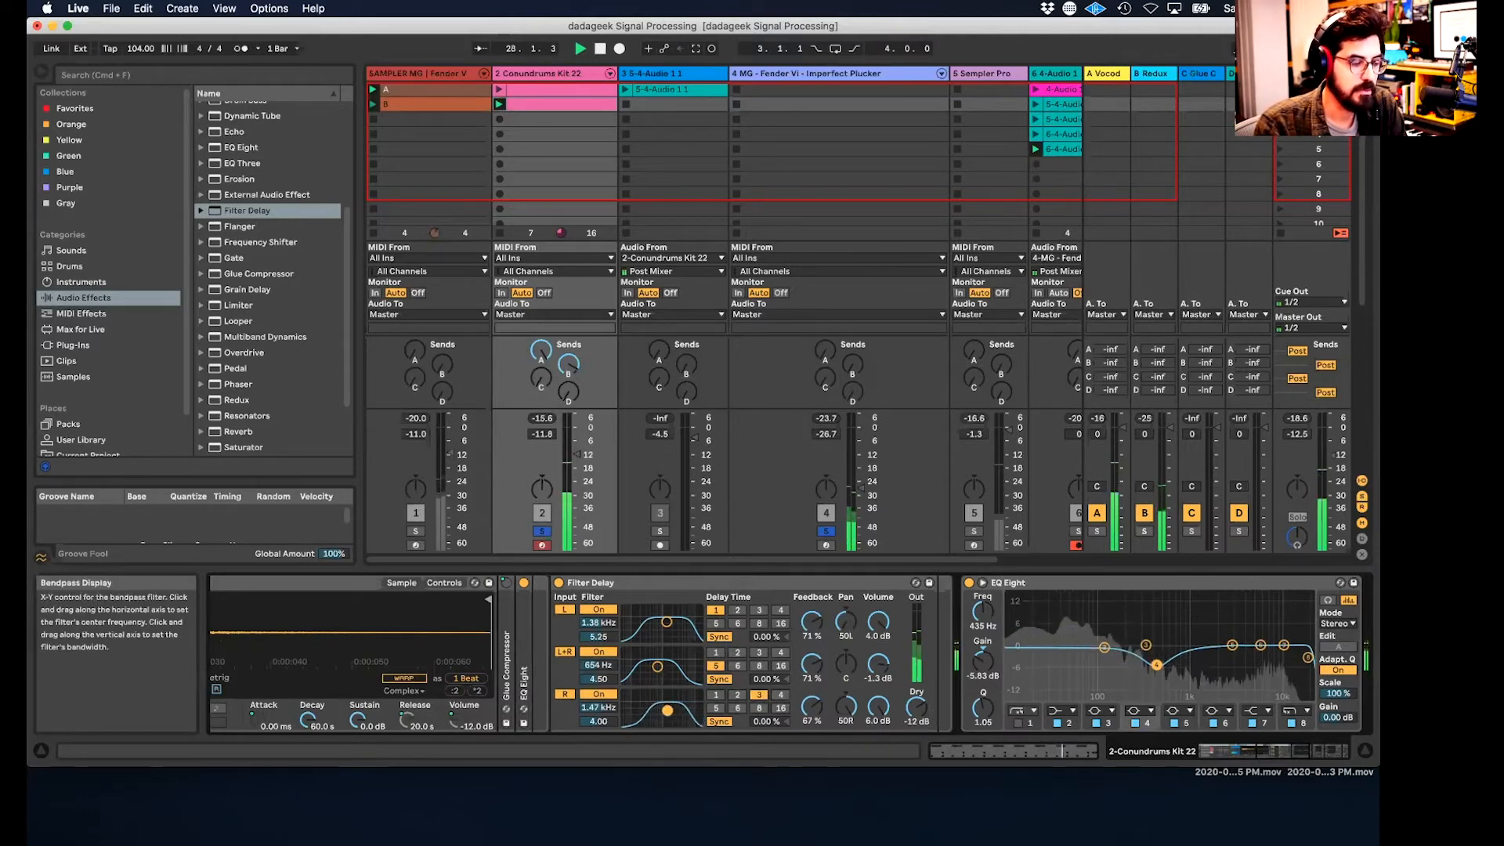
{"action": "left_click_drag", "start_coordinate": [658, 667], "coordinate": [666, 666]}
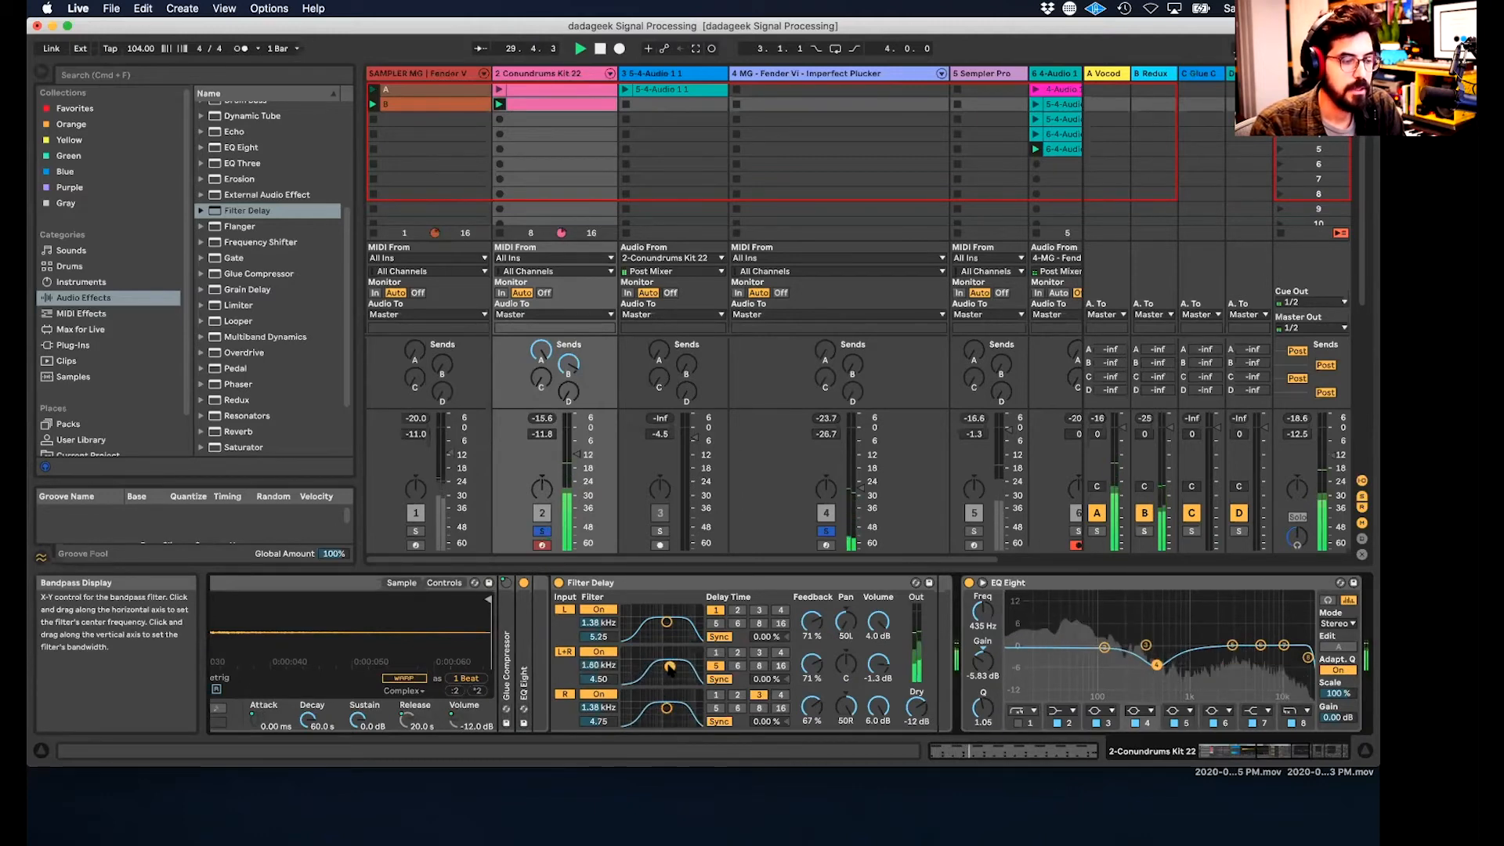
- Select the Imperfect Plucker track and raise its volume to -19.8 dB
{"action": "scroll", "coordinate": [783, 329], "scroll_direction": "right", "scroll_amount": 3}
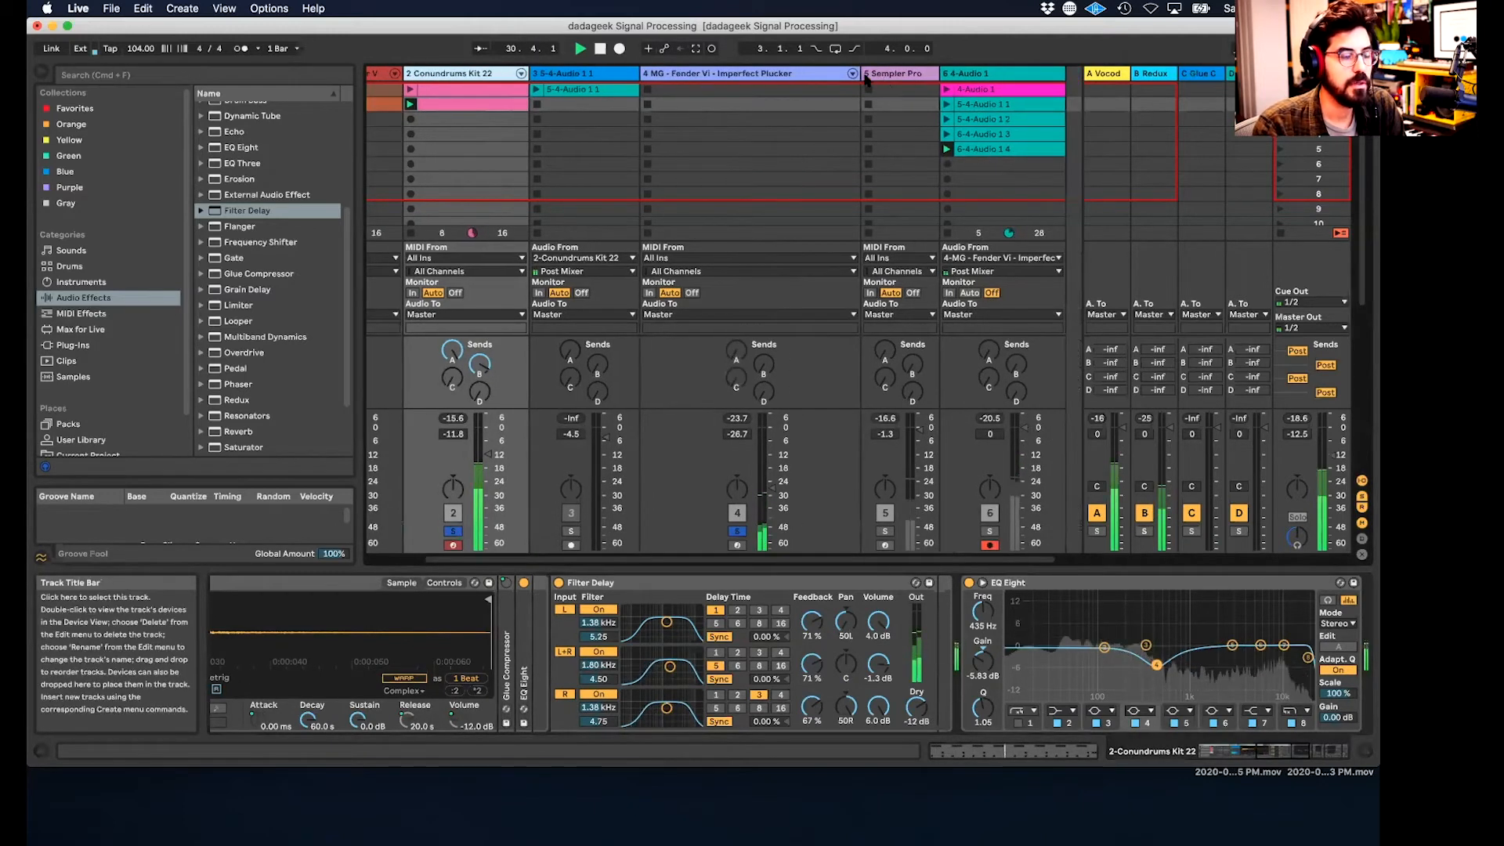
{"action": "left_click", "coordinate": [750, 521]}
{"action": "left_click_drag", "start_coordinate": [751, 520], "coordinate": [750, 509]}
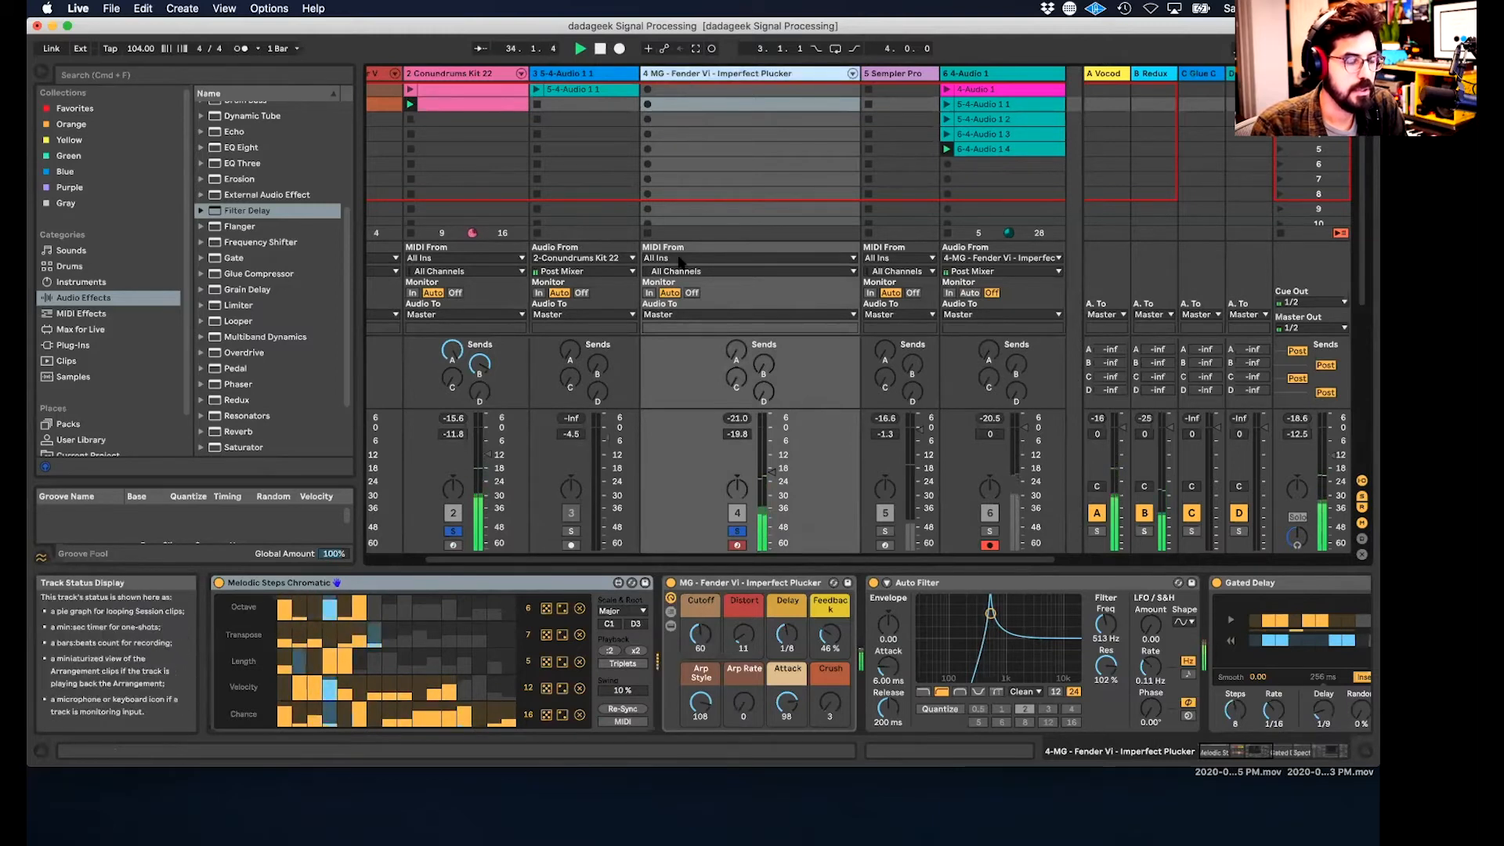
- Check the Imperfect Plucker track's MIDI input choices and look through its device chain up to the Gate and Utility
{"action": "left_click", "coordinate": [679, 260]}
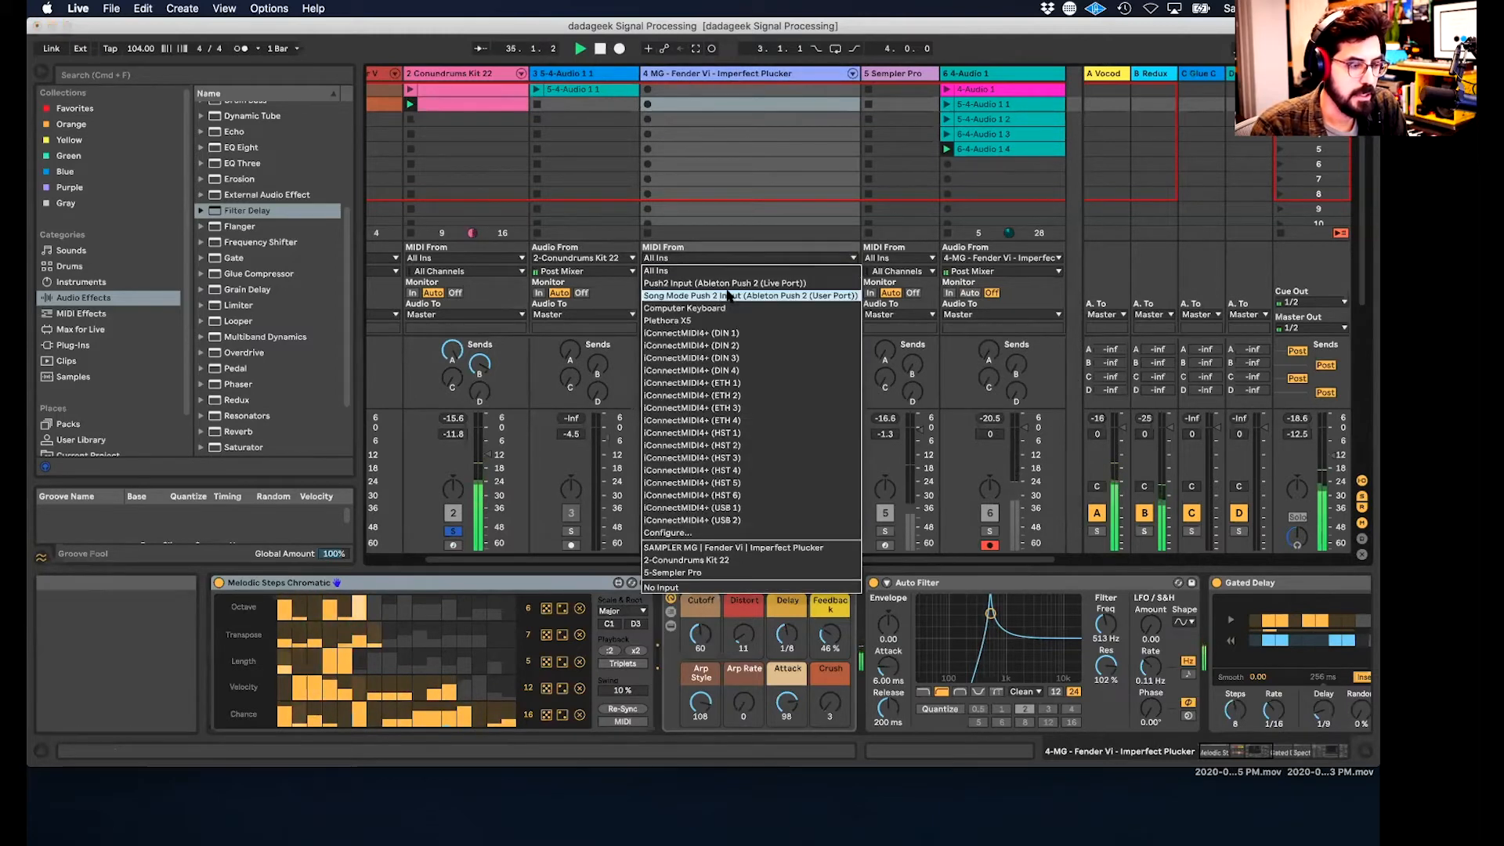
{"action": "left_click", "coordinate": [720, 177]}
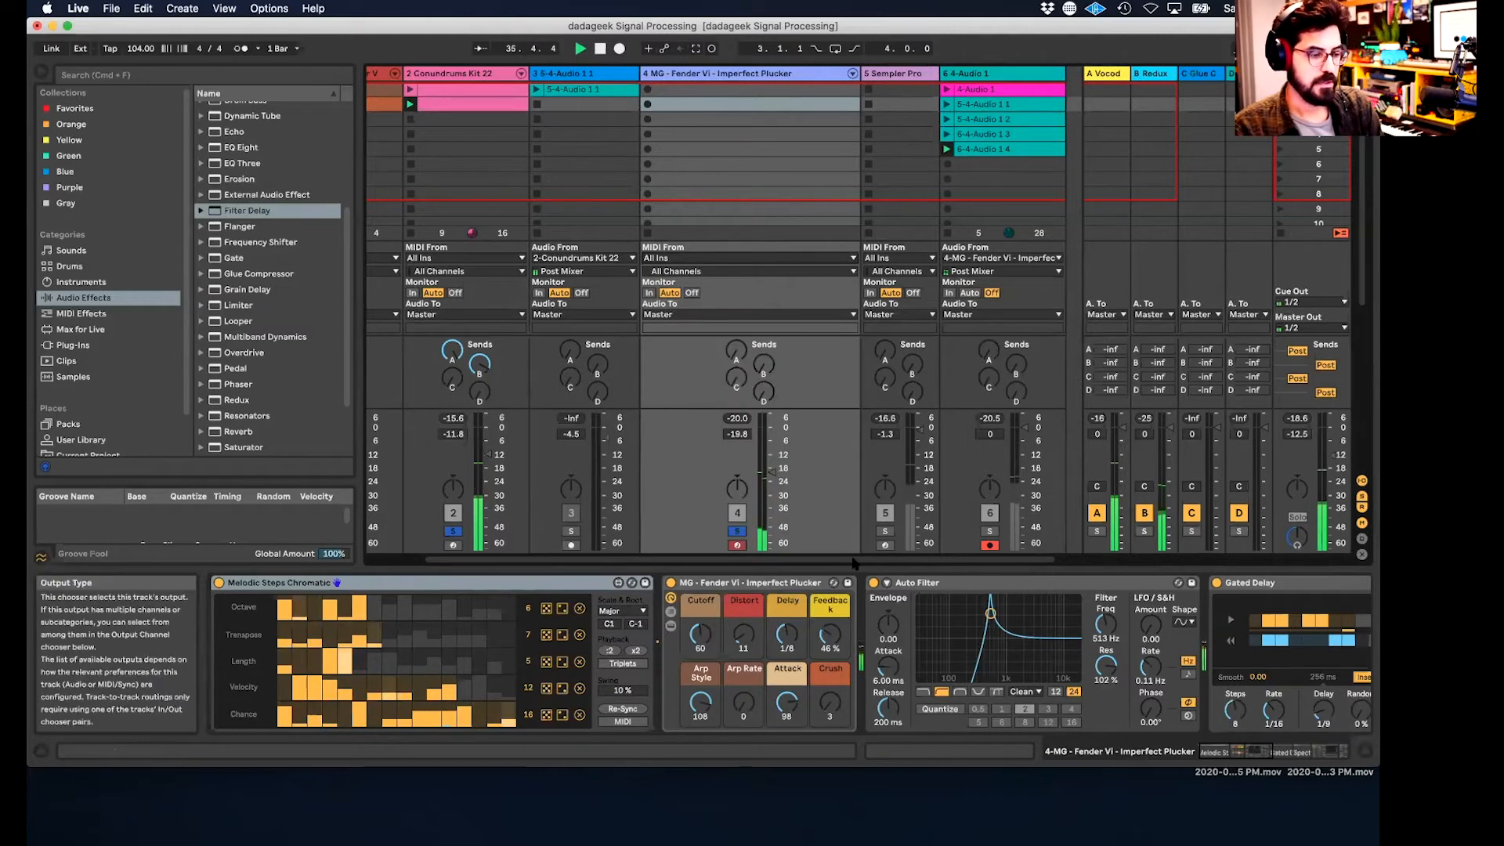
{"action": "scroll", "coordinate": [854, 562], "scroll_direction": "right", "scroll_amount": 2}
{"action": "scroll", "coordinate": [1034, 671], "scroll_direction": "right", "scroll_amount": 3}
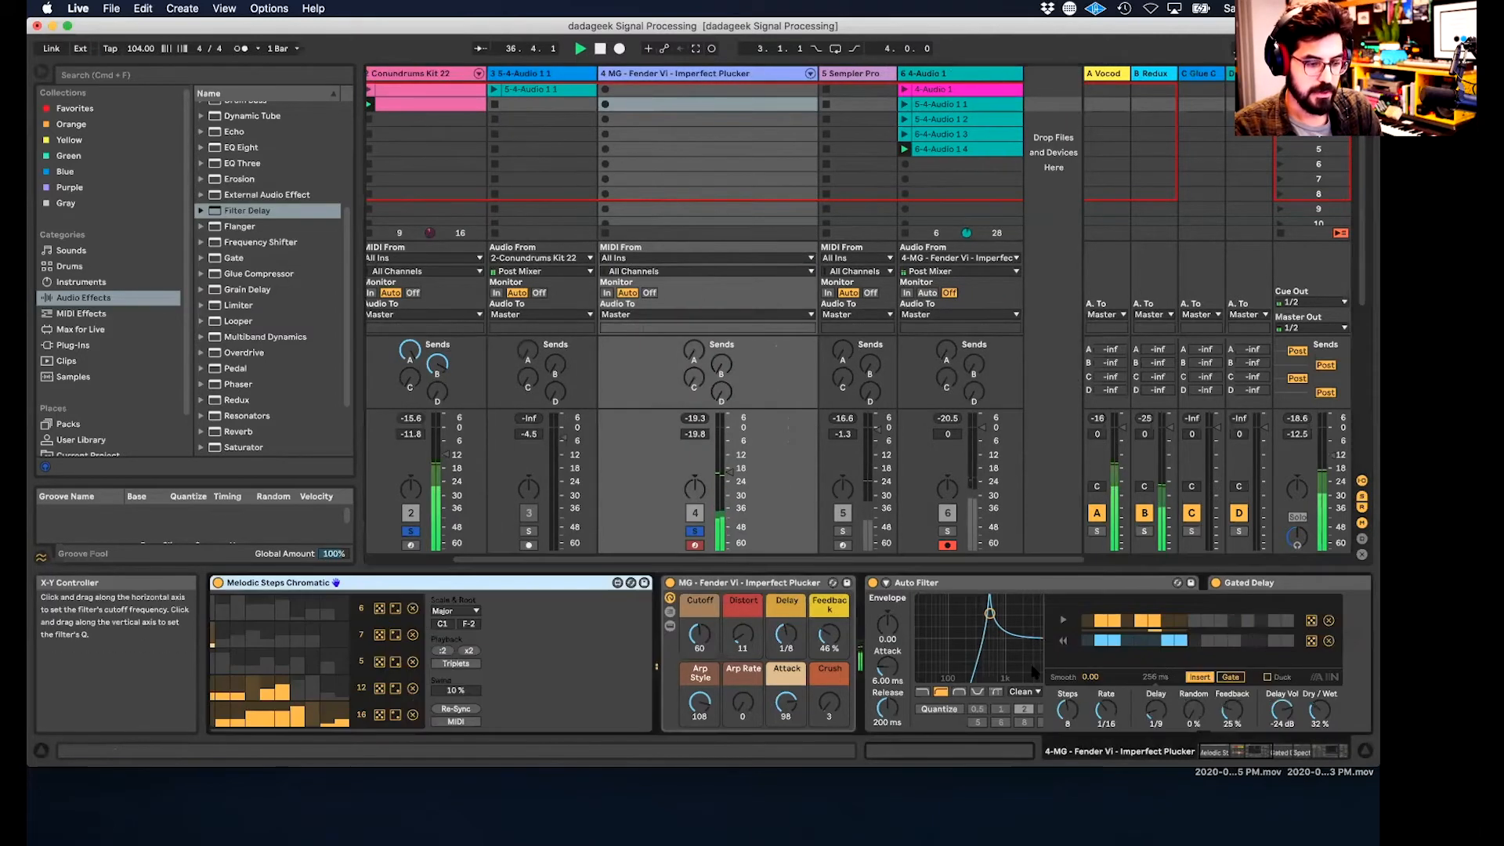
{"action": "scroll", "coordinate": [1033, 672], "scroll_direction": "right", "scroll_amount": 5}
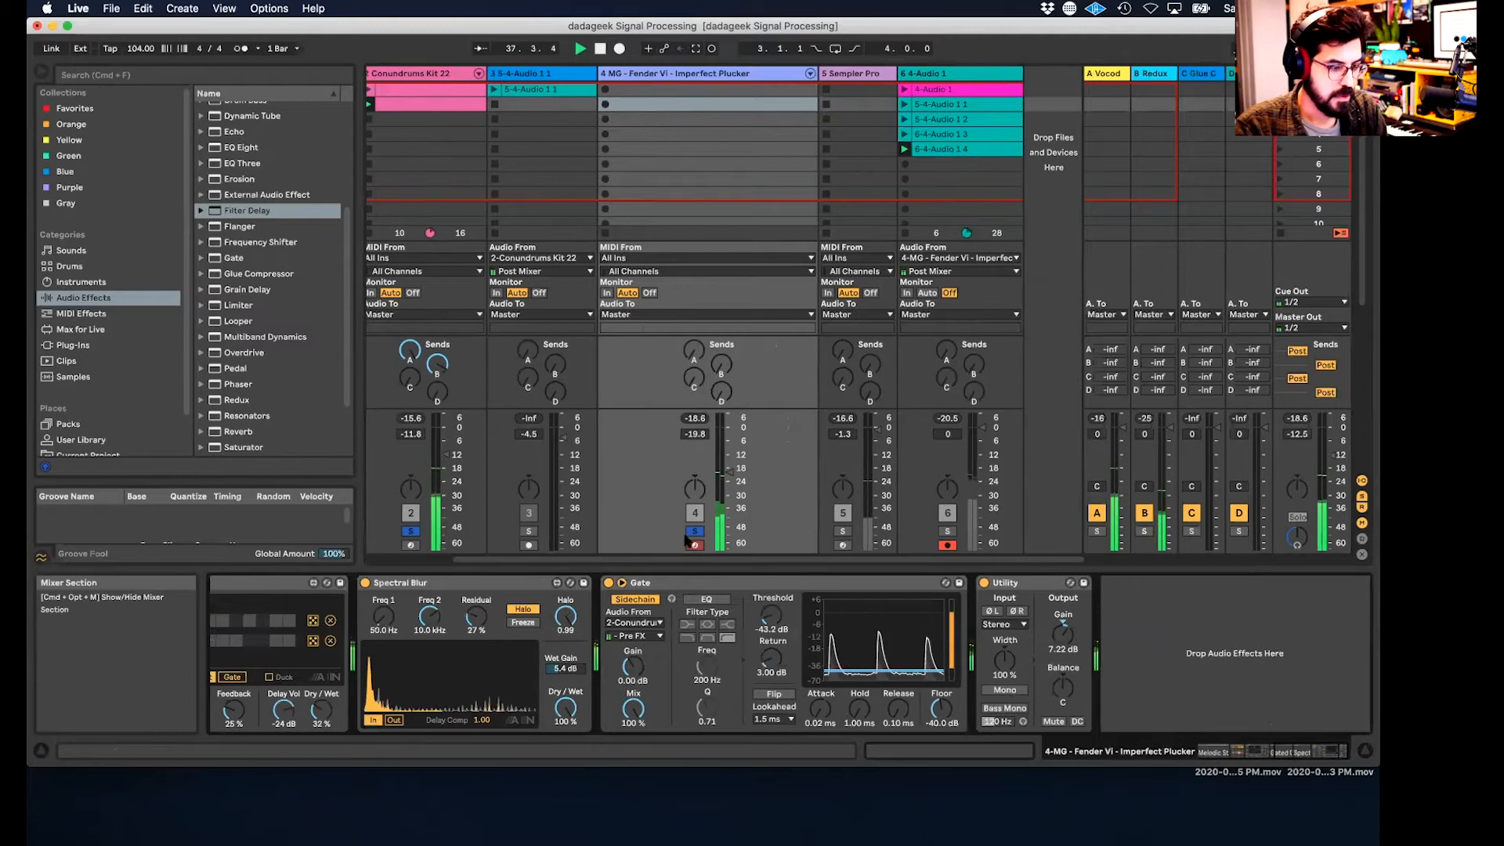
- Set the Imperfect Plucker Gate's sidechain tap to the Conundrums Kit 22 ClosedHH Conundrums 22 Post FX signal
{"action": "scroll", "coordinate": [893, 658], "scroll_direction": "left", "scroll_amount": 4}
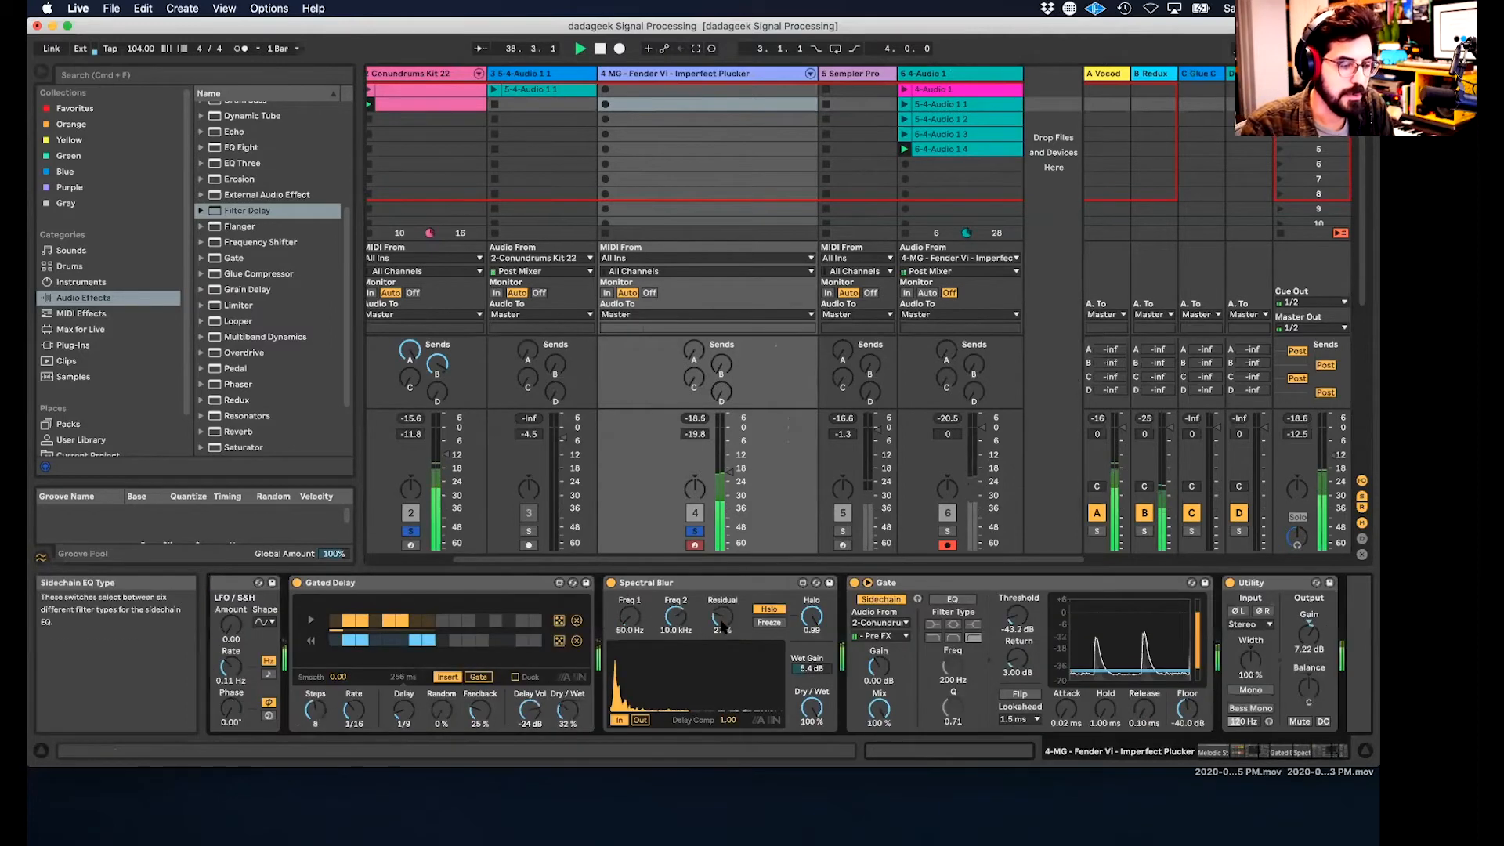
{"action": "scroll", "coordinate": [722, 624], "scroll_direction": "left", "scroll_amount": 1}
{"action": "left_click", "coordinate": [860, 624]}
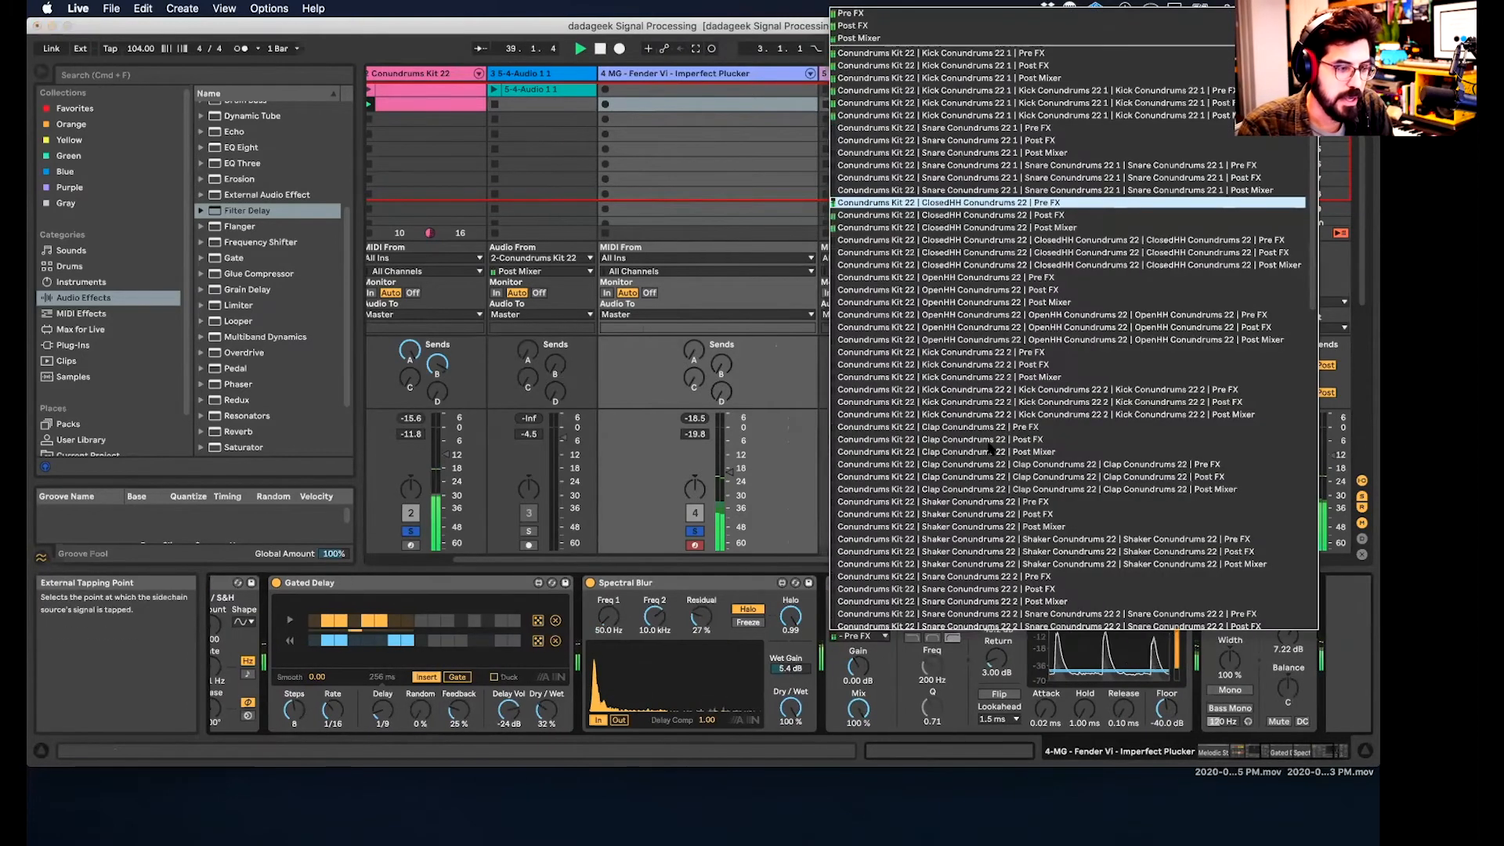
{"action": "left_click", "coordinate": [1100, 215]}
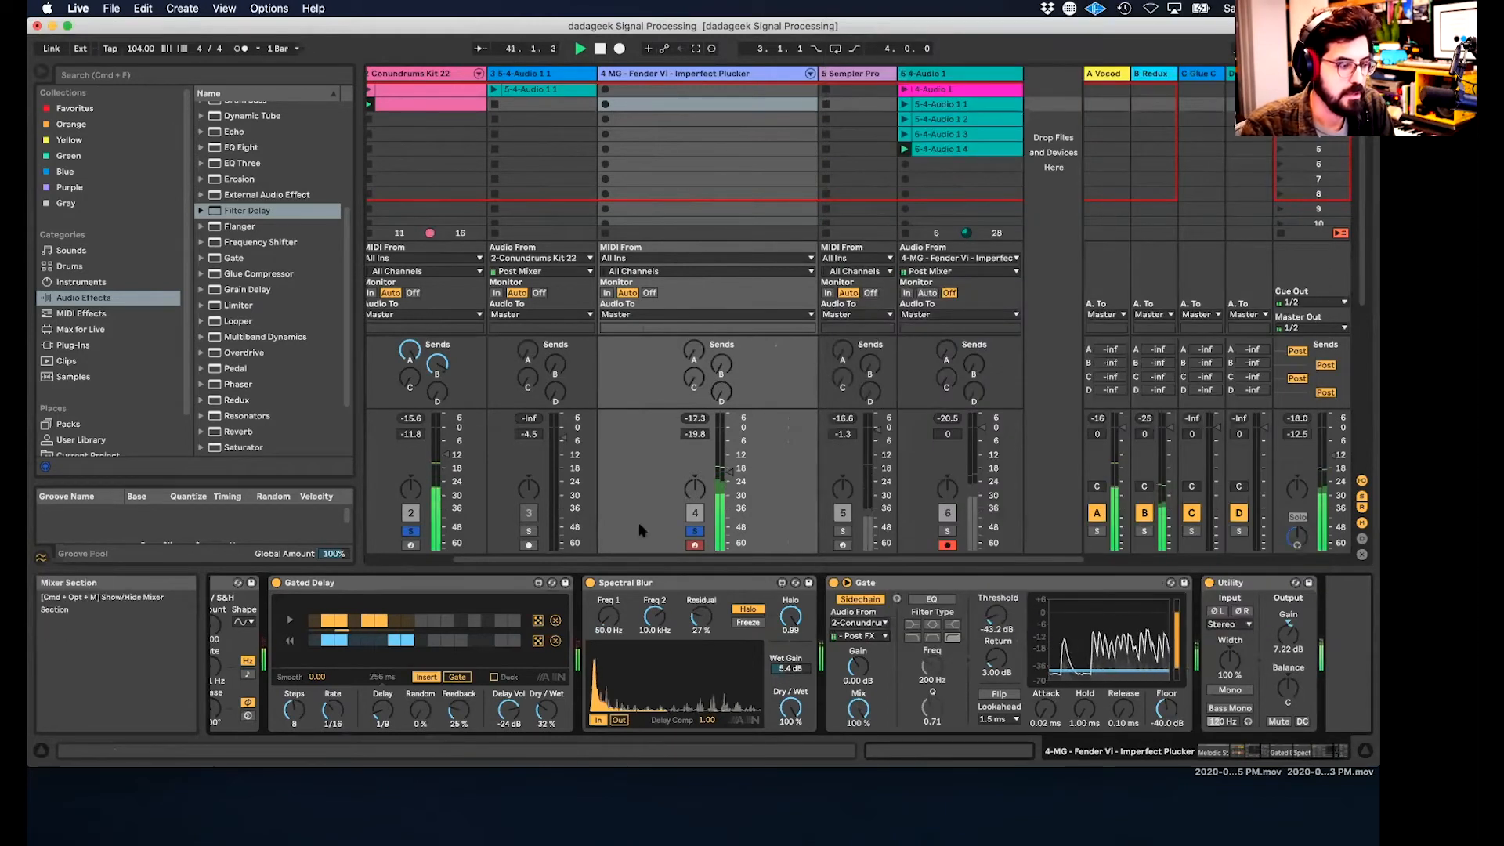
- Select the Conundrums Kit 22 track and mute its ClosedHH chain
{"action": "scroll", "coordinate": [654, 619], "scroll_direction": "left", "scroll_amount": 12}
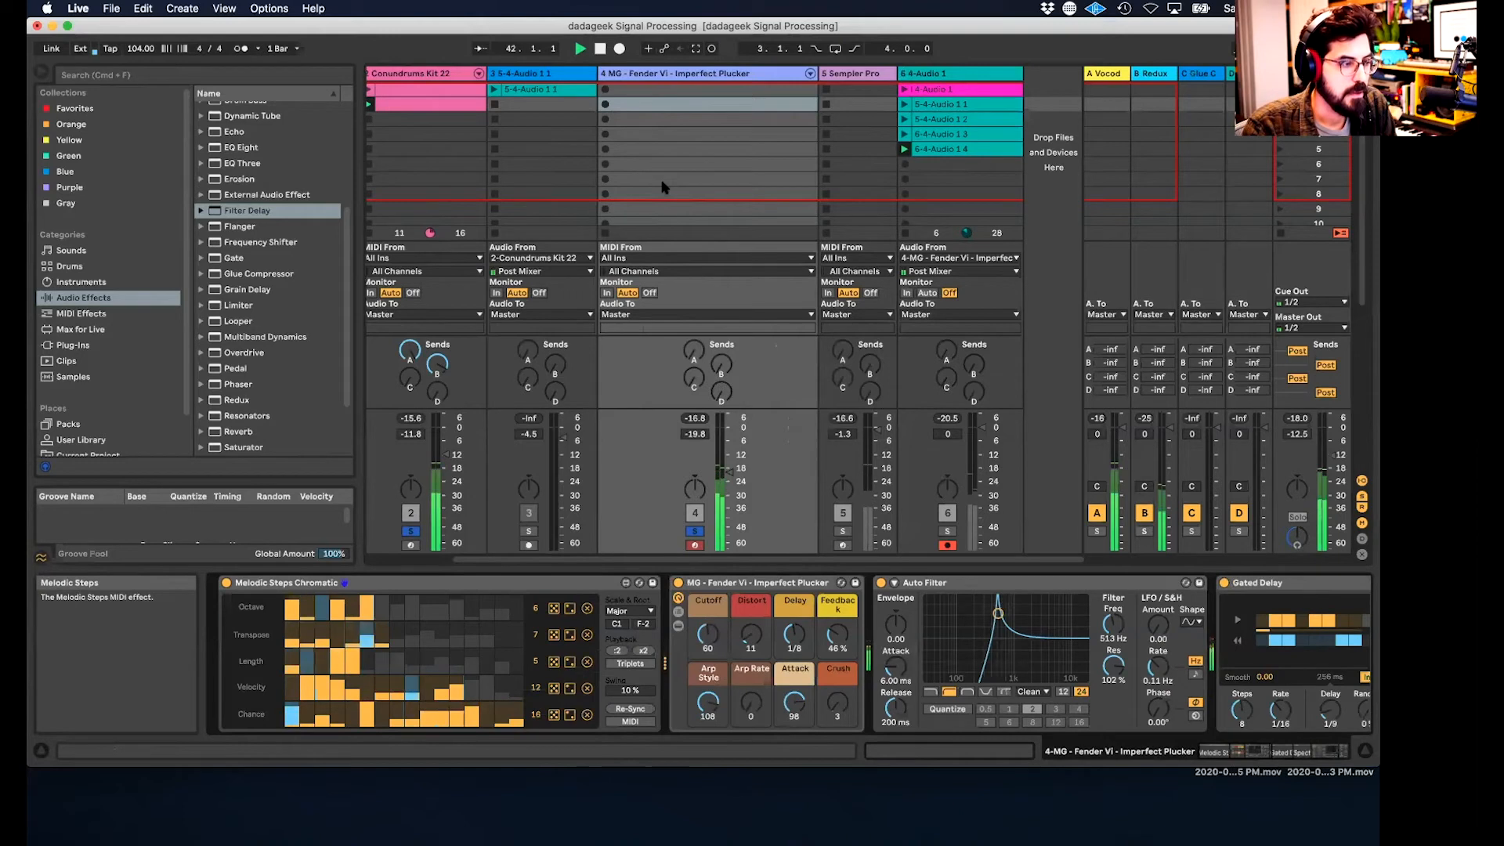
{"action": "left_click", "coordinate": [541, 73]}
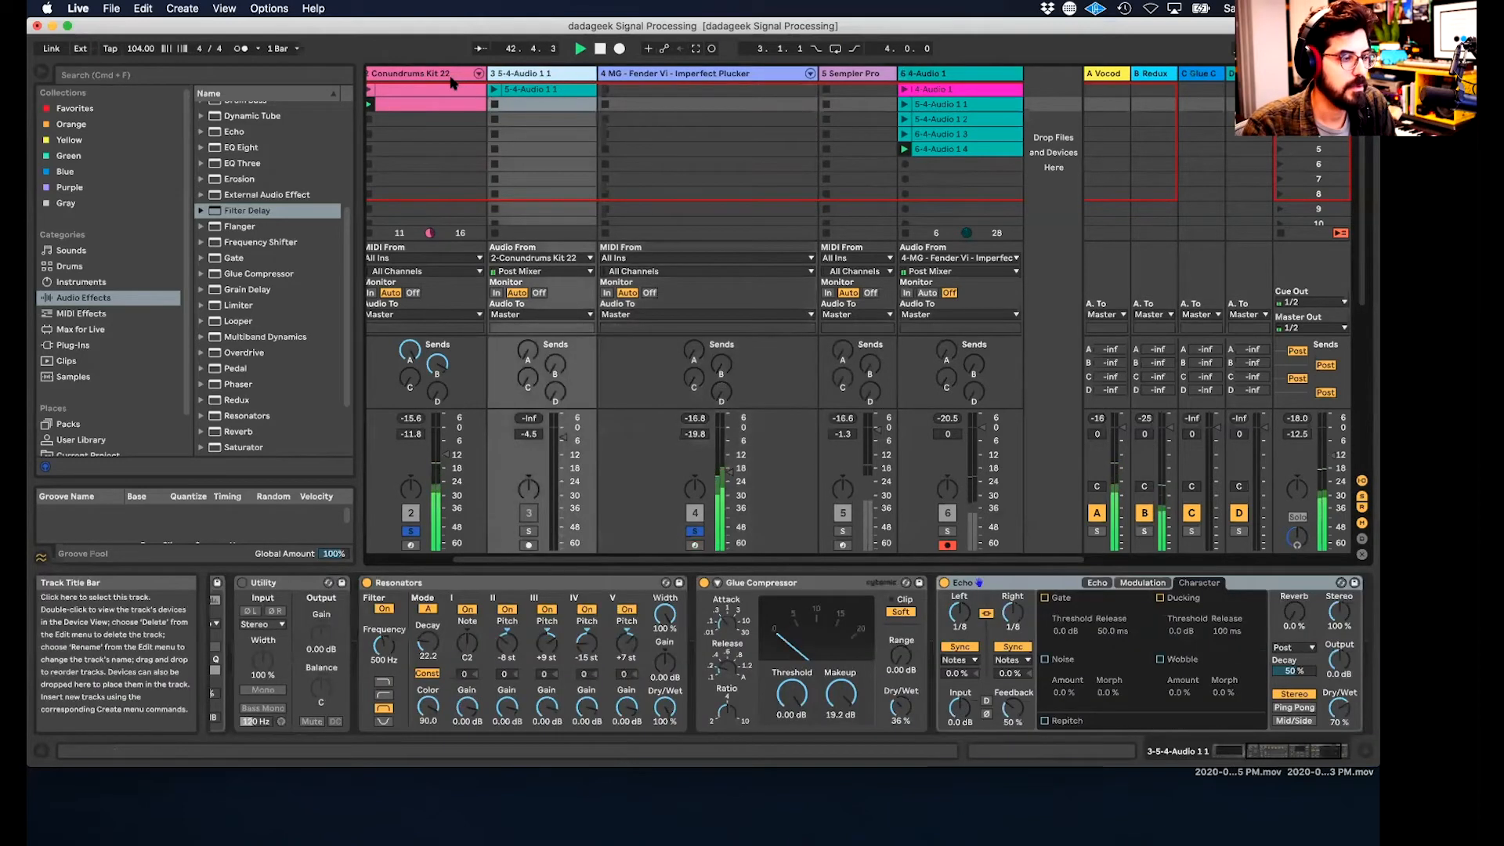
{"action": "scroll", "coordinate": [405, 733], "scroll_direction": "left", "scroll_amount": 6}
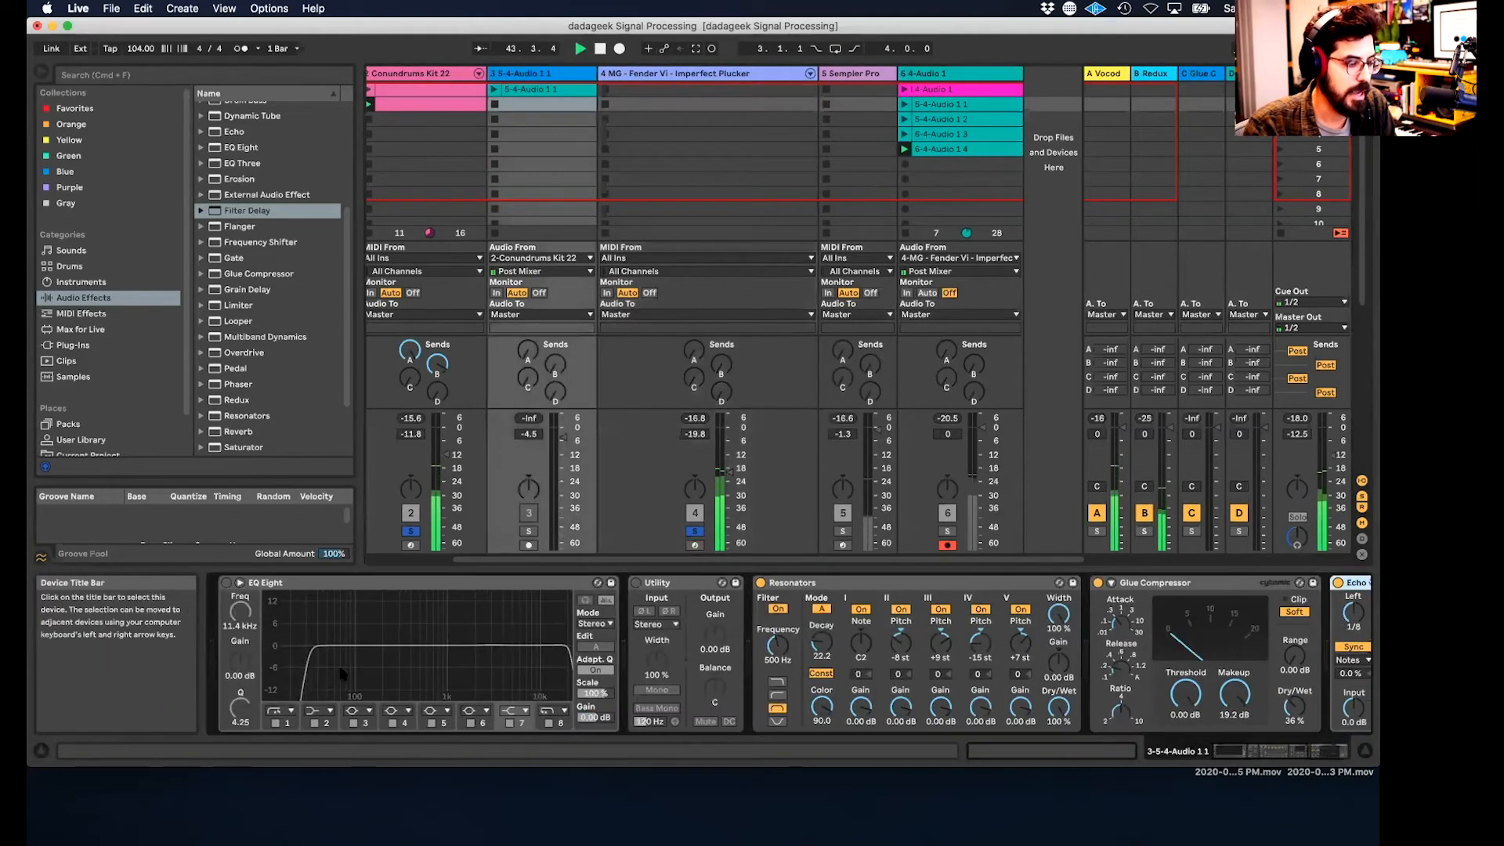
{"action": "left_click", "coordinate": [421, 76]}
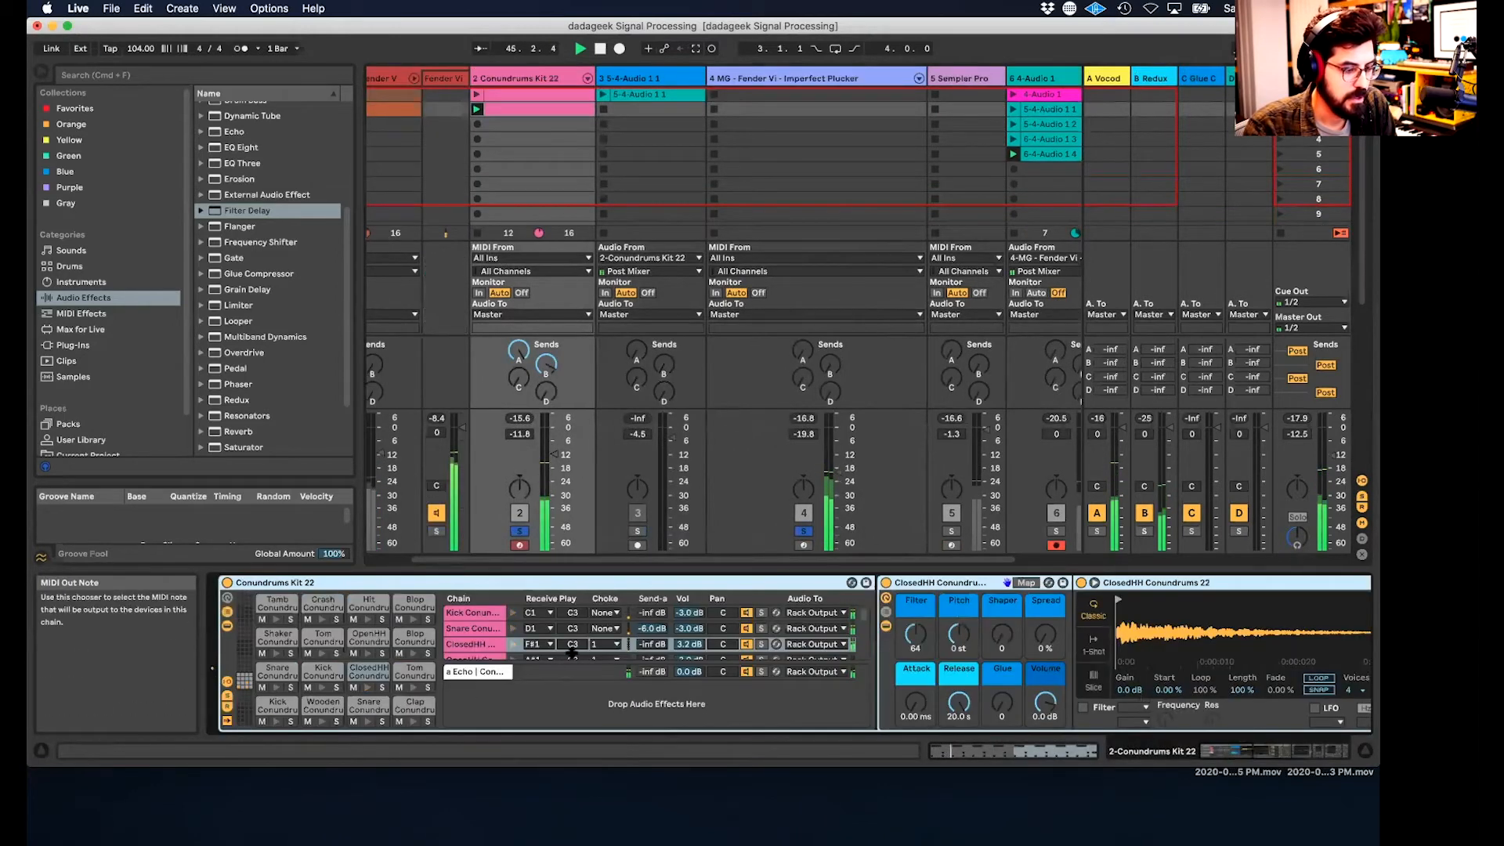
{"action": "left_click", "coordinate": [747, 643]}
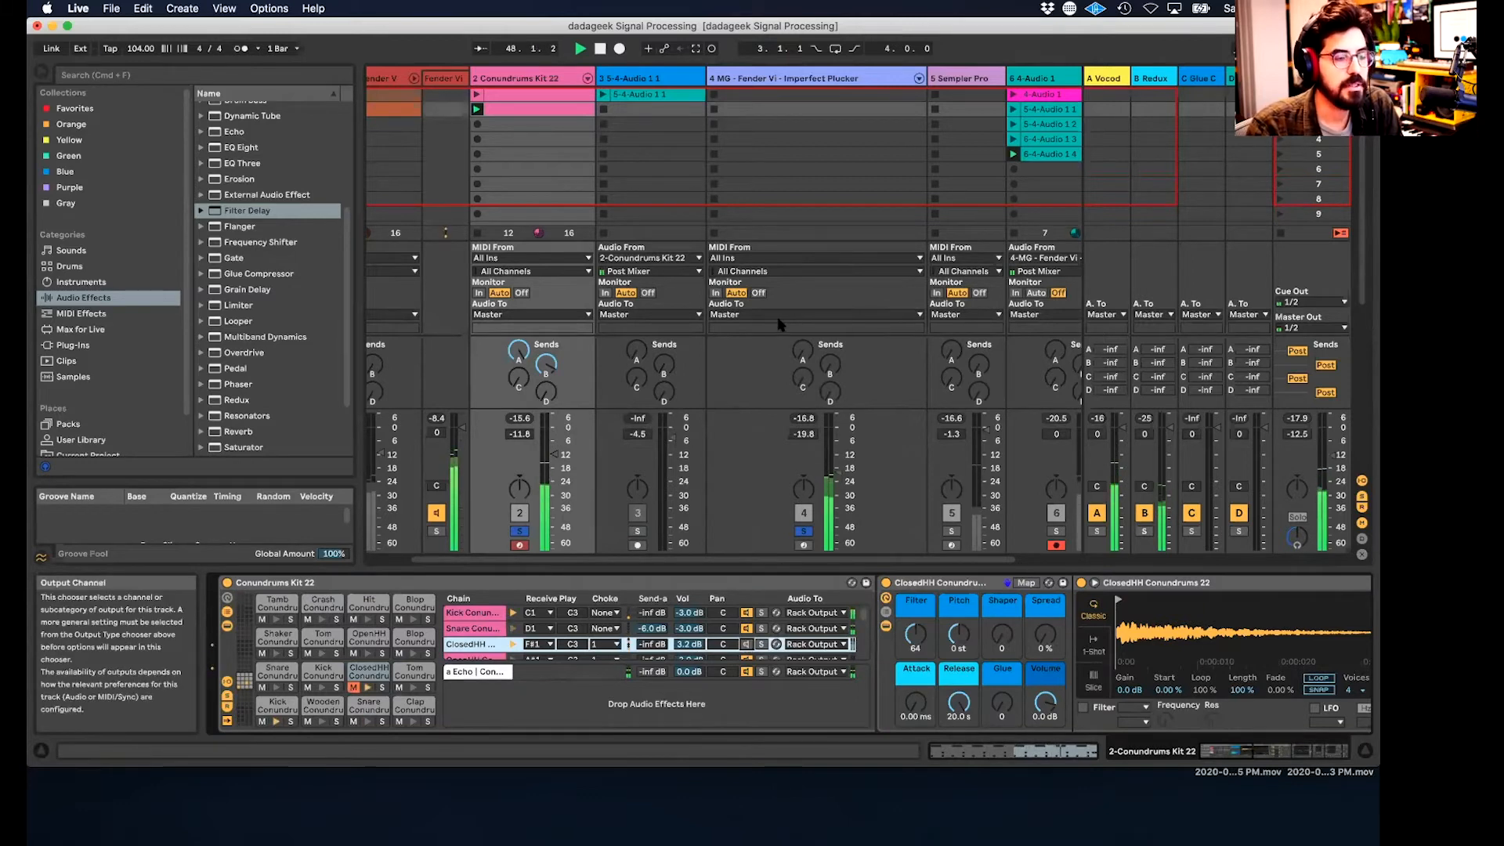
- Review the devices on the Sempler Pro, 6 4-Audio 1 and Imperfect Plucker tracks while the set plays
{"action": "left_click", "coordinate": [954, 82]}
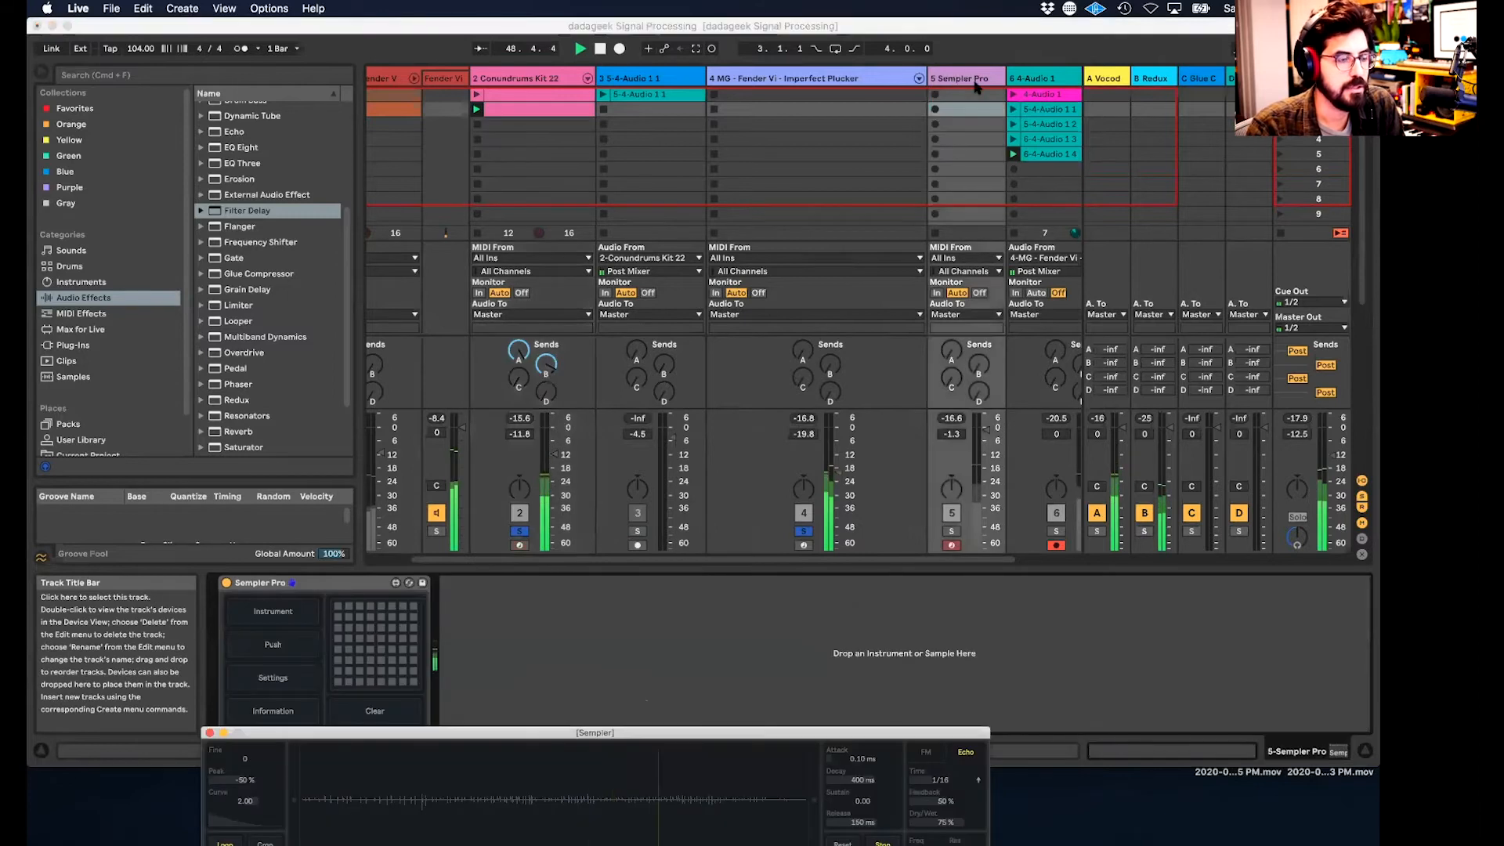
{"action": "left_click", "coordinate": [1024, 83]}
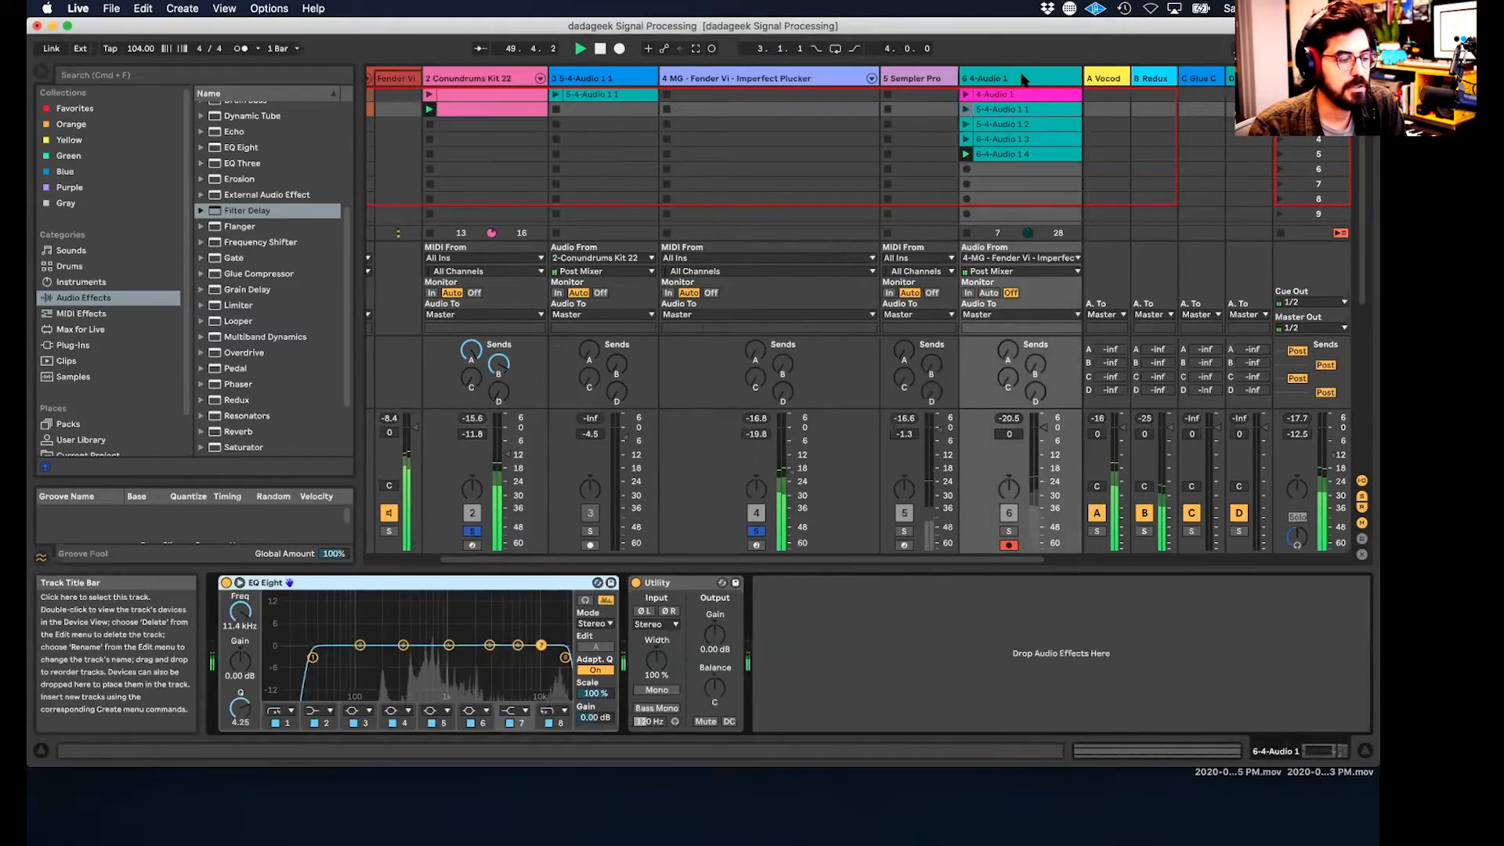
{"action": "scroll", "coordinate": [1044, 88], "scroll_direction": "right", "scroll_amount": 2}
{"action": "scroll", "coordinate": [795, 88], "scroll_direction": "left", "scroll_amount": 2}
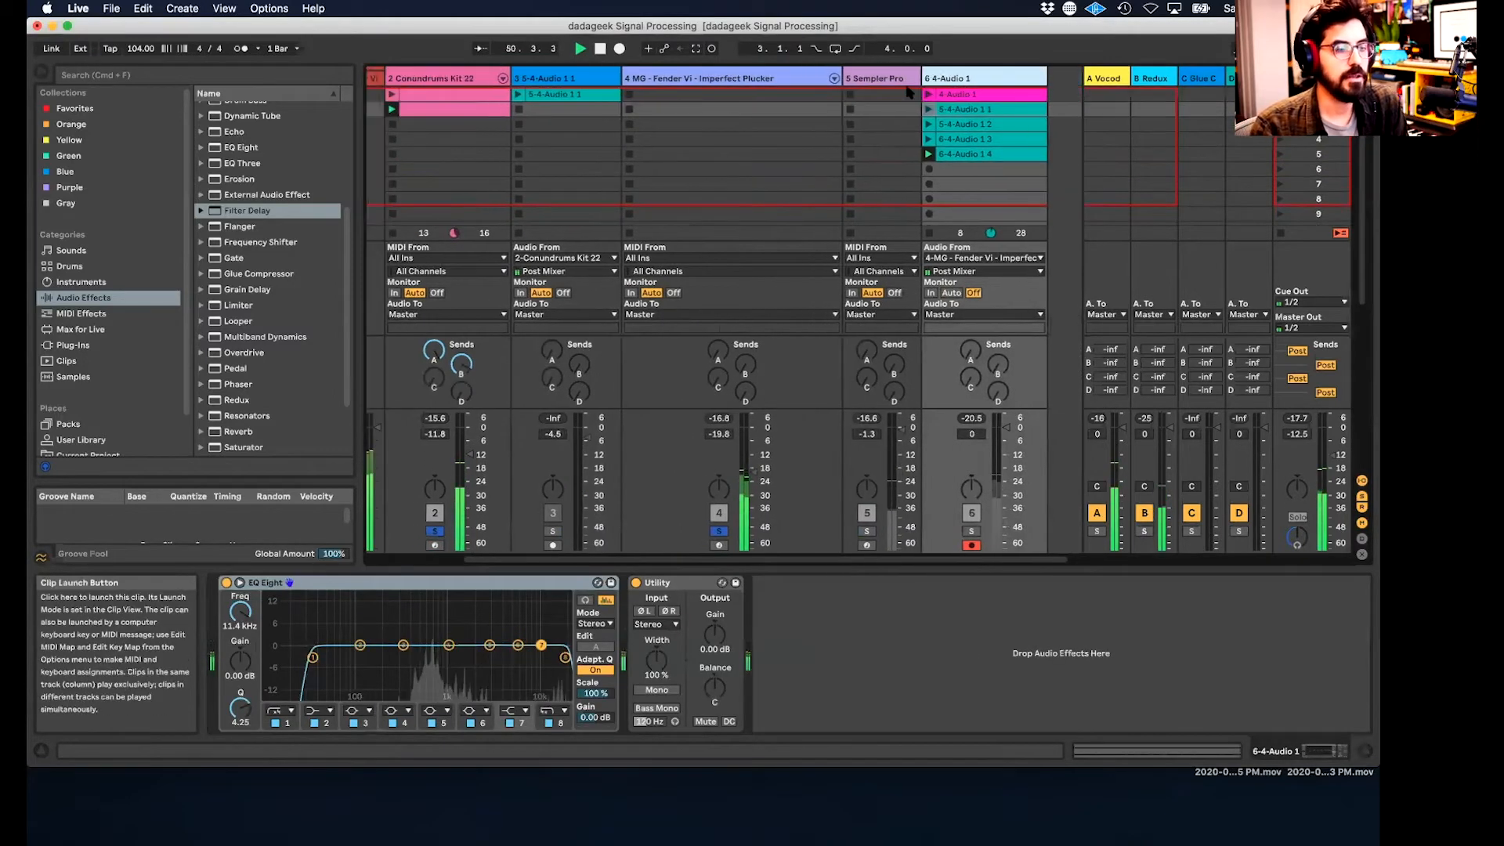
{"action": "left_click", "coordinate": [795, 88]}
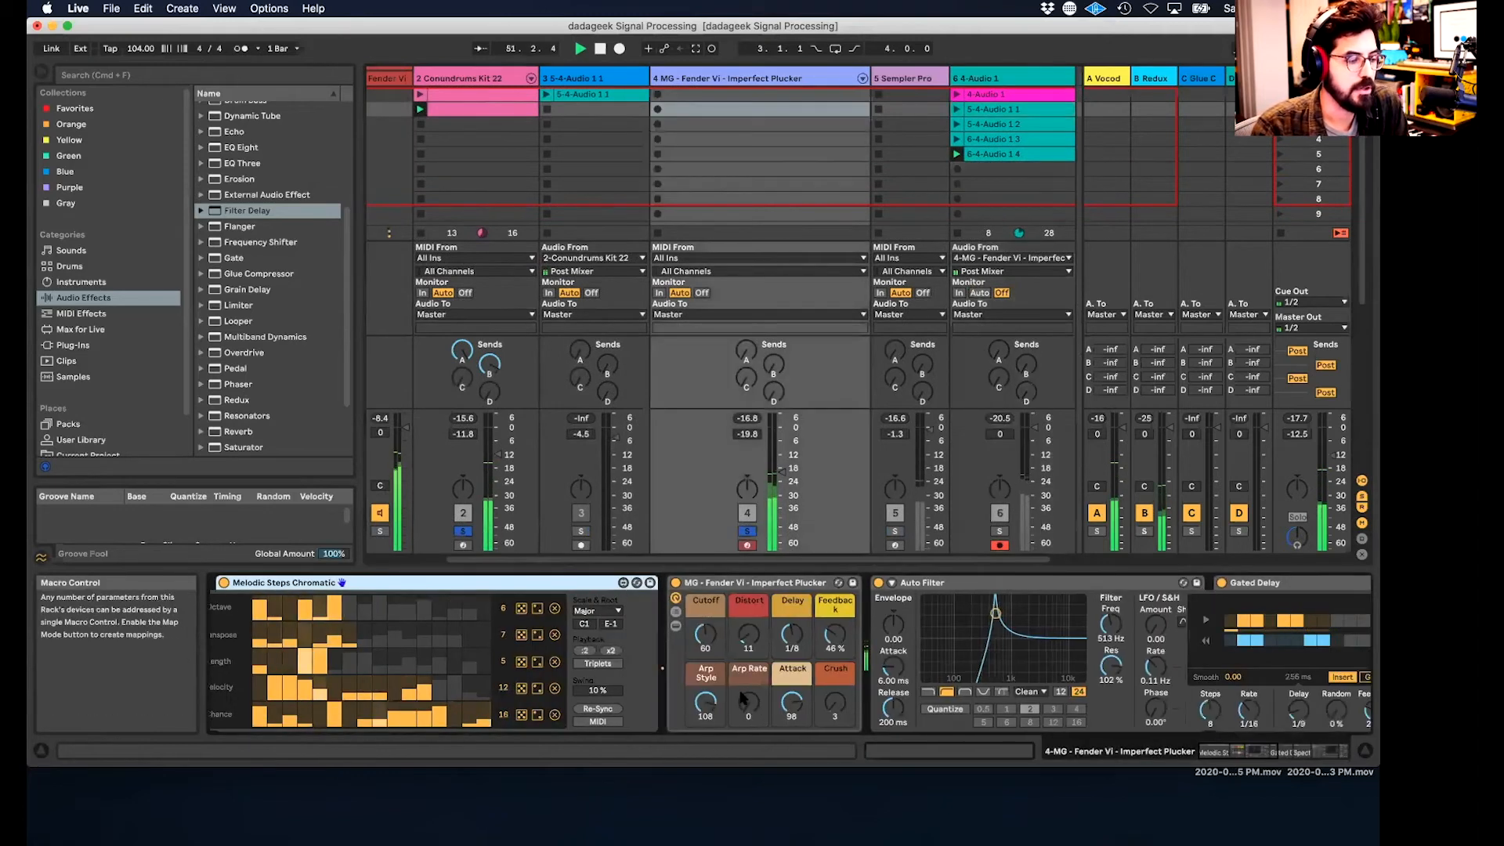
{"action": "scroll", "coordinate": [742, 697], "scroll_direction": "right", "scroll_amount": 5}
{"action": "scroll", "coordinate": [743, 697], "scroll_direction": "right", "scroll_amount": 8}
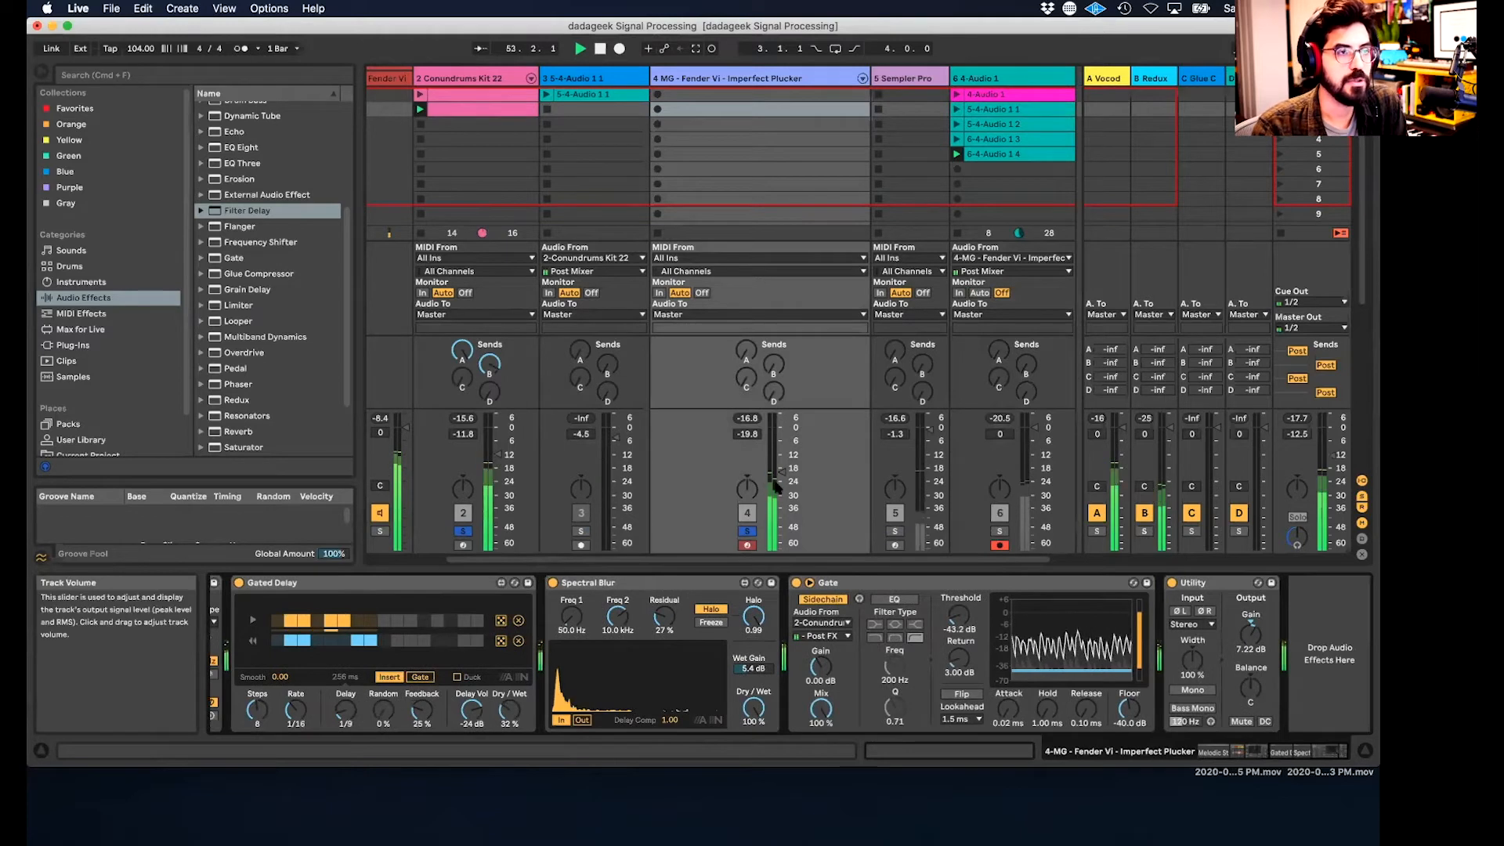
{"action": "scroll", "coordinate": [611, 86], "scroll_direction": "left", "scroll_amount": 3}
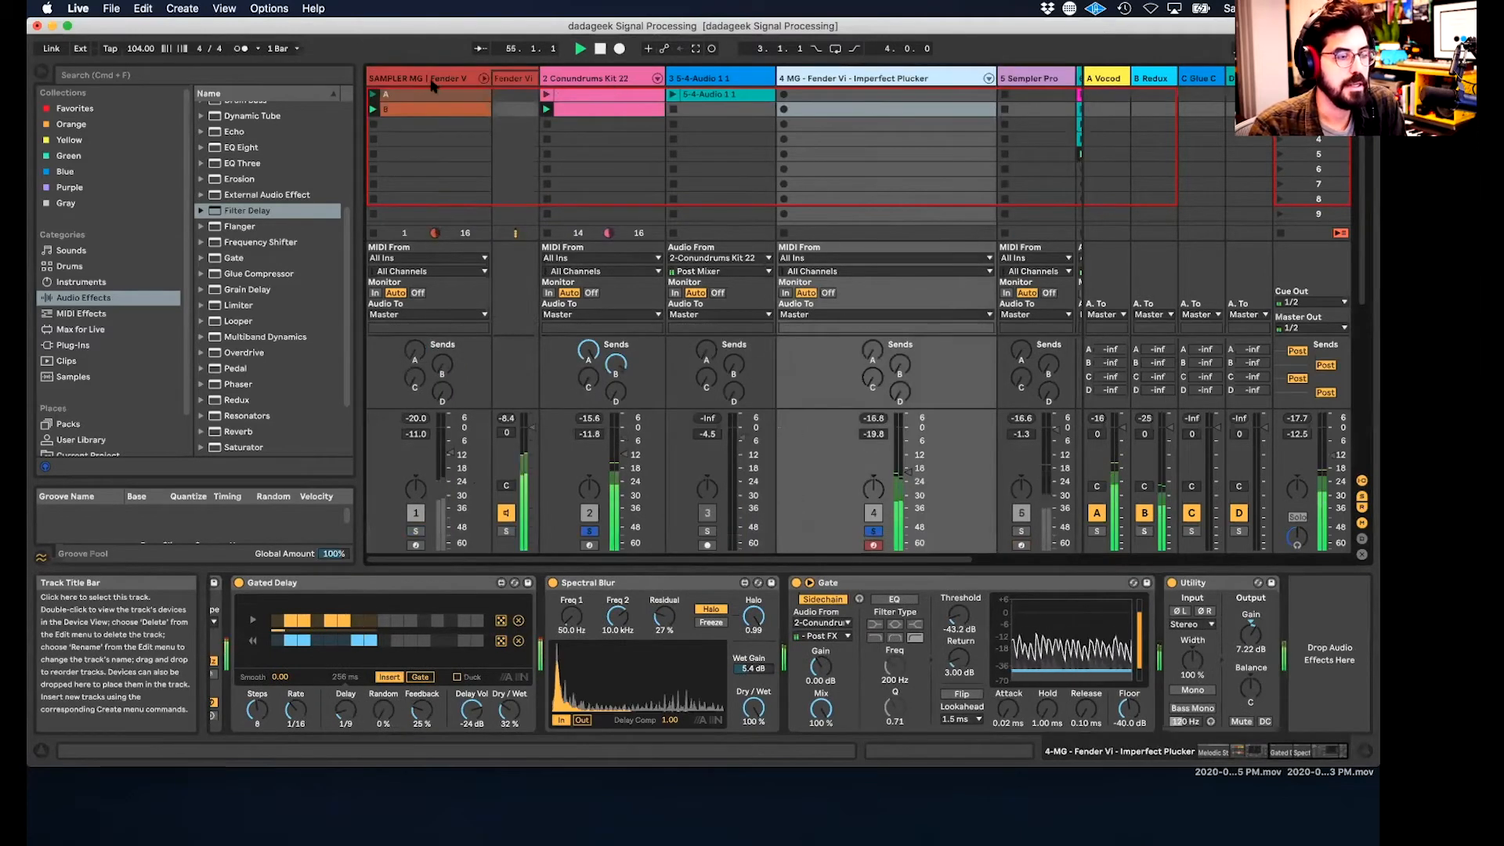
{"action": "scroll", "coordinate": [495, 80], "scroll_direction": "right", "scroll_amount": 3}
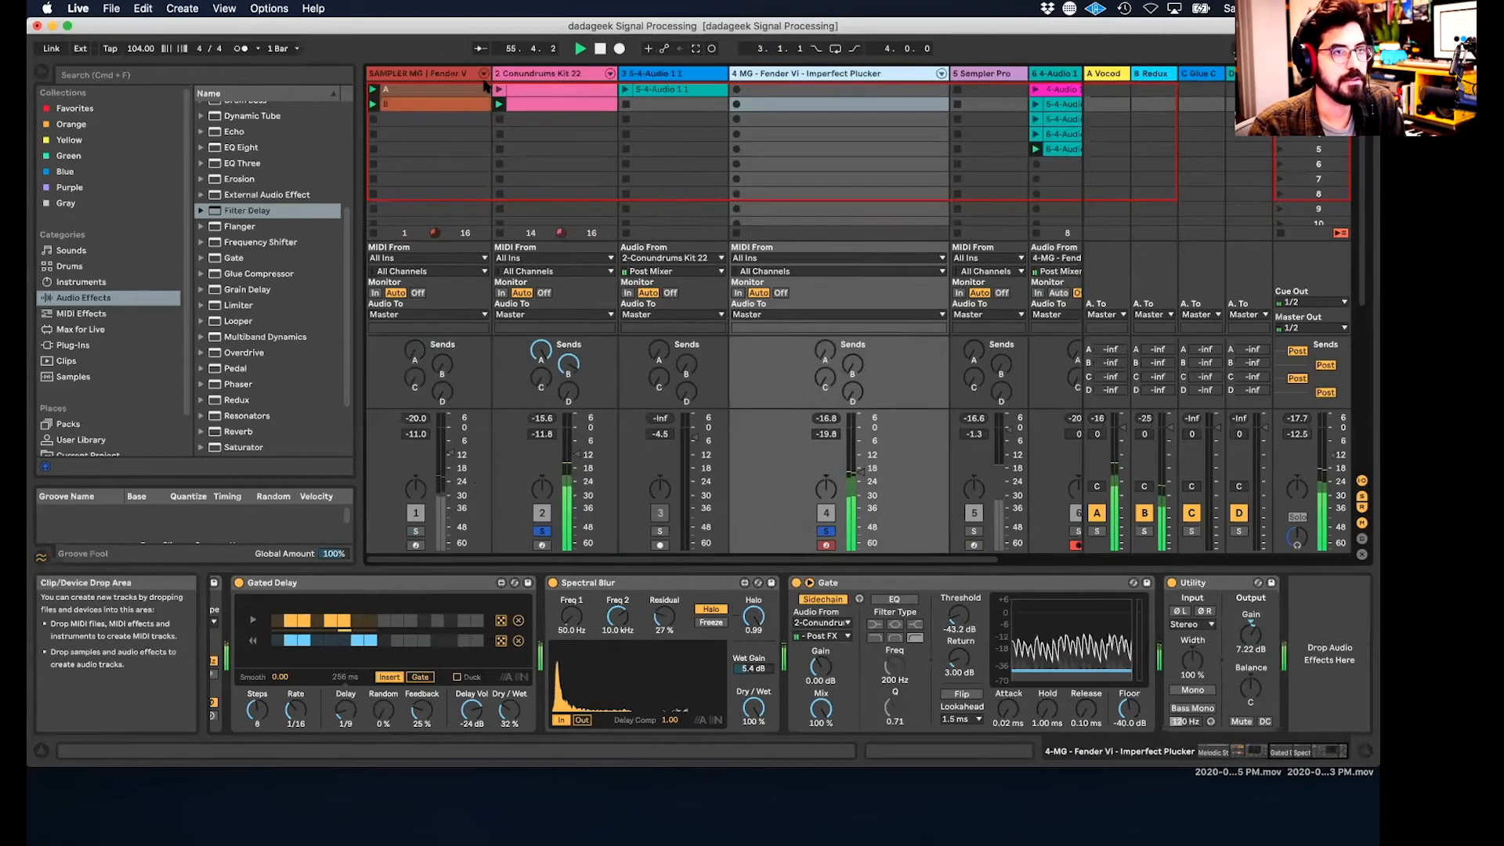
{"action": "scroll", "coordinate": [485, 86], "scroll_direction": "right", "scroll_amount": 1}
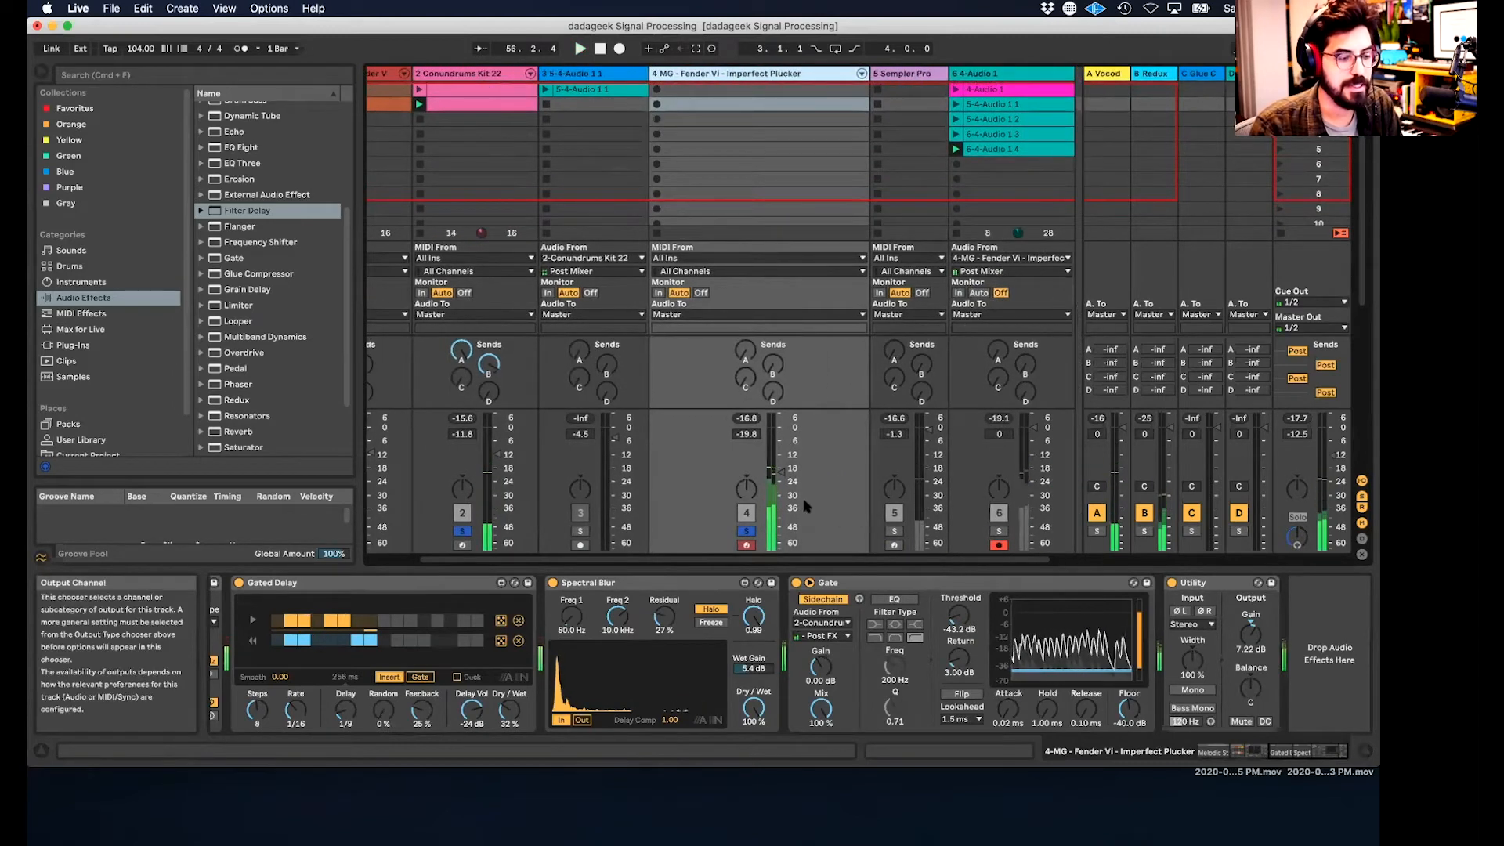
- Lower the Imperfect Plucker track to -24.2 dB, narrow its column, and play the set with all solos cleared
{"action": "left_click_drag", "start_coordinate": [780, 470], "coordinate": [783, 483]}
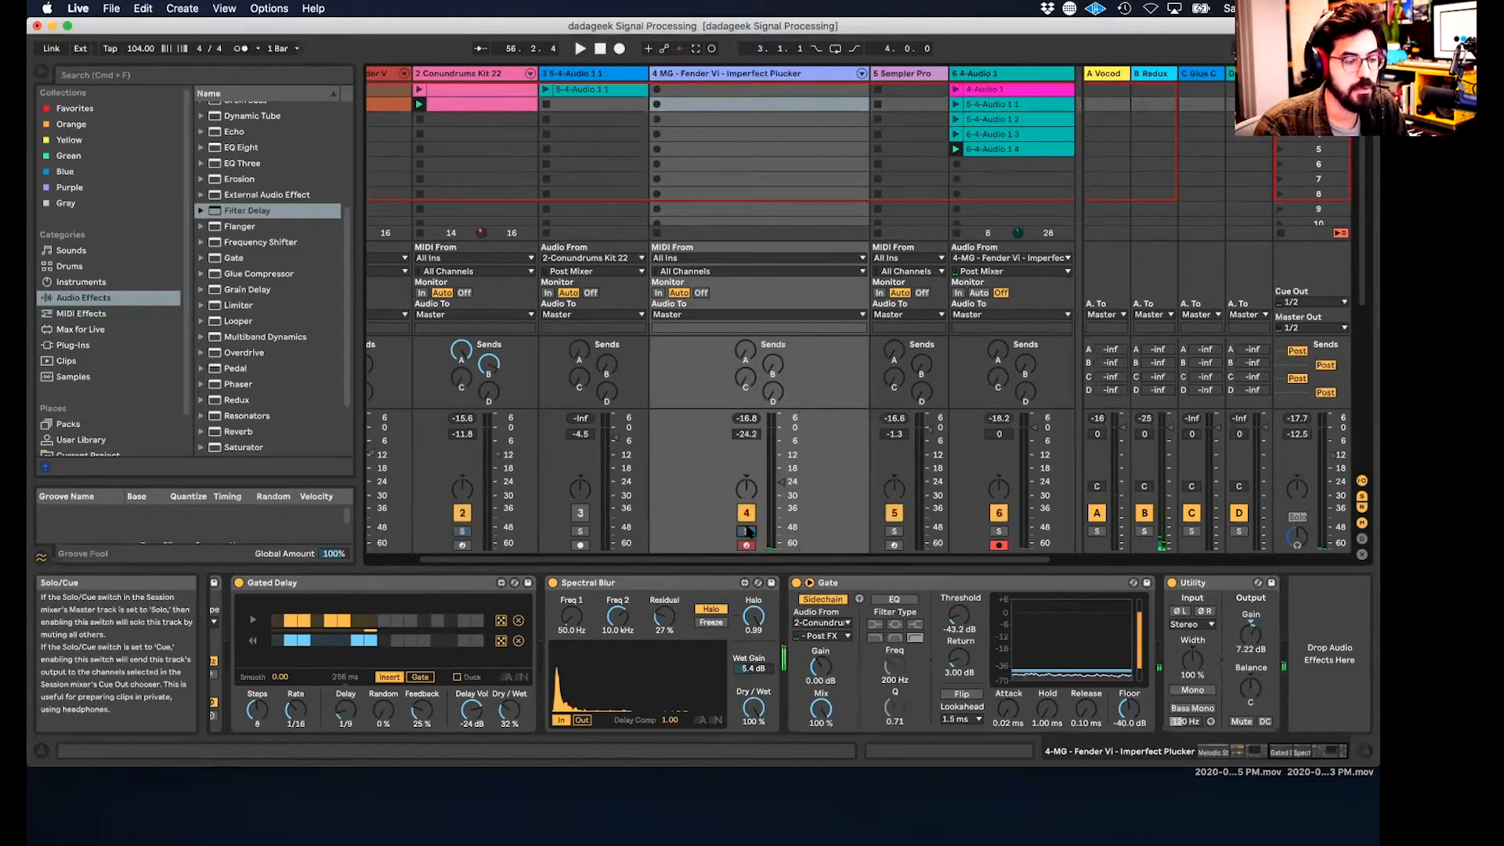
{"action": "left_click_drag", "start_coordinate": [868, 78], "coordinate": [761, 75]}
{"action": "key", "text": "space"}
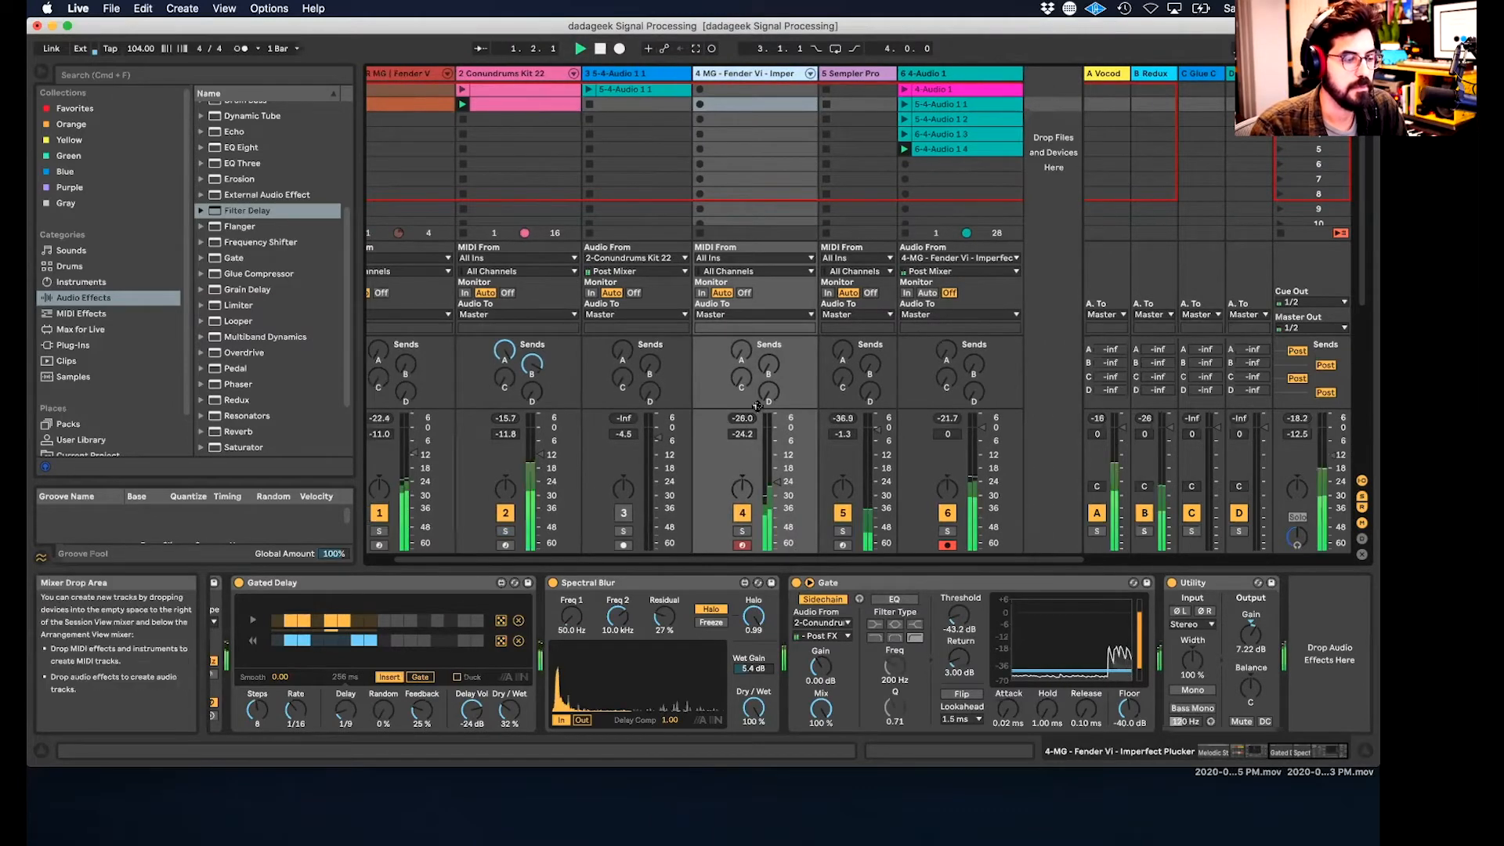
- Rebalance the mix with the SAMPLER MG track at -6.4 dB, Imperfect Plucker at -25.3 dB and Conundrums Kit 22 at -7.0 dB
{"action": "scroll", "coordinate": [758, 405], "scroll_direction": "left", "scroll_amount": 3}
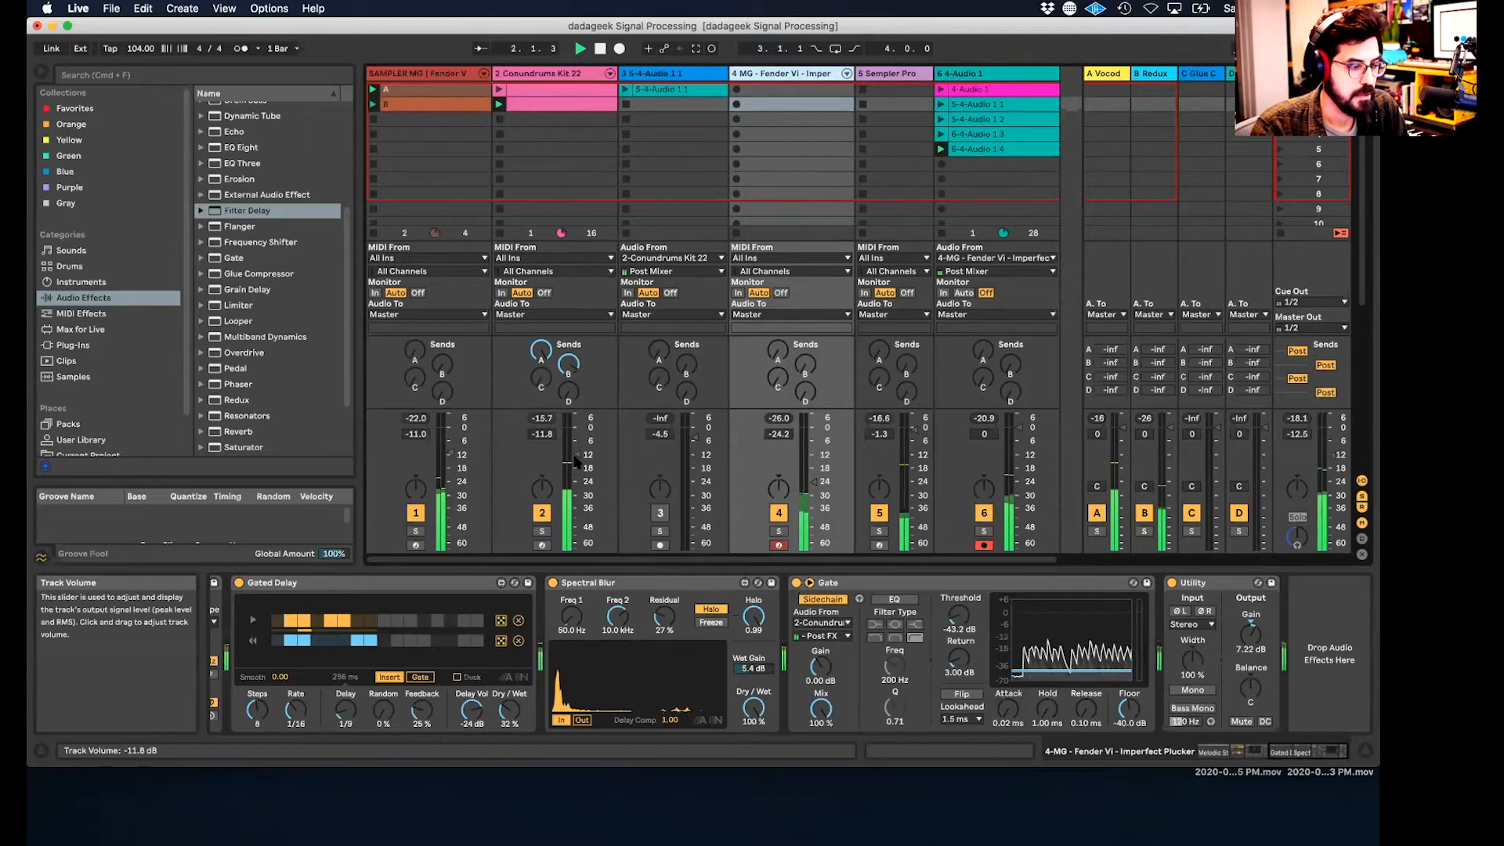
{"action": "left_click_drag", "start_coordinate": [450, 453], "coordinate": [450, 441]}
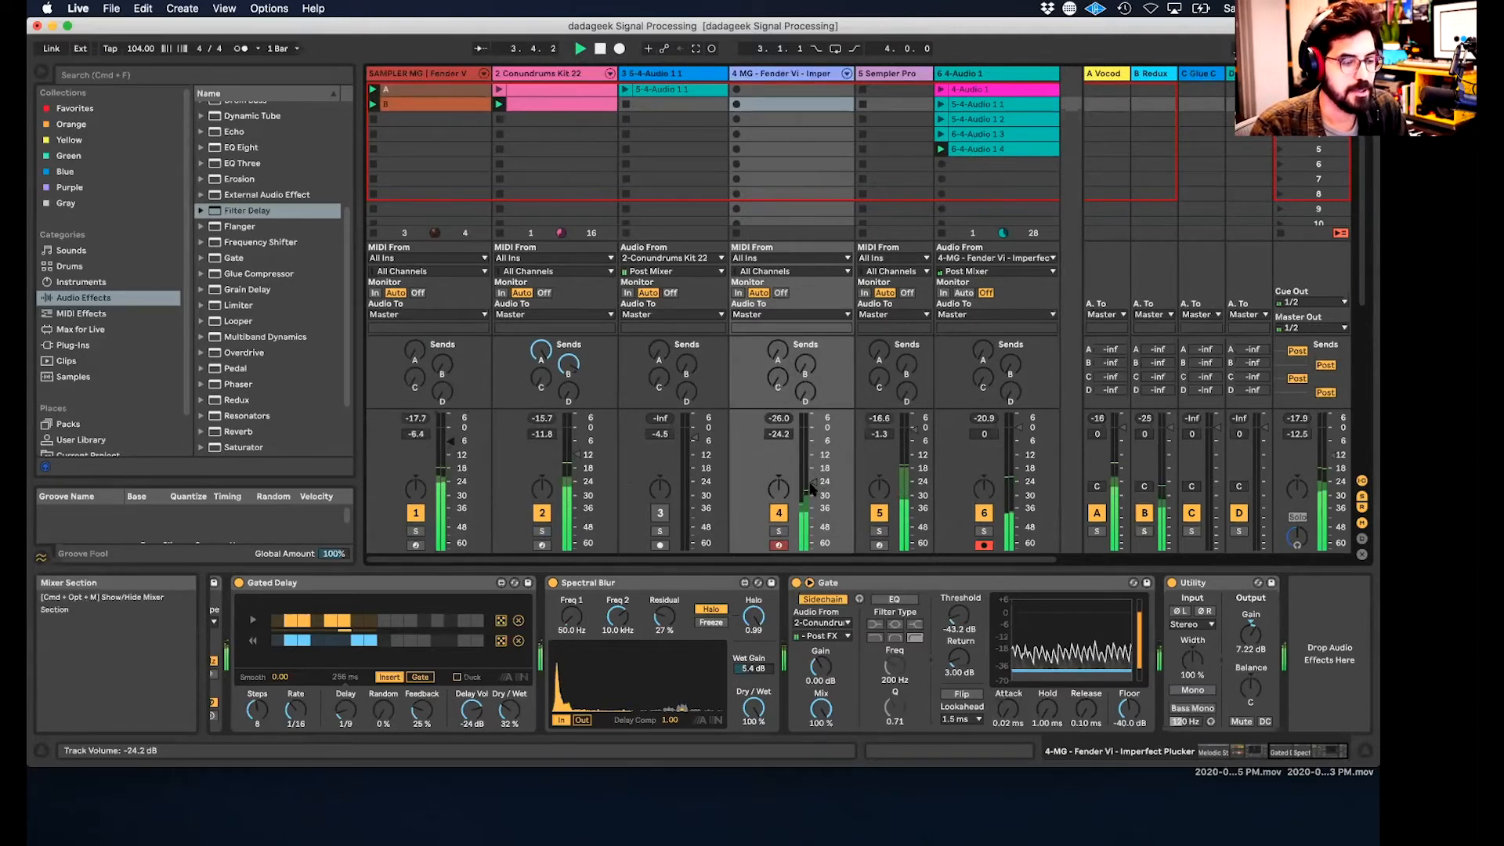
{"action": "left_click_drag", "start_coordinate": [814, 481], "coordinate": [813, 485]}
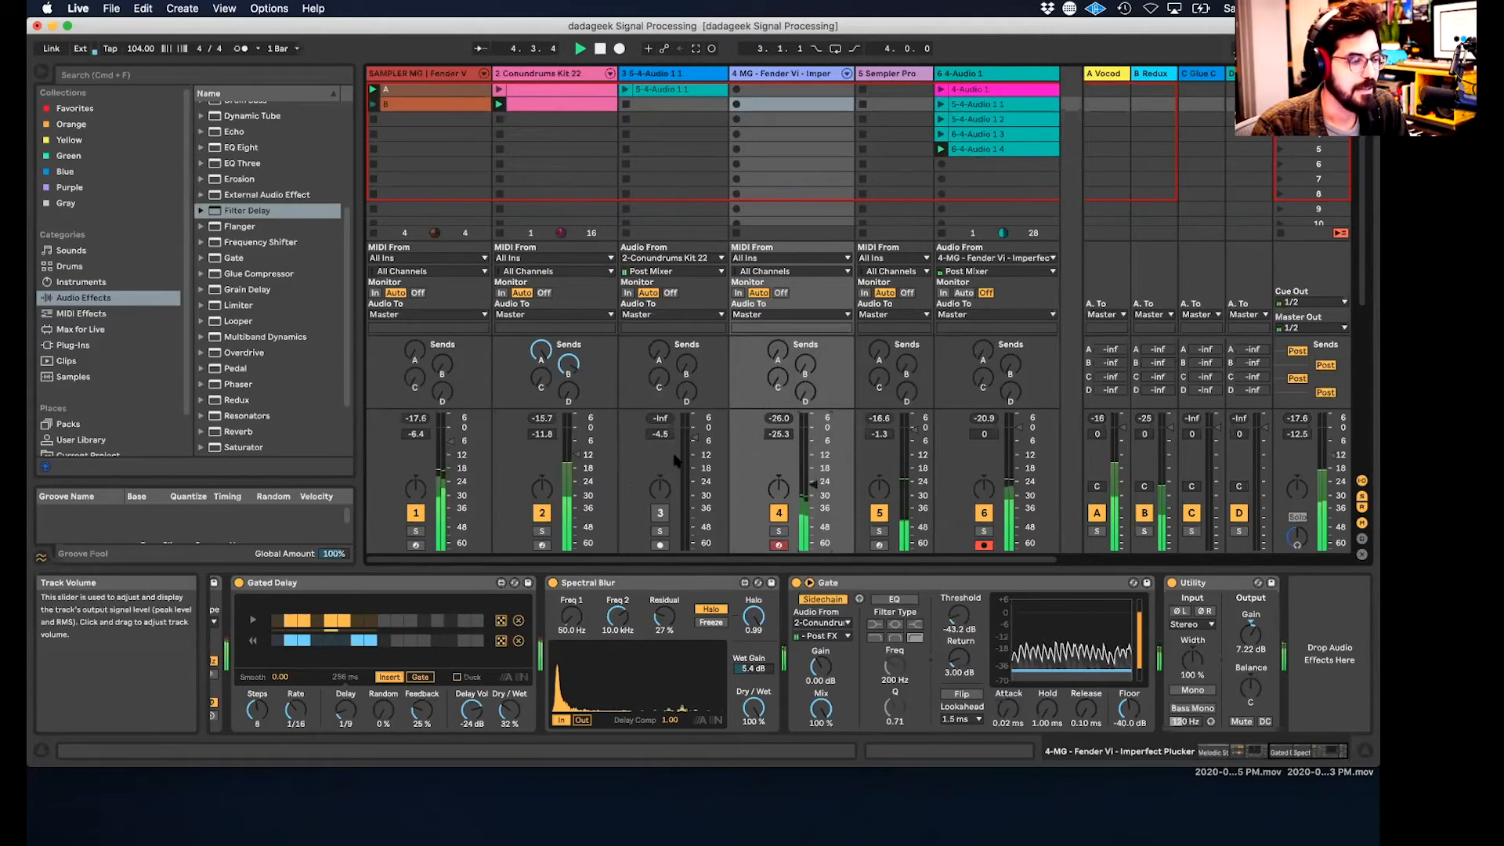
{"action": "left_click_drag", "start_coordinate": [580, 455], "coordinate": [581, 462]}
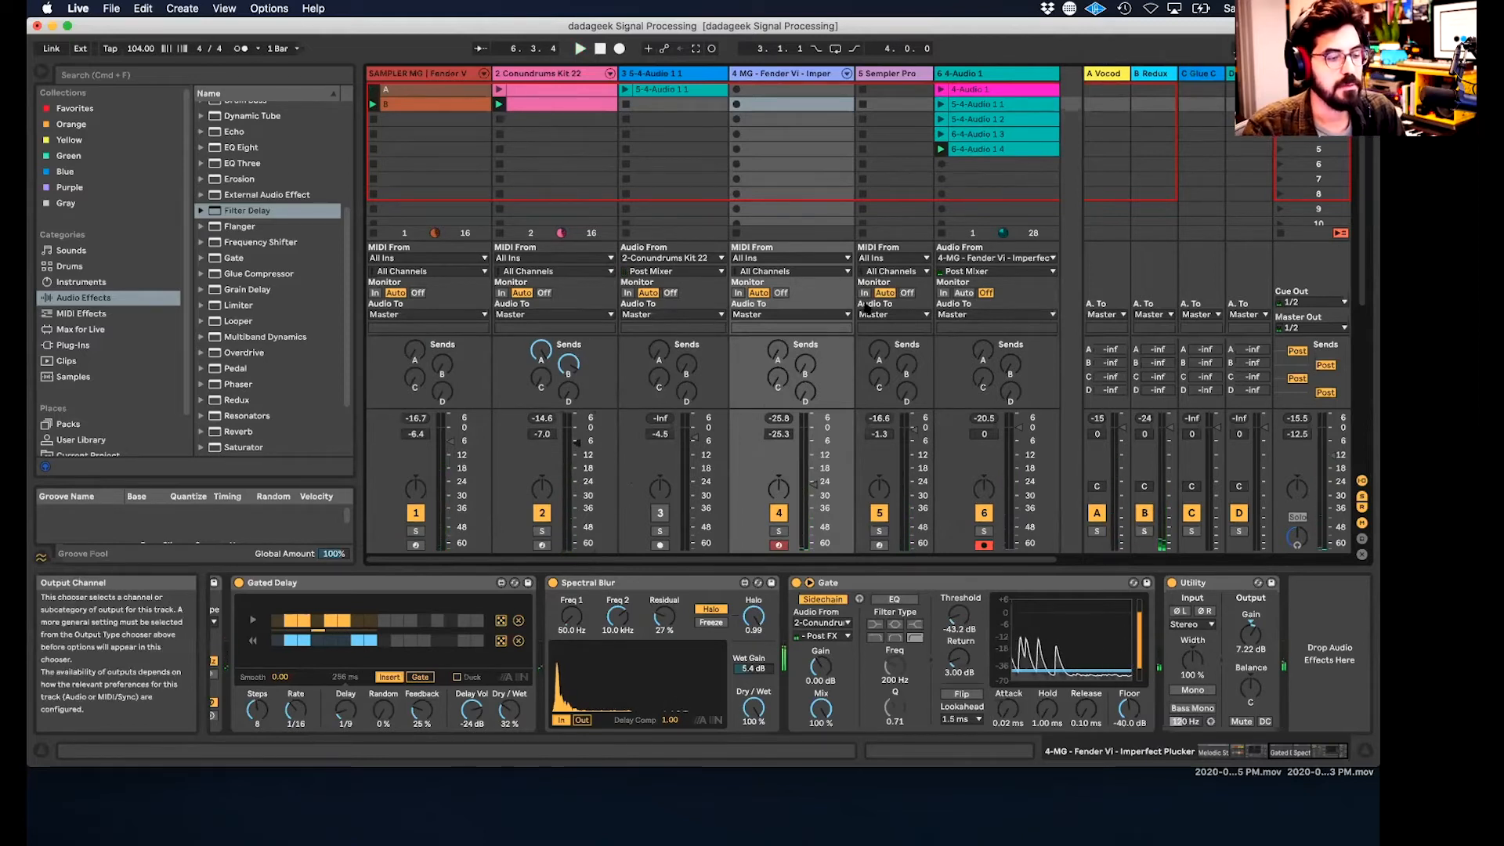
{"action": "scroll", "coordinate": [883, 157], "scroll_direction": "down", "scroll_amount": 2}
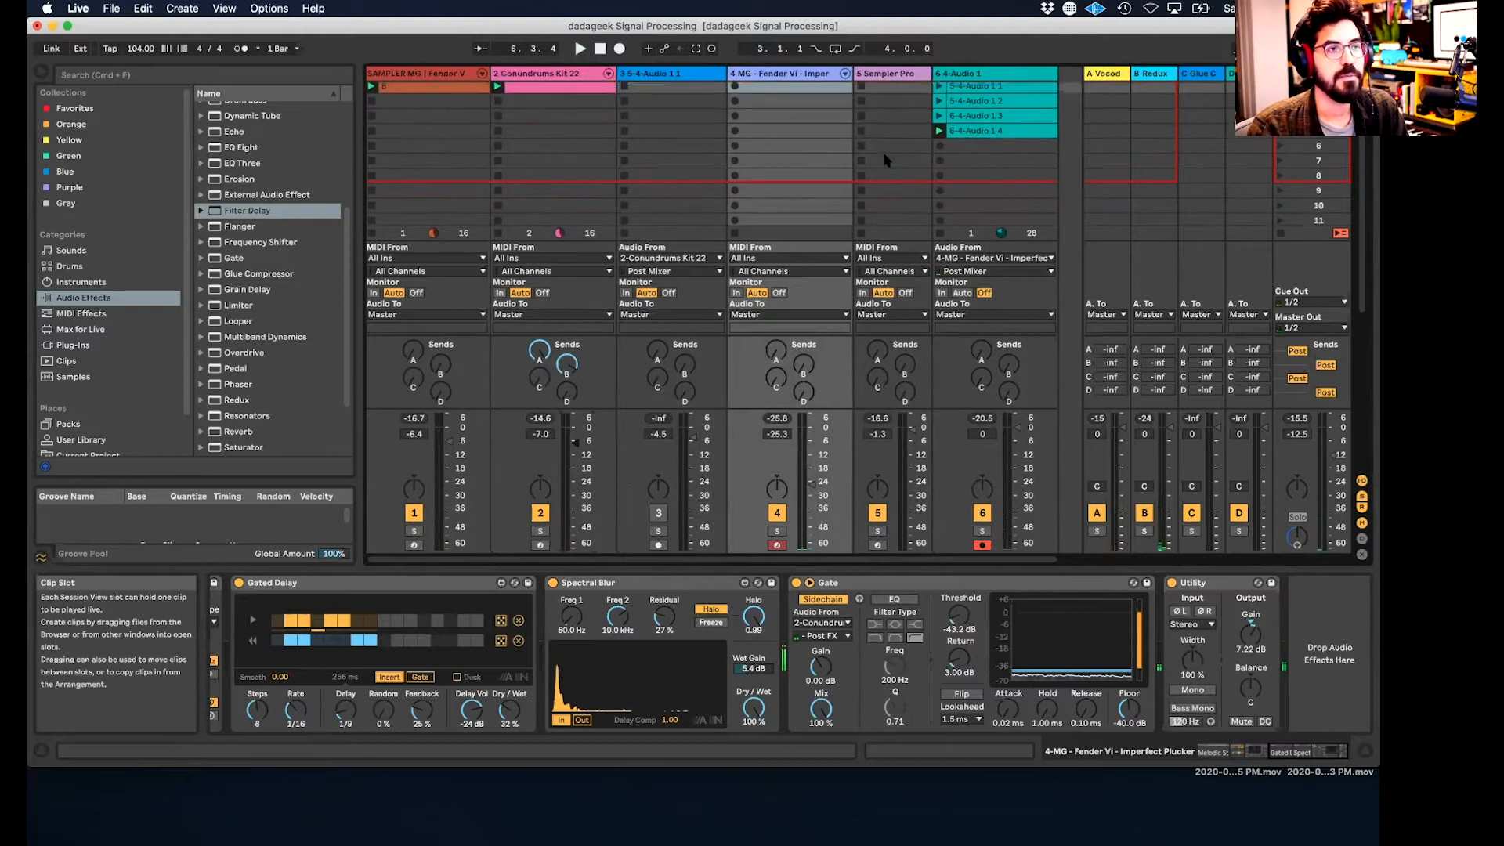
{"action": "scroll", "coordinate": [881, 152], "scroll_direction": "up", "scroll_amount": 1}
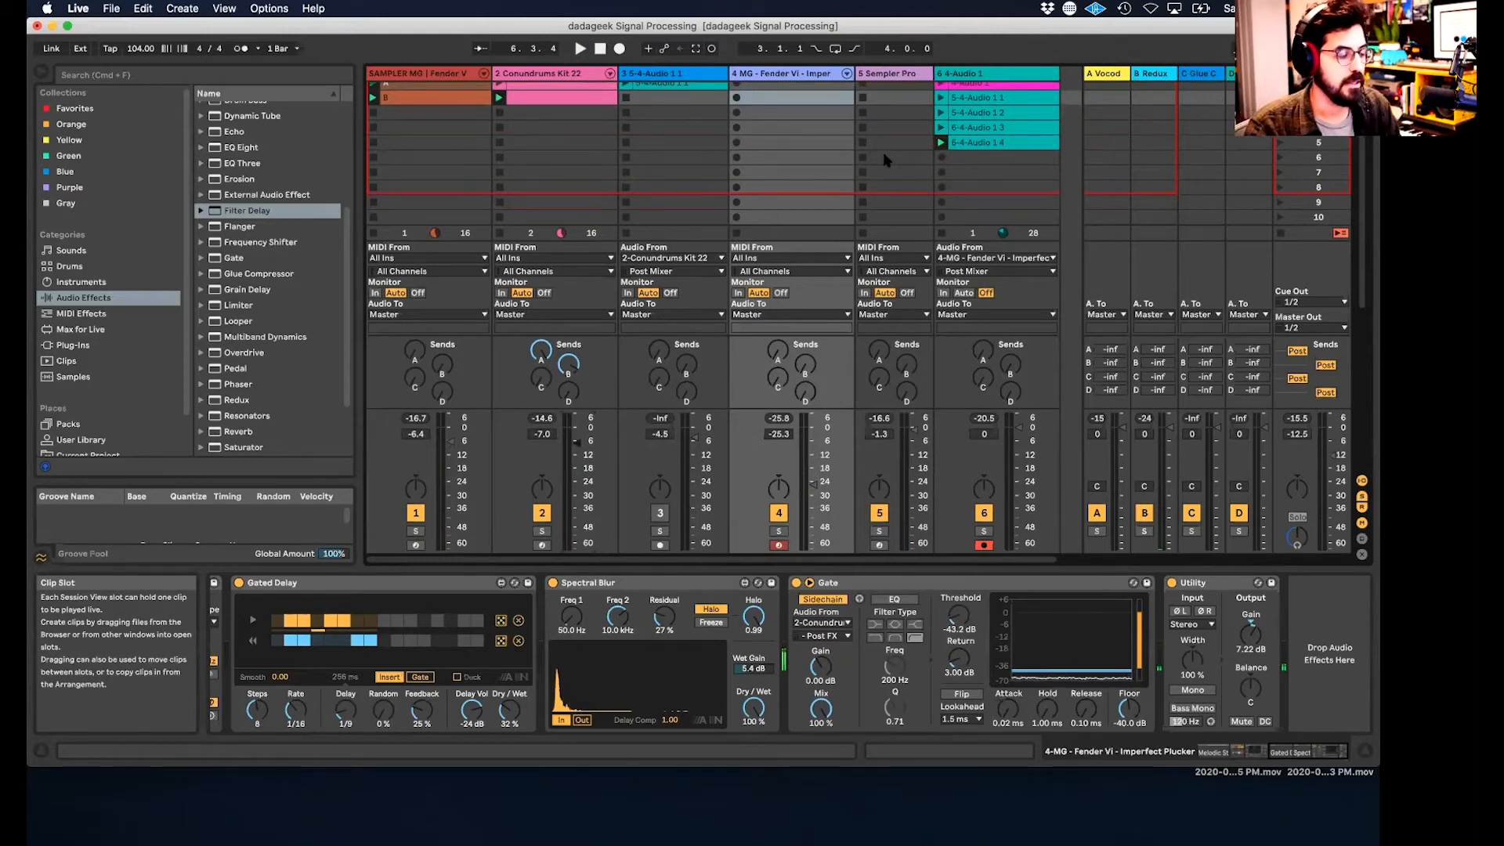
{"action": "key", "text": "Tab"}
{"action": "key", "text": "Tab"}
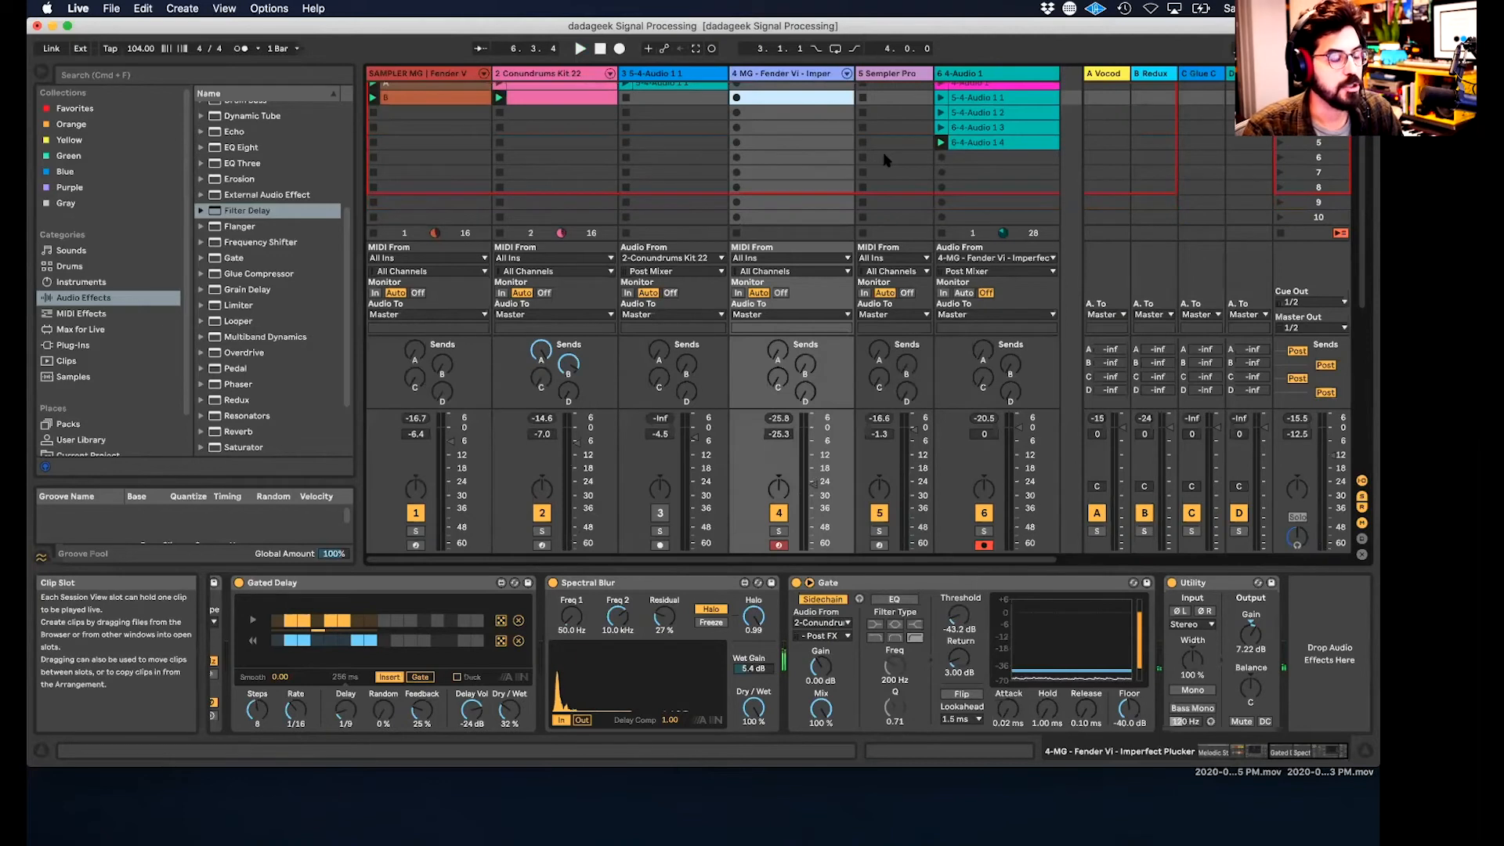
{"action": "scroll", "coordinate": [885, 160], "scroll_direction": "up", "scroll_amount": 1}
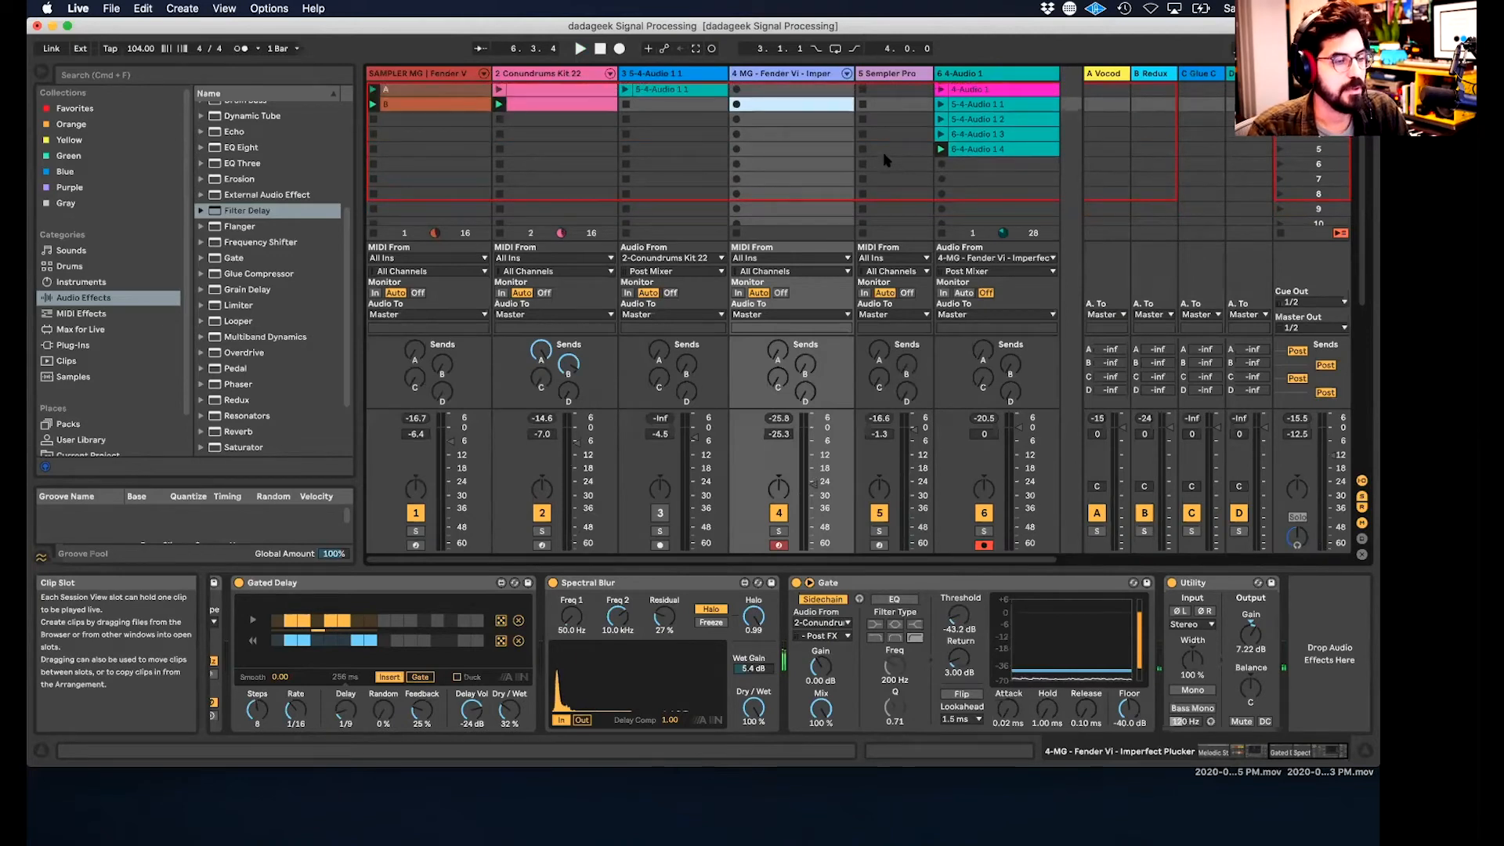
{"action": "left_click", "coordinate": [889, 79]}
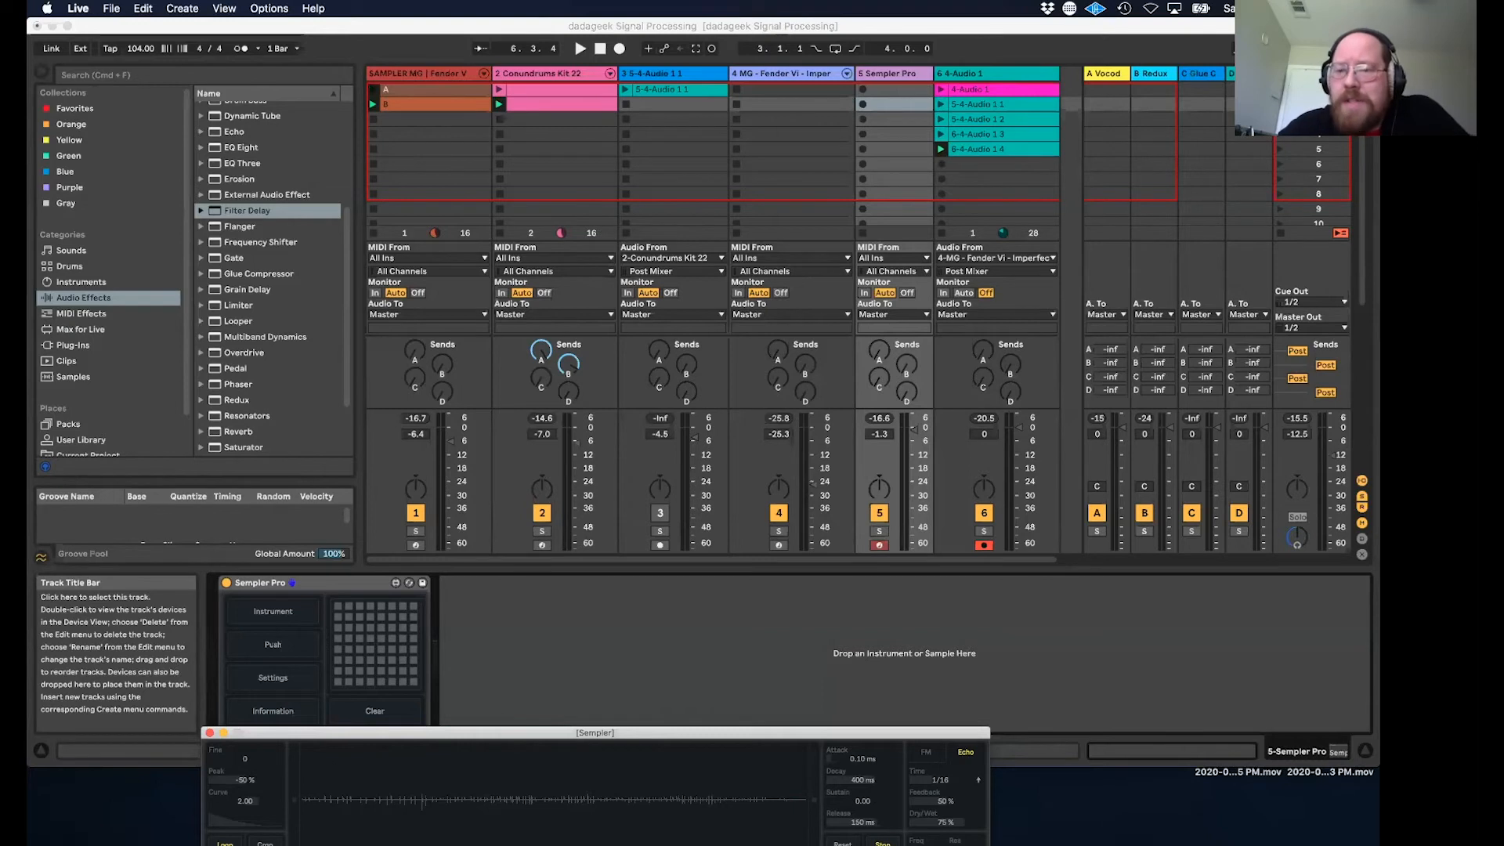
{"action": "key", "text": "super+Tab"}
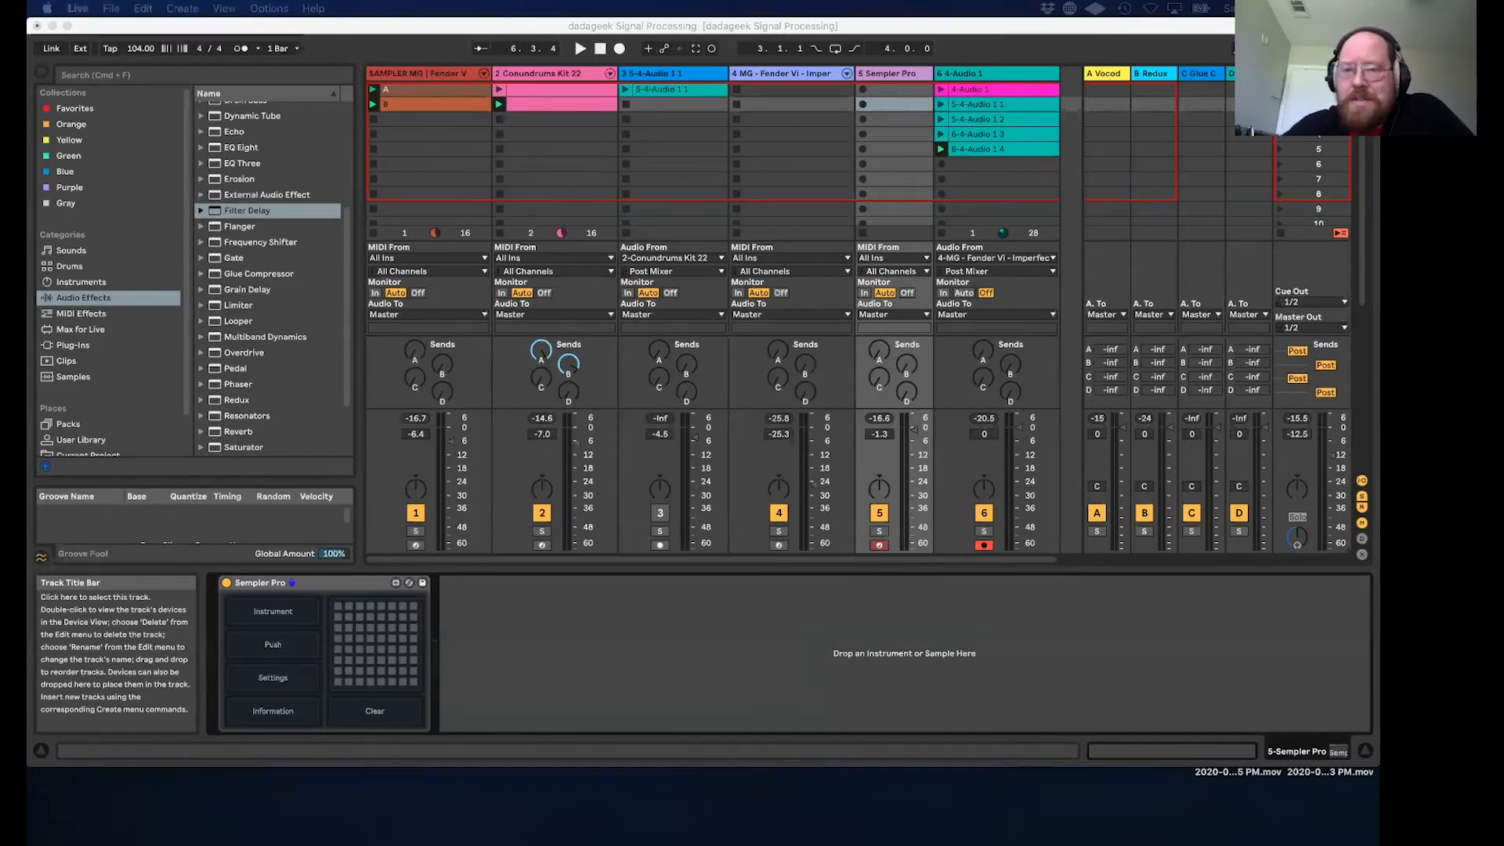
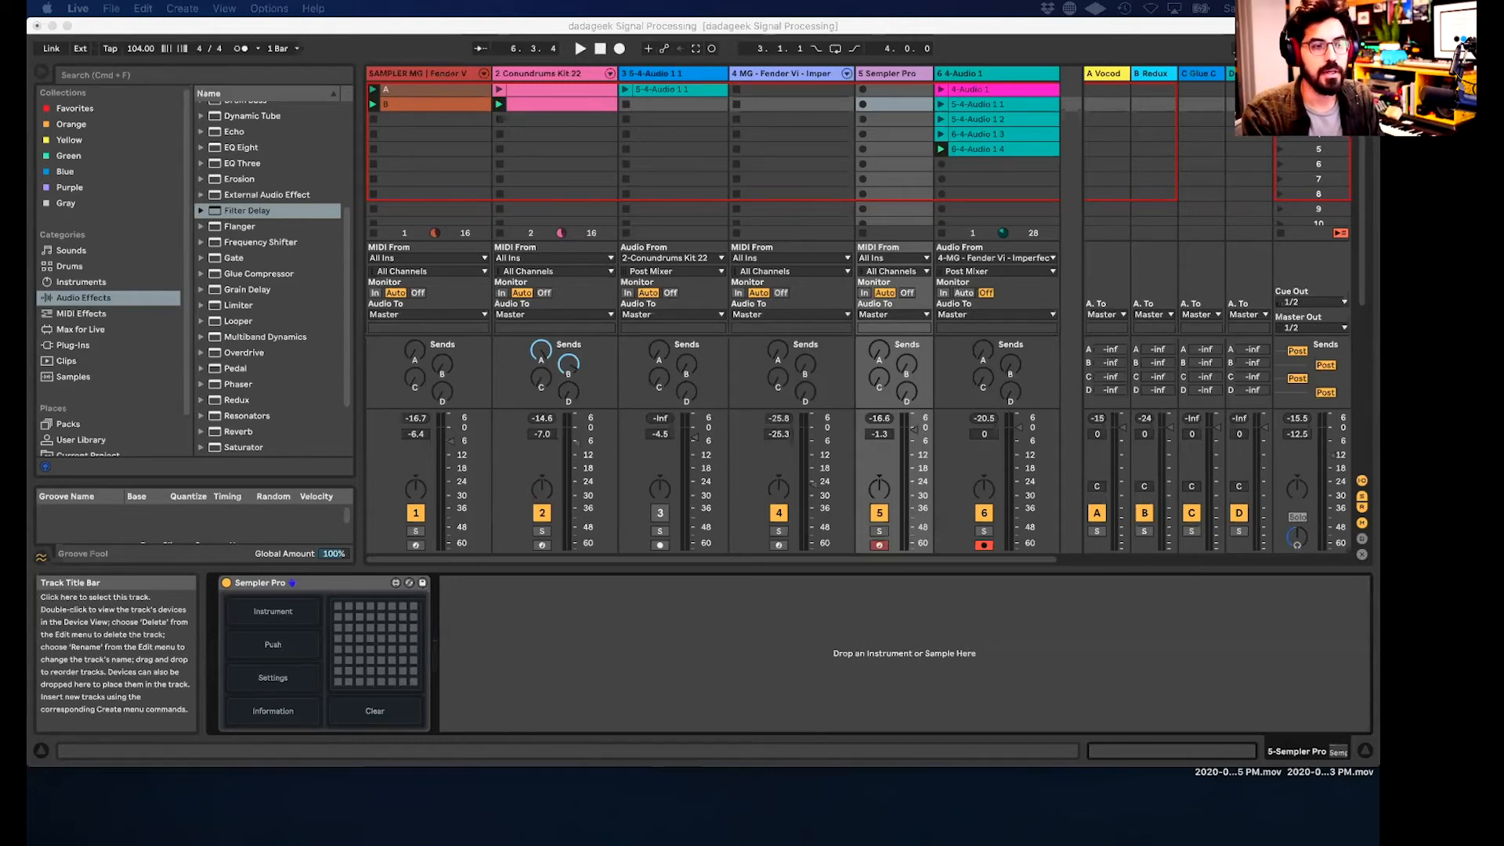
- Select the 6 4-Audio 1 track and its last recorded clip, 6-4-Audio 1 4
{"action": "left_click", "coordinate": [978, 78]}
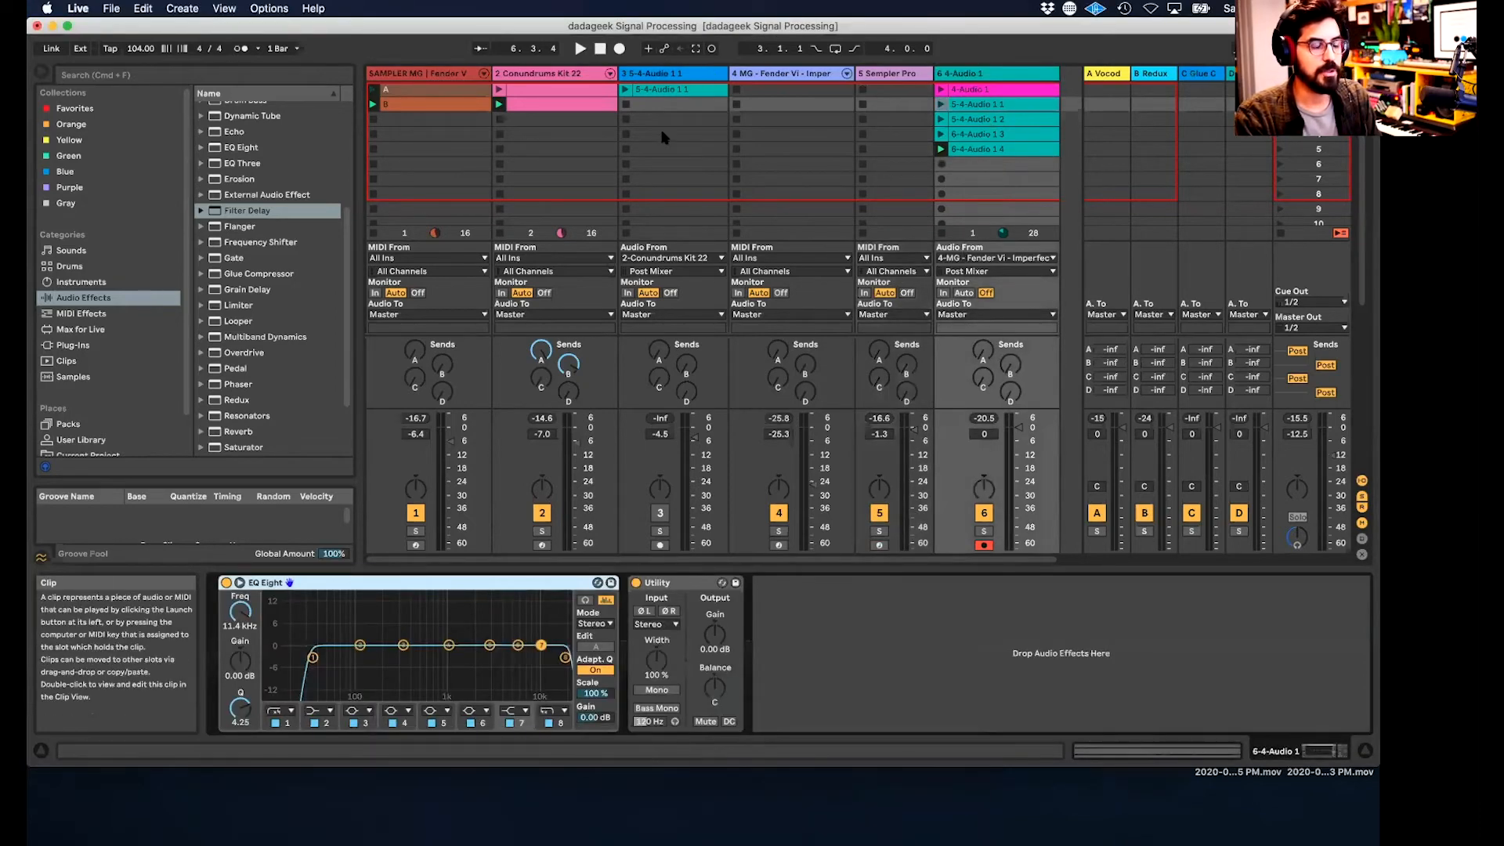
{"action": "left_click", "coordinate": [992, 154]}
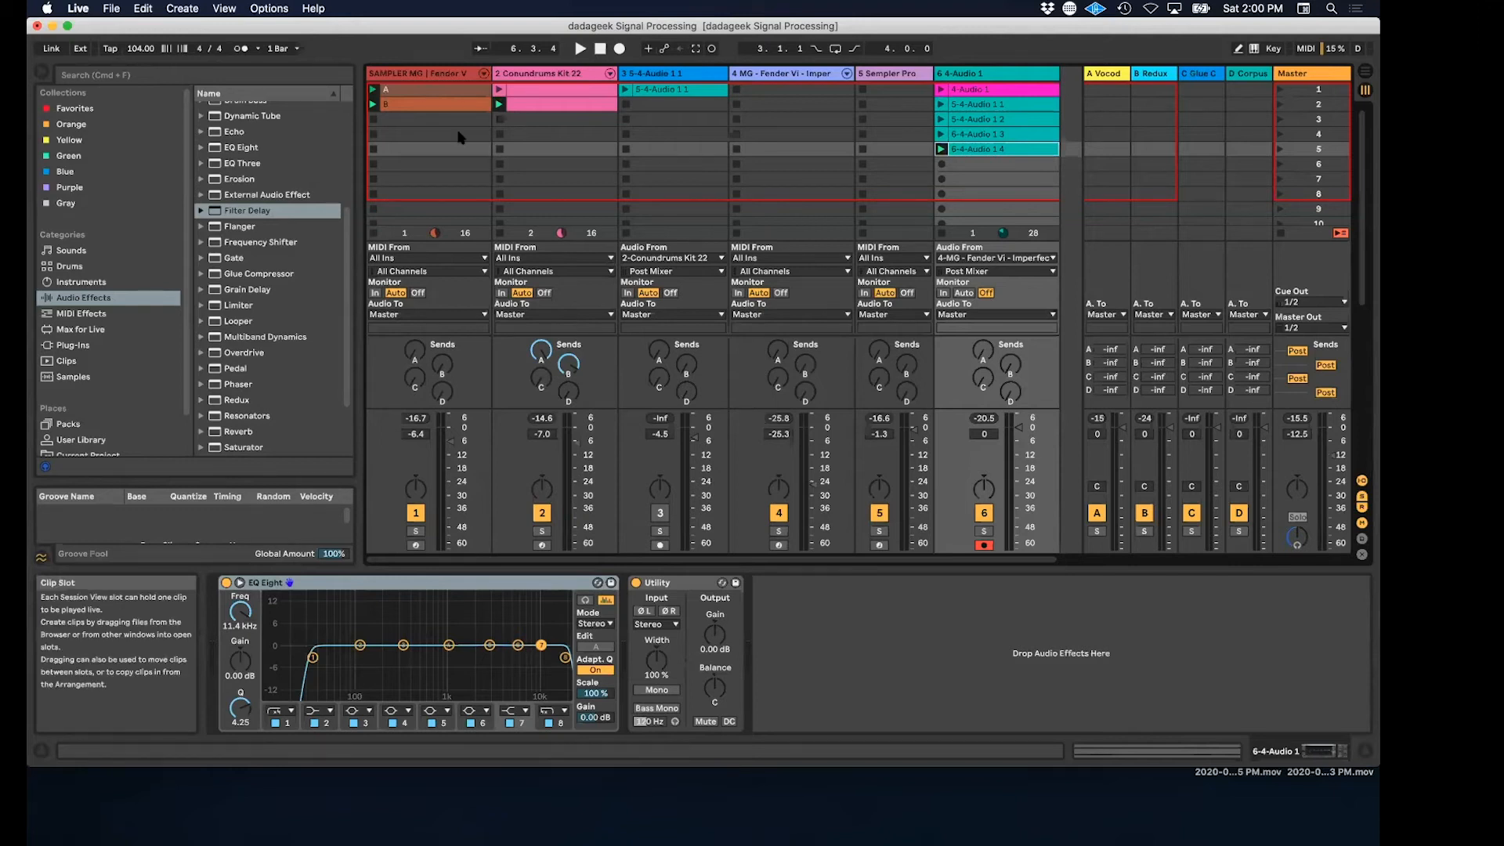
{"action": "scroll", "coordinate": [458, 137], "scroll_direction": "down", "scroll_amount": 3}
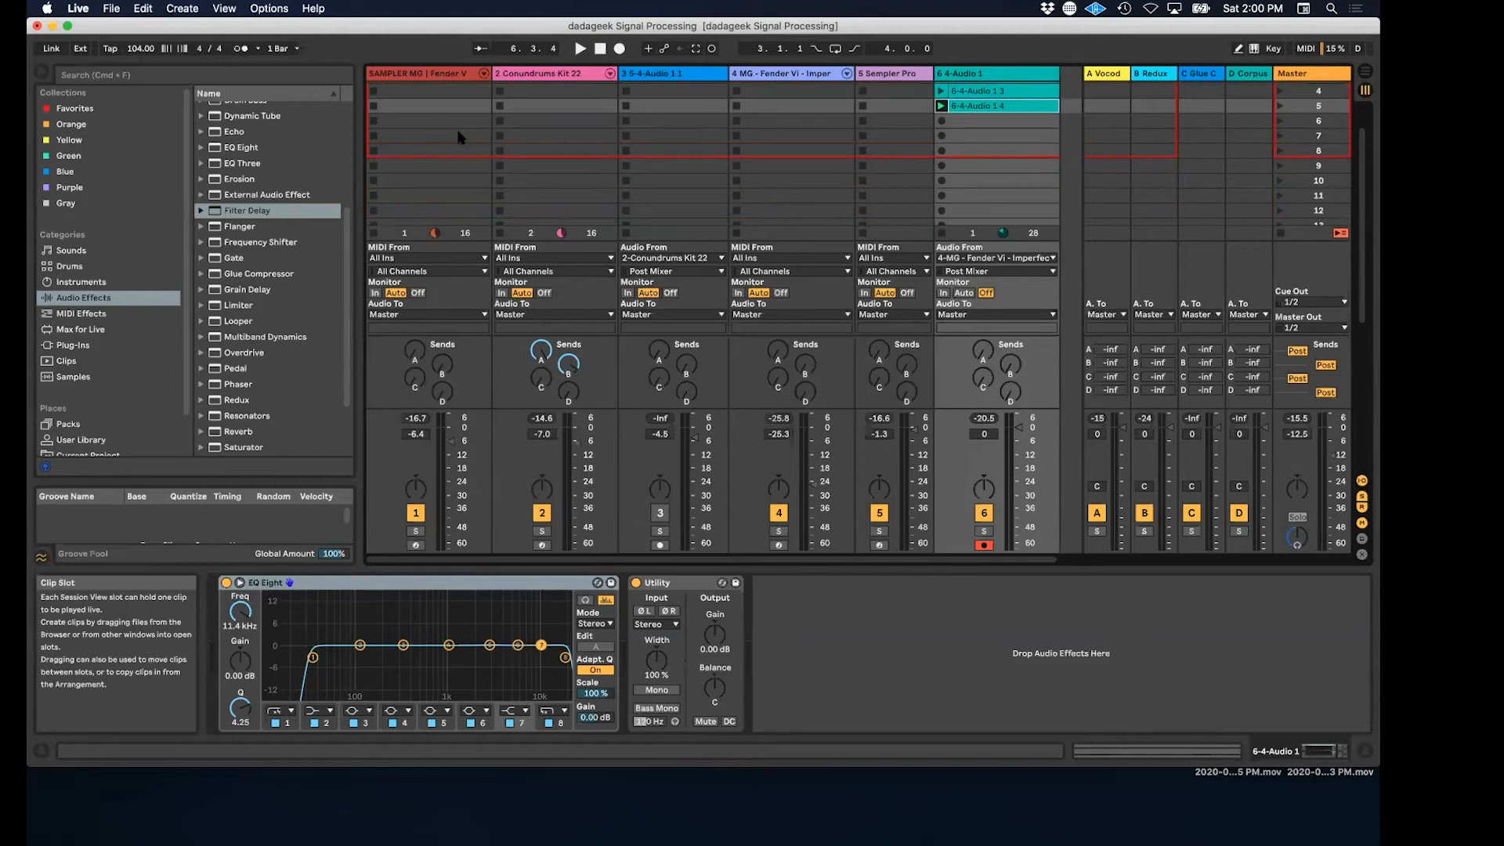
- Switch to the Arrangement view and set the loop region to start at bar 1 and span 36 bars
{"action": "key", "text": "Tab"}
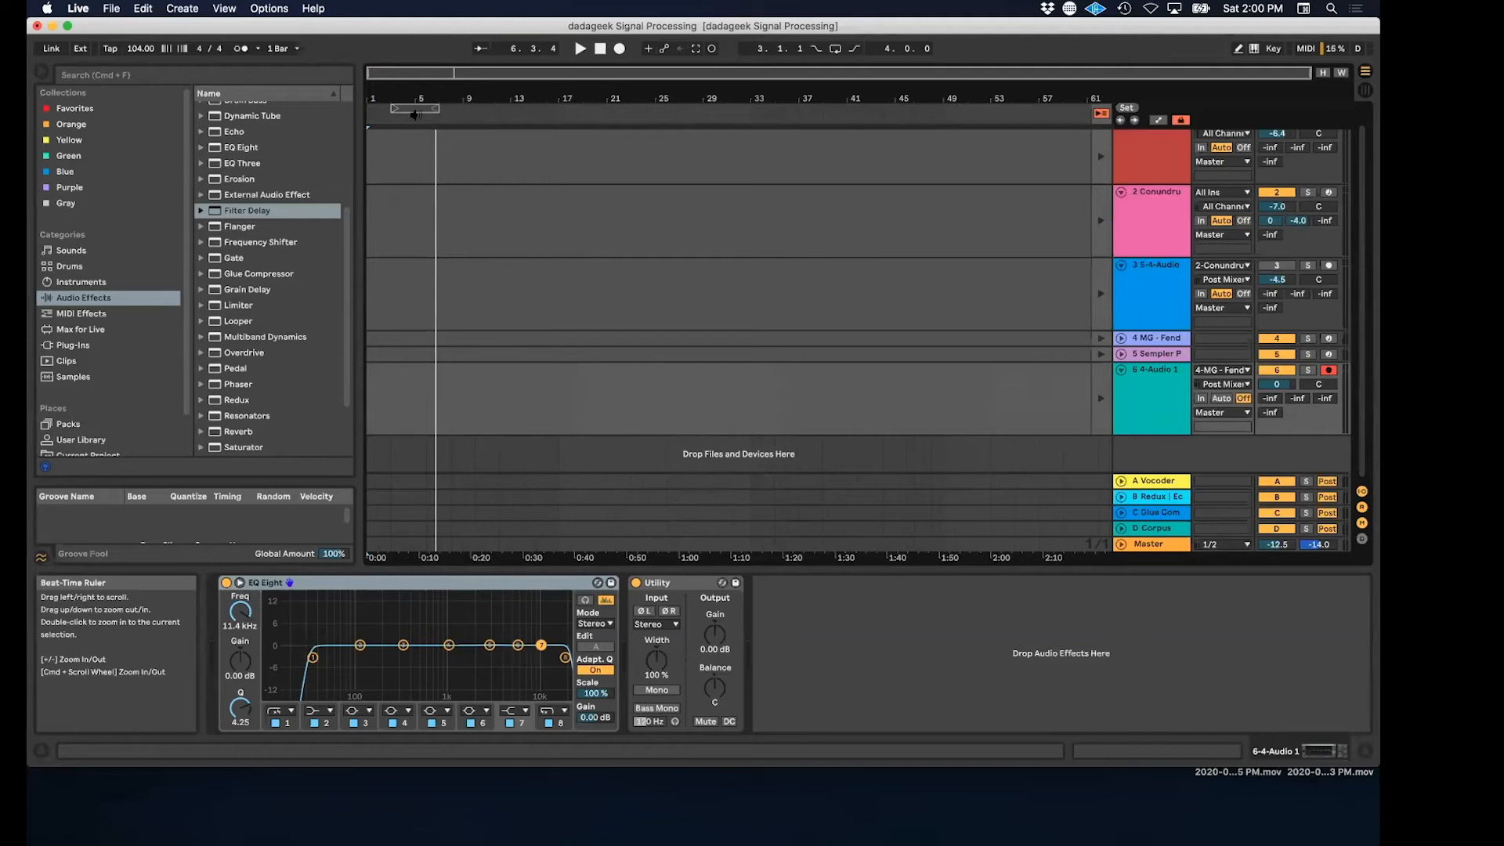
{"action": "left_click_drag", "start_coordinate": [412, 109], "coordinate": [383, 105]}
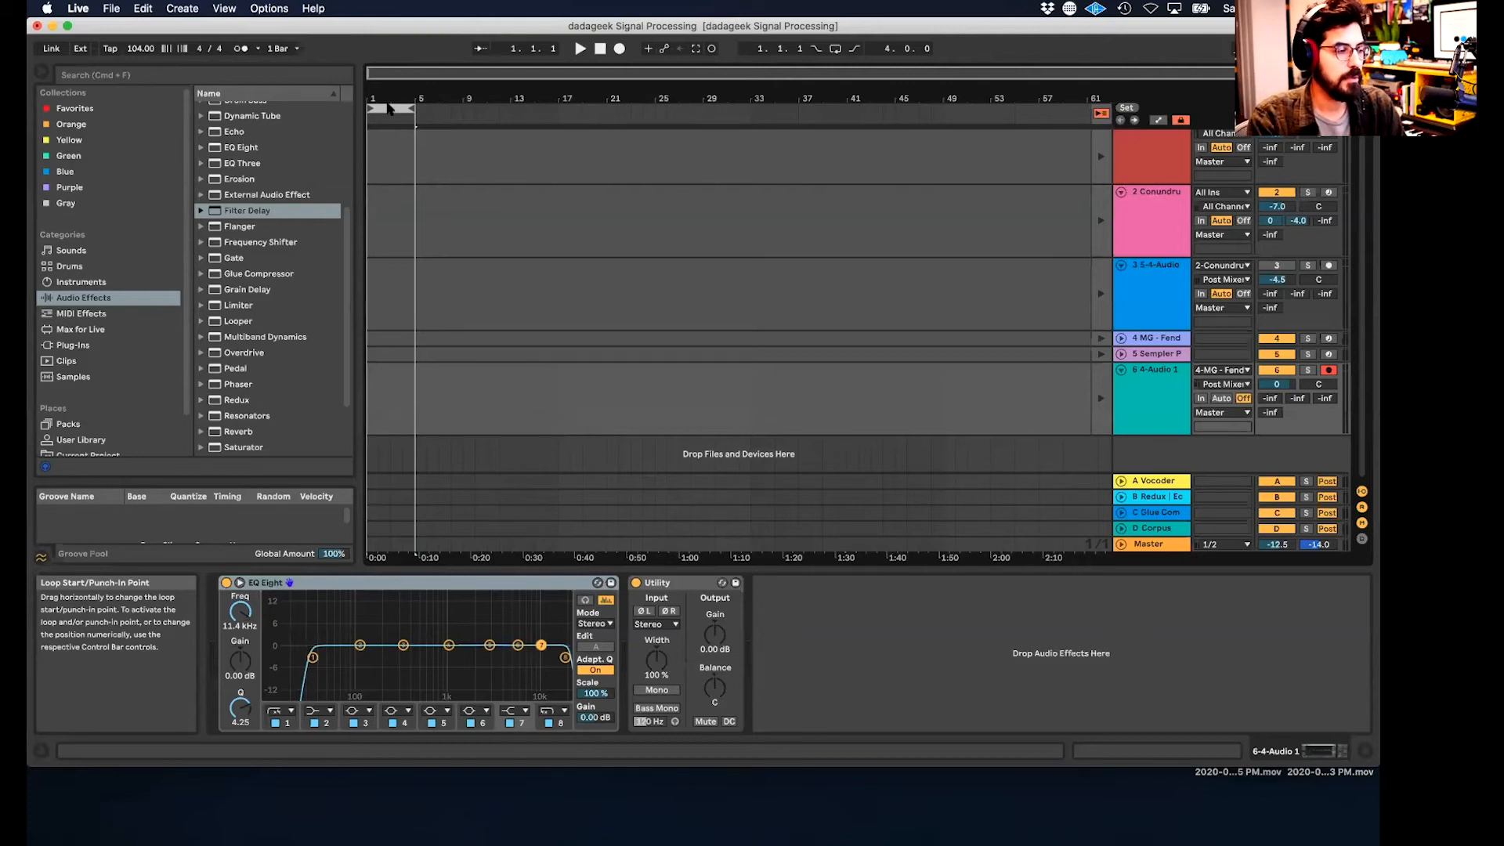
{"action": "left_click_drag", "start_coordinate": [415, 110], "coordinate": [791, 118]}
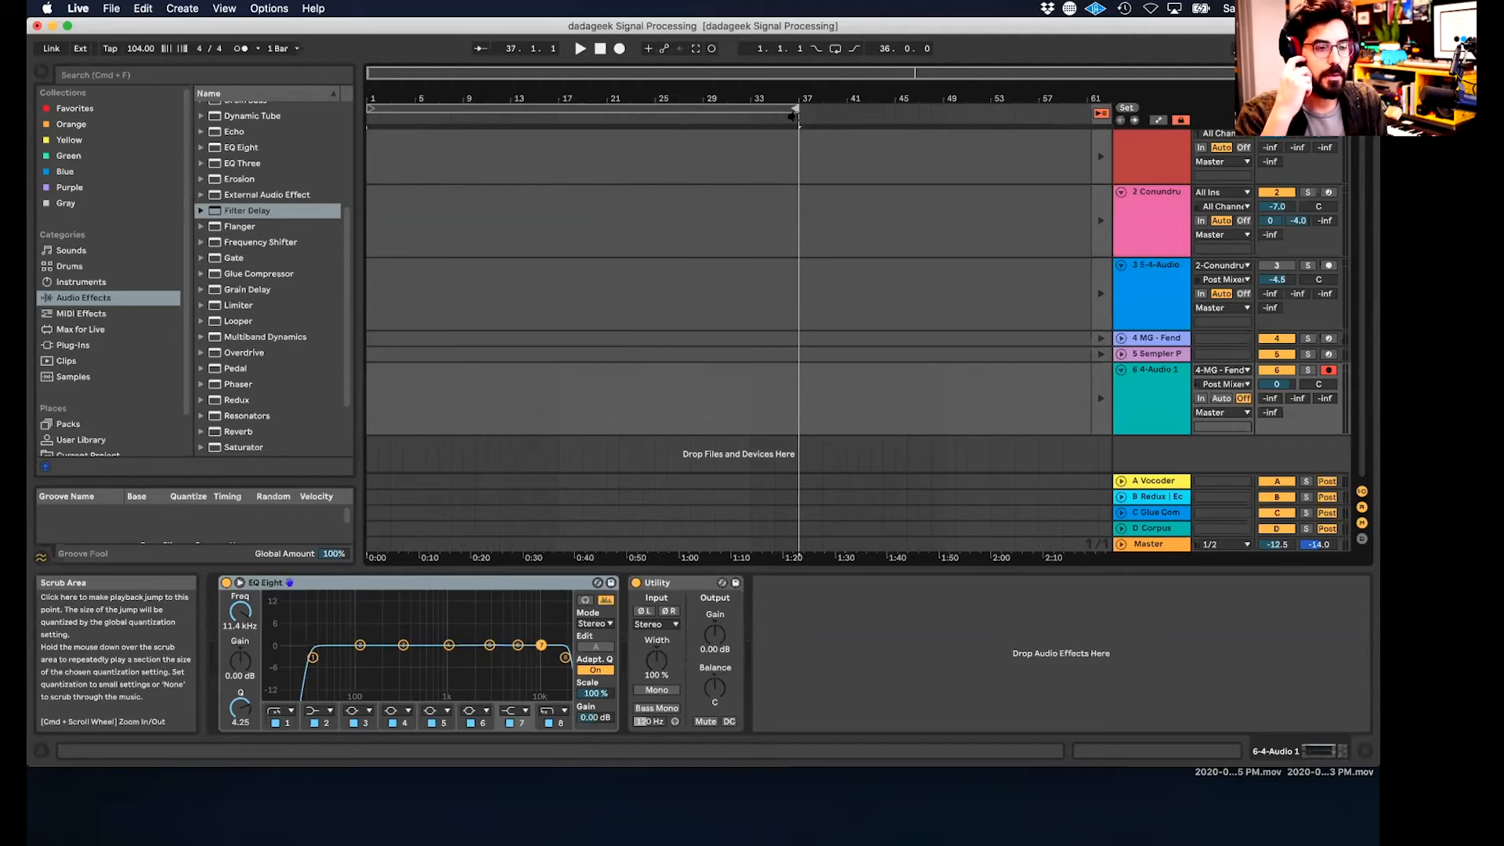
- Start recording into the Arrangement from bar 5 with automation arm enabled, and return to the Session view
{"action": "scroll", "coordinate": [882, 279], "scroll_direction": "up", "scroll_amount": 1}
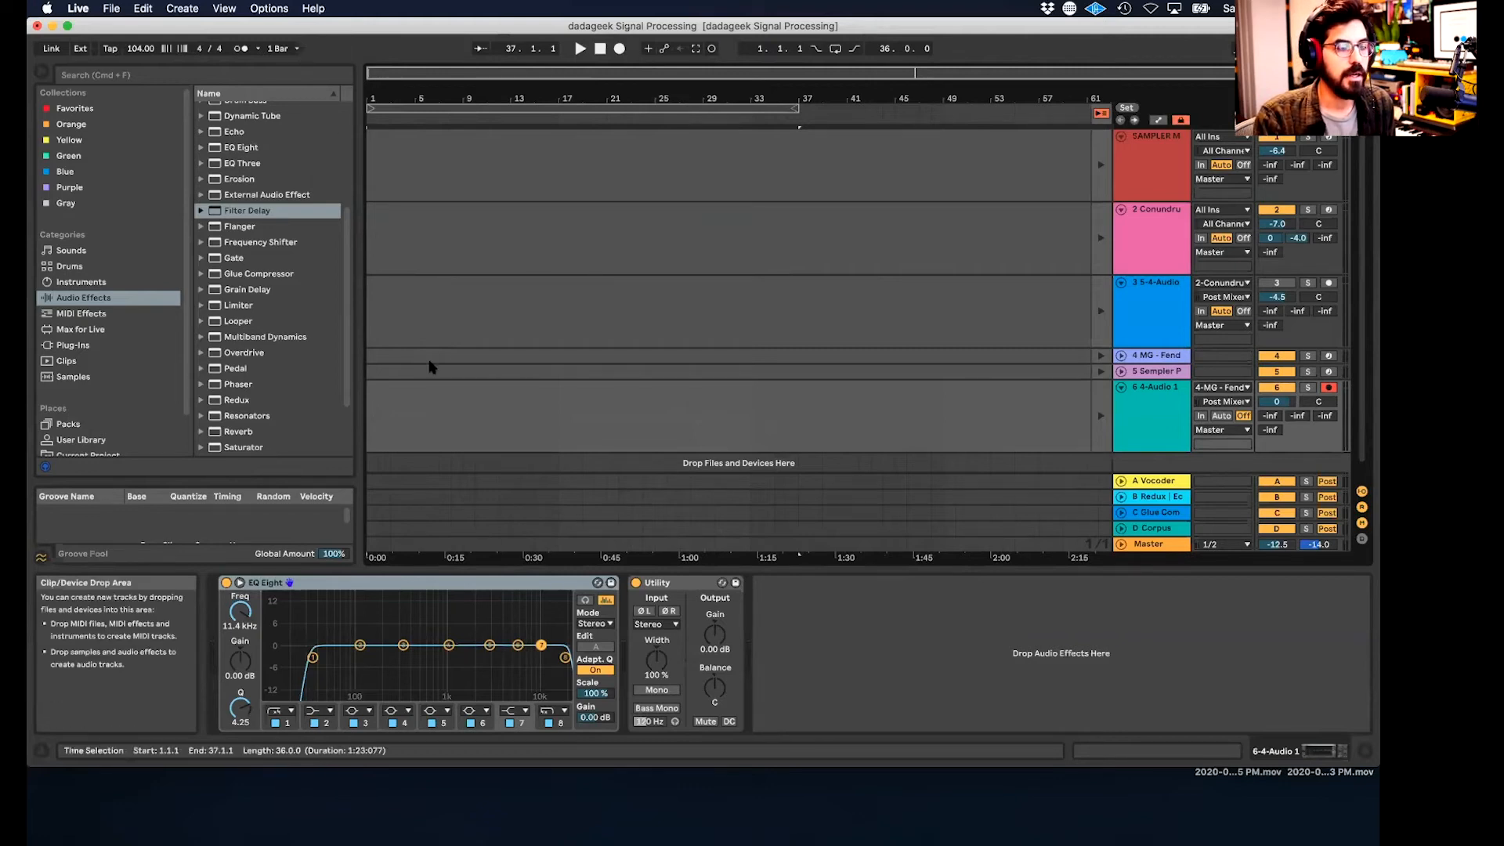
{"action": "left_click", "coordinate": [415, 389]}
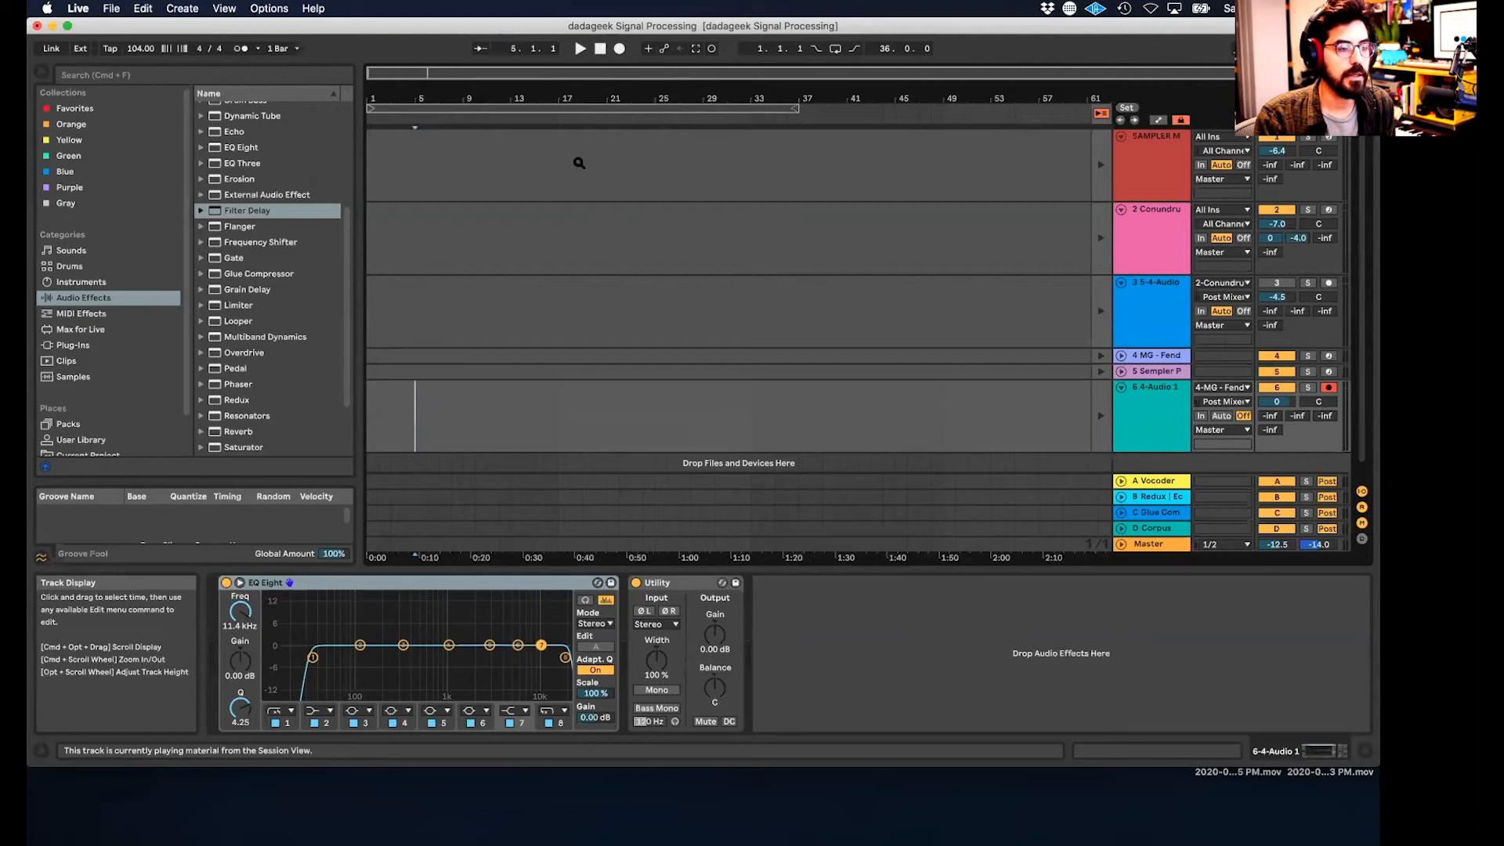
{"action": "left_click", "coordinate": [620, 50]}
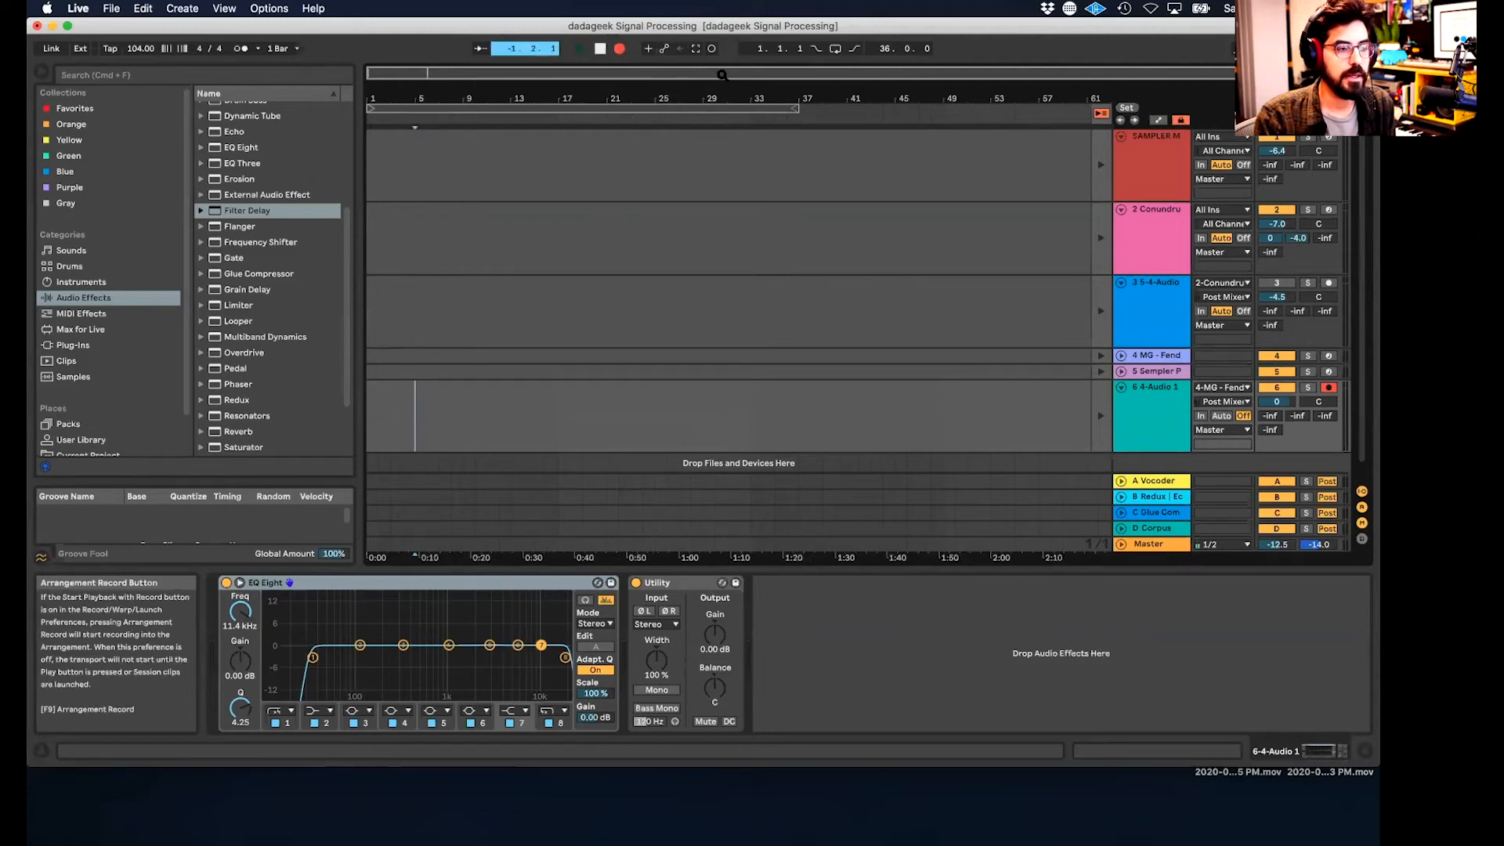
{"action": "left_click", "coordinate": [663, 49]}
{"action": "key", "text": "Tab"}
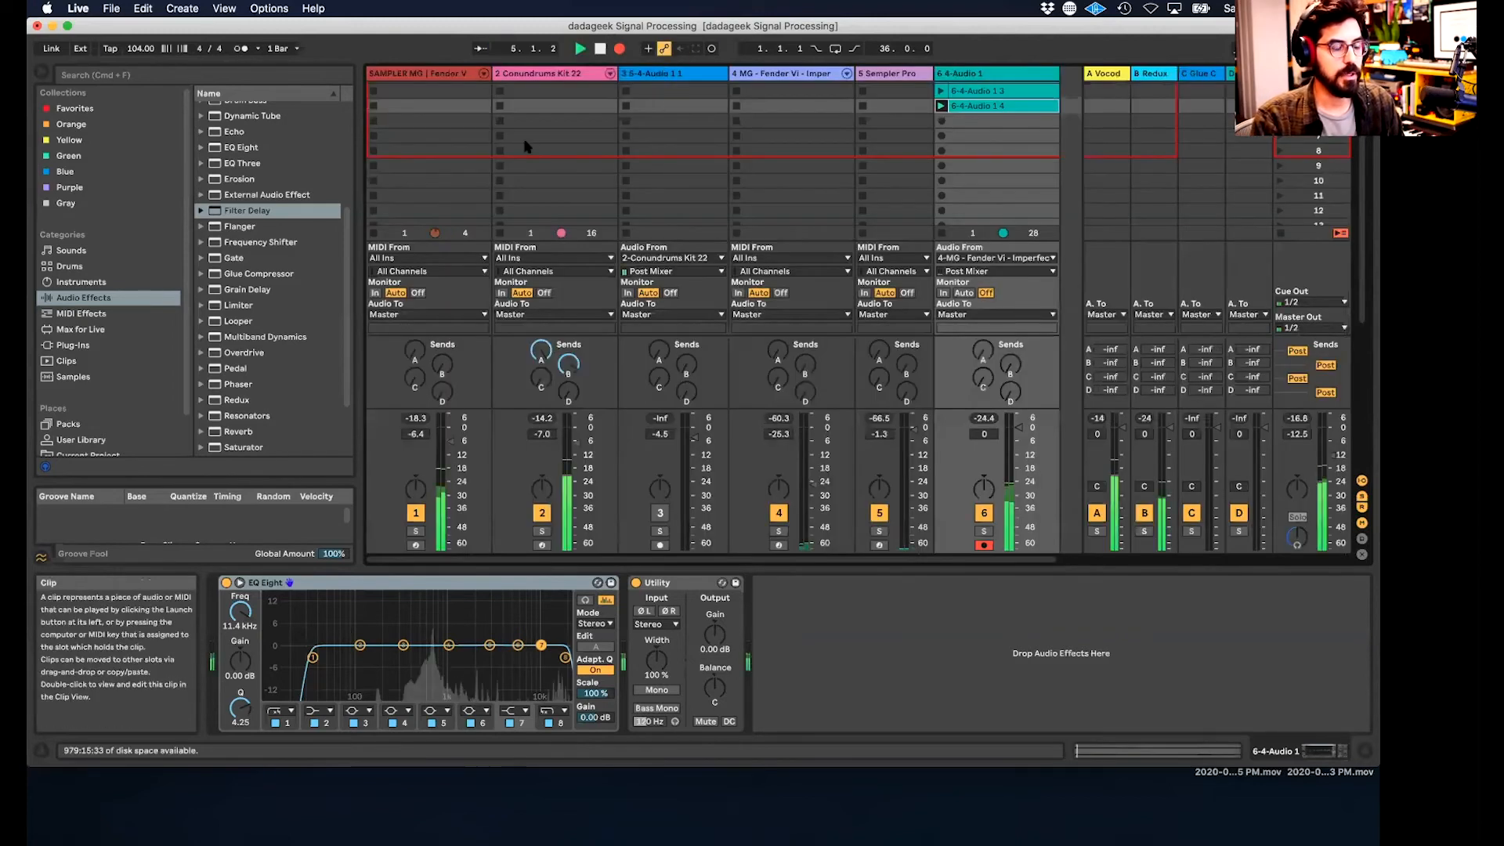
- Record macro changes on the SAMPLER MG track with MIDI arrangement overdub enabled, setting Cutoff to 35 and Delay to 1/4, and stop playback
{"action": "scroll", "coordinate": [553, 134], "scroll_direction": "right", "scroll_amount": 1}
{"action": "scroll", "coordinate": [564, 131], "scroll_direction": "left", "scroll_amount": 1}
{"action": "scroll", "coordinate": [564, 131], "scroll_direction": "up", "scroll_amount": 2}
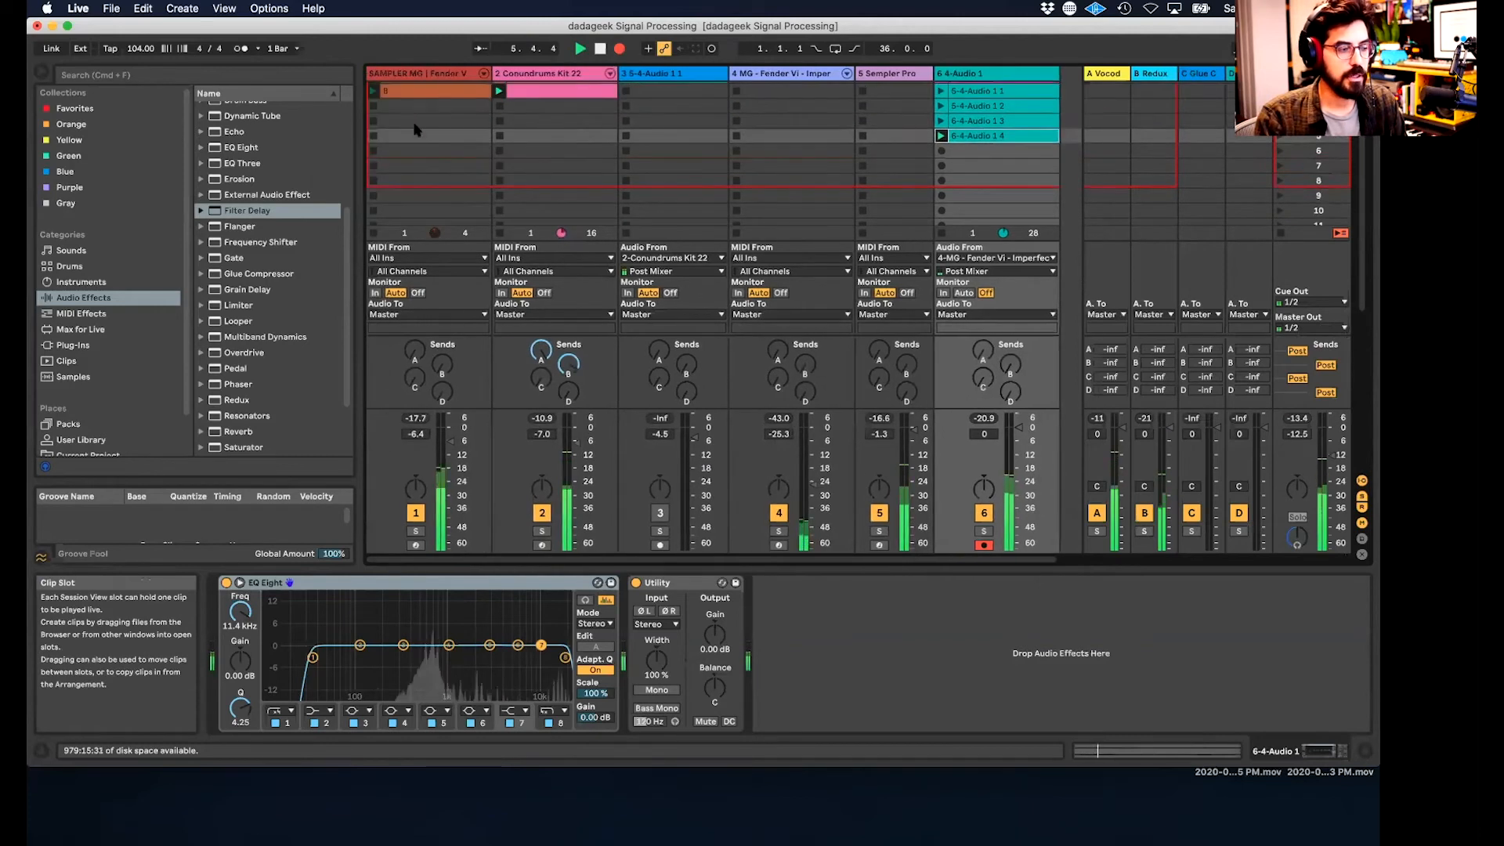
{"action": "left_click", "coordinate": [468, 91]}
{"action": "key", "text": "shift+Tab"}
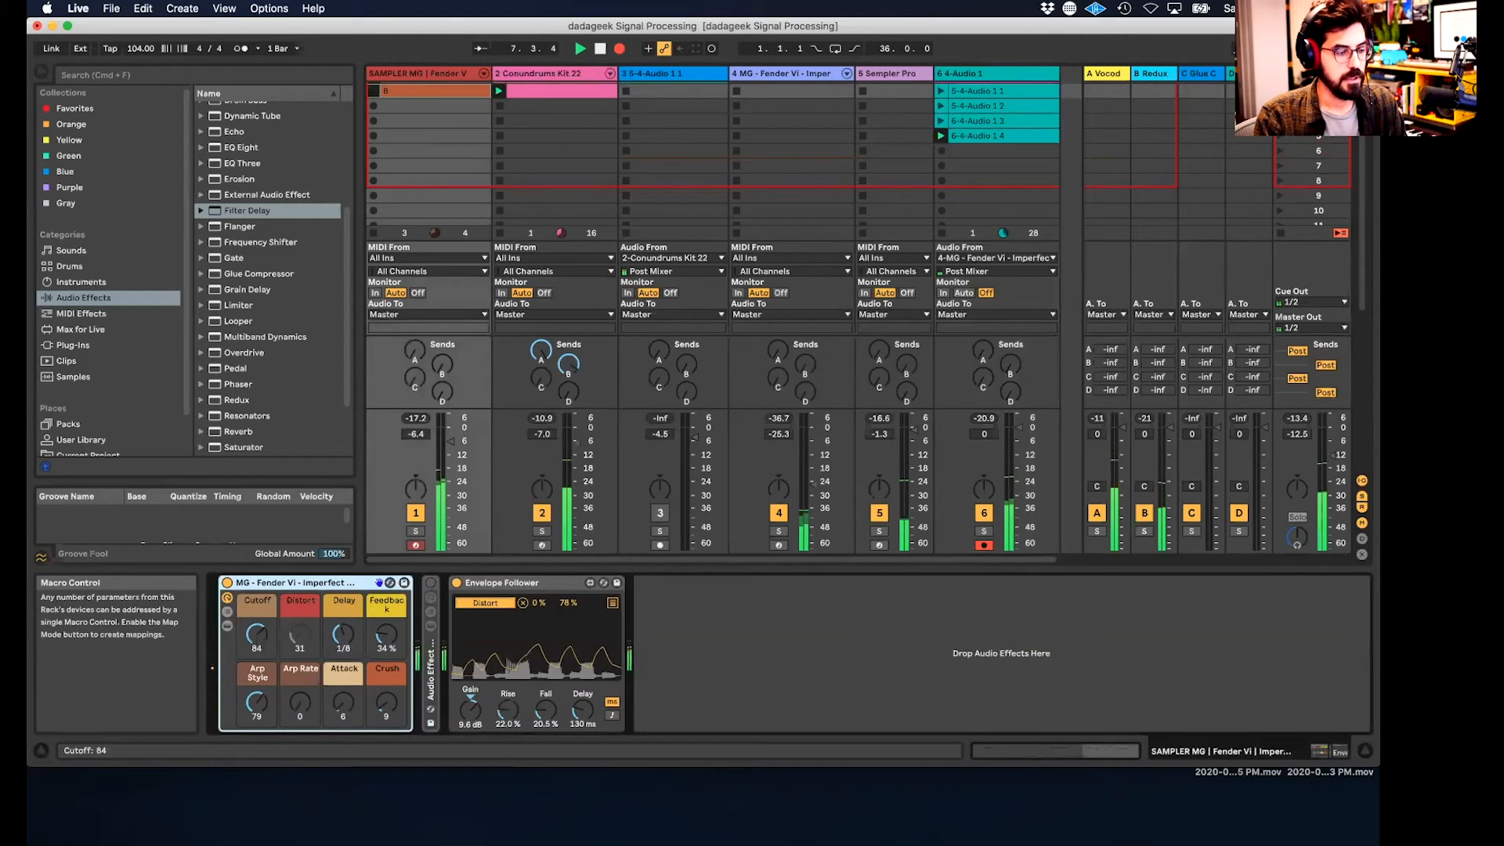
{"action": "left_click_drag", "start_coordinate": [257, 634], "coordinate": [257, 626]}
{"action": "left_click", "coordinate": [649, 49]}
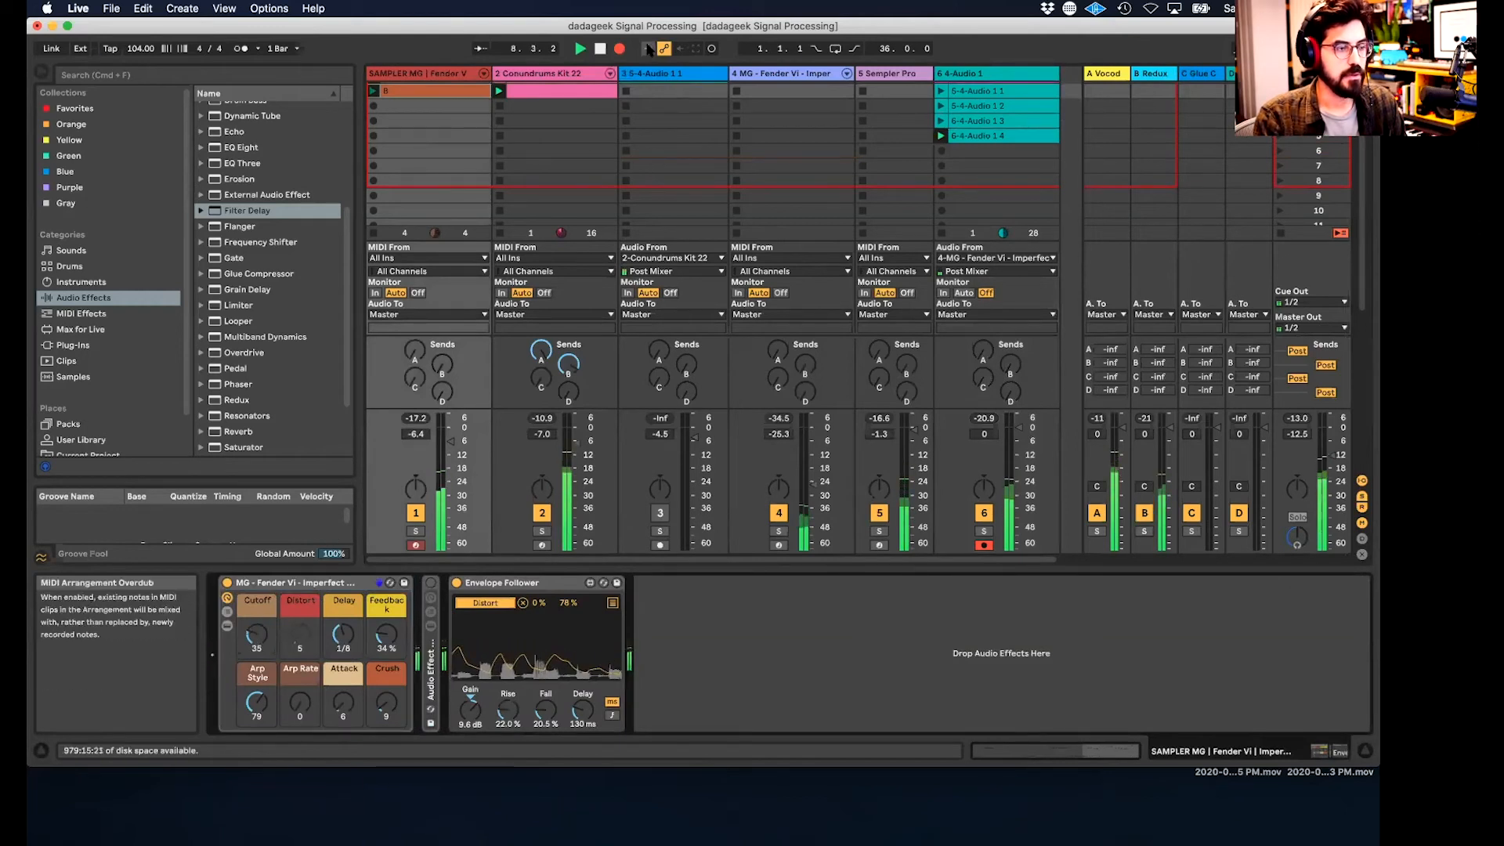
{"action": "left_click_drag", "start_coordinate": [343, 636], "coordinate": [343, 626]}
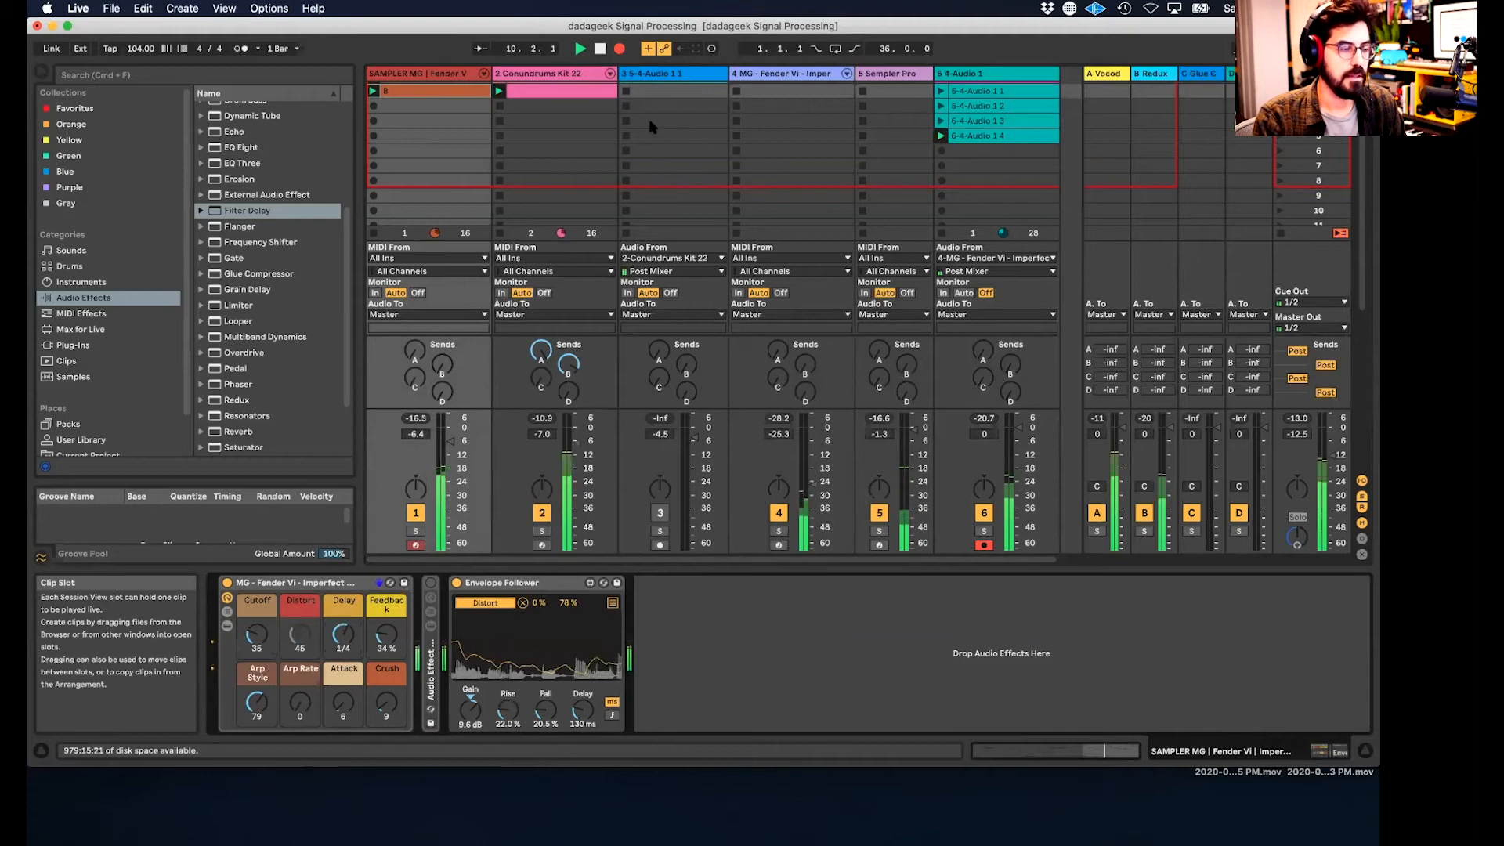
{"action": "key", "text": "space"}
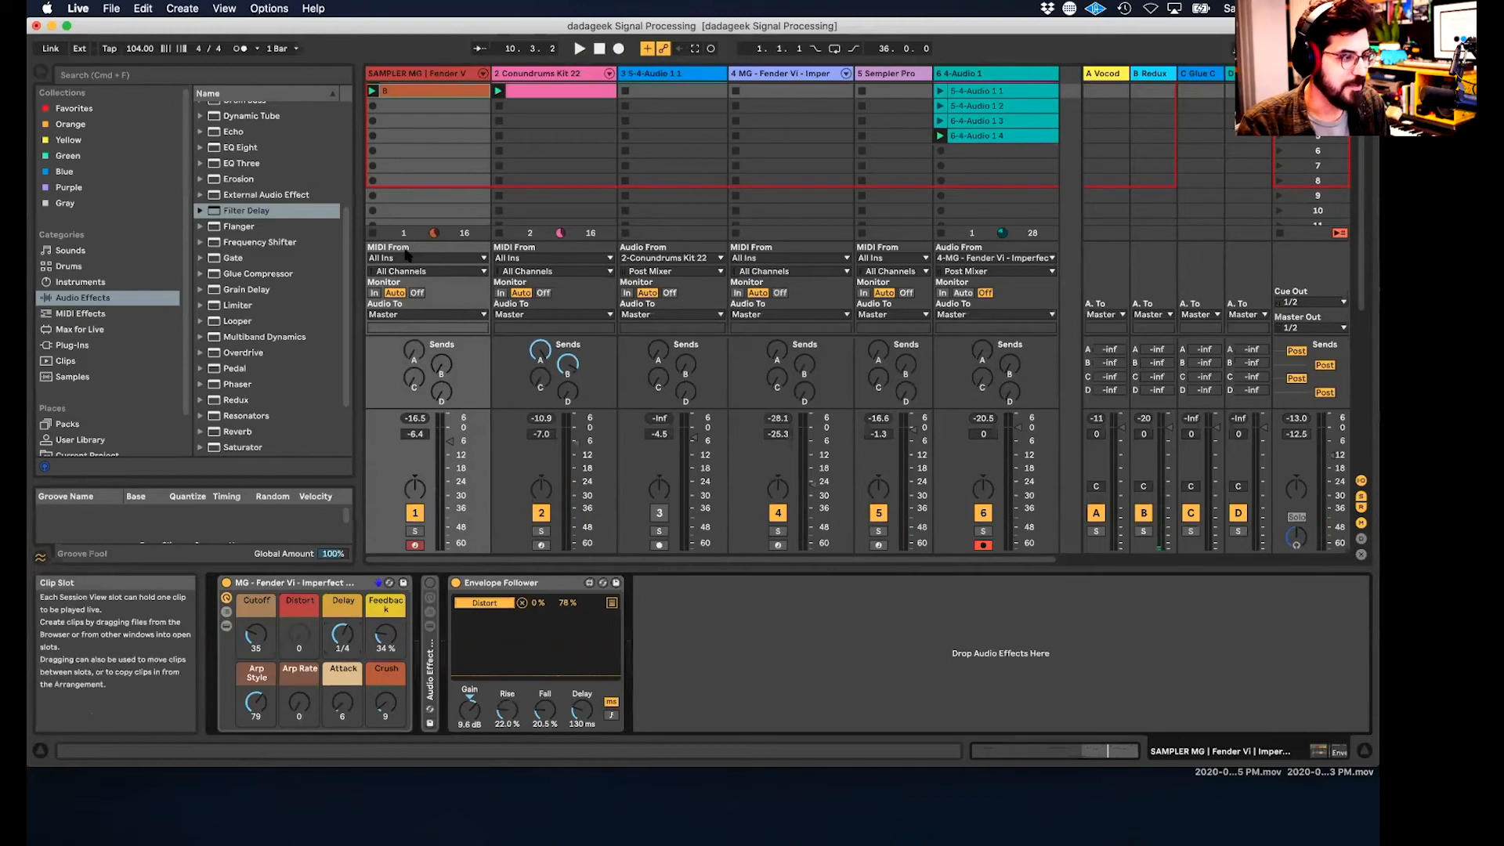
- Examine the clips recorded in the Arrangement view on the SAMPLER MG, Conundrums Kit and 6 4-Audio 1 tracks by selecting them
{"action": "key", "text": "Tab"}
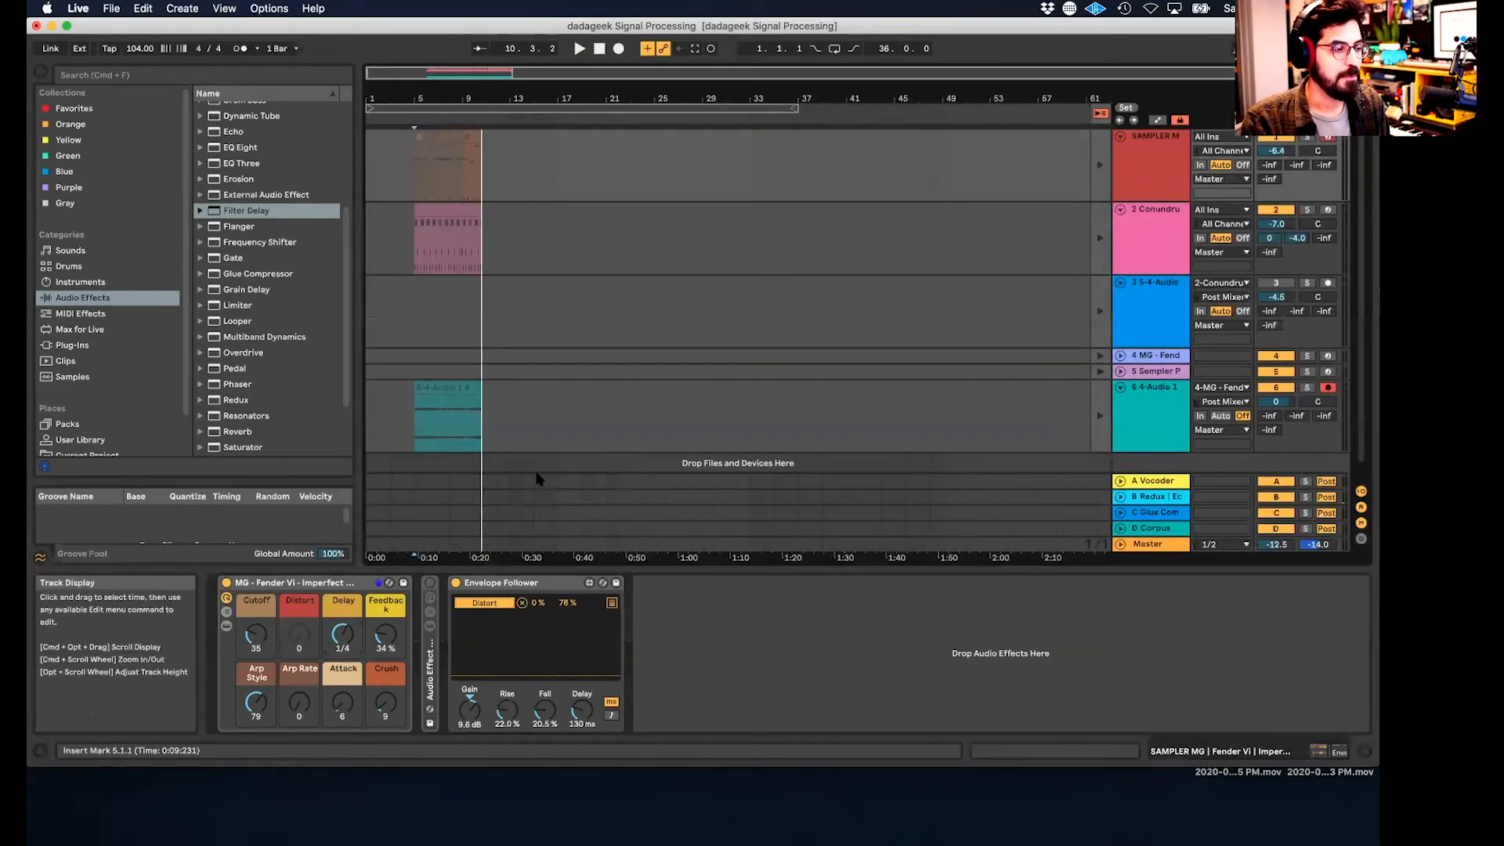
{"action": "scroll", "coordinate": [460, 381], "scroll_direction": "down", "scroll_amount": 1}
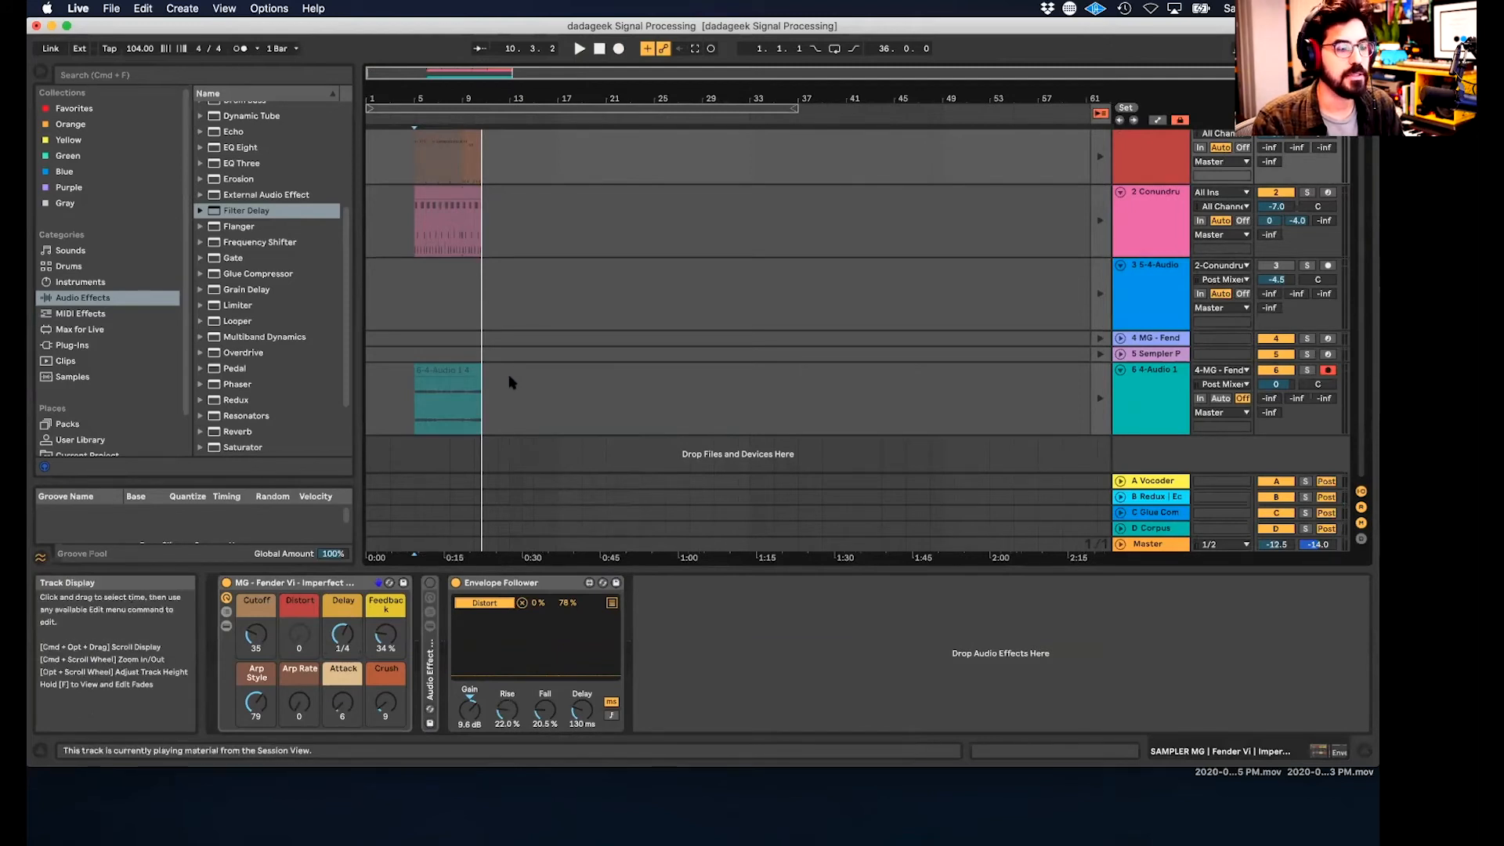
{"action": "scroll", "coordinate": [507, 383], "scroll_direction": "up", "scroll_amount": 1}
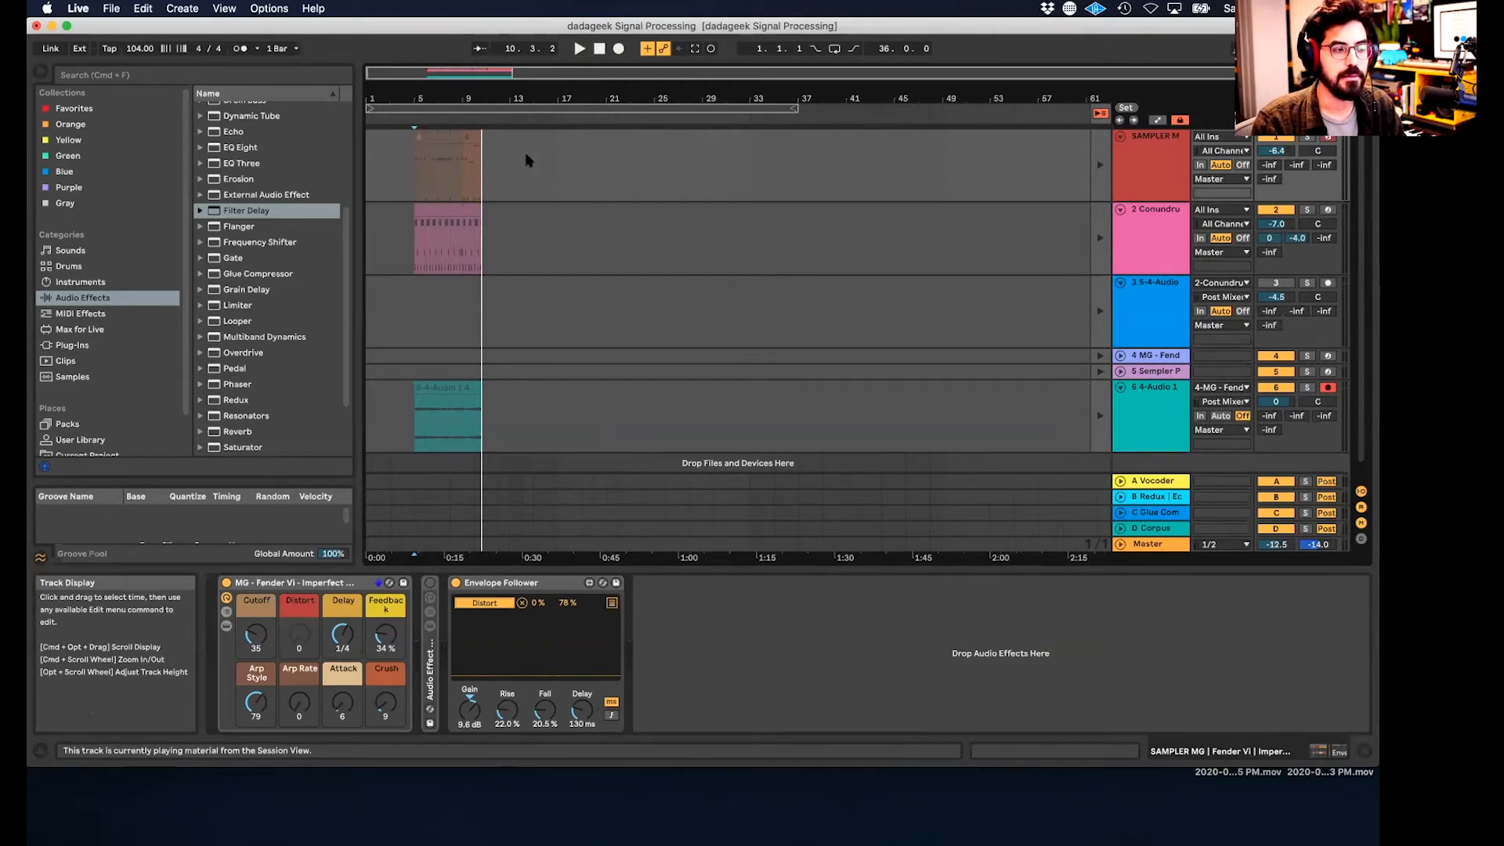
{"action": "left_click", "coordinate": [446, 132]}
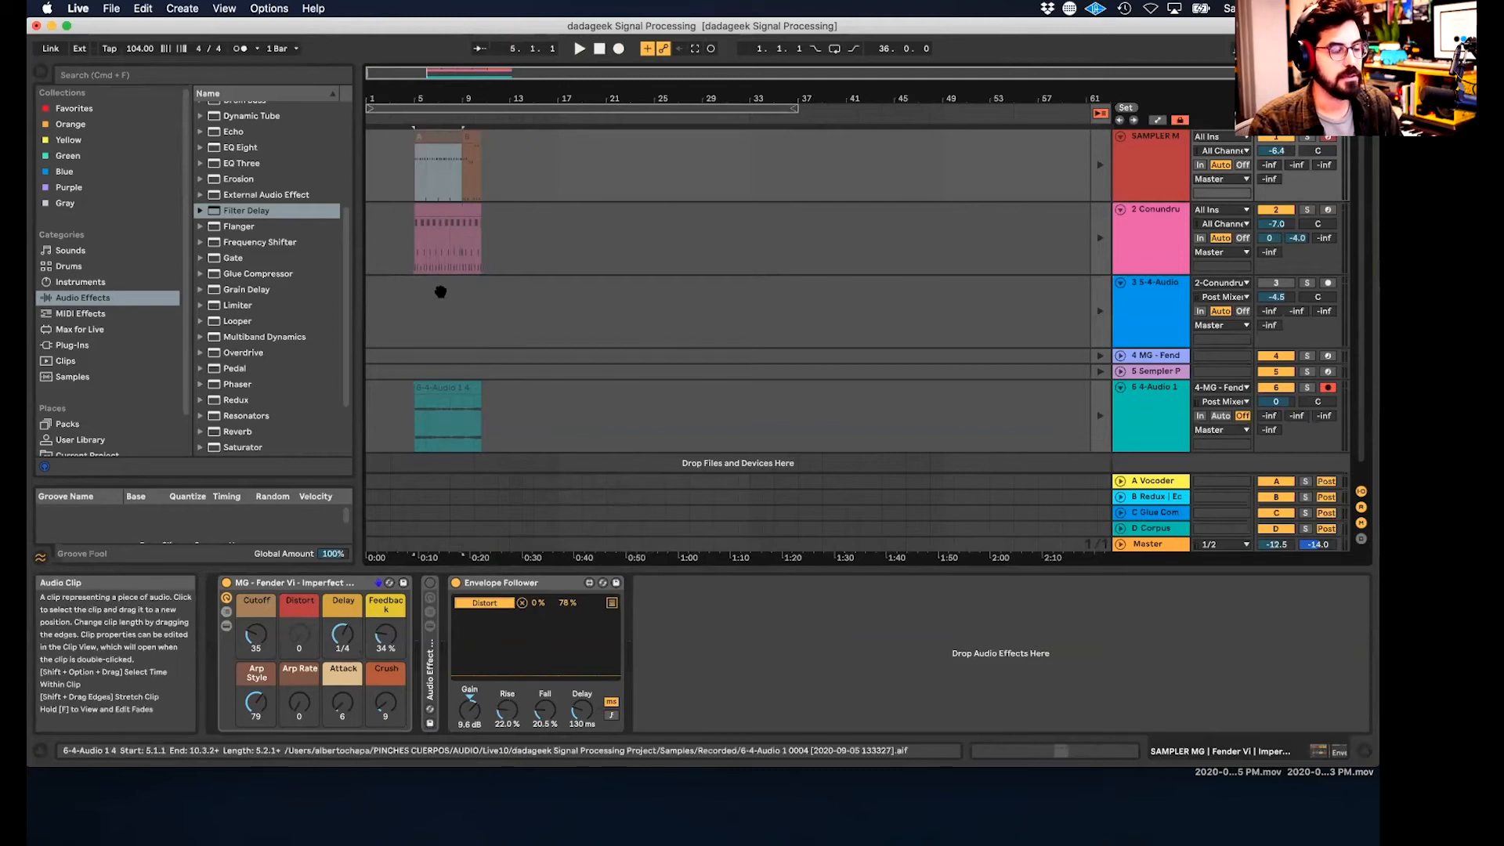
{"action": "left_click", "coordinate": [440, 388], "text": "shift"}
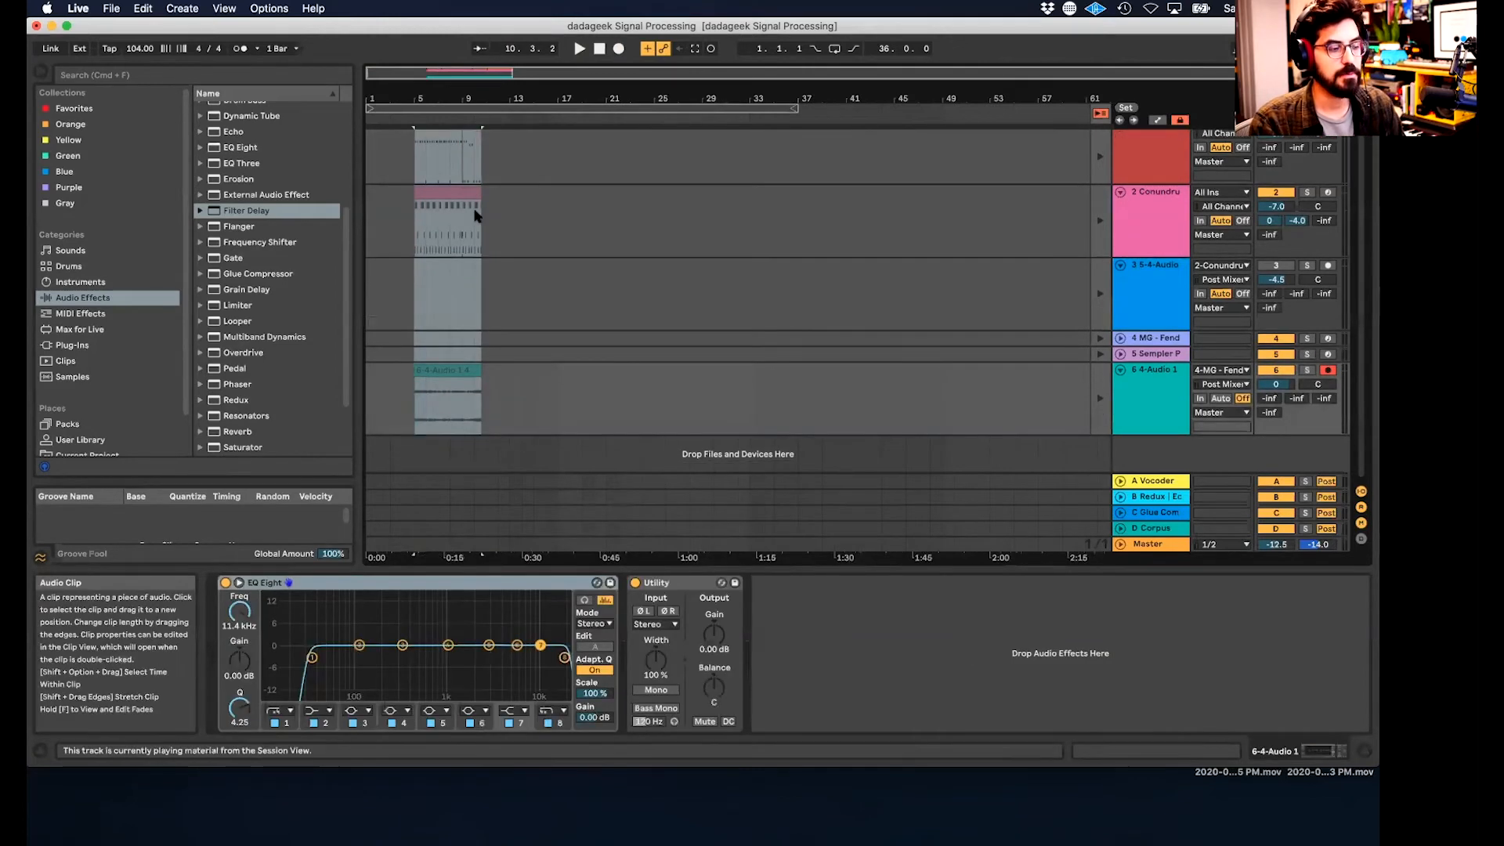
{"action": "scroll", "coordinate": [470, 202], "scroll_direction": "up", "scroll_amount": 1}
{"action": "left_click", "coordinate": [440, 235]}
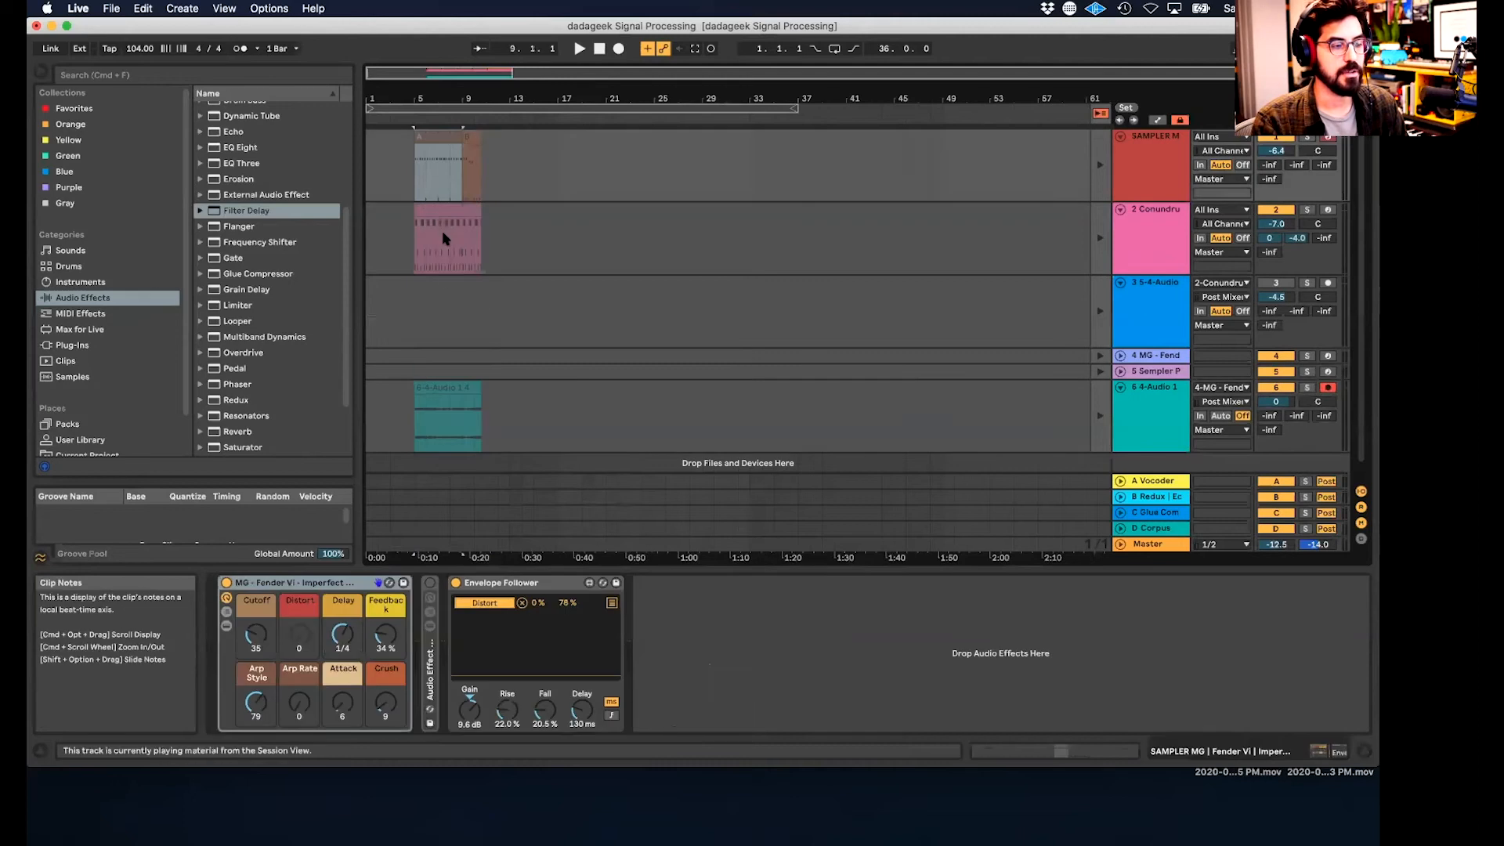
{"action": "left_click", "coordinate": [448, 287]}
{"action": "mouse_move", "coordinate": [433, 230]}
{"action": "left_mouse_down"}
{"action": "mouse_move", "coordinate": [430, 208]}
{"action": "mouse_move", "coordinate": [597, 219]}
{"action": "mouse_move", "coordinate": [447, 235]}
{"action": "mouse_move", "coordinate": [430, 223]}
{"action": "left_mouse_up"}
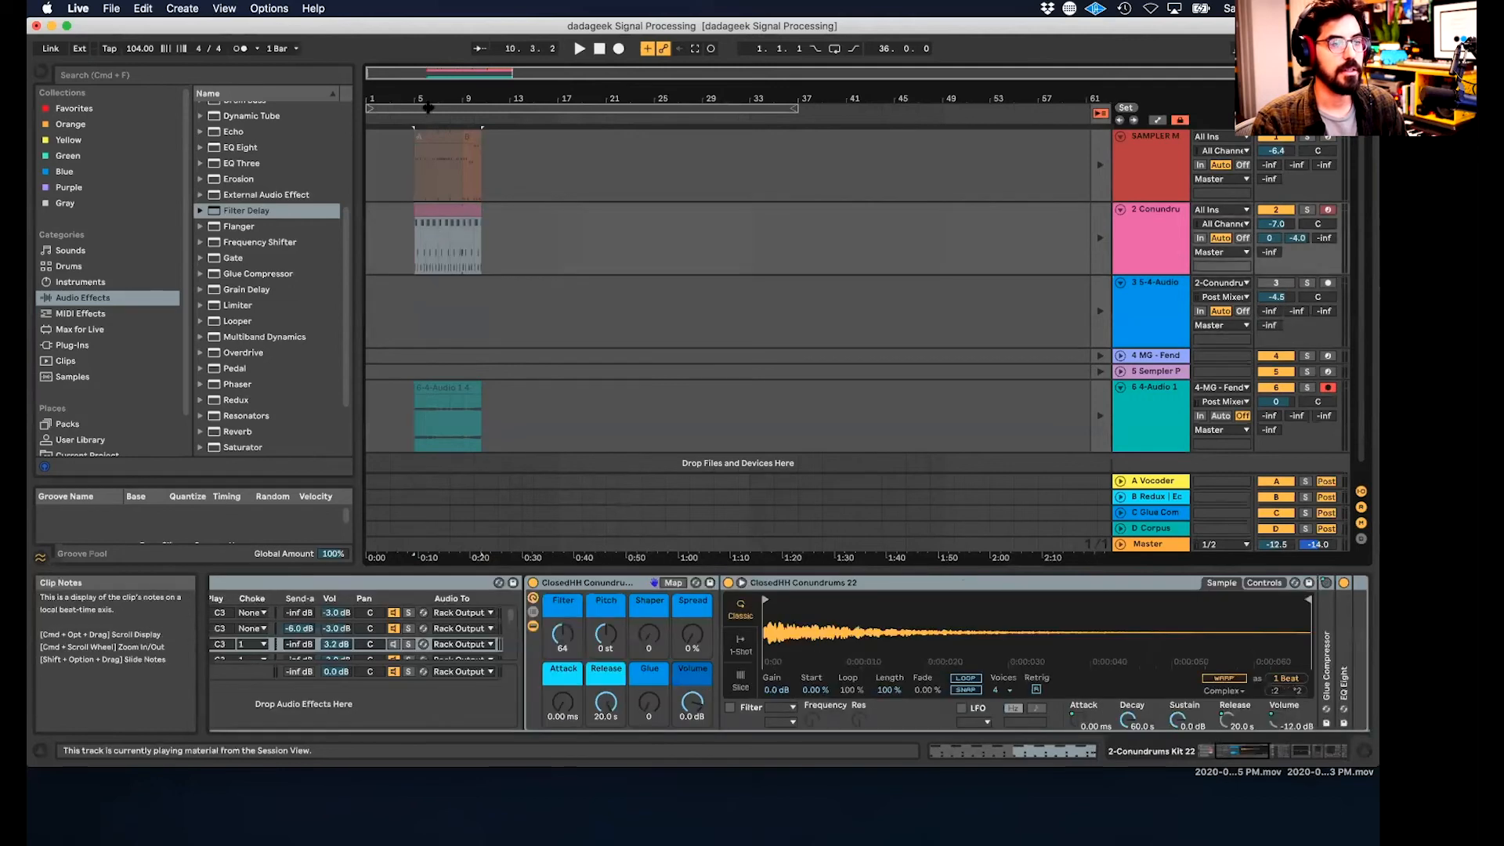
- Switch all tracks from the Session clips back to the Arrangement's recorded material
{"action": "mouse_move", "coordinate": [423, 99]}
{"action": "left_mouse_down"}
{"action": "mouse_move", "coordinate": [422, 114]}
{"action": "mouse_move", "coordinate": [423, 99]}
{"action": "left_mouse_up"}
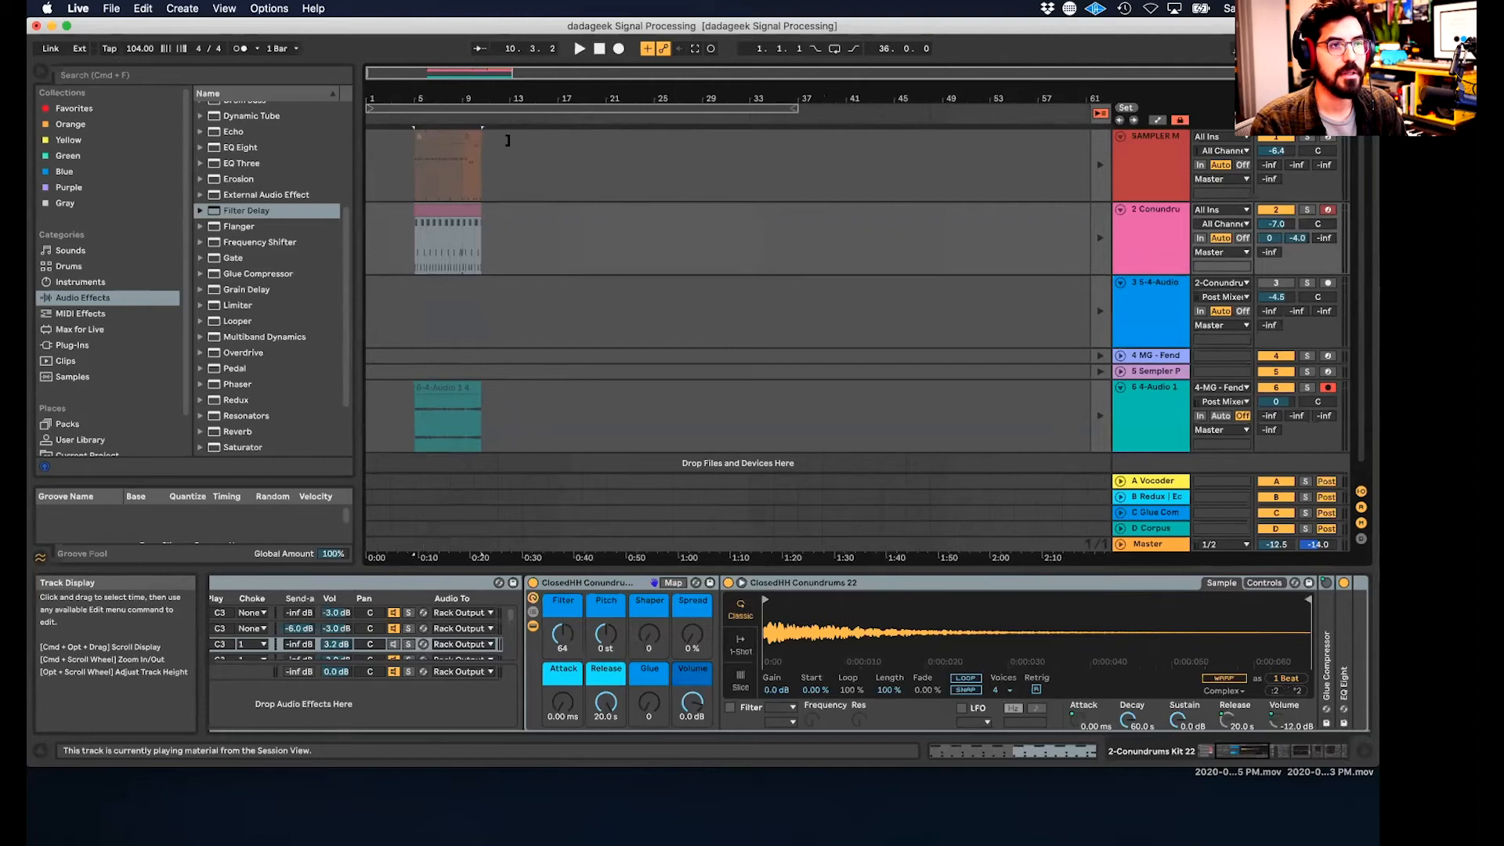
{"action": "mouse_move", "coordinate": [420, 98]}
{"action": "left_mouse_down"}
{"action": "mouse_move", "coordinate": [421, 118]}
{"action": "mouse_move", "coordinate": [420, 91]}
{"action": "left_mouse_up"}
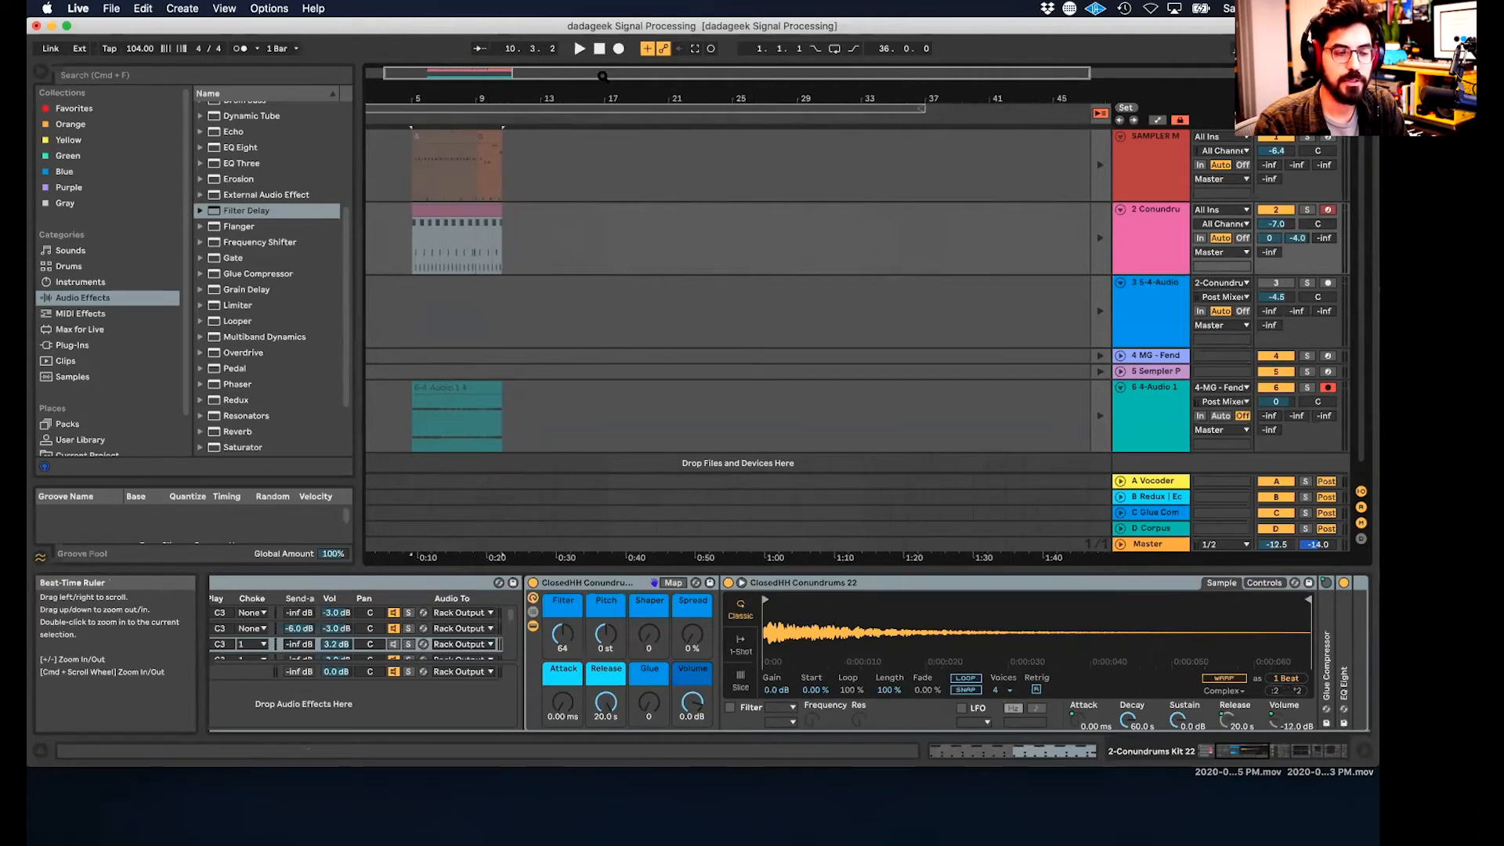
{"action": "left_click", "coordinate": [1099, 115]}
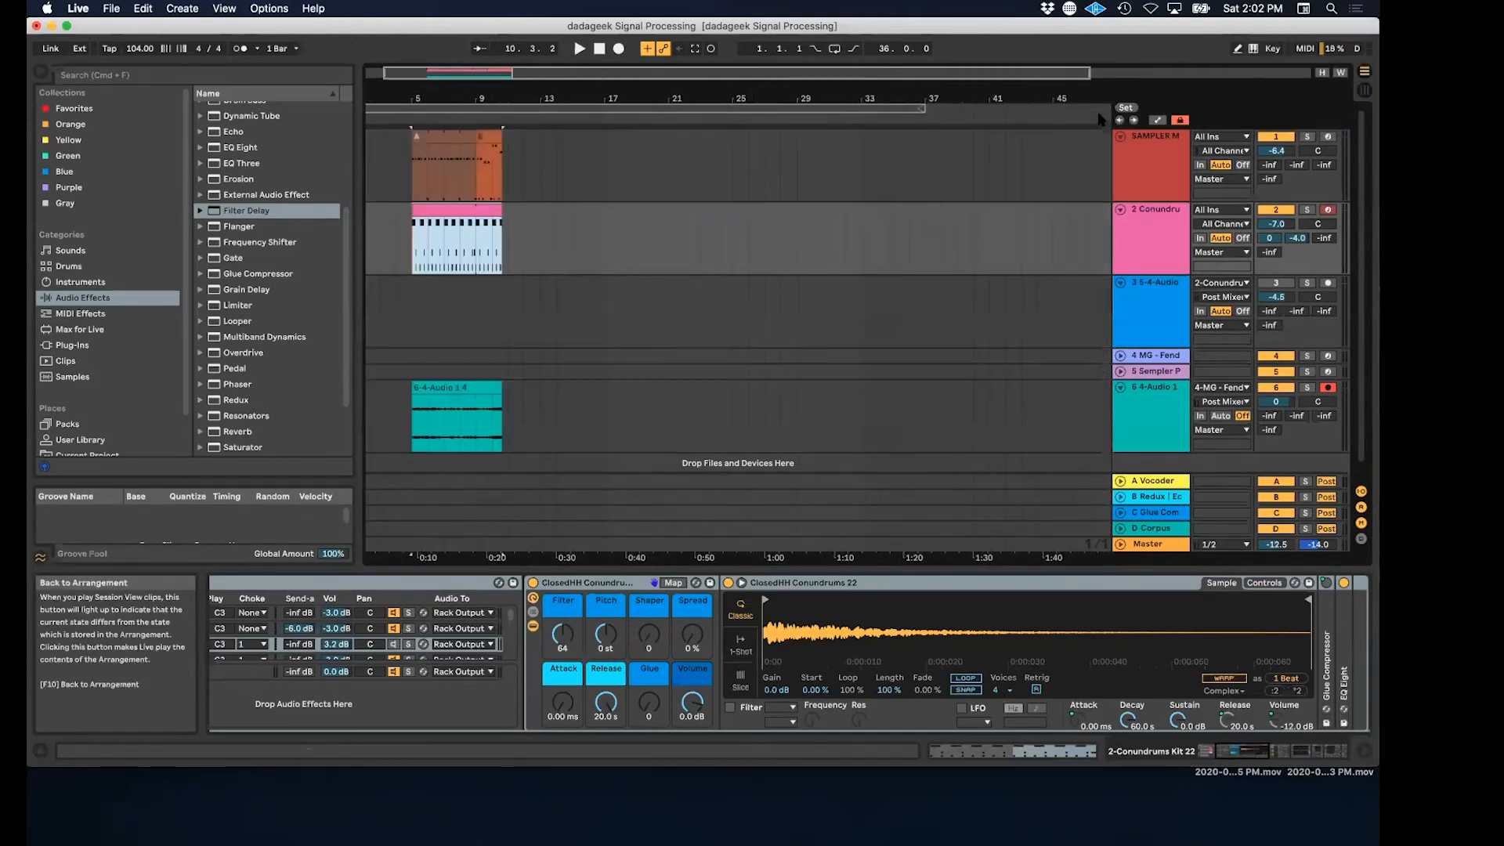
- Delete all recorded material on tracks 1 to 6 between bars 1 and 15 of the Arrangement
{"action": "scroll", "coordinate": [576, 191], "scroll_direction": "left", "scroll_amount": 2}
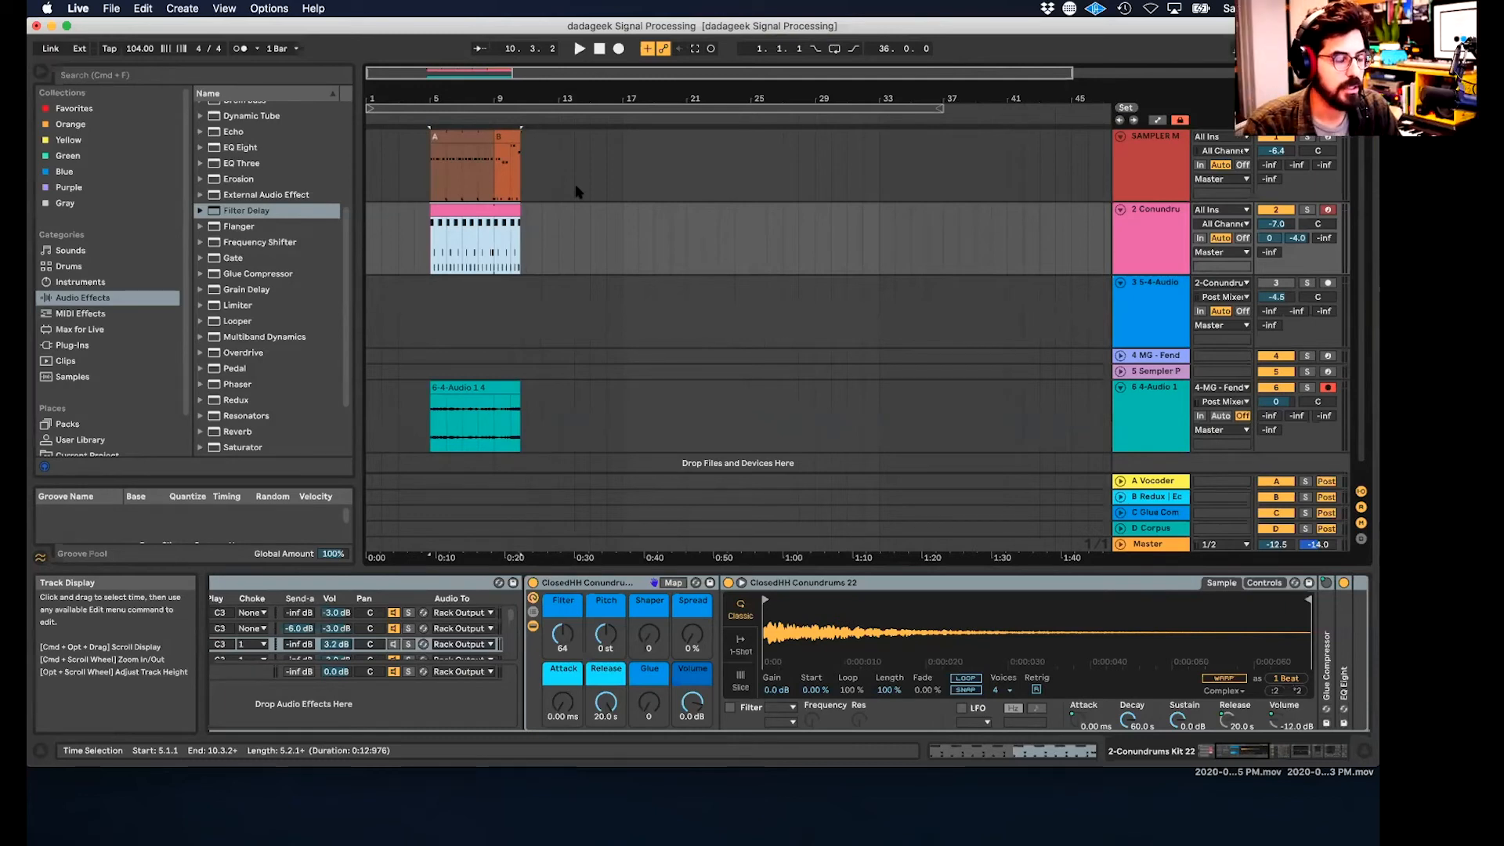
{"action": "left_click", "coordinate": [447, 166]}
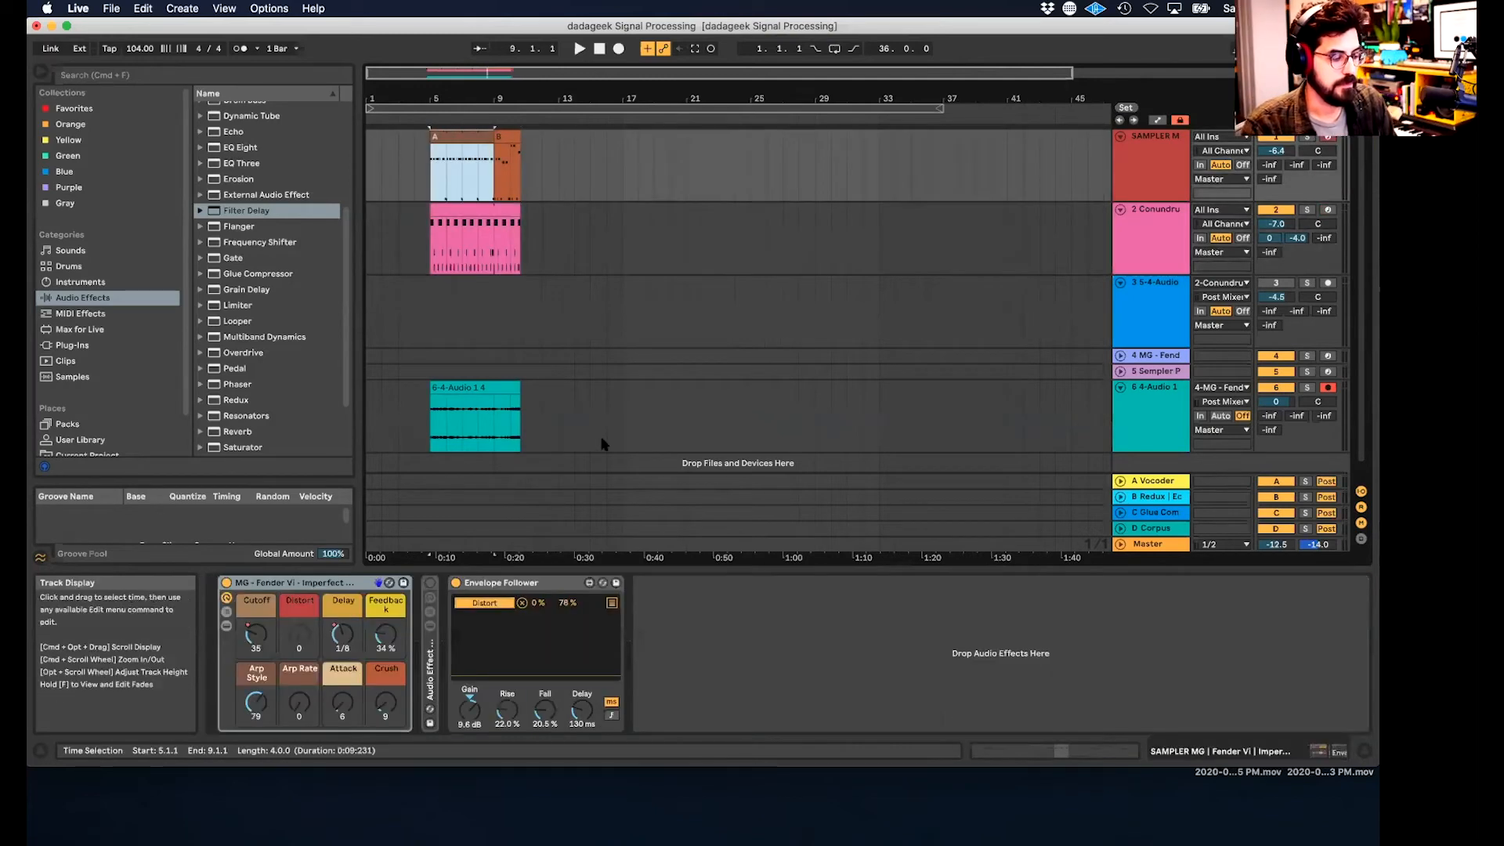
{"action": "left_click_drag", "start_coordinate": [588, 429], "coordinate": [332, 171]}
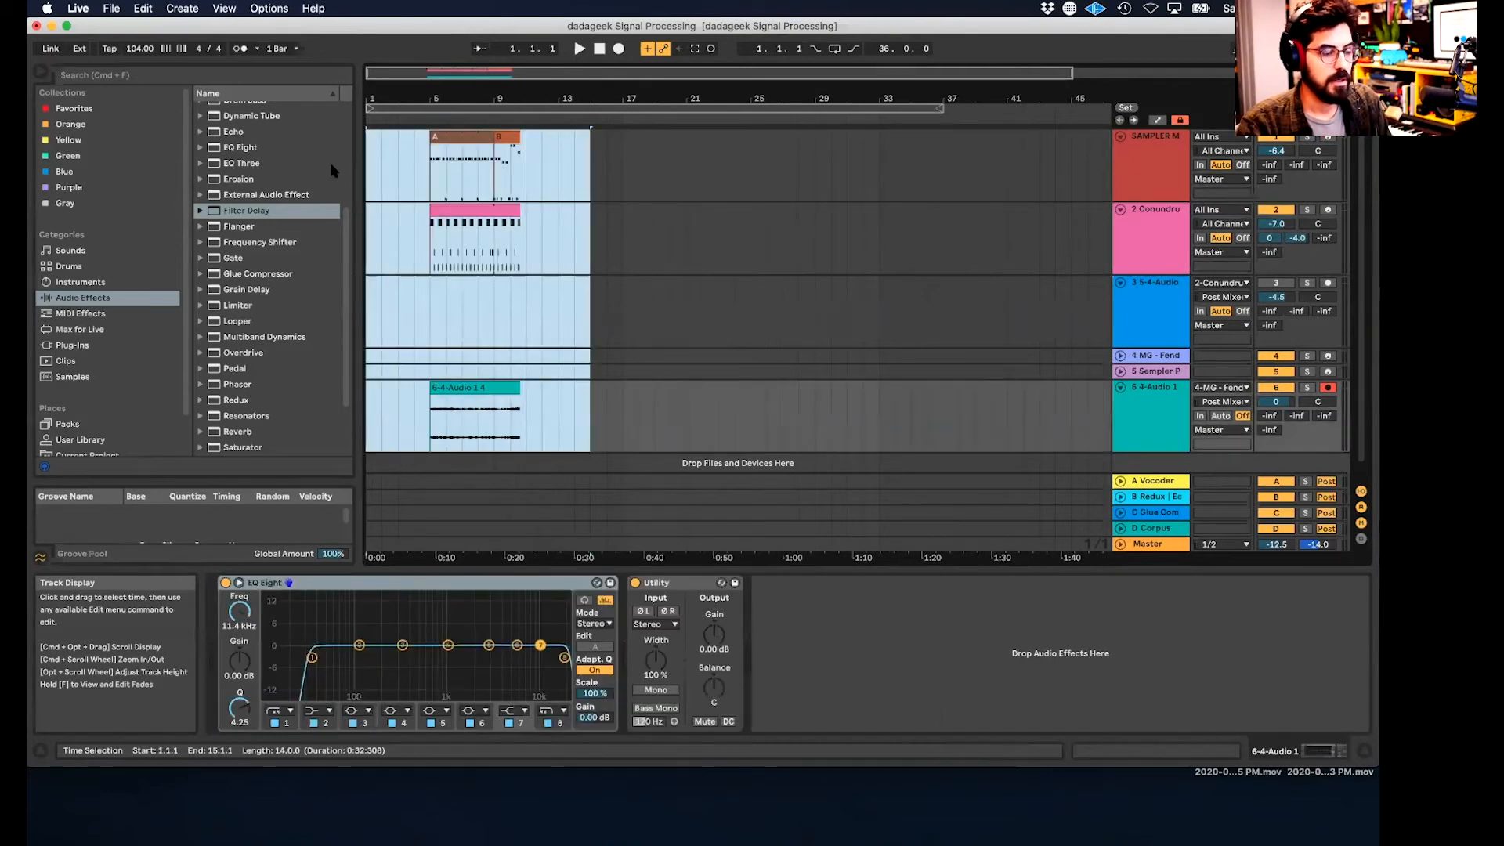
{"action": "key", "text": "Delete"}
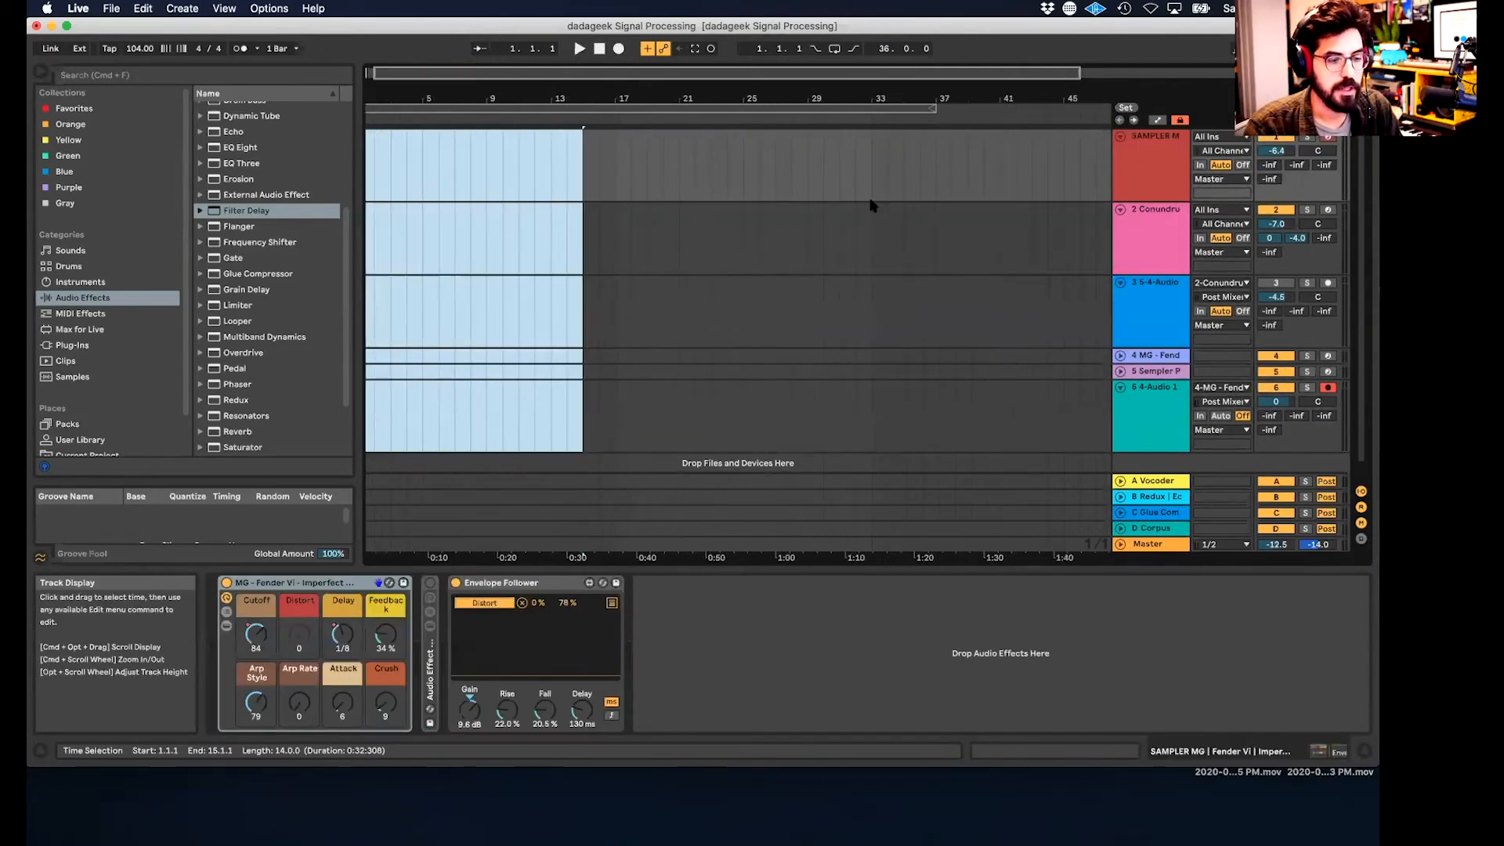
- Examine the Master track's effect chain, from the RecModeForward and AllSynched devices through PercuciveGrains, AllFX, Shaper, LFOs and Echo to the Limiter
{"action": "left_click", "coordinate": [1137, 547]}
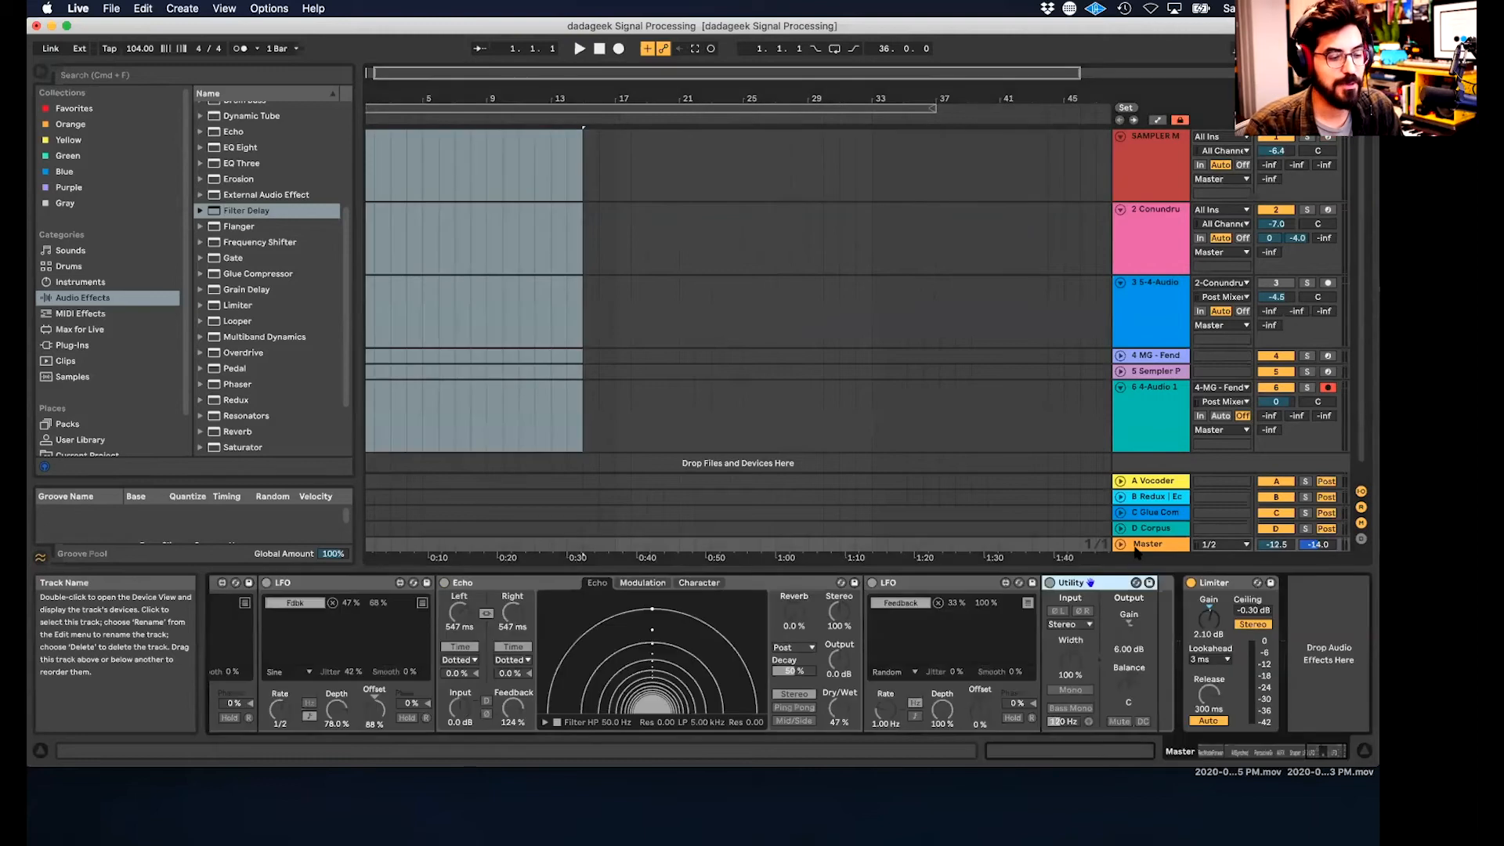
{"action": "scroll", "coordinate": [1089, 664], "scroll_direction": "left", "scroll_amount": 10}
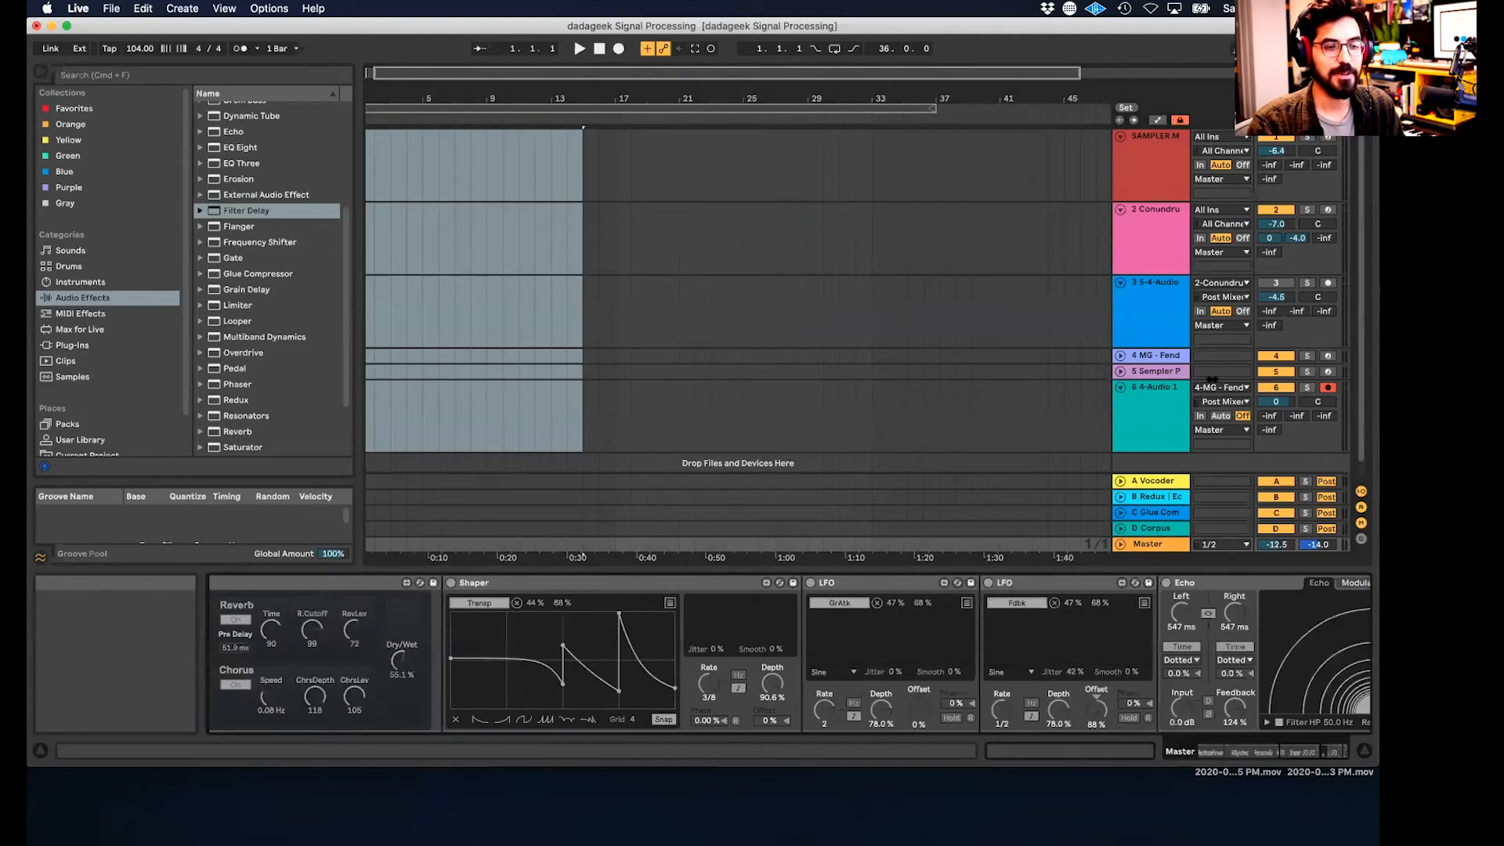
{"action": "scroll", "coordinate": [465, 608], "scroll_direction": "left", "scroll_amount": 10}
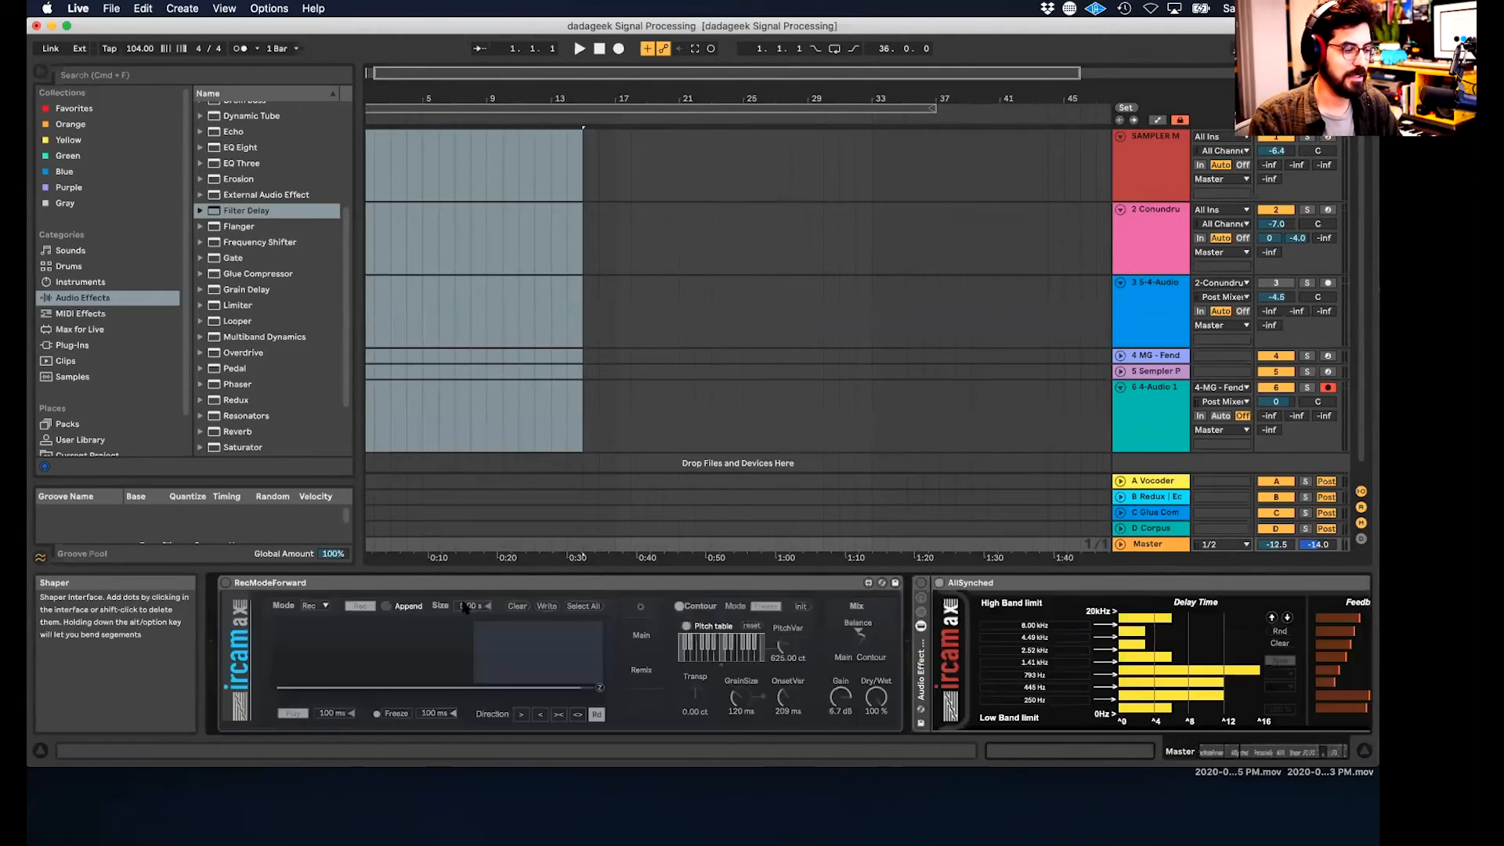
{"action": "scroll", "coordinate": [465, 608], "scroll_direction": "right", "scroll_amount": 10}
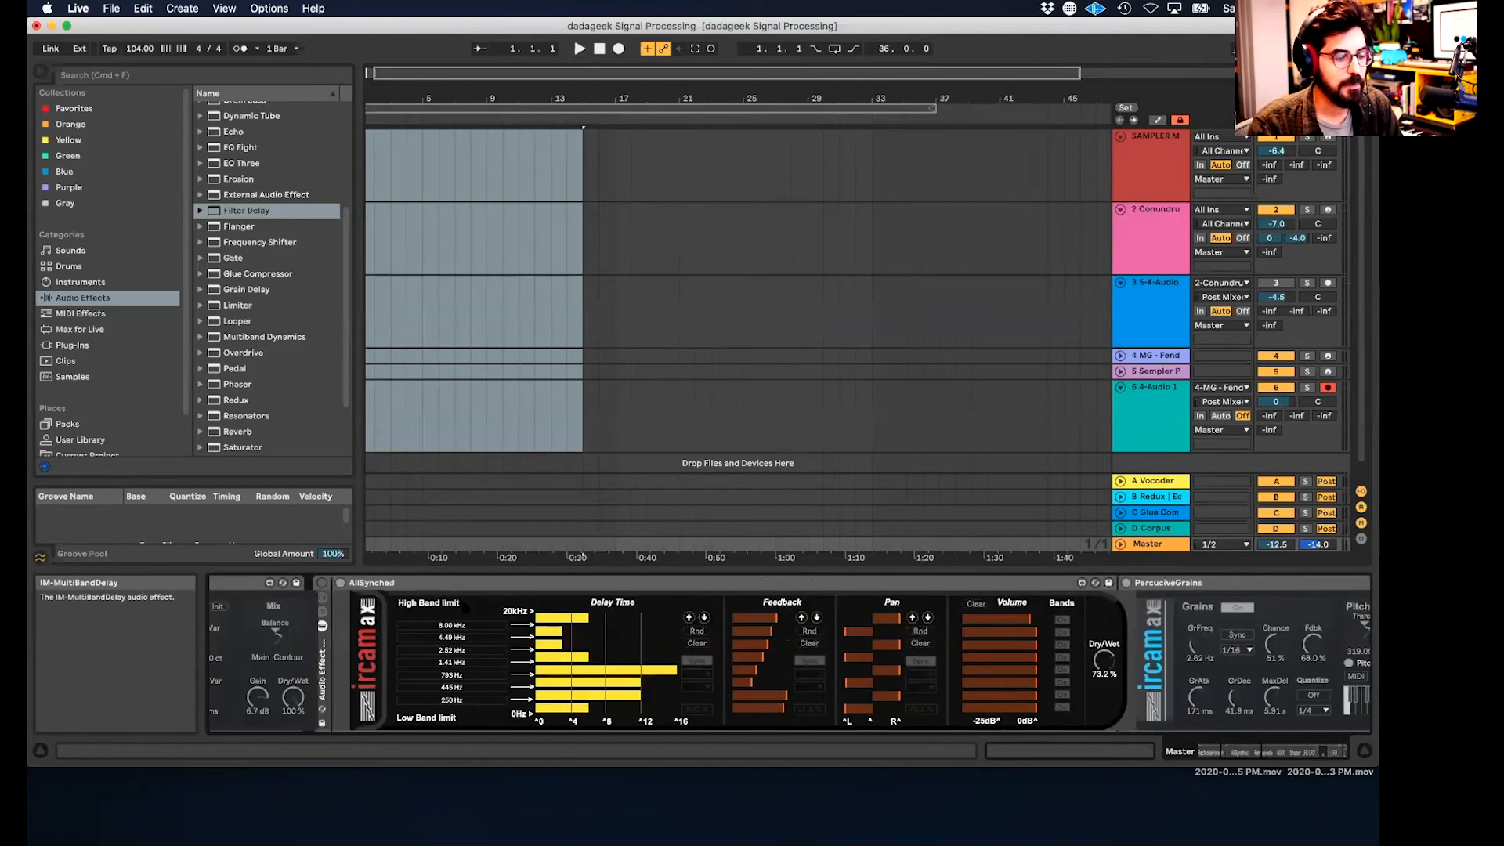
{"action": "scroll", "coordinate": [466, 608], "scroll_direction": "right", "scroll_amount": 3}
{"action": "scroll", "coordinate": [589, 588], "scroll_direction": "right", "scroll_amount": 8}
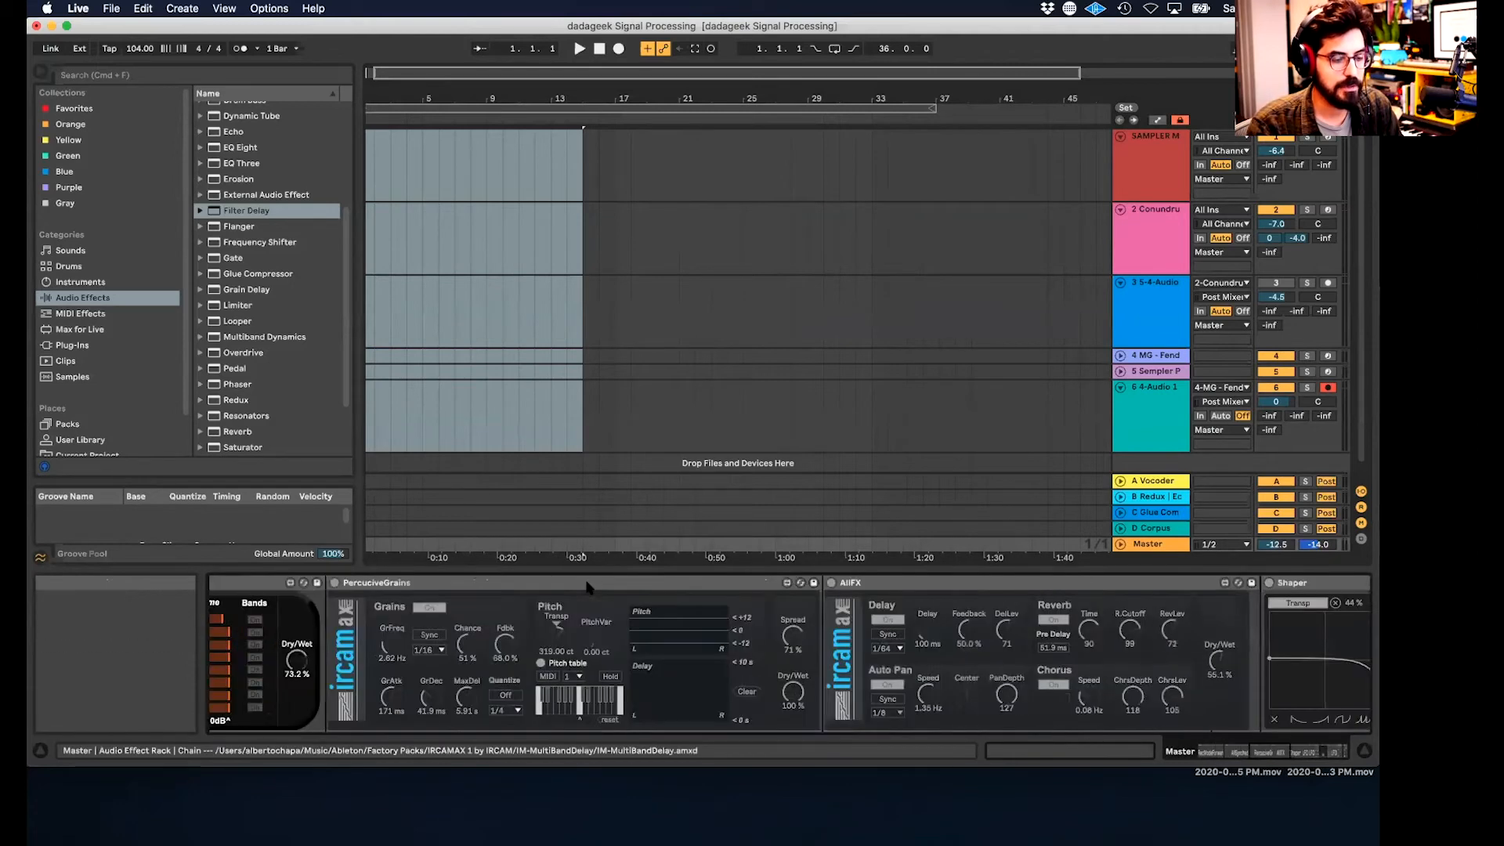
{"action": "scroll", "coordinate": [588, 587], "scroll_direction": "right", "scroll_amount": 12}
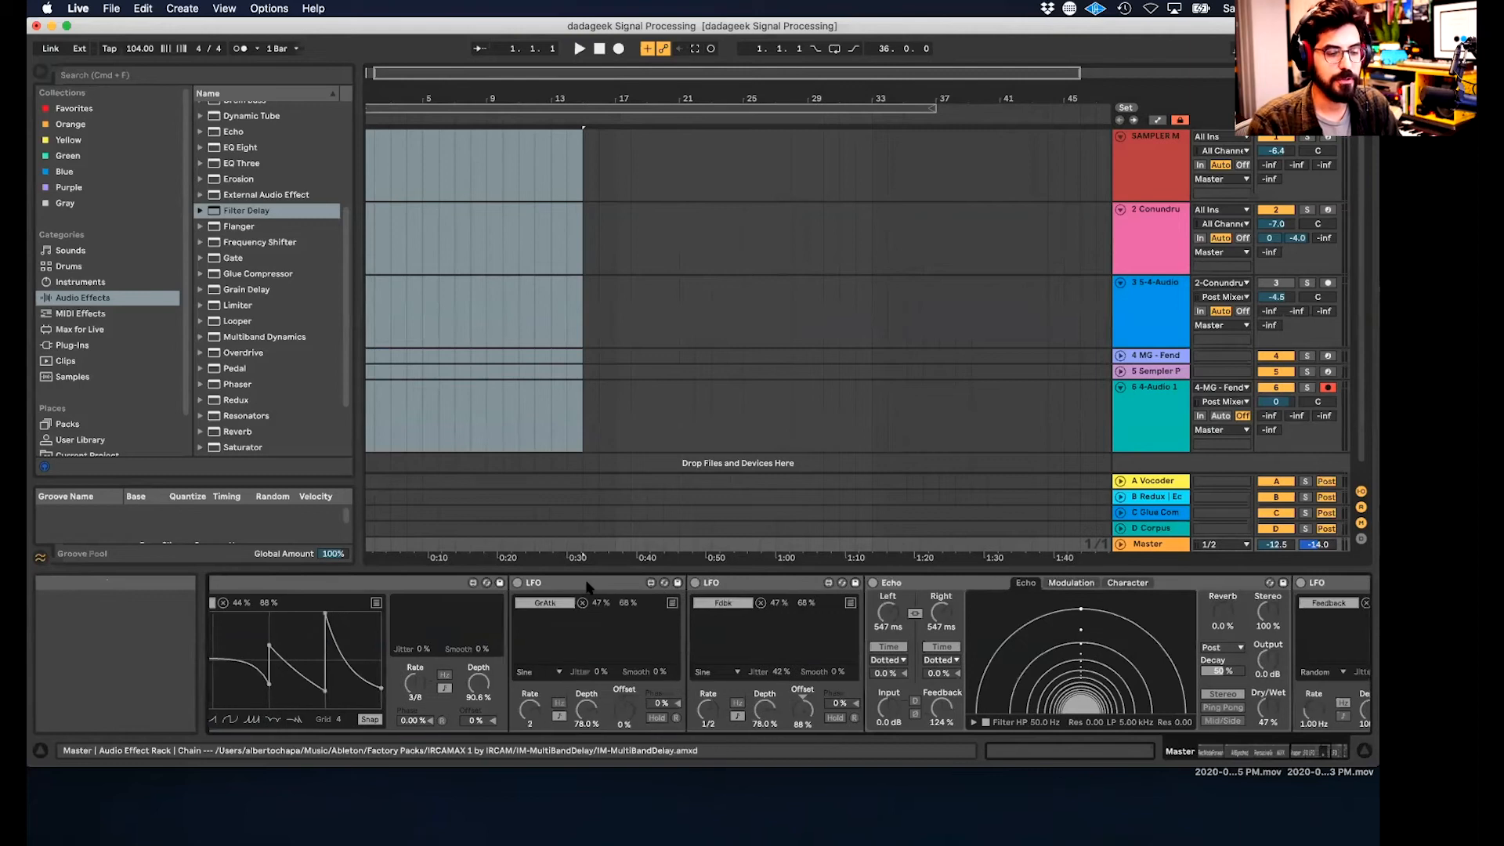
{"action": "scroll", "coordinate": [587, 587], "scroll_direction": "right", "scroll_amount": 8}
{"action": "scroll", "coordinate": [587, 588], "scroll_direction": "left", "scroll_amount": 10}
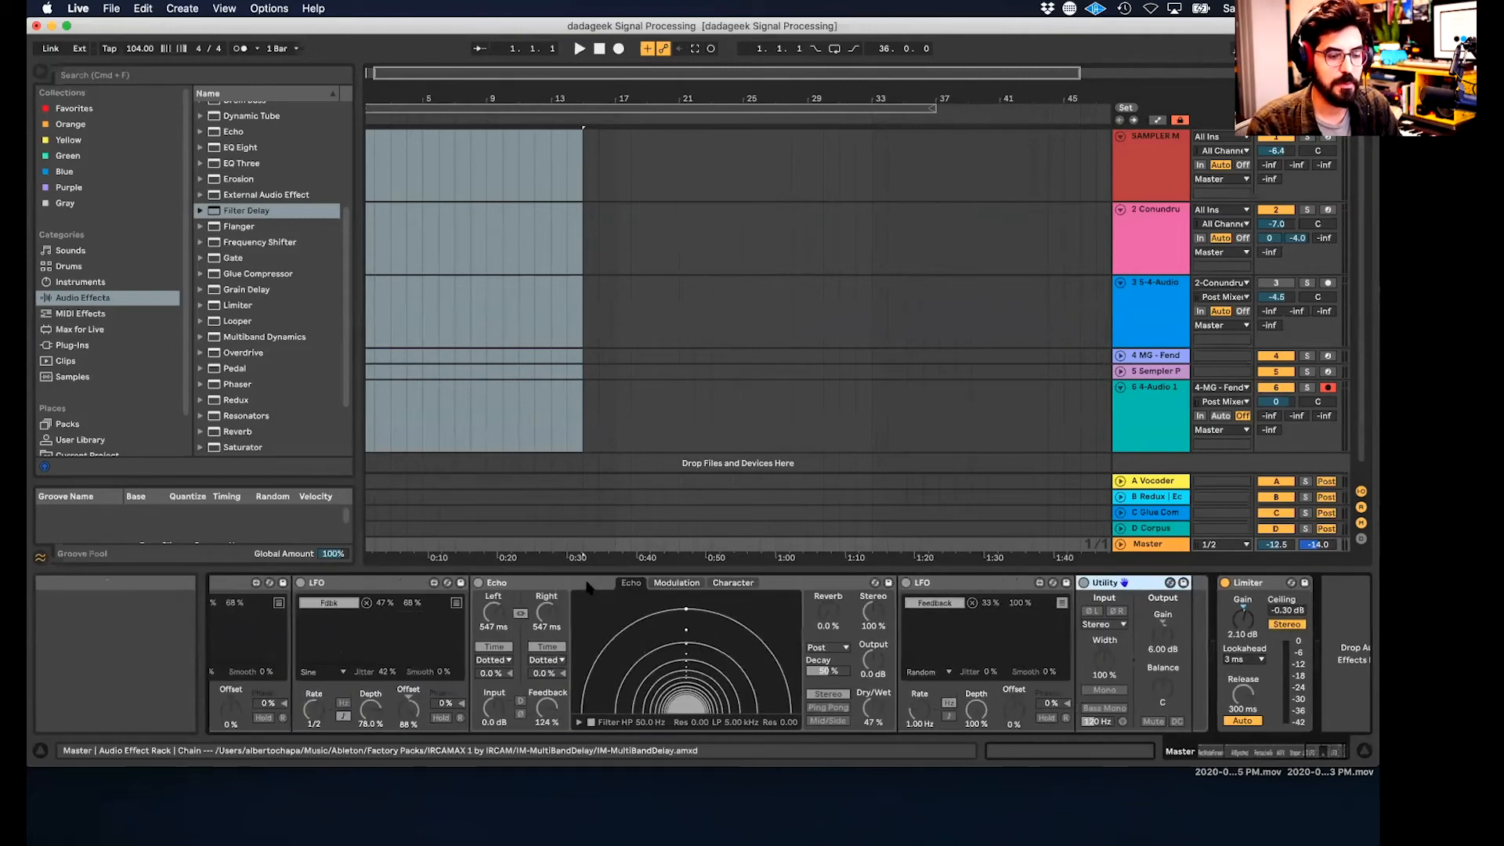
{"action": "scroll", "coordinate": [592, 586], "scroll_direction": "left", "scroll_amount": 12}
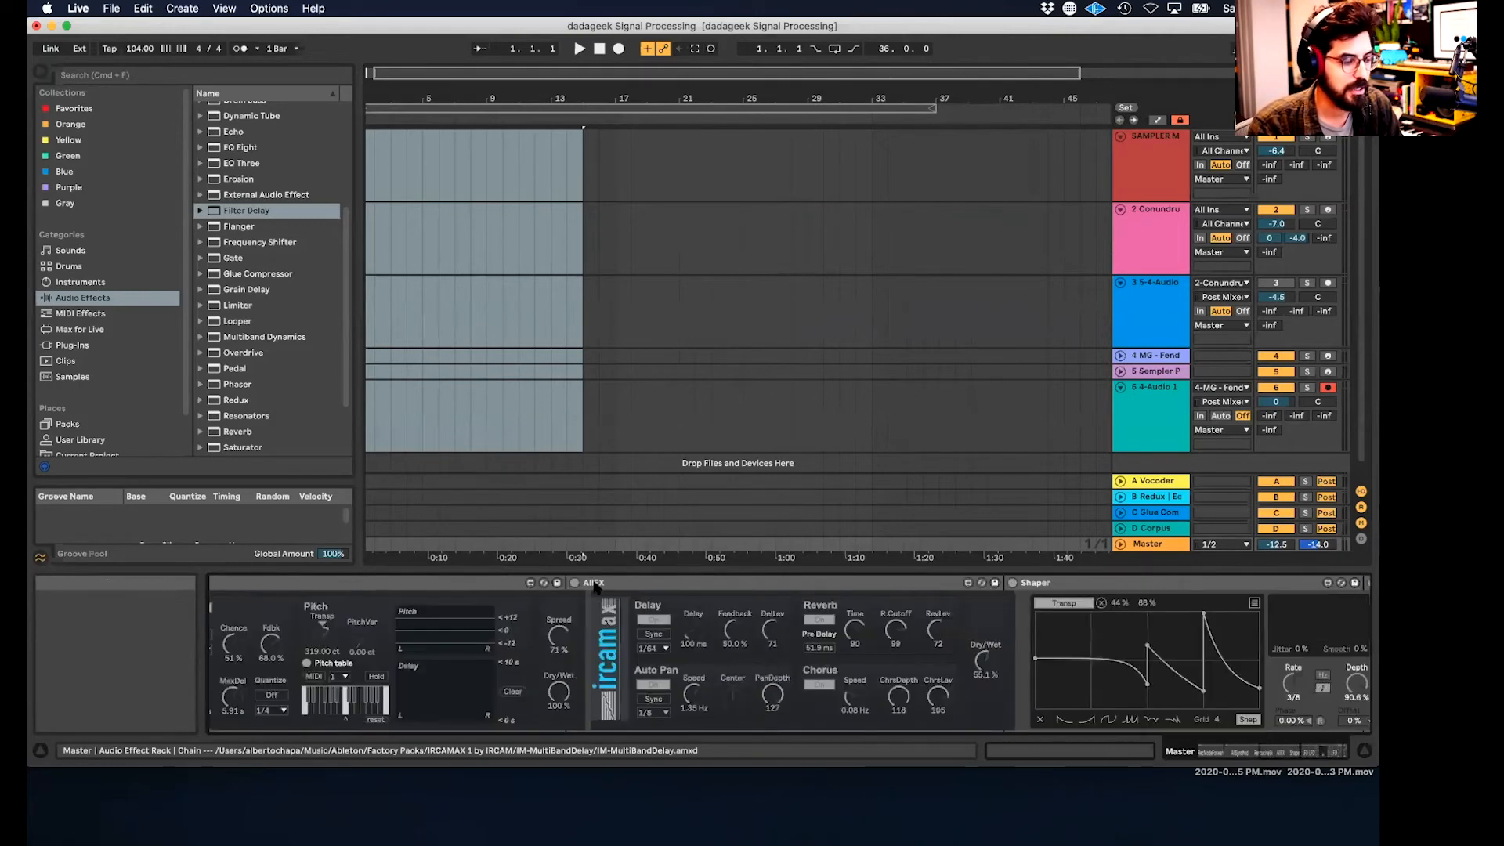
{"action": "scroll", "coordinate": [595, 587], "scroll_direction": "left", "scroll_amount": 5}
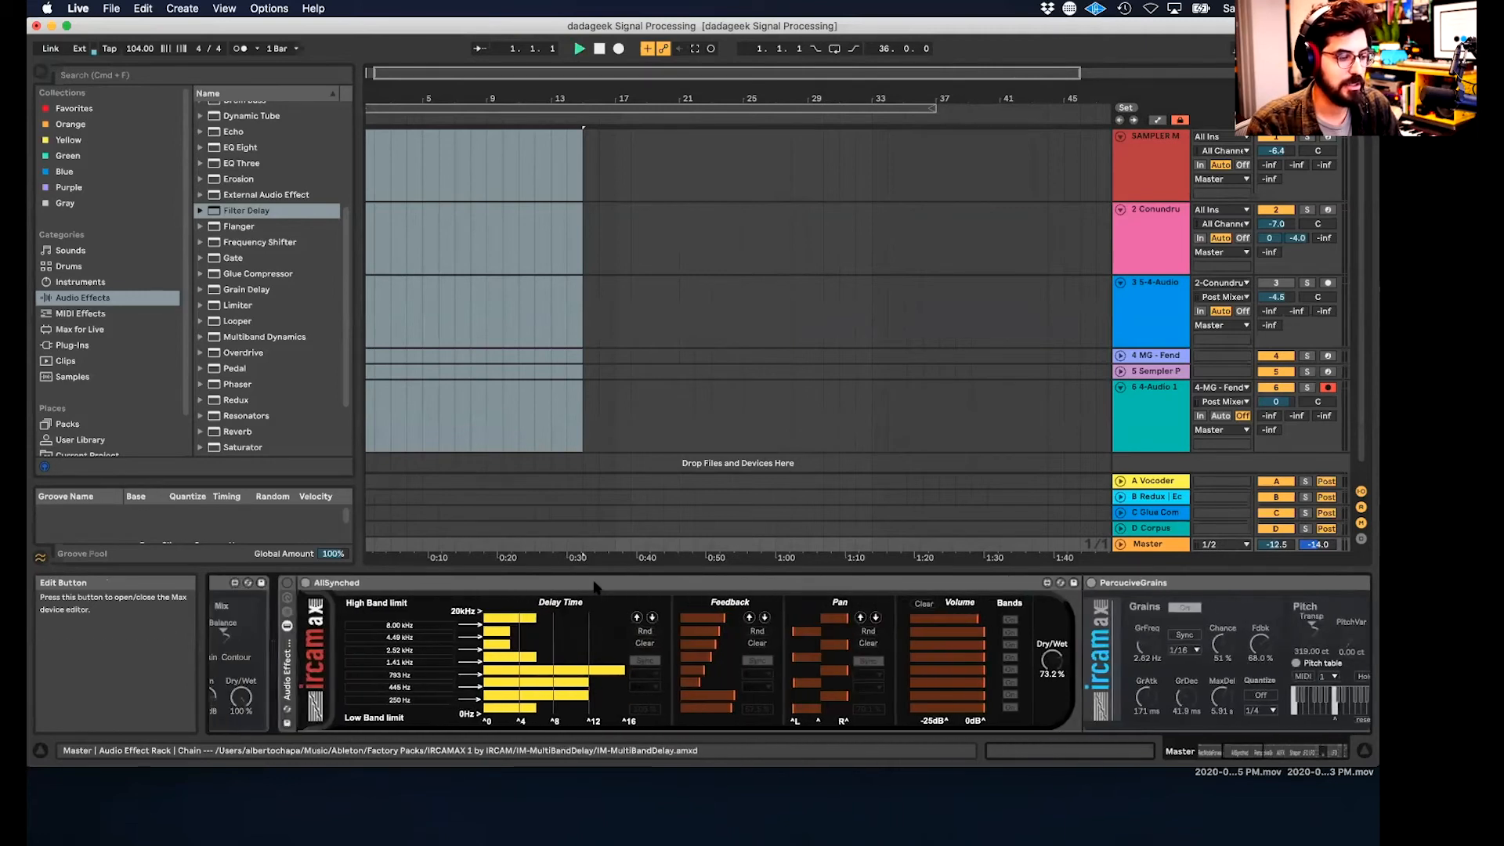
- Play the set in the Session view and activate the Audio Effect Rack on the Master track
{"action": "key", "text": "space"}
{"action": "key", "text": "Tab"}
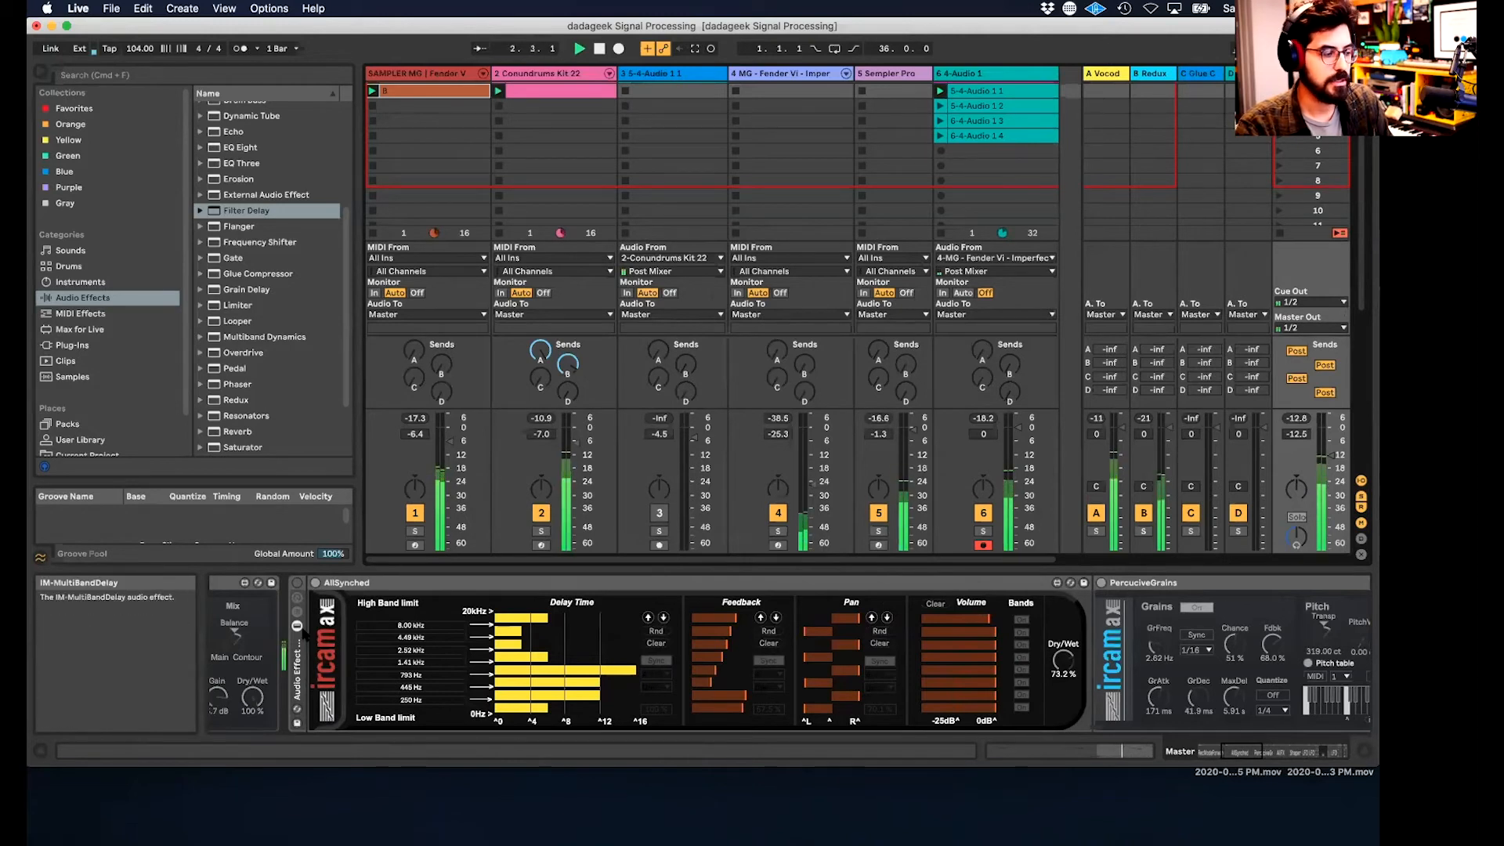
{"action": "left_click", "coordinate": [297, 584]}
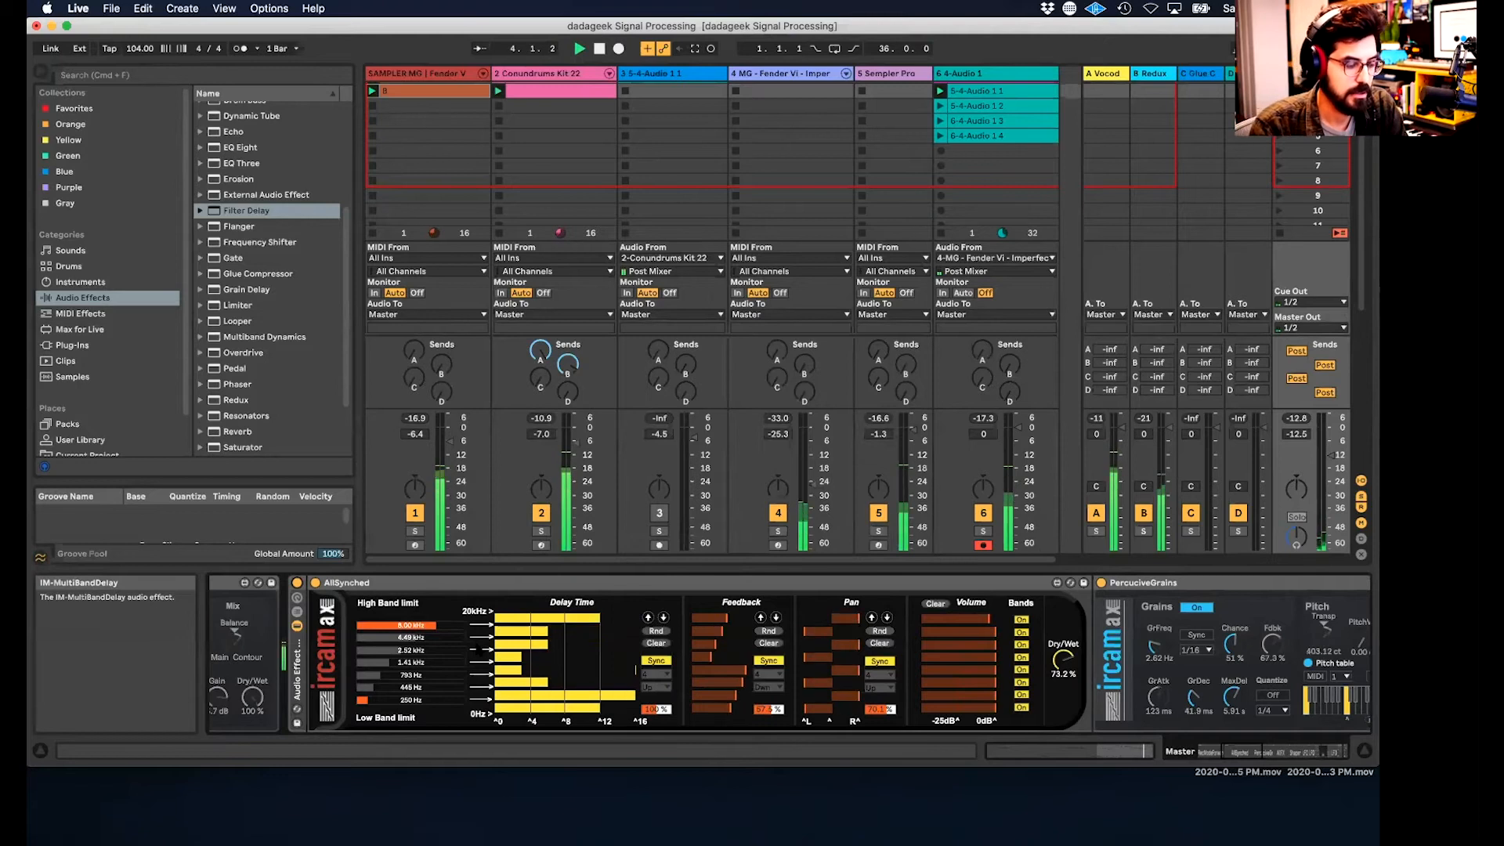
{"action": "scroll", "coordinate": [479, 649], "scroll_direction": "right", "scroll_amount": 5}
{"action": "scroll", "coordinate": [478, 648], "scroll_direction": "right", "scroll_amount": 8}
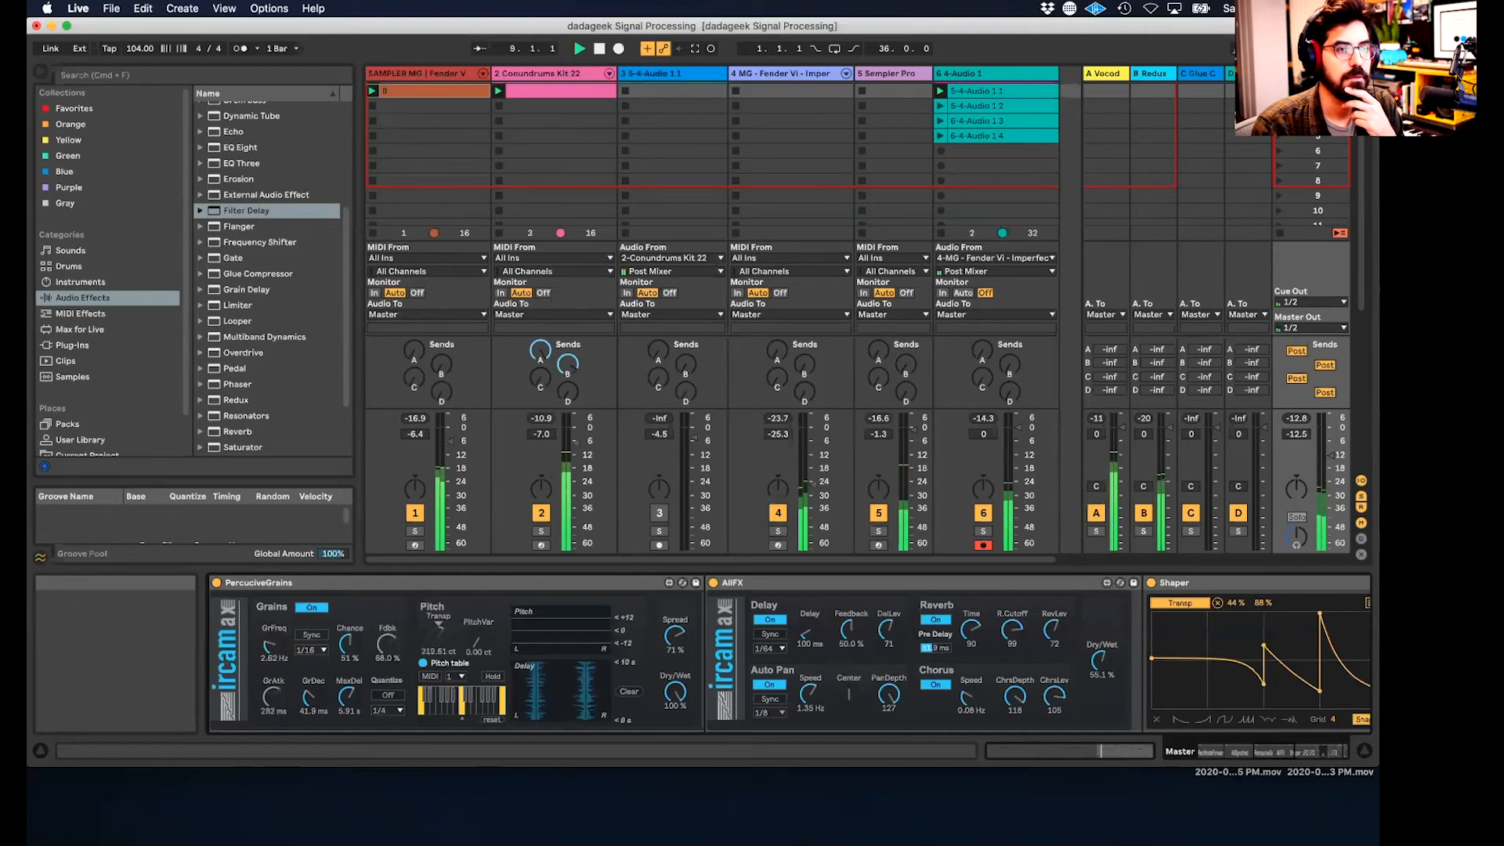
- View the end of the Master effect chain, from Echo to the Limiter, during playback and stop the playback
{"action": "key", "text": "super+Tab"}
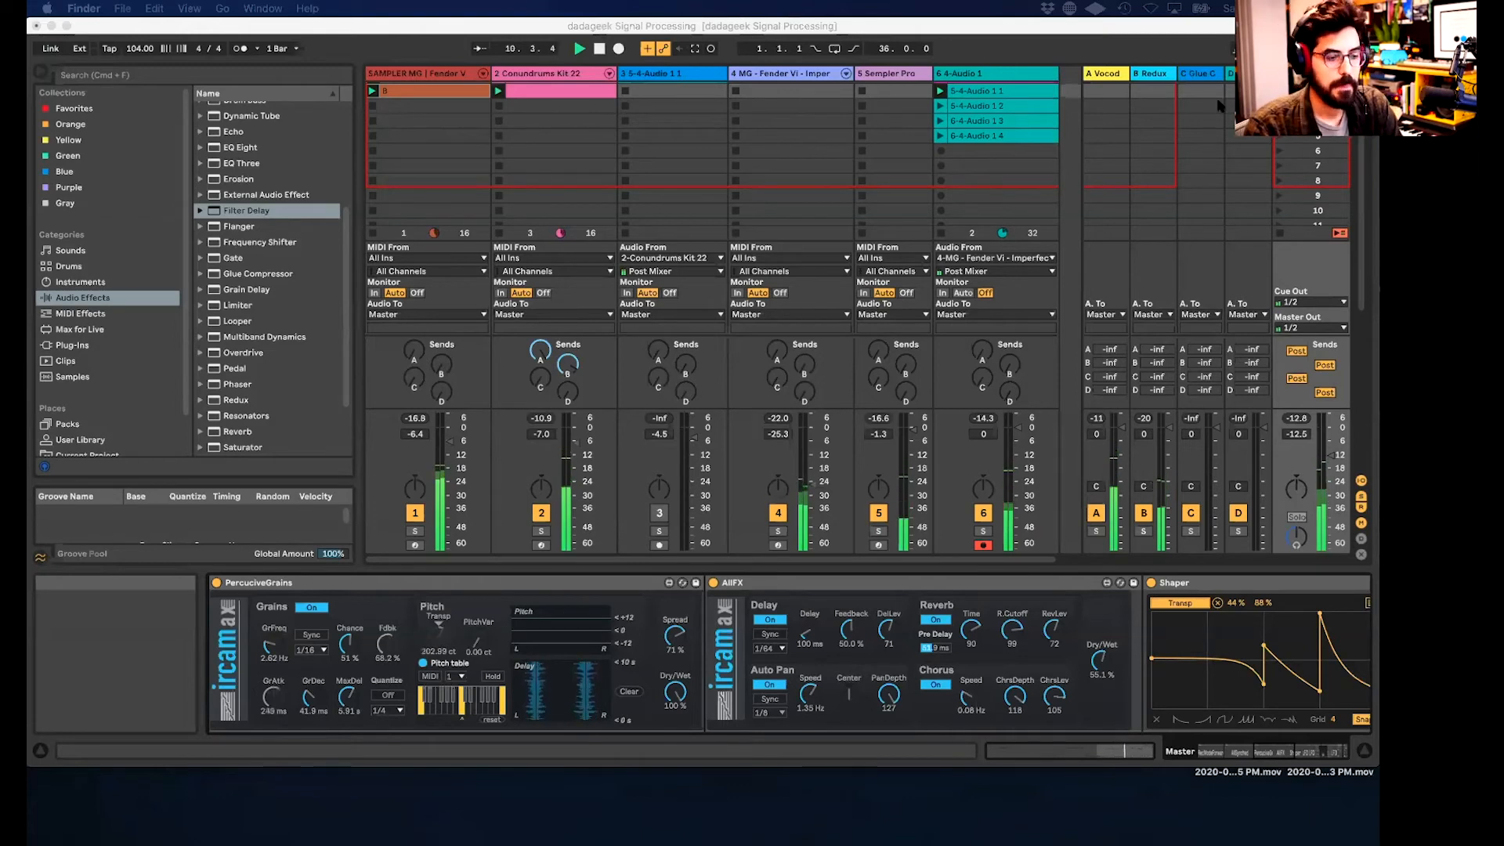
{"action": "scroll", "coordinate": [1123, 730], "scroll_direction": "right", "scroll_amount": 2}
{"action": "scroll", "coordinate": [1122, 730], "scroll_direction": "right", "scroll_amount": 15}
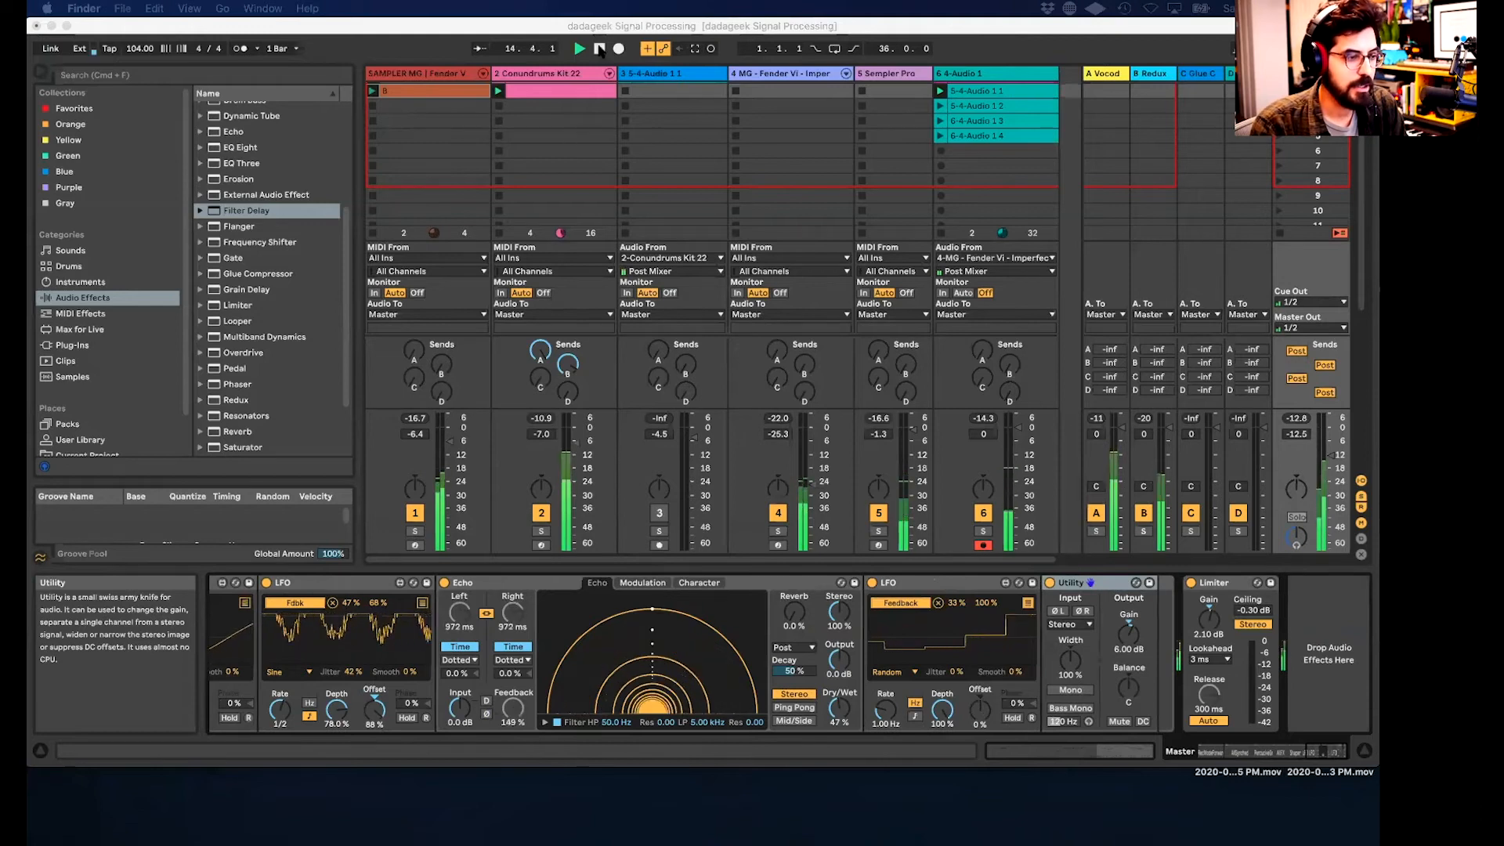
{"action": "left_click", "coordinate": [573, 196]}
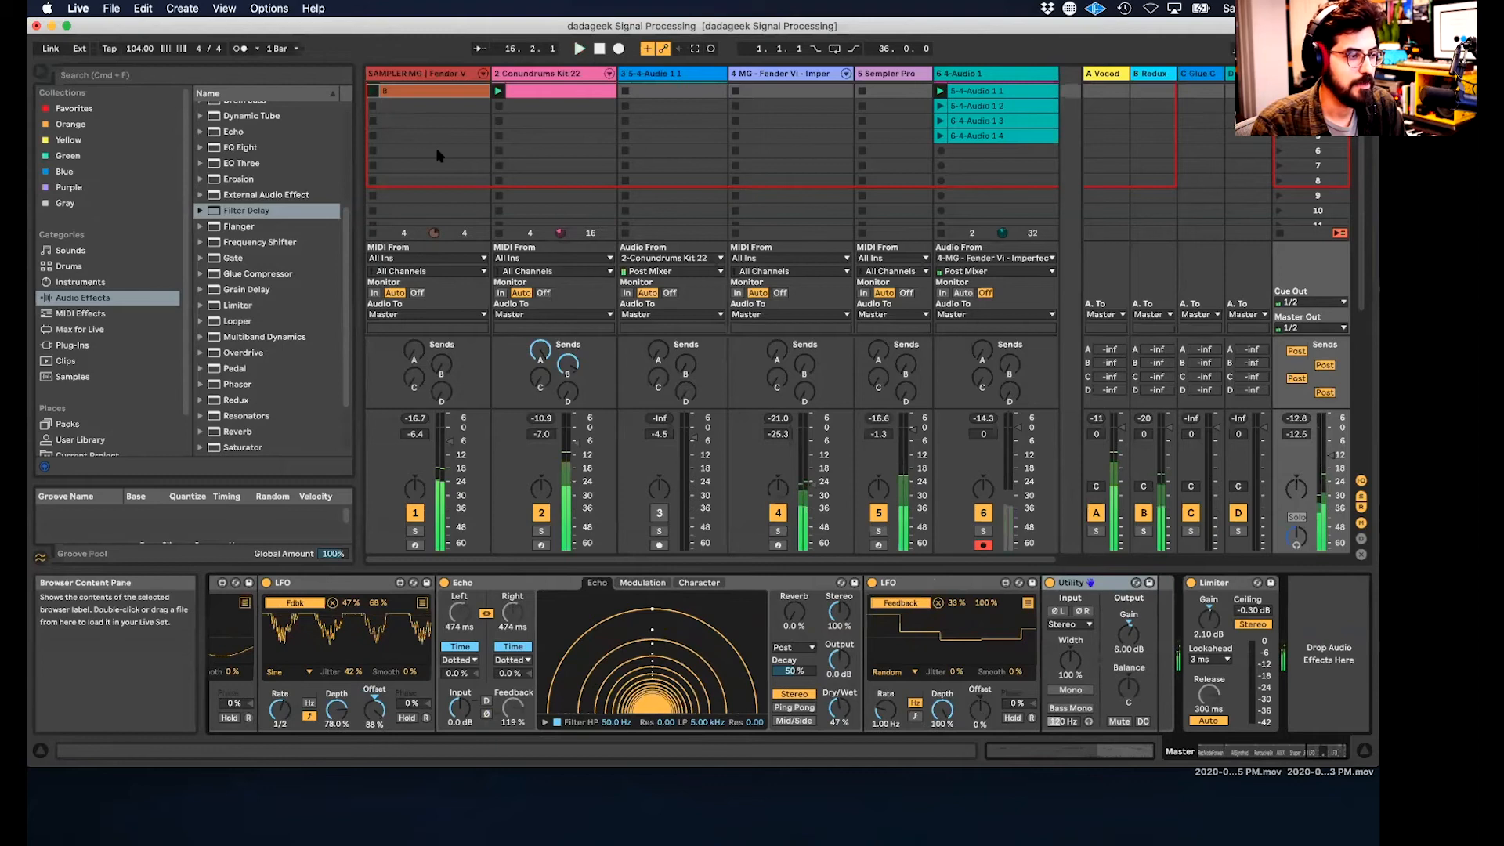
{"action": "left_click", "coordinate": [599, 49]}
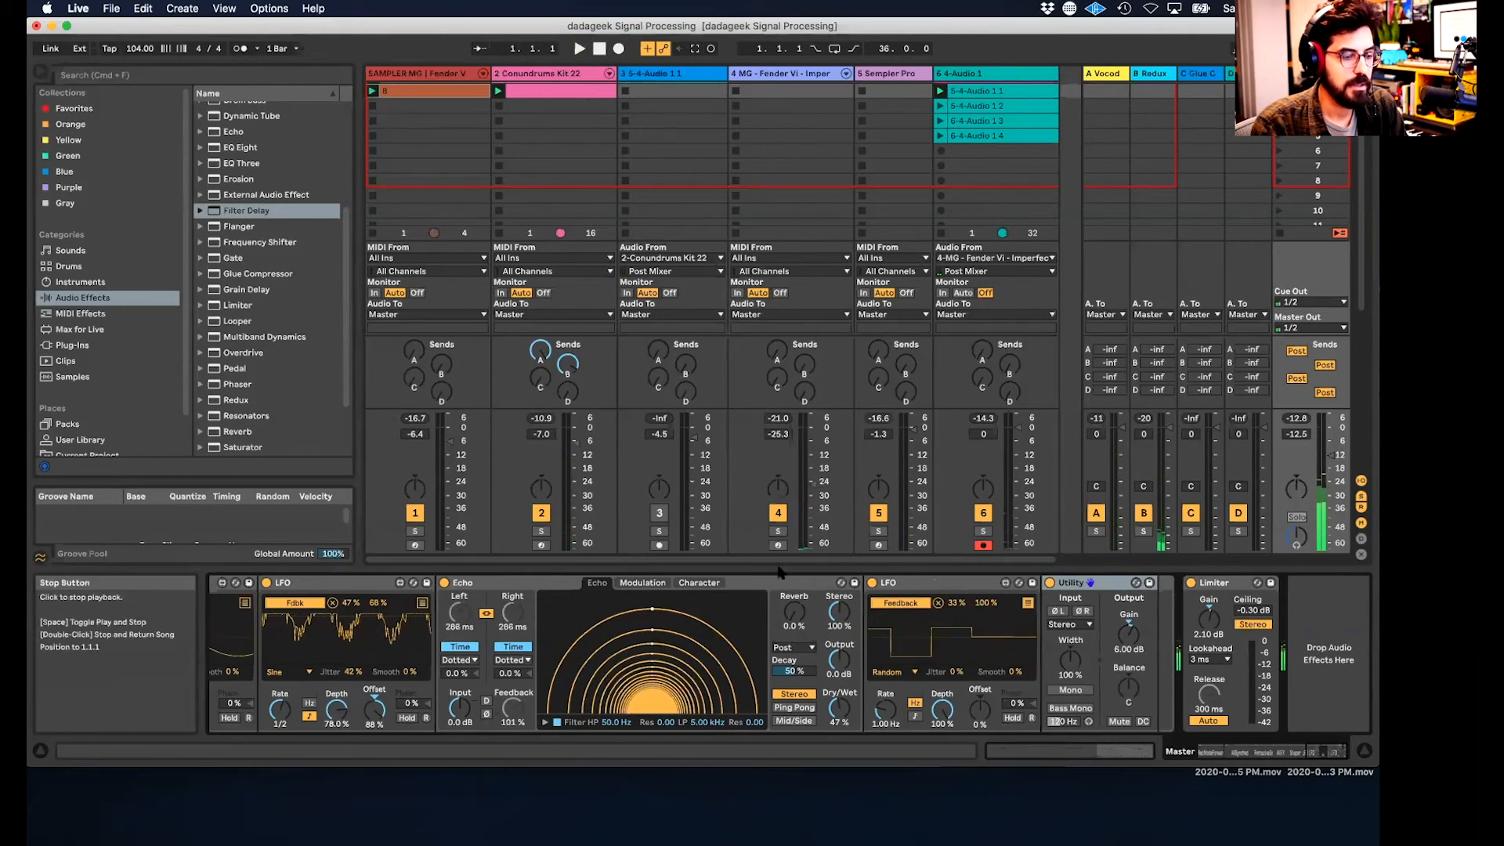
- Examine the Master track's effect chain from Echo back to the AllSynched multiband delay and its neighbouring PercuciveGrains device
{"action": "scroll", "coordinate": [836, 633], "scroll_direction": "left", "scroll_amount": 6}
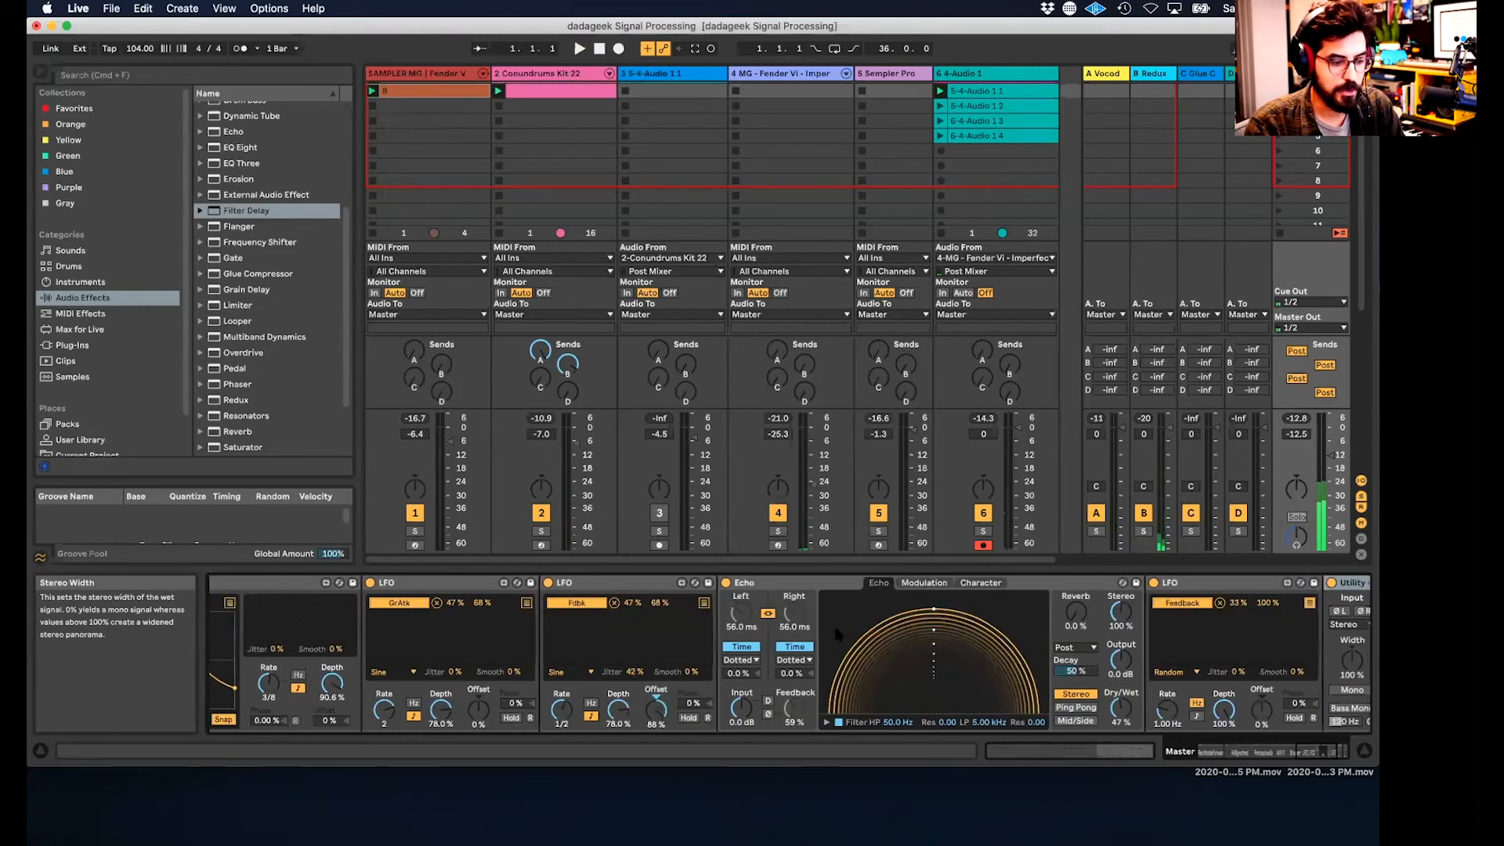
{"action": "scroll", "coordinate": [836, 632], "scroll_direction": "left", "scroll_amount": 10}
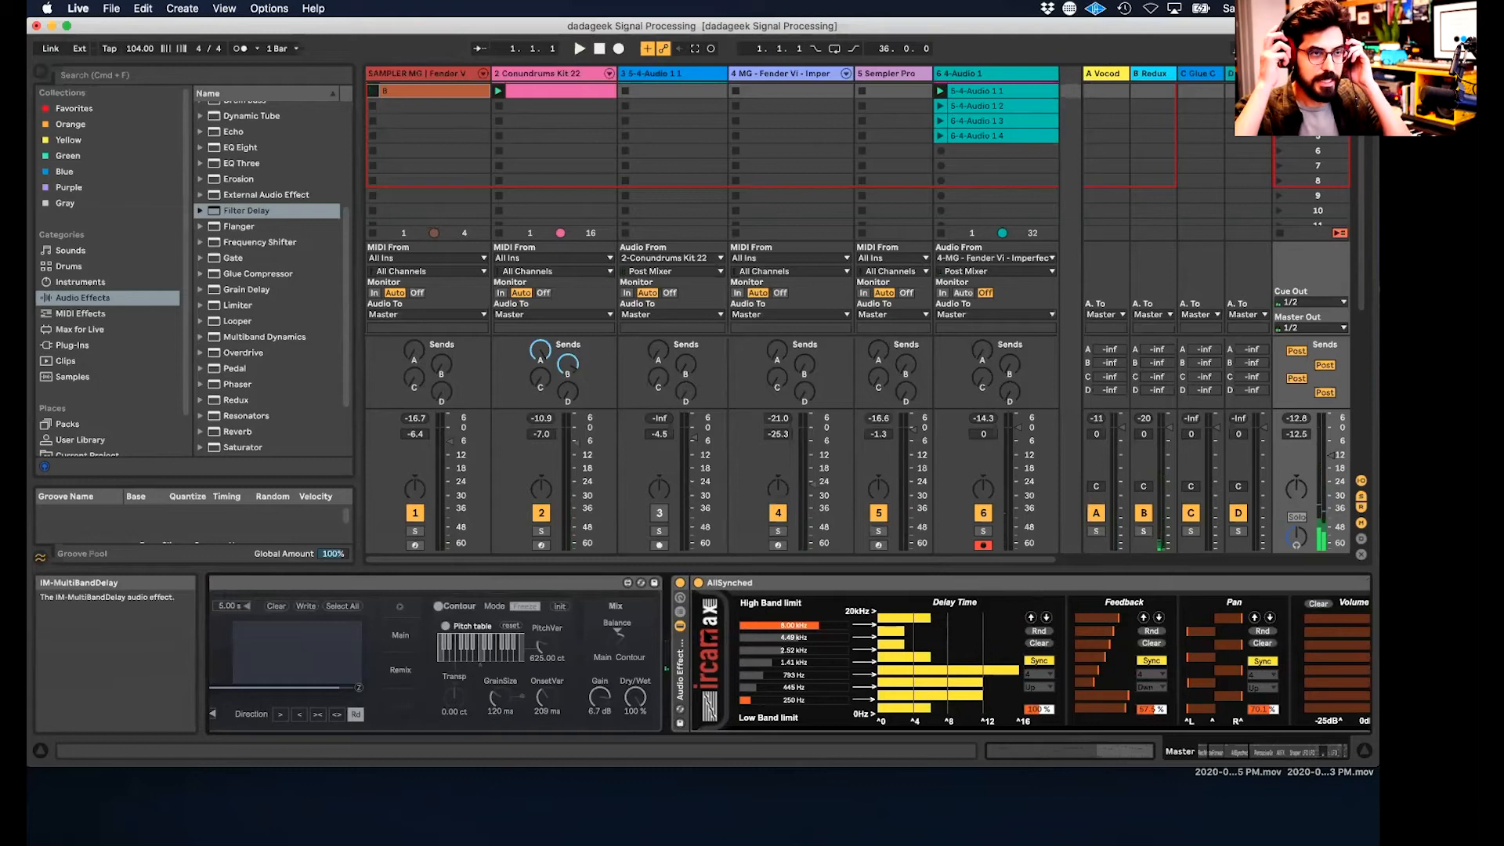
{"action": "scroll", "coordinate": [713, 638], "scroll_direction": "right", "scroll_amount": 4}
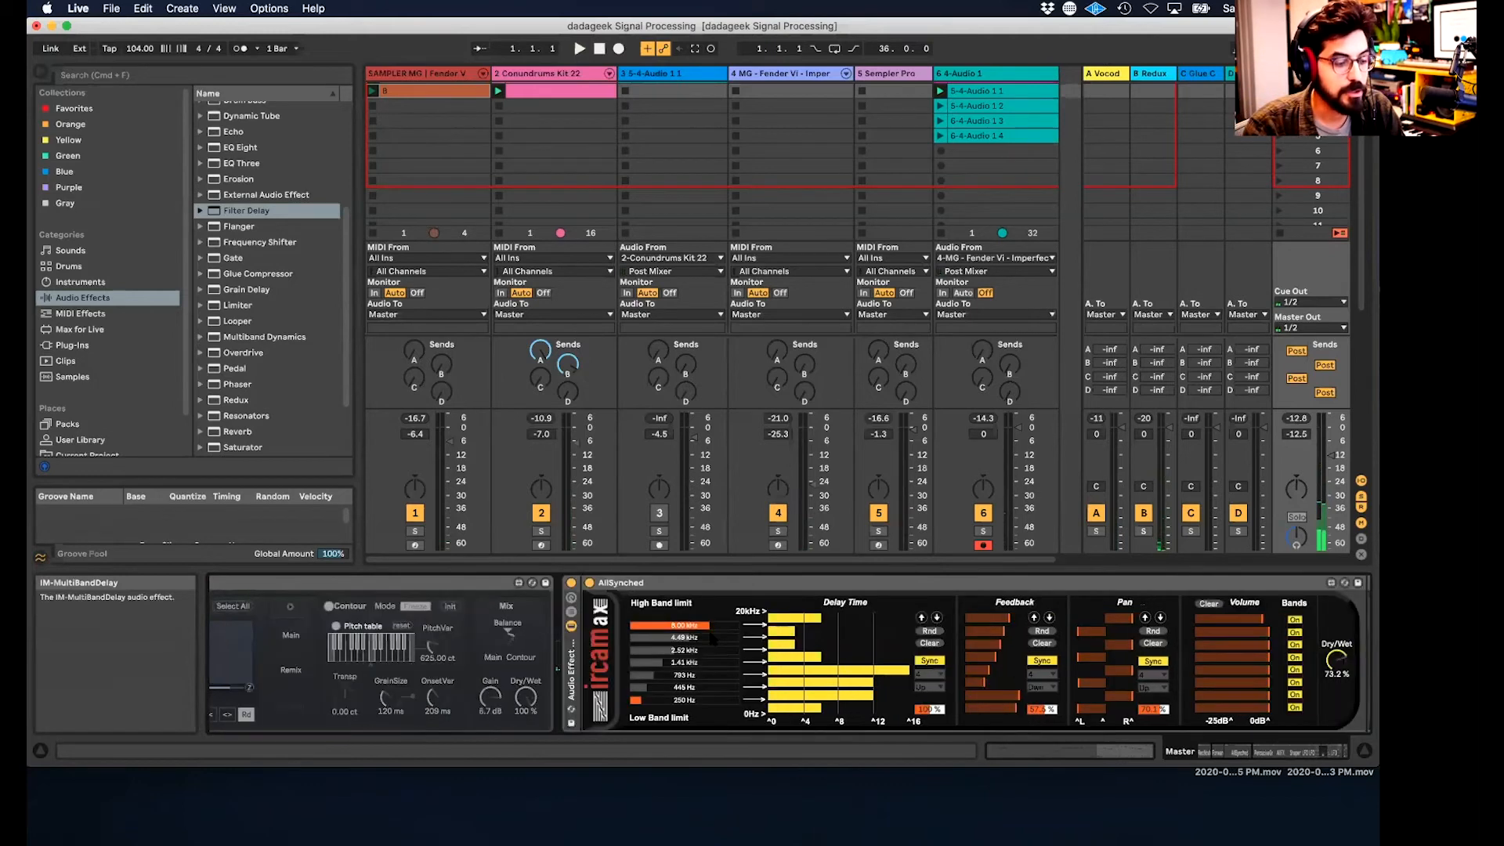
{"action": "scroll", "coordinate": [713, 638], "scroll_direction": "right", "scroll_amount": 3}
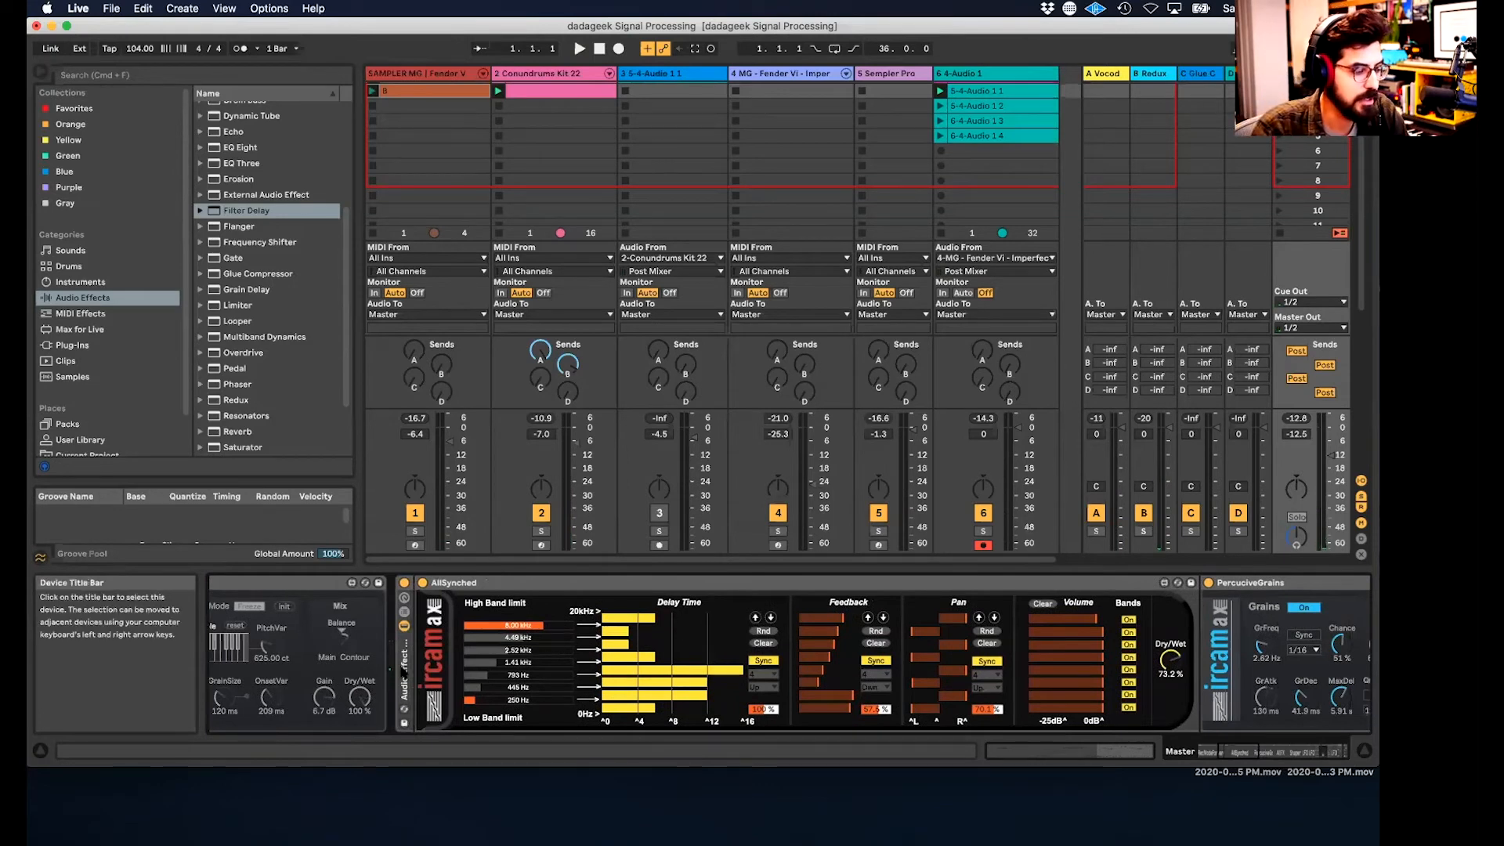
{"action": "scroll", "coordinate": [713, 650], "scroll_direction": "right", "scroll_amount": 4}
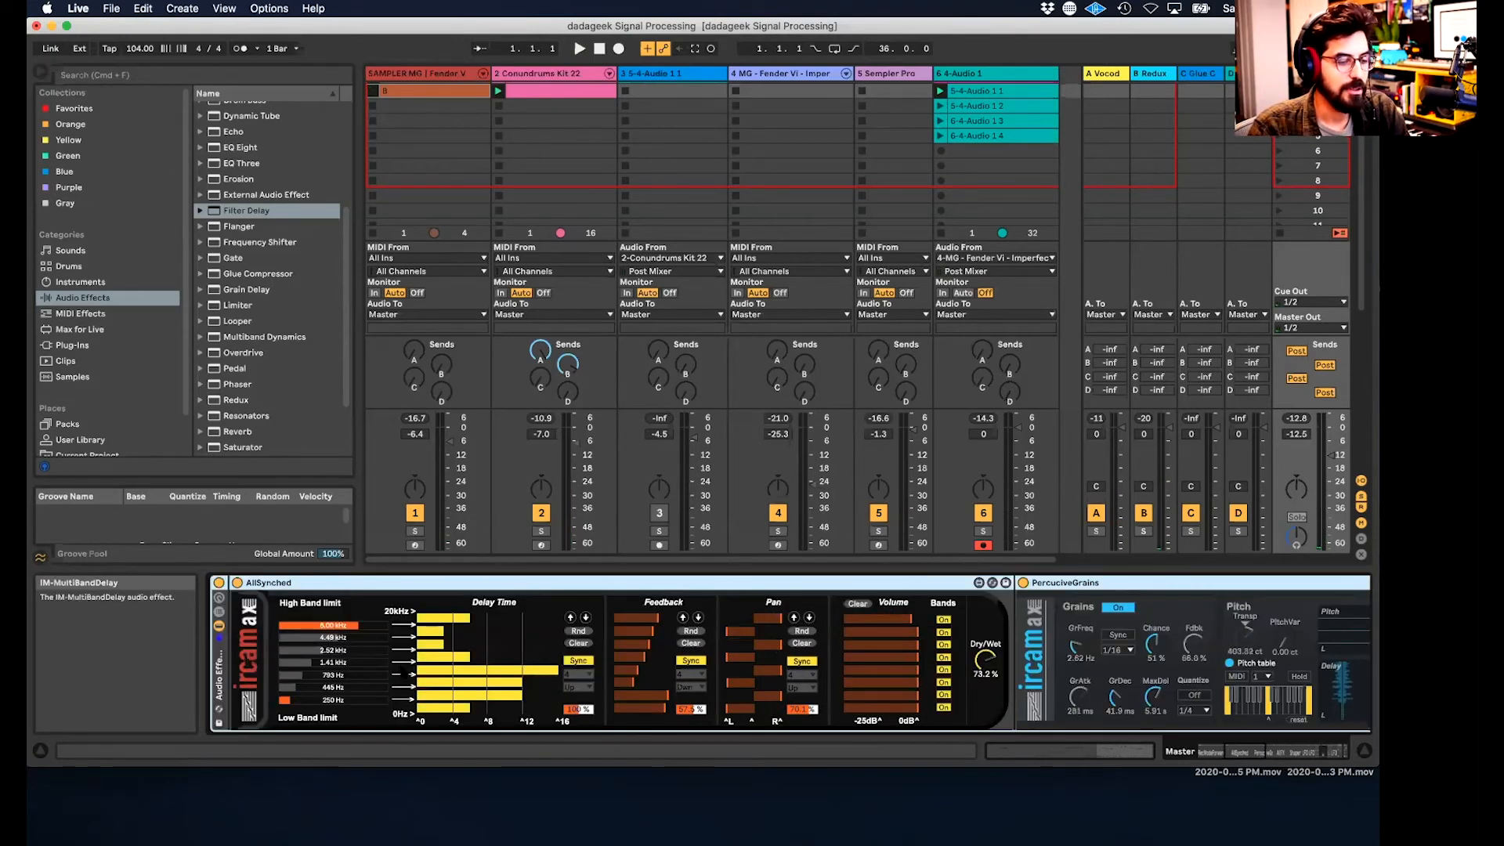
{"action": "scroll", "coordinate": [403, 672], "scroll_direction": "right", "scroll_amount": 1}
{"action": "scroll", "coordinate": [404, 672], "scroll_direction": "left", "scroll_amount": 1}
{"action": "scroll", "coordinate": [403, 672], "scroll_direction": "right", "scroll_amount": 1}
{"action": "scroll", "coordinate": [403, 672], "scroll_direction": "left", "scroll_amount": 1}
{"action": "scroll", "coordinate": [404, 672], "scroll_direction": "right", "scroll_amount": 1}
{"action": "scroll", "coordinate": [403, 672], "scroll_direction": "left", "scroll_amount": 1}
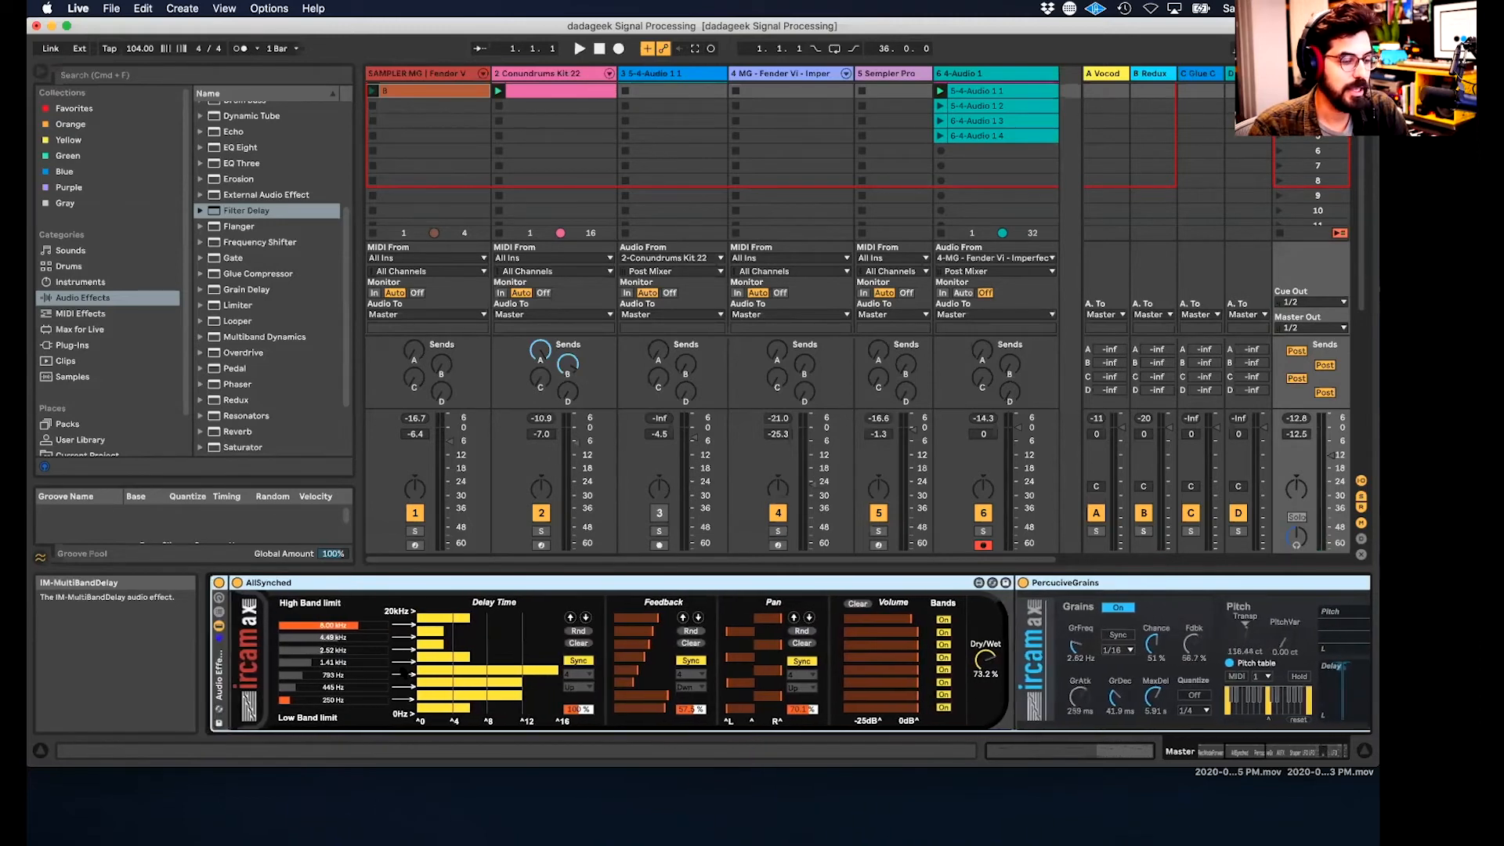
{"action": "scroll", "coordinate": [403, 672], "scroll_direction": "right", "scroll_amount": 1}
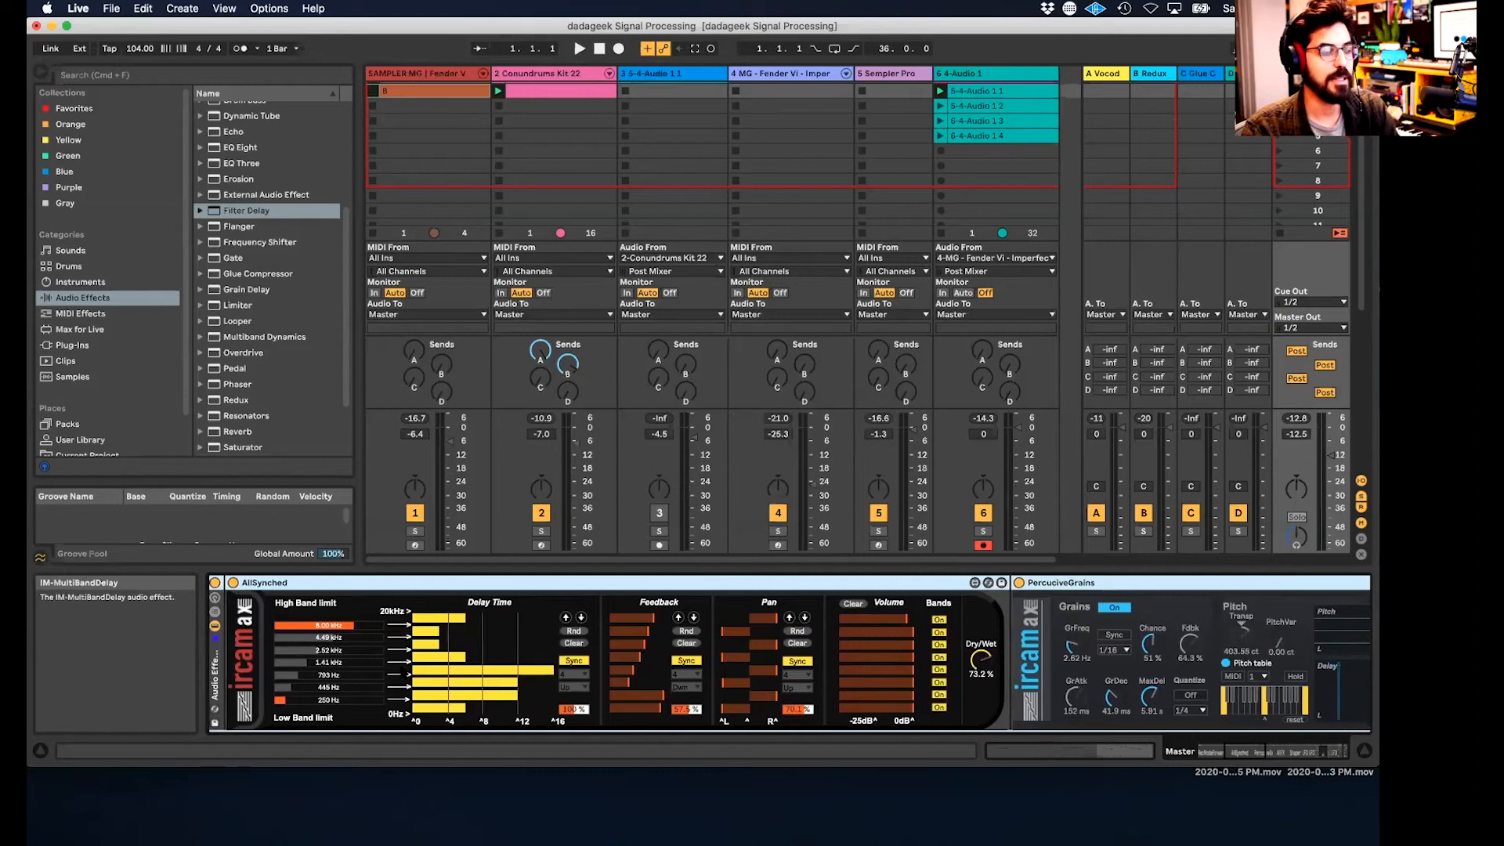
{"action": "scroll", "coordinate": [403, 672], "scroll_direction": "right", "scroll_amount": 7}
{"action": "scroll", "coordinate": [404, 672], "scroll_direction": "left", "scroll_amount": 5}
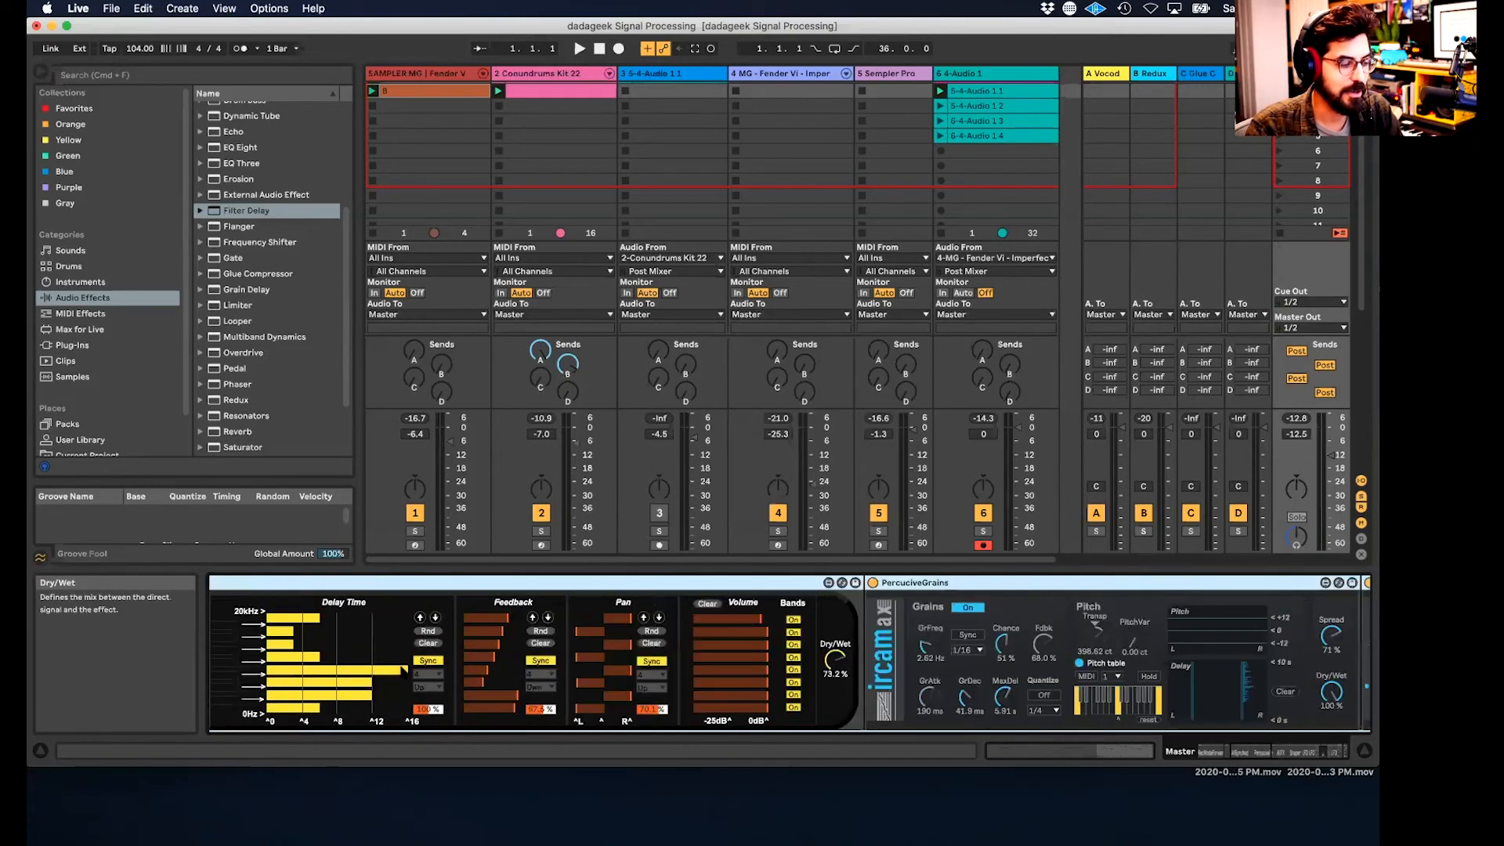
{"action": "scroll", "coordinate": [835, 662], "scroll_direction": "left", "scroll_amount": 2}
{"action": "scroll", "coordinate": [835, 662], "scroll_direction": "left", "scroll_amount": 1}
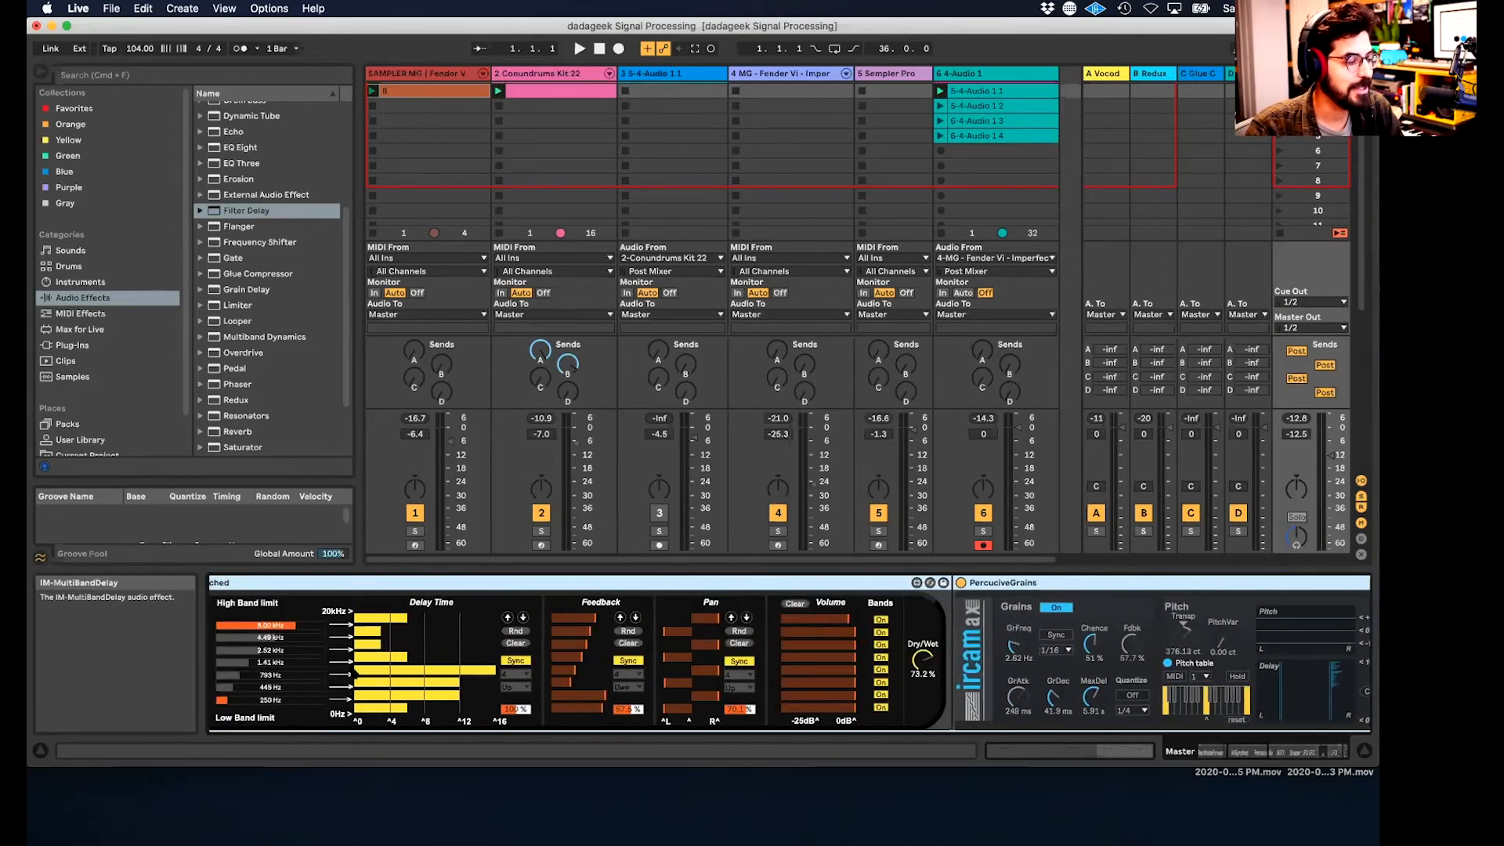
{"action": "scroll", "coordinate": [352, 672], "scroll_direction": "left", "scroll_amount": 3}
{"action": "scroll", "coordinate": [352, 672], "scroll_direction": "left", "scroll_amount": 1}
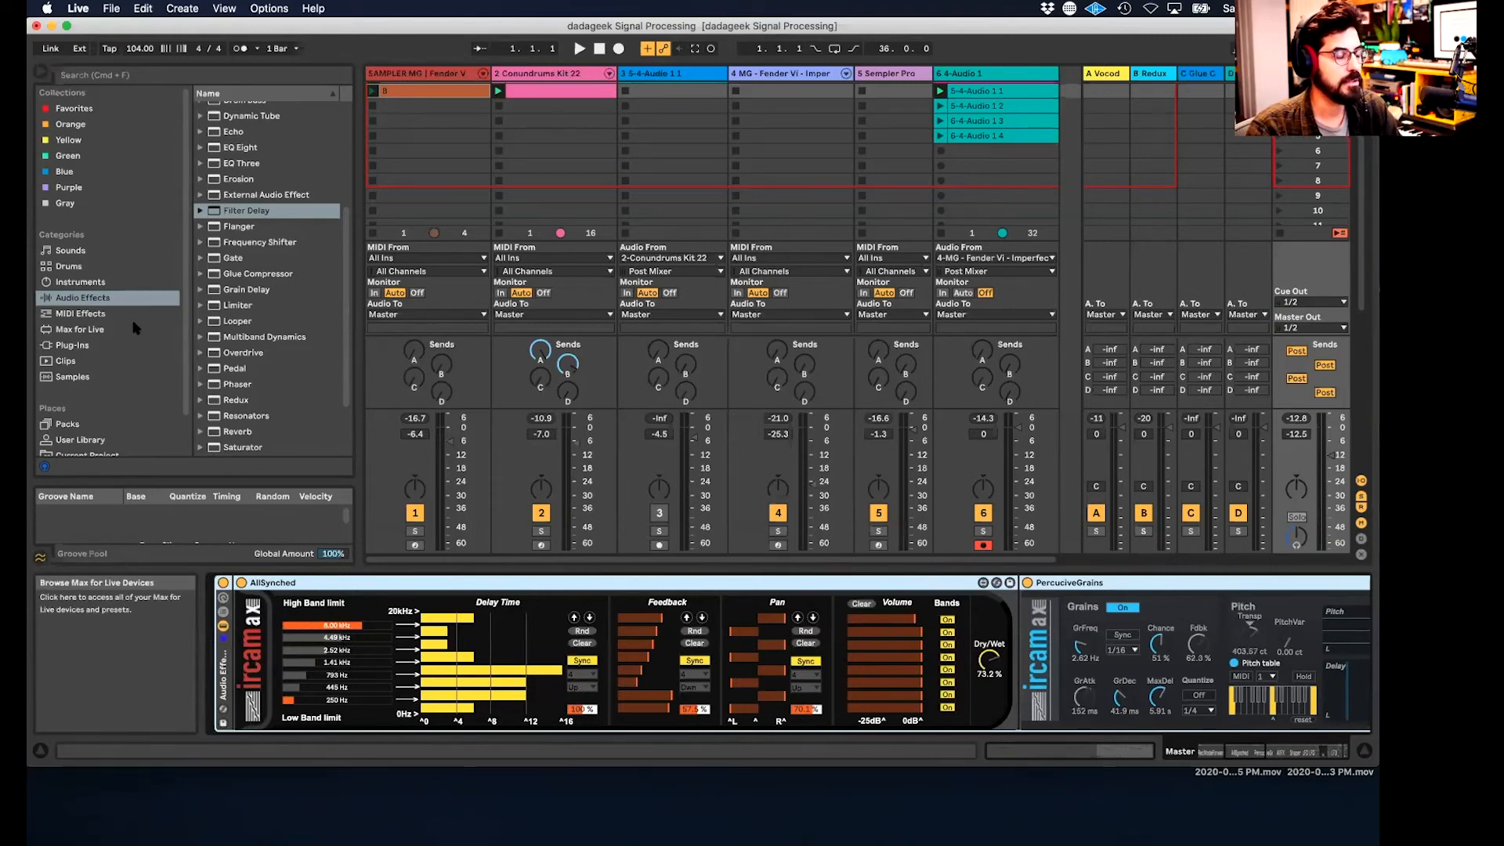
- List the installed Packs in the browser and select the AllSynched device in the Master track's effect rack
{"action": "scroll", "coordinate": [121, 321], "scroll_direction": "down", "scroll_amount": 2}
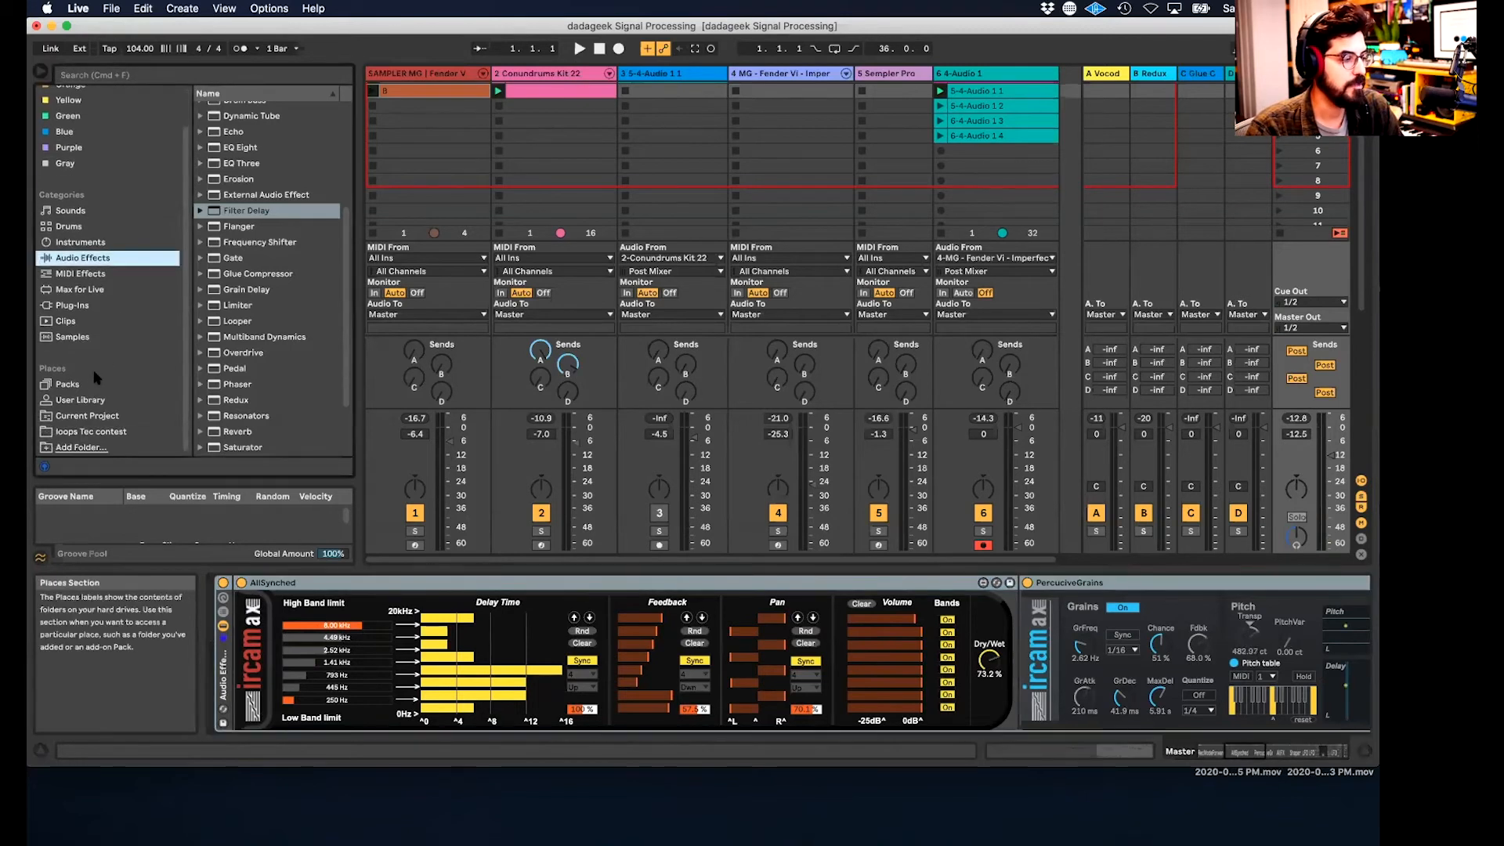
{"action": "left_click", "coordinate": [67, 385]}
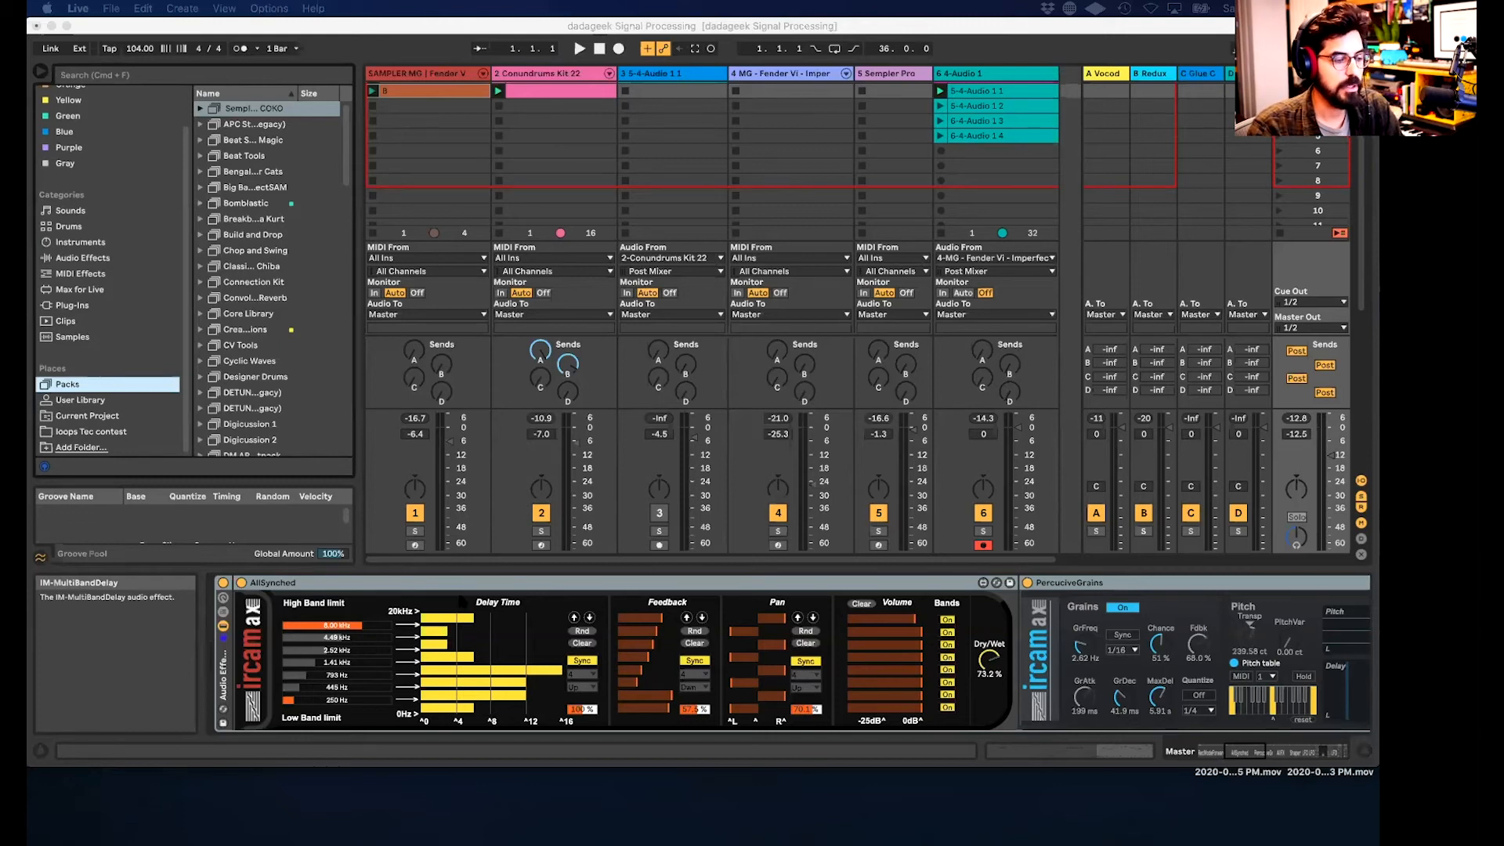
{"action": "left_click", "coordinate": [449, 583]}
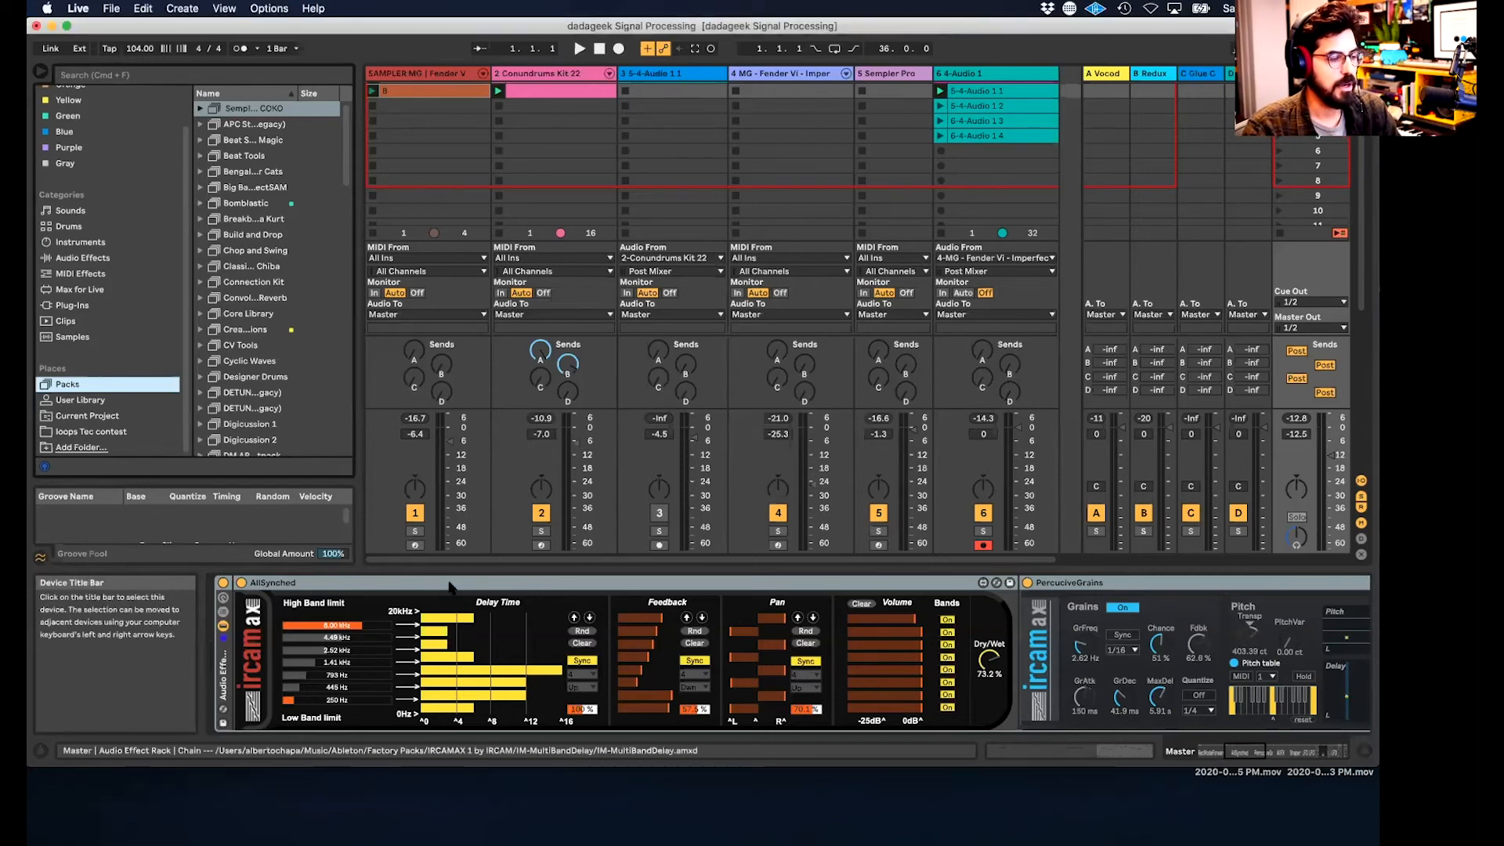
{"action": "left_click", "coordinate": [450, 583]}
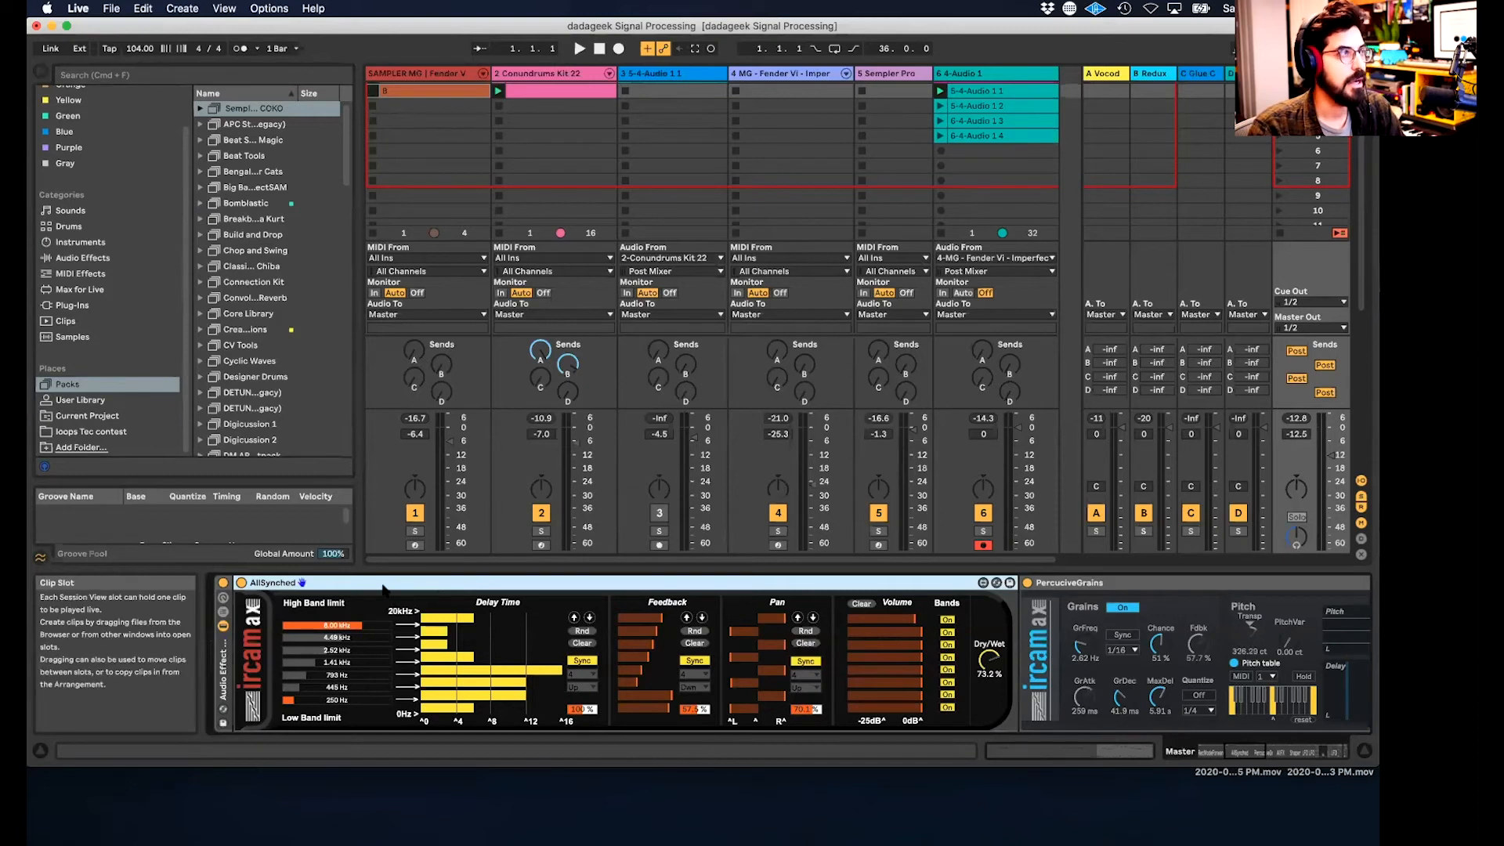
{"action": "key", "text": "super+Tab"}
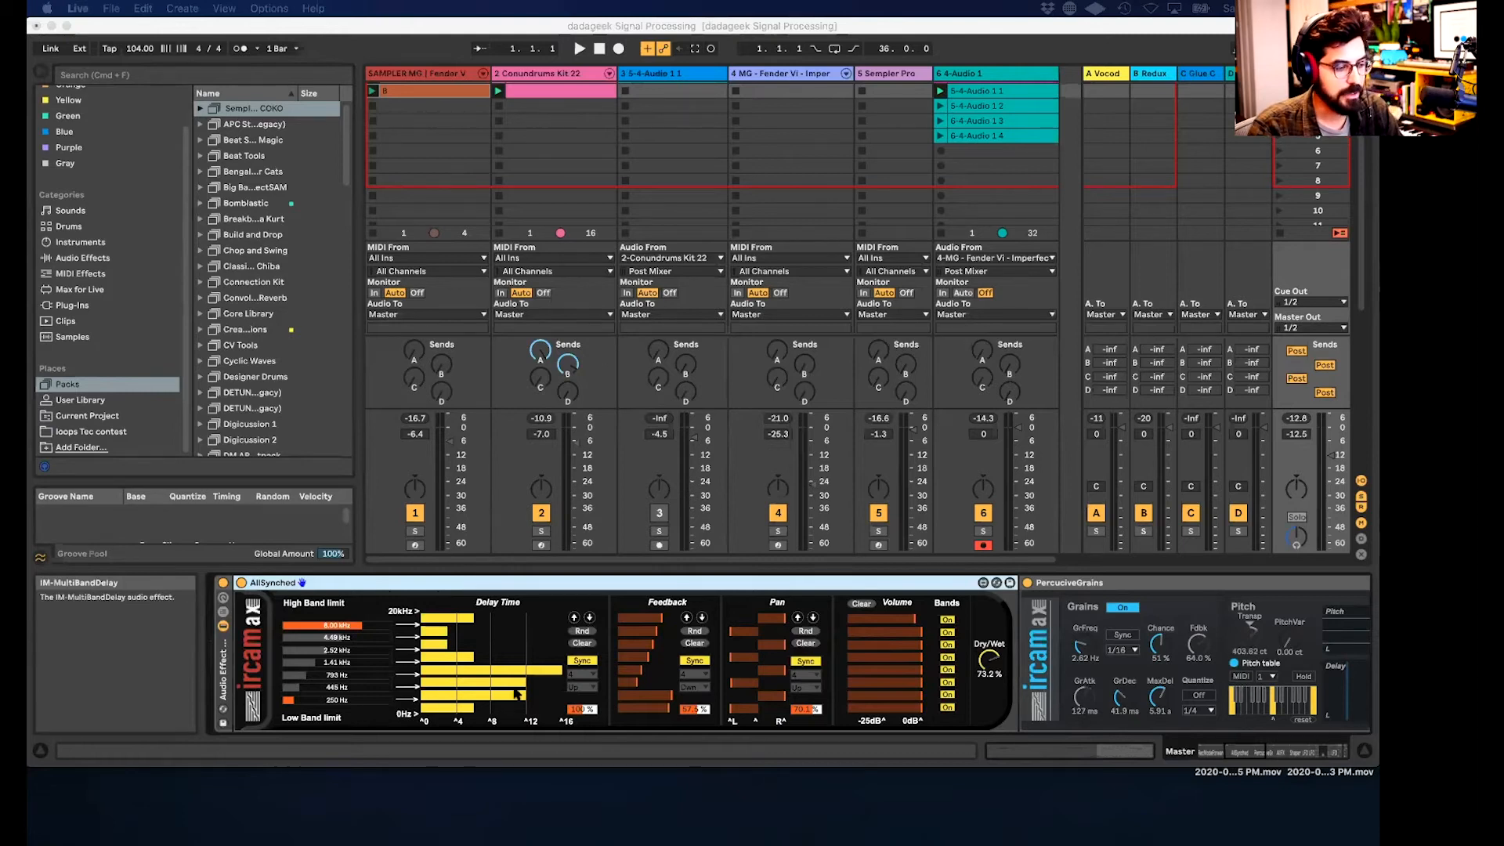
- Deactivate PercuciveGrains, AllFX, Shaper, the GrAtk and Fdbk LFOs, and Echo on the Master track, leaving AllSynched active
{"action": "scroll", "coordinate": [408, 650], "scroll_direction": "right", "scroll_amount": 2}
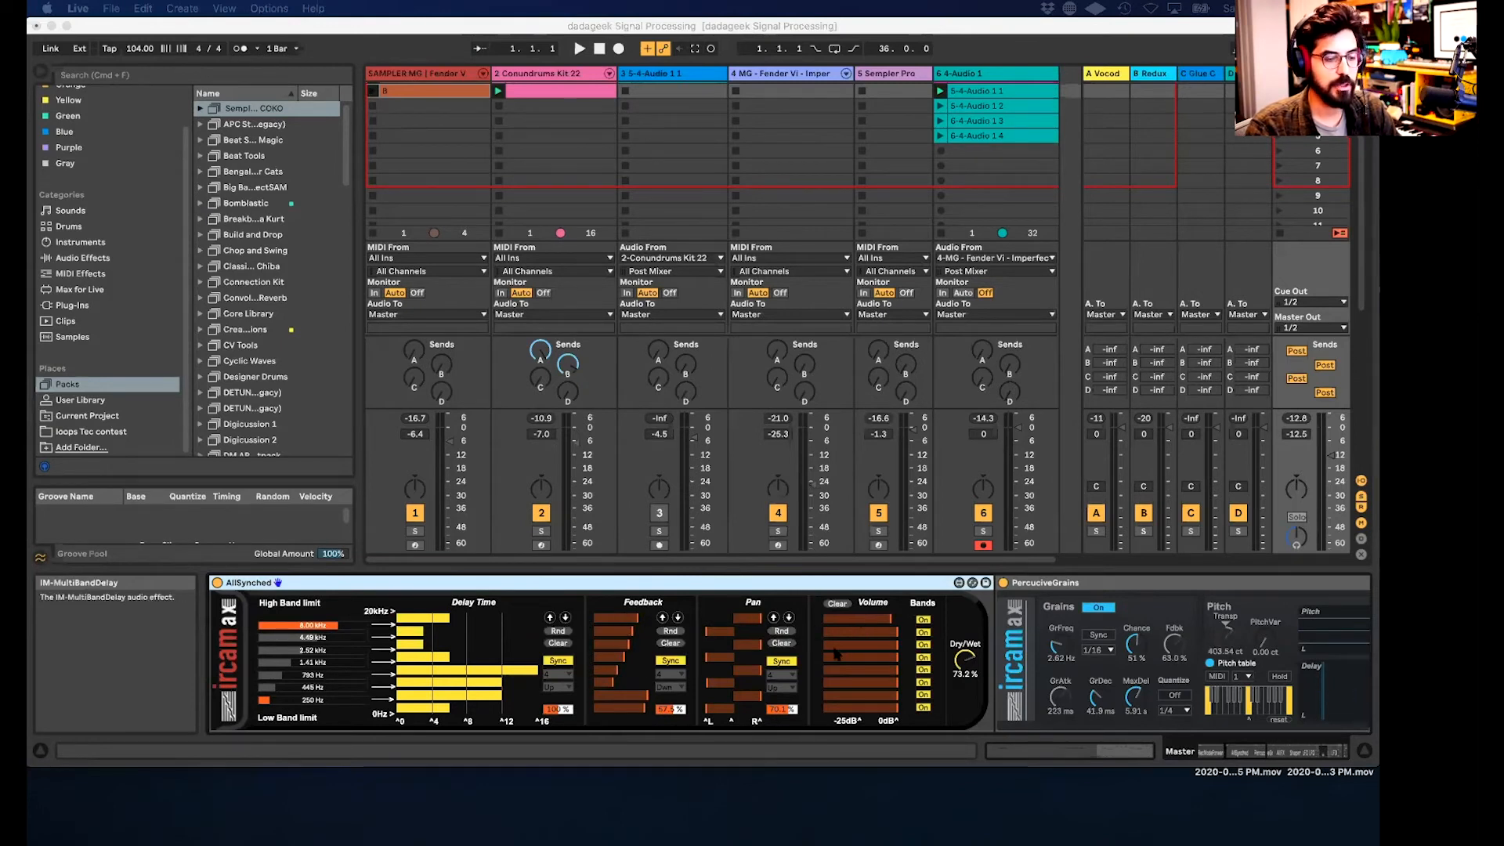
{"action": "left_click", "coordinate": [1003, 583]}
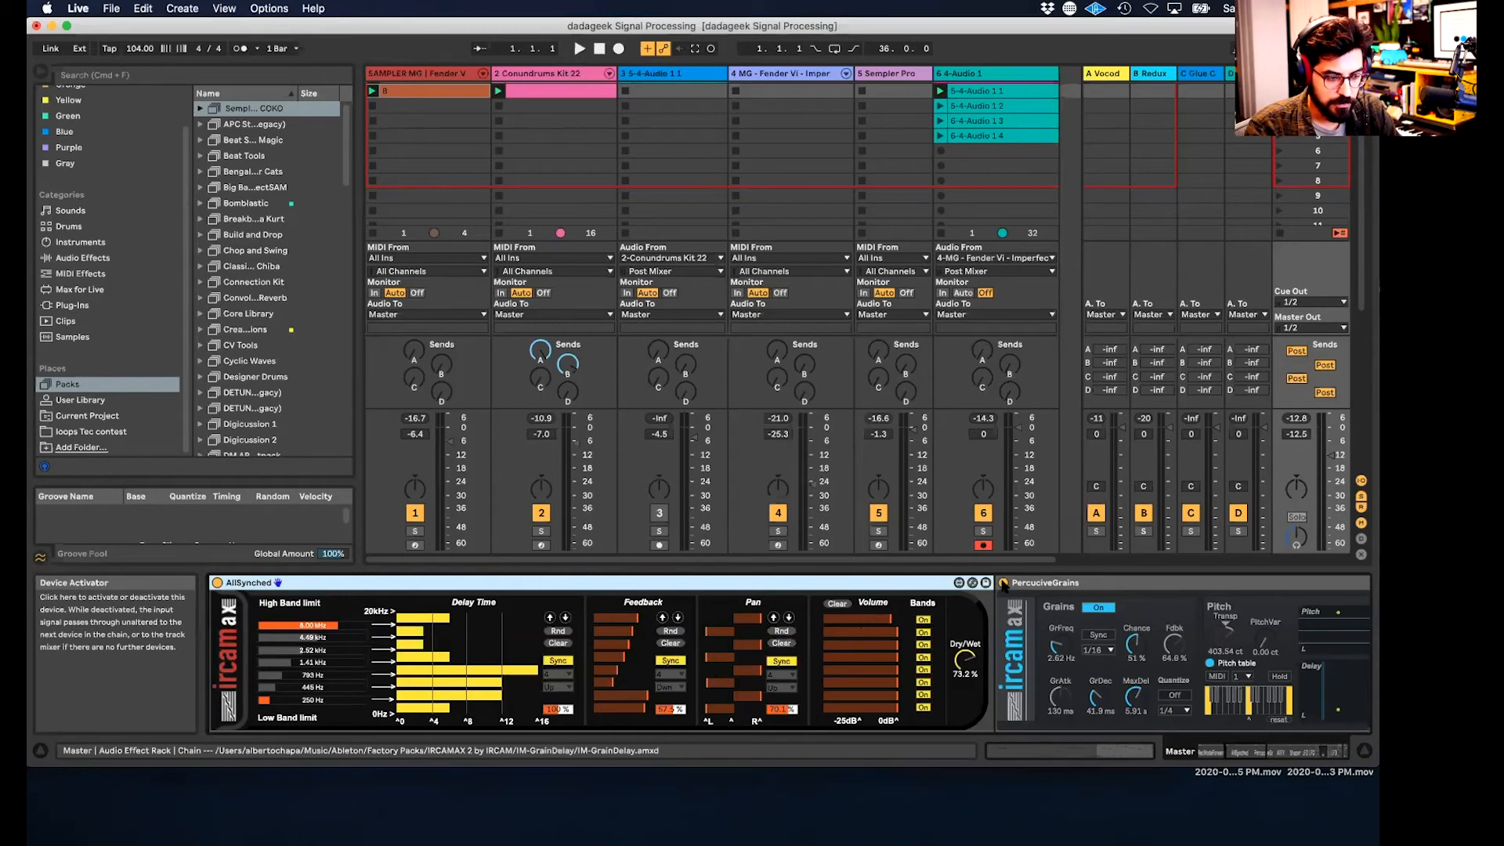
{"action": "scroll", "coordinate": [1003, 583], "scroll_direction": "right", "scroll_amount": 4}
{"action": "scroll", "coordinate": [830, 591], "scroll_direction": "right", "scroll_amount": 10}
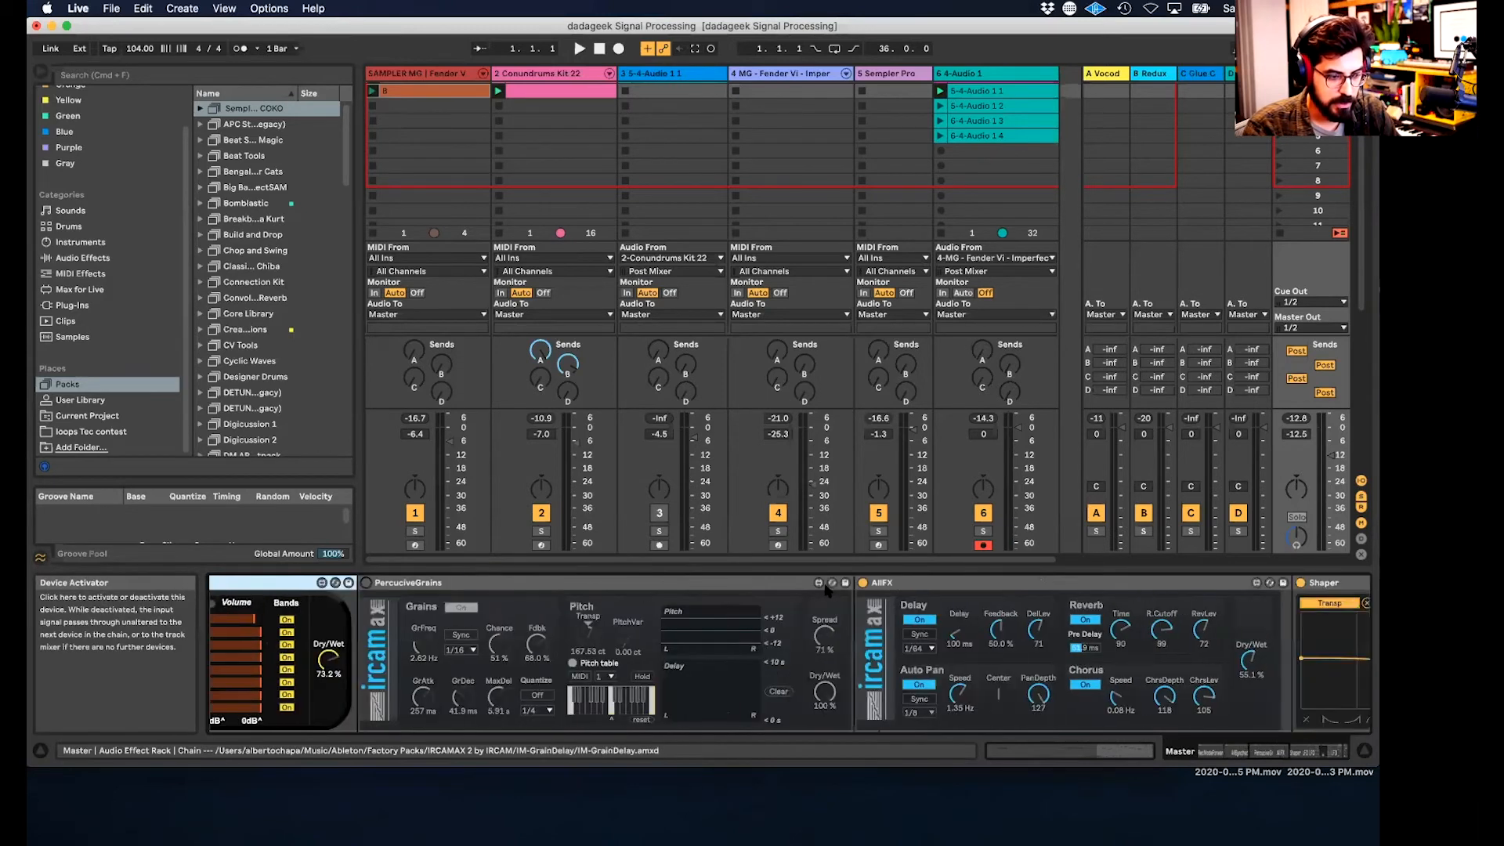
{"action": "left_click", "coordinate": [858, 582]}
{"action": "scroll", "coordinate": [1050, 583], "scroll_direction": "right", "scroll_amount": 5}
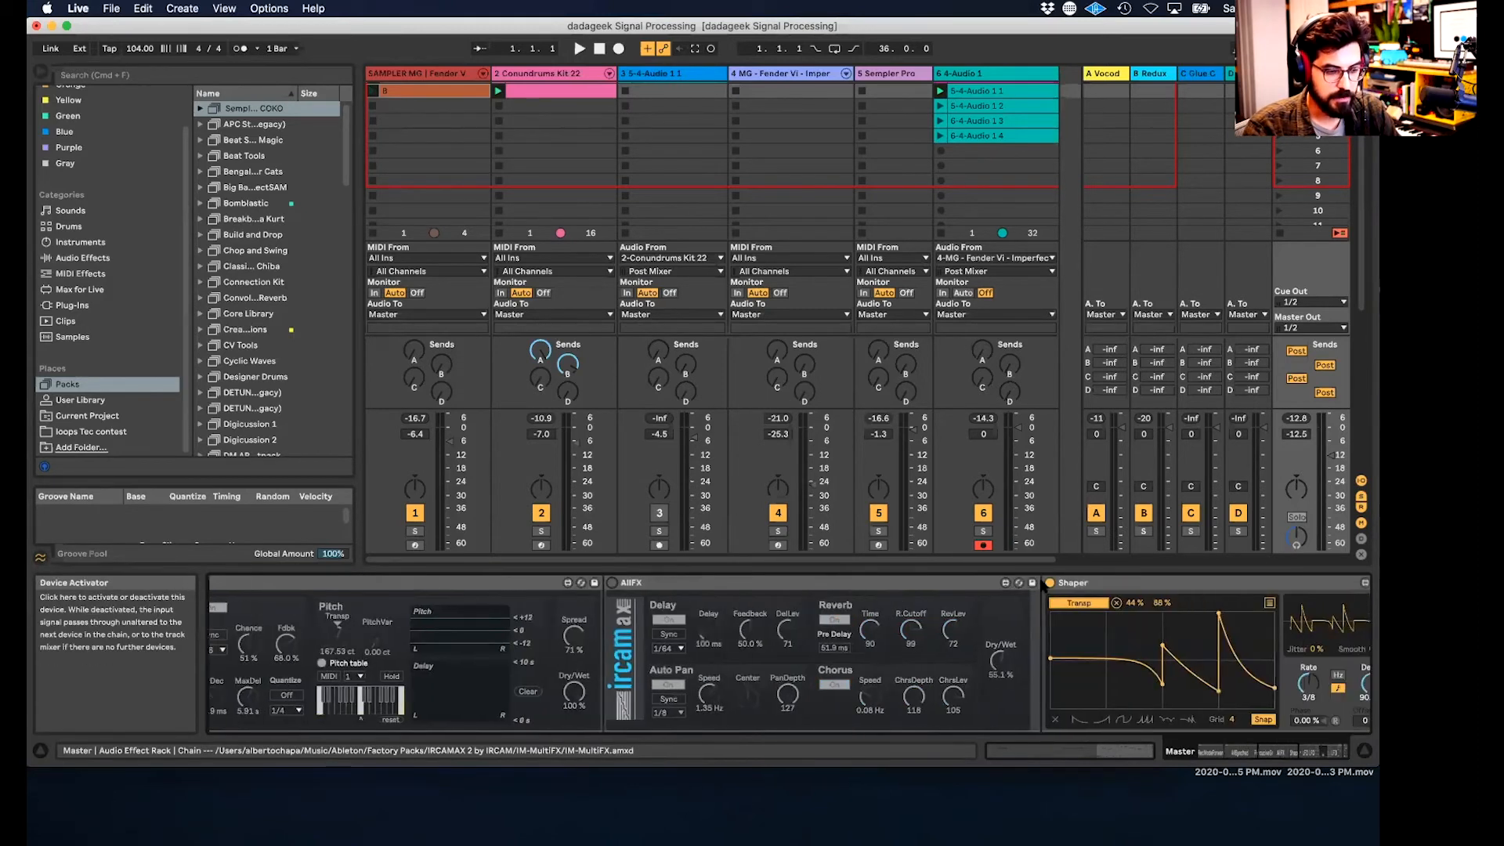
{"action": "scroll", "coordinate": [1050, 583], "scroll_direction": "right", "scroll_amount": 3}
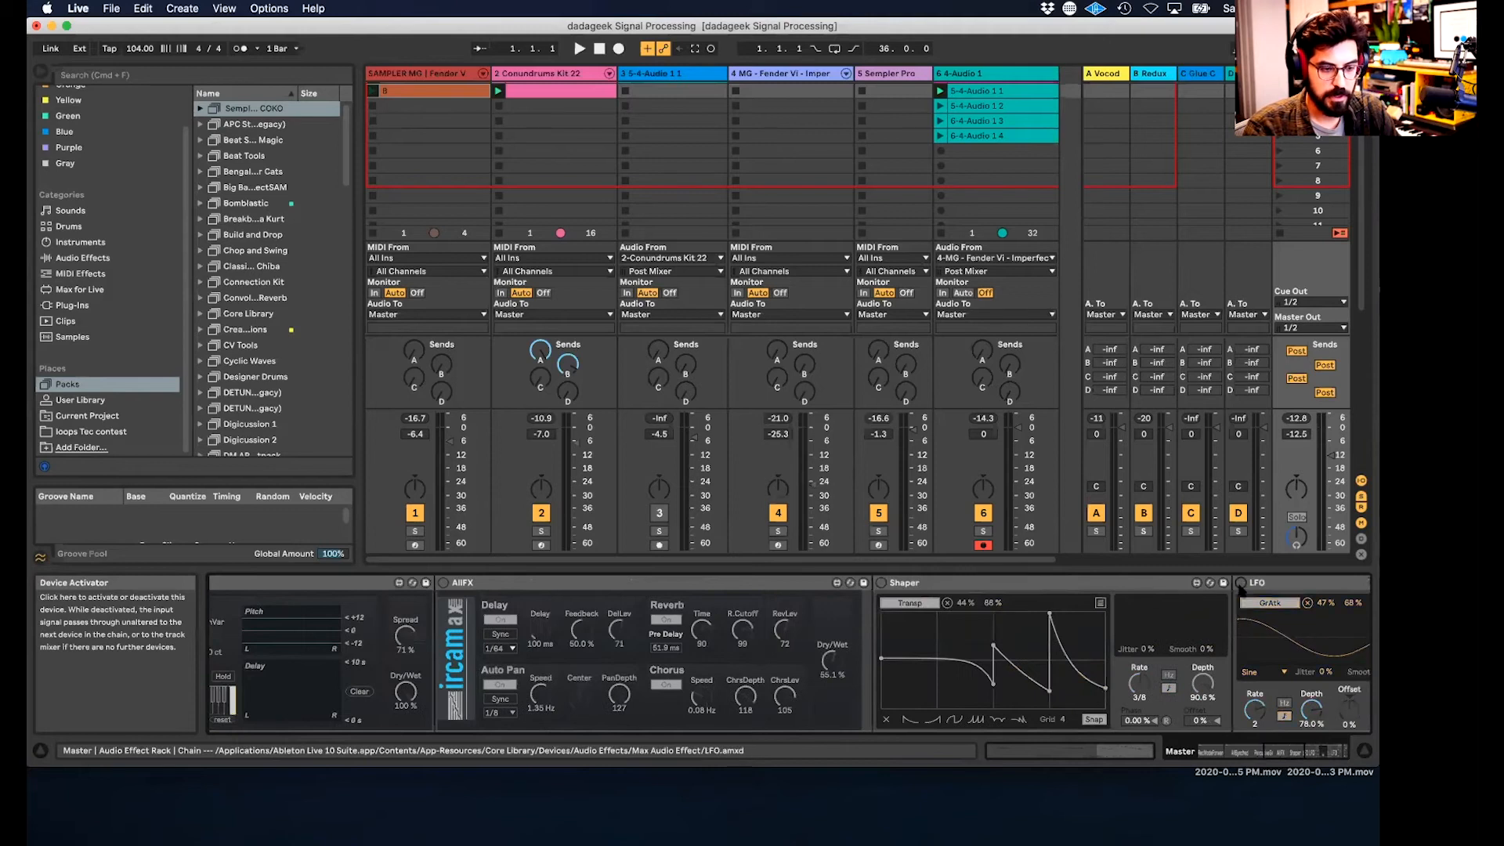
{"action": "scroll", "coordinate": [1241, 589], "scroll_direction": "right", "scroll_amount": 5}
{"action": "scroll", "coordinate": [1240, 589], "scroll_direction": "right", "scroll_amount": 4}
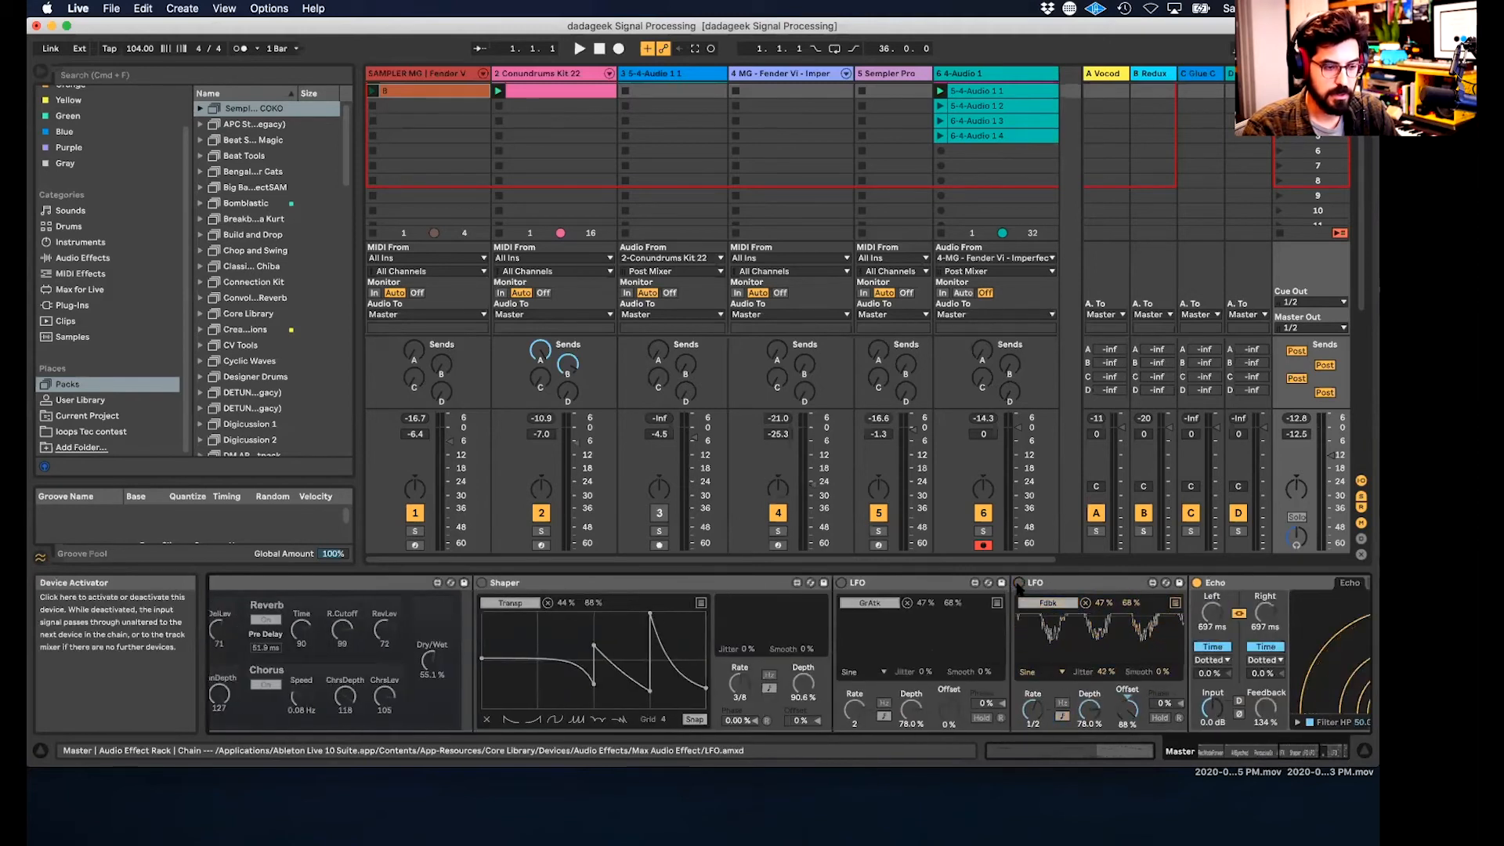
{"action": "left_click", "coordinate": [1196, 583]}
{"action": "scroll", "coordinate": [1198, 588], "scroll_direction": "right", "scroll_amount": 12}
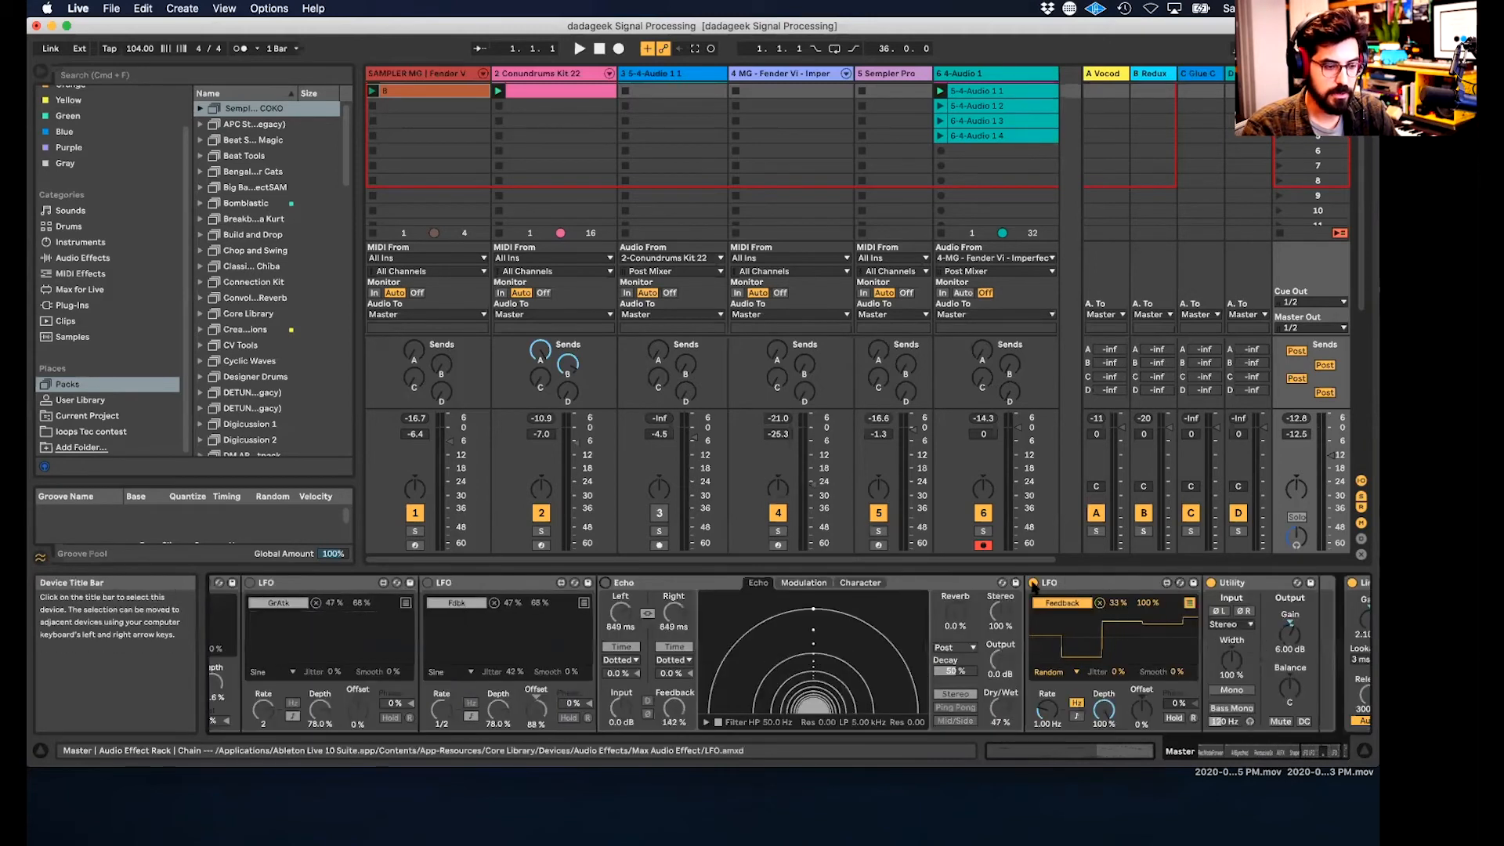
- Play the set and observe how AllSynched's delay time, feedback and pan bands behave with the following effects bypassed
{"action": "key", "text": "space"}
{"action": "scroll", "coordinate": [1032, 586], "scroll_direction": "left", "scroll_amount": 15}
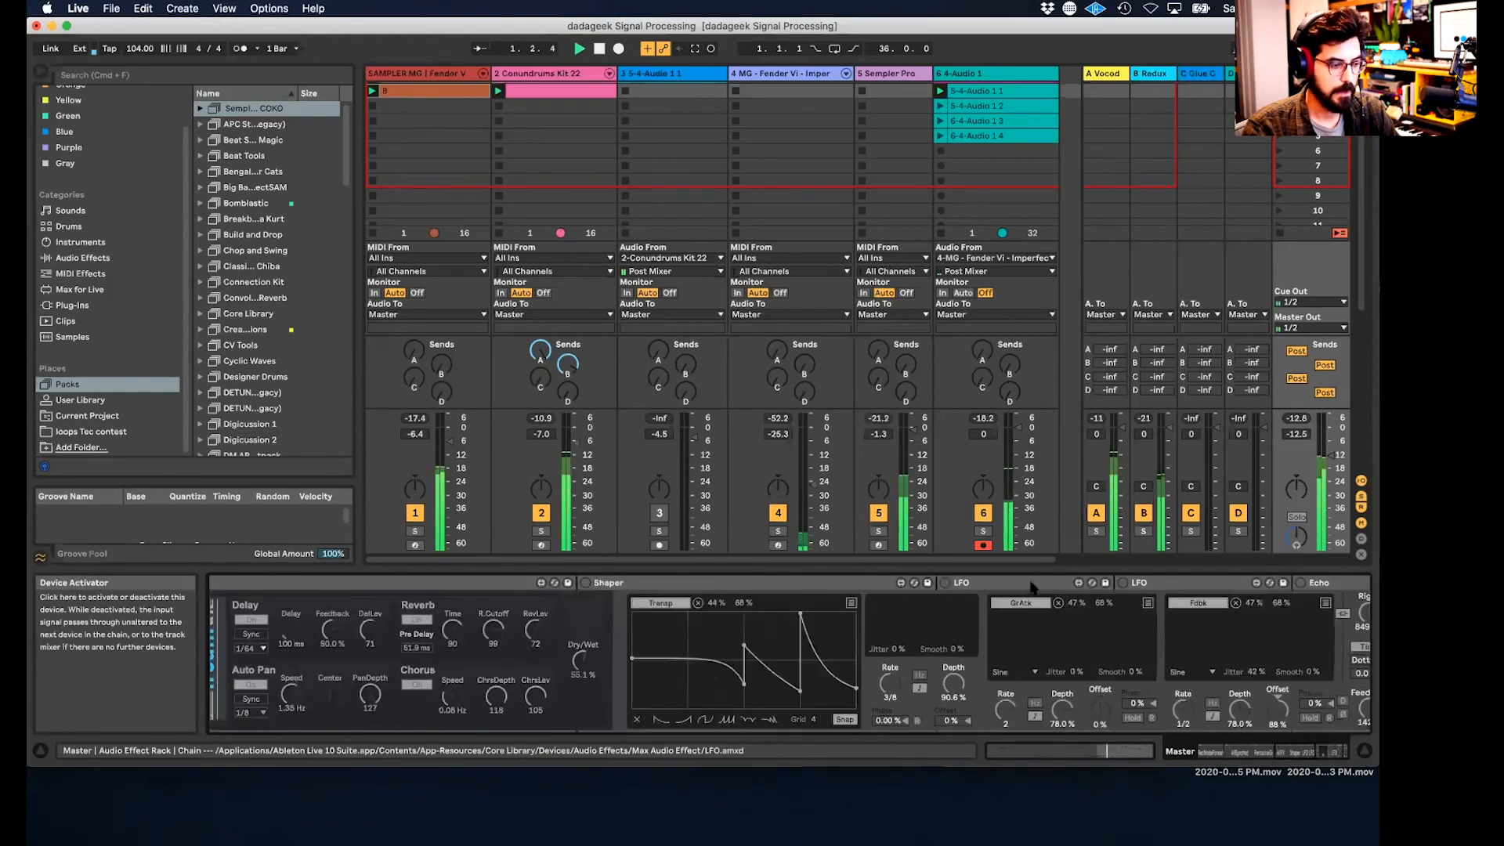
{"action": "scroll", "coordinate": [1033, 587], "scroll_direction": "left", "scroll_amount": 11}
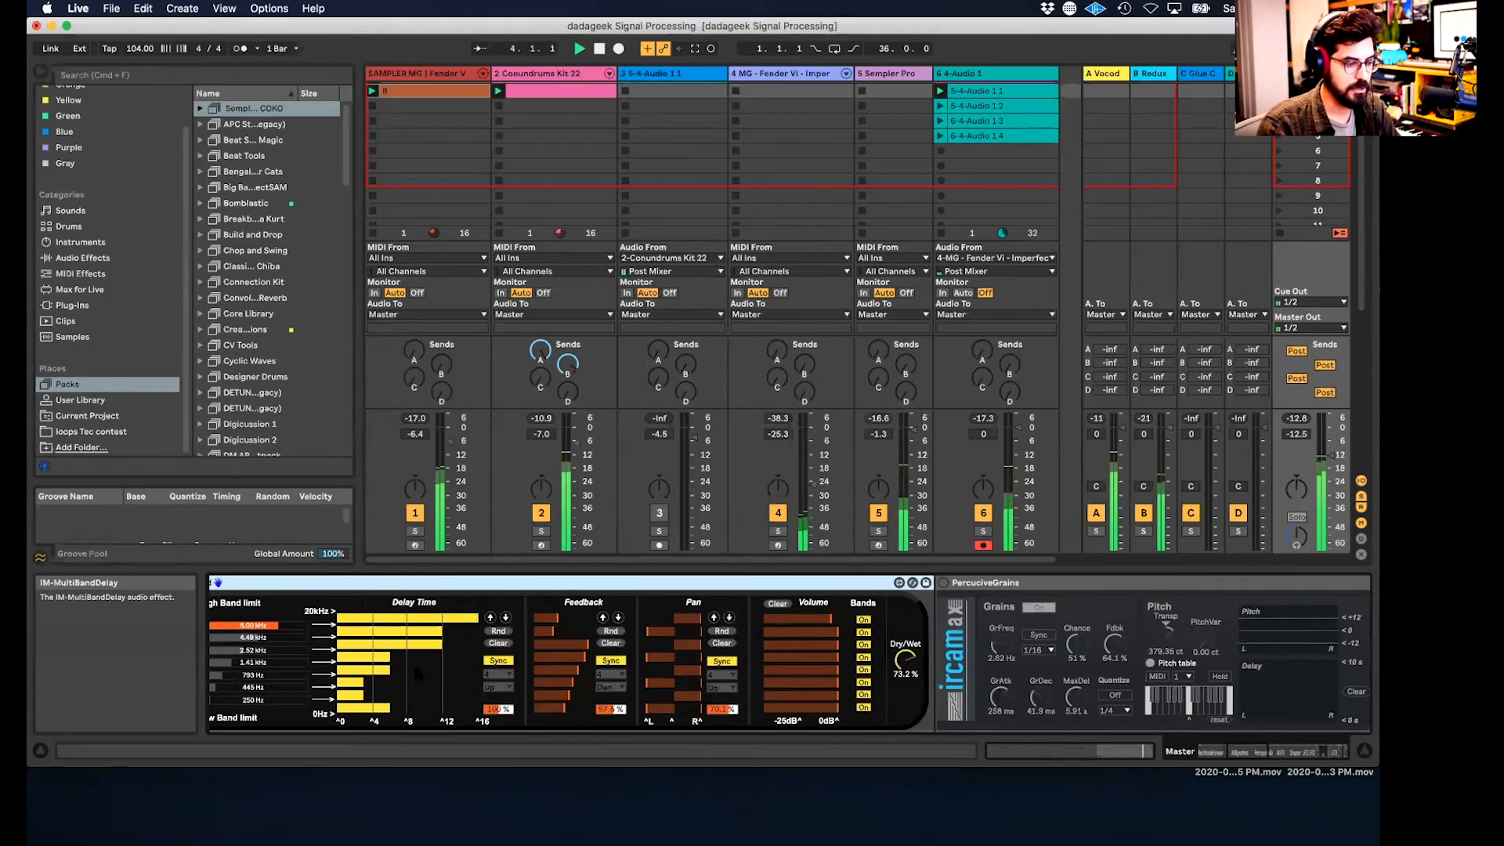
{"action": "scroll", "coordinate": [411, 661], "scroll_direction": "left", "scroll_amount": 2}
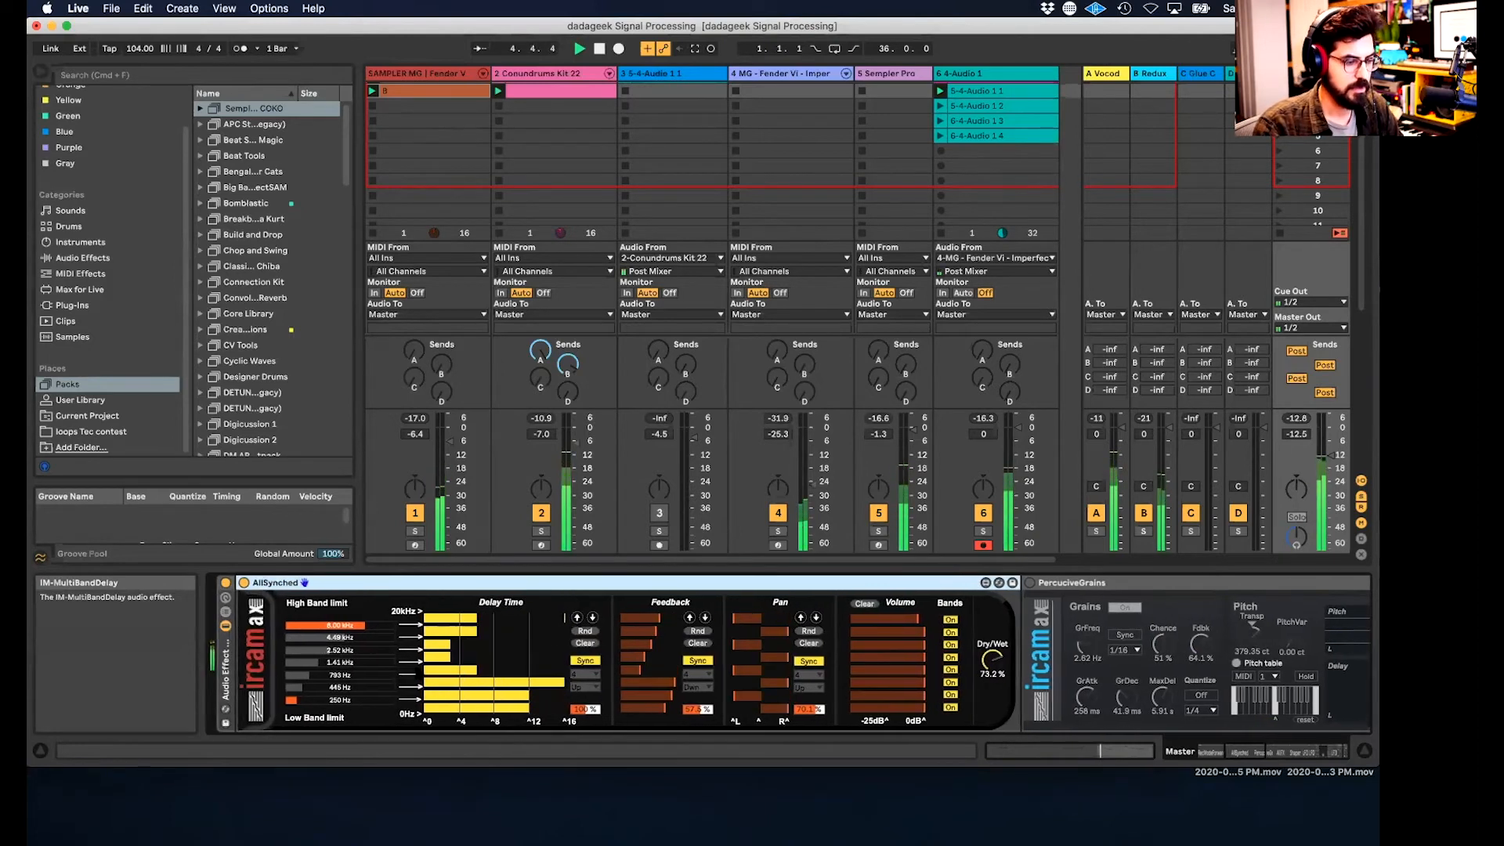
{"action": "scroll", "coordinate": [412, 661], "scroll_direction": "right", "scroll_amount": 3}
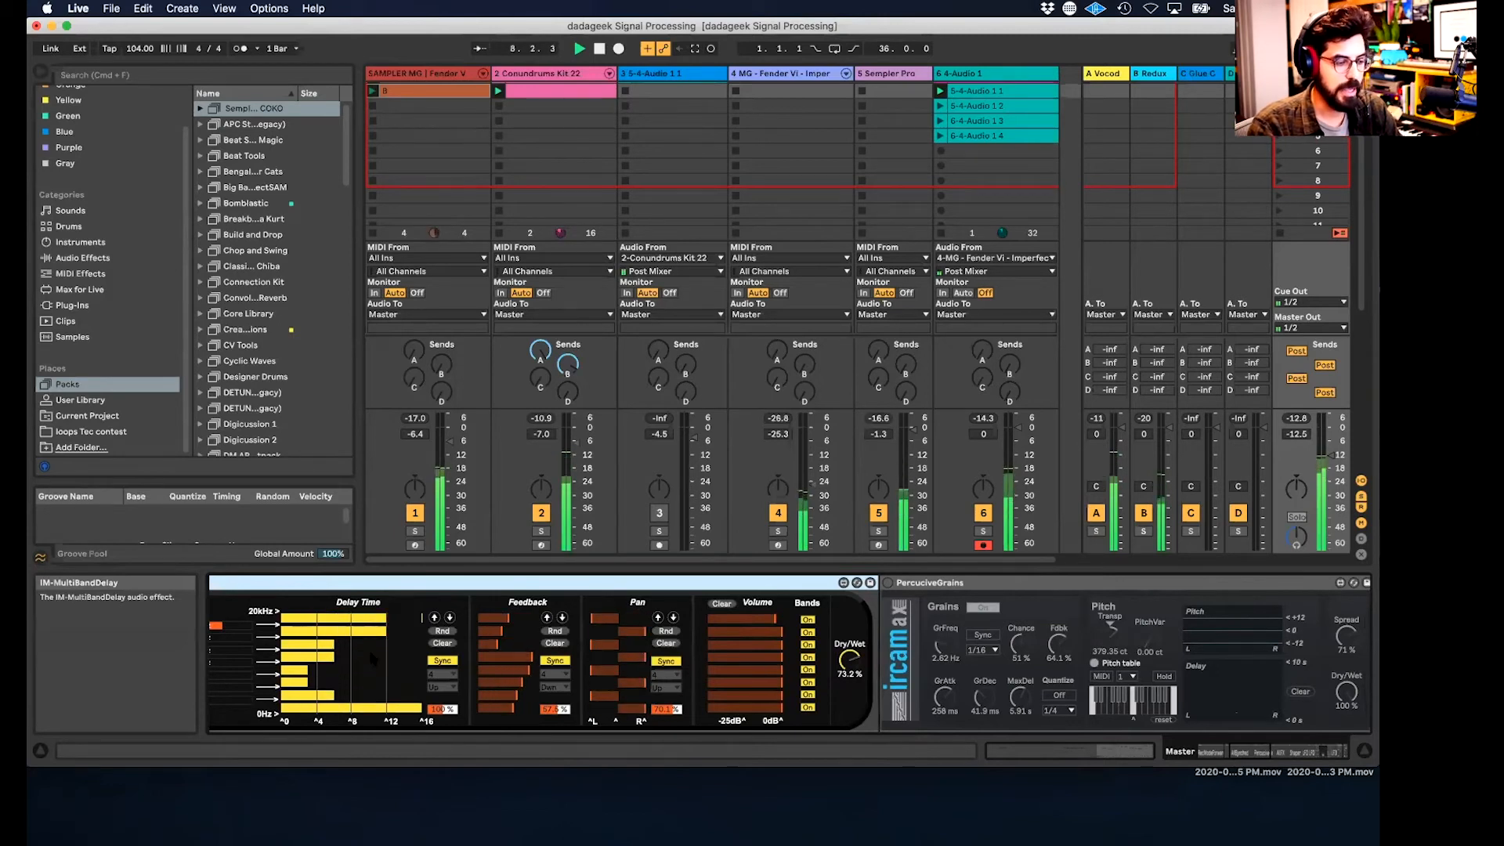
- Reactivate PercuciveGrains on the Master track and set its grain frequency to 3.30 Hz
{"action": "scroll", "coordinate": [533, 655], "scroll_direction": "right", "scroll_amount": 5}
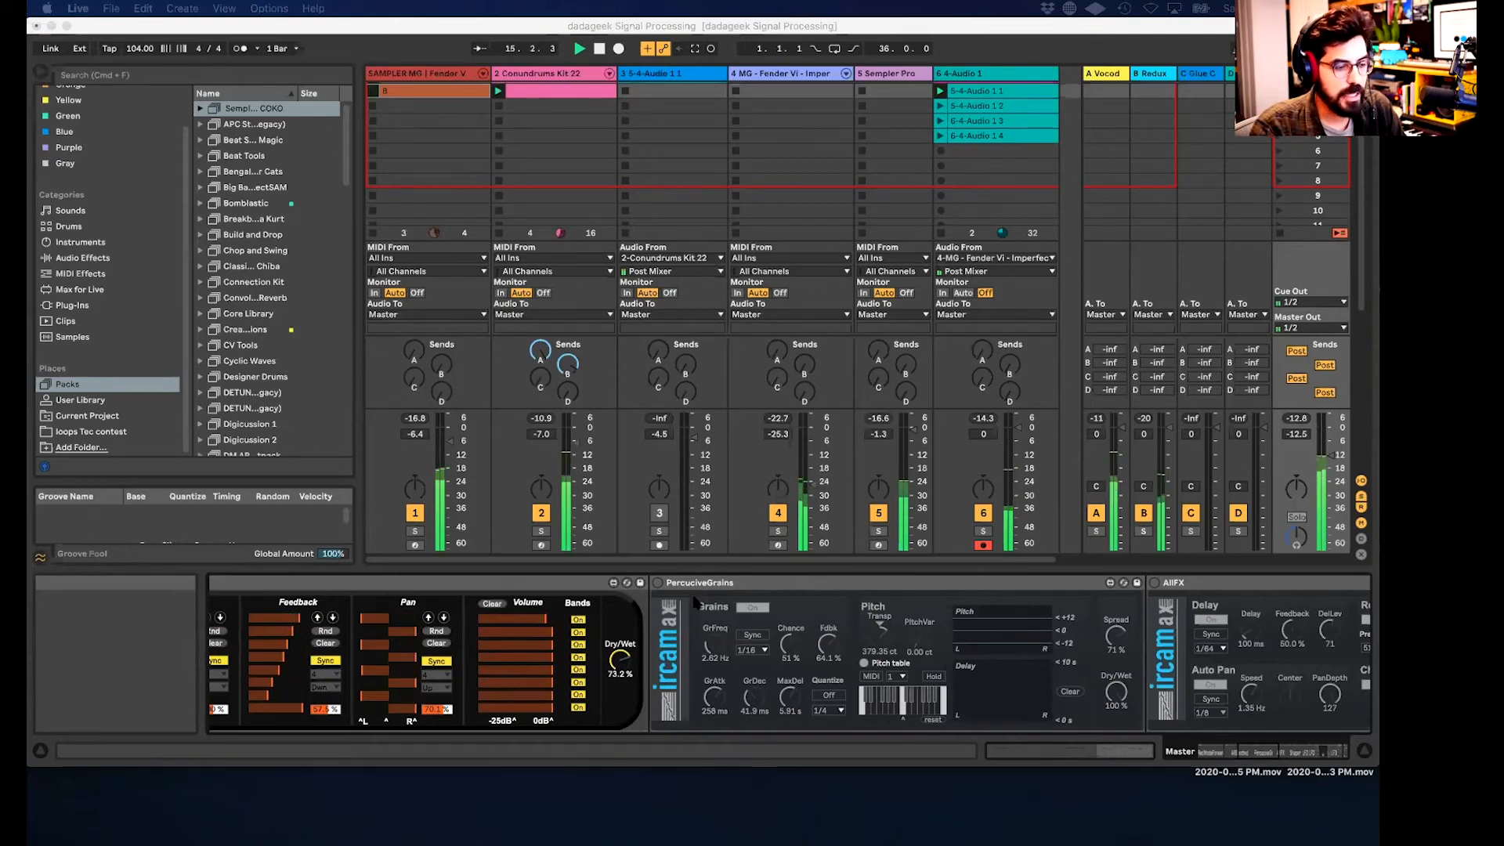
{"action": "left_click", "coordinate": [658, 587]}
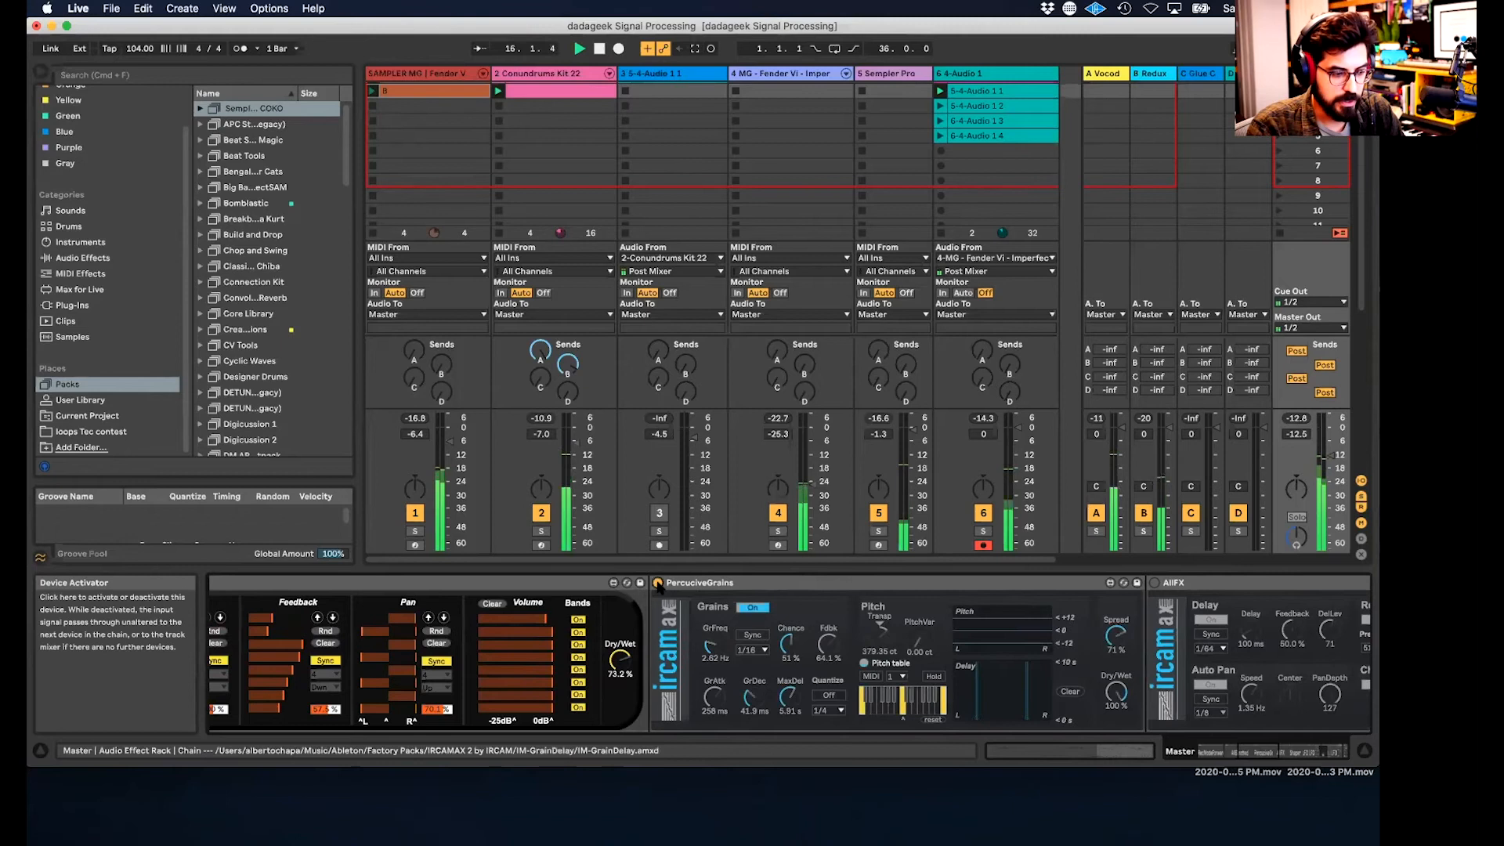
{"action": "left_click", "coordinate": [658, 583]}
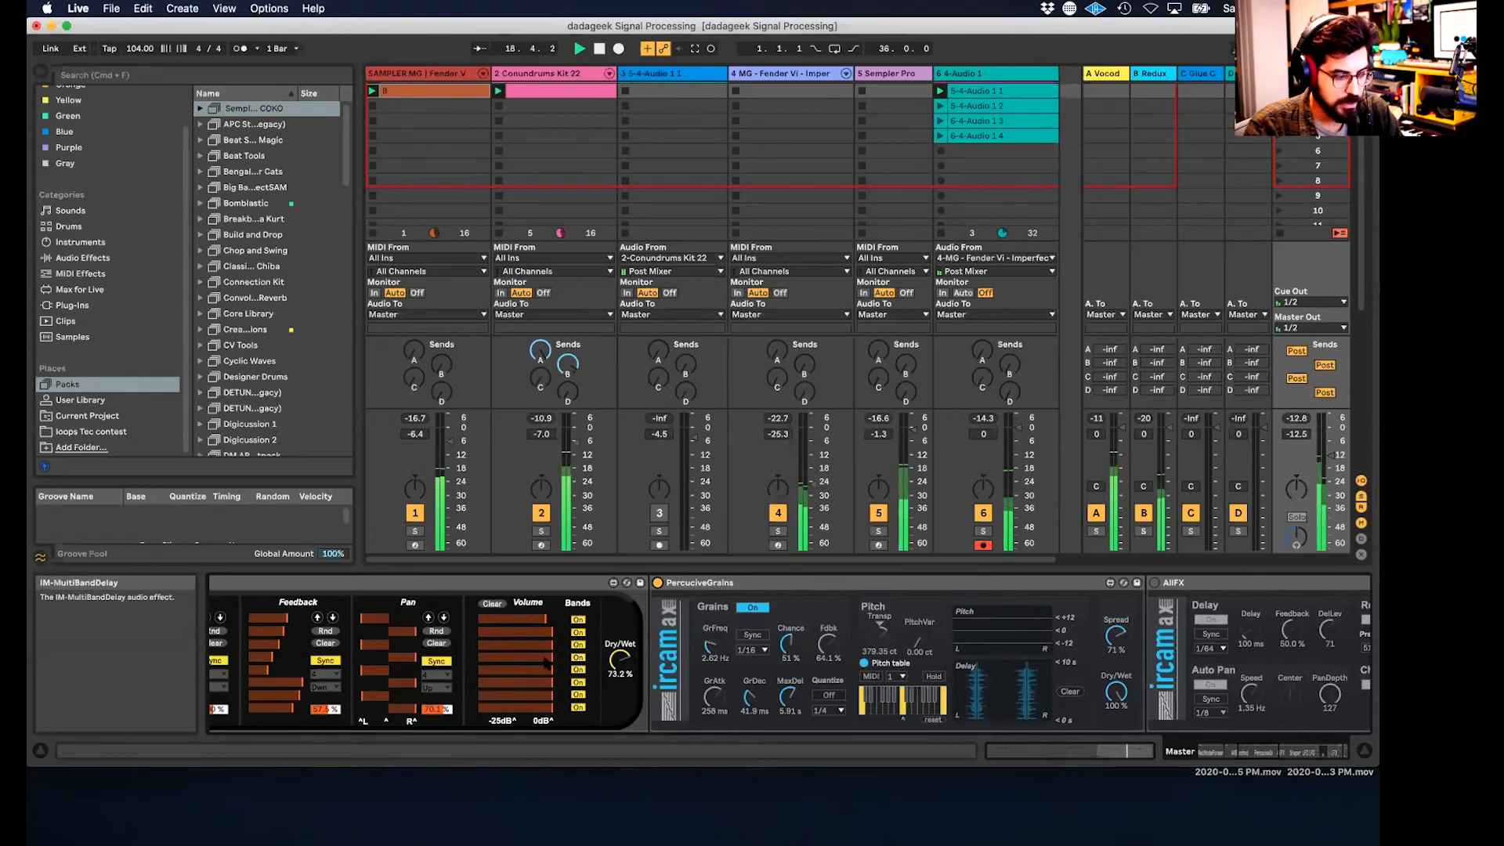
{"action": "scroll", "coordinate": [643, 677], "scroll_direction": "right", "scroll_amount": 2}
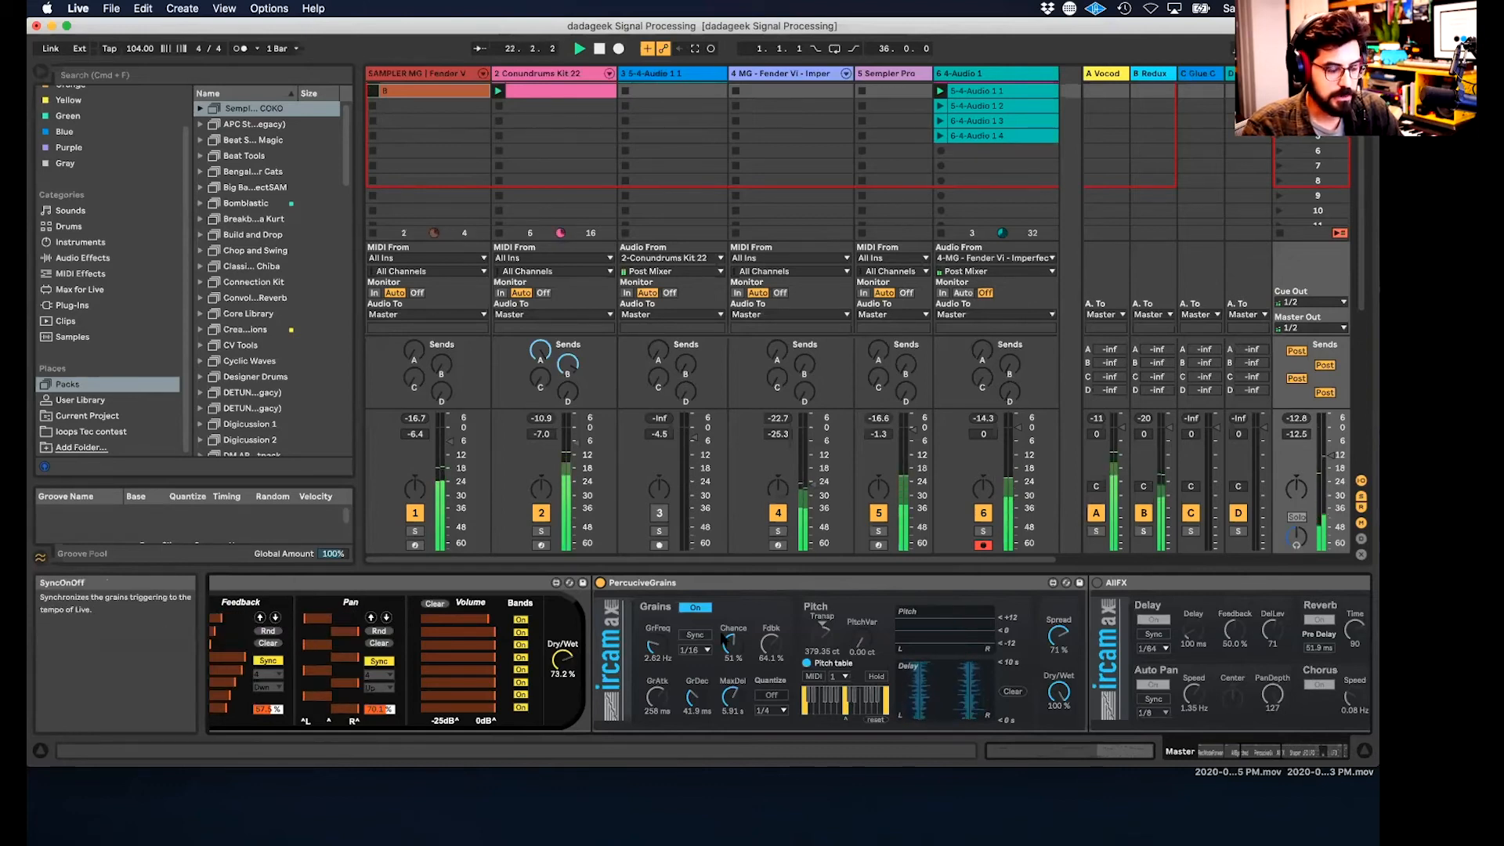
{"action": "mouse_move", "coordinate": [654, 645]}
{"action": "left_mouse_down"}
{"action": "mouse_move", "coordinate": [654, 629]}
{"action": "mouse_move", "coordinate": [652, 642]}
{"action": "left_mouse_up"}
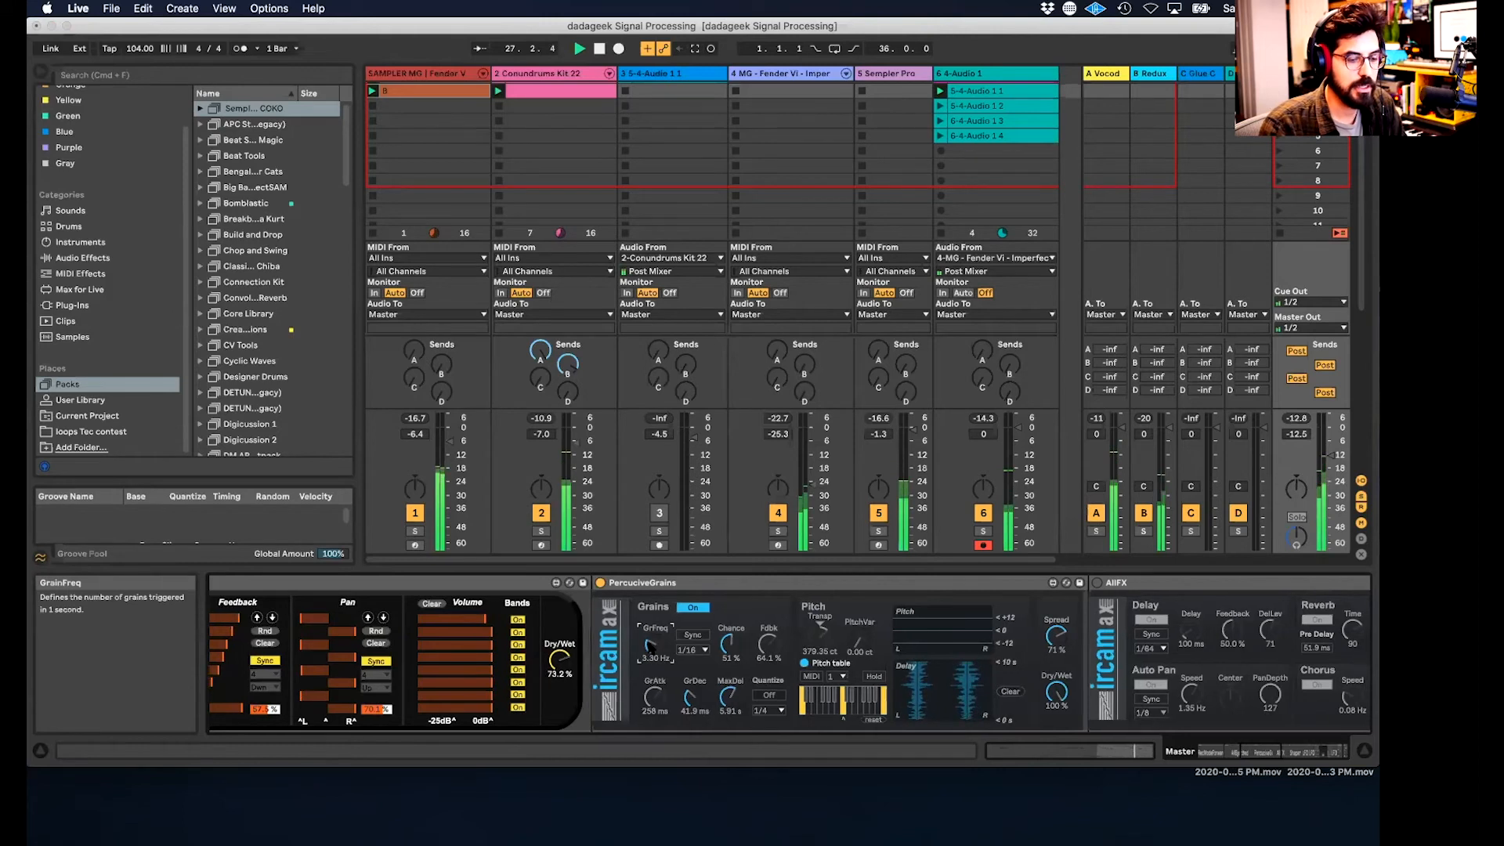
- Reactivate AllFX on the Master track, adding its delay, reverb, auto pan and chorus back to the playing mix
{"action": "scroll", "coordinate": [650, 643], "scroll_direction": "right", "scroll_amount": 2}
{"action": "scroll", "coordinate": [650, 646], "scroll_direction": "right", "scroll_amount": 4}
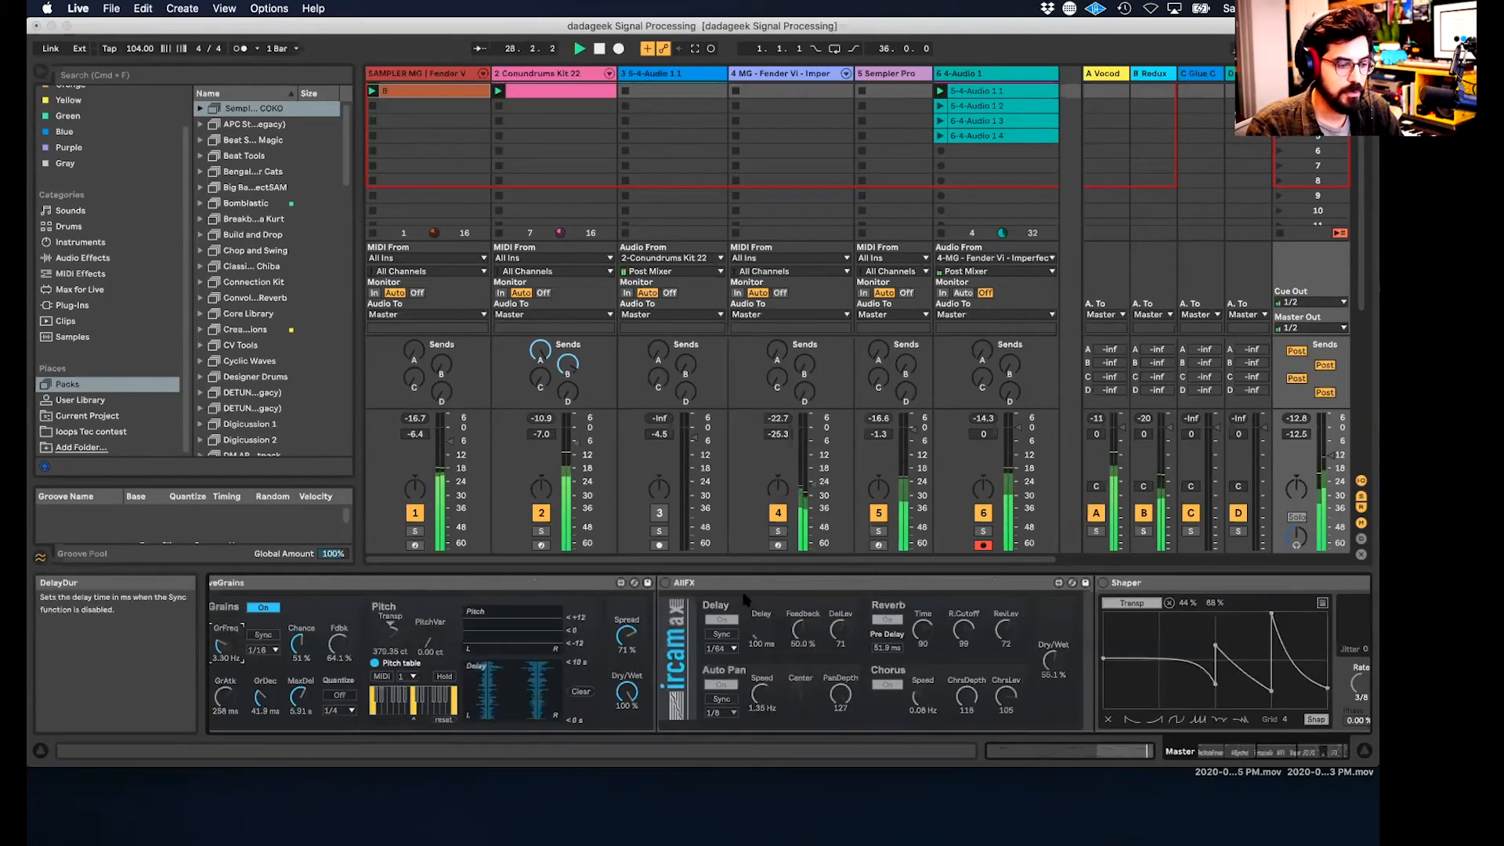
{"action": "left_click", "coordinate": [733, 587]}
{"action": "left_click", "coordinate": [665, 583]}
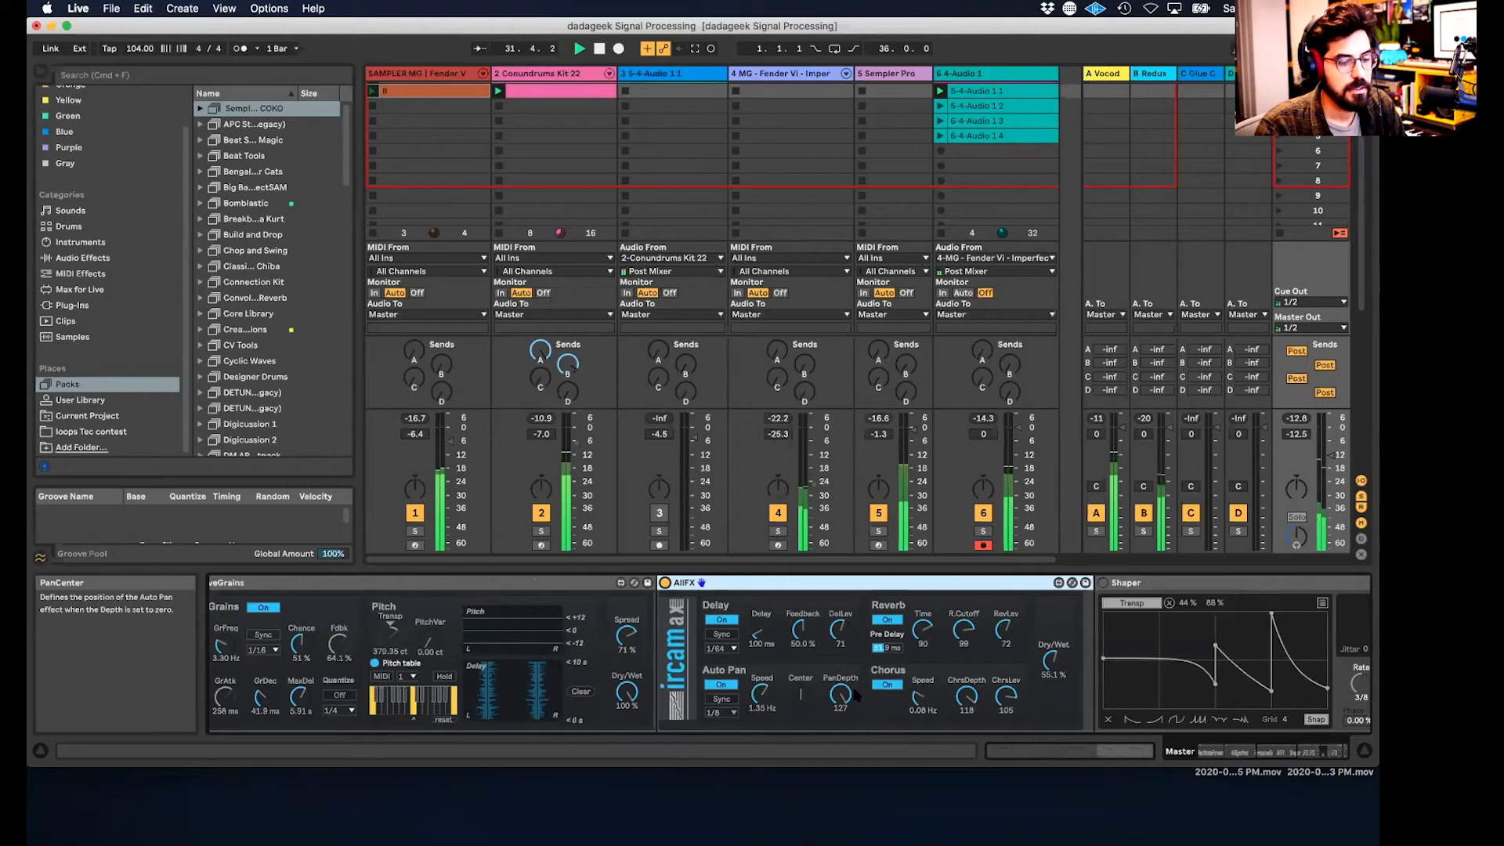
{"action": "scroll", "coordinate": [796, 673], "scroll_direction": "right", "scroll_amount": 3}
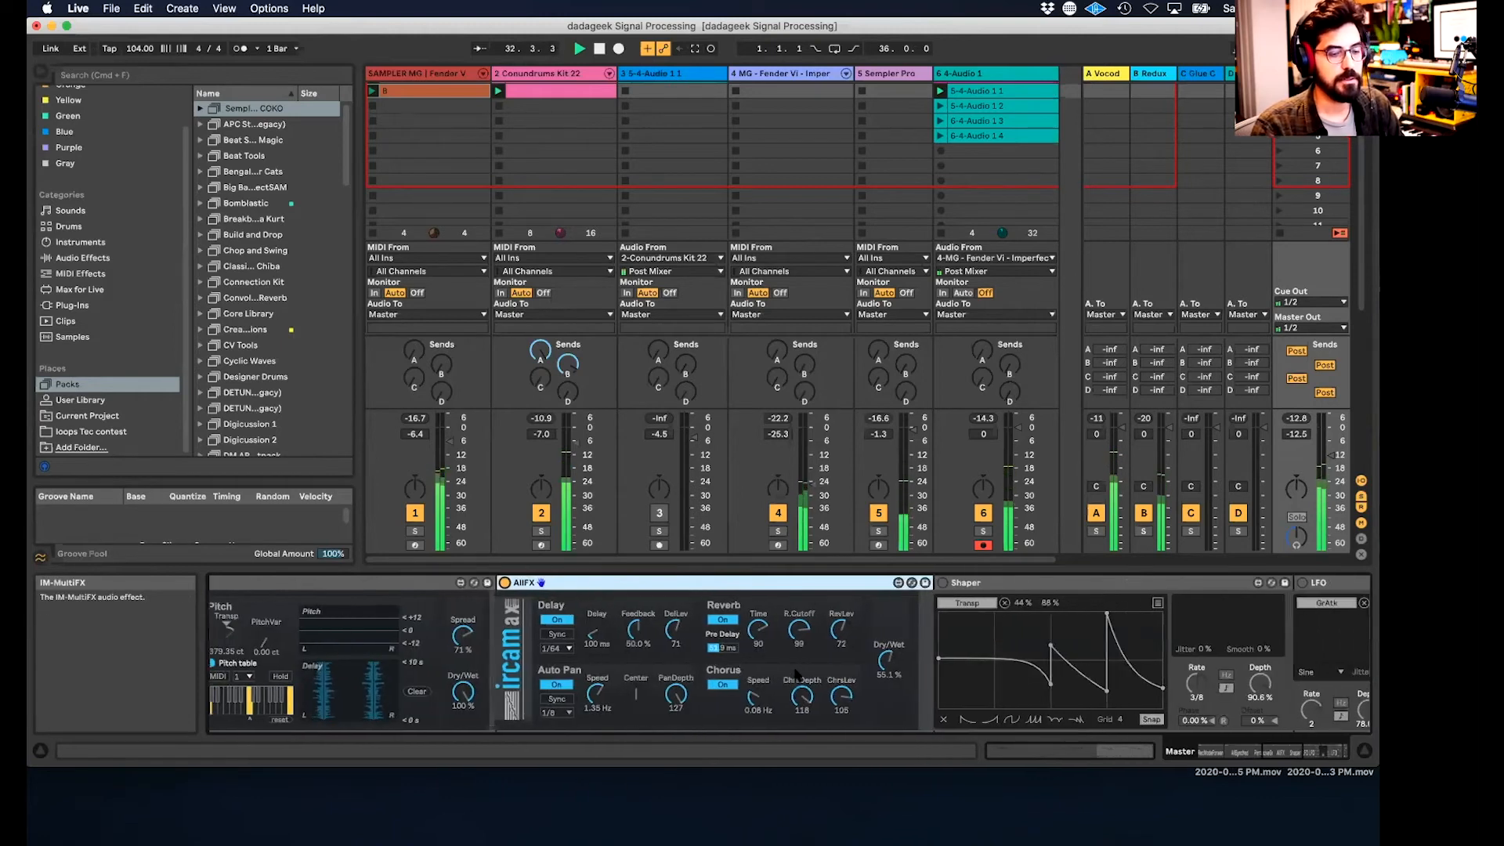
- Review the active PercuciveGrains device and select AllSynched at the start of the Master effect chain
{"action": "scroll", "coordinate": [796, 674], "scroll_direction": "left", "scroll_amount": 10}
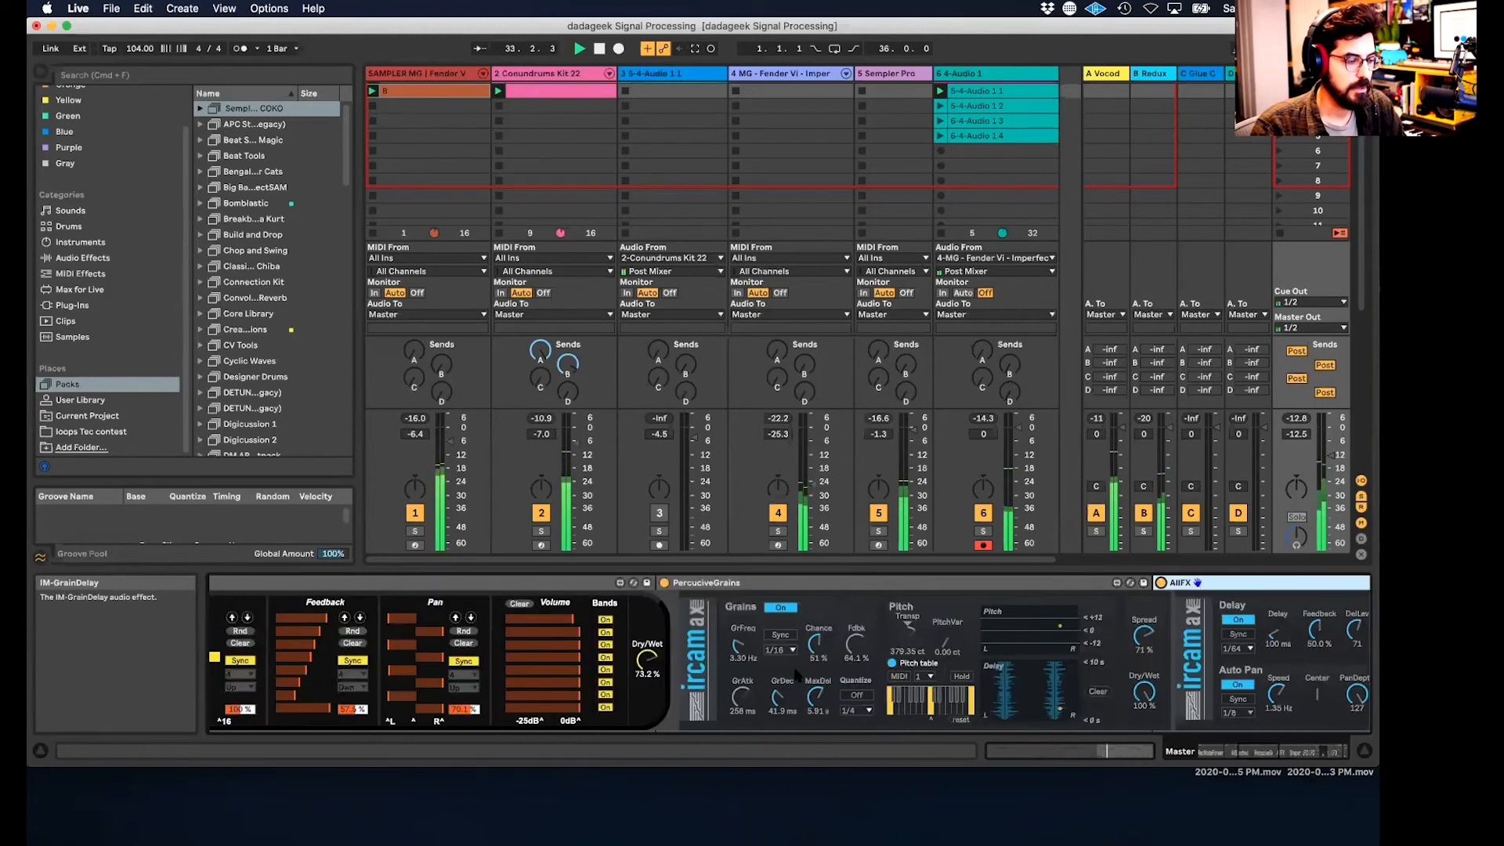
{"action": "scroll", "coordinate": [797, 675], "scroll_direction": "right", "scroll_amount": 5}
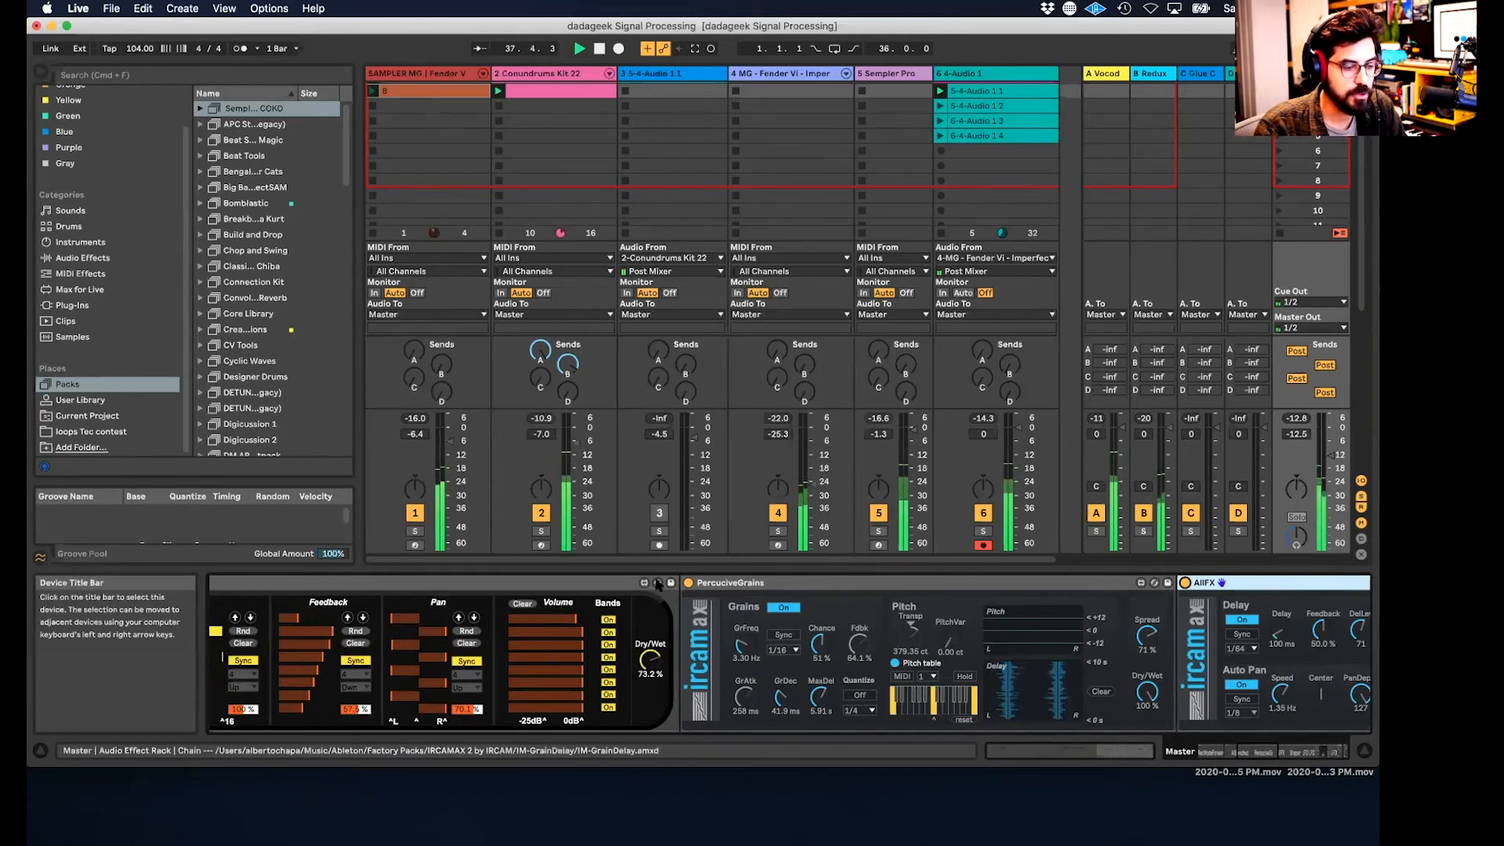
{"action": "left_click", "coordinate": [510, 586]}
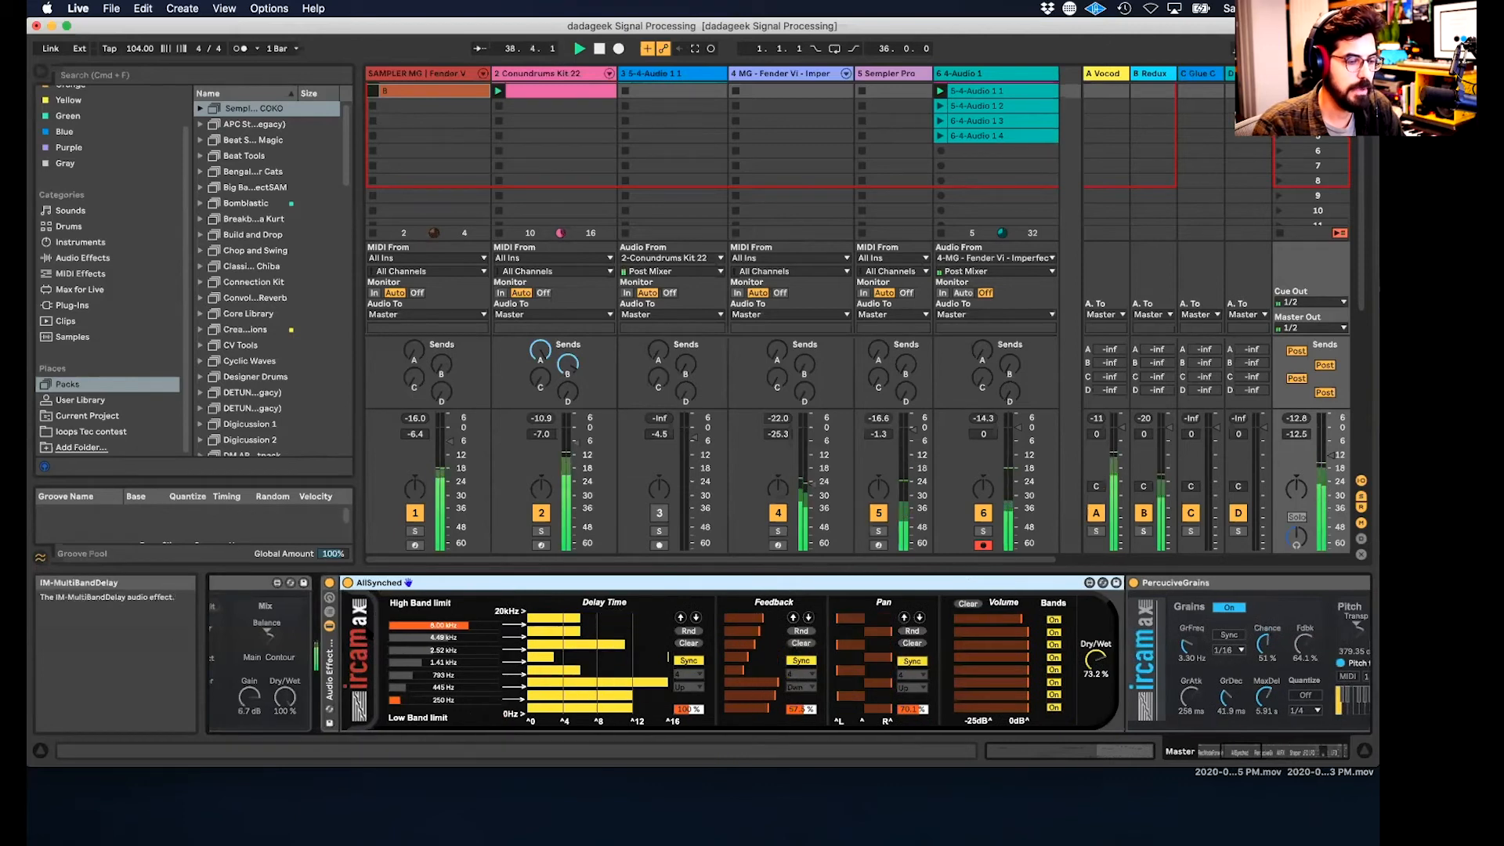
- Stop playback and reactivate the Shaper mapped to Transp on the Master track
{"action": "scroll", "coordinate": [495, 617], "scroll_direction": "right", "scroll_amount": 3}
{"action": "scroll", "coordinate": [495, 618], "scroll_direction": "right", "scroll_amount": 6}
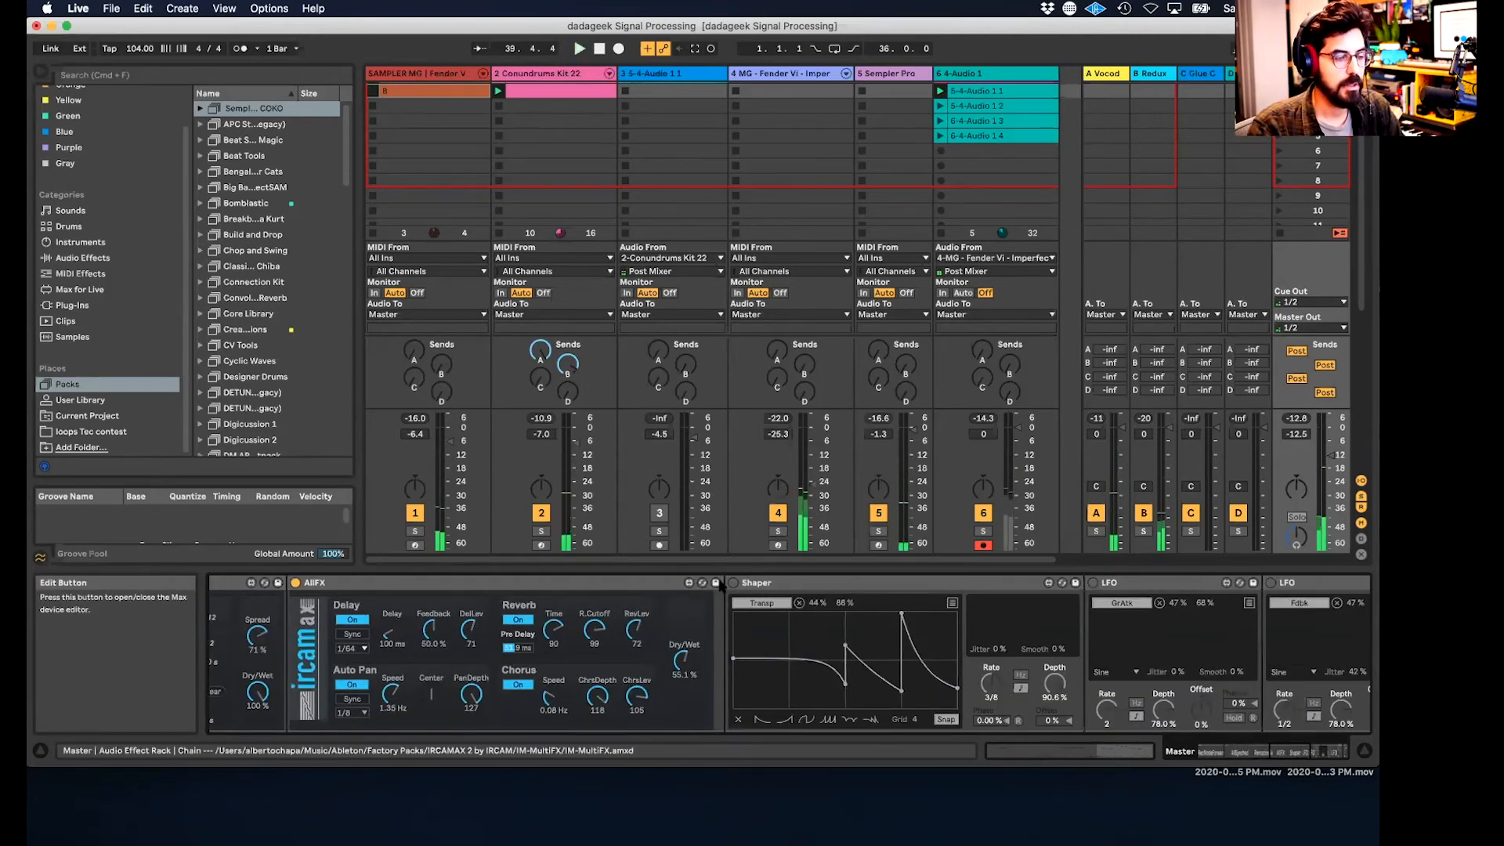
{"action": "left_click", "coordinate": [799, 587]}
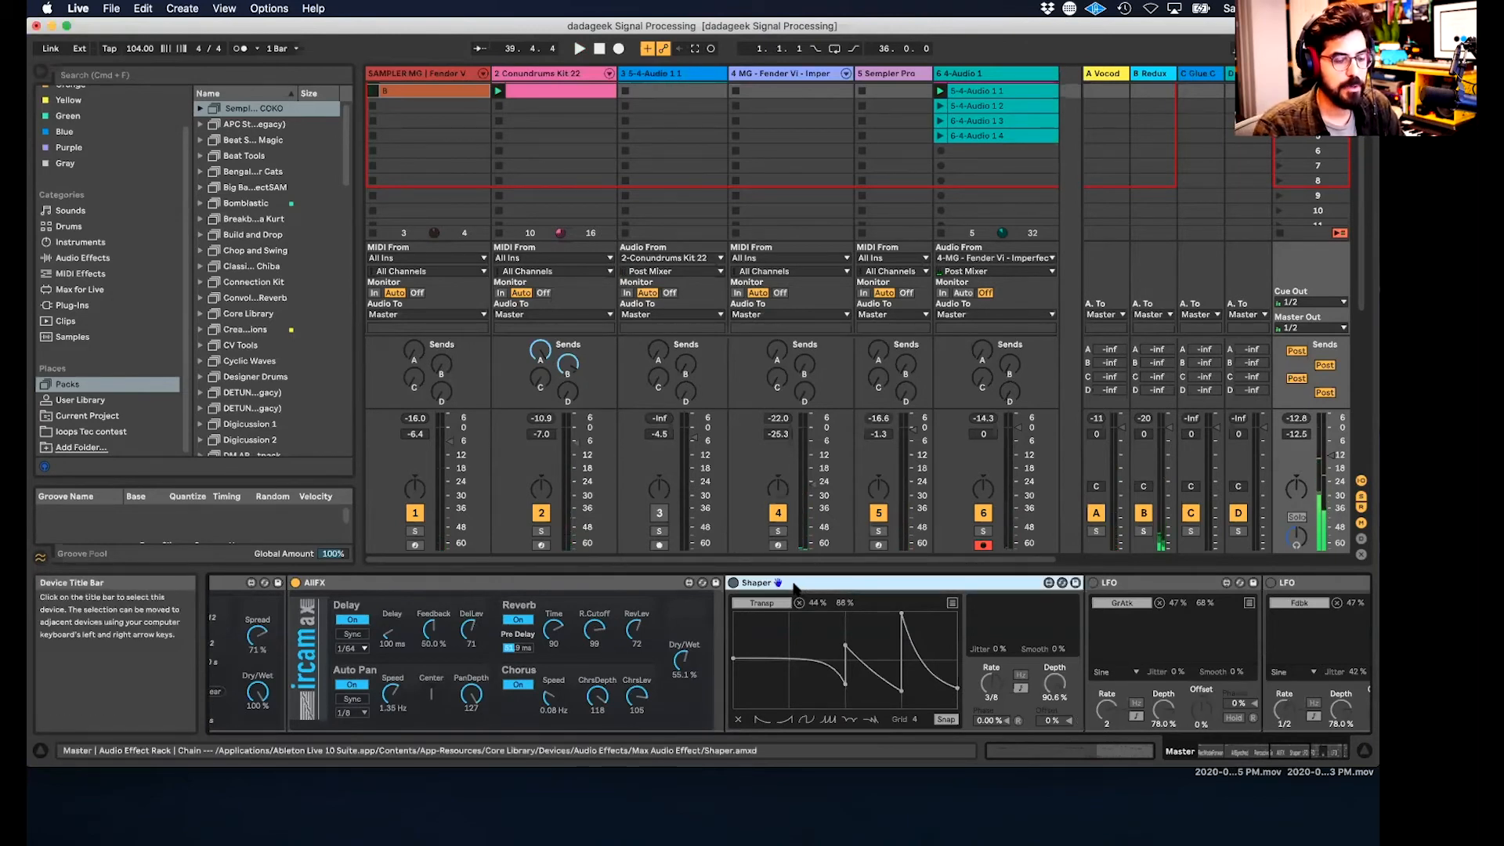
{"action": "left_click", "coordinate": [733, 583]}
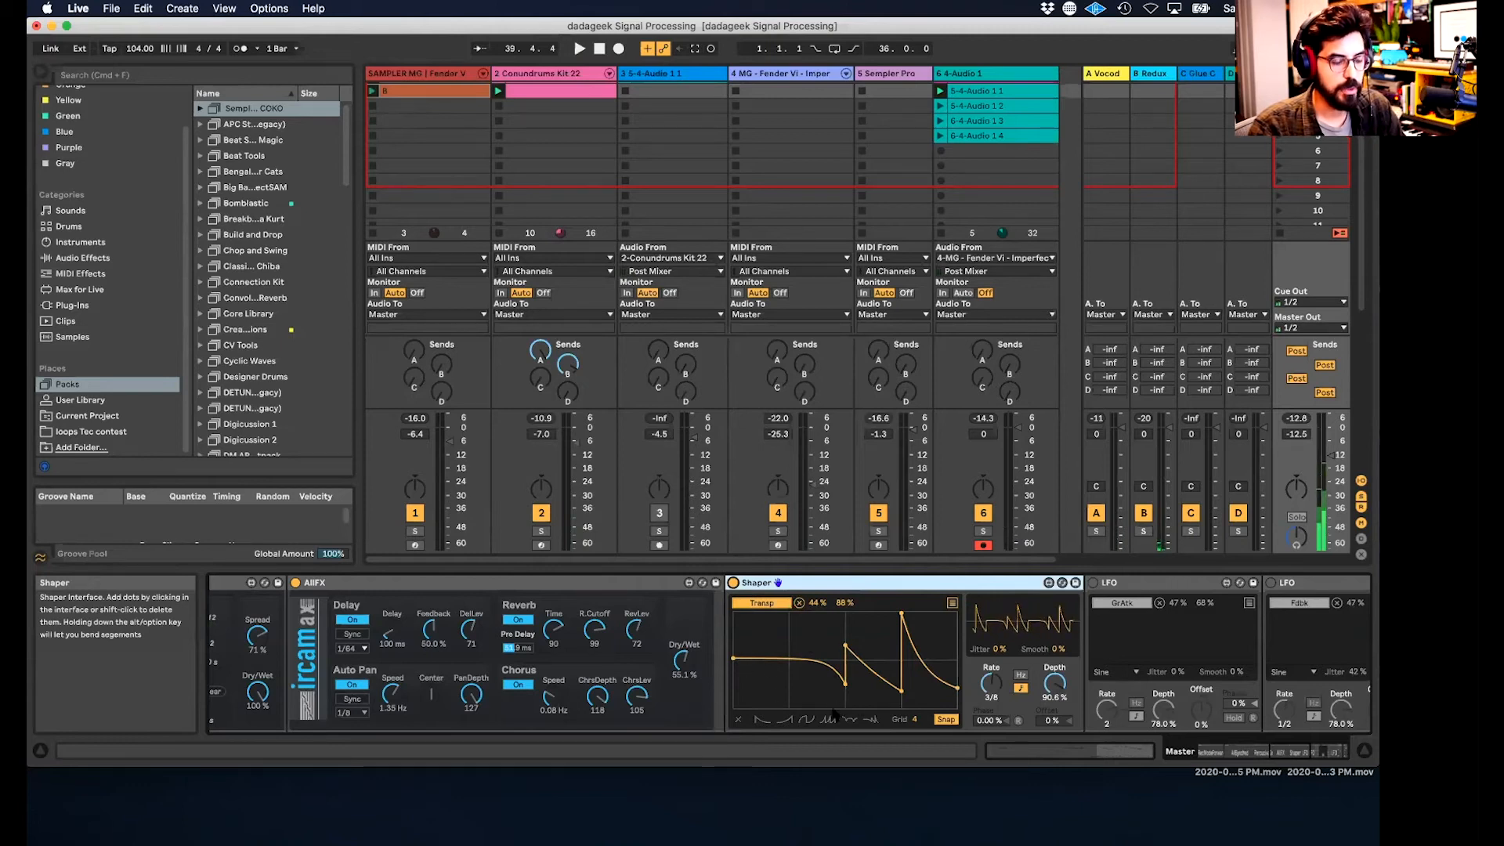
- Play the set and examine how Shaper's curve modulates the Transp pitch setting of PercuciveGrains
{"action": "scroll", "coordinate": [842, 643], "scroll_direction": "left", "scroll_amount": 3}
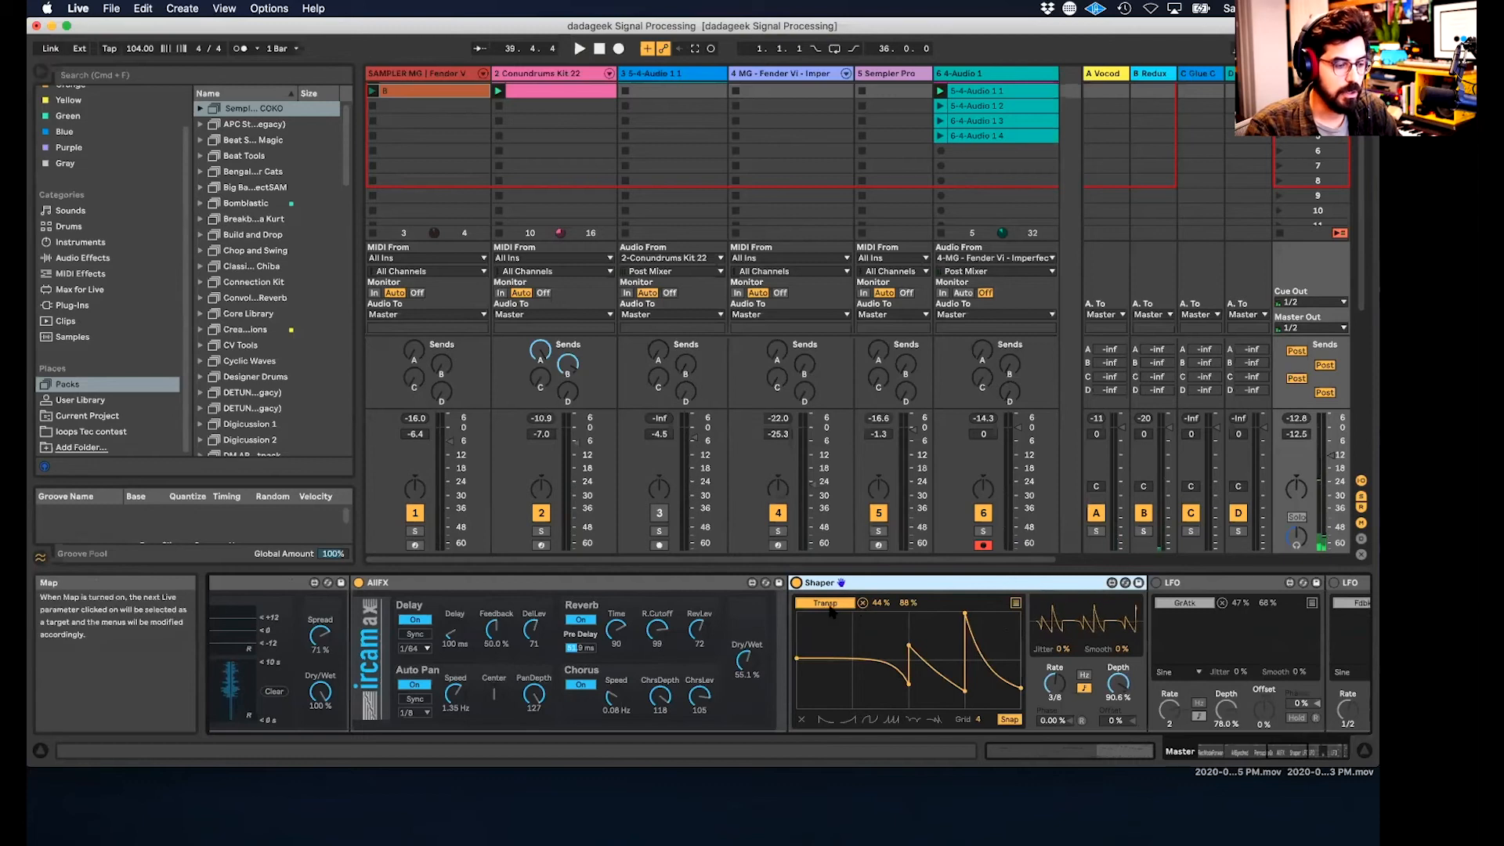
{"action": "scroll", "coordinate": [834, 611], "scroll_direction": "left", "scroll_amount": 2}
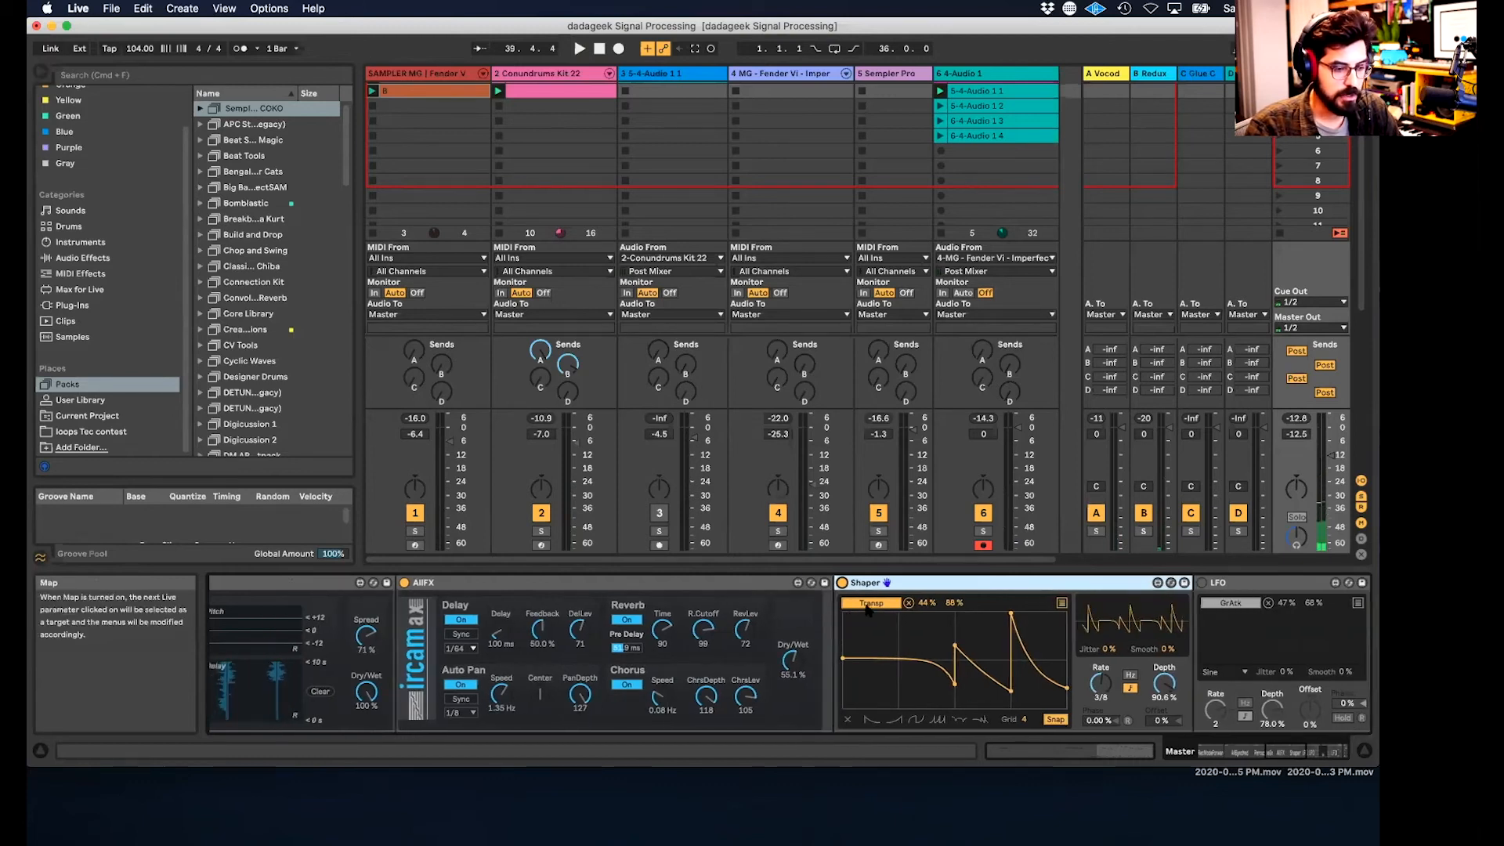
{"action": "scroll", "coordinate": [836, 636], "scroll_direction": "left", "scroll_amount": 10}
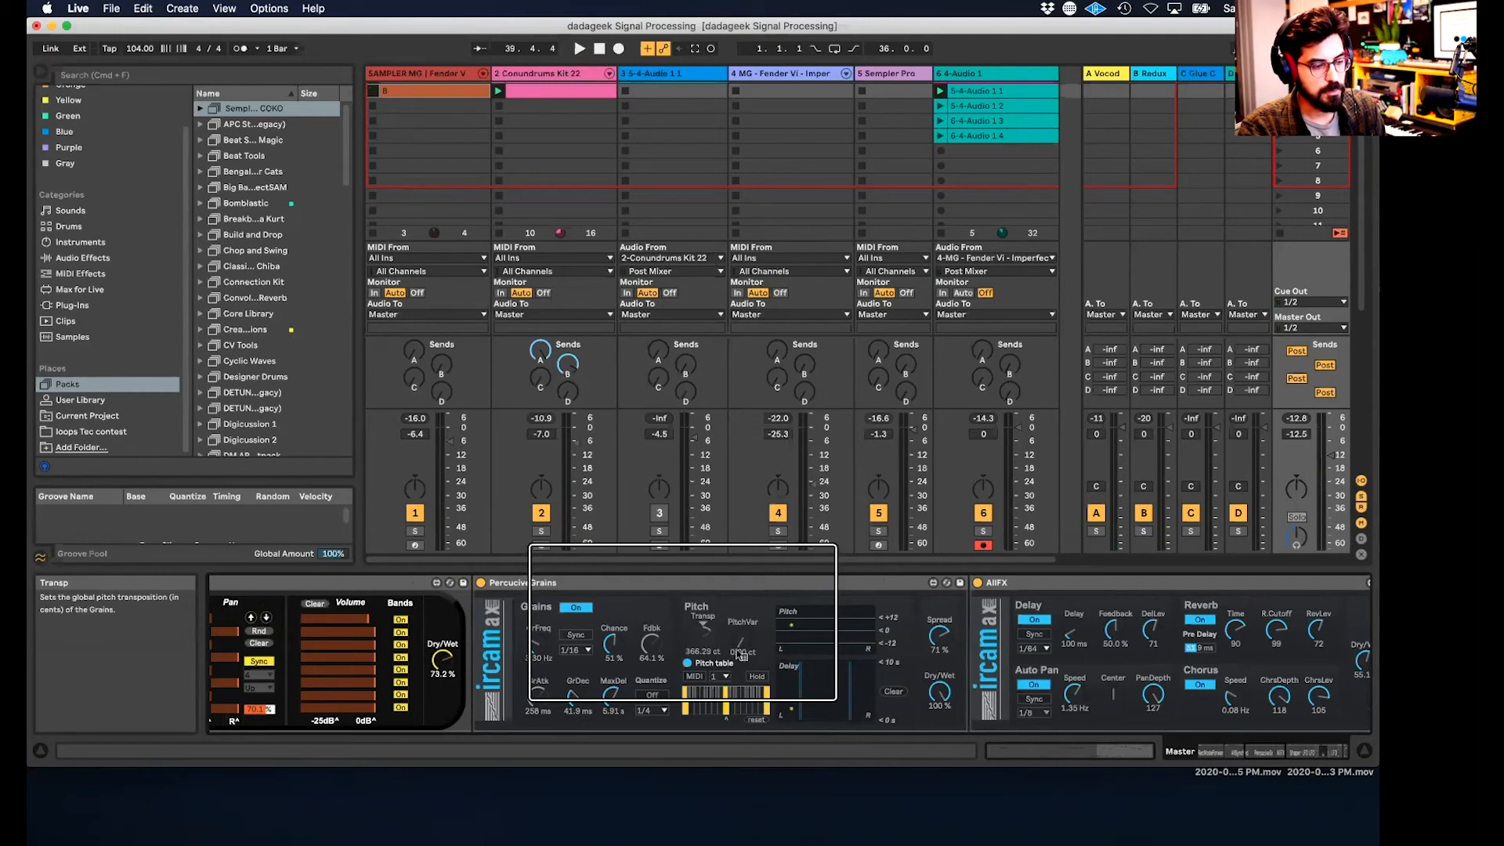
{"action": "scroll", "coordinate": [741, 654], "scroll_direction": "right", "scroll_amount": 11}
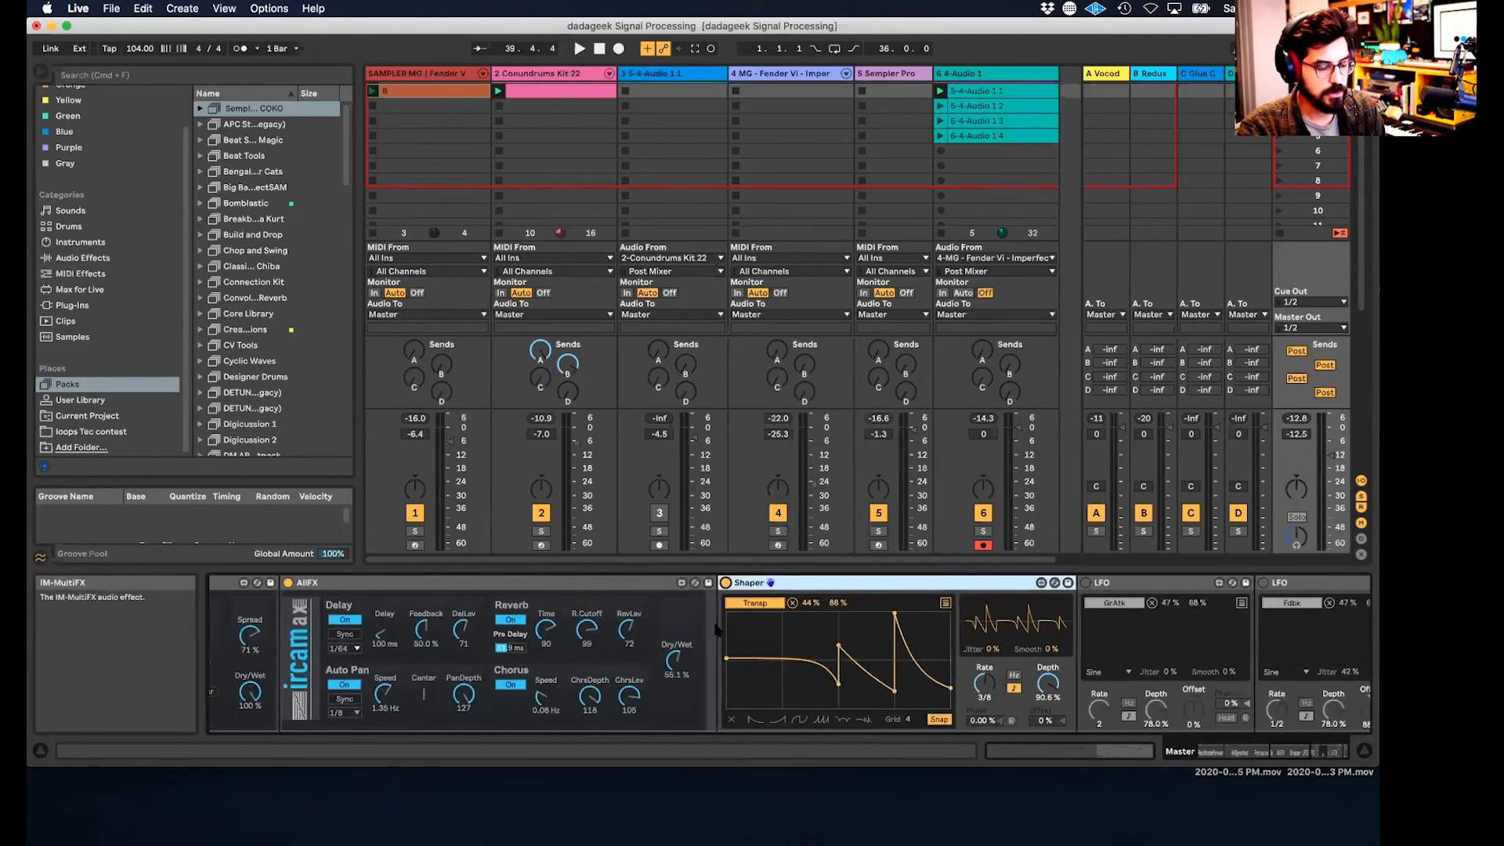
{"action": "scroll", "coordinate": [971, 587], "scroll_direction": "left", "scroll_amount": 5}
{"action": "key", "text": "space"}
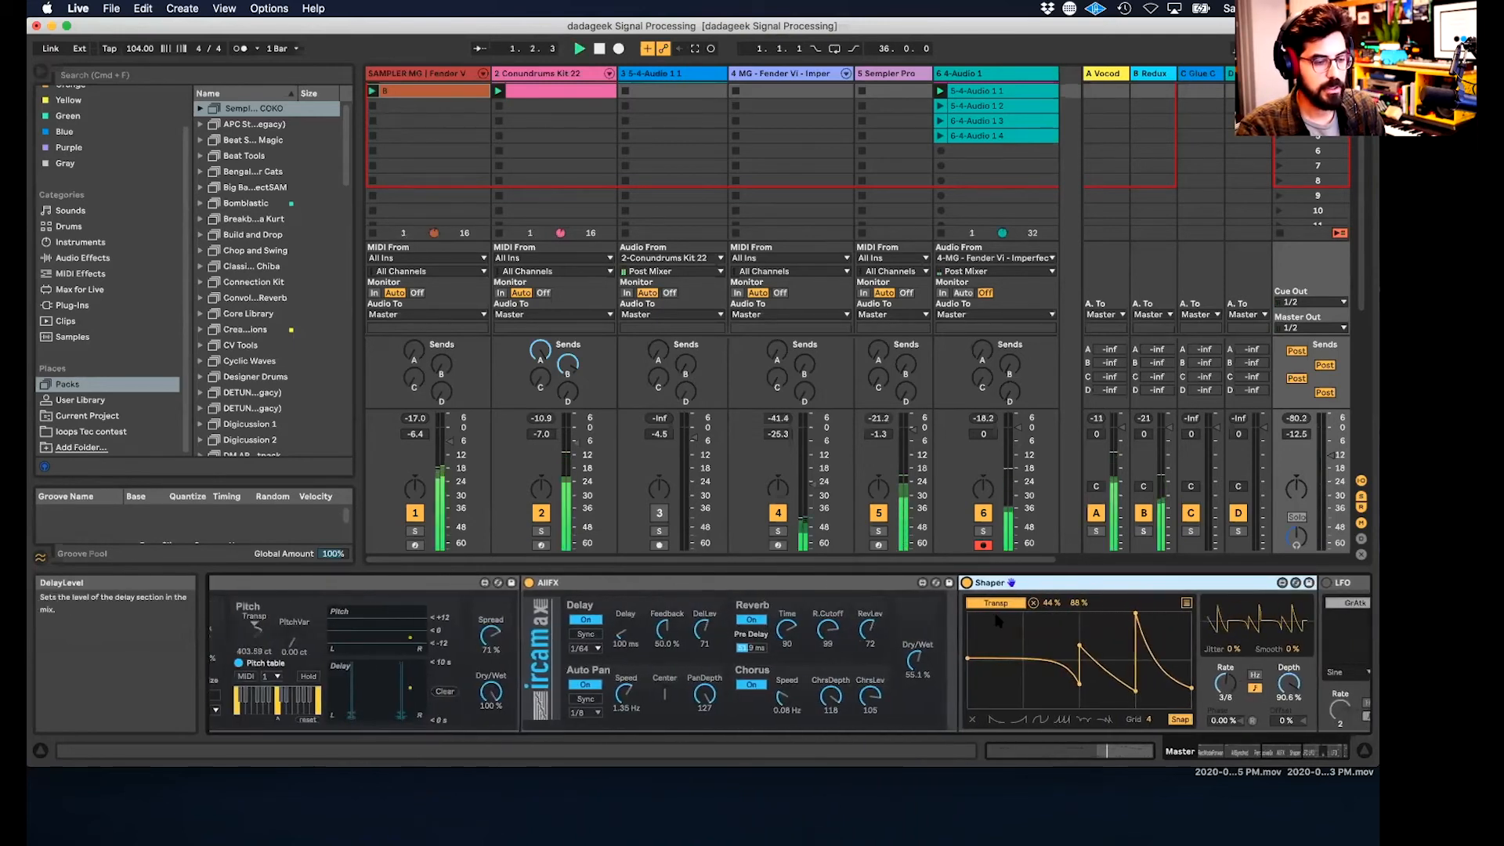
{"action": "scroll", "coordinate": [936, 639], "scroll_direction": "left", "scroll_amount": 4}
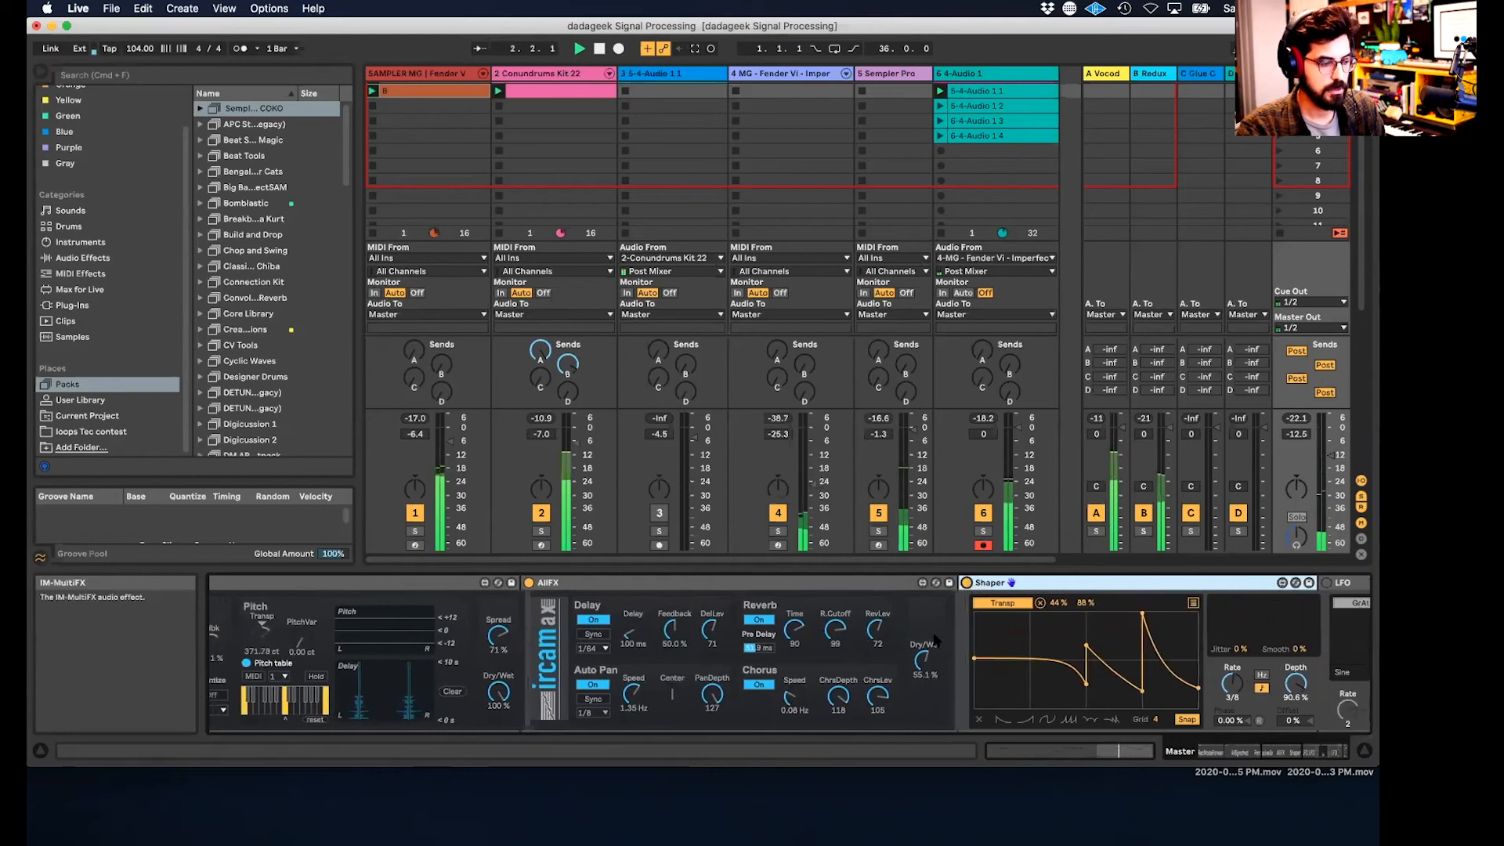
{"action": "scroll", "coordinate": [937, 639], "scroll_direction": "left", "scroll_amount": 4}
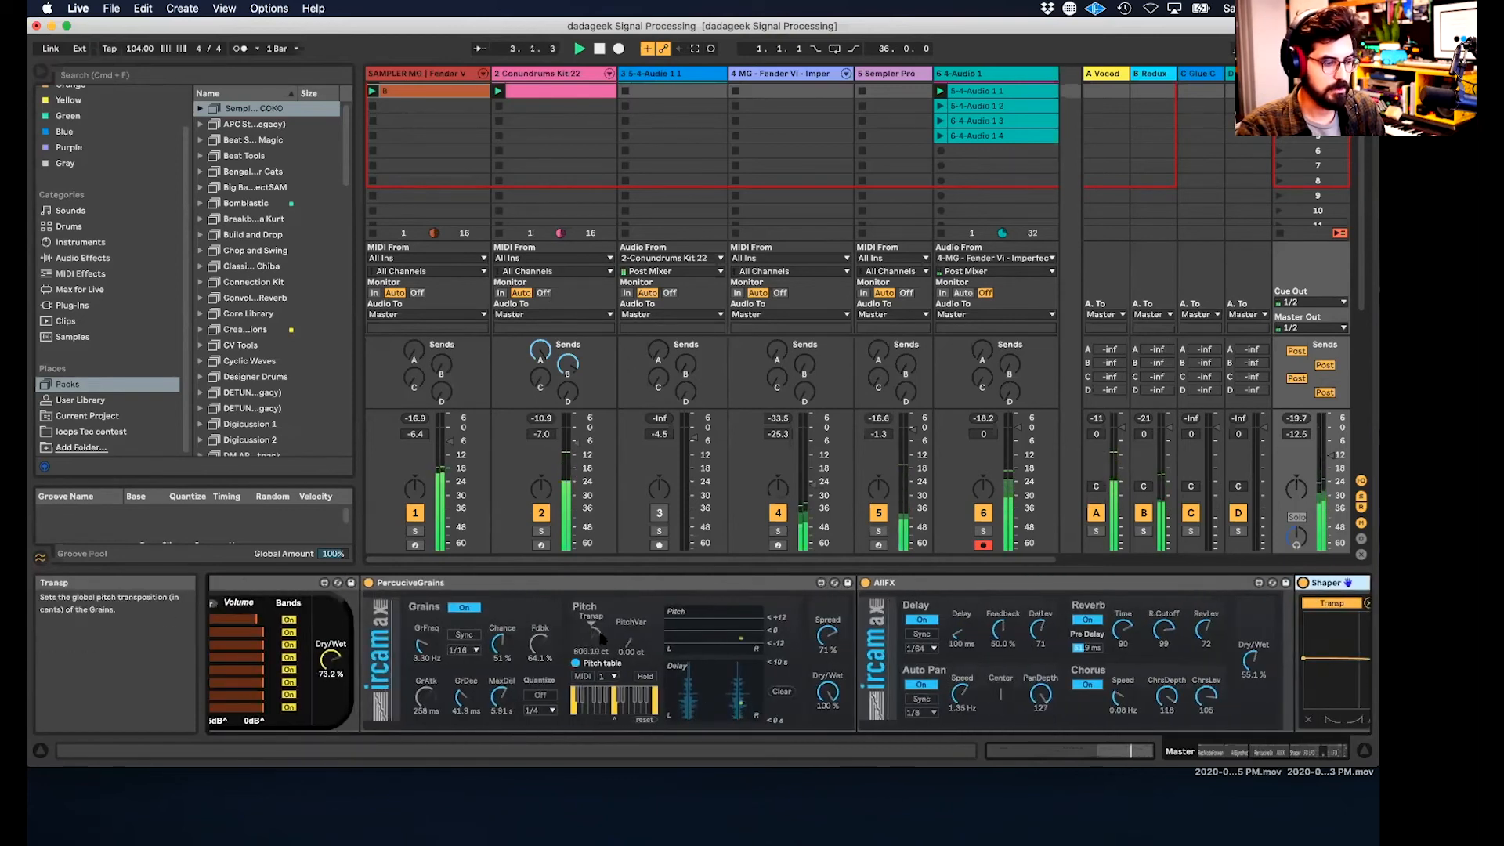
{"action": "scroll", "coordinate": [644, 652], "scroll_direction": "right", "scroll_amount": 1}
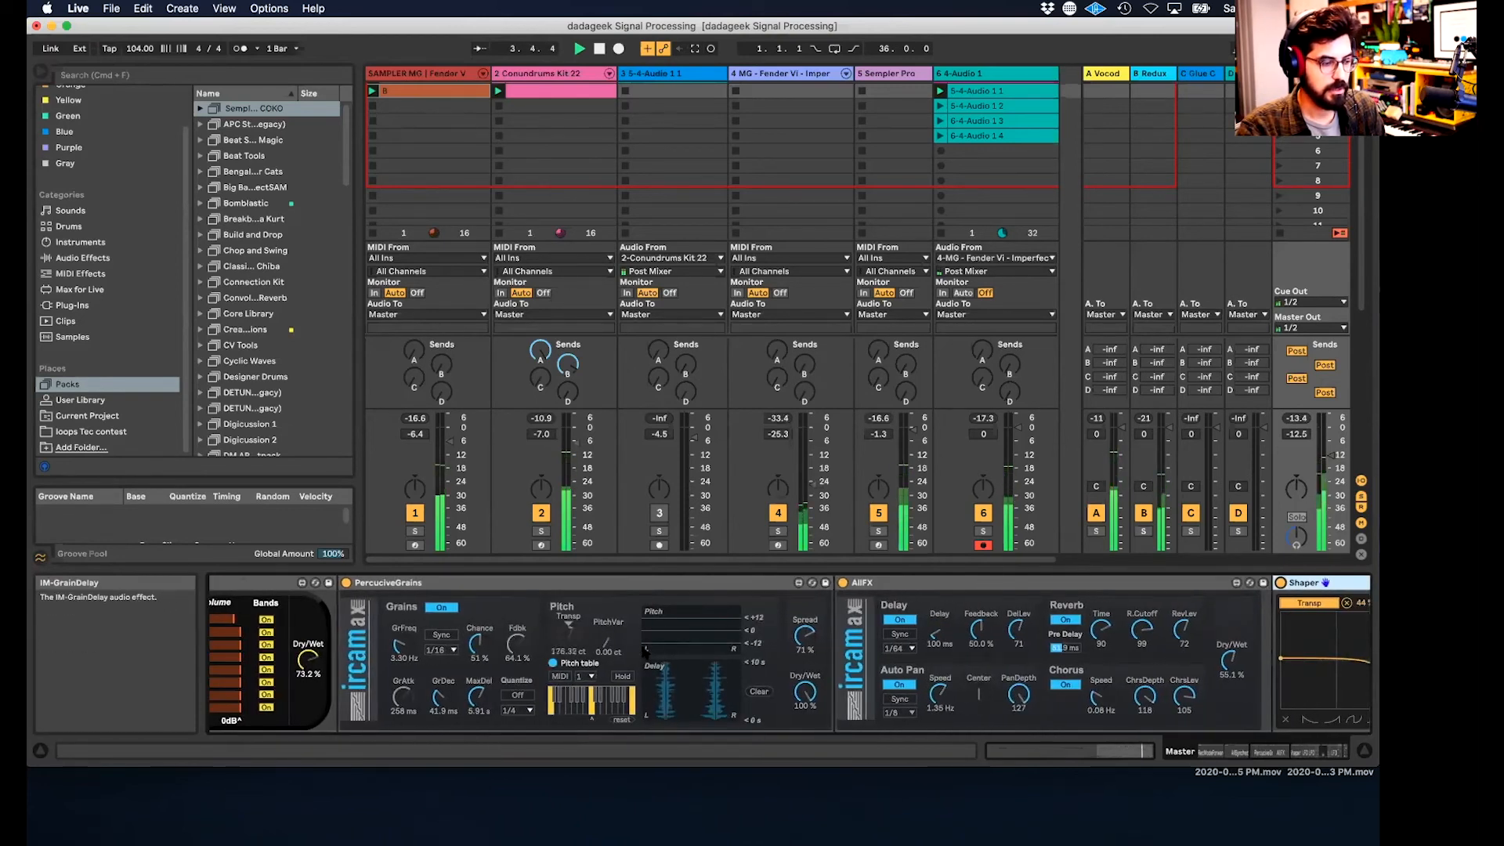
{"action": "scroll", "coordinate": [644, 652], "scroll_direction": "right", "scroll_amount": 1}
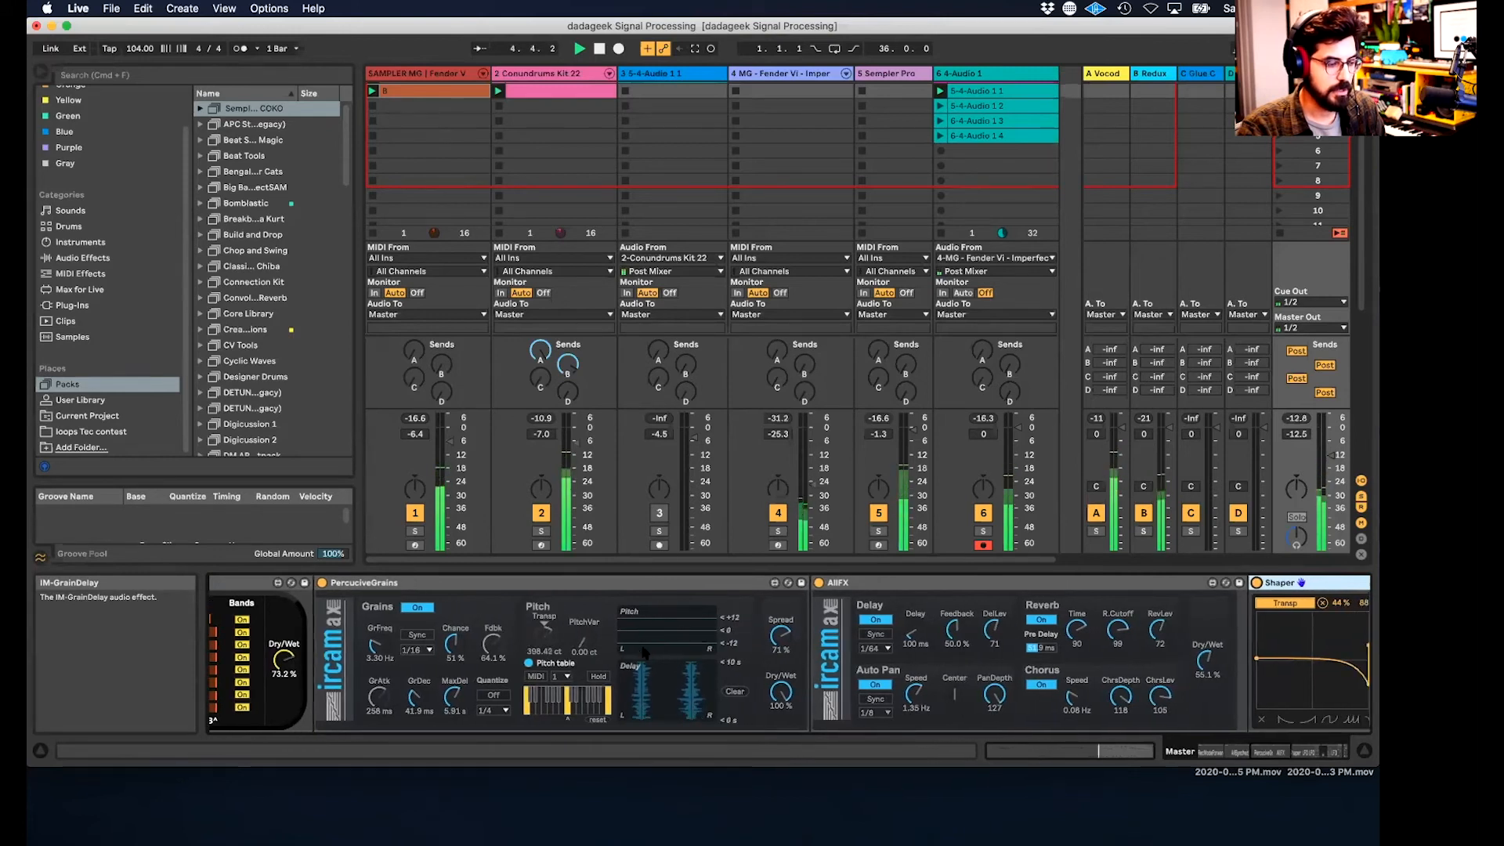
{"action": "scroll", "coordinate": [644, 652], "scroll_direction": "right", "scroll_amount": 15}
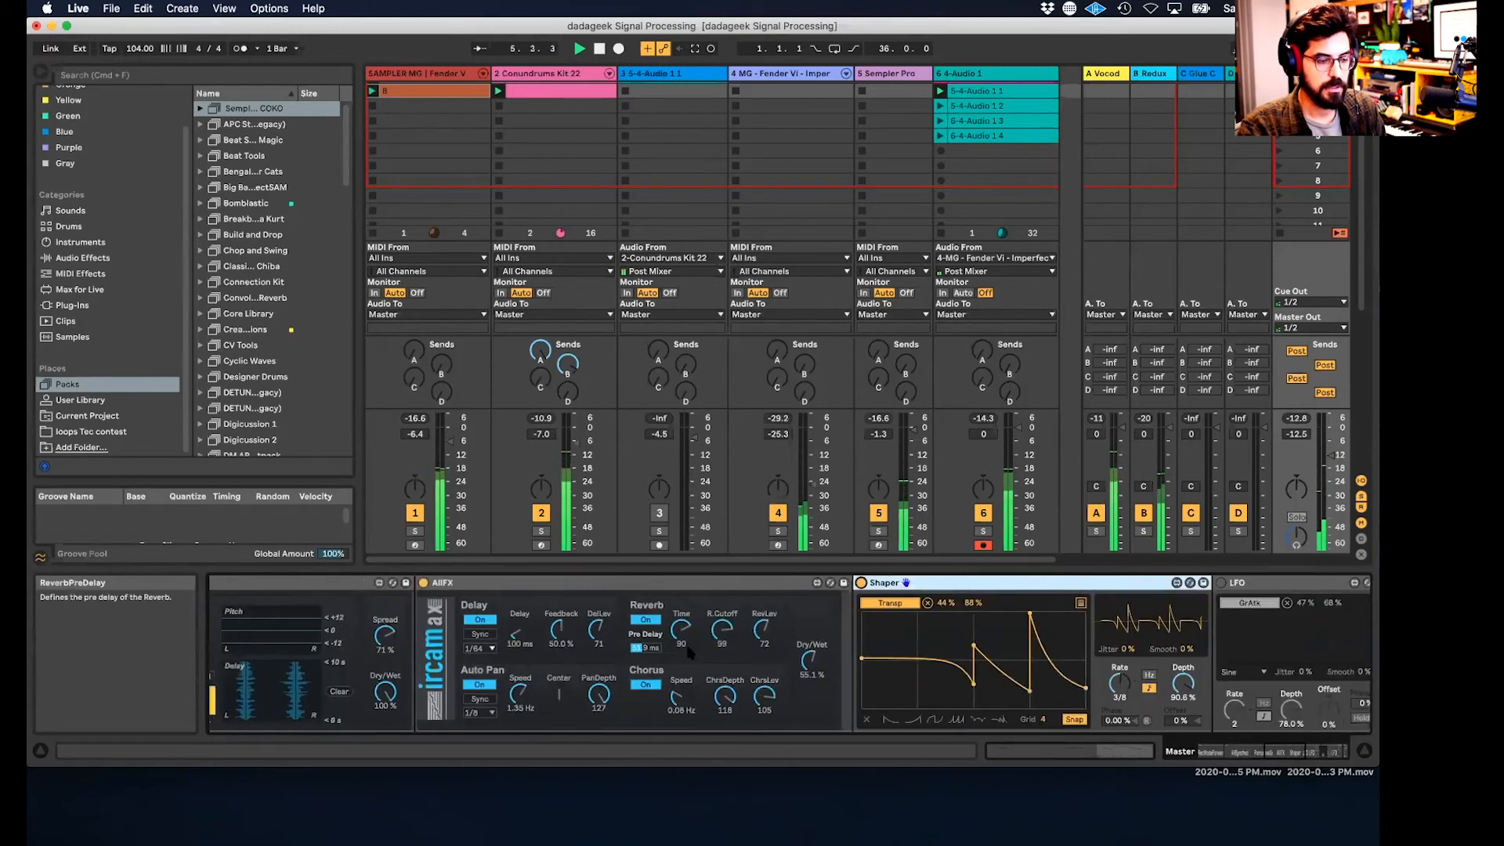
- Bypass Shaper briefly during playback and switch it back on to compare the sound
{"action": "scroll", "coordinate": [690, 652], "scroll_direction": "right", "scroll_amount": 8}
{"action": "left_click", "coordinate": [645, 582]}
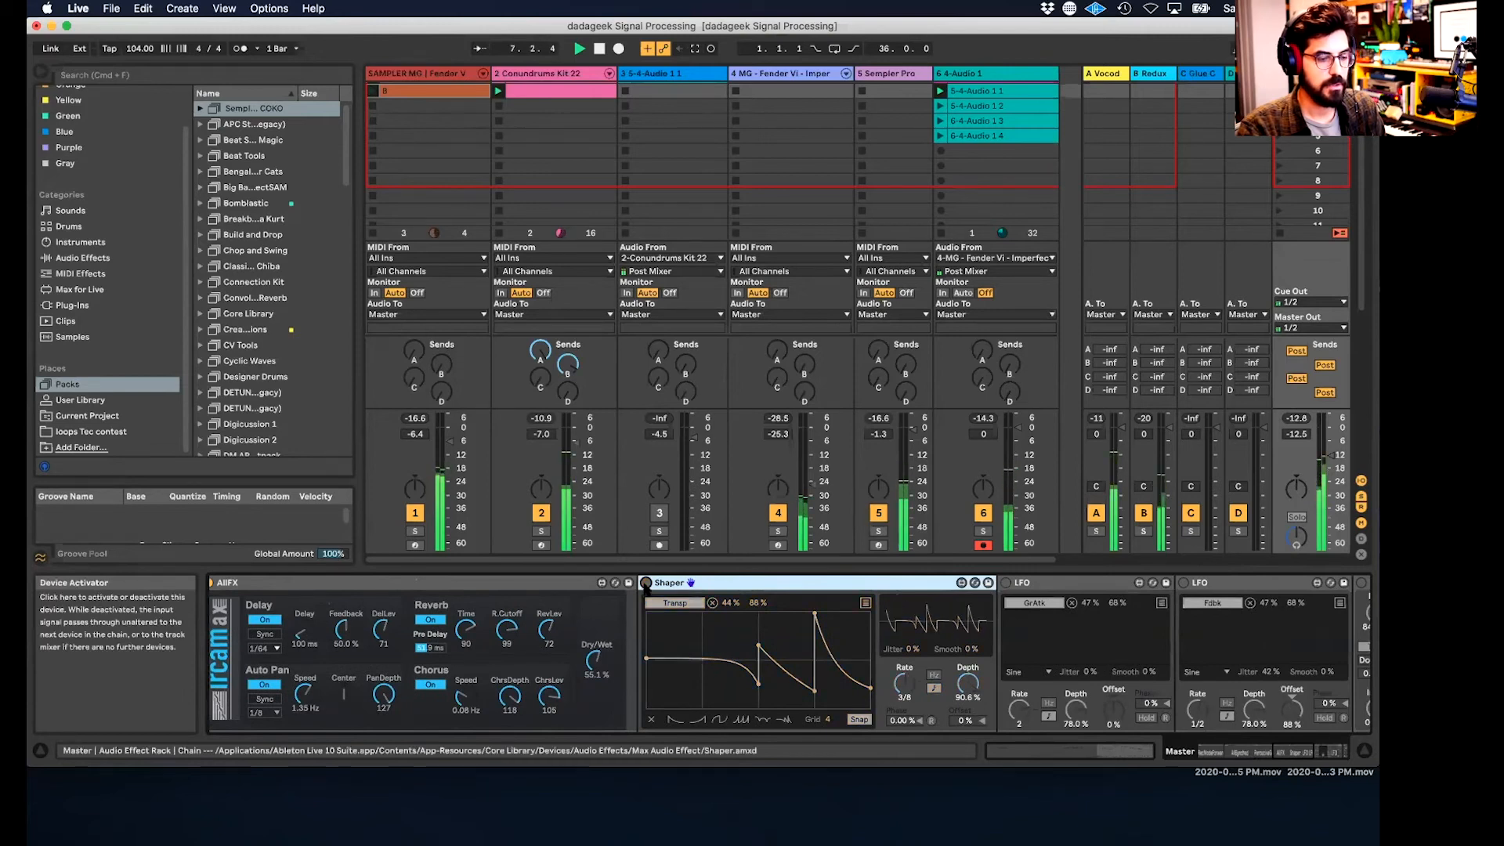
{"action": "left_click", "coordinate": [645, 583]}
- Stop playback and reactivate the LFO mapped to GrAtk on the Master track
{"action": "scroll", "coordinate": [736, 634], "scroll_direction": "right", "scroll_amount": 6}
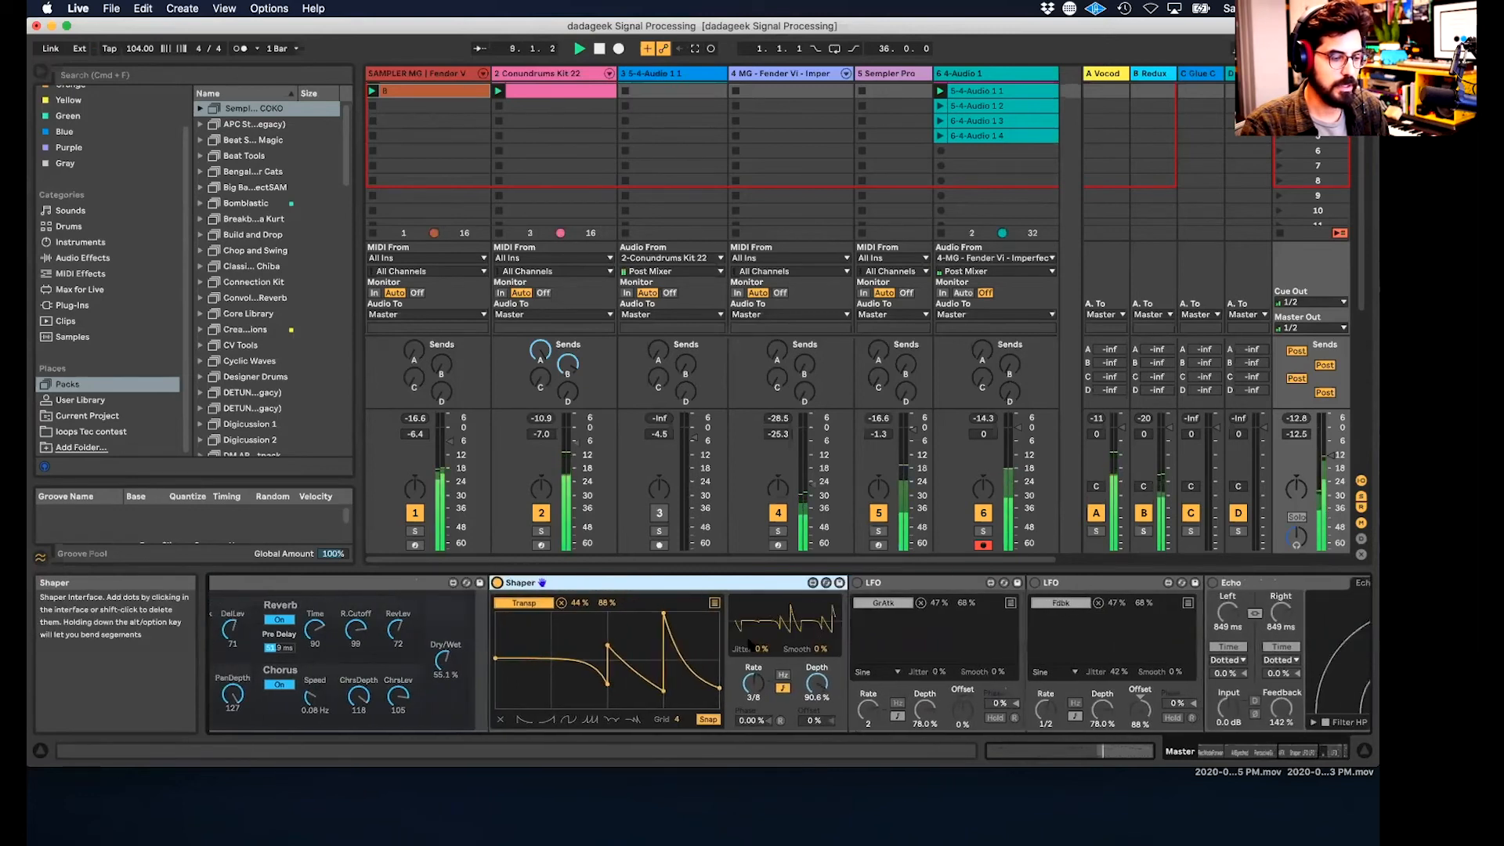
{"action": "scroll", "coordinate": [749, 644], "scroll_direction": "right", "scroll_amount": 4}
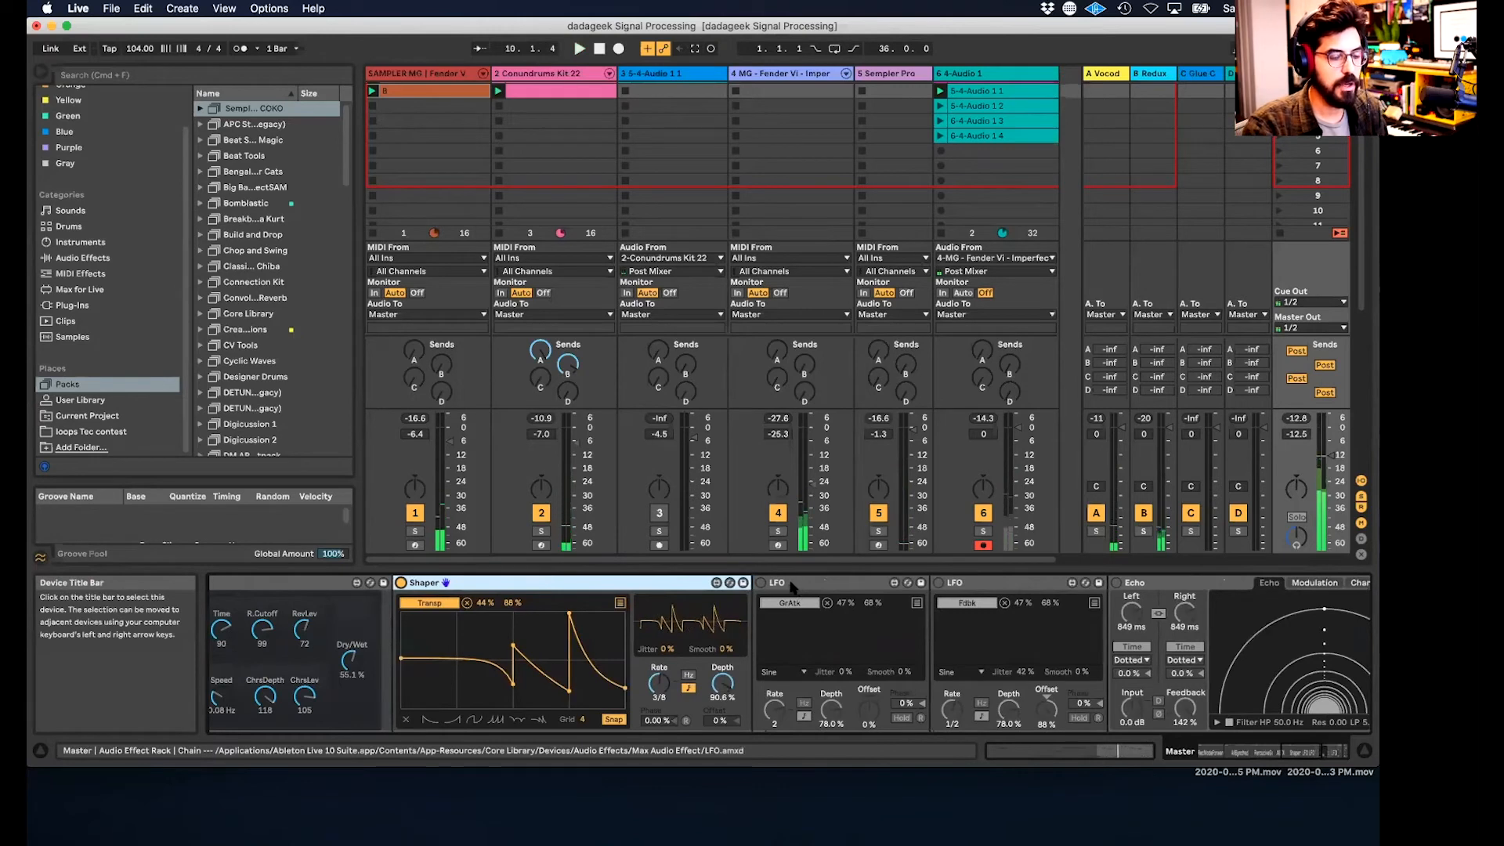
{"action": "left_click", "coordinate": [795, 584]}
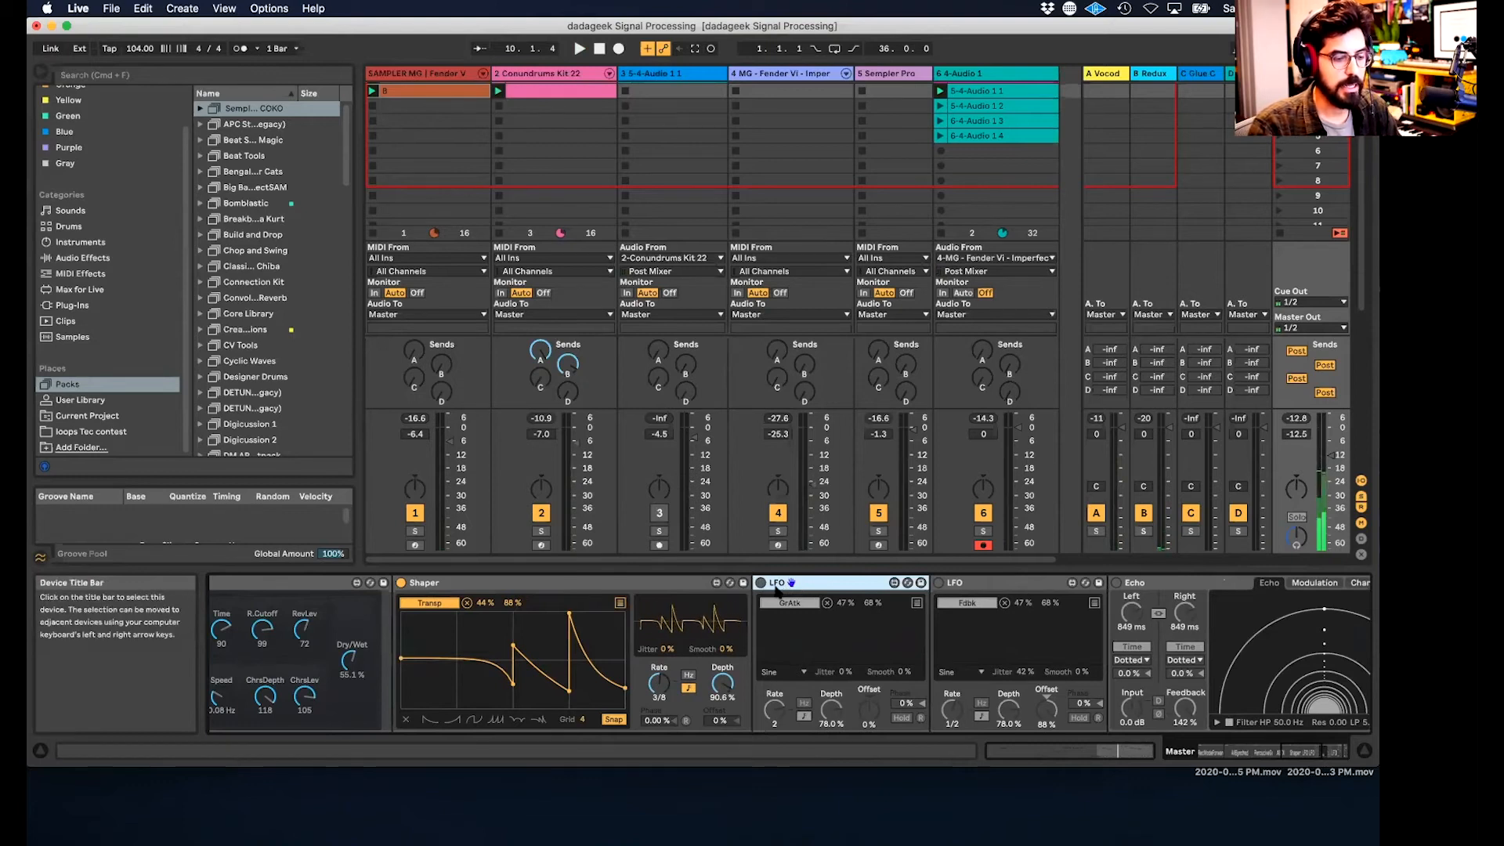
{"action": "left_click", "coordinate": [760, 583]}
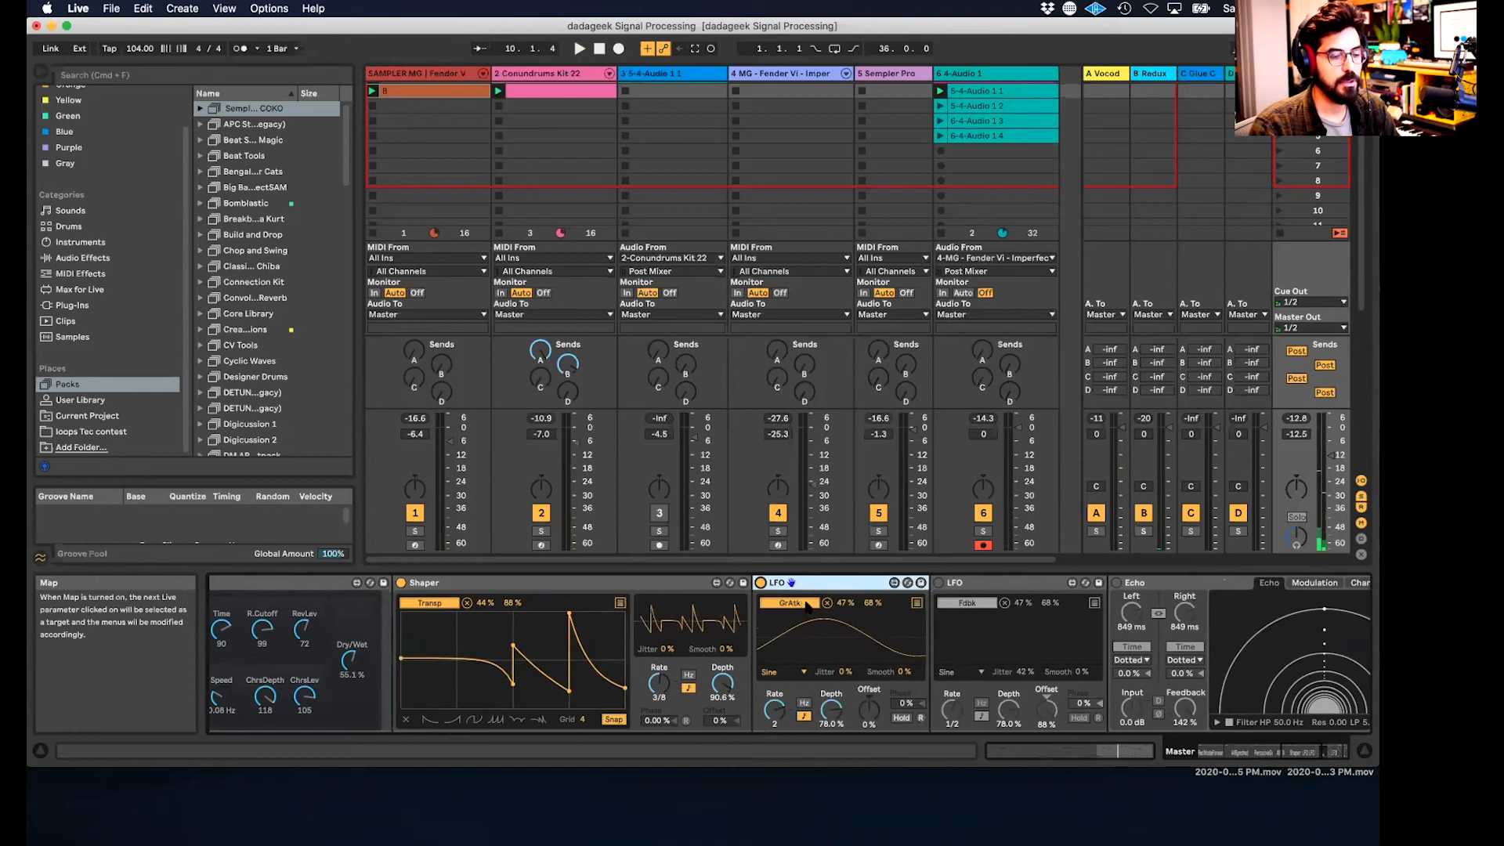
- Unmap the first LFO from GrAtk and map it again to the grain attack of PercuciveGrains
{"action": "scroll", "coordinate": [799, 603], "scroll_direction": "left", "scroll_amount": 3}
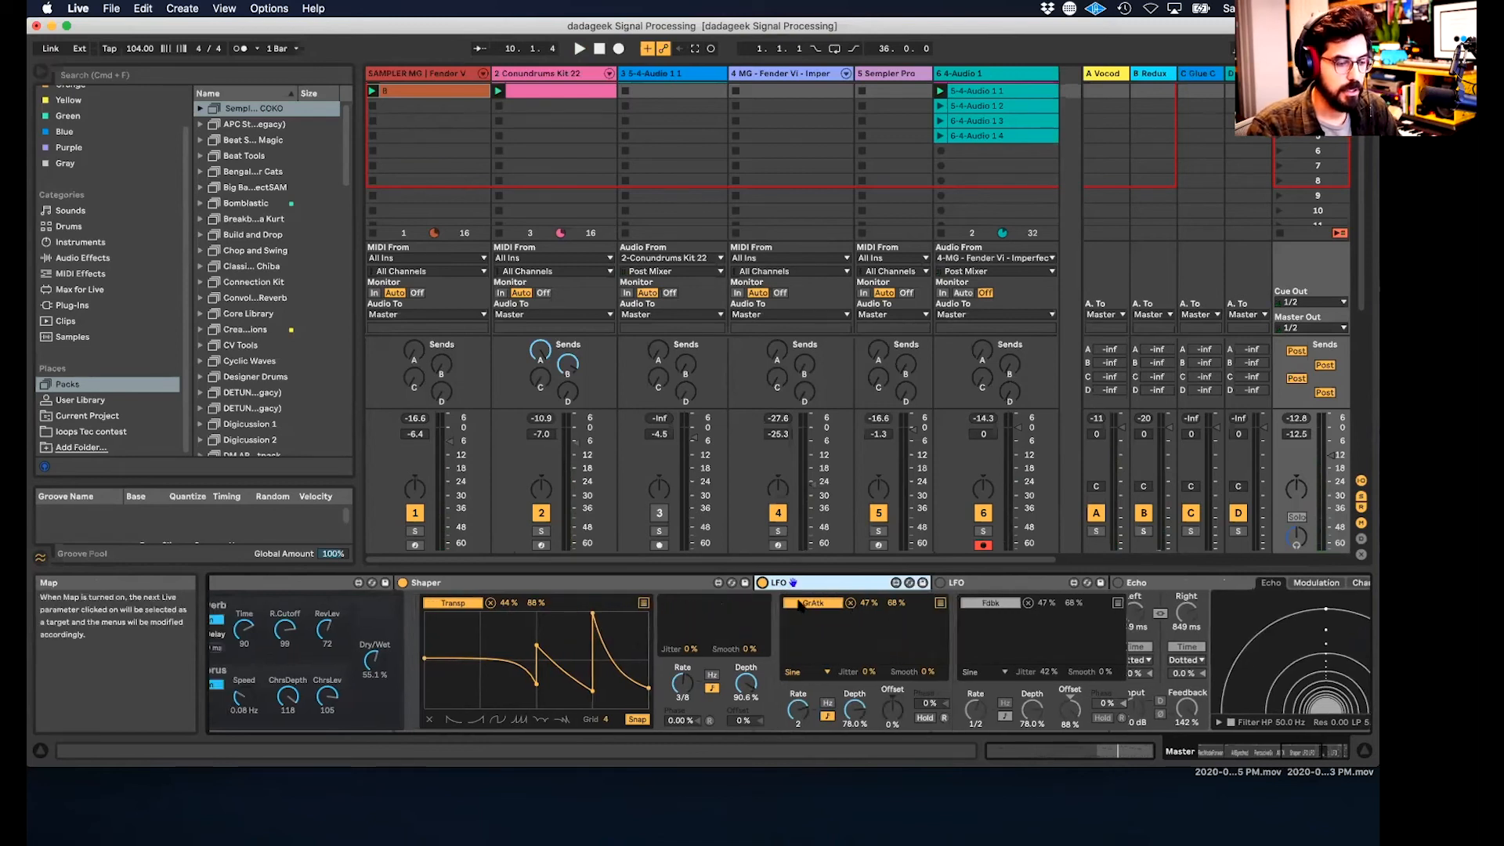
{"action": "scroll", "coordinate": [810, 613], "scroll_direction": "left", "scroll_amount": 10}
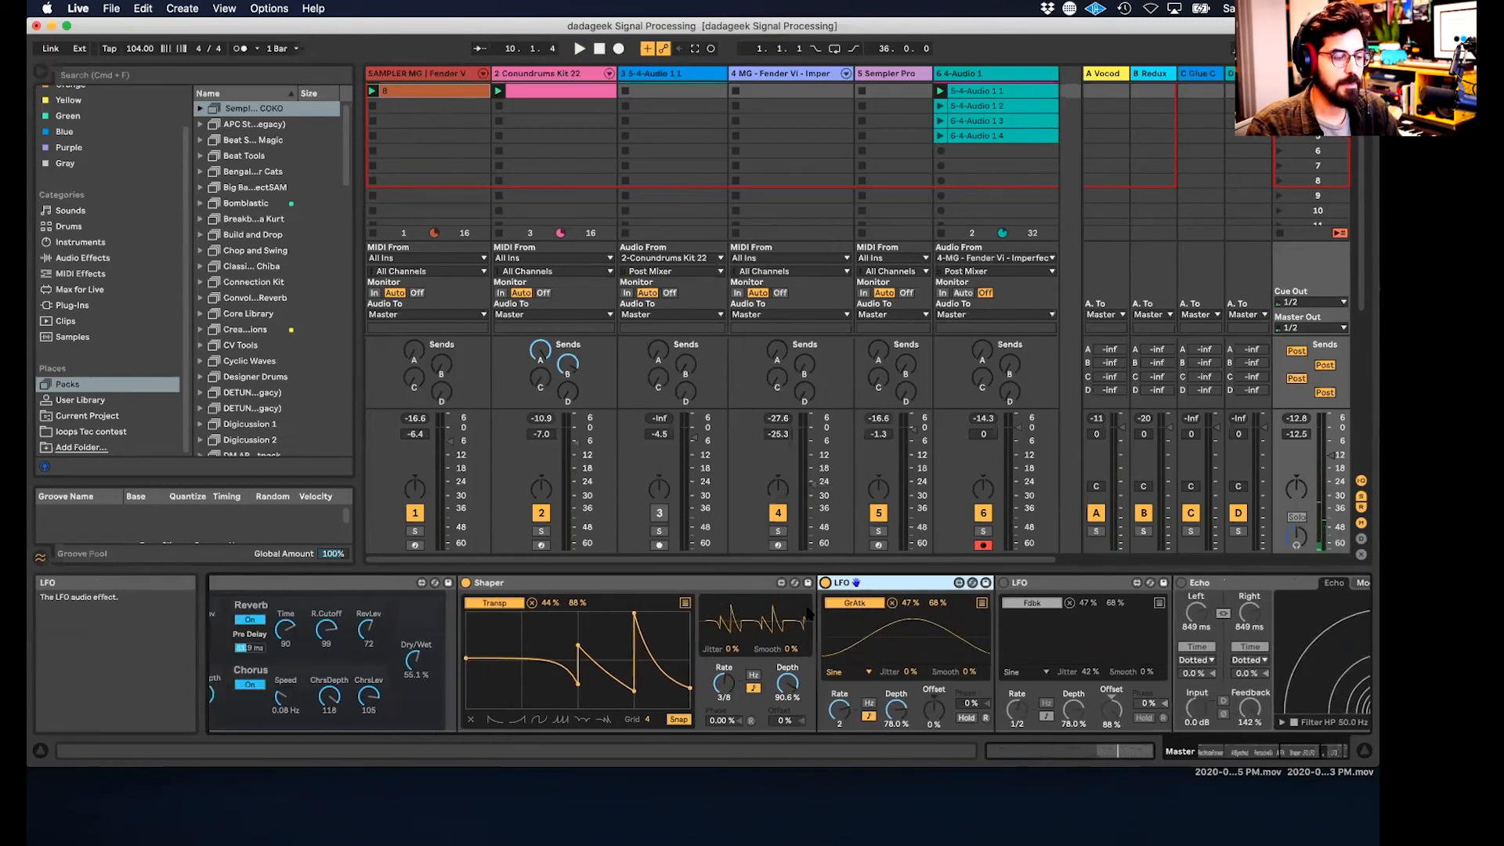
{"action": "scroll", "coordinate": [722, 636], "scroll_direction": "left", "scroll_amount": 6}
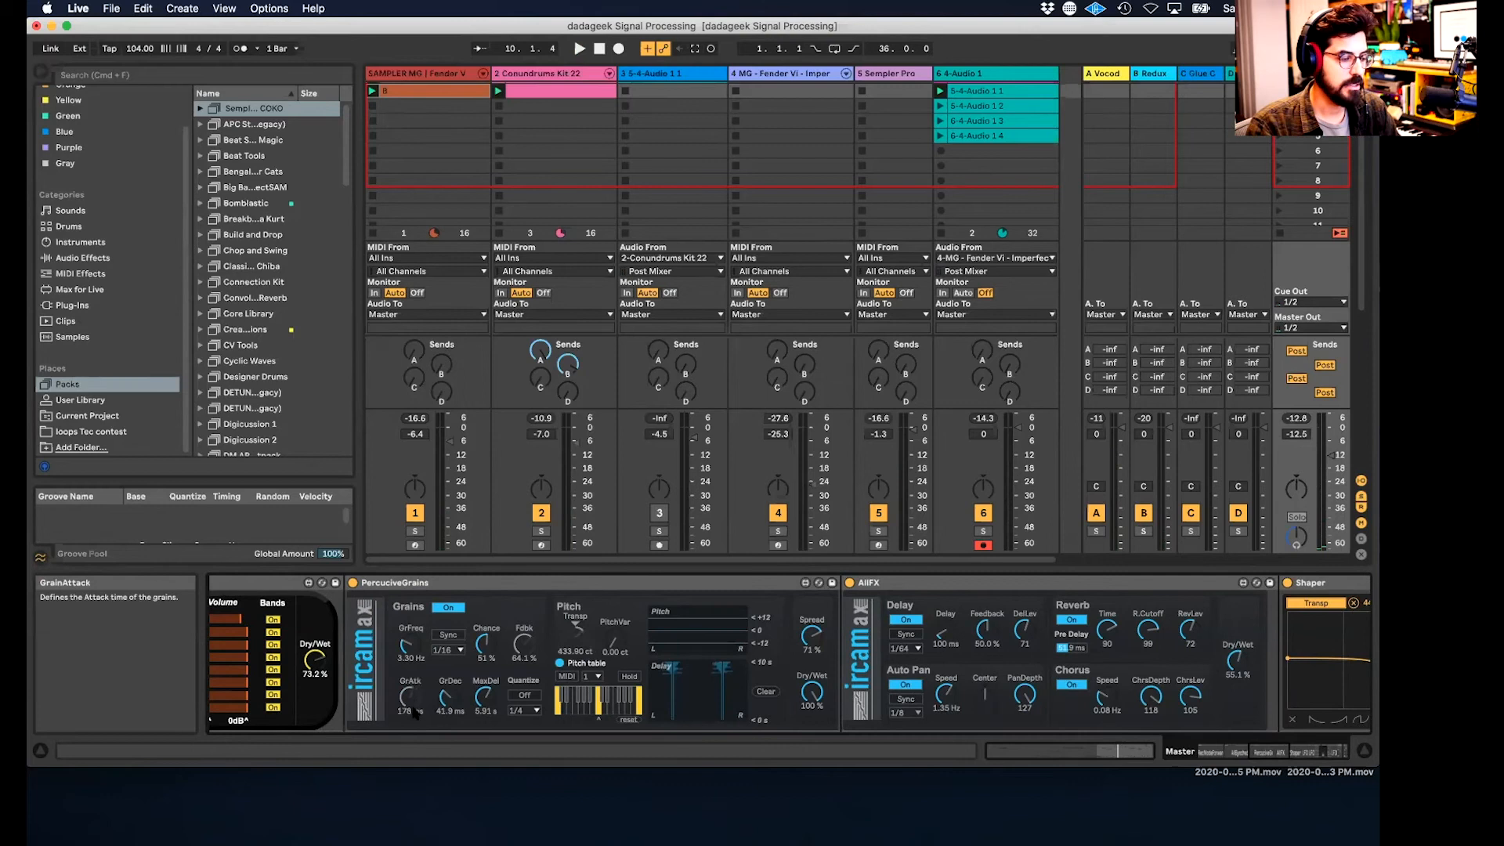
{"action": "scroll", "coordinate": [419, 707], "scroll_direction": "right", "scroll_amount": 11}
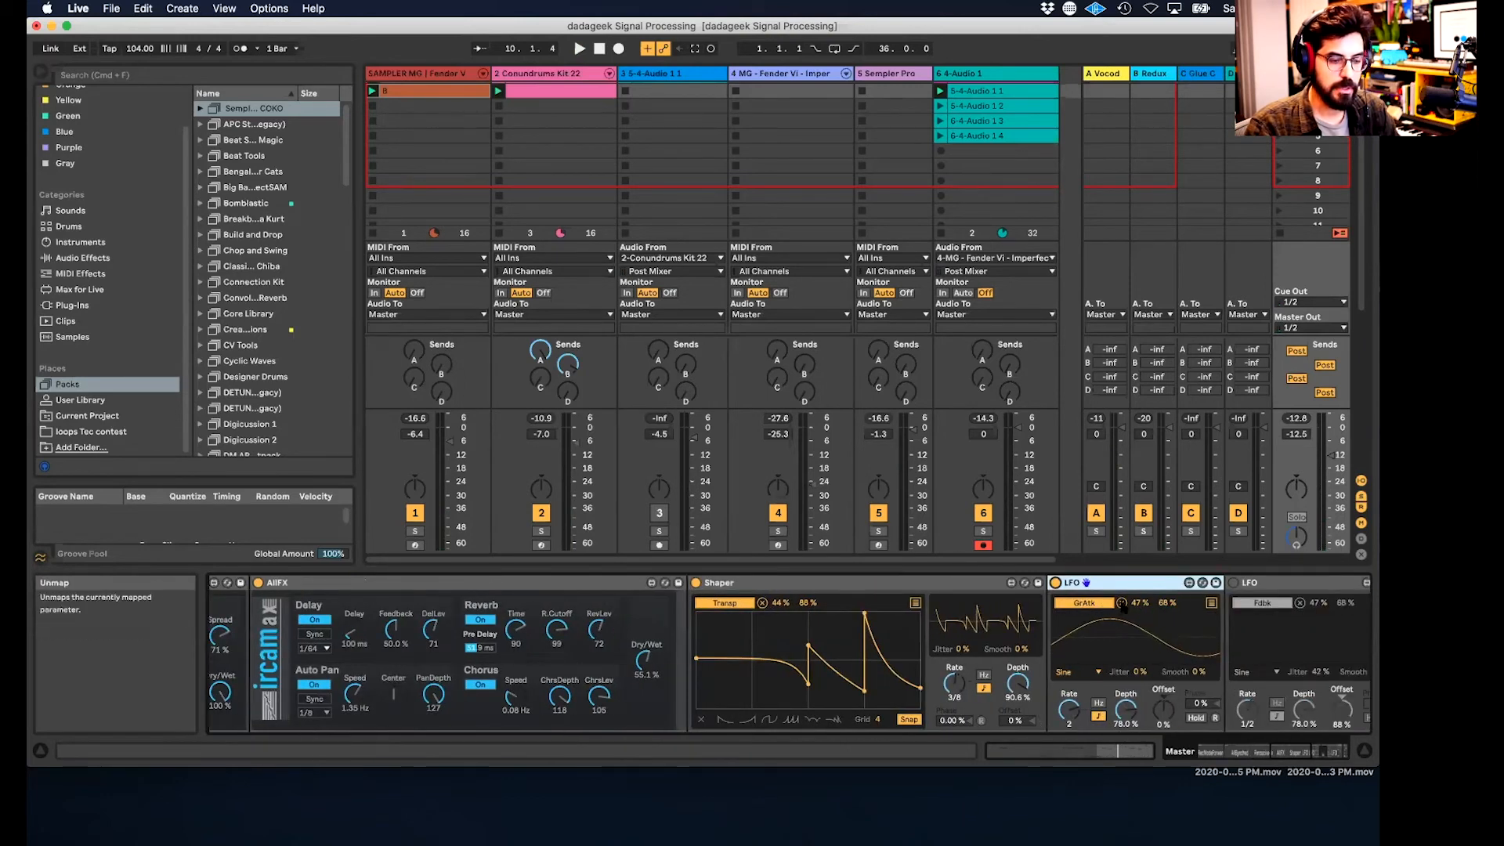
{"action": "left_click", "coordinate": [1122, 602]}
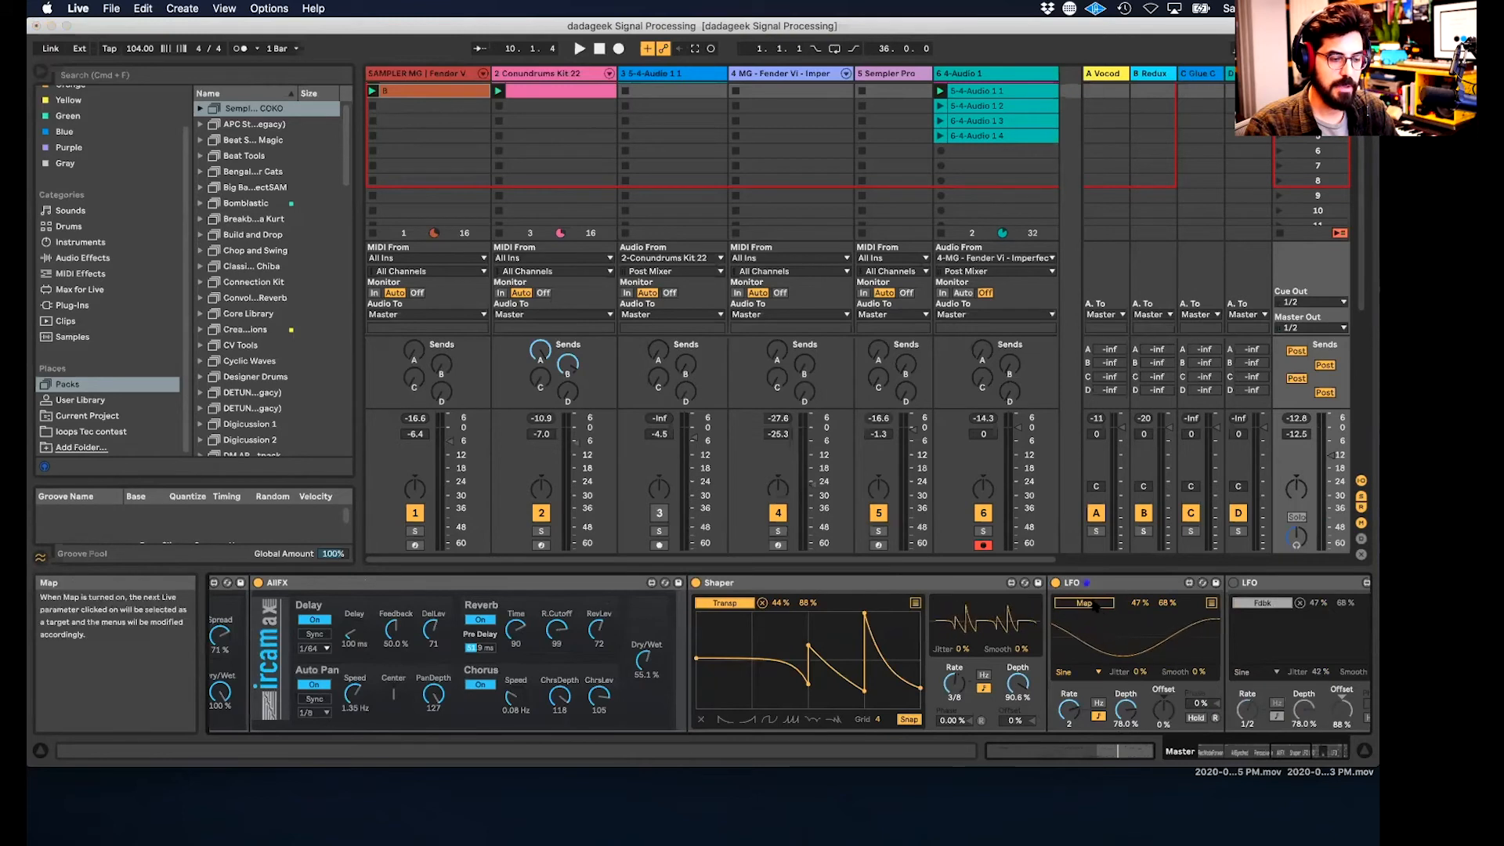
{"action": "scroll", "coordinate": [840, 666], "scroll_direction": "left", "scroll_amount": 11}
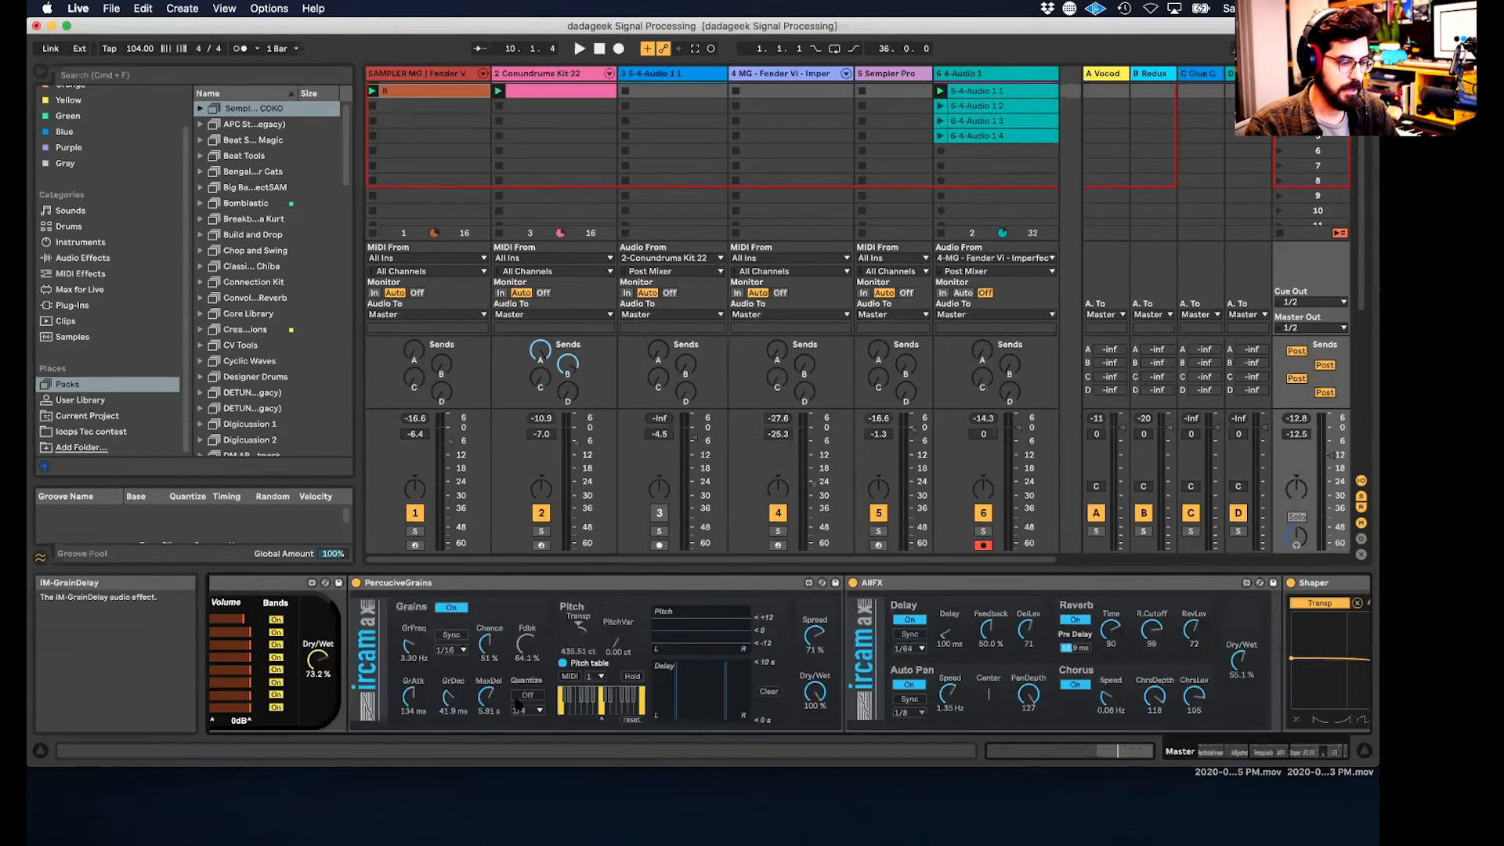
{"action": "left_click", "coordinate": [416, 699]}
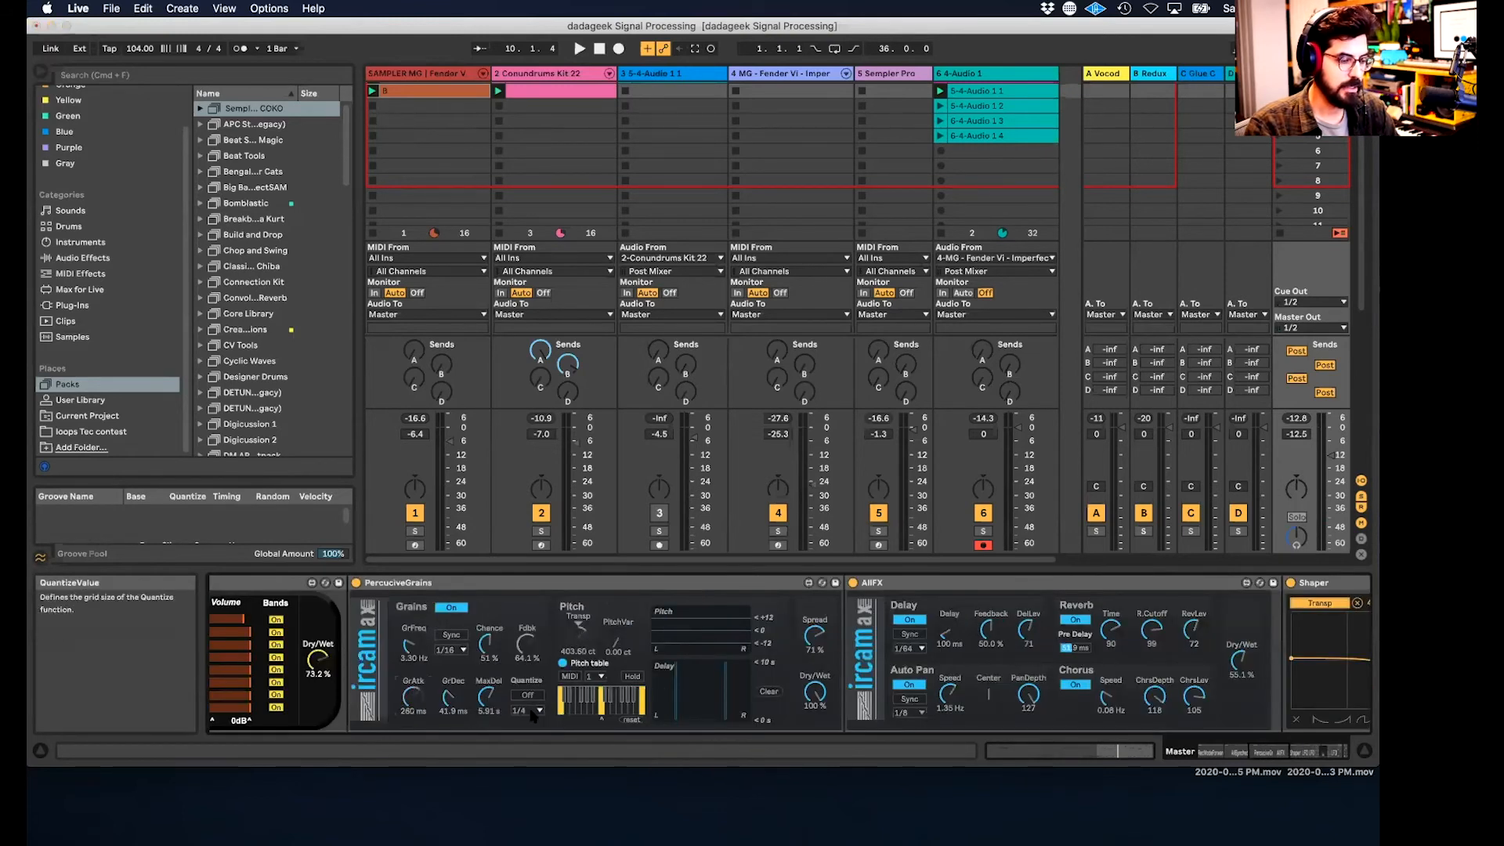
- Start playback and set the GrAtk LFO's depth to 79.5%
{"action": "scroll", "coordinate": [531, 713], "scroll_direction": "right", "scroll_amount": 15}
{"action": "key", "text": "space"}
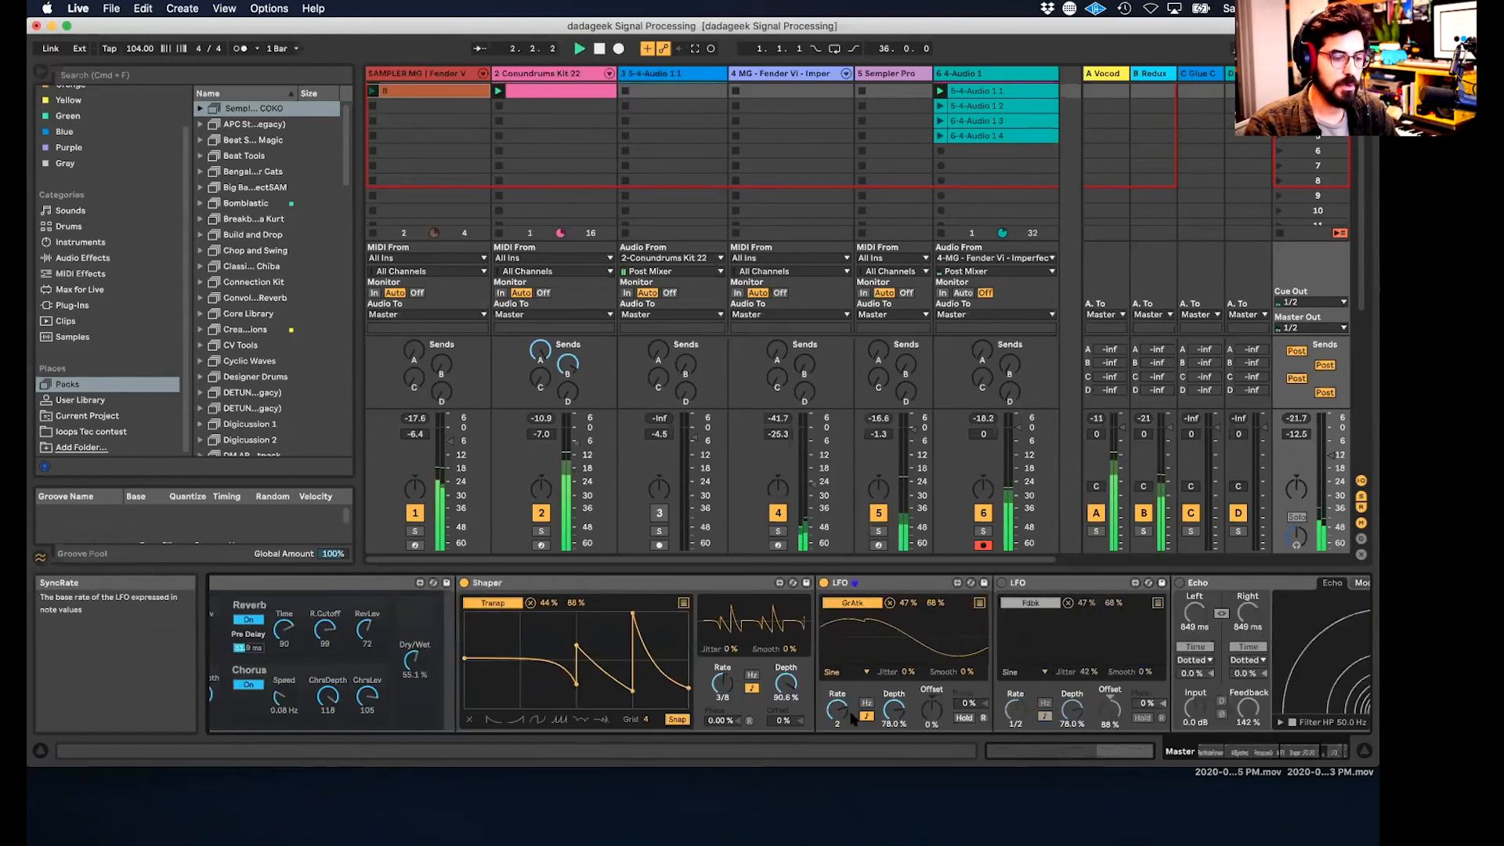
{"action": "left_click_drag", "start_coordinate": [894, 709], "coordinate": [894, 707]}
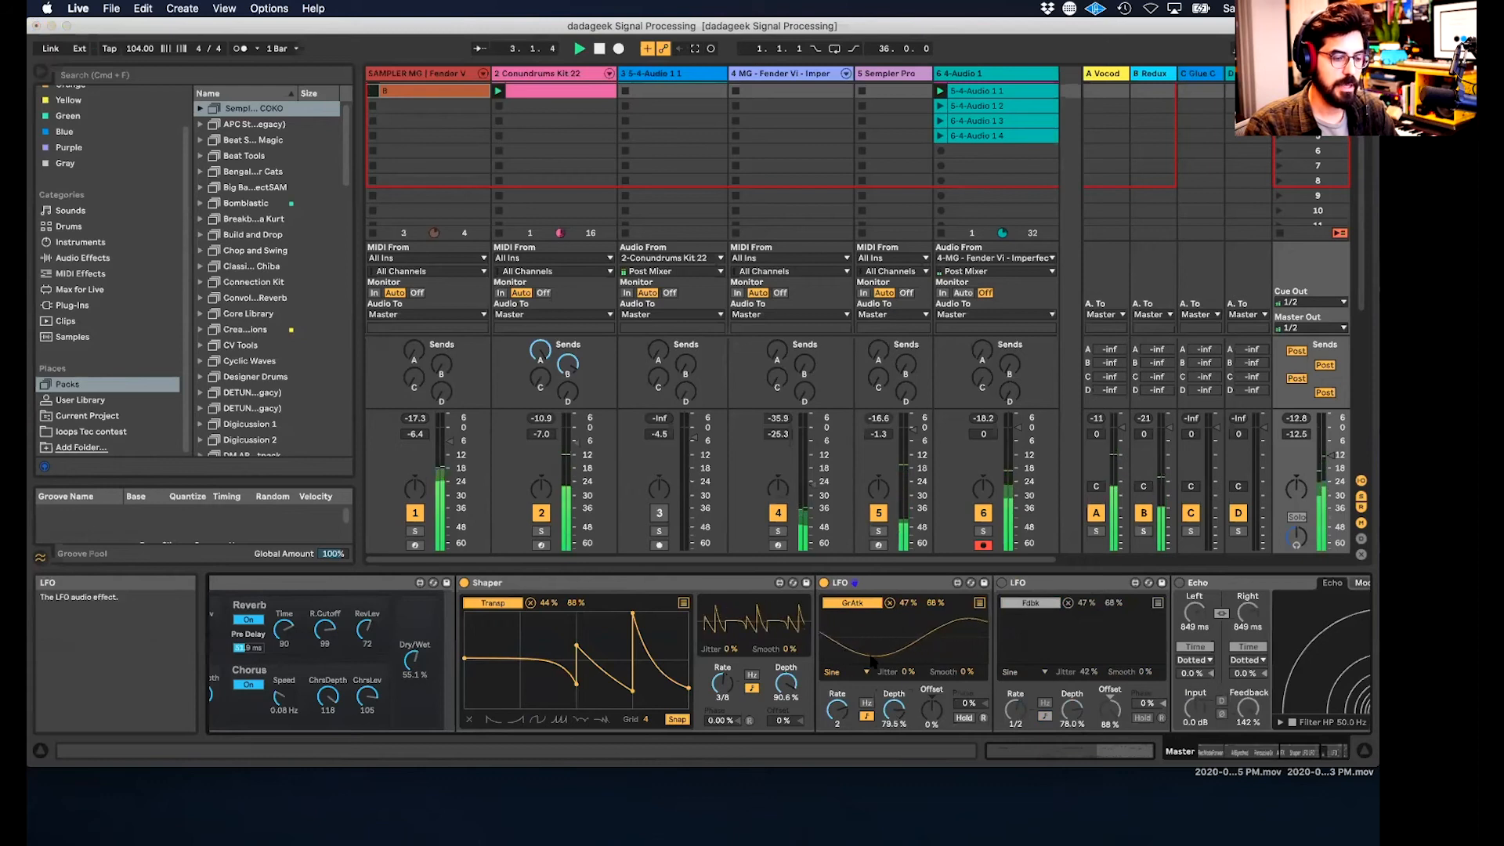
{"action": "scroll", "coordinate": [970, 664], "scroll_direction": "right", "scroll_amount": 2}
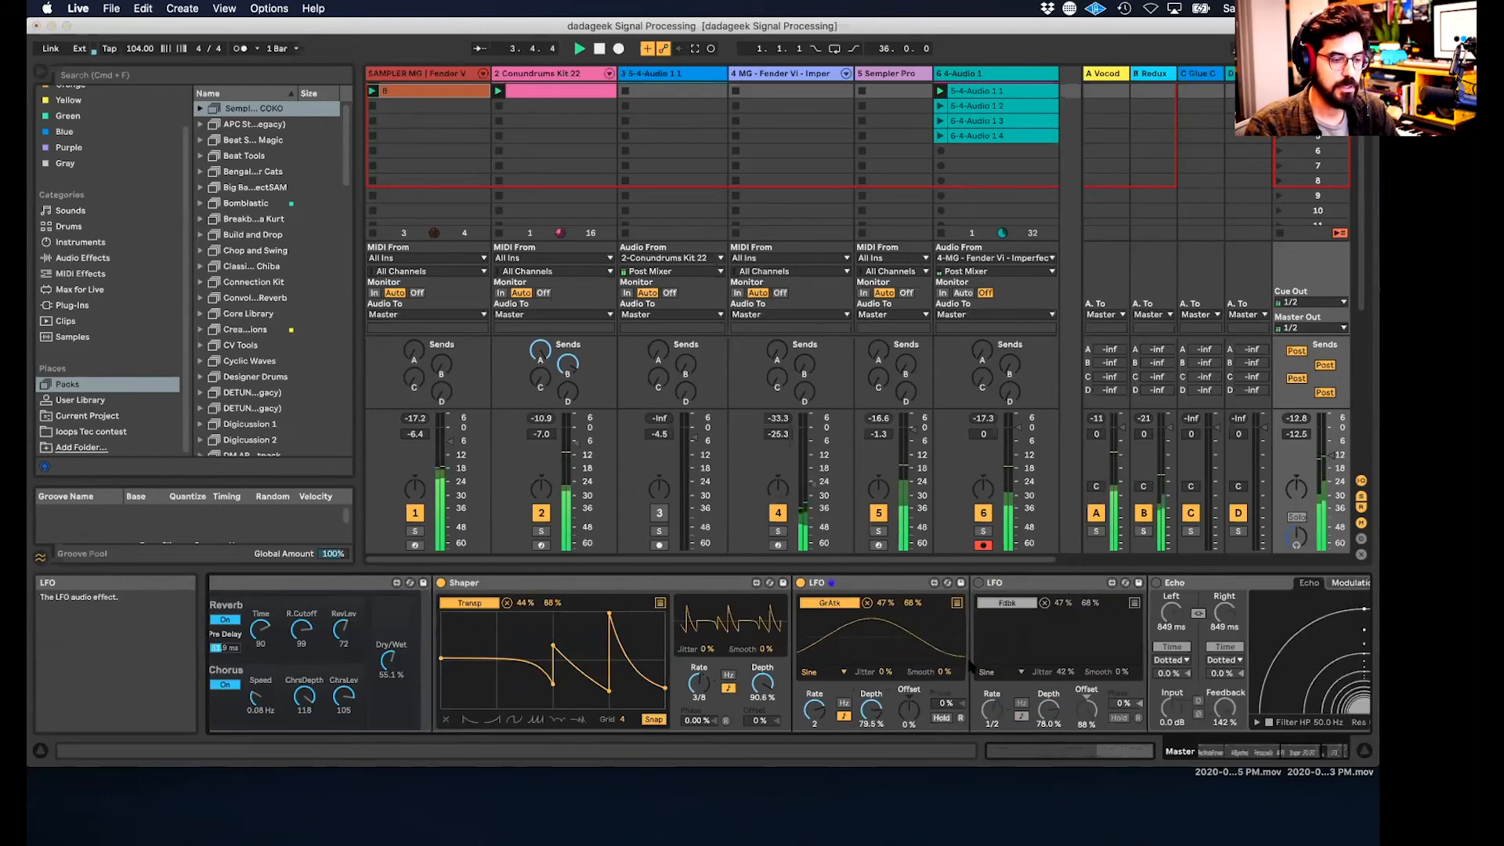
{"action": "scroll", "coordinate": [1010, 626], "scroll_direction": "right", "scroll_amount": 10}
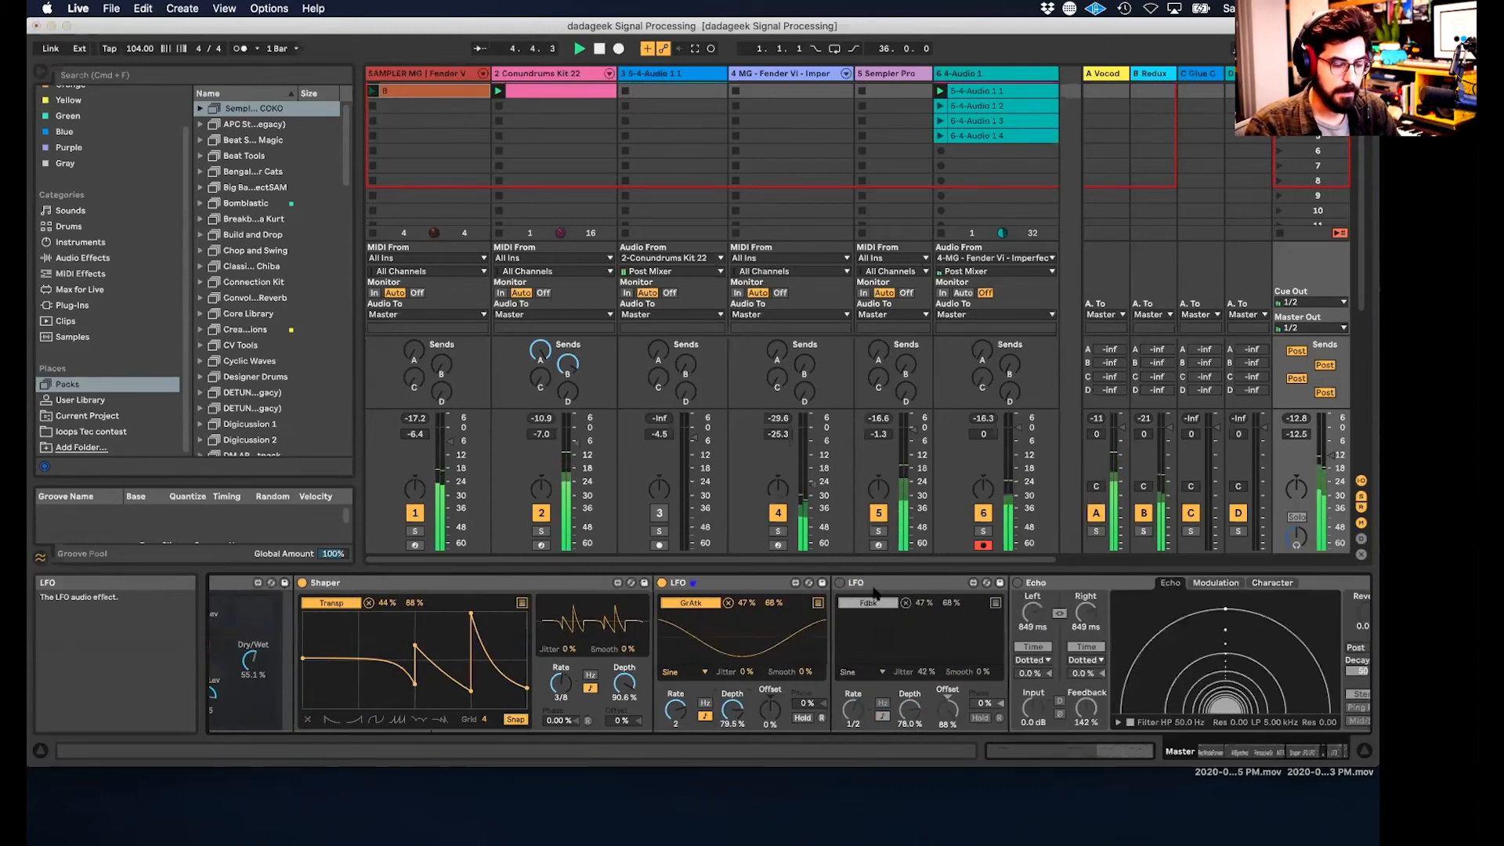
- Reactivate the LFO mapped to Fdbk on the Master and set its jitter to 30% and smooth to 18%
{"action": "left_click", "coordinate": [871, 588]}
{"action": "scroll", "coordinate": [977, 626], "scroll_direction": "right", "scroll_amount": 15}
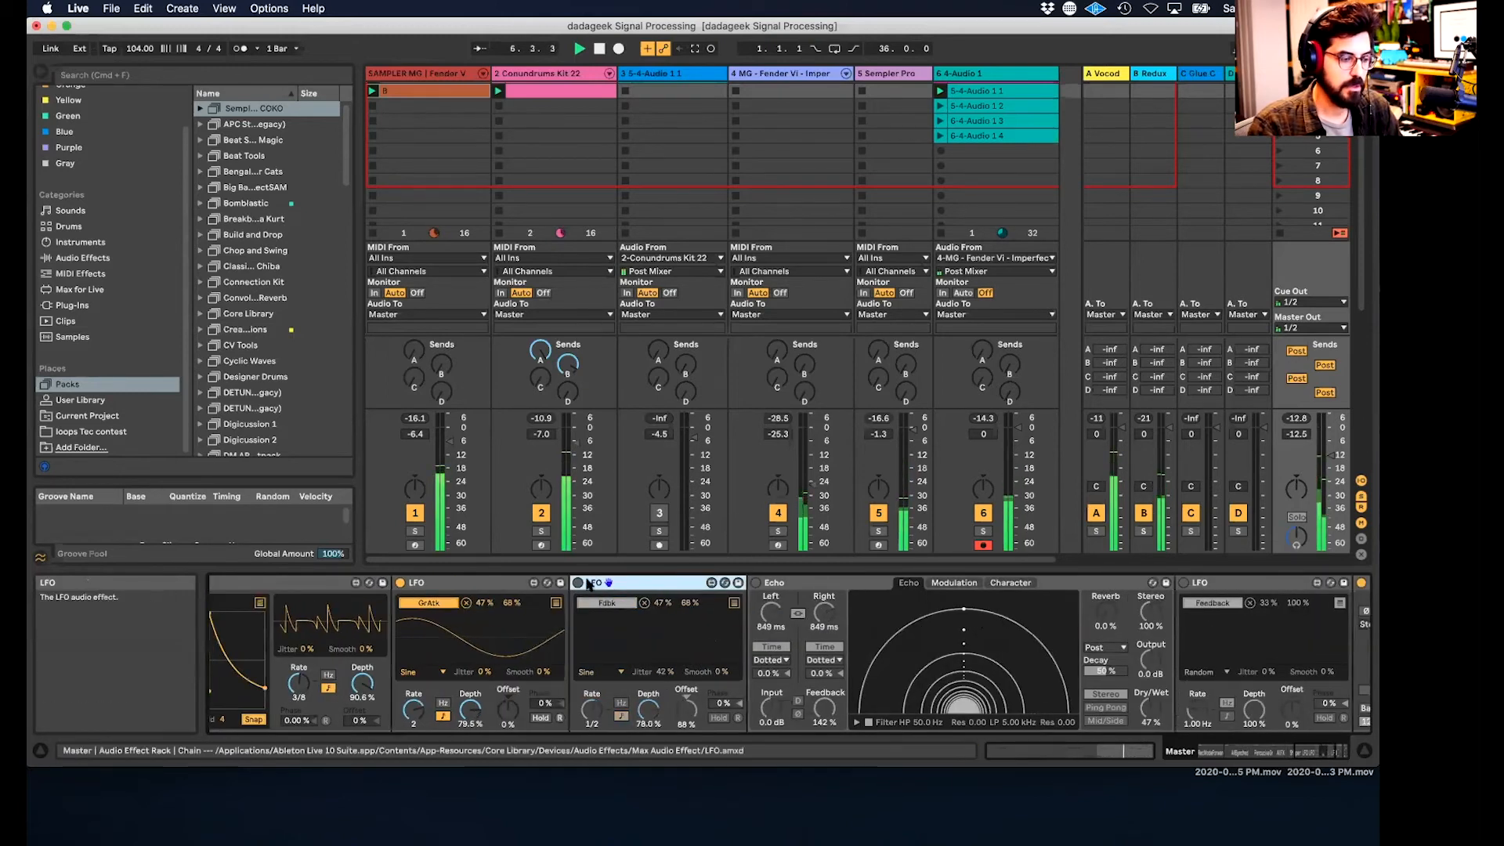
{"action": "scroll", "coordinate": [606, 624], "scroll_direction": "left", "scroll_amount": 20}
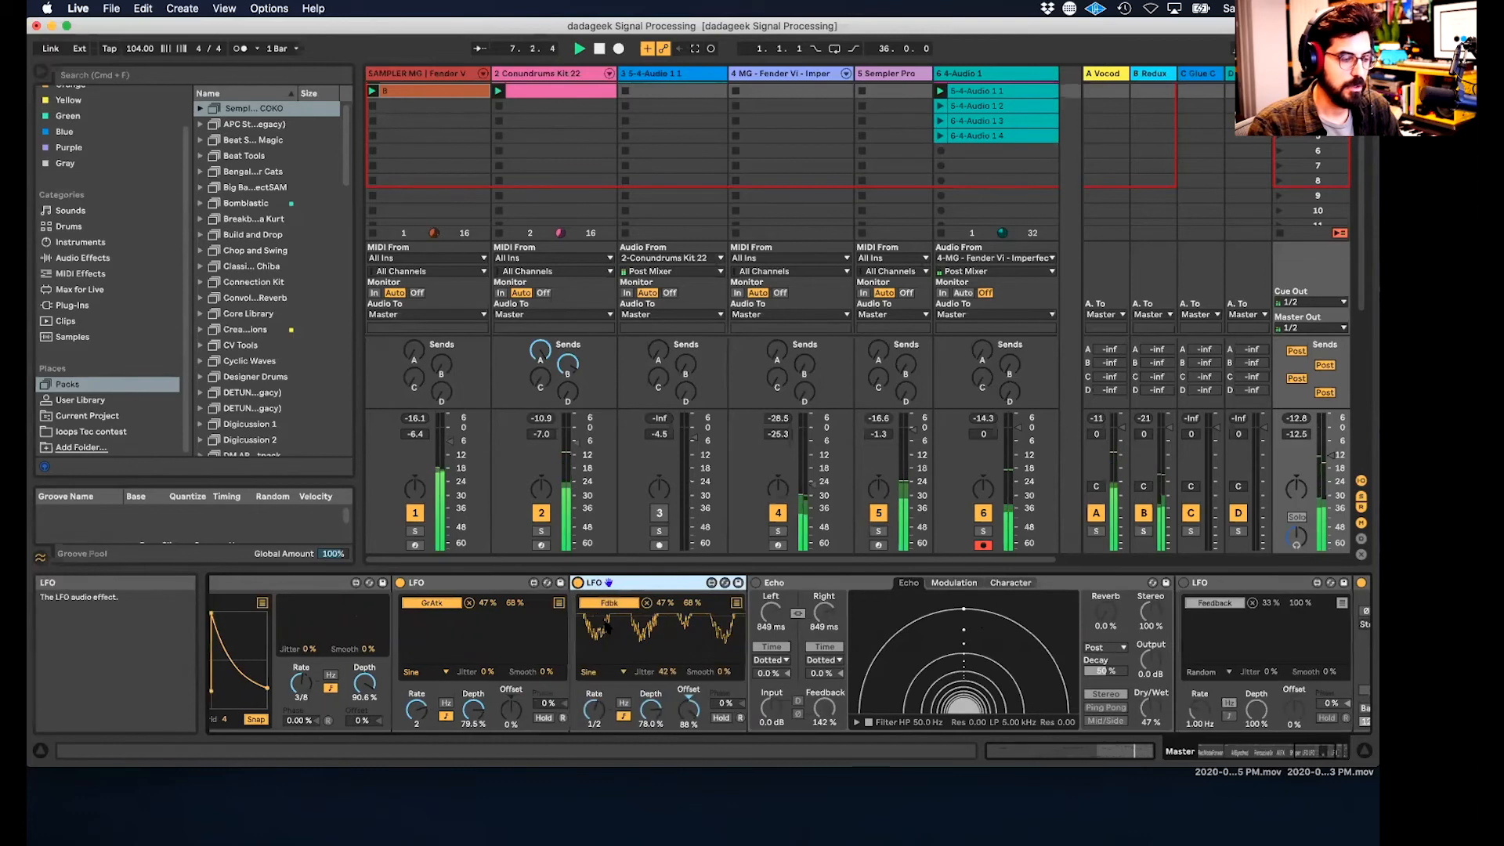
{"action": "scroll", "coordinate": [606, 625], "scroll_direction": "left", "scroll_amount": 20}
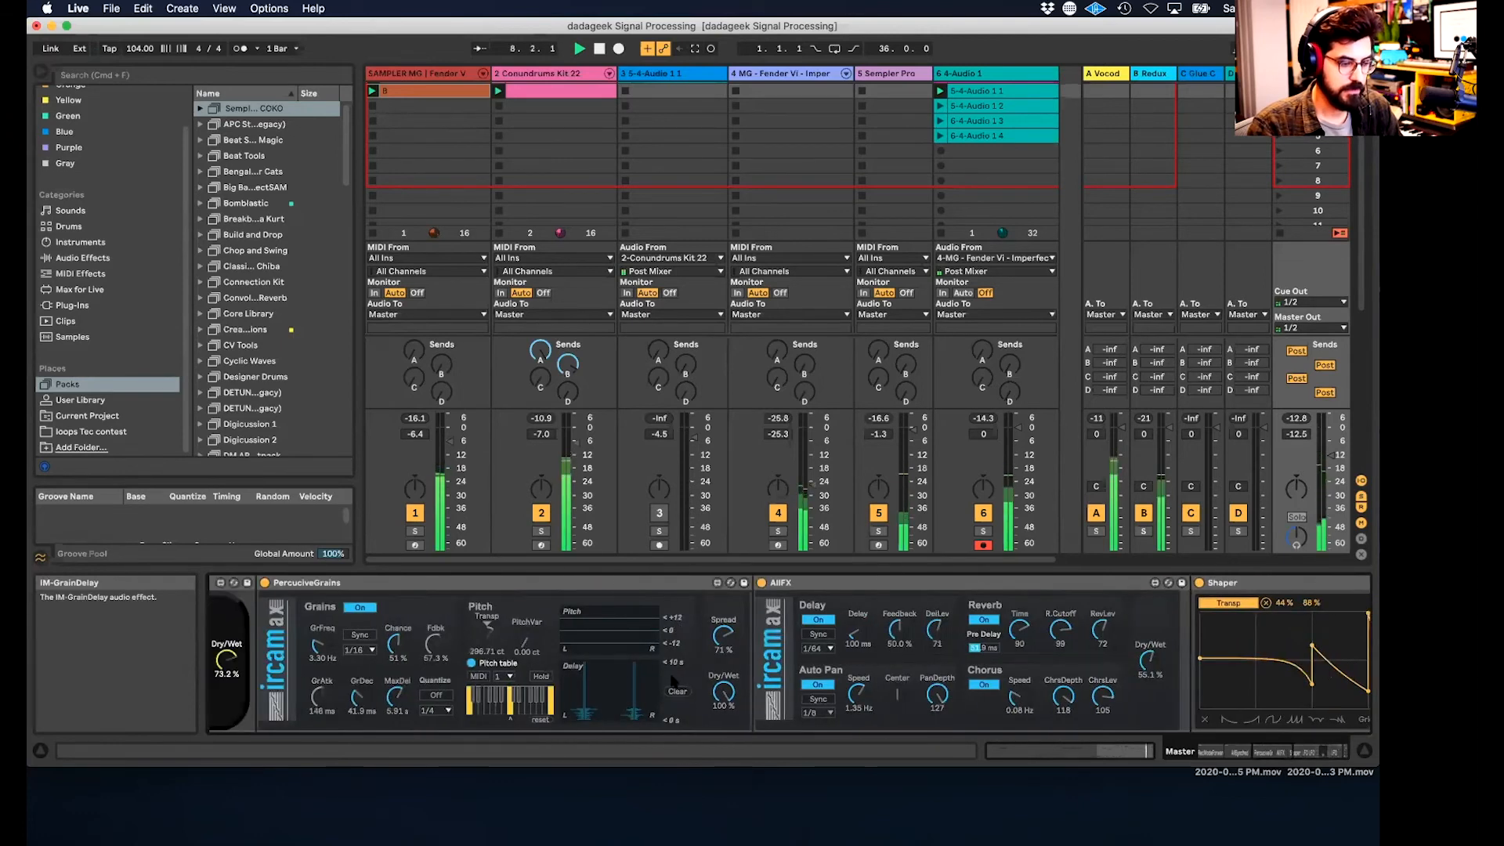
{"action": "scroll", "coordinate": [505, 656], "scroll_direction": "right", "scroll_amount": 20}
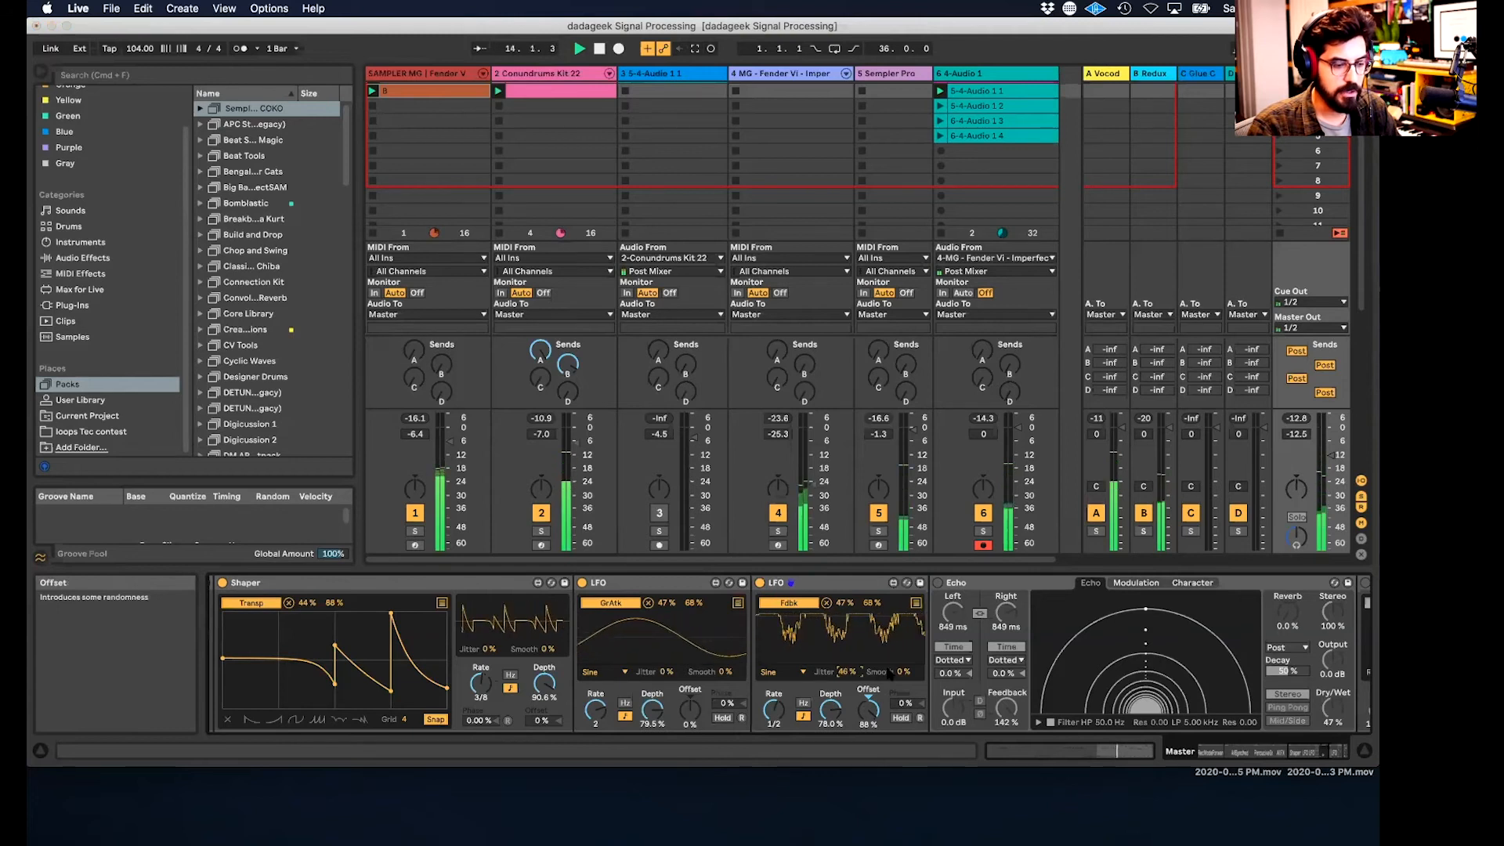
{"action": "left_click_drag", "start_coordinate": [904, 671], "coordinate": [846, 679]}
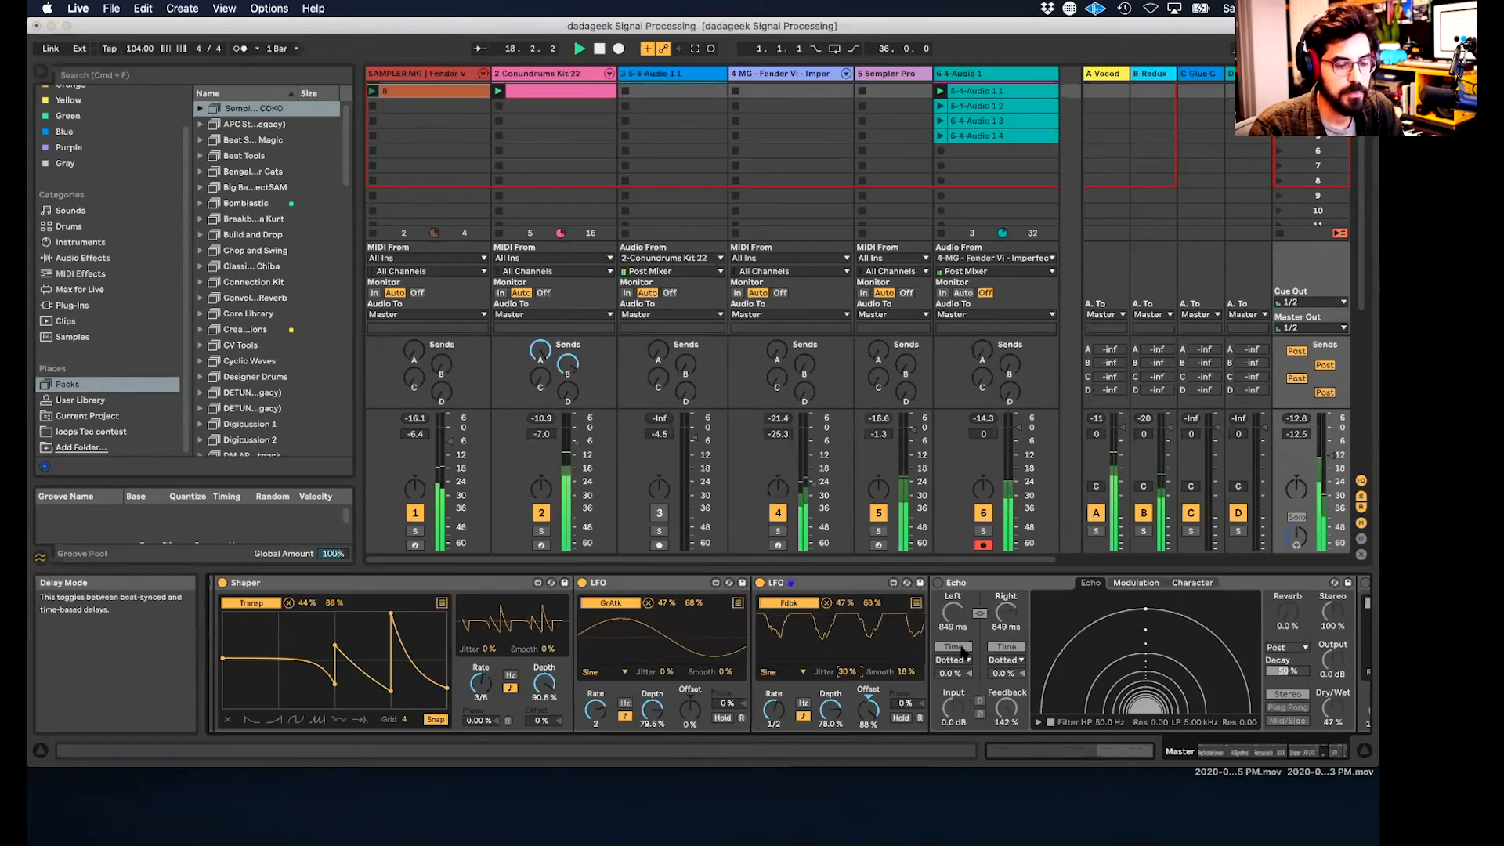
- Reactivate Echo on the Master along with the random LFO mapped to its Feedback
{"action": "scroll", "coordinate": [962, 650], "scroll_direction": "right", "scroll_amount": 5}
{"action": "left_click", "coordinate": [758, 583]}
{"action": "scroll", "coordinate": [838, 635], "scroll_direction": "right", "scroll_amount": 4}
{"action": "scroll", "coordinate": [838, 634], "scroll_direction": "right", "scroll_amount": 5}
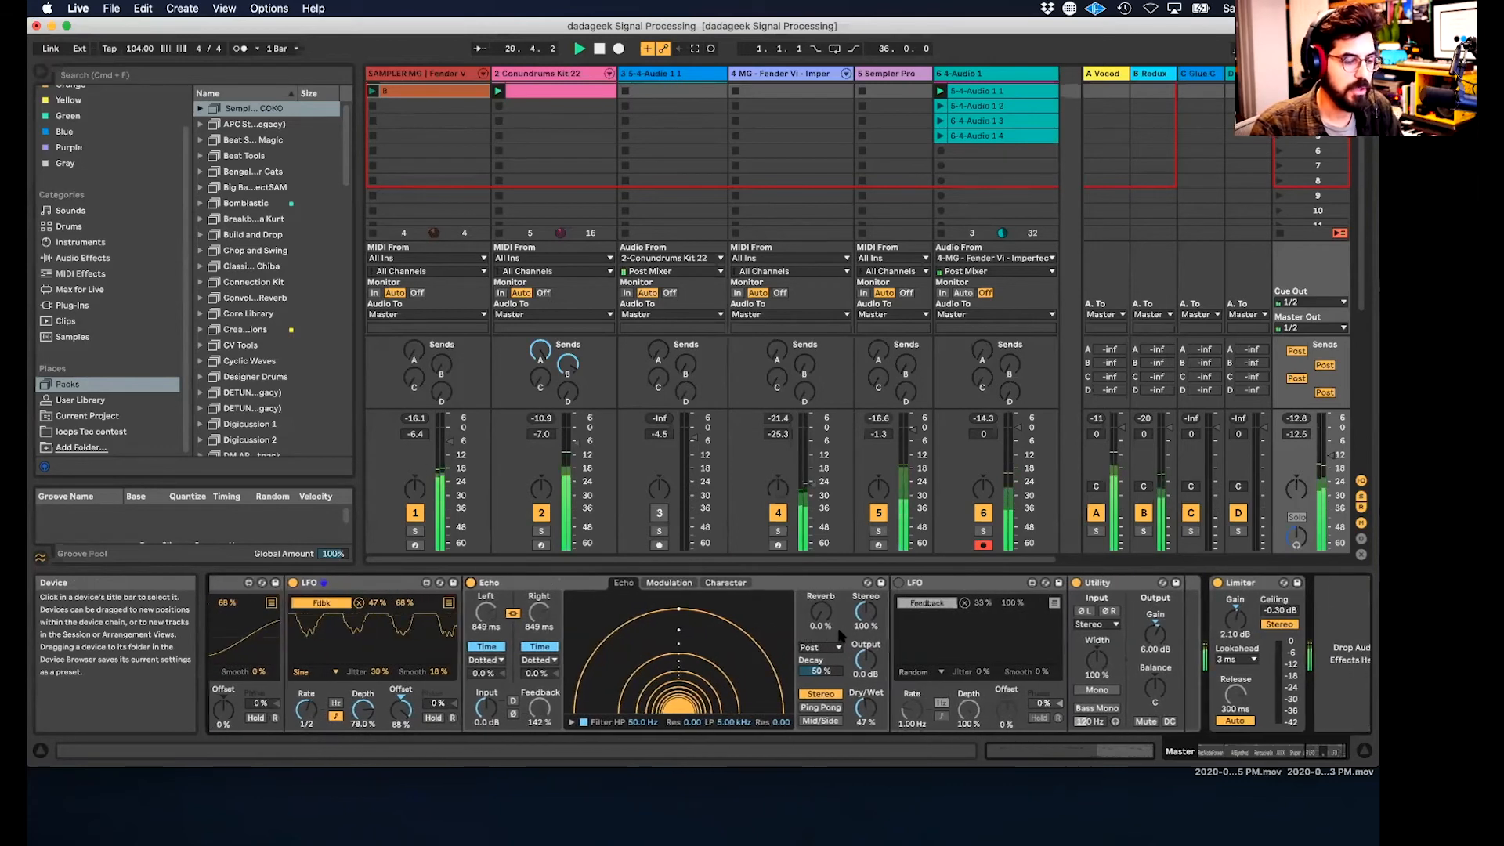
{"action": "scroll", "coordinate": [840, 635], "scroll_direction": "right", "scroll_amount": 1}
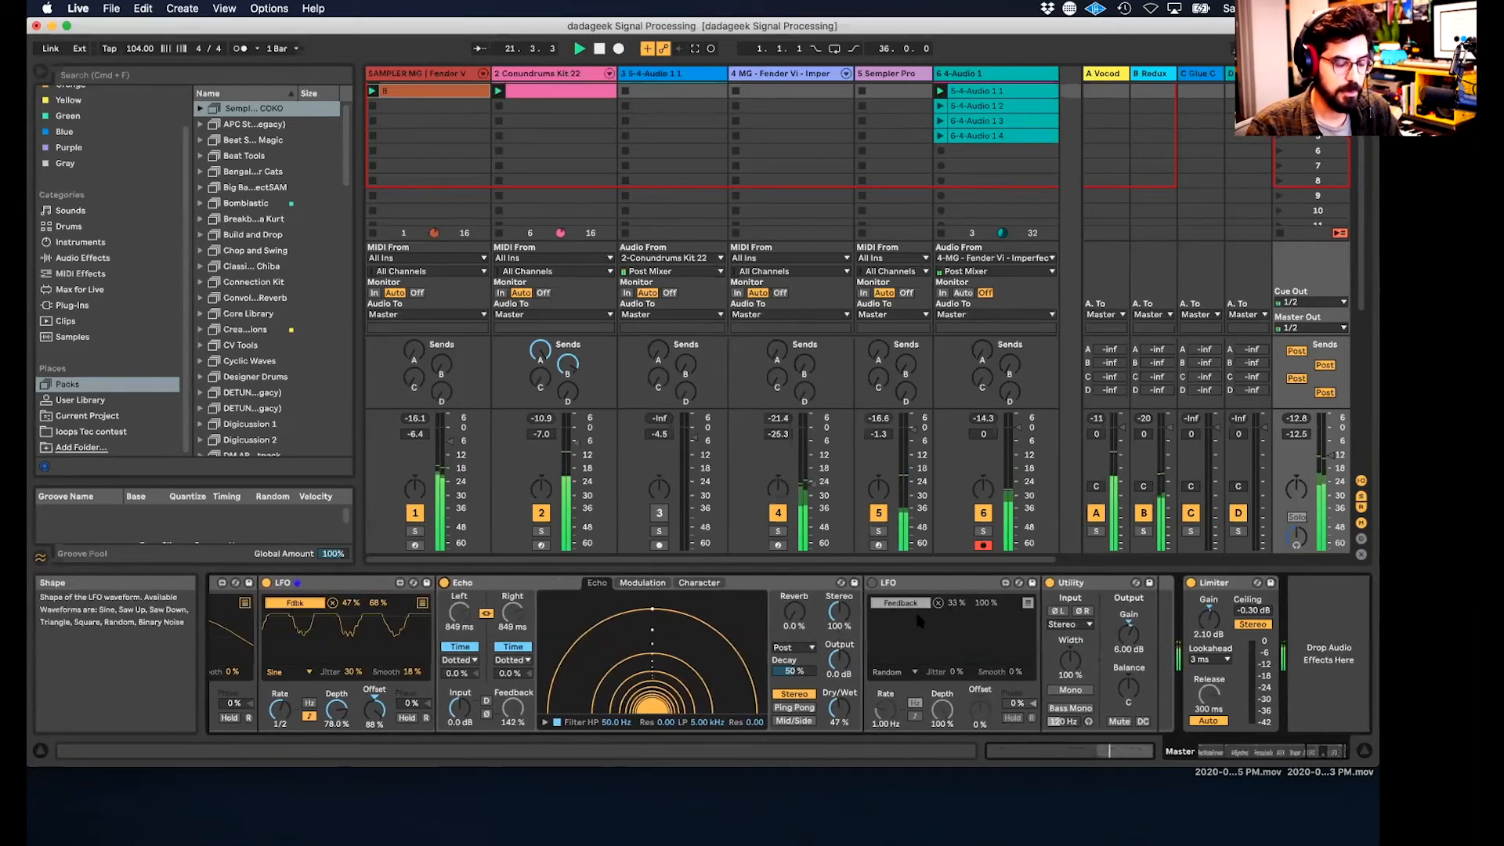
{"action": "left_click", "coordinate": [872, 584]}
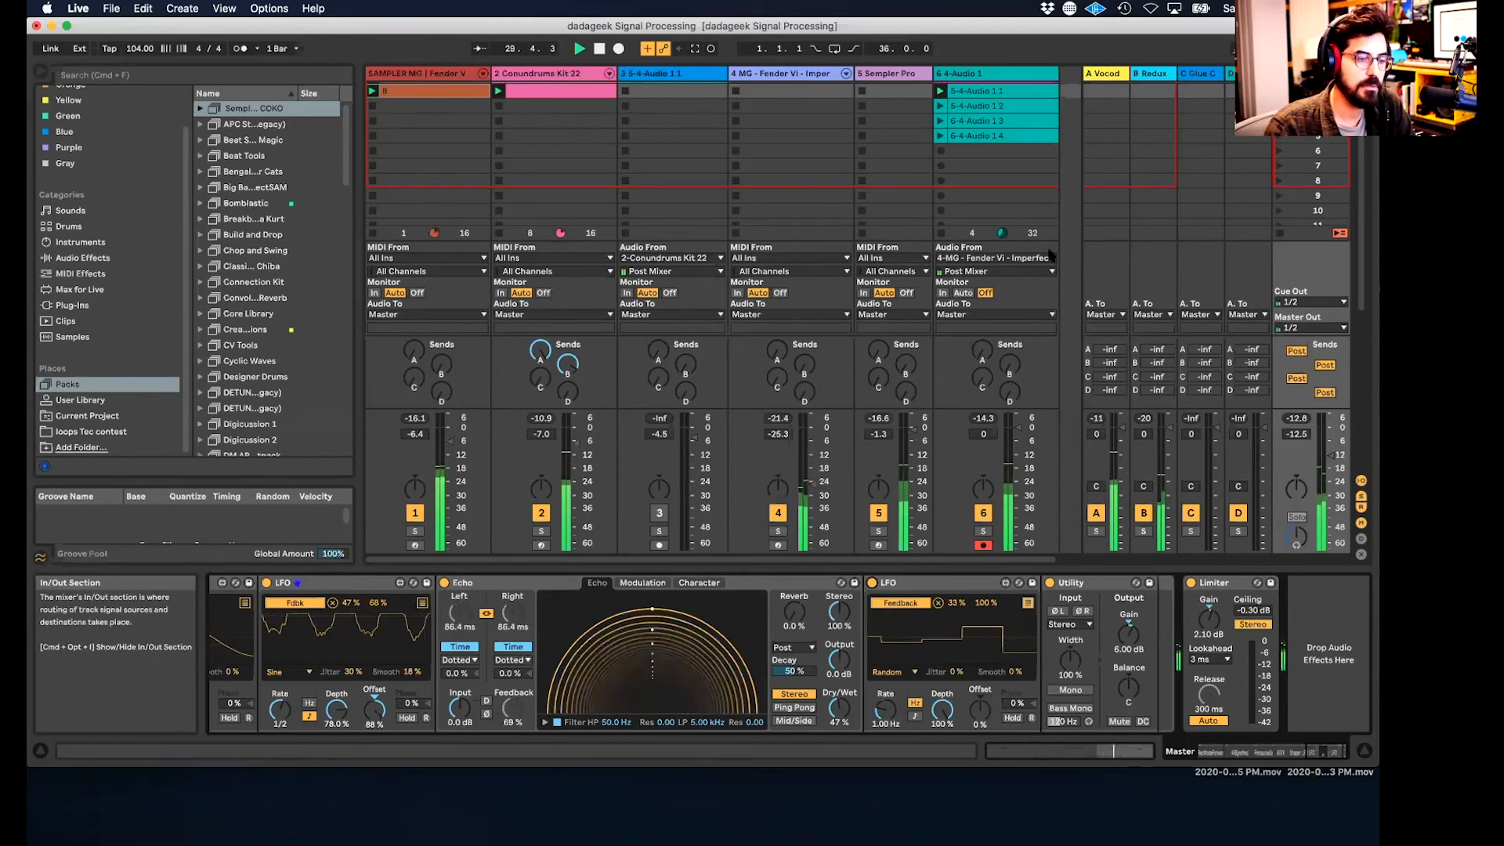
- Set the audio input of the 6-4-Audio 1 track to Resampling
{"action": "scroll", "coordinate": [1049, 254], "scroll_direction": "up", "scroll_amount": 1}
{"action": "scroll", "coordinate": [1049, 255], "scroll_direction": "right", "scroll_amount": 2}
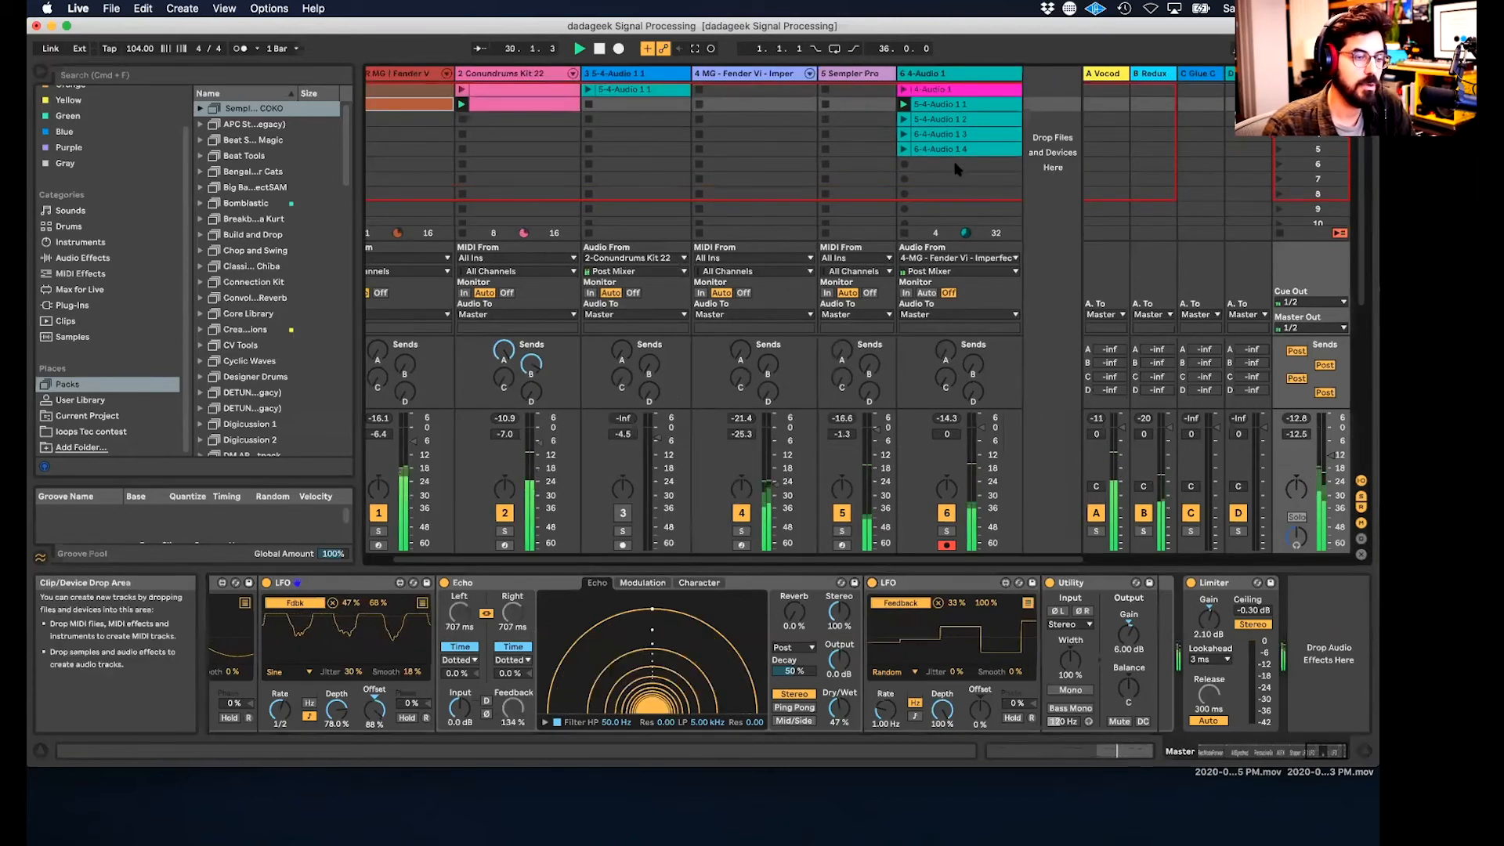
{"action": "left_click", "coordinate": [936, 72]}
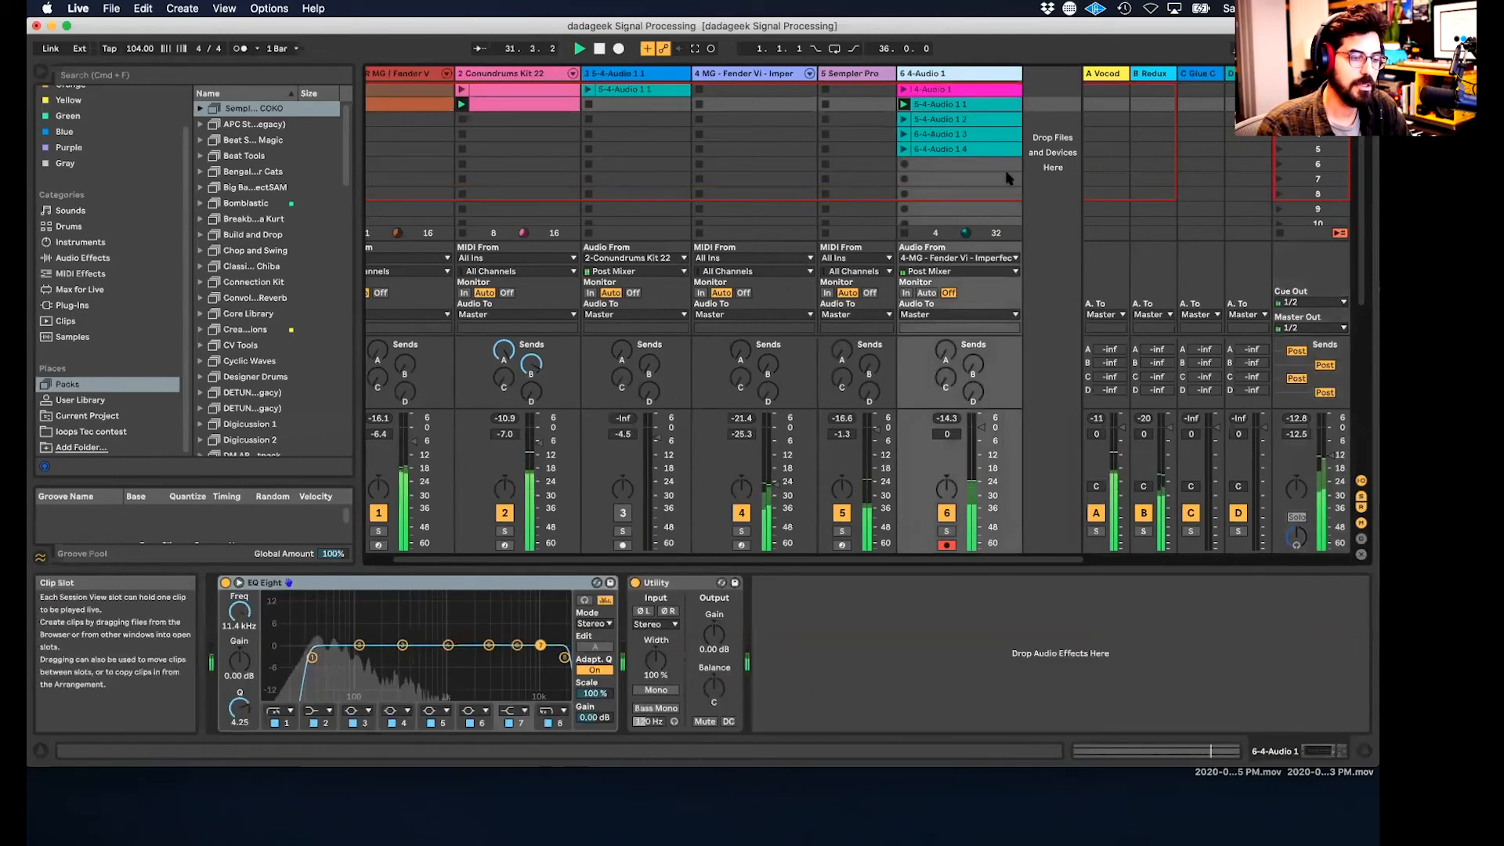
{"action": "left_click", "coordinate": [957, 166]}
{"action": "left_click", "coordinate": [952, 259]}
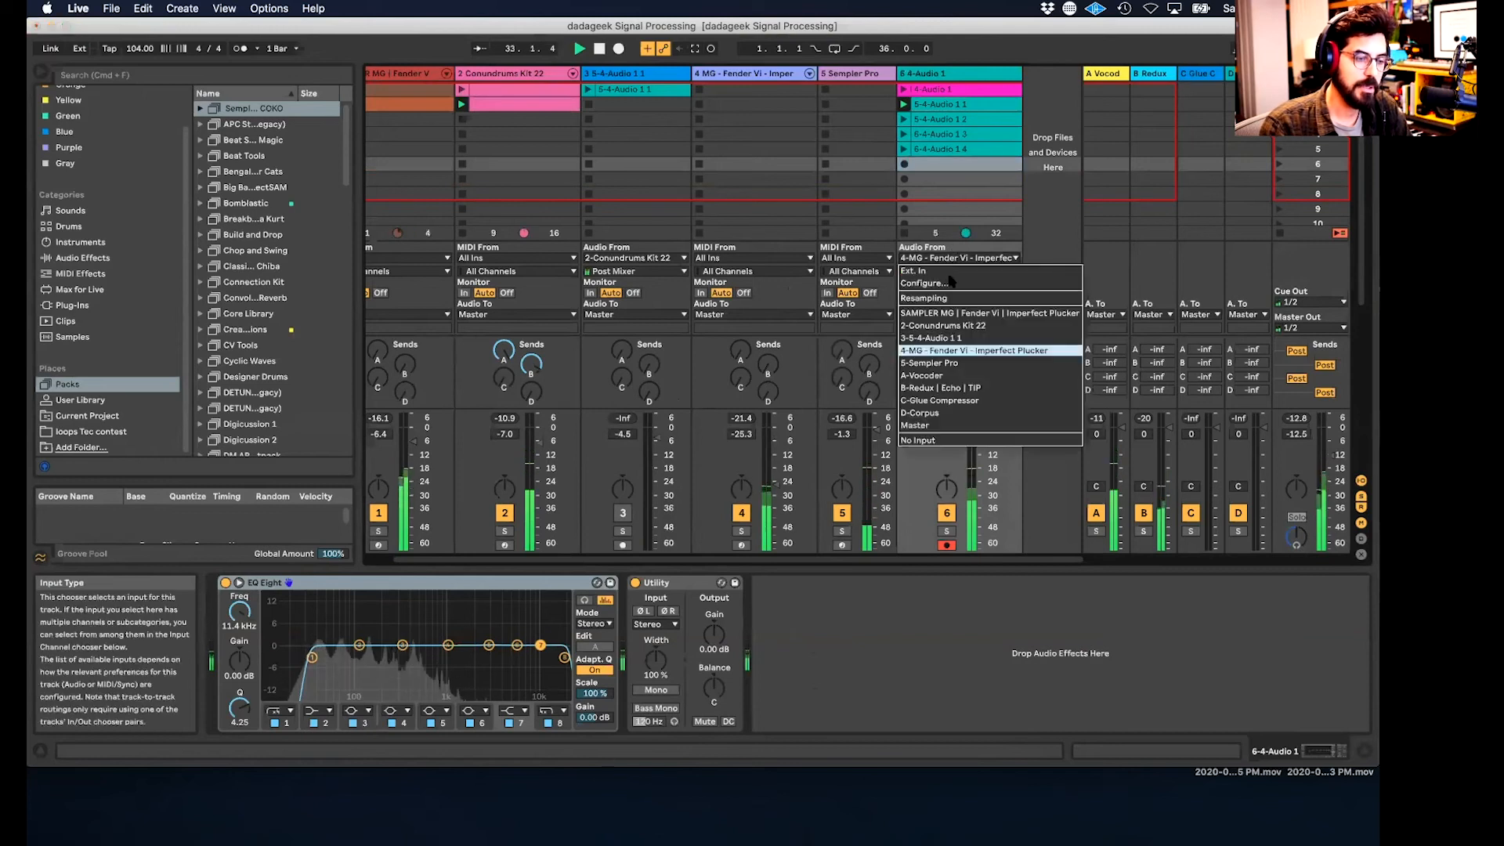
{"action": "left_click", "coordinate": [951, 297]}
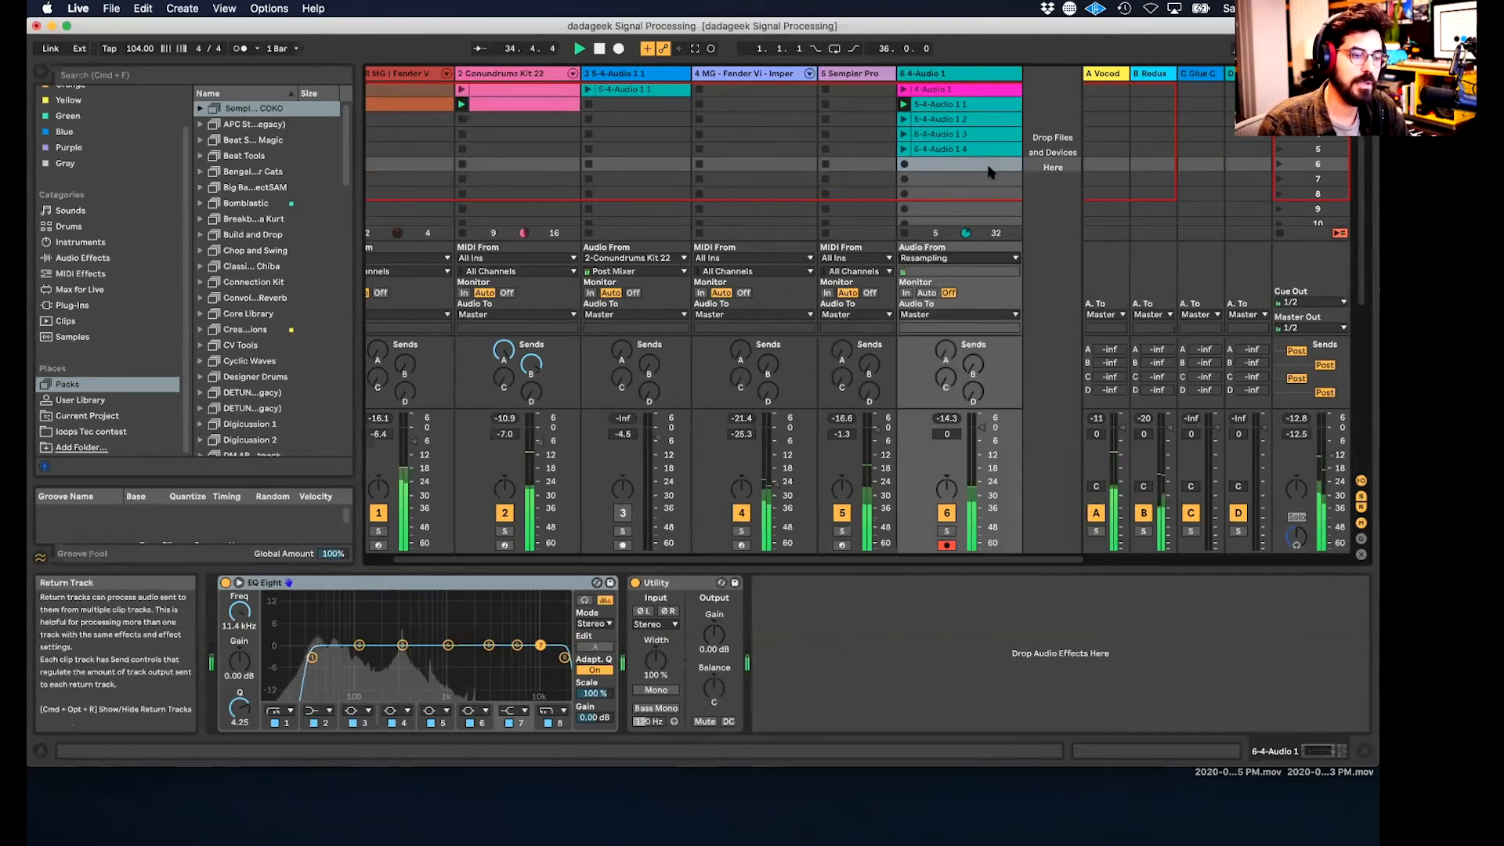
- Record the resampled Master output into the empty slot below the existing clips on 6-4-Audio 1, and stop the recording
{"action": "left_click", "coordinate": [928, 166]}
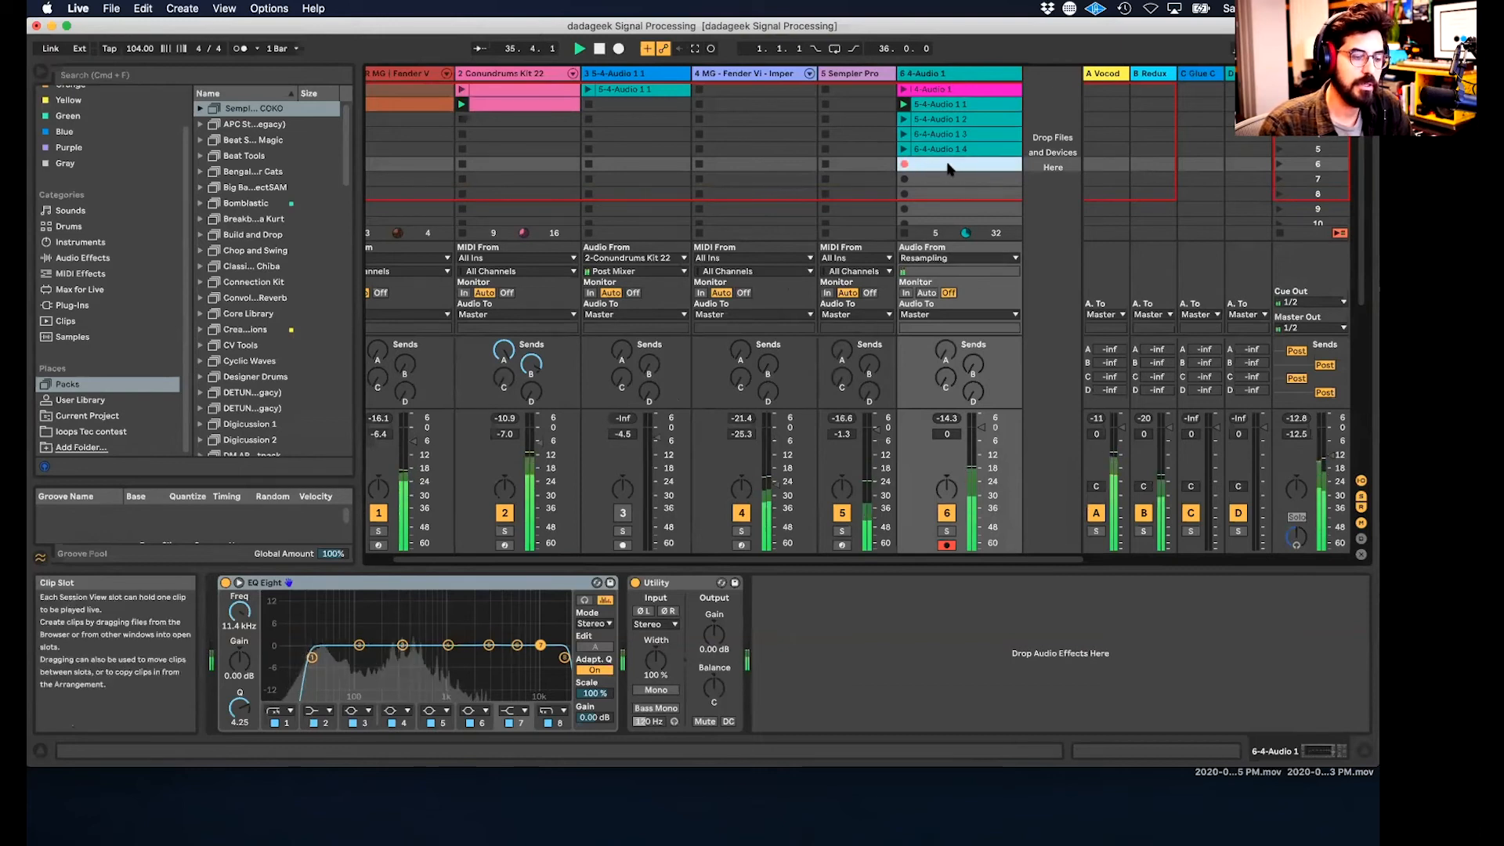
{"action": "key", "text": "Return"}
{"action": "left_click", "coordinate": [948, 166]}
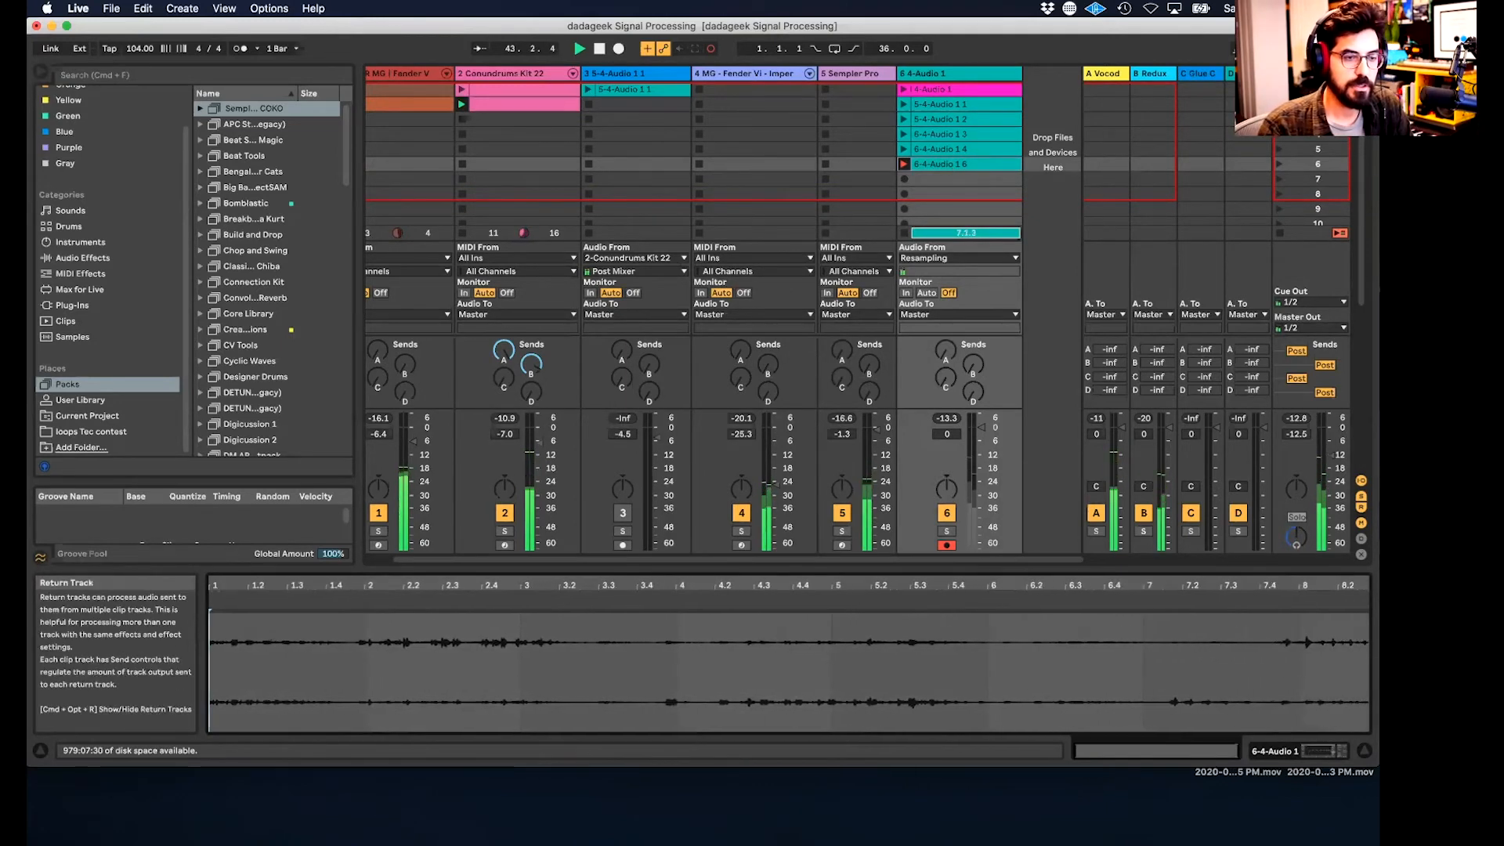
{"action": "left_click", "coordinate": [1311, 73]}
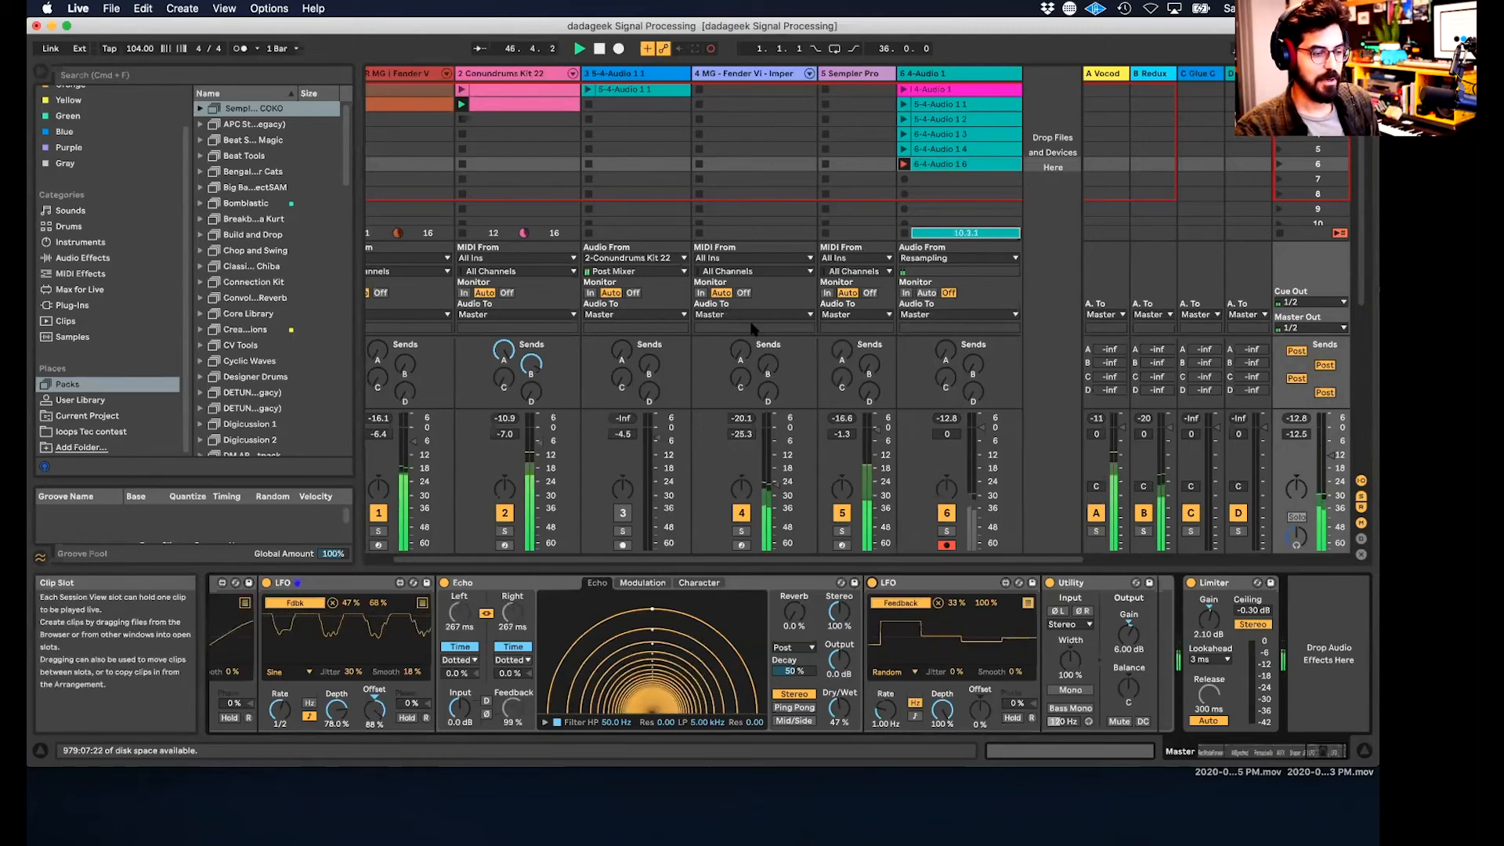
{"action": "left_click", "coordinate": [904, 234]}
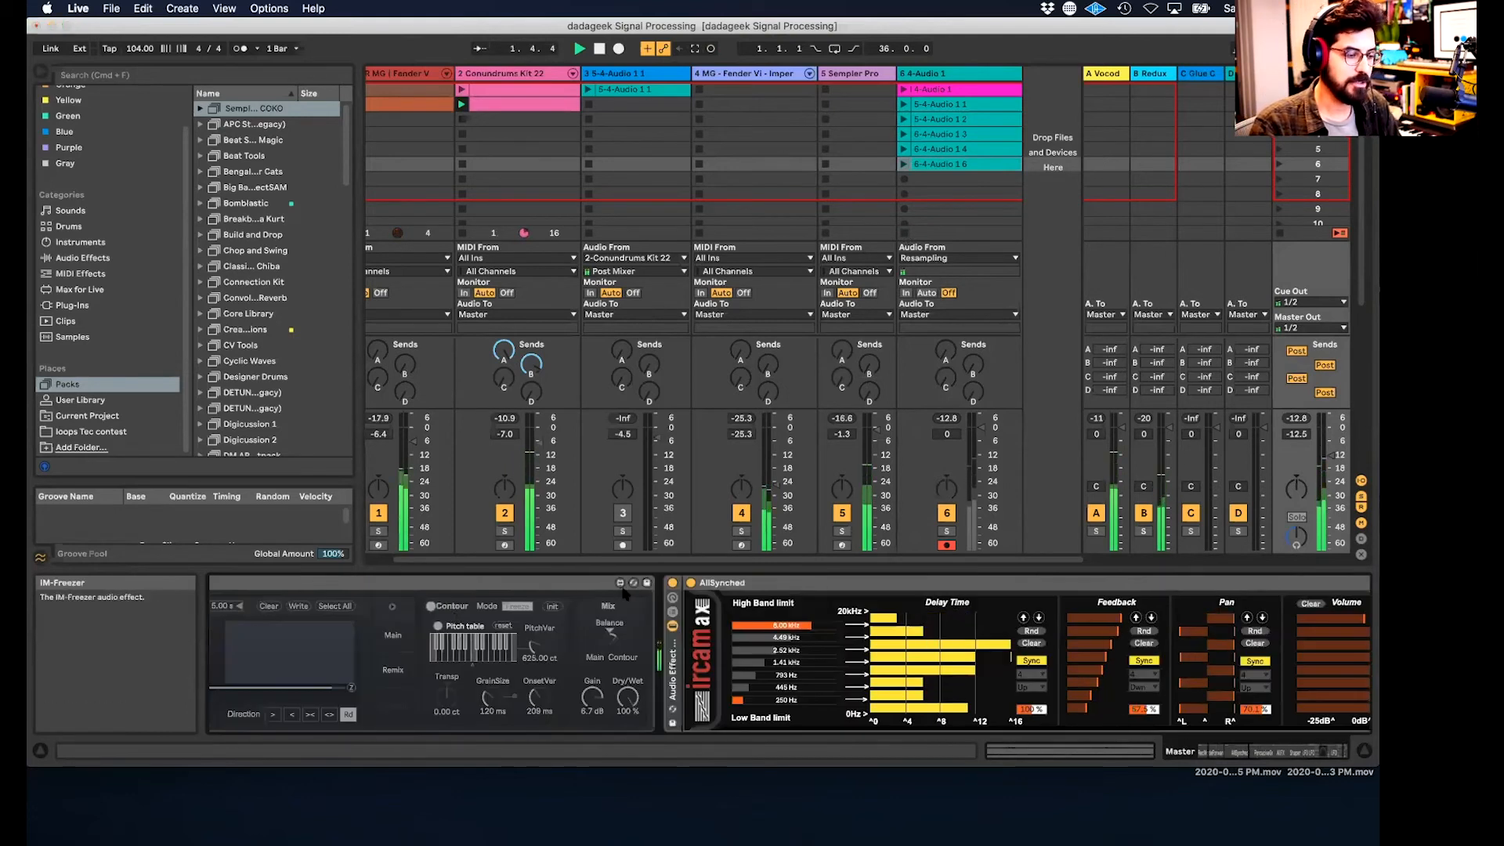
- Bypass the Master's Audio Effect Rack and play the new resampled clip with the 6-4-Audio 1 track soloed
{"action": "left_click", "coordinate": [672, 583]}
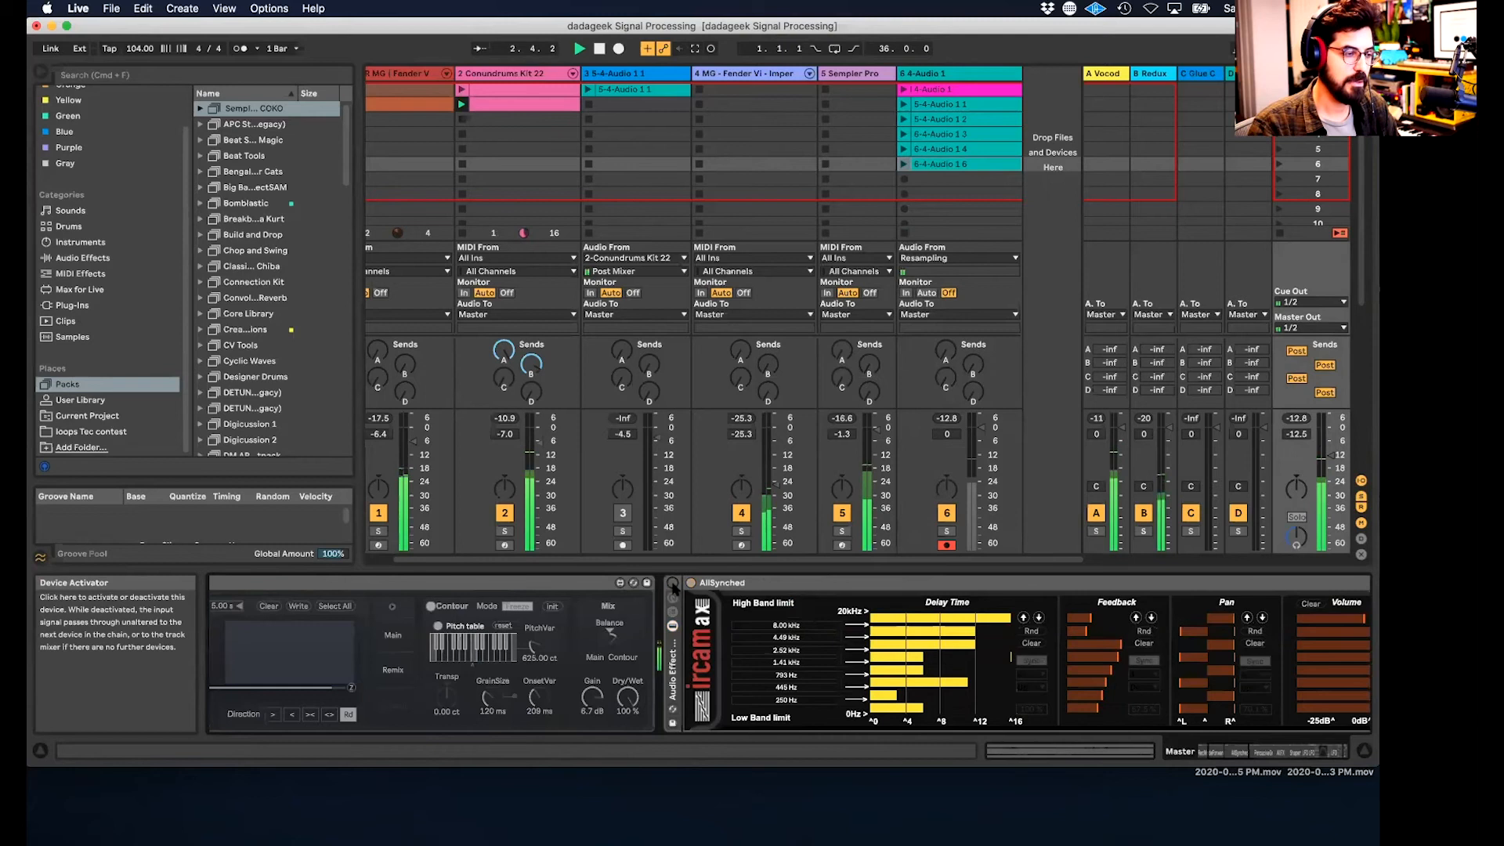
{"action": "left_click", "coordinate": [938, 165]}
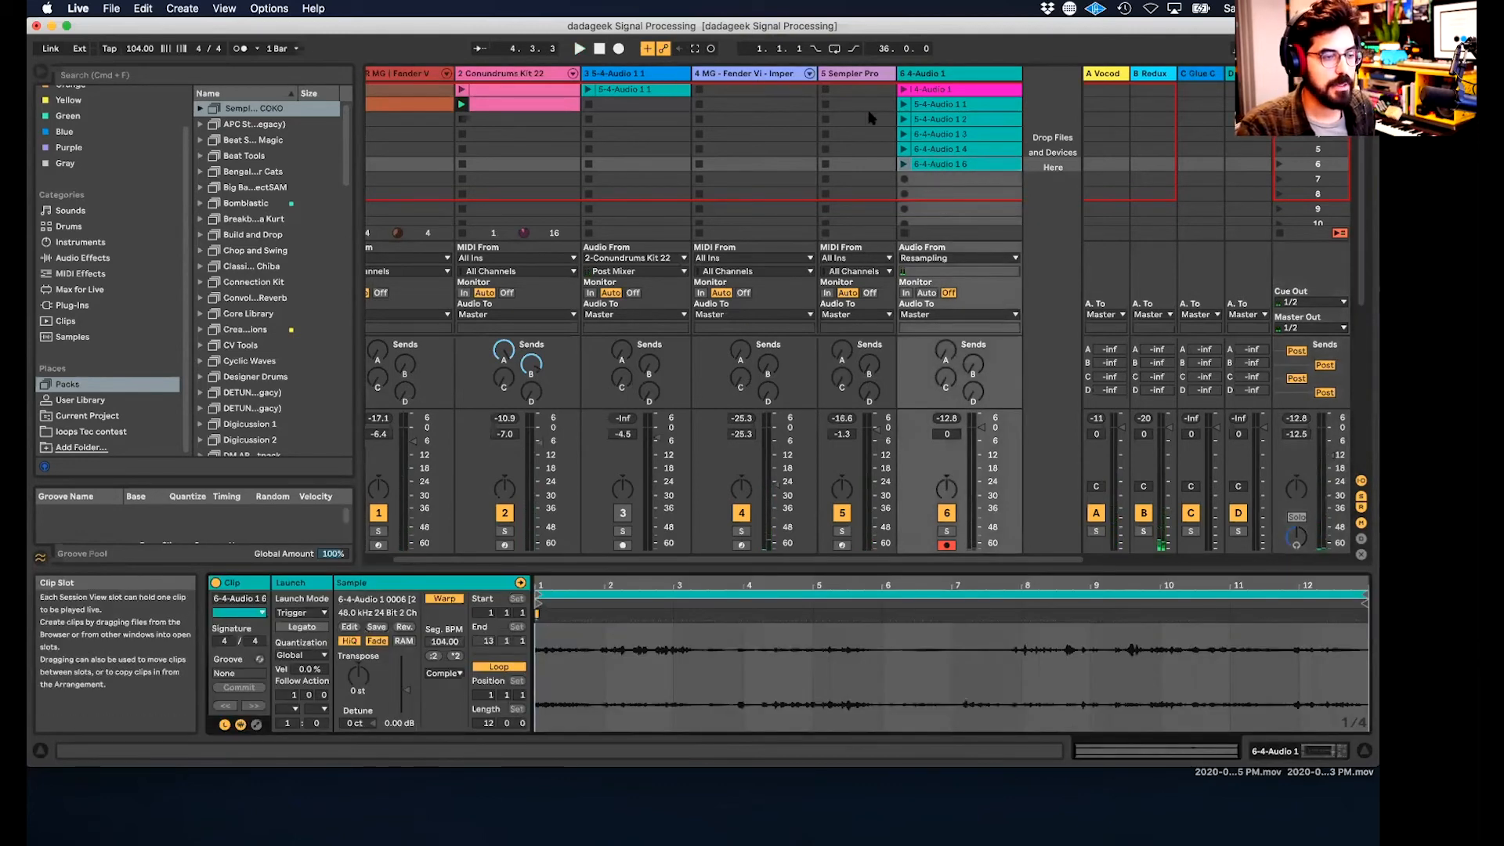
{"action": "left_click", "coordinate": [945, 531]}
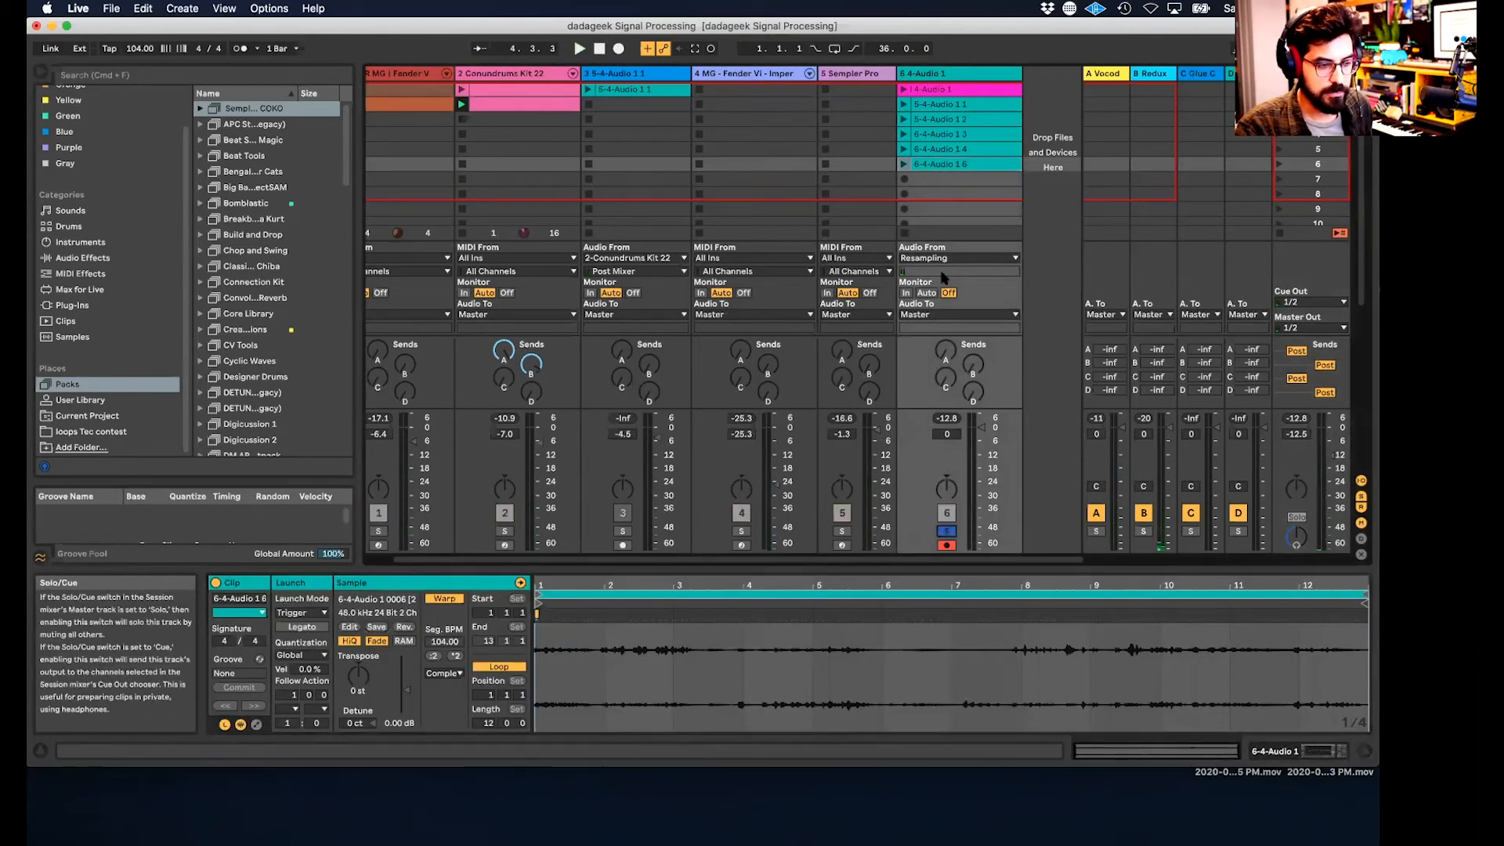
{"action": "left_click", "coordinate": [904, 164]}
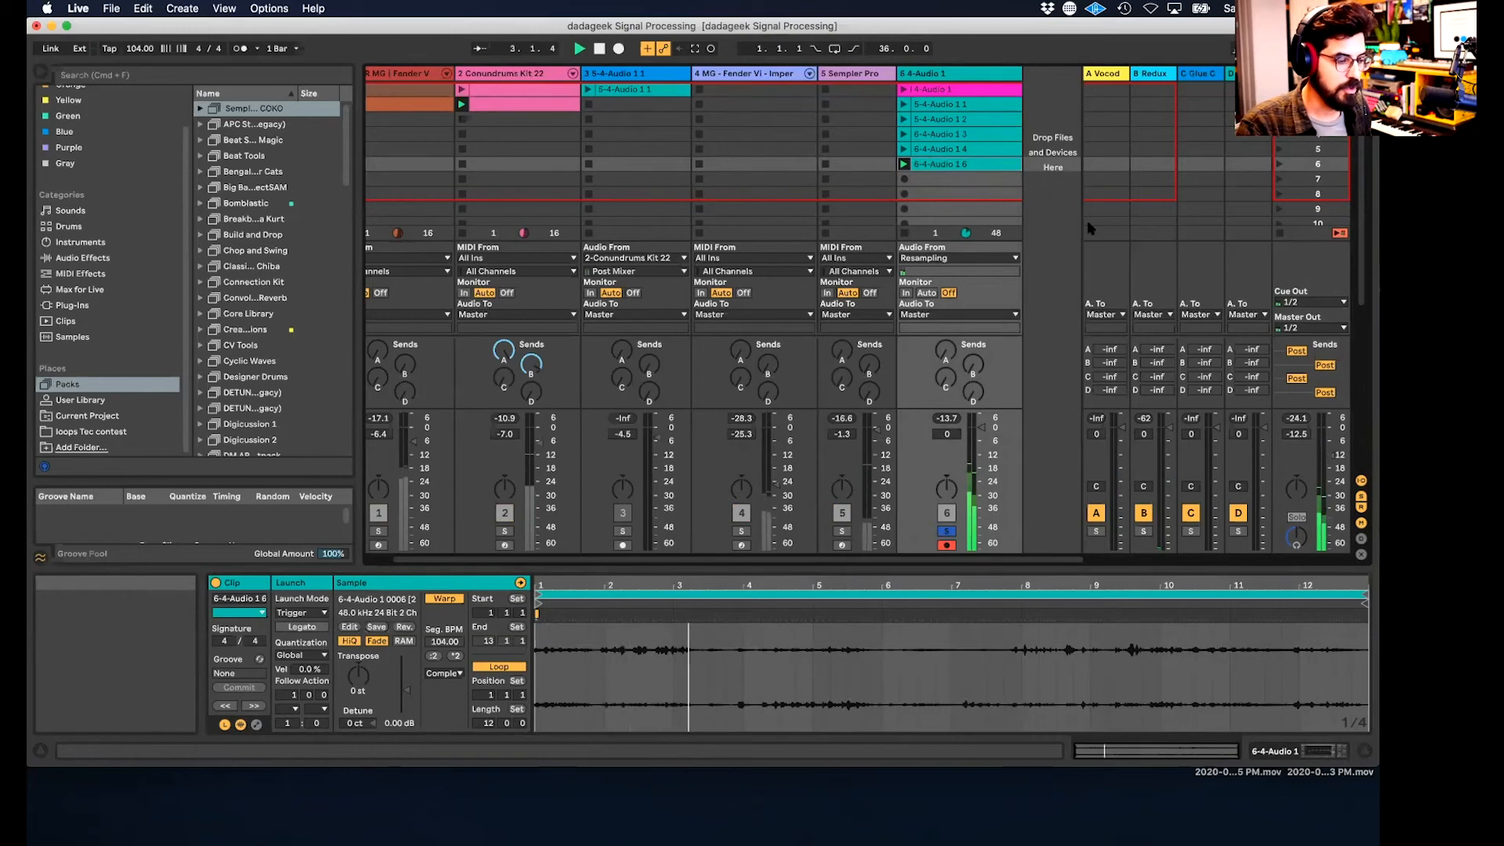
- Open the Sempler Pro instrument window on track 5 and place it below the clip slots so they stay accessible
{"action": "left_click", "coordinate": [860, 82]}
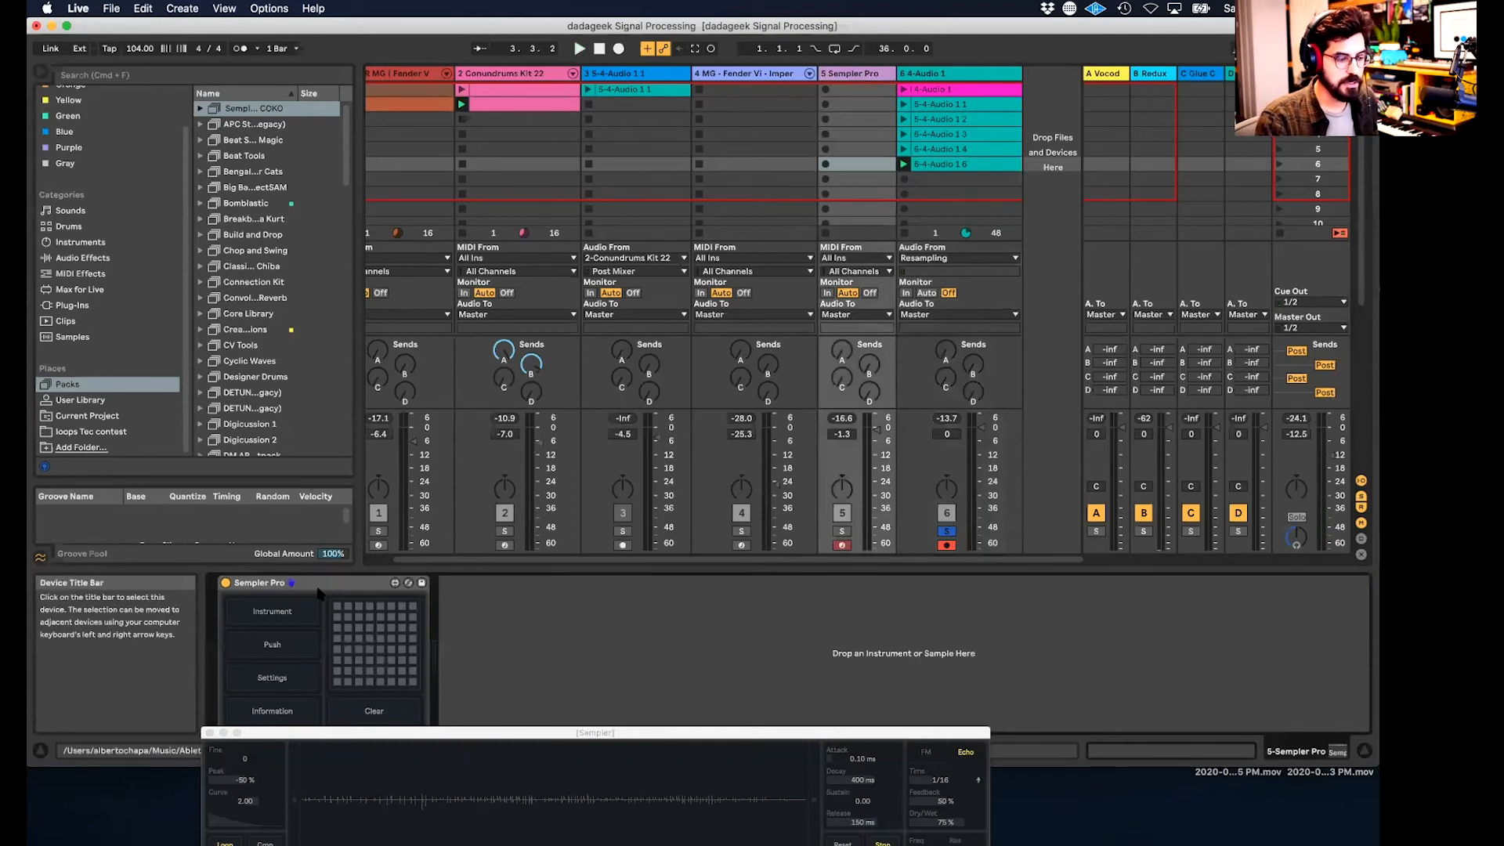
{"action": "left_click_drag", "start_coordinate": [354, 734], "coordinate": [332, 811]}
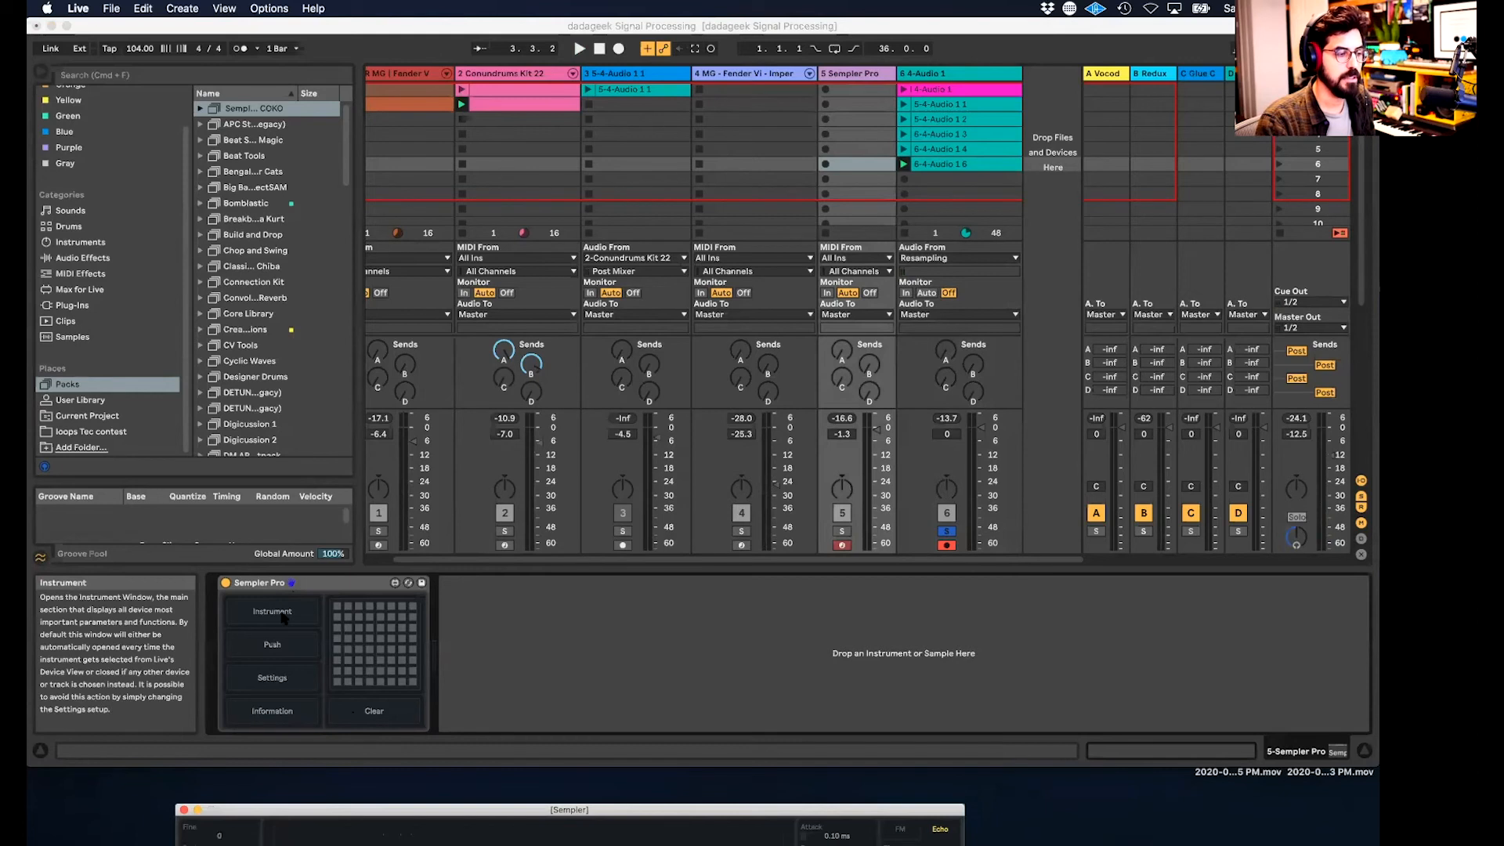
{"action": "left_click", "coordinate": [282, 615]}
{"action": "left_click_drag", "start_coordinate": [314, 684], "coordinate": [489, 204]}
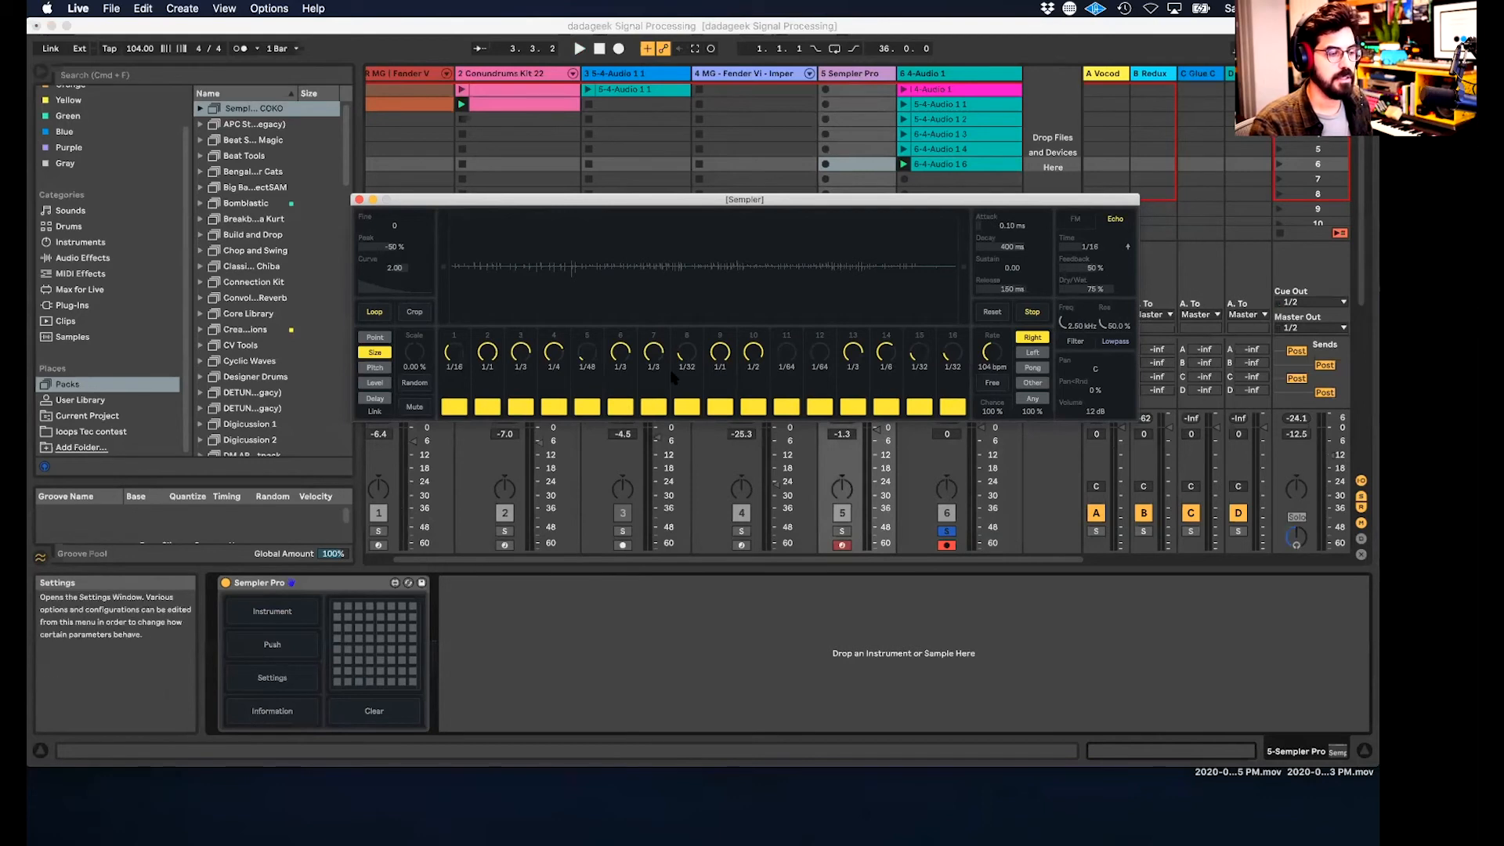
{"action": "left_click_drag", "start_coordinate": [878, 206], "coordinate": [688, 274]}
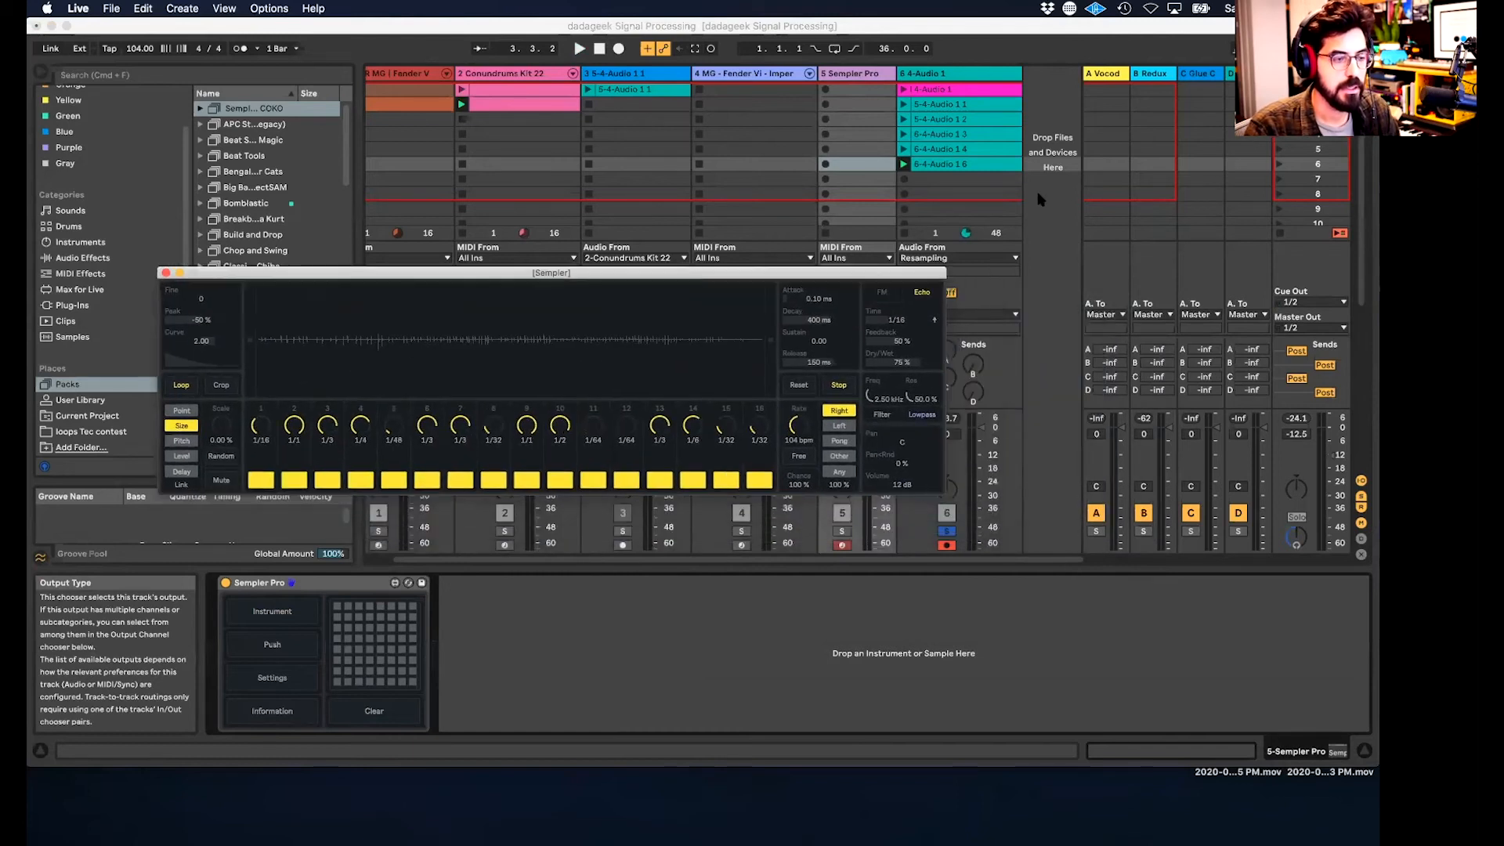
- Load the newly resampled clip from 6-4-Audio 1 into Sempler Pro as its sample
{"action": "left_click", "coordinate": [954, 169]}
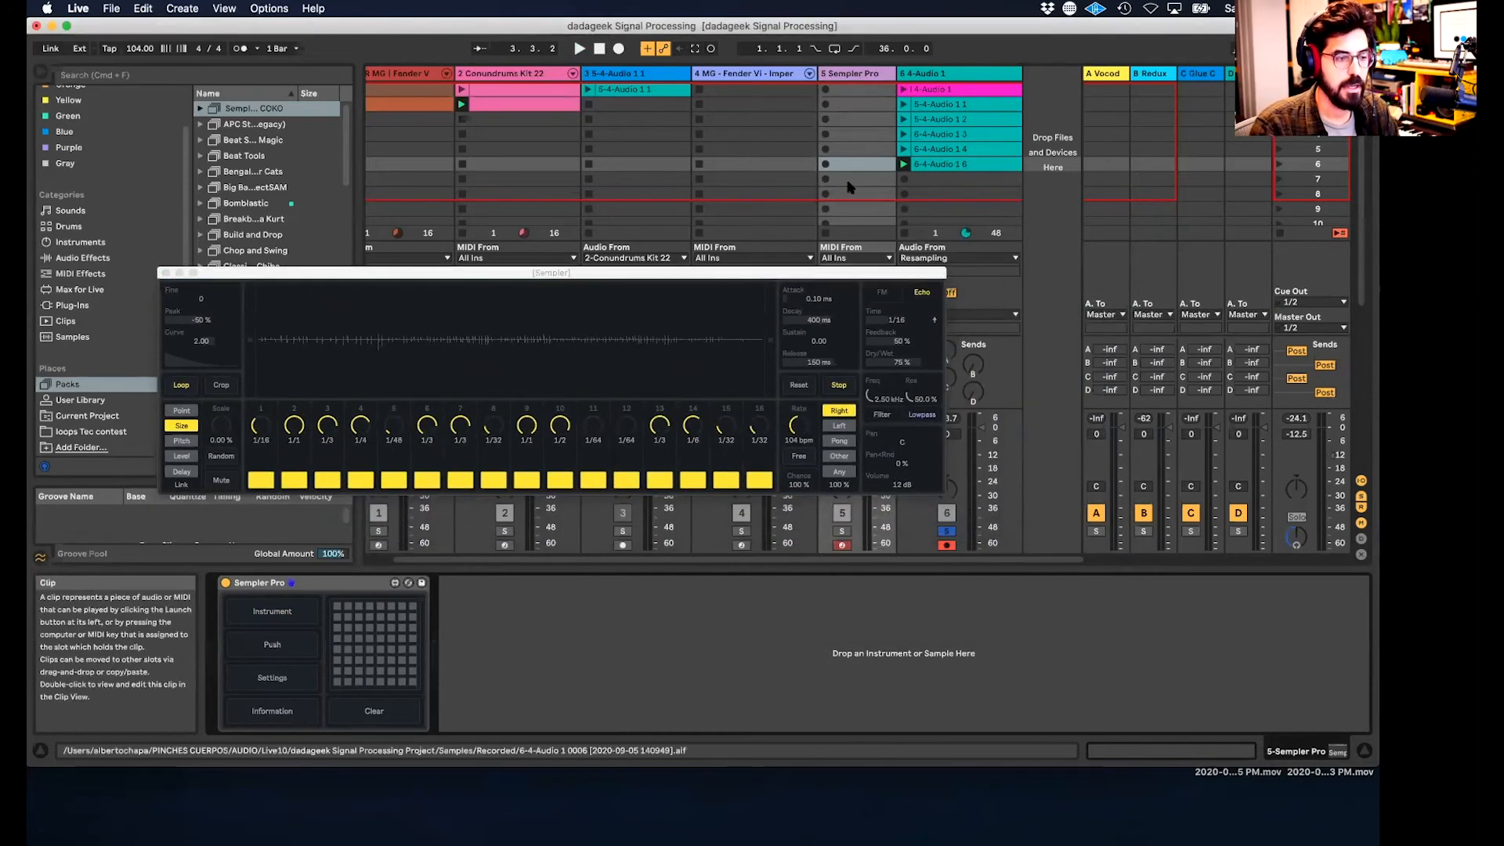
{"action": "left_click_drag", "start_coordinate": [936, 165], "coordinate": [848, 227]}
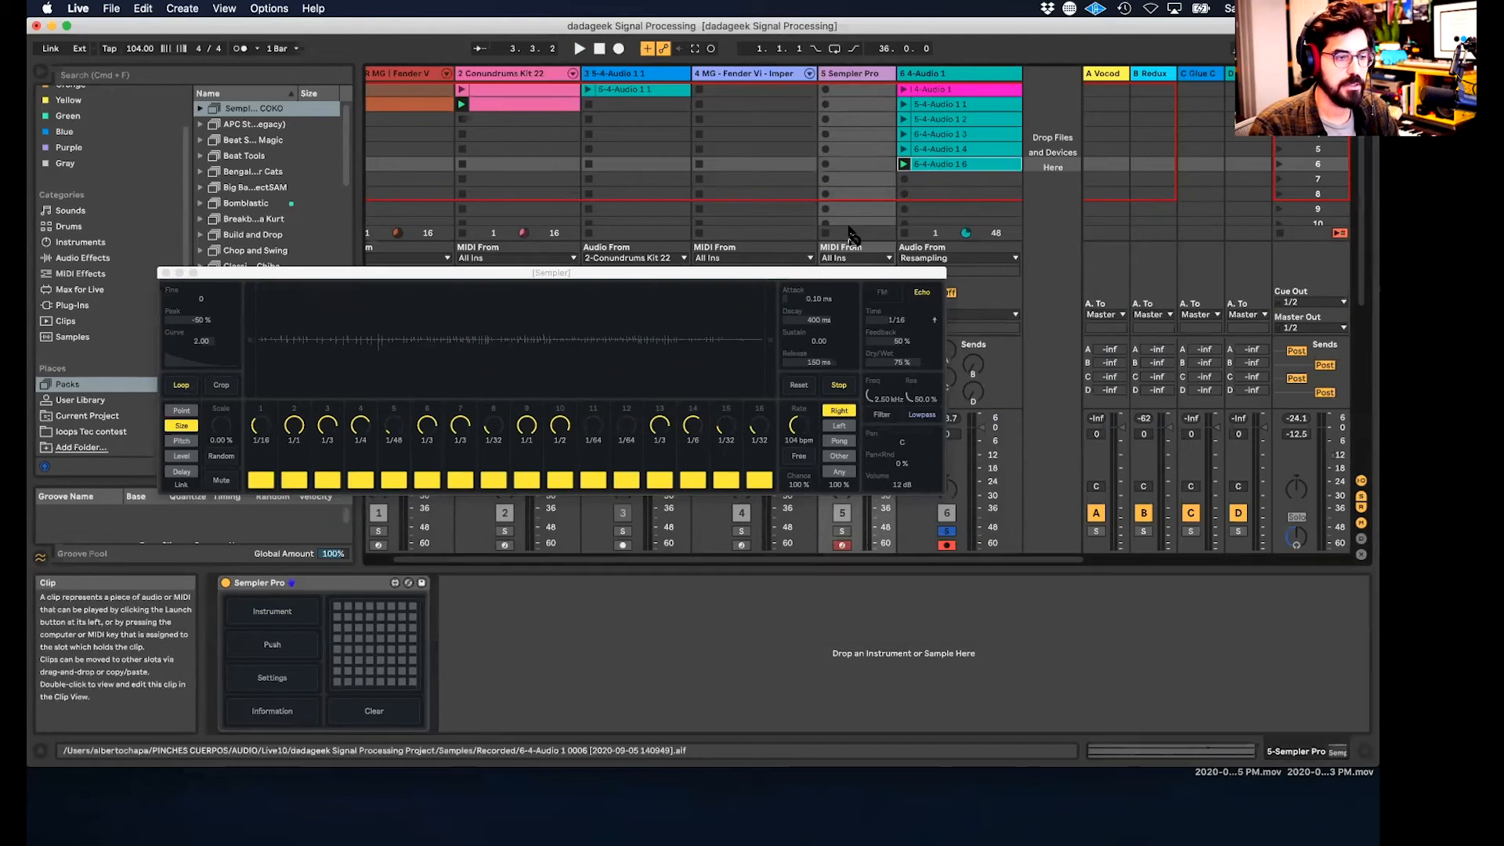
{"action": "key", "text": "Left"}
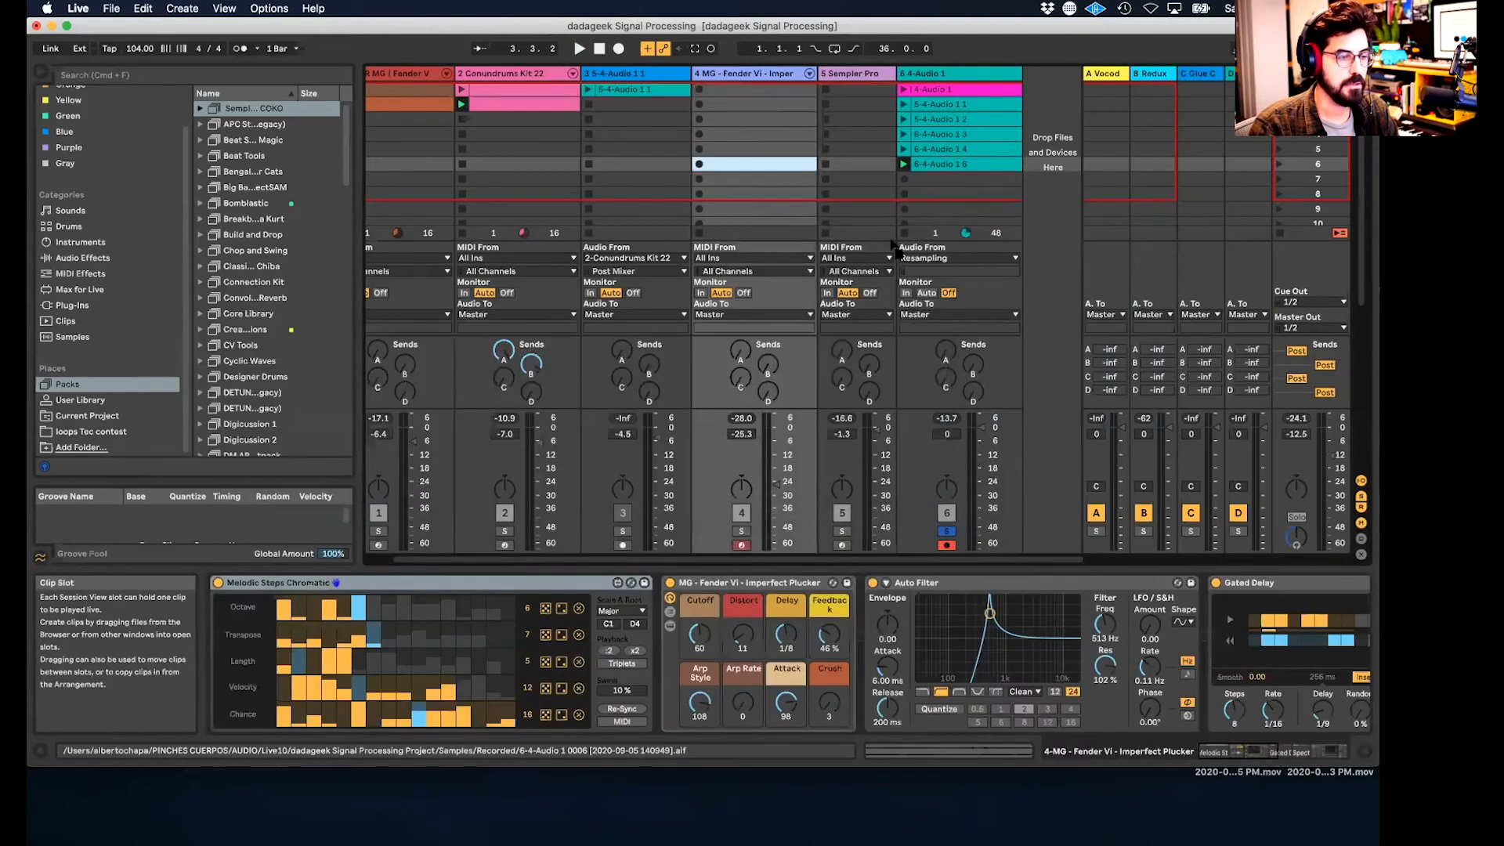
{"action": "left_click", "coordinate": [971, 162]}
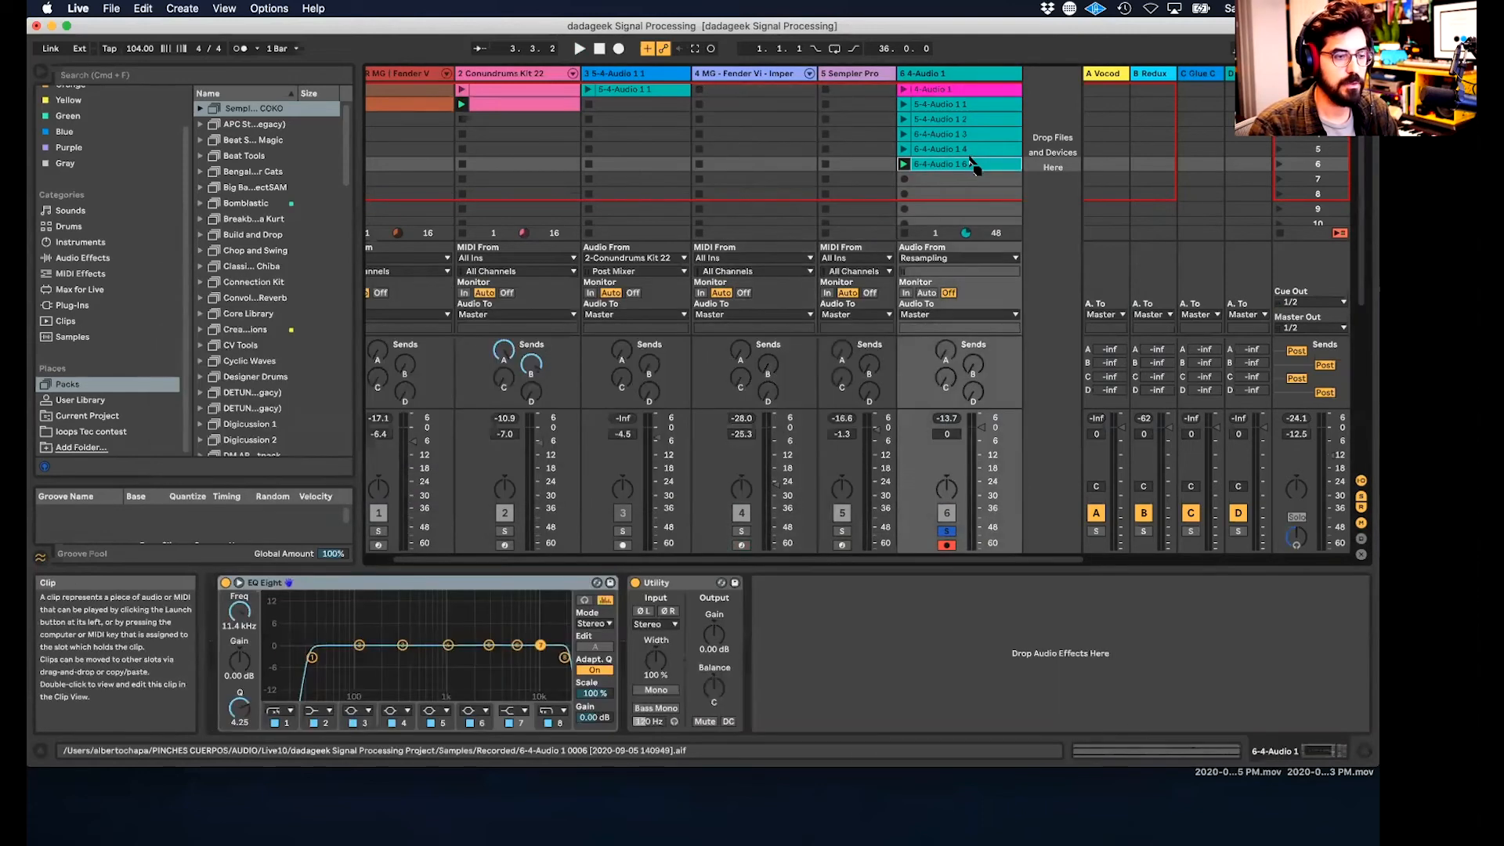
{"action": "left_click", "coordinate": [862, 75]}
{"action": "left_click_drag", "start_coordinate": [976, 165], "coordinate": [641, 337]}
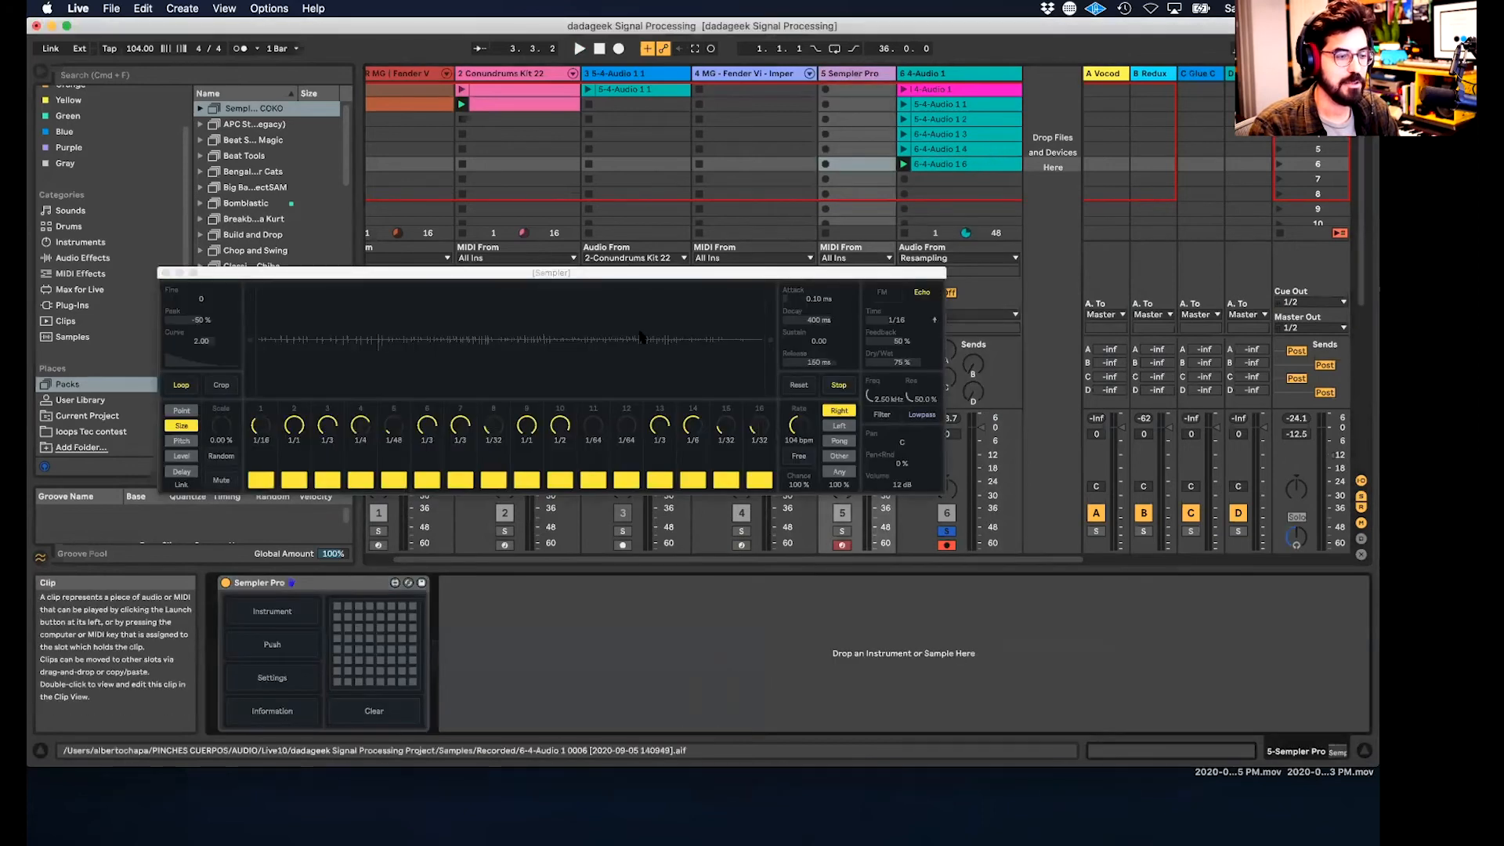
{"action": "left_click_drag", "start_coordinate": [940, 164], "coordinate": [551, 363]}
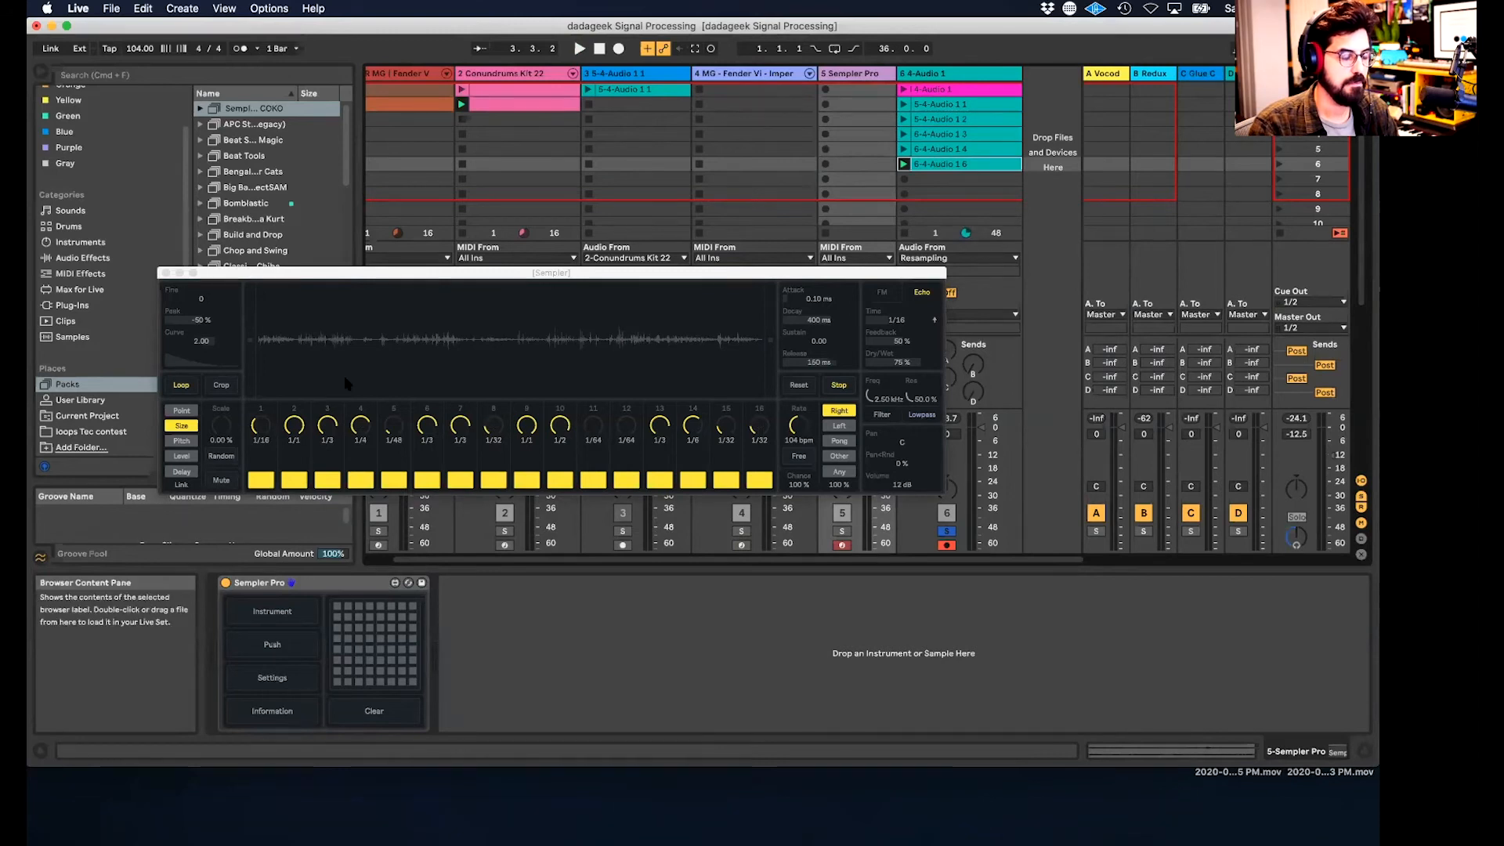
- Start playback with the Sempler Pro track soloed and randomize the Point and Pitch values of Sempler's steps
{"action": "key", "text": "space"}
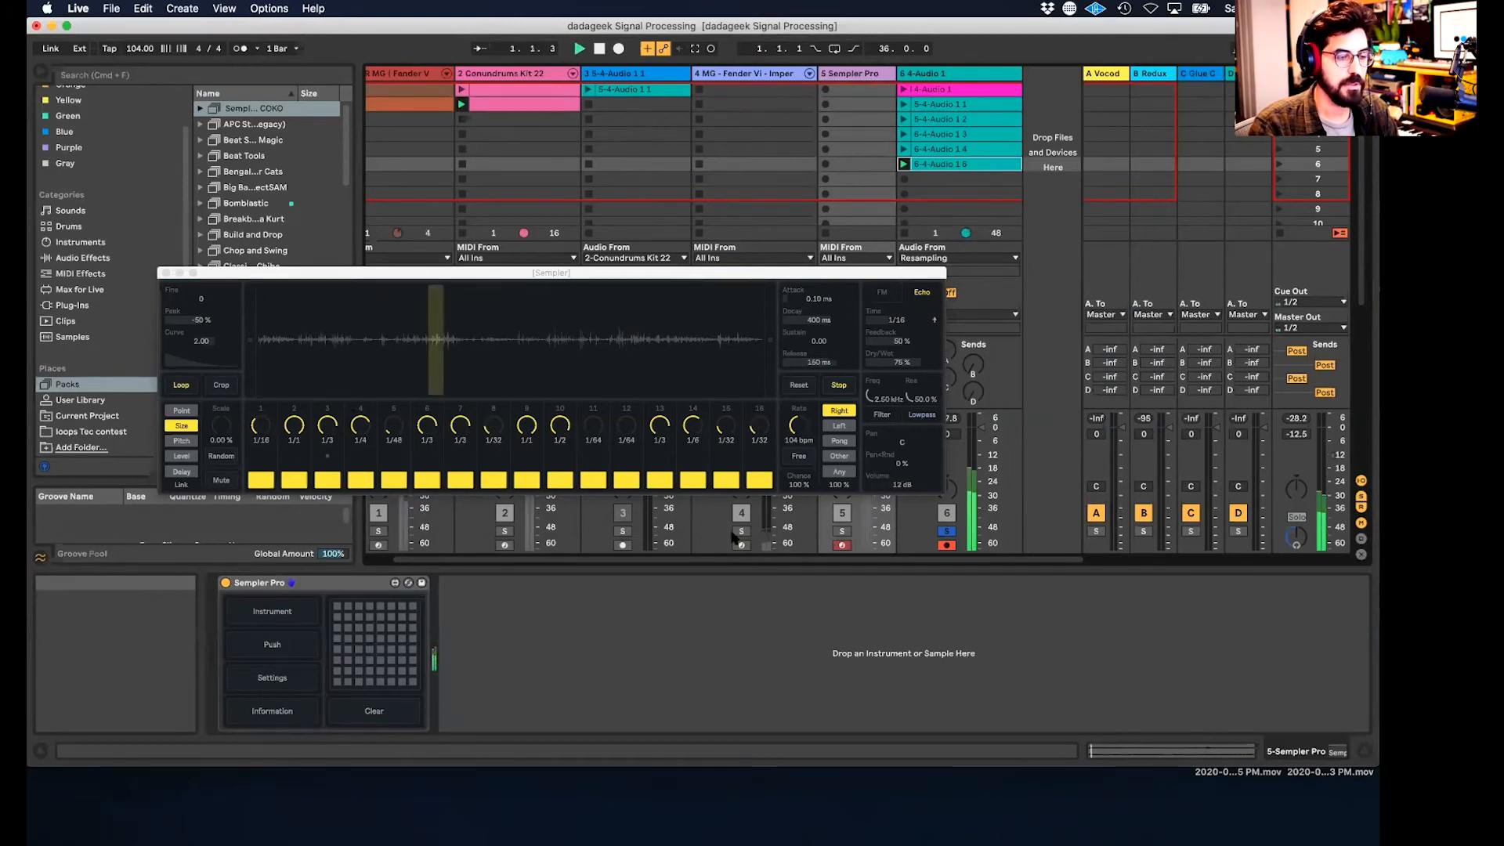
{"action": "left_click", "coordinate": [842, 531]}
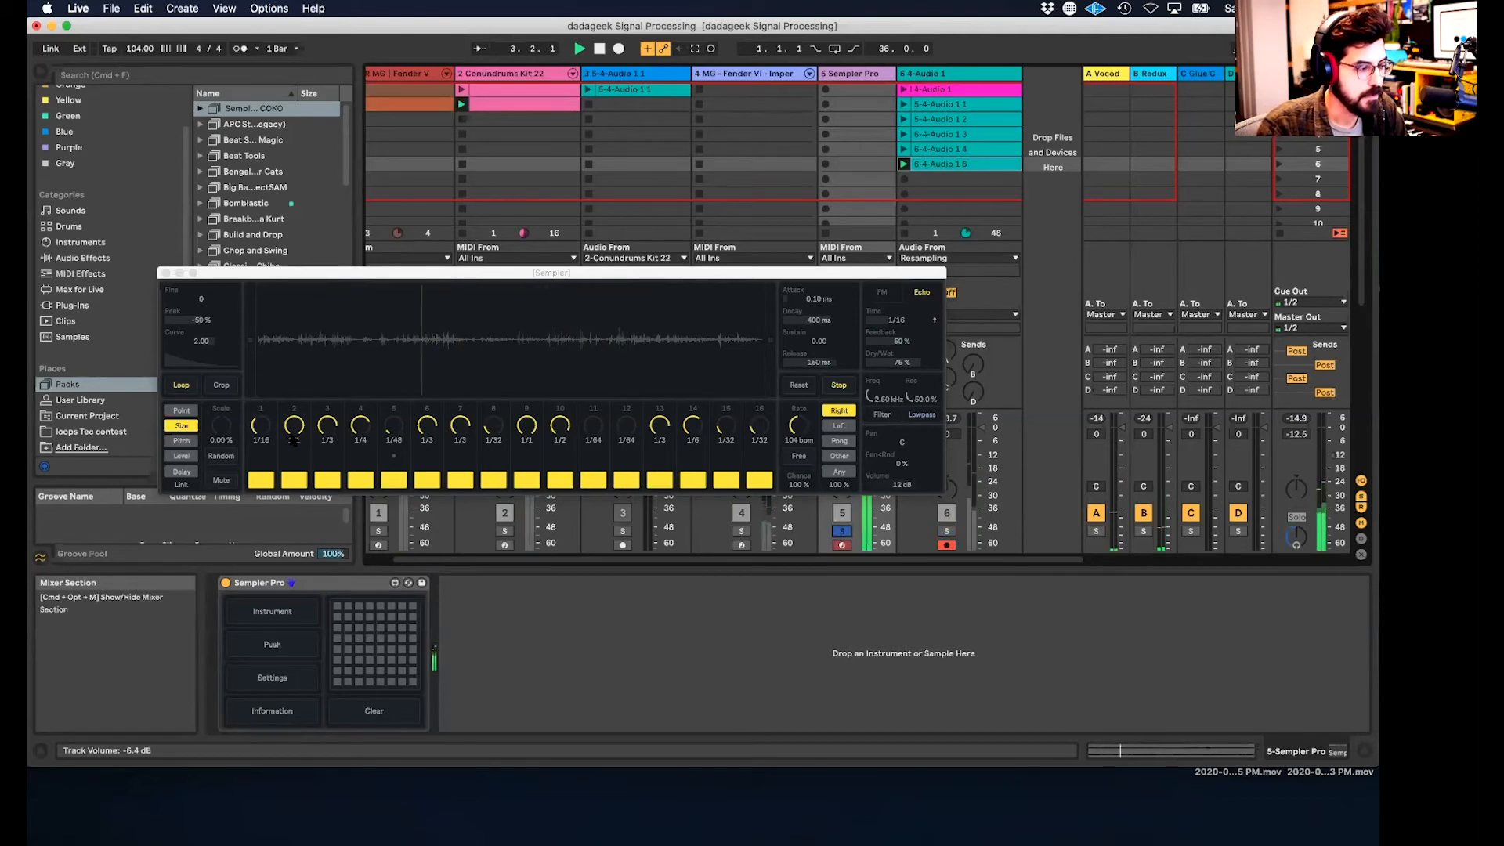
{"action": "left_click", "coordinate": [182, 410]}
{"action": "left_click", "coordinate": [221, 455]}
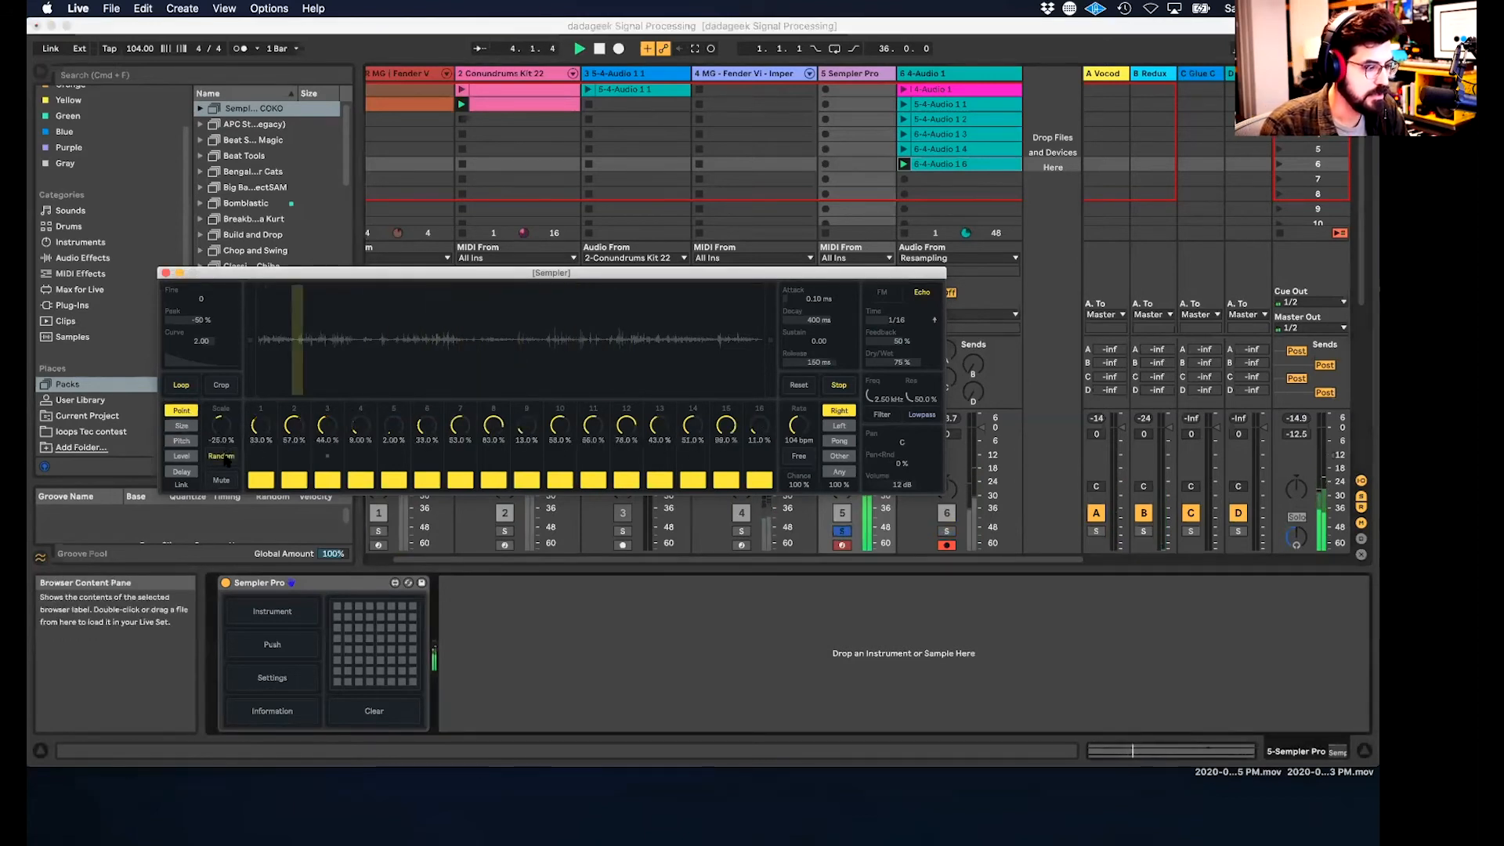
{"action": "left_click", "coordinate": [182, 426]}
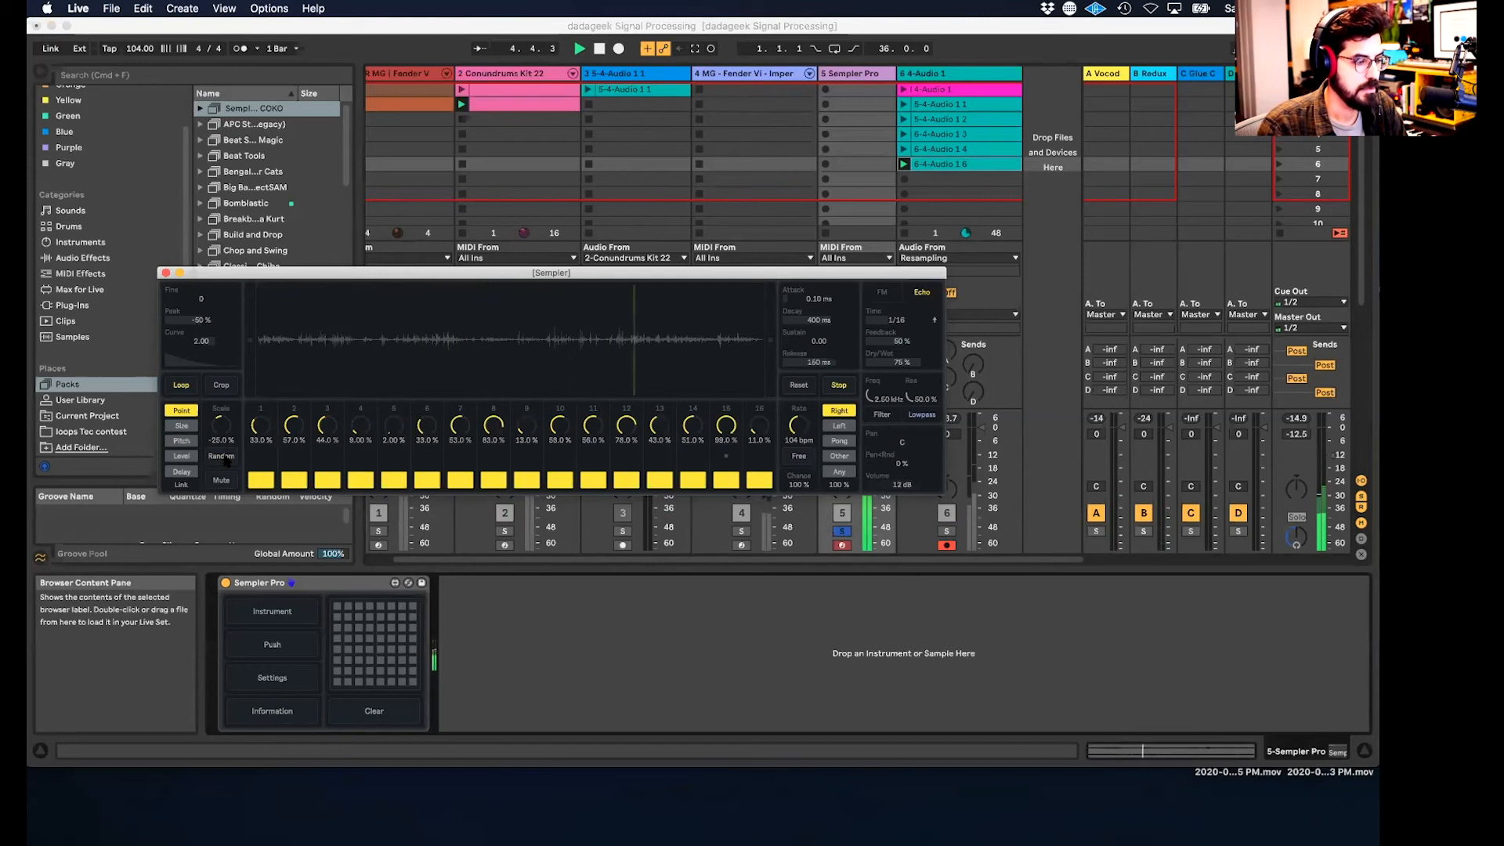
{"action": "left_click", "coordinate": [181, 441]}
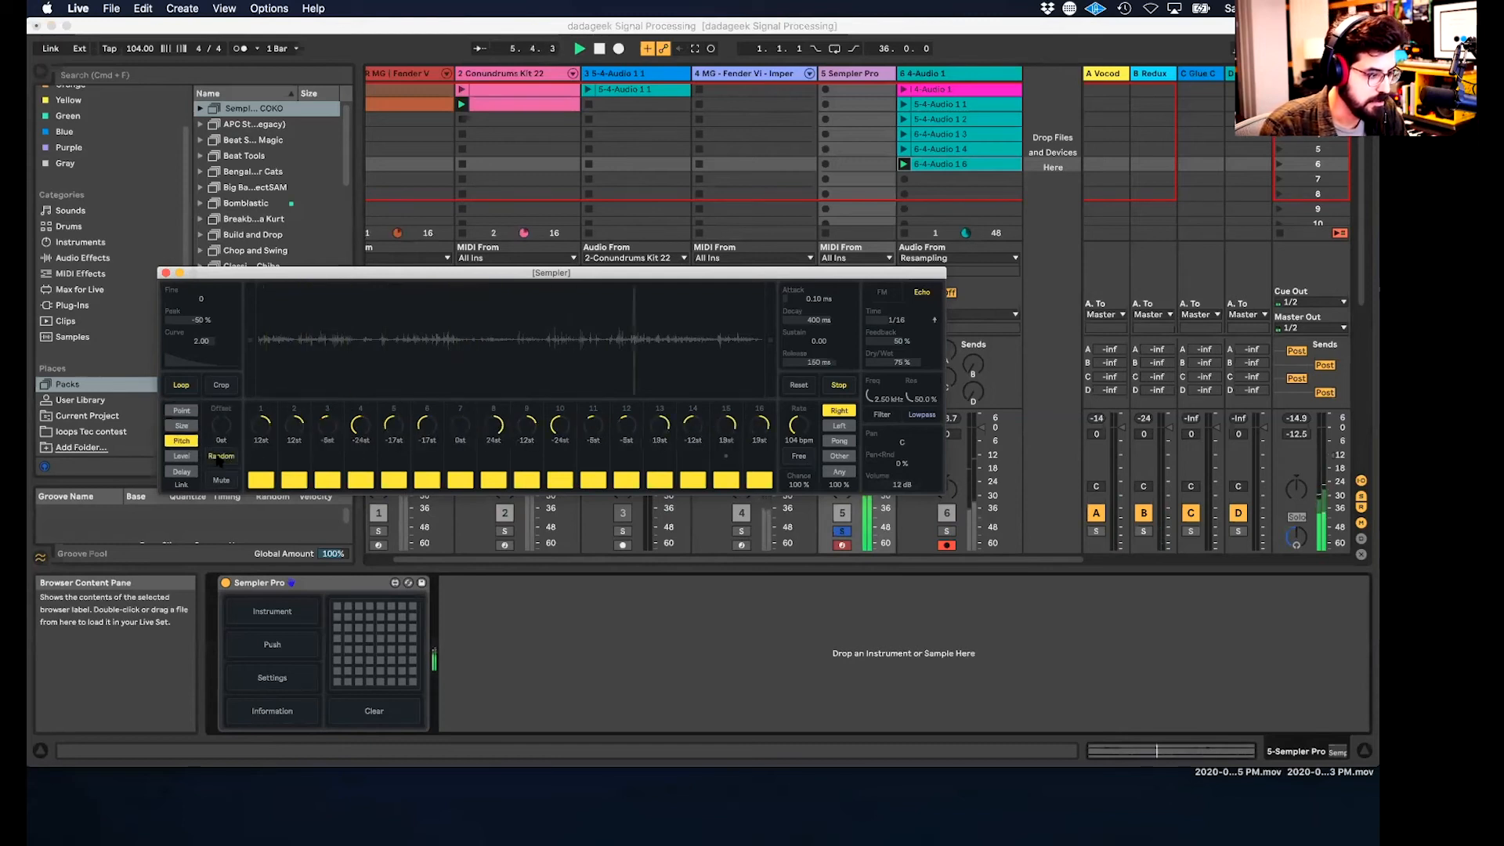
- Randomize the Delay and Size values of Sempler's steps during playback, ending on the Point values
{"action": "left_click", "coordinate": [181, 471]}
{"action": "left_click", "coordinate": [217, 458]}
{"action": "left_click", "coordinate": [182, 425]}
{"action": "left_click", "coordinate": [219, 459]}
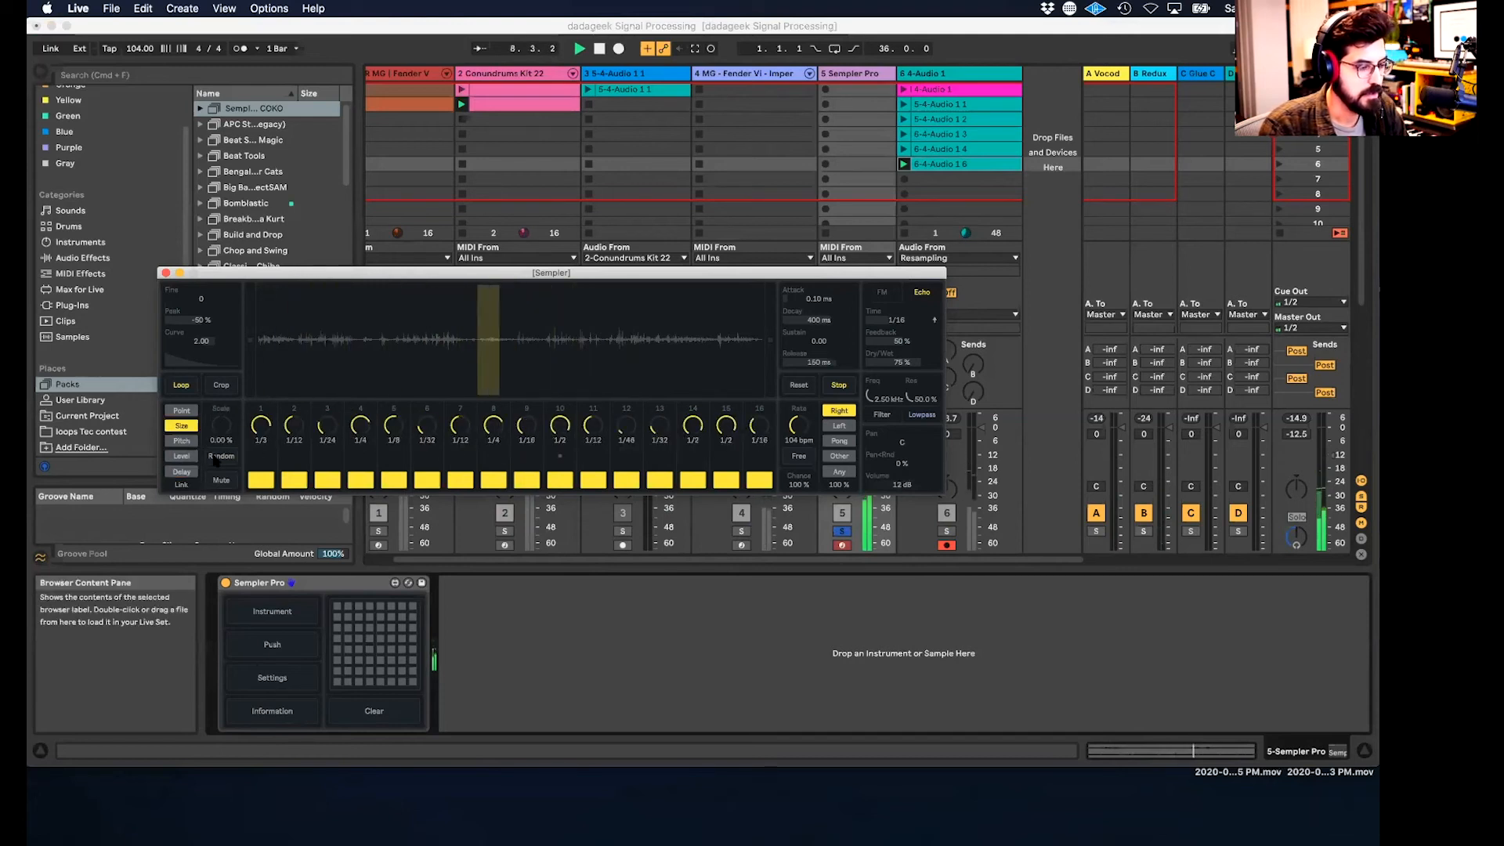
{"action": "left_click", "coordinate": [222, 457]}
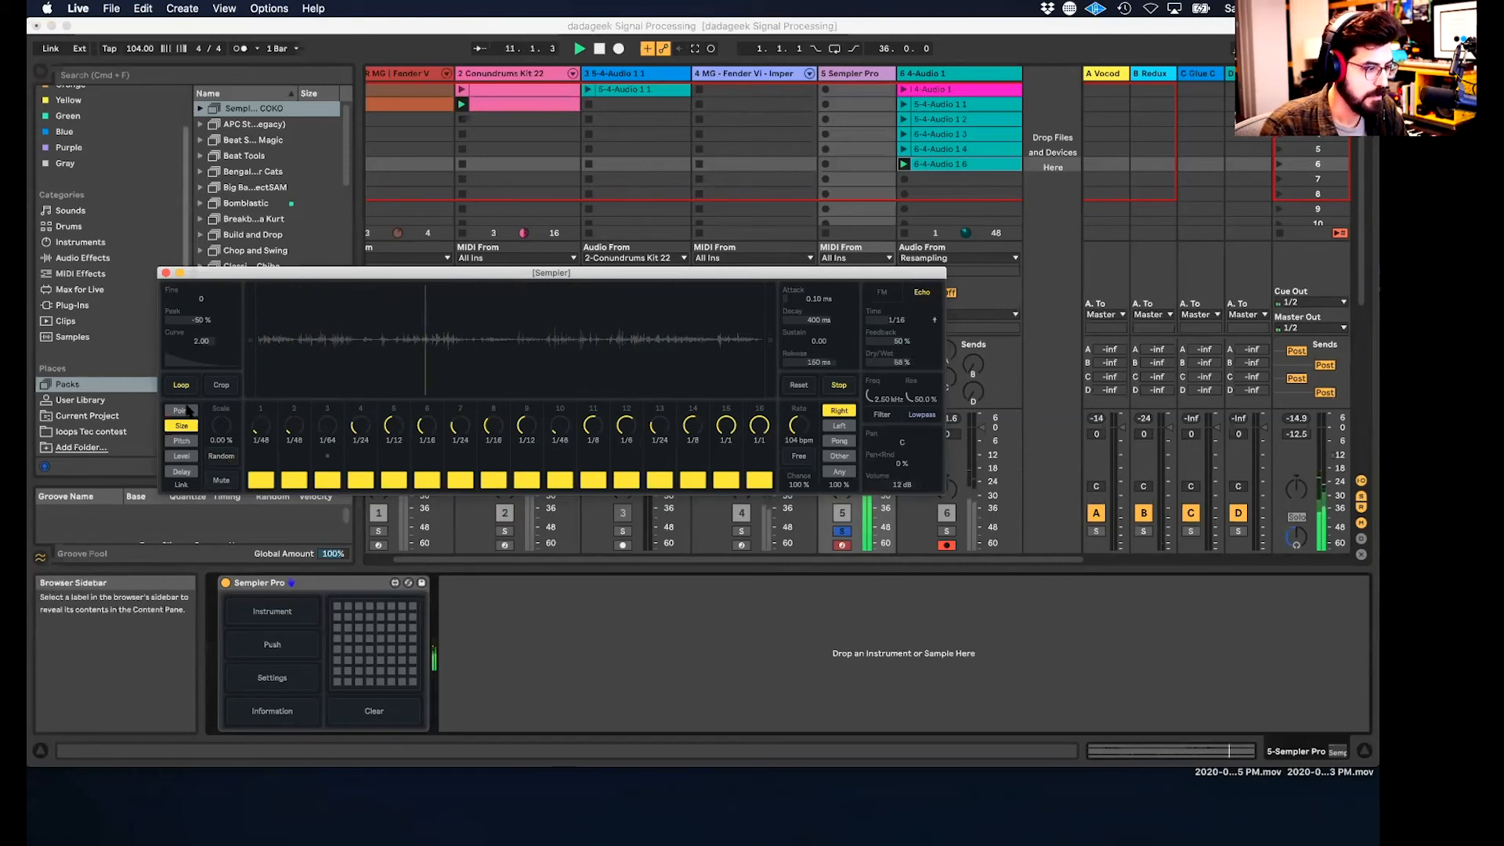
{"action": "left_click", "coordinate": [182, 410]}
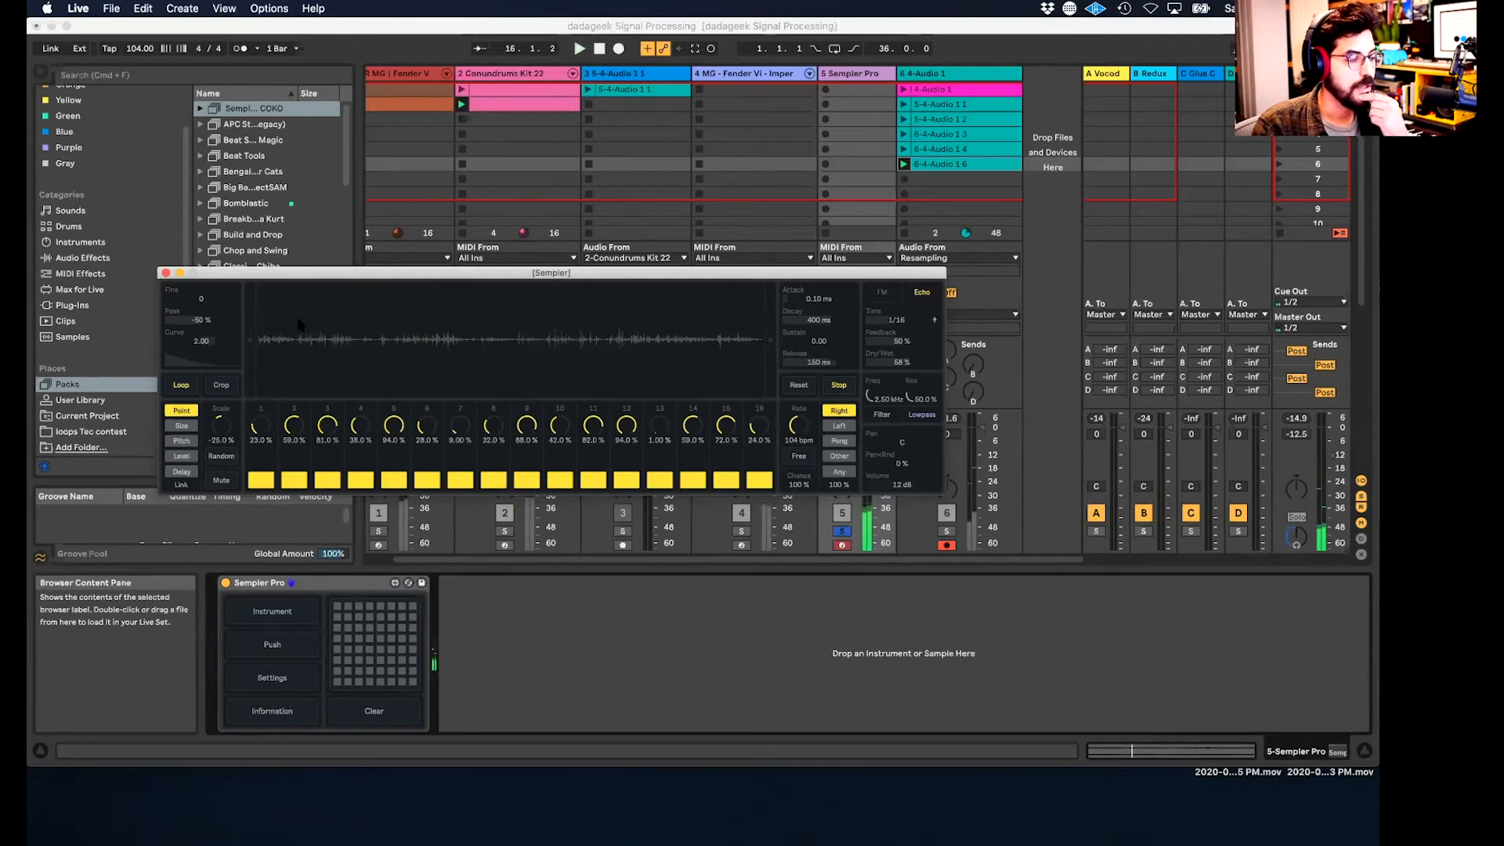
- Close the Sempler instrument window and add a Simpler instrument on a new track after 6 4-Audio 1
{"action": "left_click", "coordinate": [176, 273]}
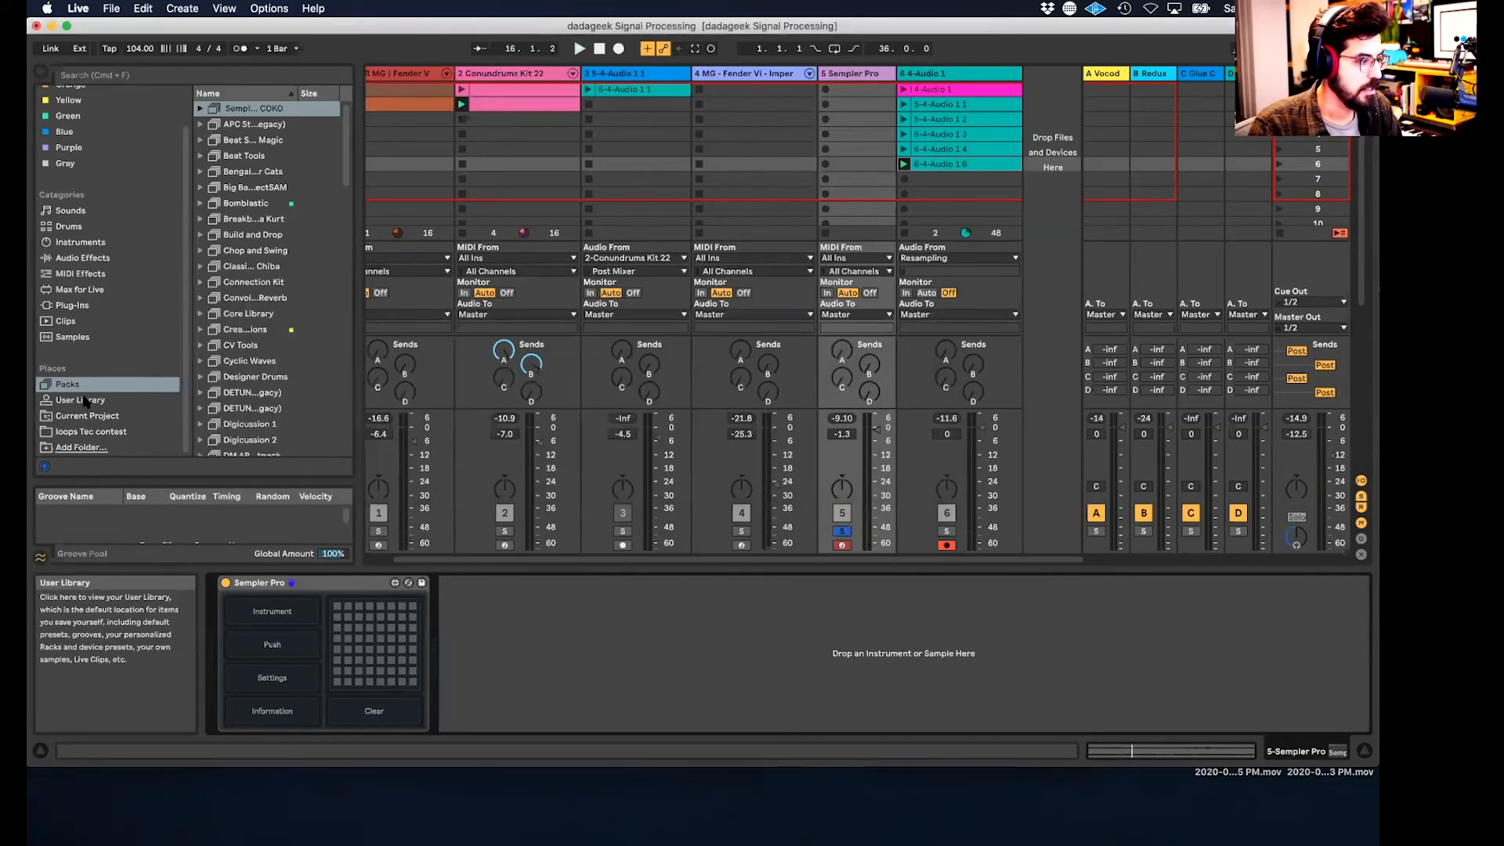
{"action": "left_click", "coordinate": [99, 260]}
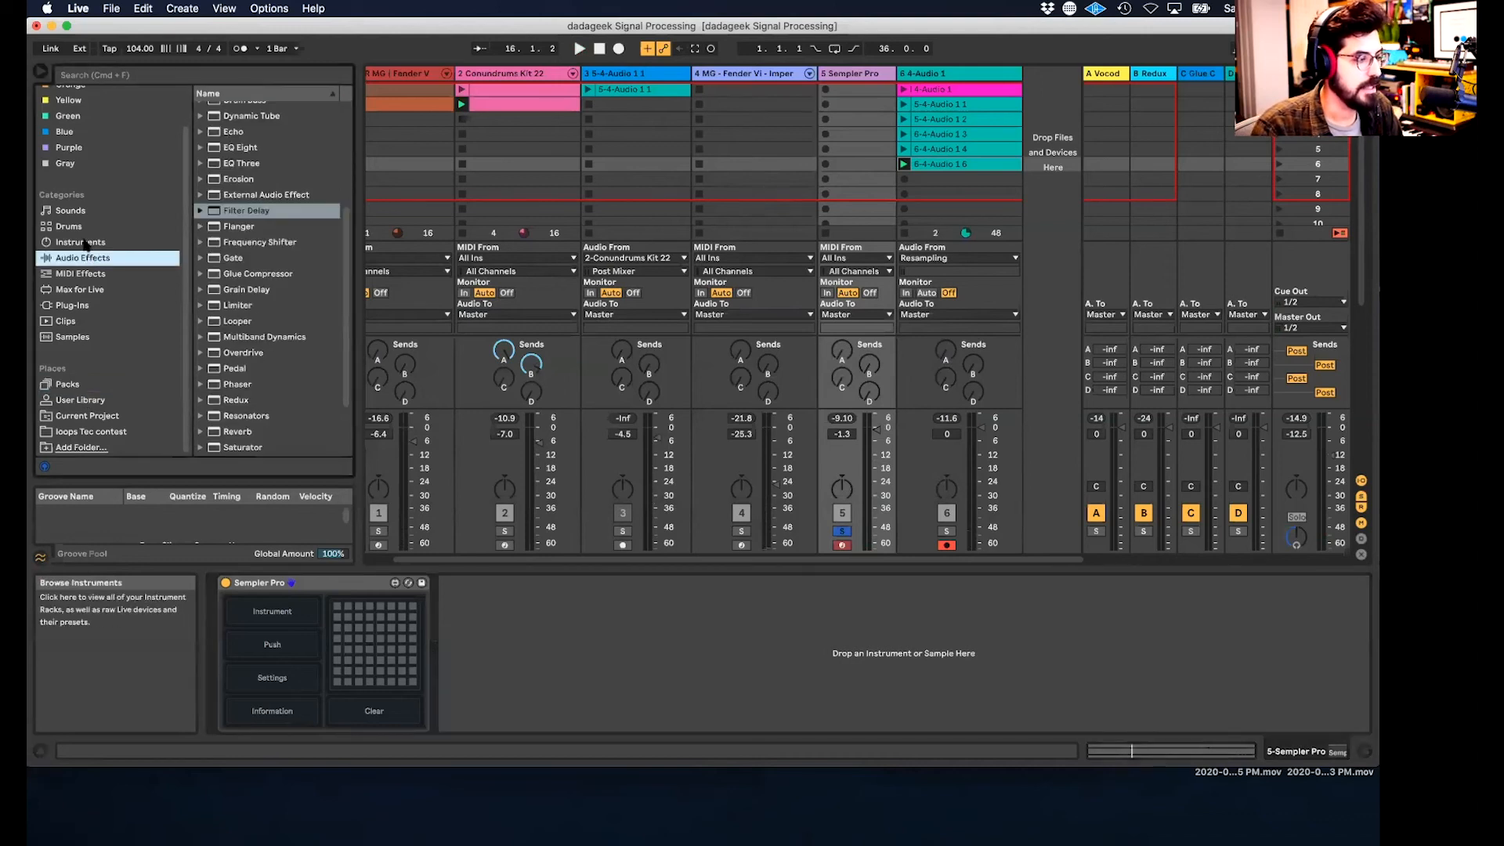
{"action": "left_click", "coordinate": [90, 243]}
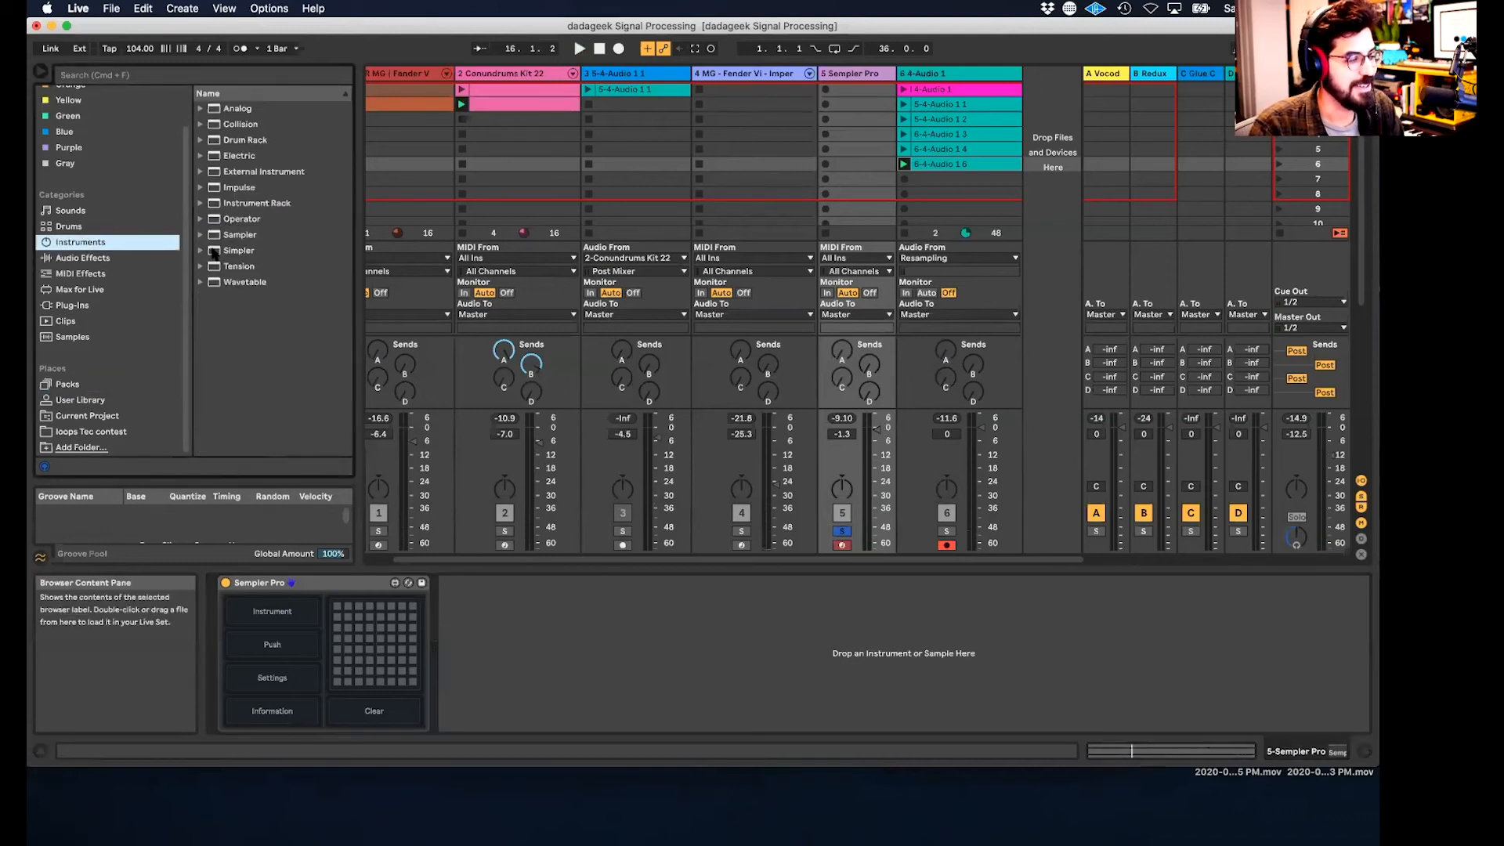
{"action": "left_click", "coordinate": [214, 252]}
{"action": "left_click_drag", "start_coordinate": [212, 253], "coordinate": [1055, 130]}
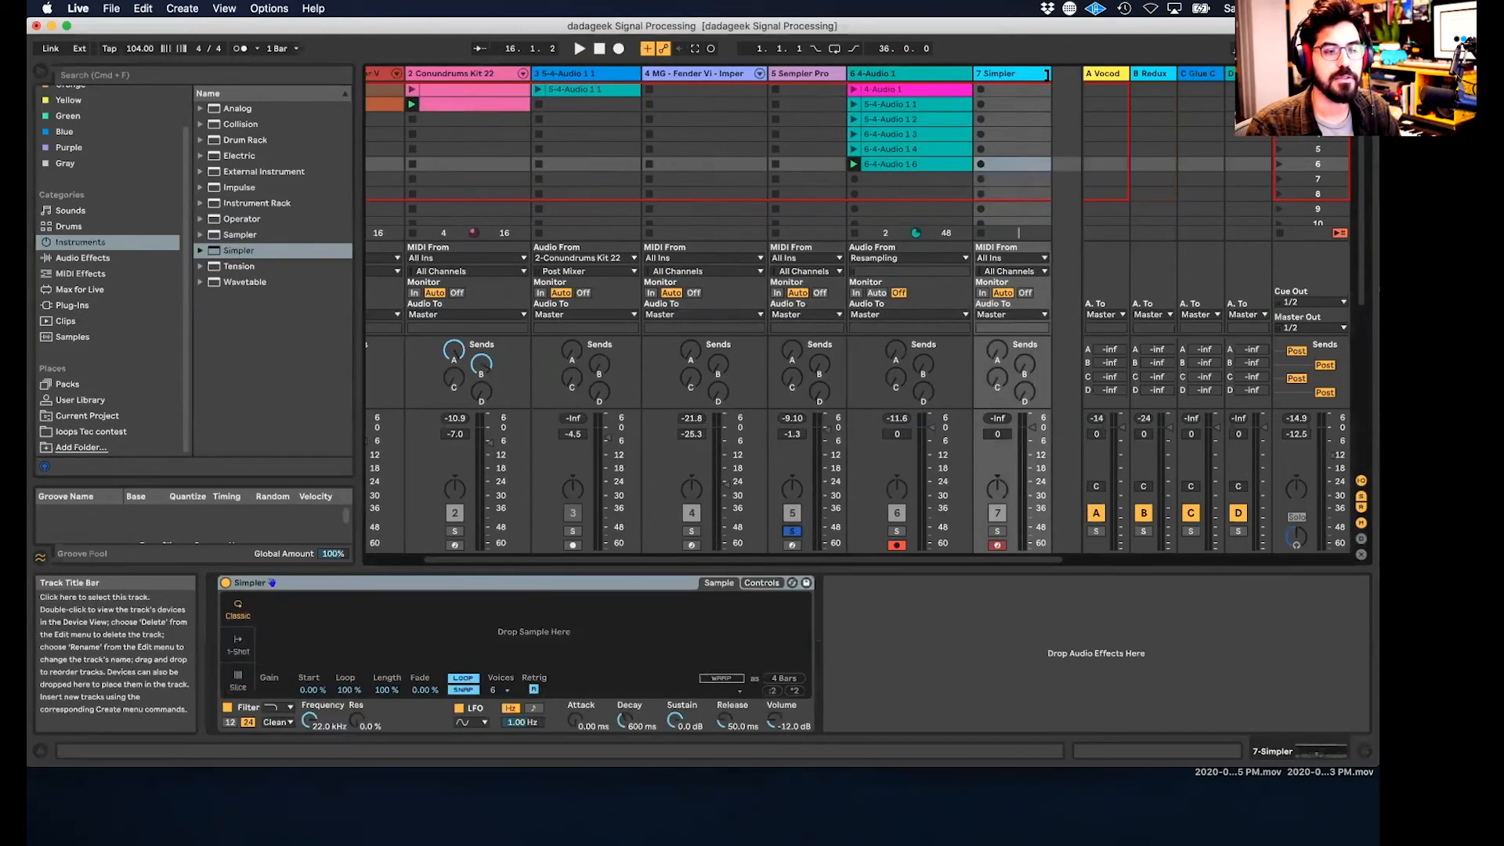
{"action": "left_click", "coordinate": [1046, 76]}
{"action": "scroll", "coordinate": [991, 145], "scroll_direction": "right", "scroll_amount": 2}
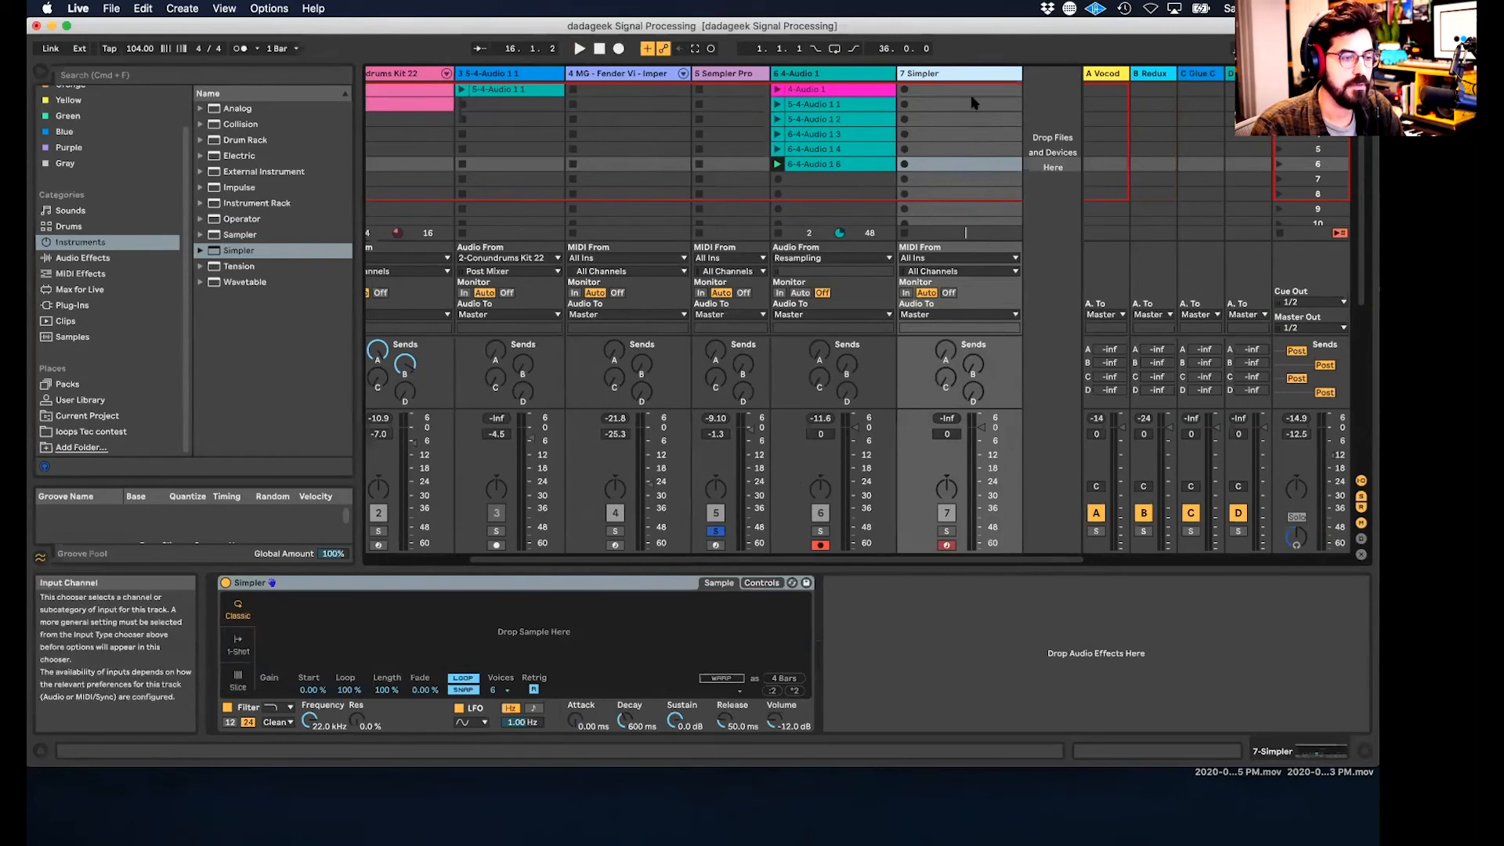
- Load the clip 6-4-Audio 1 6 into Simpler with 1-Shot playback and solo track 7
{"action": "left_click", "coordinate": [849, 165]}
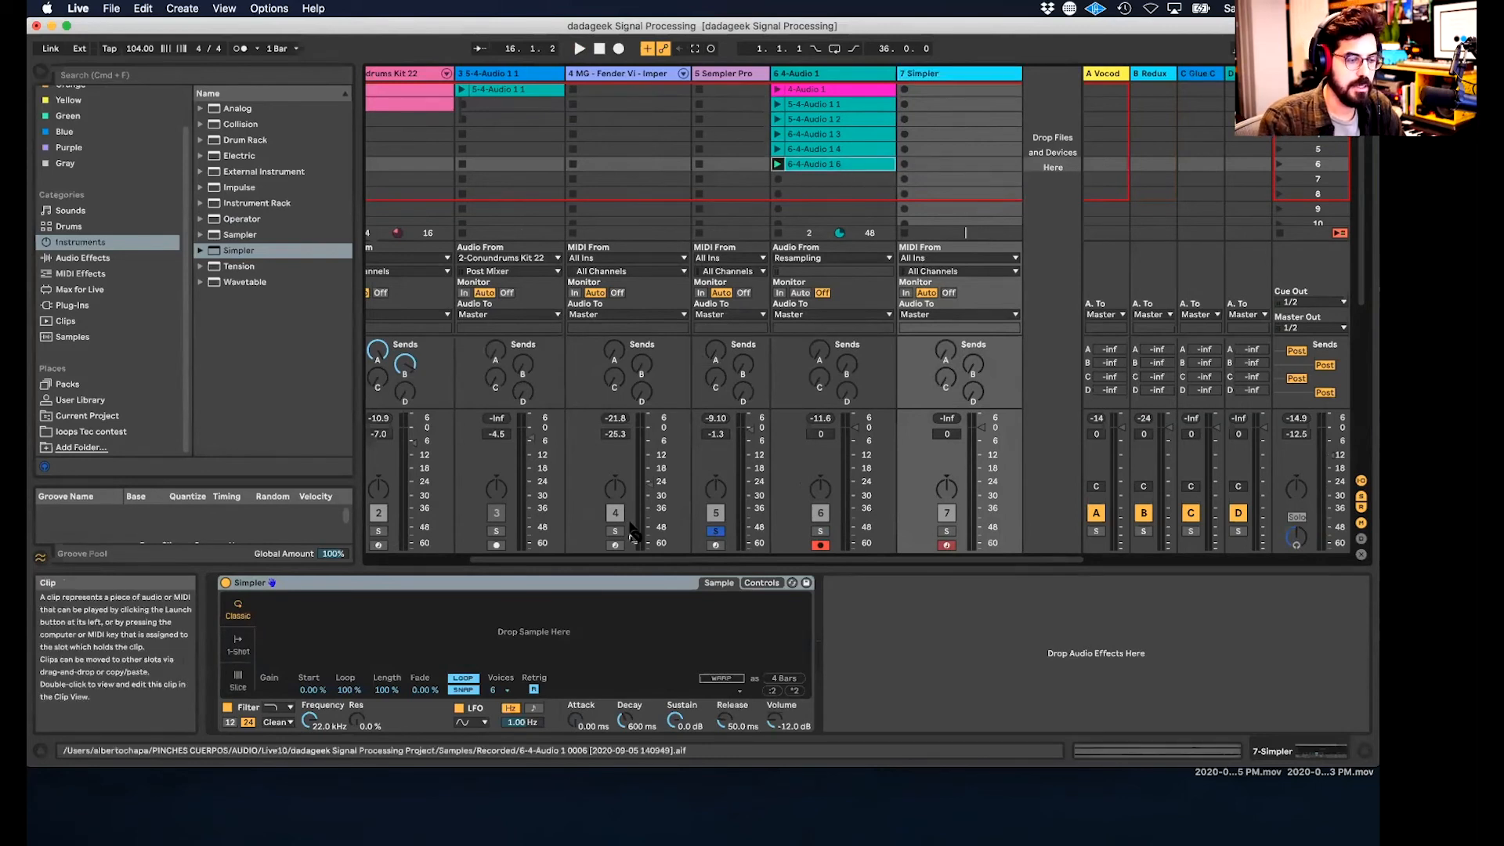
{"action": "left_click_drag", "start_coordinate": [583, 662], "coordinate": [580, 655]}
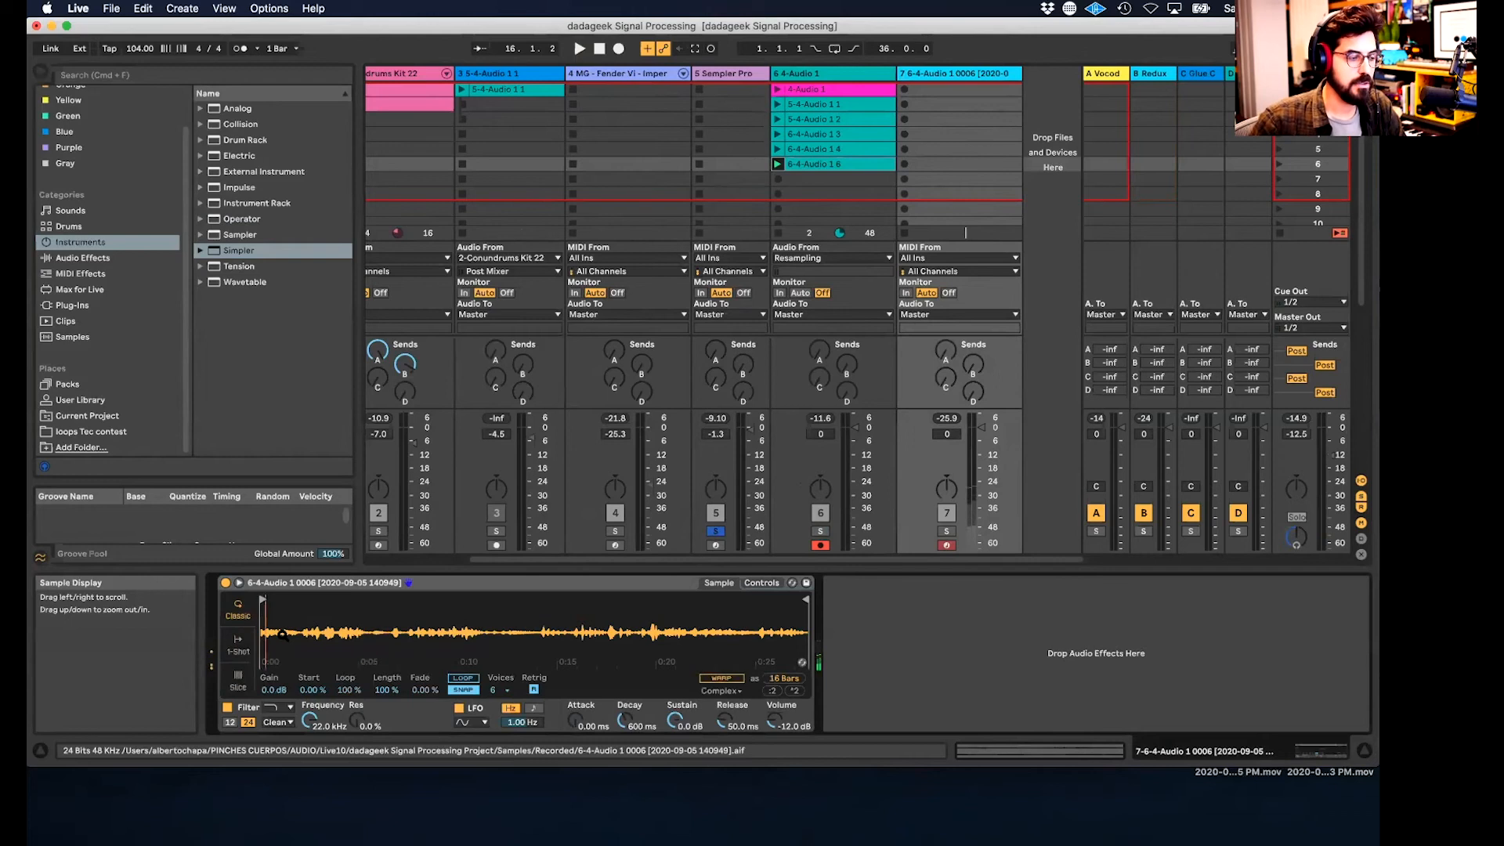
{"action": "right_click", "coordinate": [948, 532]}
{"action": "left_click", "coordinate": [948, 532]}
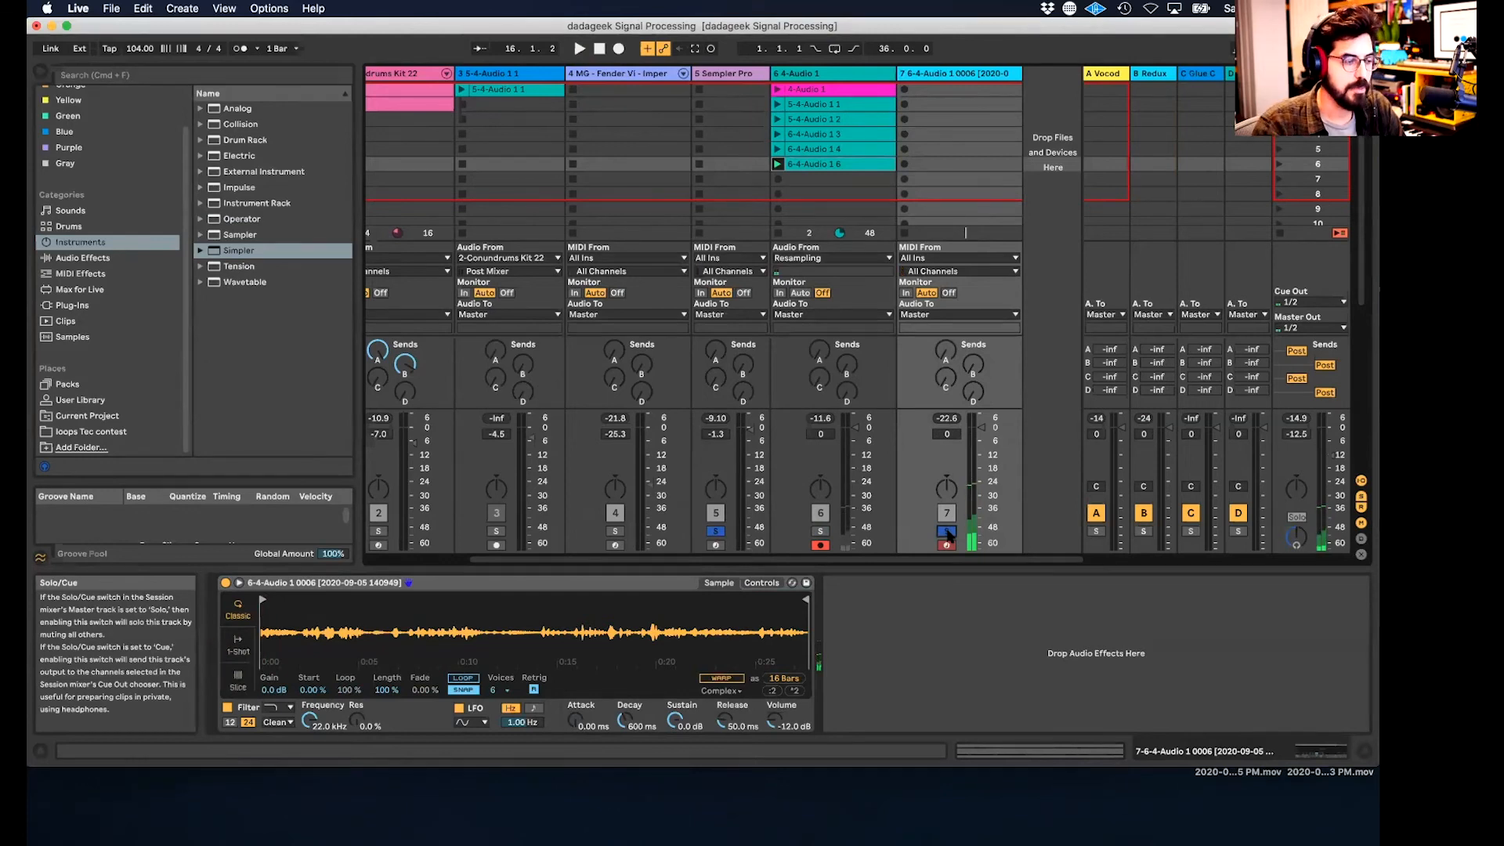
{"action": "left_click", "coordinate": [248, 650]}
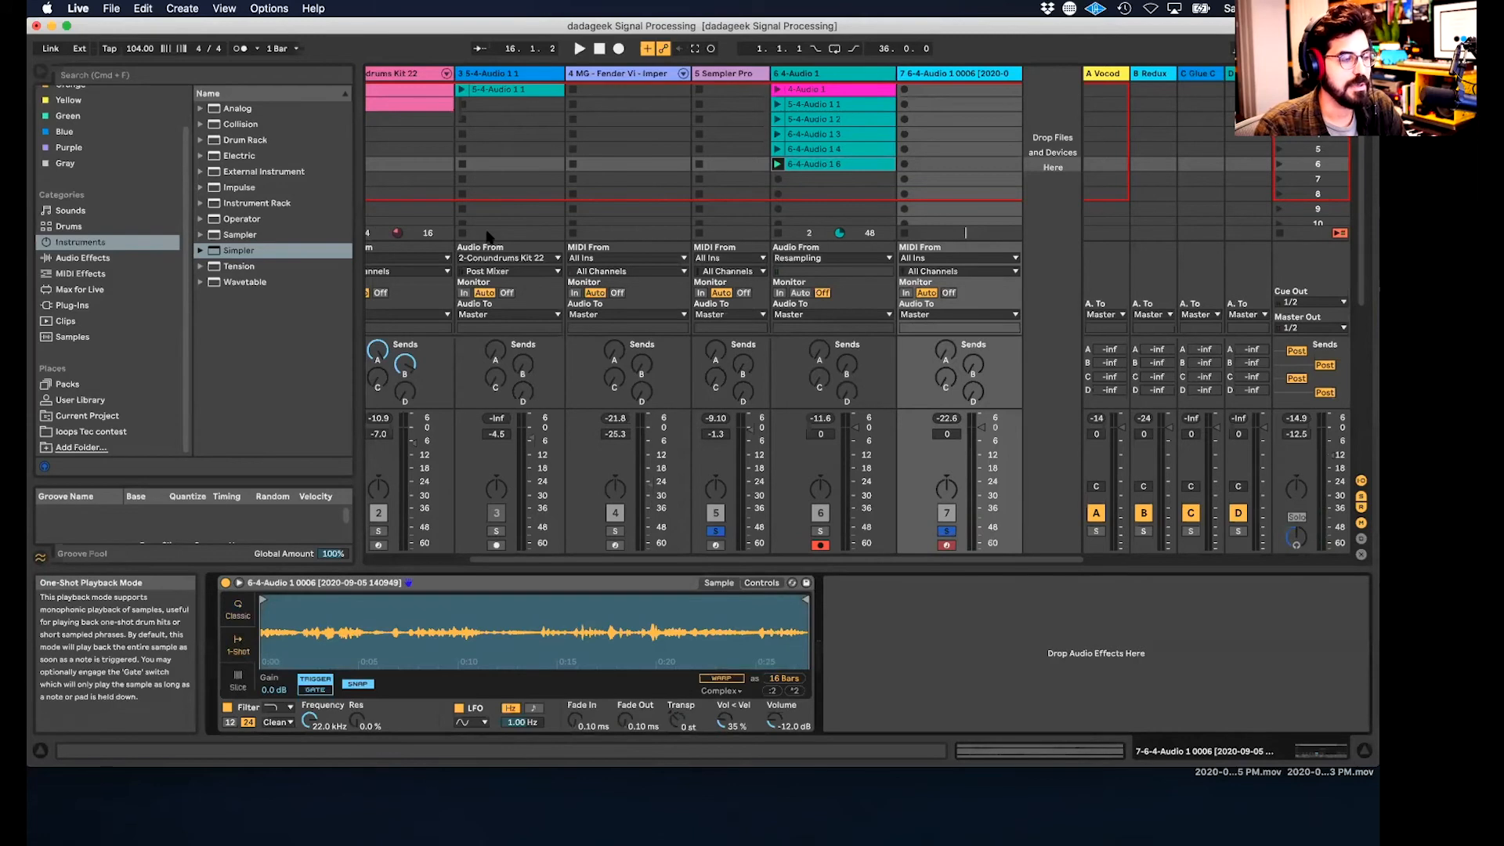
- Solo the Conundrums Kit 22 track as well and audition the kick pads of its drum rack
{"action": "left_click", "coordinate": [415, 73]}
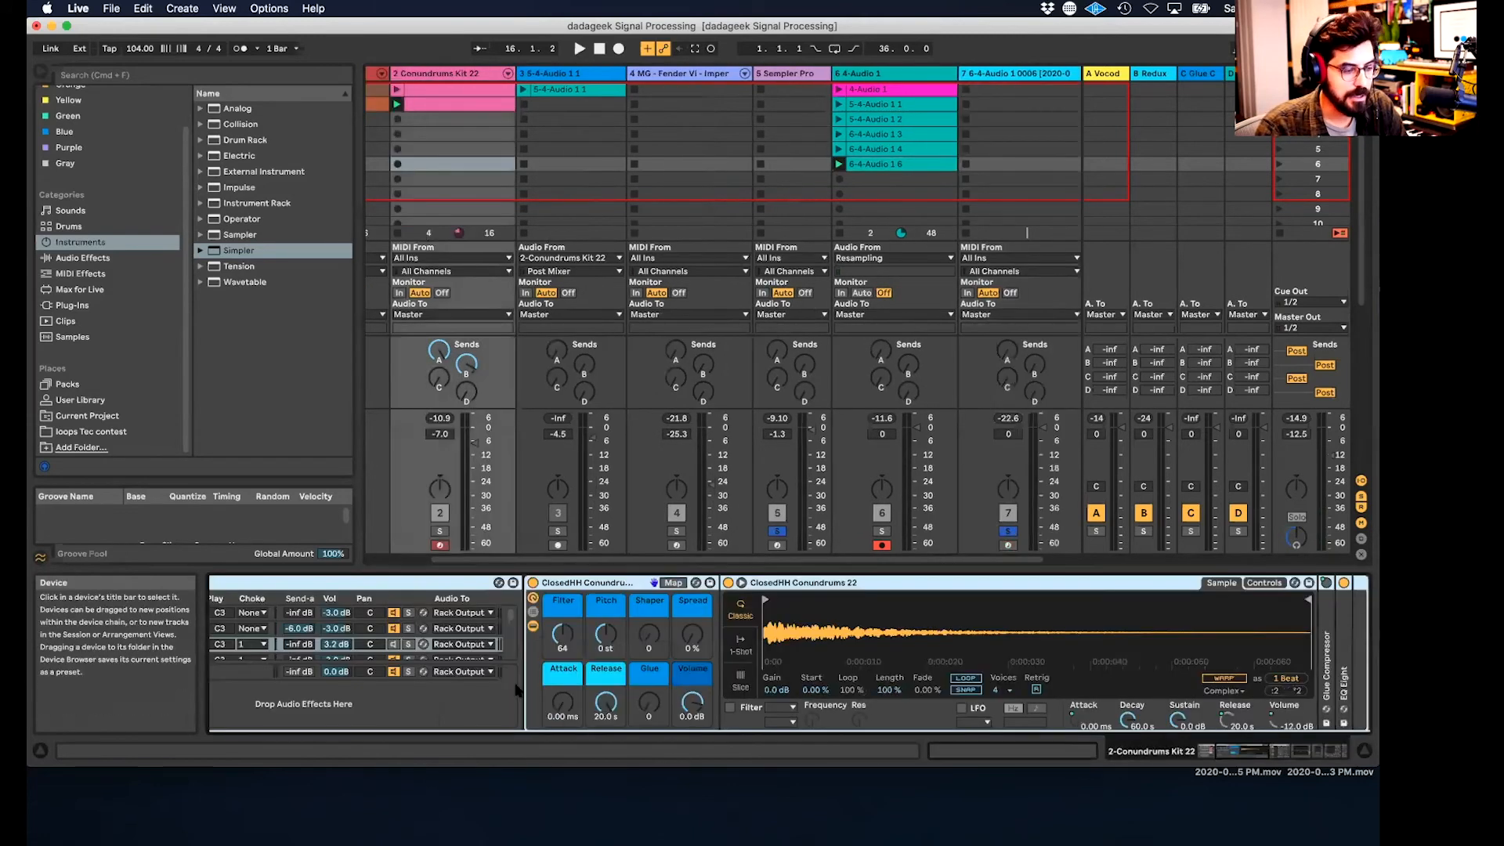
{"action": "scroll", "coordinate": [334, 696], "scroll_direction": "left", "scroll_amount": 5}
{"action": "left_click", "coordinate": [320, 688]}
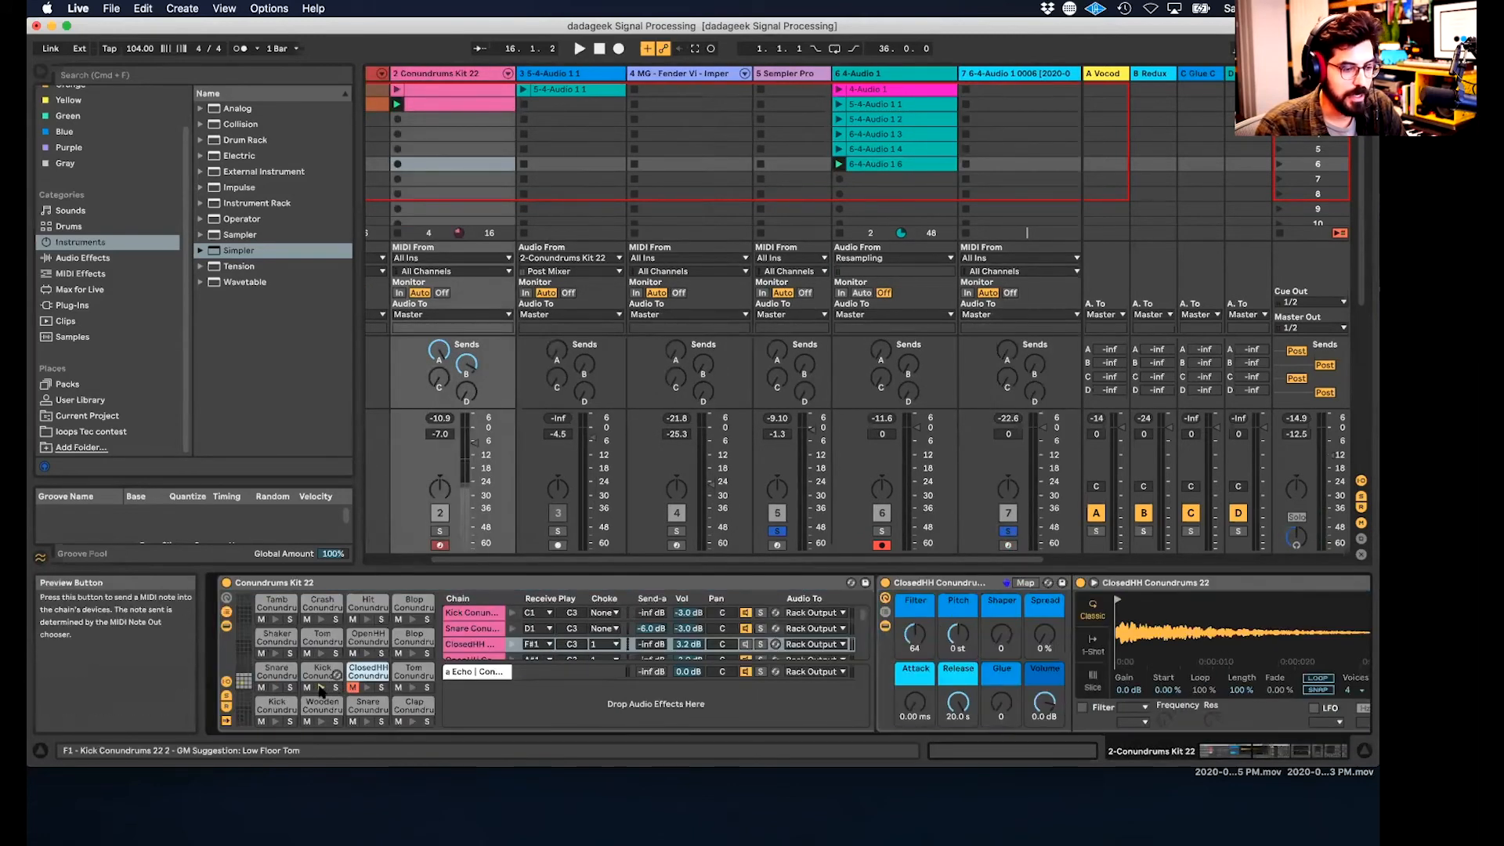
{"action": "left_click", "coordinate": [440, 531]}
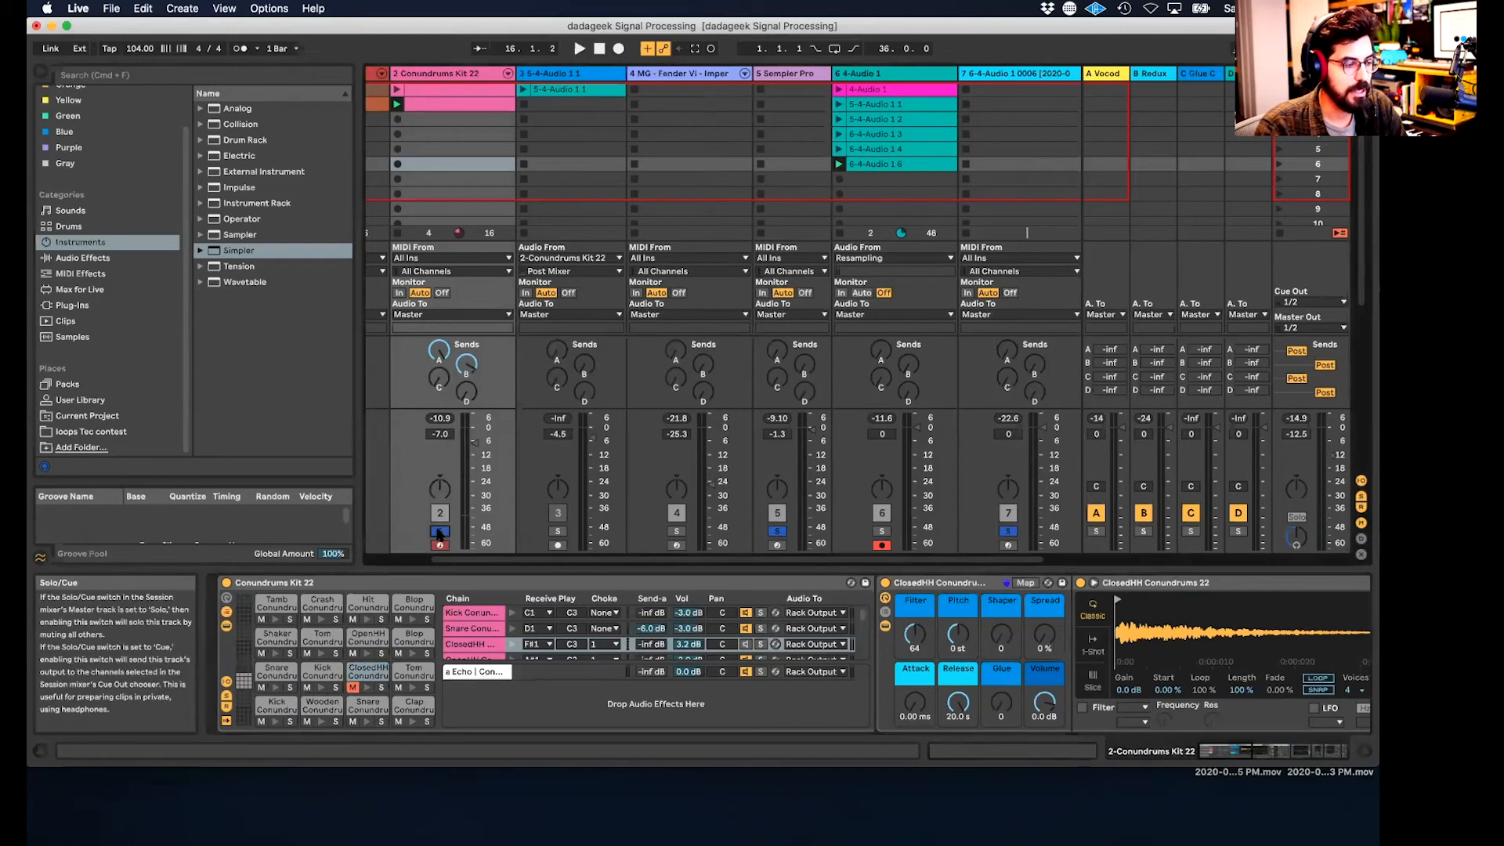
{"action": "left_click", "coordinate": [277, 720]}
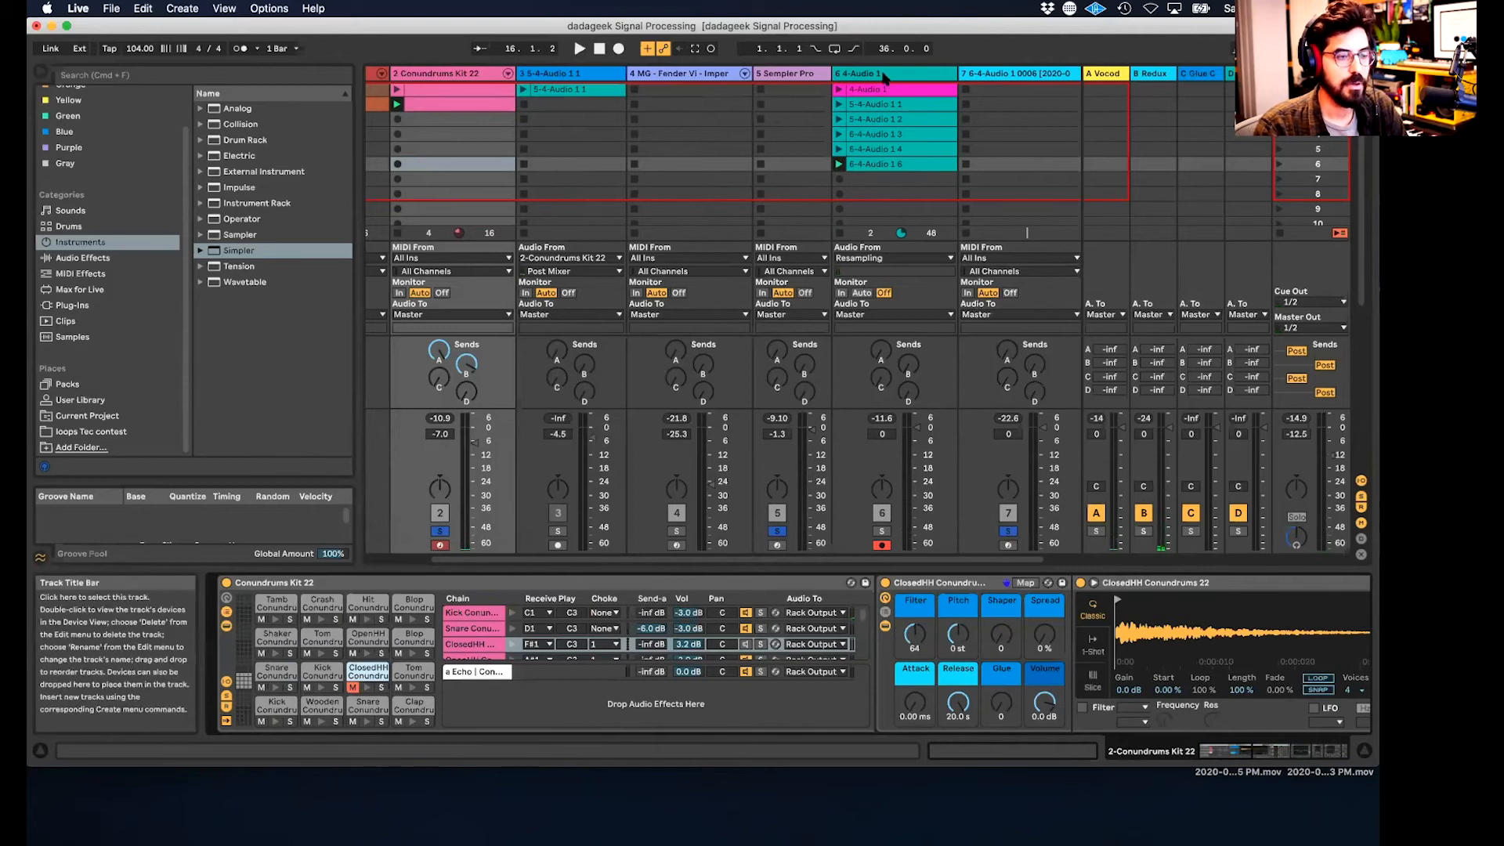
- Switch the Simpler on track 7 to Slice playback mode
{"action": "scroll", "coordinate": [989, 81], "scroll_direction": "right", "scroll_amount": 2}
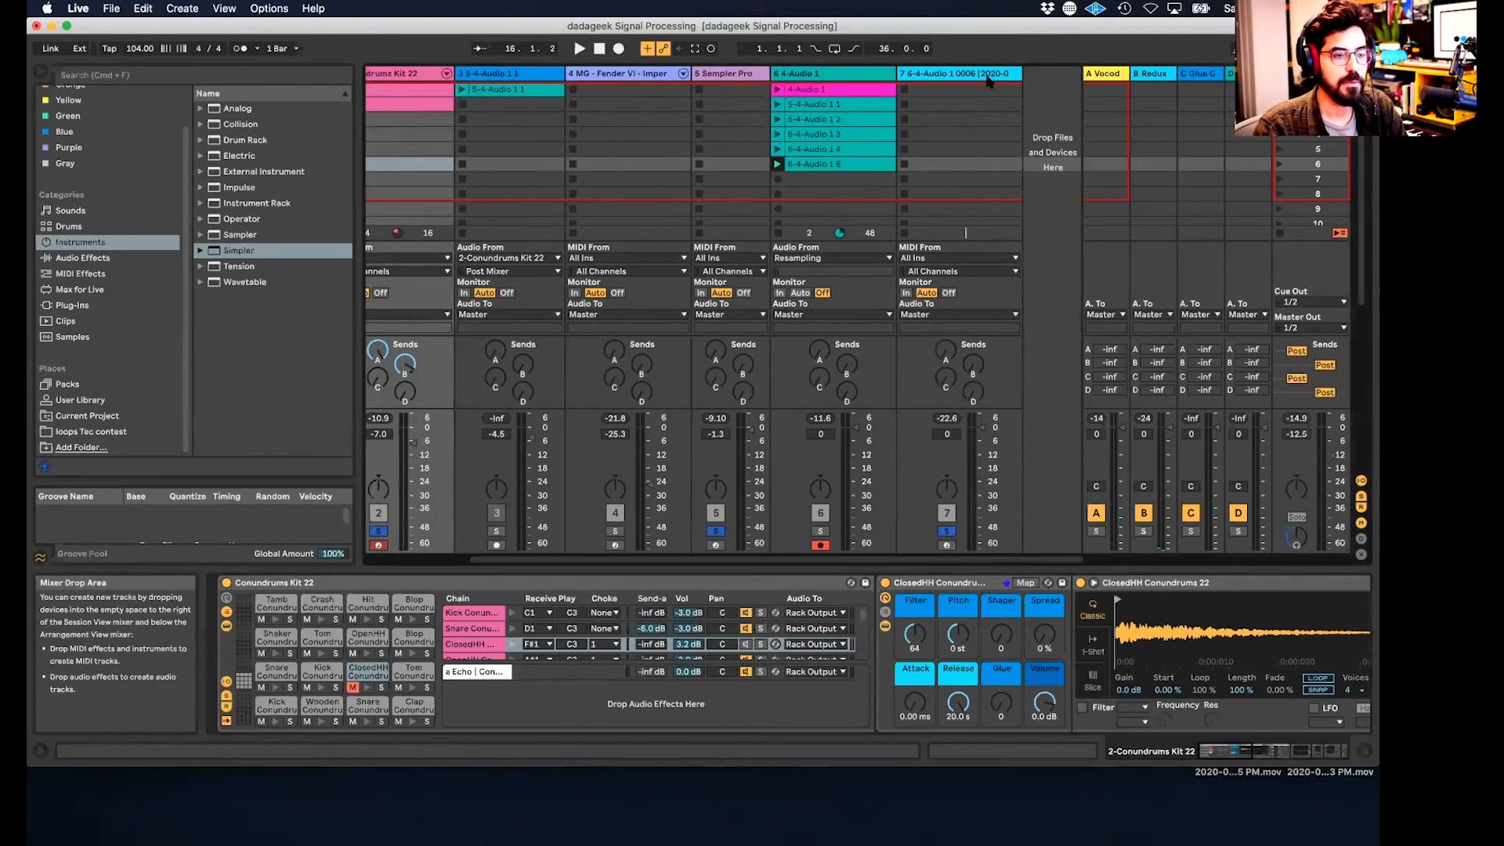
{"action": "left_click", "coordinate": [940, 75]}
{"action": "left_click", "coordinate": [715, 76]}
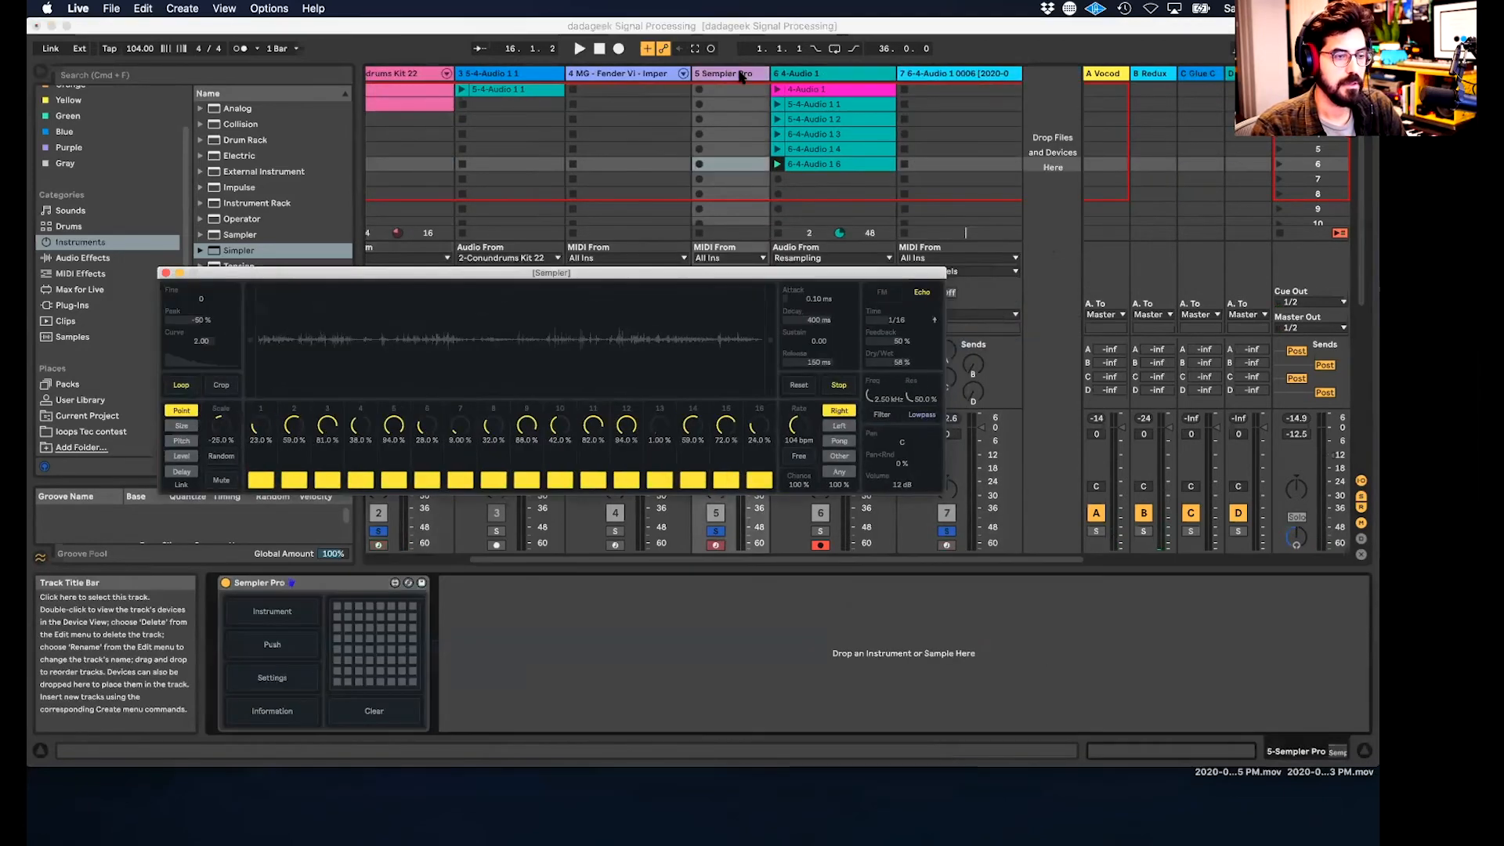
{"action": "left_click", "coordinate": [935, 79]}
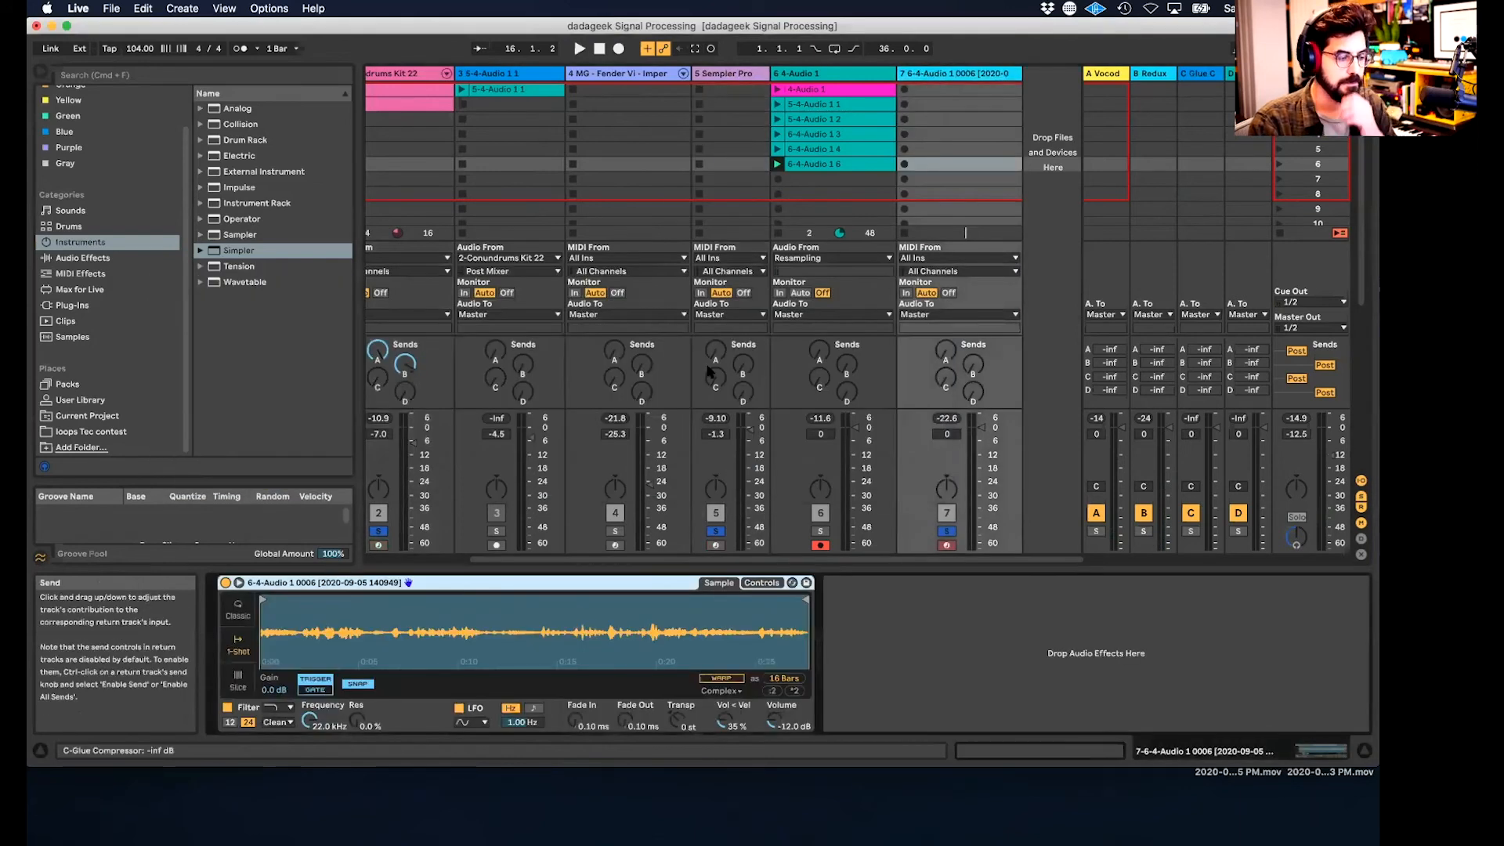
{"action": "left_click", "coordinate": [236, 681]}
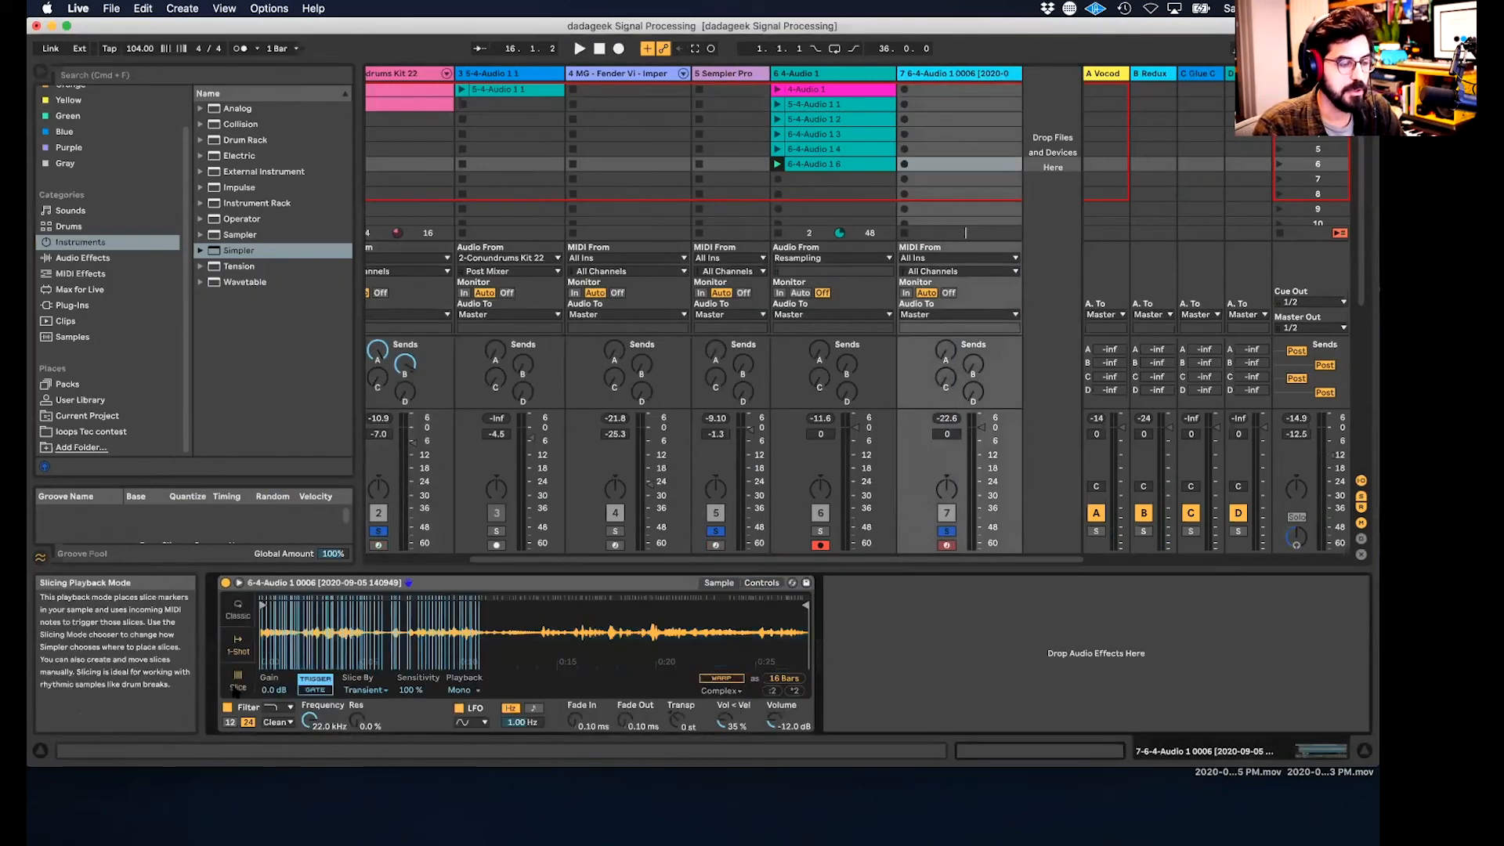
{"action": "left_click_drag", "start_coordinate": [283, 603], "coordinate": [398, 620]}
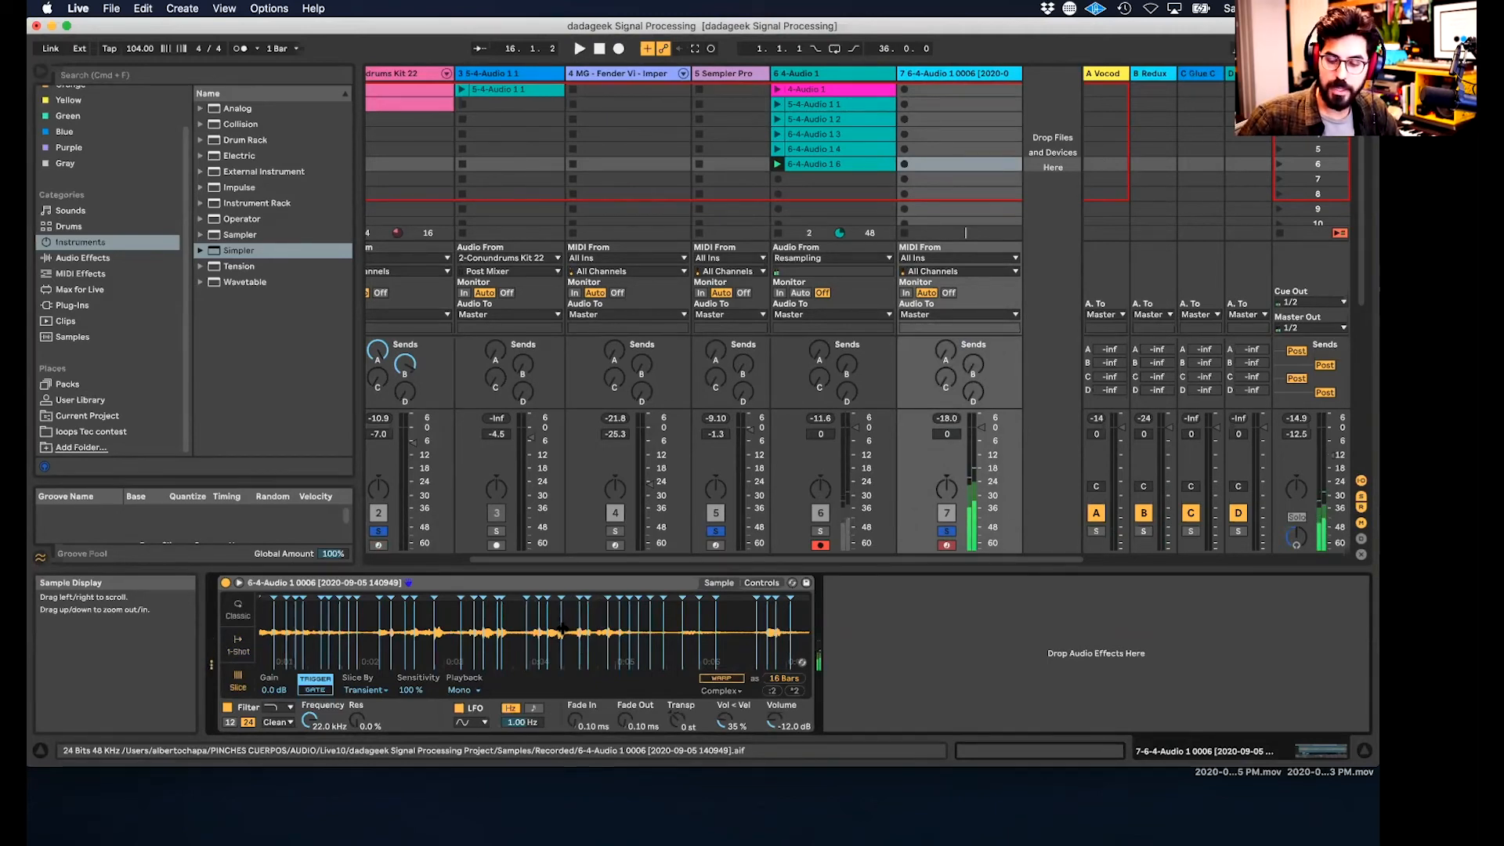
- Create an empty MIDI clip in the second slot of track 7, enlarge its note editor and audition the slices
{"action": "double_click", "coordinate": [947, 104]}
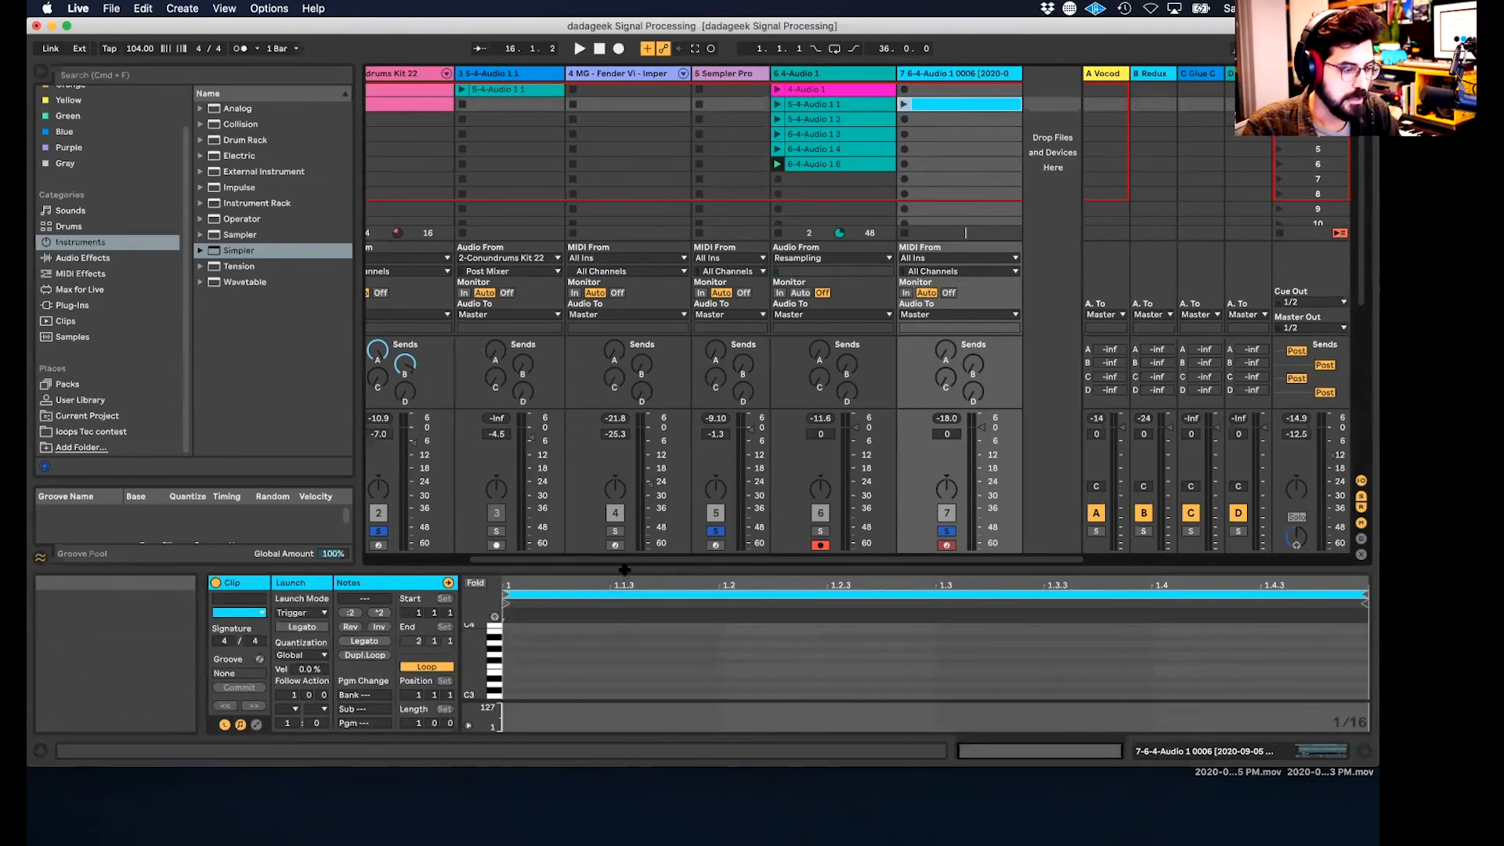
{"action": "left_click_drag", "start_coordinate": [626, 403], "coordinate": [620, 350]}
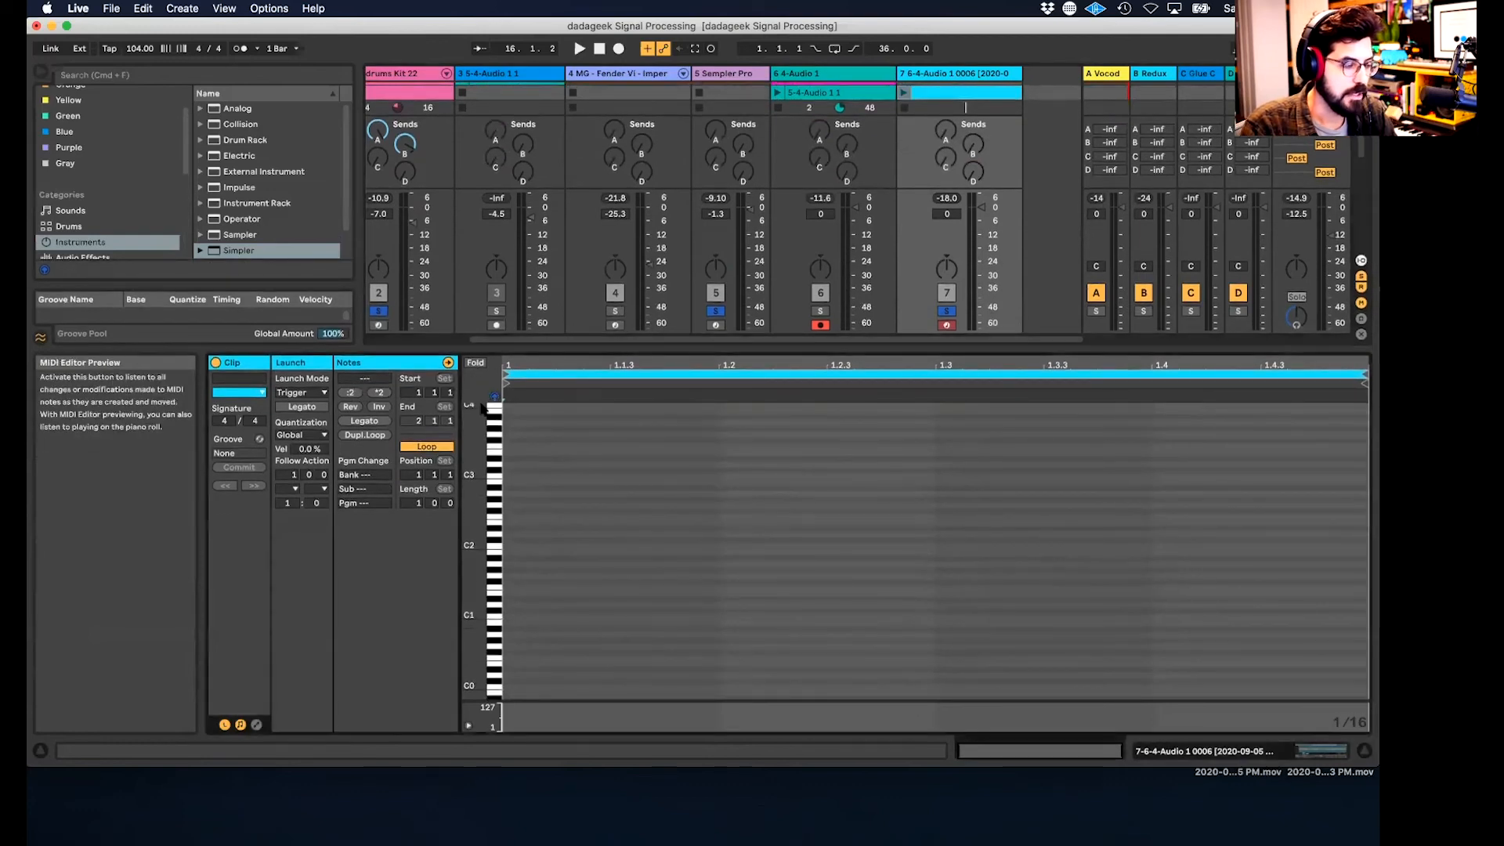
{"action": "left_click_drag", "start_coordinate": [492, 421], "coordinate": [497, 506]}
- Add sixteenth notes across the one-bar clip, in order G2, D3, G#2, E1, A2, A1, D#1, E2 and F#3
{"action": "double_click", "coordinate": [510, 504]}
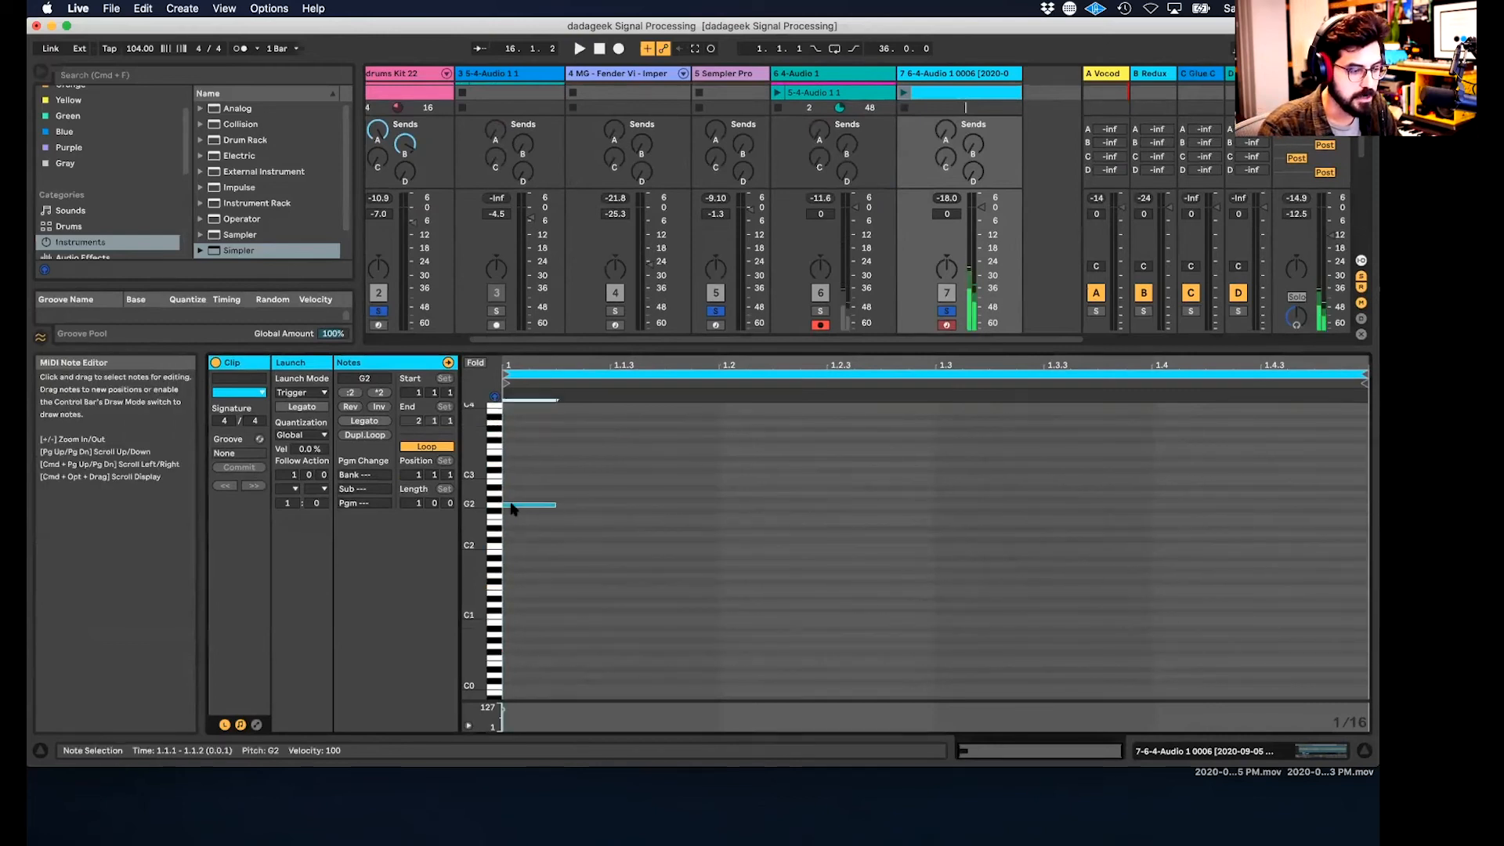
{"action": "double_click", "coordinate": [631, 464]}
{"action": "double_click", "coordinate": [764, 500]}
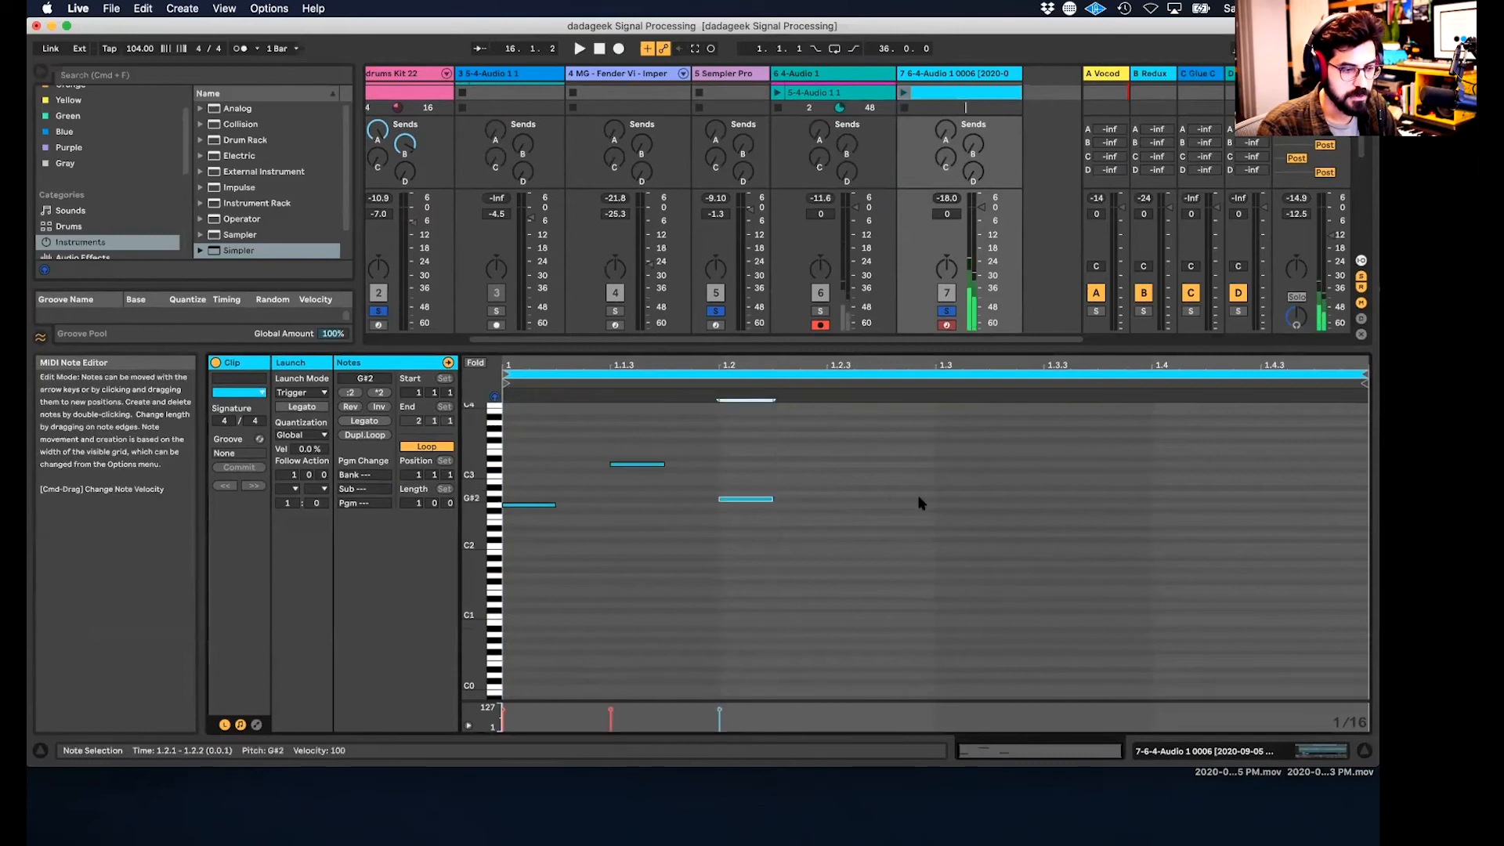
{"action": "double_click", "coordinate": [950, 494]}
{"action": "double_click", "coordinate": [1057, 563]}
{"action": "double_click", "coordinate": [1276, 440]}
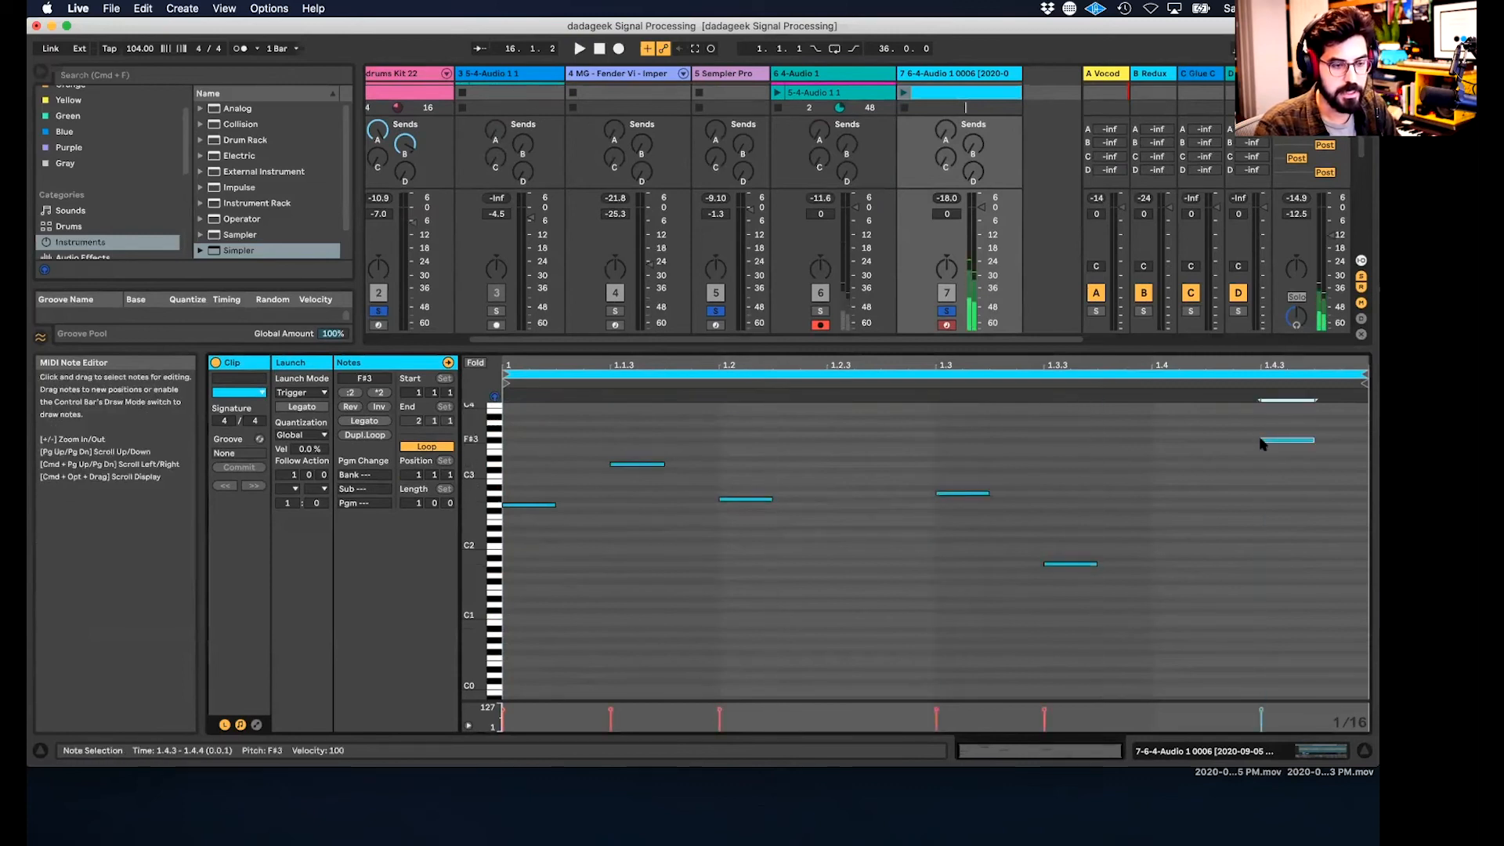
{"action": "double_click", "coordinate": [1207, 522]}
{"action": "double_click", "coordinate": [1178, 599]}
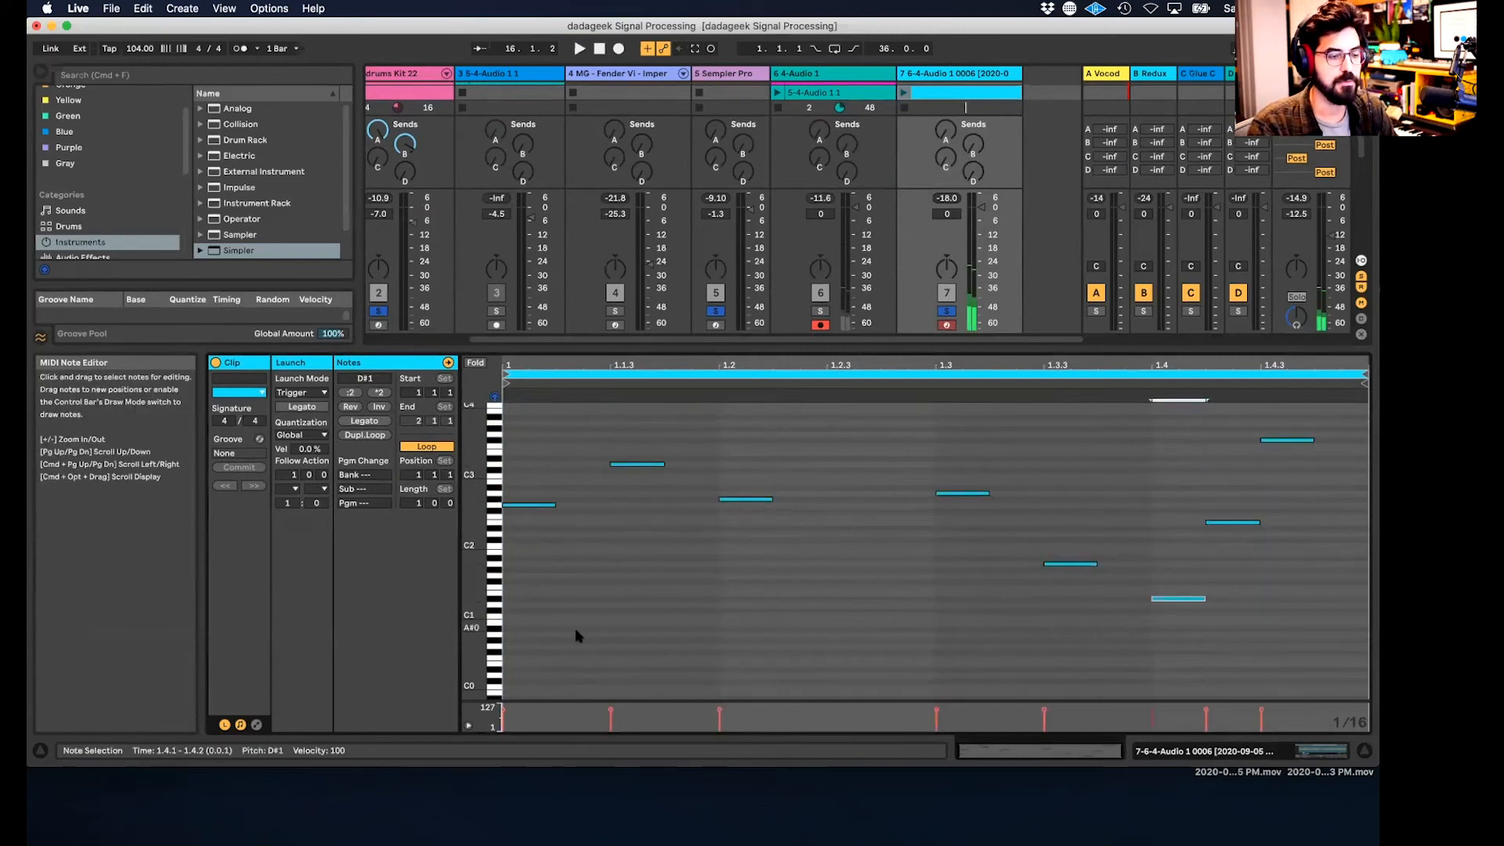
{"action": "double_click", "coordinate": [841, 594]}
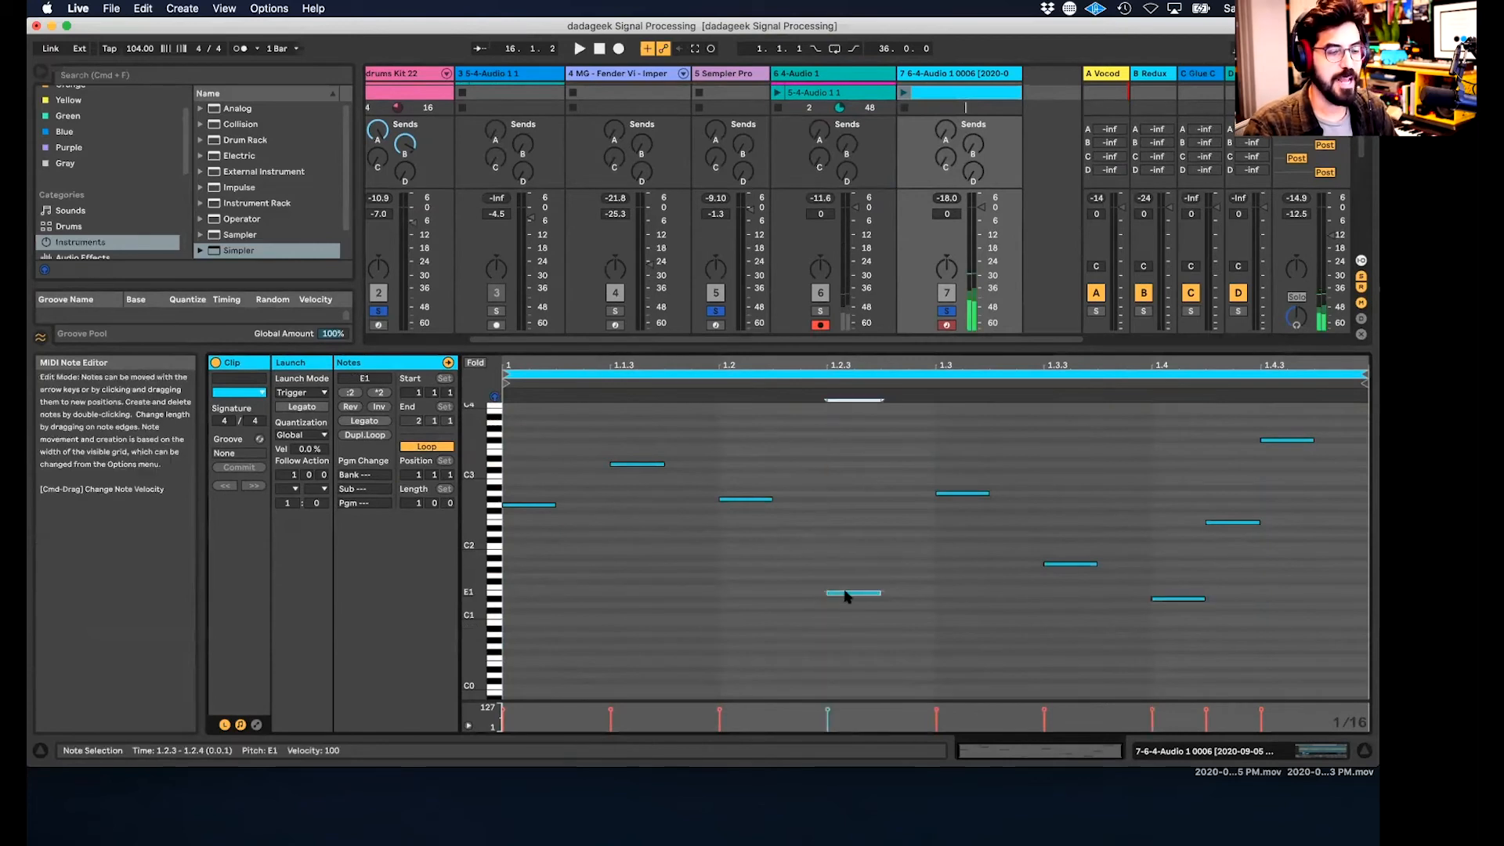
- Launch the new clip, raising track 7's volume to 4.6 dB and Simpler's output volume to -1.14 dB
{"action": "left_click", "coordinate": [903, 93]}
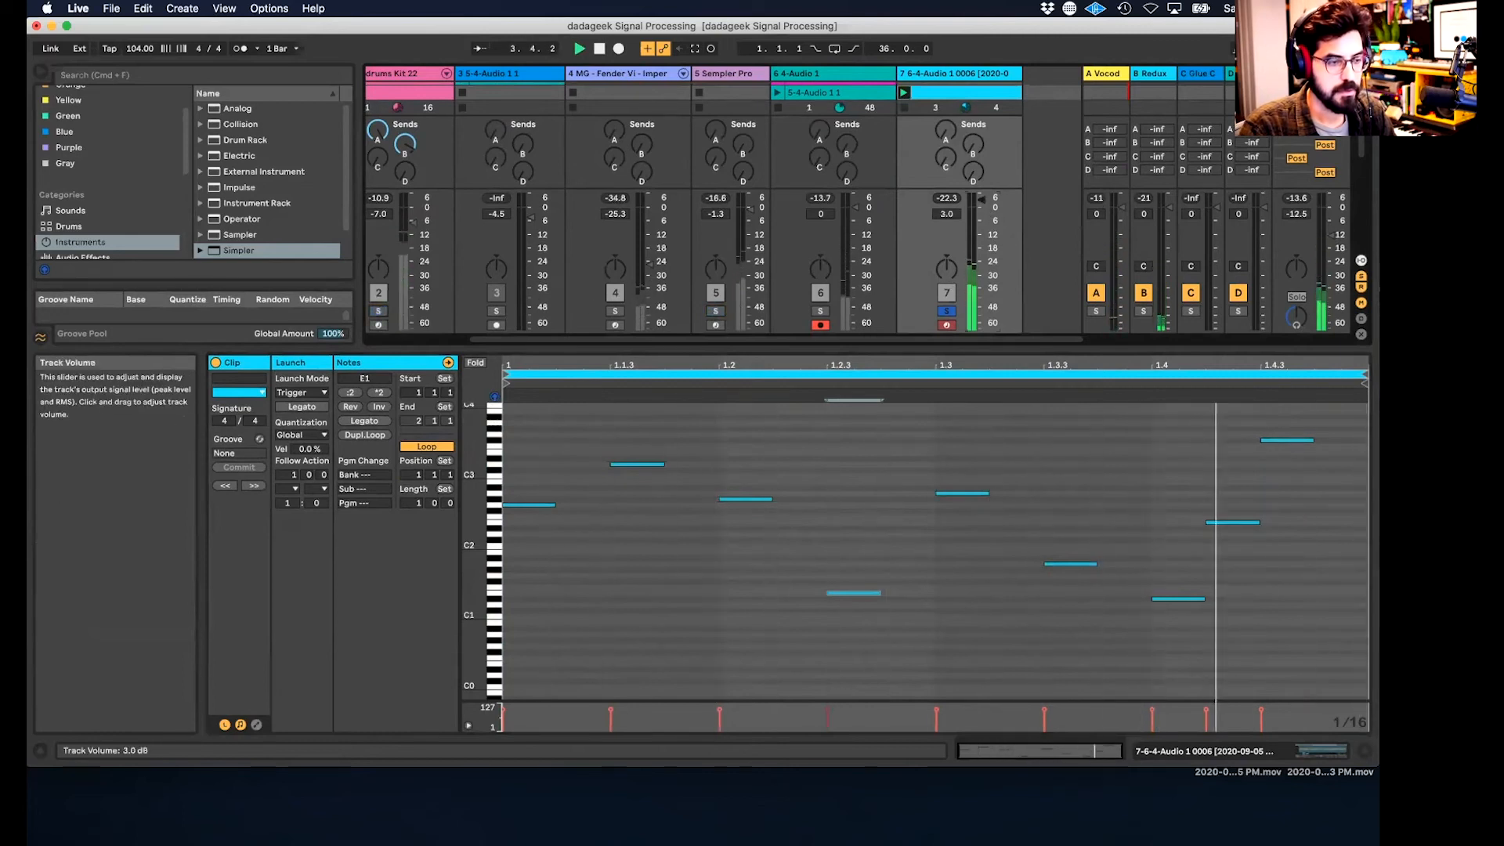
{"action": "double_click", "coordinate": [975, 78]}
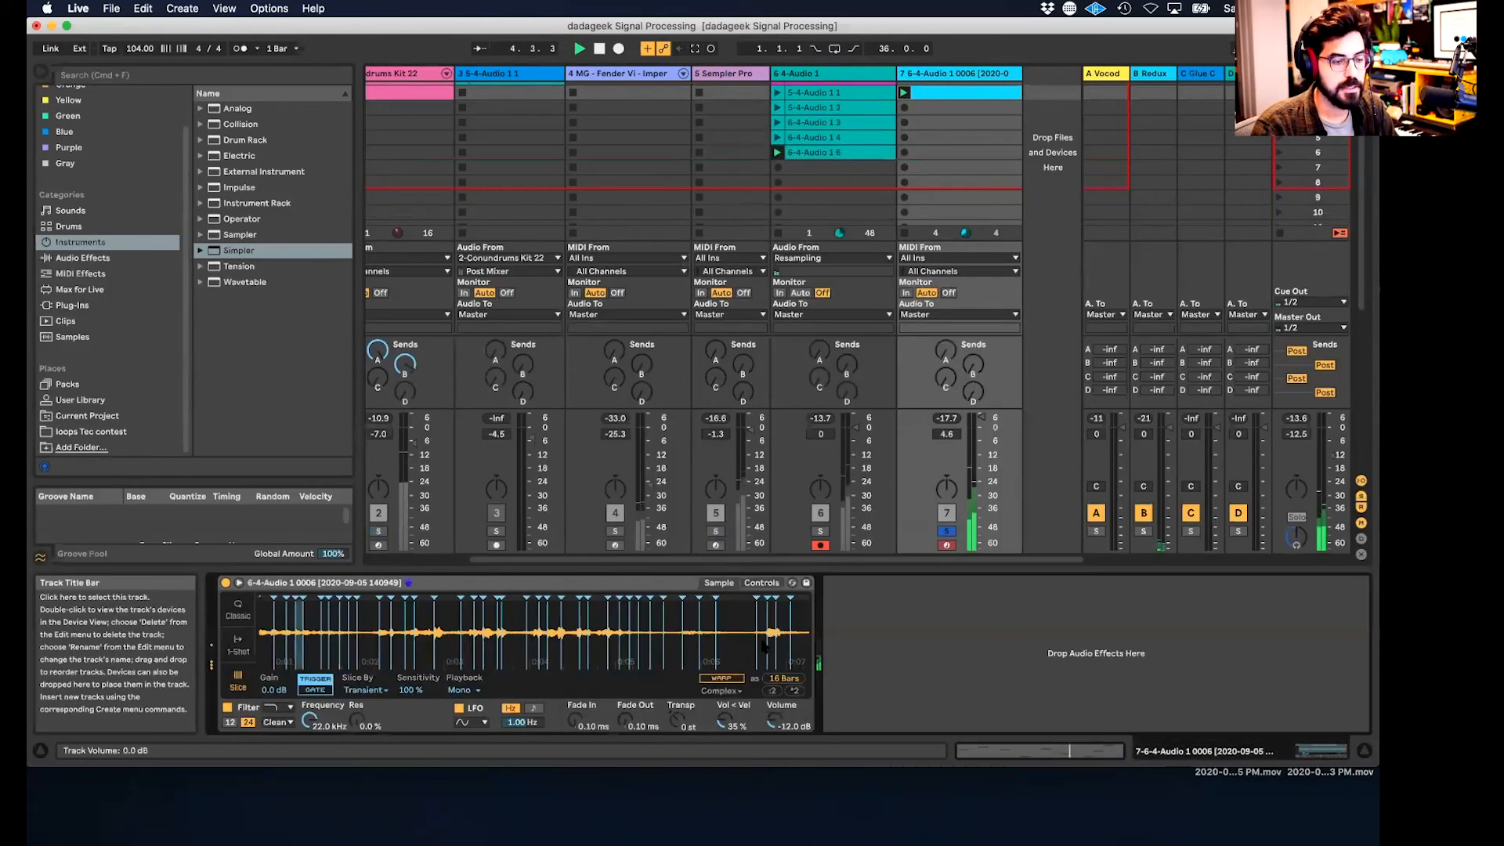
{"action": "left_click_drag", "start_coordinate": [775, 721], "coordinate": [772, 736]}
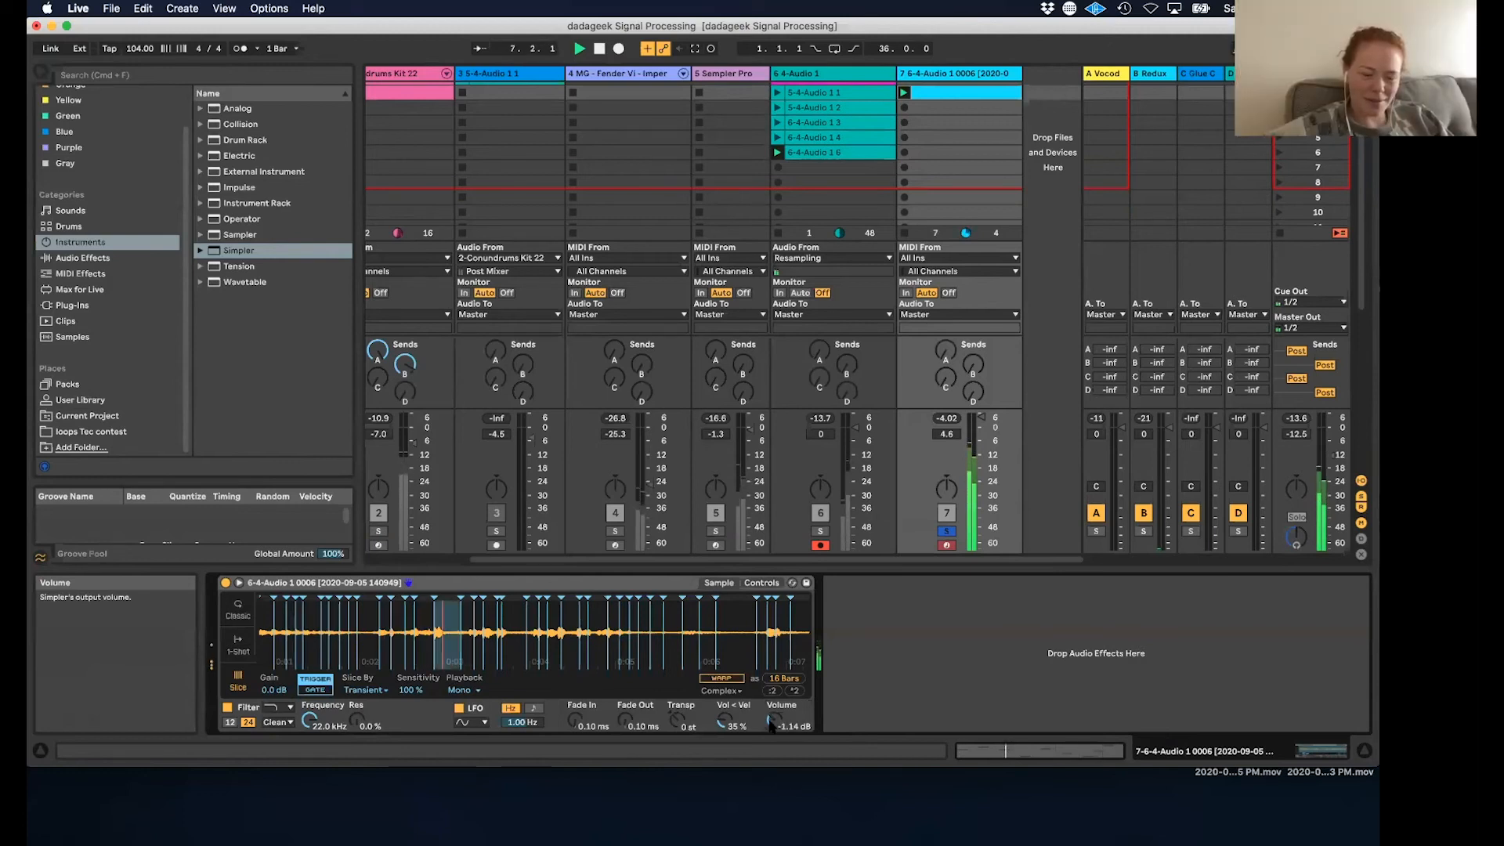
- Fold the MIDI clip's note editor so it shows only the rows that contain notes
{"action": "double_click", "coordinate": [976, 94]}
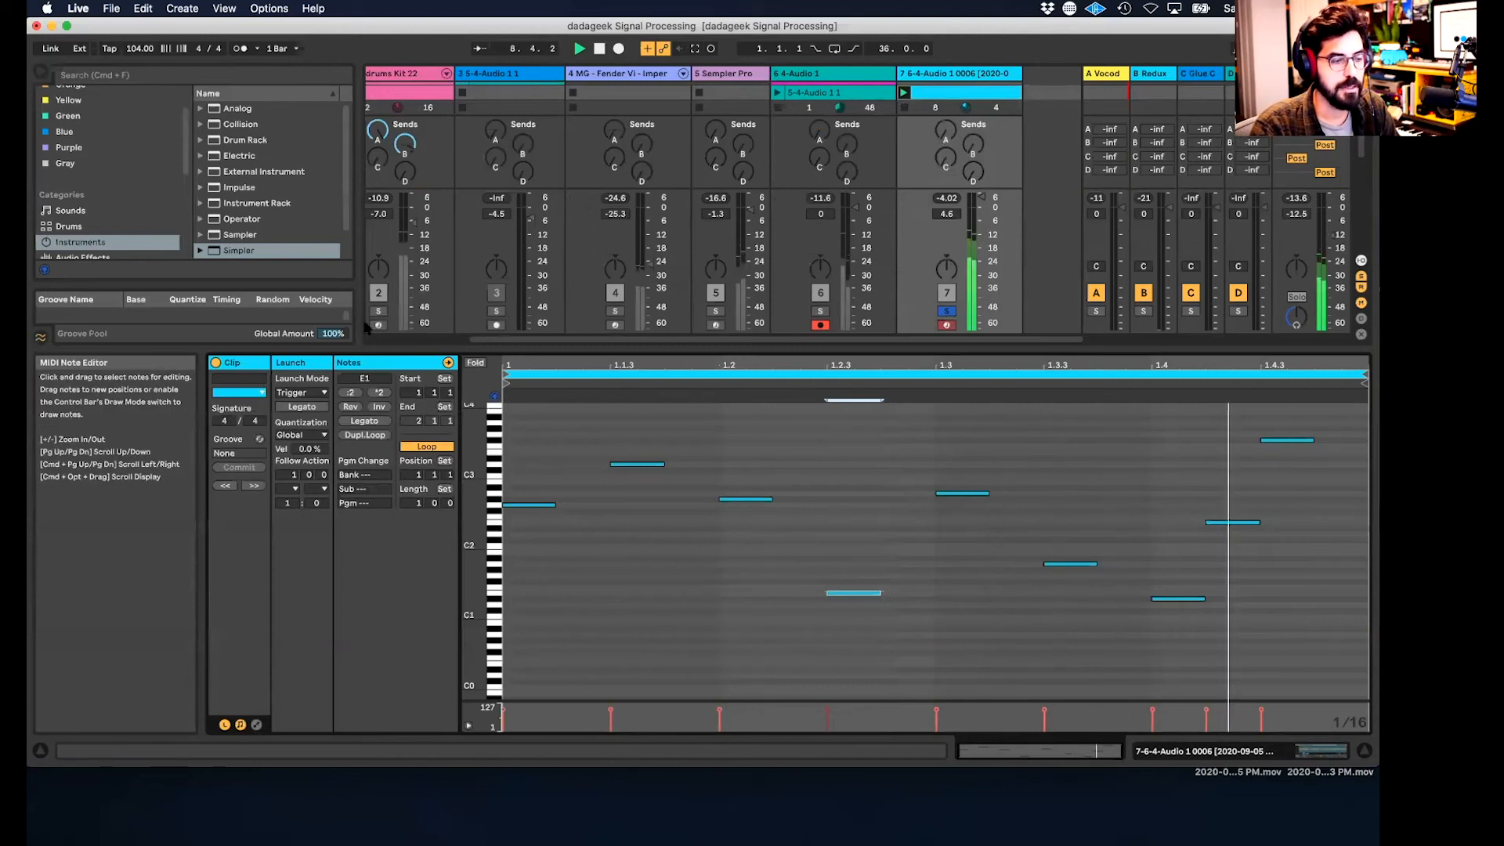
{"action": "left_click", "coordinate": [477, 363]}
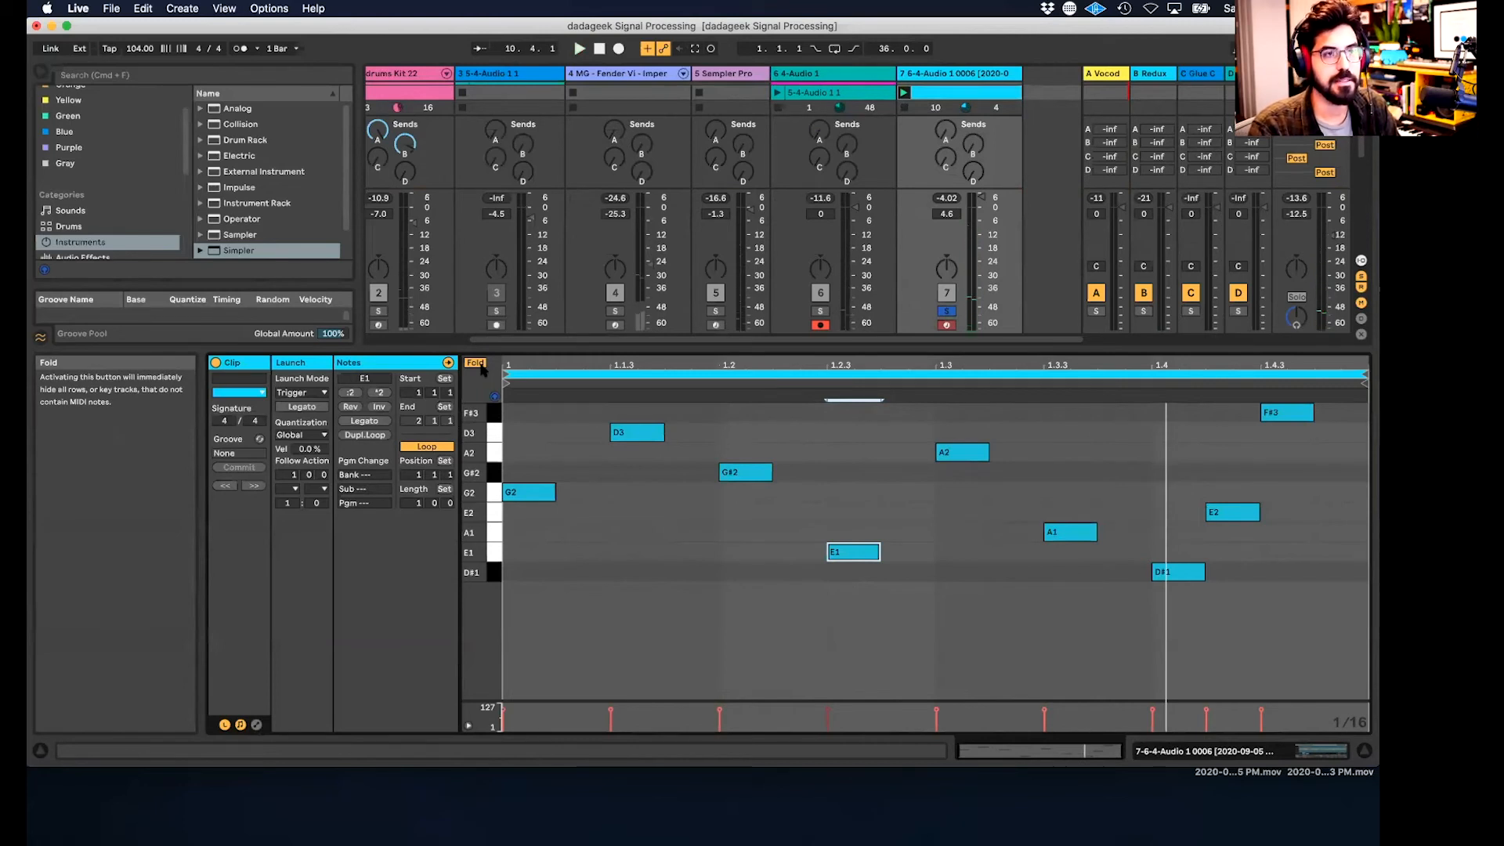
- Add a Drum Buss audio effect after Simpler on track 7
{"action": "double_click", "coordinate": [940, 78]}
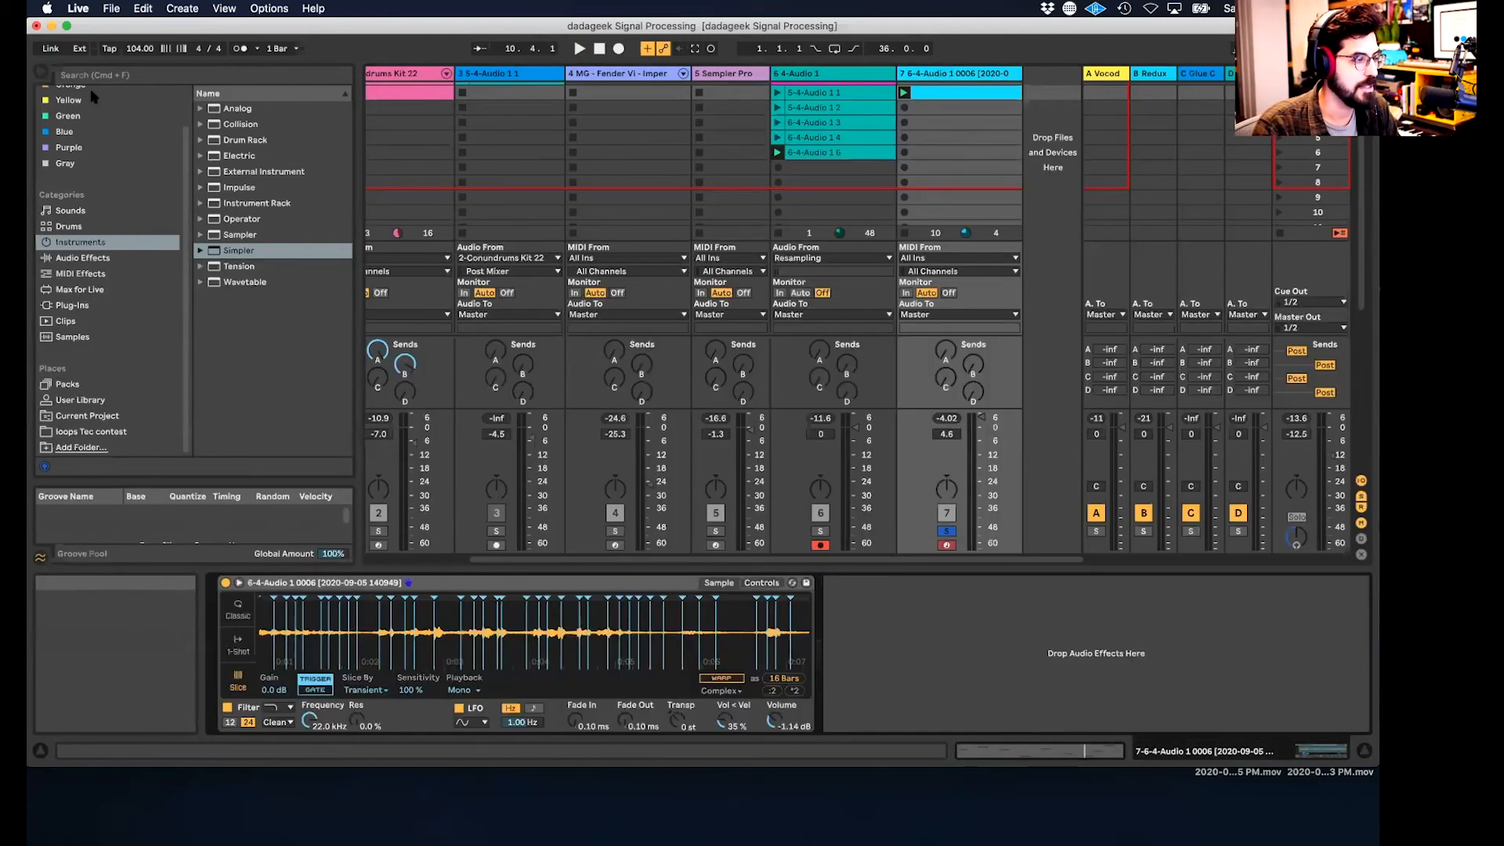
{"action": "left_click", "coordinate": [88, 271]}
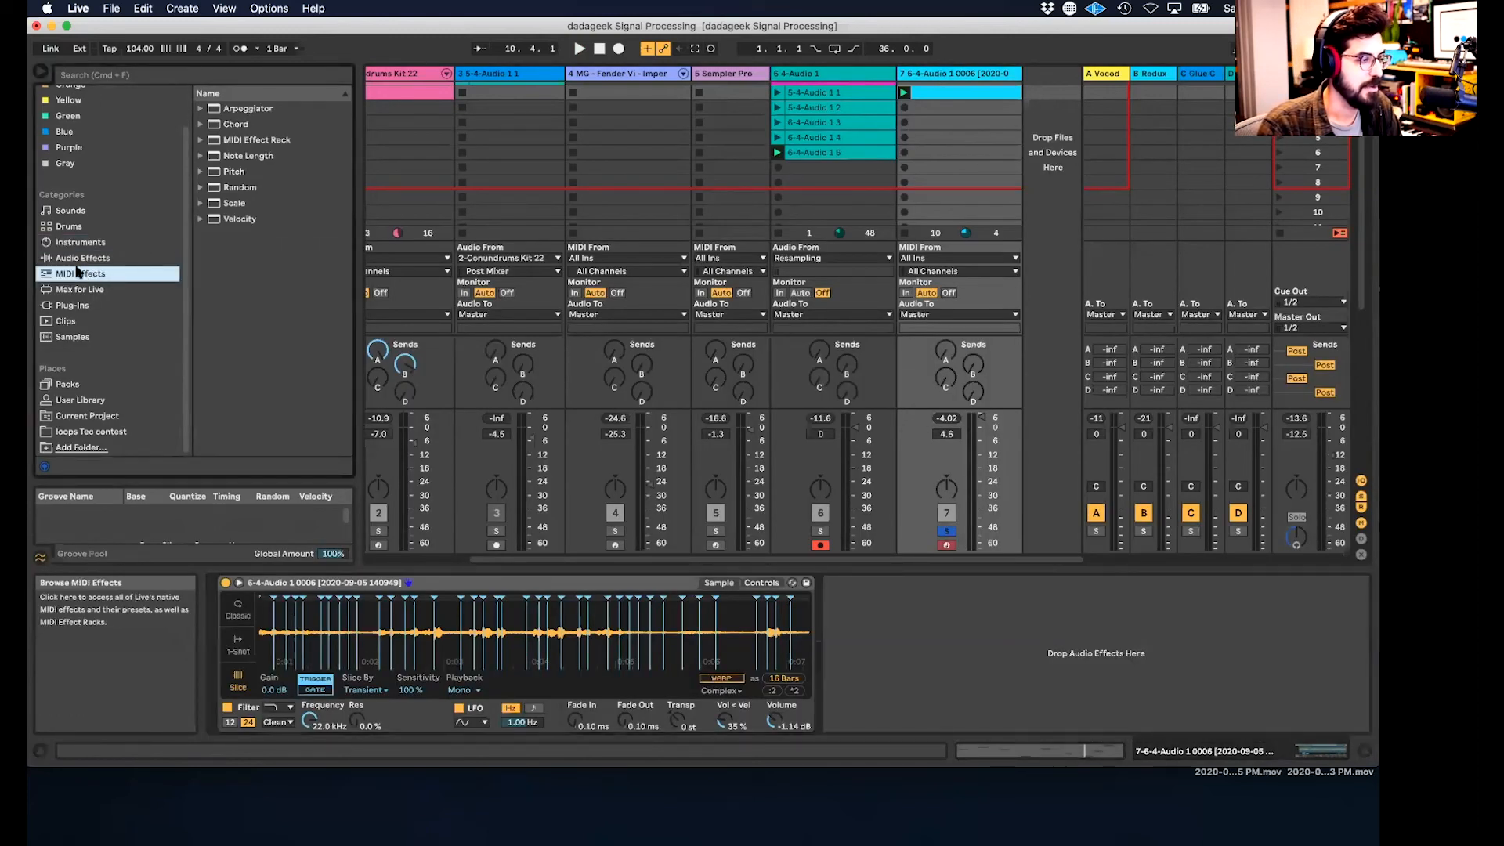
{"action": "left_click", "coordinate": [78, 257]}
{"action": "scroll", "coordinate": [270, 235], "scroll_direction": "down", "scroll_amount": 6}
{"action": "scroll", "coordinate": [268, 237], "scroll_direction": "up", "scroll_amount": 6}
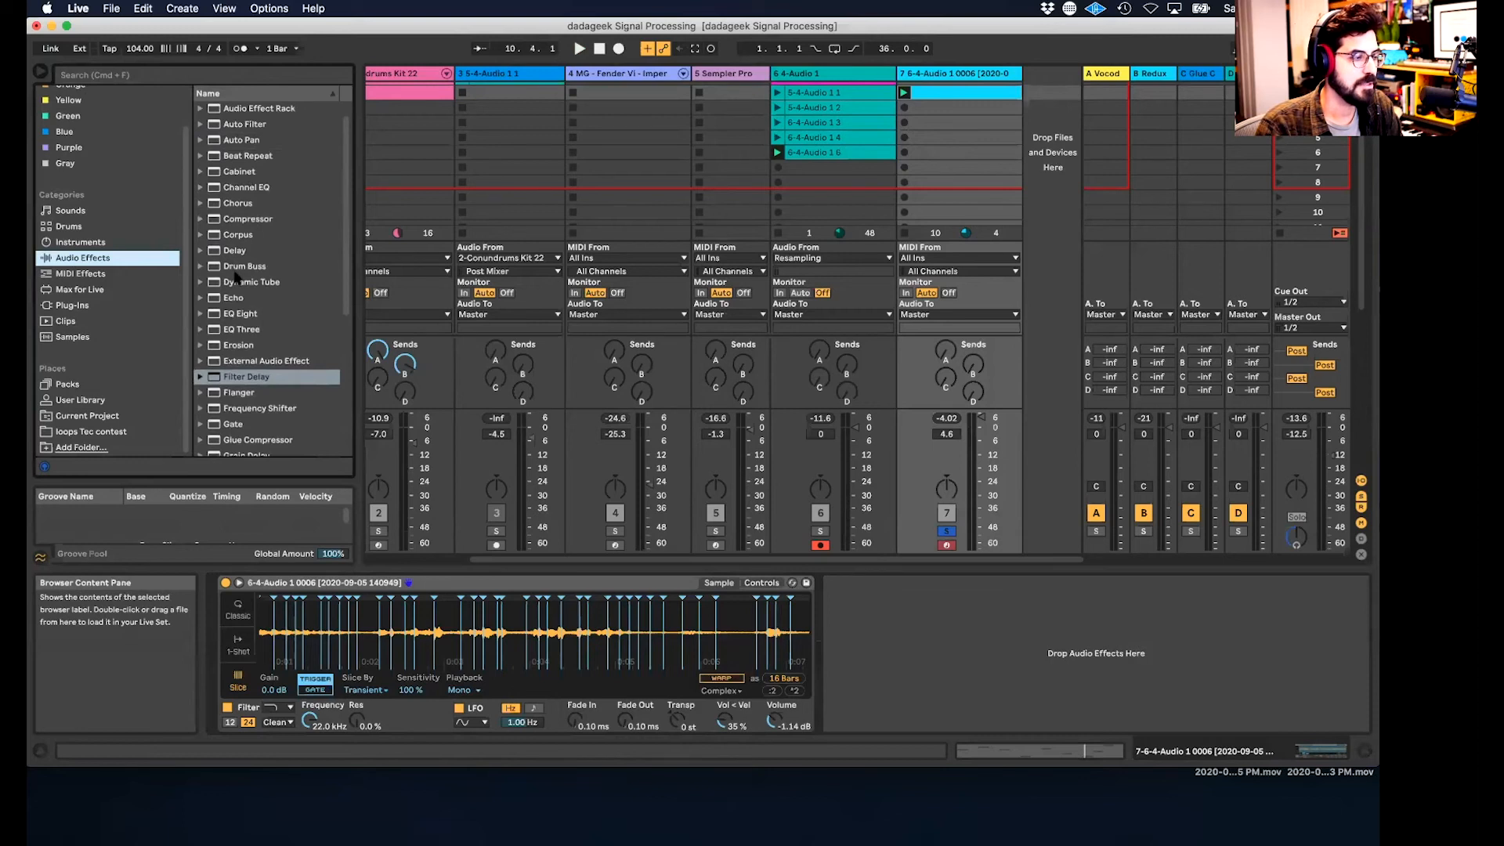
{"action": "left_click", "coordinate": [237, 267]}
{"action": "left_click_drag", "start_coordinate": [227, 270], "coordinate": [977, 110]}
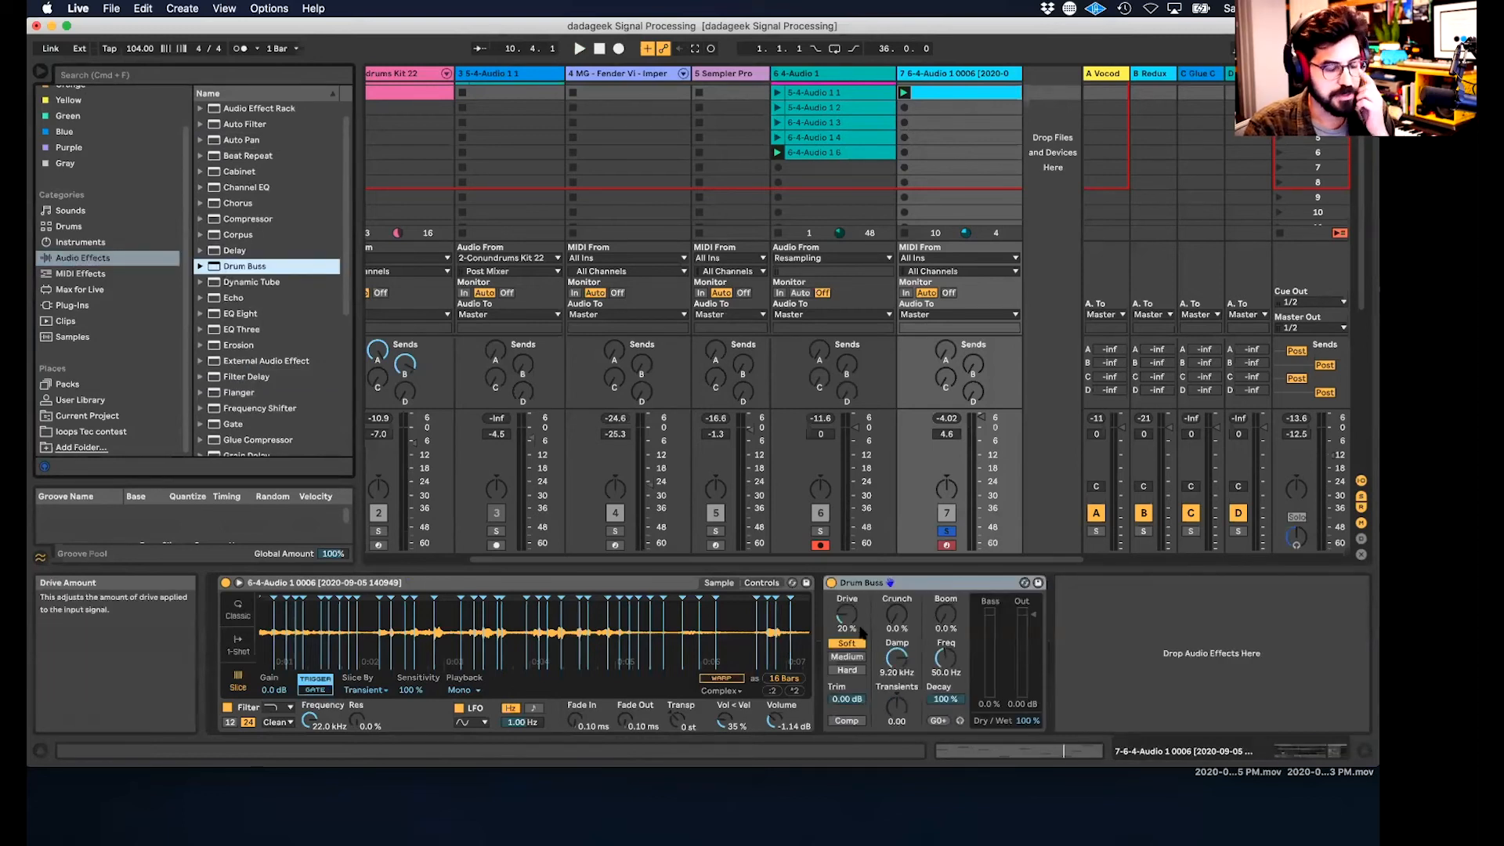
- During playback, set Drum Buss to Transients -1.00, Crunch 46%, Damp 20.0 kHz and Drive 35%
{"action": "mouse_move", "coordinate": [901, 711]}
{"action": "left_mouse_down"}
{"action": "mouse_move", "coordinate": [900, 739]}
{"action": "mouse_move", "coordinate": [900, 712]}
{"action": "left_mouse_up"}
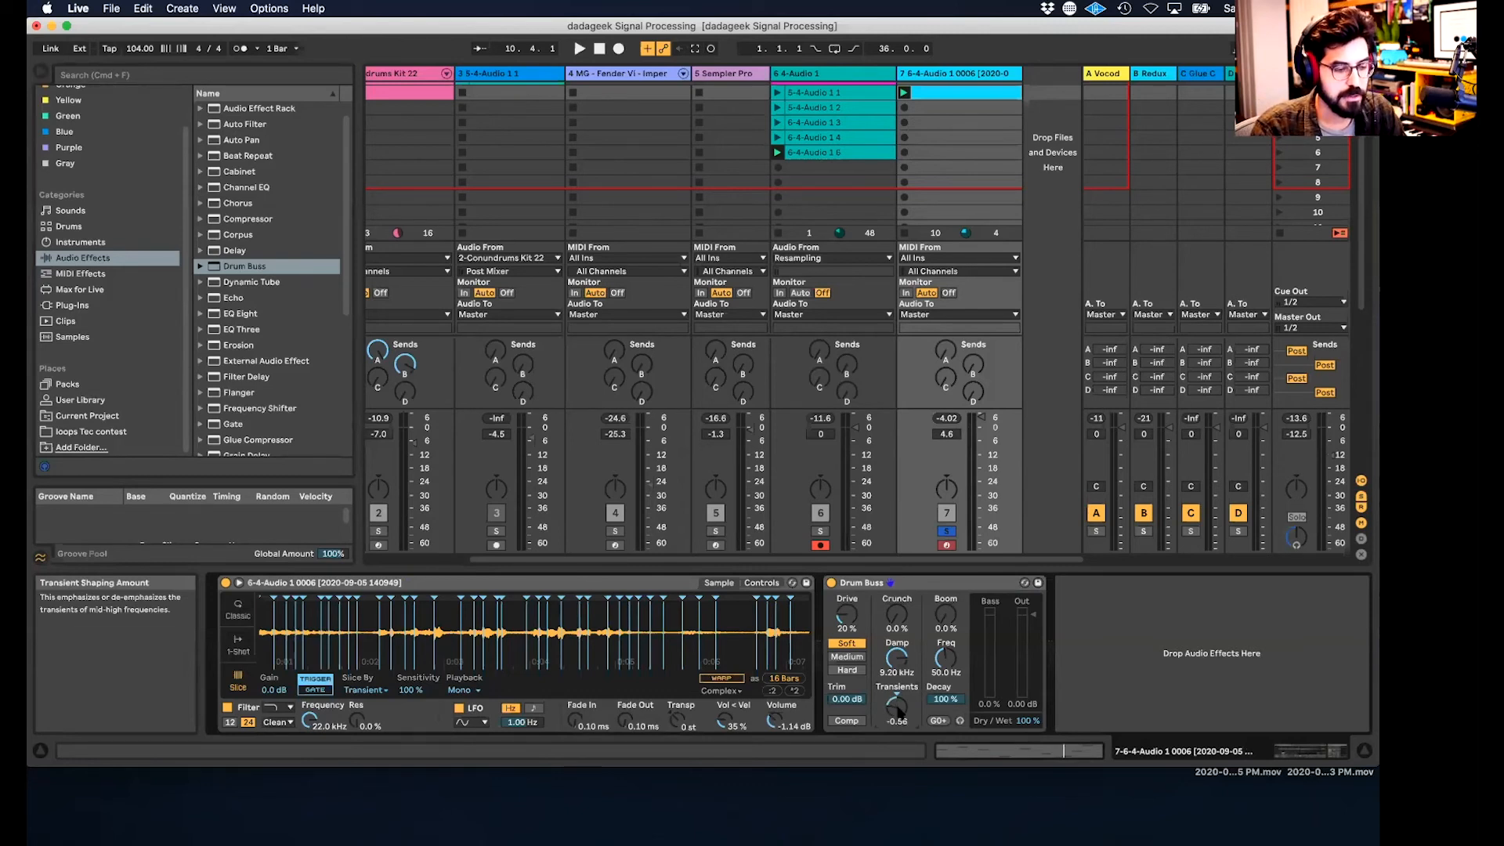
{"action": "mouse_move", "coordinate": [901, 712]}
{"action": "left_mouse_down"}
{"action": "mouse_move", "coordinate": [901, 681]}
{"action": "mouse_move", "coordinate": [898, 738]}
{"action": "left_mouse_up"}
{"action": "key", "text": "space"}
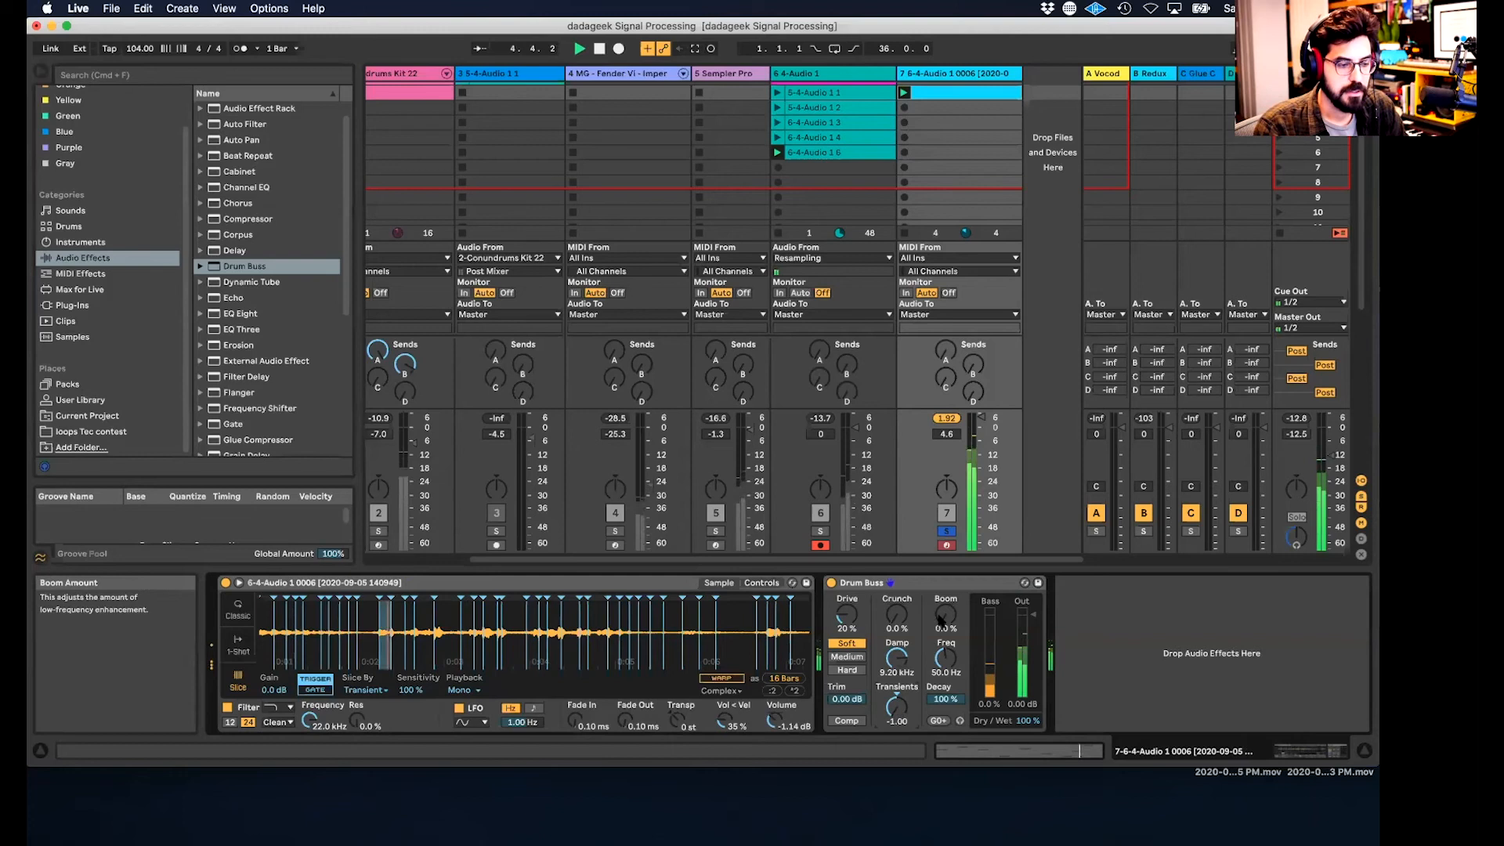
{"action": "left_click_drag", "start_coordinate": [897, 615], "coordinate": [897, 587]}
{"action": "left_click_drag", "start_coordinate": [897, 658], "coordinate": [847, 607]}
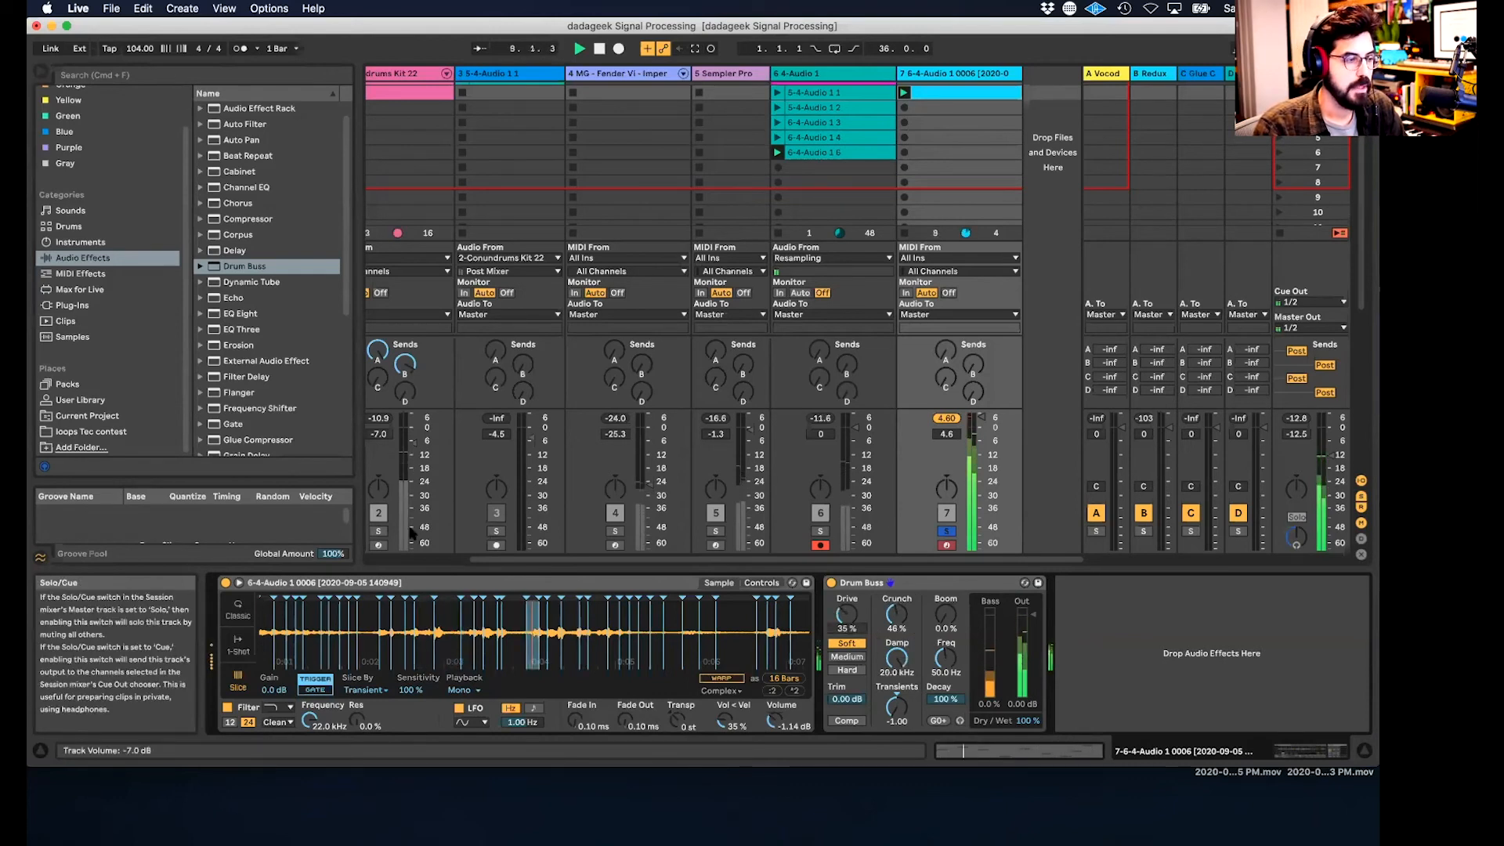
- Solo track 2, Conundrums Kit 22, alongside track 7 and raise its volume to 1.3 dB
{"action": "scroll", "coordinate": [411, 532], "scroll_direction": "left", "scroll_amount": 5}
{"action": "left_click", "coordinate": [539, 530]}
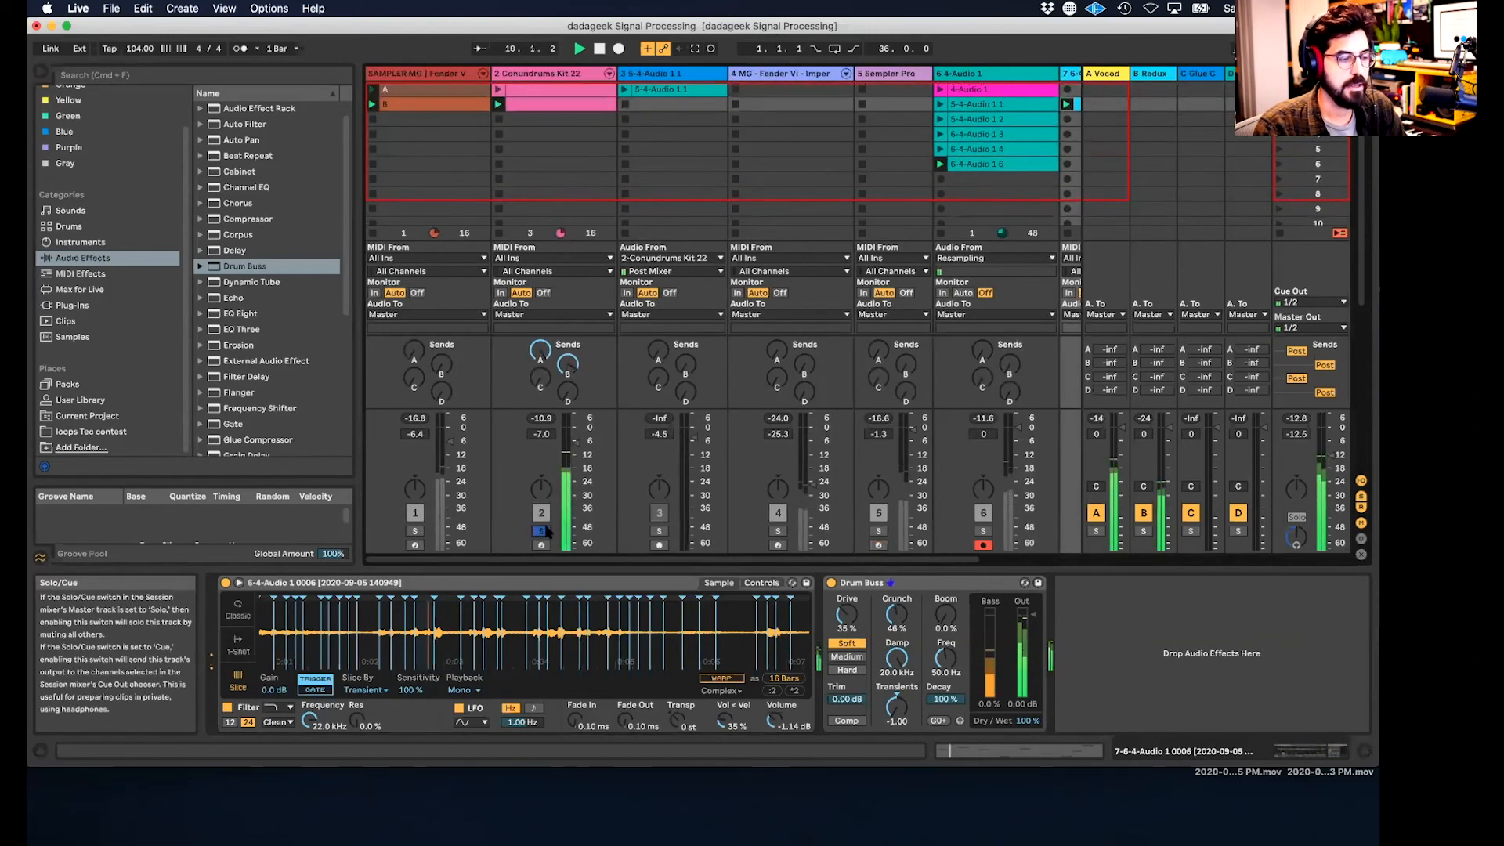
{"action": "left_click_drag", "start_coordinate": [575, 443], "coordinate": [578, 428]}
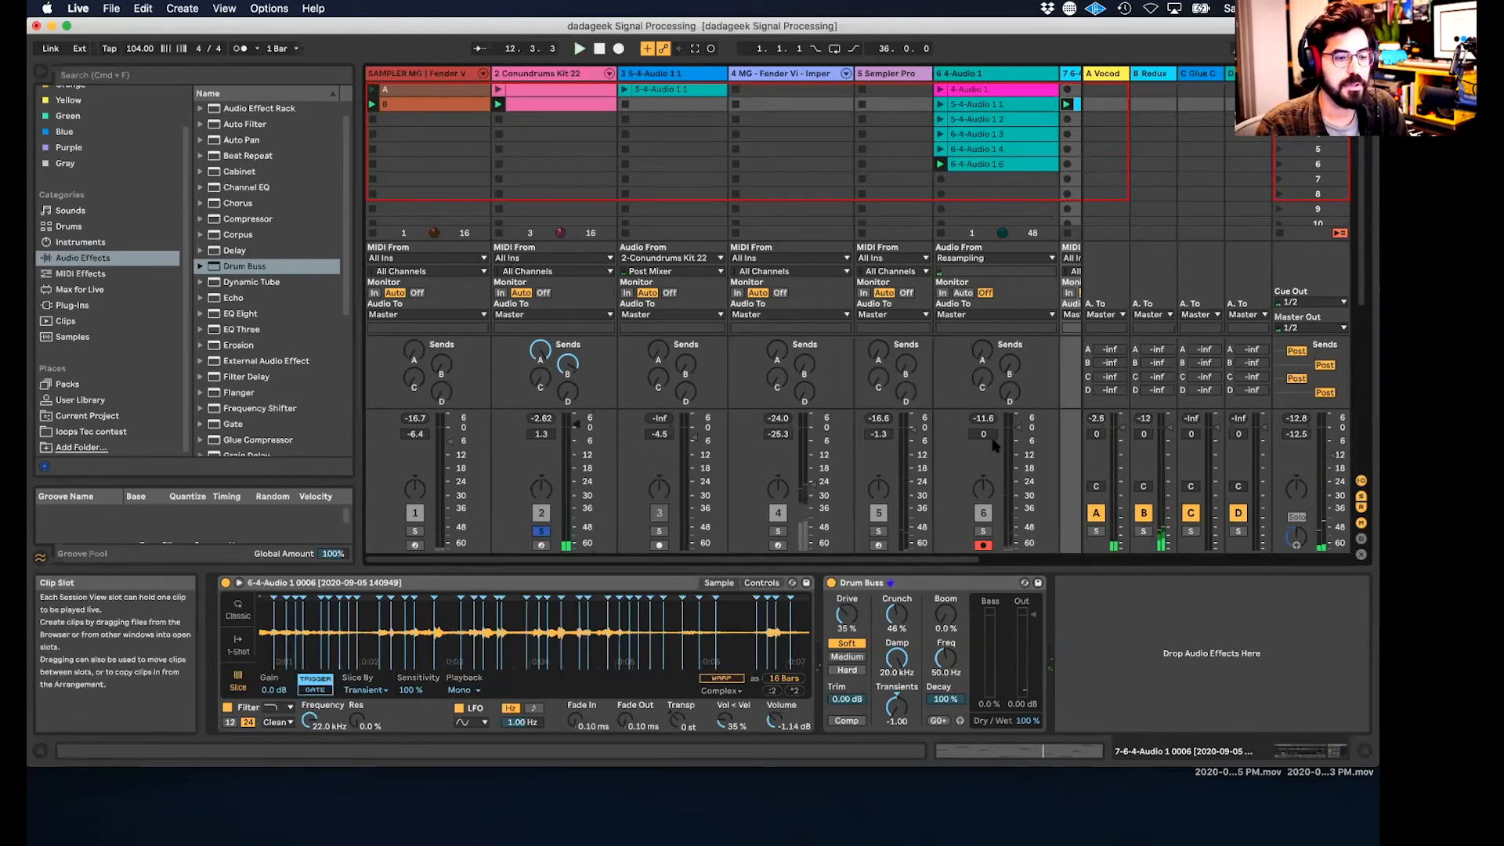
- Open the sample view of clip 6-4-Audio 1 4 and shrink the detail view to reveal the clip grid
{"action": "scroll", "coordinate": [996, 450], "scroll_direction": "right", "scroll_amount": 5}
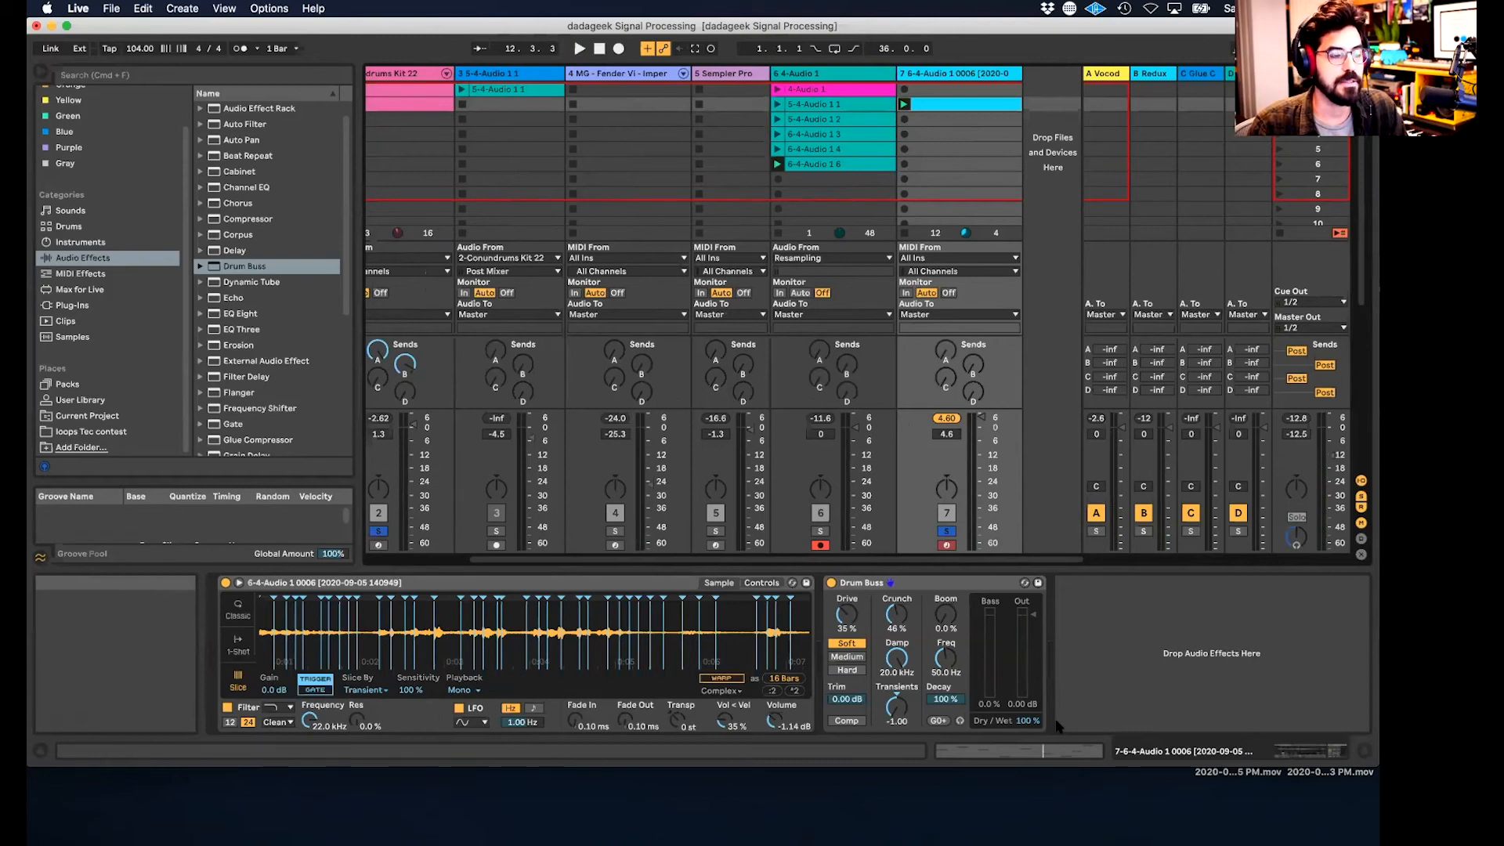
{"action": "left_click", "coordinate": [843, 149]}
{"action": "double_click", "coordinate": [843, 148]}
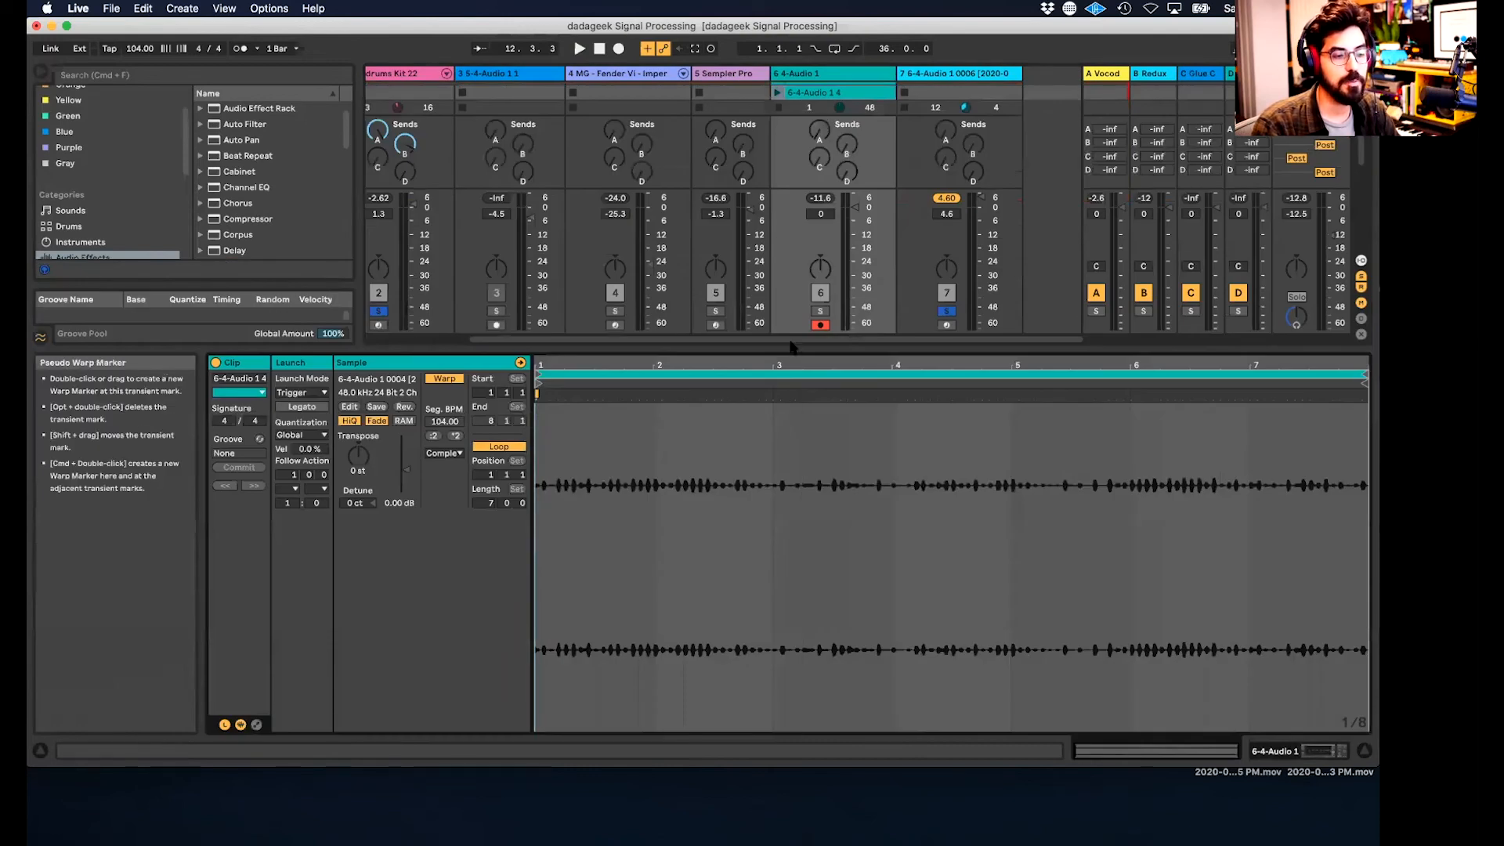
{"action": "left_click_drag", "start_coordinate": [791, 363], "coordinate": [794, 588]}
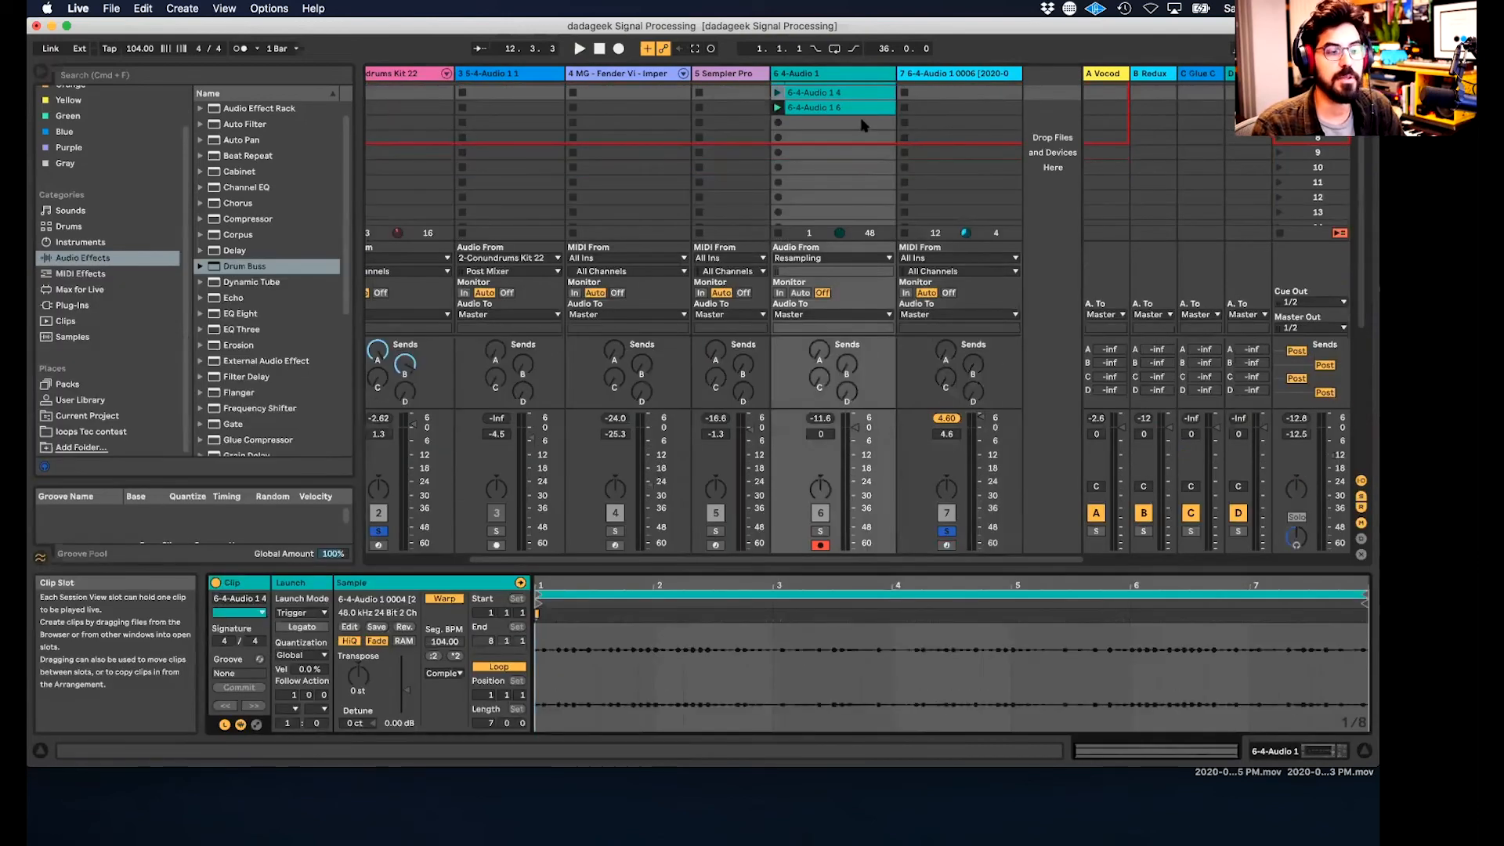
{"action": "scroll", "coordinate": [862, 123], "scroll_direction": "up", "scroll_amount": 3}
{"action": "scroll", "coordinate": [862, 124], "scroll_direction": "left", "scroll_amount": 1}
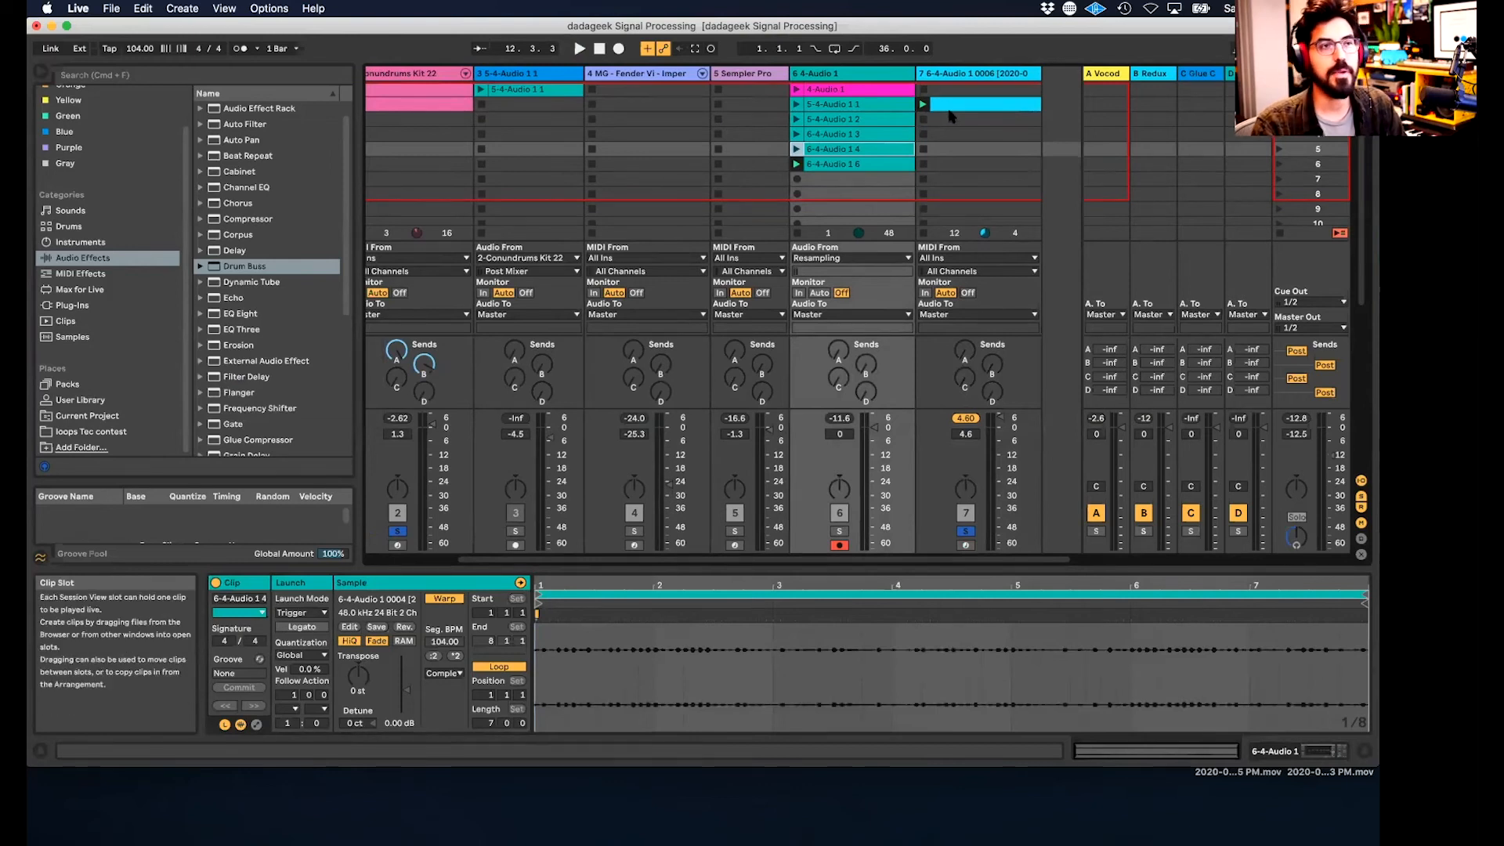
- Review track 7's MIDI clip and devices, track 6's effects and track 5's Sempler window, moving that window clear of the device area
{"action": "left_click", "coordinate": [973, 104]}
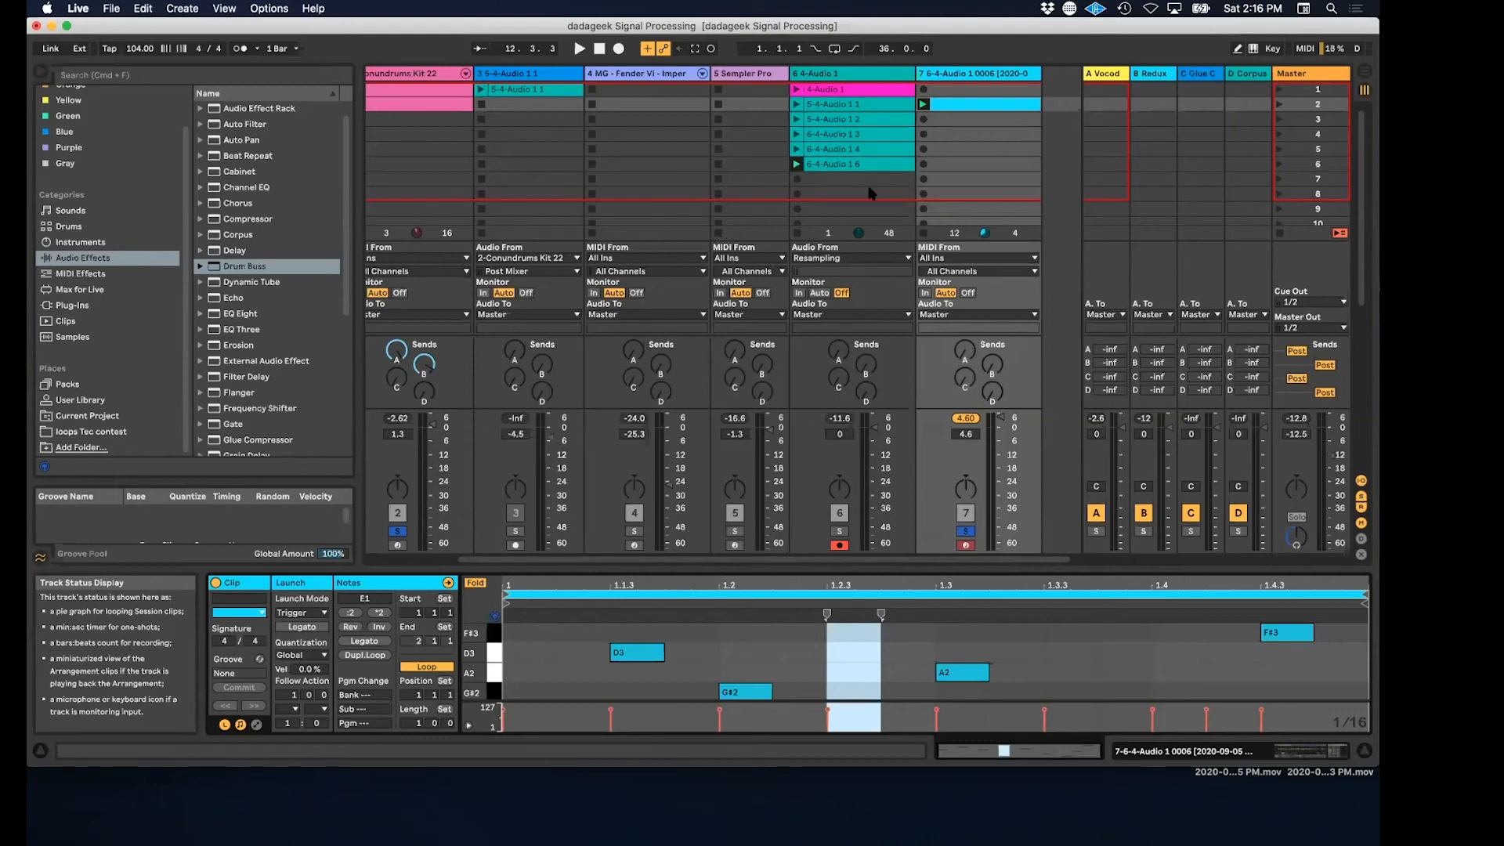
{"action": "left_click", "coordinate": [967, 75]}
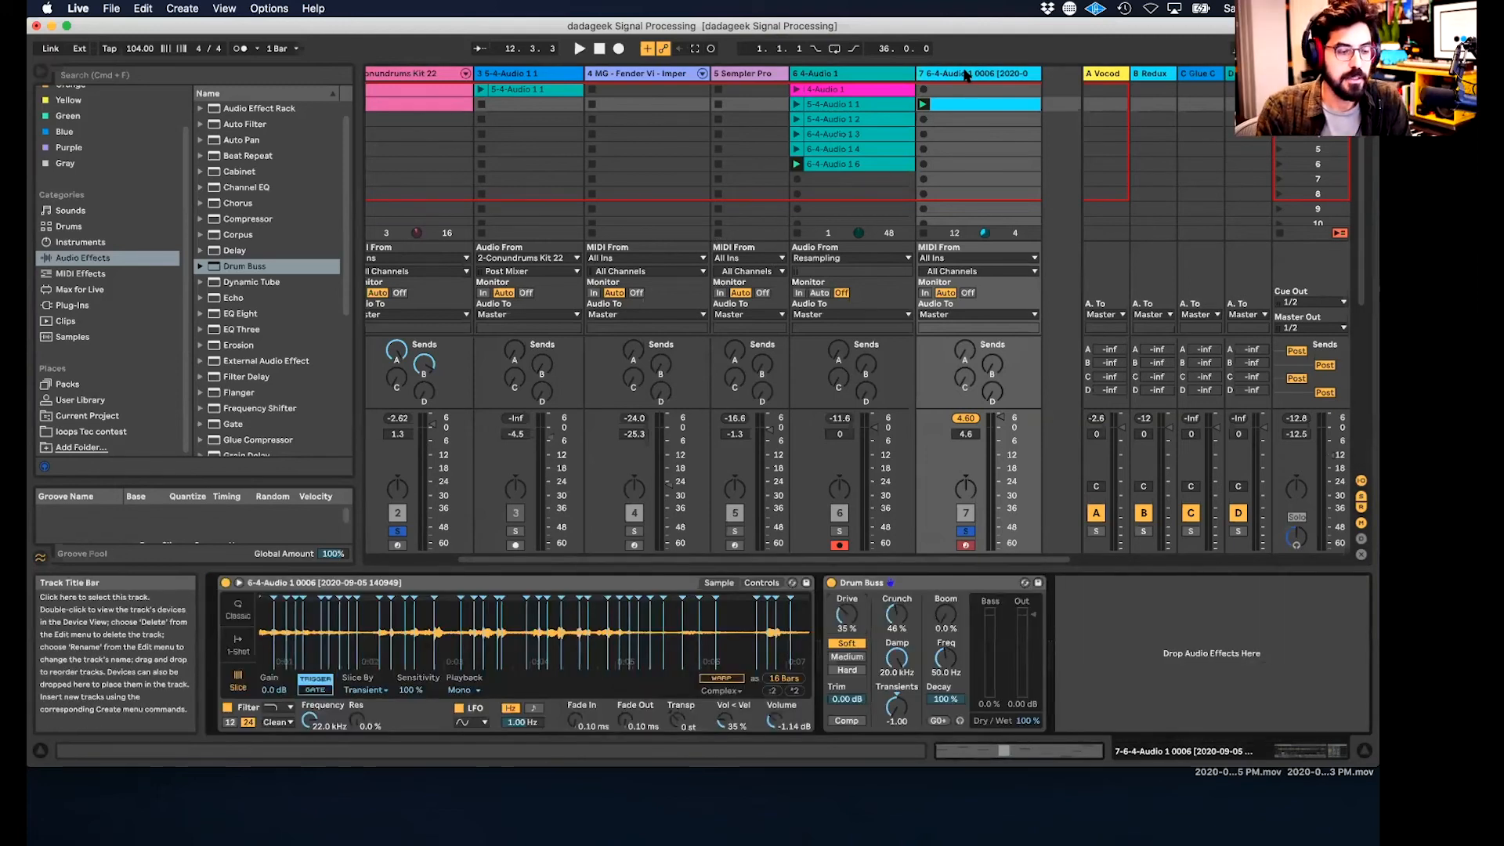
{"action": "left_click", "coordinate": [875, 74]}
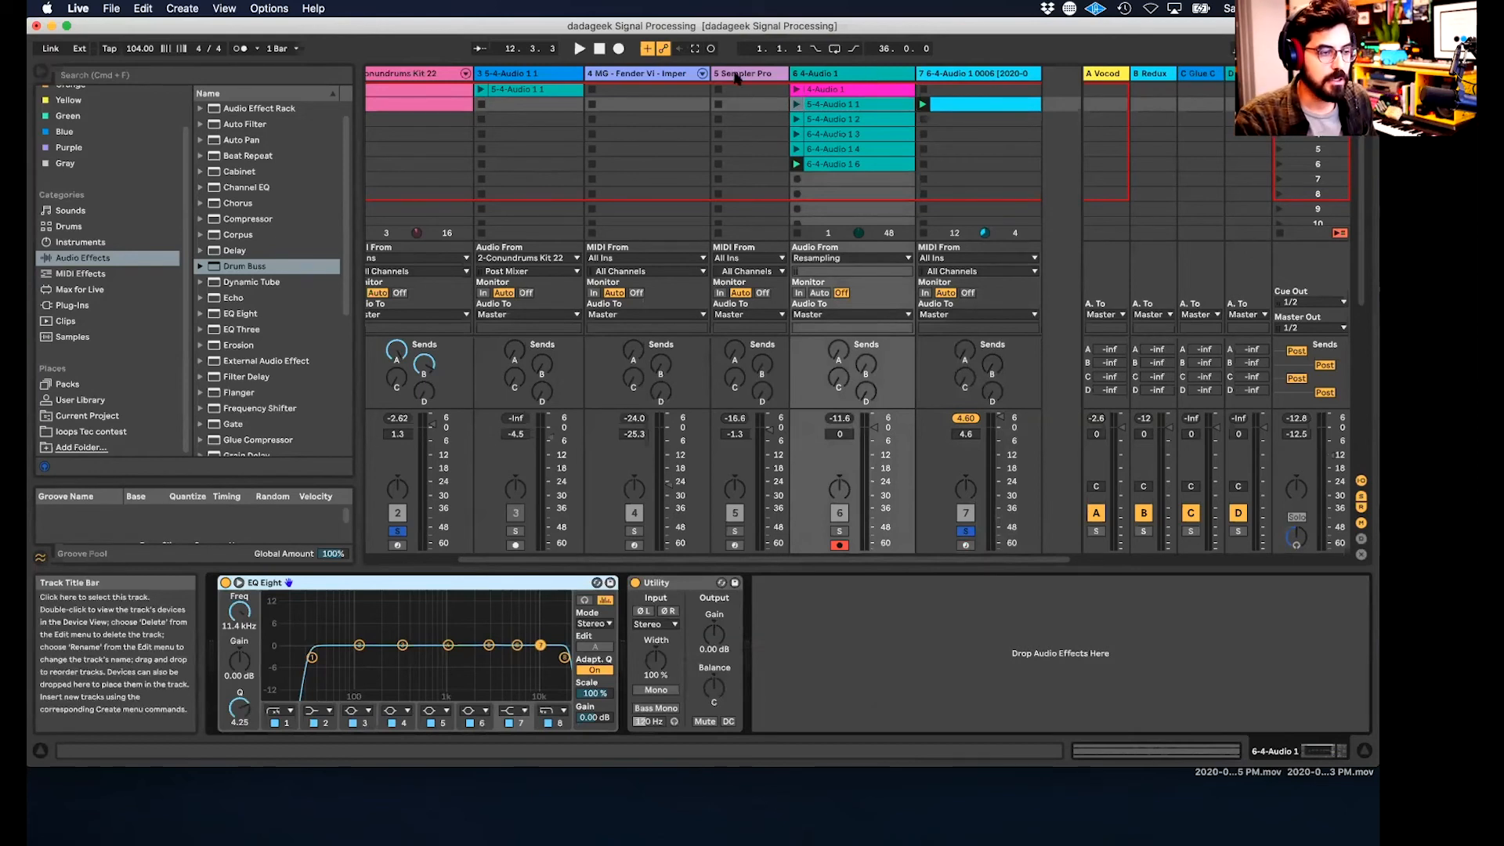
{"action": "left_click", "coordinate": [742, 73]}
{"action": "left_click_drag", "start_coordinate": [465, 275], "coordinate": [611, 237]}
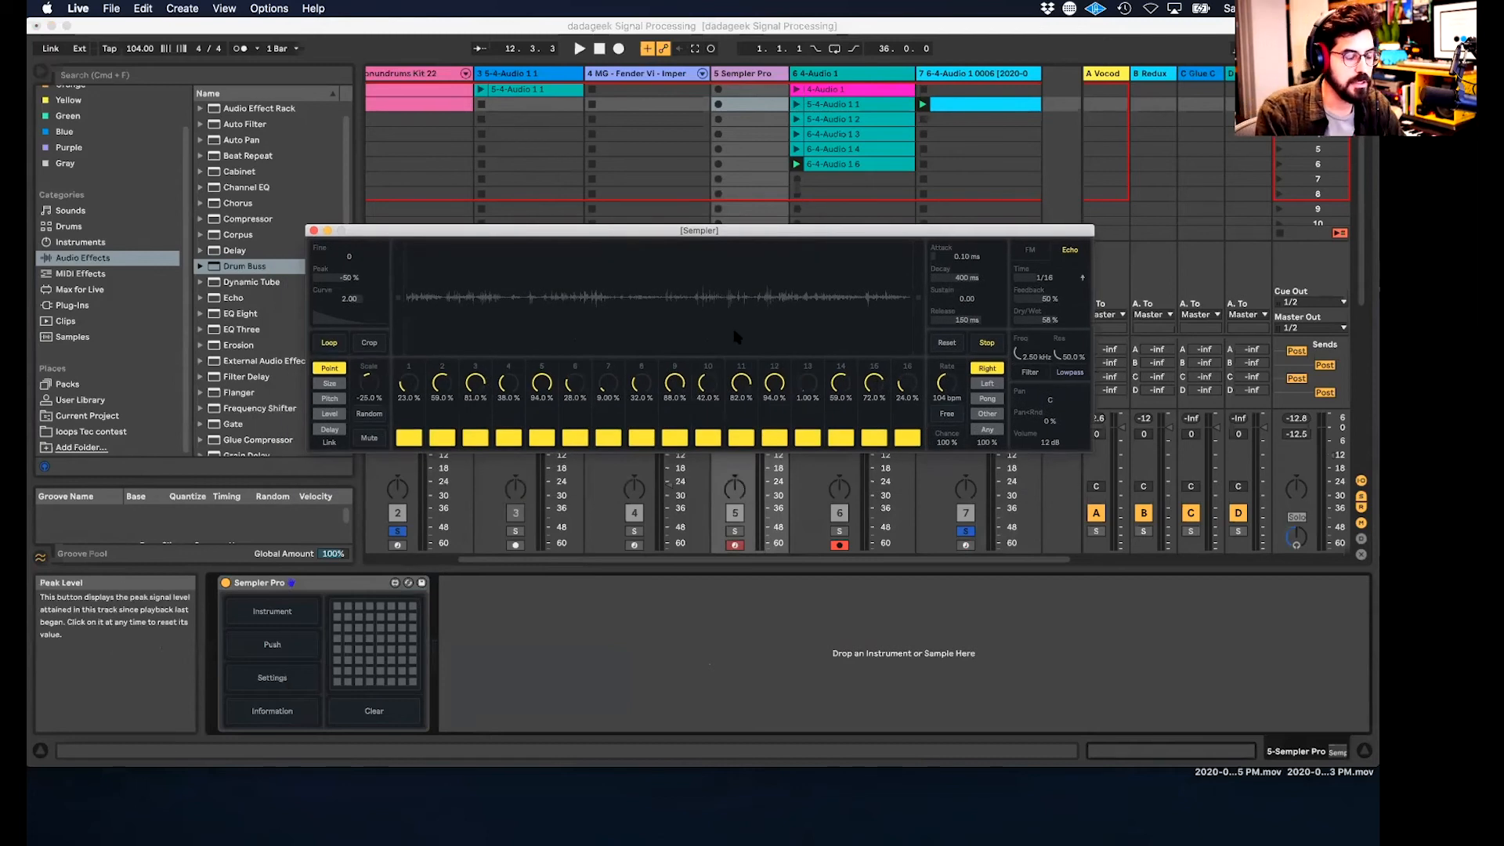
{"action": "left_click_drag", "start_coordinate": [715, 233], "coordinate": [814, 138]}
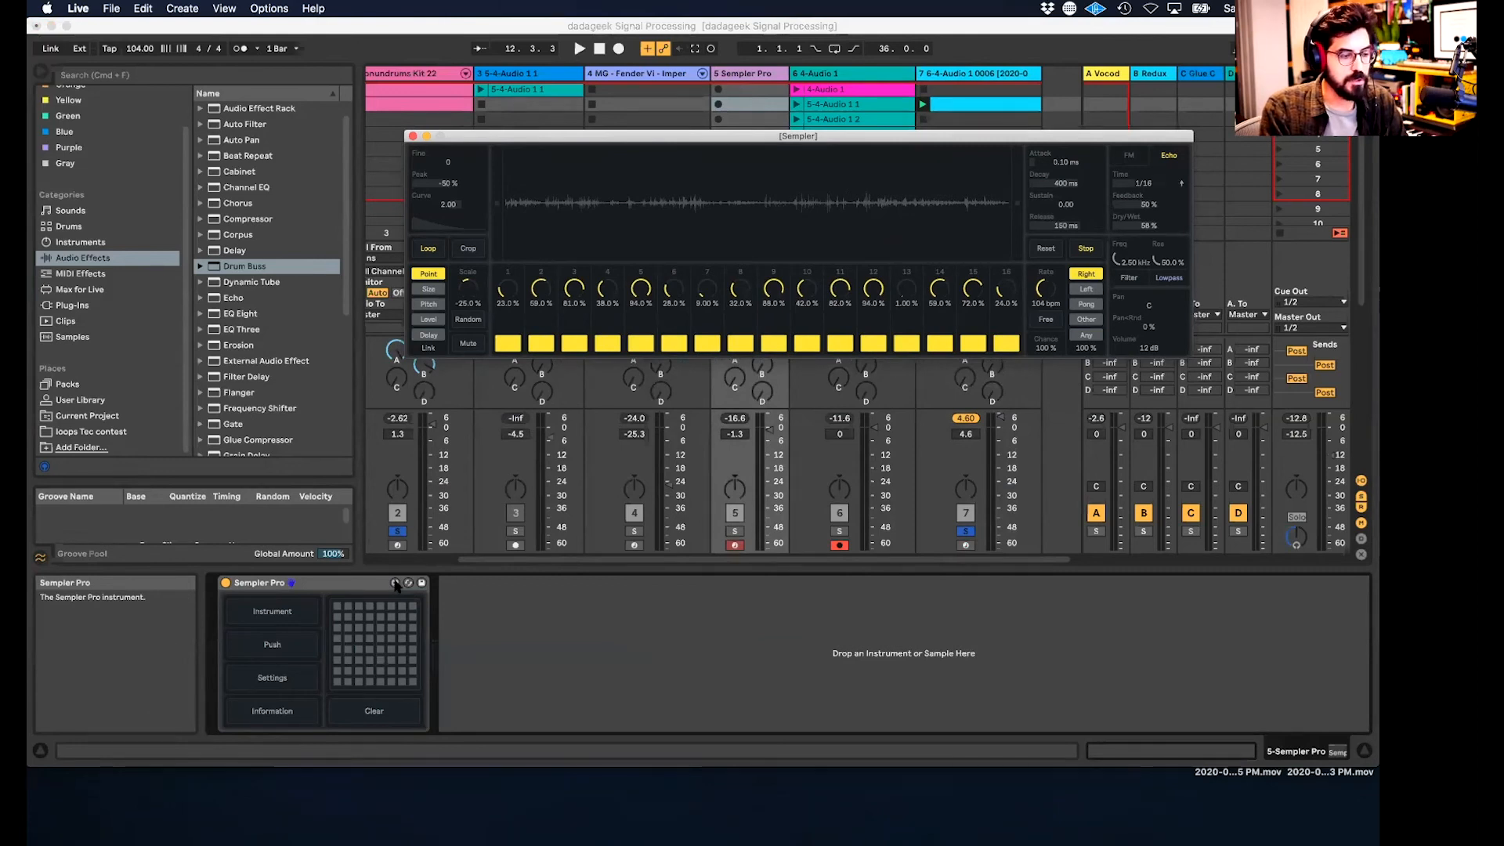
- Open the Sempler Pro device in the Max editor and enlarge and reposition the editor window
{"action": "left_click", "coordinate": [396, 583]}
{"action": "left_click", "coordinate": [395, 583]}
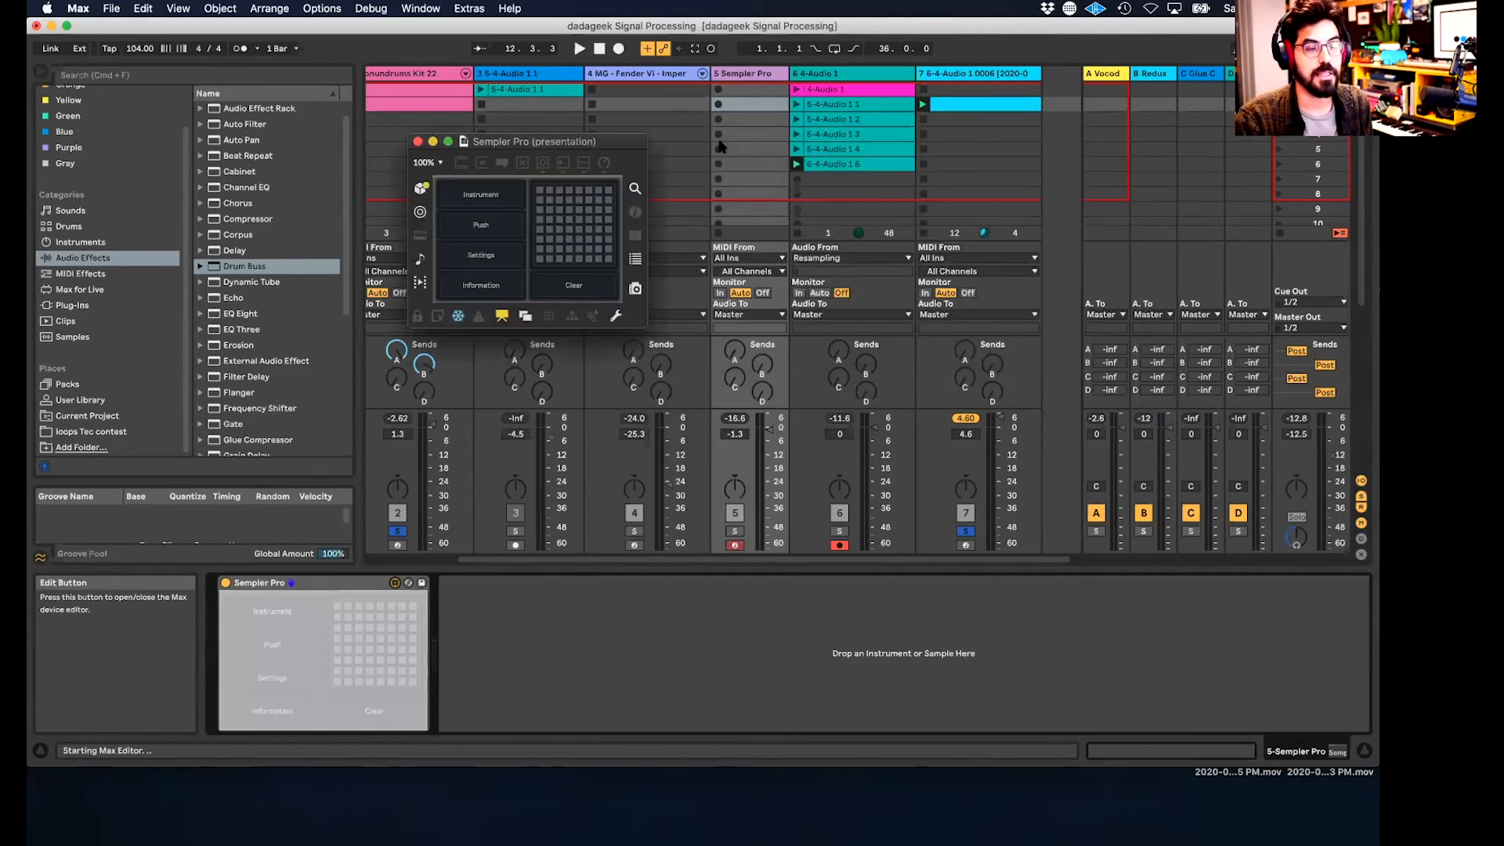
{"action": "left_click_drag", "start_coordinate": [643, 321], "coordinate": [1047, 565]}
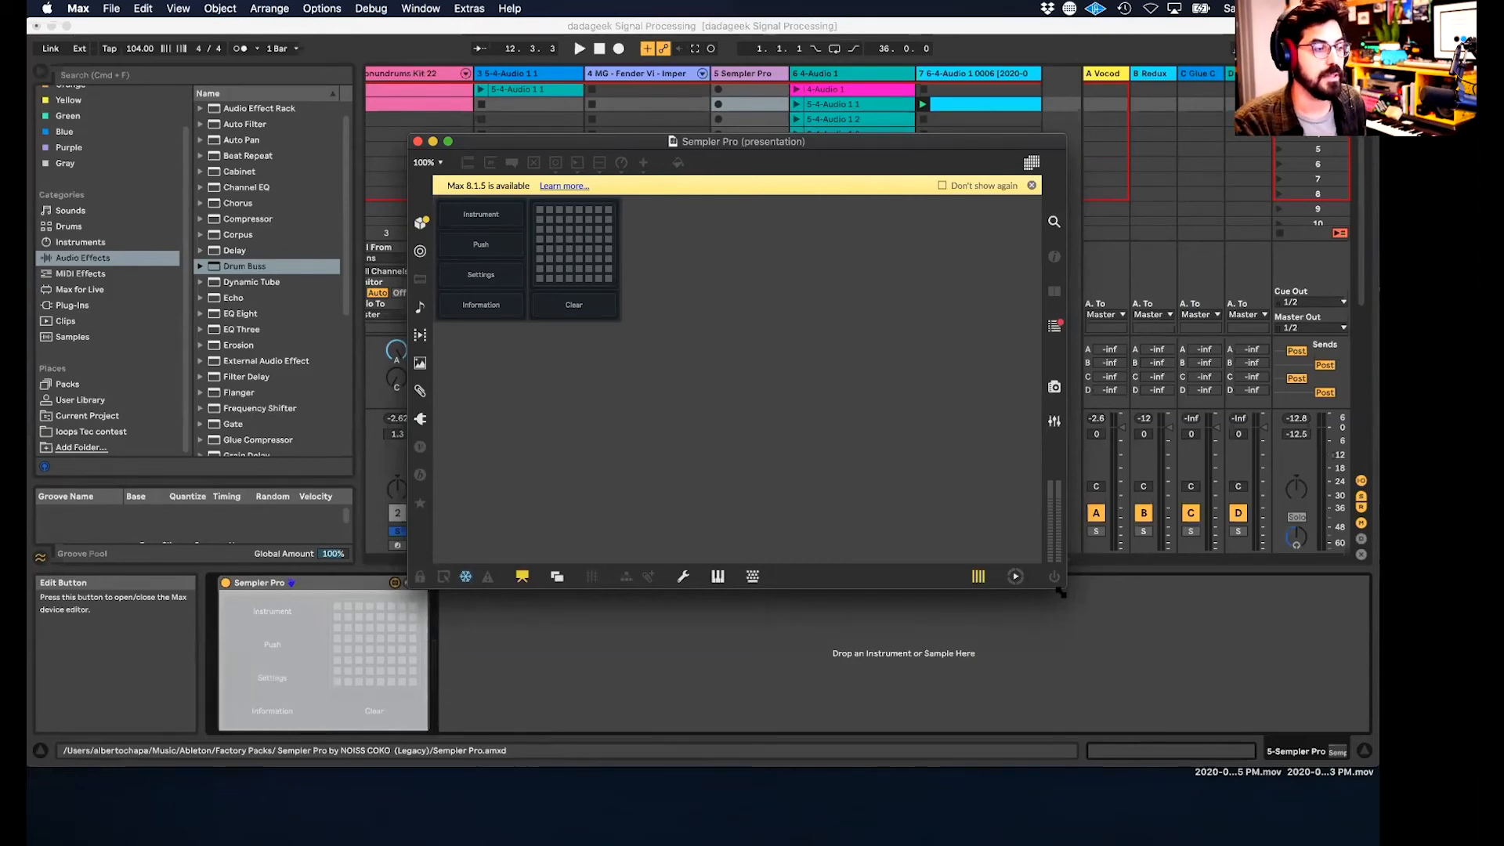
{"action": "left_click_drag", "start_coordinate": [754, 143], "coordinate": [703, 103]}
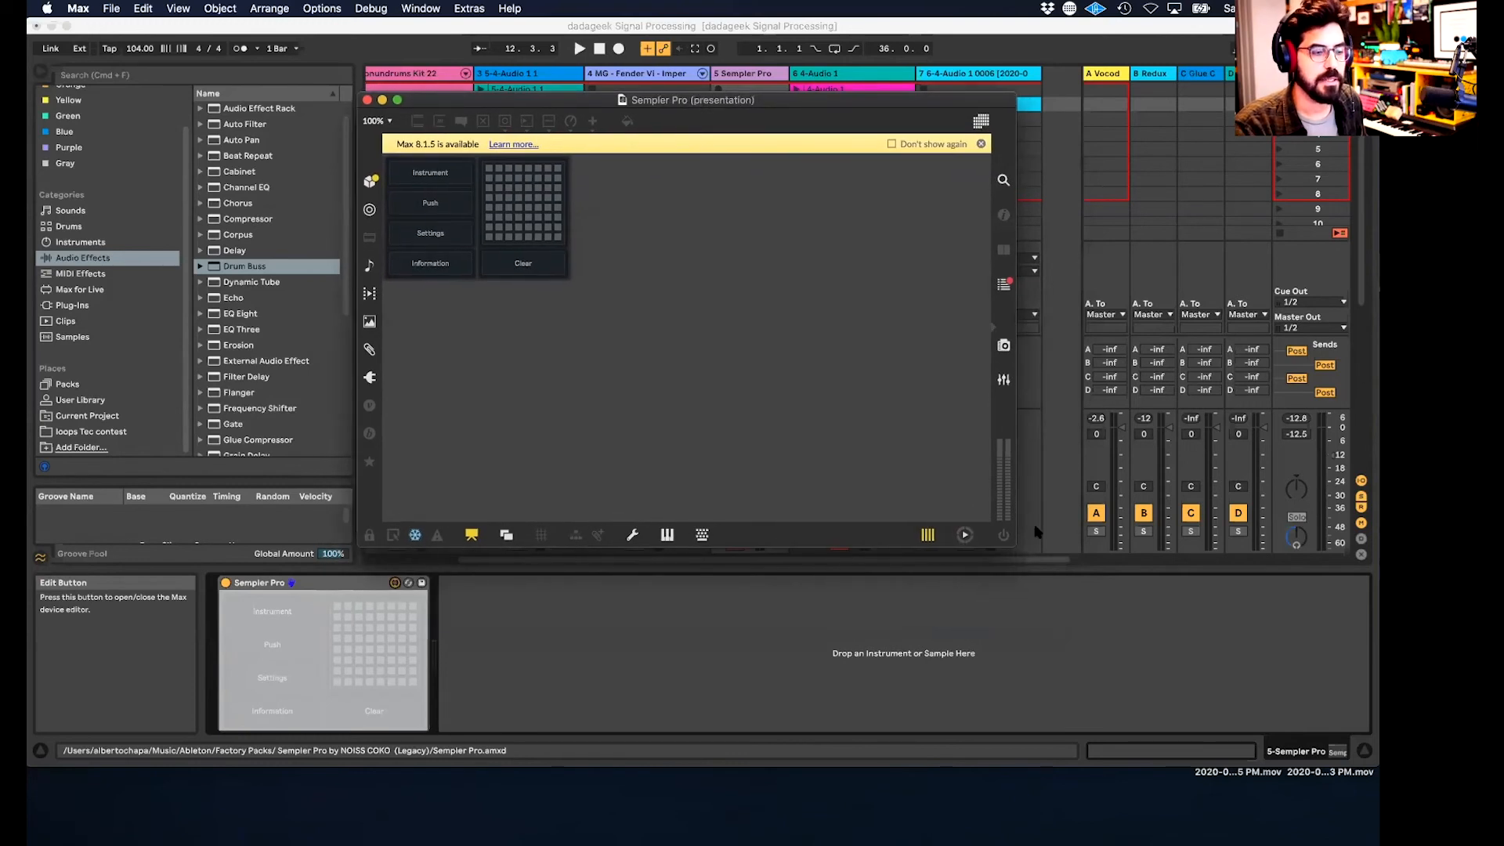
{"action": "left_click_drag", "start_coordinate": [1014, 540], "coordinate": [1109, 643]}
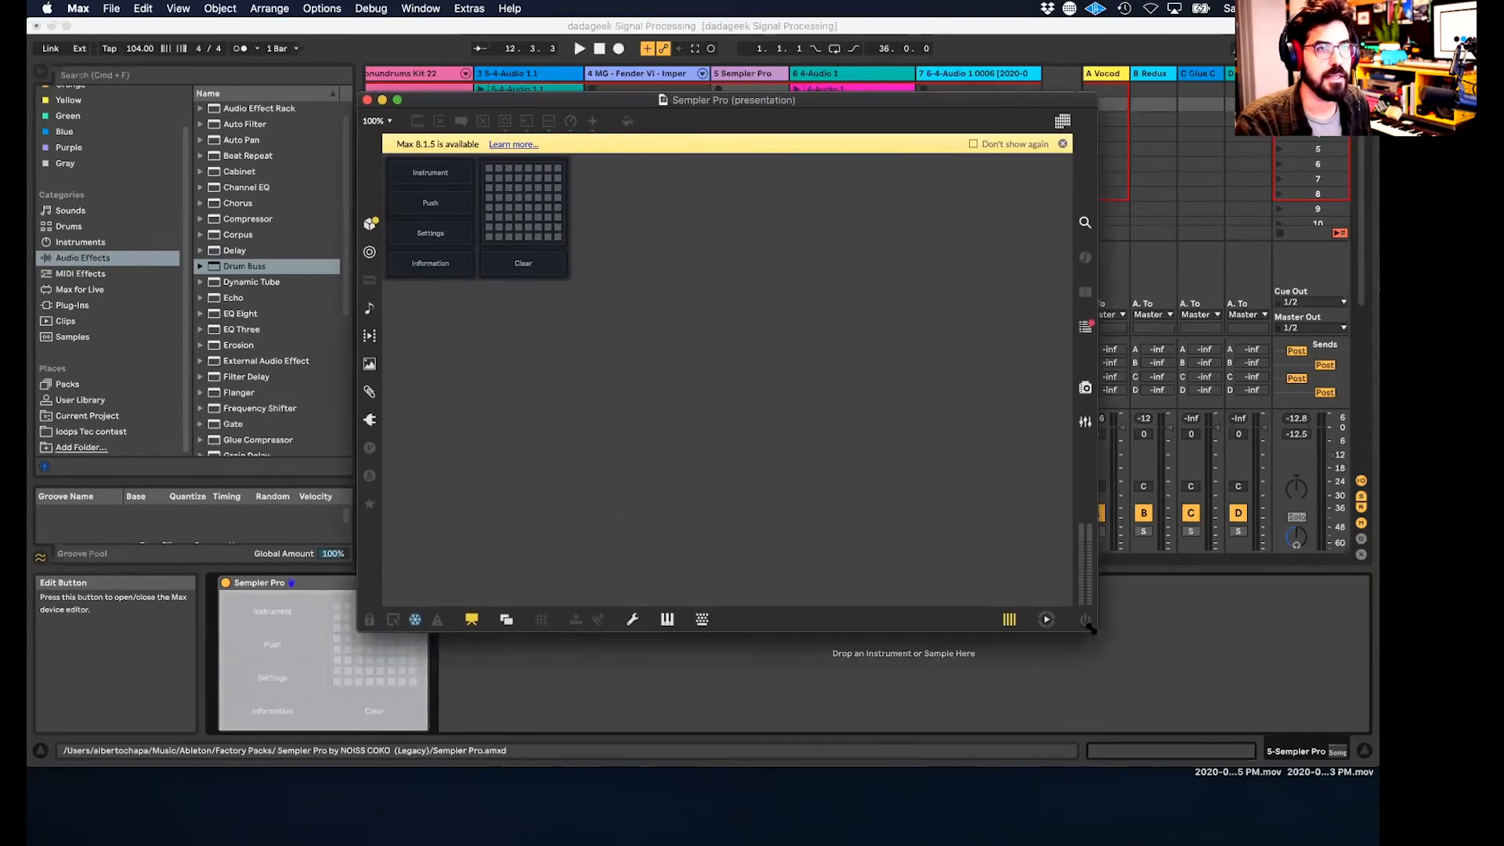
{"action": "left_click_drag", "start_coordinate": [539, 107], "coordinate": [487, 101]}
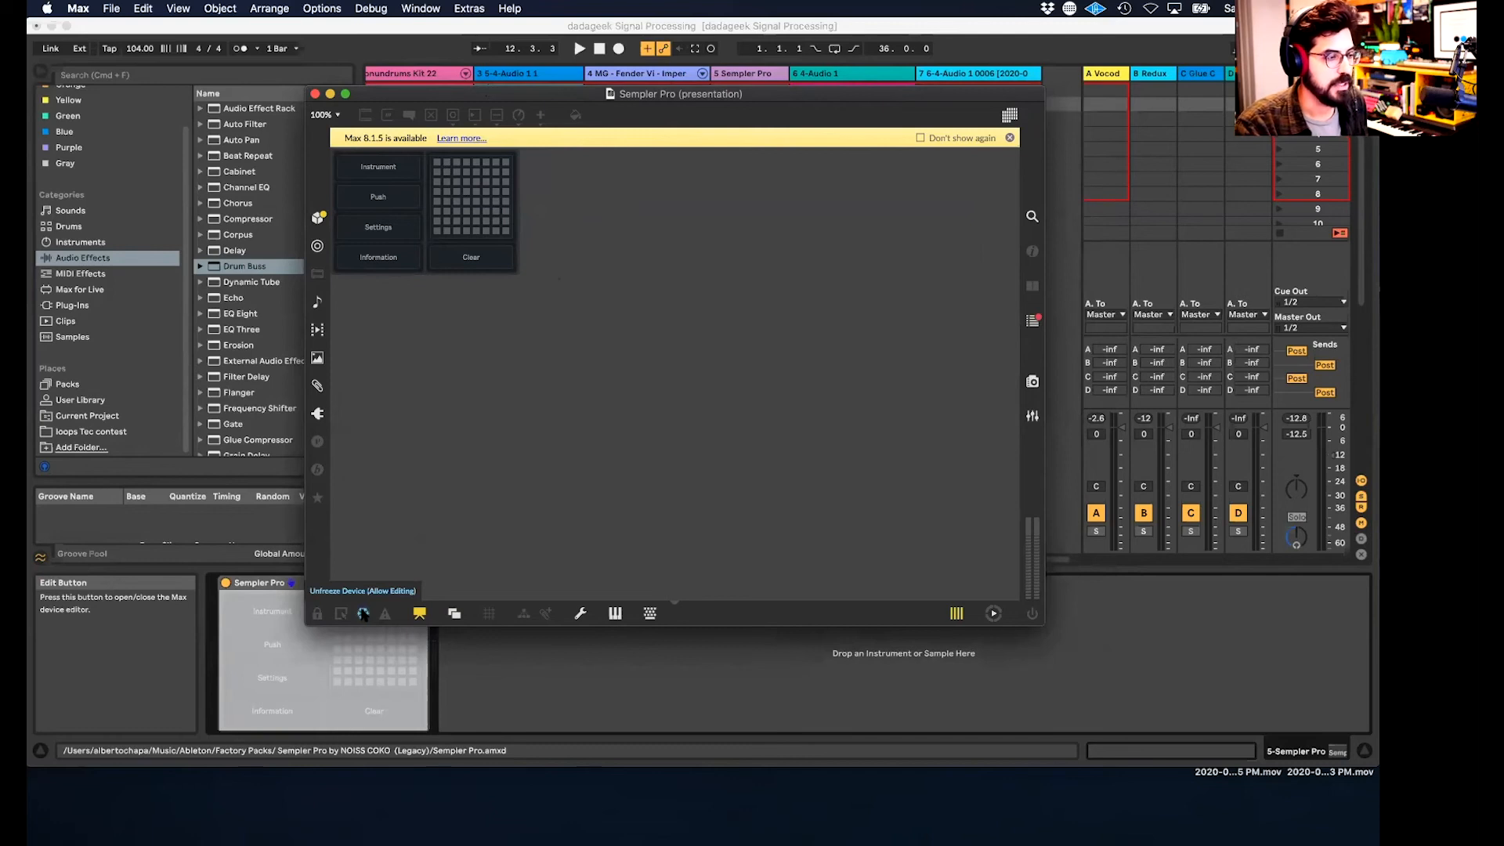
- Unfreeze the Sempler Pro device and switch it to patching mode, enlarging the window to examine the whole patch
{"action": "left_click", "coordinate": [364, 615]}
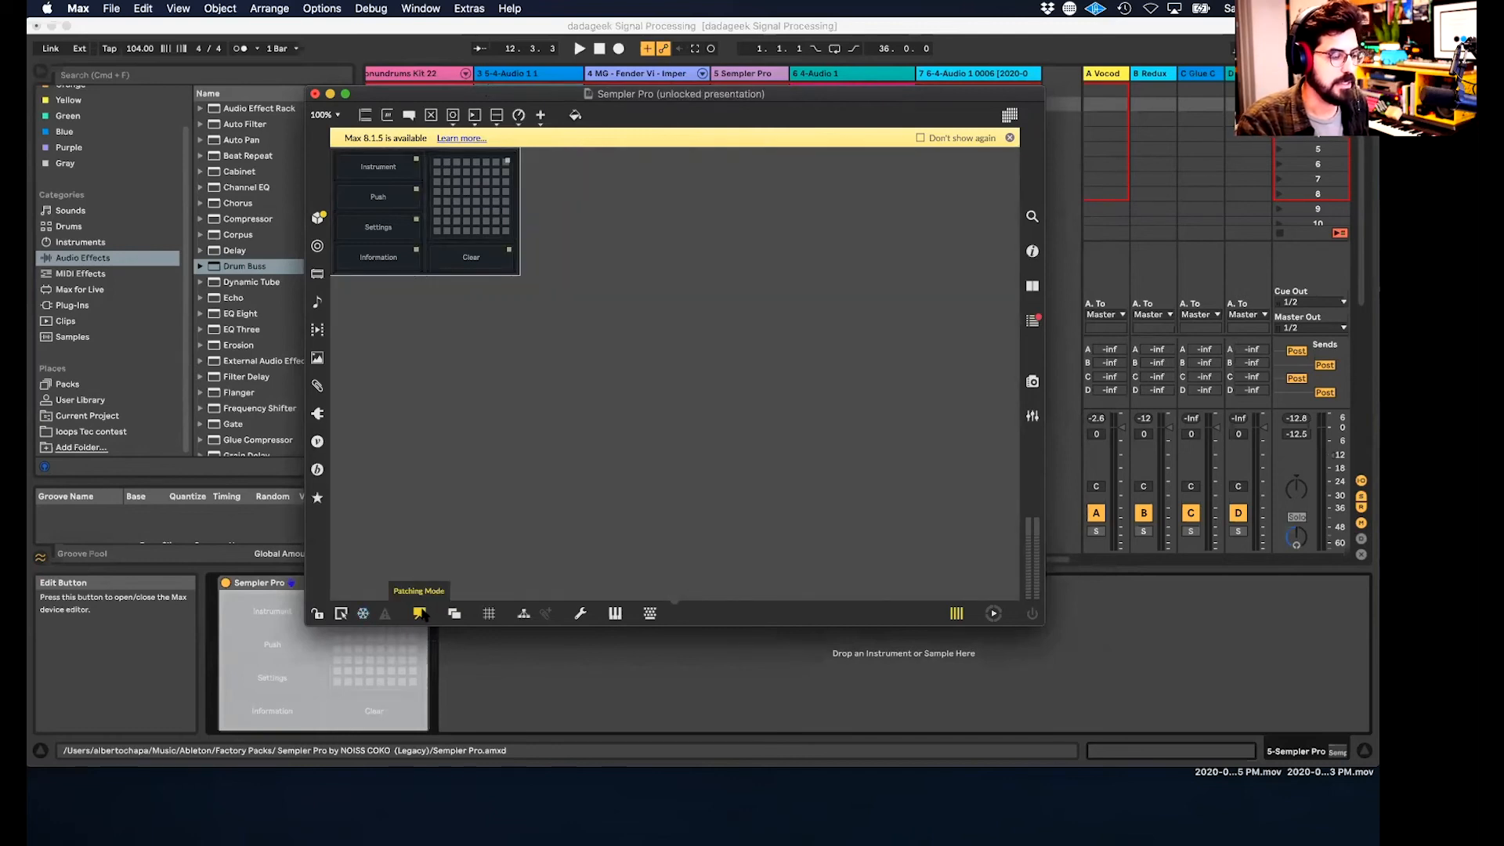
{"action": "left_click", "coordinate": [421, 613]}
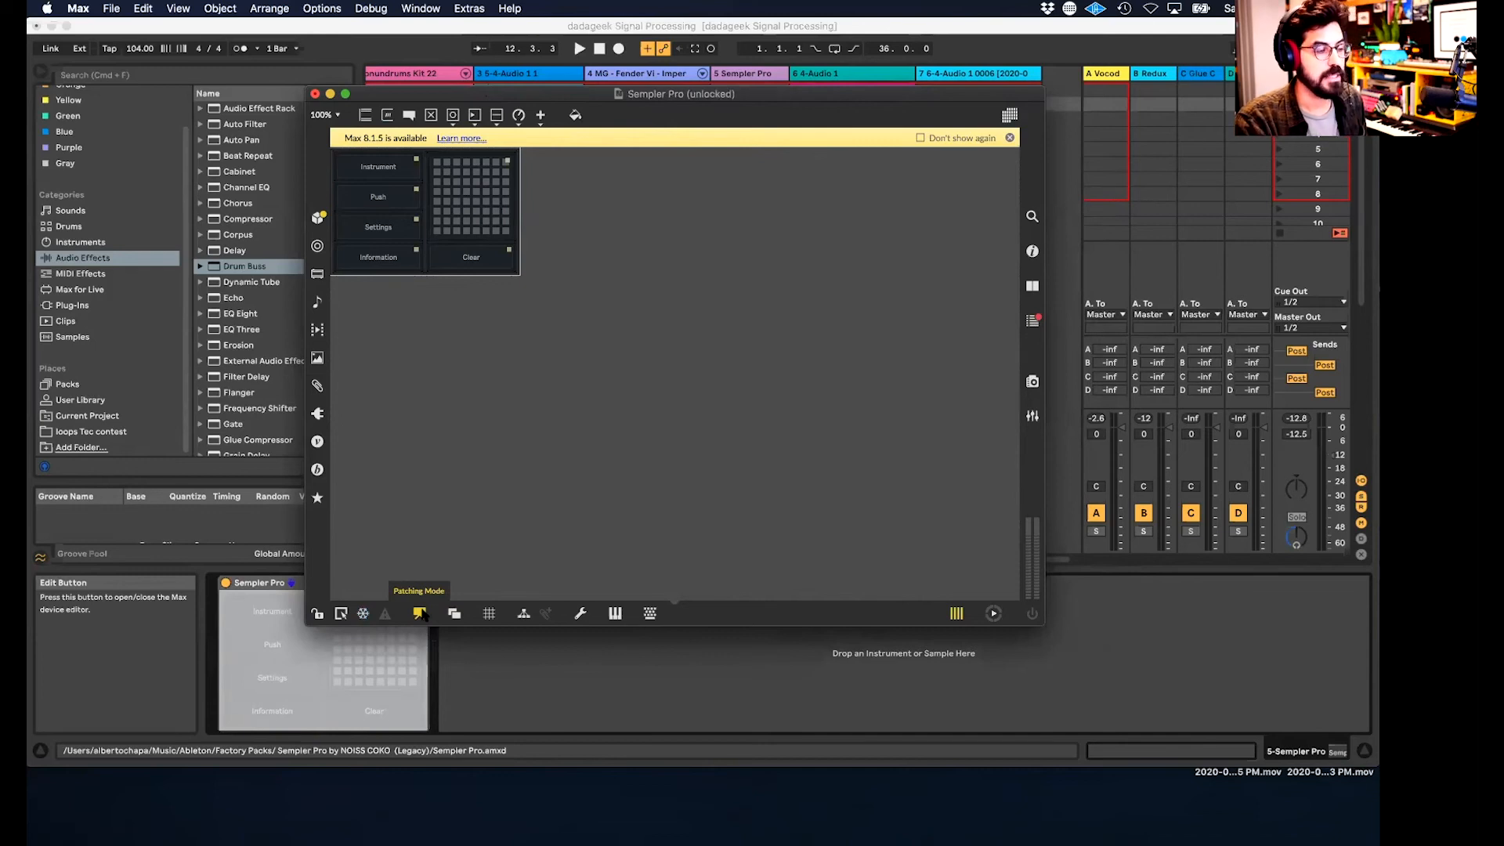
{"action": "left_click_drag", "start_coordinate": [1136, 671], "coordinate": [1330, 770]}
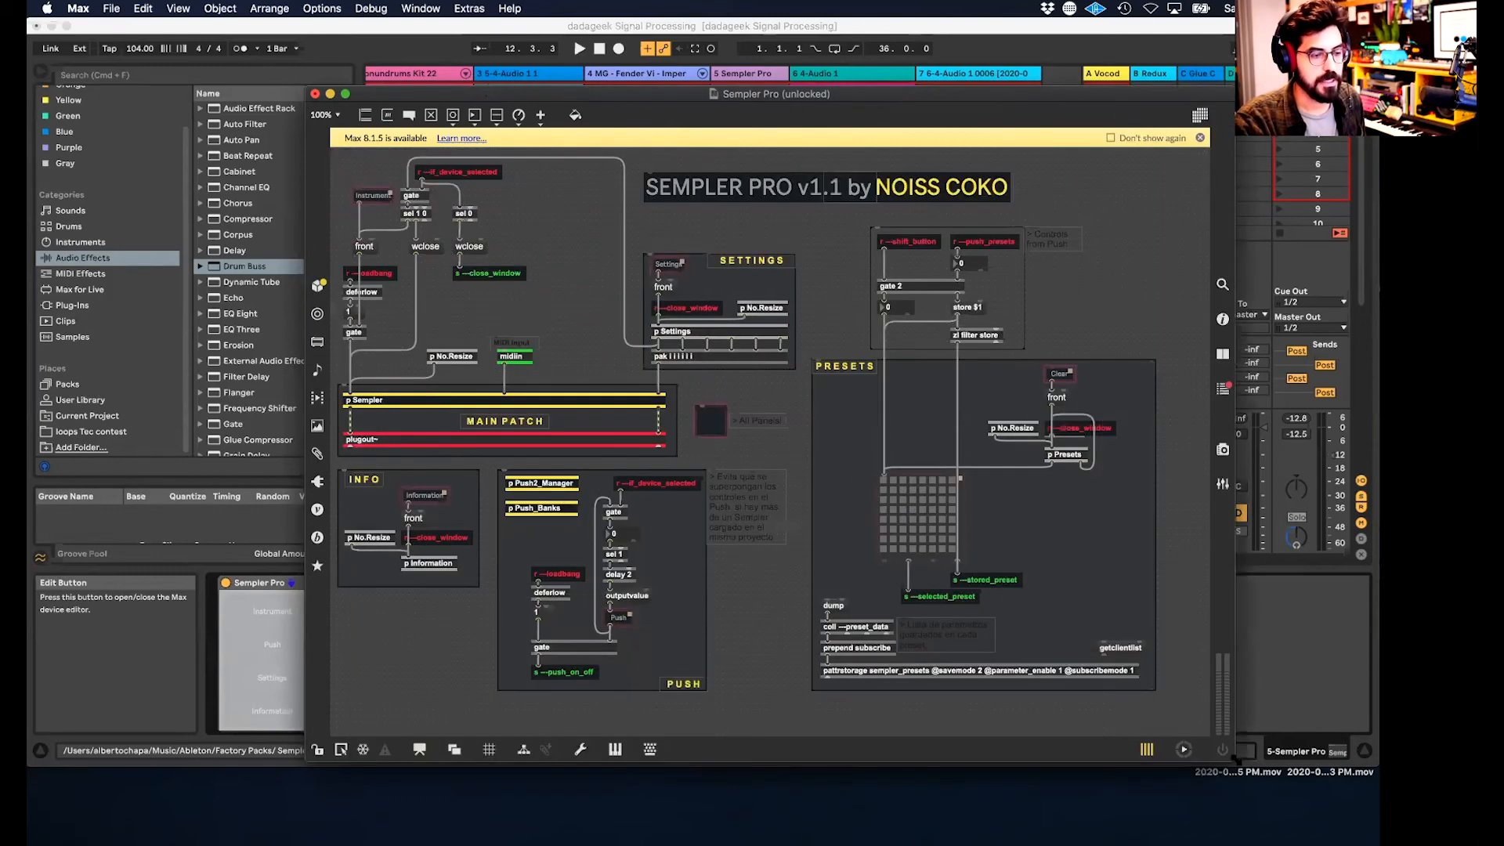
{"action": "left_click_drag", "start_coordinate": [1005, 98], "coordinate": [890, 40]}
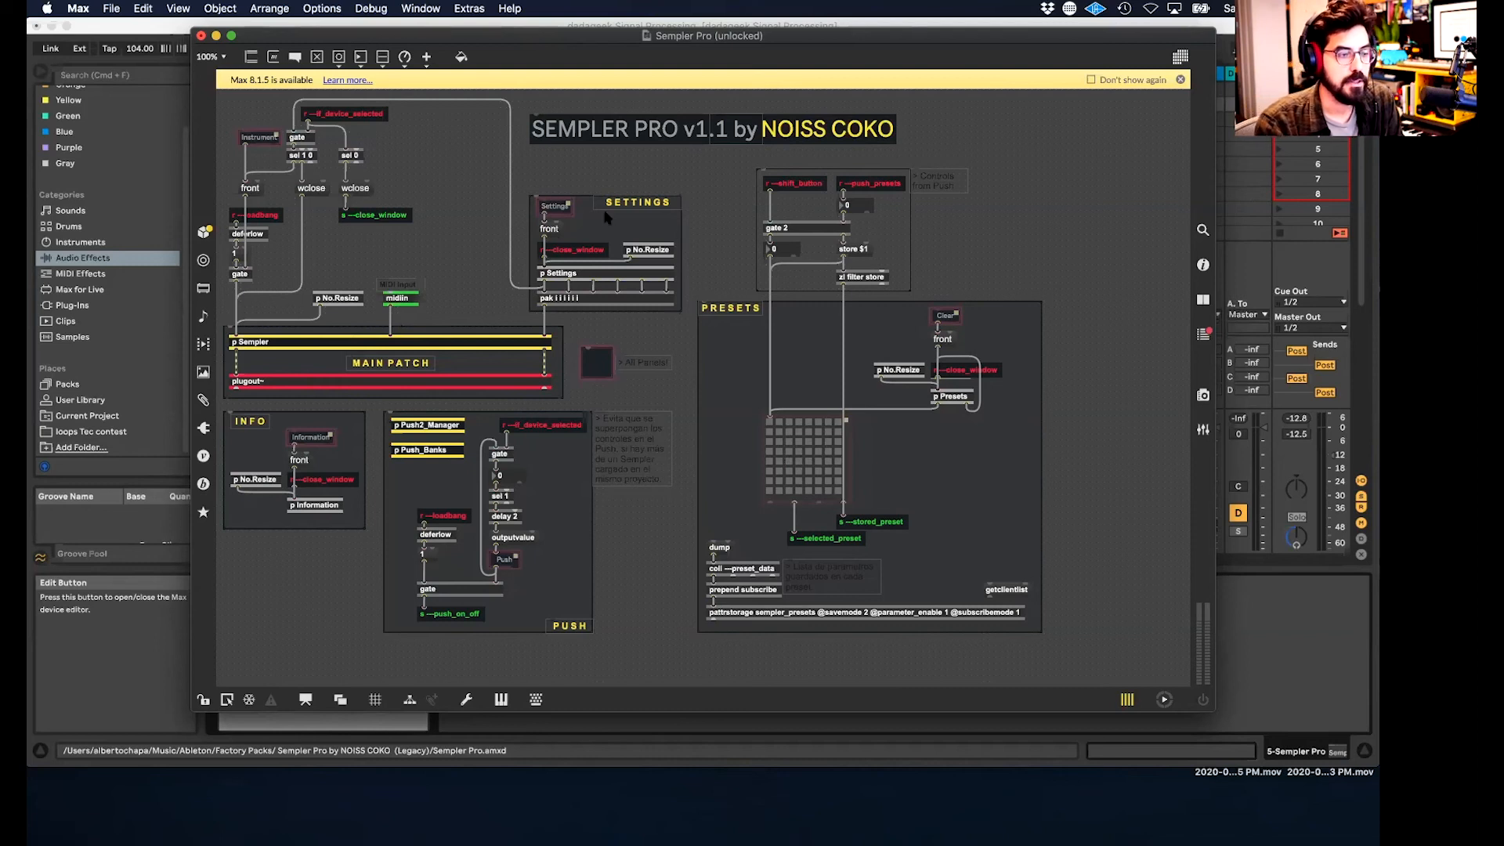
- Try moving the close_window send object down and back in the patch, and close the Max editor without saving
{"action": "left_click", "coordinate": [382, 219]}
{"action": "left_click_drag", "start_coordinate": [382, 220], "coordinate": [379, 244]}
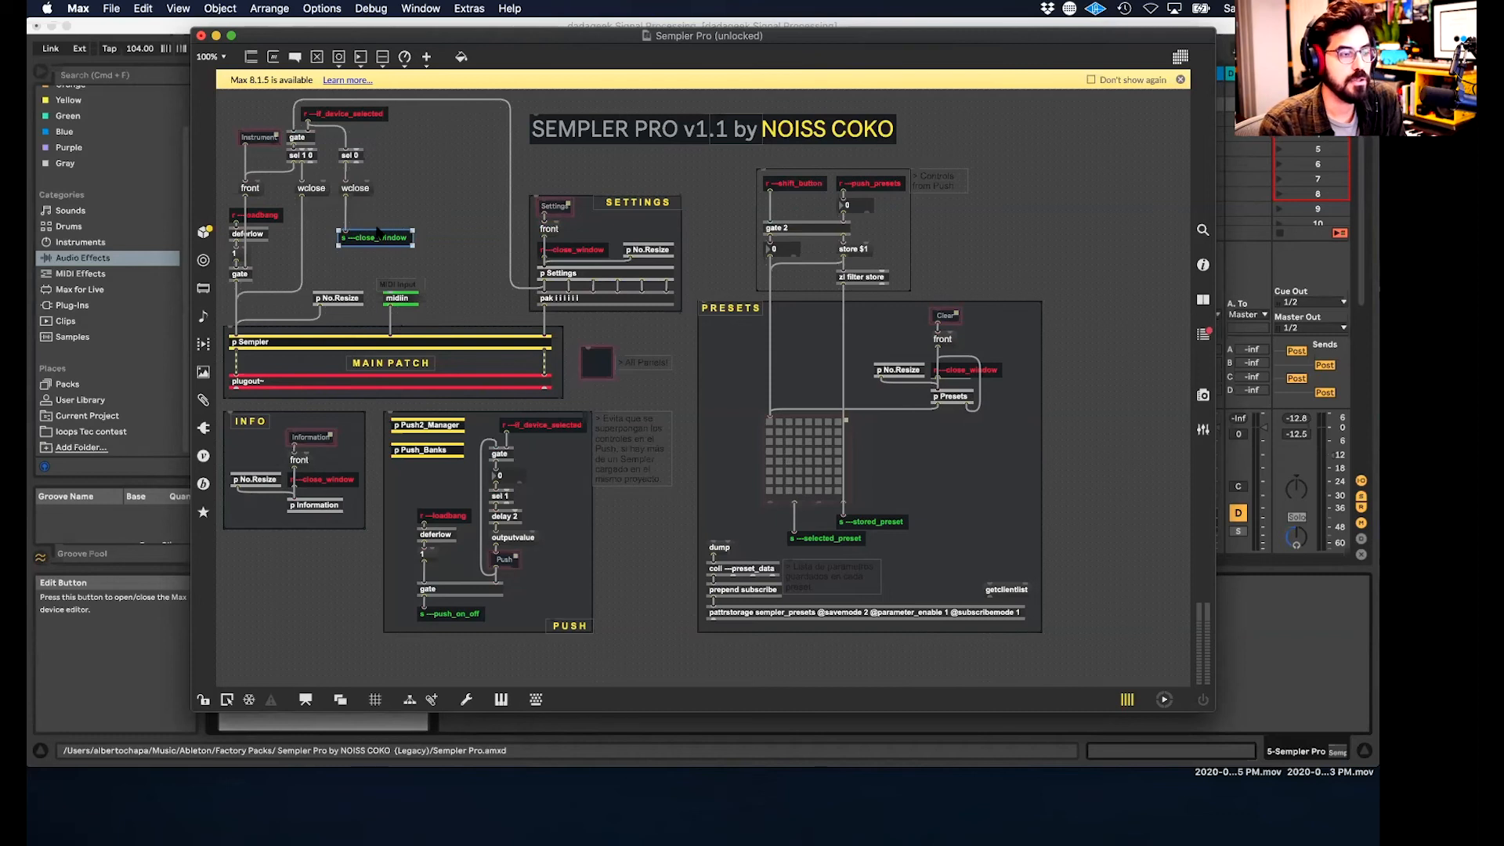
{"action": "left_click_drag", "start_coordinate": [366, 238], "coordinate": [368, 222]}
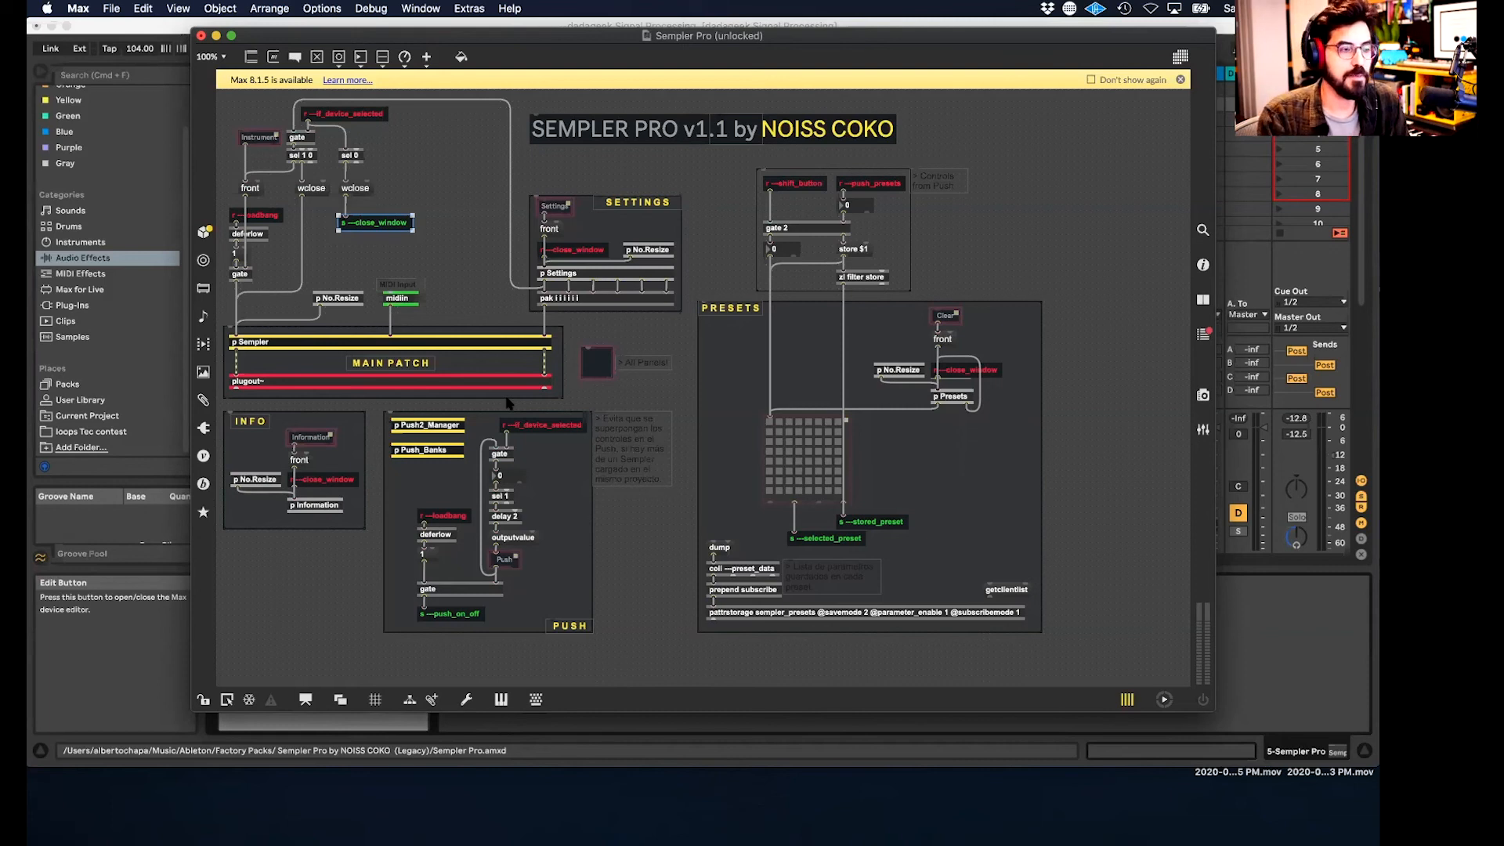
{"action": "left_click", "coordinate": [201, 36]}
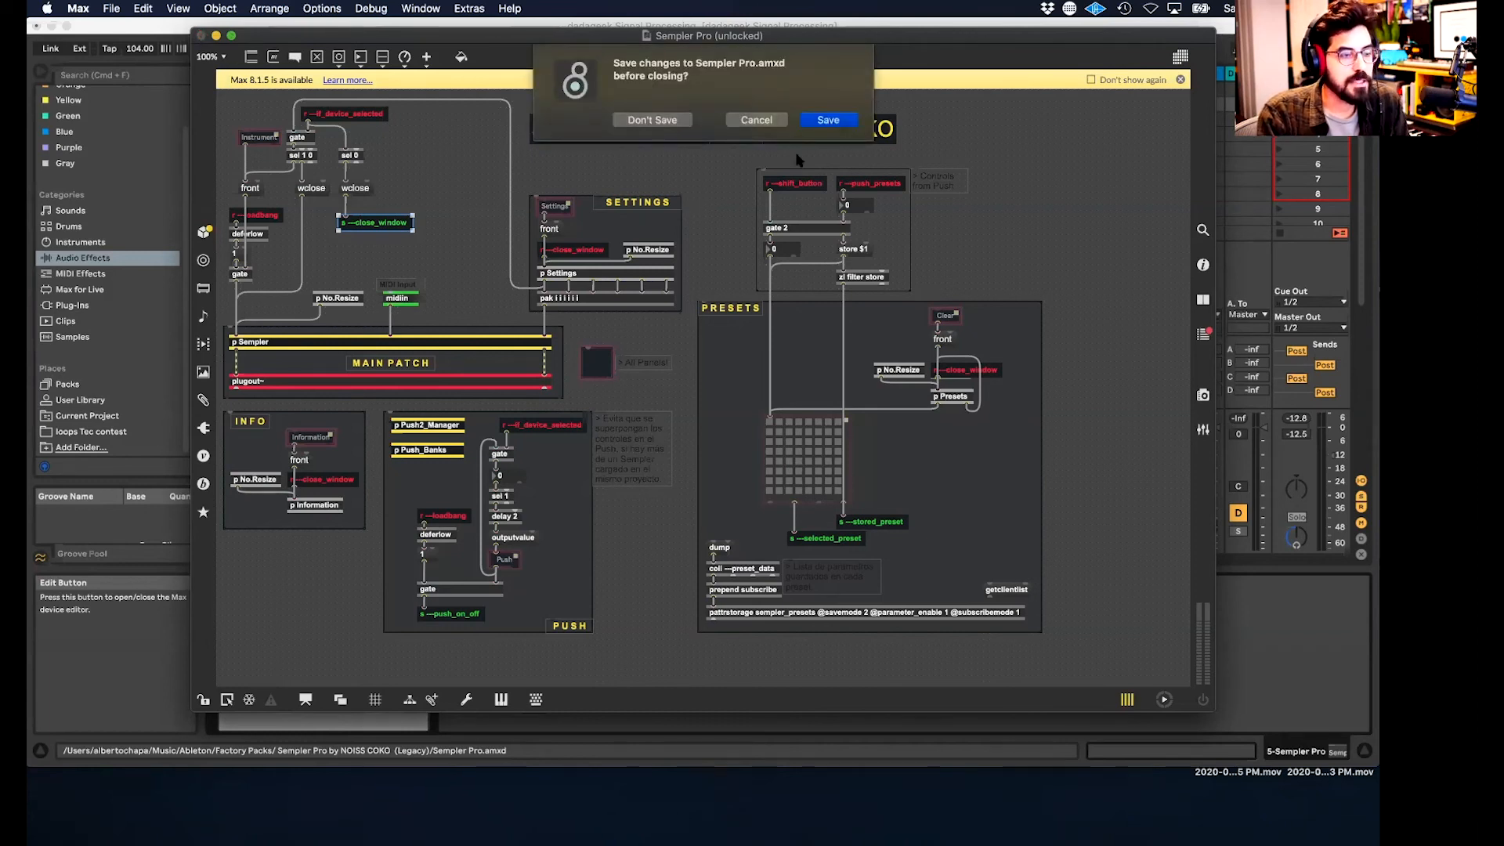
{"action": "left_click", "coordinate": [688, 124]}
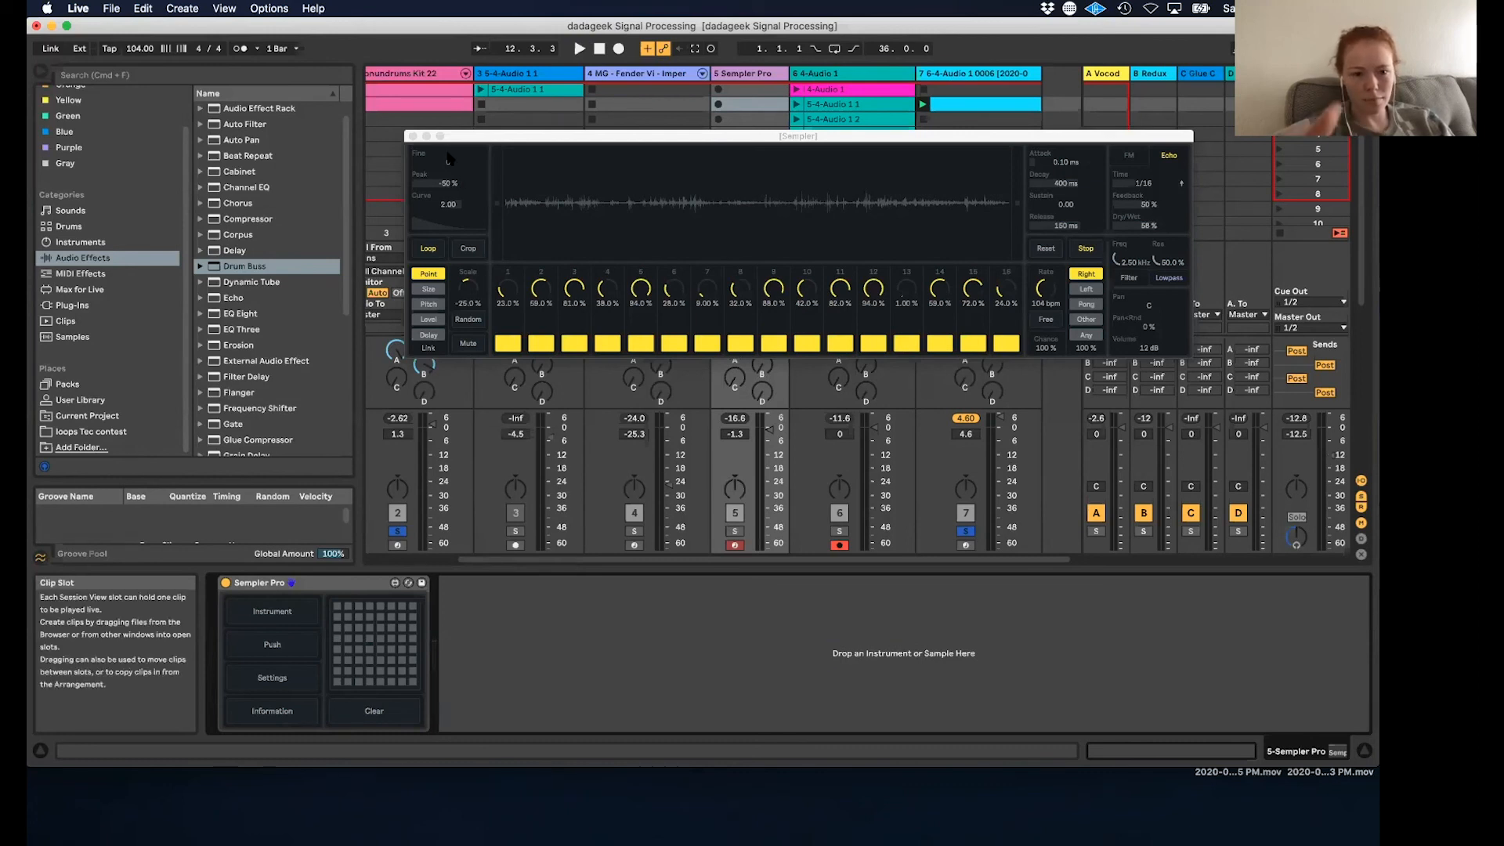
- Close the floating Sempler window, show track 7's devices and widen that track's column slightly
{"action": "left_click", "coordinate": [413, 137]}
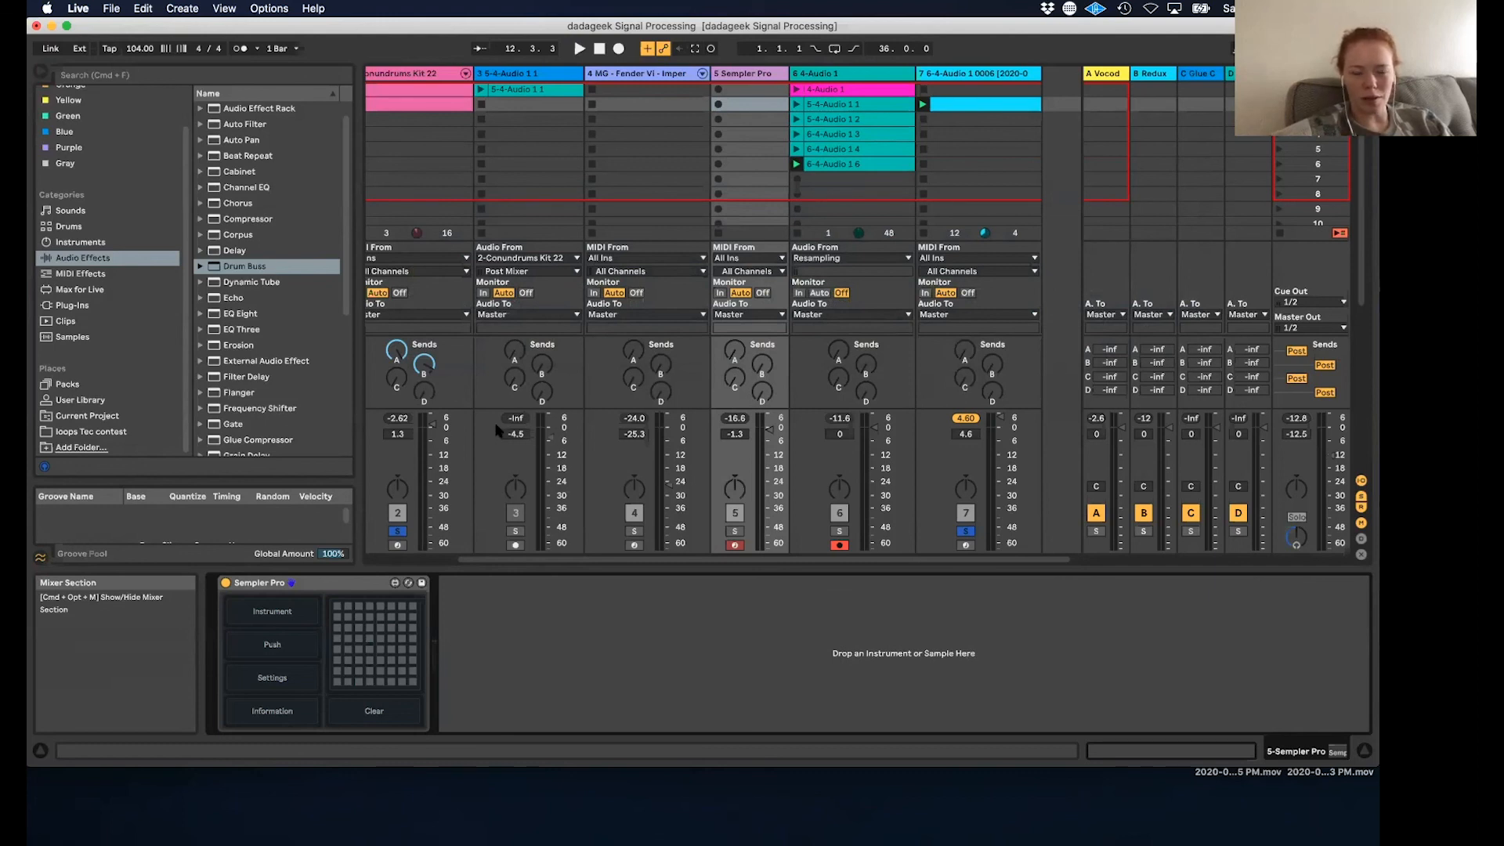
{"action": "left_click", "coordinate": [1035, 73]}
{"action": "mouse_move", "coordinate": [1036, 74]}
{"action": "left_mouse_down"}
{"action": "mouse_move", "coordinate": [1067, 74]}
{"action": "mouse_move", "coordinate": [1051, 73]}
{"action": "left_mouse_up"}
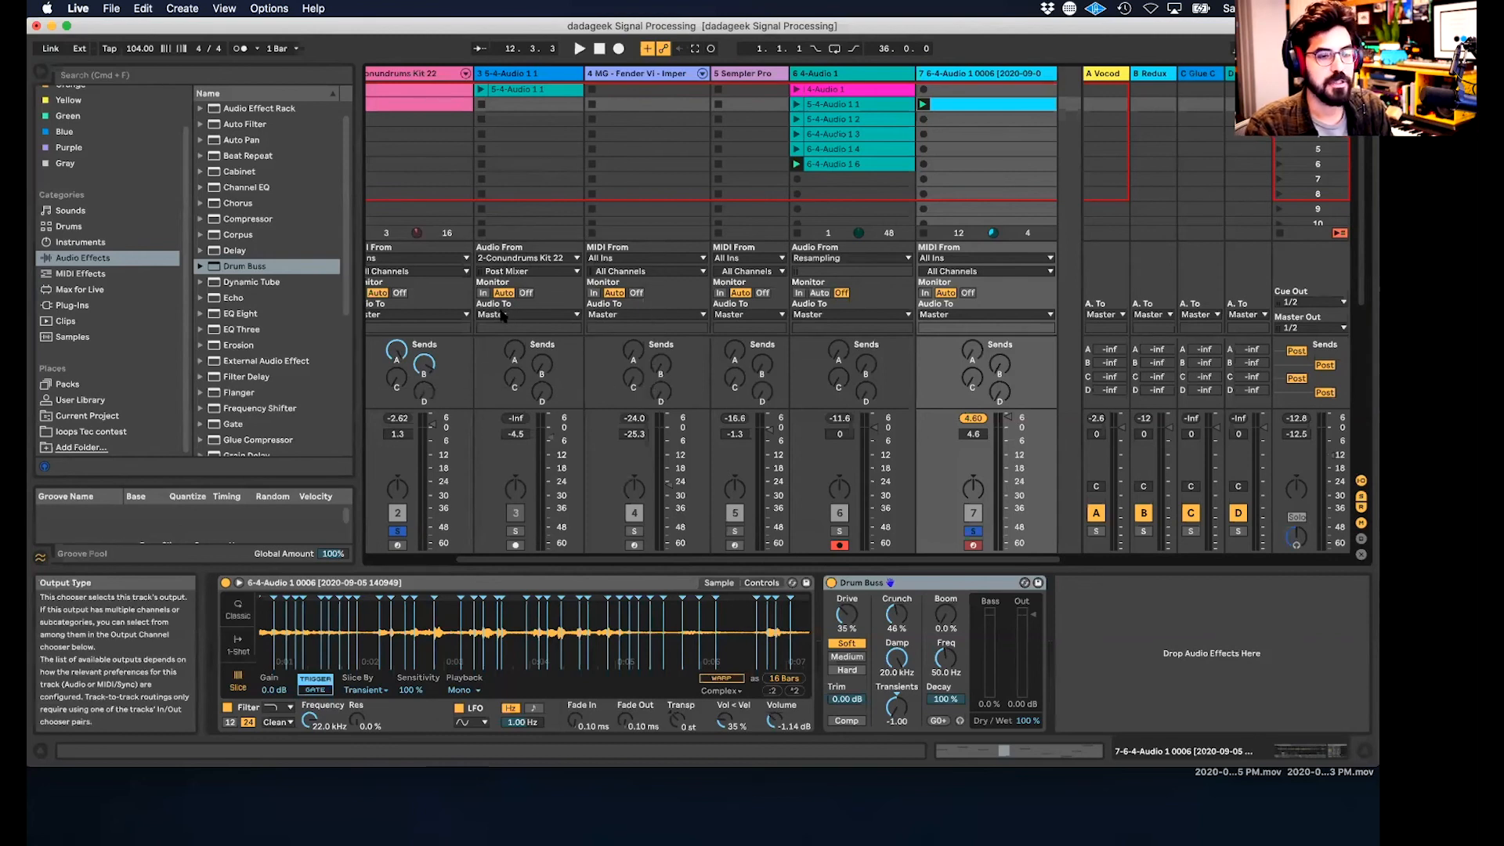
{"action": "scroll", "coordinate": [720, 156], "scroll_direction": "down", "scroll_amount": 5}
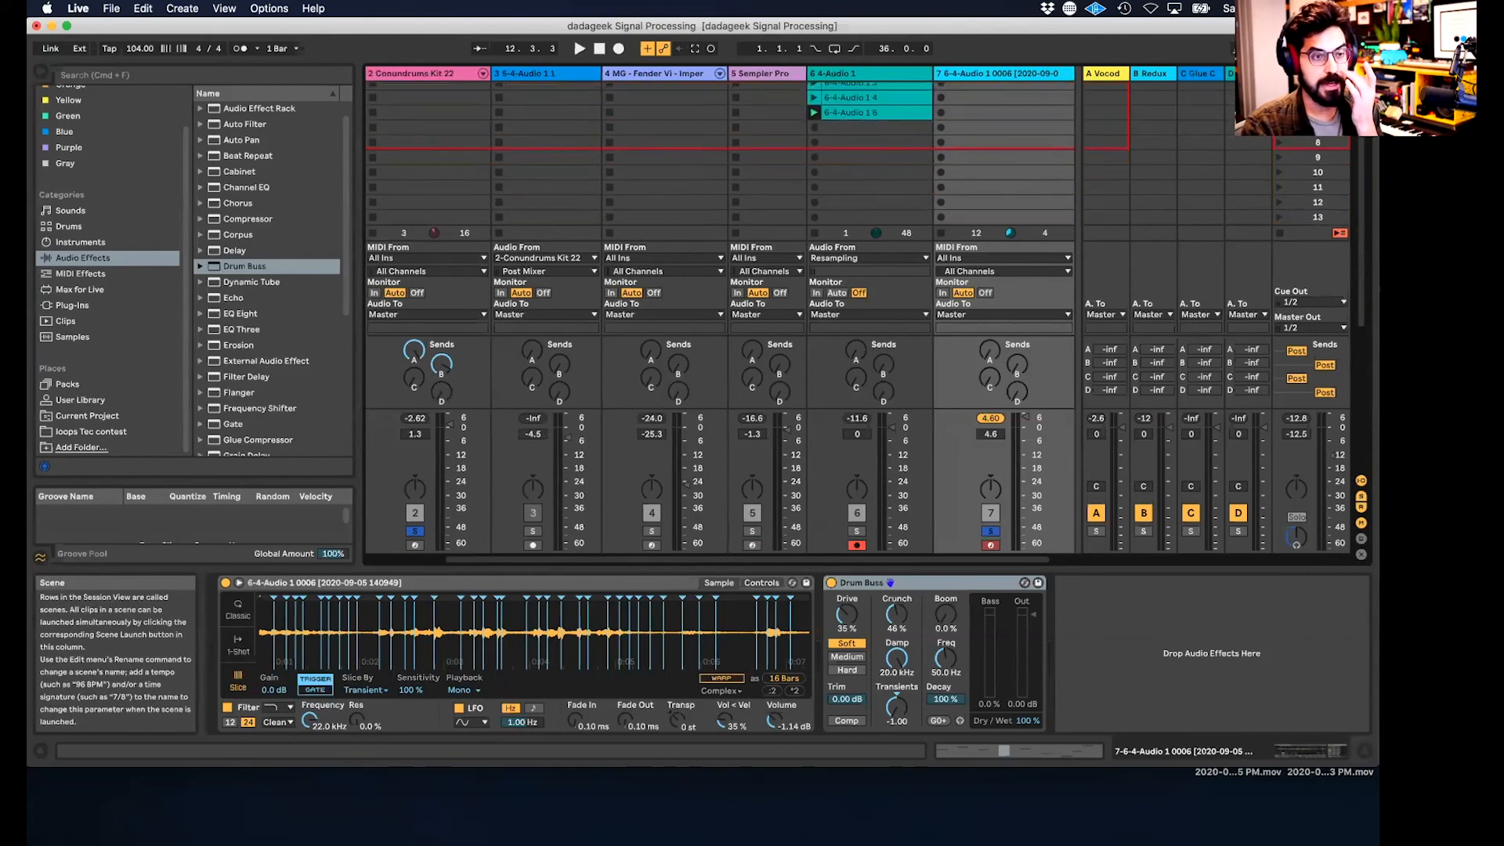
{"action": "scroll", "coordinate": [721, 157], "scroll_direction": "up", "scroll_amount": 5}
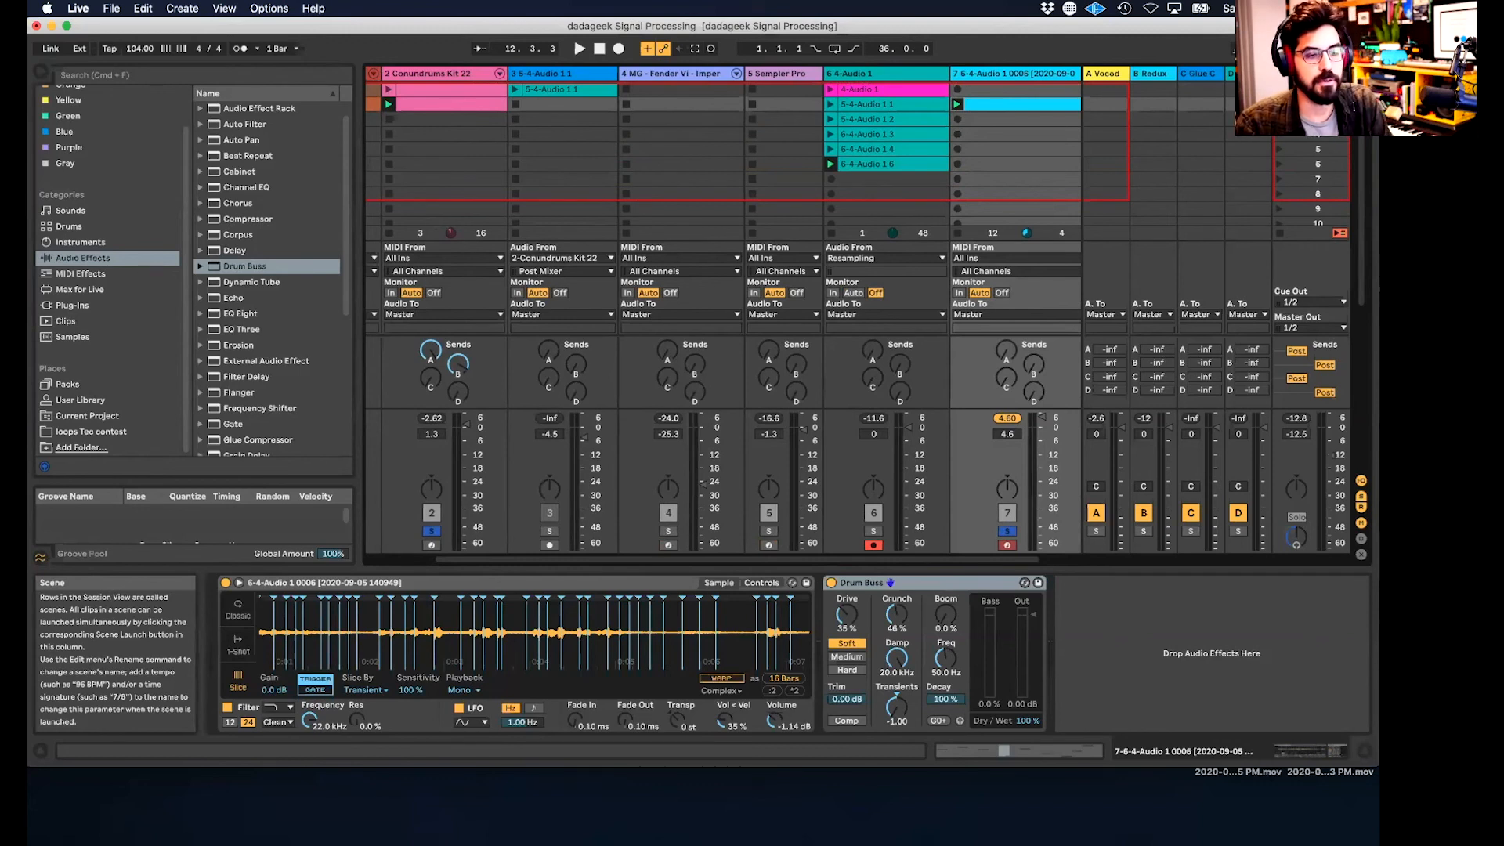
- Review the devices on the Sempler Pro, Fender Vi - Imperfect Plucker and sliced Simpler tracks
{"action": "scroll", "coordinate": [1018, 149], "scroll_direction": "right", "scroll_amount": 2}
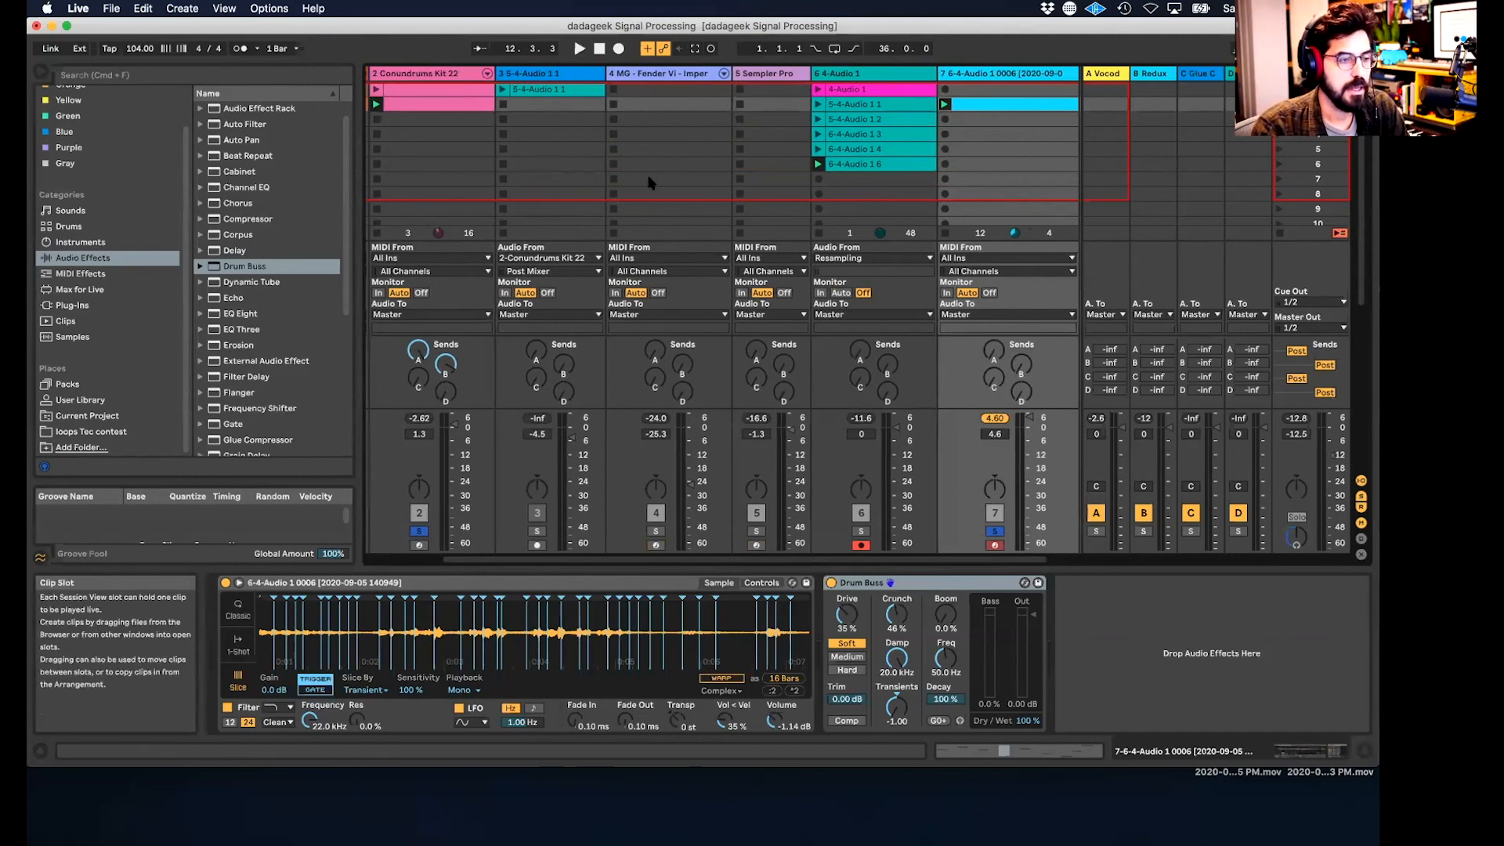
{"action": "left_click", "coordinate": [768, 105]}
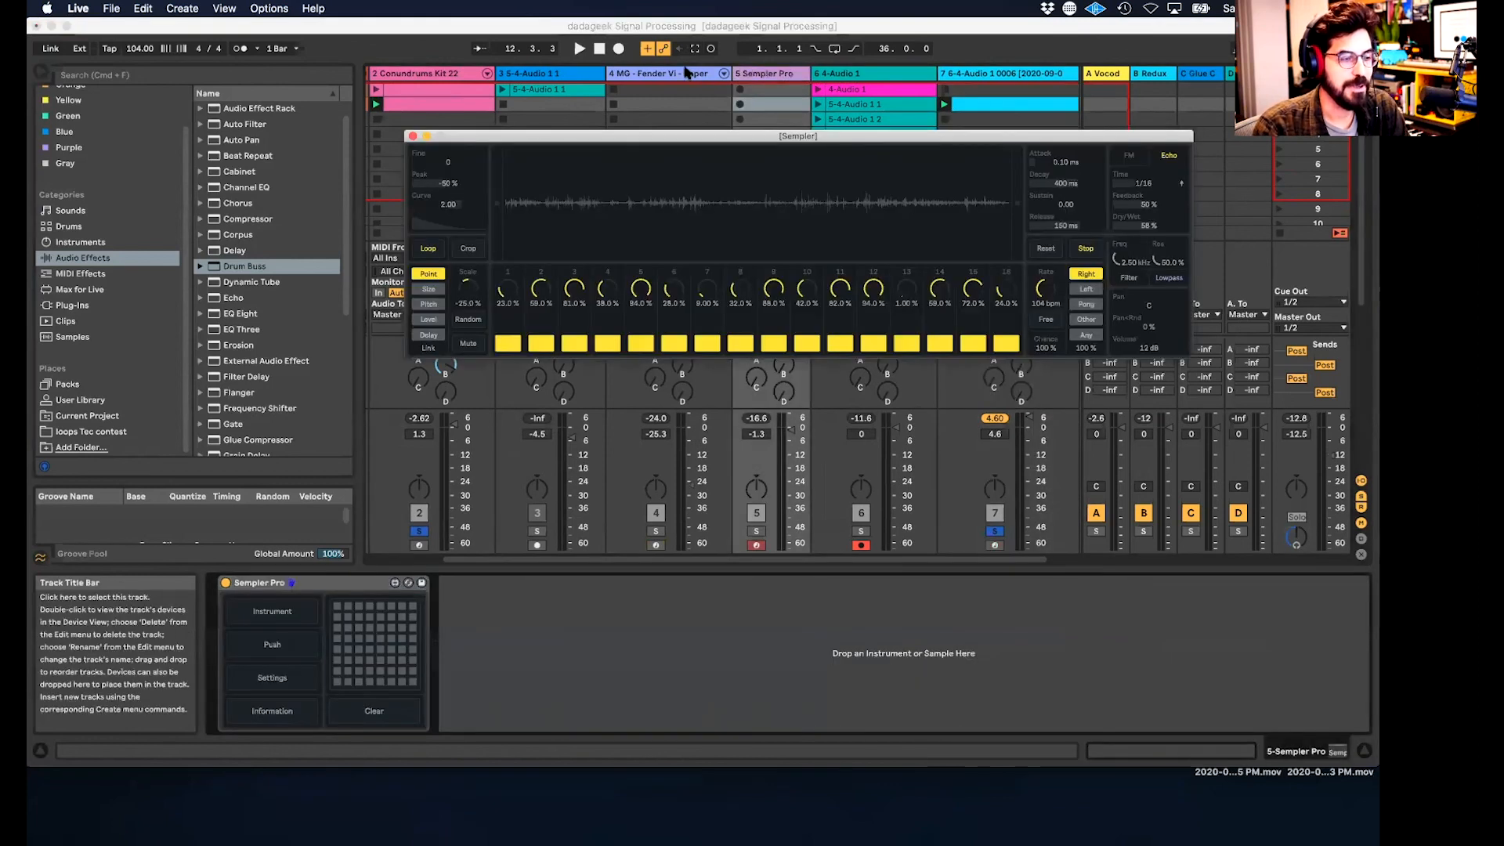
{"action": "left_click", "coordinate": [686, 72]}
{"action": "left_click", "coordinate": [1006, 72]}
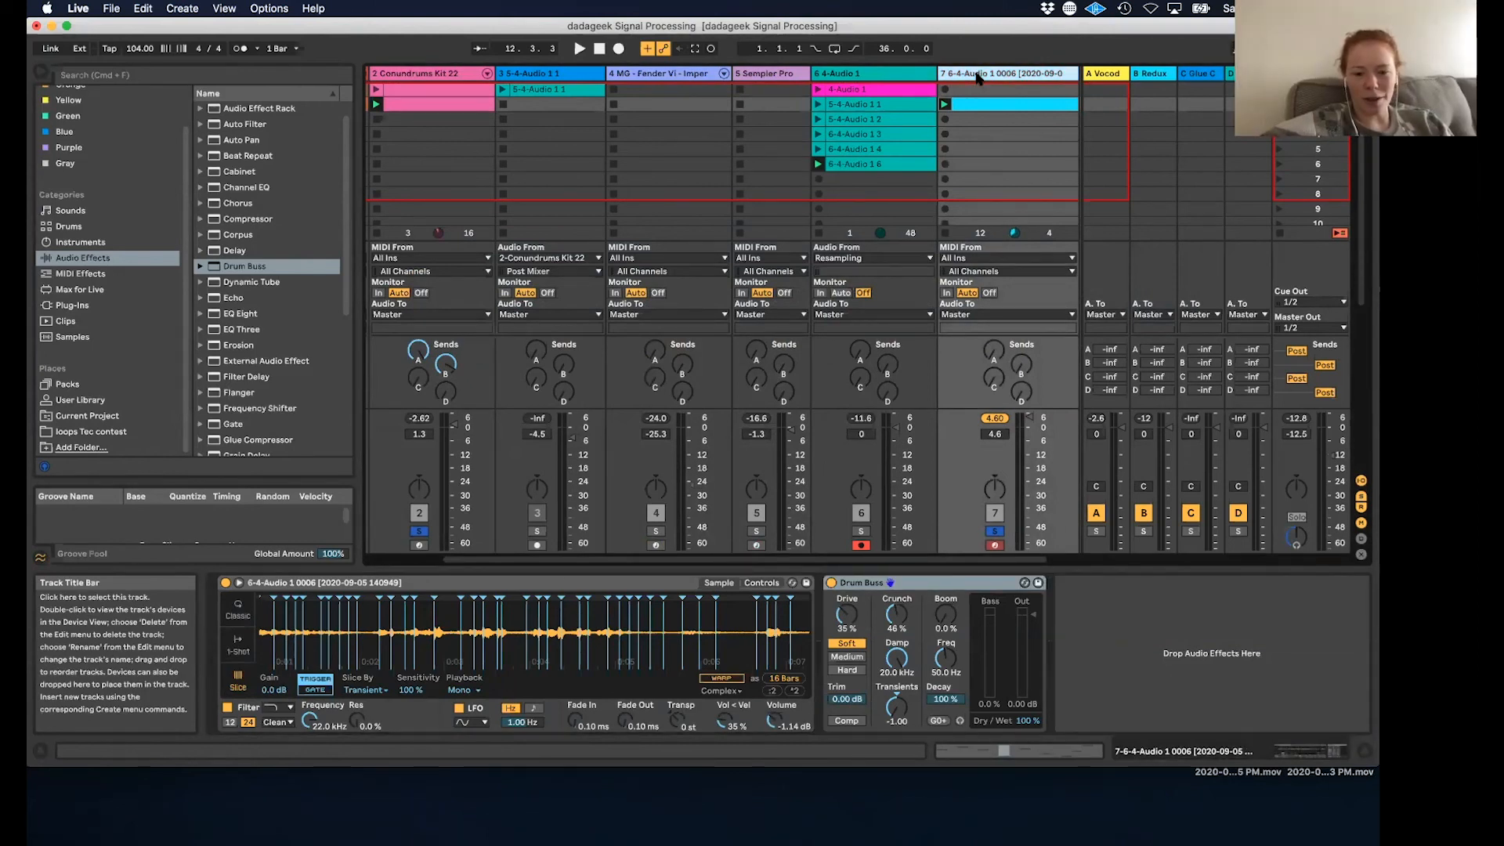
{"action": "left_click", "coordinate": [681, 76]}
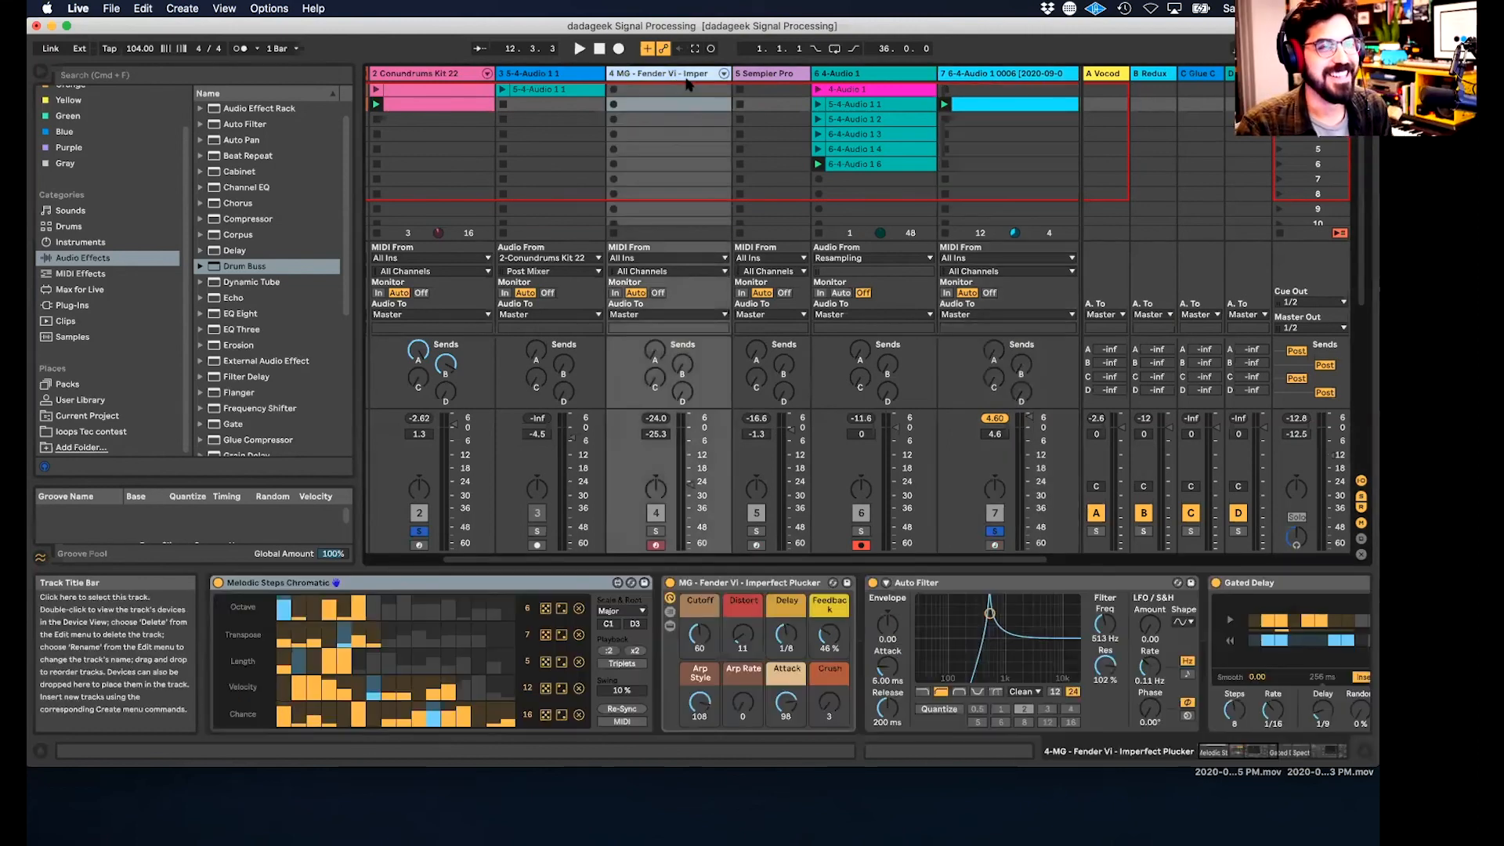
{"action": "left_click", "coordinate": [1008, 82]}
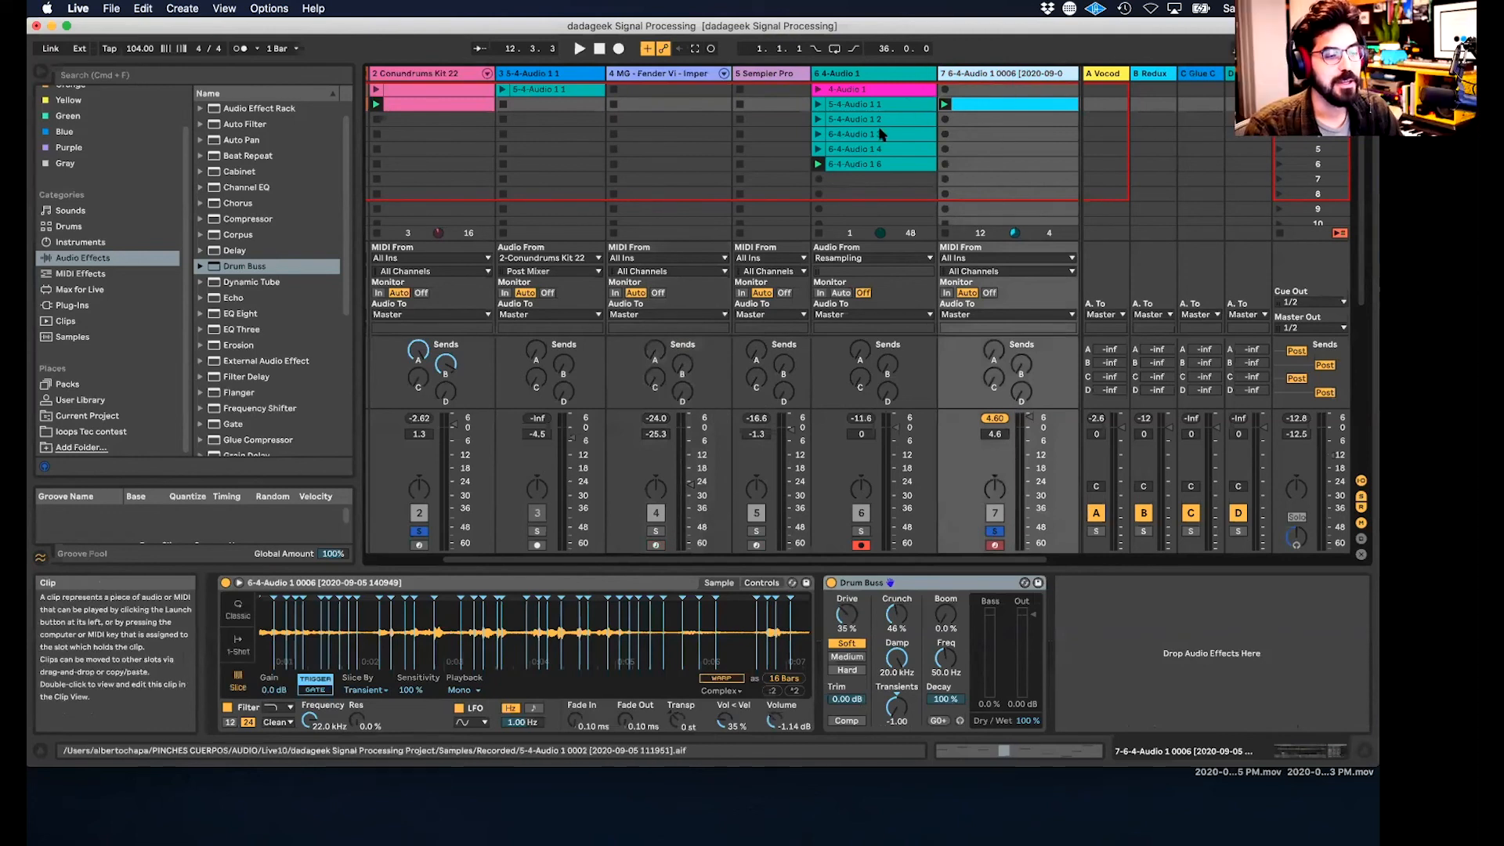
- Show the devices of track 6 4-Audio 1 and widen its column
{"action": "left_click", "coordinate": [877, 73]}
{"action": "left_click_drag", "start_coordinate": [960, 73], "coordinate": [989, 75]}
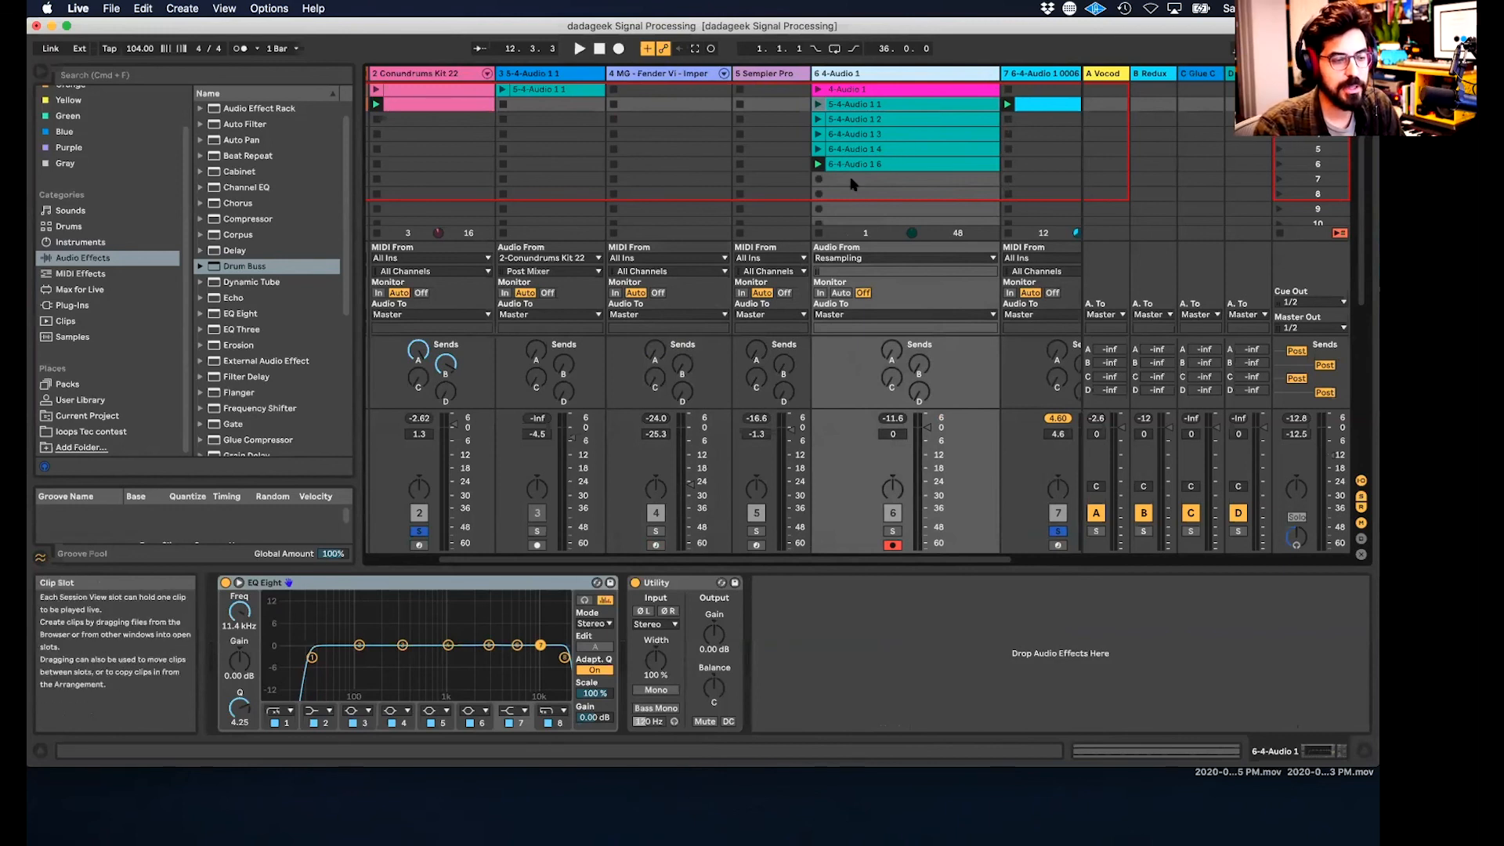
- Try 5-Sempler Pro as track 6's audio input and return the input to Resampling
{"action": "left_click", "coordinate": [865, 259]}
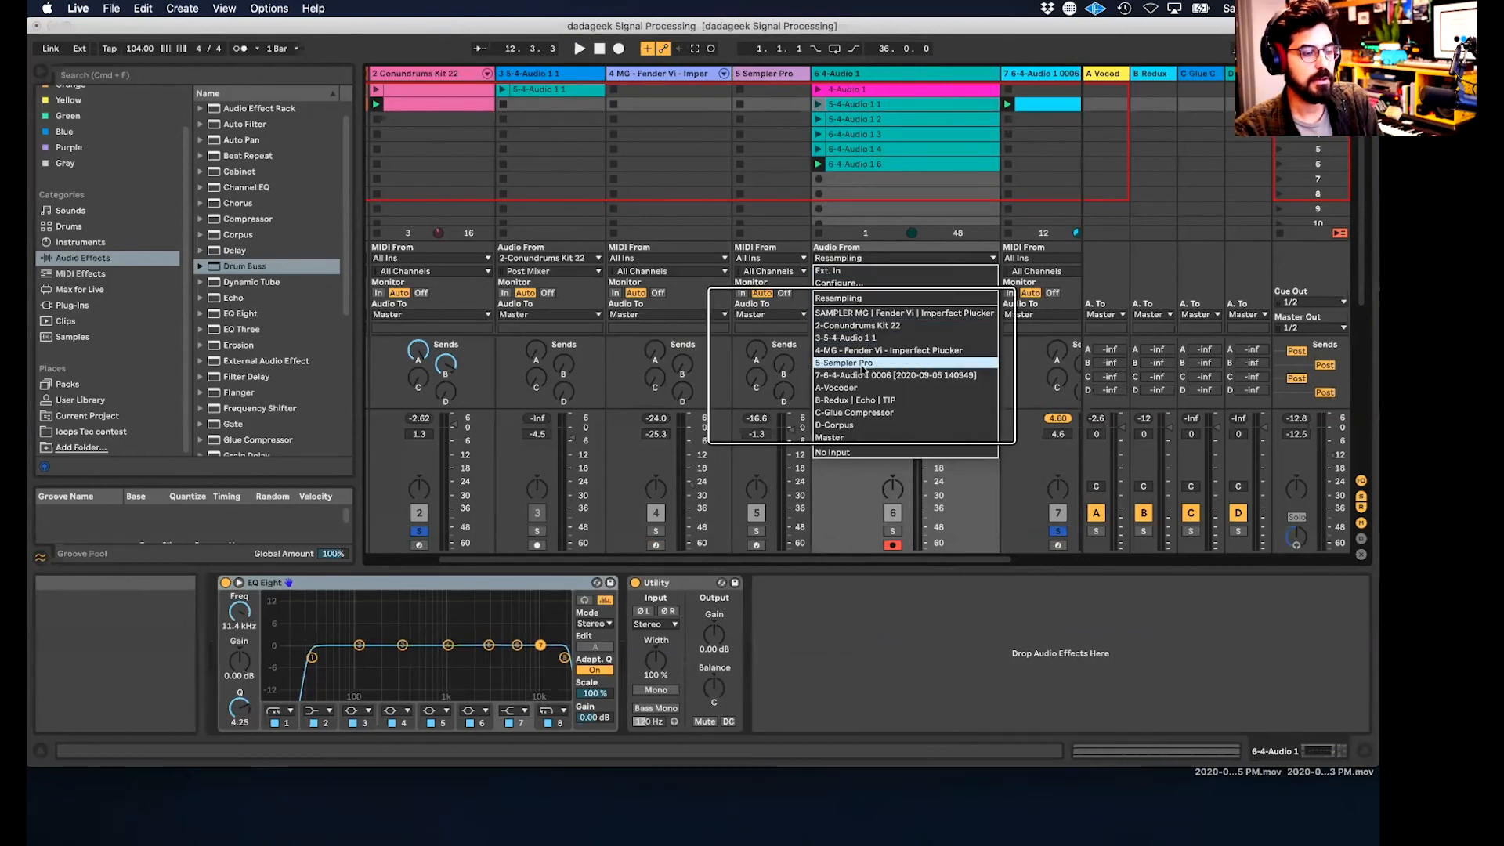
{"action": "left_click", "coordinate": [862, 363]}
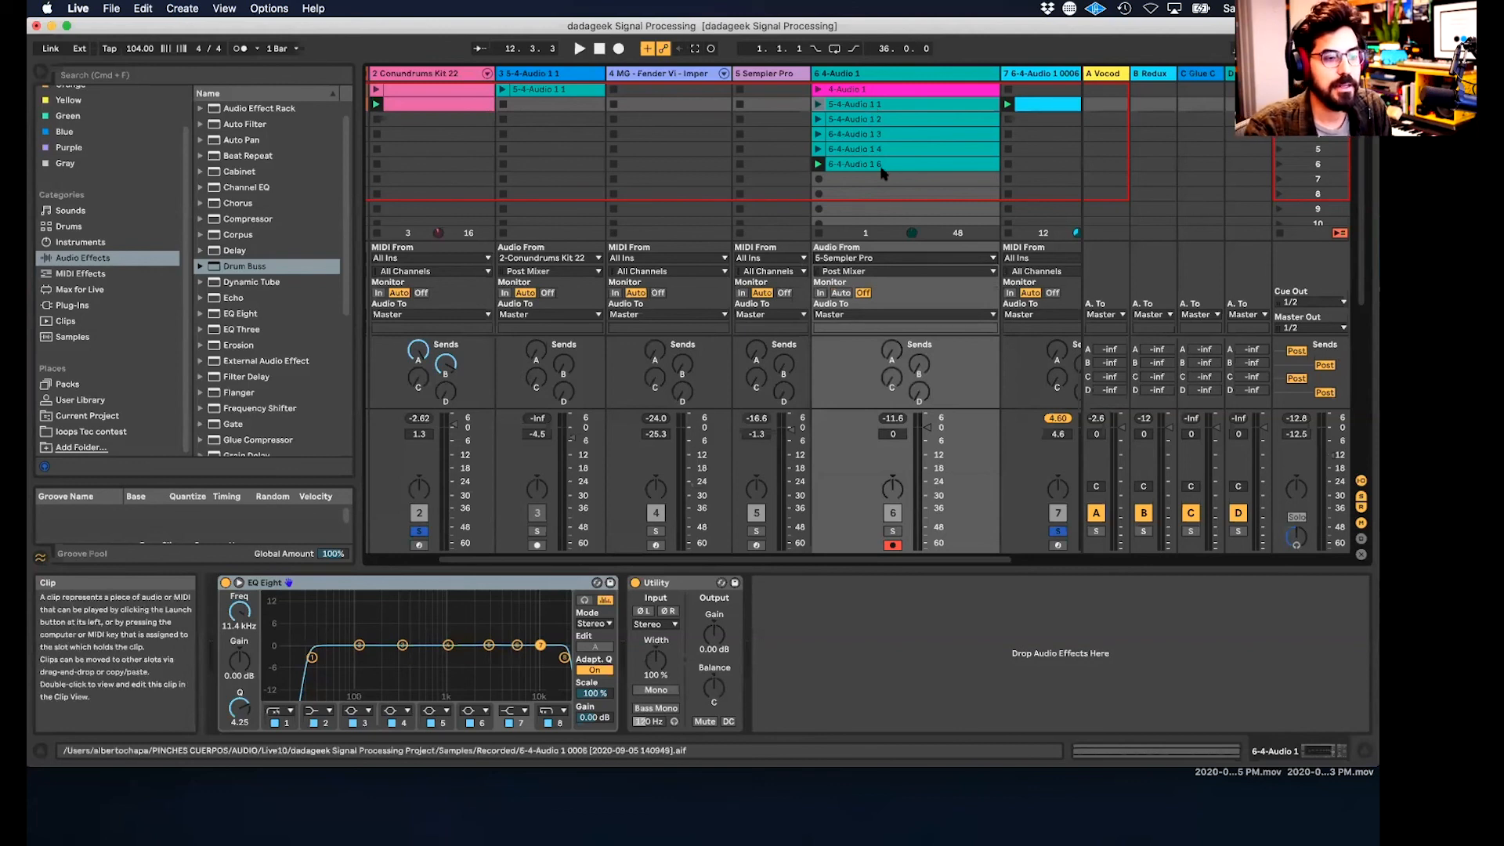
{"action": "left_click", "coordinate": [860, 258]}
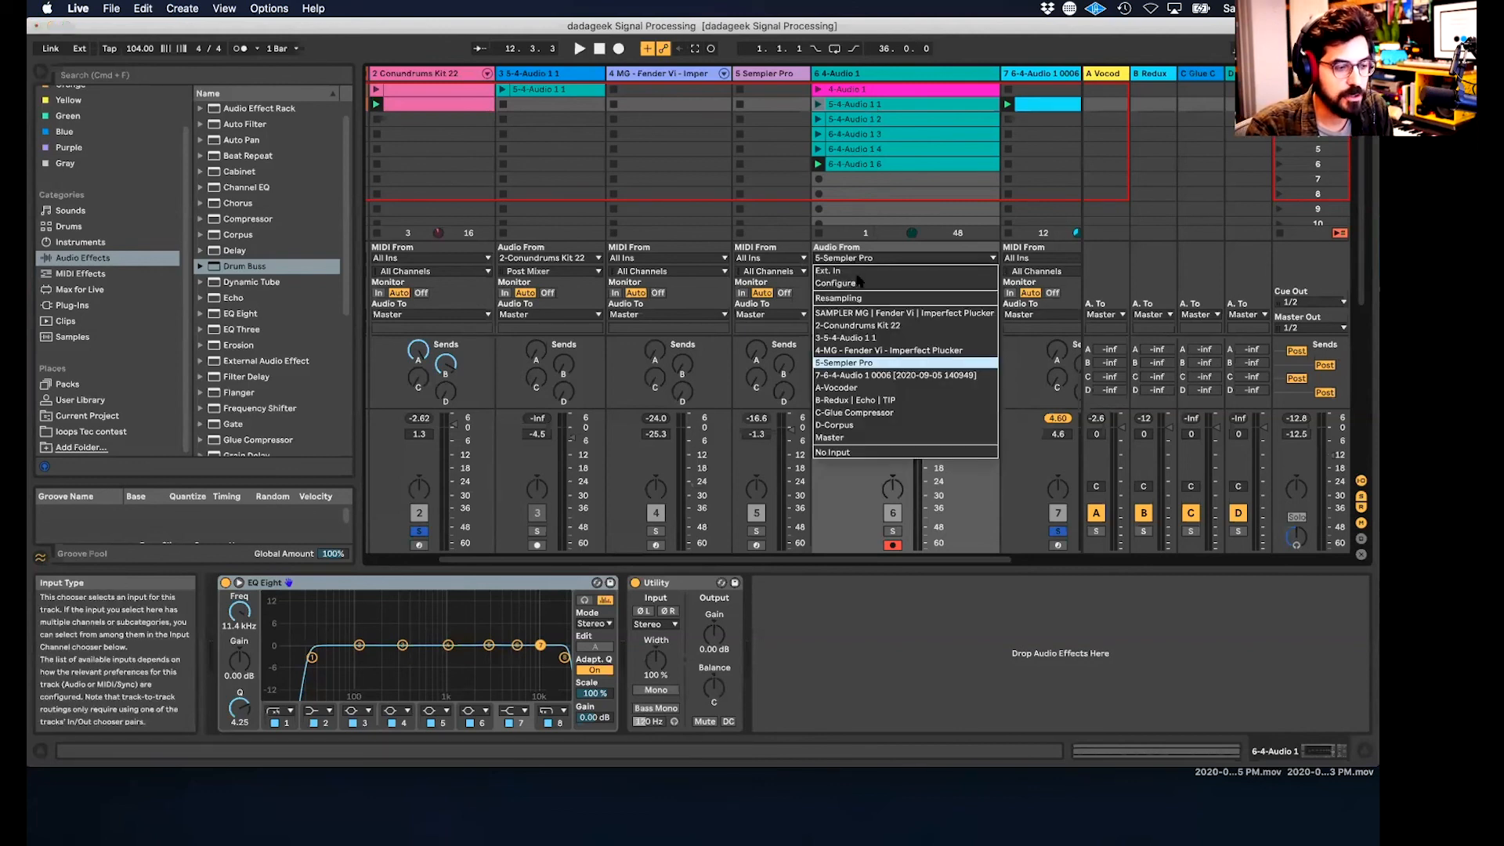
{"action": "left_click", "coordinate": [859, 298]}
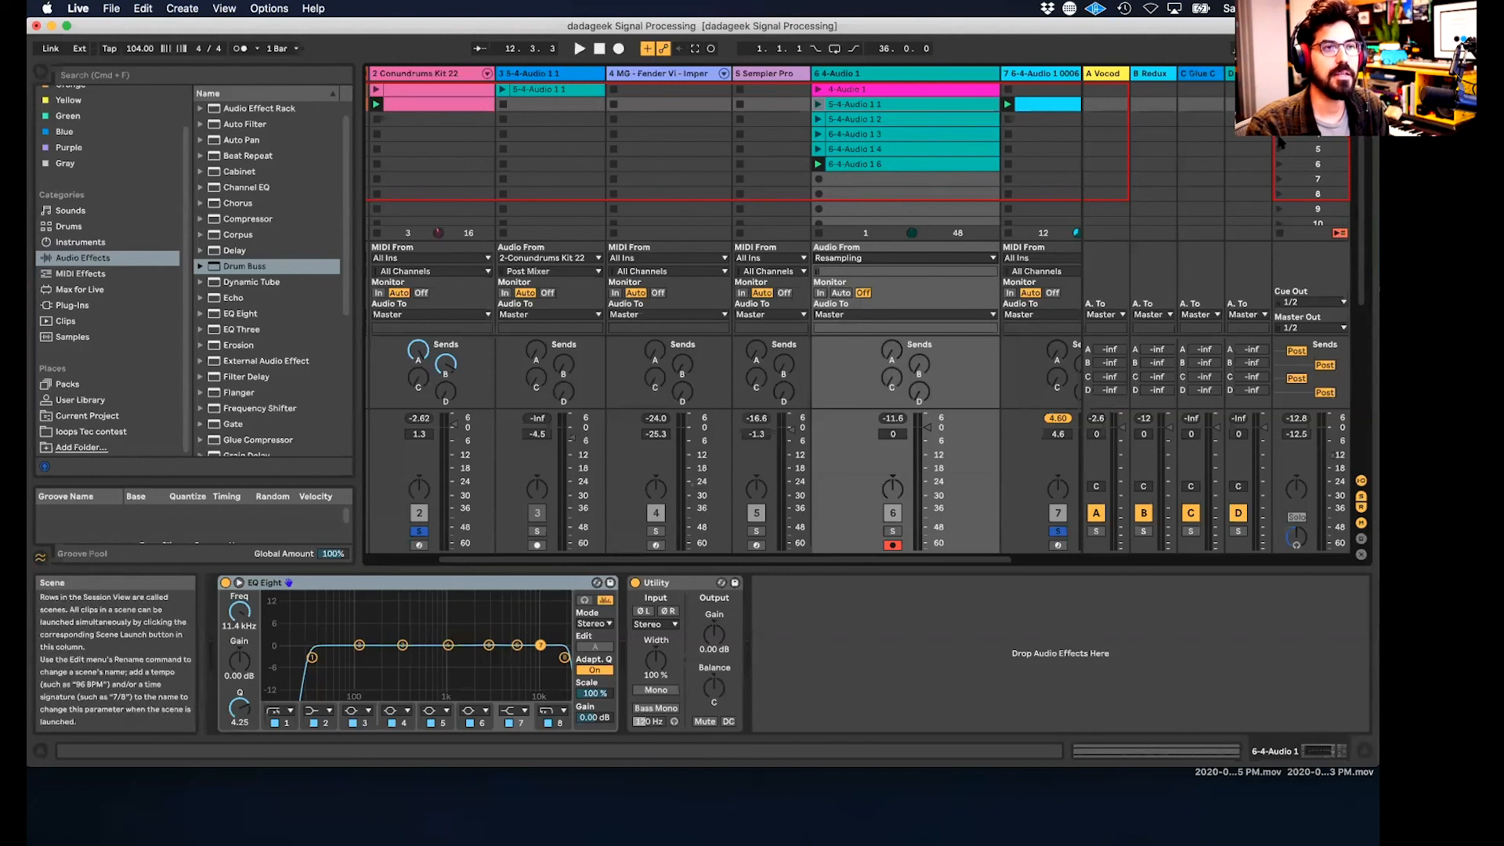
- View the last recorded clip on track 6 and look through the Master track's chain of effects
{"action": "left_click", "coordinate": [901, 164]}
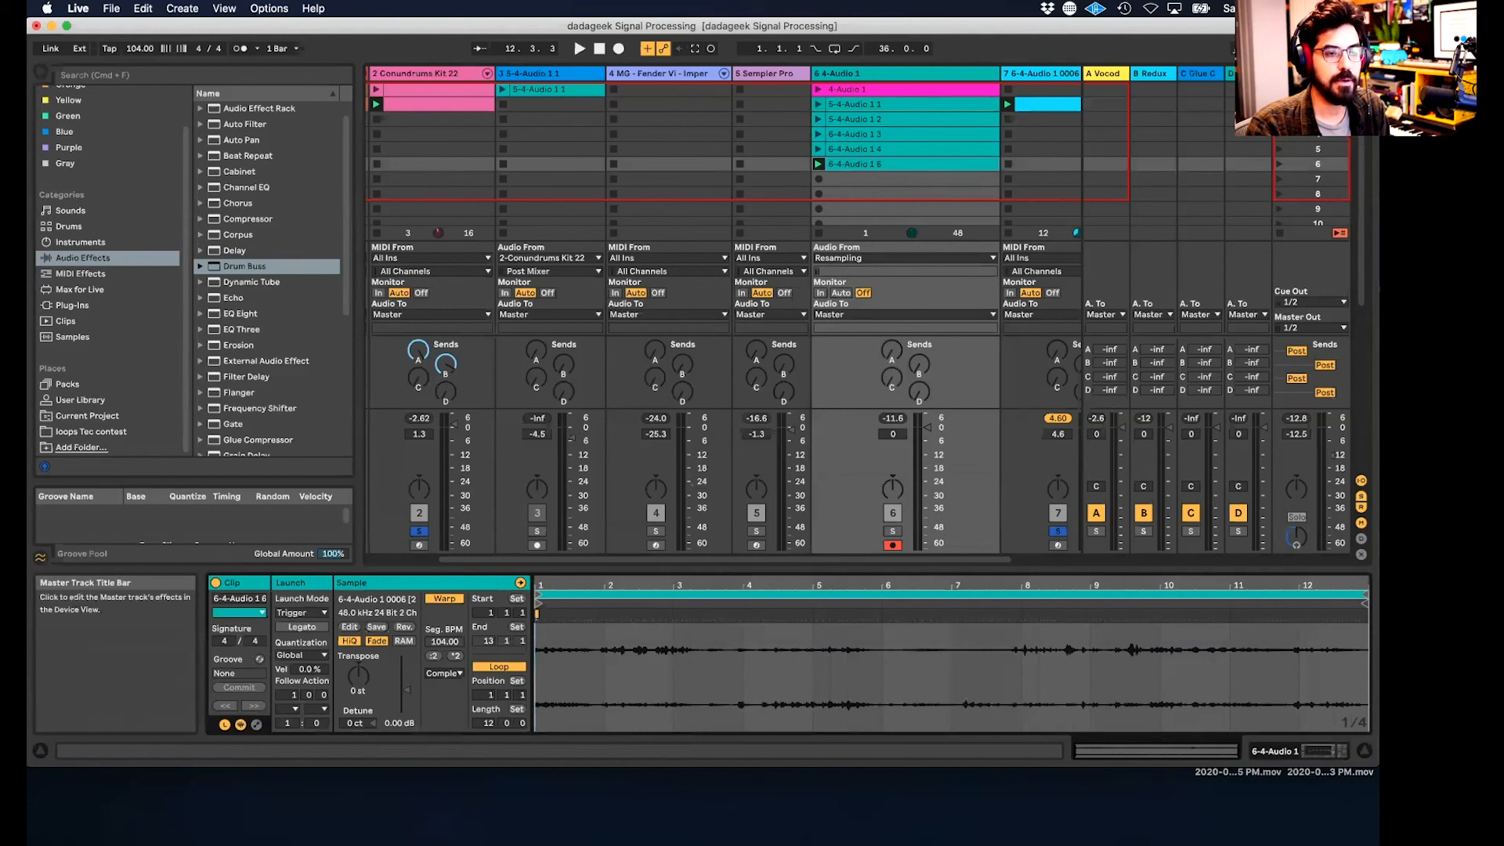
{"action": "left_click", "coordinate": [1310, 73]}
{"action": "scroll", "coordinate": [705, 619], "scroll_direction": "right", "scroll_amount": 10}
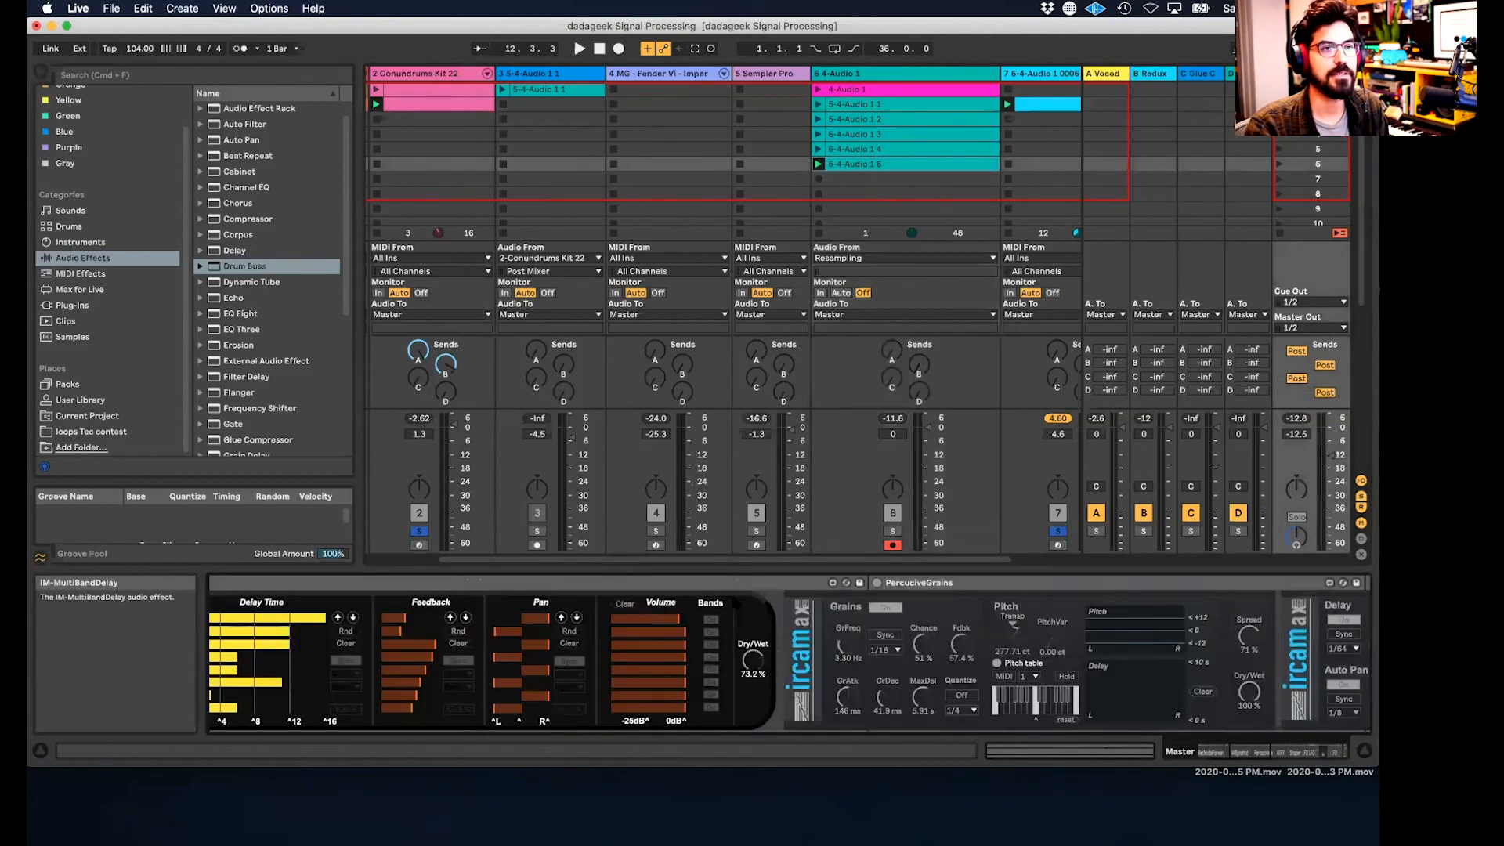
{"action": "scroll", "coordinate": [733, 601], "scroll_direction": "right", "scroll_amount": 15}
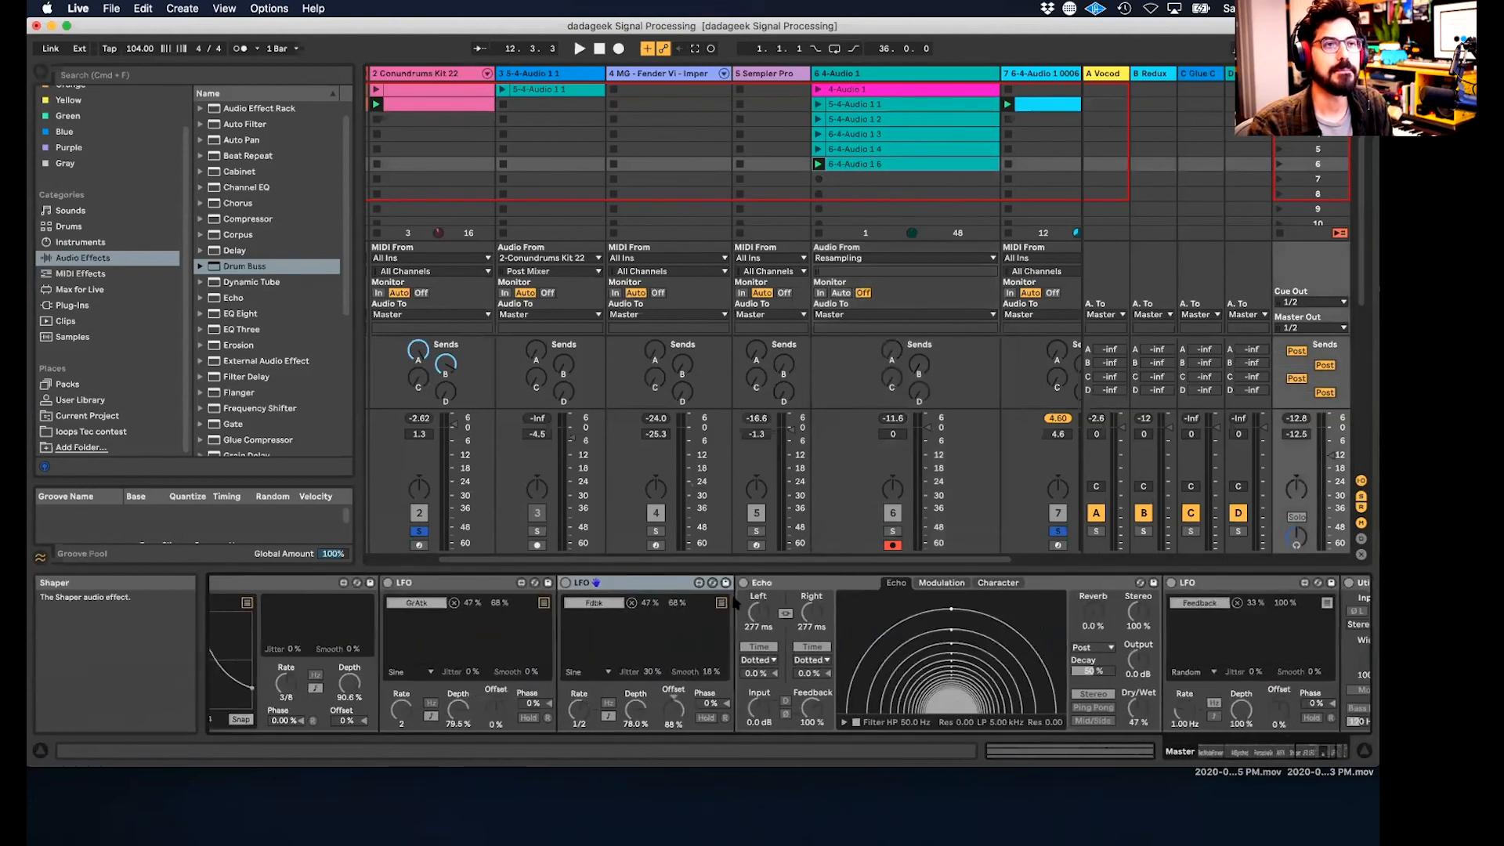
{"action": "scroll", "coordinate": [735, 601], "scroll_direction": "left", "scroll_amount": 15}
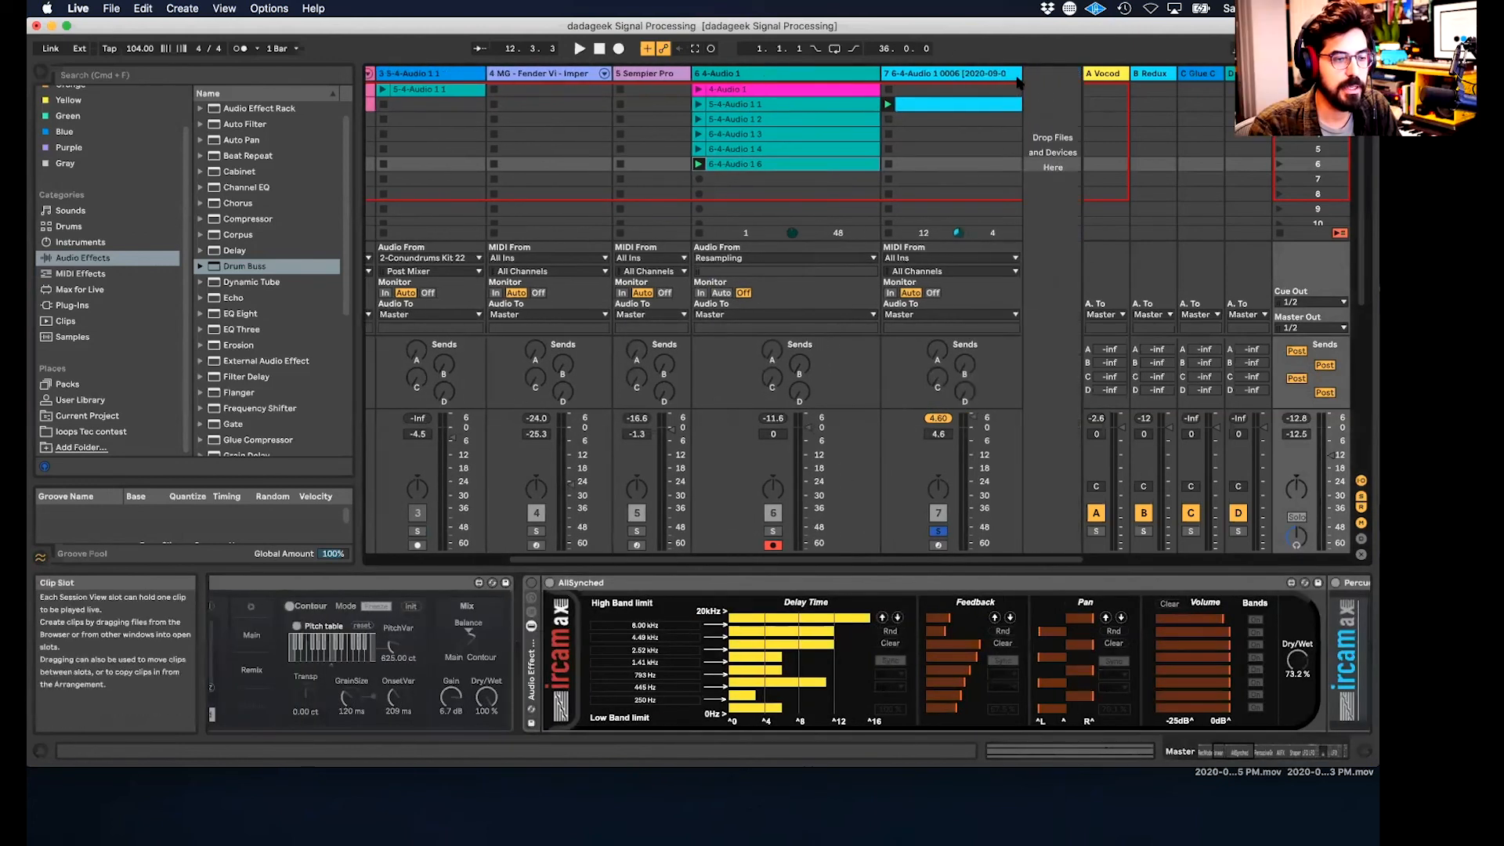
- Show the sliced Simpler track's devices again and check the audio input setting of track 6
{"action": "left_click", "coordinate": [1006, 75]}
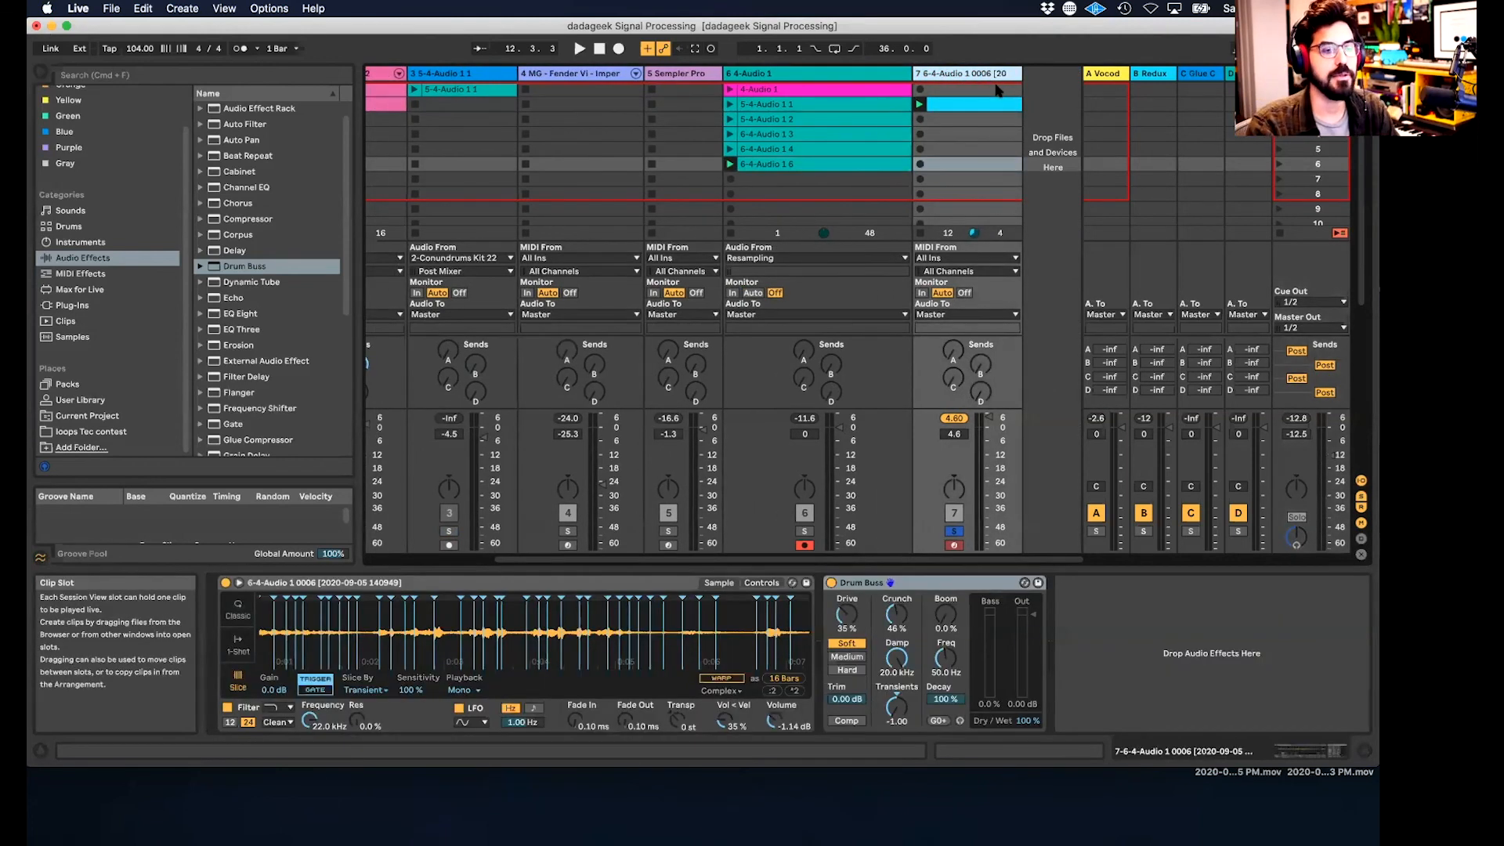
{"action": "left_click", "coordinate": [765, 255]}
{"action": "left_click", "coordinate": [761, 256]}
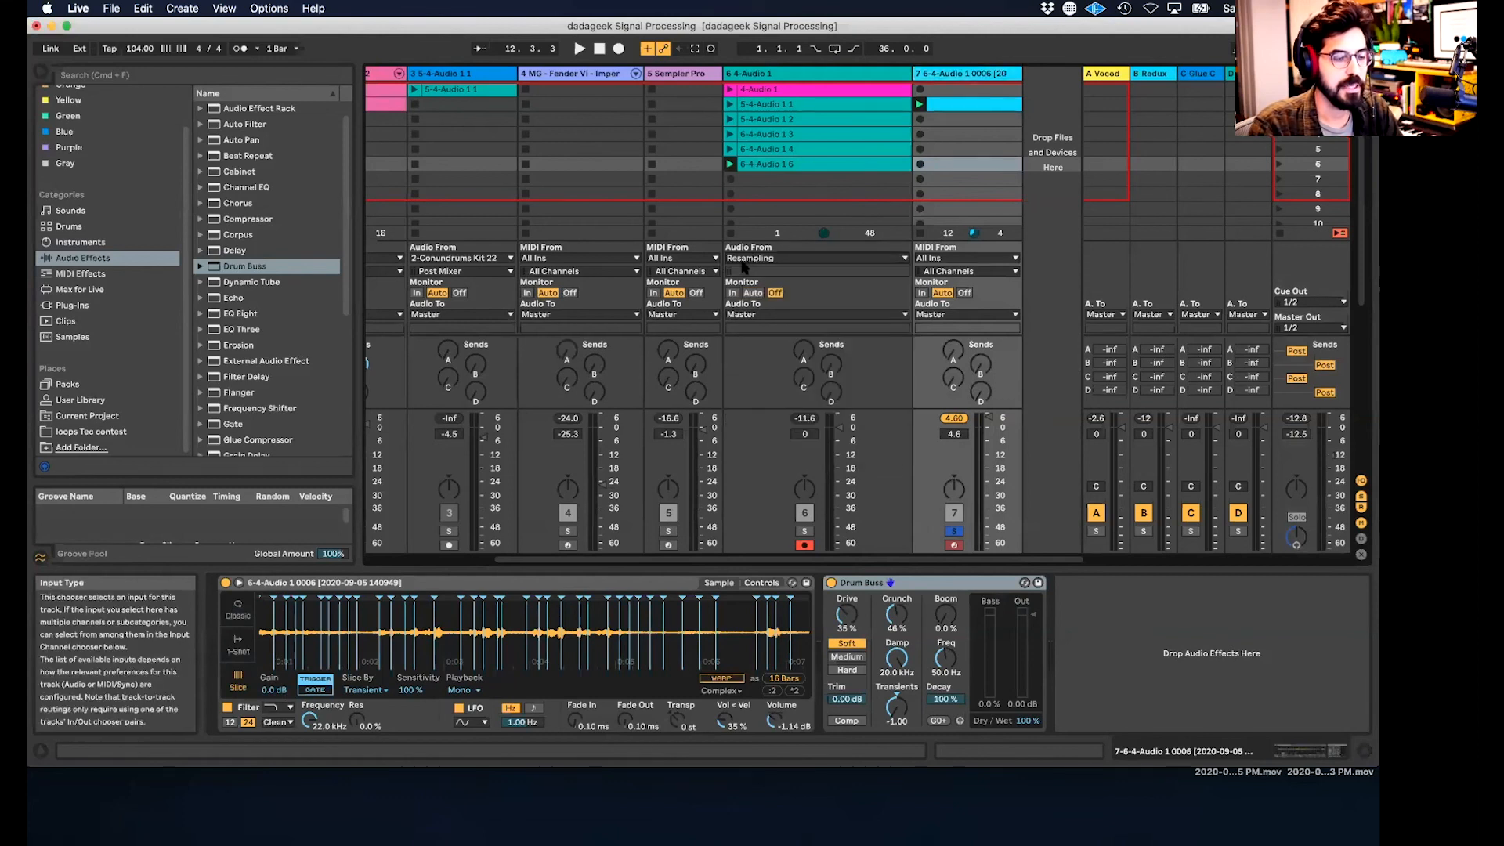
{"action": "scroll", "coordinate": [750, 274], "scroll_direction": "down", "scroll_amount": 1}
{"action": "scroll", "coordinate": [800, 205], "scroll_direction": "up", "scroll_amount": 1}
{"action": "scroll", "coordinate": [800, 205], "scroll_direction": "left", "scroll_amount": 1}
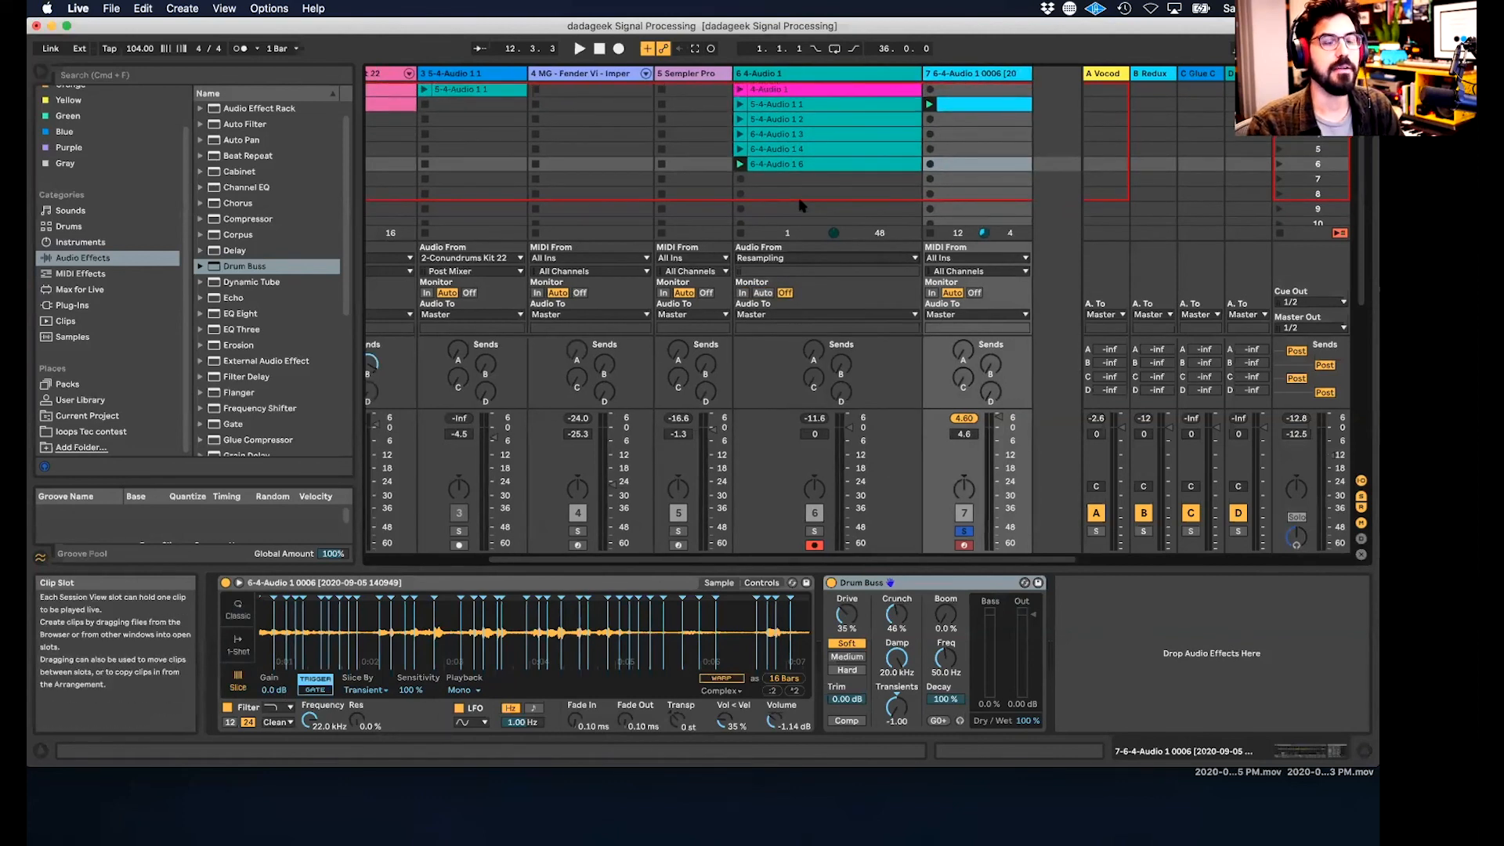
{"action": "scroll", "coordinate": [800, 205], "scroll_direction": "left", "scroll_amount": 2}
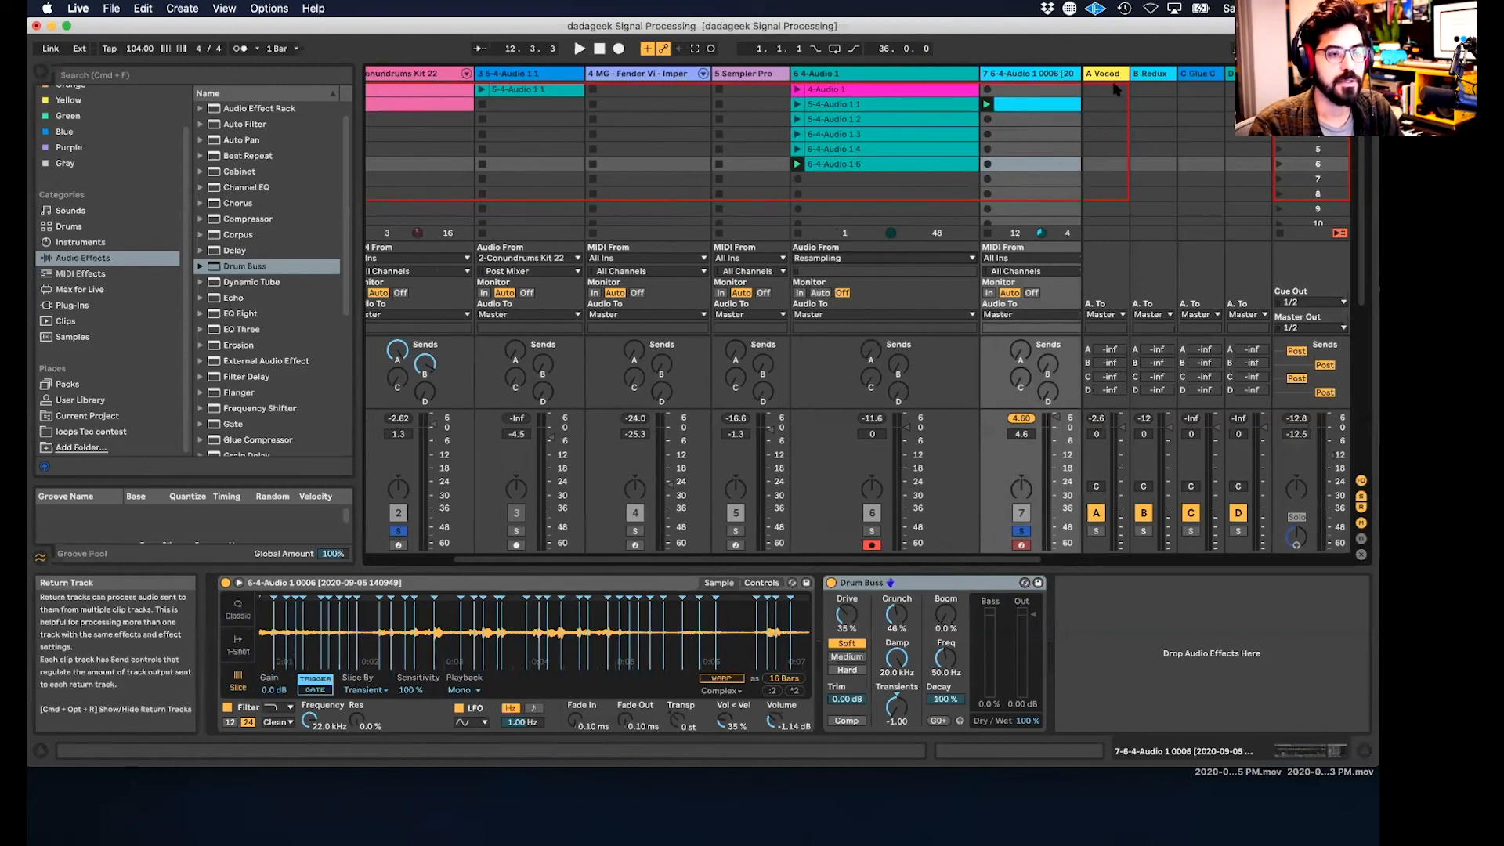
- Examine the effects on return tracks A, B and C
{"action": "left_click", "coordinate": [1115, 88]}
{"action": "left_click", "coordinate": [1164, 75]}
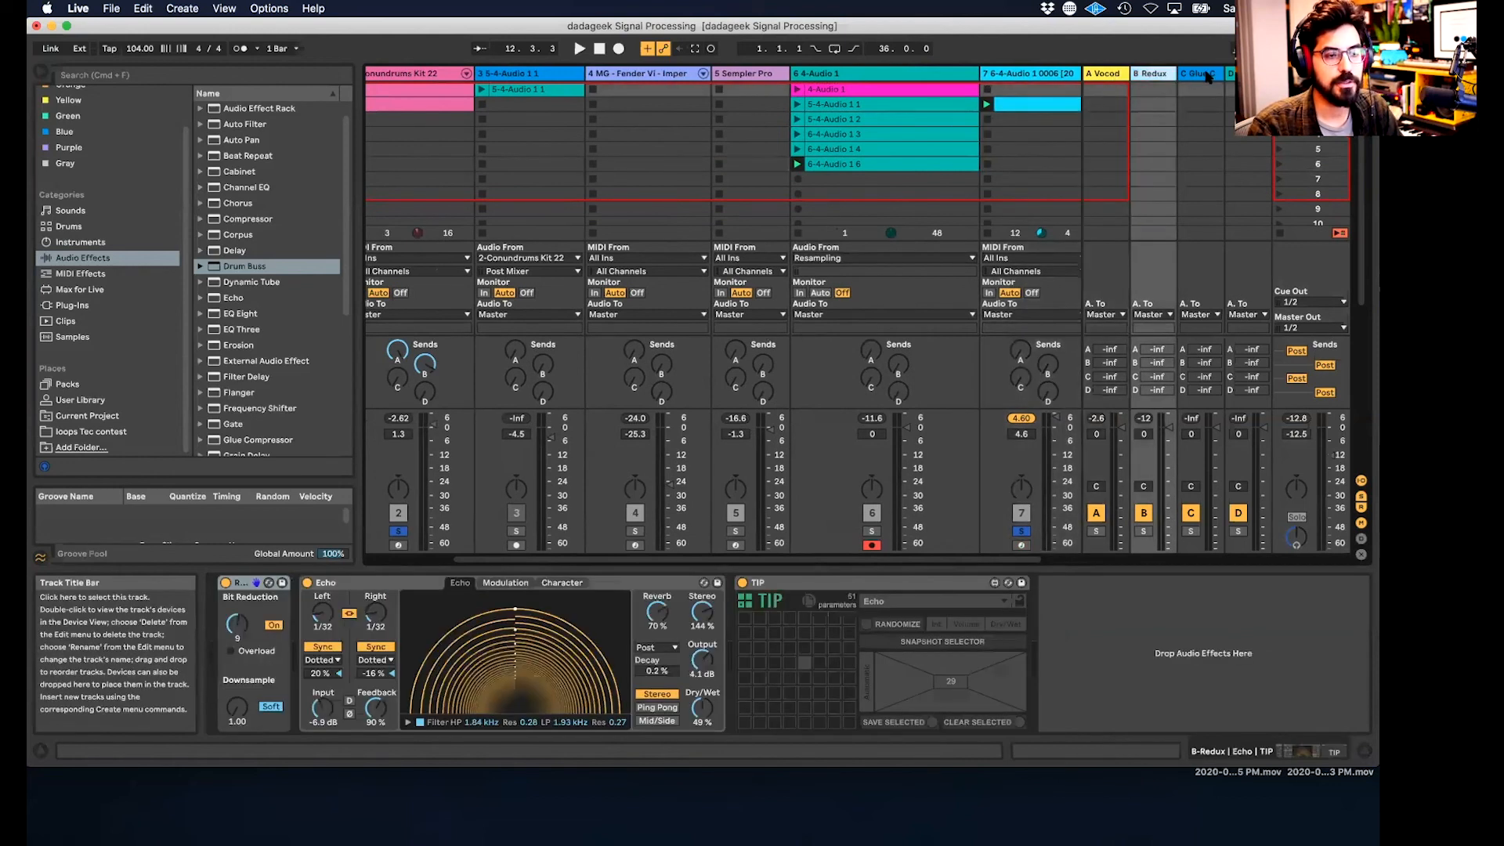
{"action": "left_click", "coordinate": [1208, 77]}
{"action": "left_click", "coordinate": [1122, 73]}
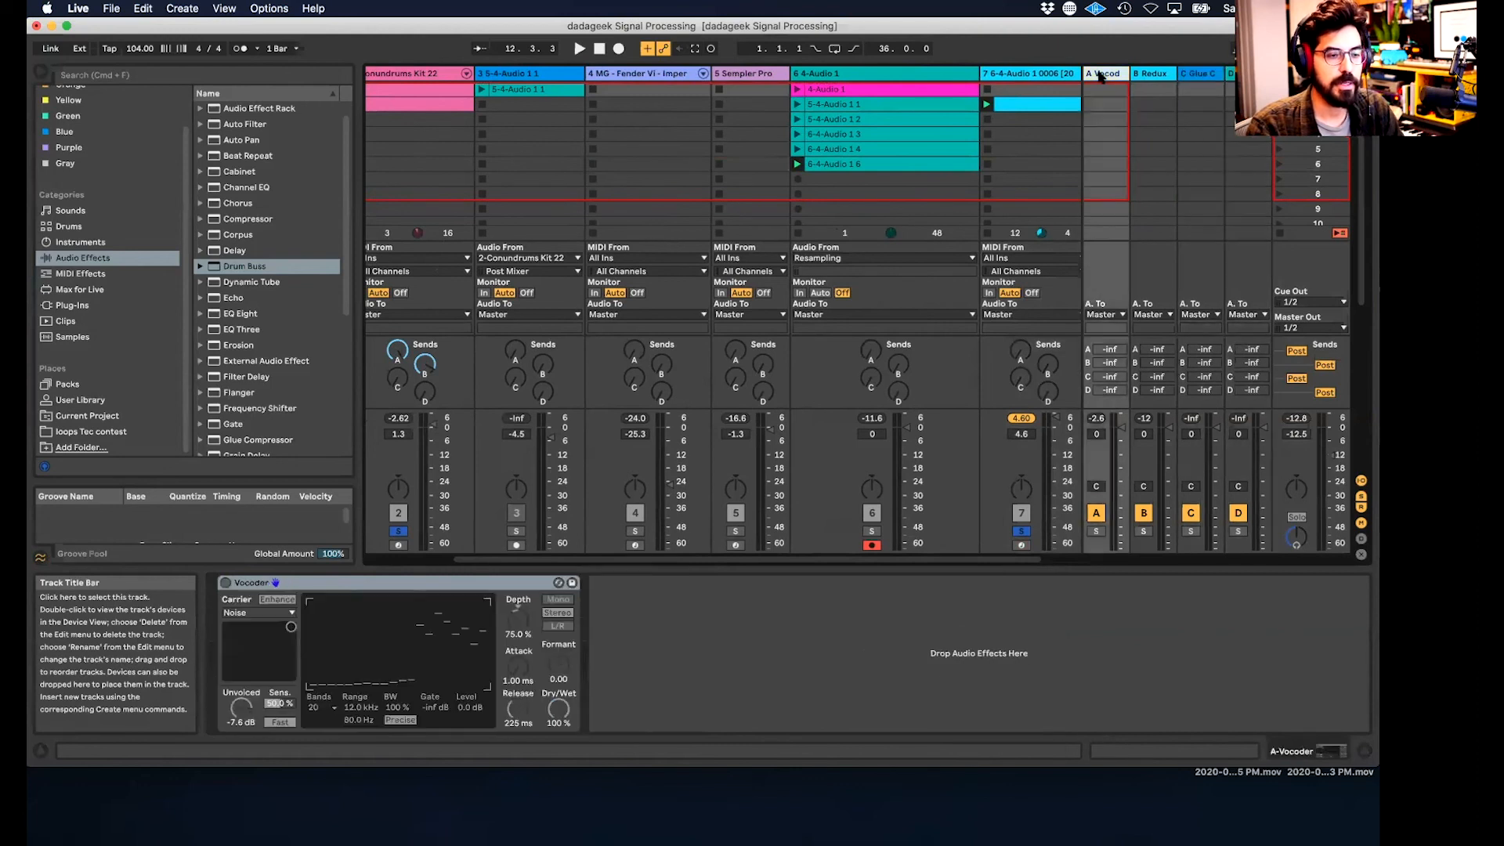
{"action": "left_click", "coordinate": [1164, 75]}
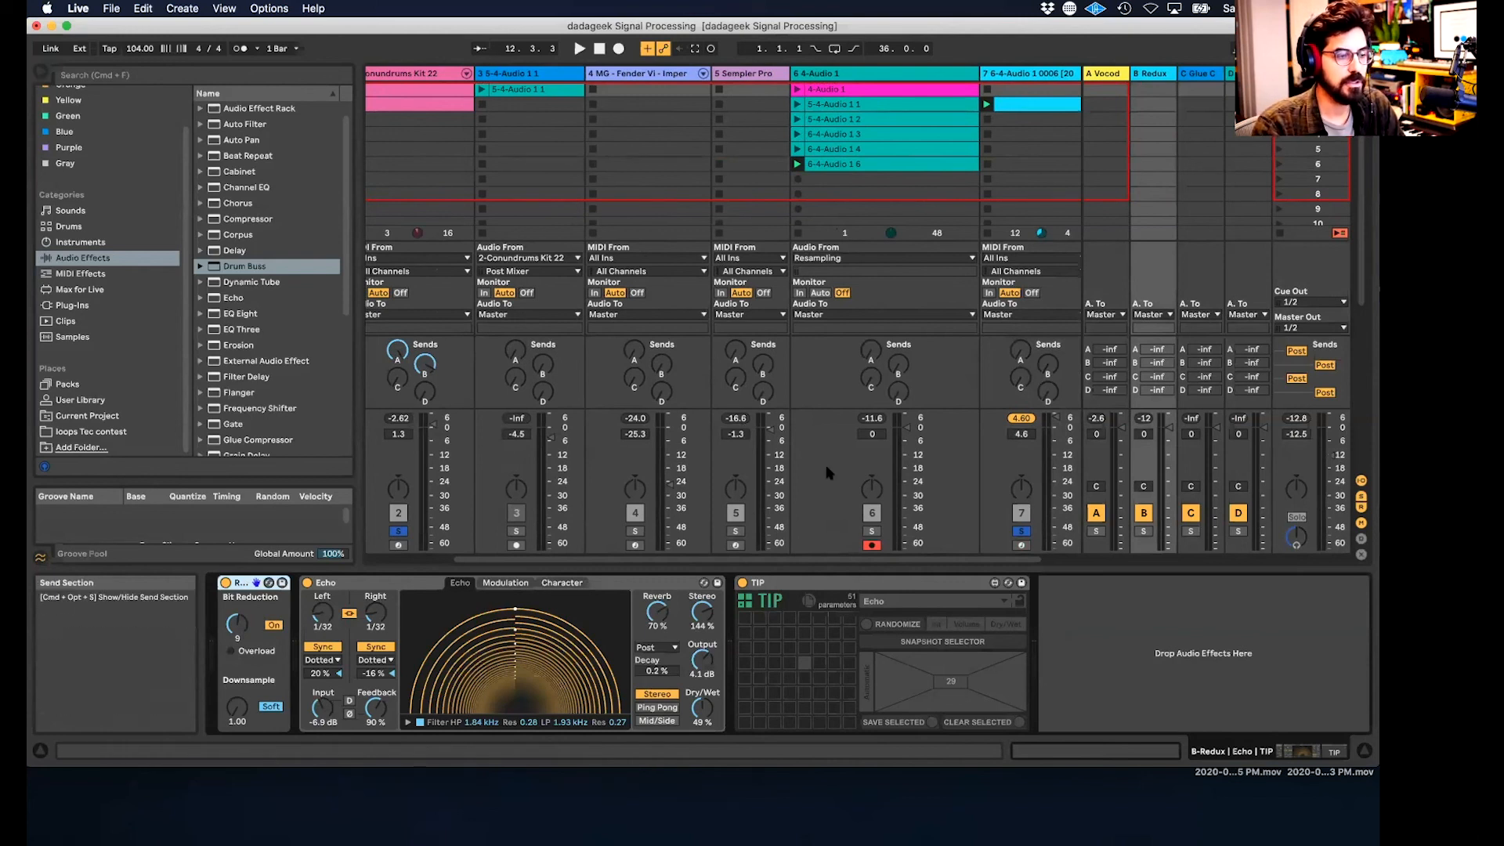
- Raise track 6's send to the A-Vocoder return and view the devices of the first three return tracks
{"action": "left_click_drag", "start_coordinate": [872, 355], "coordinate": [872, 325]}
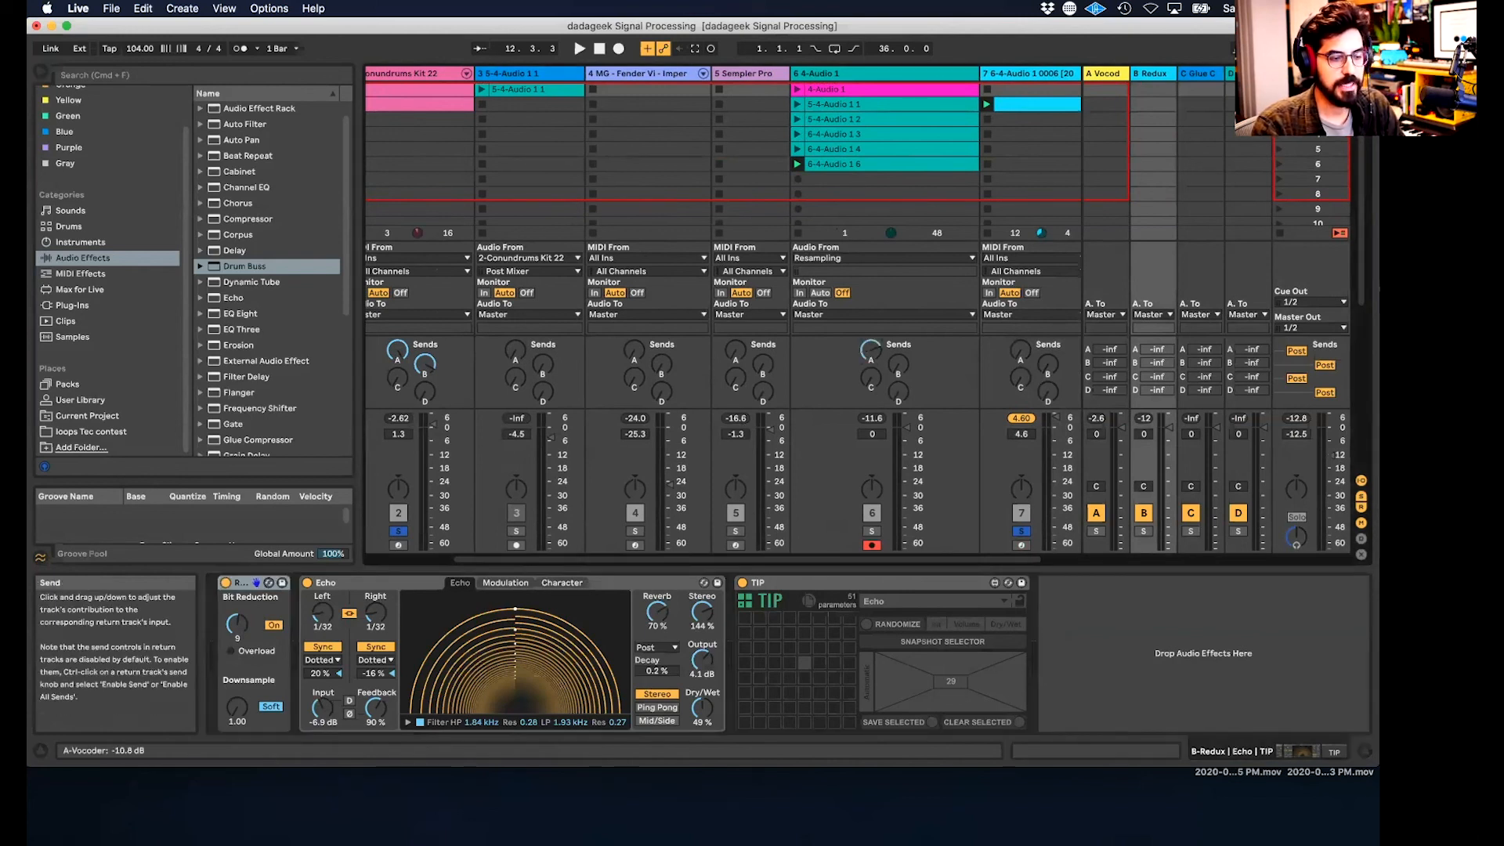
{"action": "left_click", "coordinate": [1104, 74]}
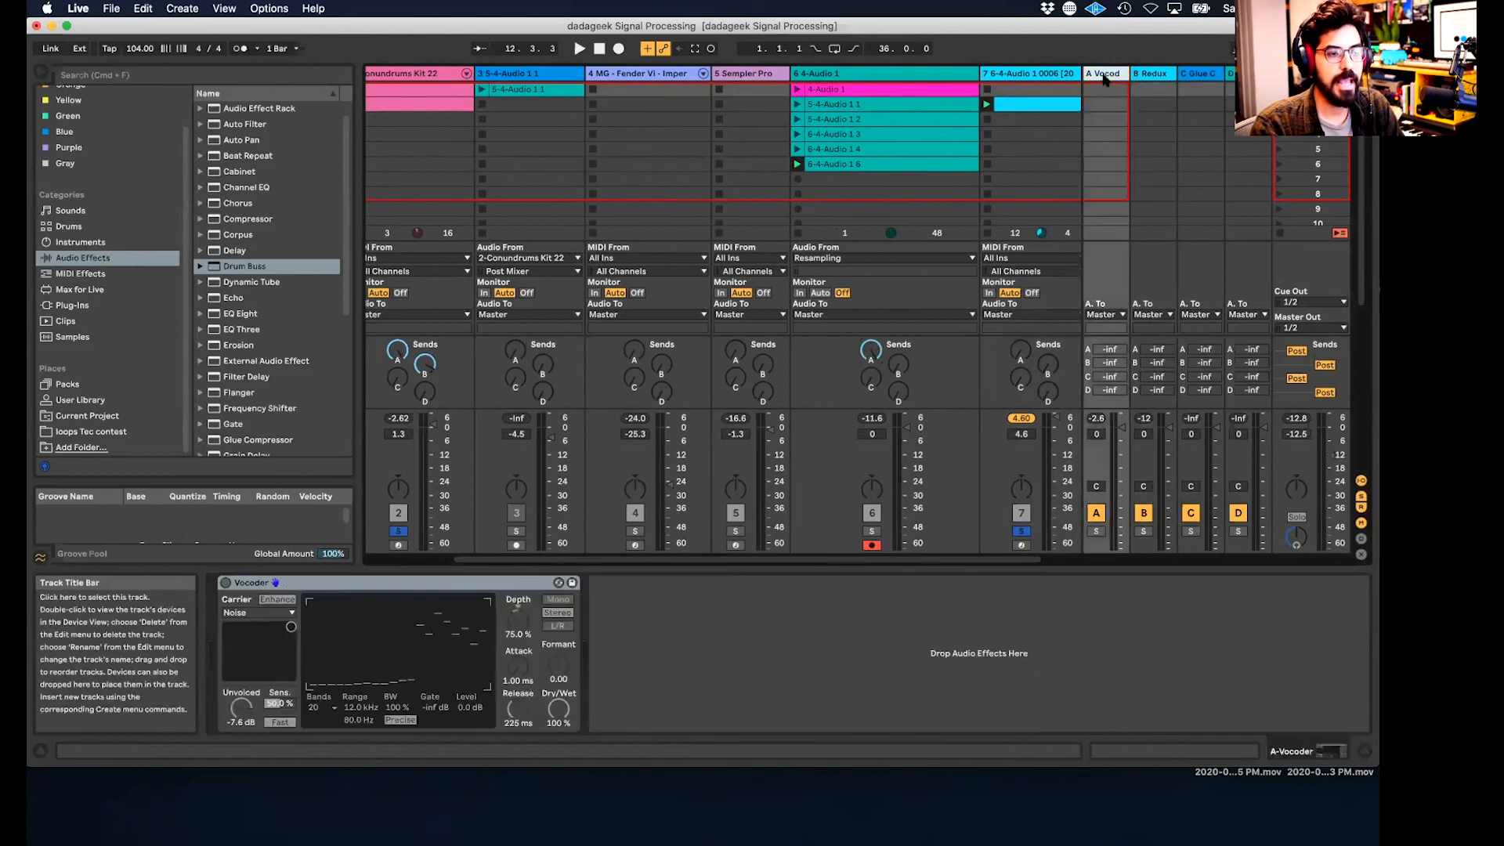
{"action": "left_click", "coordinate": [1145, 77]}
{"action": "left_click", "coordinate": [1195, 74]}
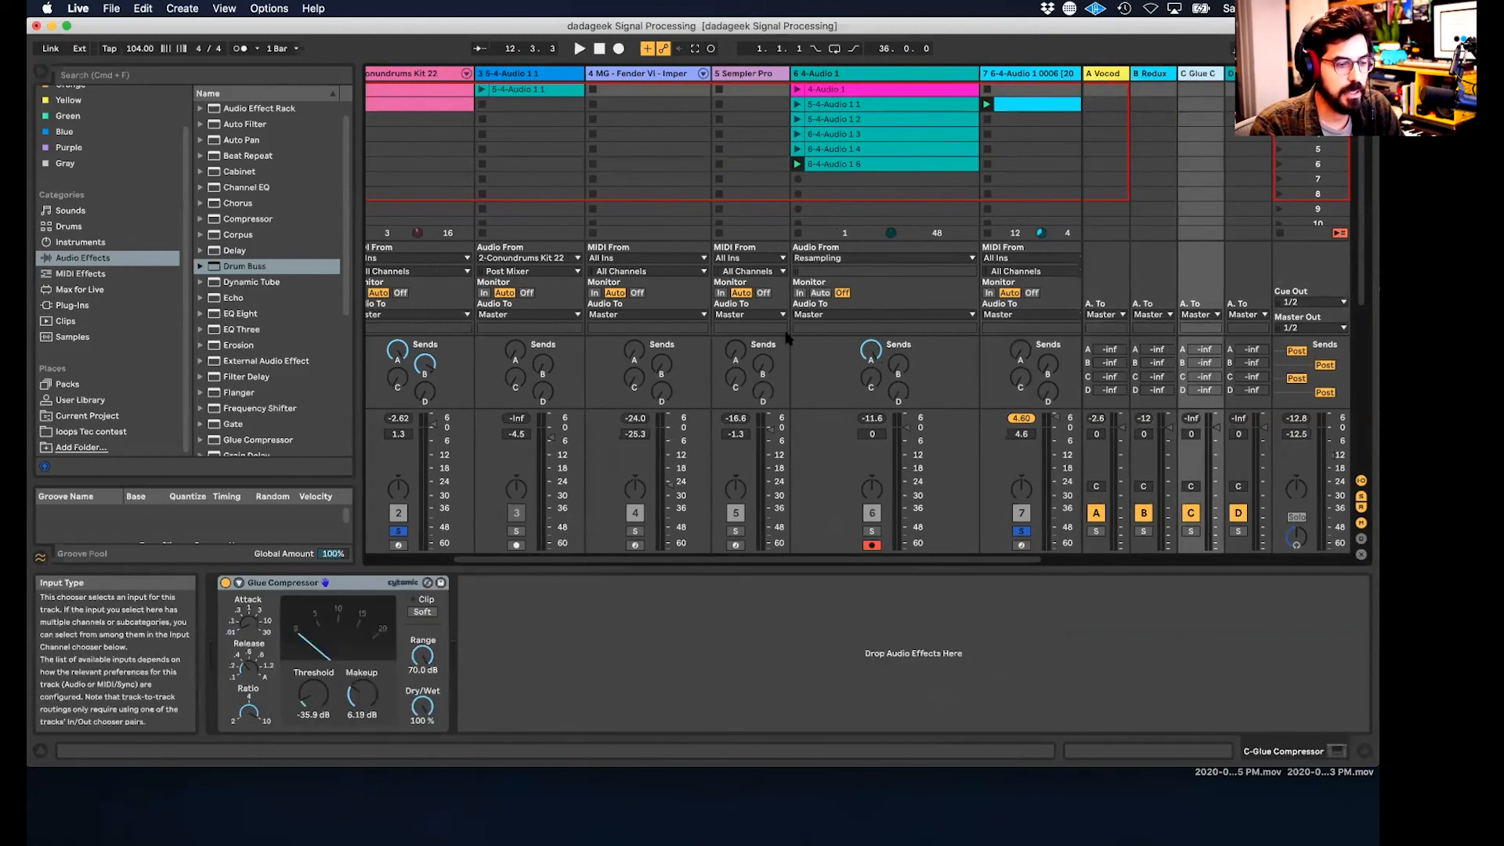
- Play the Conundrums Kit 22 track soloed and lower its volume to -7.4 dB
{"action": "scroll", "coordinate": [658, 376], "scroll_direction": "left", "scroll_amount": 3}
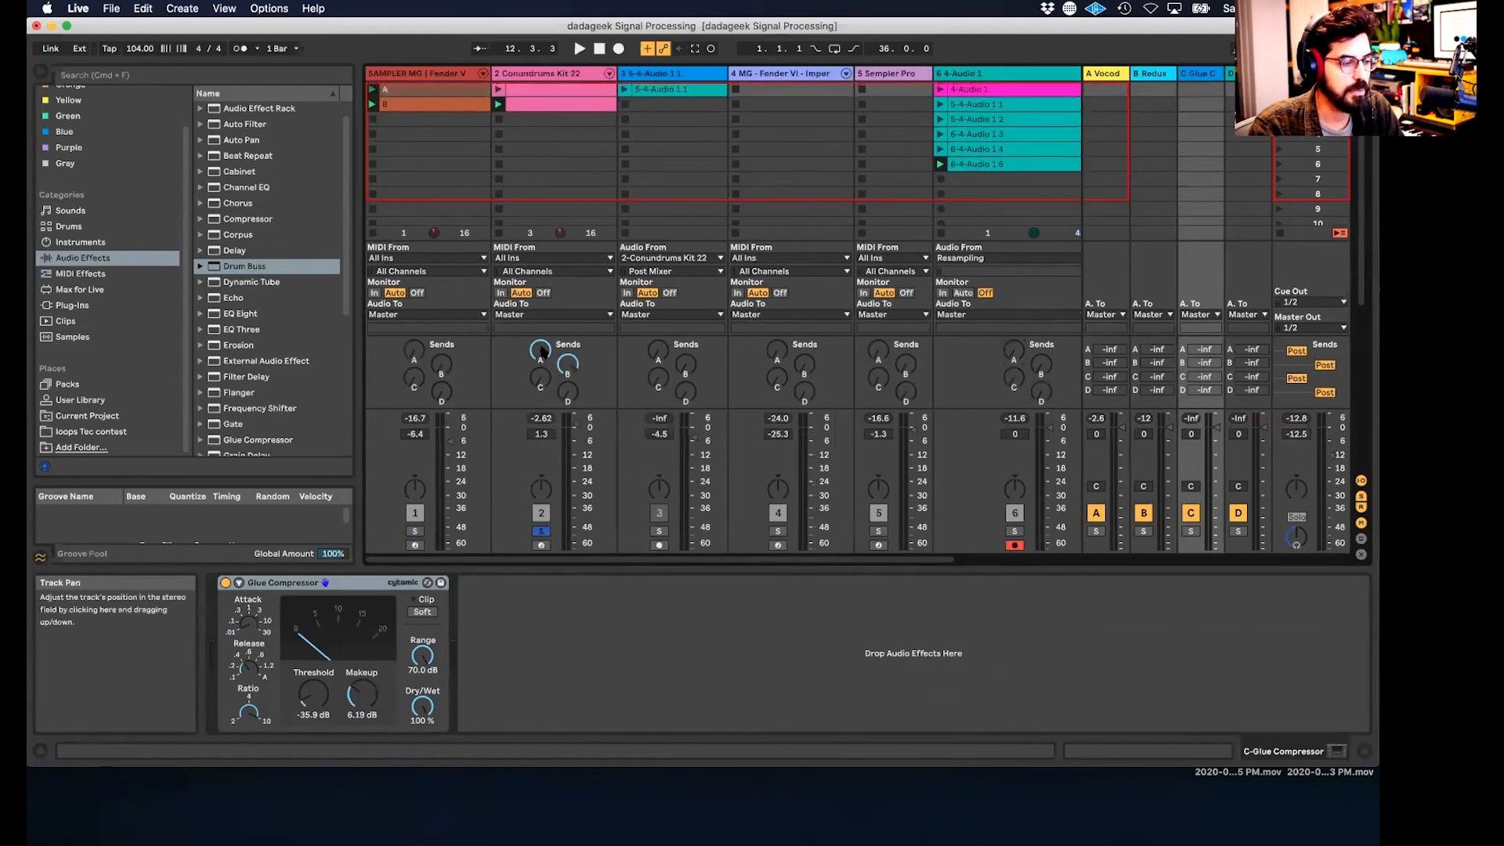
{"action": "left_click", "coordinate": [540, 532]}
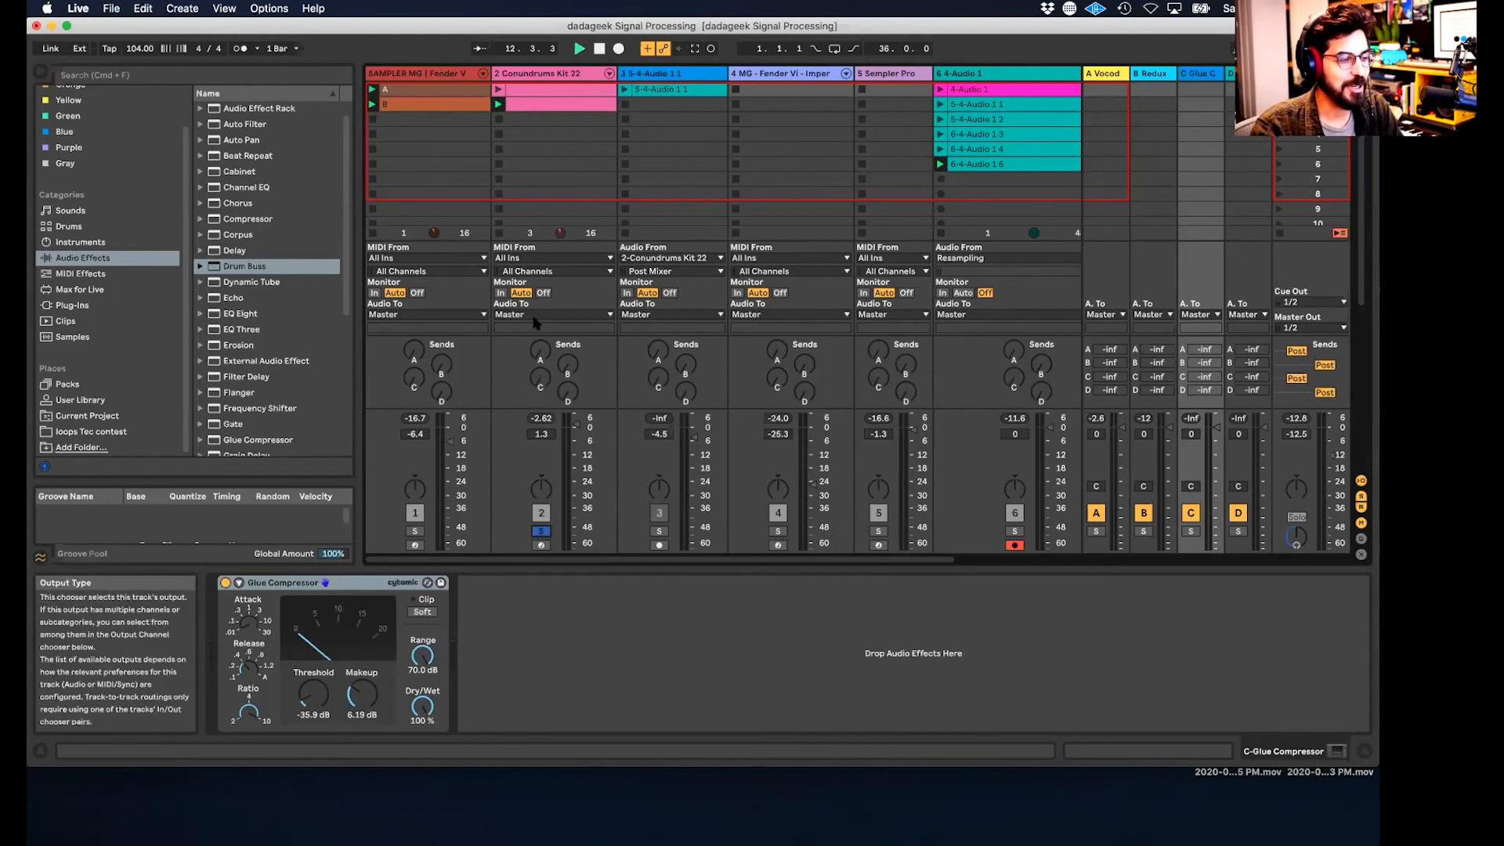
{"action": "key", "text": "space"}
{"action": "left_click_drag", "start_coordinate": [576, 425], "coordinate": [576, 443]}
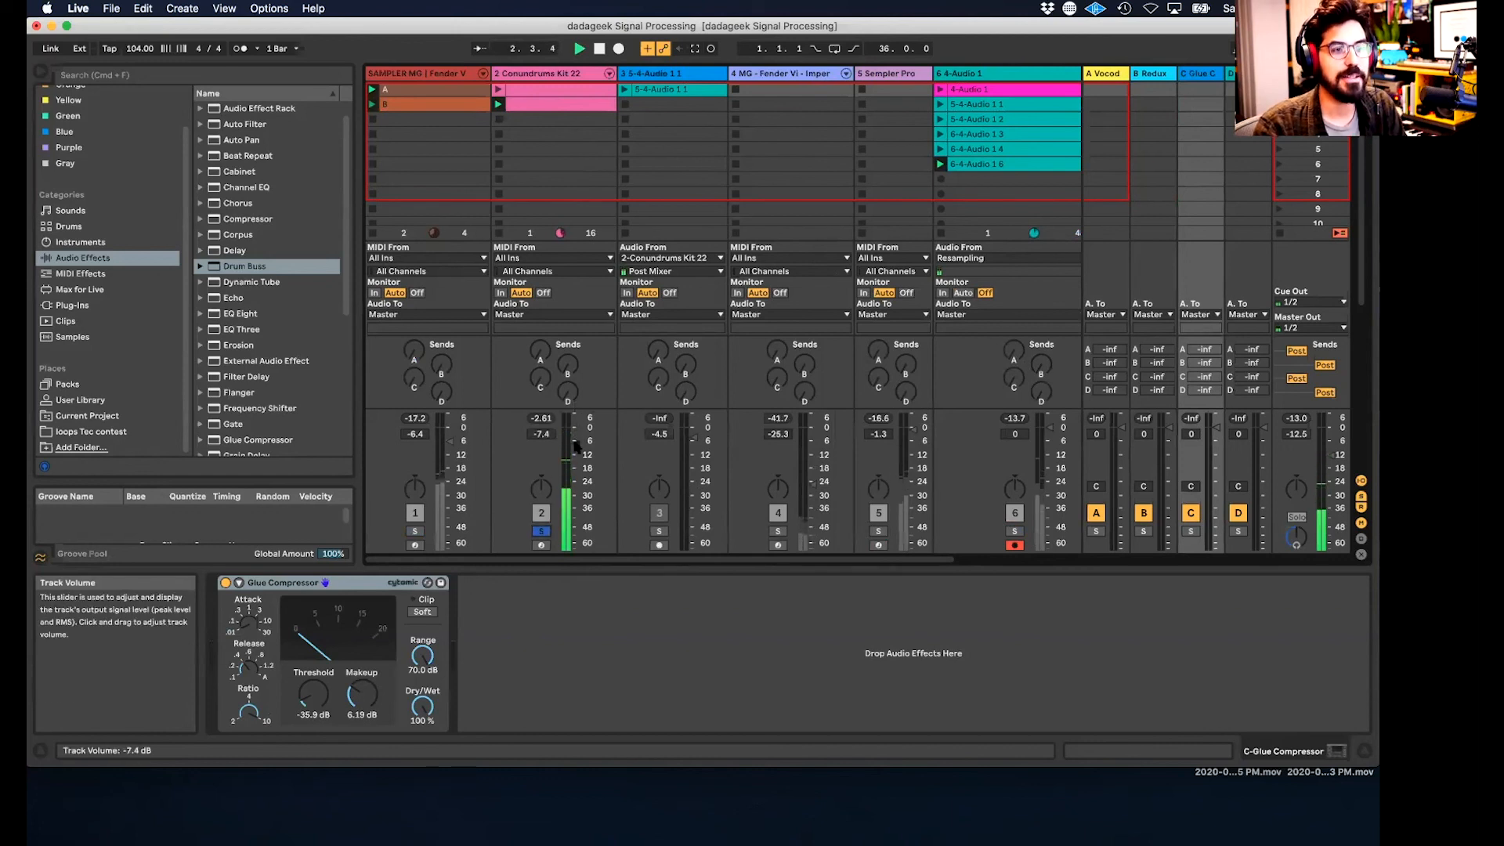
- Turn on the Vocoder on return A and audition it with Conundrums Kit 22's send at 0.0 dB, returning the send to -inf dB
{"action": "left_click", "coordinate": [1108, 76]}
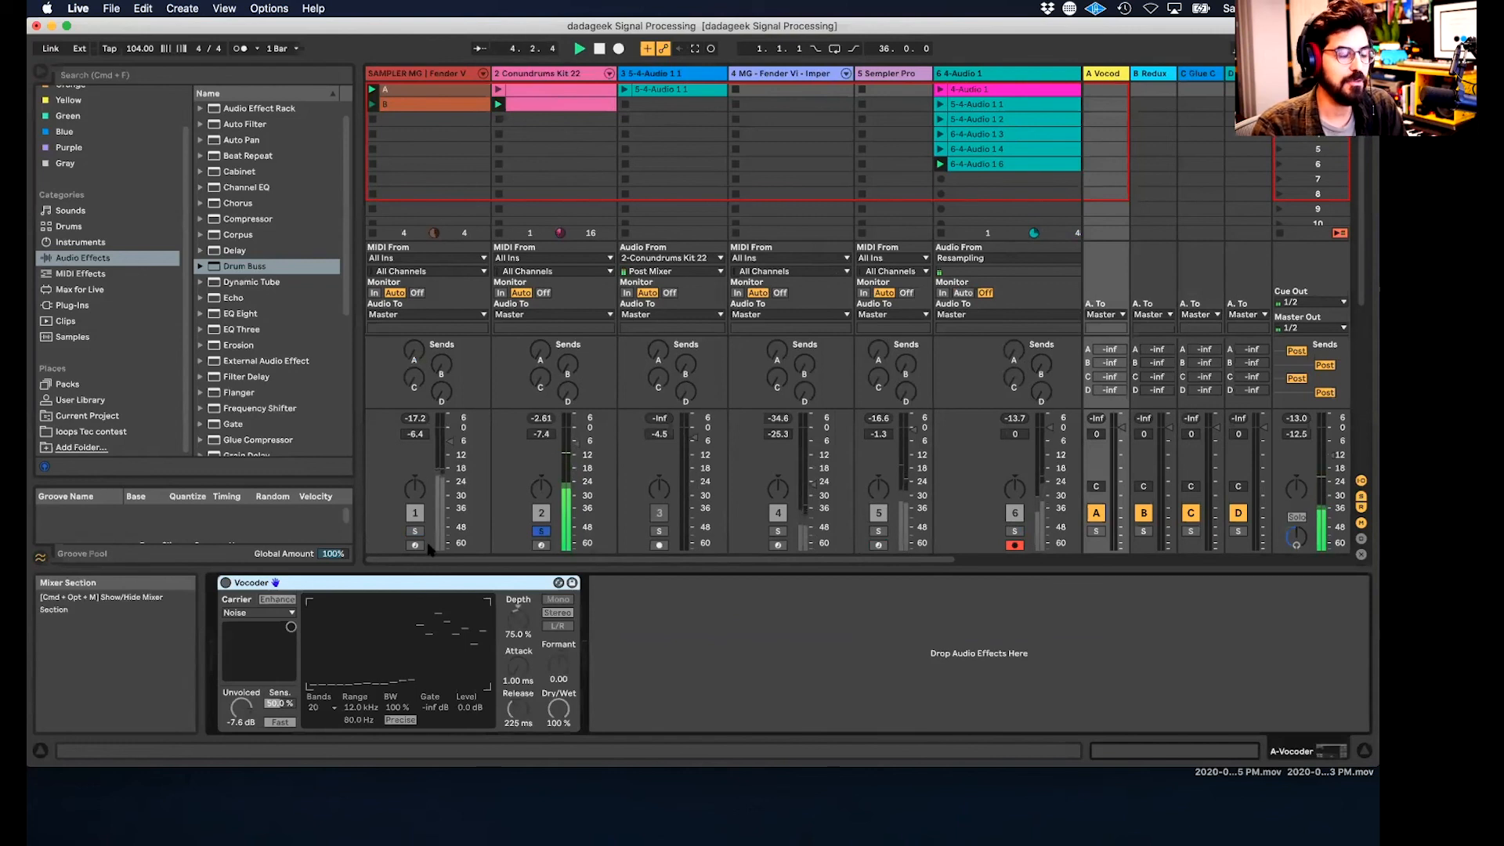
{"action": "left_click", "coordinate": [226, 582]}
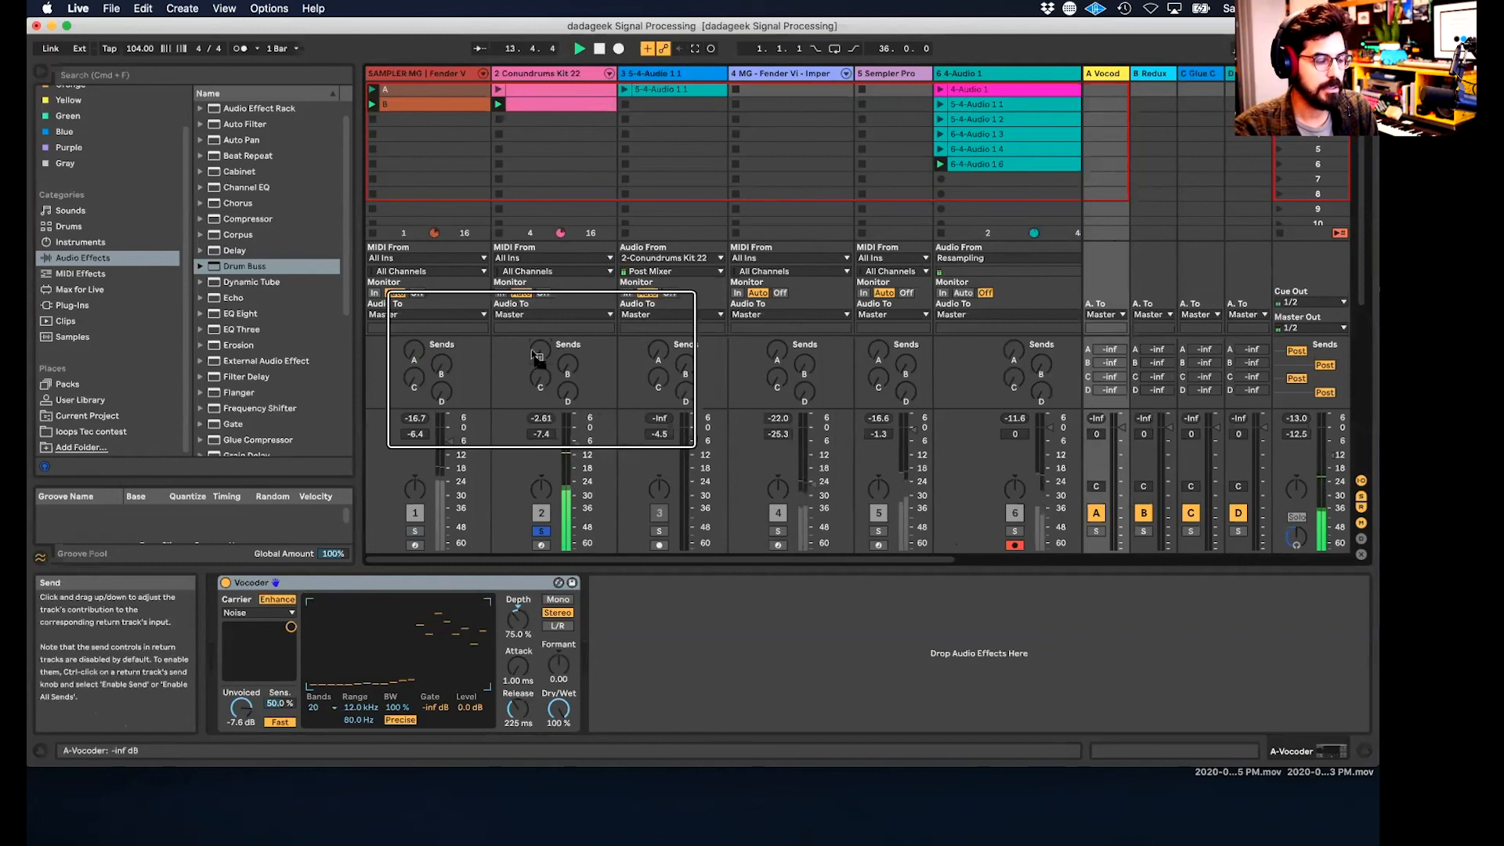
{"action": "left_click_drag", "start_coordinate": [536, 354], "coordinate": [536, 309]}
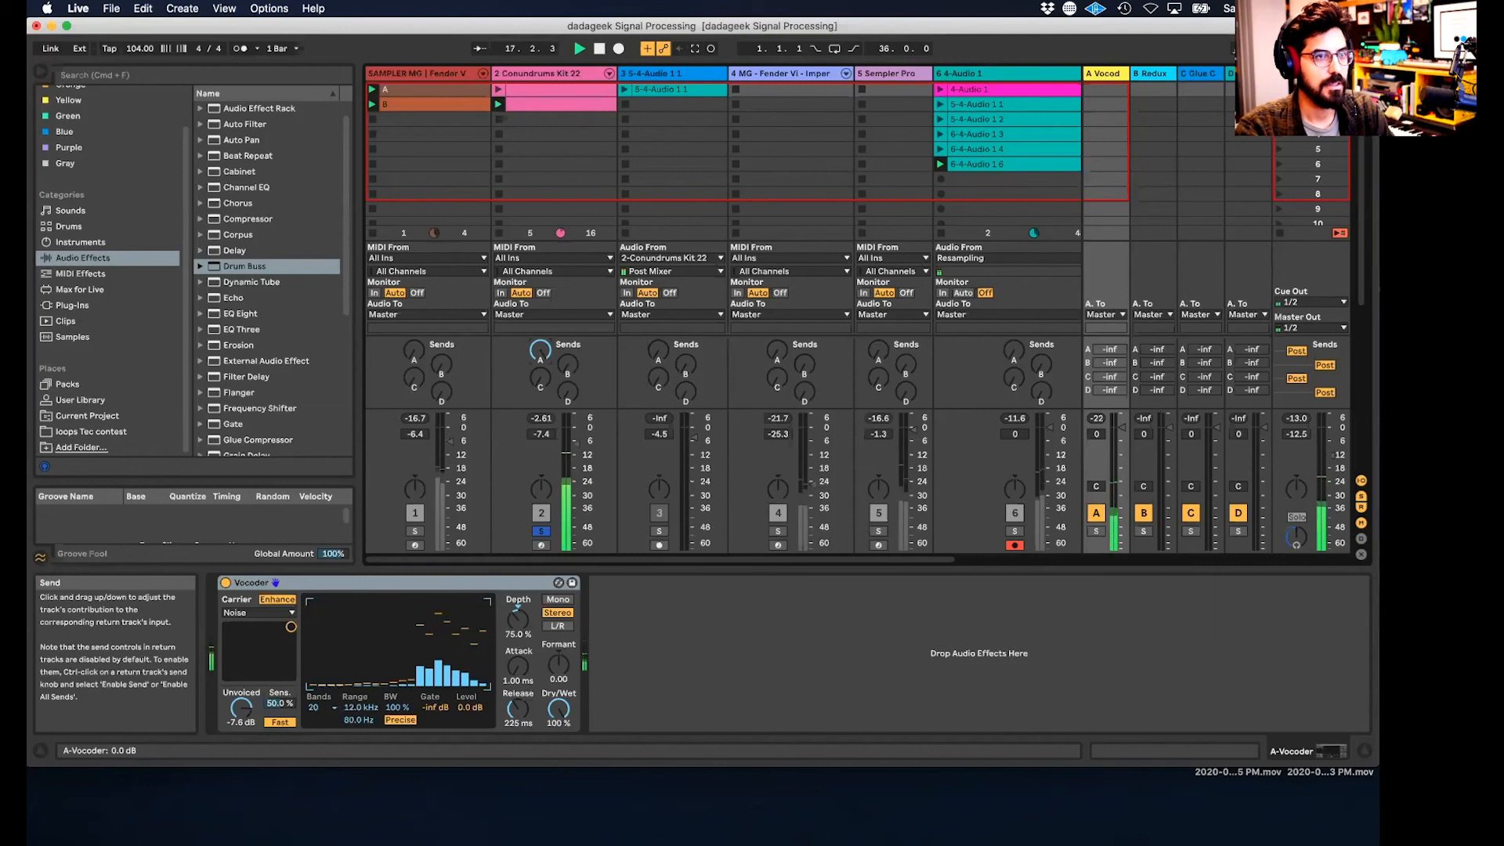
{"action": "left_click_drag", "start_coordinate": [541, 351], "coordinate": [541, 392]}
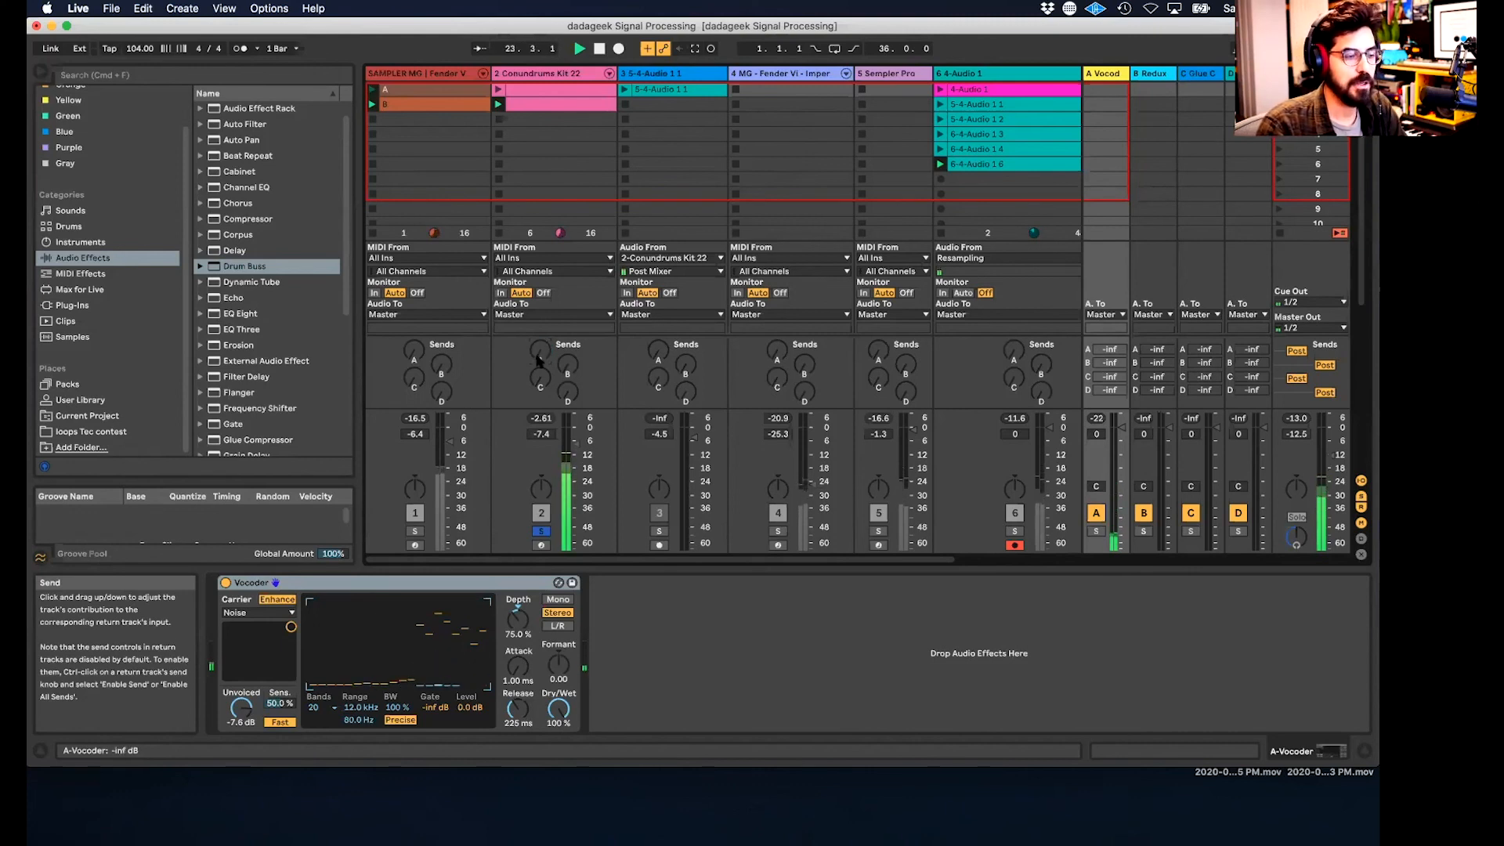
- Unsolo Conundrums Kit 22 and toggle track 6's recording arm off and back on
{"action": "left_click", "coordinate": [540, 531]}
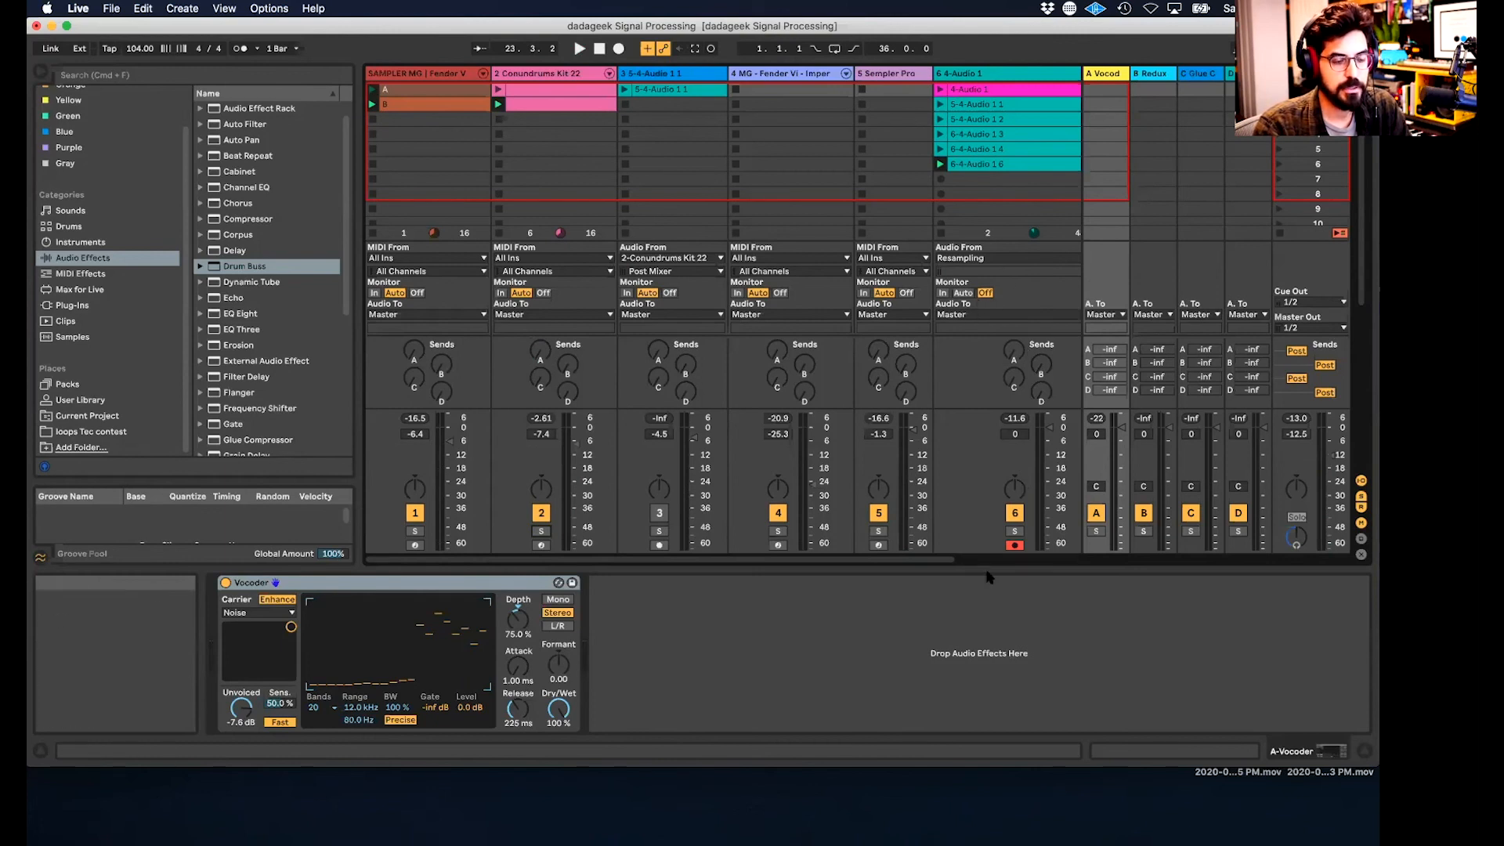
{"action": "left_click", "coordinate": [1014, 545]}
{"action": "left_click", "coordinate": [1015, 546]}
{"action": "left_click", "coordinate": [974, 546]}
{"action": "scroll", "coordinate": [925, 225], "scroll_direction": "left", "scroll_amount": 1}
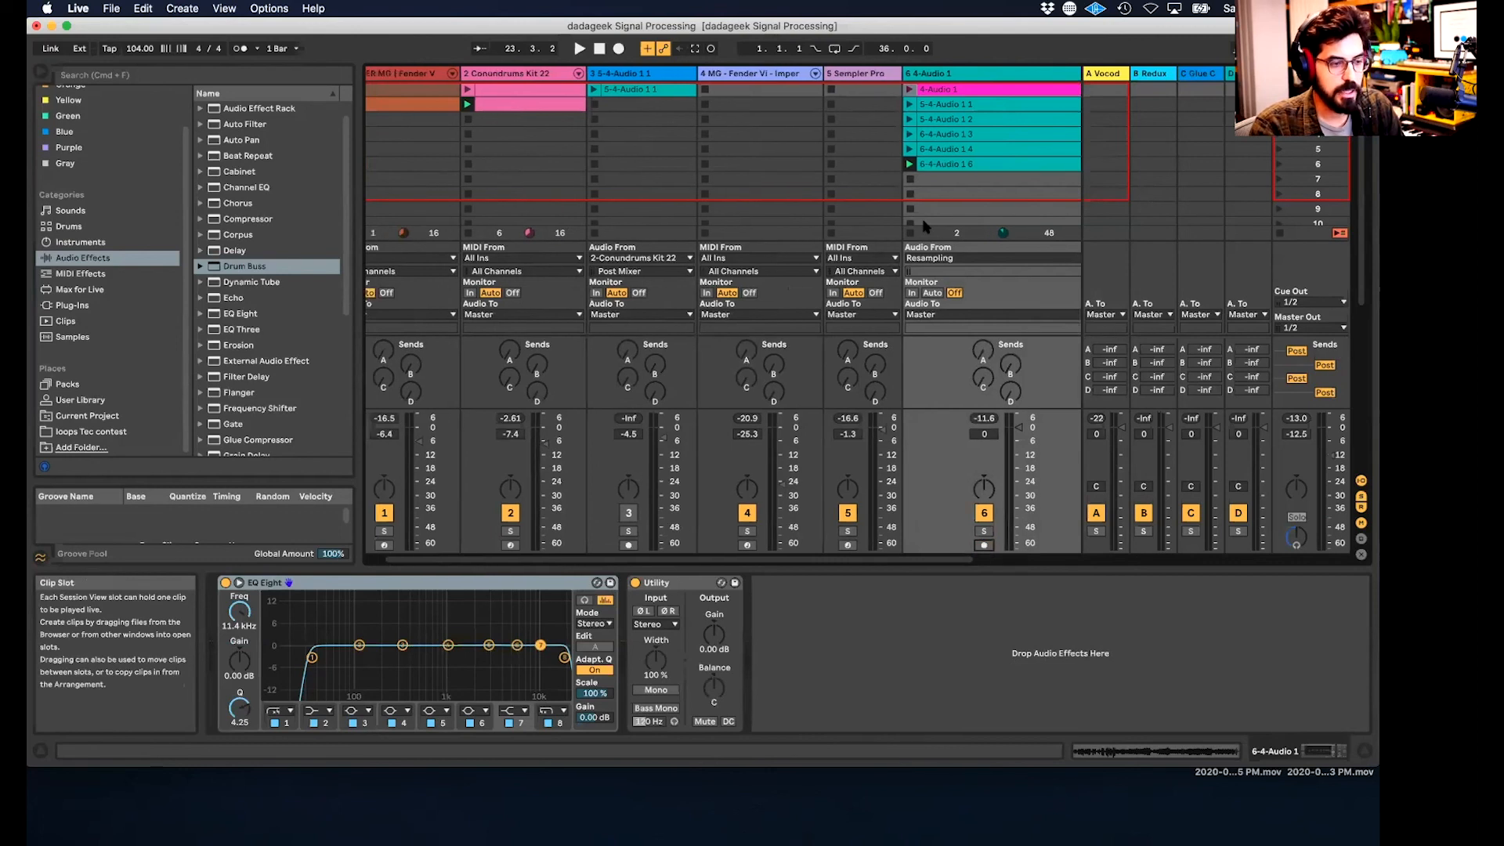
{"action": "scroll", "coordinate": [925, 224], "scroll_direction": "up", "scroll_amount": 1}
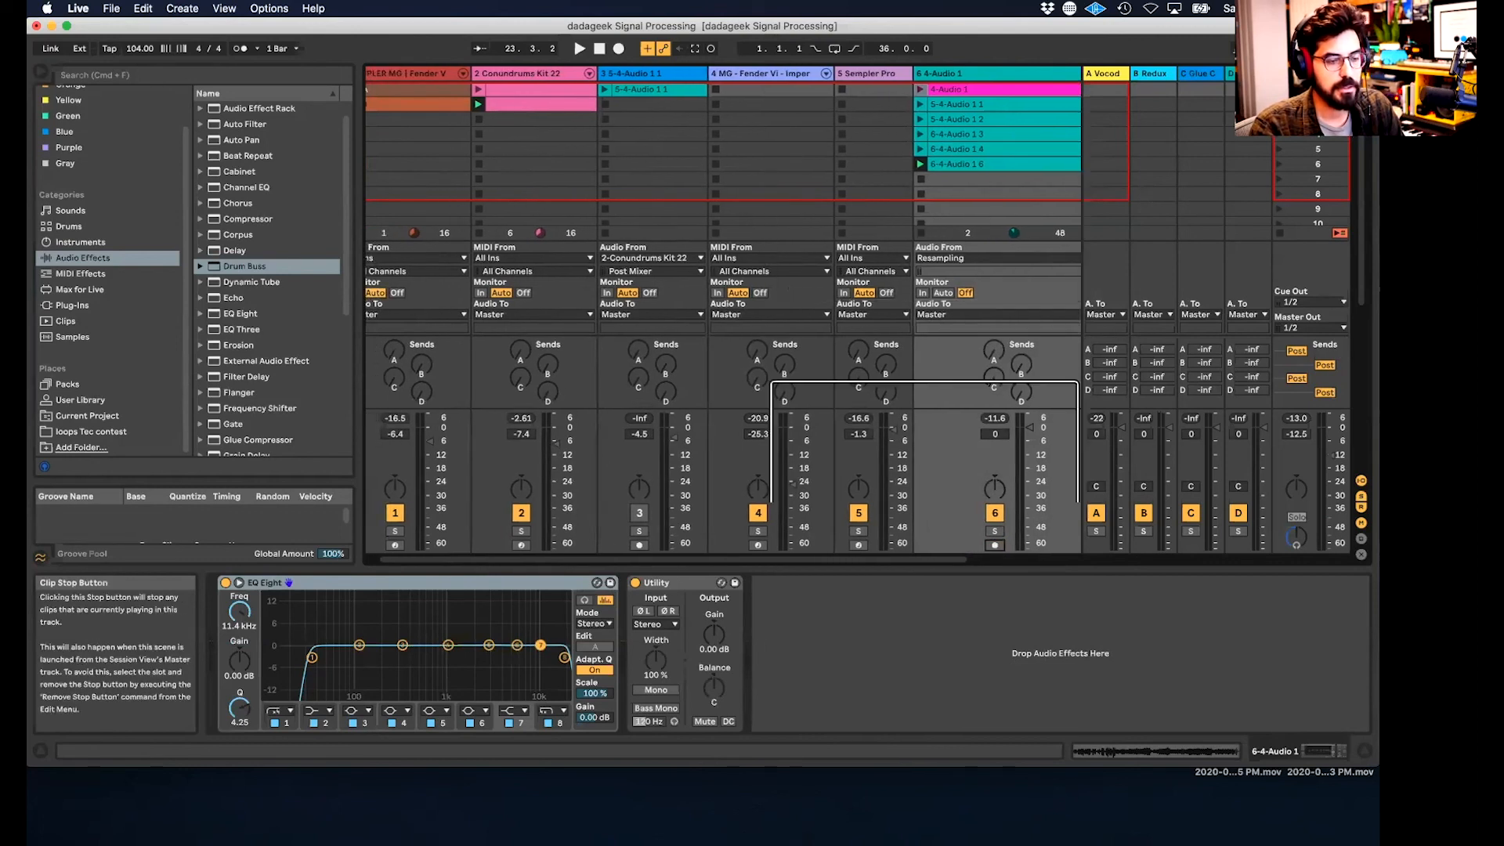
{"action": "left_click", "coordinate": [995, 546]}
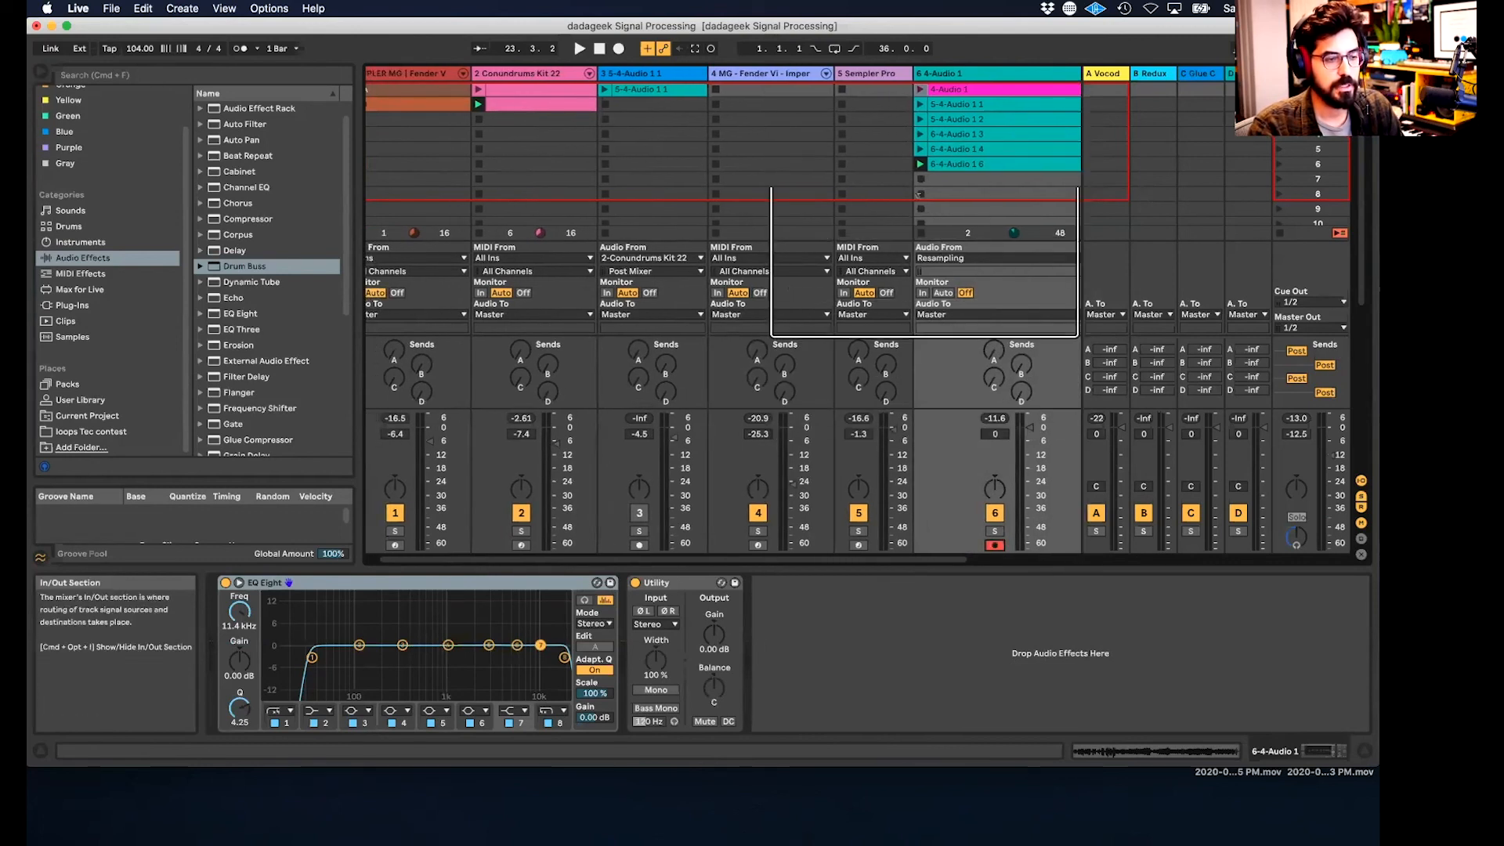
- Switch to the Arrangement View, look through track 3's input source choices without changing them, and display that track's devices
{"action": "left_click", "coordinate": [921, 164]}
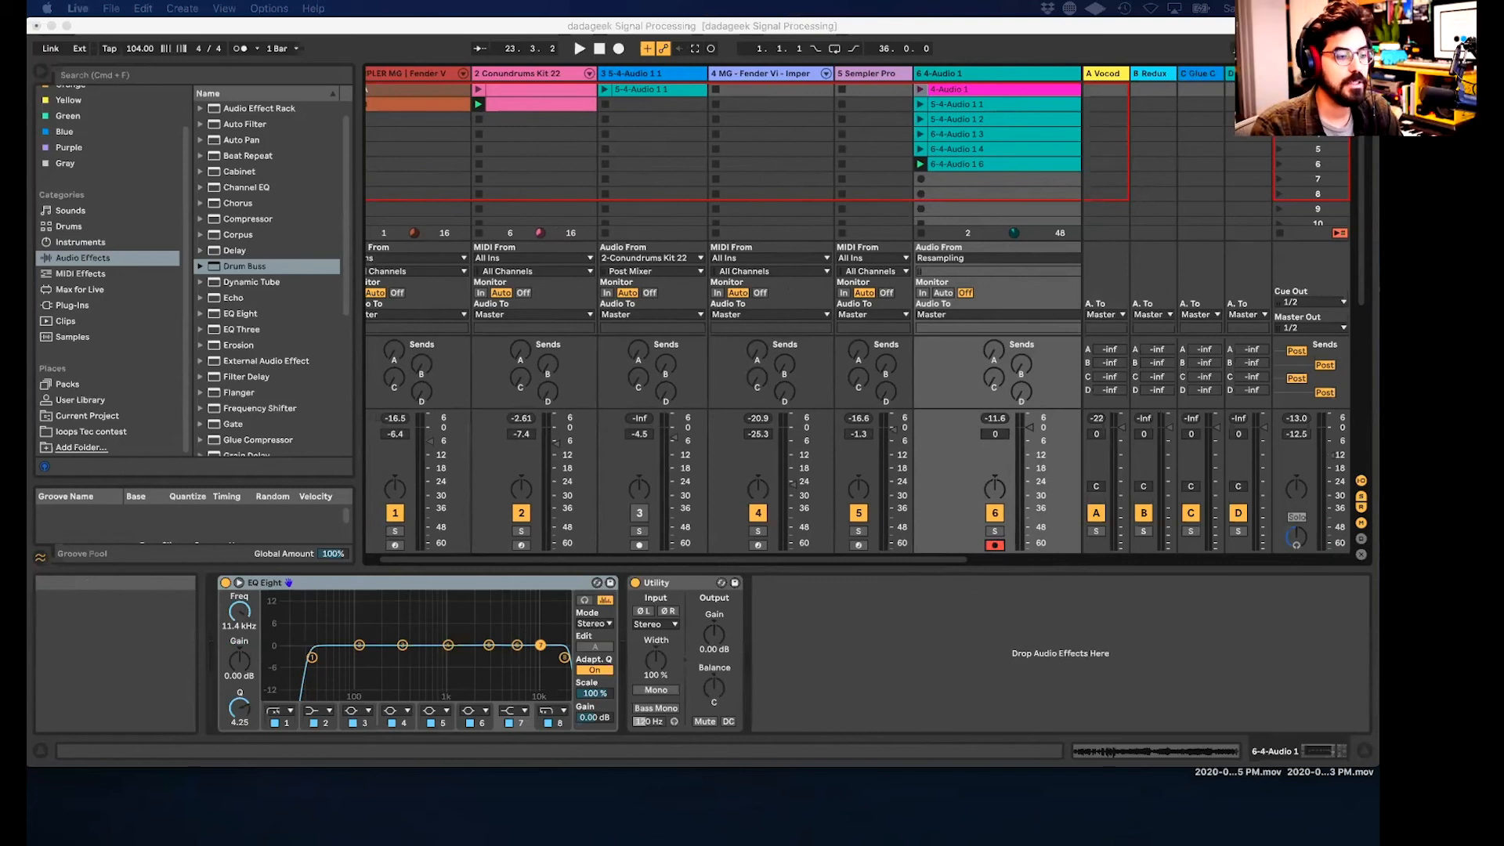
{"action": "left_click", "coordinate": [977, 153]}
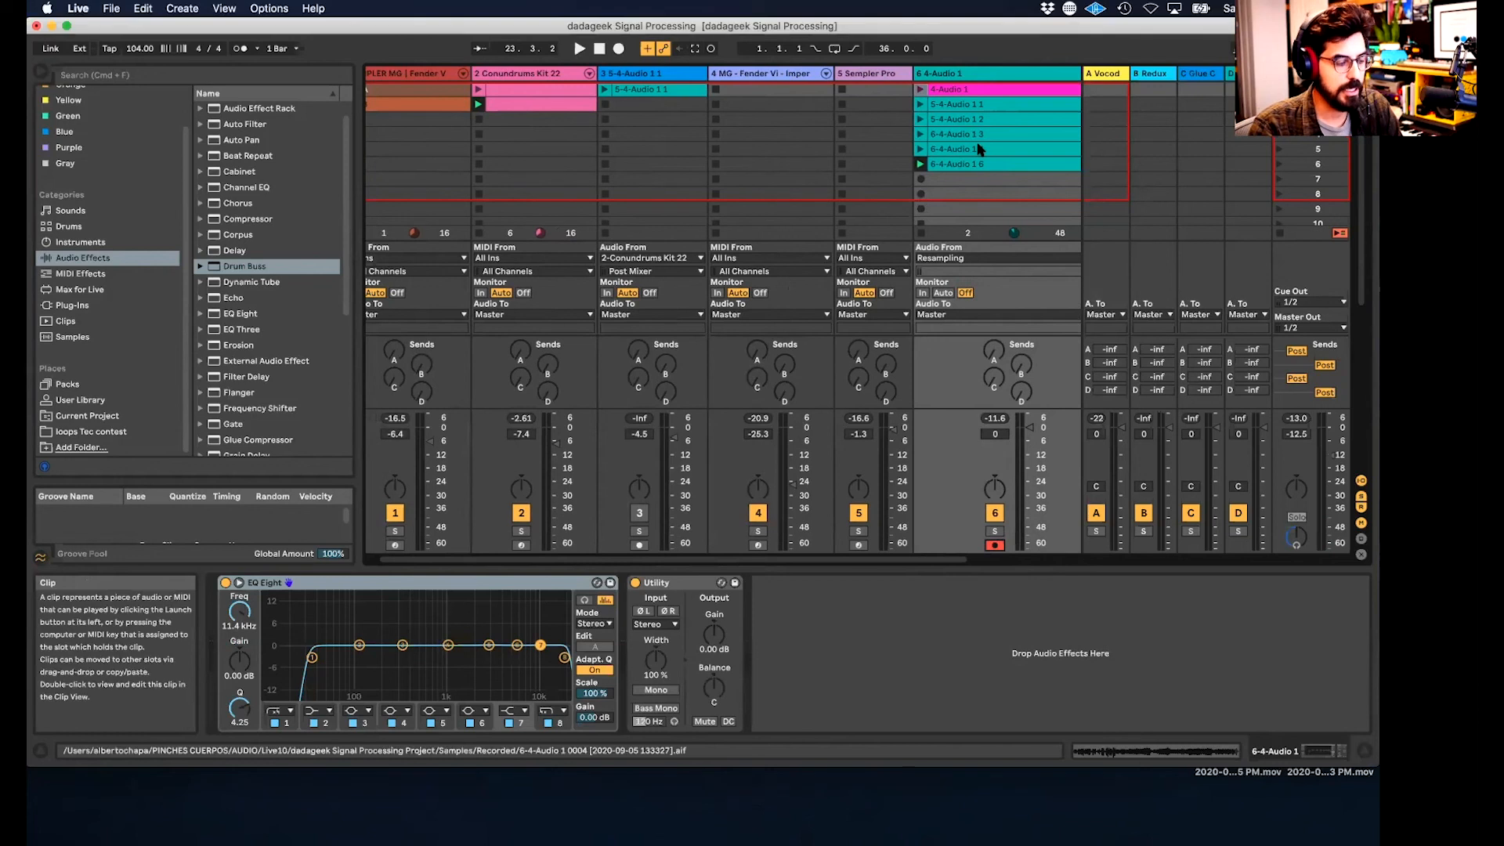
{"action": "key", "text": "Tab"}
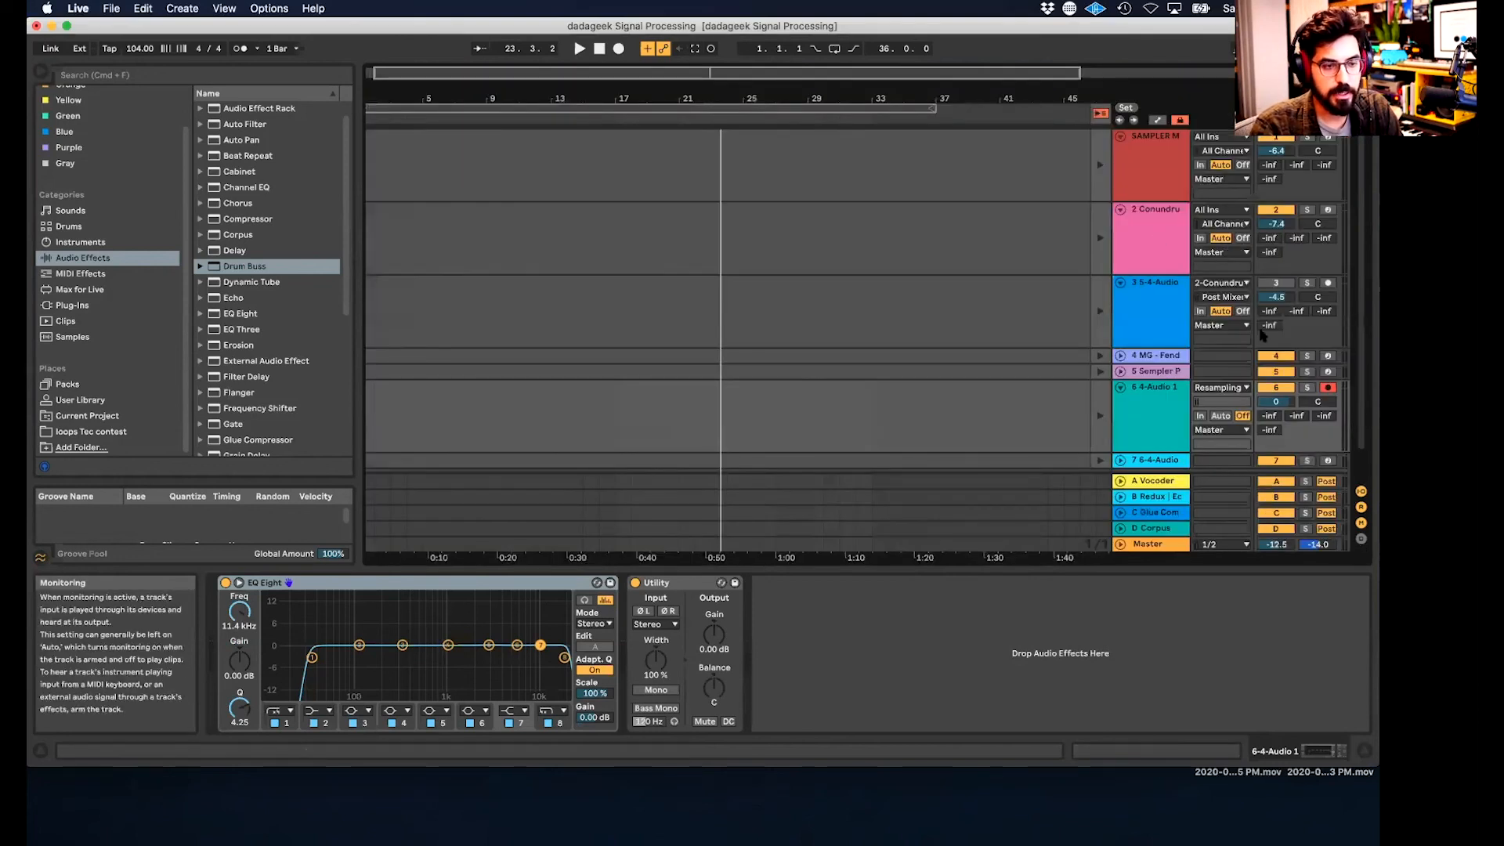
{"action": "left_click", "coordinate": [1220, 284]}
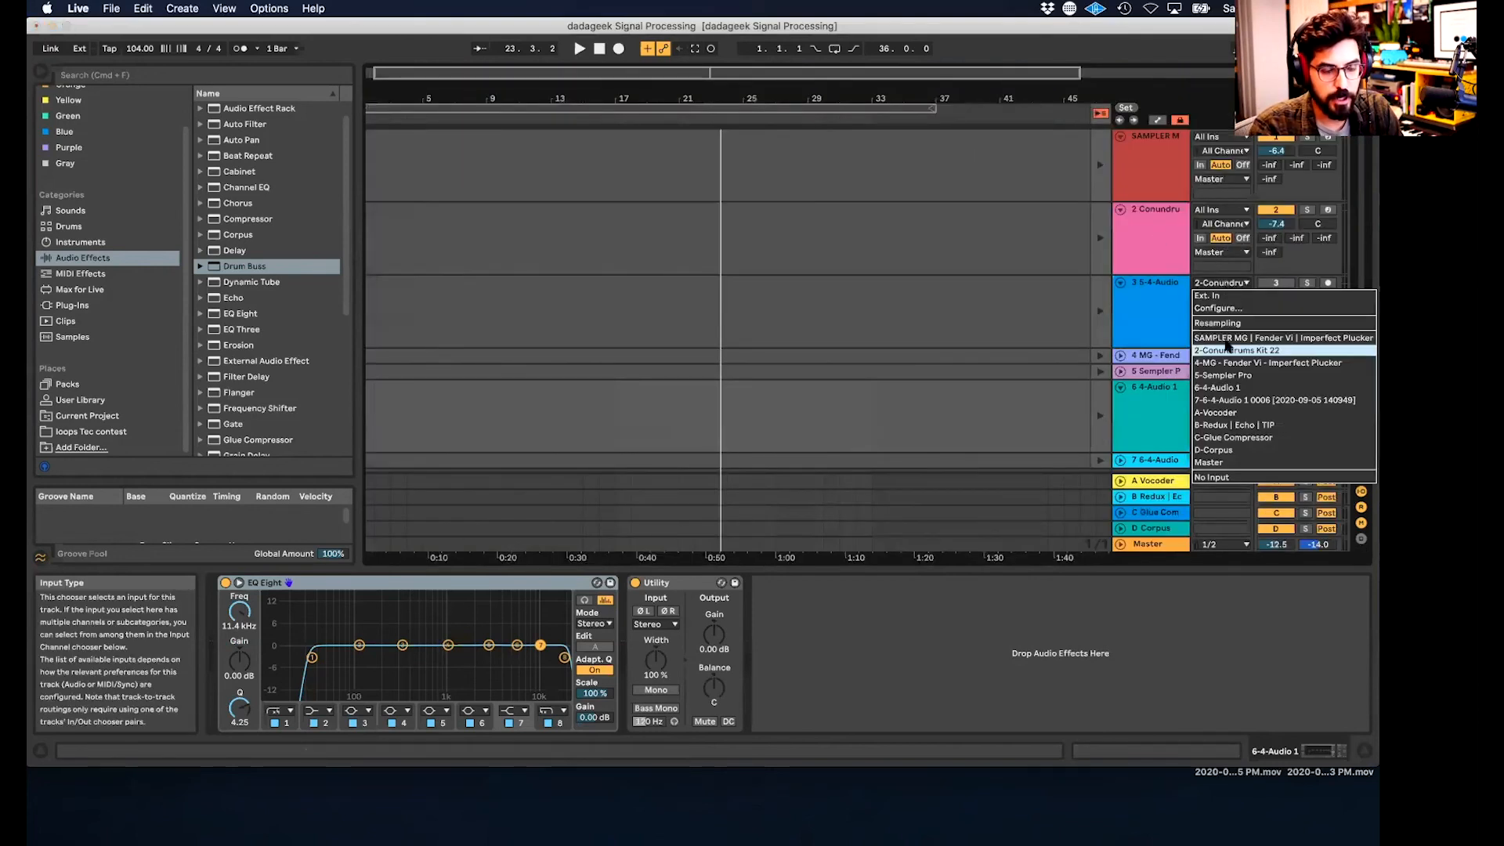
{"action": "right_click", "coordinate": [1166, 300]}
{"action": "left_click", "coordinate": [1145, 300]}
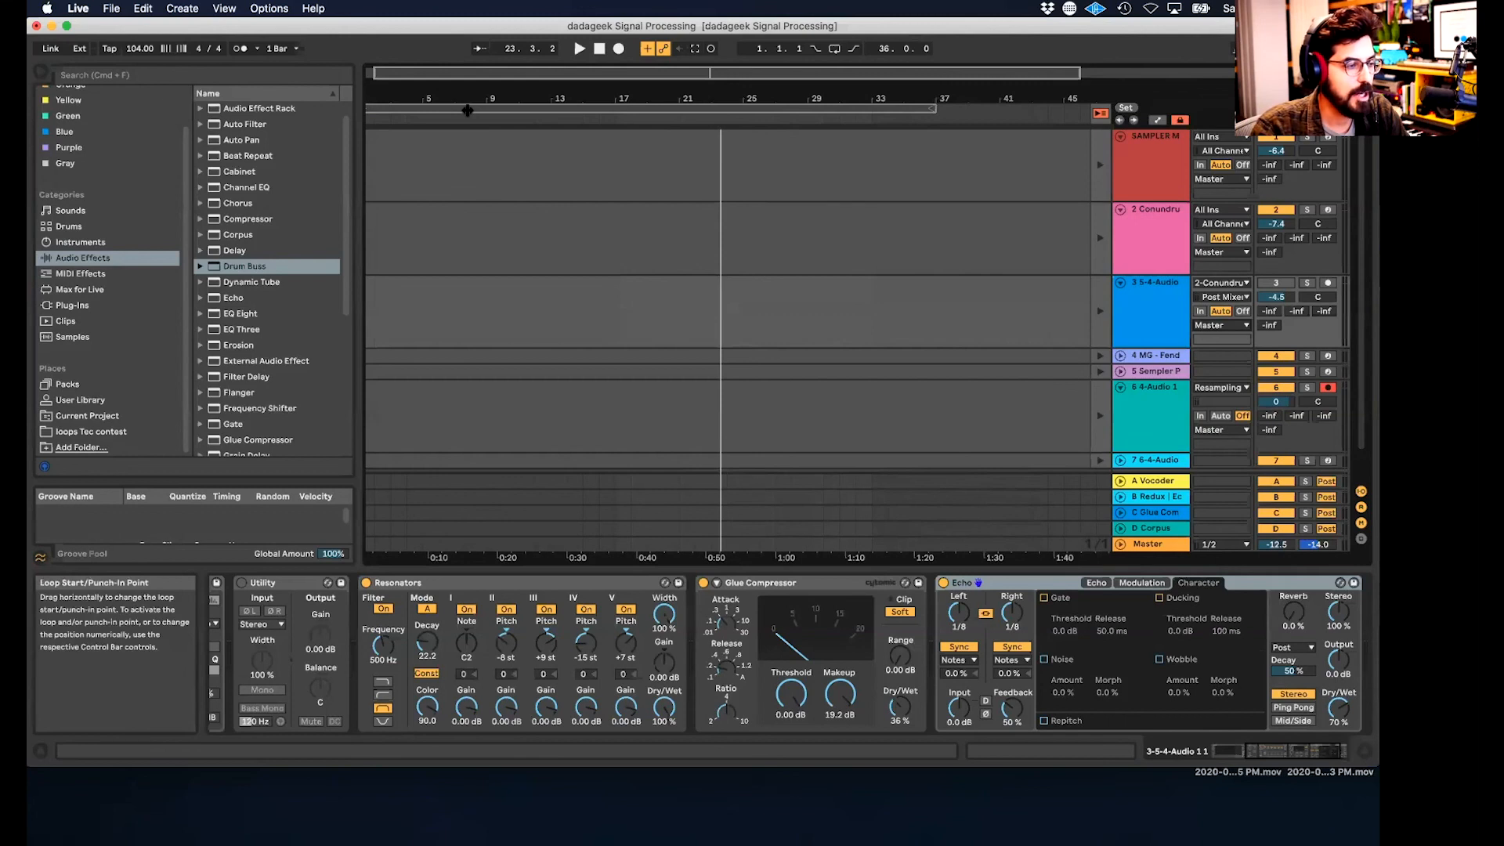
- Shorten the arrangement loop to 8 bars starting at bar 1, turn looping on and play it briefly
{"action": "scroll", "coordinate": [380, 116], "scroll_direction": "left", "scroll_amount": 1}
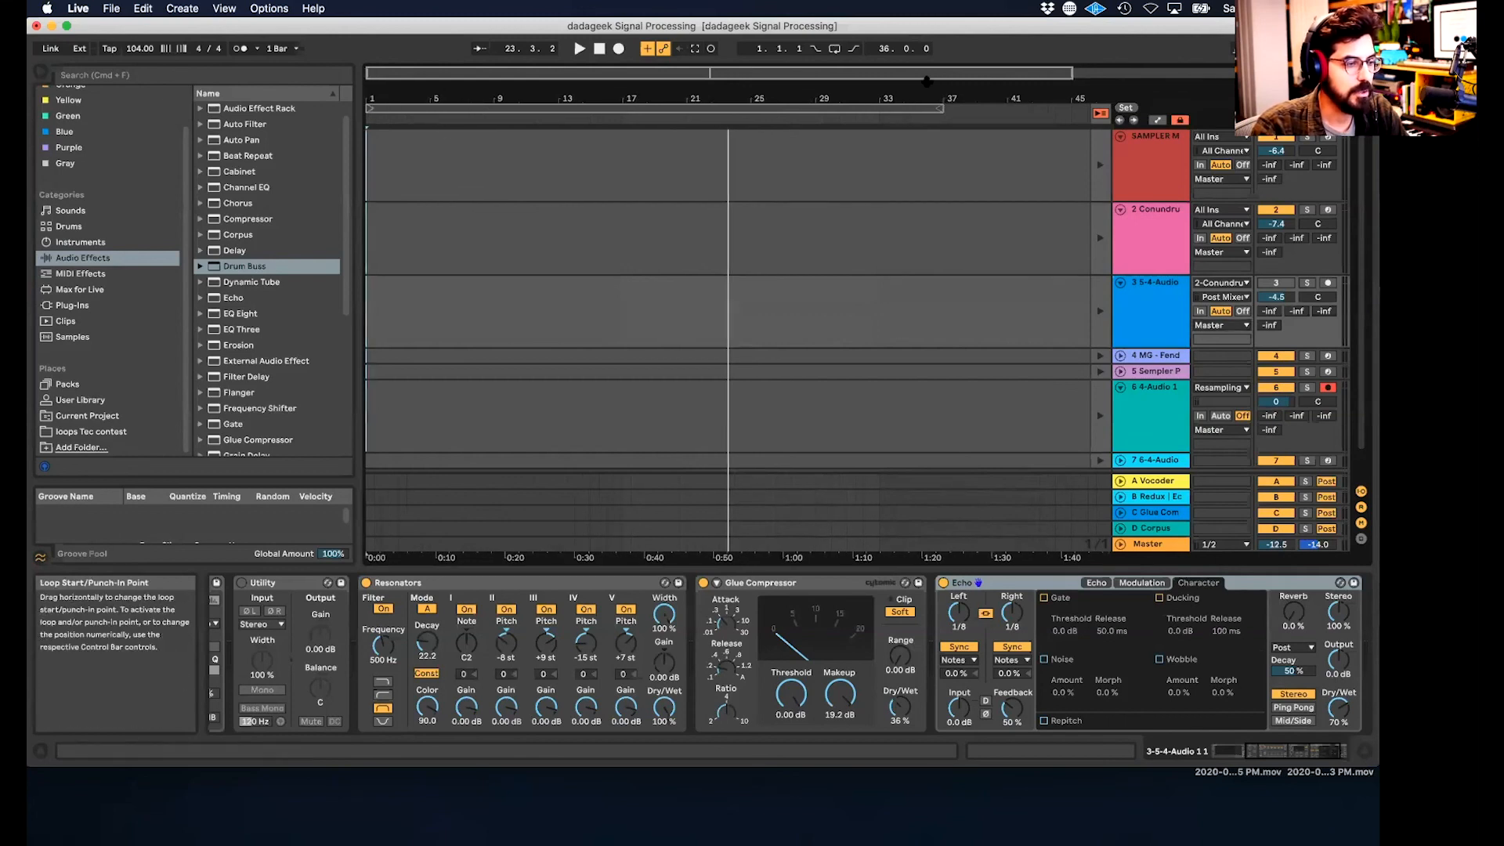
{"action": "mouse_move", "coordinate": [942, 108]}
{"action": "left_mouse_down"}
{"action": "mouse_move", "coordinate": [474, 109]}
{"action": "mouse_move", "coordinate": [493, 110]}
{"action": "left_mouse_up"}
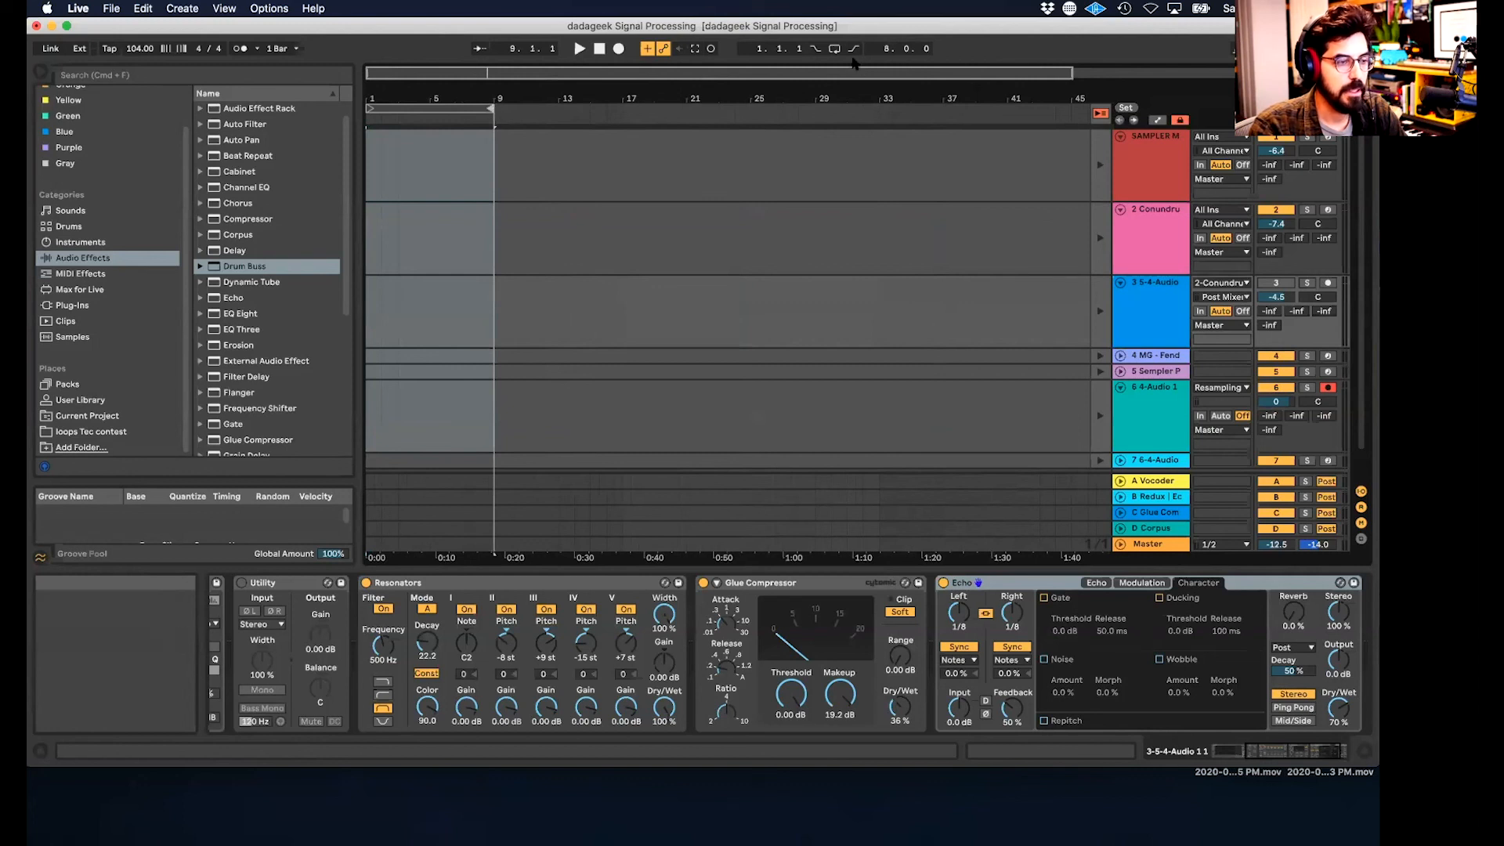
{"action": "left_click", "coordinate": [834, 50]}
{"action": "key", "text": "space"}
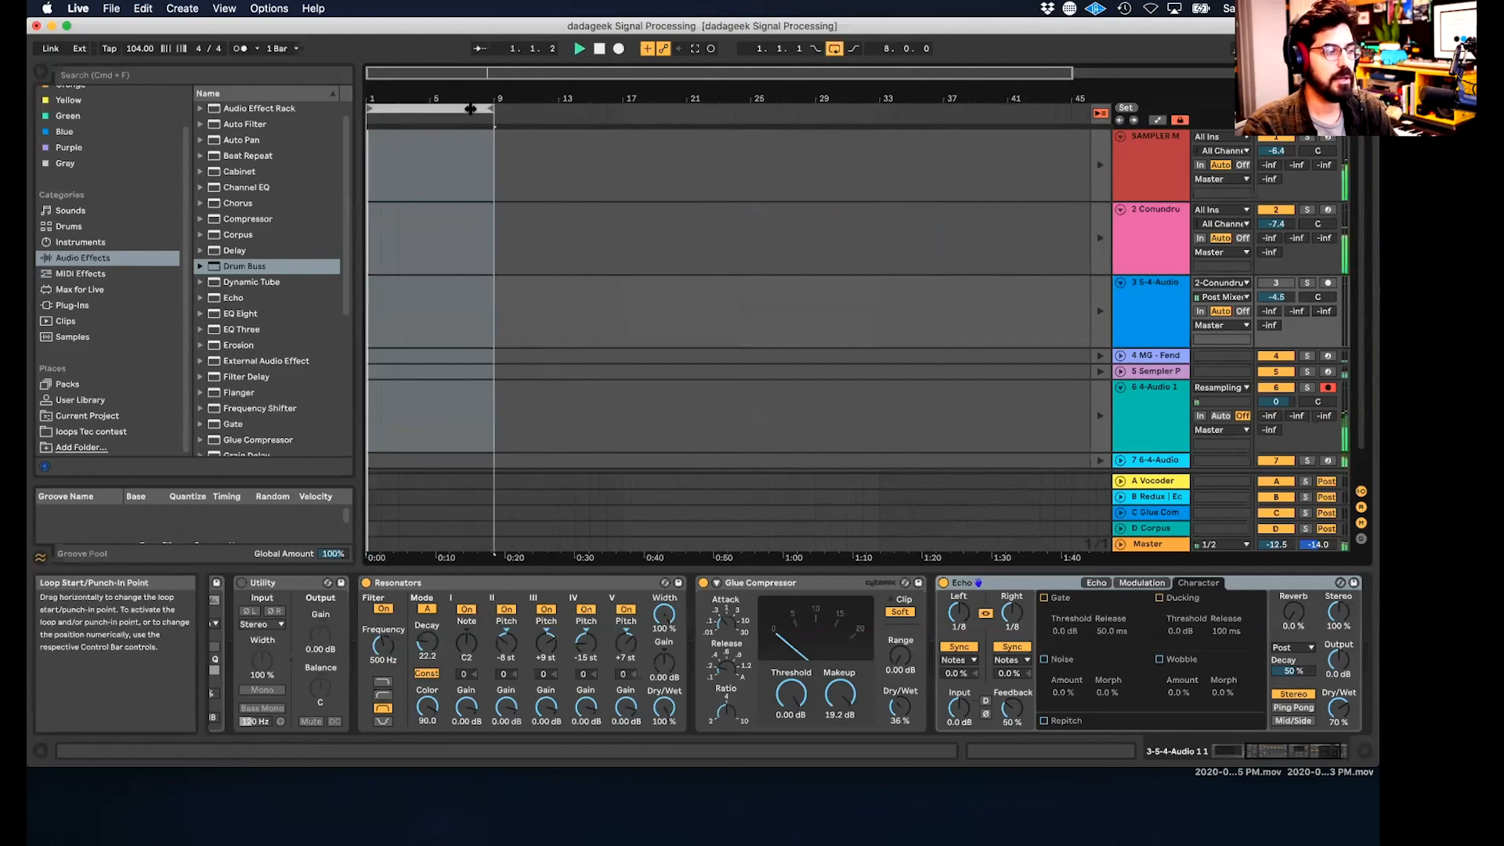
{"action": "key", "text": "space"}
- Compare the track lanes of the Arrangement View with the clip slots of the Session View, finishing in the Arrangement View
{"action": "scroll", "coordinate": [406, 194], "scroll_direction": "down", "scroll_amount": 3}
{"action": "scroll", "coordinate": [406, 195], "scroll_direction": "up", "scroll_amount": 1}
{"action": "scroll", "coordinate": [405, 194], "scroll_direction": "up", "scroll_amount": 1}
{"action": "scroll", "coordinate": [405, 194], "scroll_direction": "down", "scroll_amount": 1}
{"action": "scroll", "coordinate": [406, 194], "scroll_direction": "up", "scroll_amount": 1}
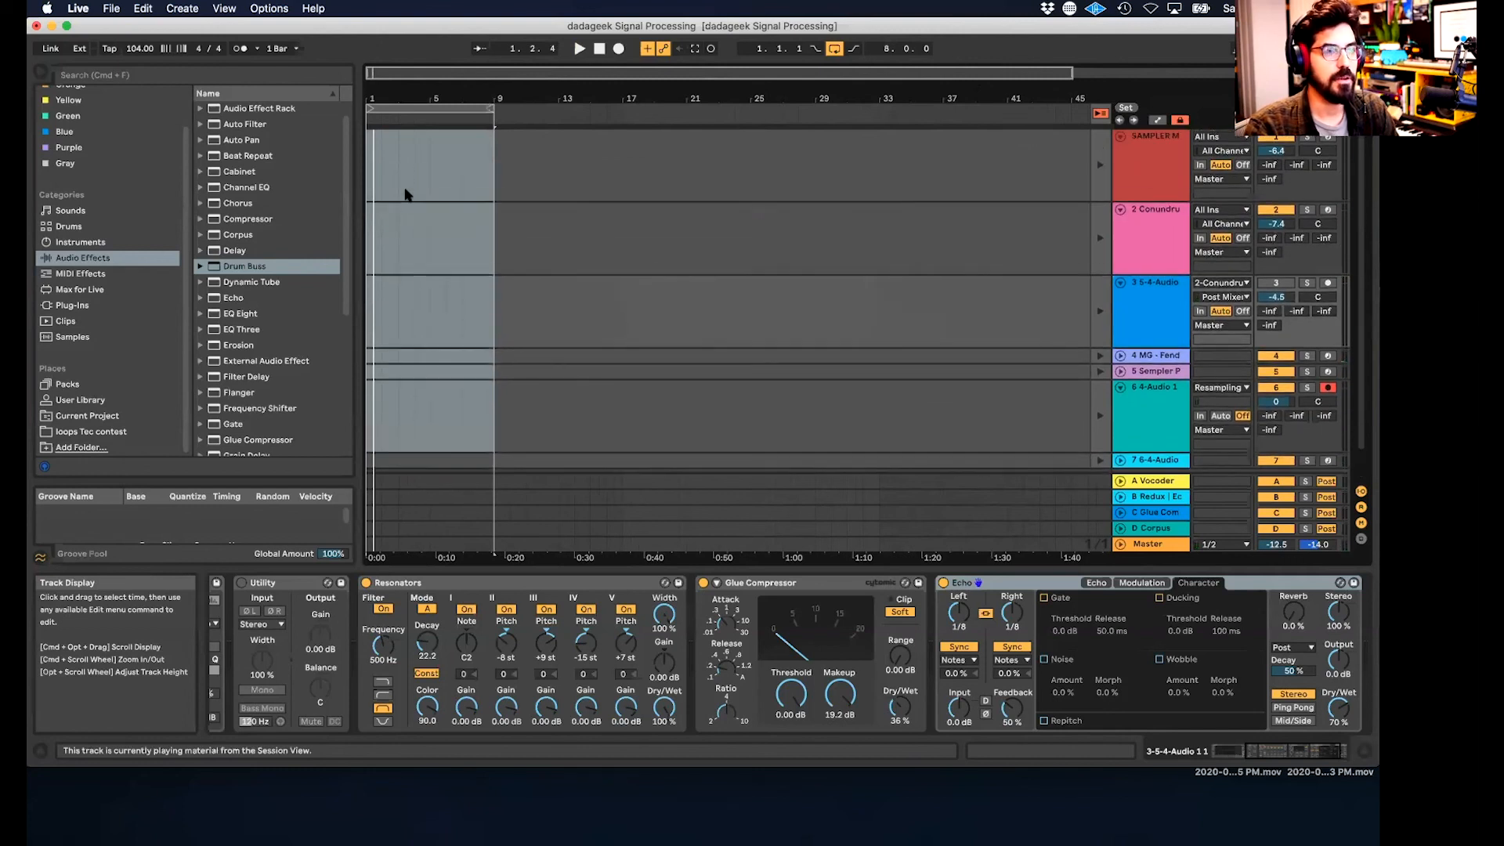
{"action": "key", "text": "Tab"}
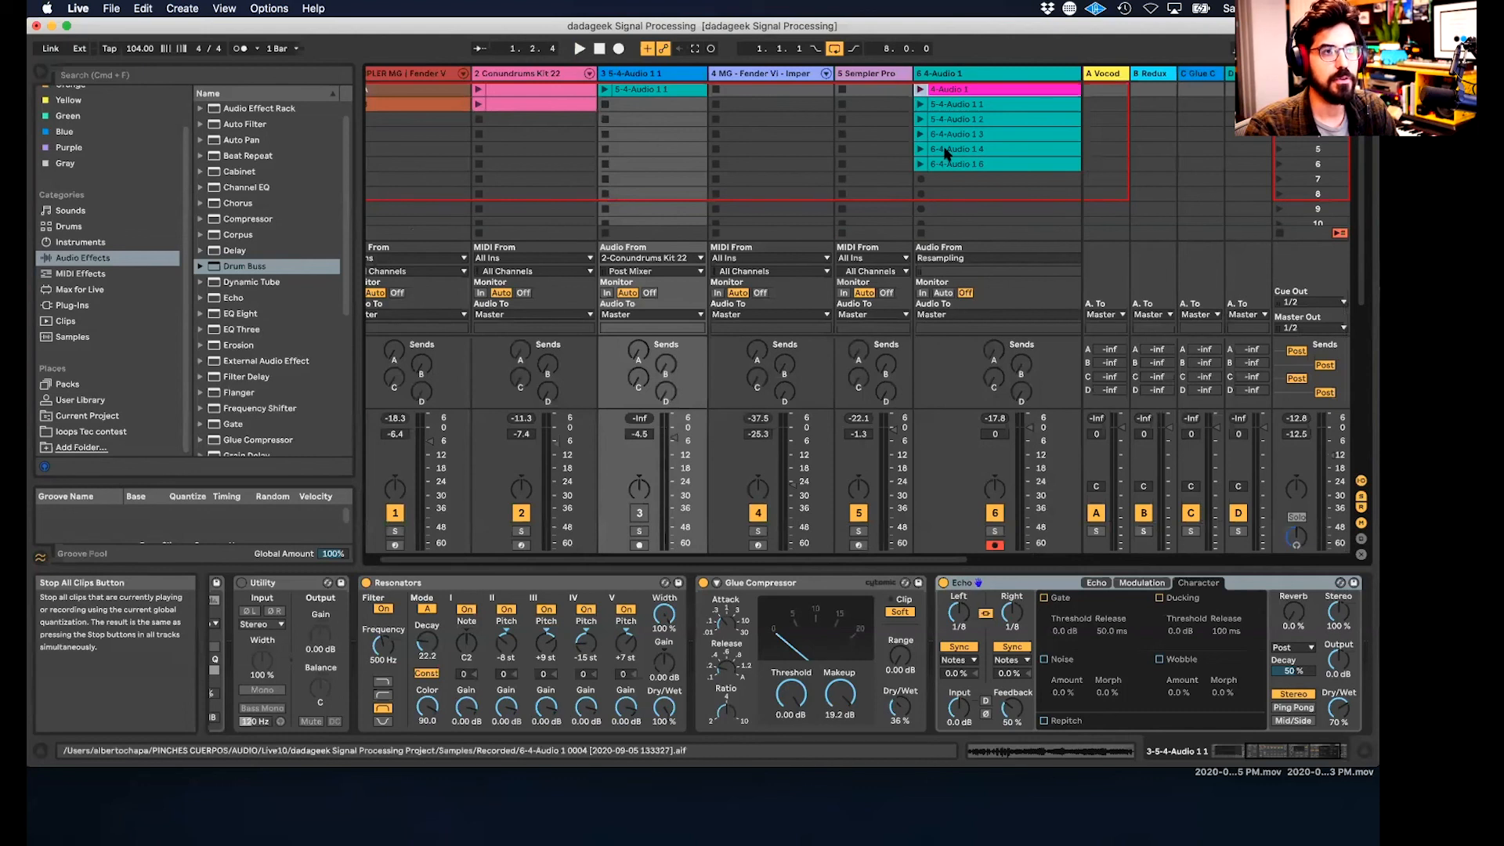
{"action": "key", "text": "Tab"}
{"action": "key", "text": "Tab"}
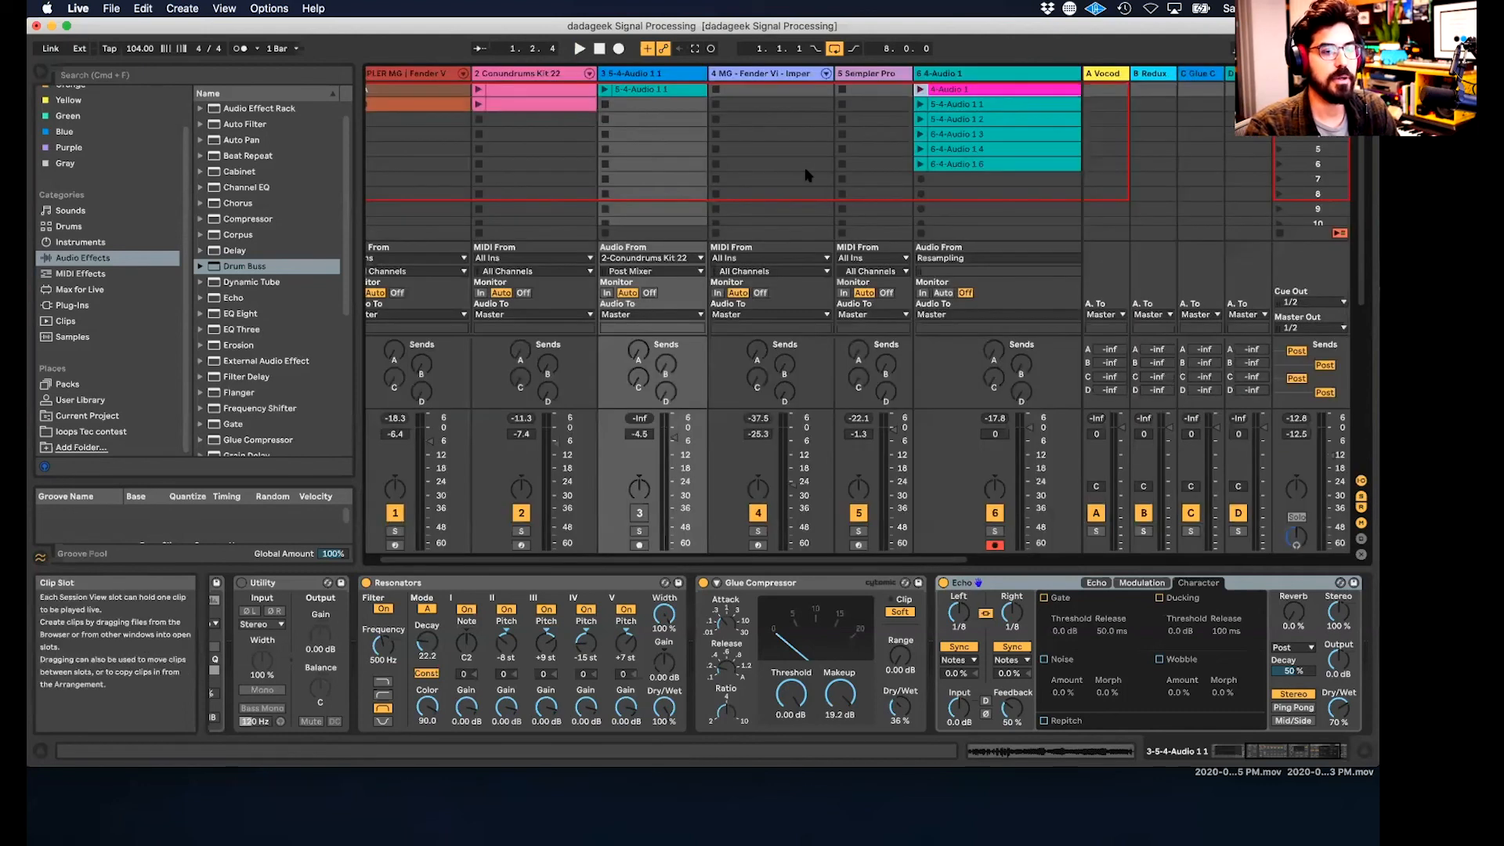
{"action": "key", "text": "Tab"}
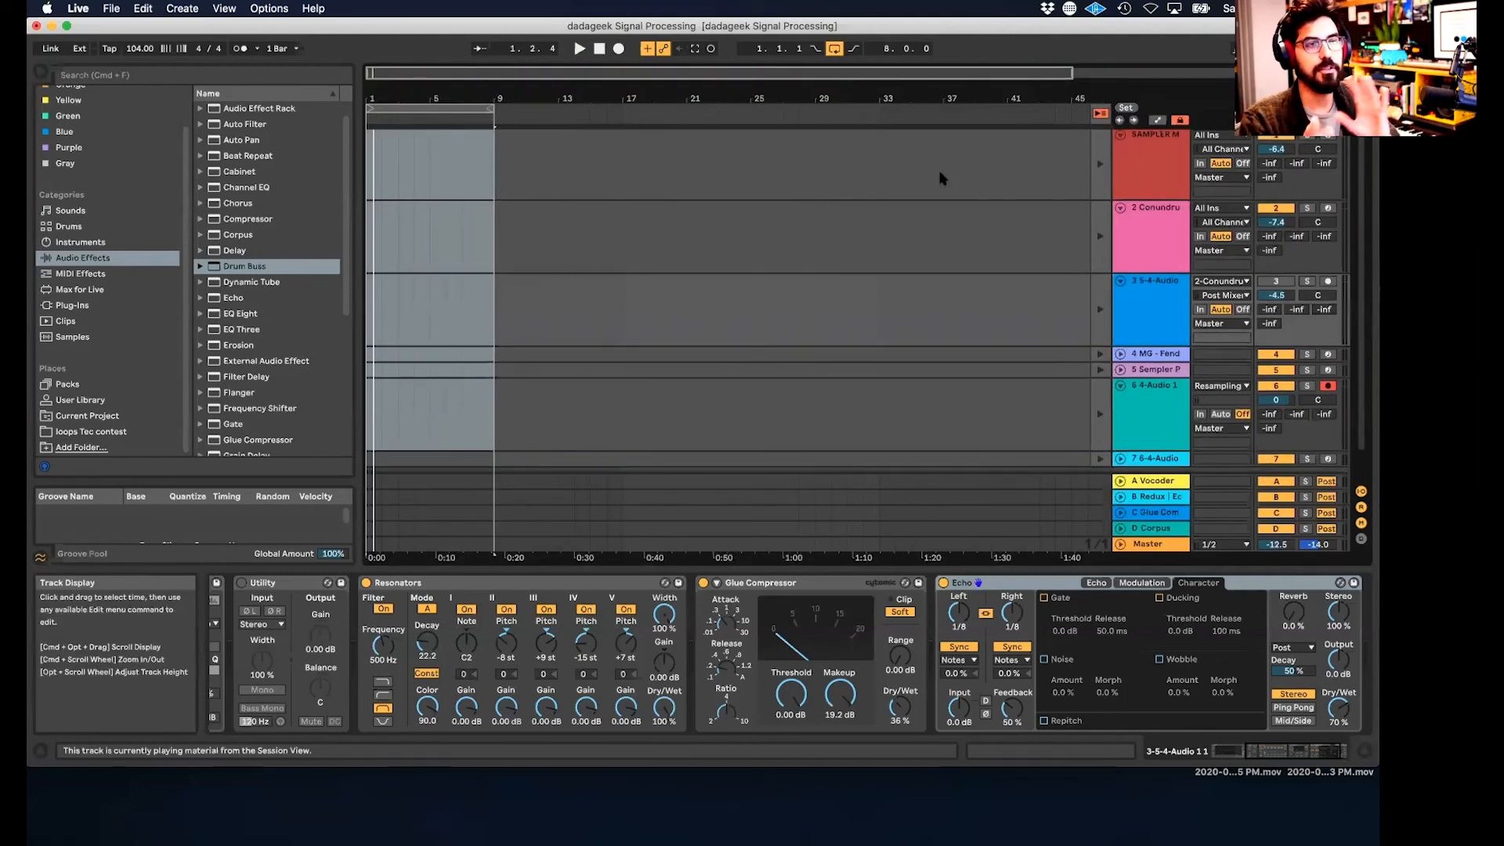